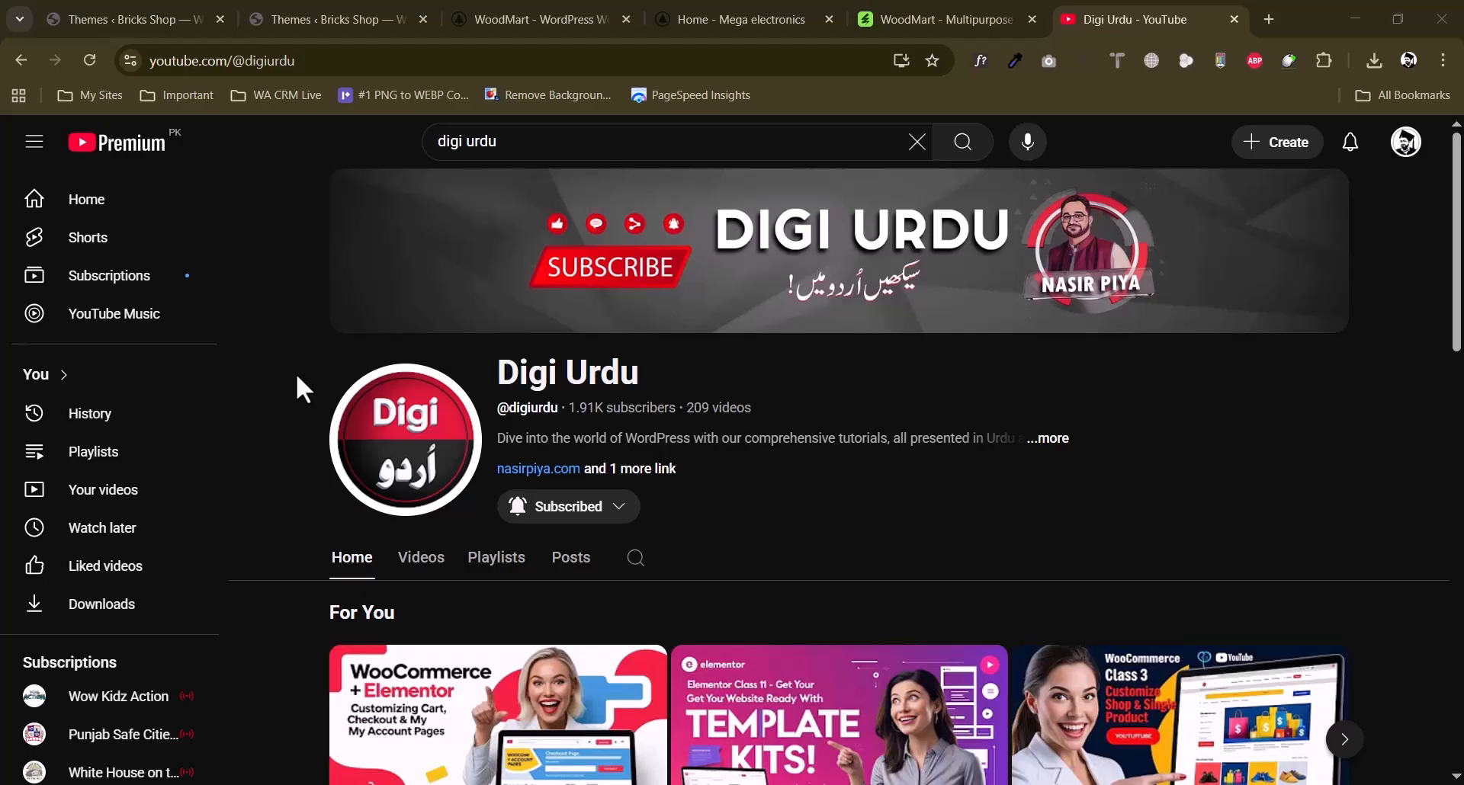
Review the WoodMart theme's ThemeForest listing, including its title, regular license price, update banner and compatibility details.
scroll(296, 374, down, 3)
scroll(295, 375, up, 3)
click(938, 19)
drag(247, 320, 453, 324)
click(454, 324)
scroll(854, 335, down, 1)
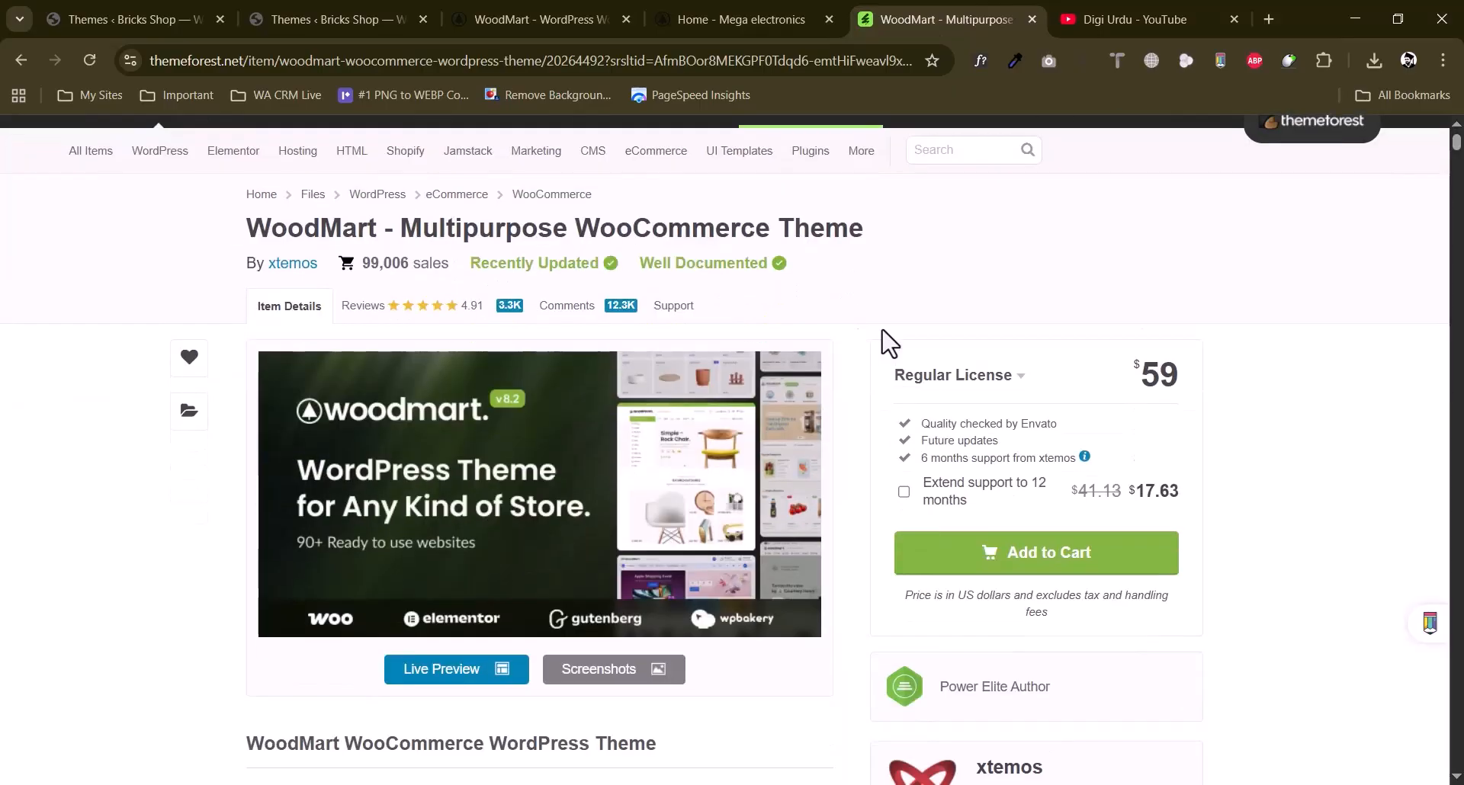
scroll(180, 301, up, 1)
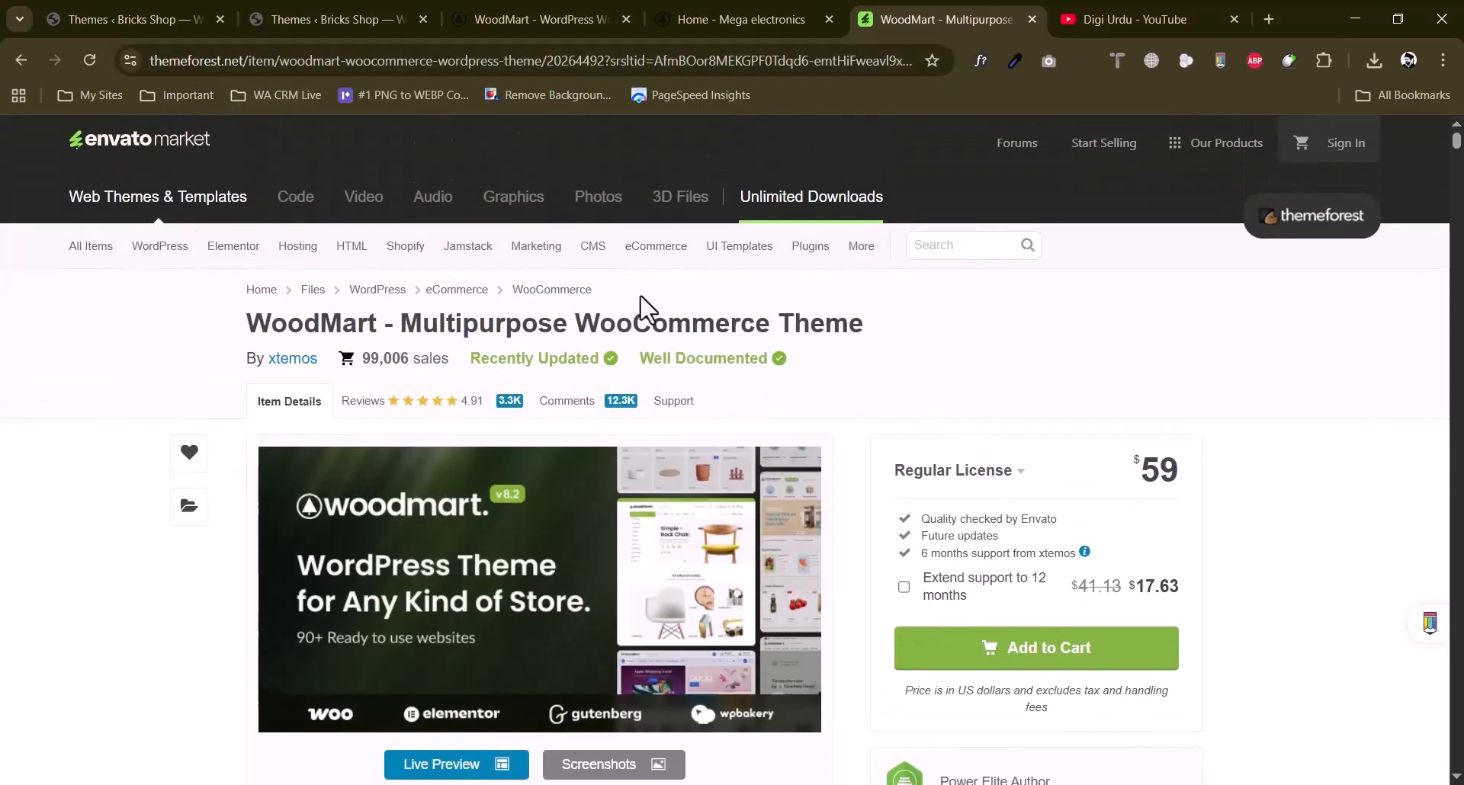
scroll(984, 358, down, 1)
drag(1141, 386, 1198, 375)
click(1139, 378)
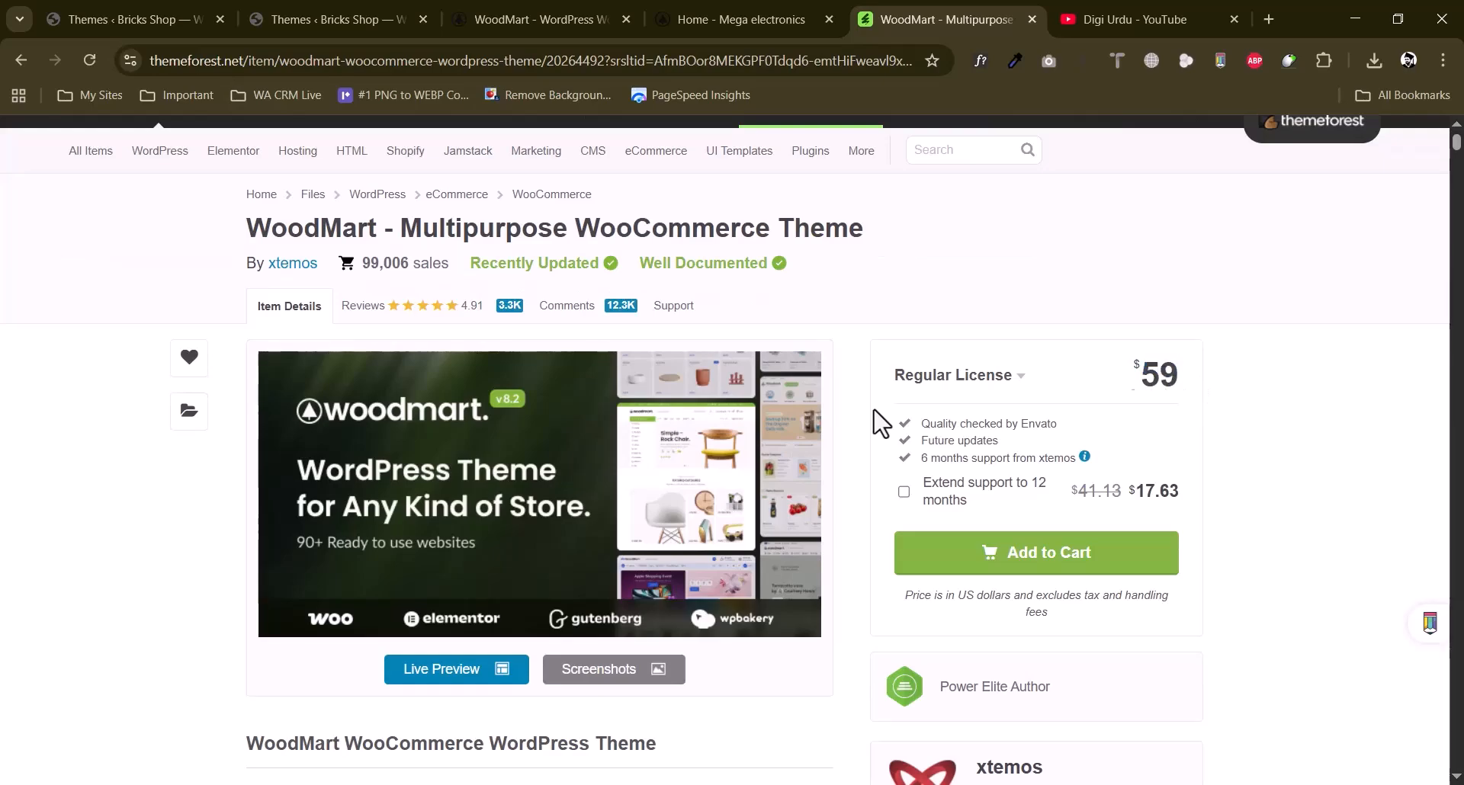
scroll(869, 419, down, 13)
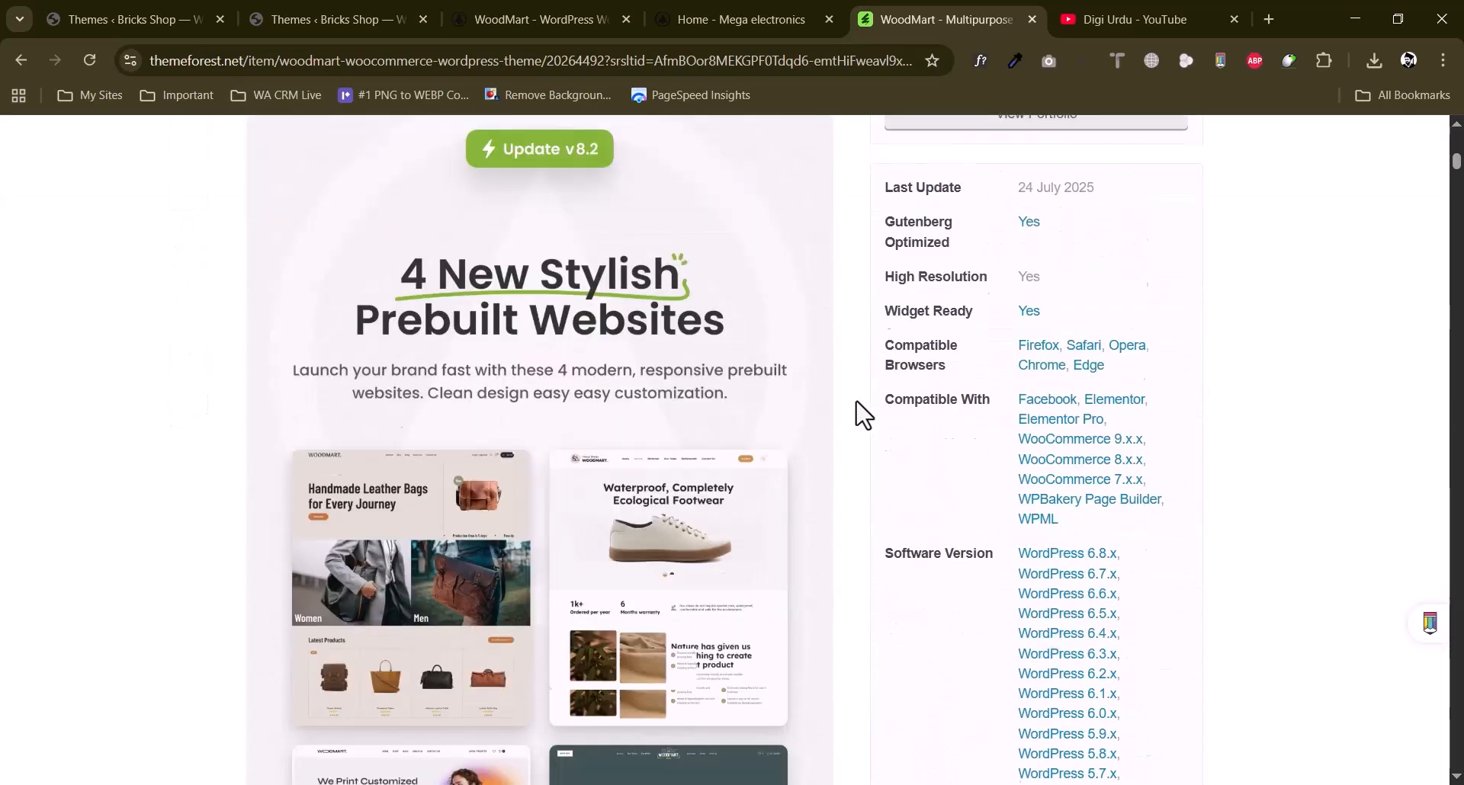
scroll(864, 416, up, 15)
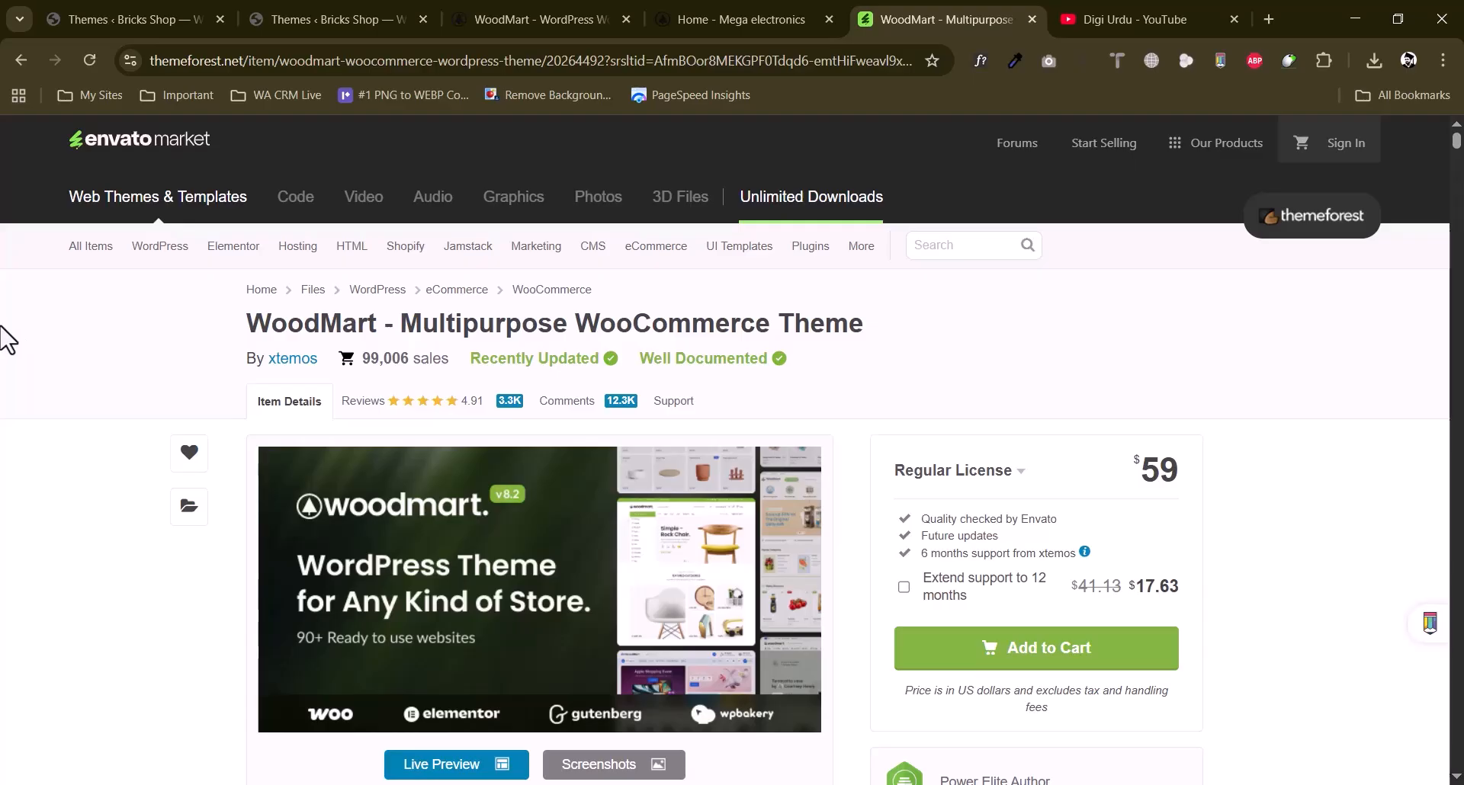
Show the prebuilt websites section of the WoodMart demo site and check the live preview option on the ThemeForest listing.
click(694, 17)
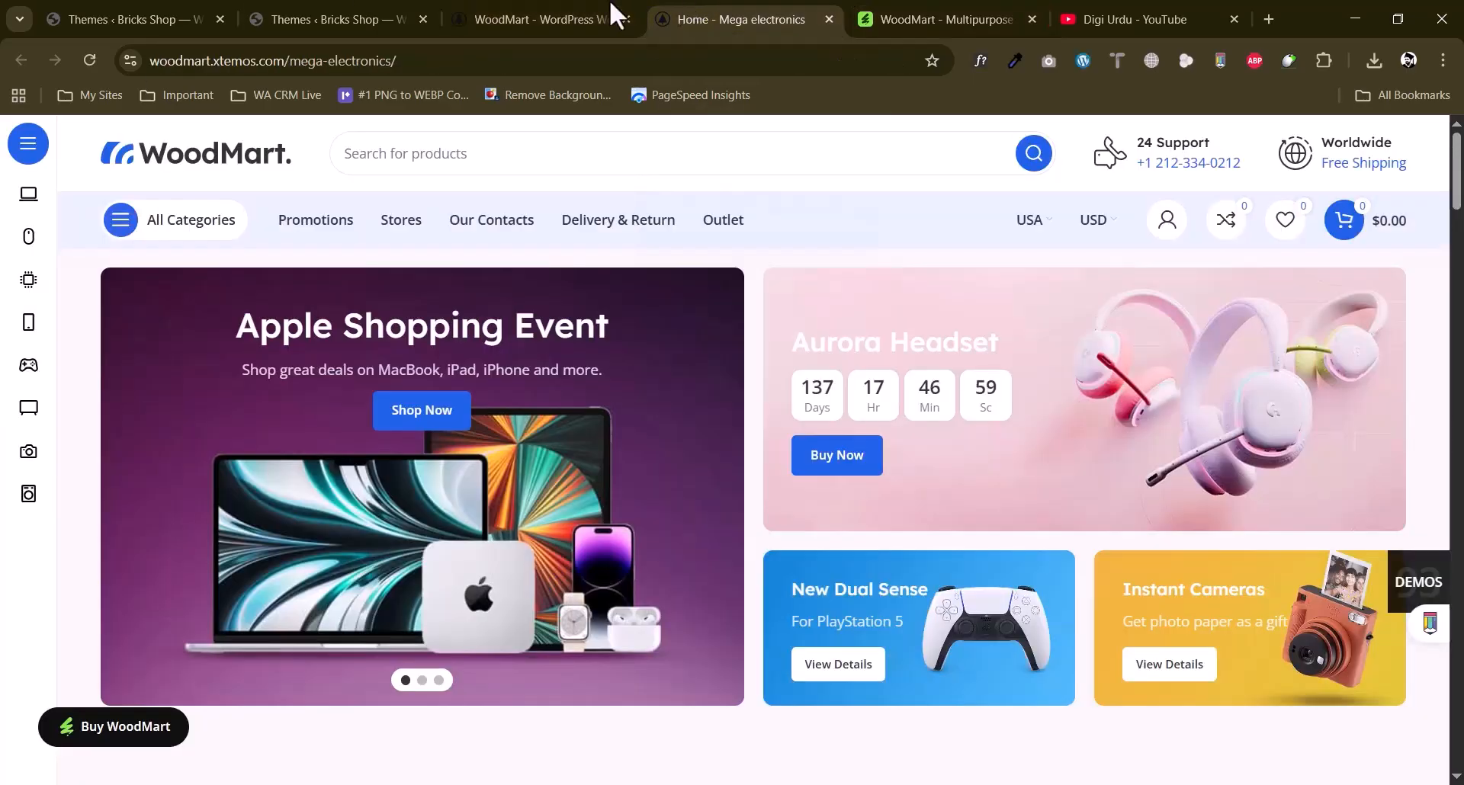
click(574, 14)
scroll(351, 233, up, 10)
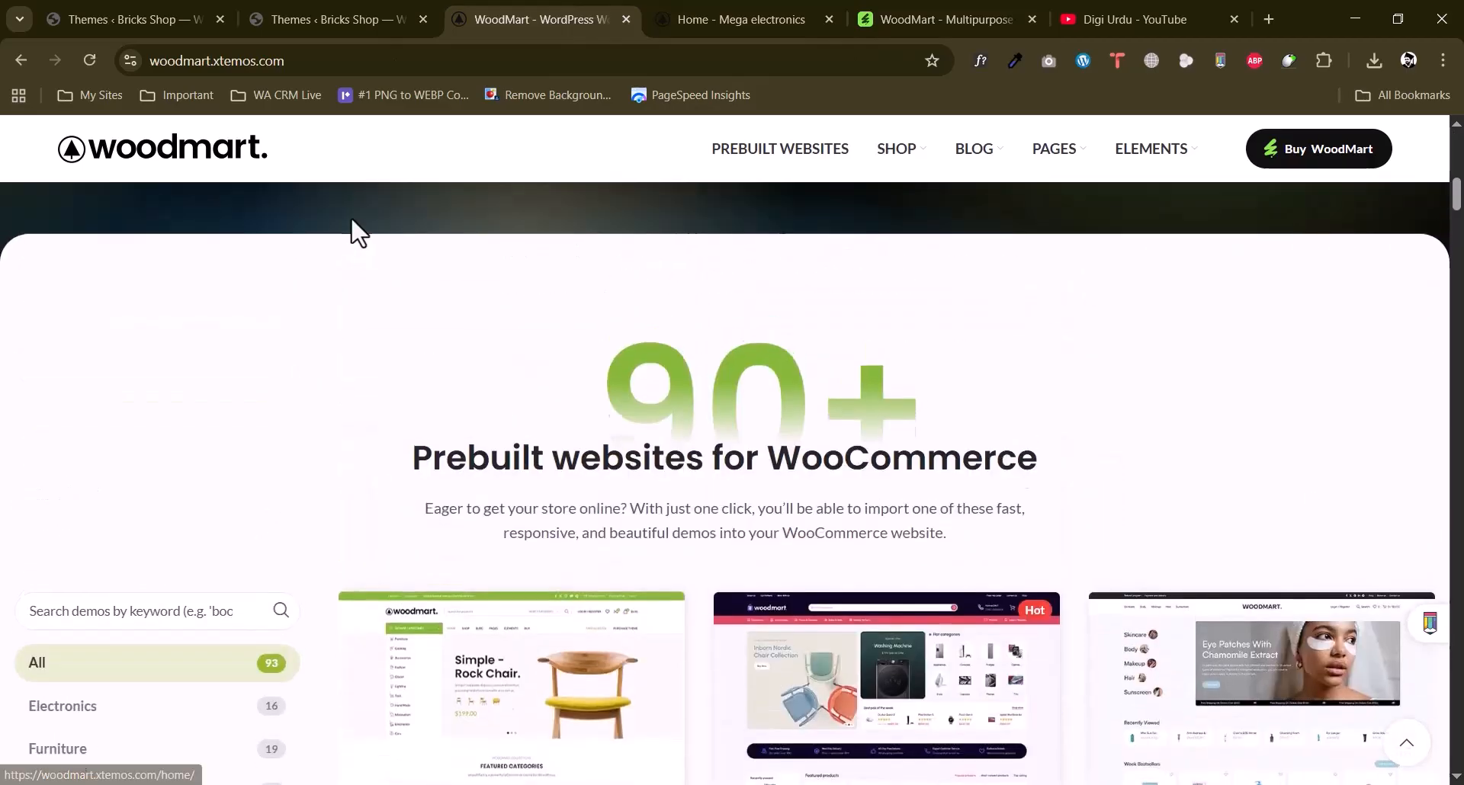
click(791, 156)
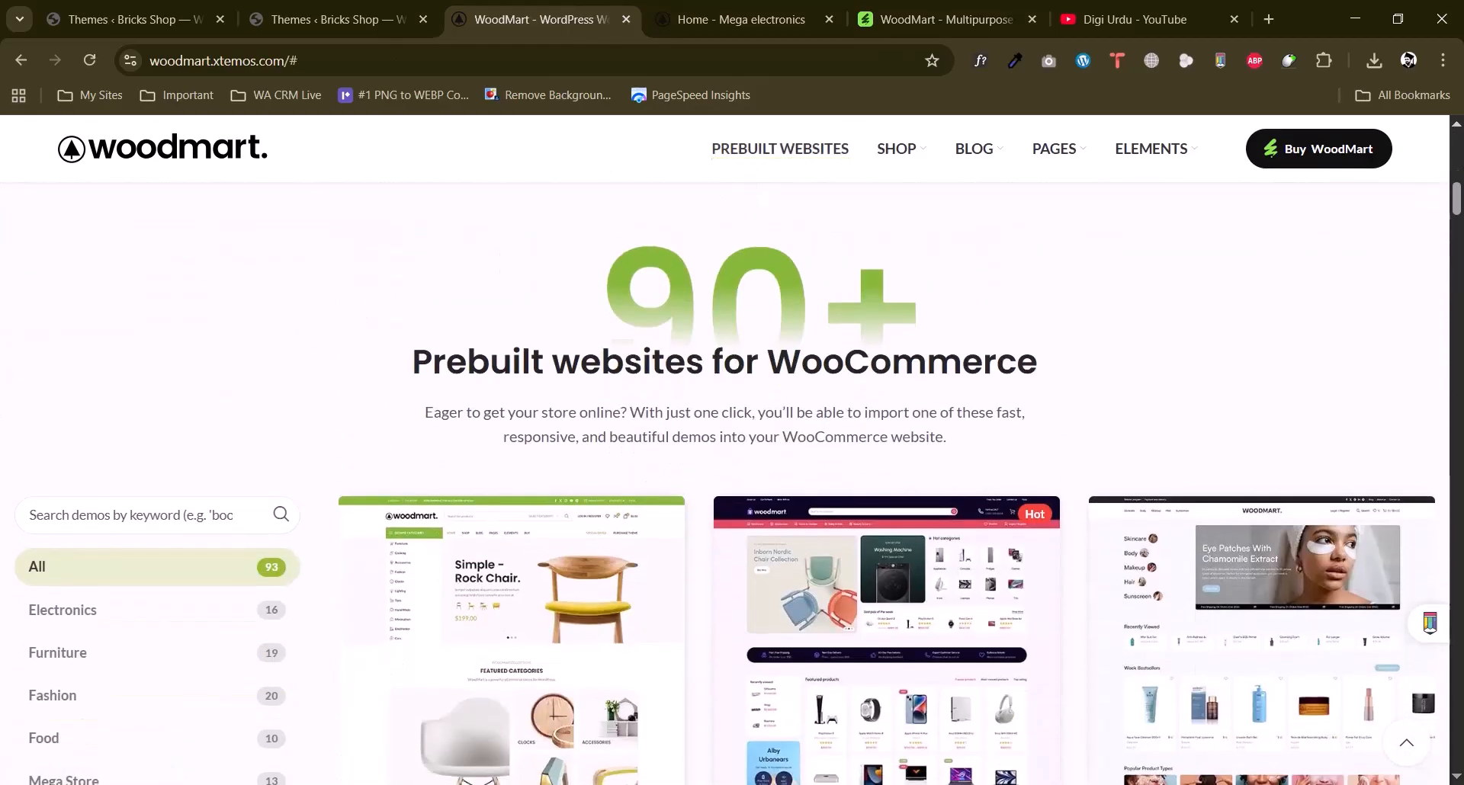
click(945, 19)
scroll(457, 603, down, 3)
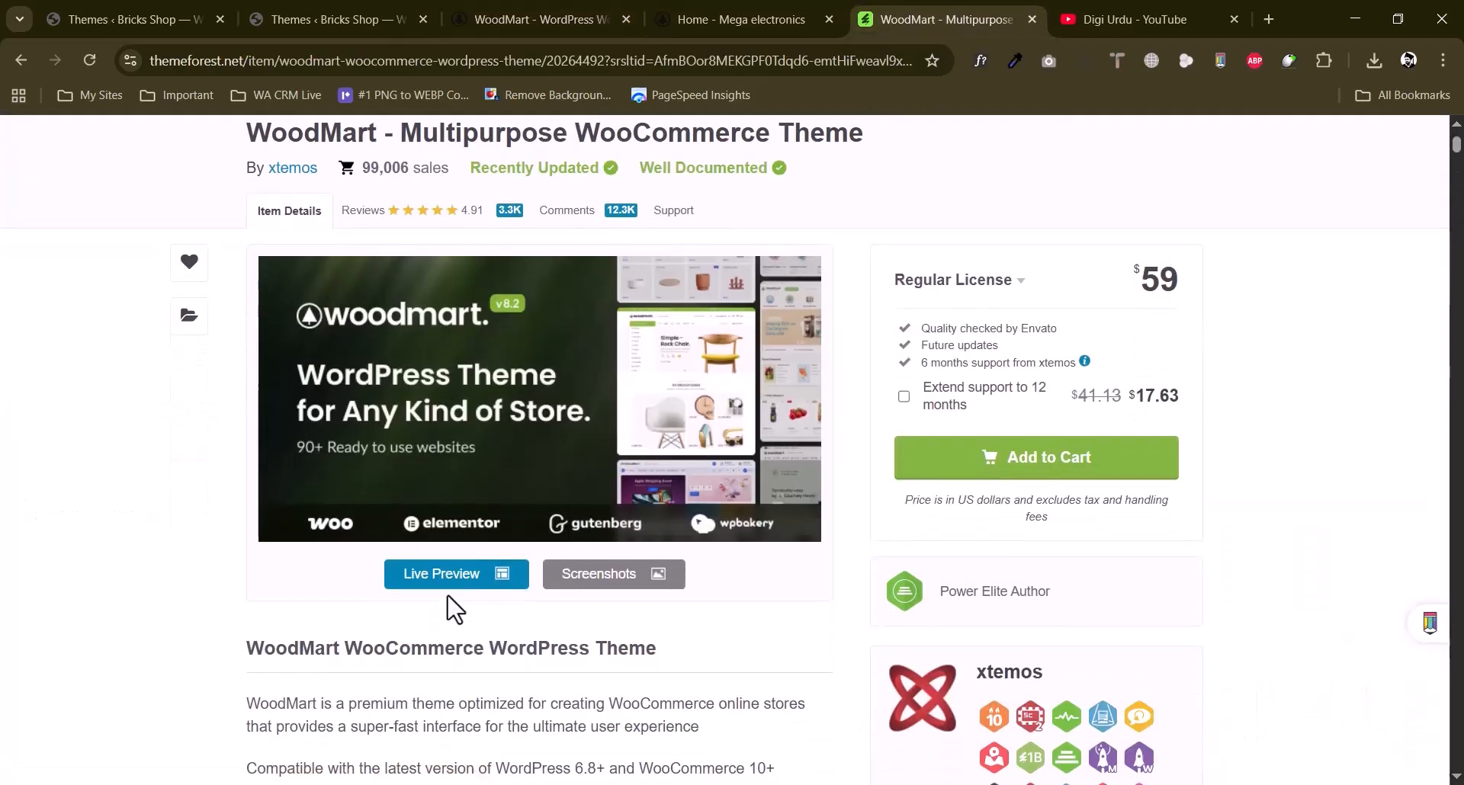
Examine WoodMart's prebuilt WooCommerce websites and their categories on the theme's demo site.
click(484, 16)
scroll(186, 353, down, 5)
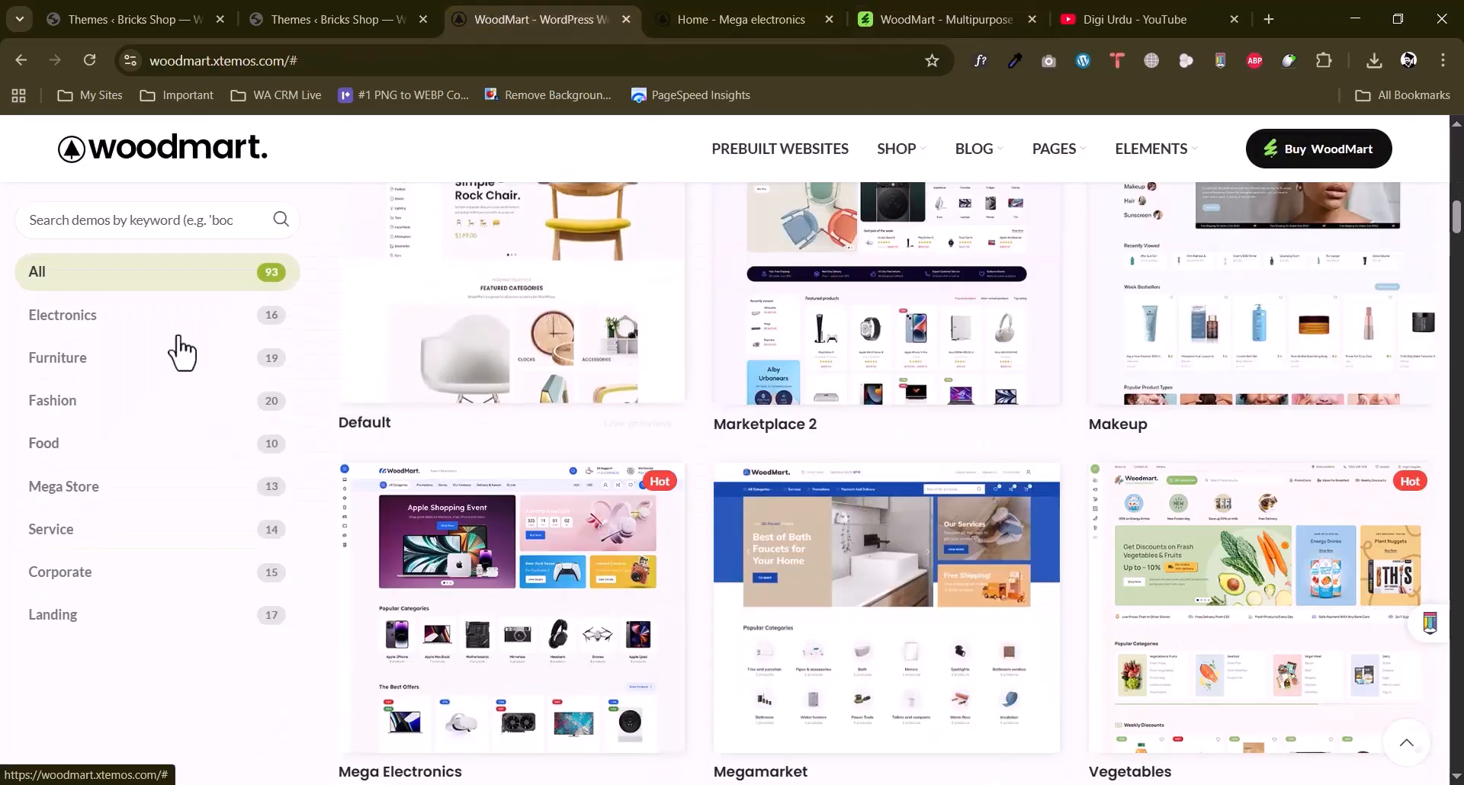
scroll(60, 405, up, 5)
drag(554, 361, 1157, 352)
click(836, 339)
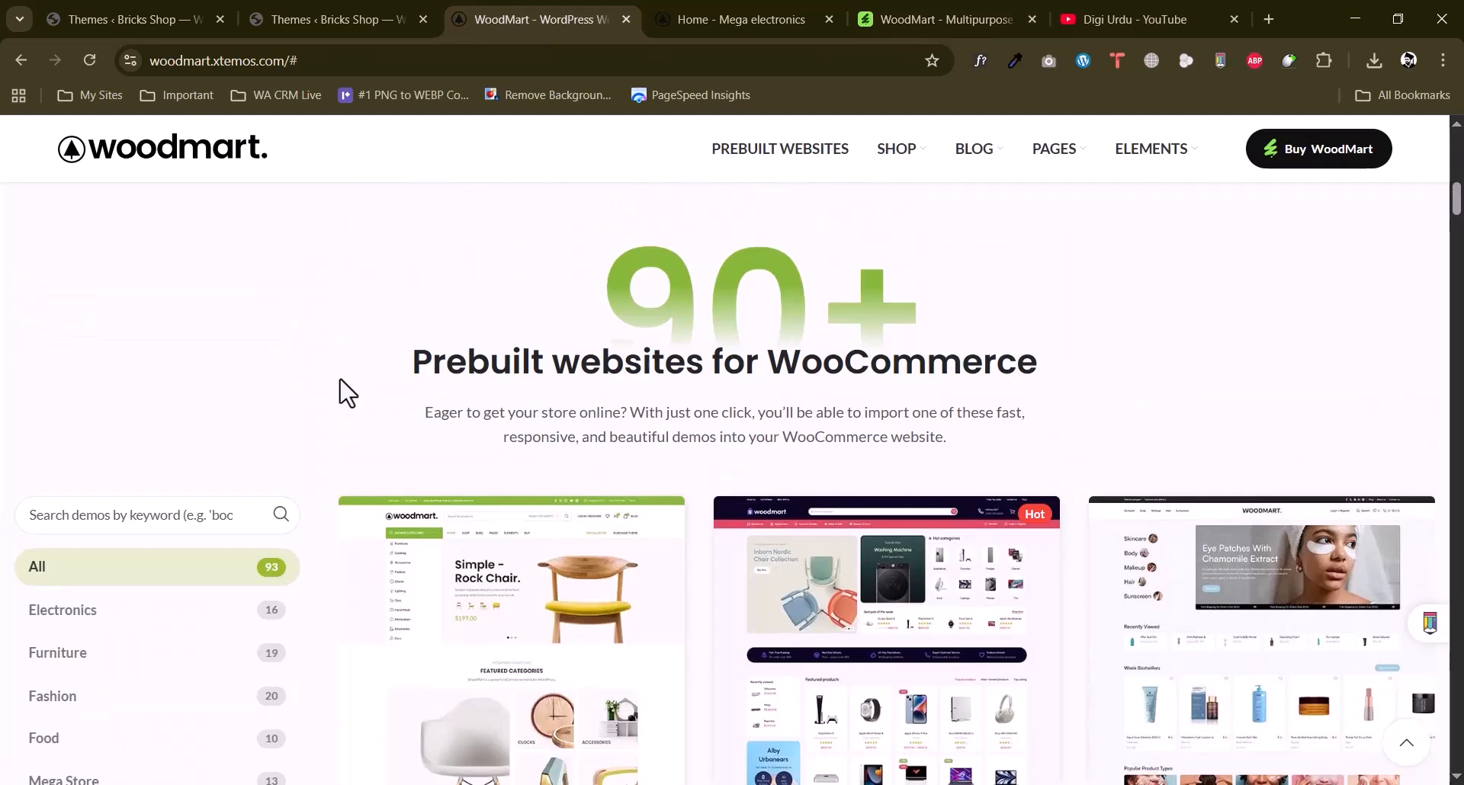
scroll(340, 393, down, 2)
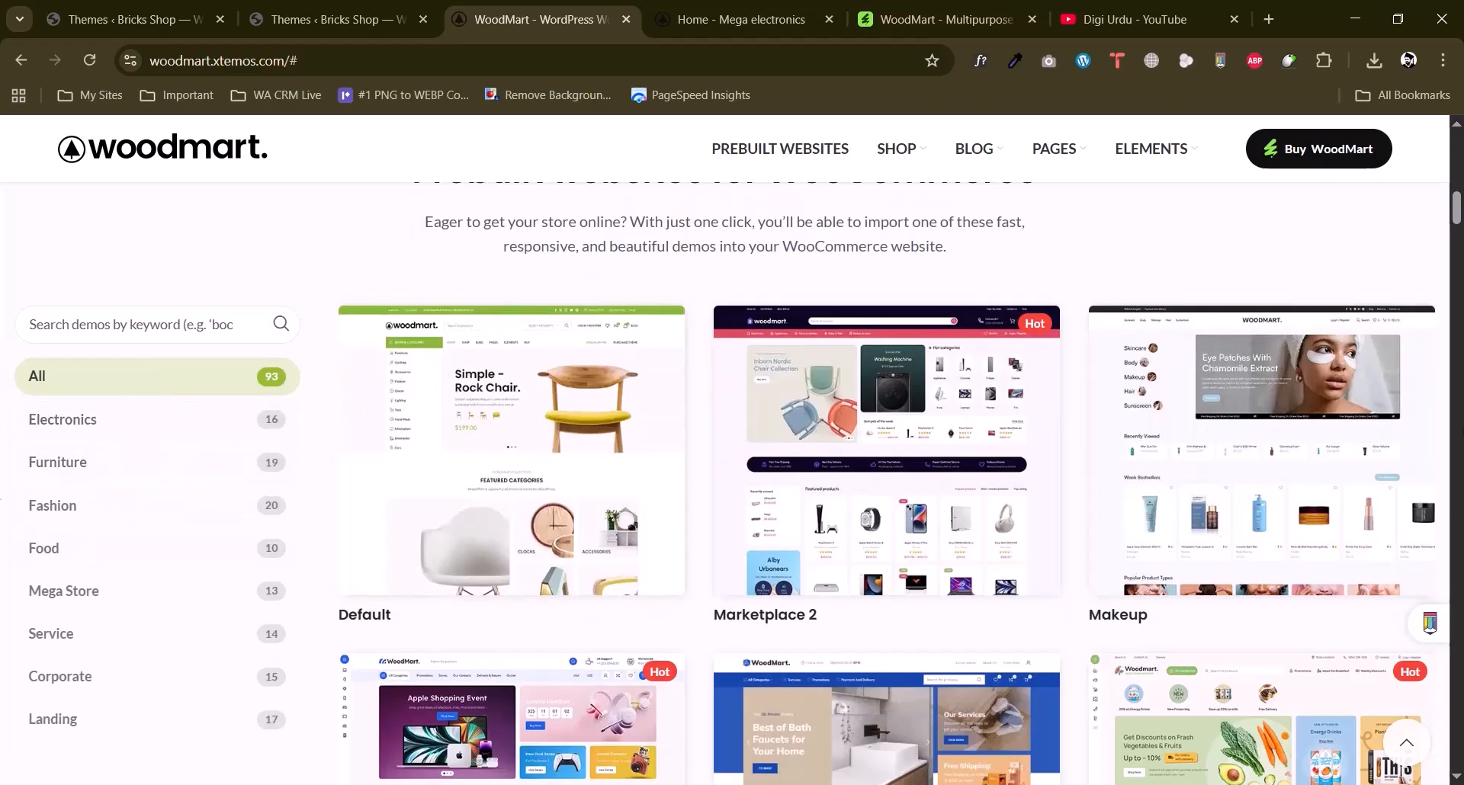
scroll(4, 412, down, 1)
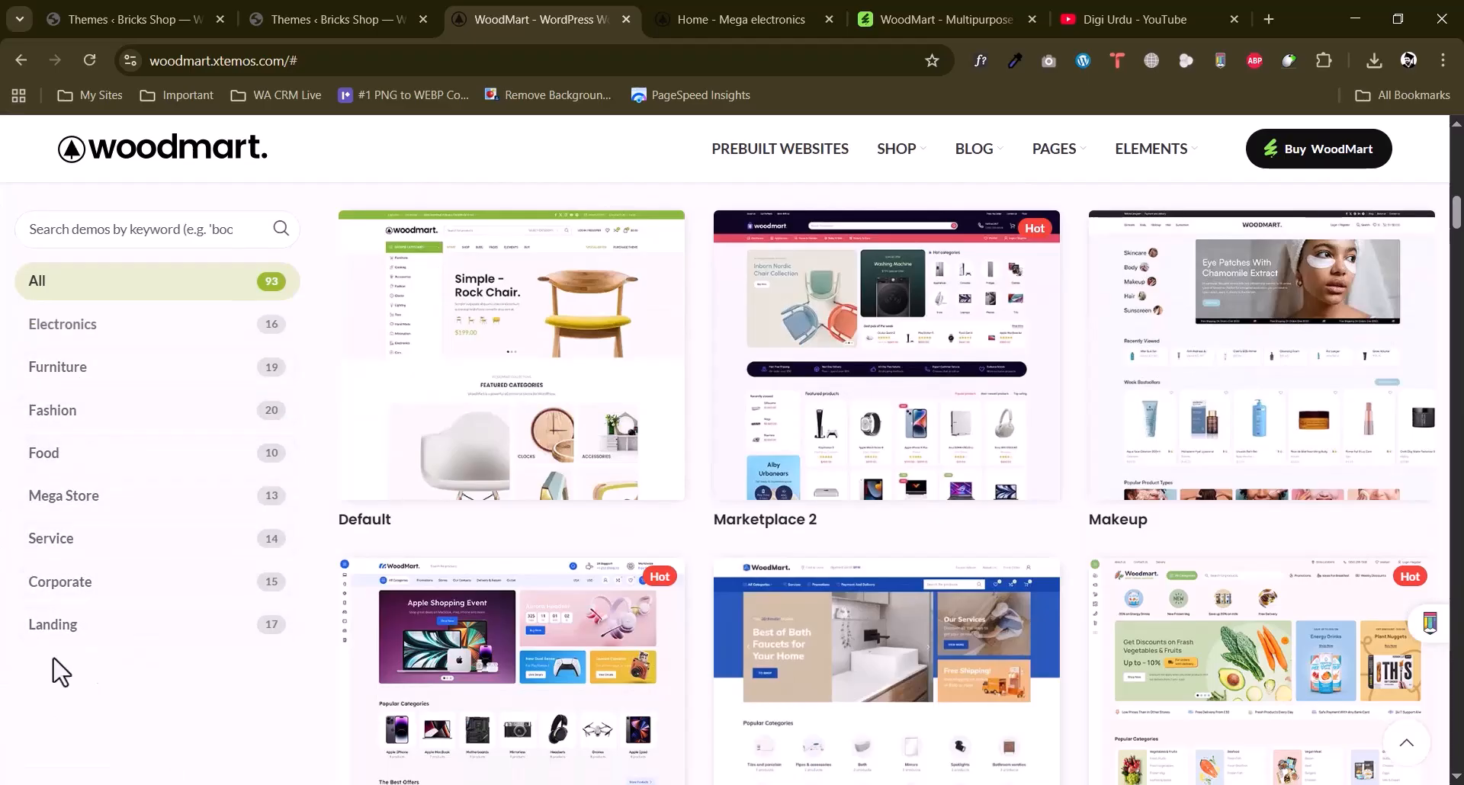
scroll(644, 609, up, 1)
scroll(644, 608, down, 4)
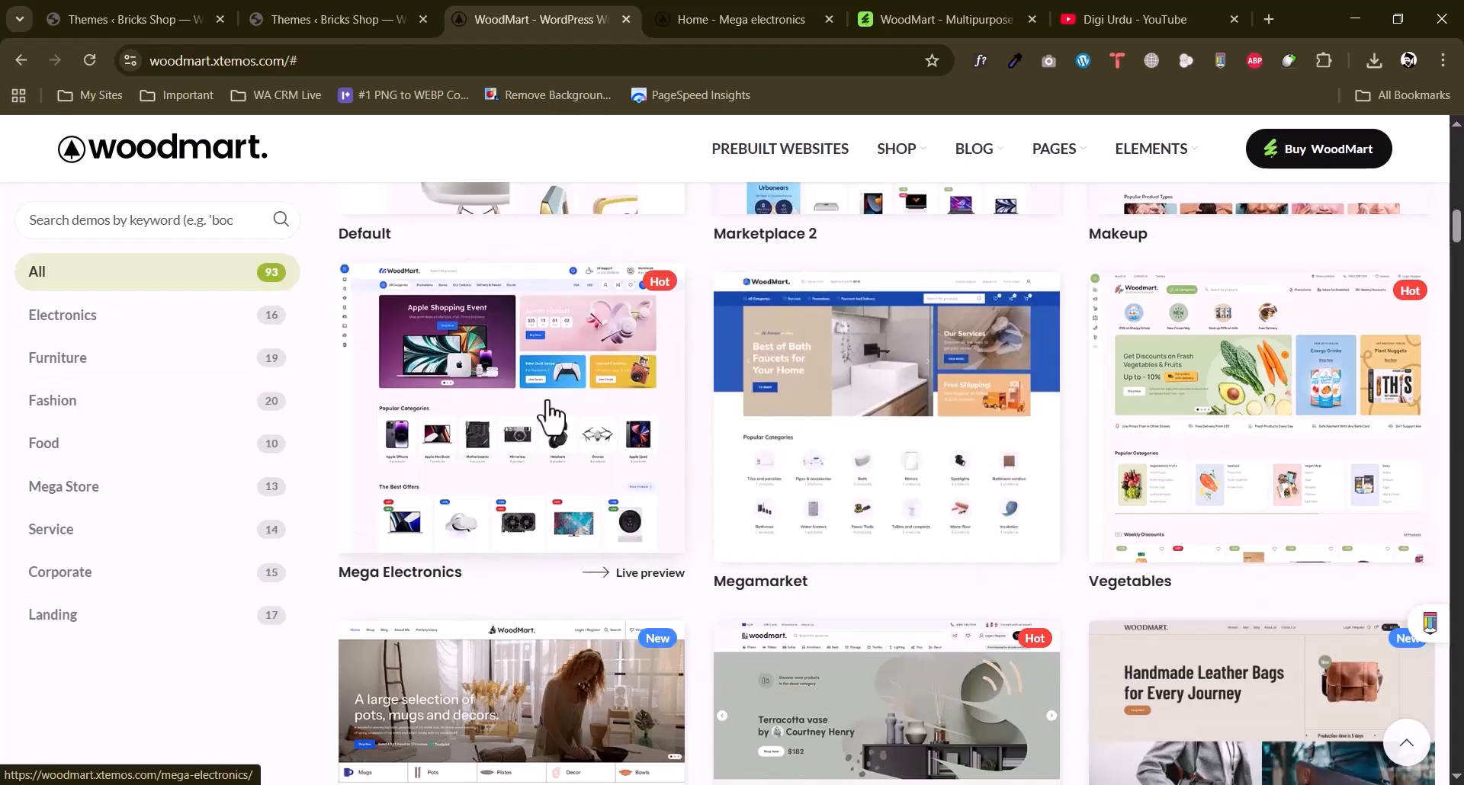
Examine the Mega Electronics demo homepage from its banners and product sections down to the footer.
click(732, 15)
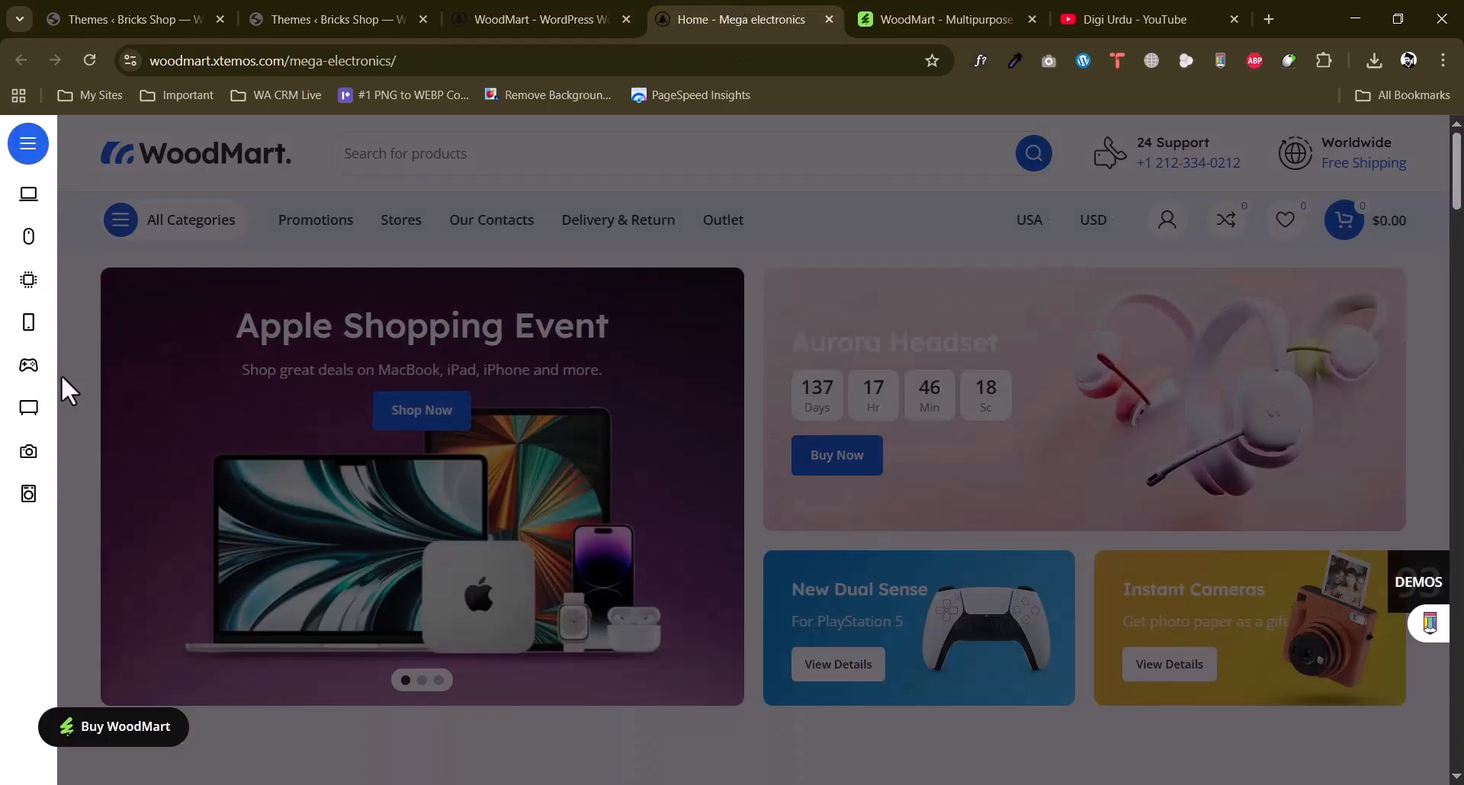
scroll(1459, 329, down, 10)
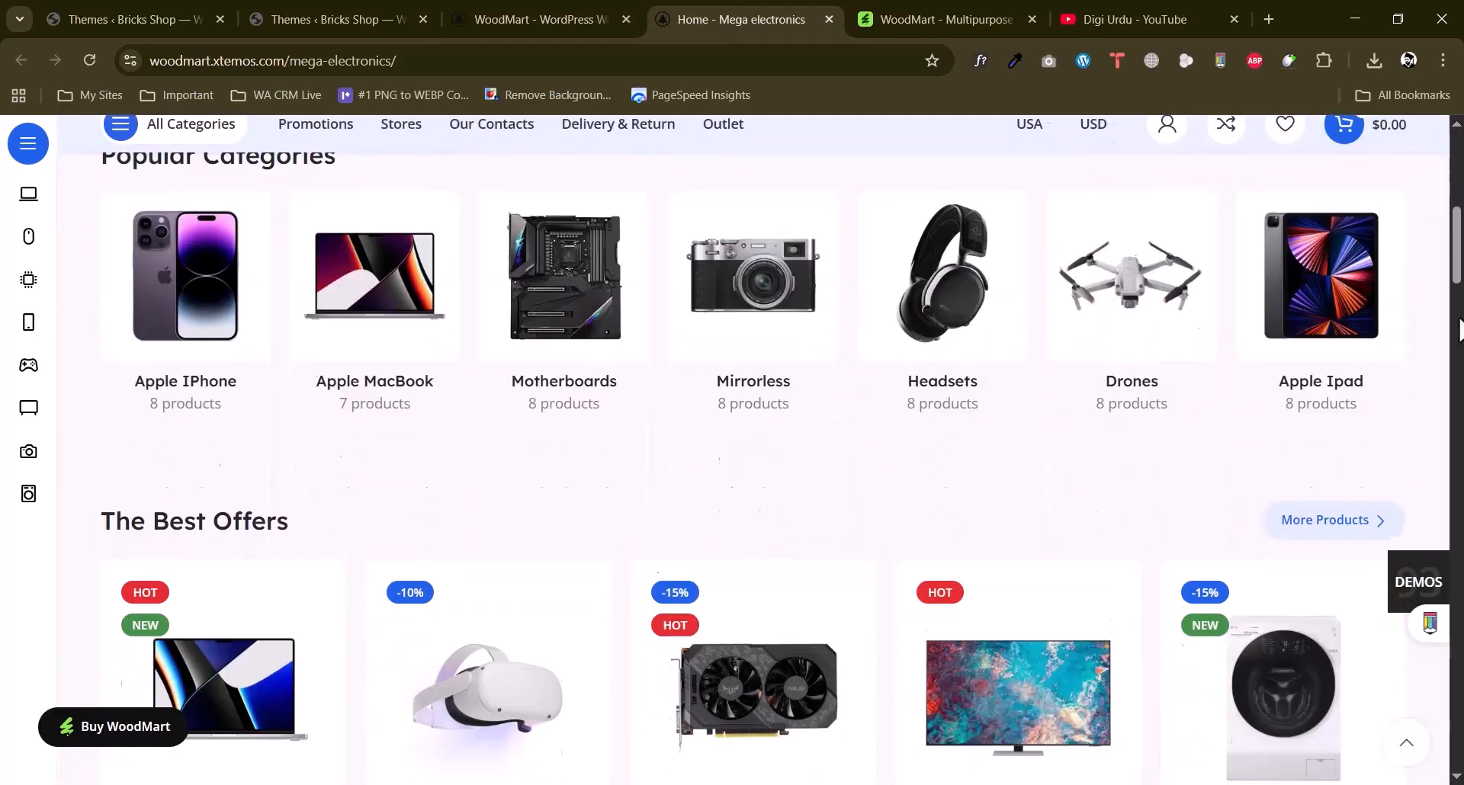
scroll(1459, 330, down, 8)
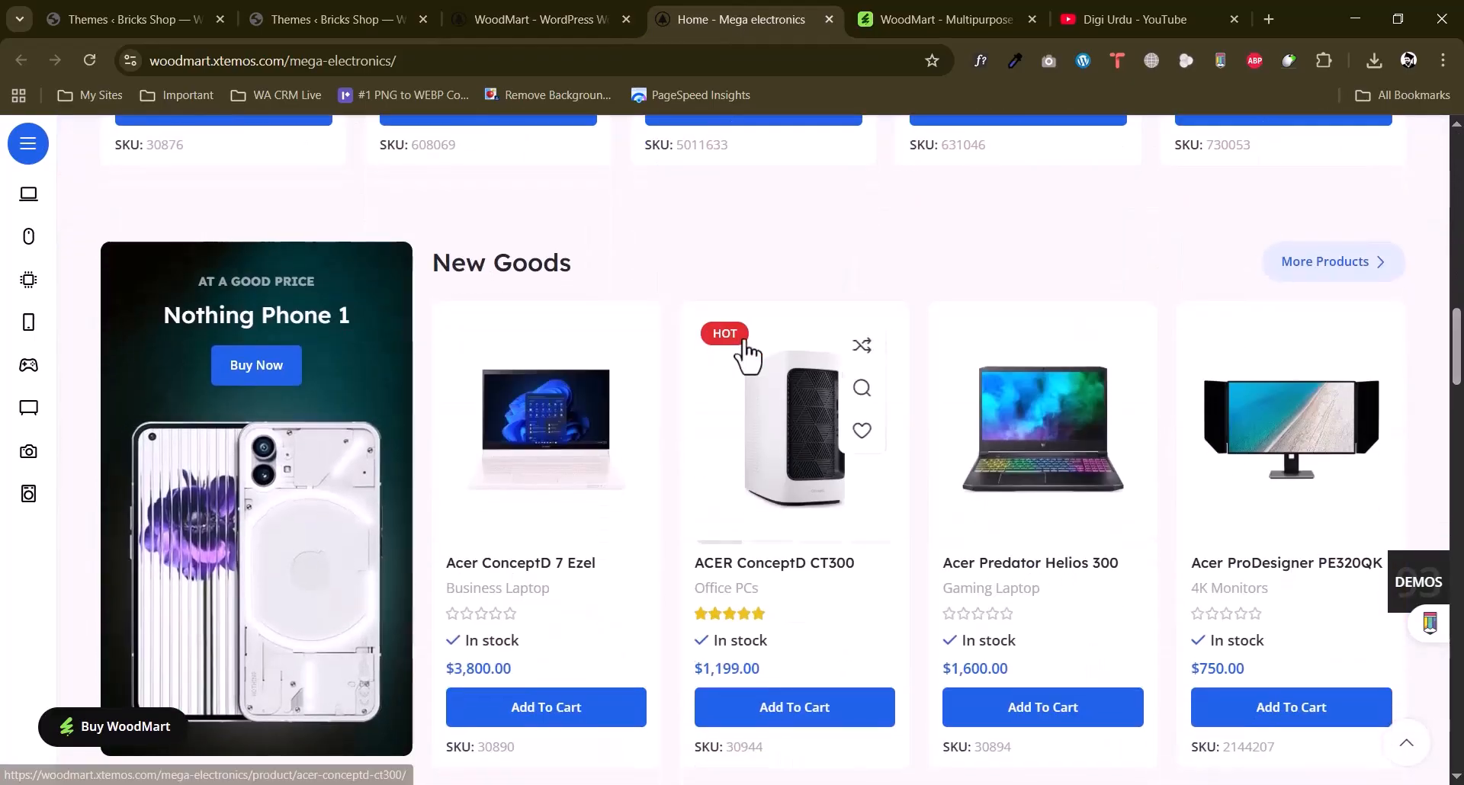
scroll(745, 353, down, 5)
scroll(759, 352, down, 20)
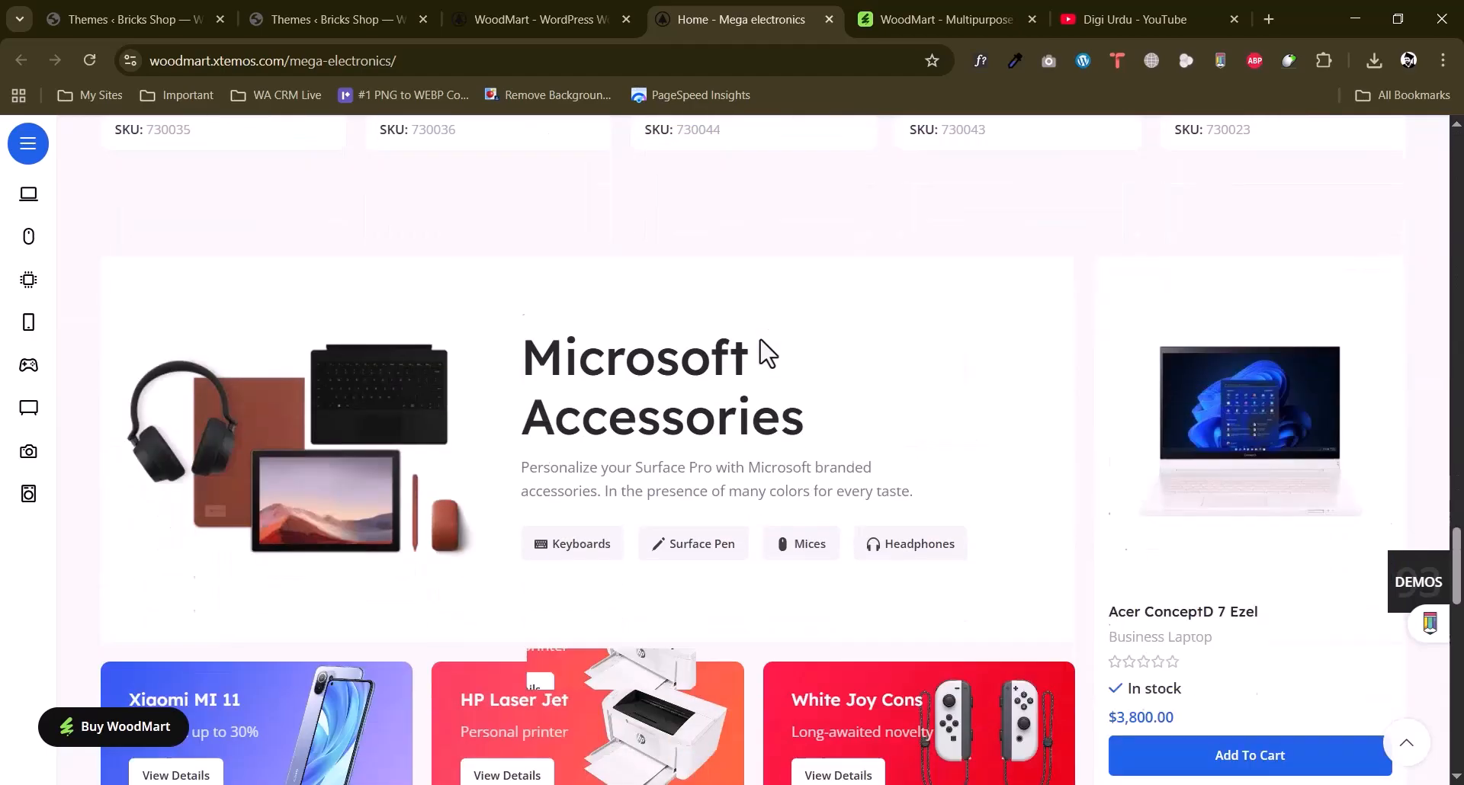
scroll(761, 340, down, 10)
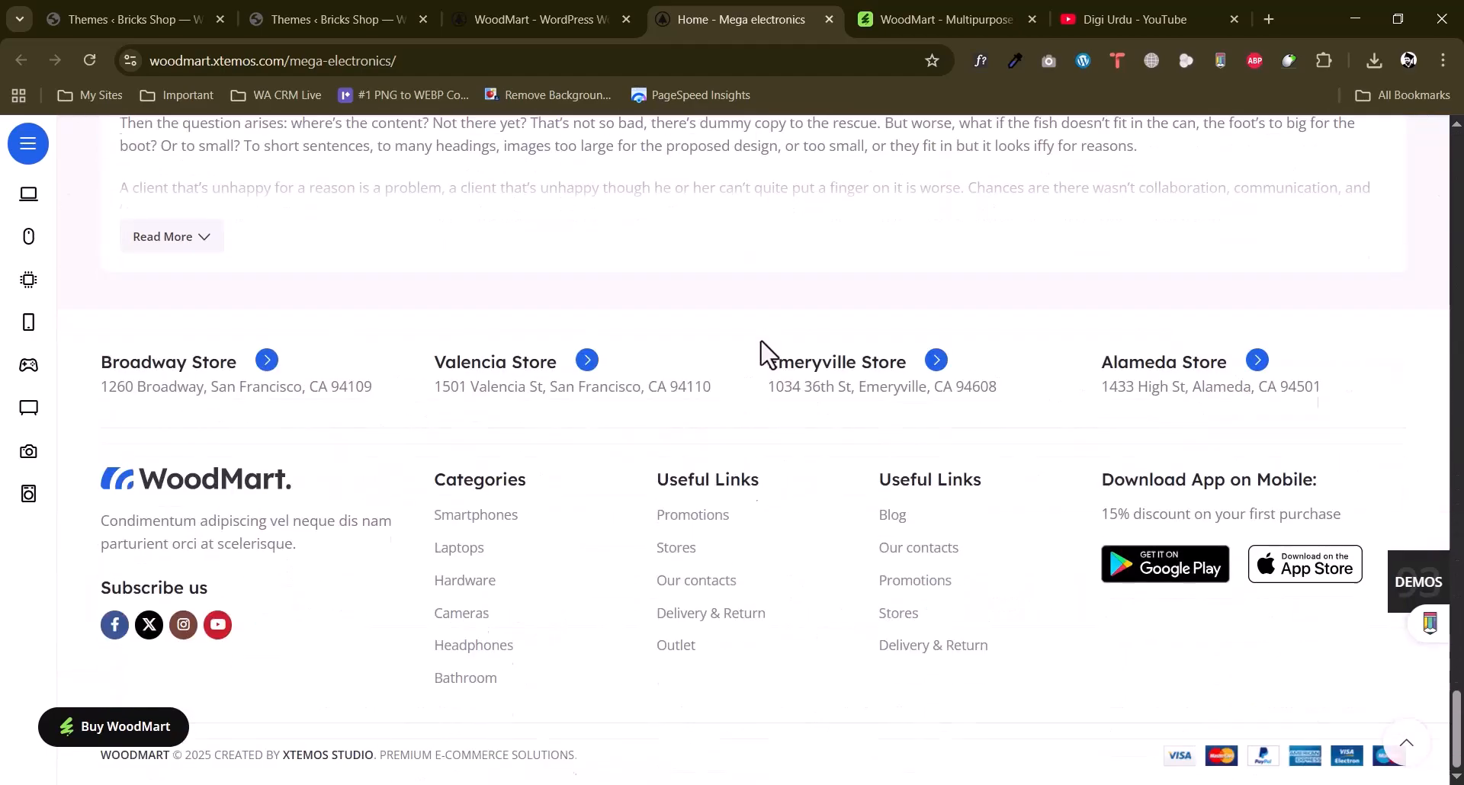
scroll(765, 353, up, 20)
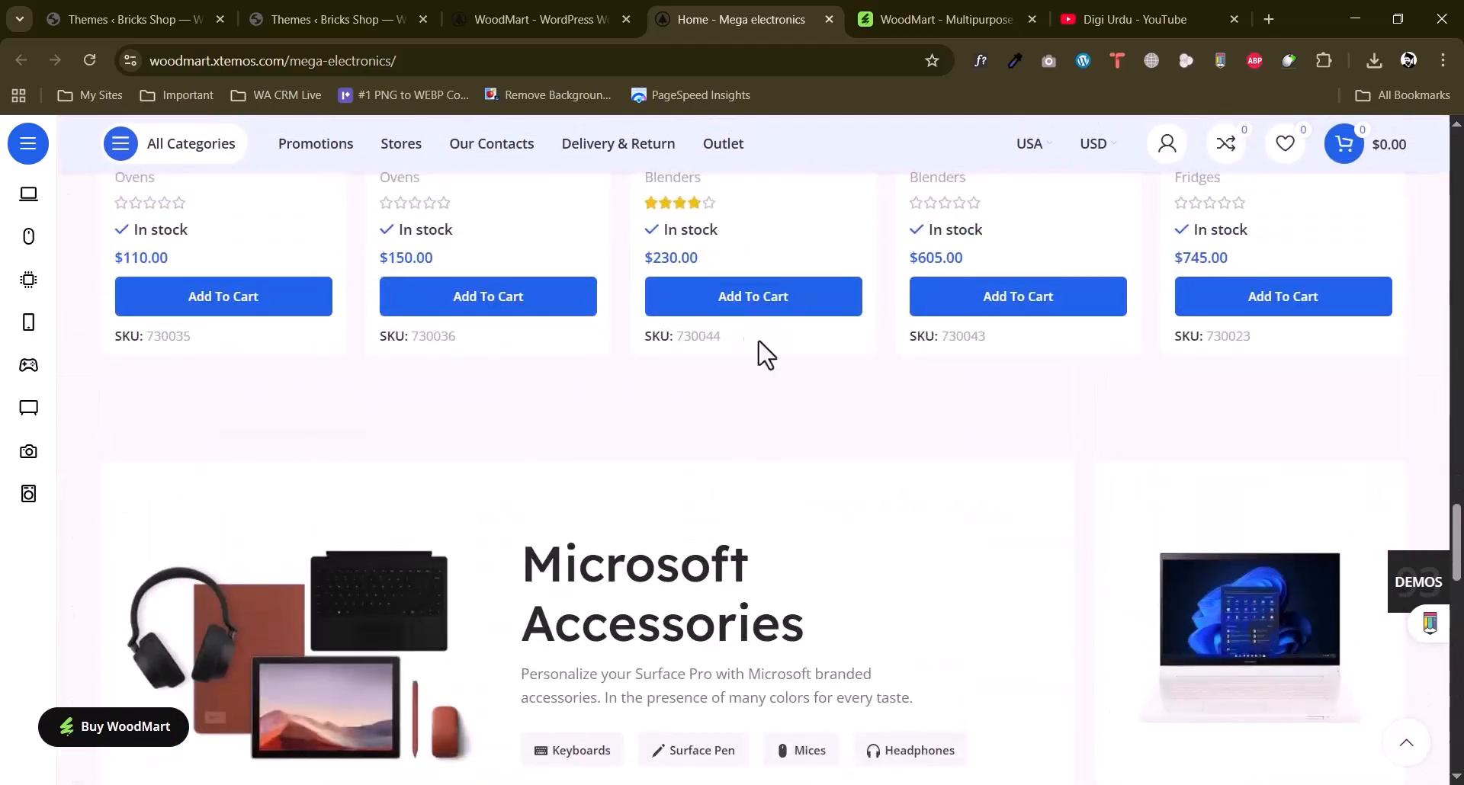
scroll(762, 357, down, 7)
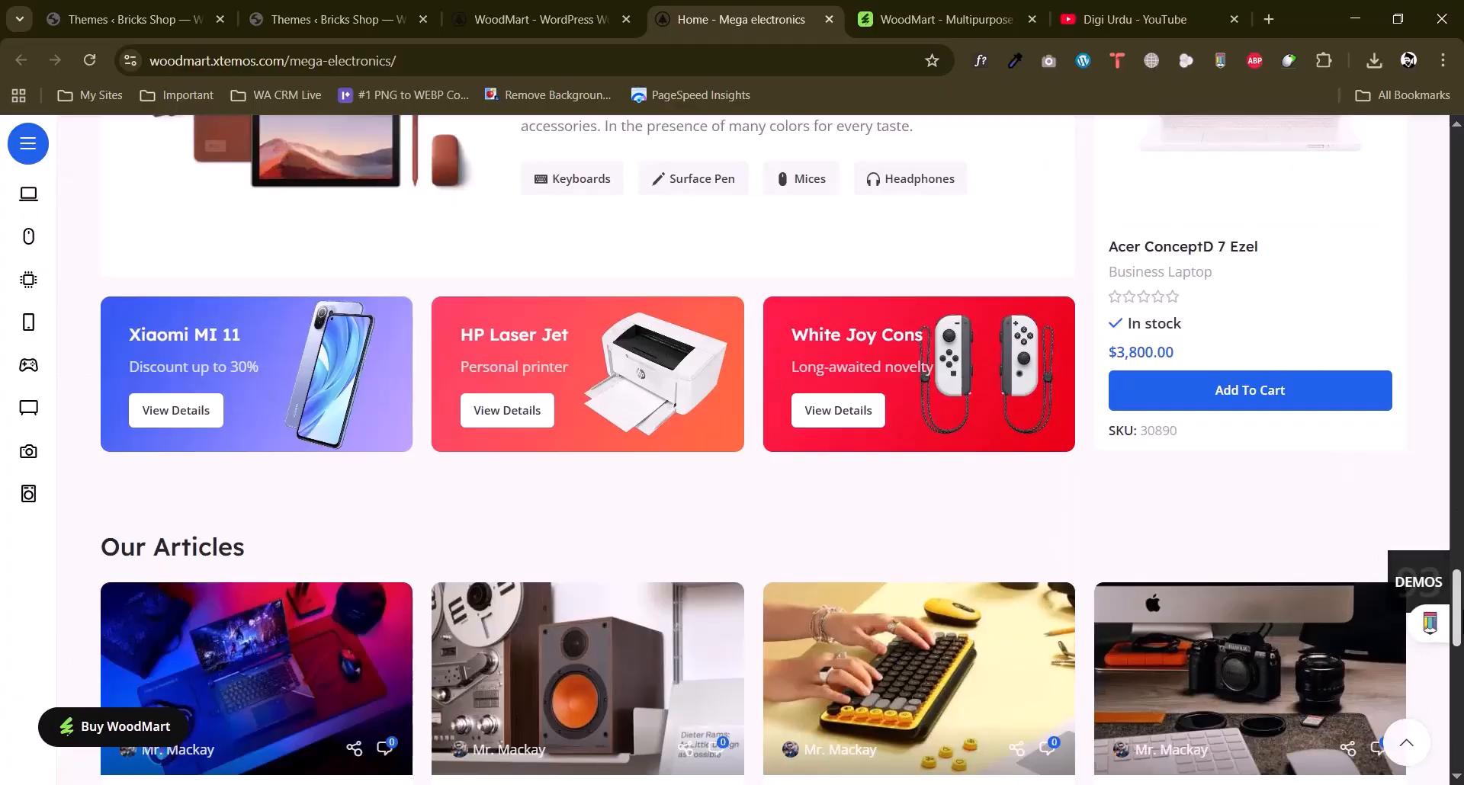
scroll(1327, 448, up, 15)
scroll(770, 324, up, 8)
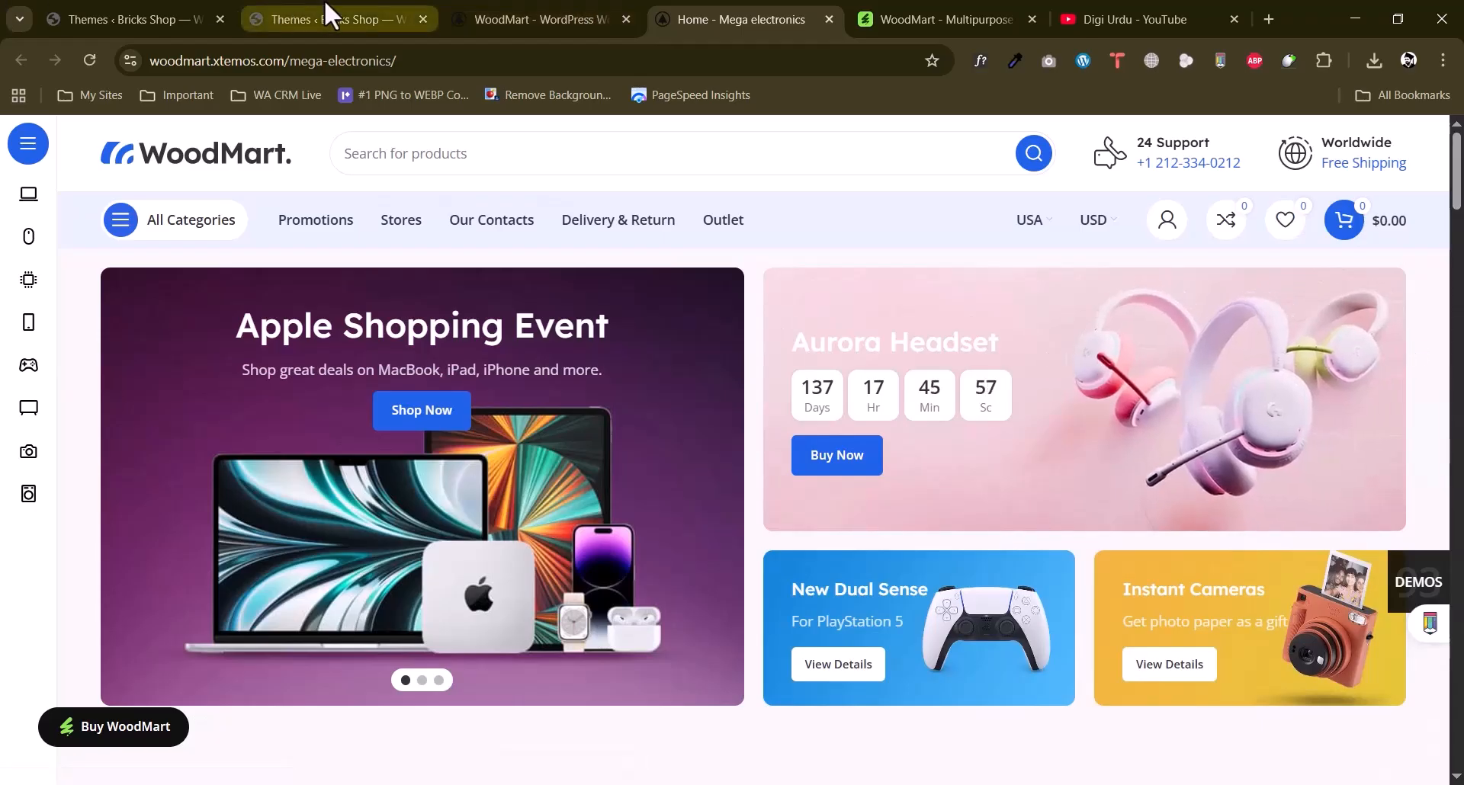
Activate the Woodmart theme on the Bricks Shop WordPress site and close the ThemeForest listing and WoodMart prebuilt websites pages.
click(145, 17)
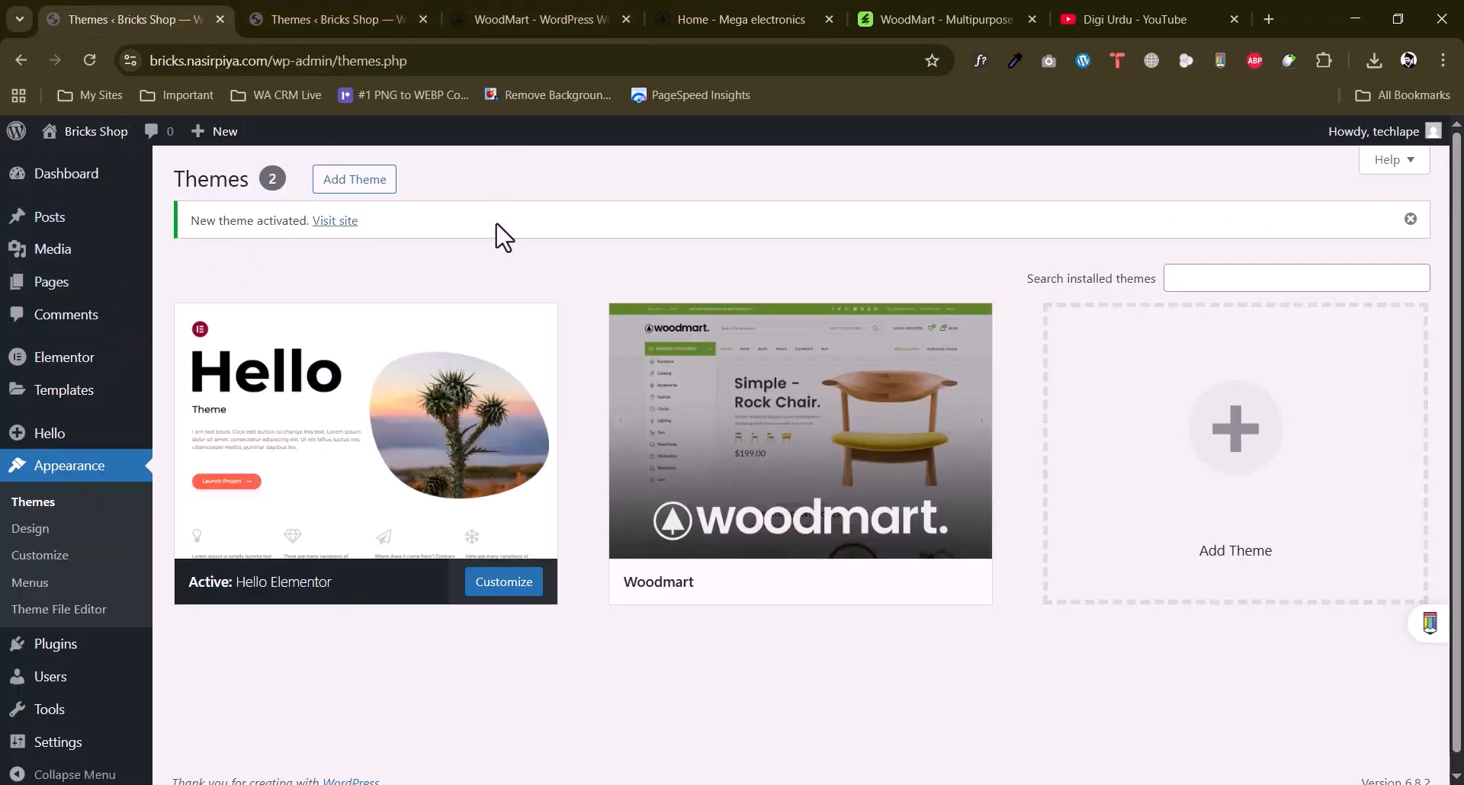
mouse_move(784, 457)
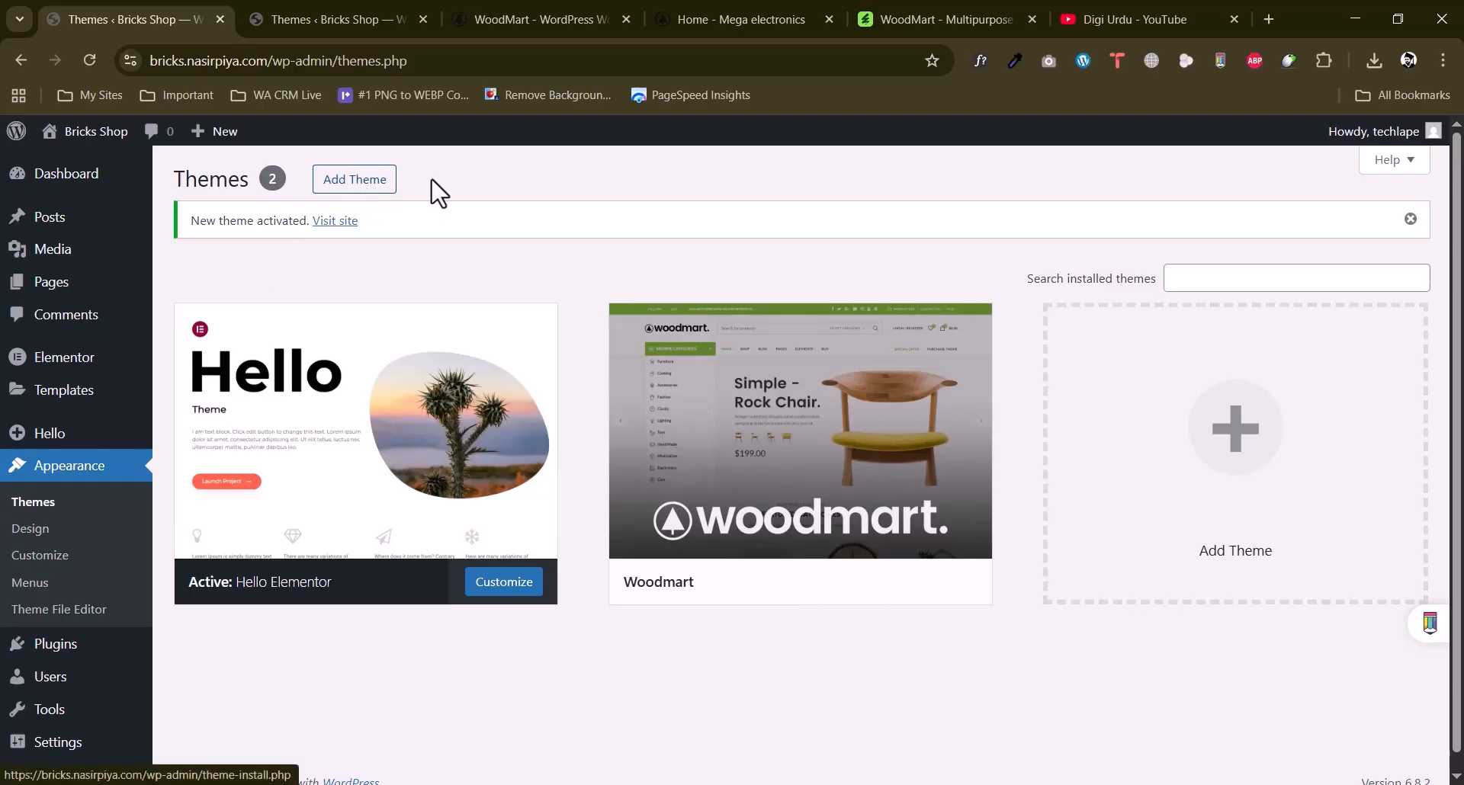
click(867, 593)
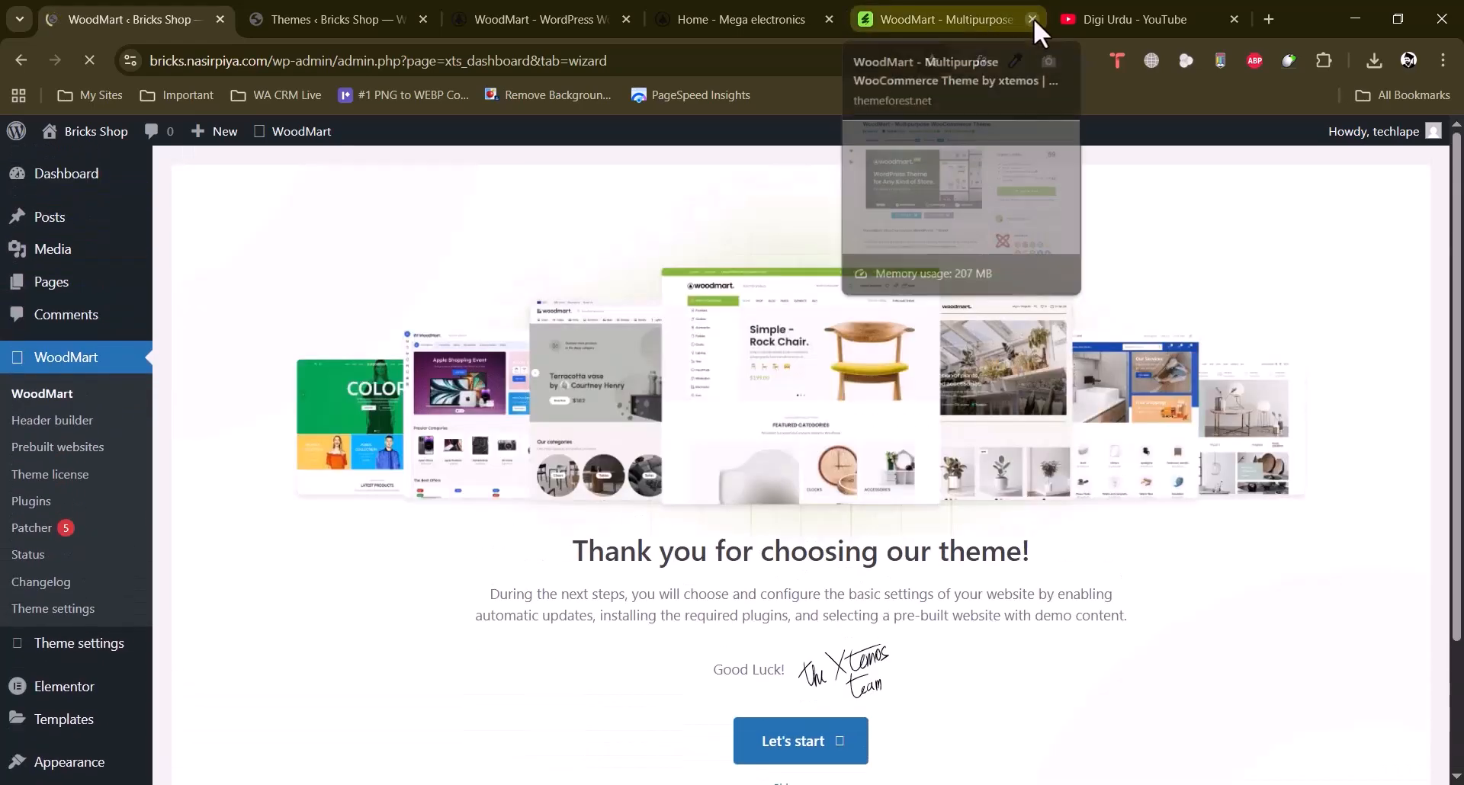
click(1032, 17)
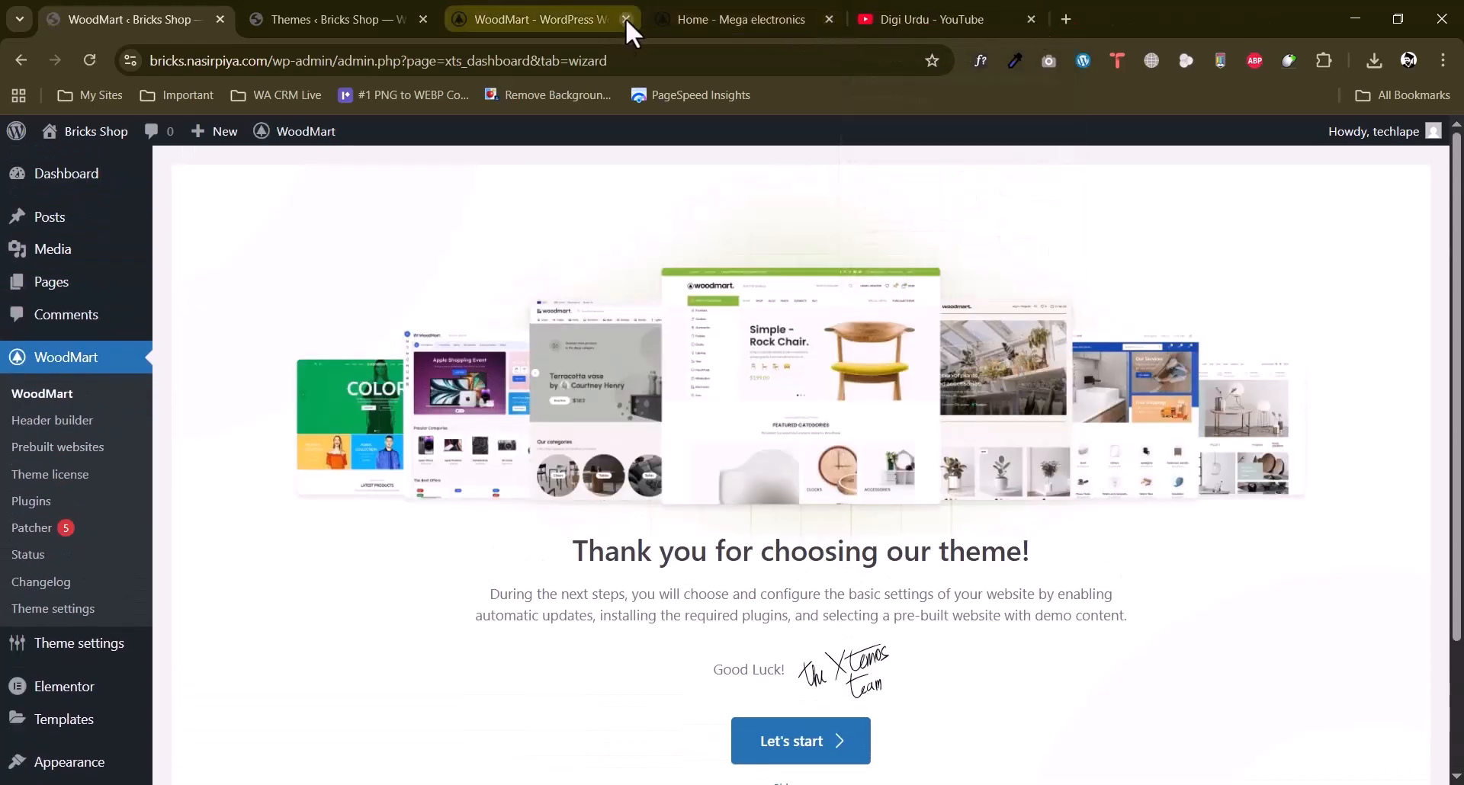
click(625, 16)
Start the WoodMart setup wizard and continue past the theme license stage.
scroll(333, 429, up, 1)
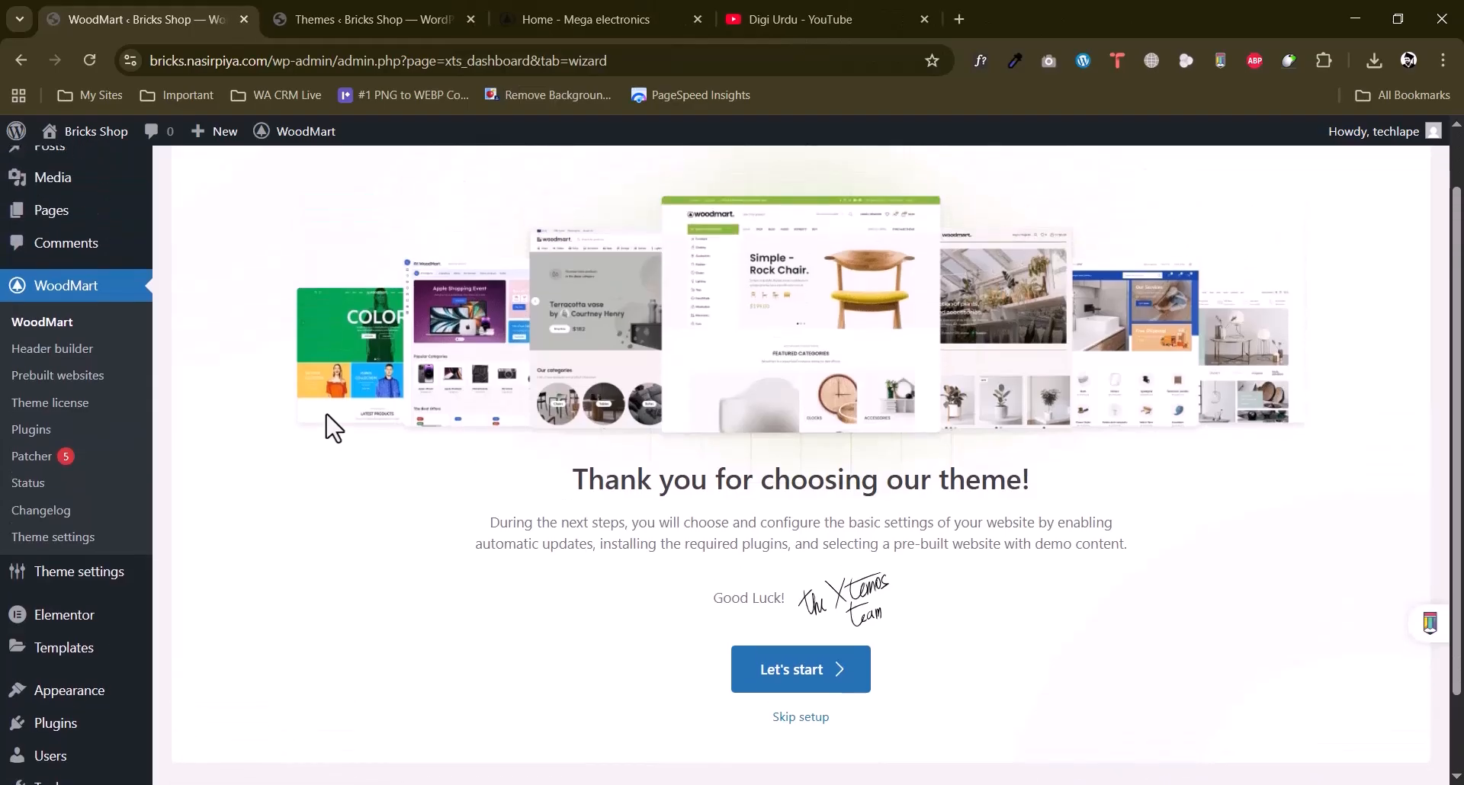
scroll(598, 458, up, 1)
scroll(808, 410, down, 2)
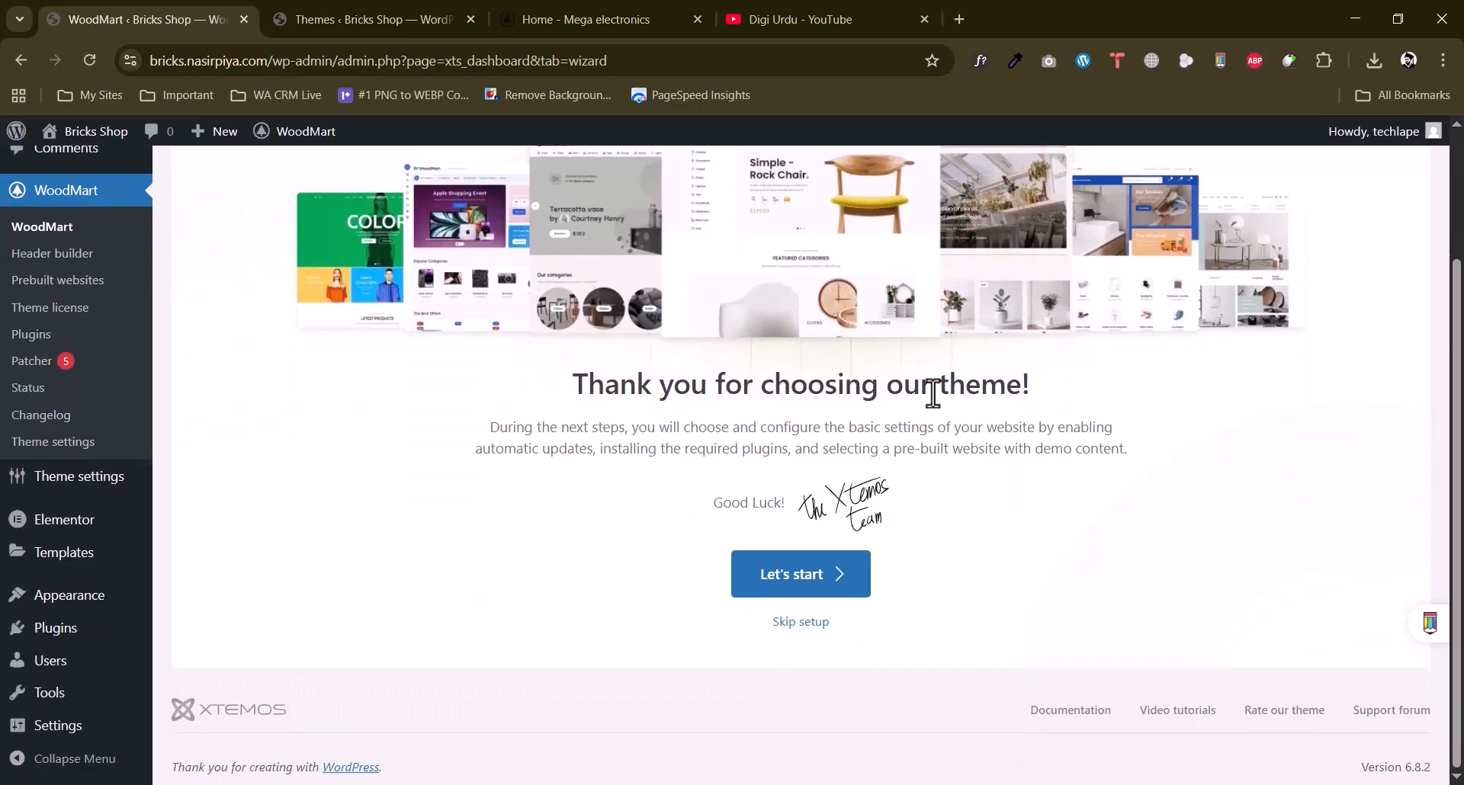
click(812, 619)
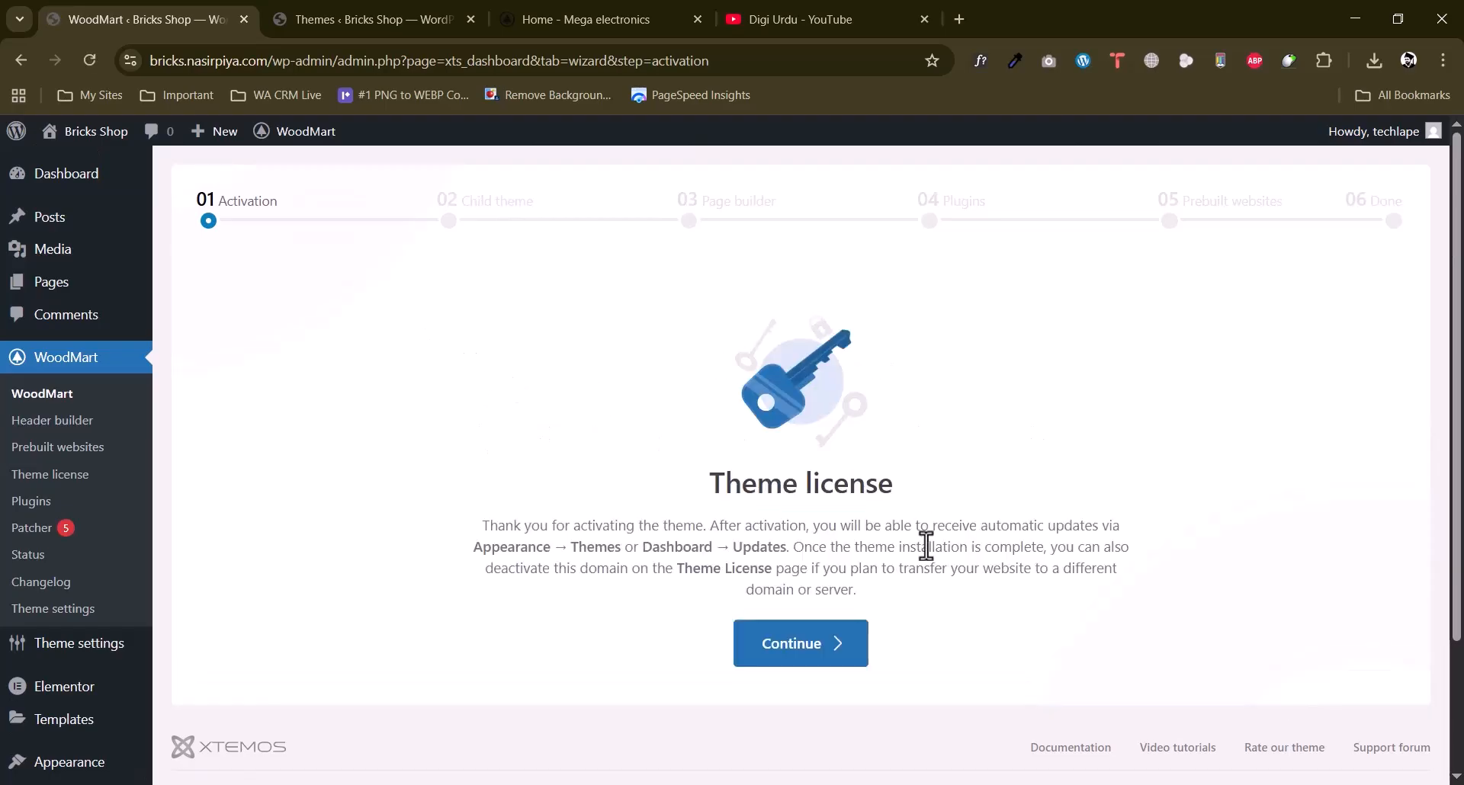
click(820, 665)
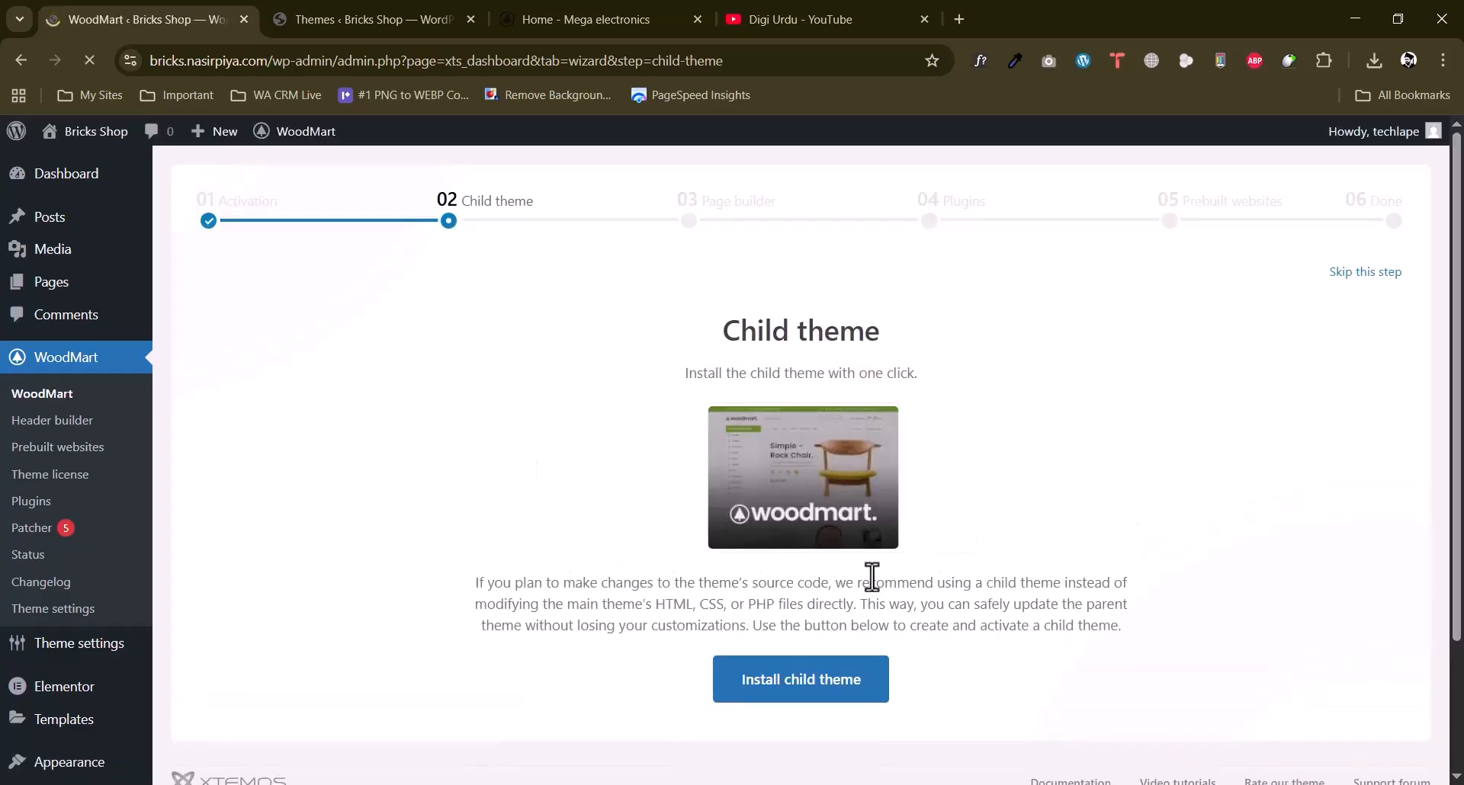
Install the WoodMart child theme and continue to the page builder stage of the setup wizard.
scroll(592, 446, down, 1)
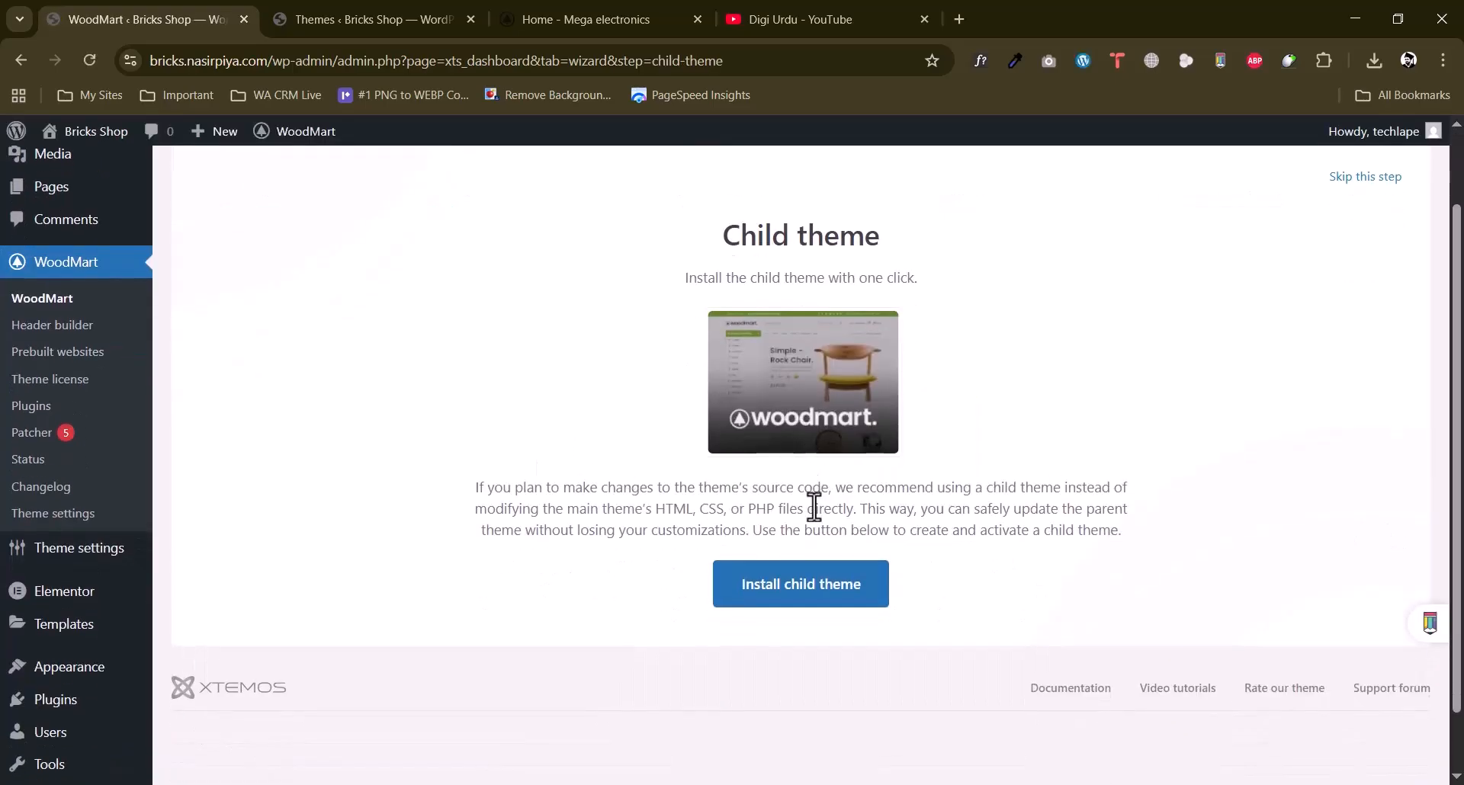
scroll(694, 387, up, 1)
drag(795, 375, 966, 381)
click(842, 369)
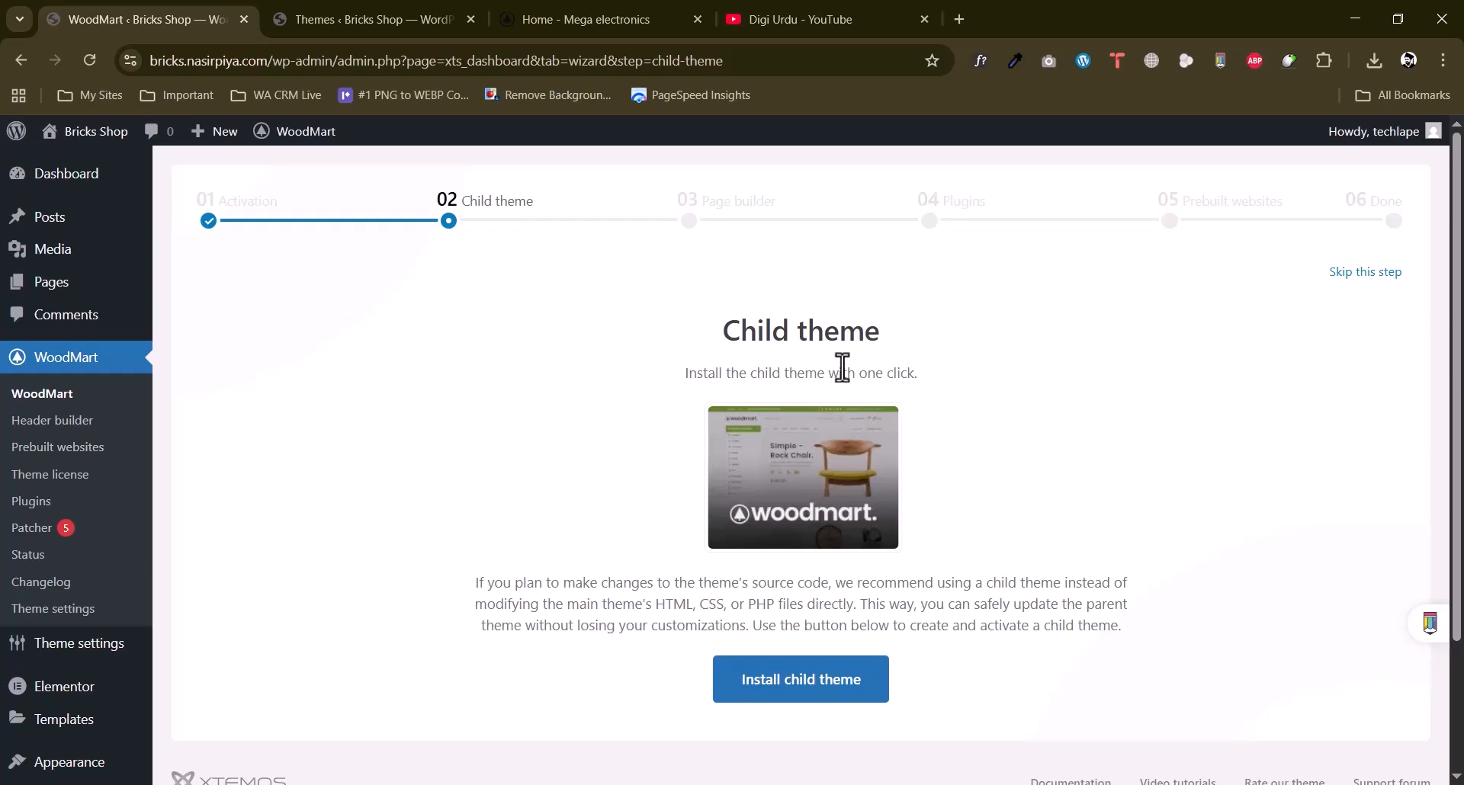
scroll(457, 610, down, 2)
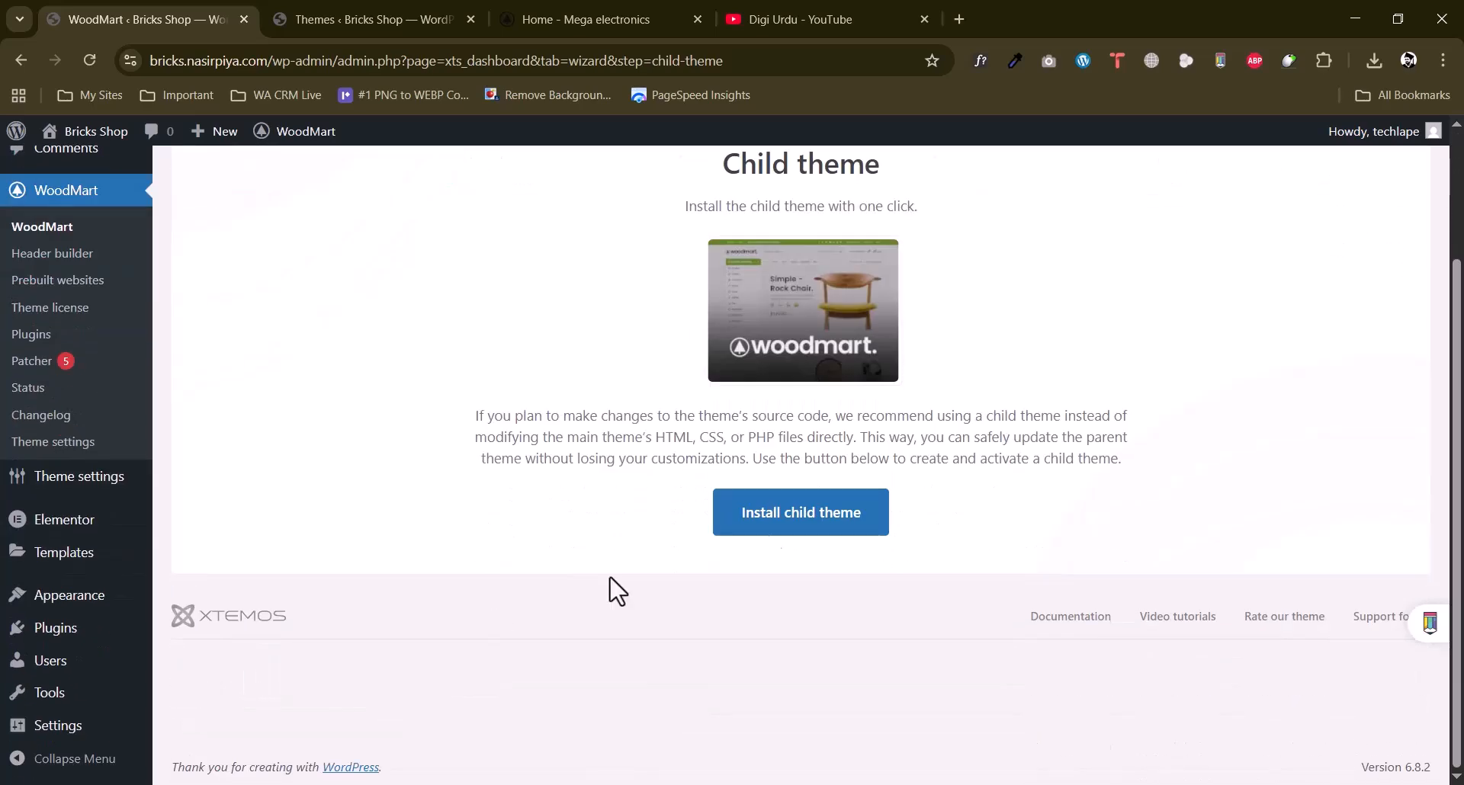
click(812, 512)
scroll(637, 534, up, 1)
scroll(633, 533, up, 1)
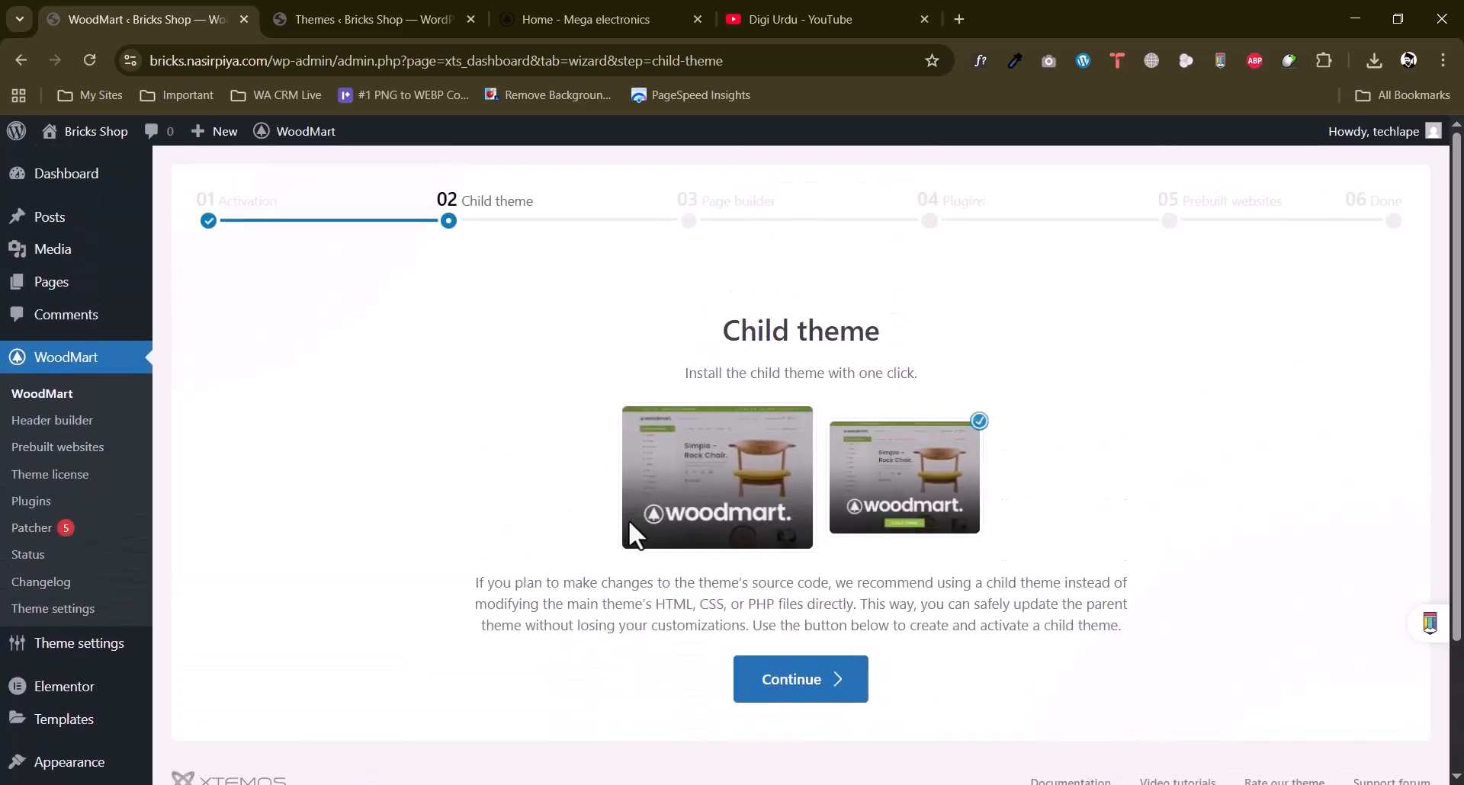
click(776, 686)
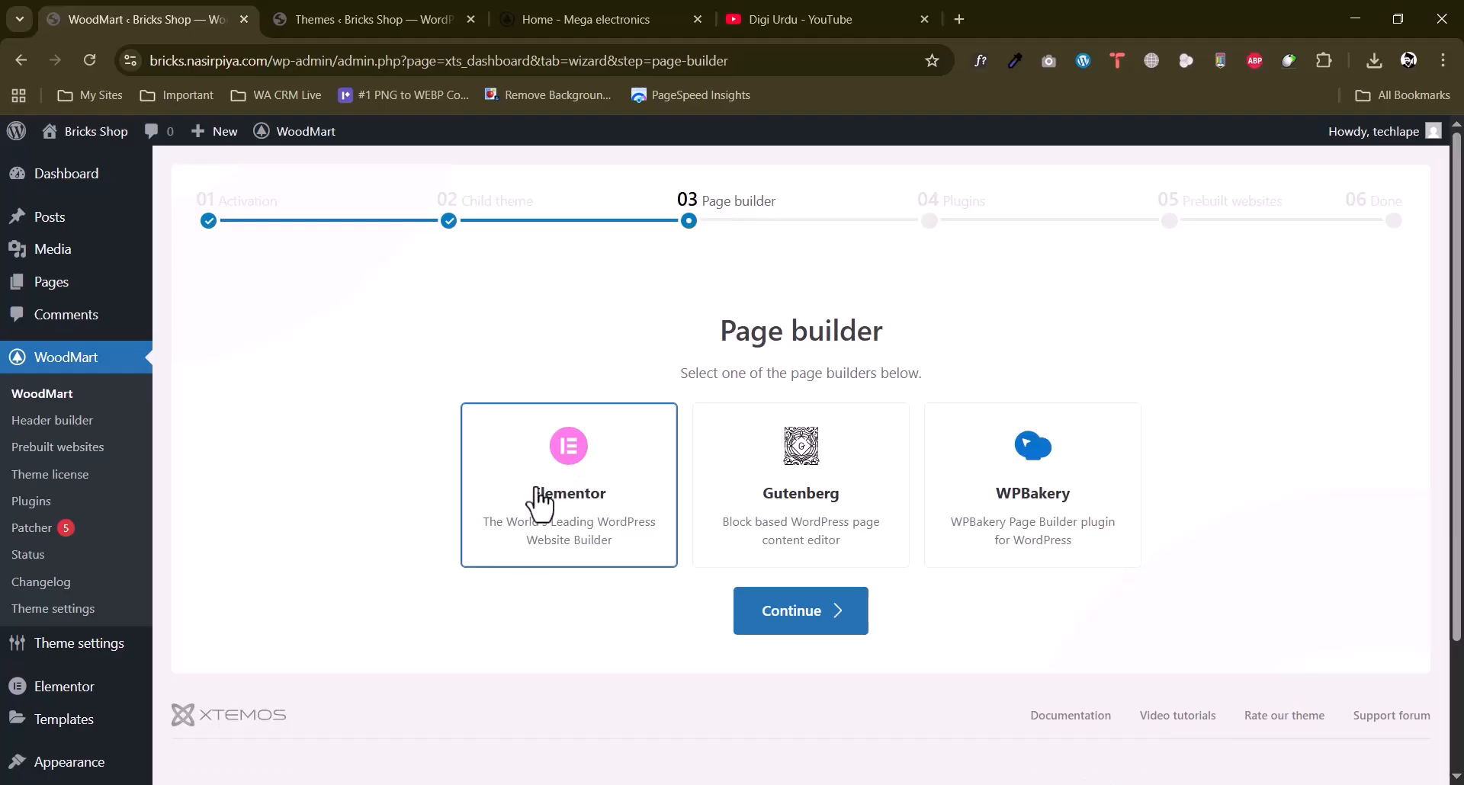
Choose Elementor as the page builder, and install and activate all the plugins listed in the setup wizard.
click(820, 631)
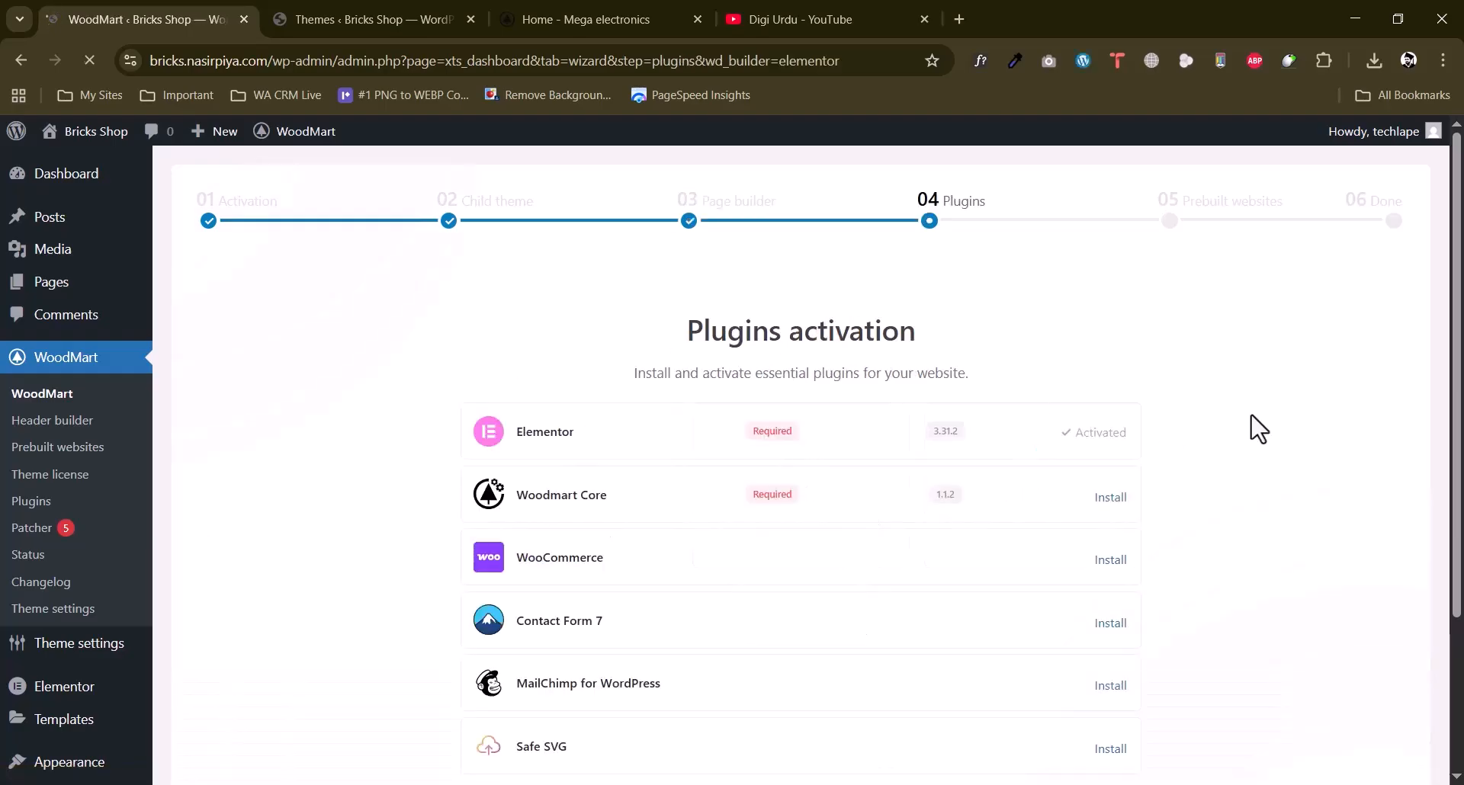
scroll(712, 575, down, 3)
scroll(713, 575, up, 2)
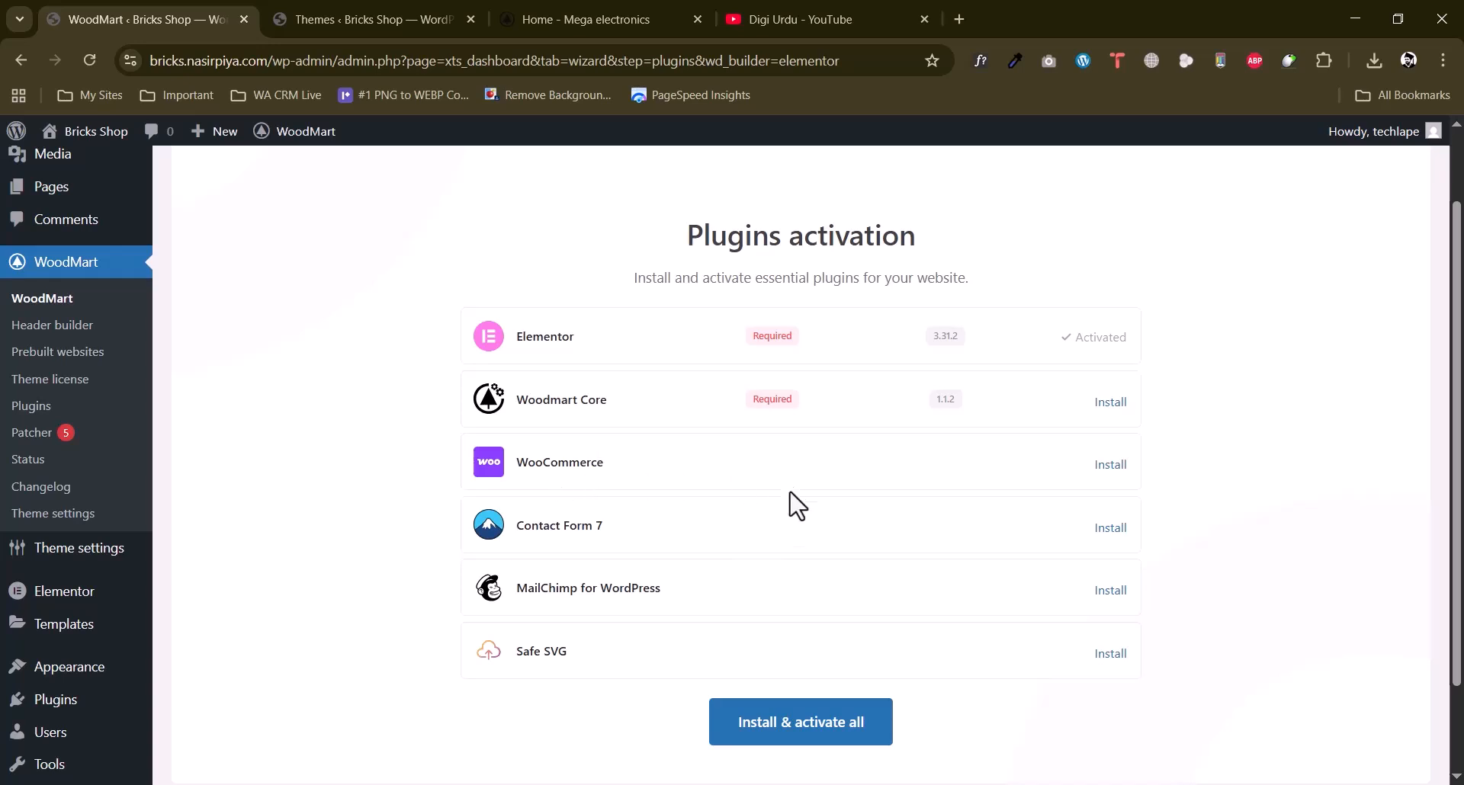
scroll(643, 556, down, 2)
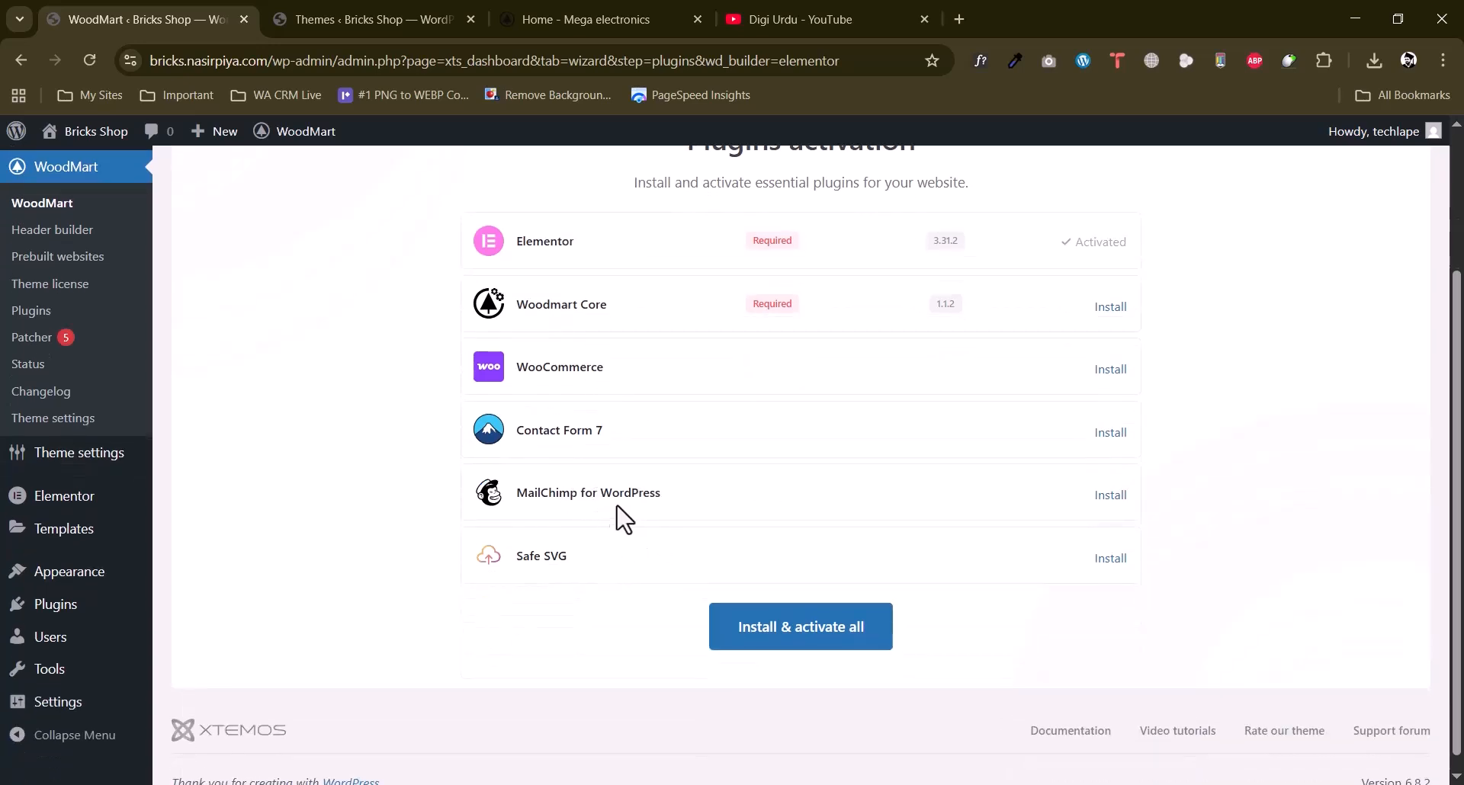
click(799, 633)
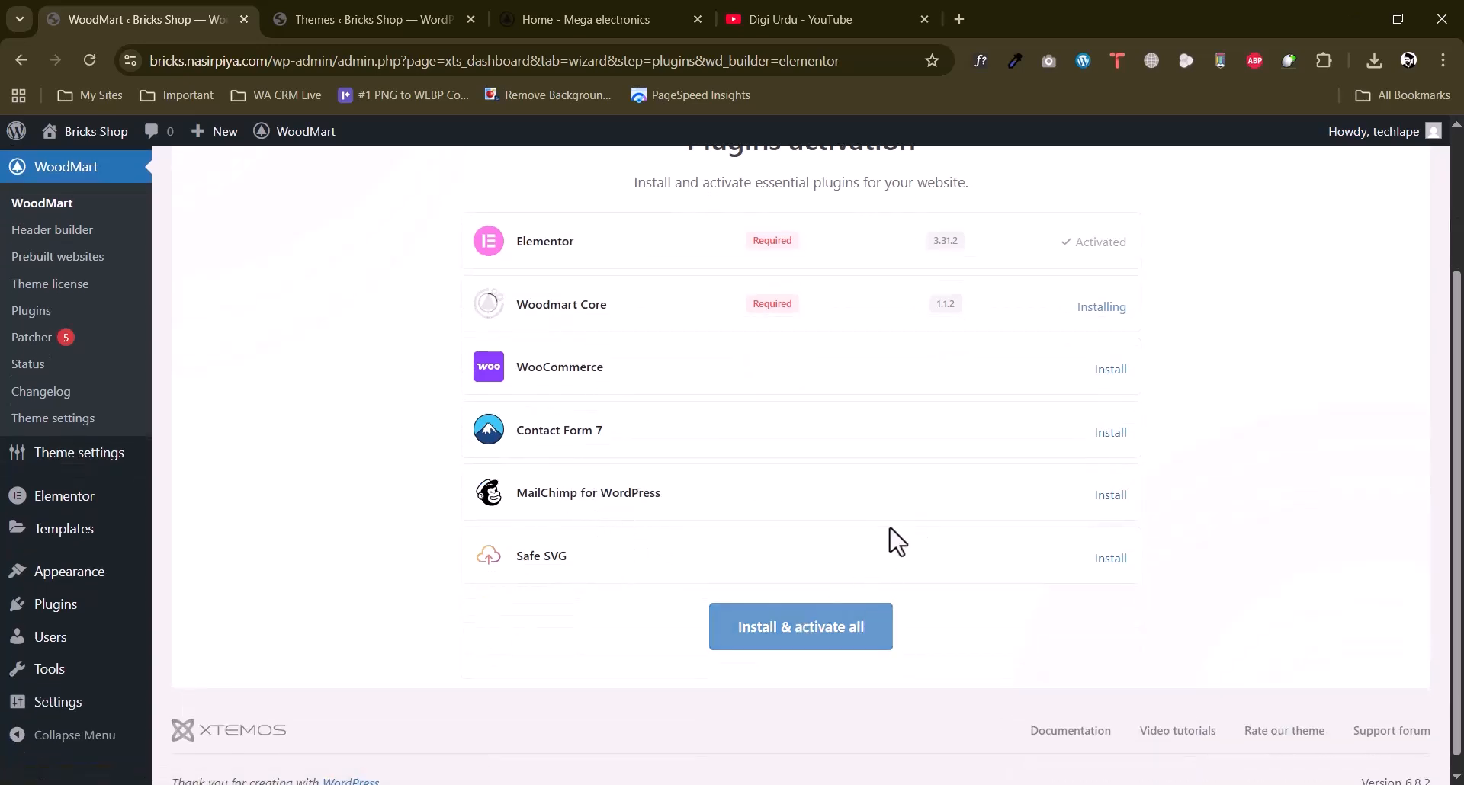
Continue to the prebuilt websites stage of the setup wizard and import the Mega Electronics website.
scroll(897, 542, up, 2)
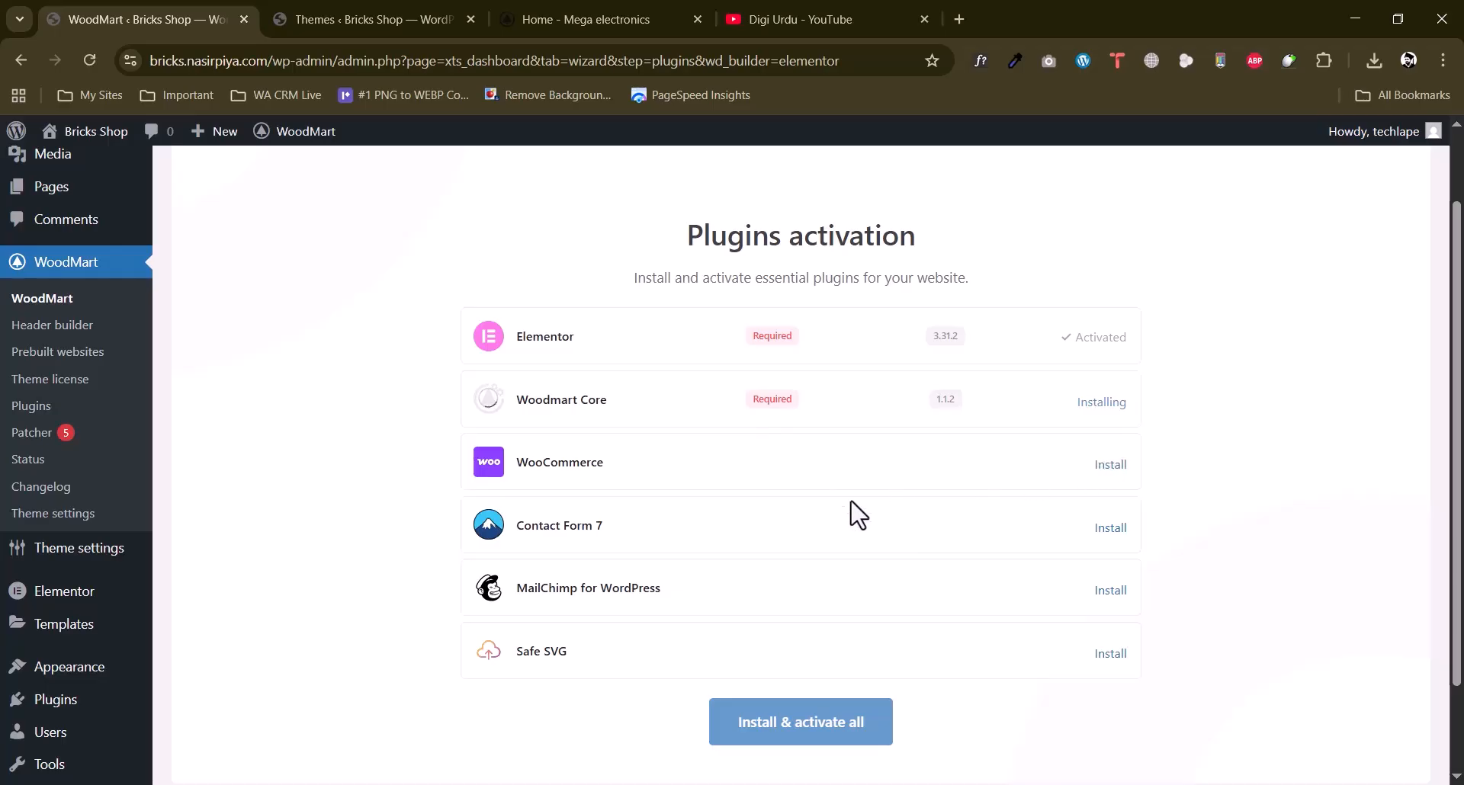
scroll(798, 496, down, 2)
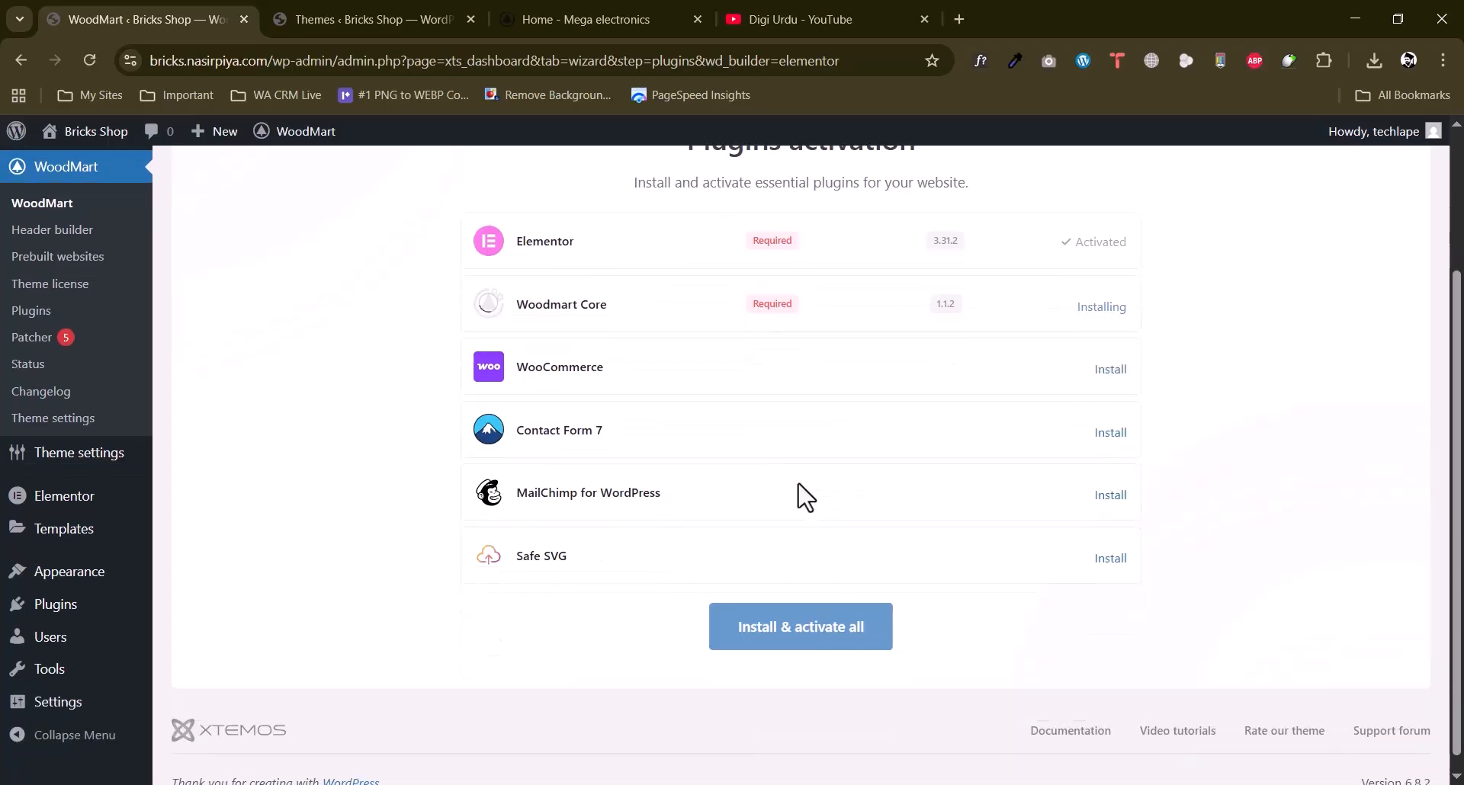
scroll(800, 494, up, 2)
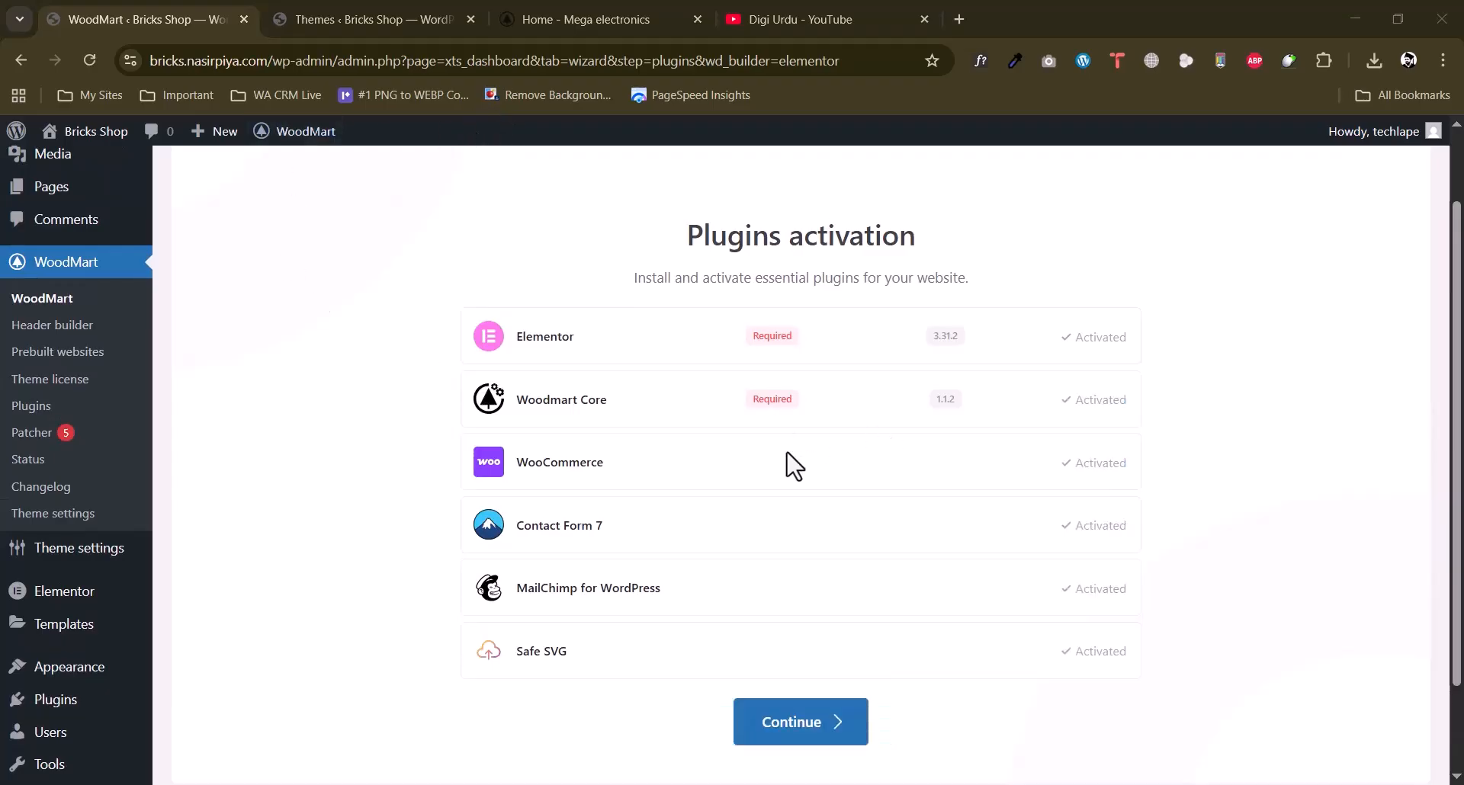
scroll(831, 459, down, 2)
click(791, 641)
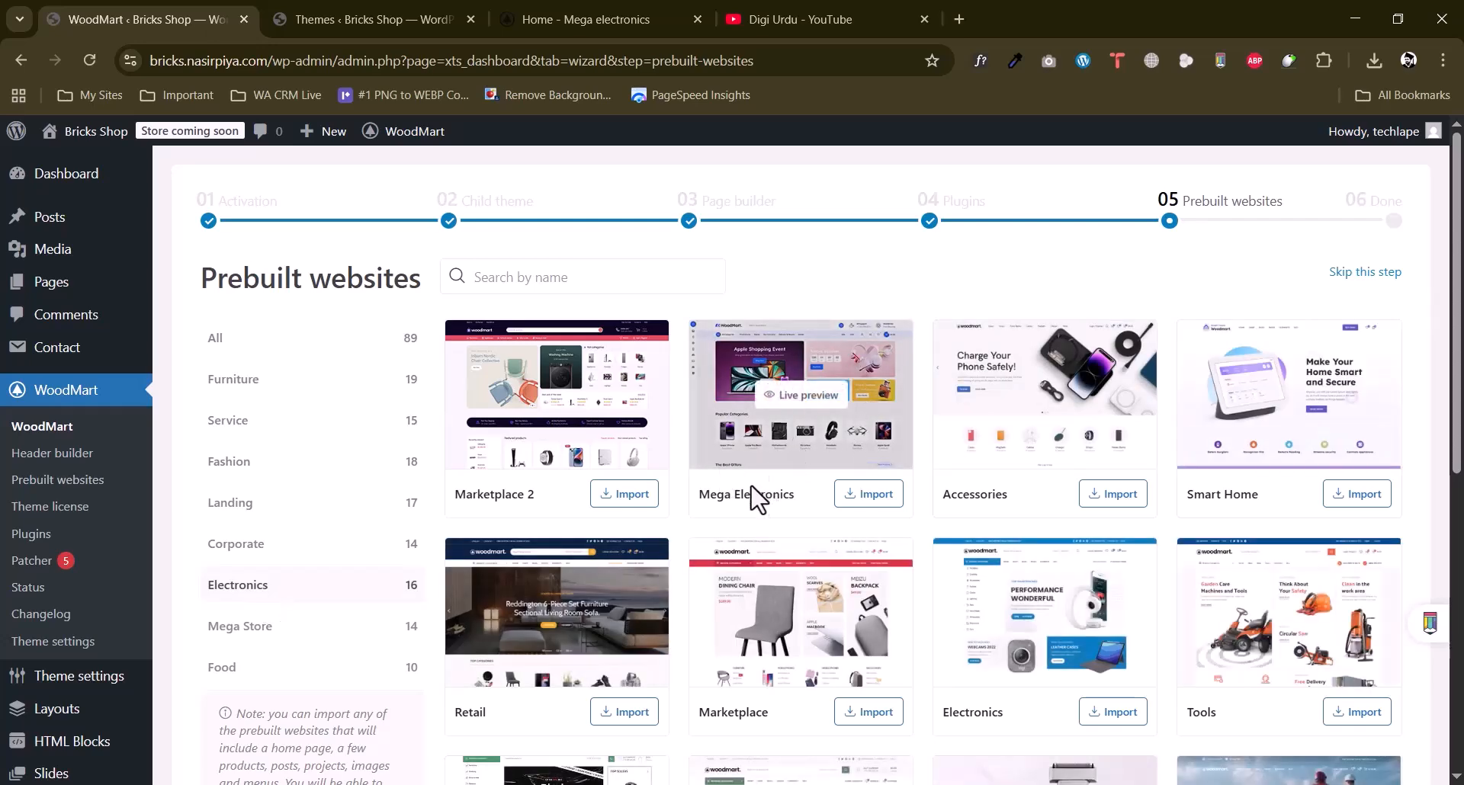
click(874, 497)
scroll(524, 449, down, 2)
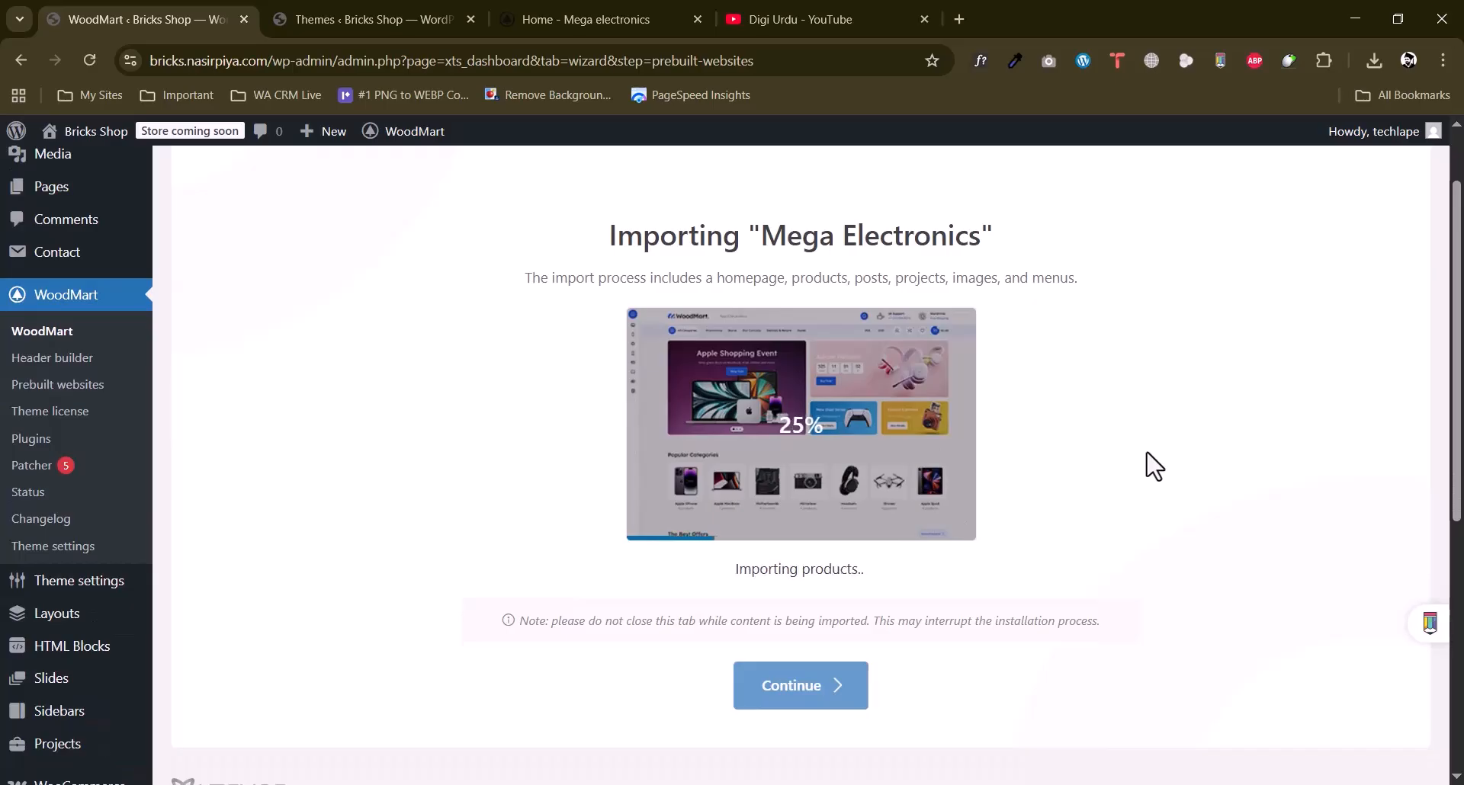
Review the original Mega Electronics demo homepage down to its blog posts and back while the import runs.
click(680, 15)
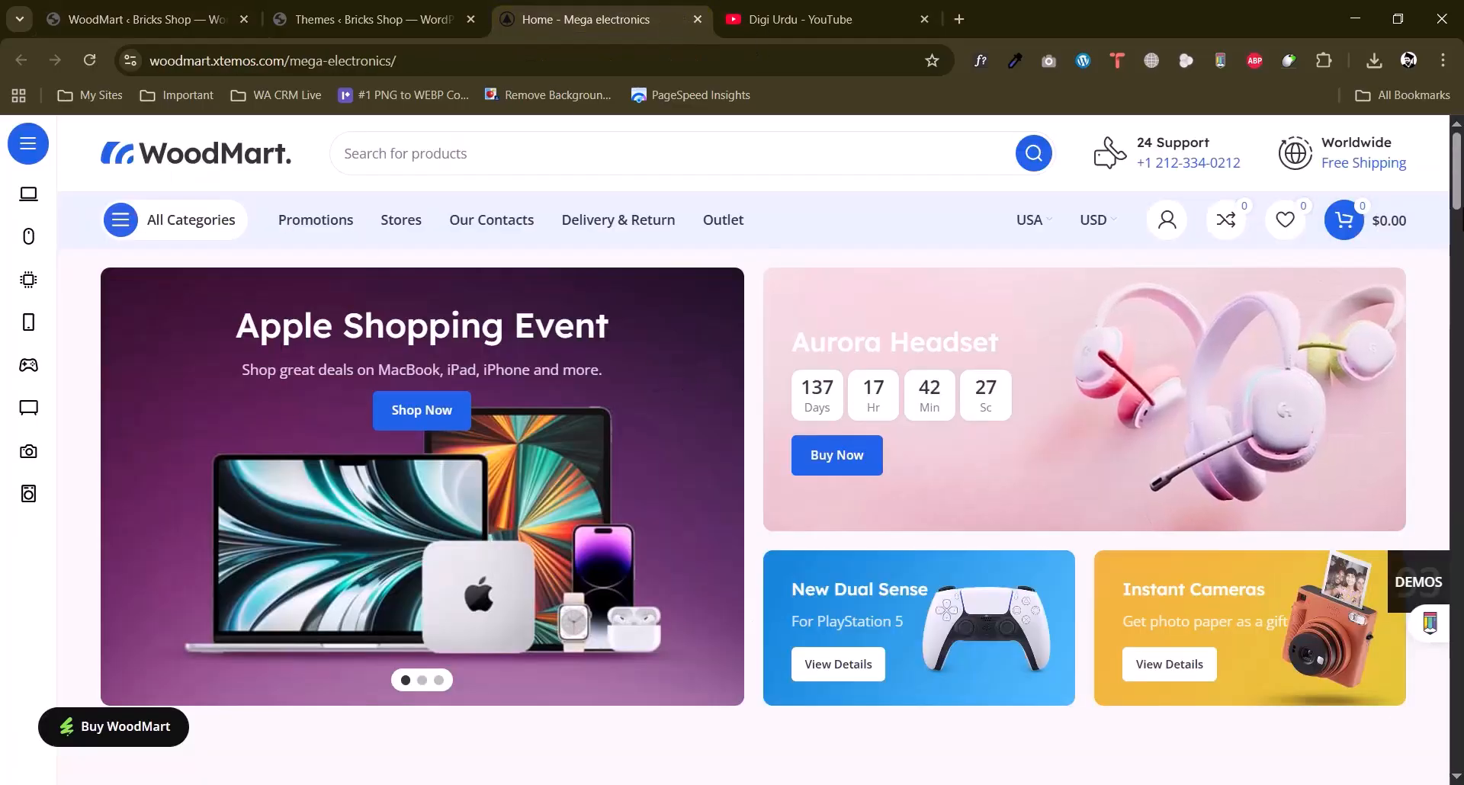
scroll(653, 376, down, 1)
scroll(732, 450, down, 20)
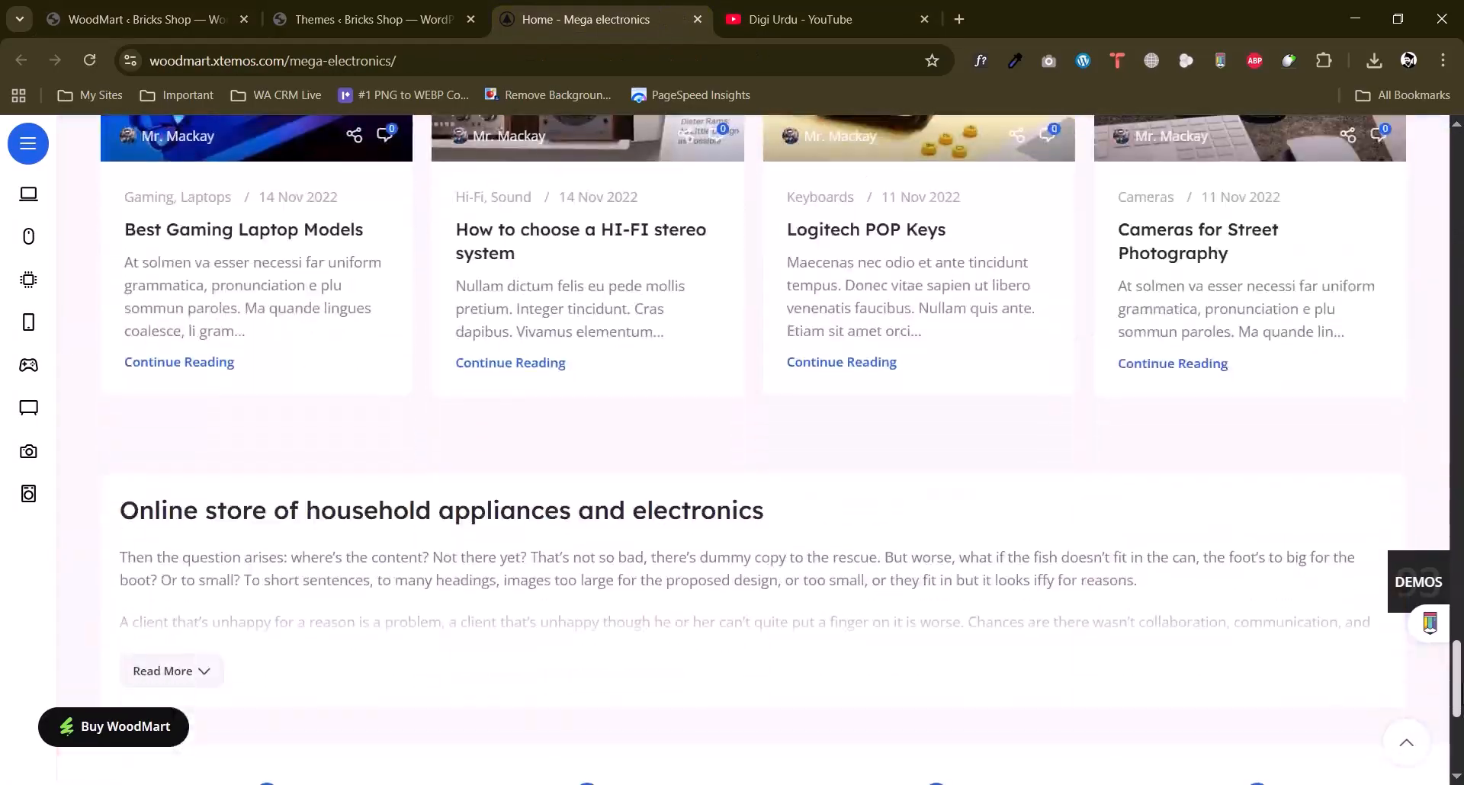
scroll(732, 450, up, 5)
scroll(1438, 157, up, 15)
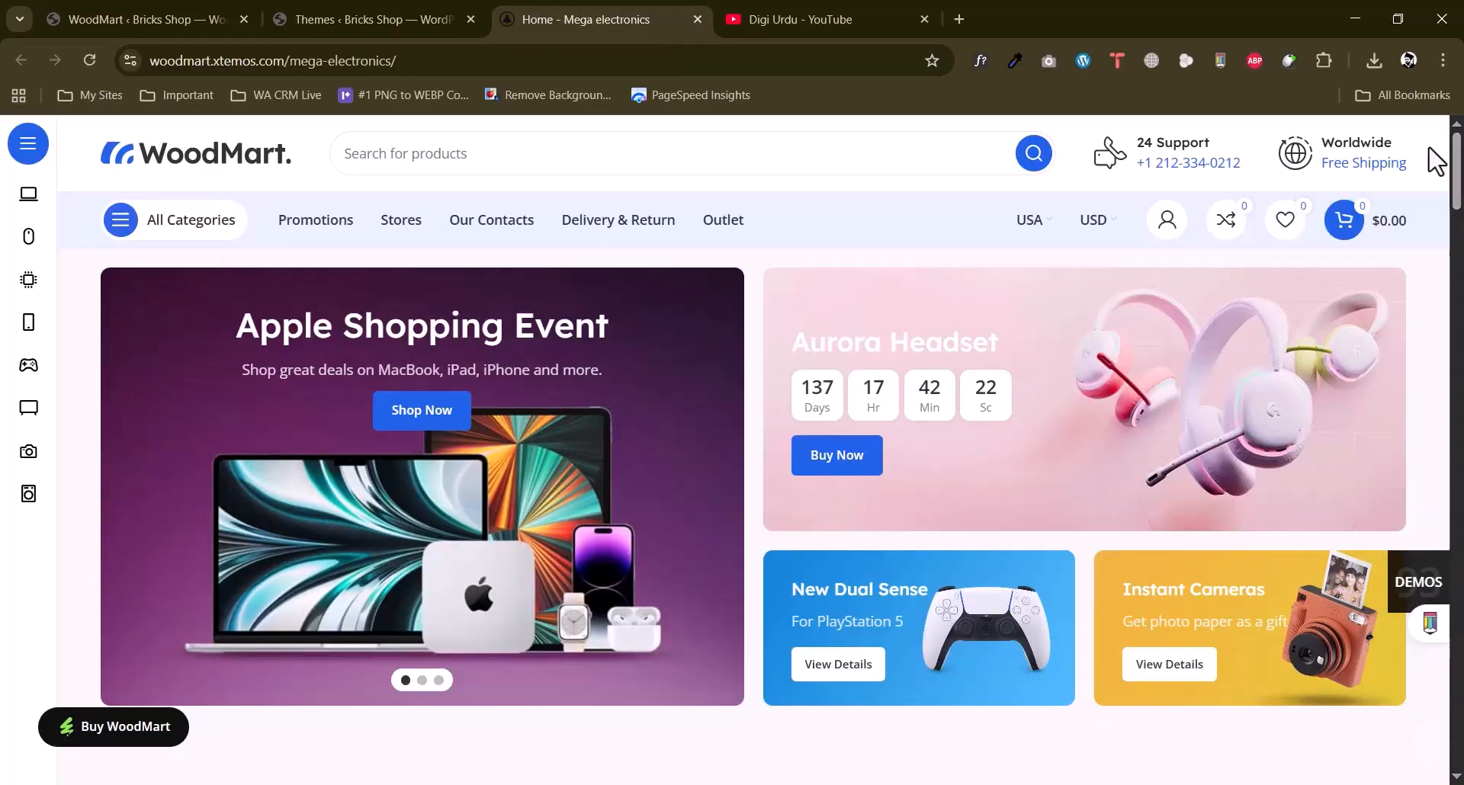
Close the Themes page of the Bricks Shop site and return to the Mega Electronics import in the wizard.
click(358, 11)
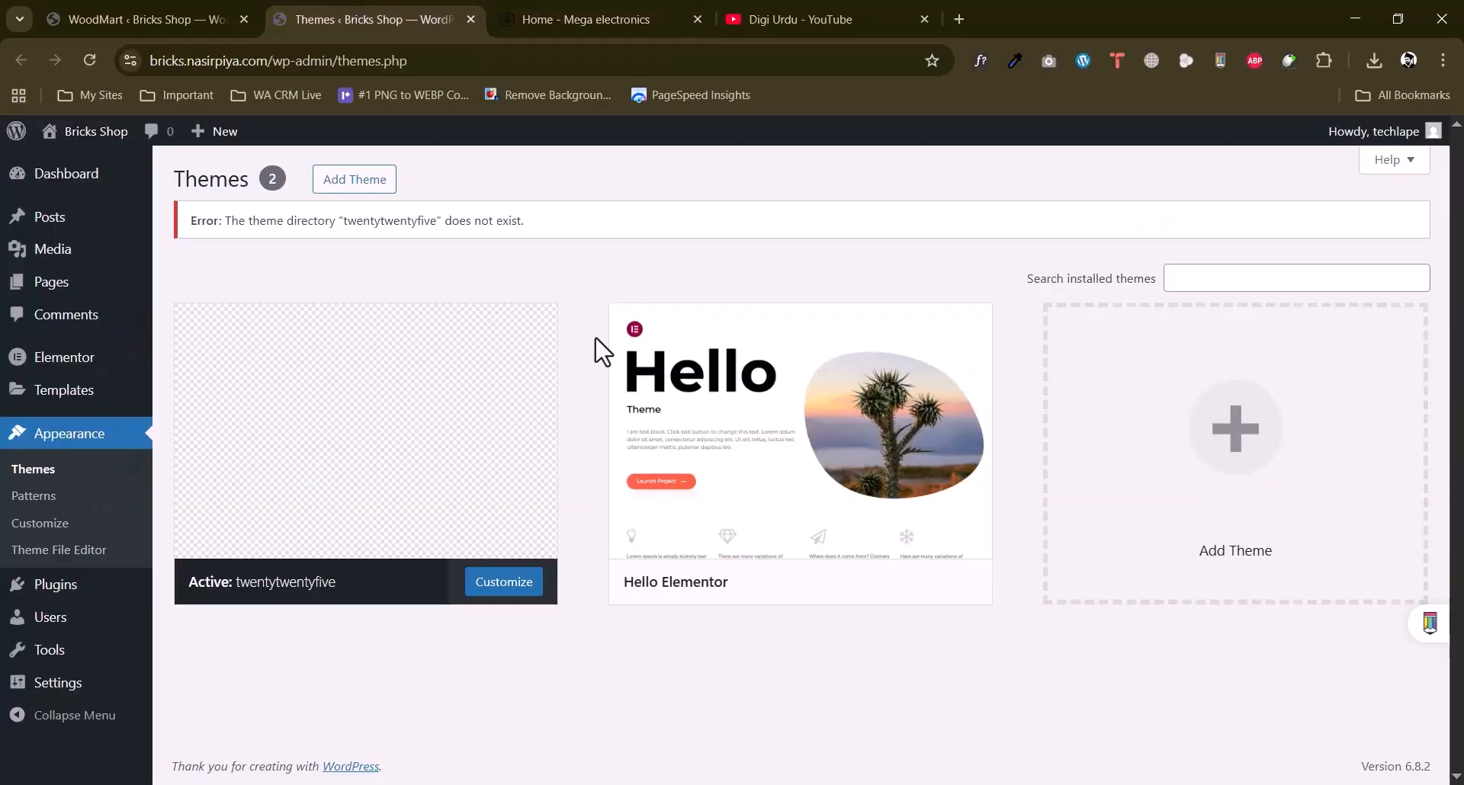
click(50, 17)
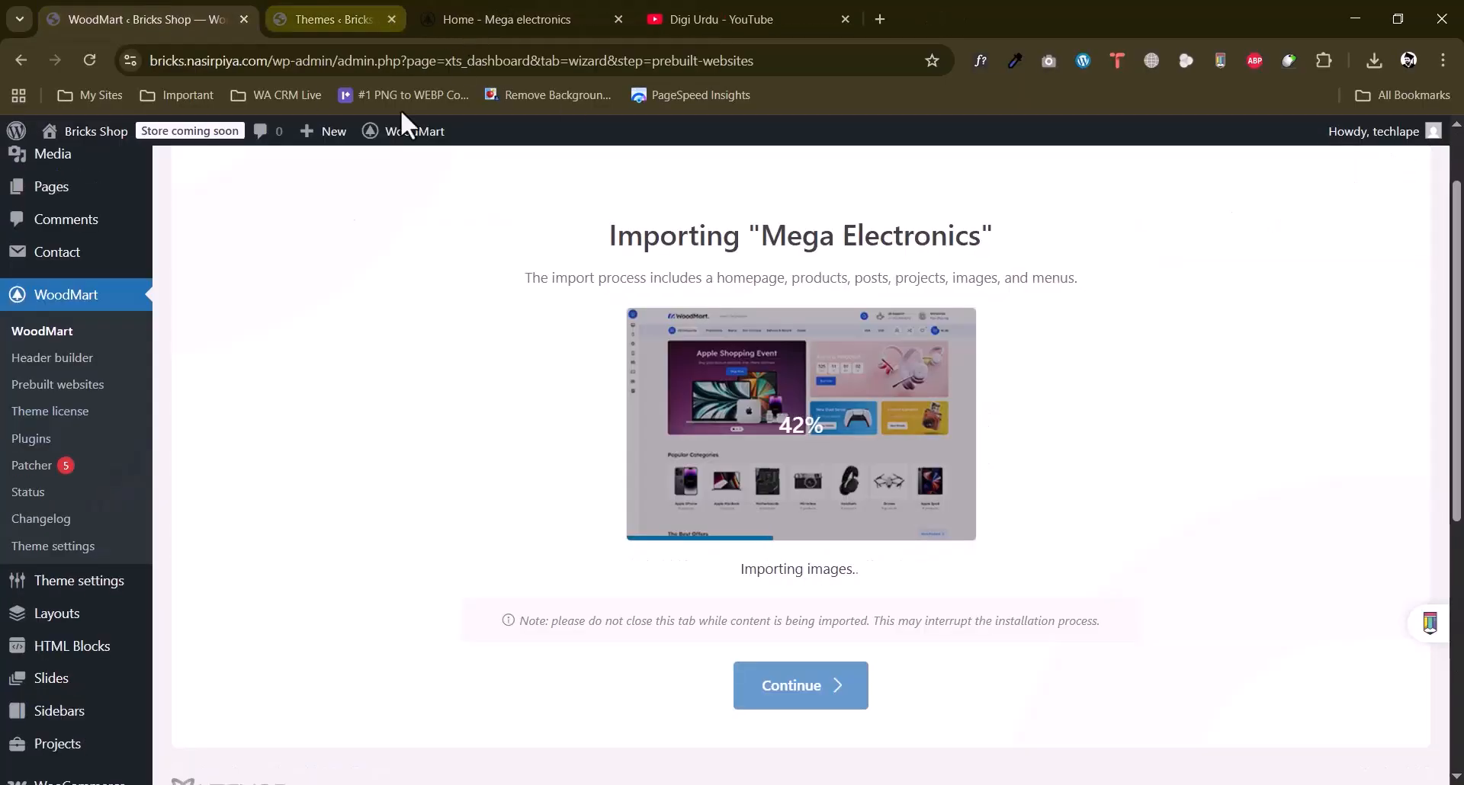
drag(992, 275, 1067, 264)
click(895, 283)
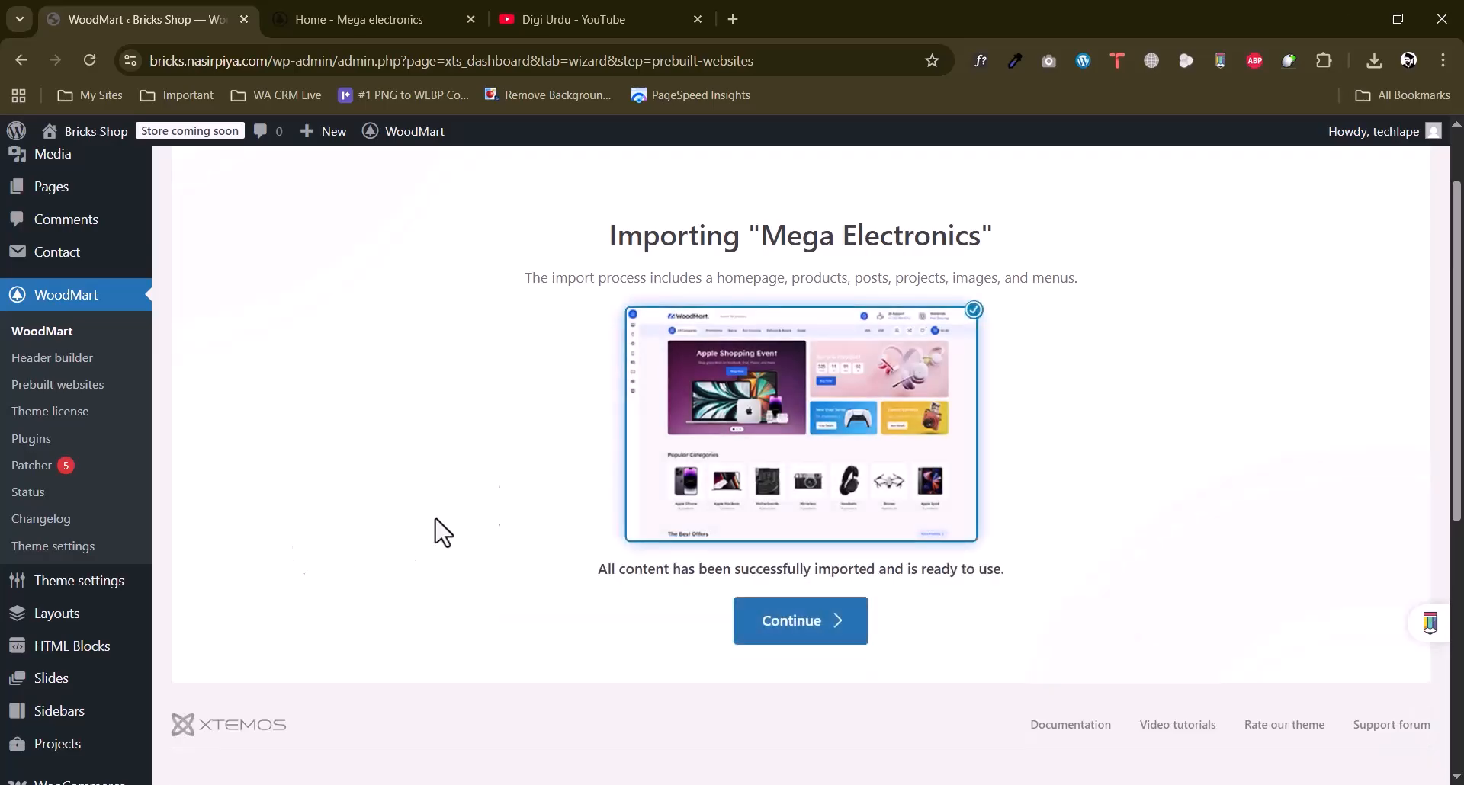
Continue past the Mega Electronics import, finish the setup wizard and start customizing in the WoodMart dashboard.
scroll(507, 468, down, 3)
scroll(500, 458, up, 4)
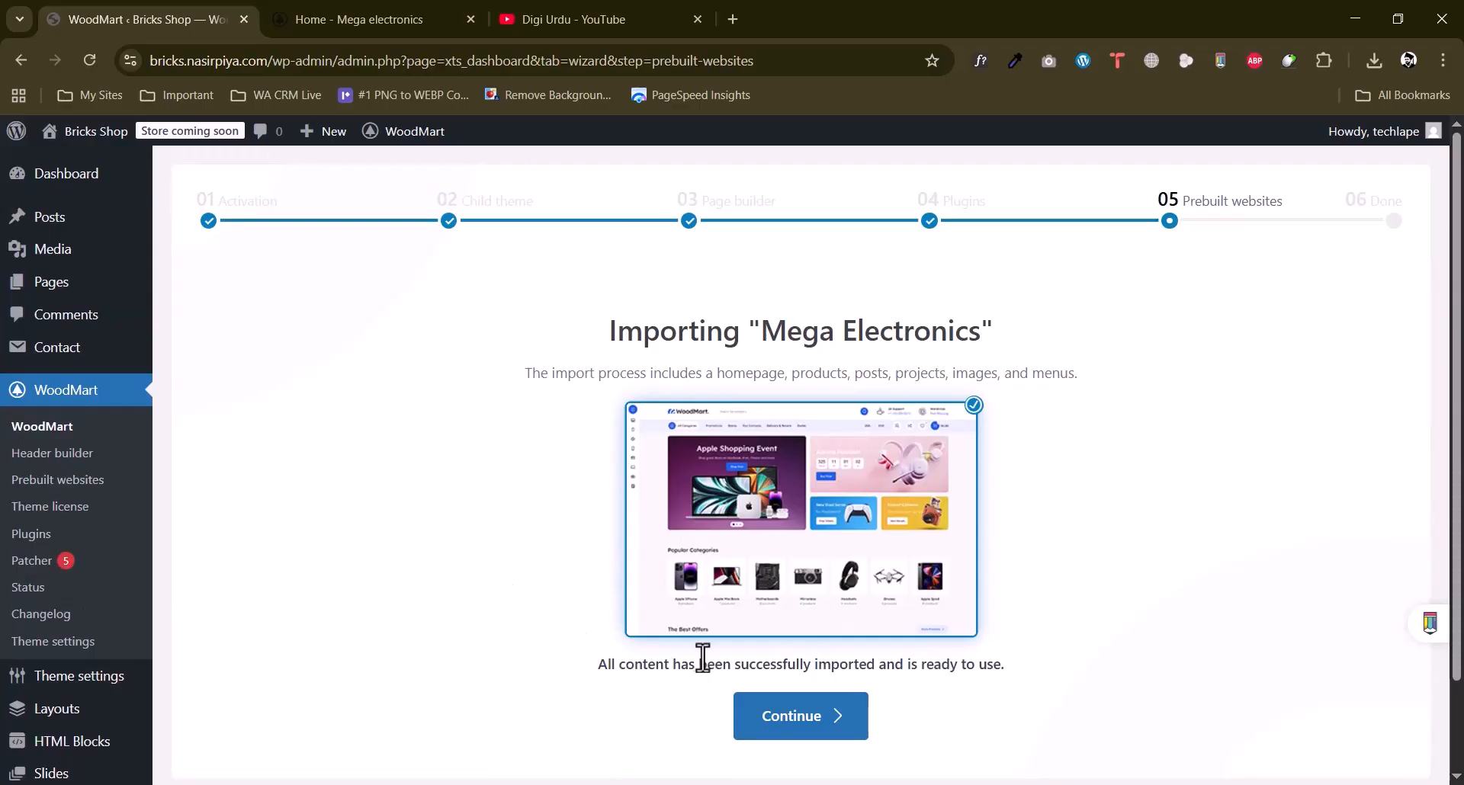
click(794, 719)
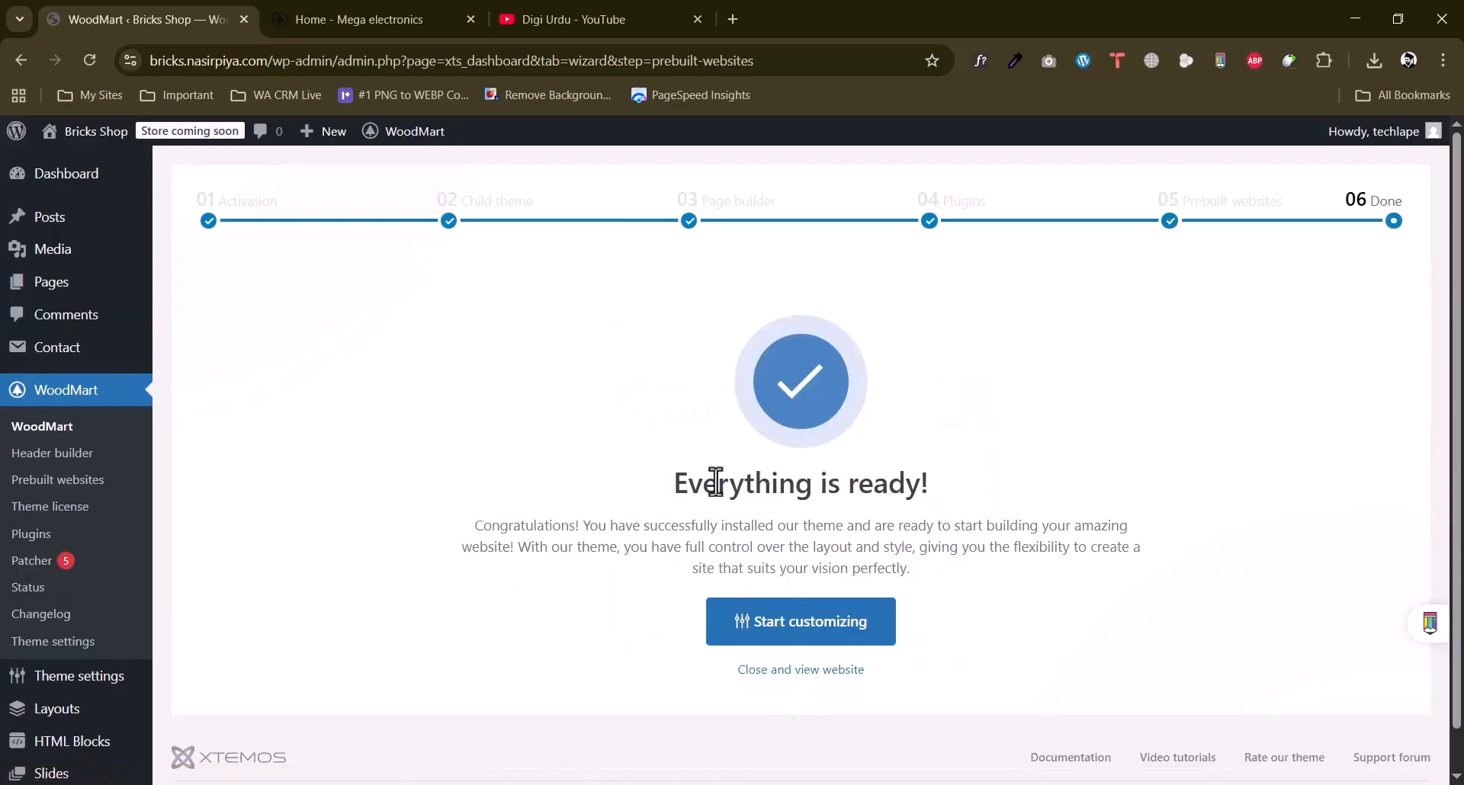
click(807, 638)
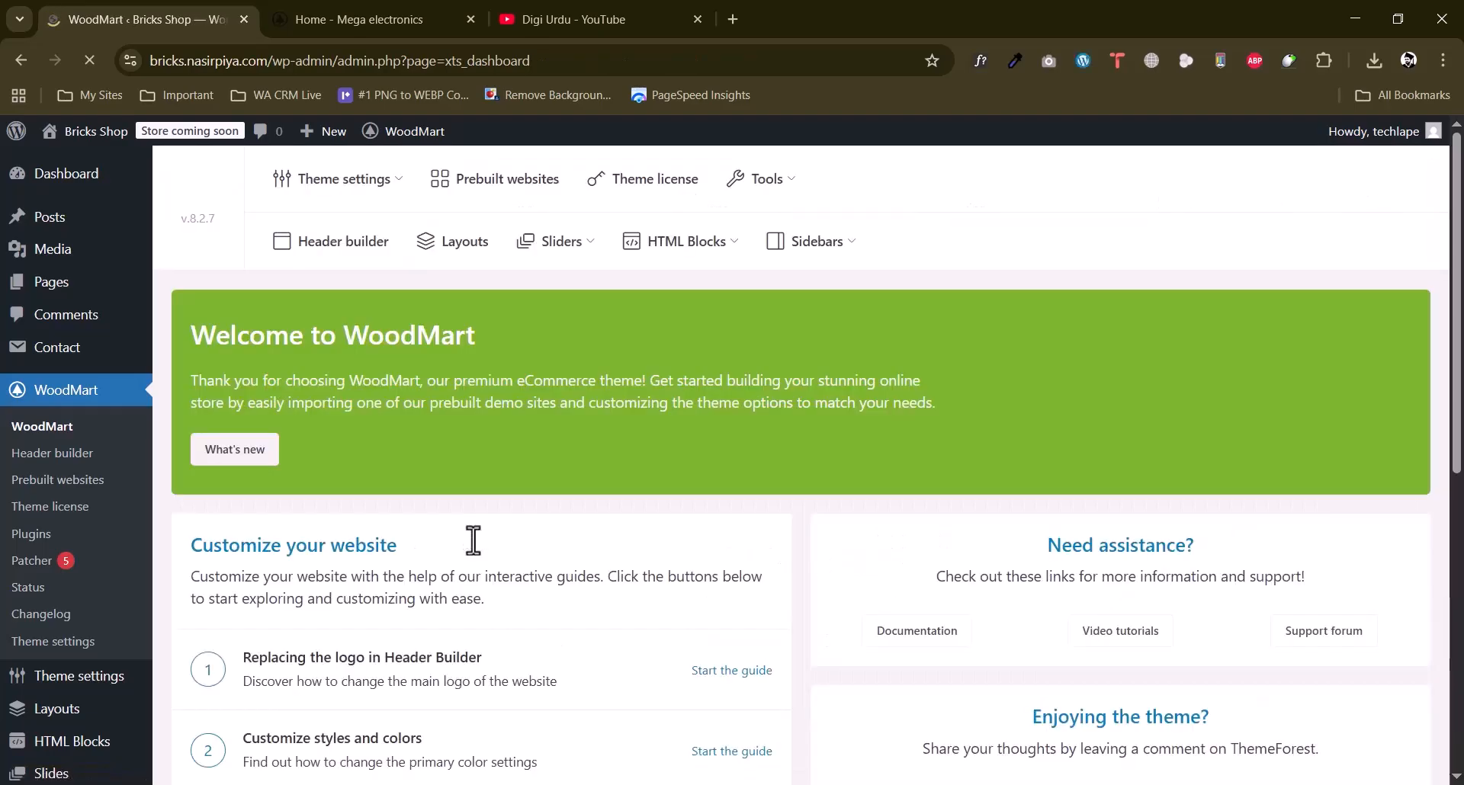
Look through the WoodMart dashboard's customization guides and support links.
scroll(671, 475, down, 5)
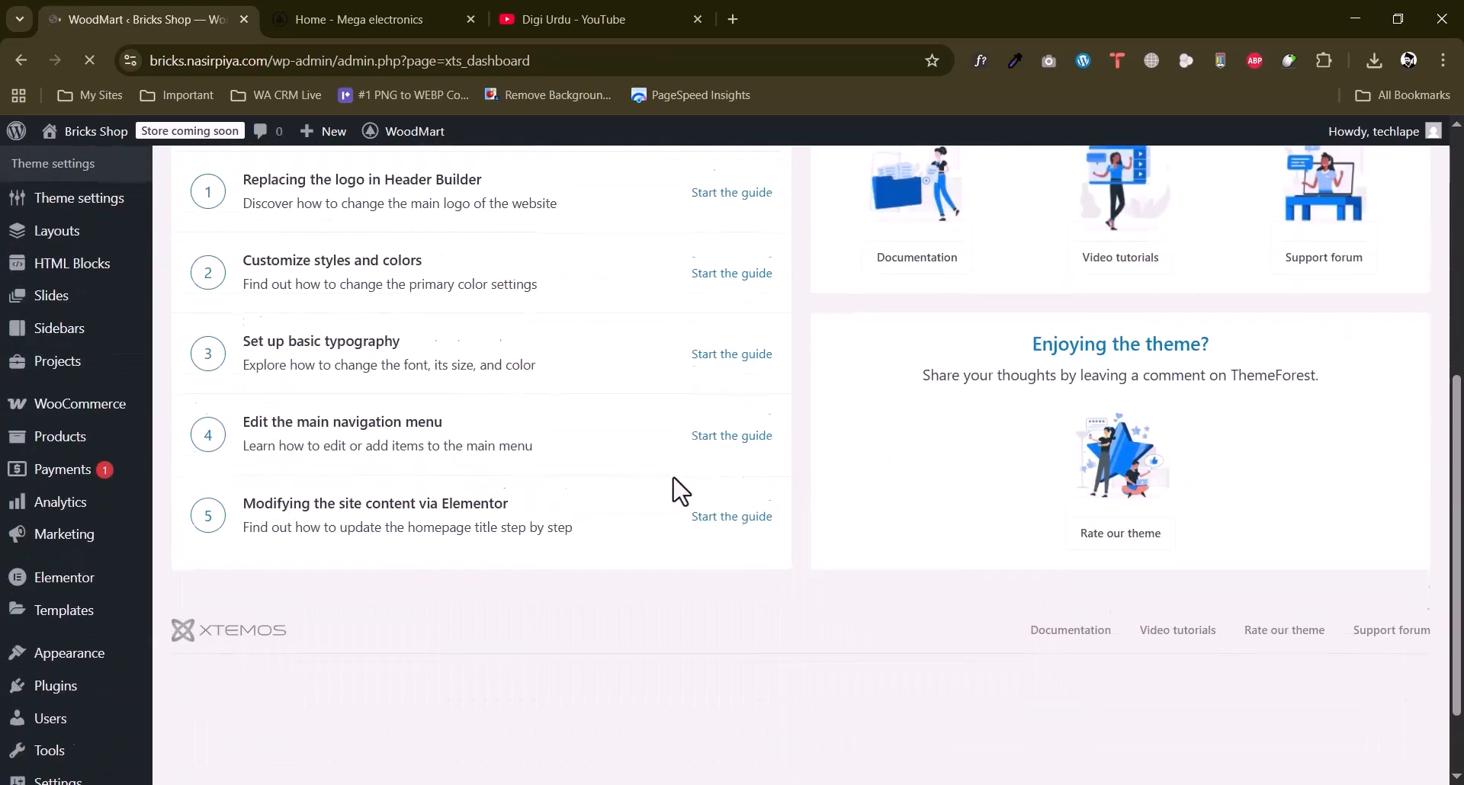
scroll(675, 490, up, 6)
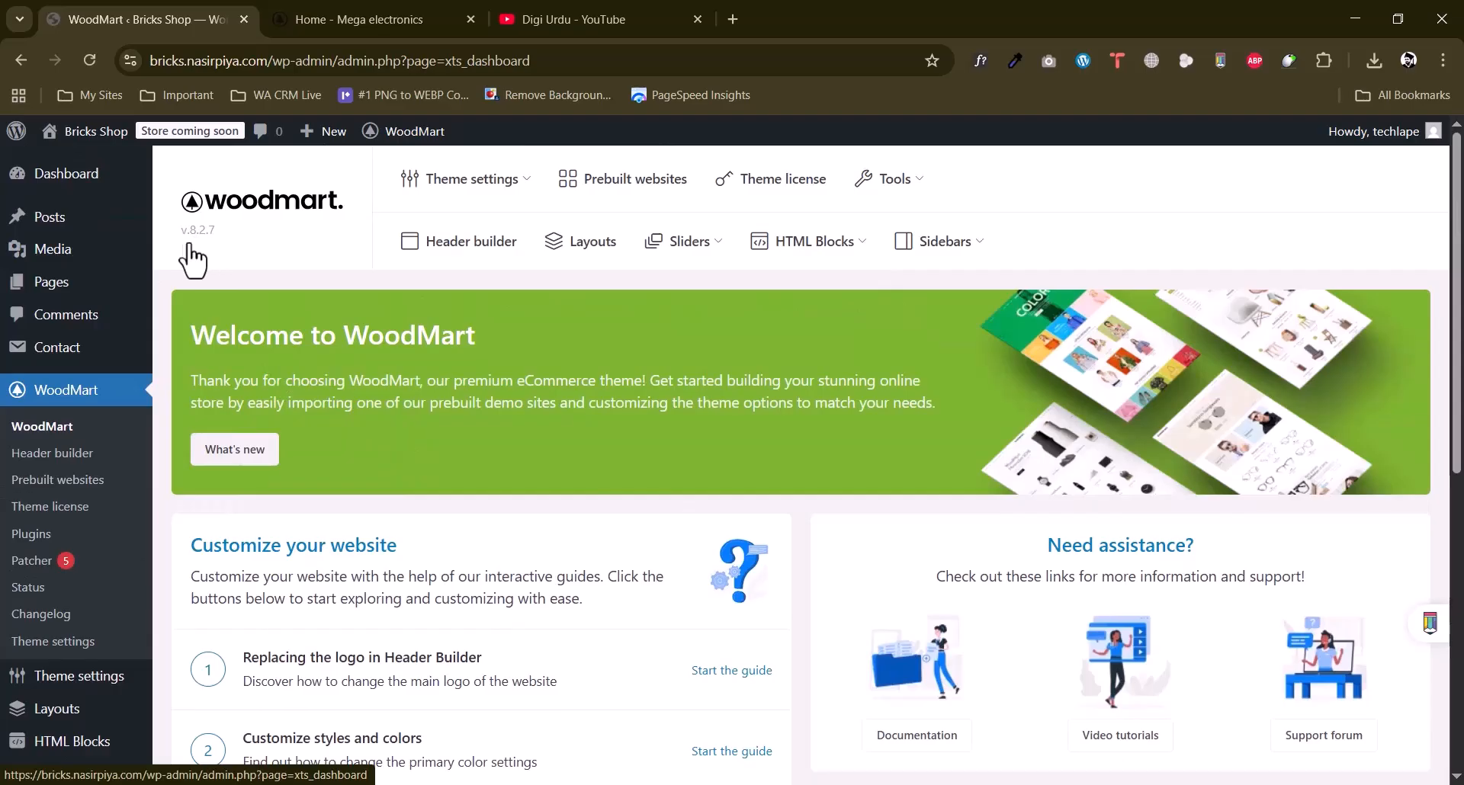
scroll(671, 346, down, 4)
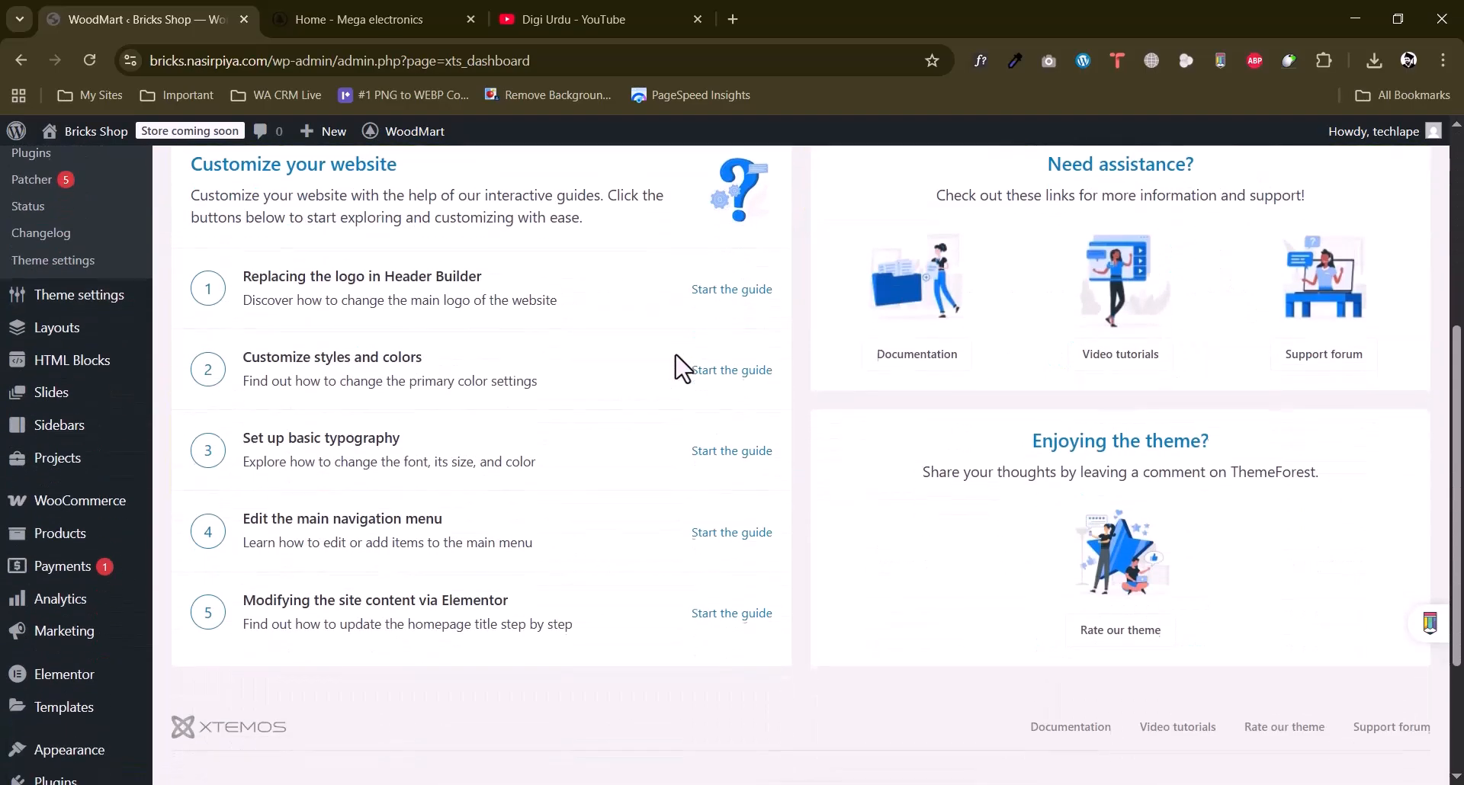
scroll(585, 400, up, 4)
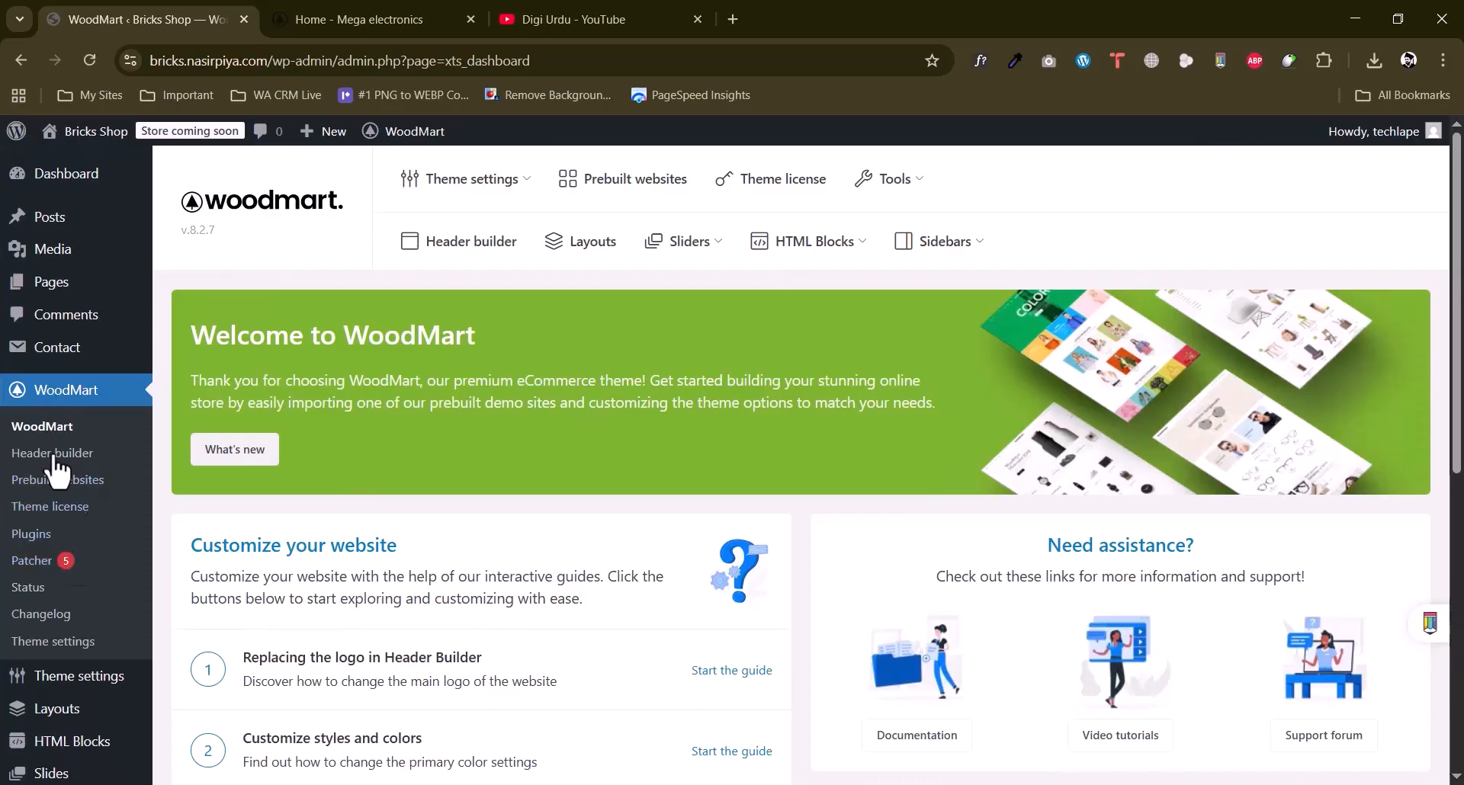
Apply all available WoodMart theme patches and confirm downloading them.
click(34, 568)
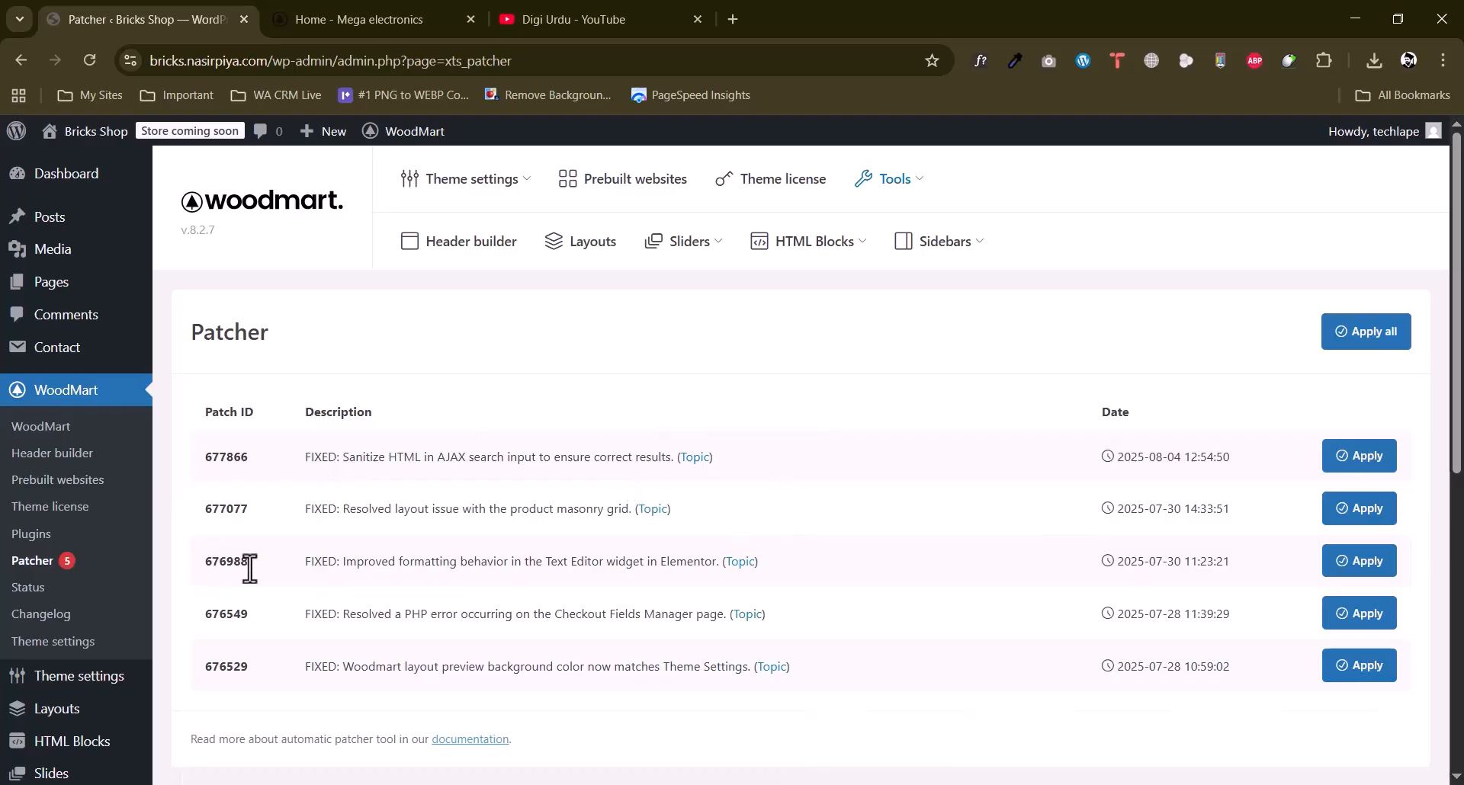
drag(314, 458, 532, 457)
click(1332, 336)
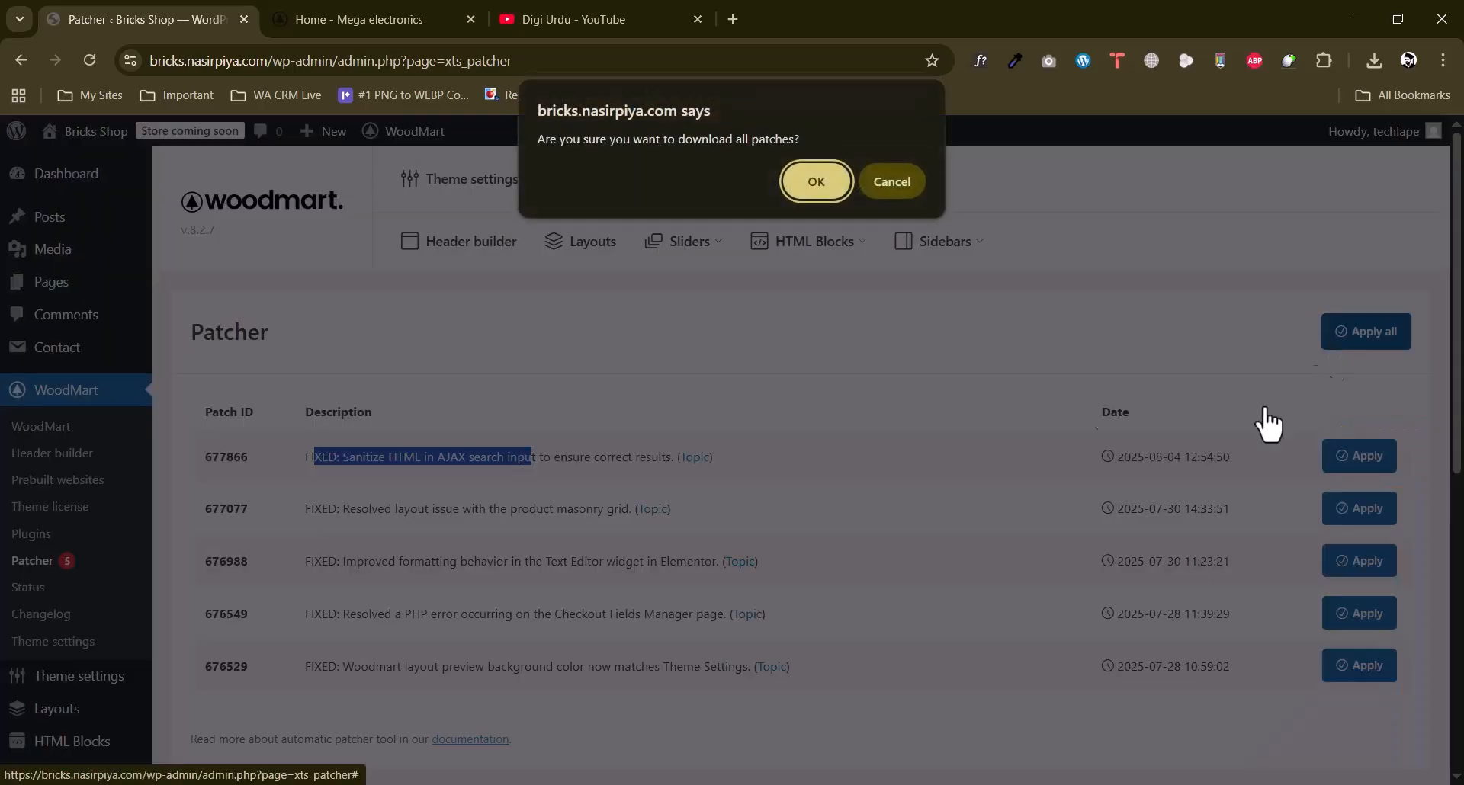
click(799, 189)
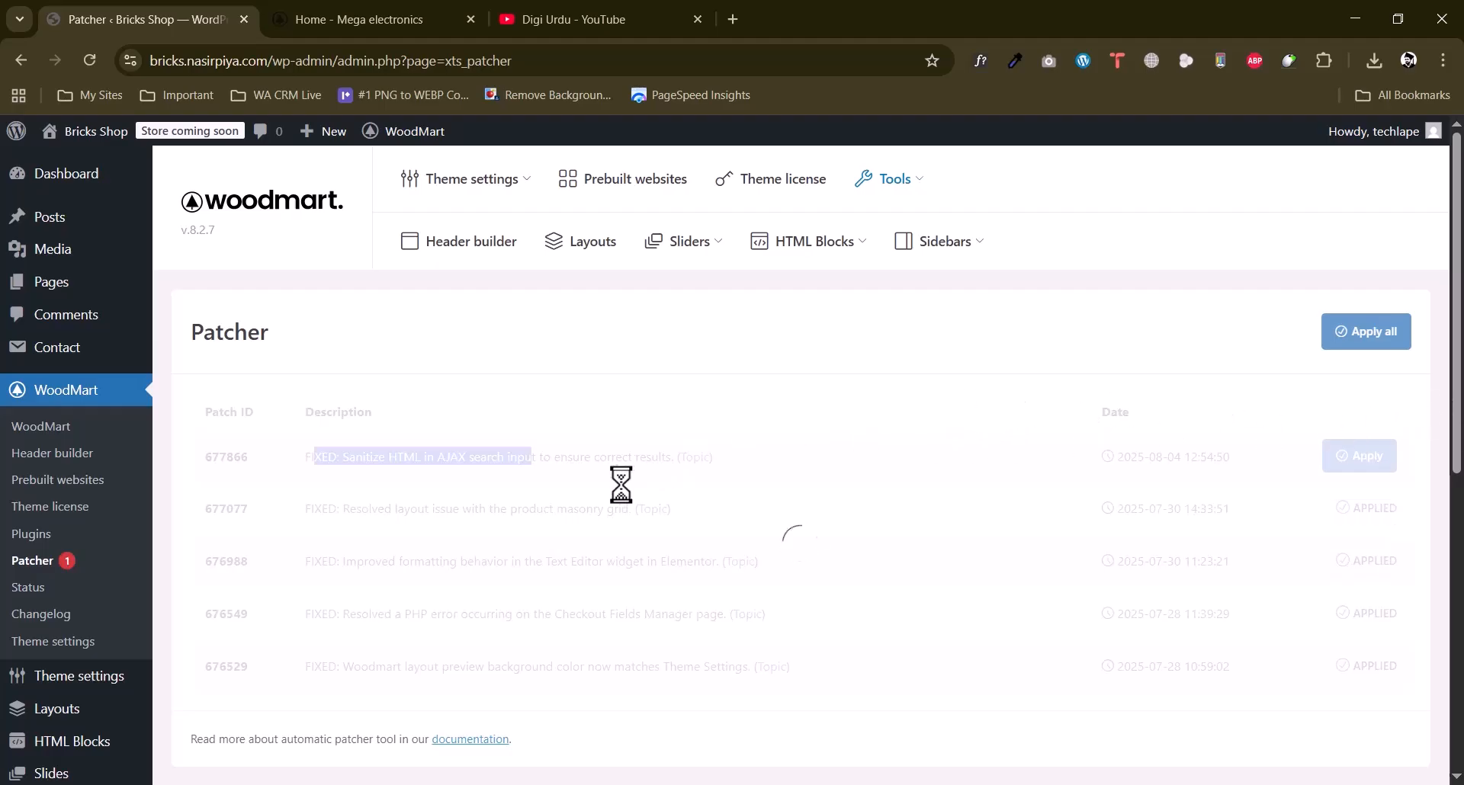
click(369, 421)
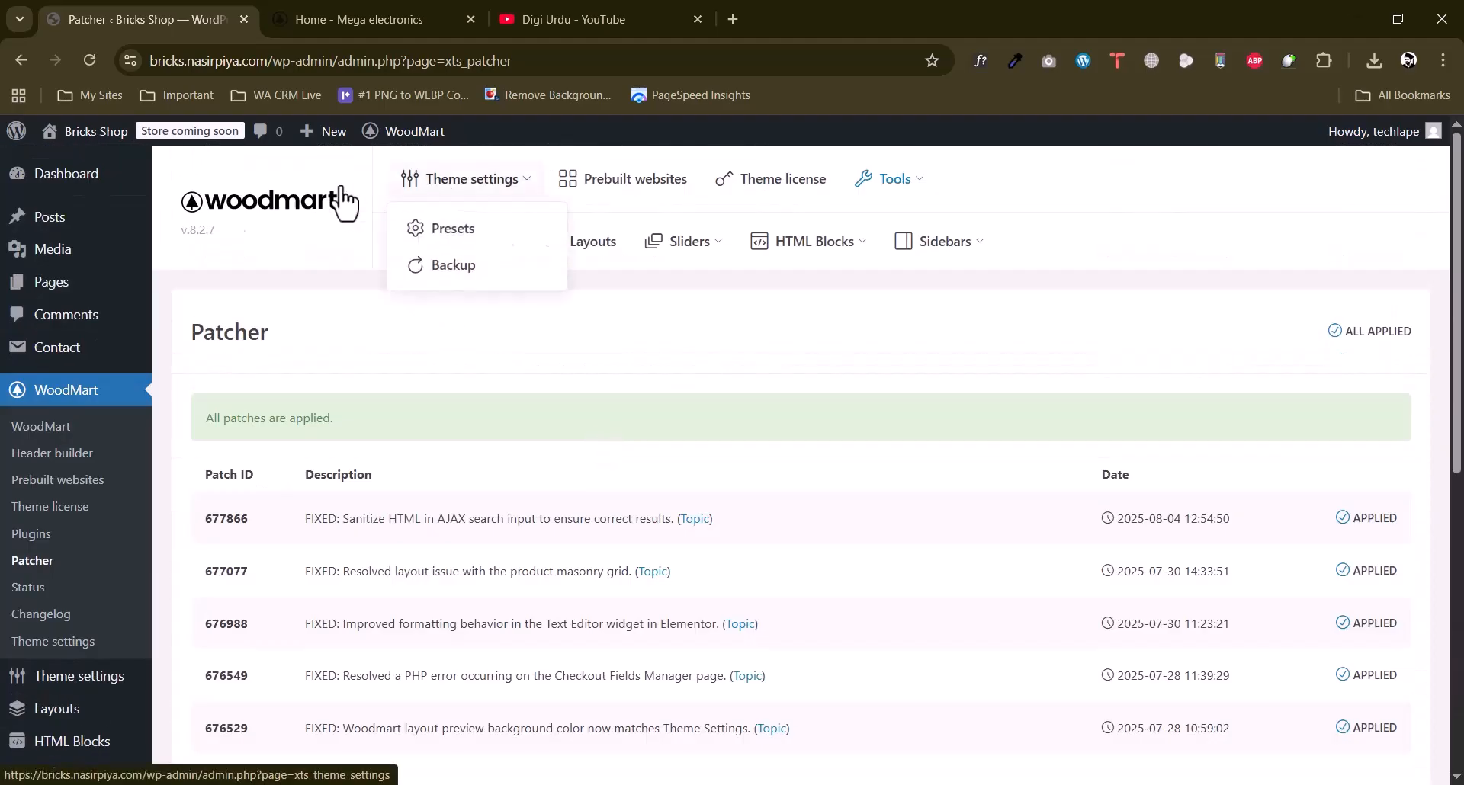
Open the Bricks Shop storefront in a new tab and examine the banners and categories on its homepage.
right_click(85, 169)
click(120, 184)
click(397, 15)
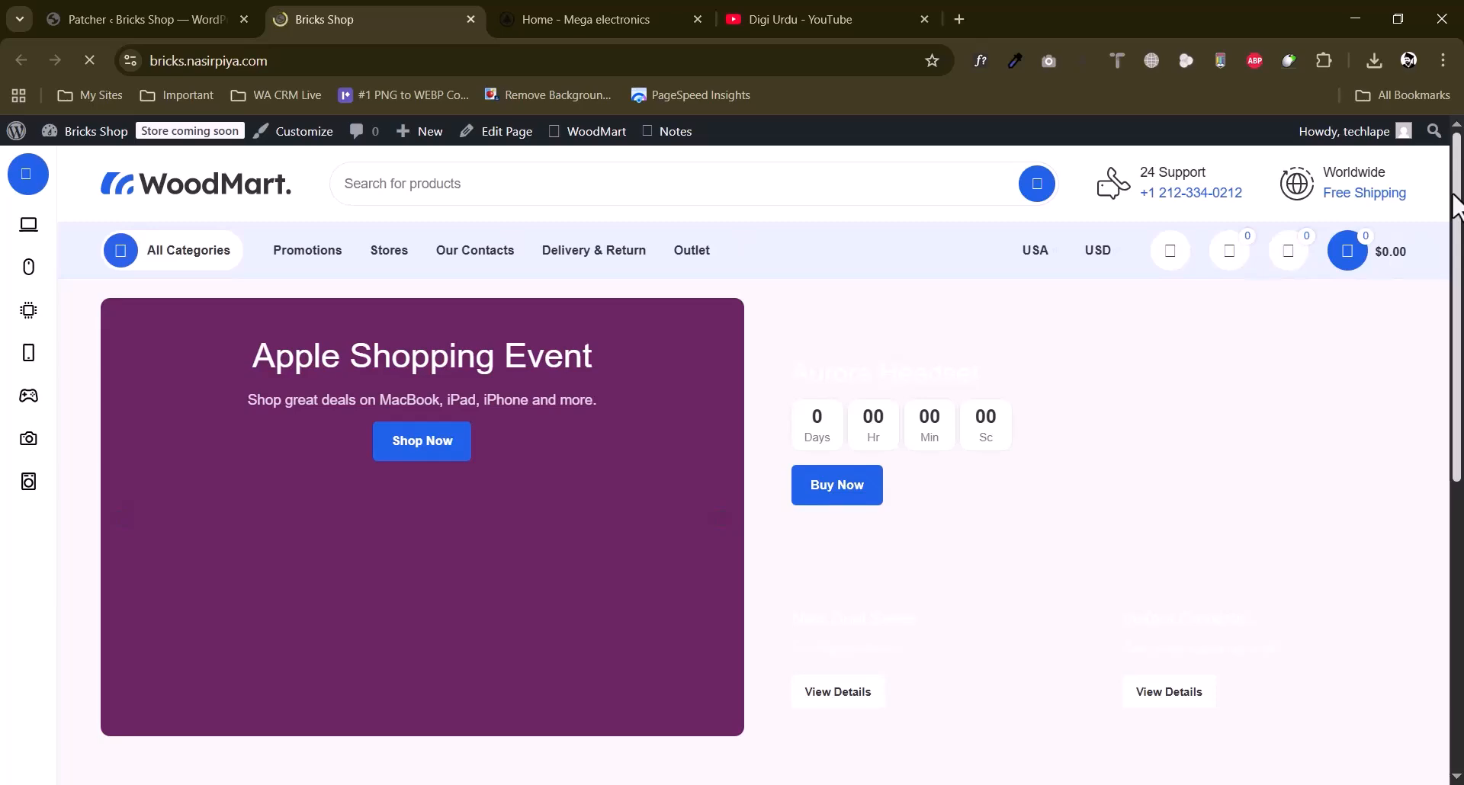
scroll(1454, 197, down, 5)
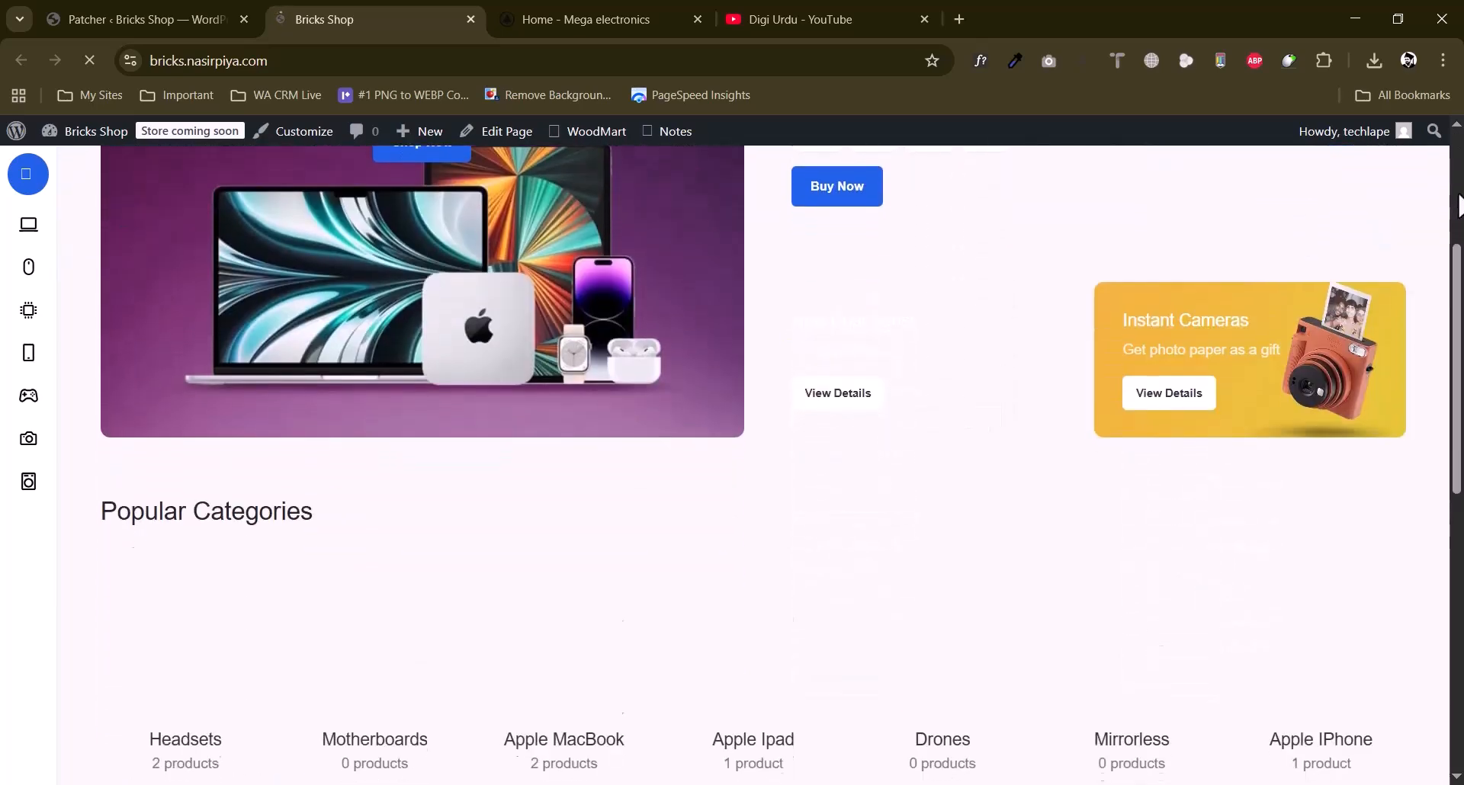
scroll(1460, 206, up, 4)
scroll(1457, 221, down, 5)
scroll(1454, 237, up, 6)
scroll(1373, 252, up, 1)
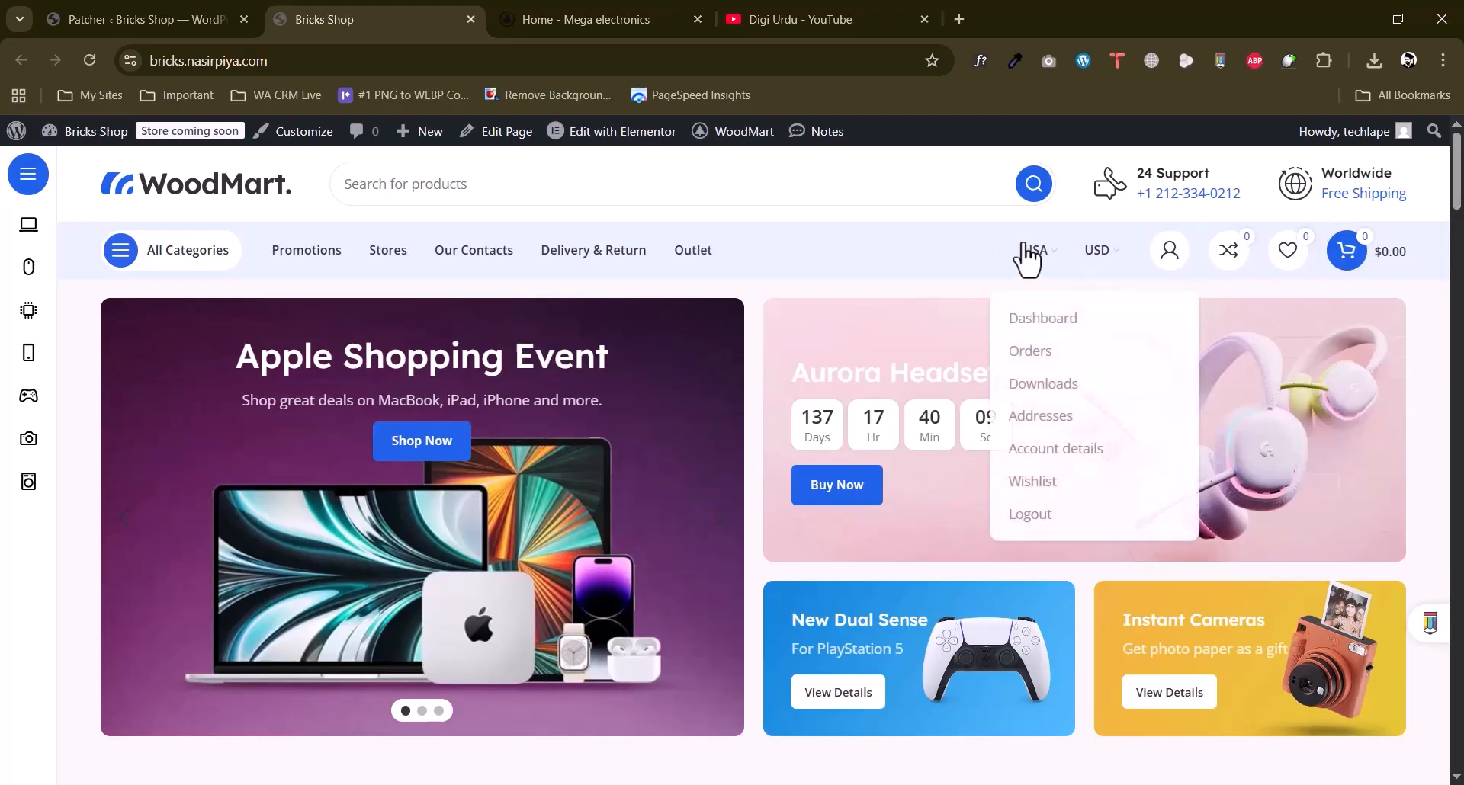
Check the currency selector and the All Categories menu in the storefront header.
mouse_move(1097, 259)
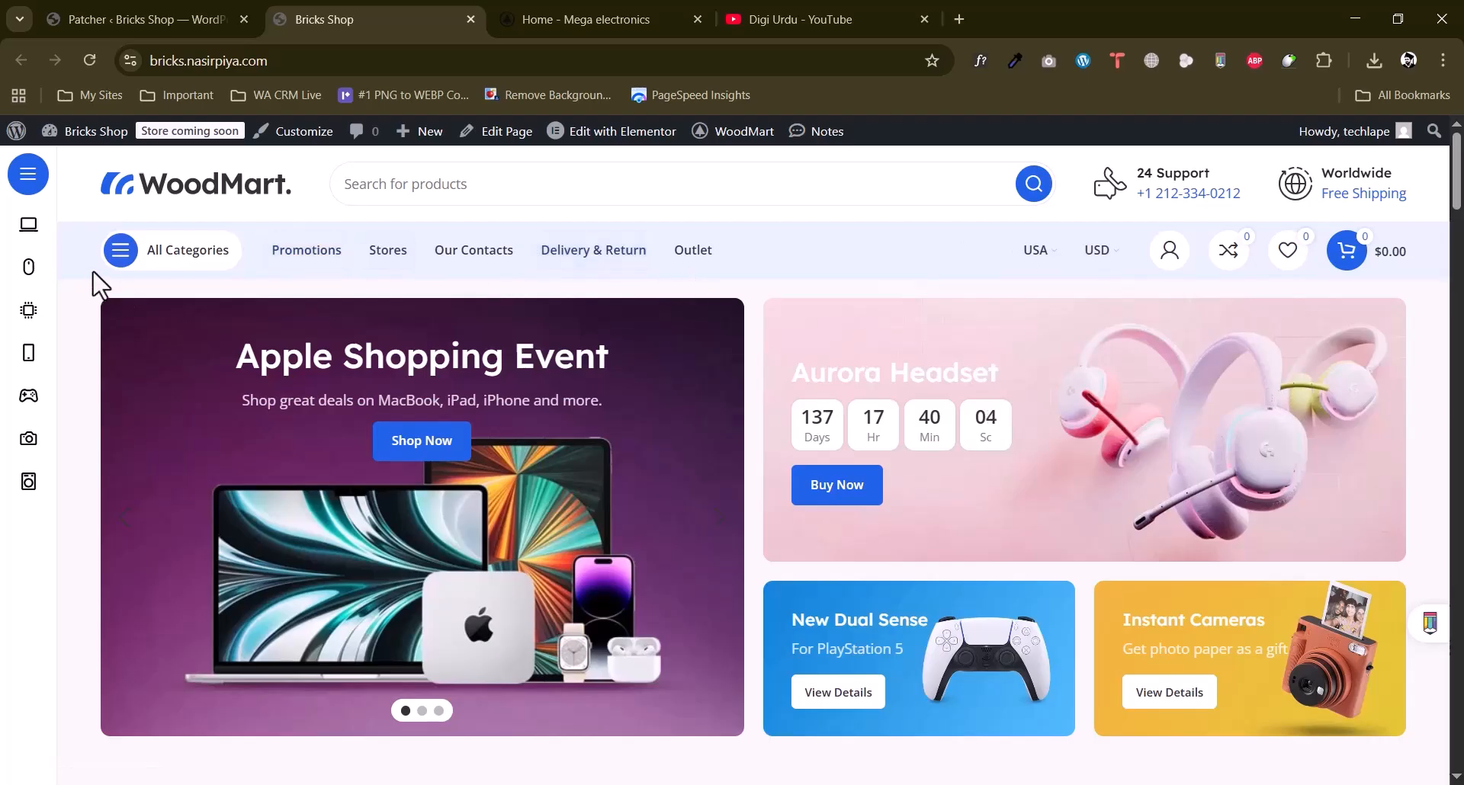
click(186, 259)
mouse_move(206, 301)
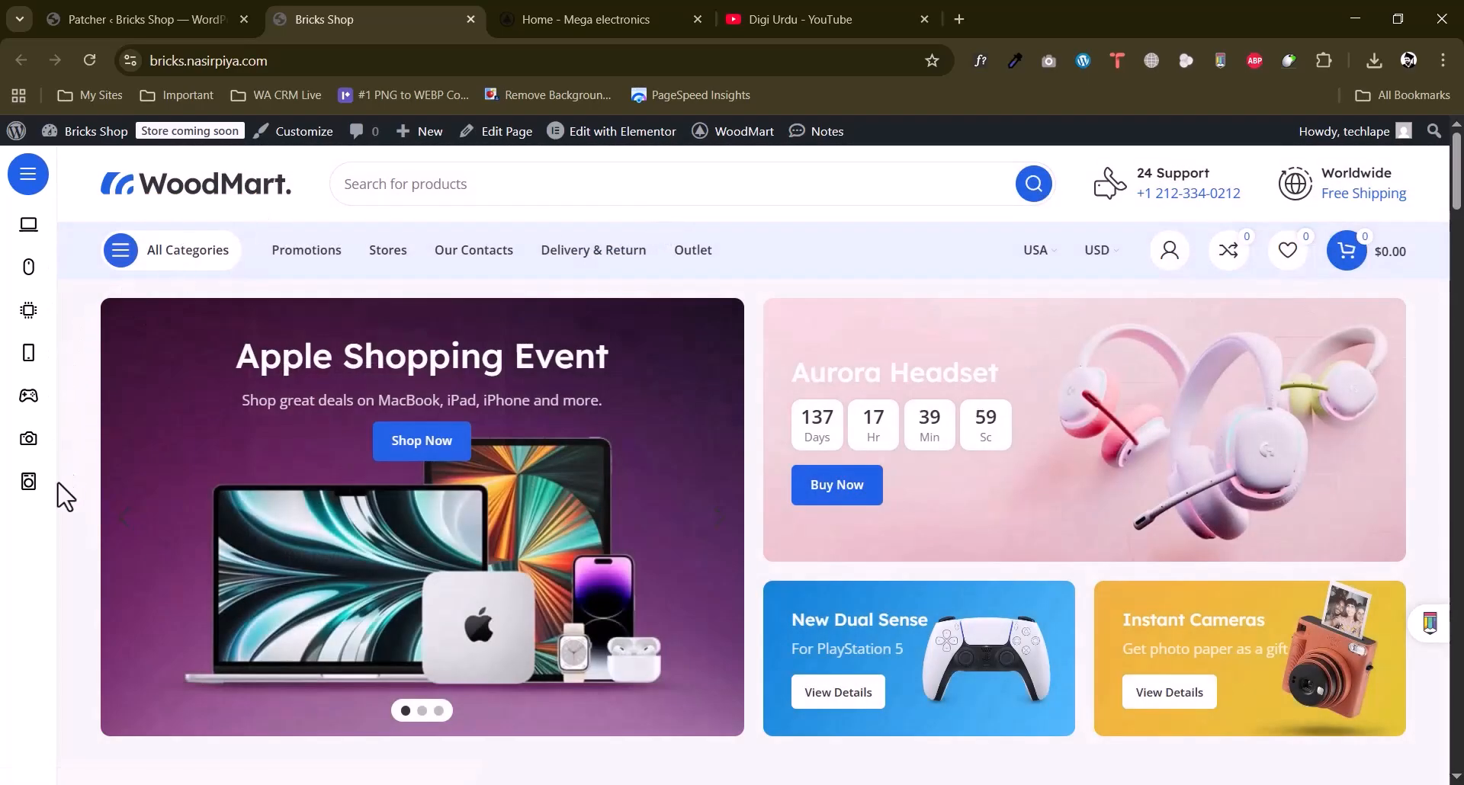
Examine the Popular Categories section of the imported storefront homepage.
scroll(1460, 381, down, 6)
scroll(1458, 389, down, 8)
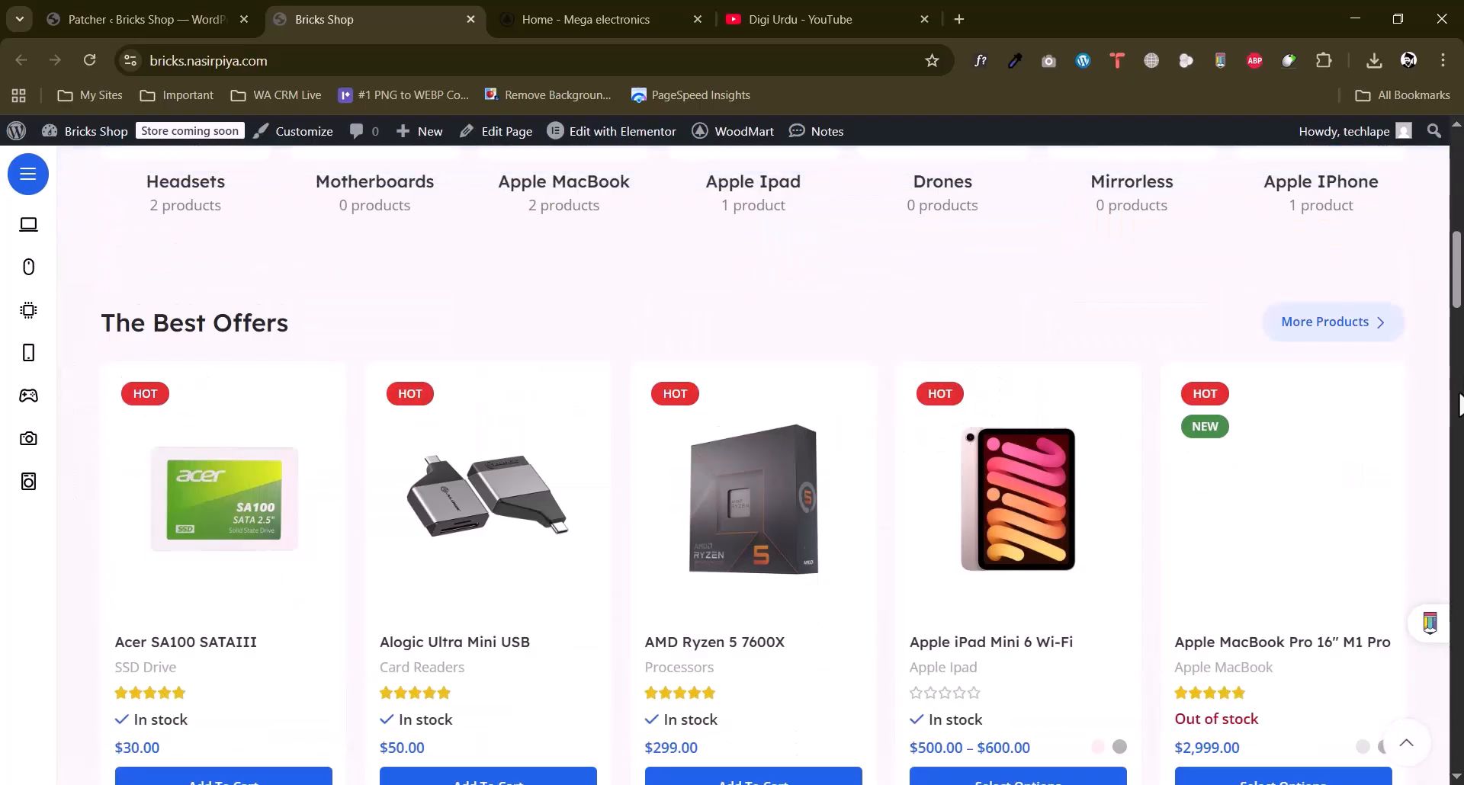
scroll(1457, 320, up, 8)
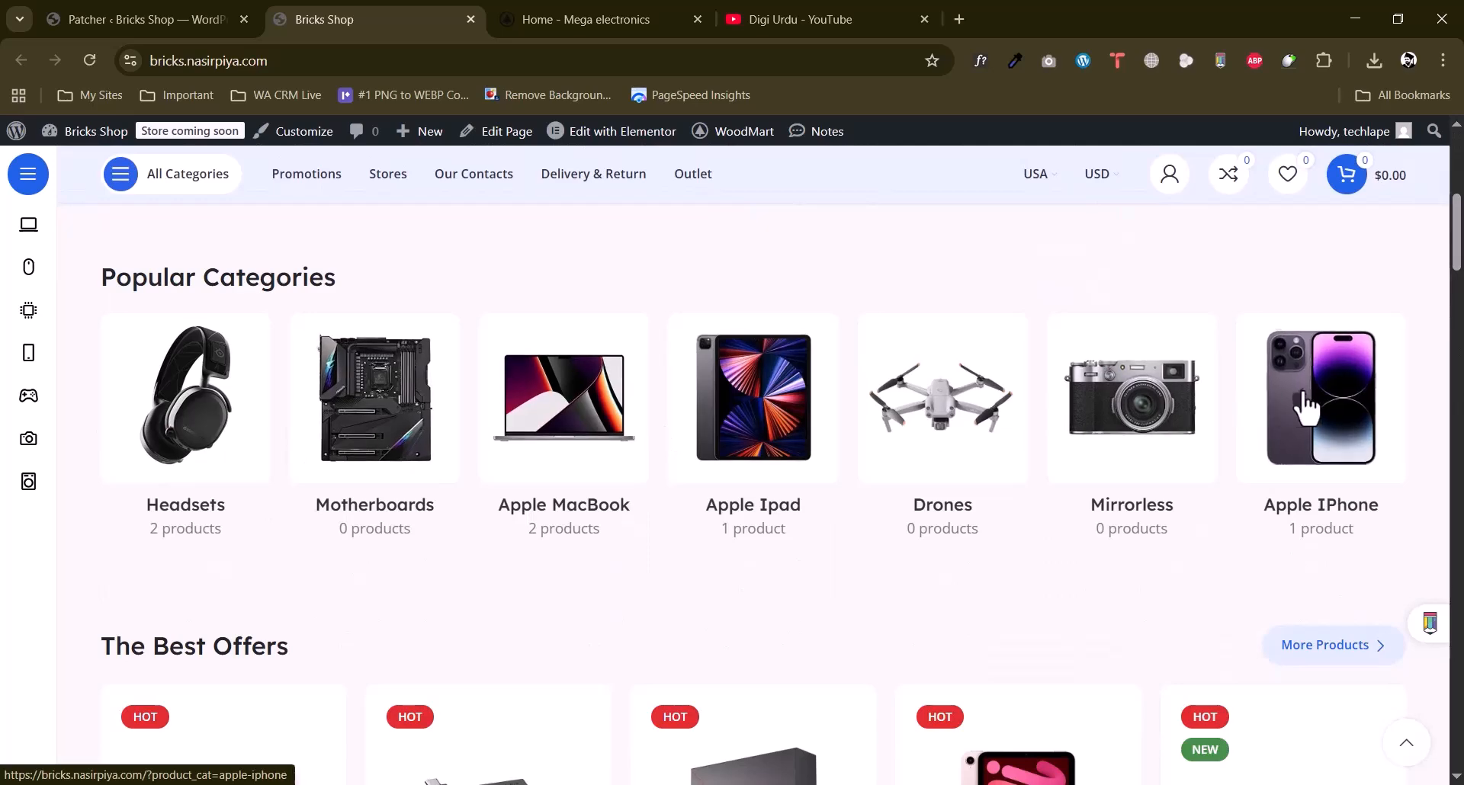
drag(133, 281, 369, 261)
click(370, 261)
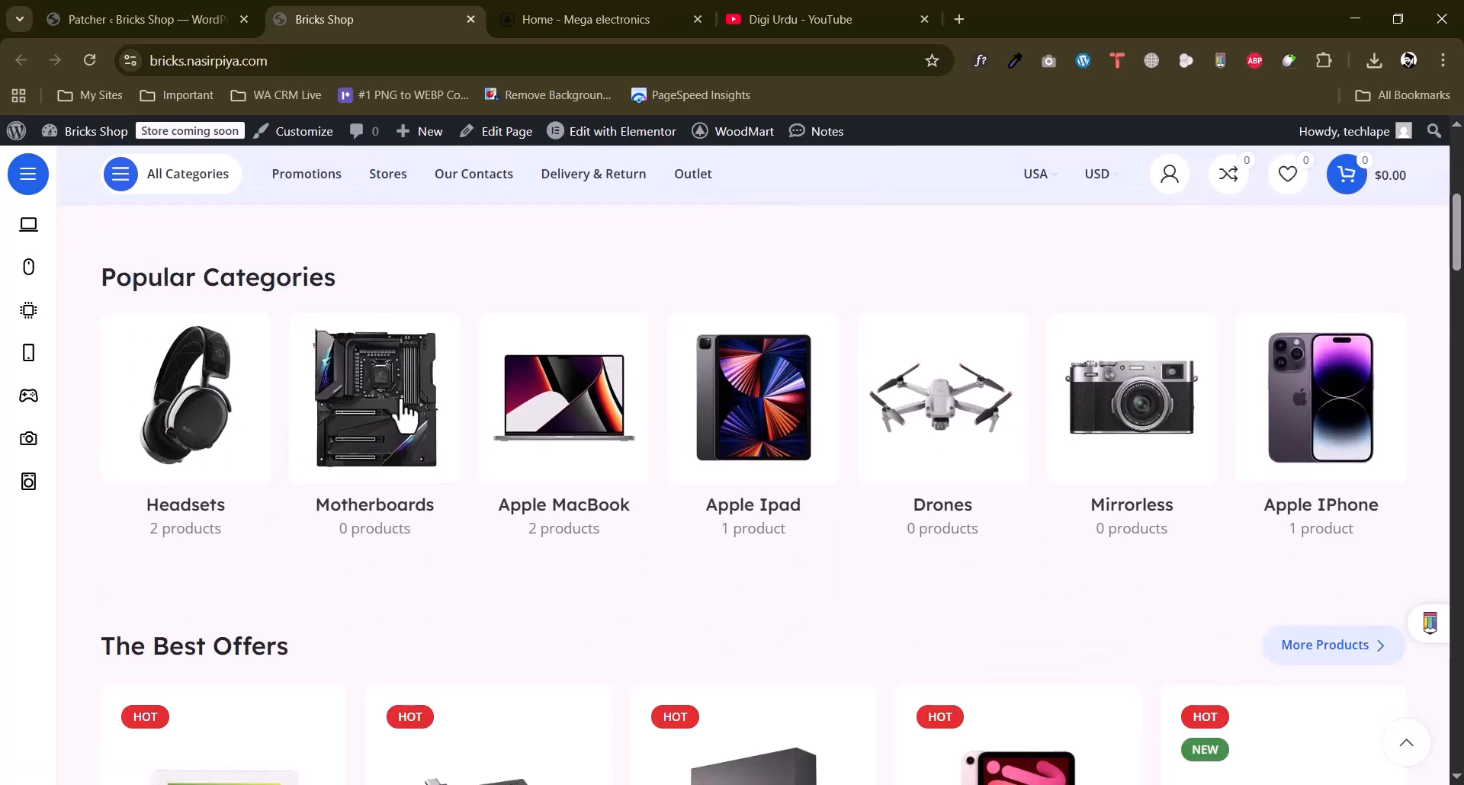
Examine the products in The Best Offers section of the storefront homepage.
scroll(362, 440, down, 5)
scroll(605, 405, down, 1)
scroll(180, 399, up, 2)
drag(145, 360, 320, 366)
click(320, 366)
scroll(908, 451, down, 3)
scroll(908, 451, up, 3)
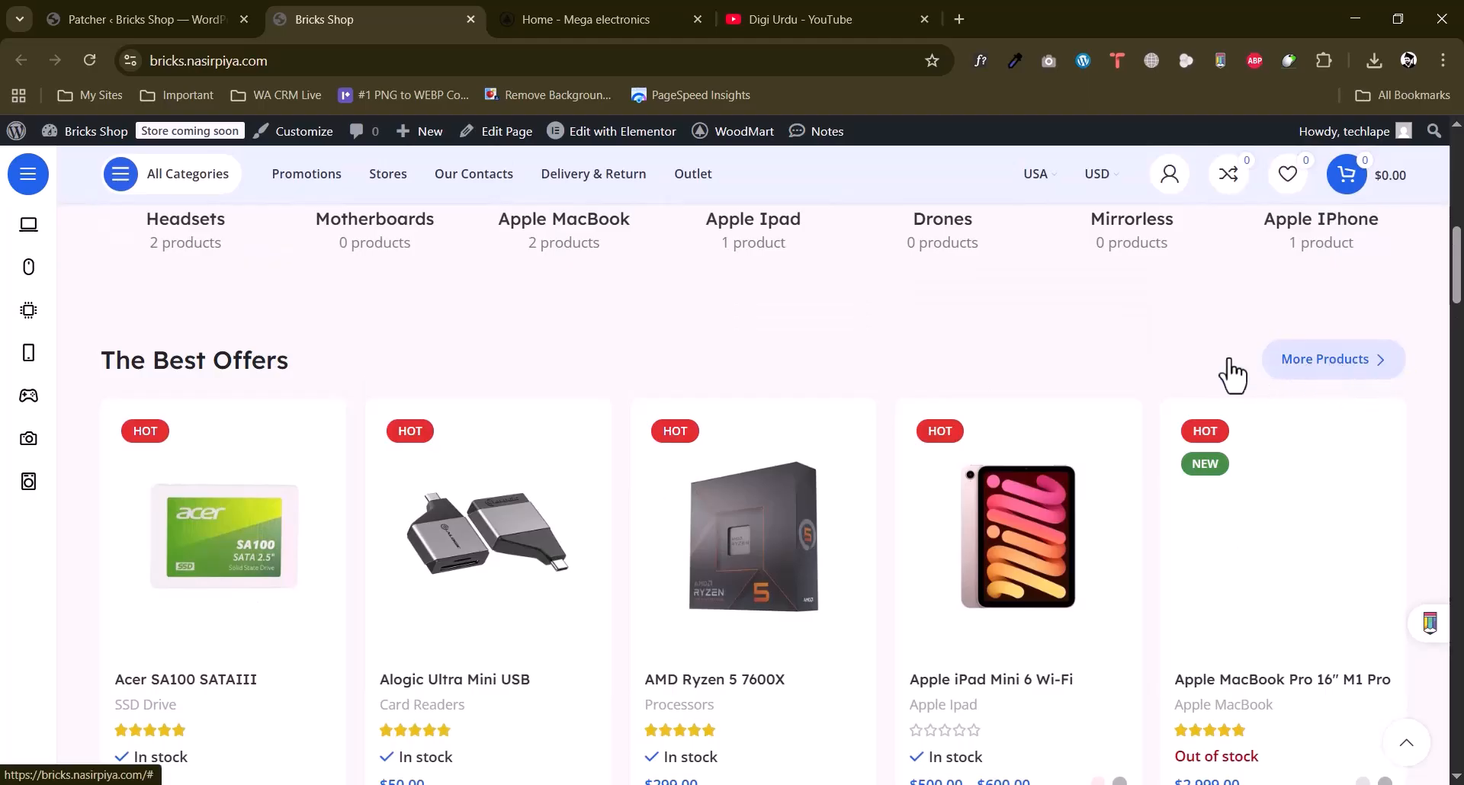
Examine the New Goods, Apple Shopping Event, Home Appliance, blog and footer sections of the storefront homepage.
scroll(1319, 372, down, 10)
scroll(615, 424, up, 1)
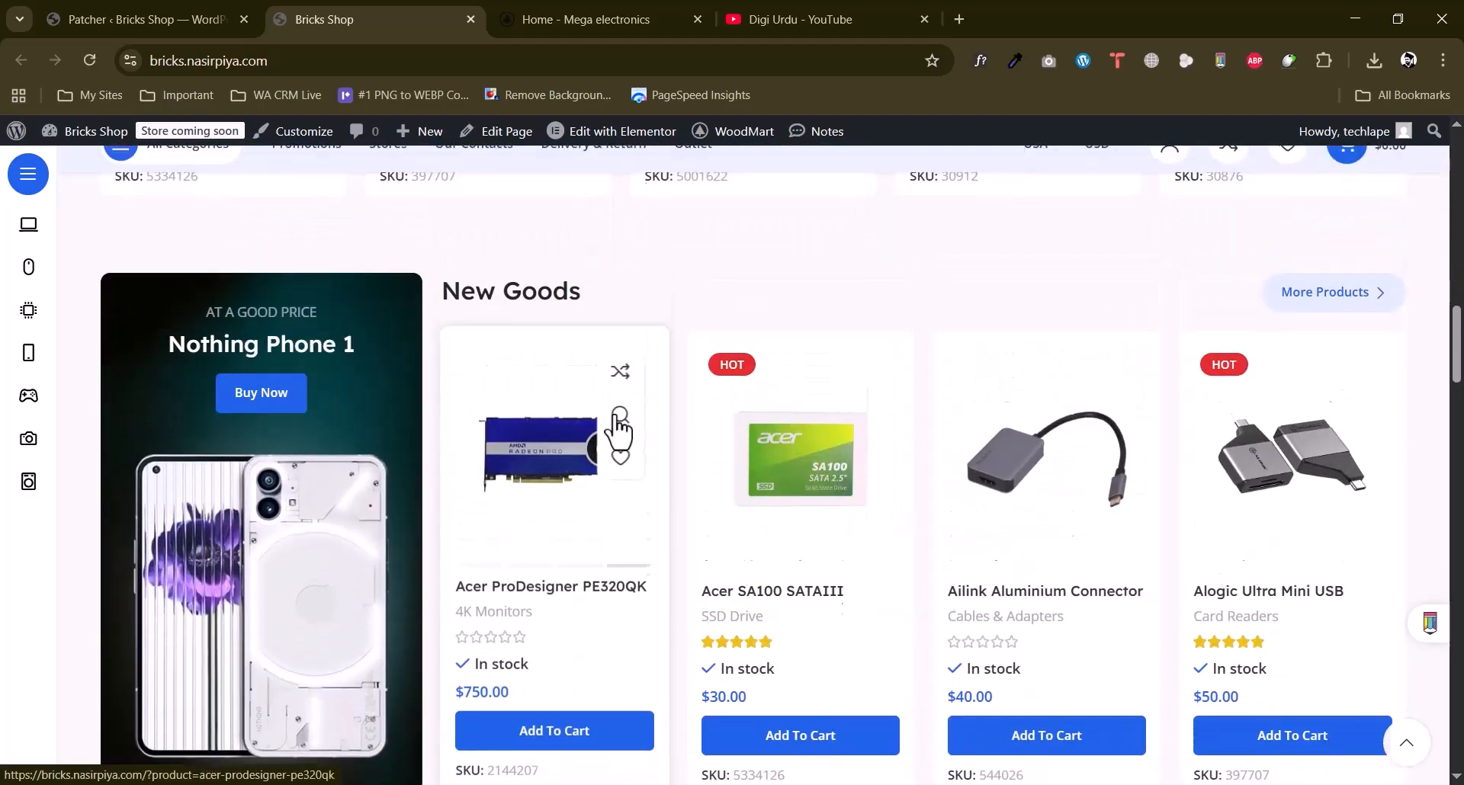
scroll(768, 431, down, 10)
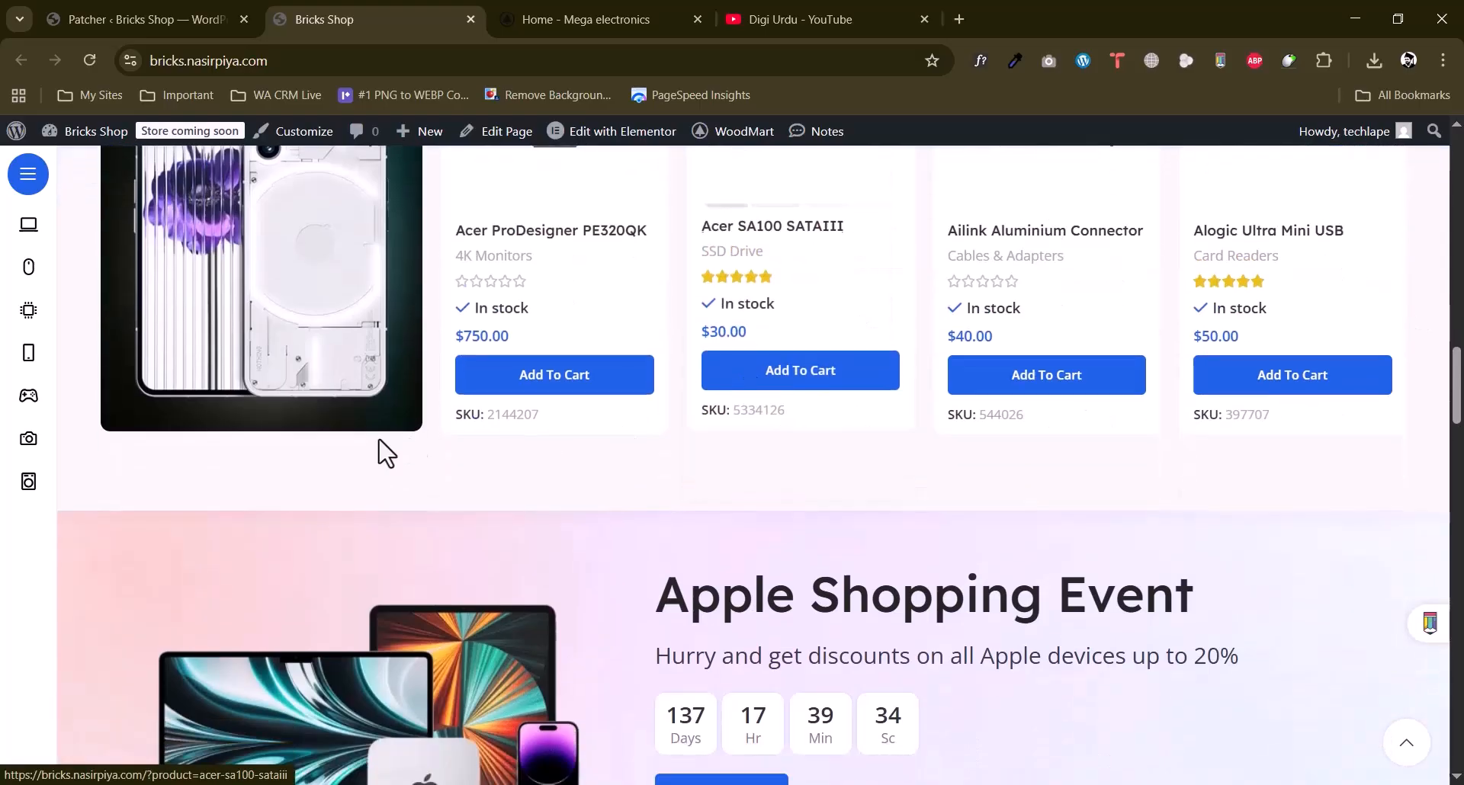
scroll(392, 457, up, 3)
scroll(892, 405, down, 2)
scroll(928, 424, down, 20)
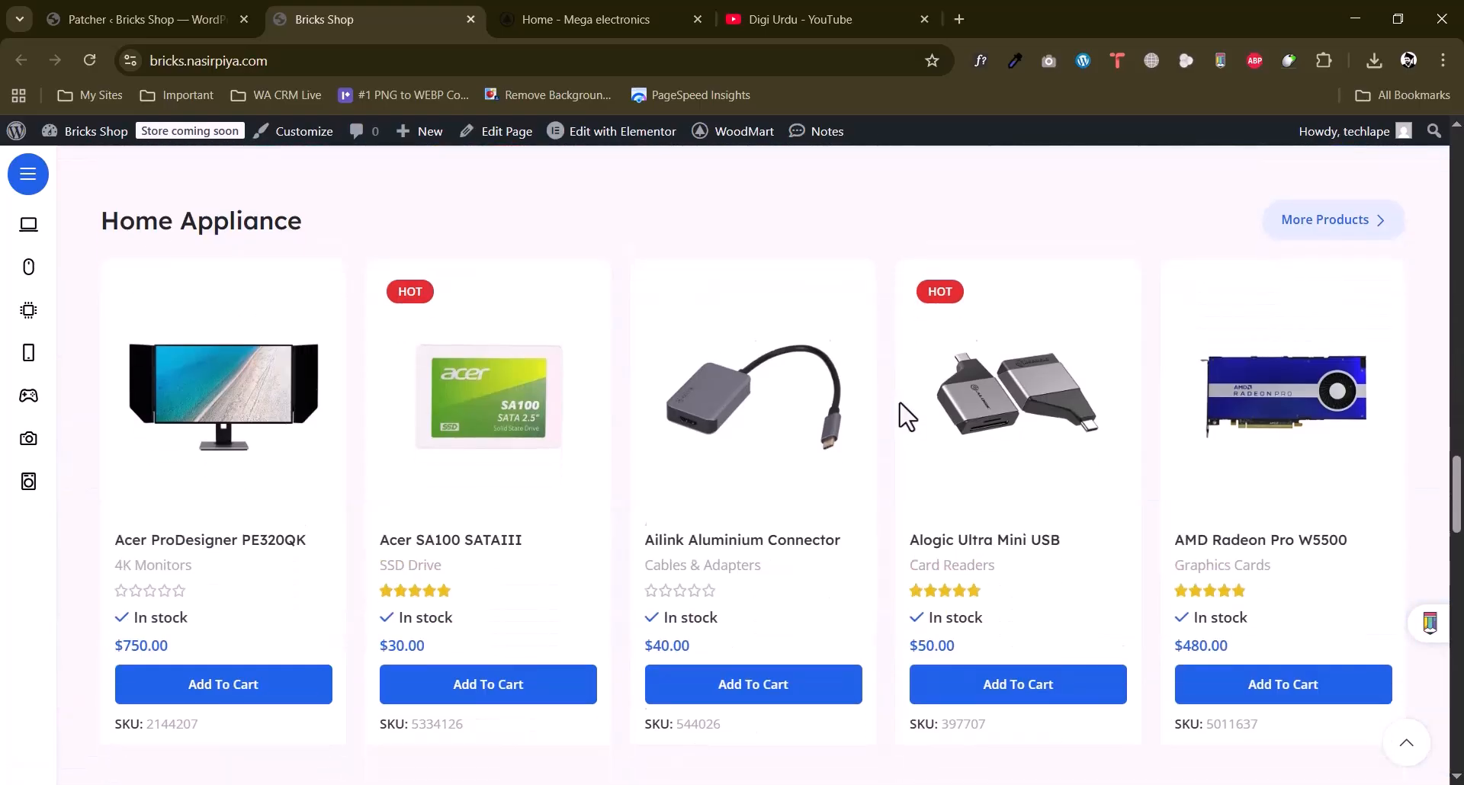
scroll(801, 411, down, 2)
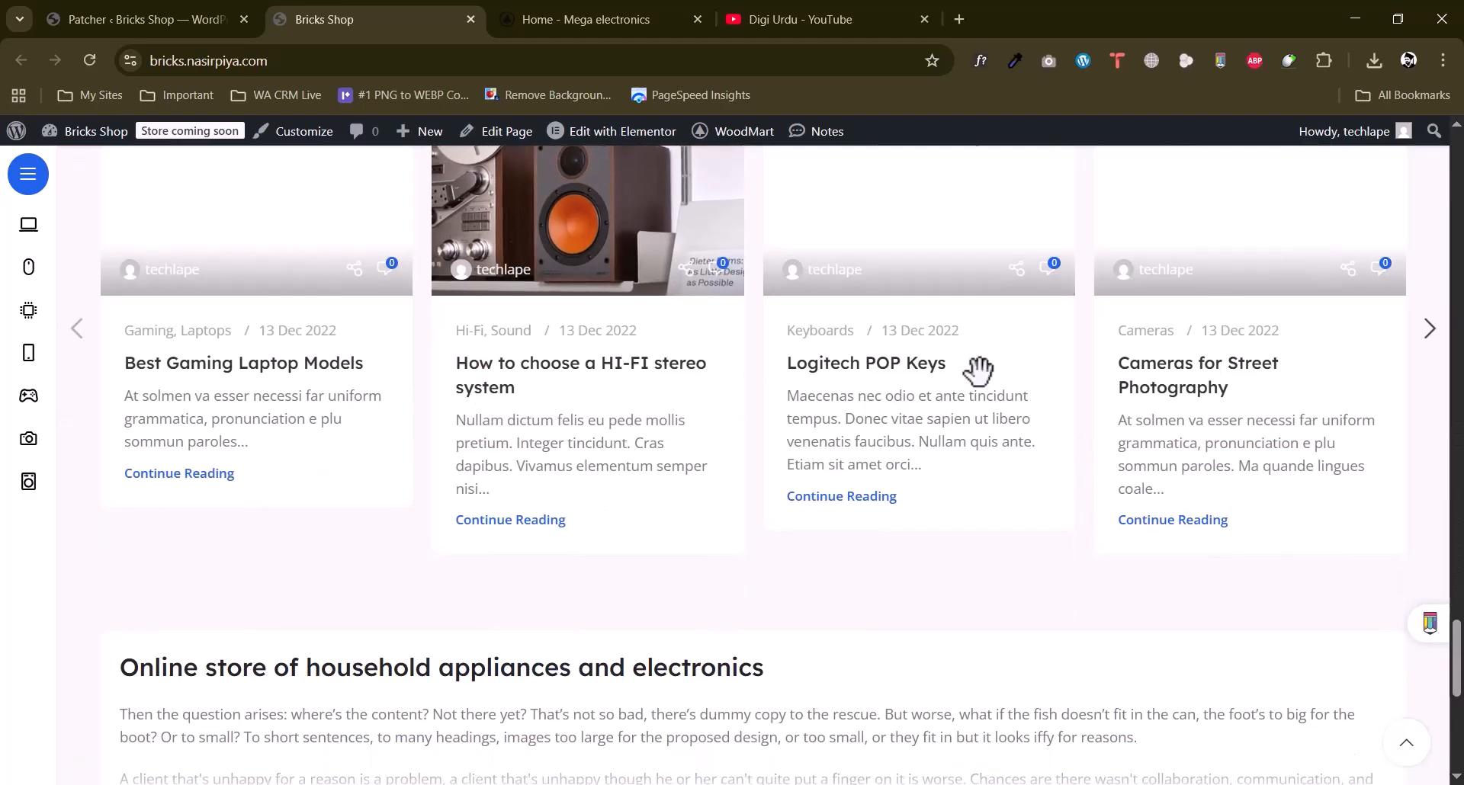
scroll(549, 392, down, 3)
scroll(556, 386, down, 4)
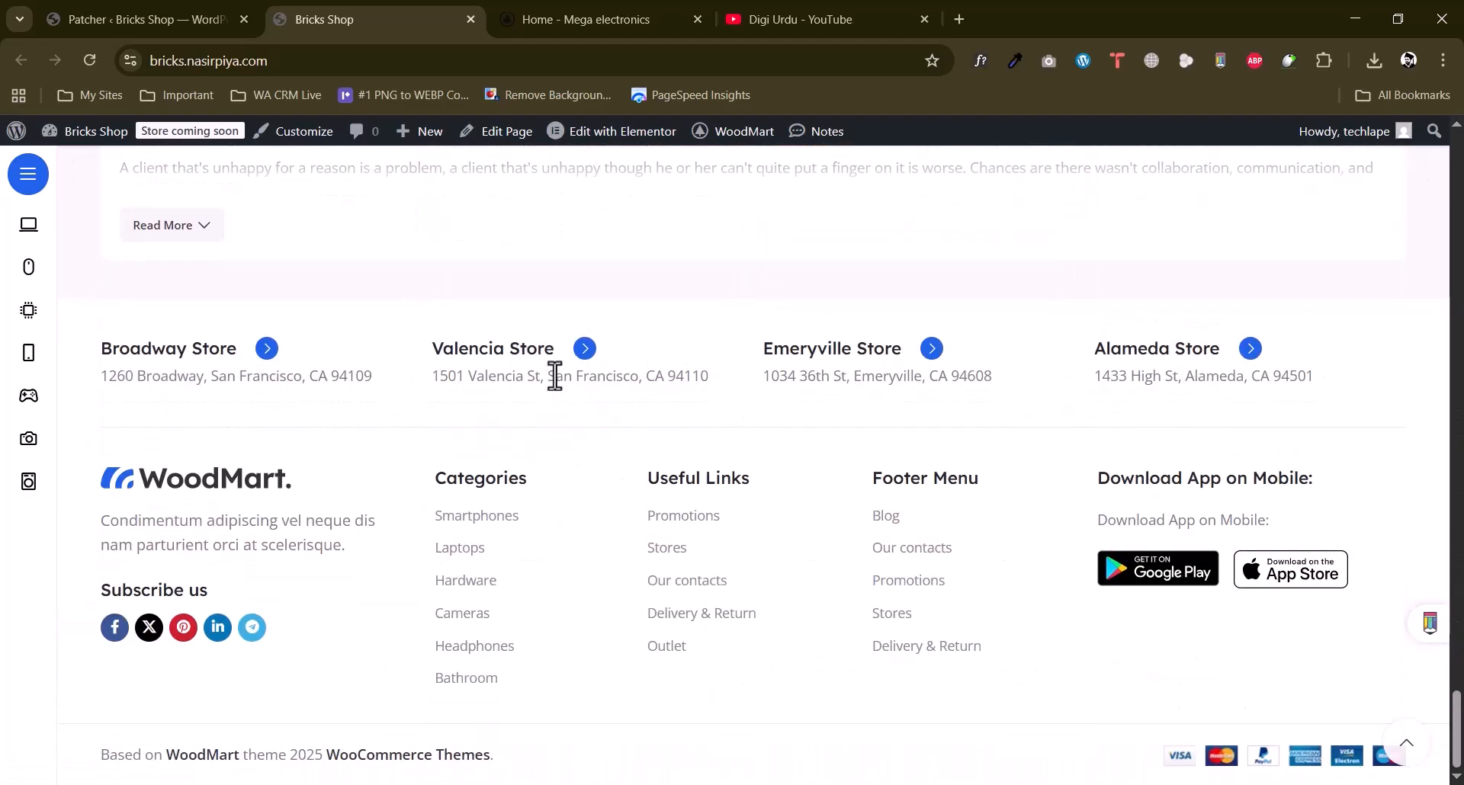
Open the Acer ProDesigner PE320QK from the New Goods section and check its breadcrumb and product title.
scroll(685, 374, up, 20)
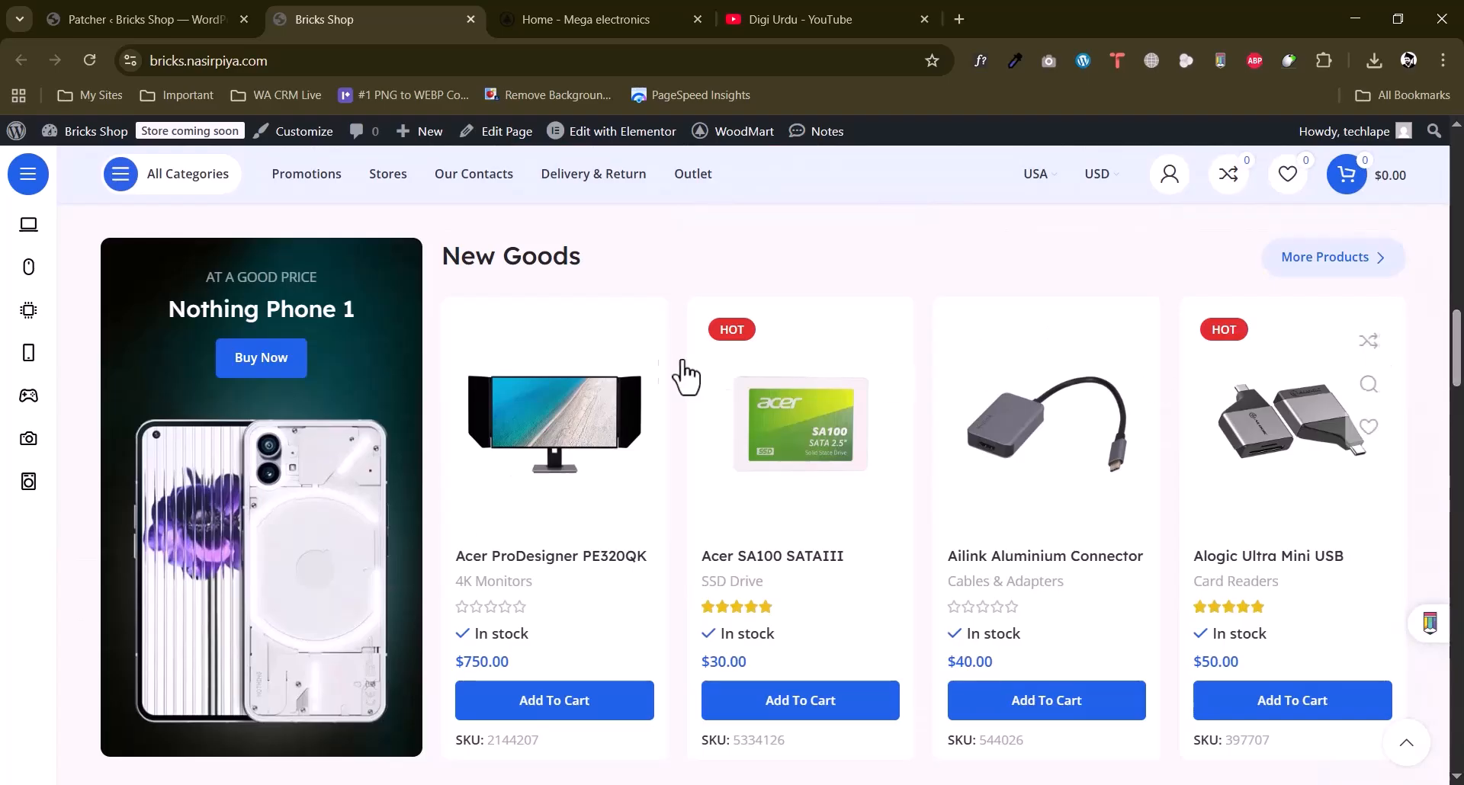
click(541, 409)
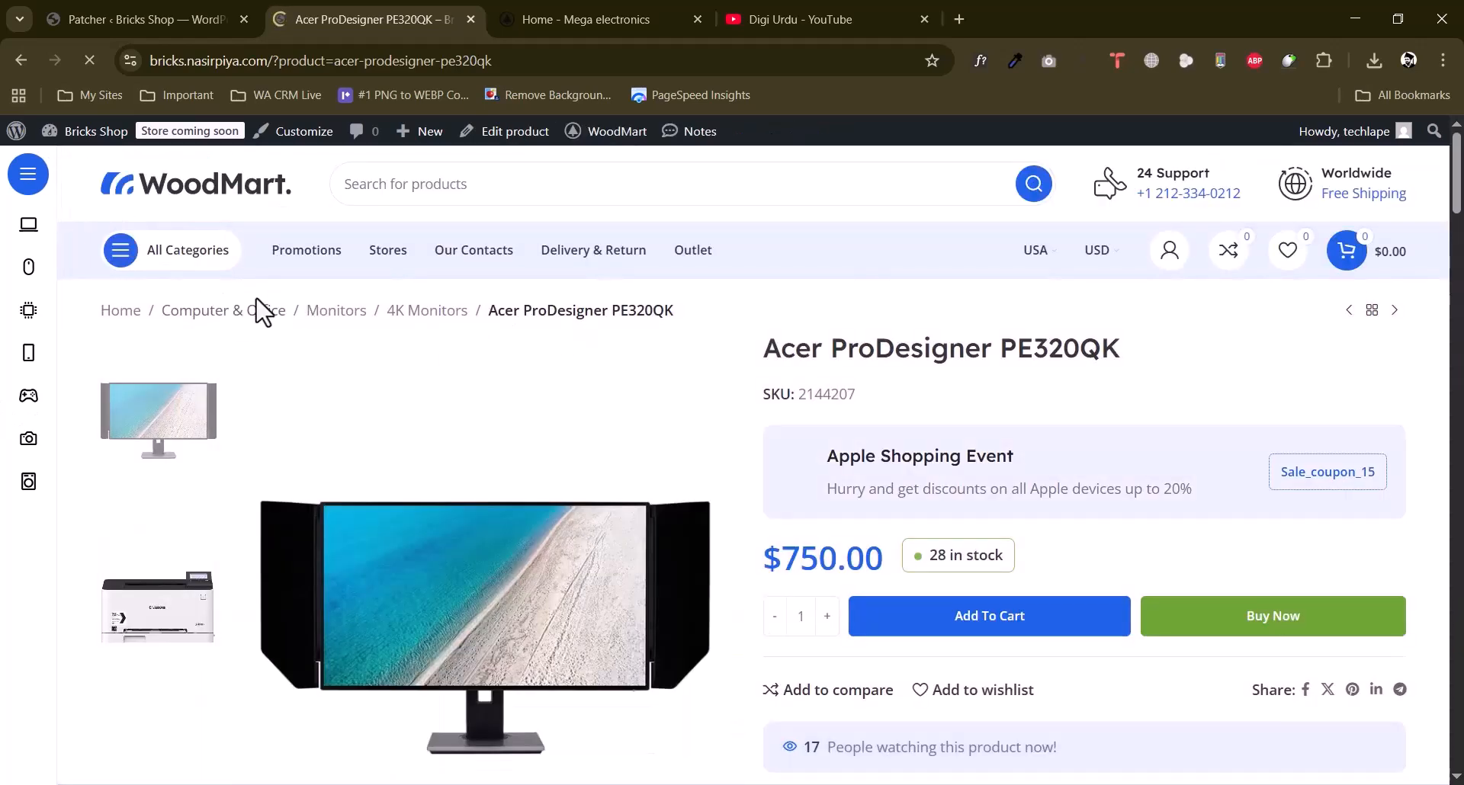
drag(498, 311, 753, 308)
click(986, 308)
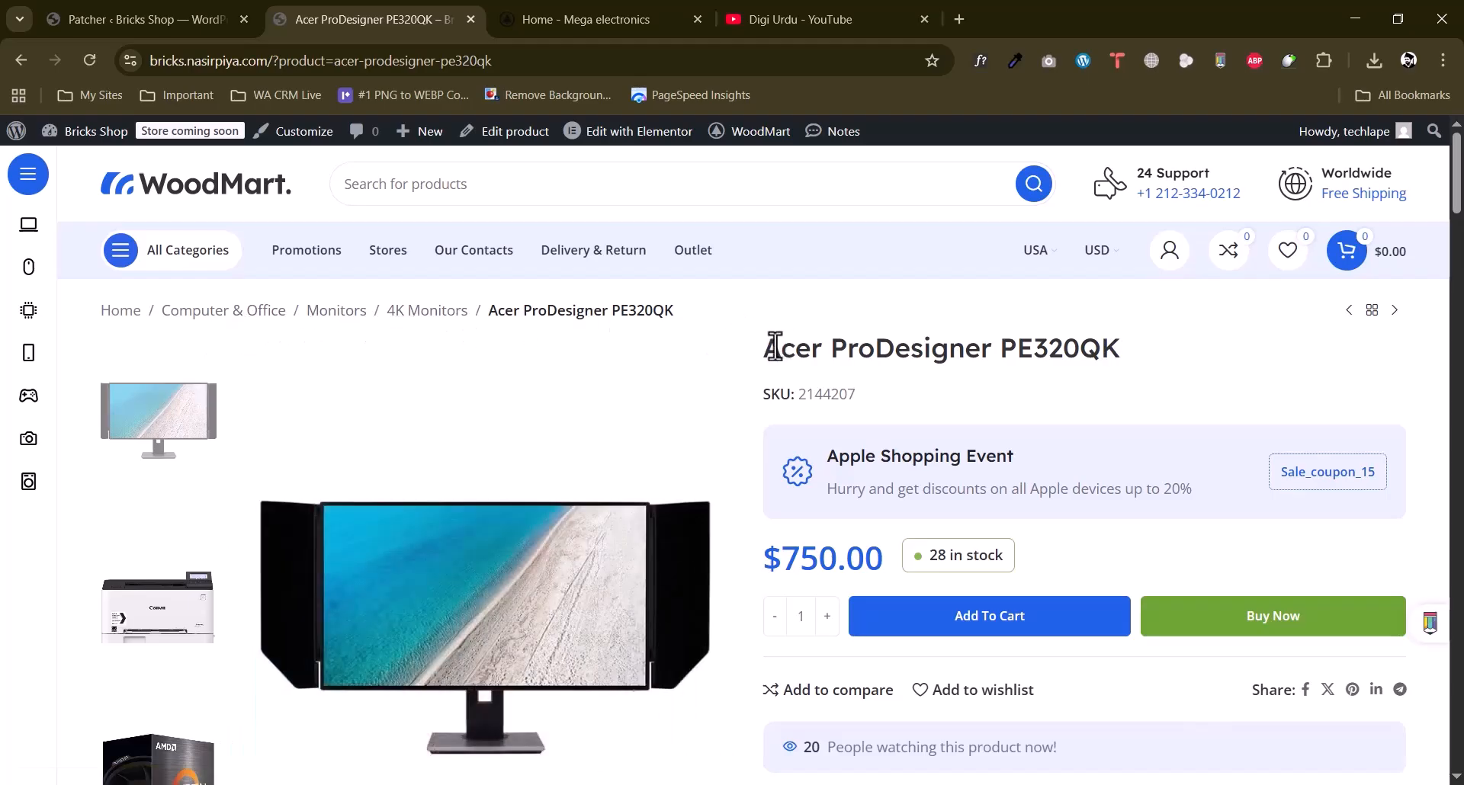
scroll(772, 350, down, 1)
drag(840, 348, 1150, 358)
click(838, 354)
Examine the delivery options, description and specification on the Acer ProDesigner PE320QK product page.
scroll(877, 384, down, 3)
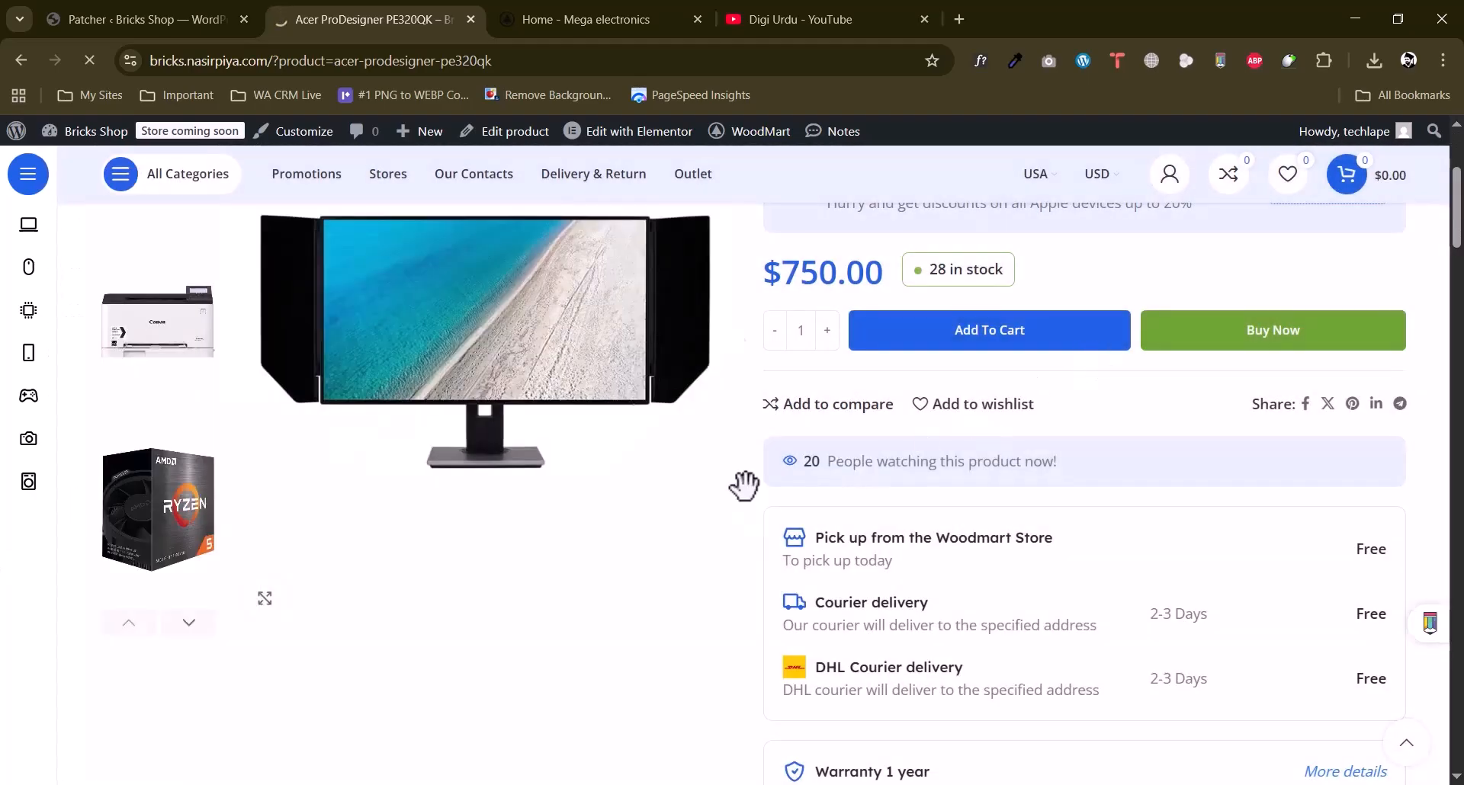
scroll(758, 499, down, 15)
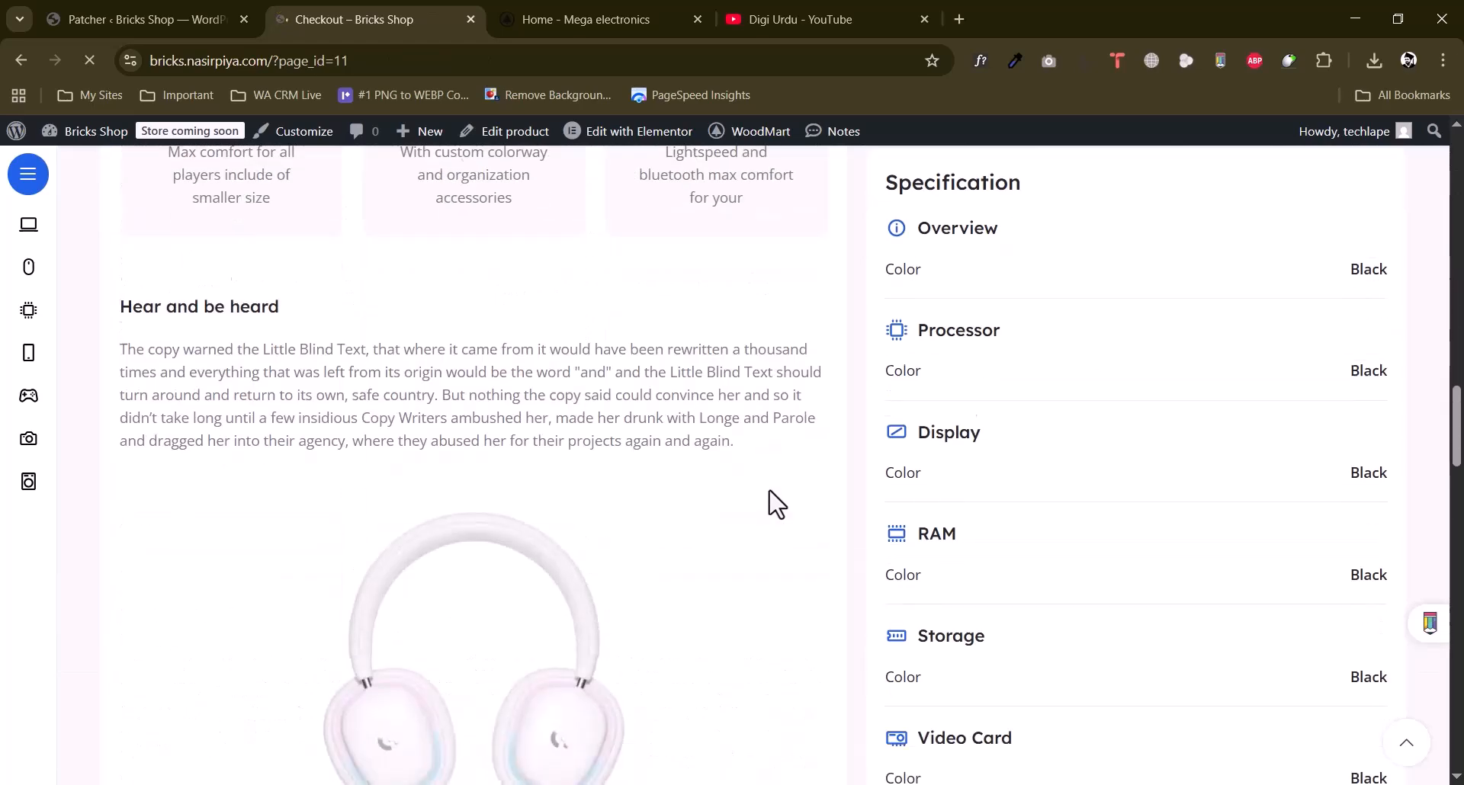
scroll(768, 492, down, 8)
scroll(778, 526, down, 5)
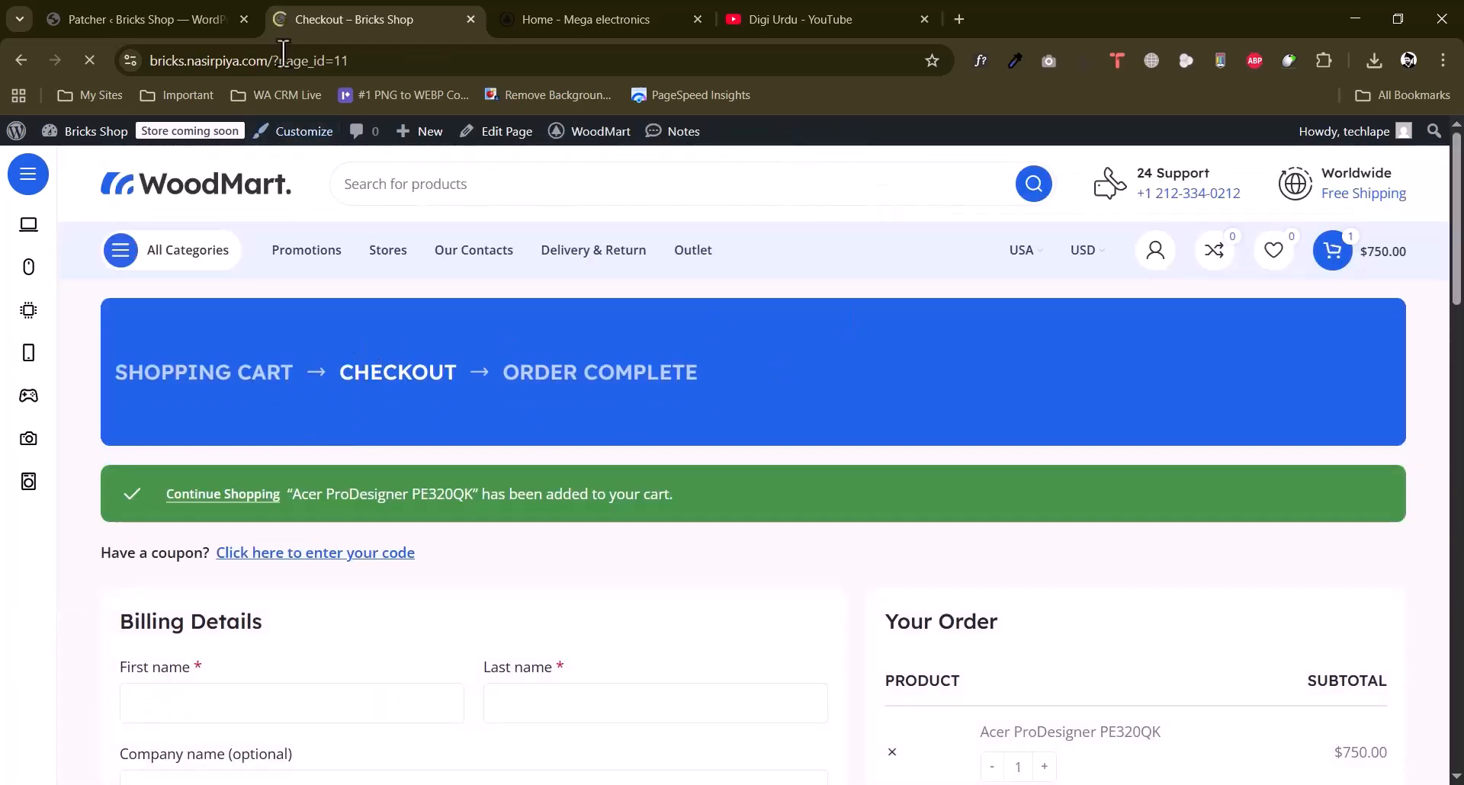
Examine the checkout page's billing details, order summary, Delivery & Return questions and payment information.
scroll(483, 477, down, 14)
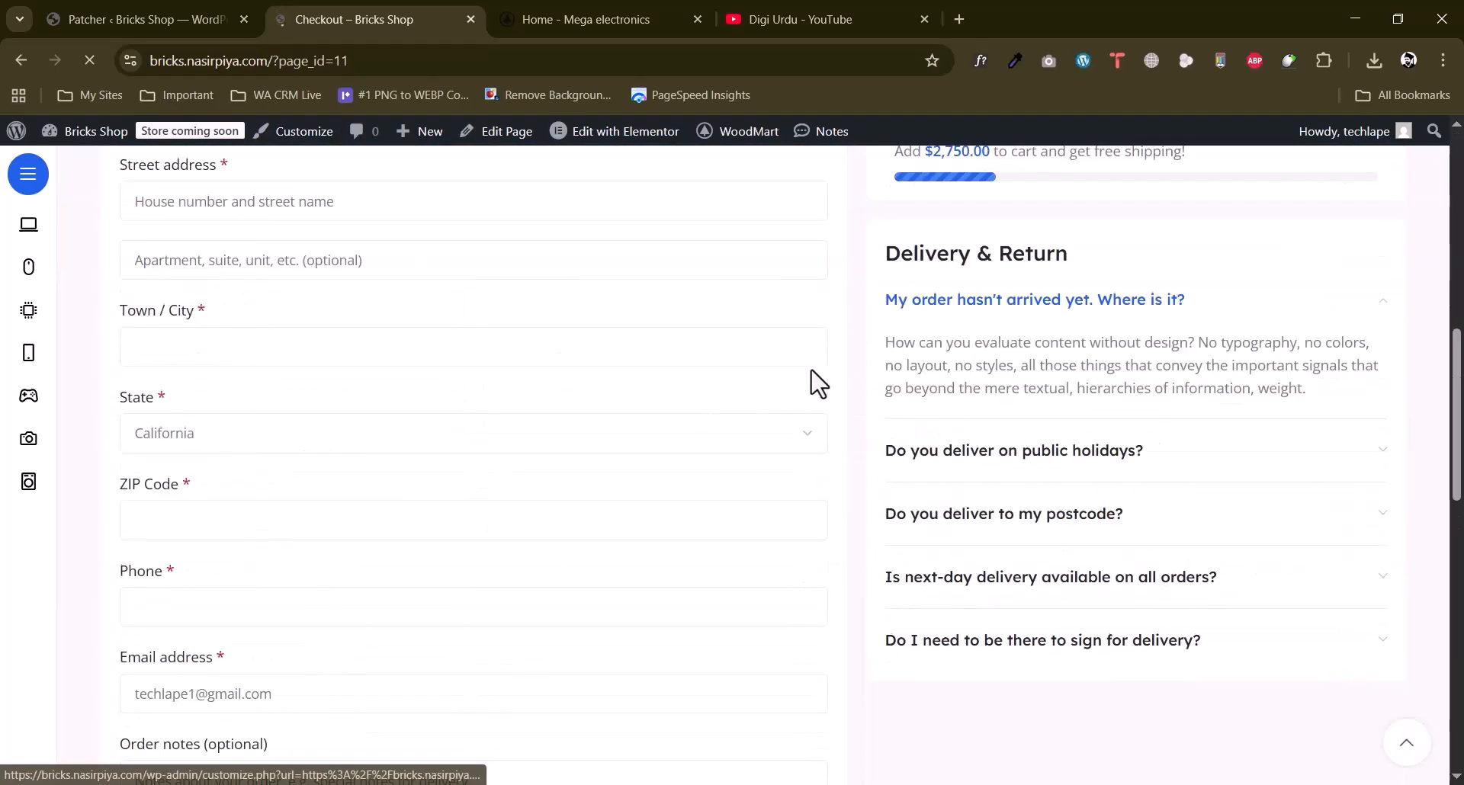
scroll(816, 382, up, 2)
scroll(817, 382, down, 6)
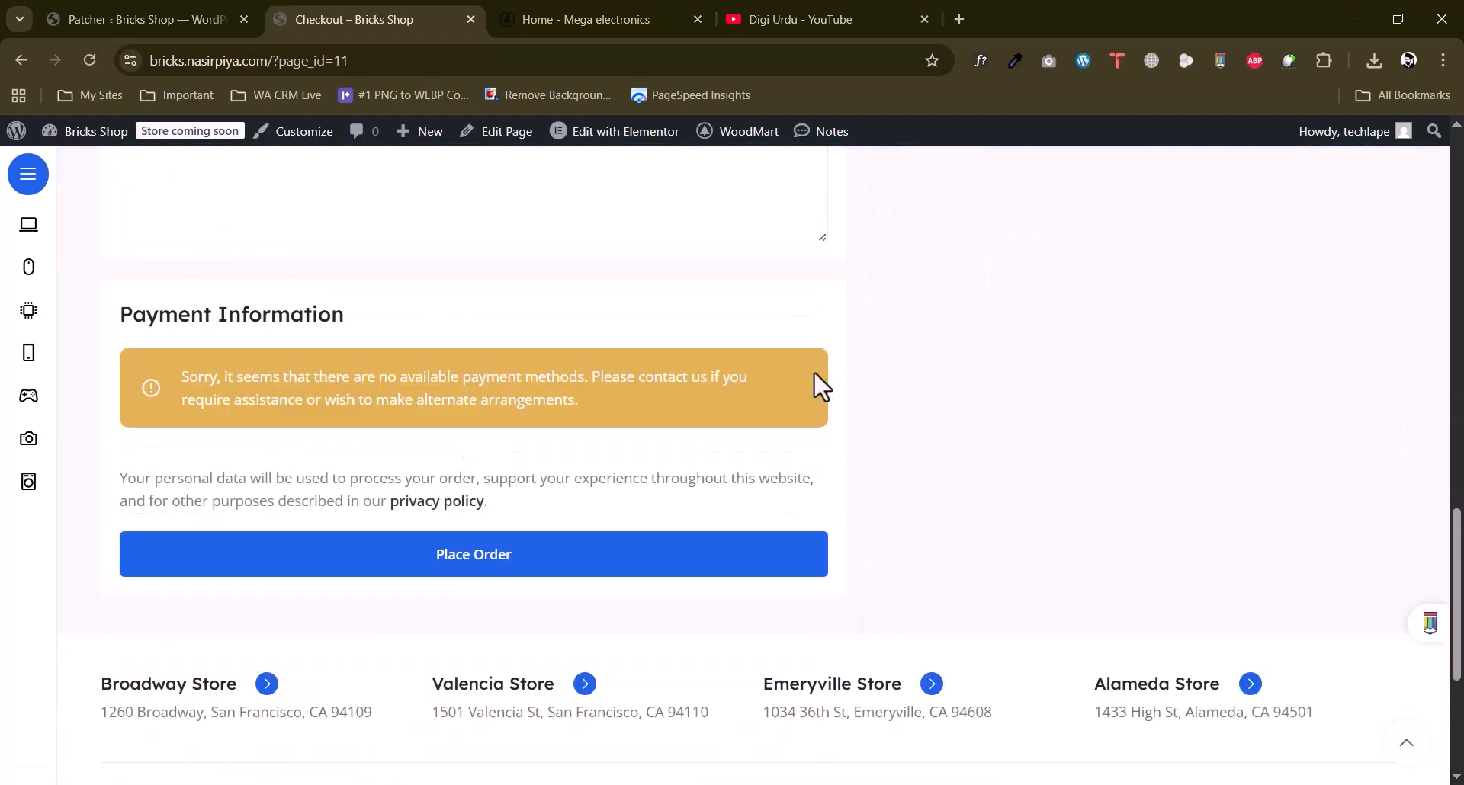
scroll(816, 382, up, 11)
scroll(822, 387, up, 5)
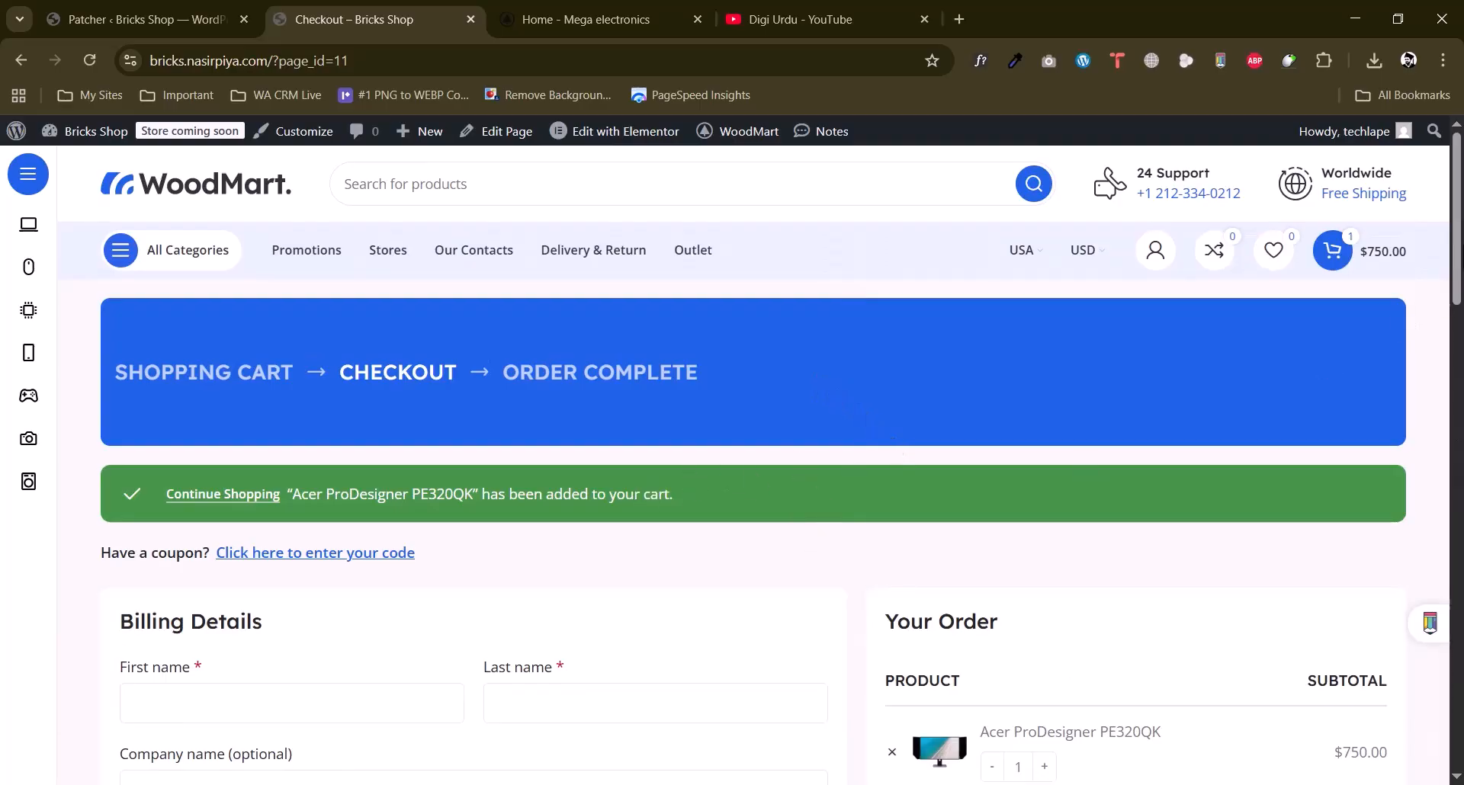
scroll(822, 387, down, 15)
scroll(822, 387, up, 12)
scroll(572, 320, up, 3)
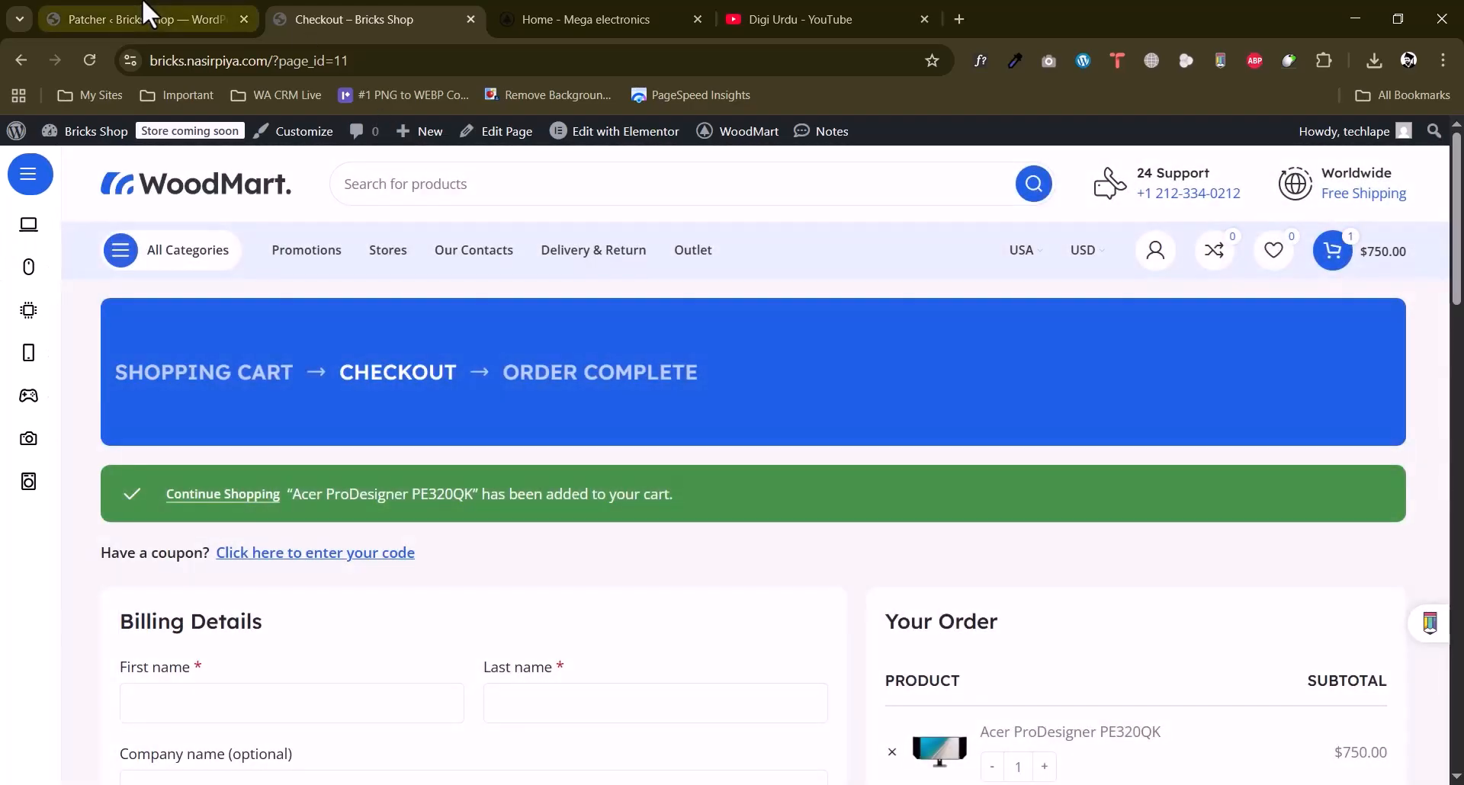
Return to the WordPress admin, look through the WoodMart dashboard and admin menu entries, and open the theme settings.
click(145, 19)
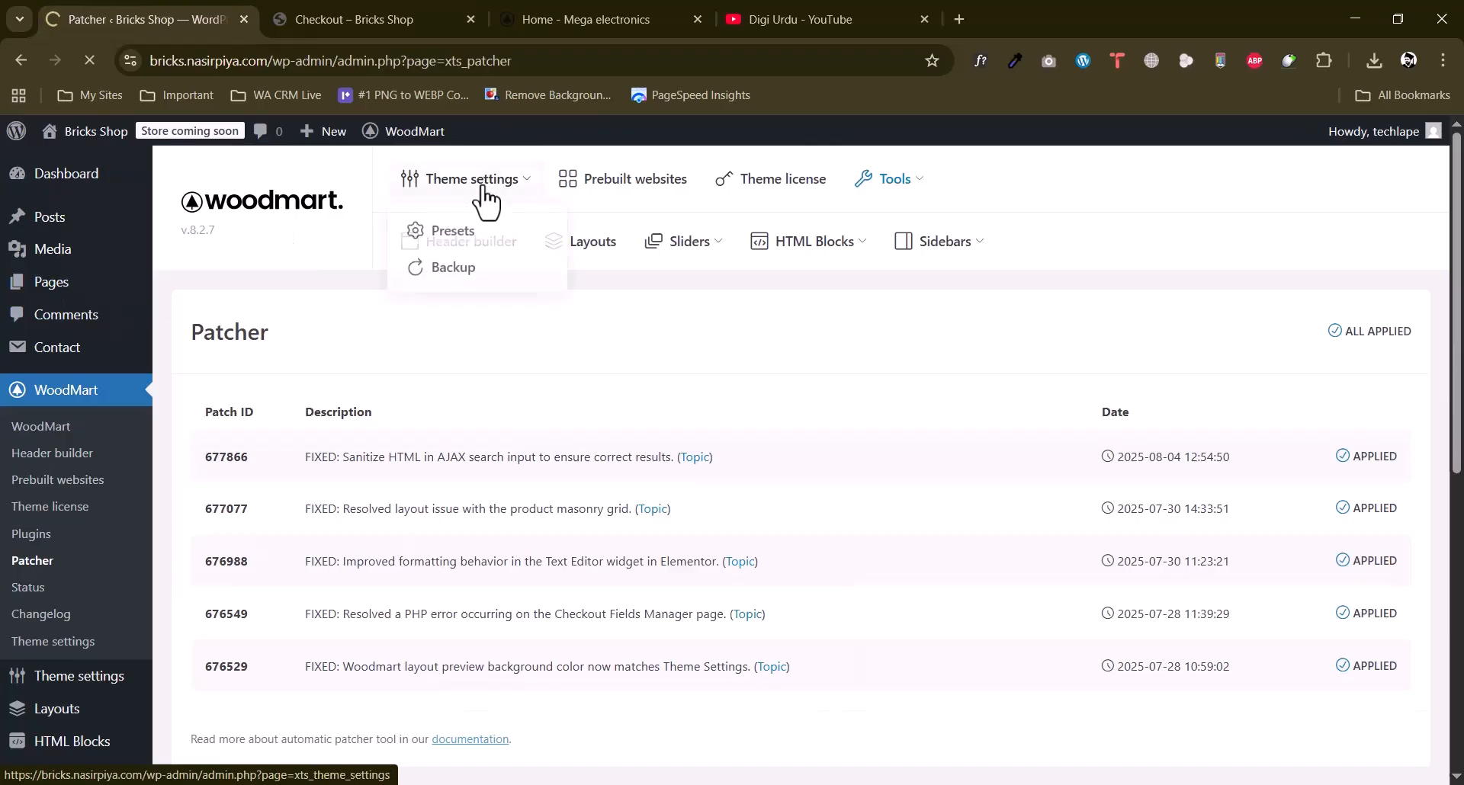
scroll(111, 365, down, 1)
scroll(95, 434, down, 5)
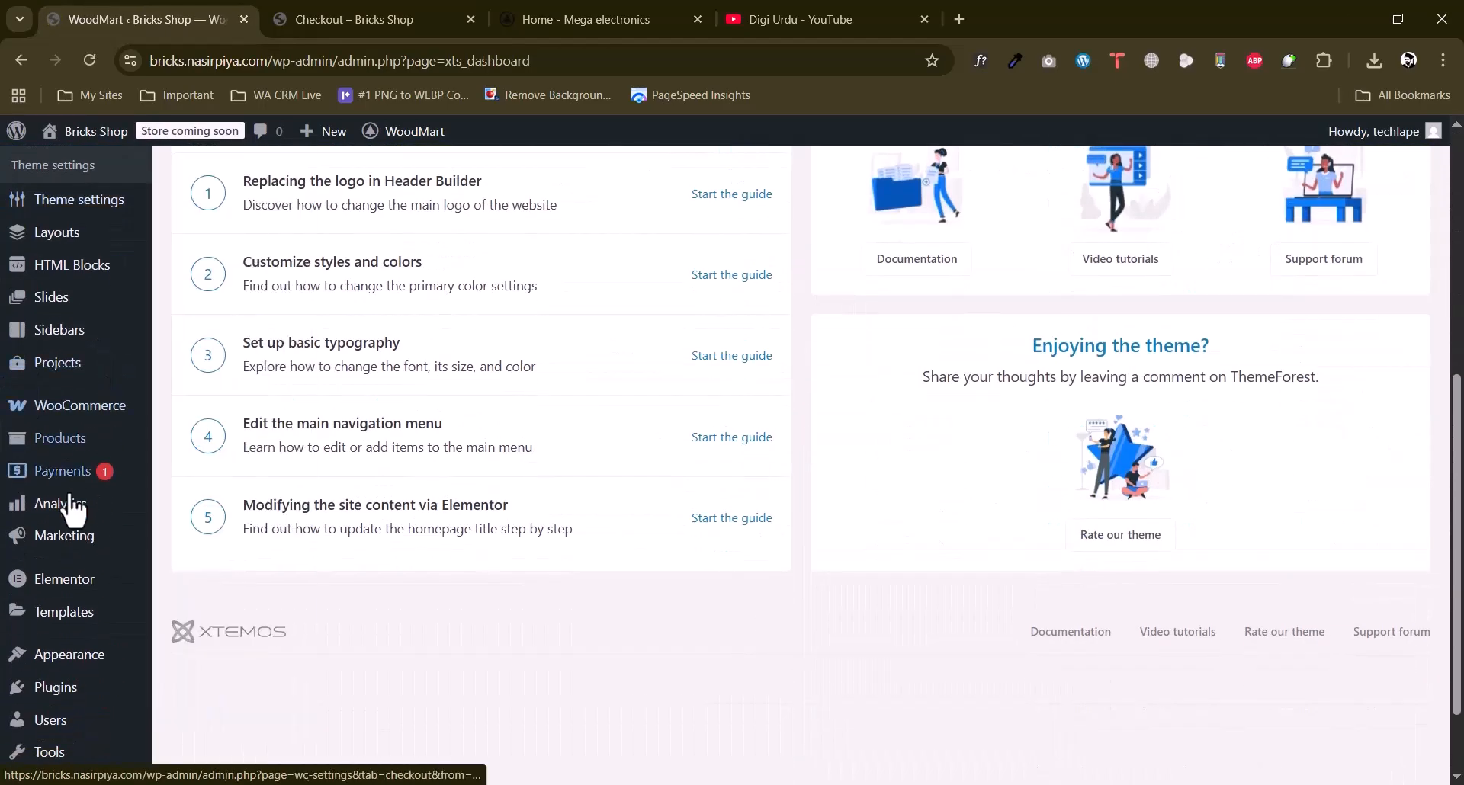
scroll(73, 503, up, 6)
scroll(67, 351, down, 5)
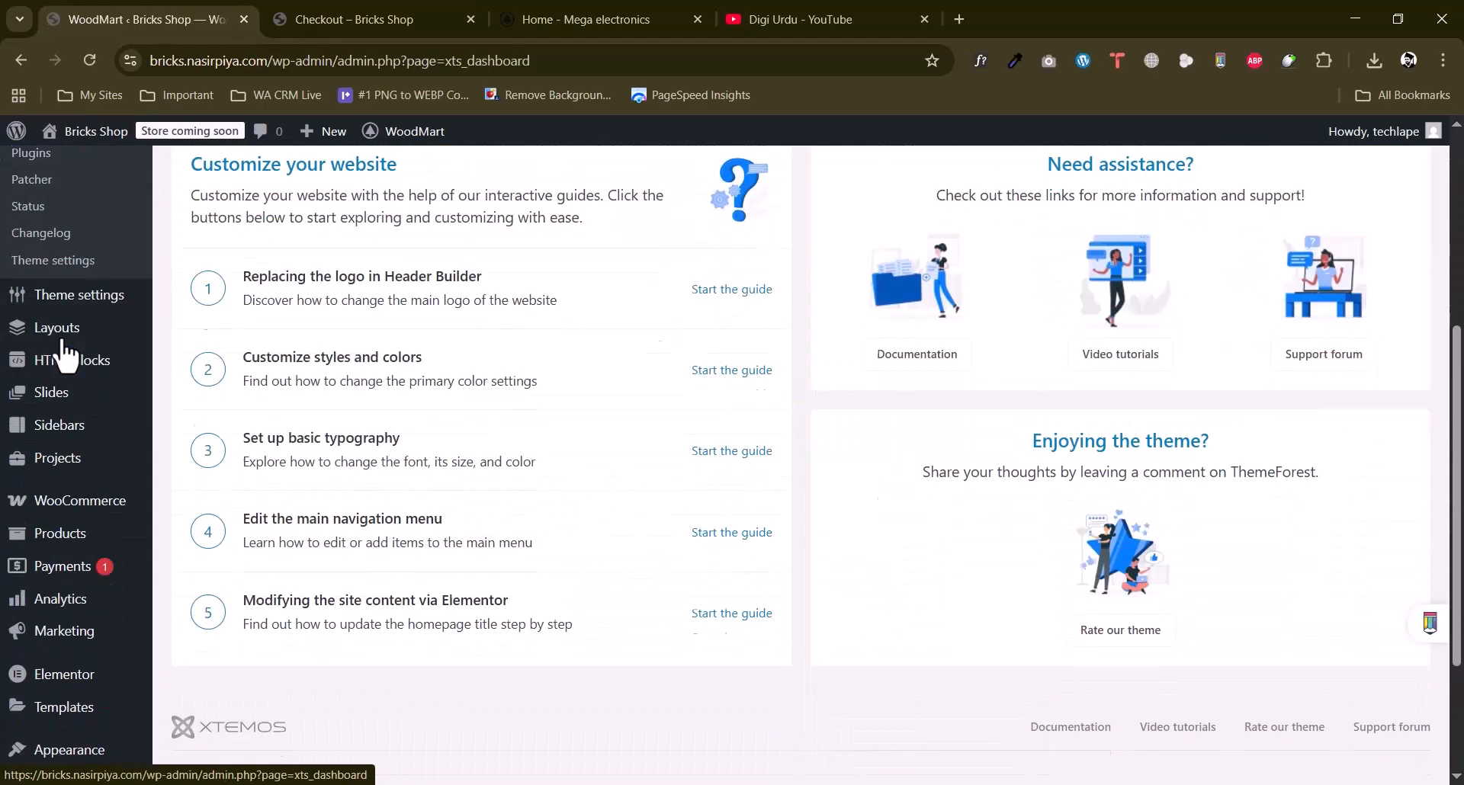
scroll(61, 350, up, 3)
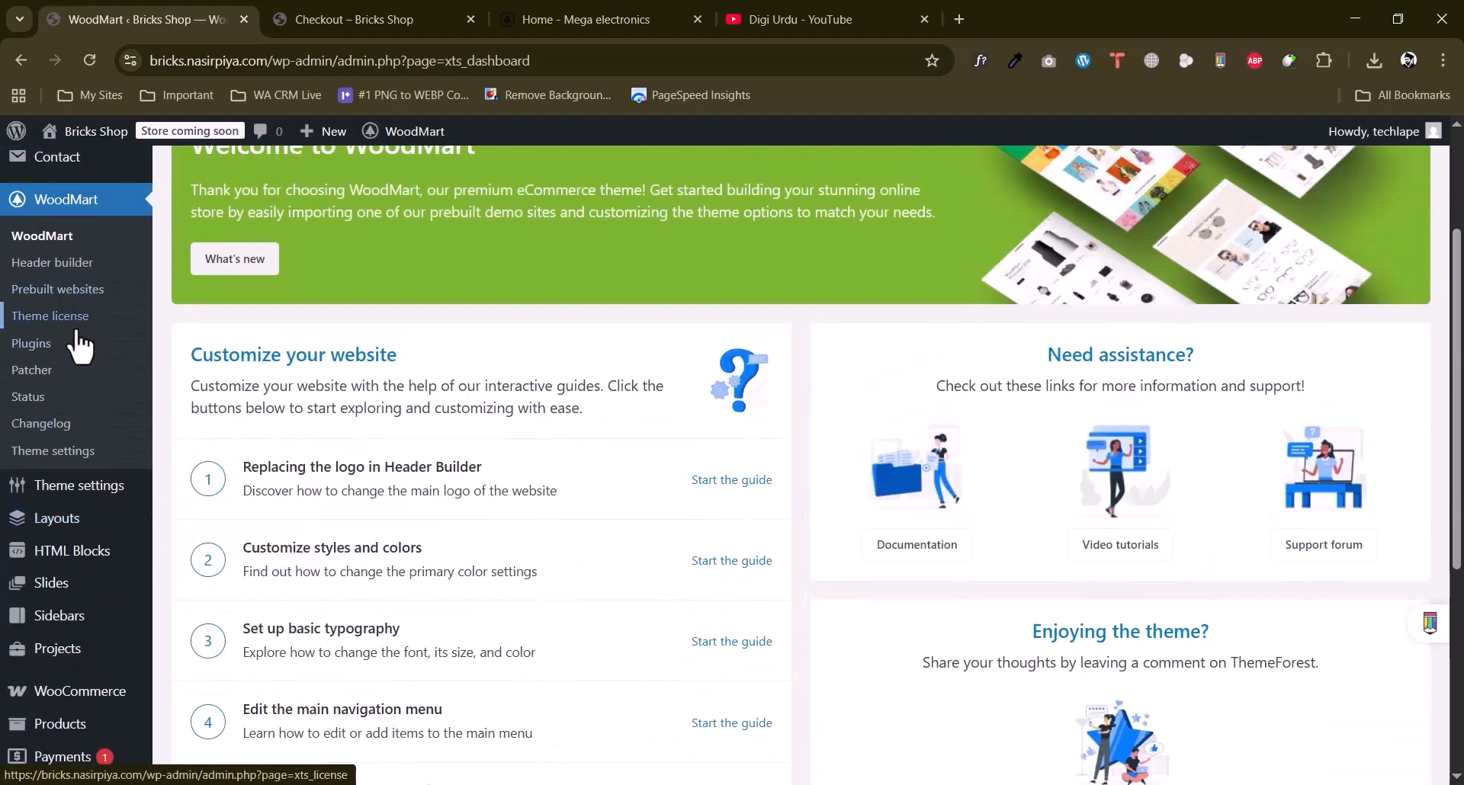
scroll(72, 483, down, 4)
scroll(67, 509, down, 2)
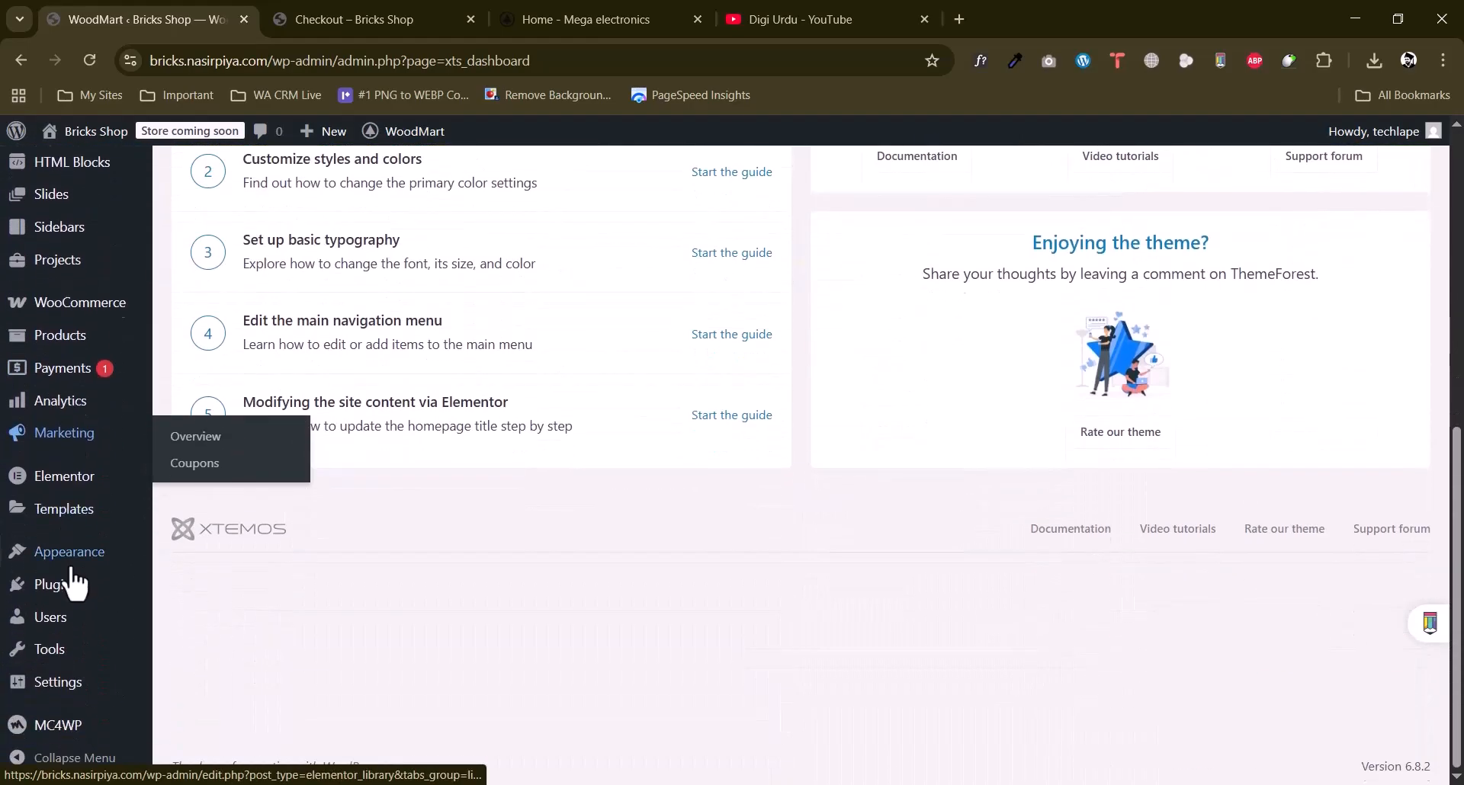
scroll(78, 579, up, 8)
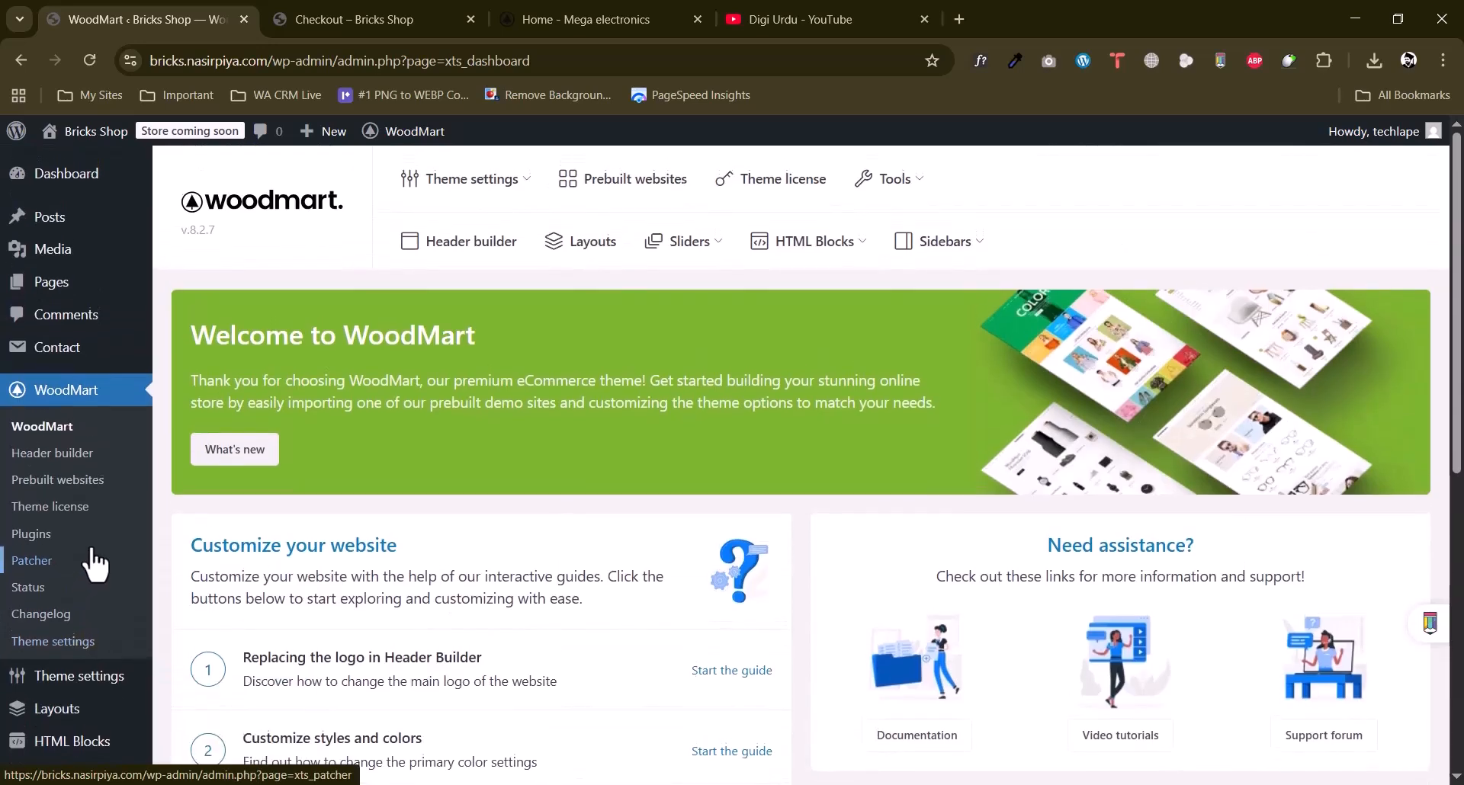
click(443, 180)
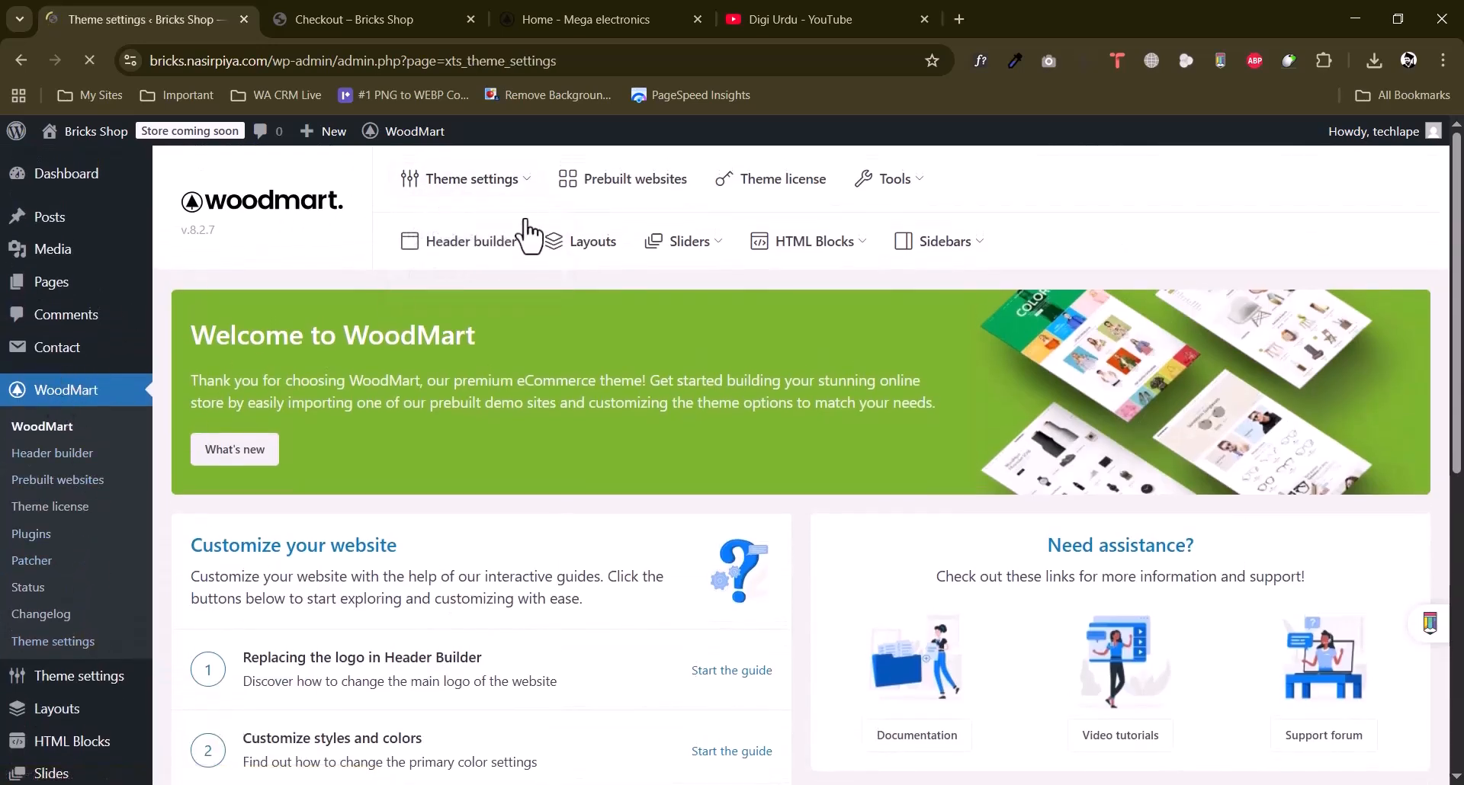
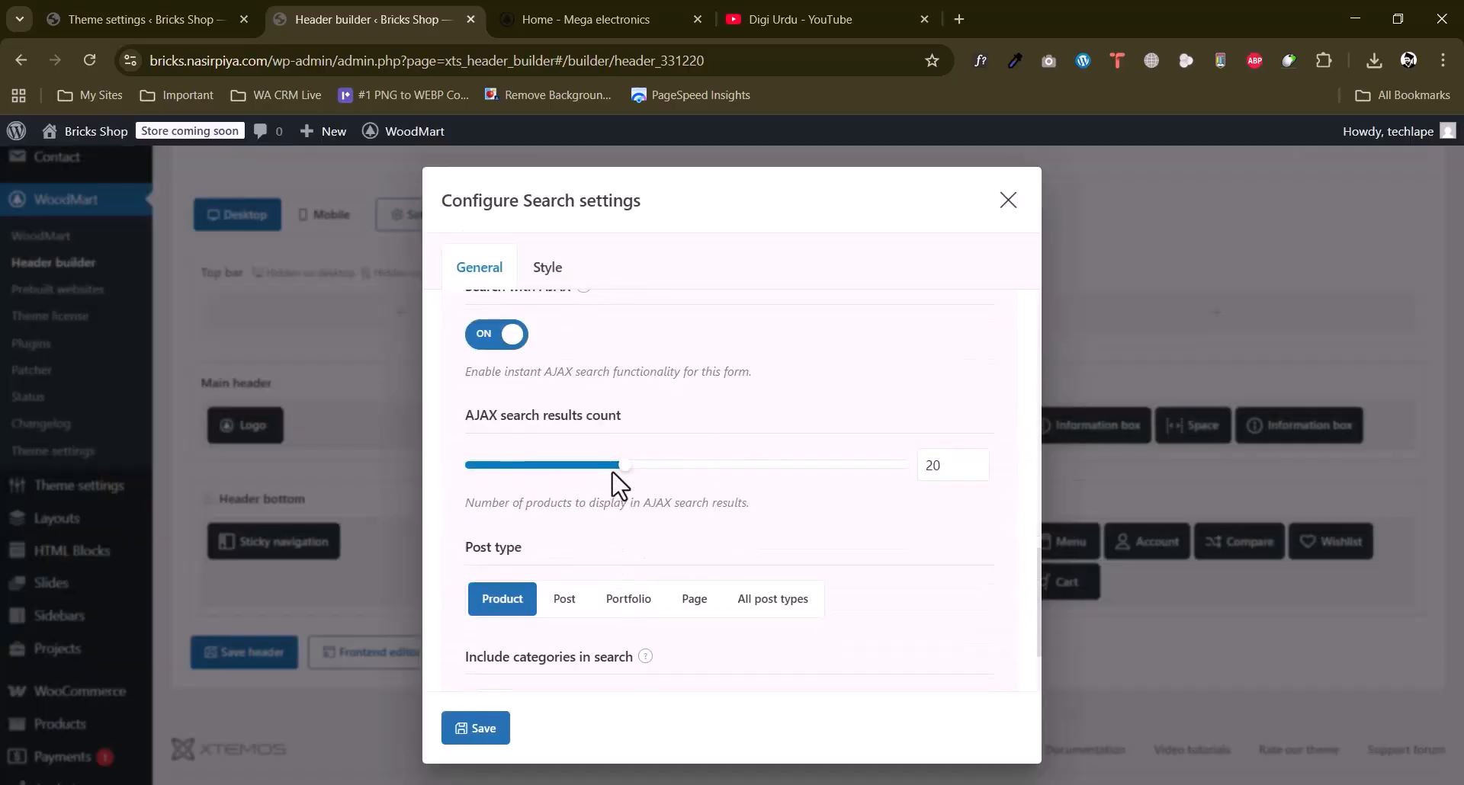
Review the AJAX search result options of the header's Search element and close its settings.
scroll(617, 485, down, 2)
scroll(614, 483, up, 4)
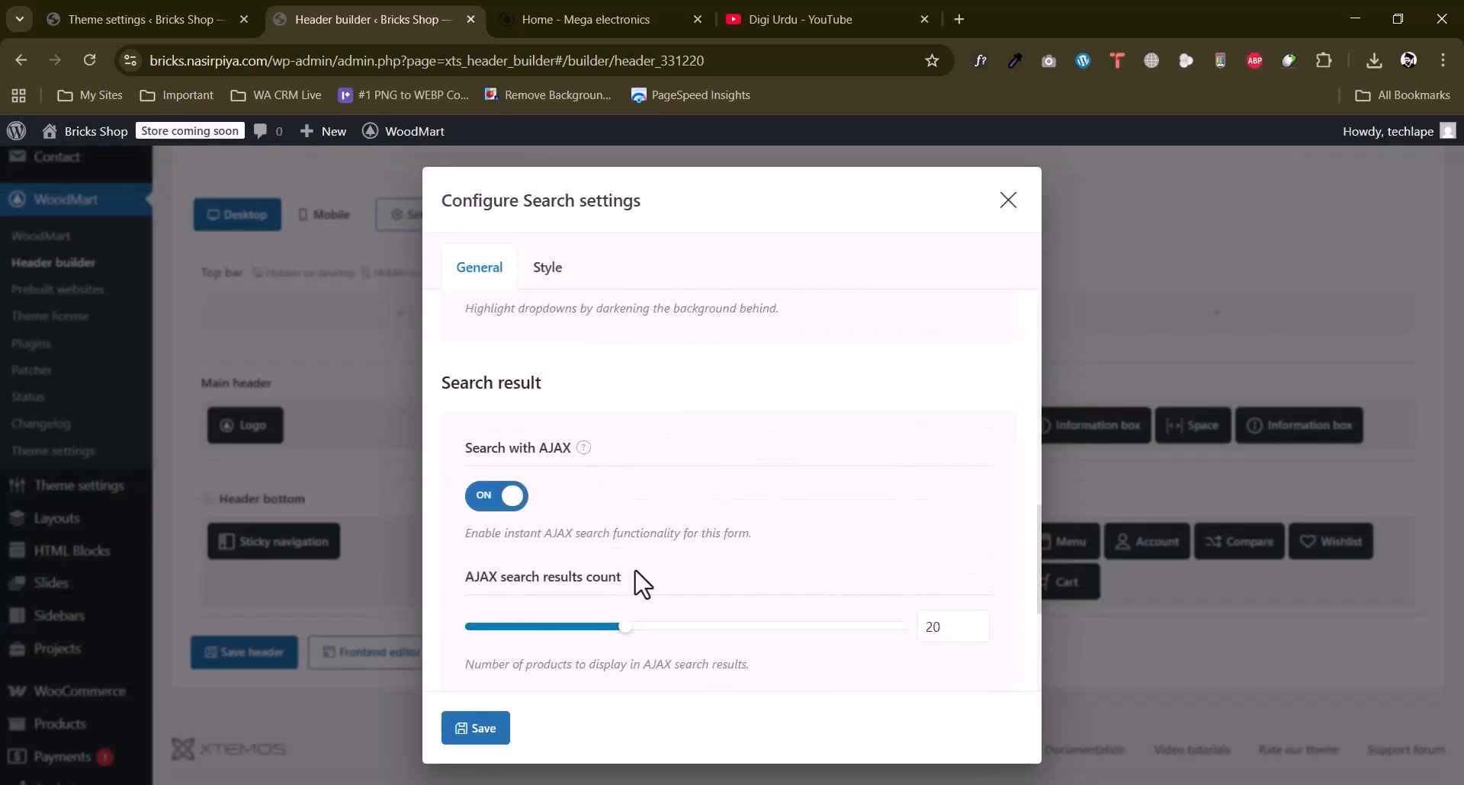
click(1003, 213)
Switch to the Mega electronics demo store and search its products for "kids".
click(601, 22)
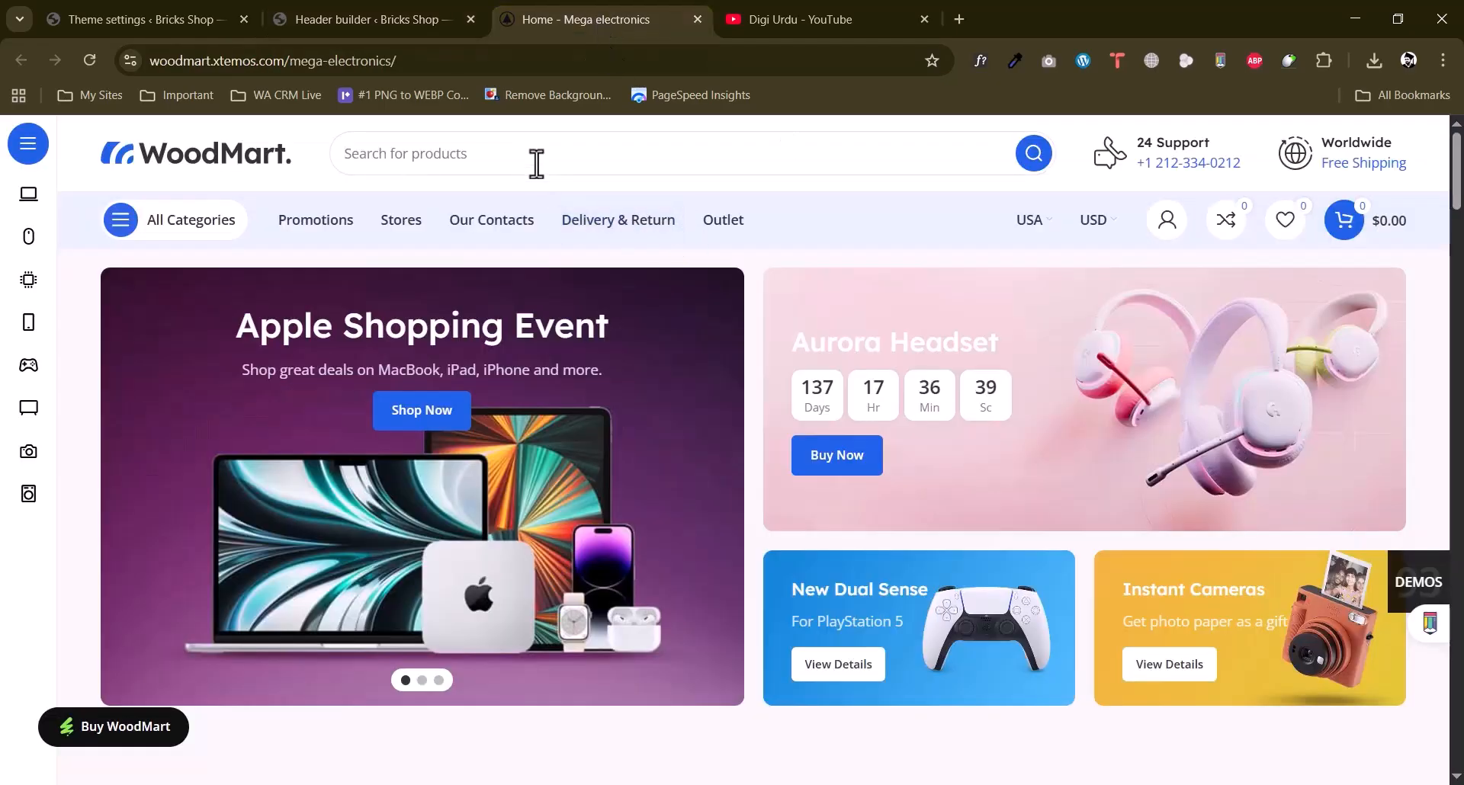
text(kids)
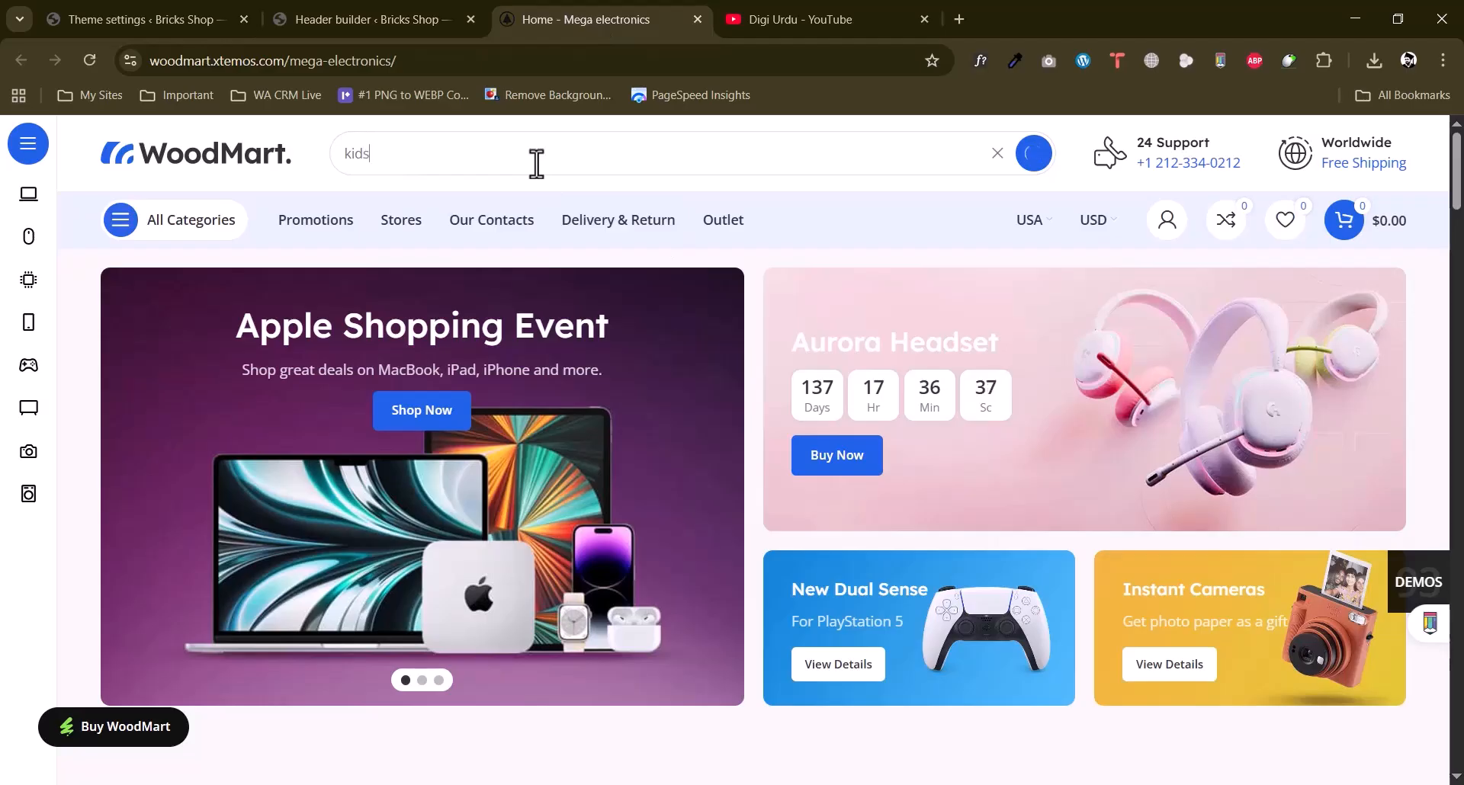
scroll(719, 323, down, 6)
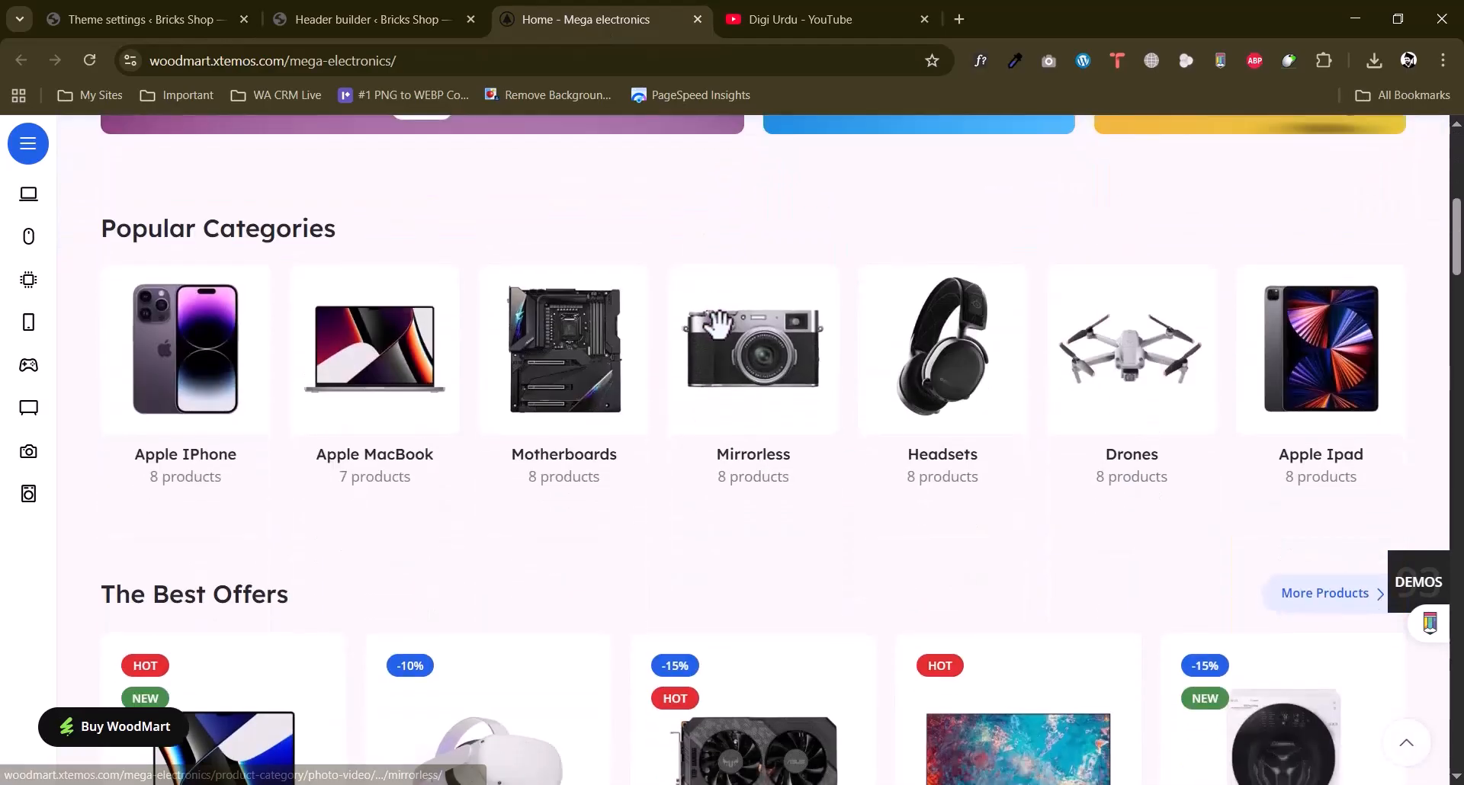
scroll(719, 323, up, 8)
Replace the product search term with "computer" to try the demo store's live search.
key(ctrl+a)
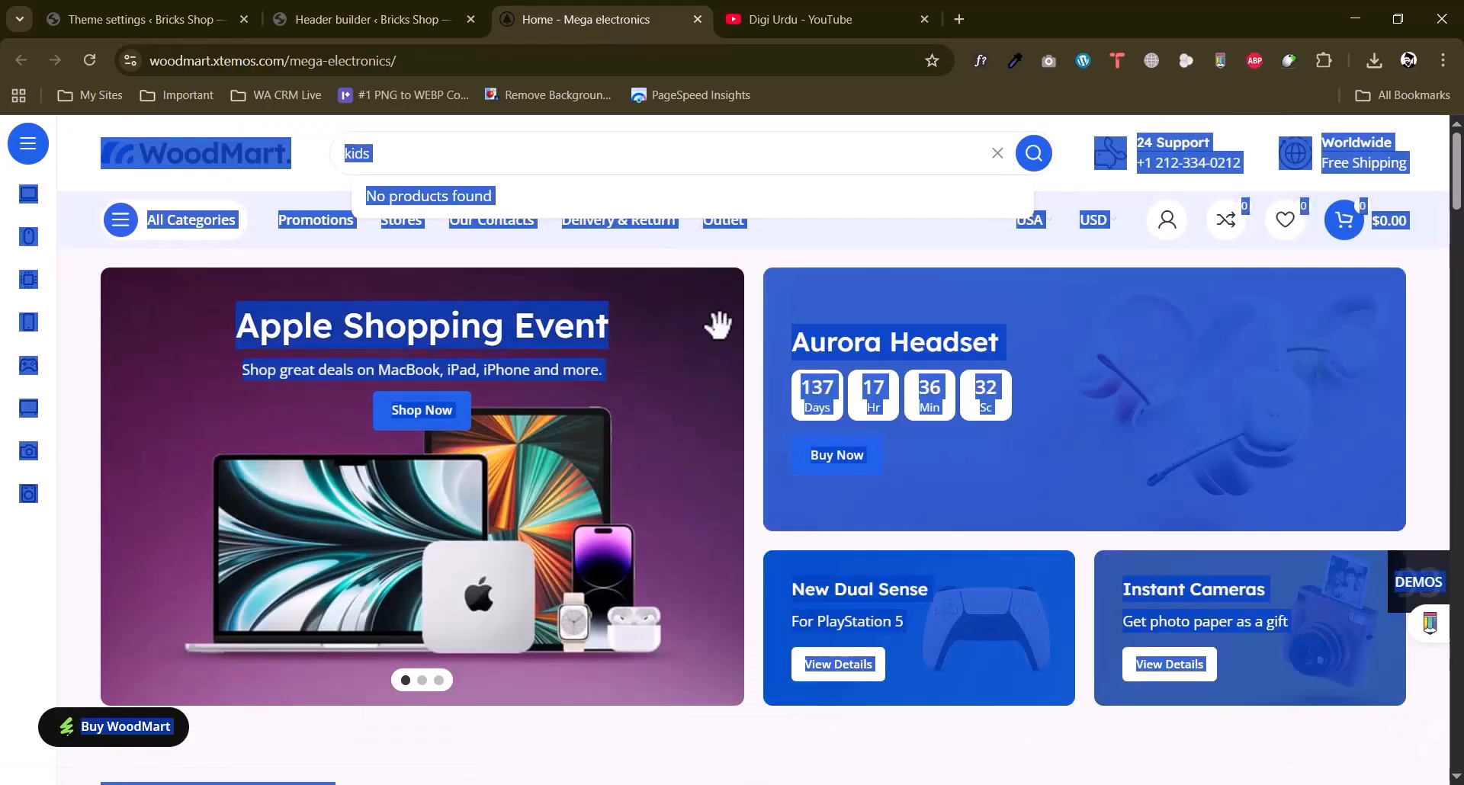
click(402, 144)
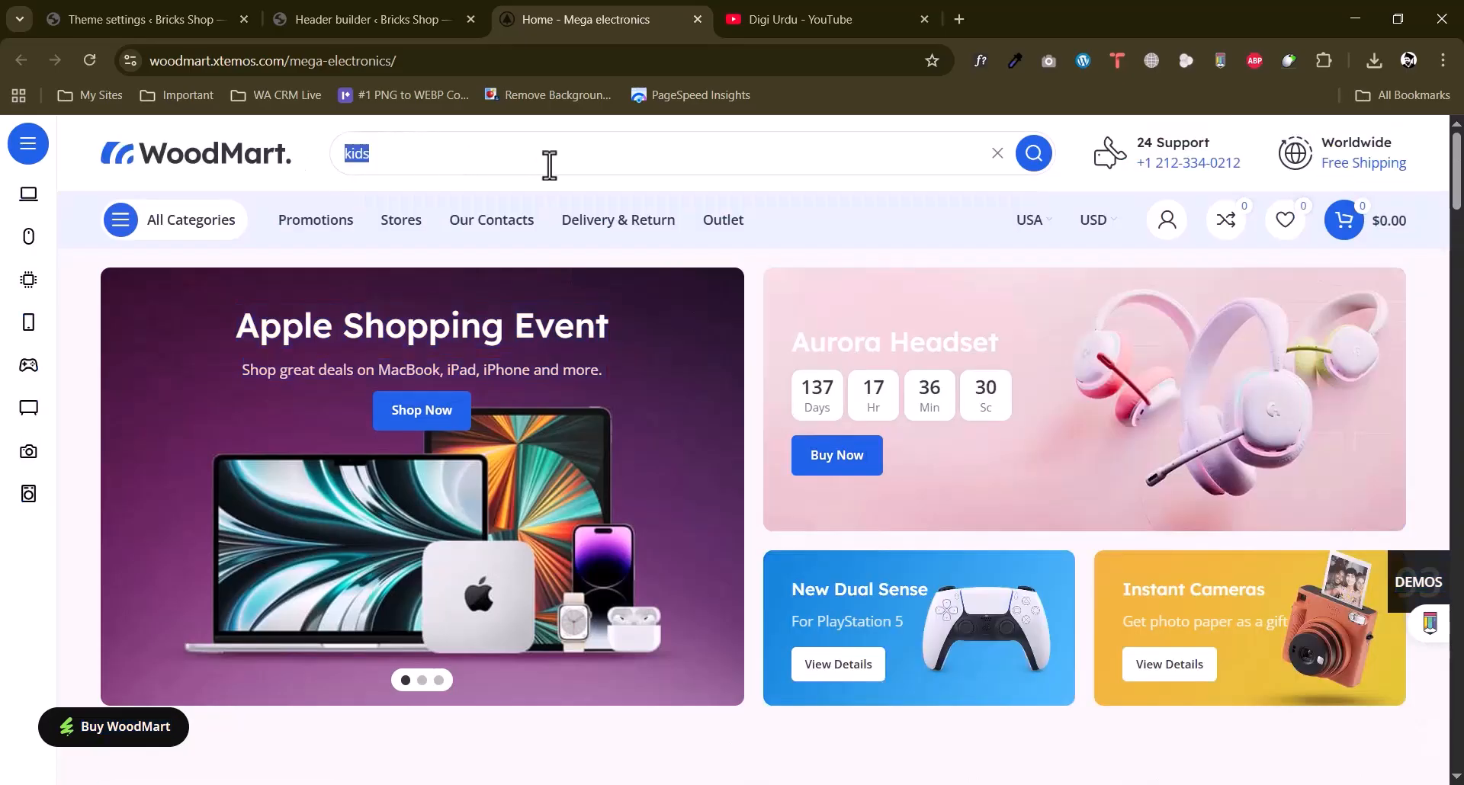
text(computer)
key(BackSpace)
Look over the demo store's product names for a brand to try and search for "asus".
scroll(637, 277, down, 6)
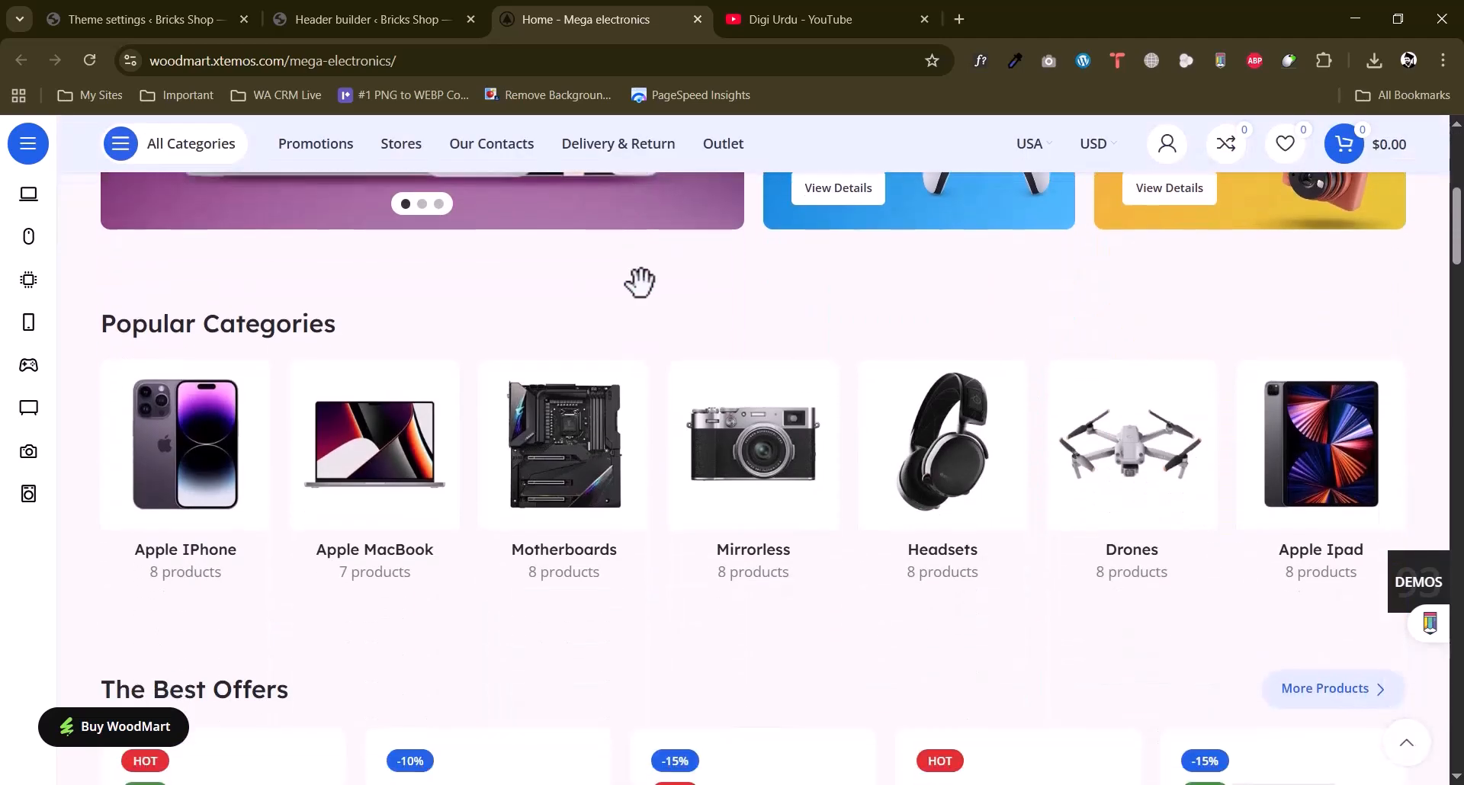
scroll(639, 282, down, 5)
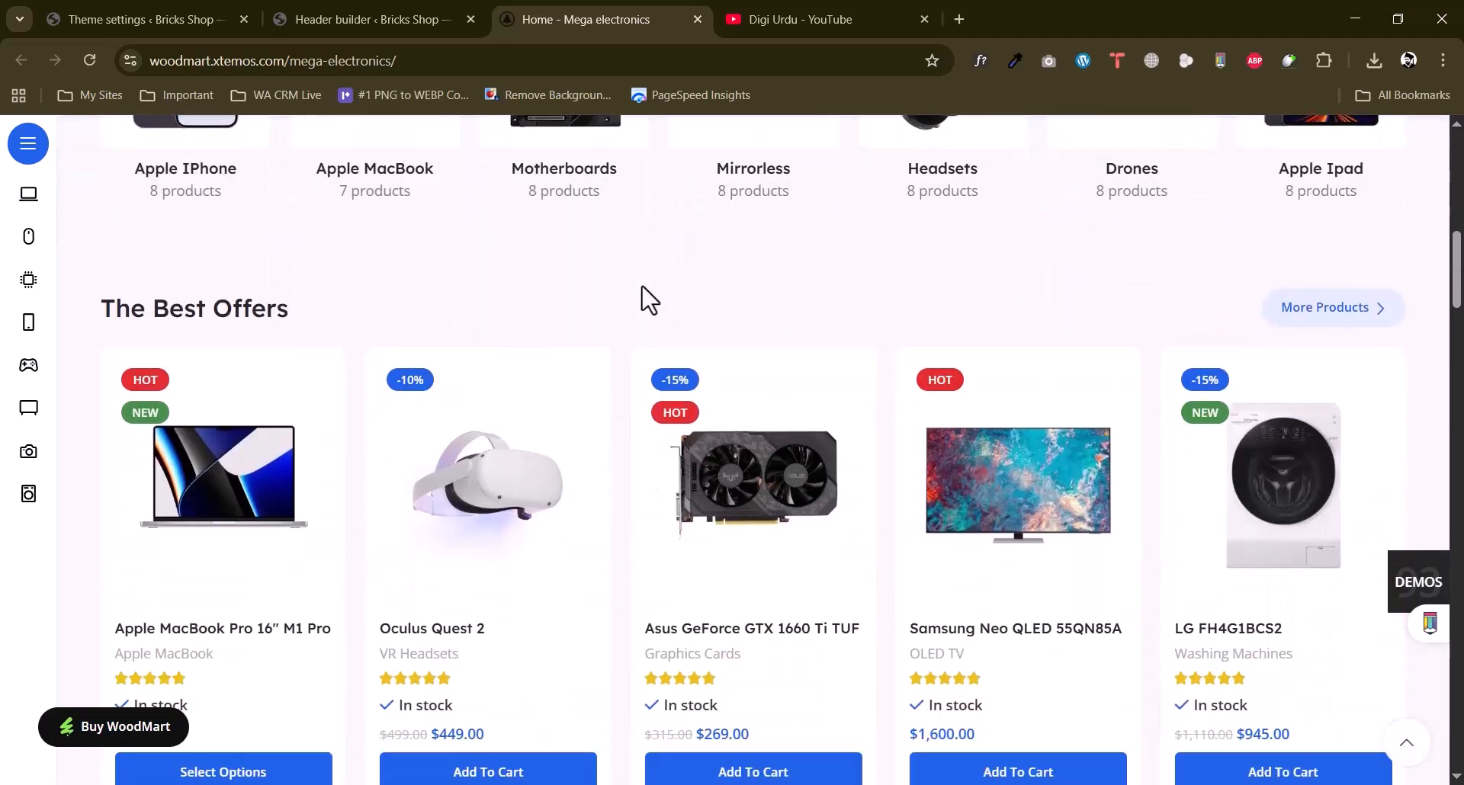
scroll(643, 296, up, 10)
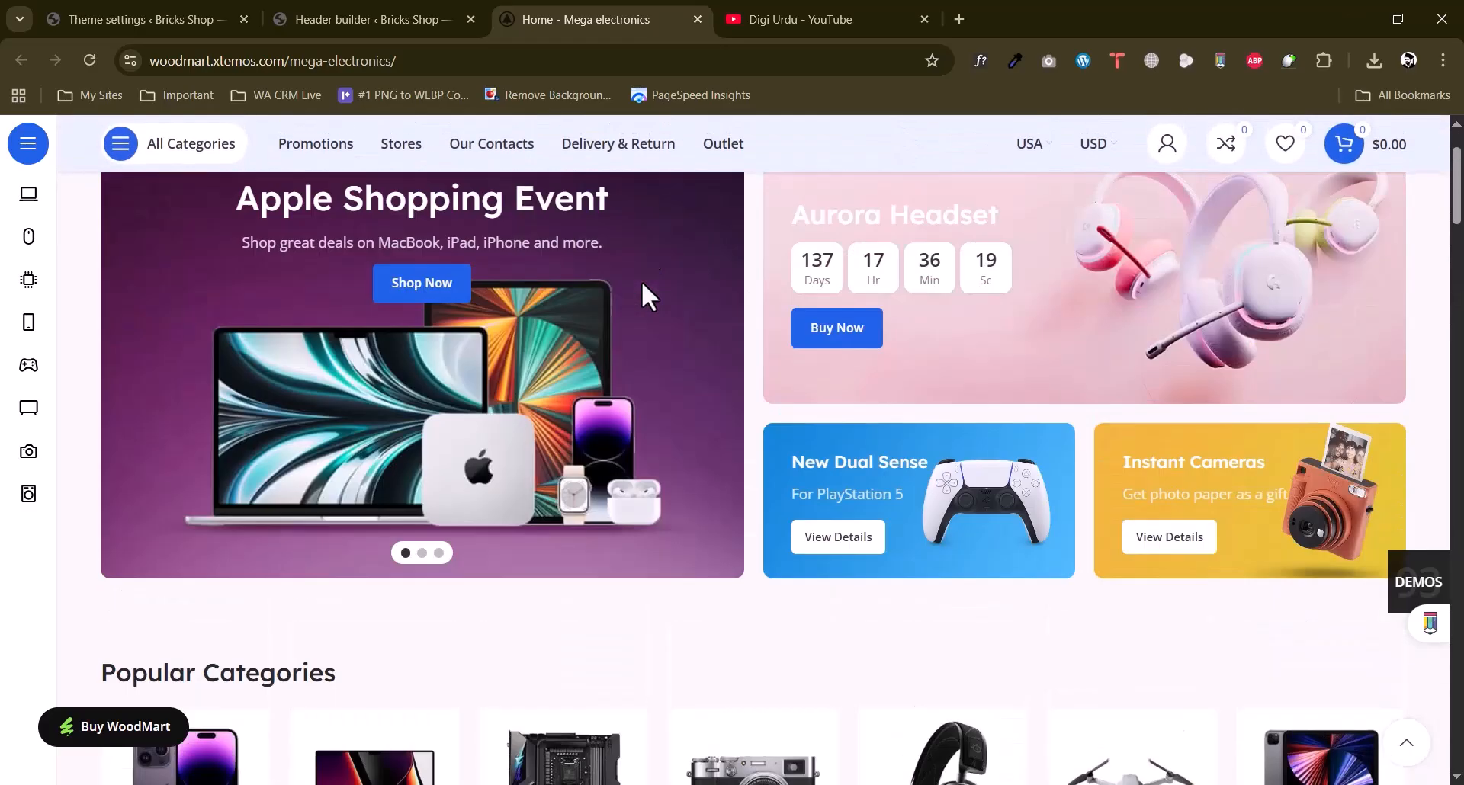
text(asus)
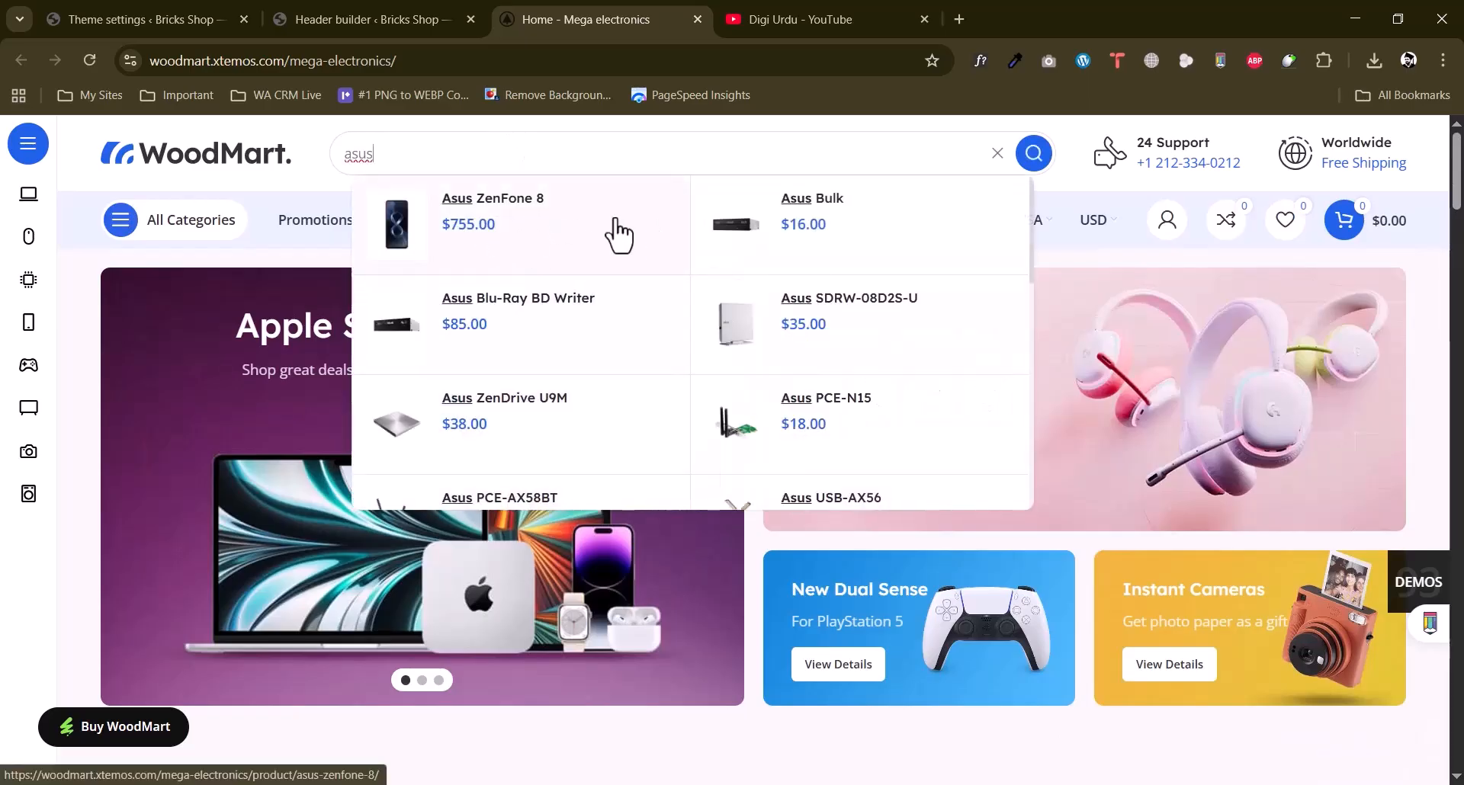
Look through the suggested Asus products and open the Asus ZenFone 8.
scroll(614, 357, down, 2)
scroll(615, 357, down, 2)
scroll(620, 360, up, 3)
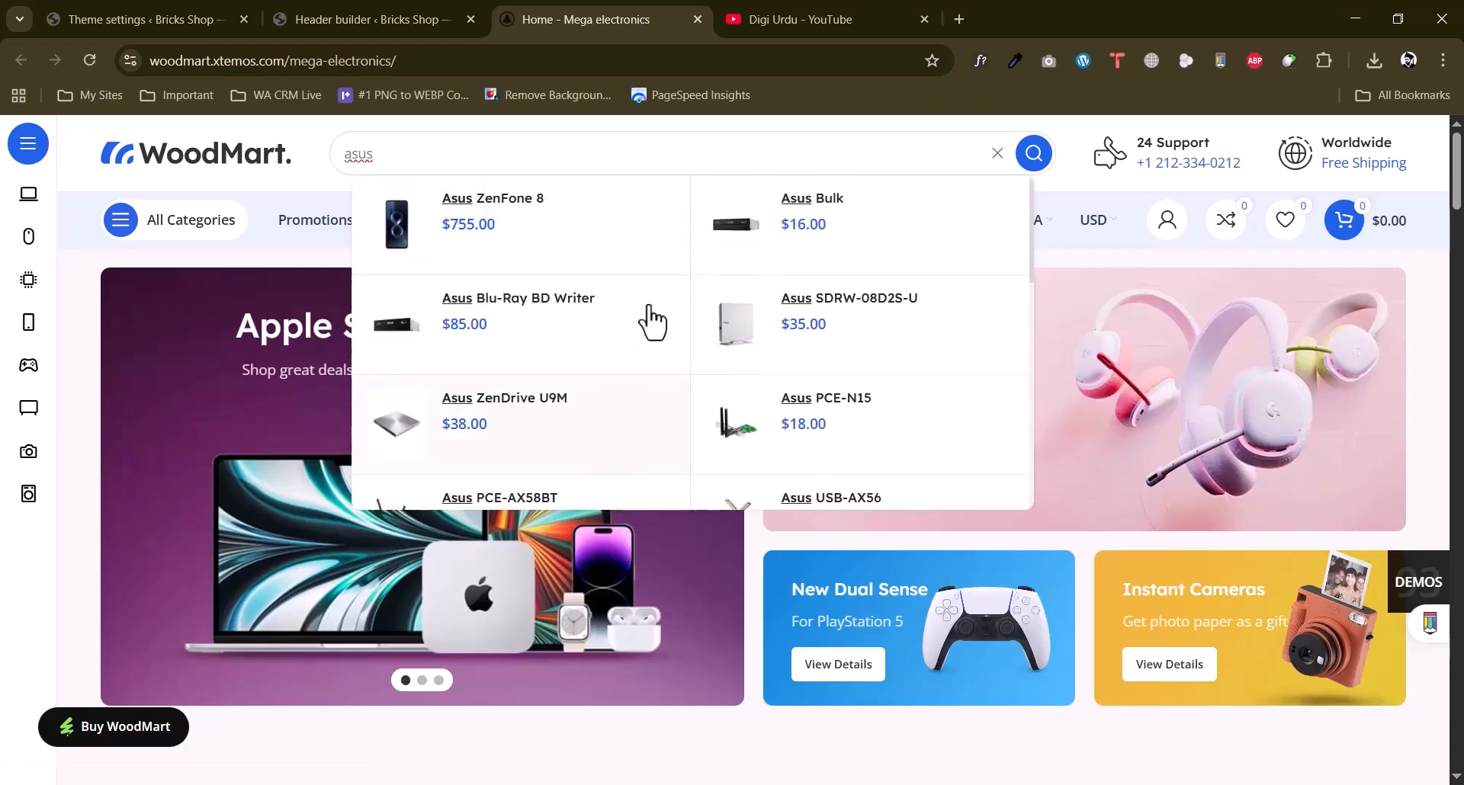
click(596, 251)
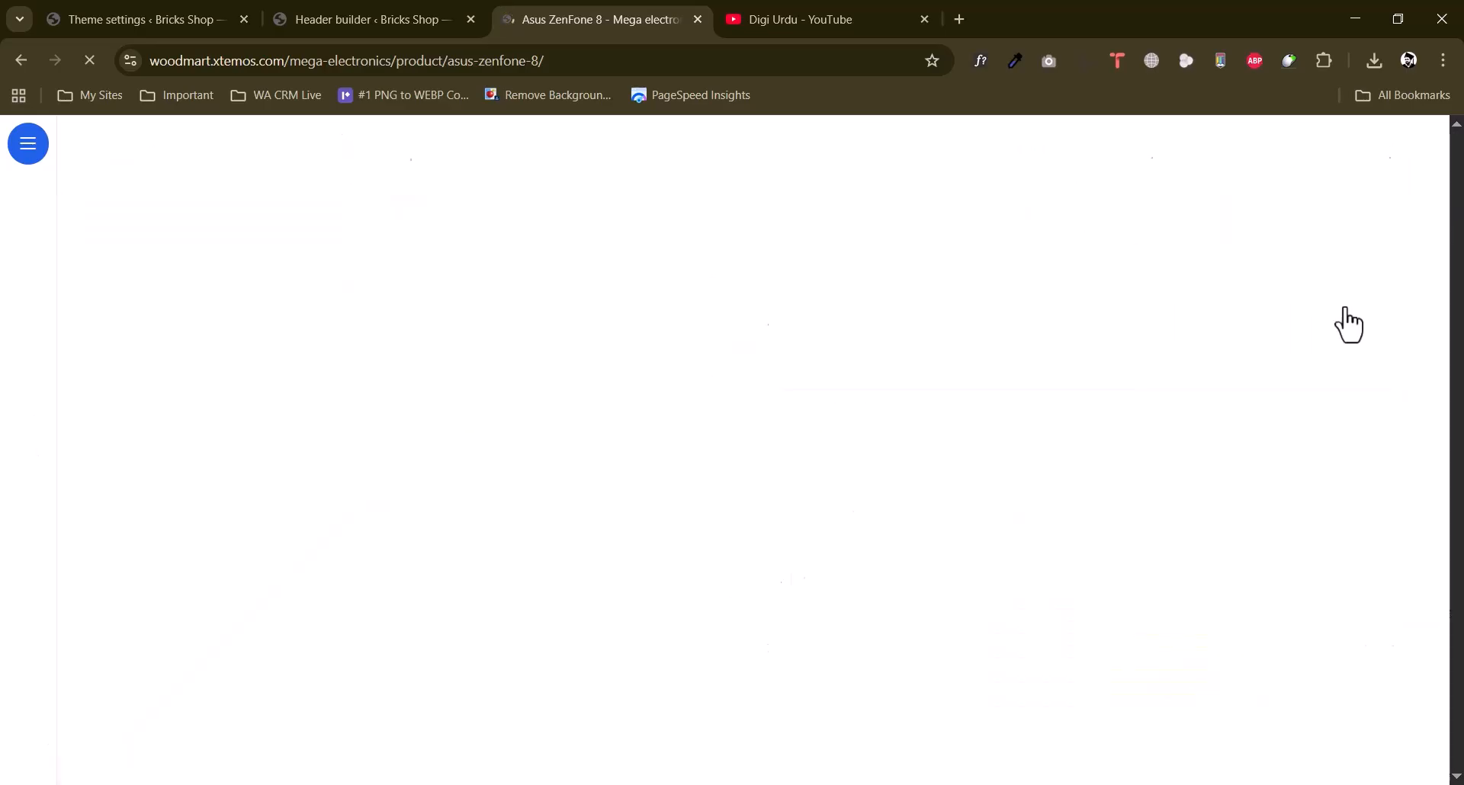
Compare the header on the demo store's Asus ZenFone 8 product page with the element layout in the header builder.
scroll(944, 386, down, 5)
scroll(947, 392, up, 5)
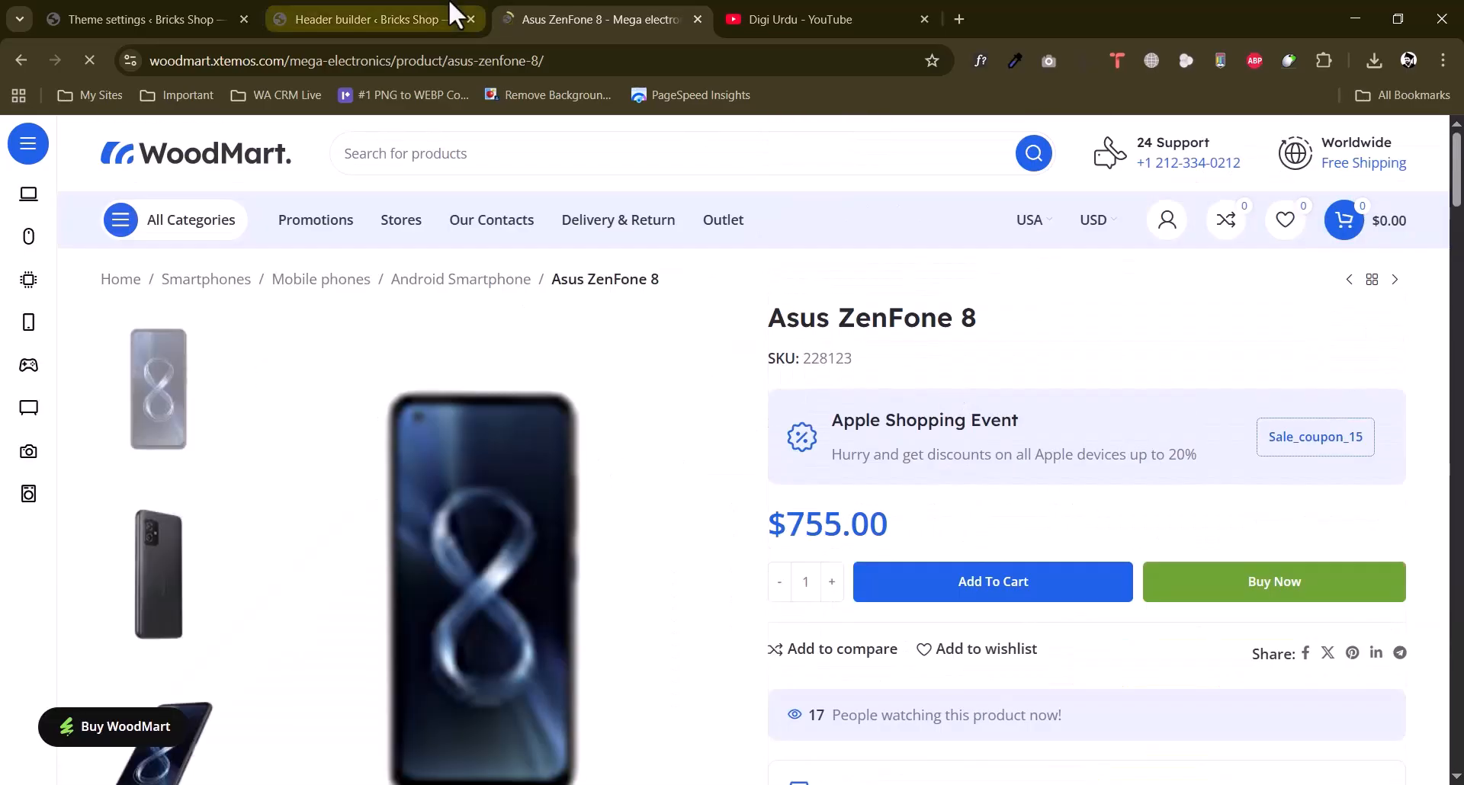
click(427, 19)
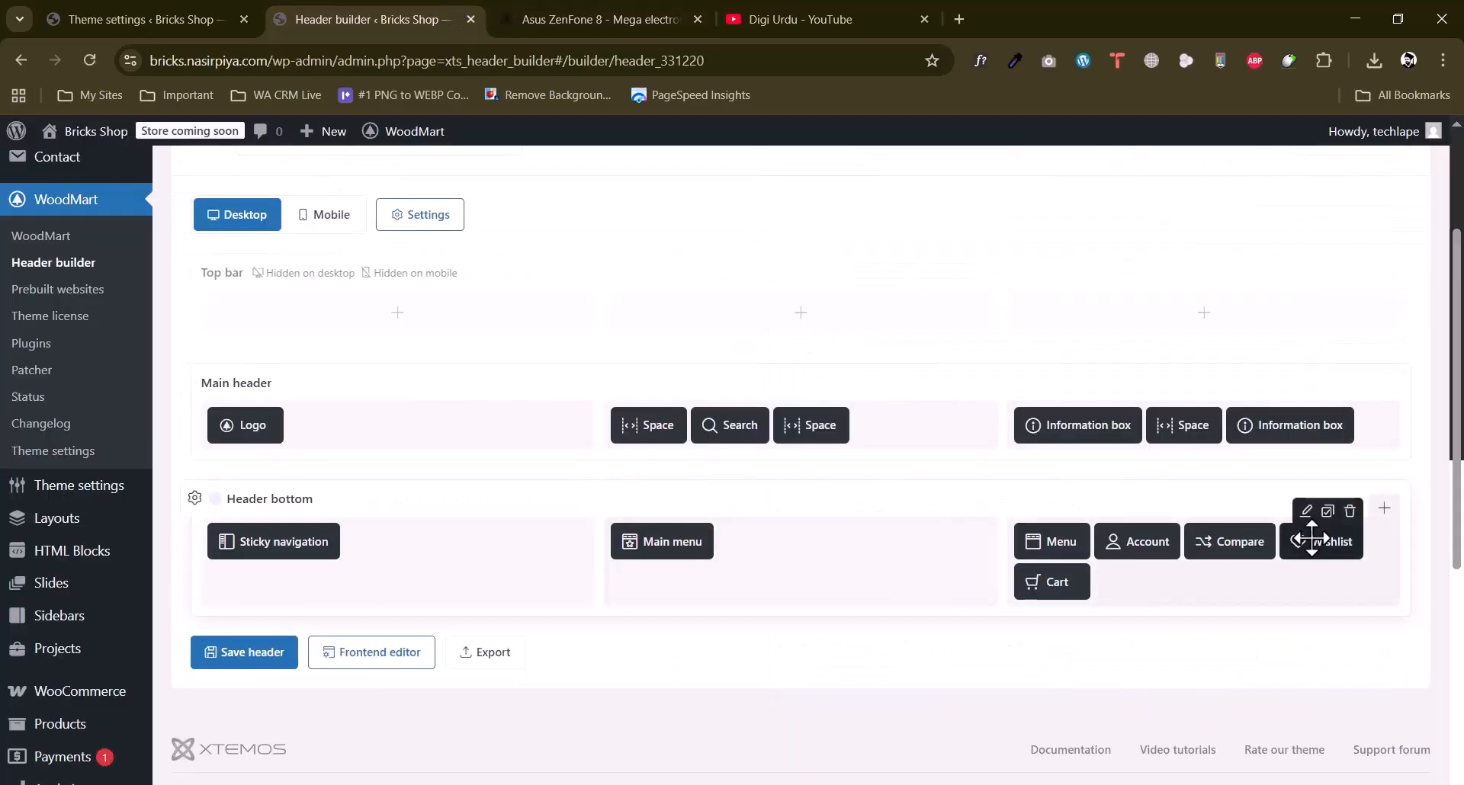
click(591, 19)
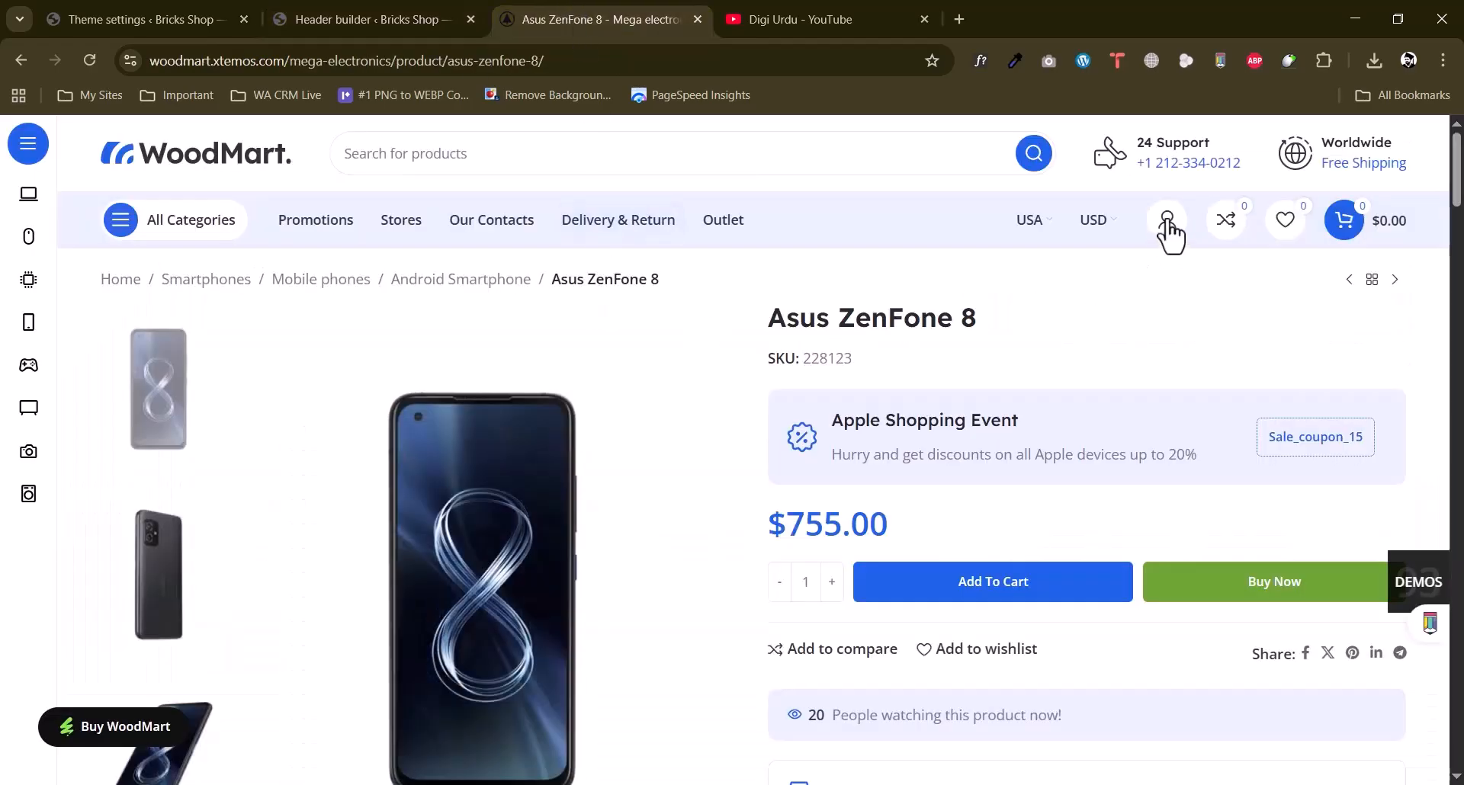
click(402, 16)
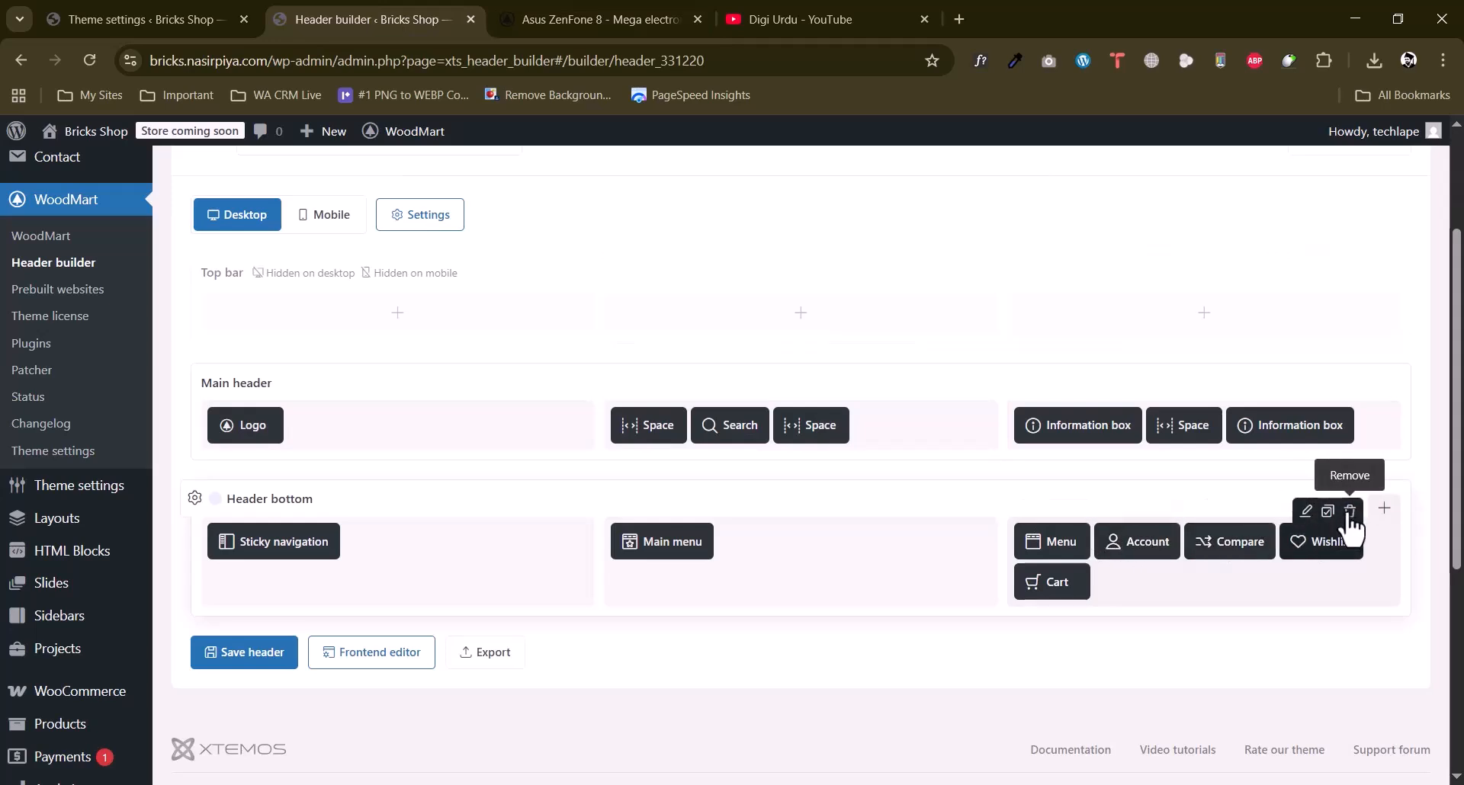
Review the style and extra settings of the Wishlist element in the Header bottom row, leaving them unchanged.
click(1306, 512)
scroll(648, 581, down, 5)
scroll(653, 458, up, 5)
scroll(687, 534, down, 1)
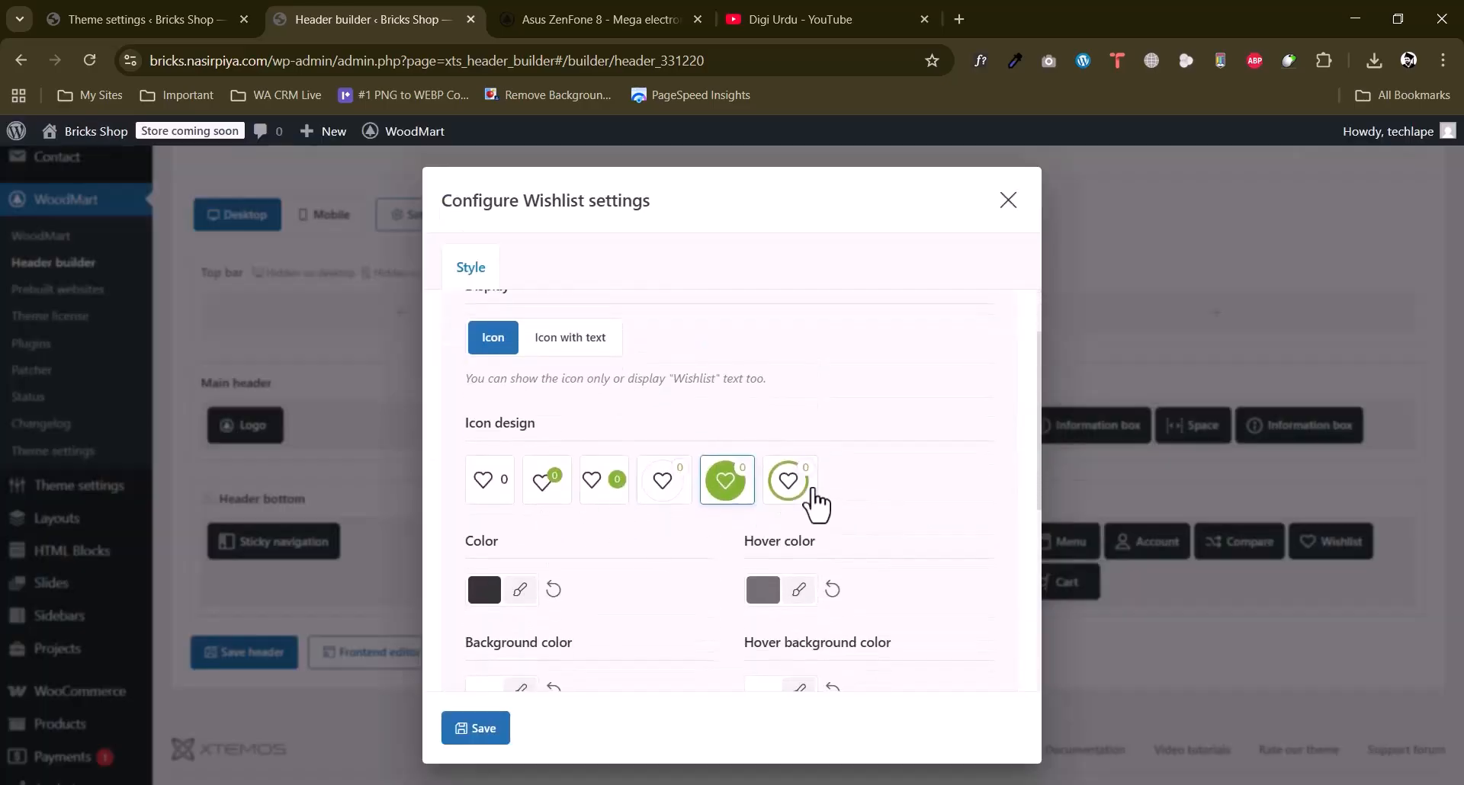
scroll(612, 551, down, 5)
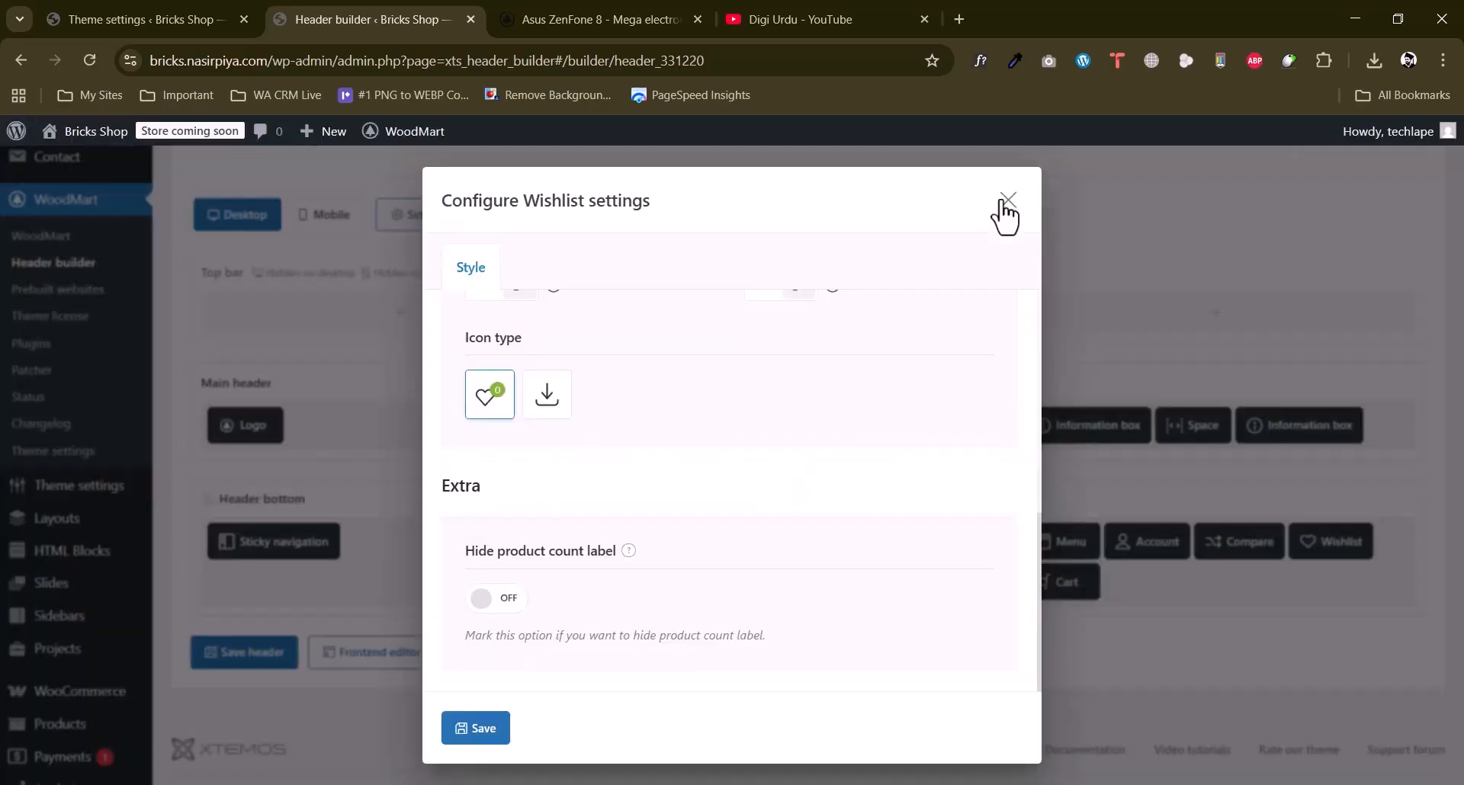
click(1008, 200)
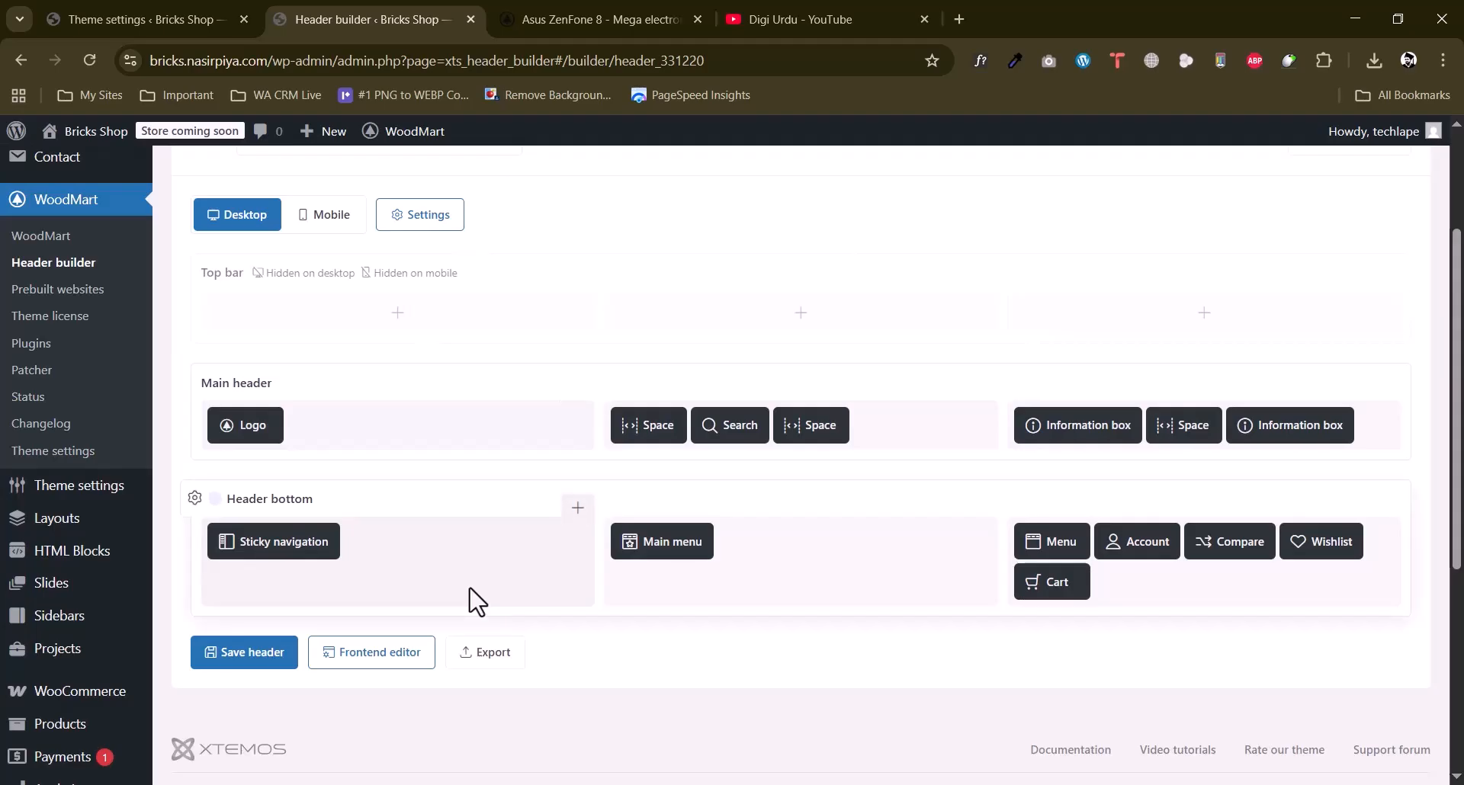
Display the export code of the Mega electronics header, select all of it and close the export window.
scroll(481, 602, down, 3)
scroll(523, 547, up, 3)
scroll(515, 568, down, 2)
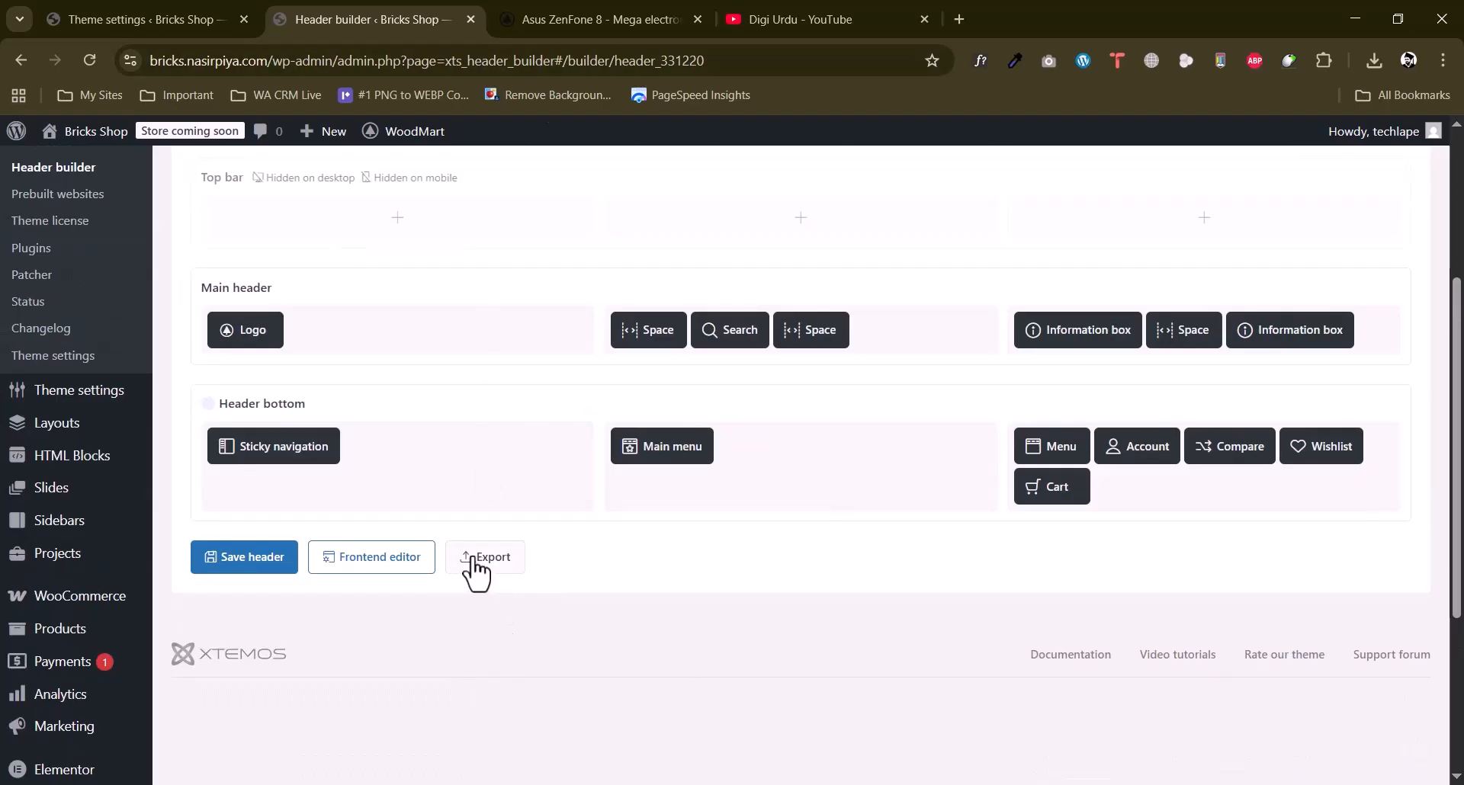
click(481, 557)
scroll(738, 510, down, 10)
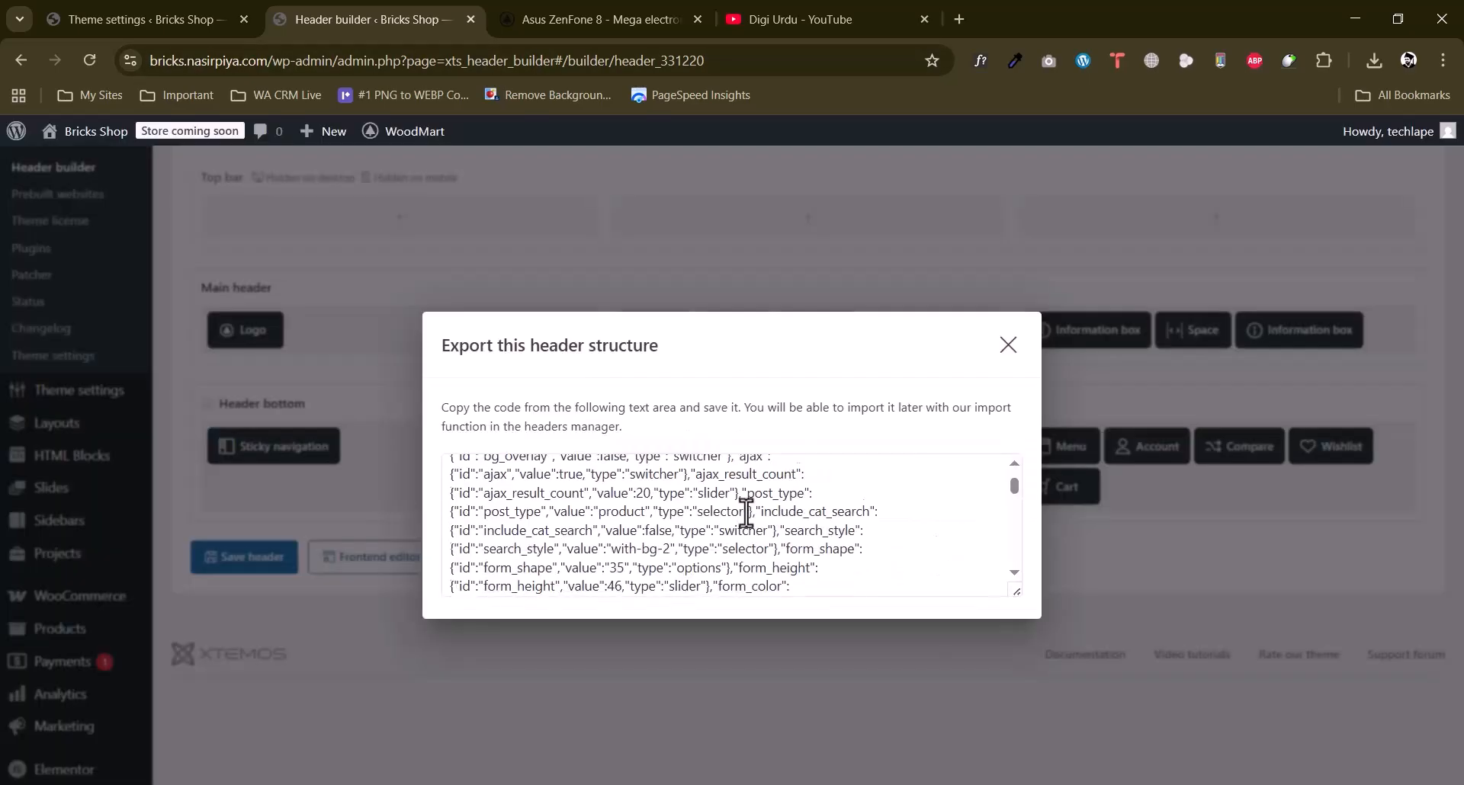
key(ctrl+a)
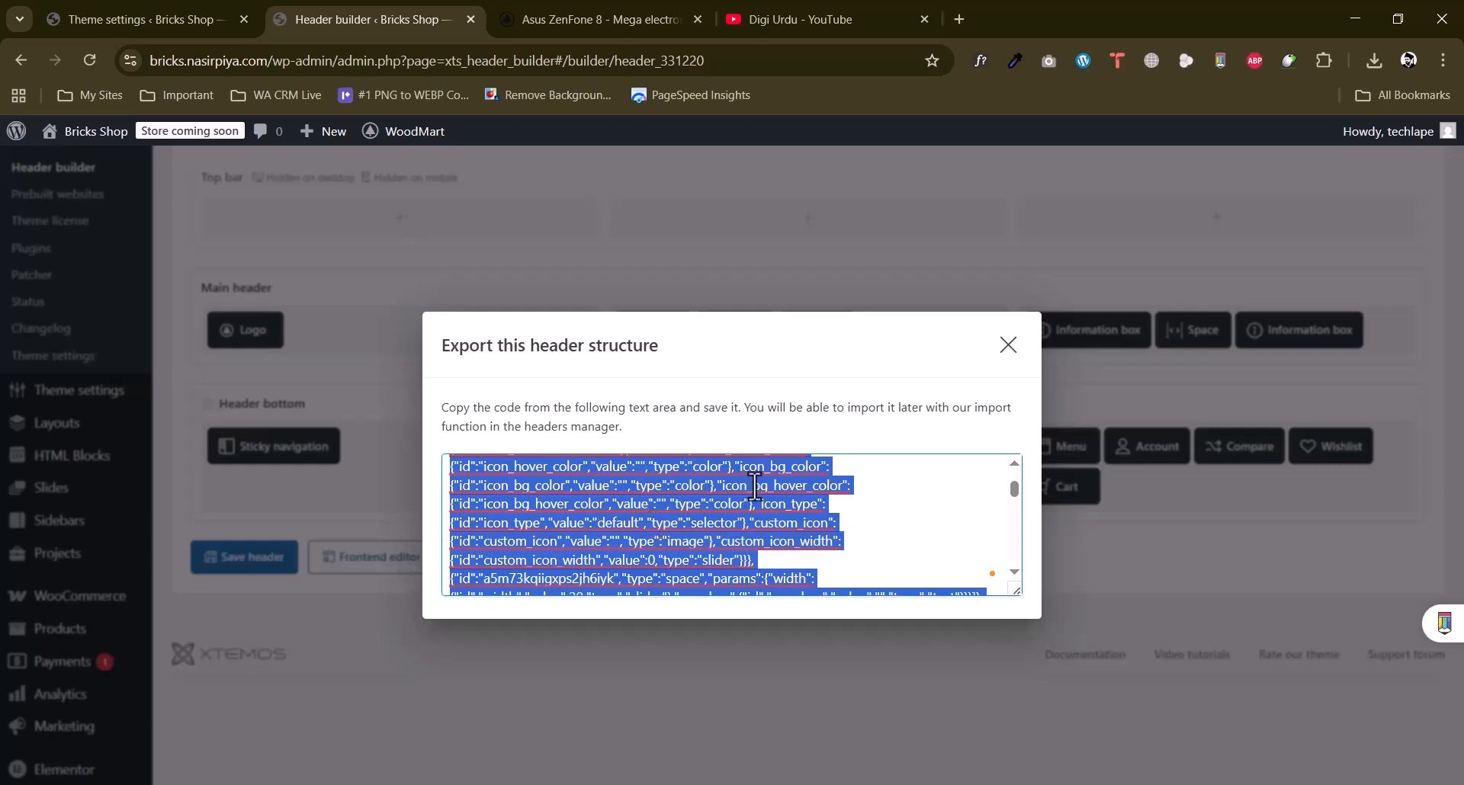
click(1006, 348)
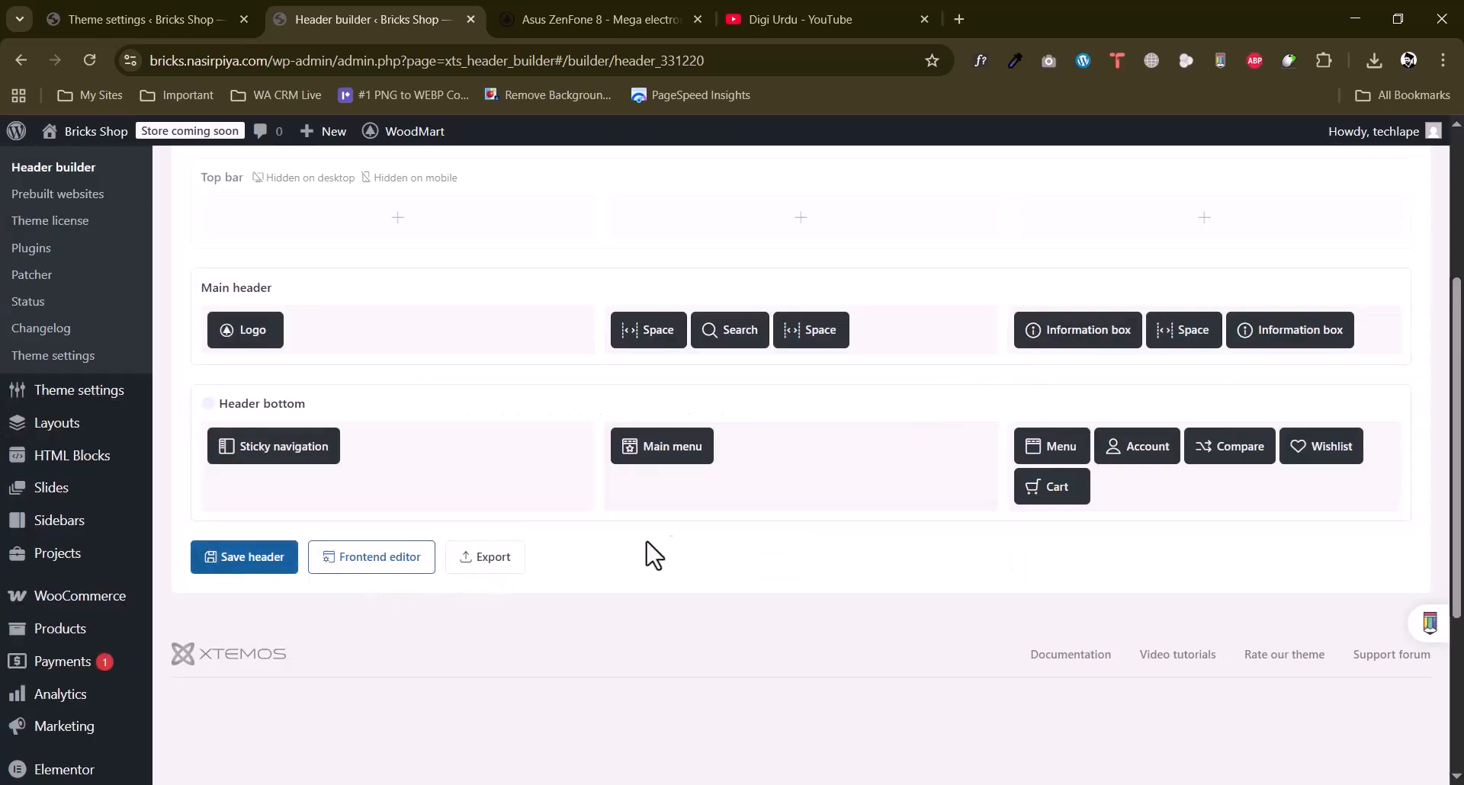
Review the Header banner options in the general theme settings and open the Promo popup options.
scroll(671, 549, up, 4)
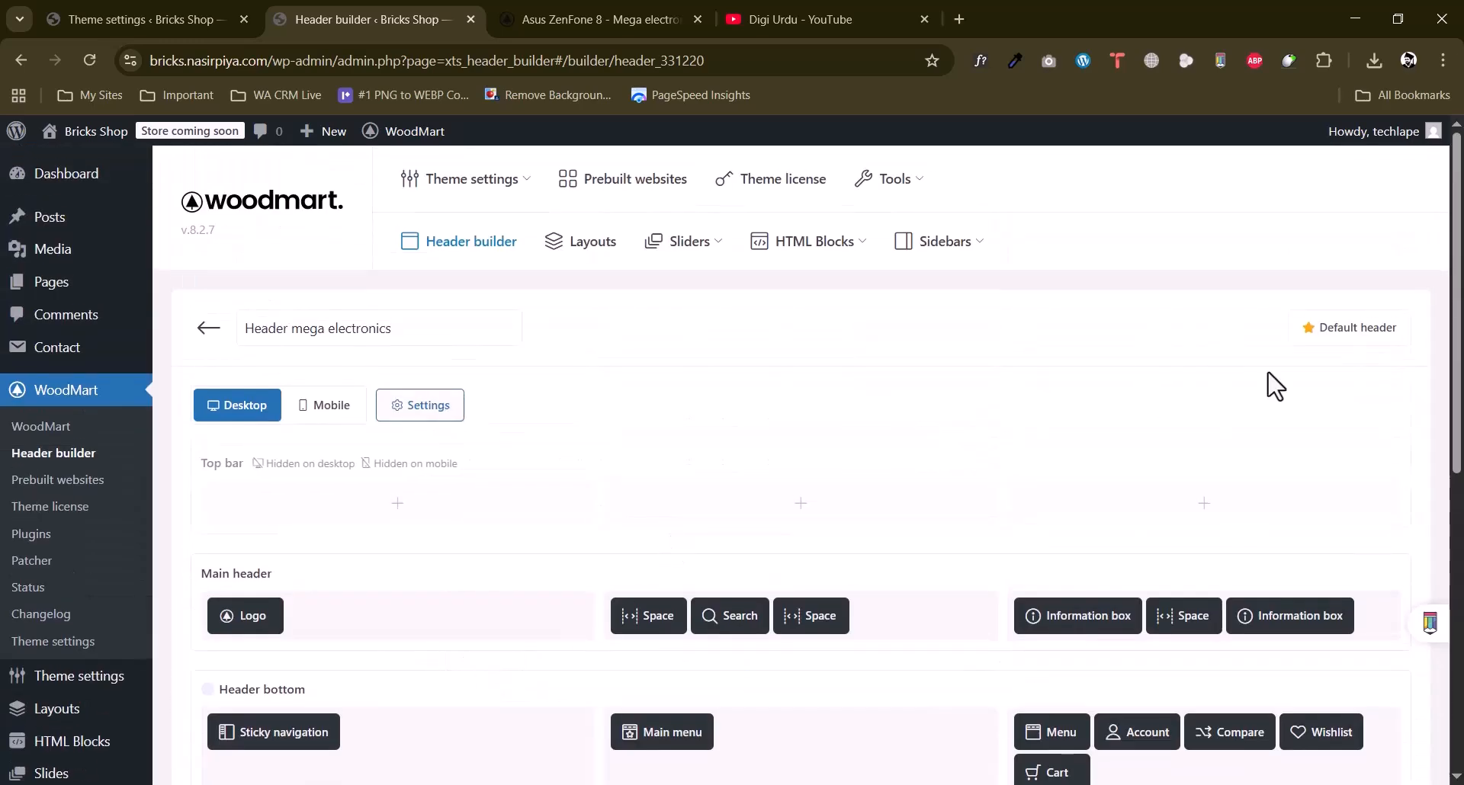
click(247, 6)
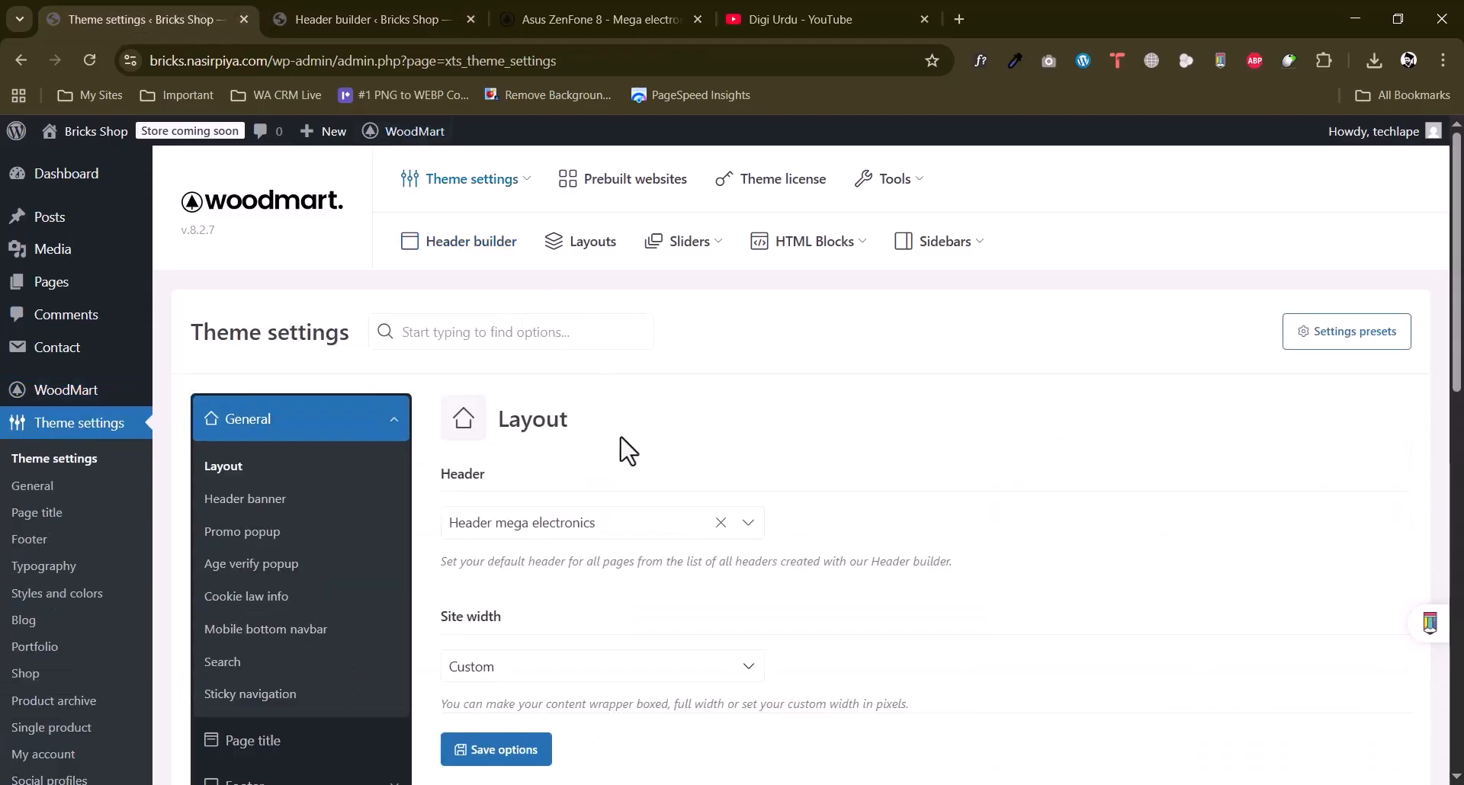
scroll(627, 450, down, 3)
click(259, 309)
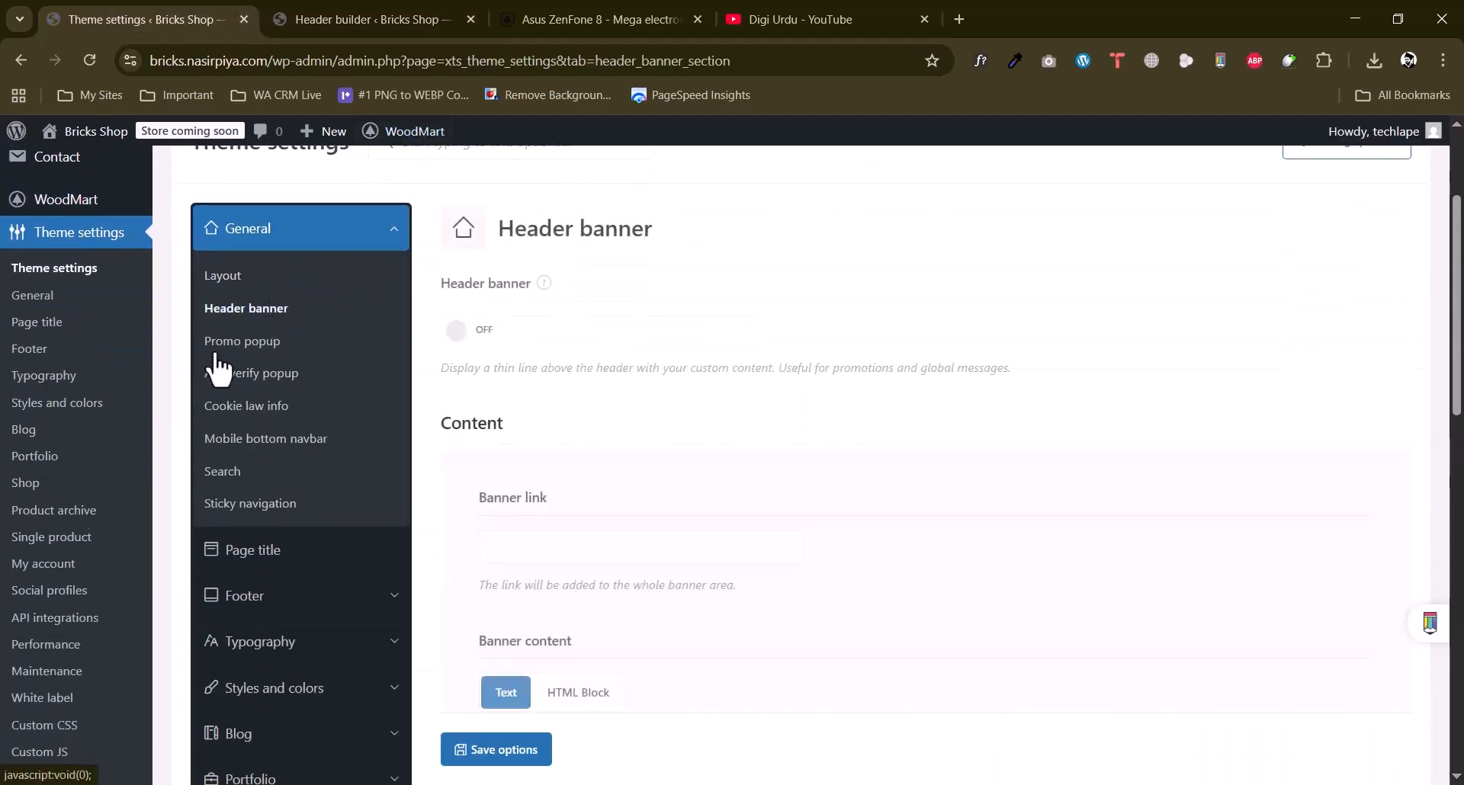
scroll(615, 376, down, 4)
scroll(614, 385, up, 5)
scroll(724, 439, down, 1)
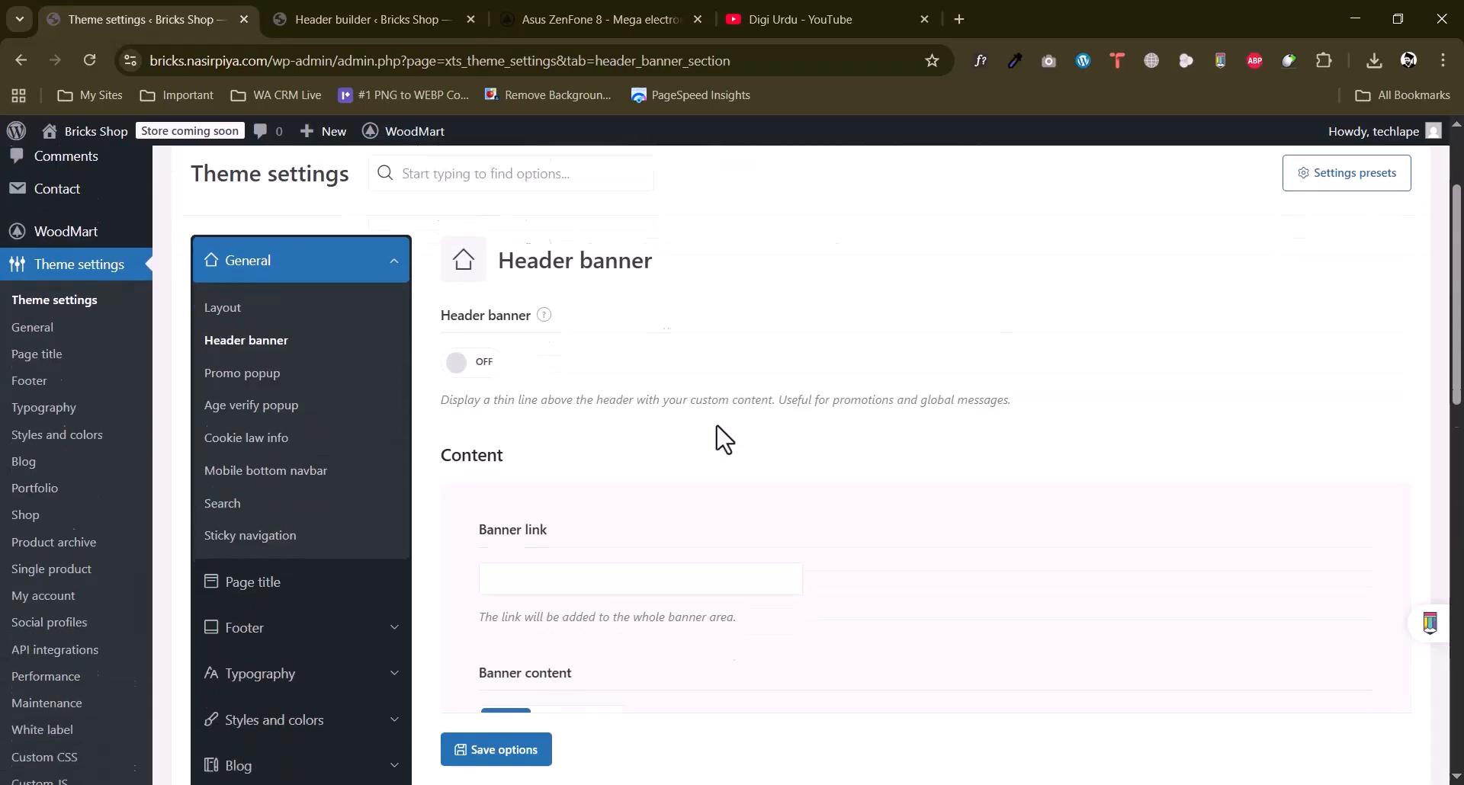
scroll(755, 419, down, 9)
scroll(755, 416, up, 6)
scroll(229, 320, up, 3)
click(269, 346)
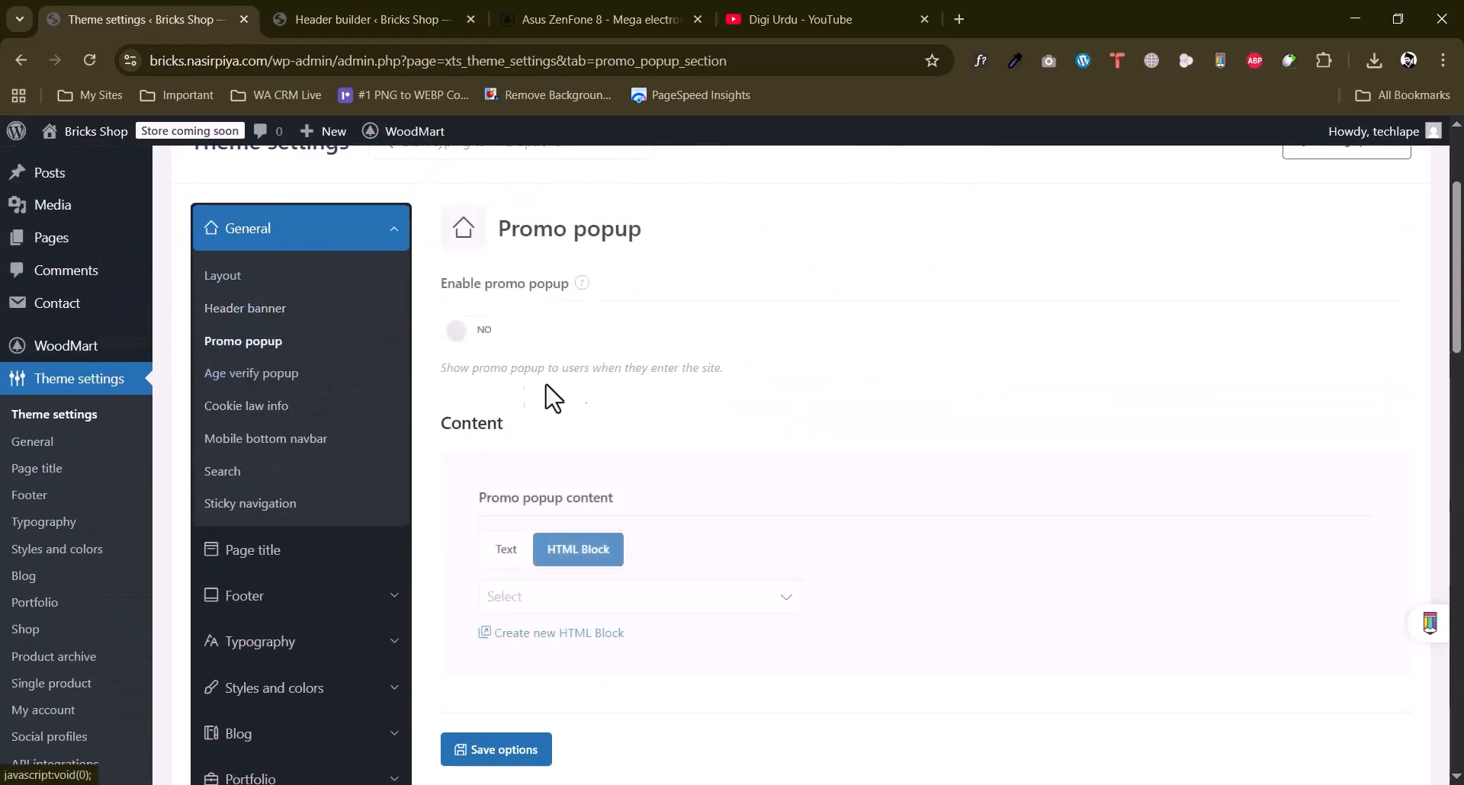
Close the header builder page, open the shop's homepage in a separate tab and look over its sections.
click(336, 18)
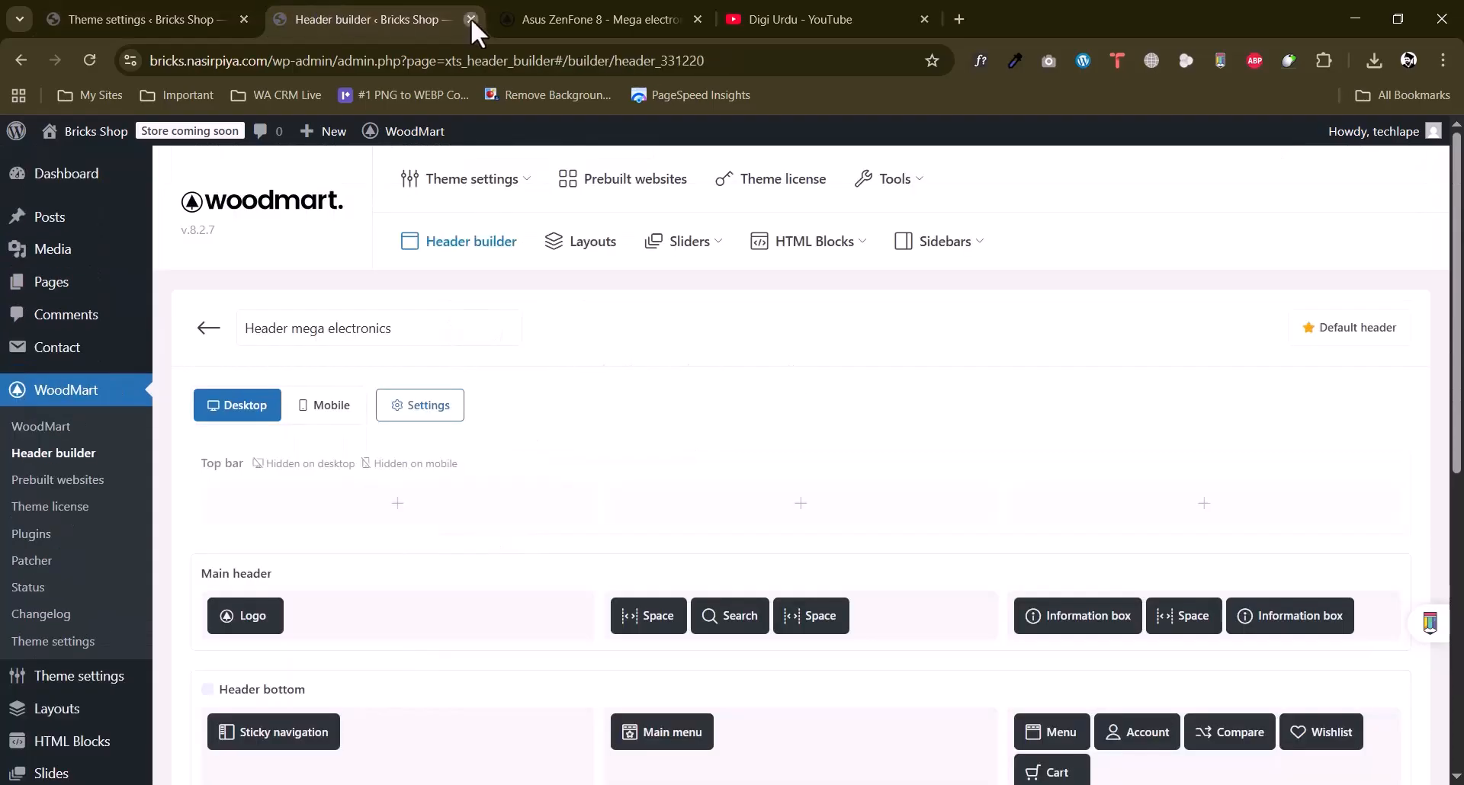
click(470, 18)
click(838, 181)
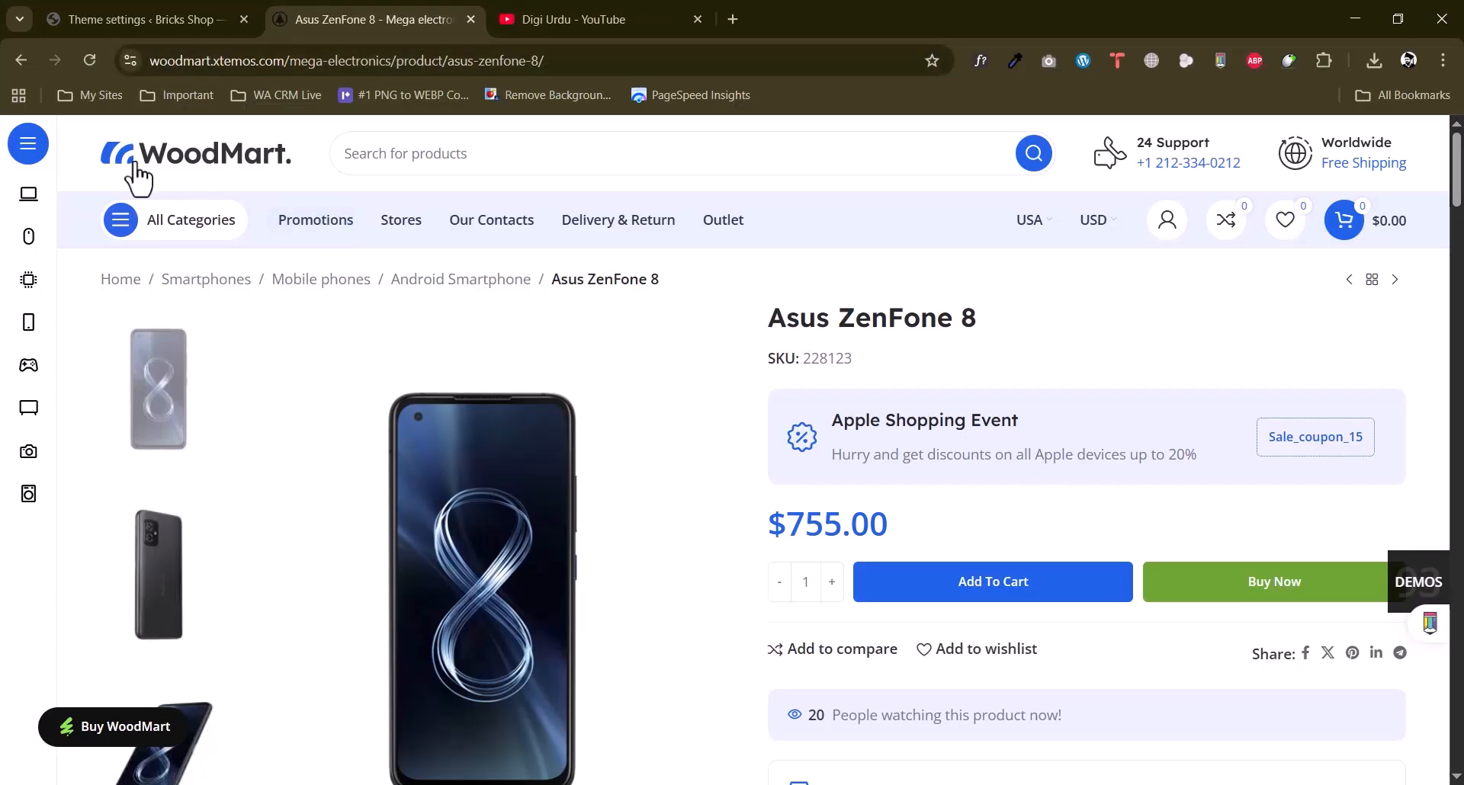
click(187, 17)
click(83, 168)
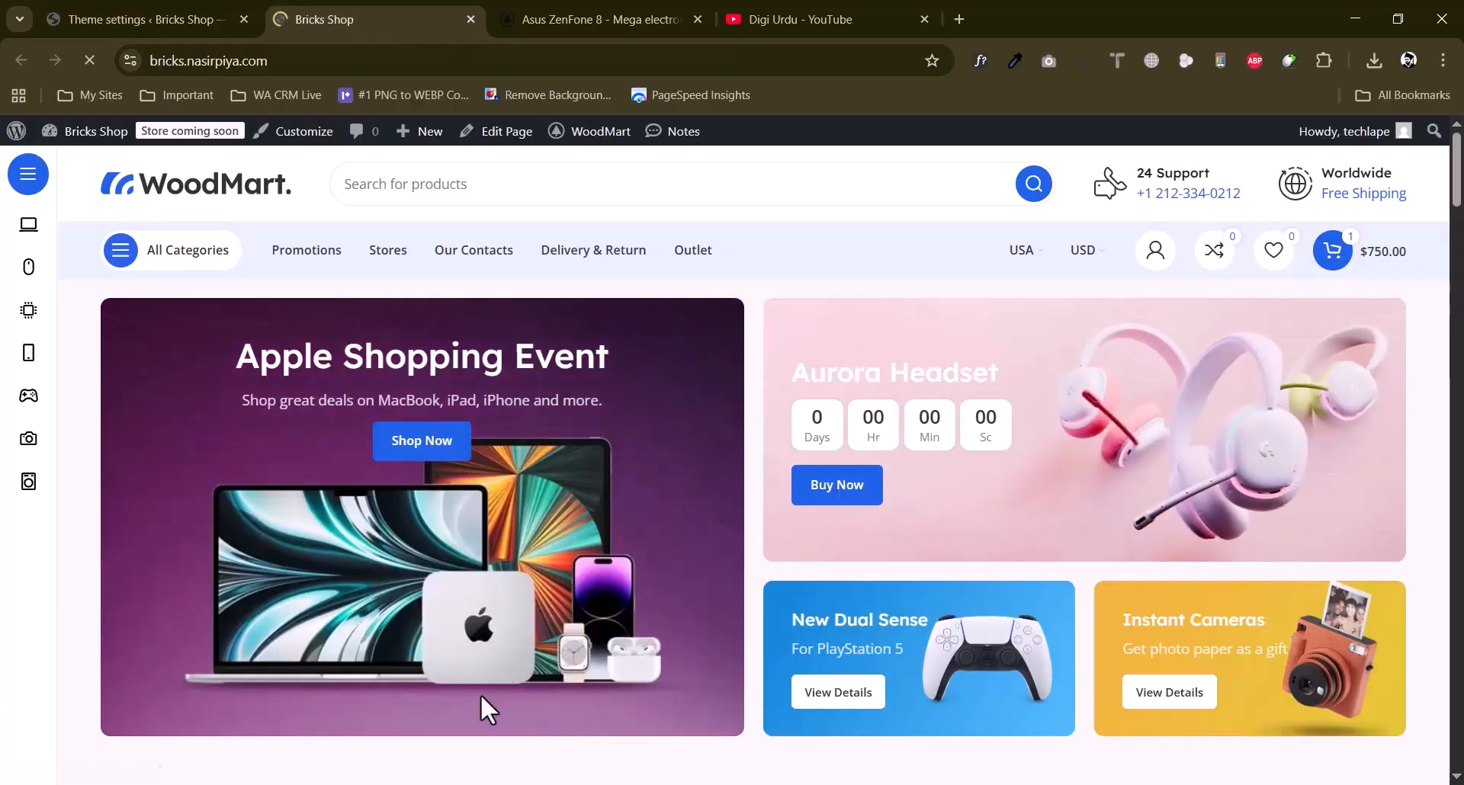
mouse_move(1458, 187)
mouse_down()
mouse_move(1458, 657)
mouse_move(1458, 170)
mouse_up()
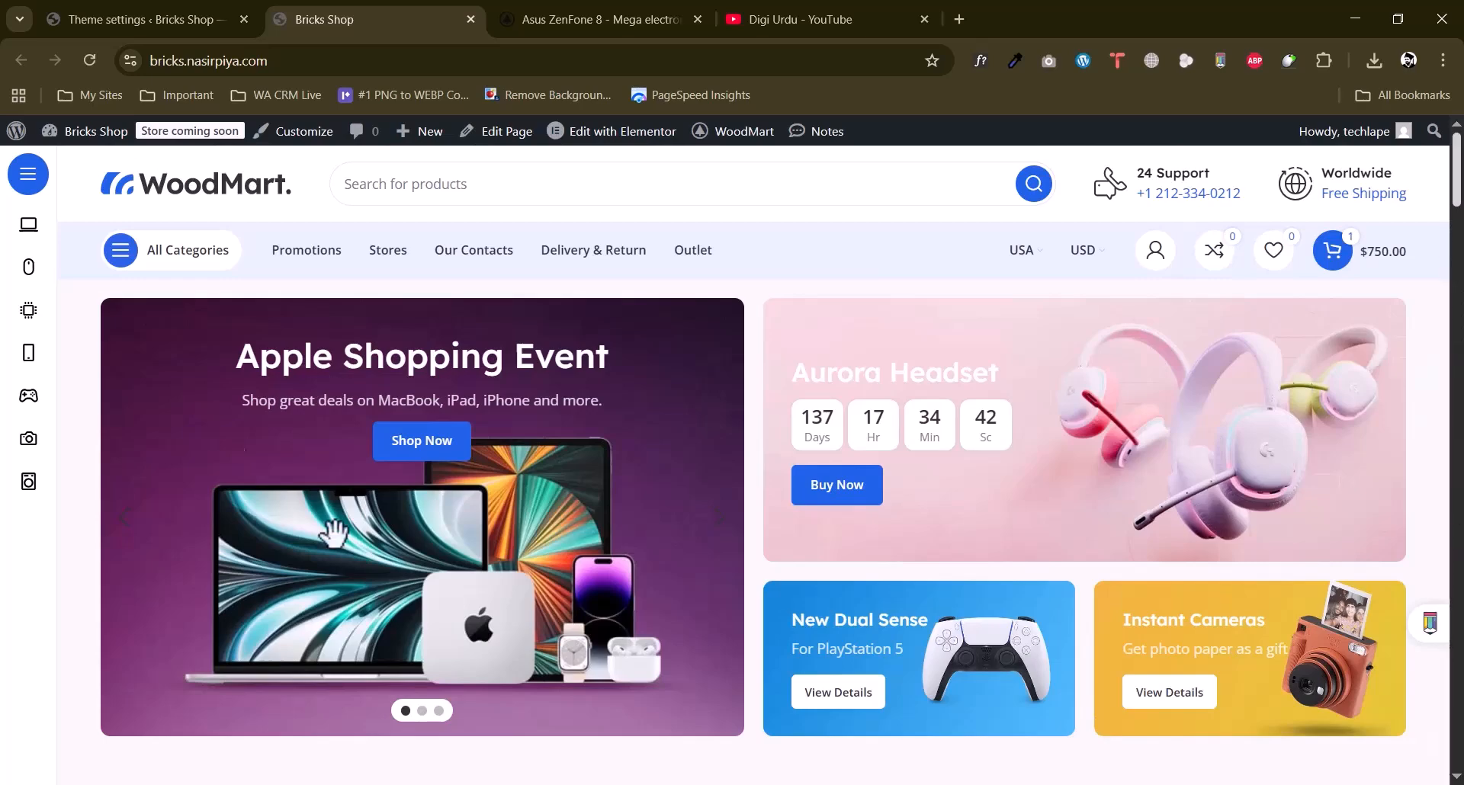
scroll(591, 395, down, 12)
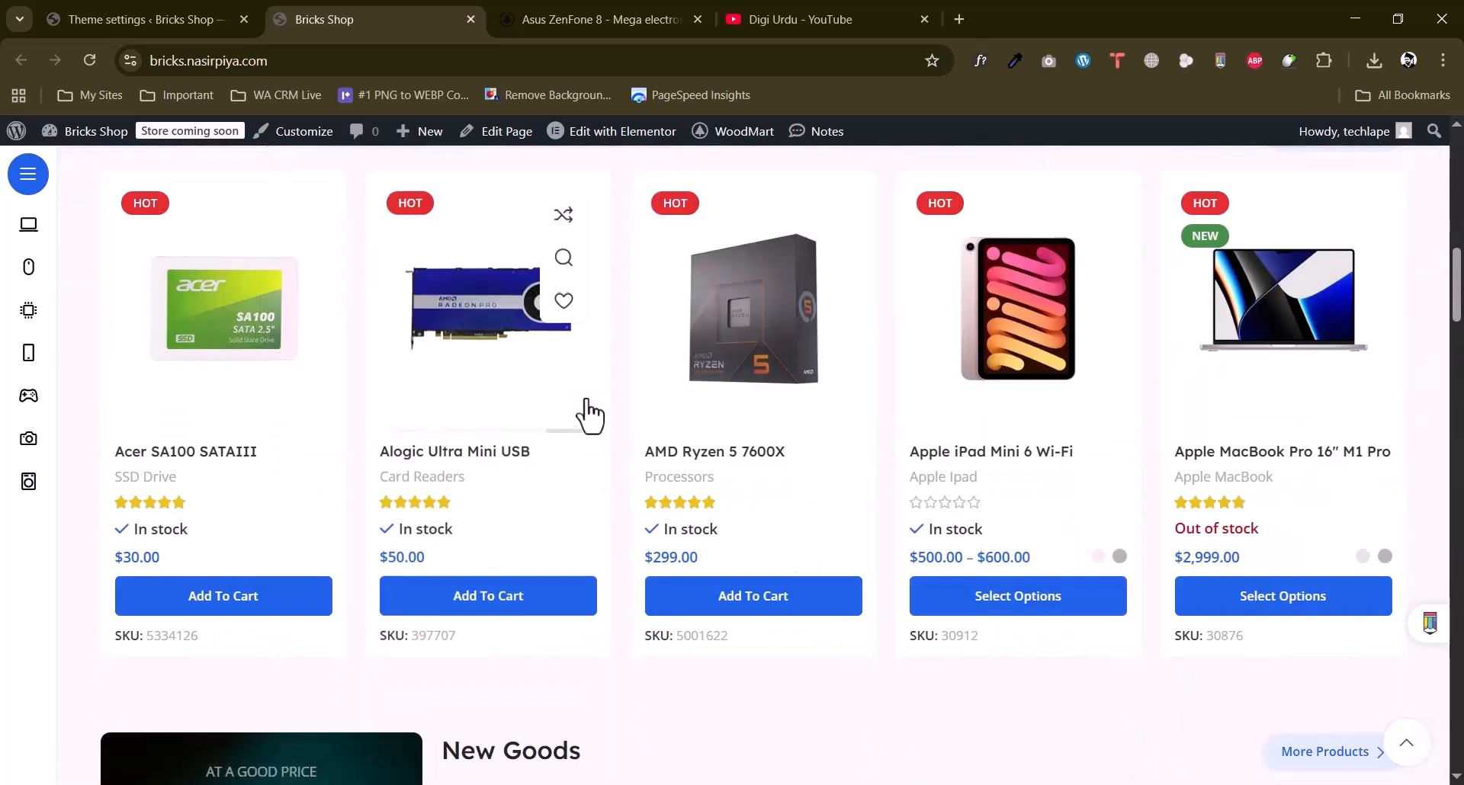
scroll(582, 409, down, 4)
Return to the theme settings and review the Promo popup content and style options.
click(144, 17)
scroll(676, 425, down, 8)
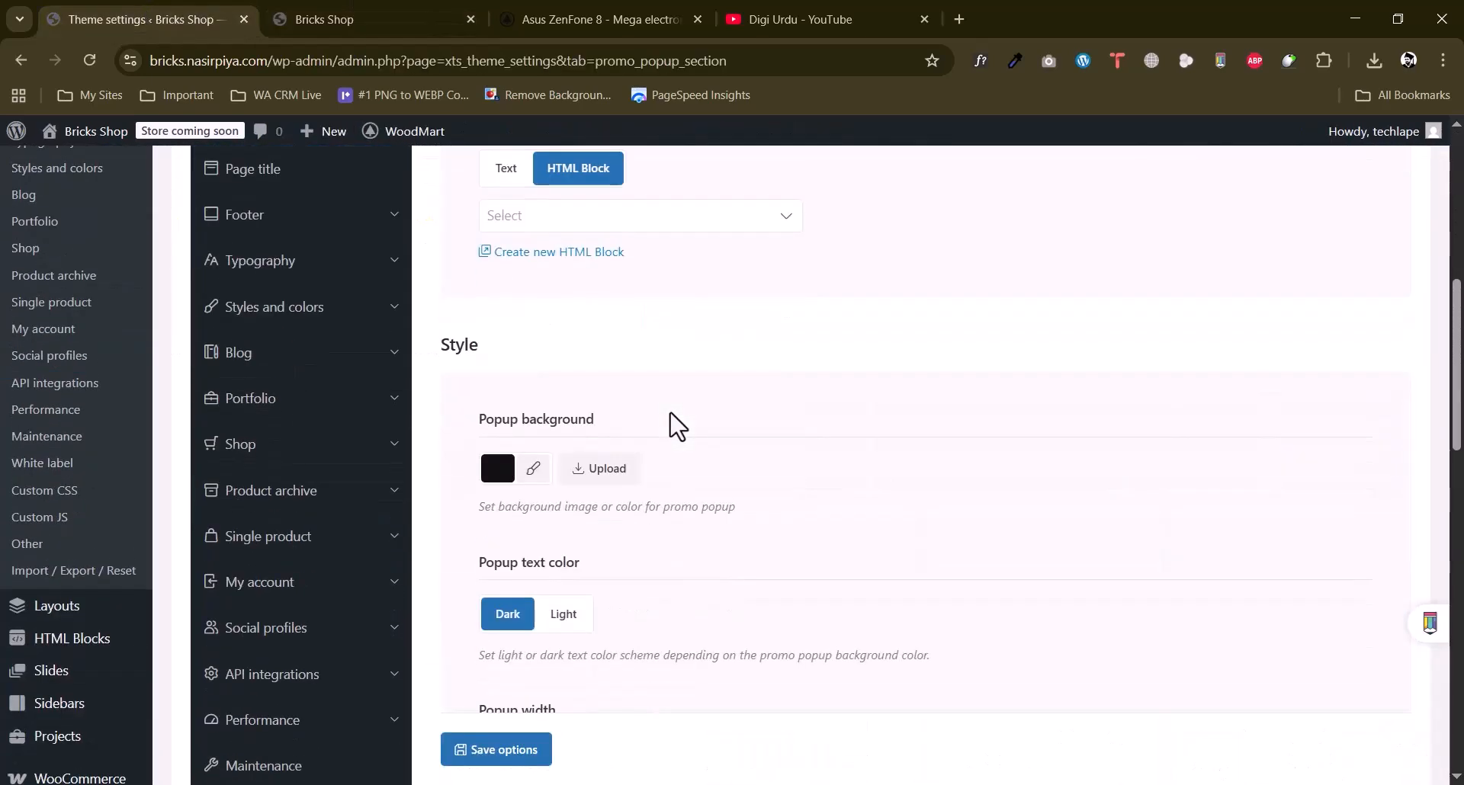
scroll(675, 426, up, 11)
scroll(682, 431, down, 5)
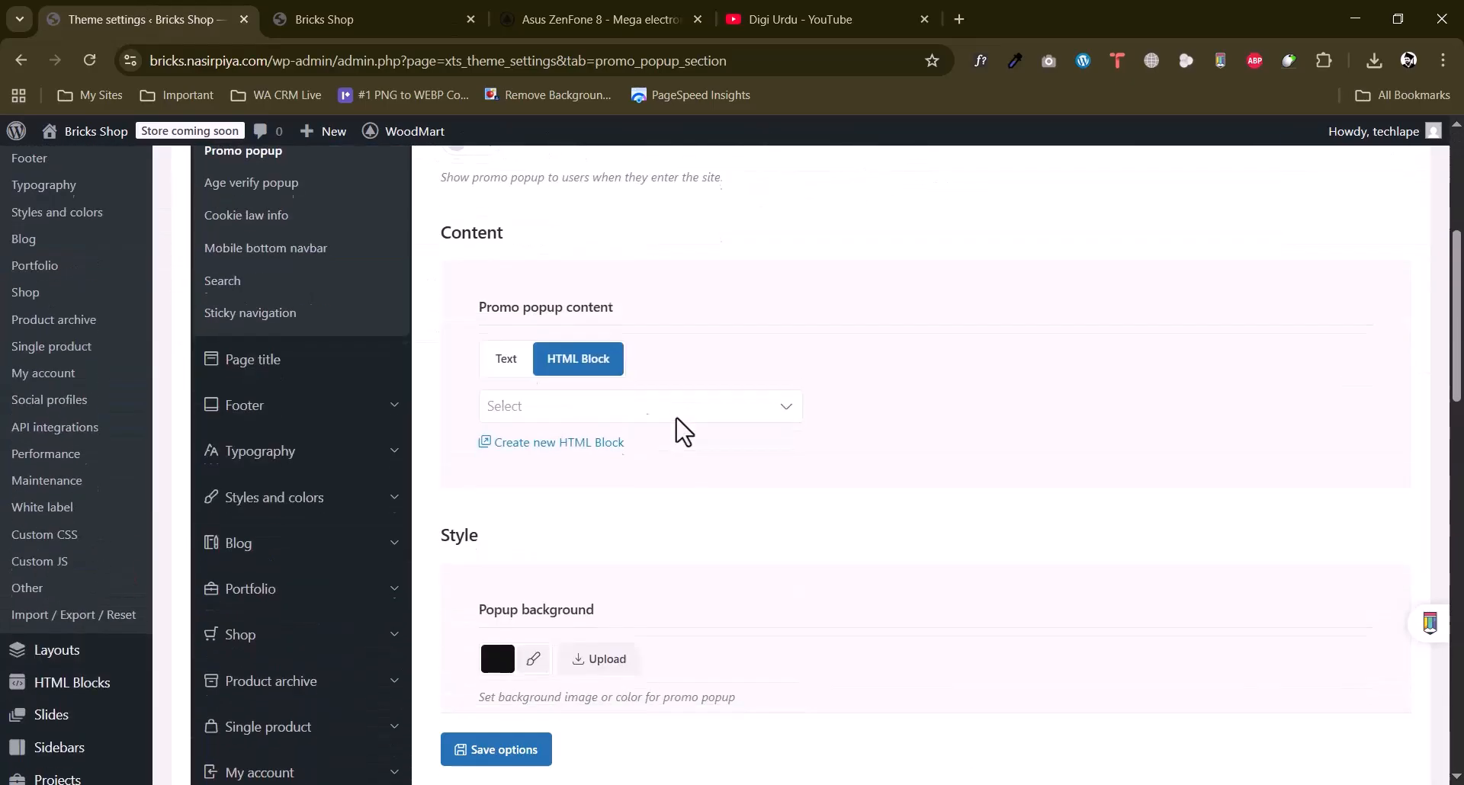
Enable the age verification popup with its existing messages and save the theme settings.
click(248, 185)
scroll(755, 396, up, 4)
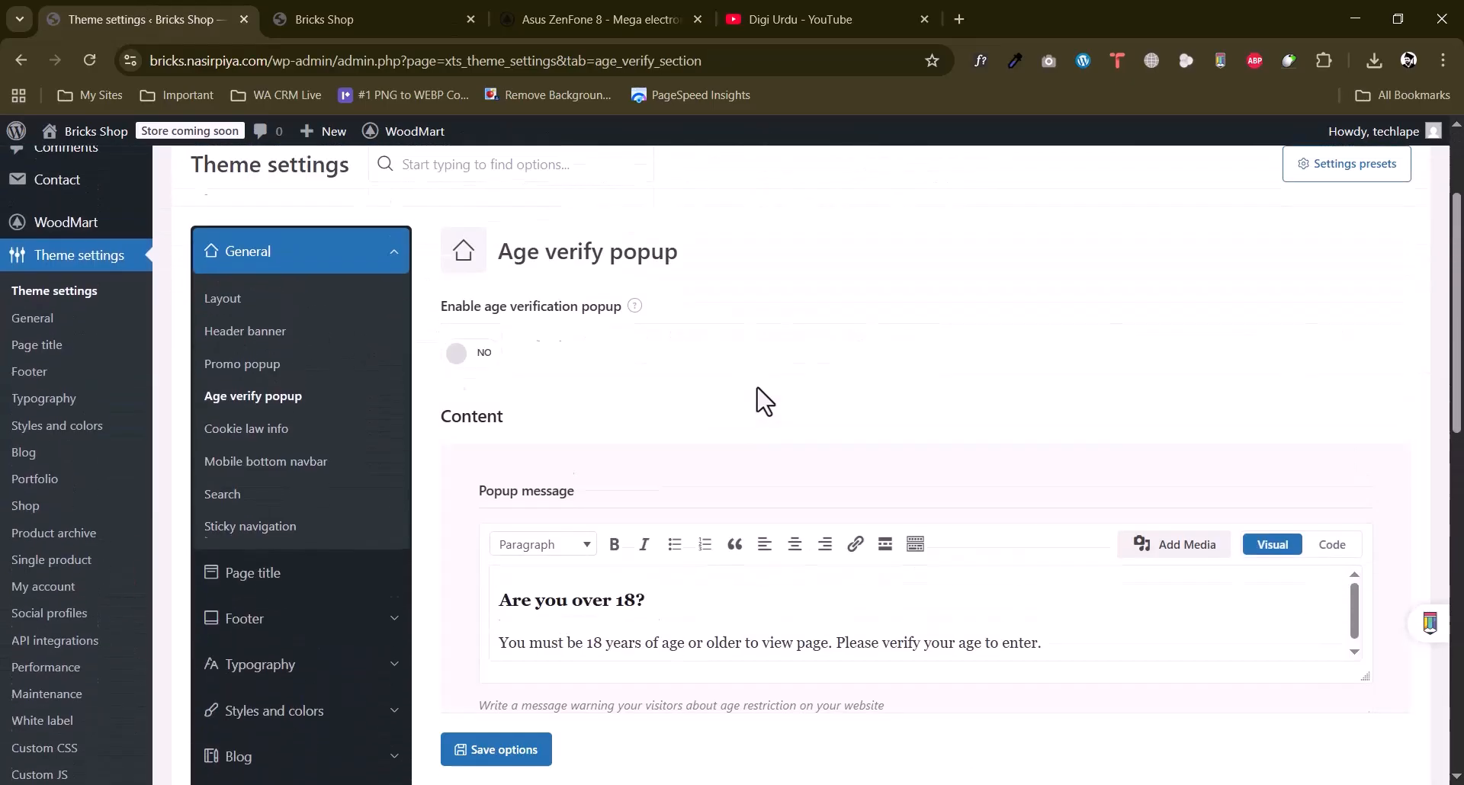
scroll(686, 457, down, 3)
scroll(610, 297, up, 1)
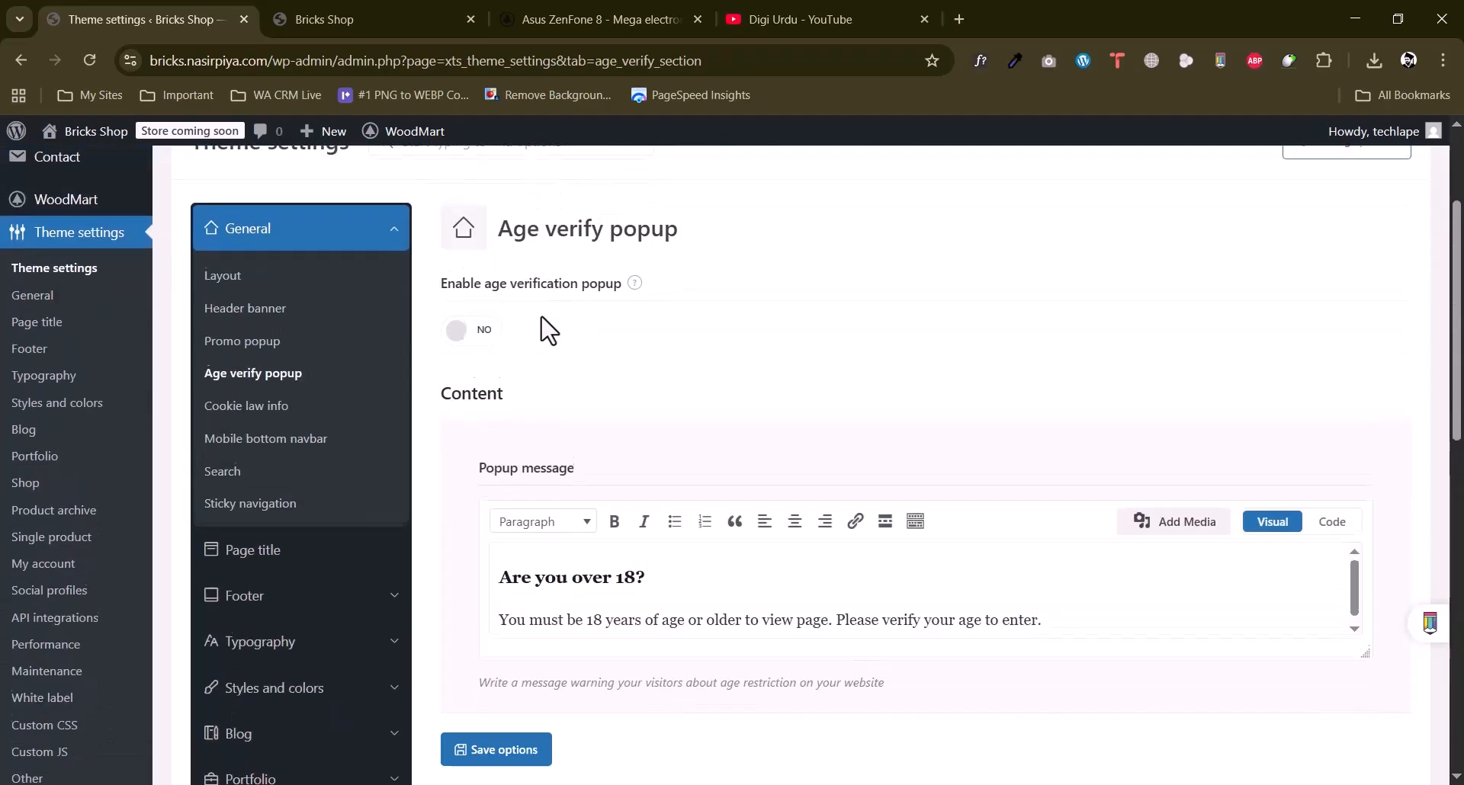
click(480, 329)
scroll(966, 383, down, 1)
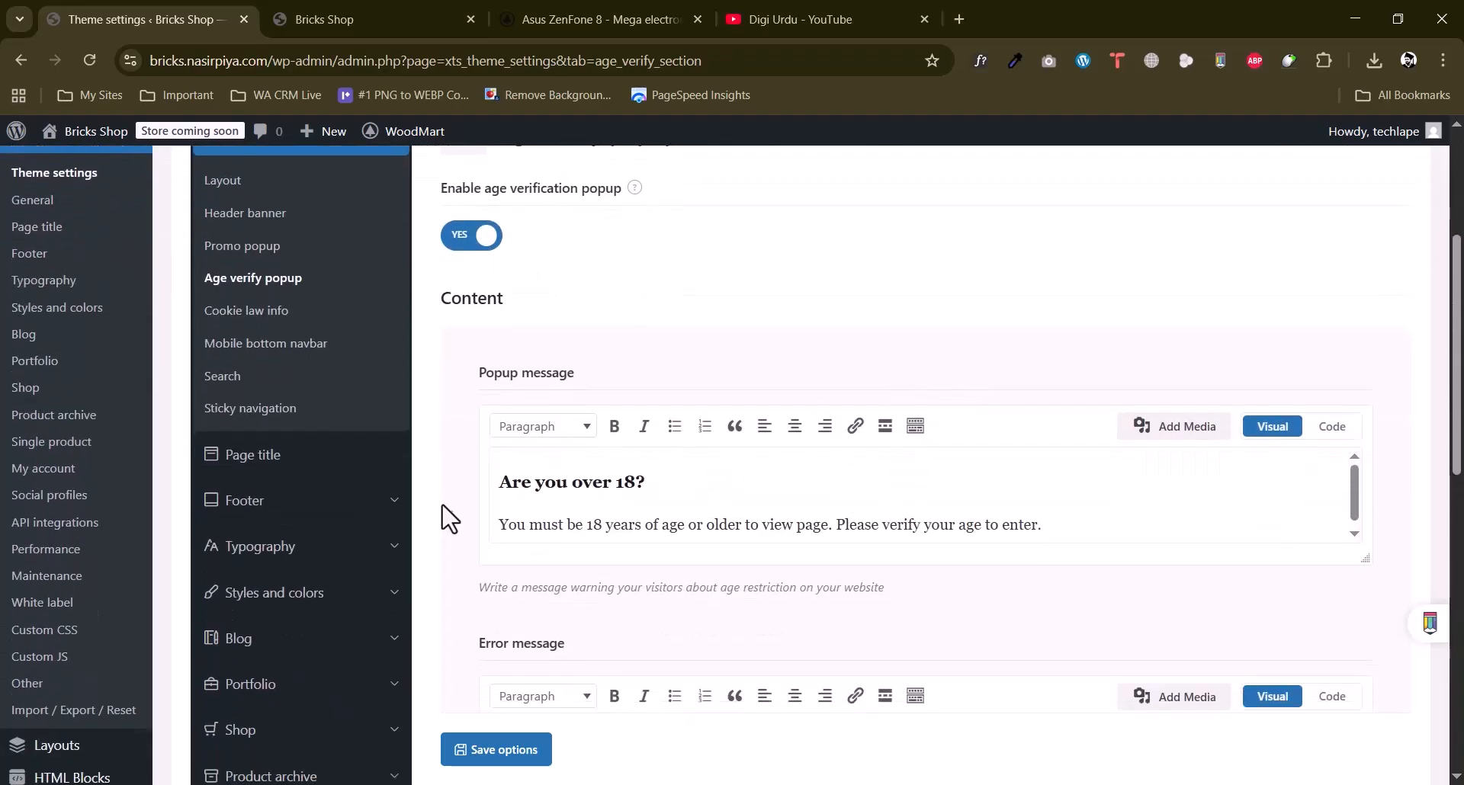
scroll(448, 517, down, 3)
scroll(448, 517, down, 5)
scroll(445, 515, up, 10)
click(497, 749)
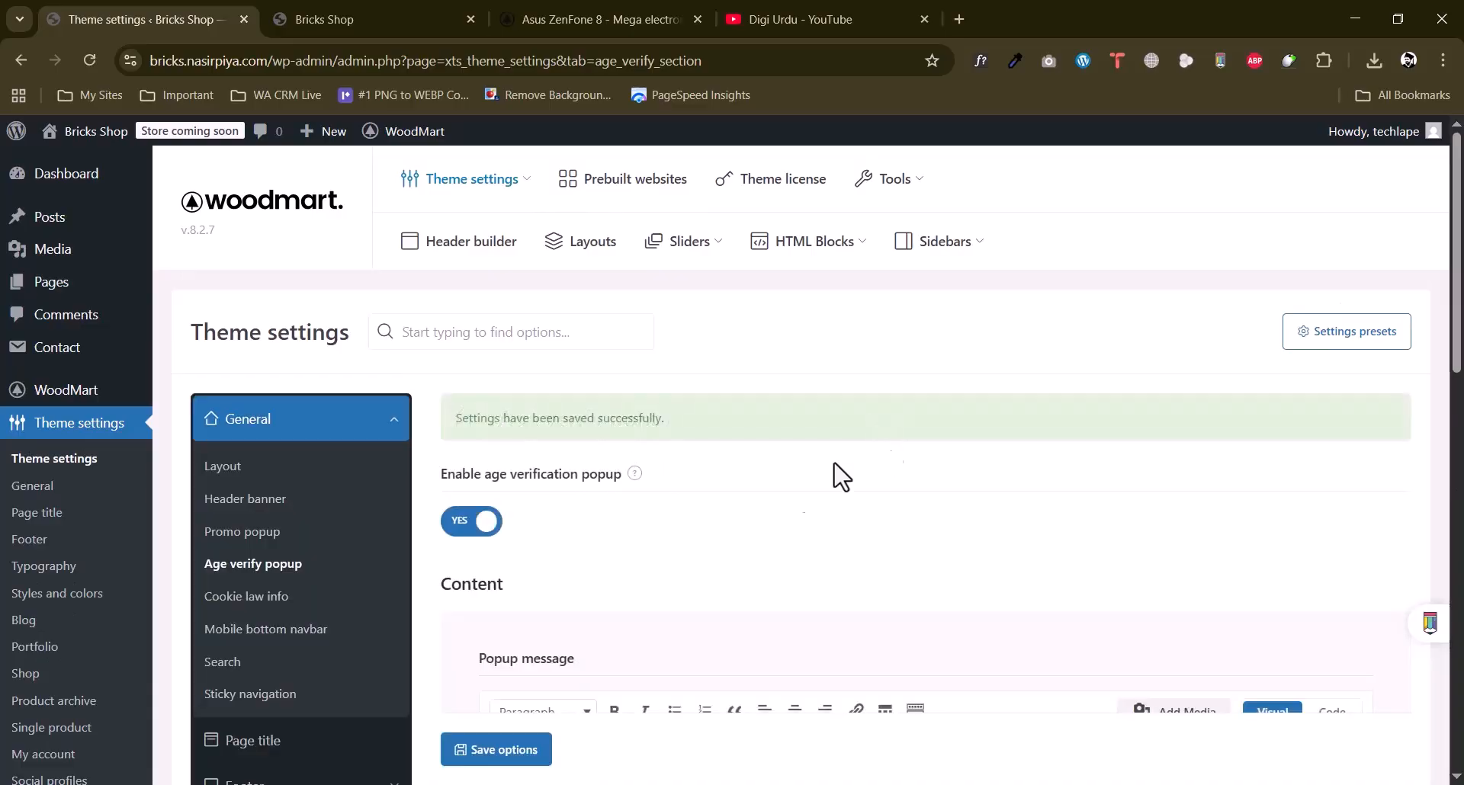
Check the age verification popup on the shop's homepage and answer it as 18 or older.
click(276, 17)
scroll(372, 396, up, 15)
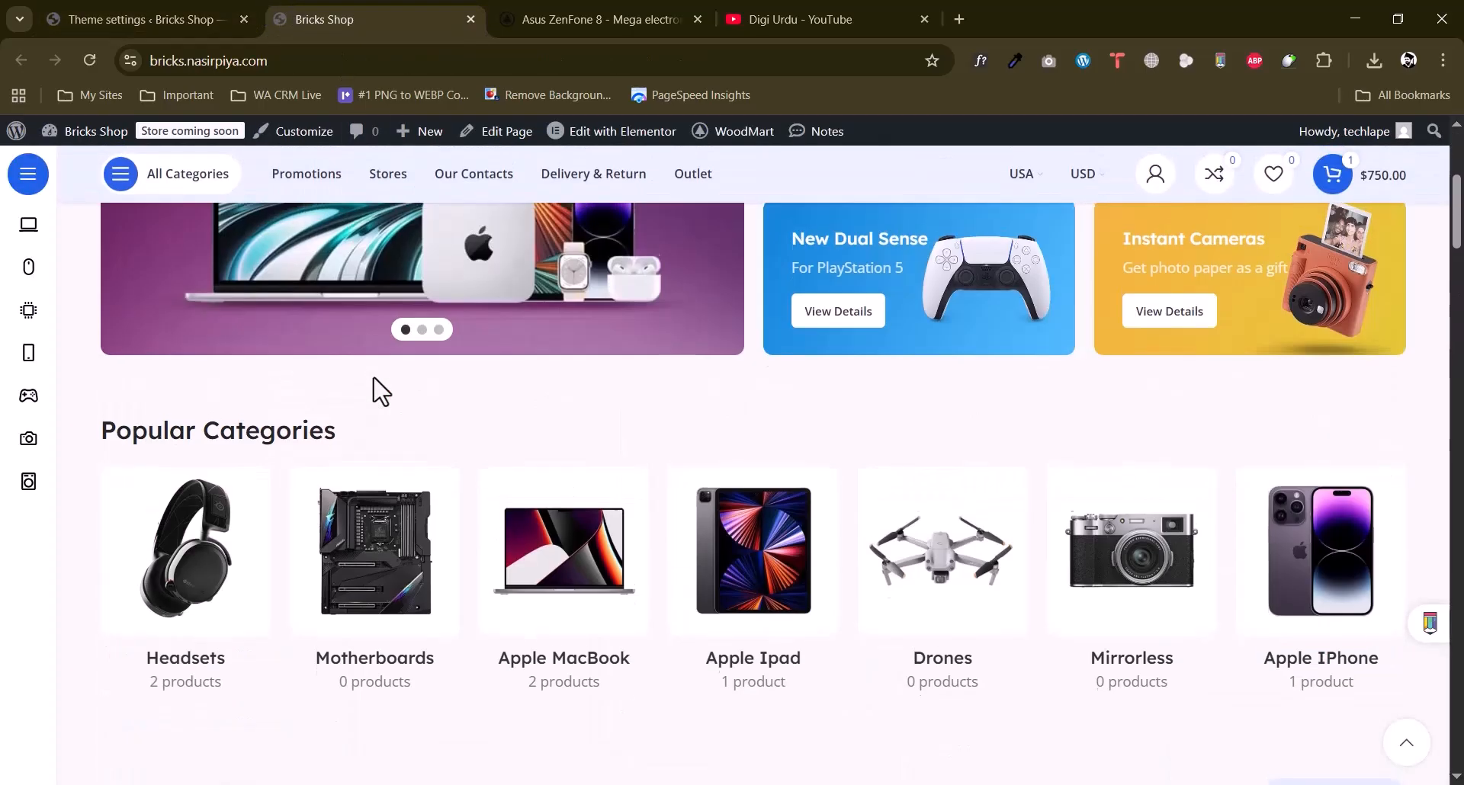
click(163, 197)
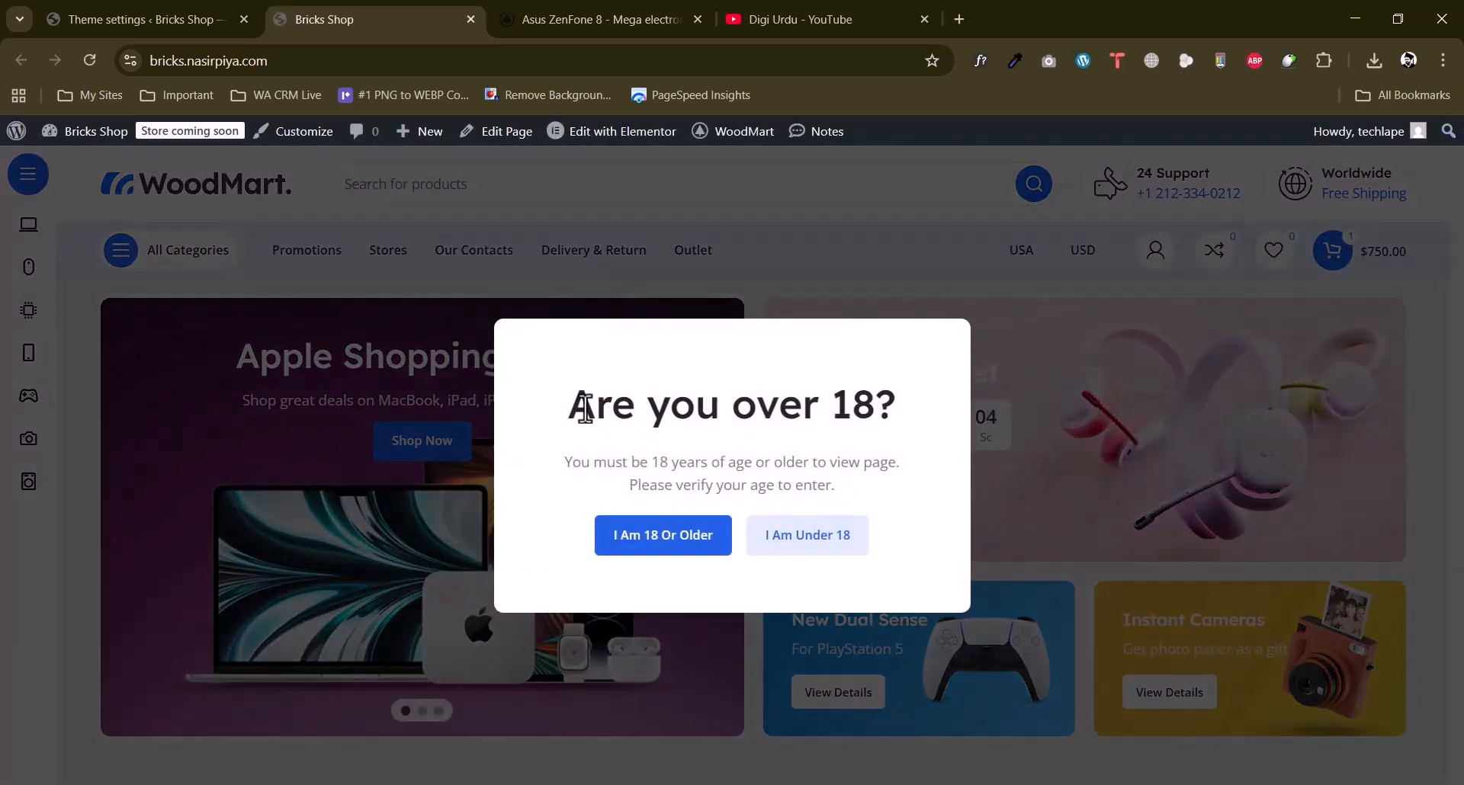
drag(584, 408, 890, 374)
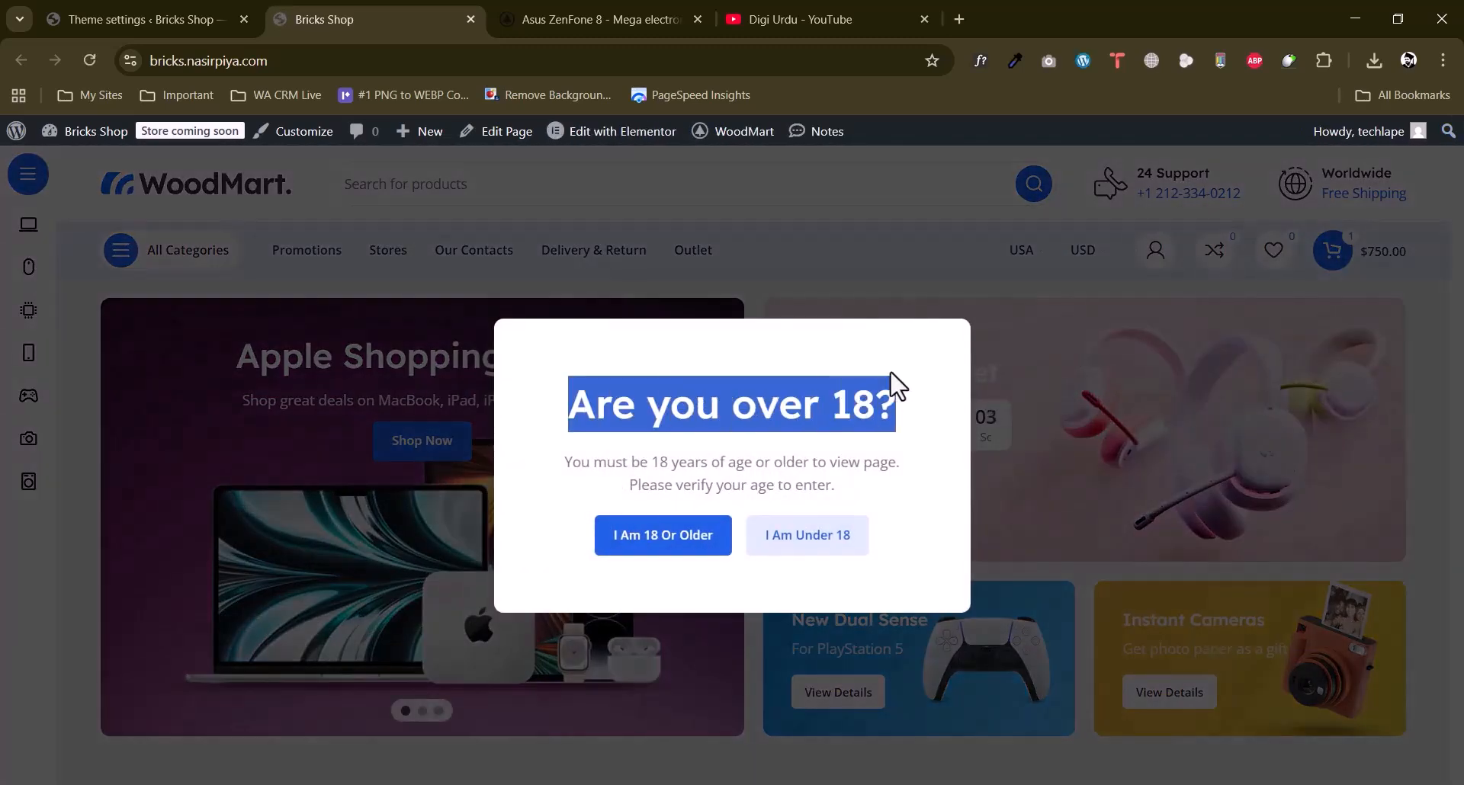
click(830, 407)
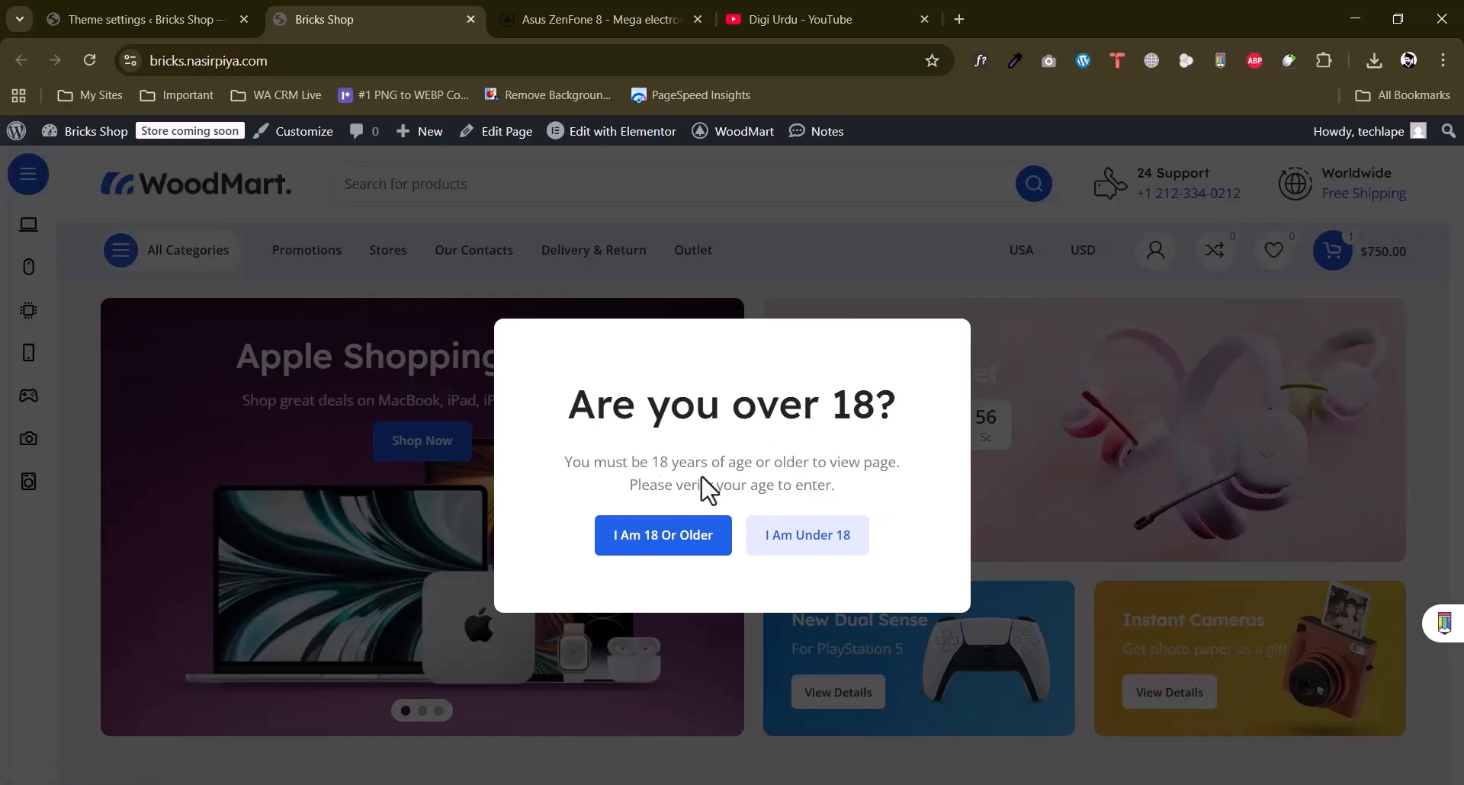
click(654, 543)
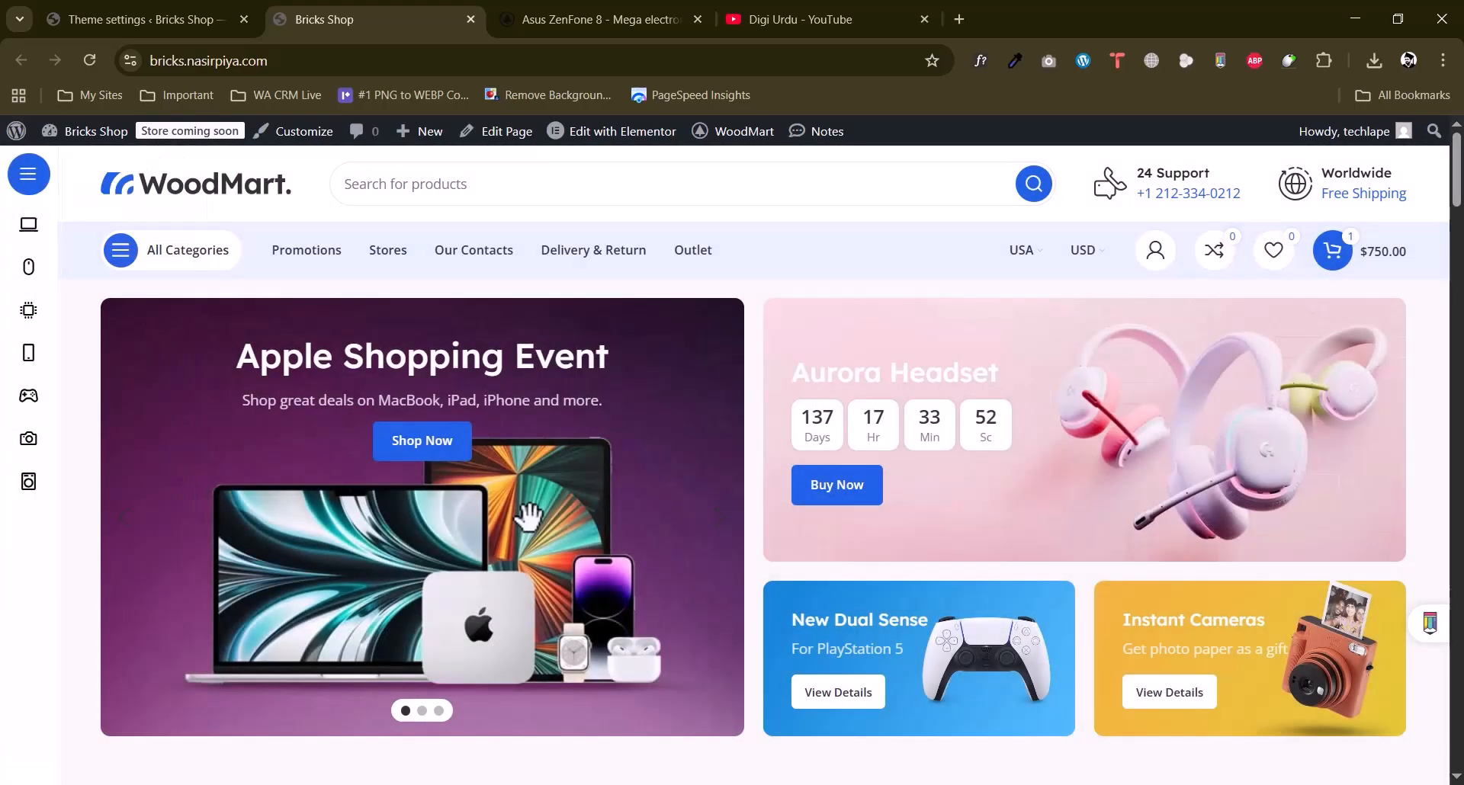
Return to the theme settings, enable the cookies info notice with its existing popup text and save the options.
click(117, 12)
scroll(364, 272, down, 2)
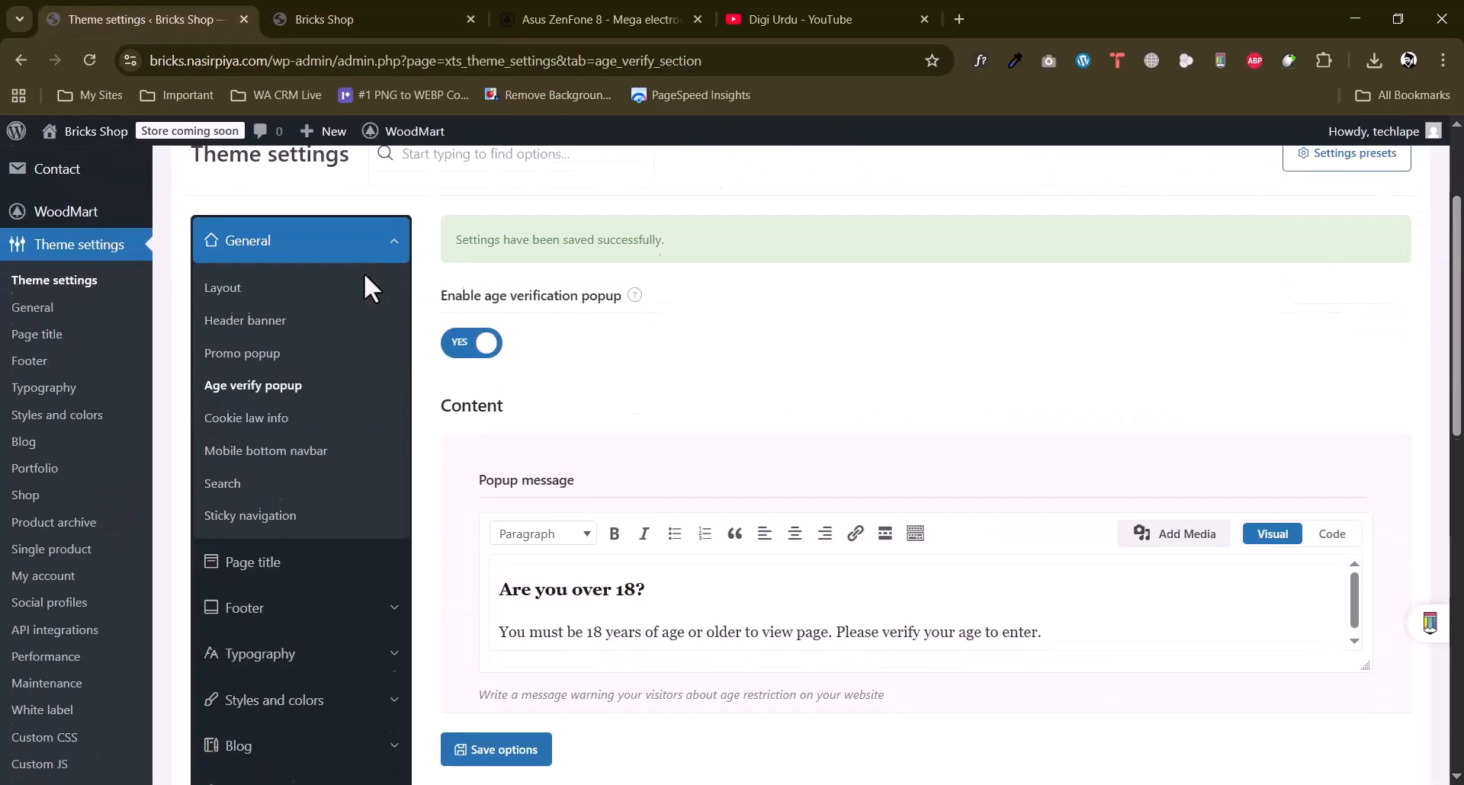
click(278, 412)
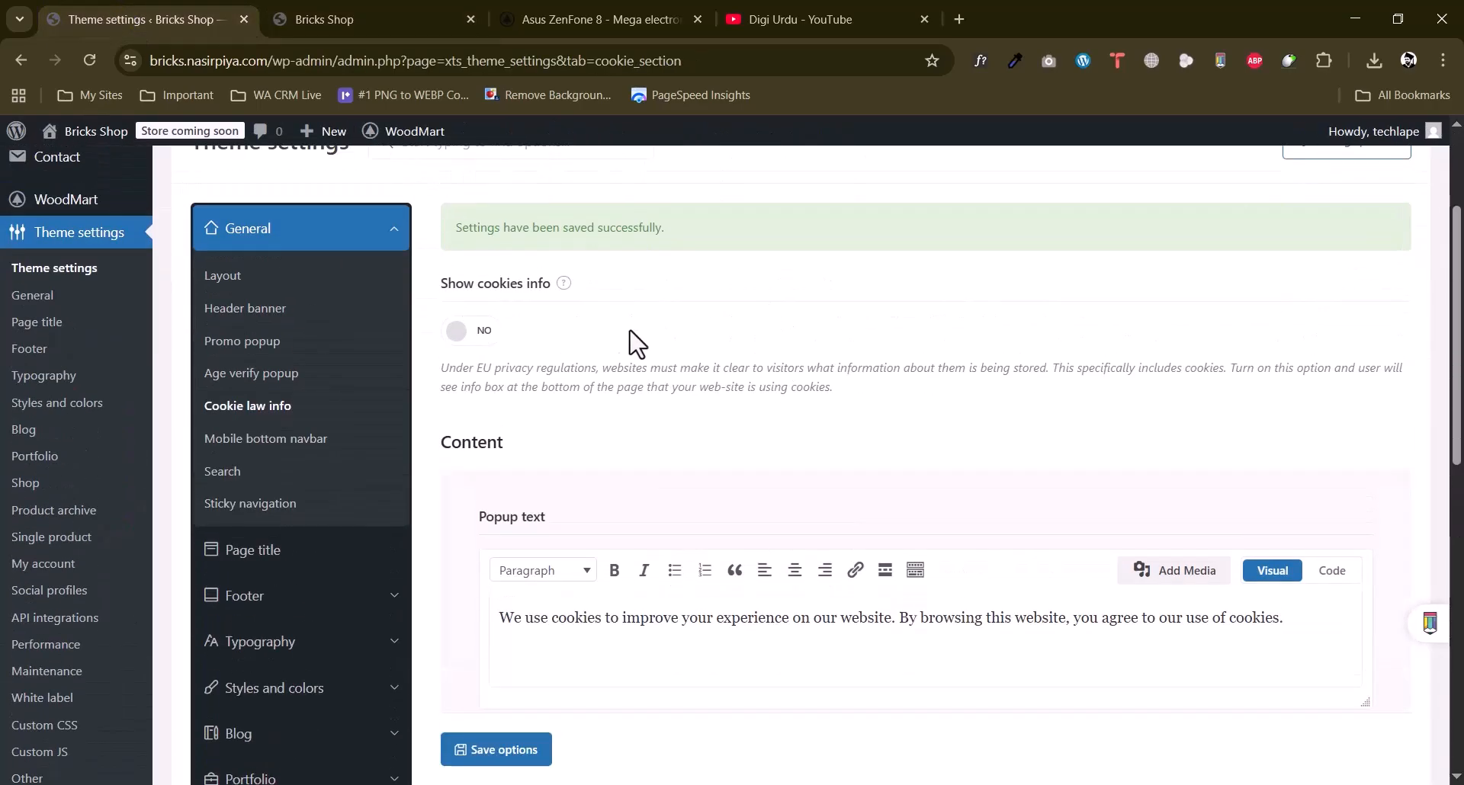
click(453, 332)
scroll(687, 336, down, 2)
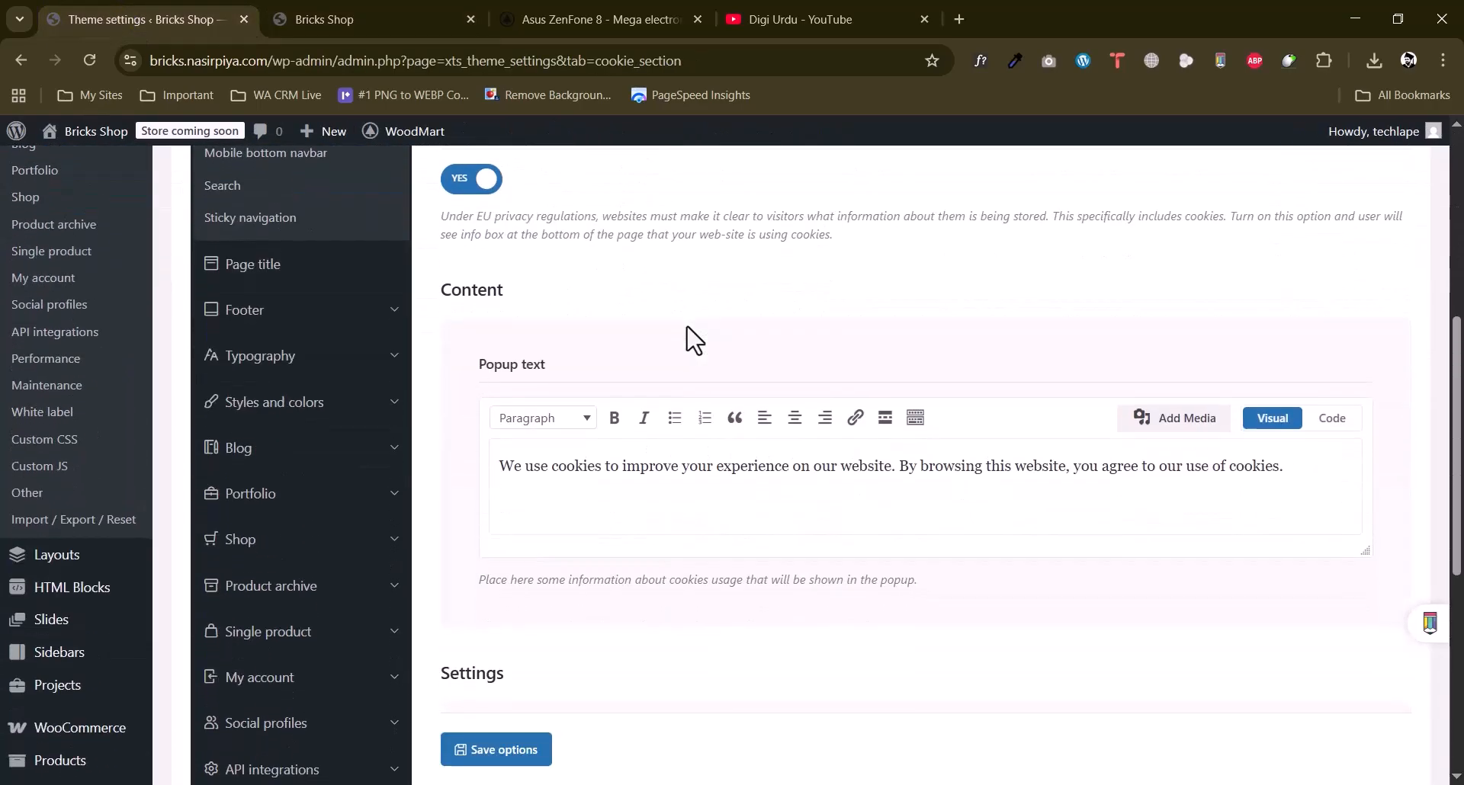
click(538, 750)
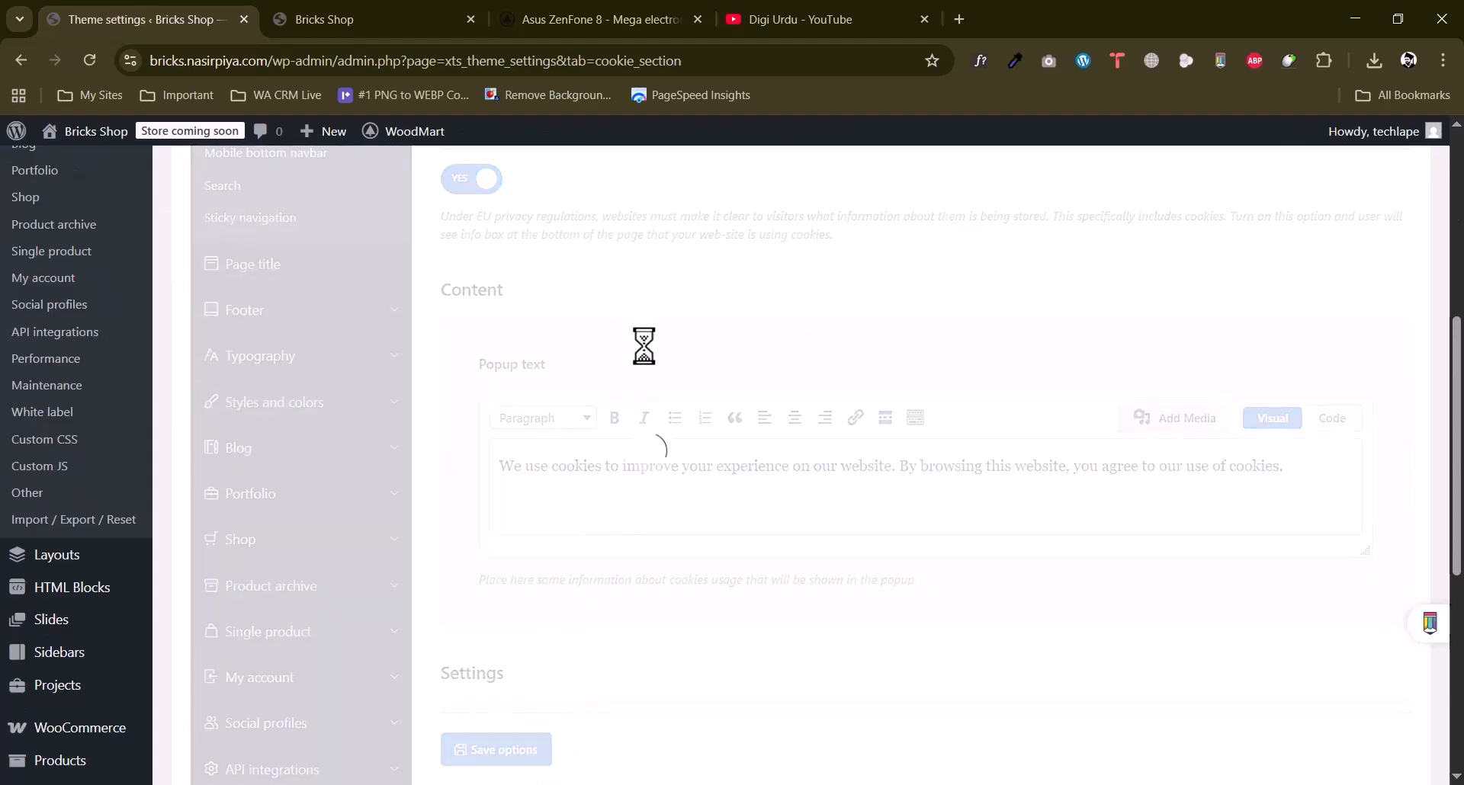
scroll(644, 340, up, 3)
scroll(643, 346, down, 3)
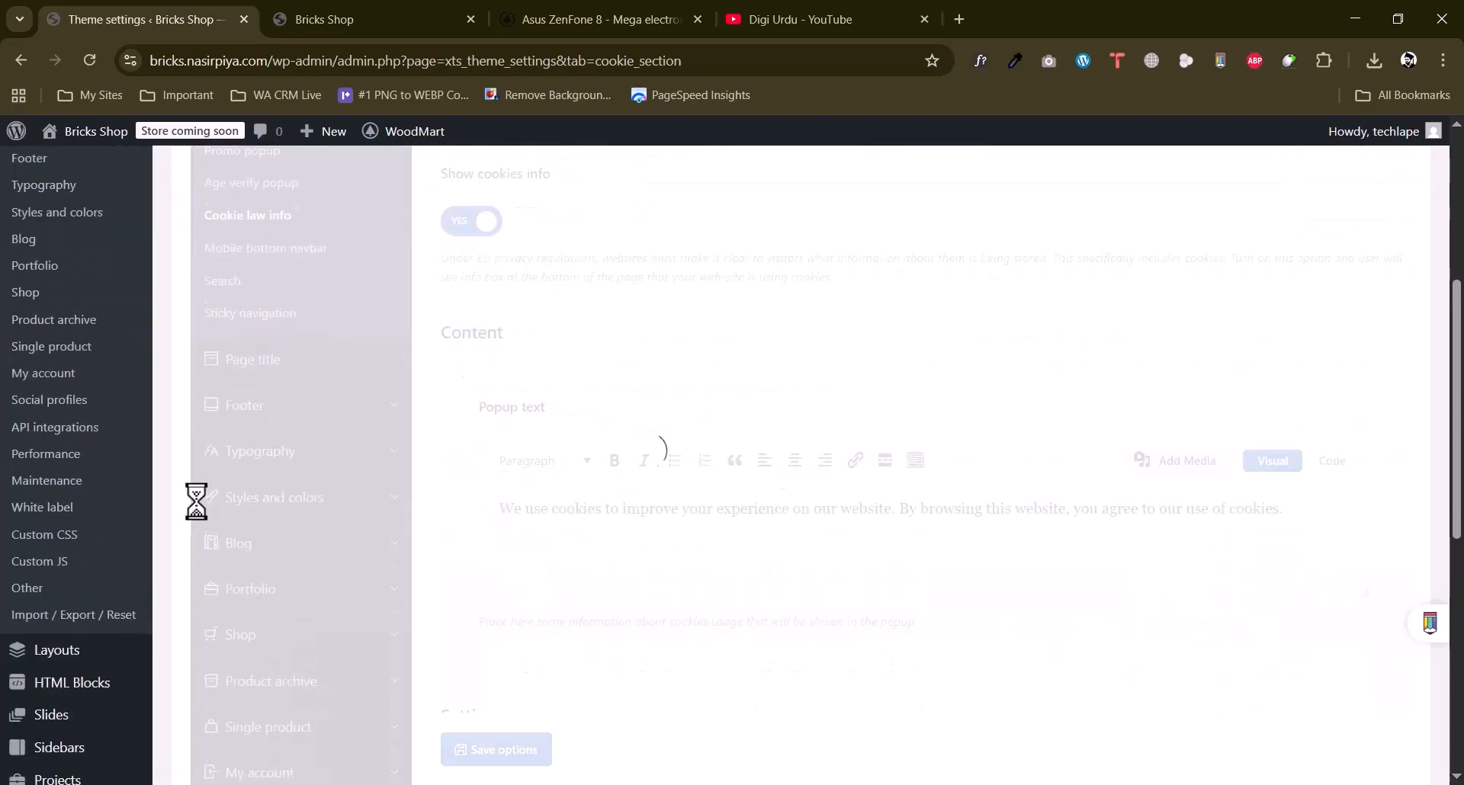
scroll(670, 311, up, 4)
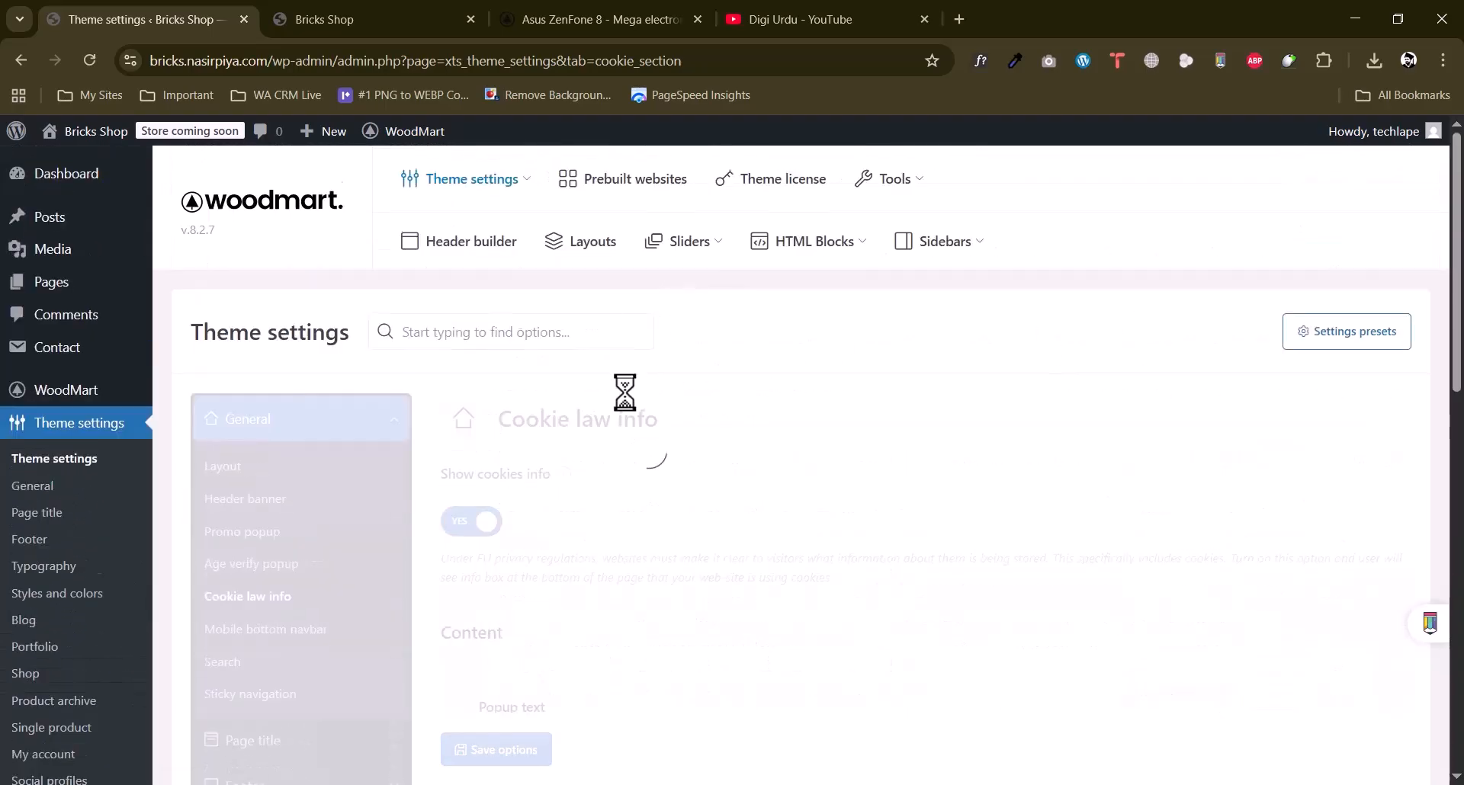
Open the mobile bottom navbar settings and review the sticky navbar, label, button selection and custom button options.
scroll(300, 435, down, 3)
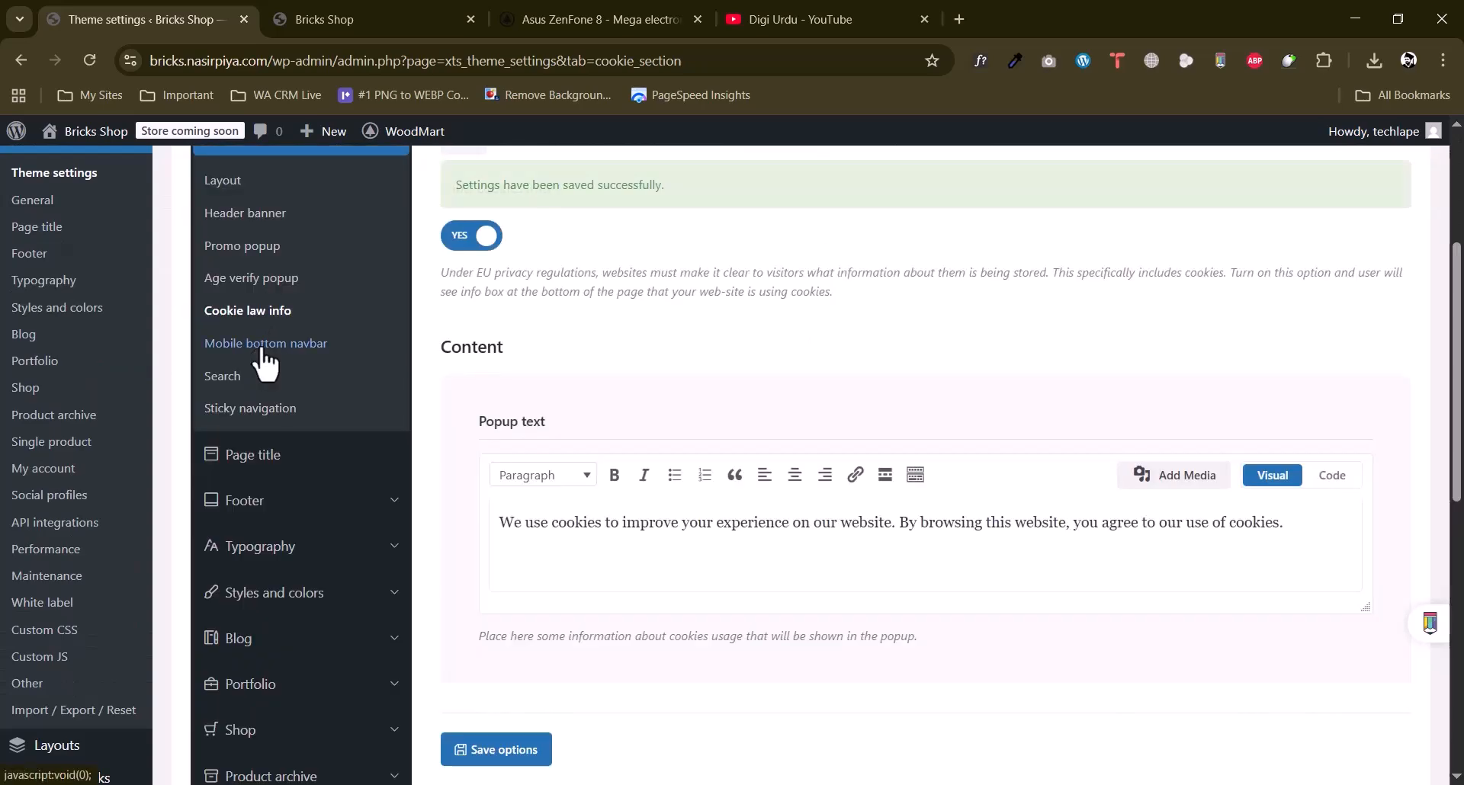
click(267, 345)
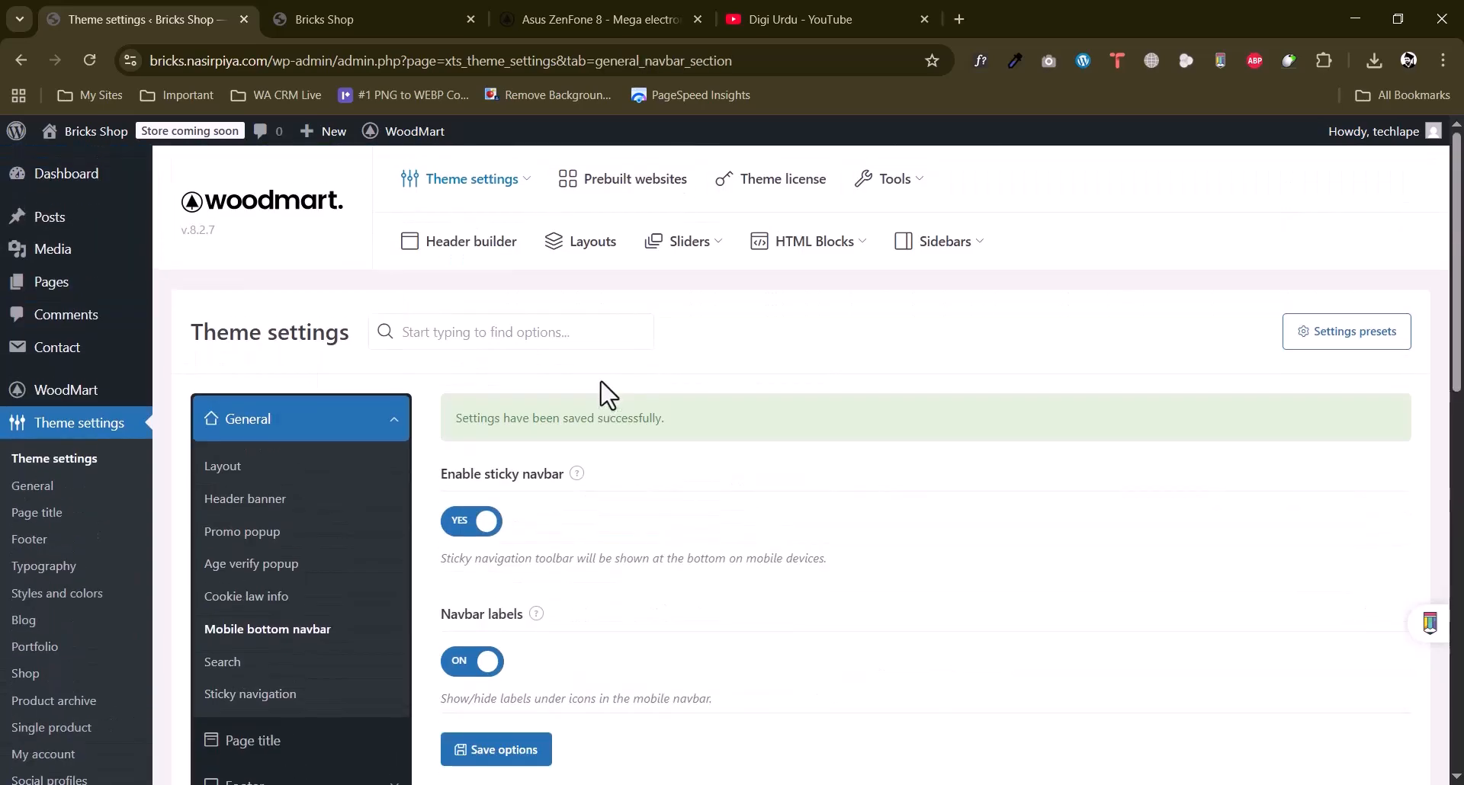
scroll(606, 393, down, 2)
scroll(625, 391, down, 5)
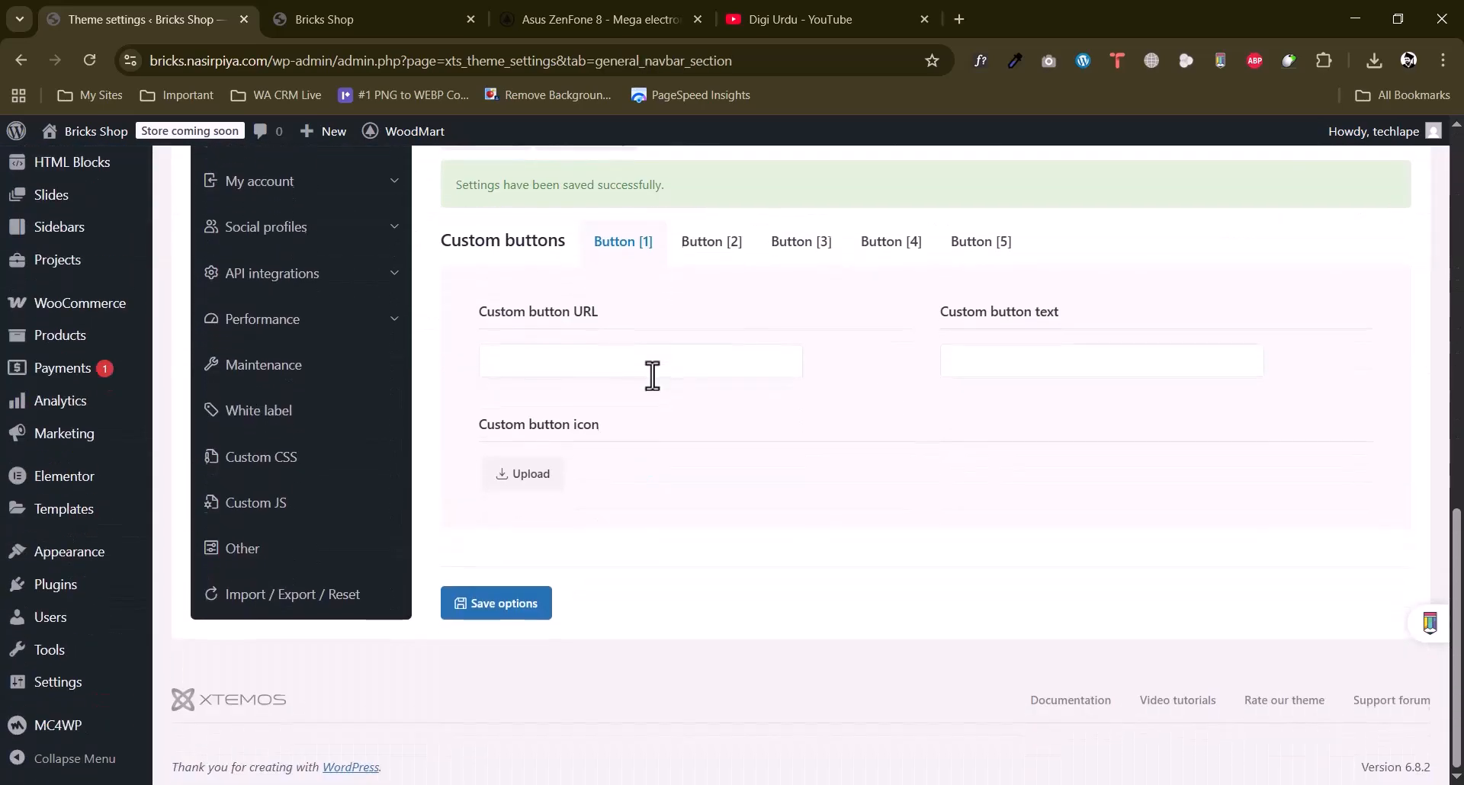
scroll(656, 377, up, 4)
scroll(655, 385, up, 1)
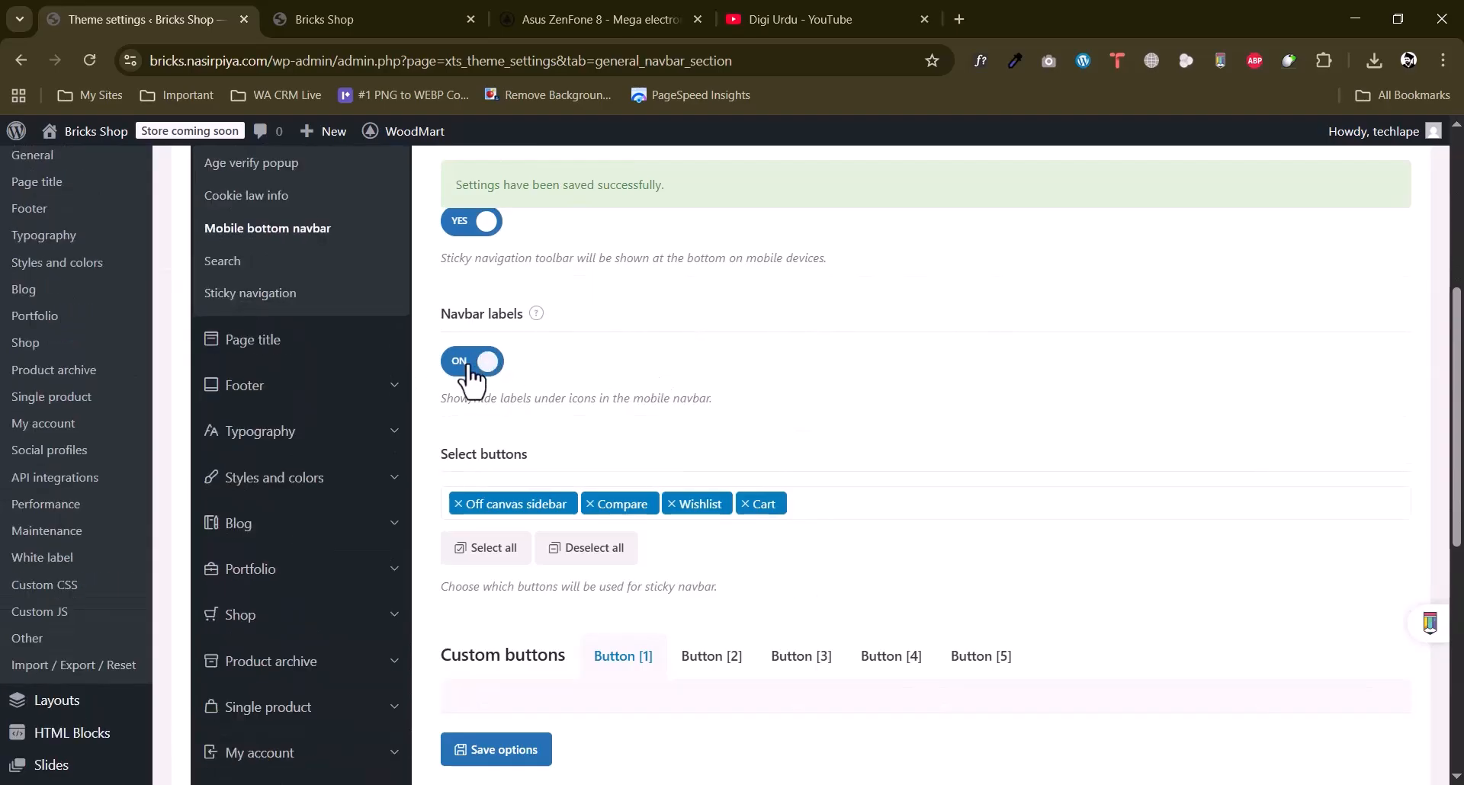
Check the shop's homepage in a narrow mobile-width window, viewing the Categories and Menu lists of the mobile sidebar, and restore the full-size window.
click(389, 17)
click(1398, 18)
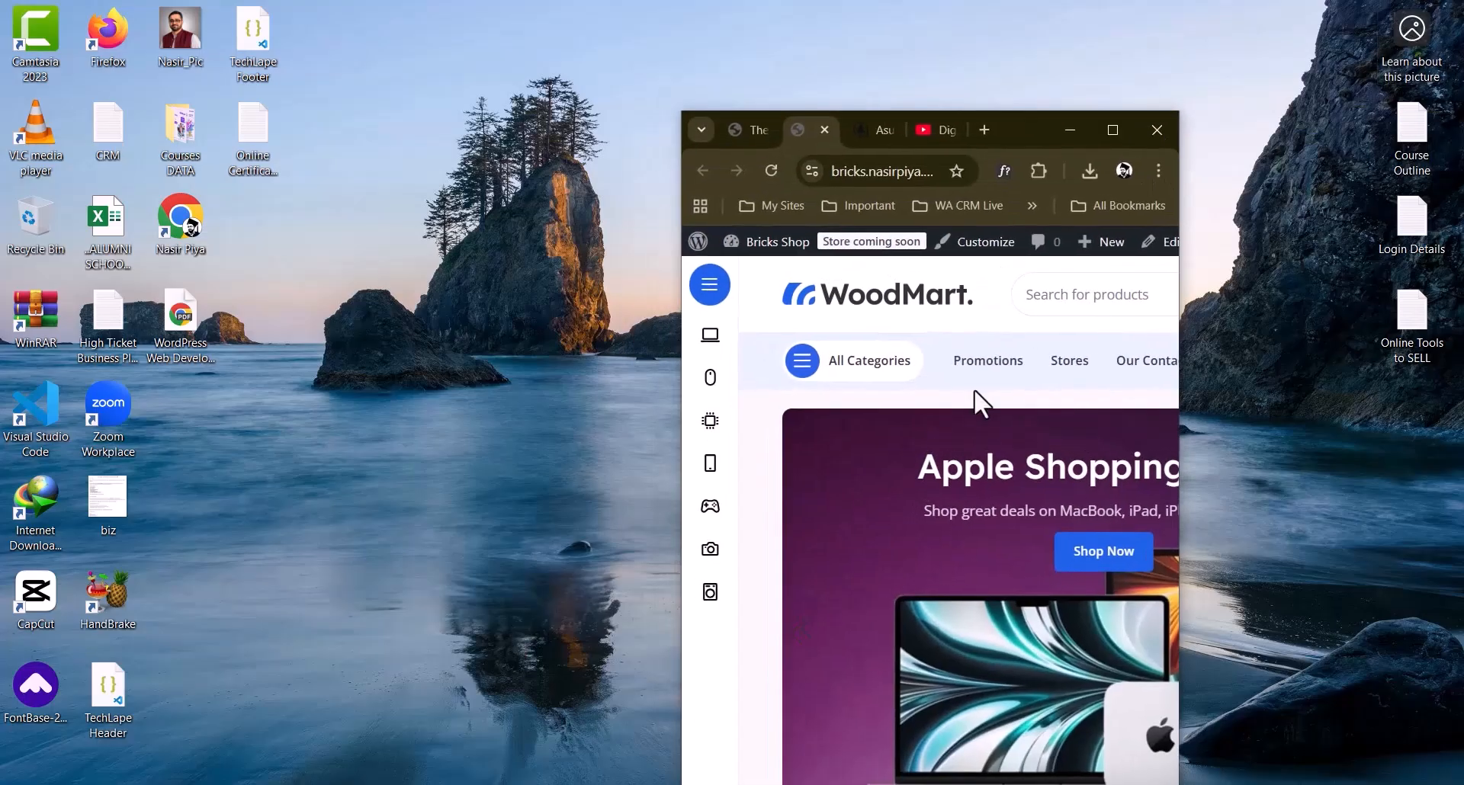
click(714, 313)
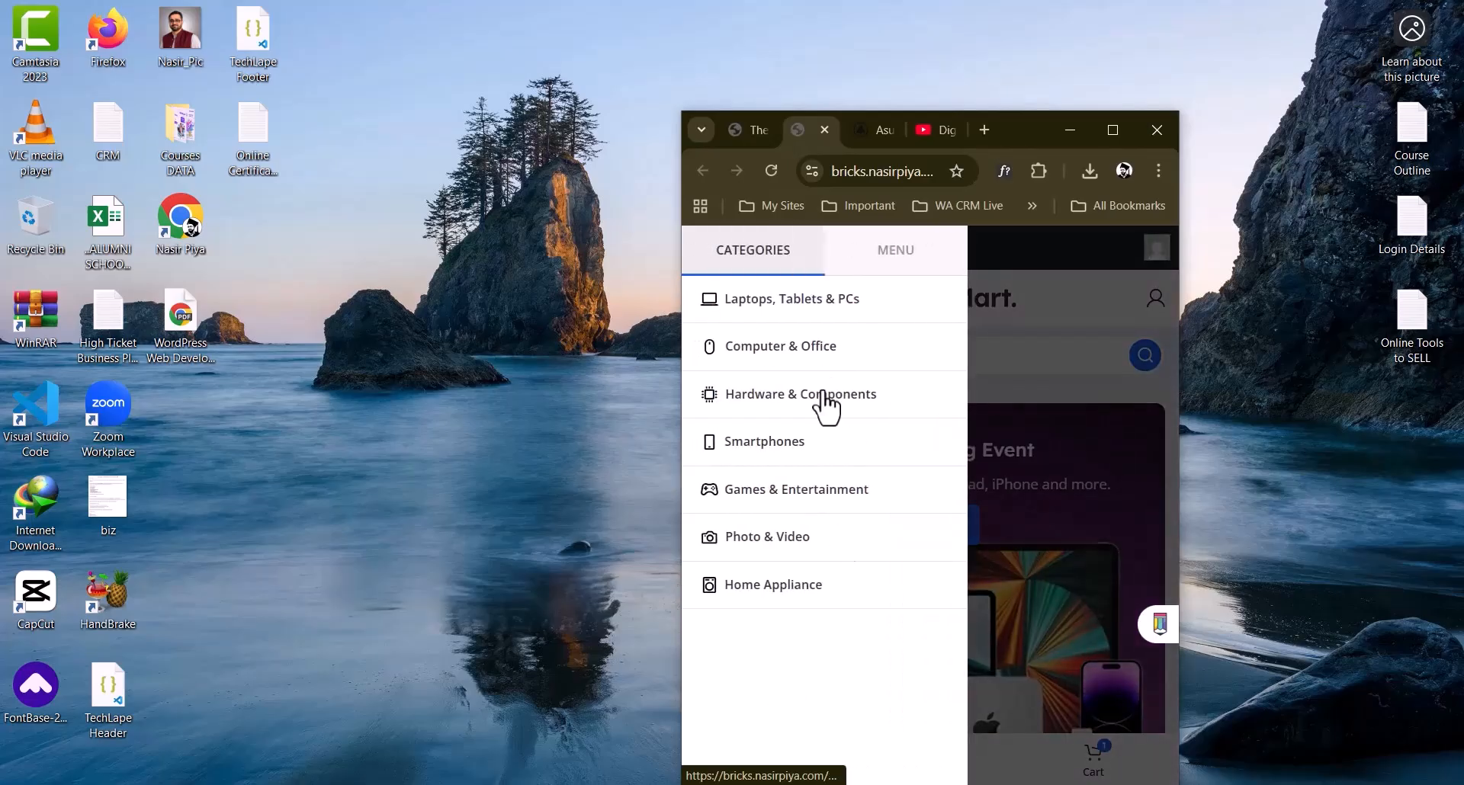
click(901, 256)
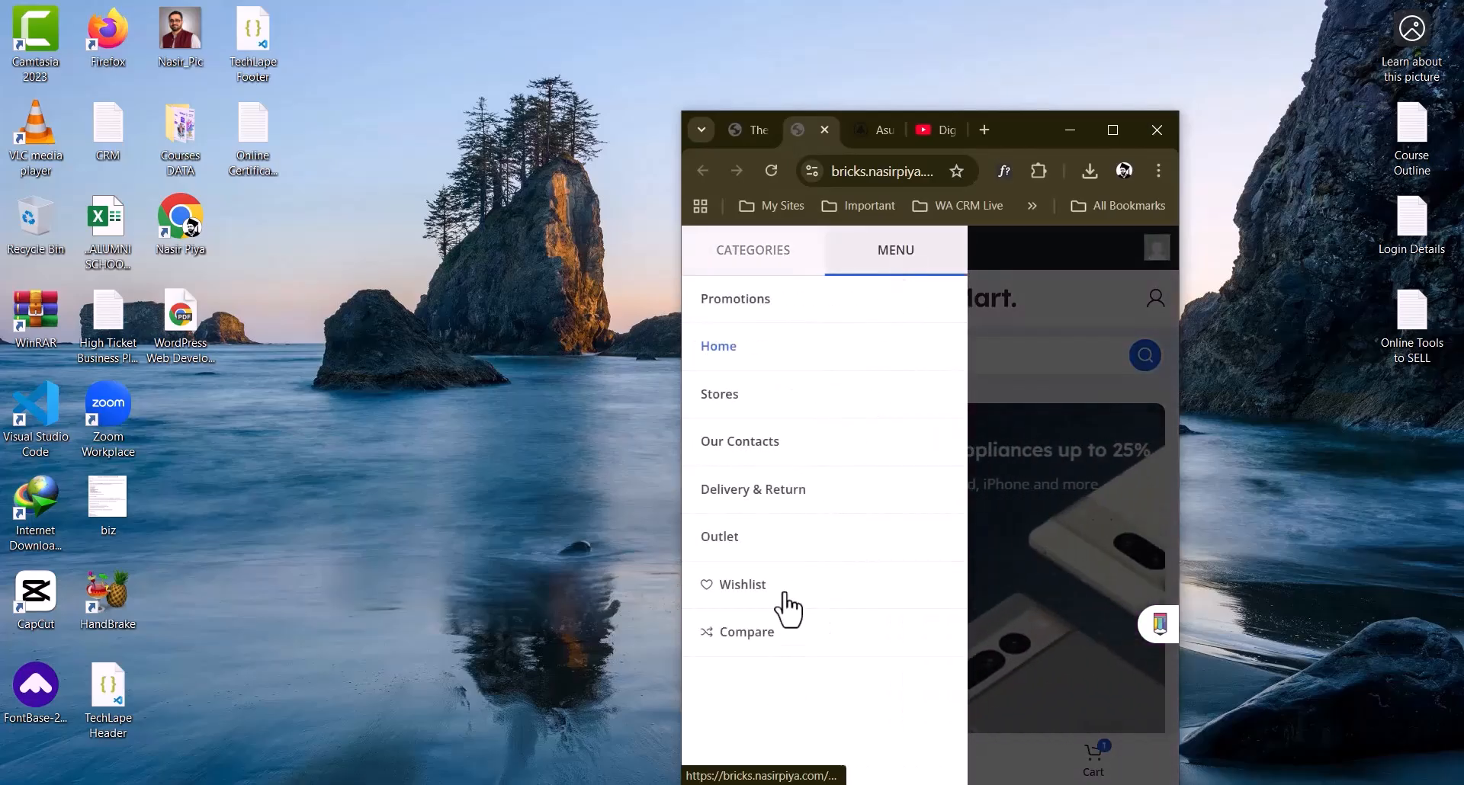
click(786, 259)
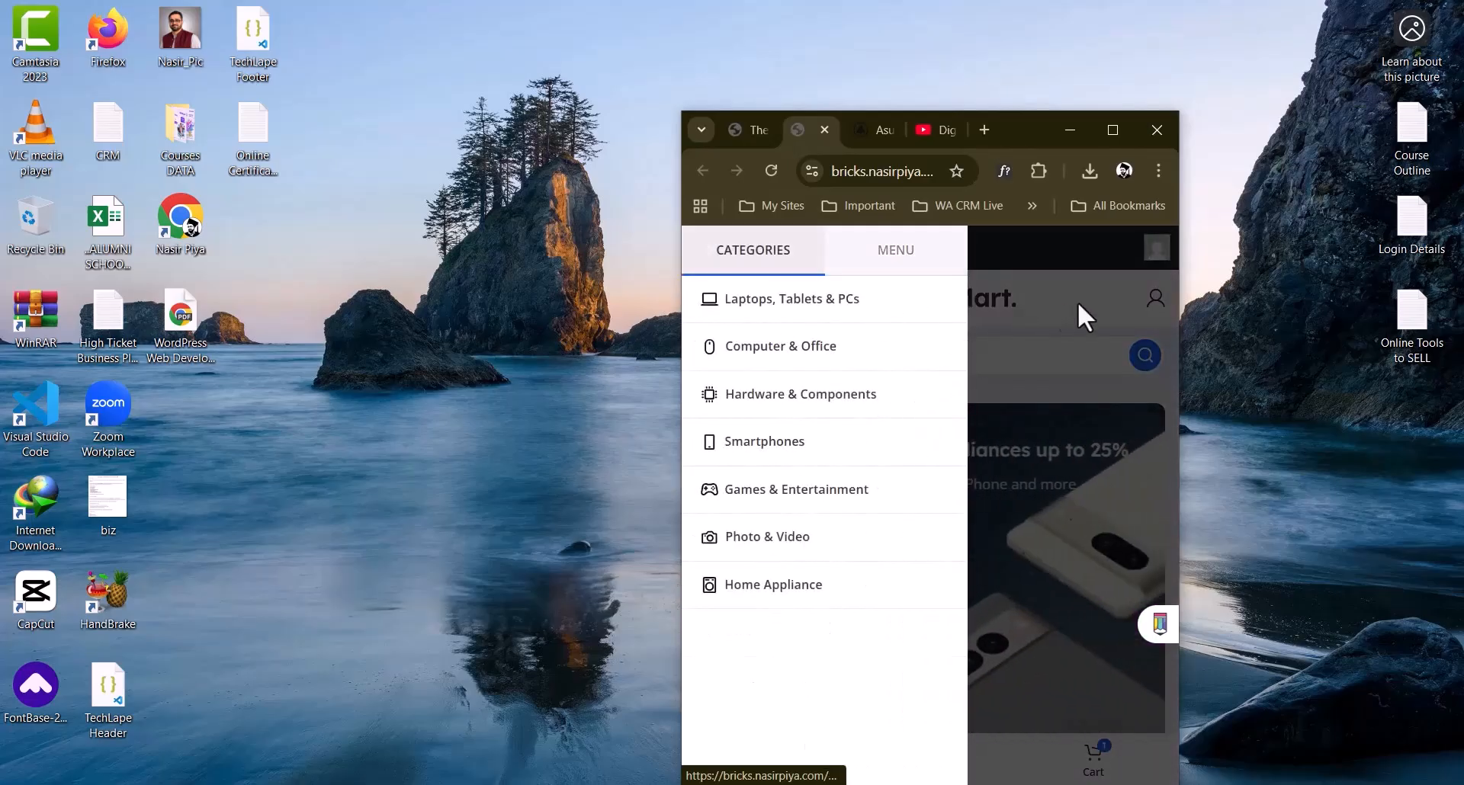
click(1079, 300)
click(1112, 130)
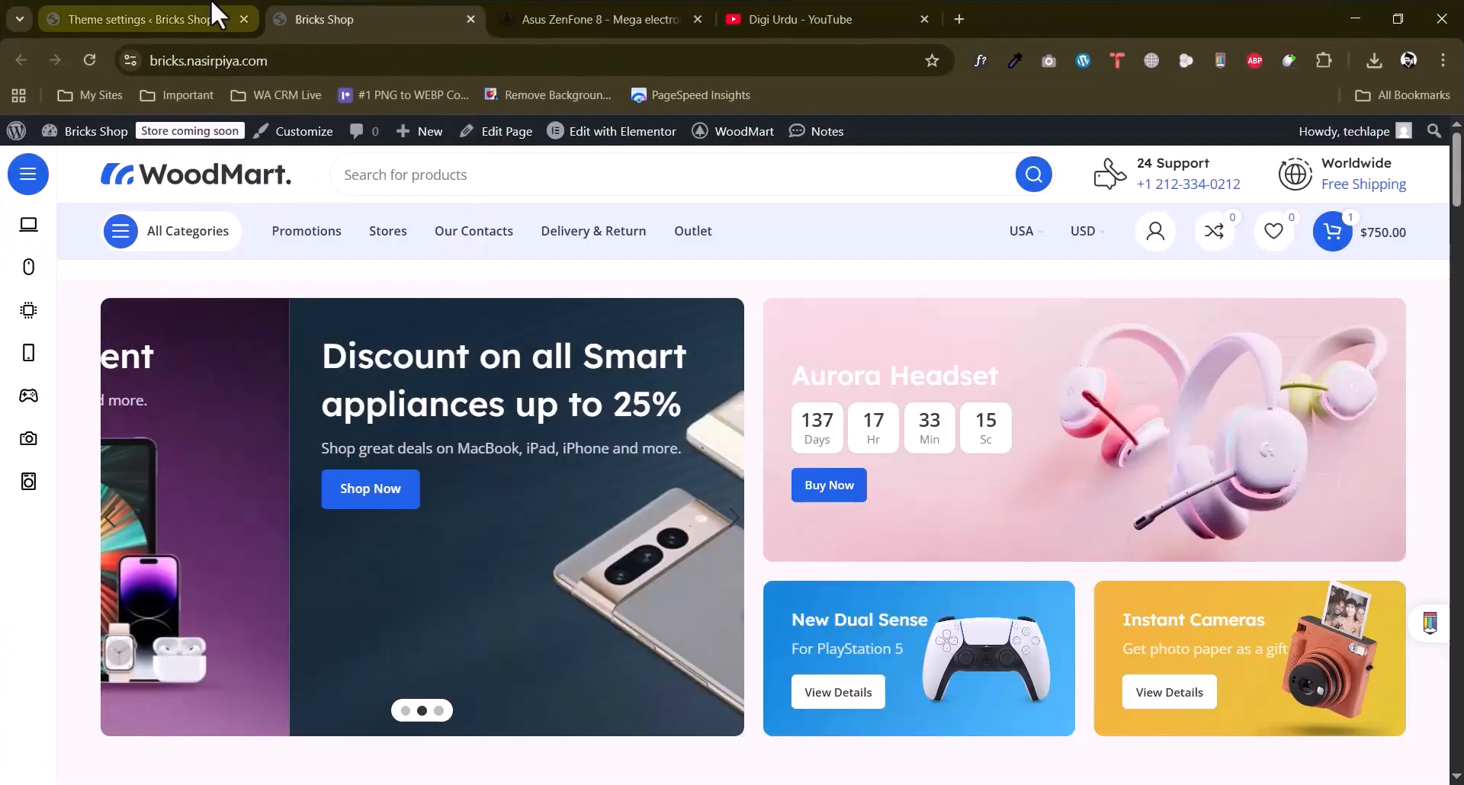
Return to the theme settings and review the general Search options, from product SKU search to popular requests and synonyms.
click(217, 14)
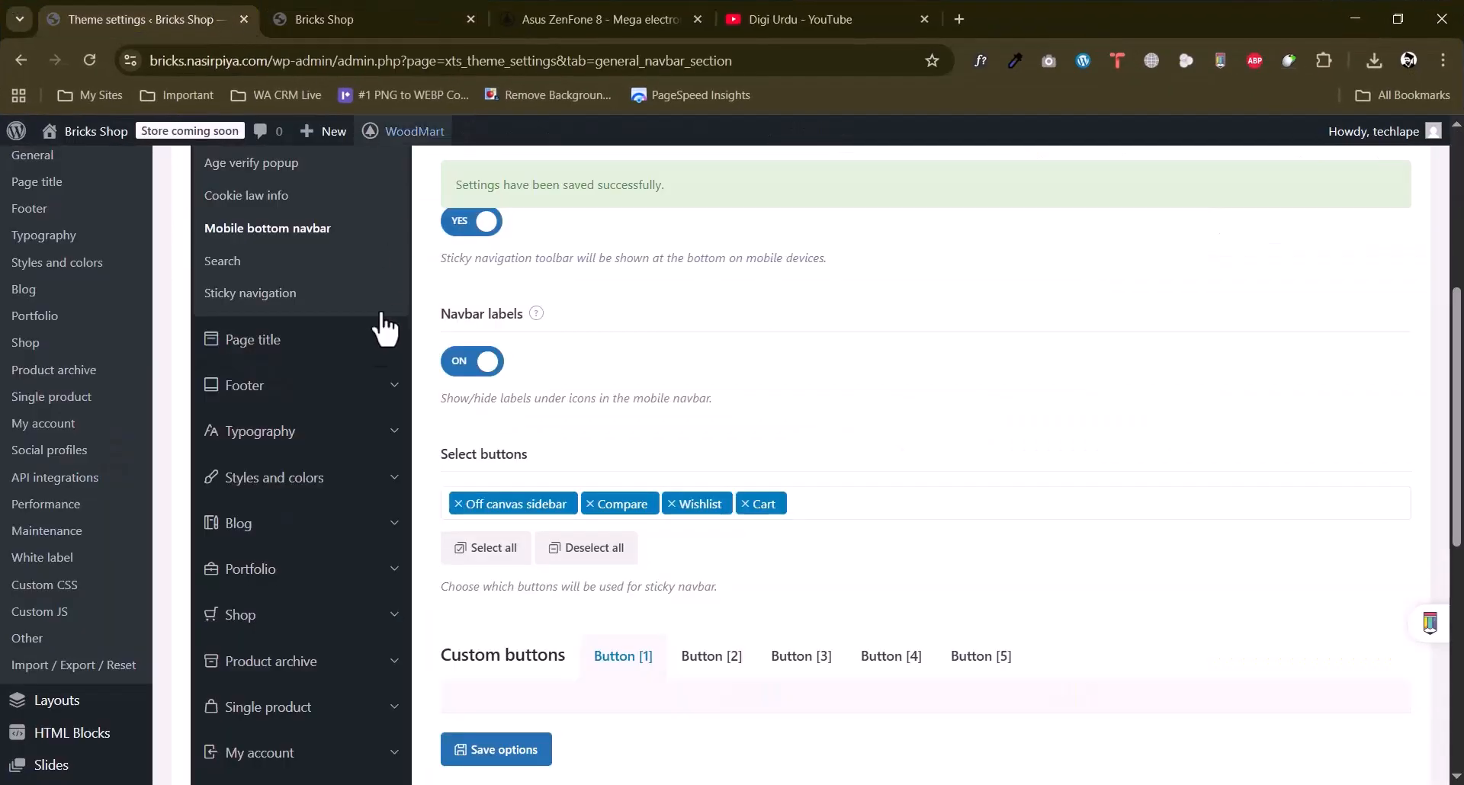
click(221, 261)
scroll(782, 348, up, 5)
scroll(781, 349, down, 3)
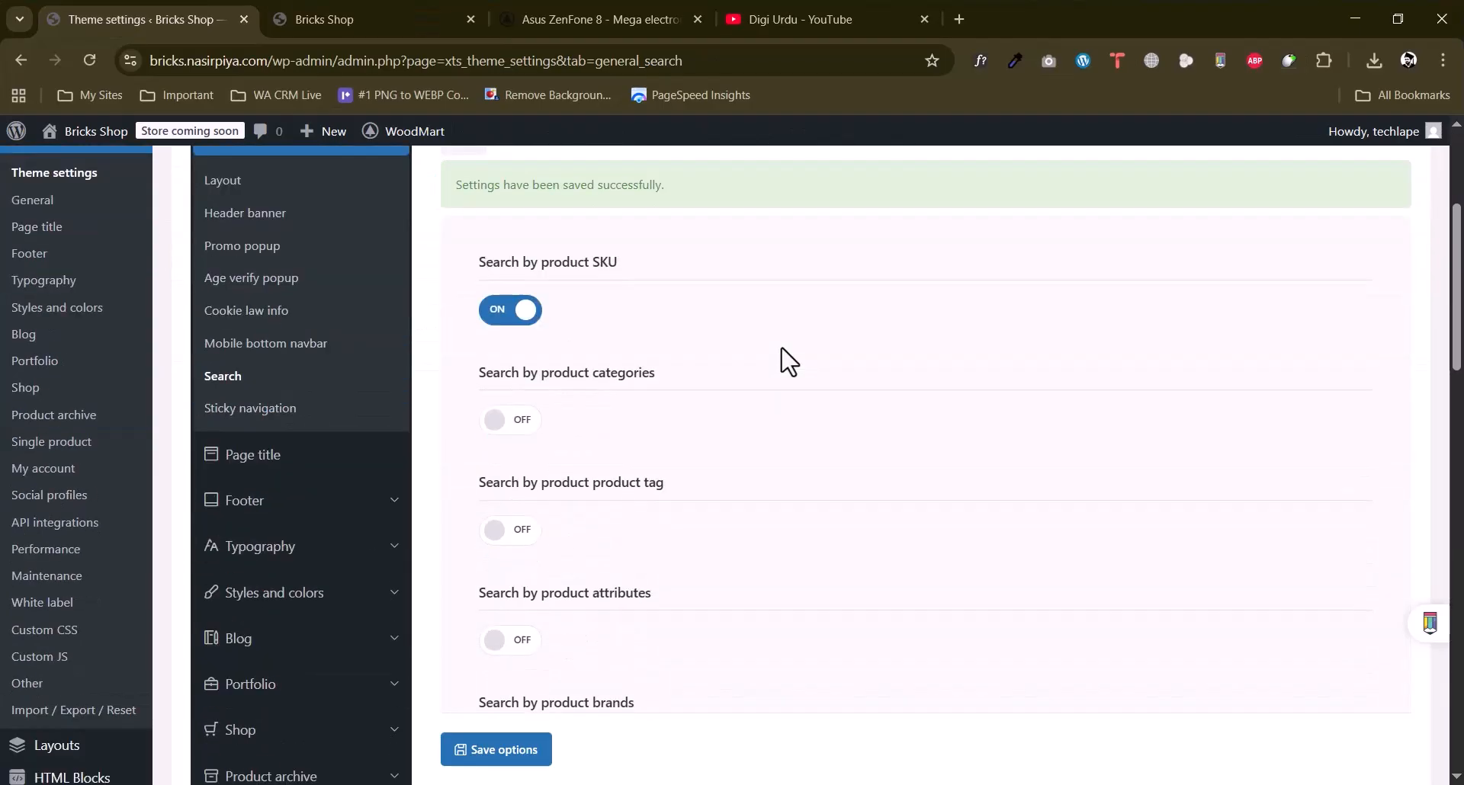
scroll(686, 364, down, 1)
scroll(614, 361, up, 1)
scroll(653, 381, down, 1)
scroll(610, 377, up, 2)
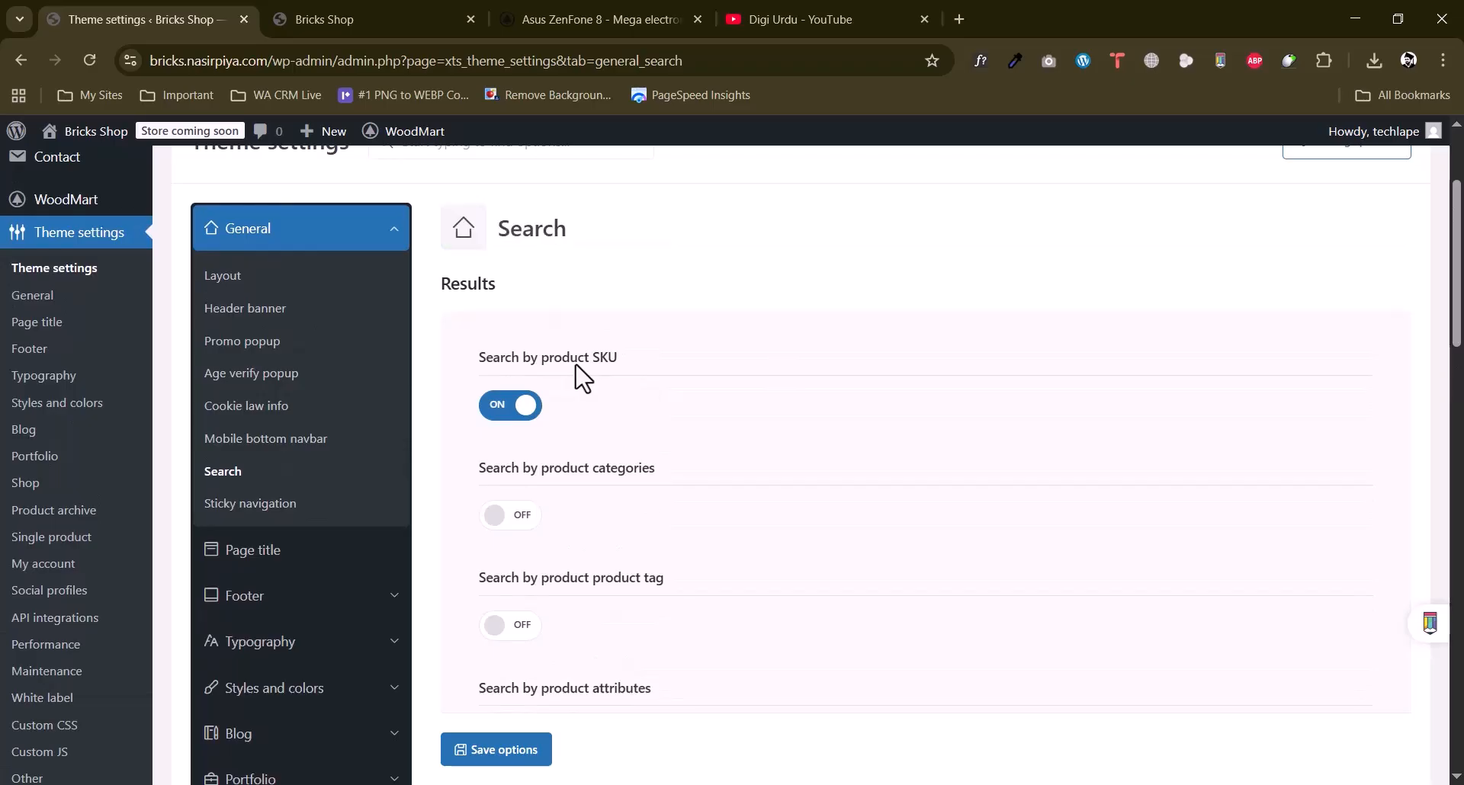
scroll(583, 374, down, 6)
scroll(582, 370, down, 9)
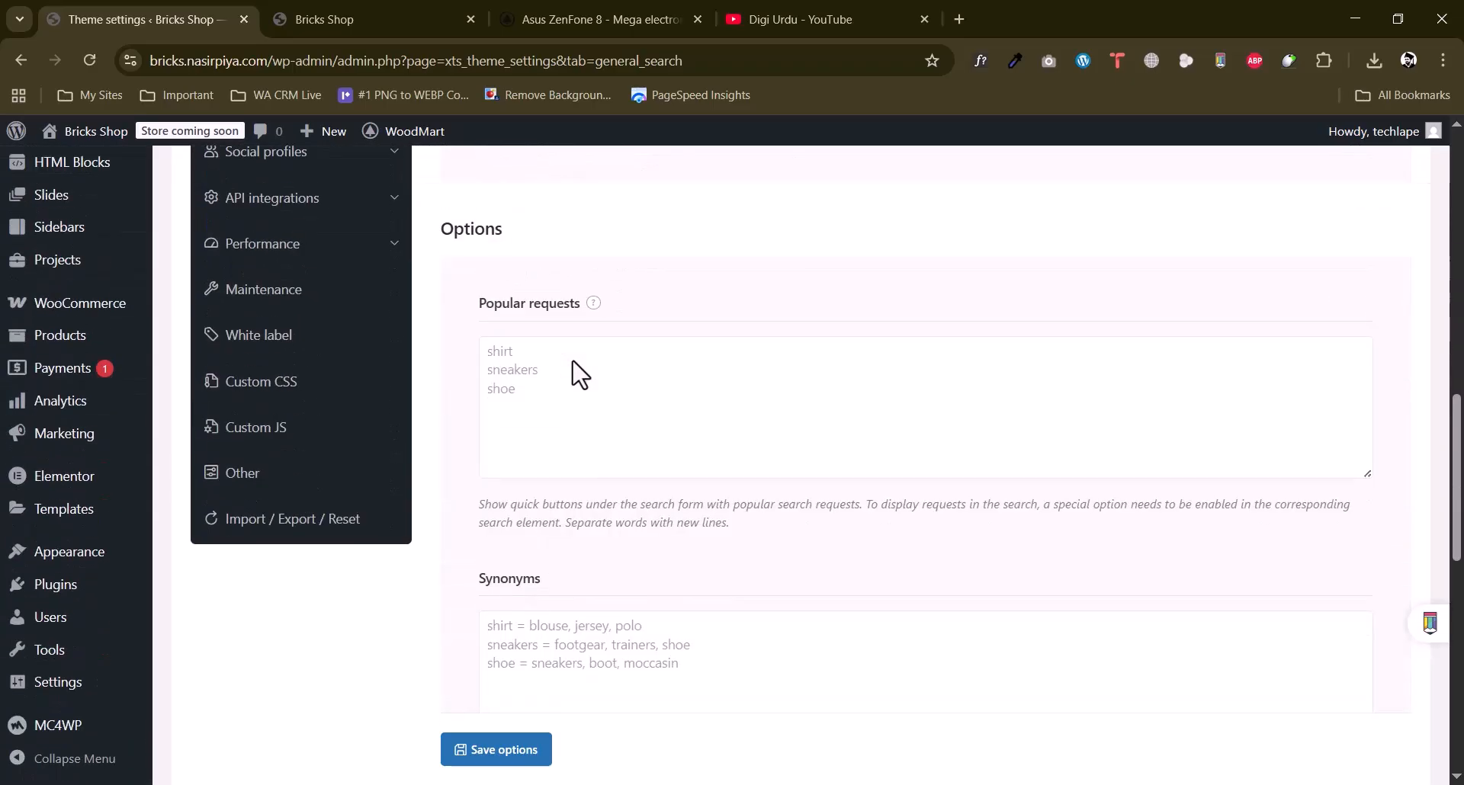
scroll(570, 398, up, 7)
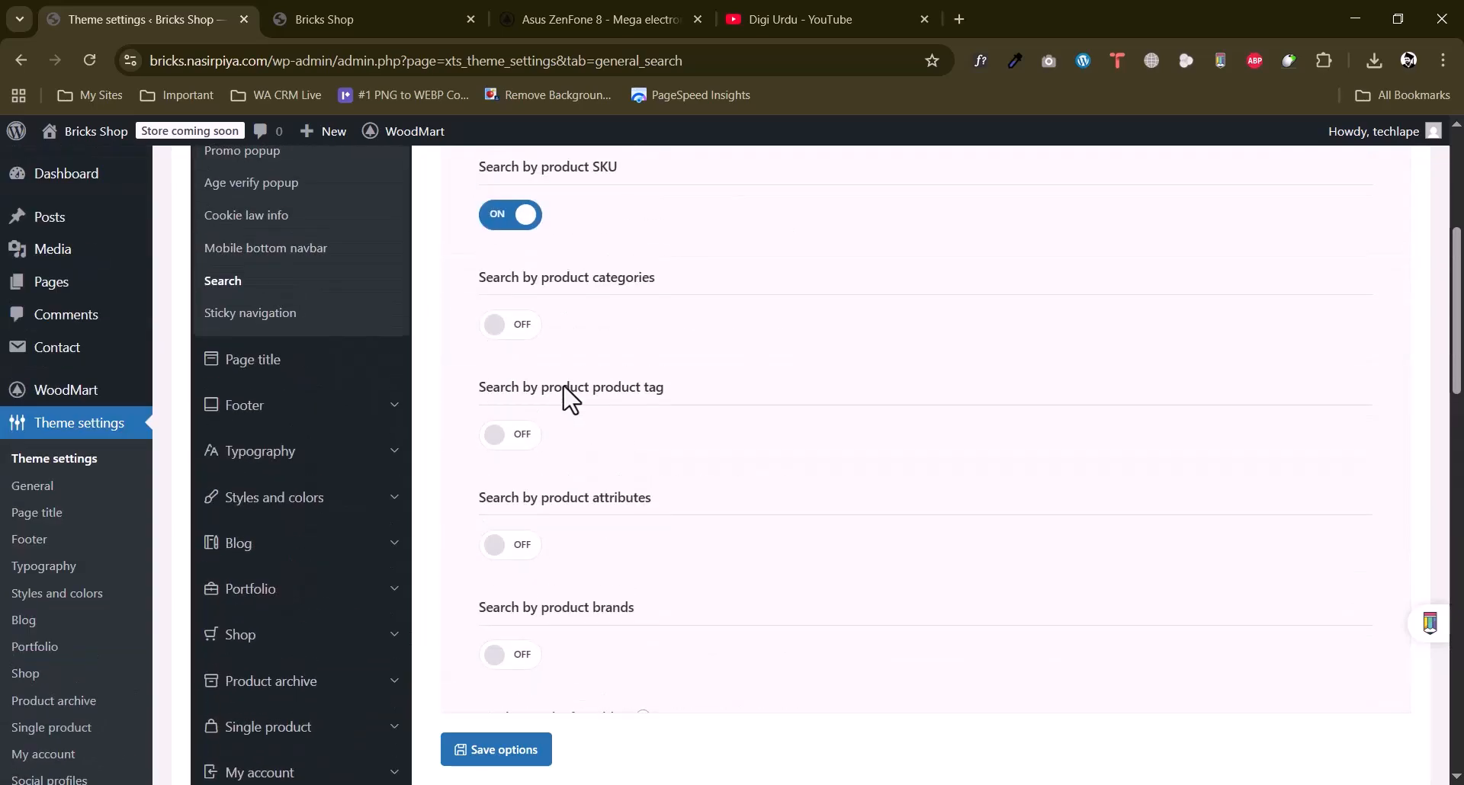
Open the sticky navigation settings and review the selected menu, title and bottom content options.
click(250, 312)
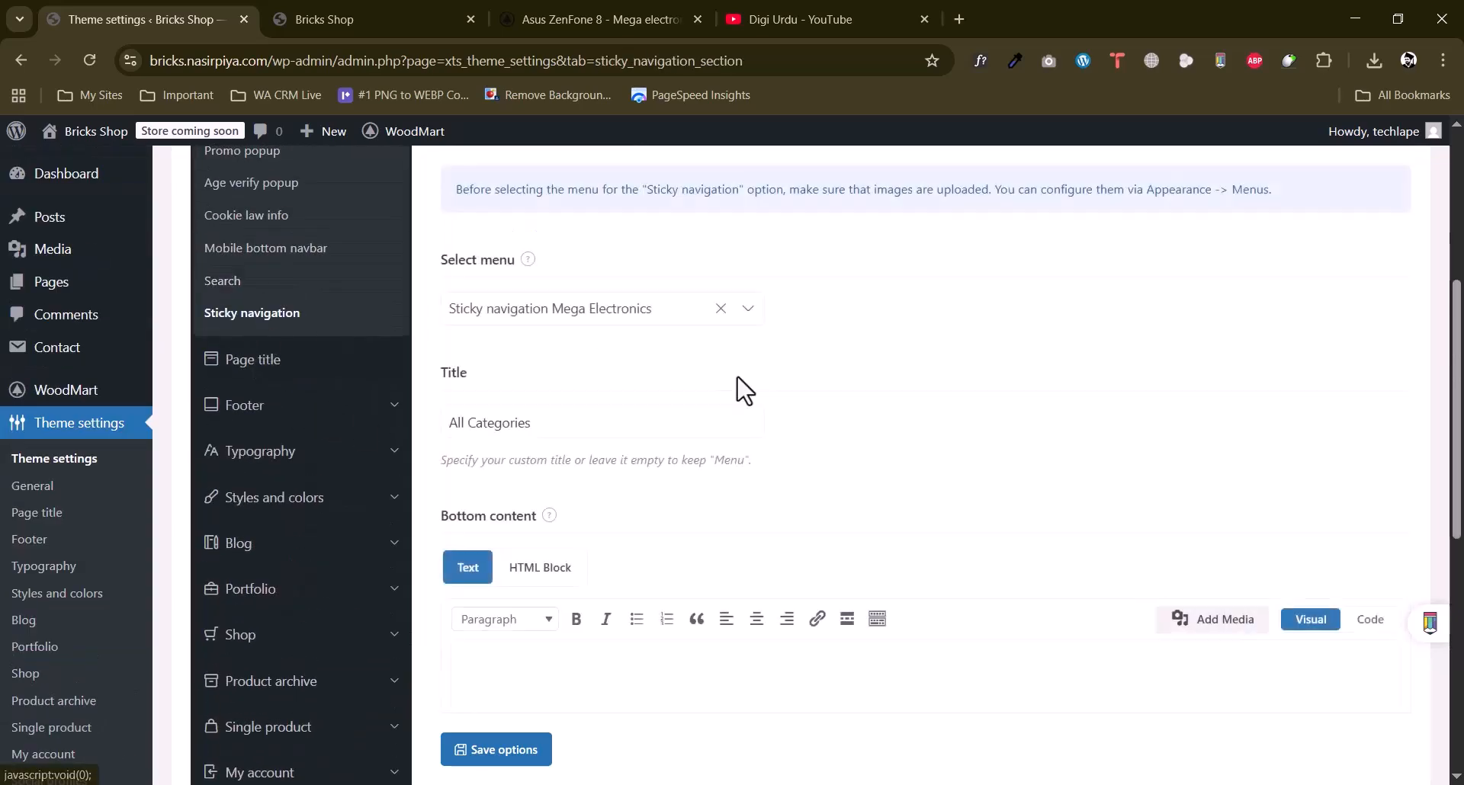
scroll(743, 389, down, 4)
scroll(744, 390, up, 4)
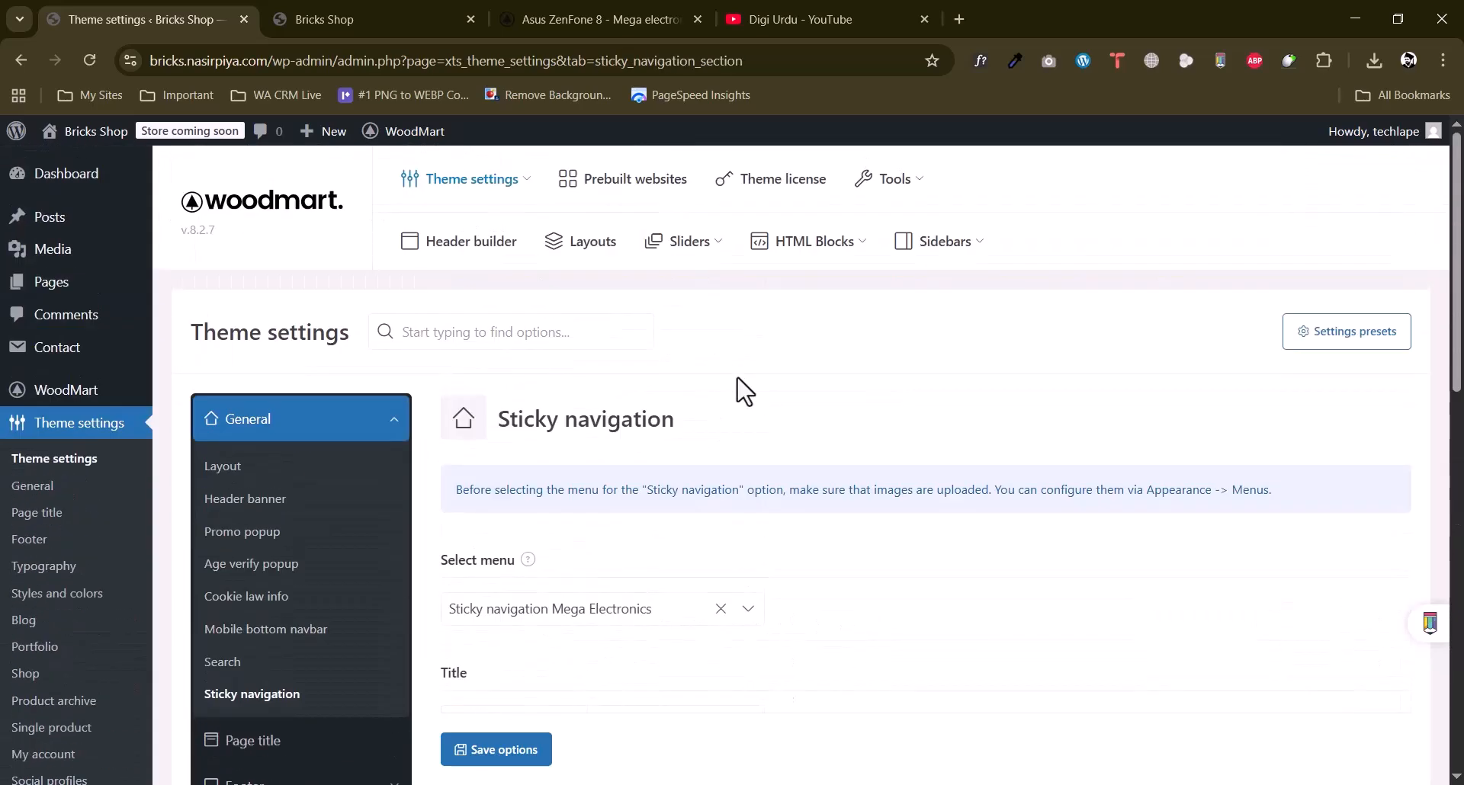
scroll(744, 390, down, 4)
scroll(738, 387, down, 7)
scroll(738, 388, up, 5)
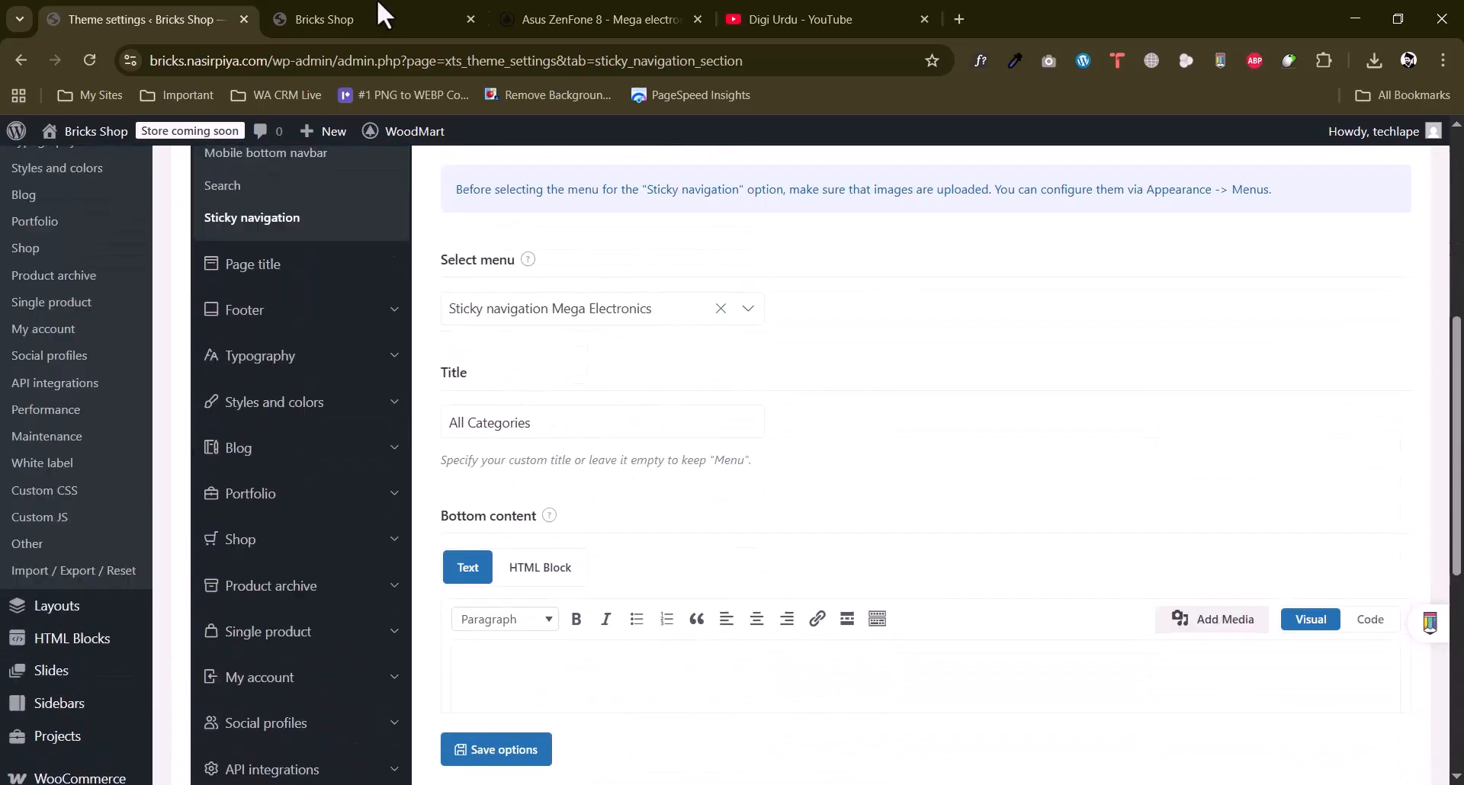
Examine how the sticky navigation behaves along the length of the shop's homepage.
click(374, 9)
scroll(1398, 343, down, 10)
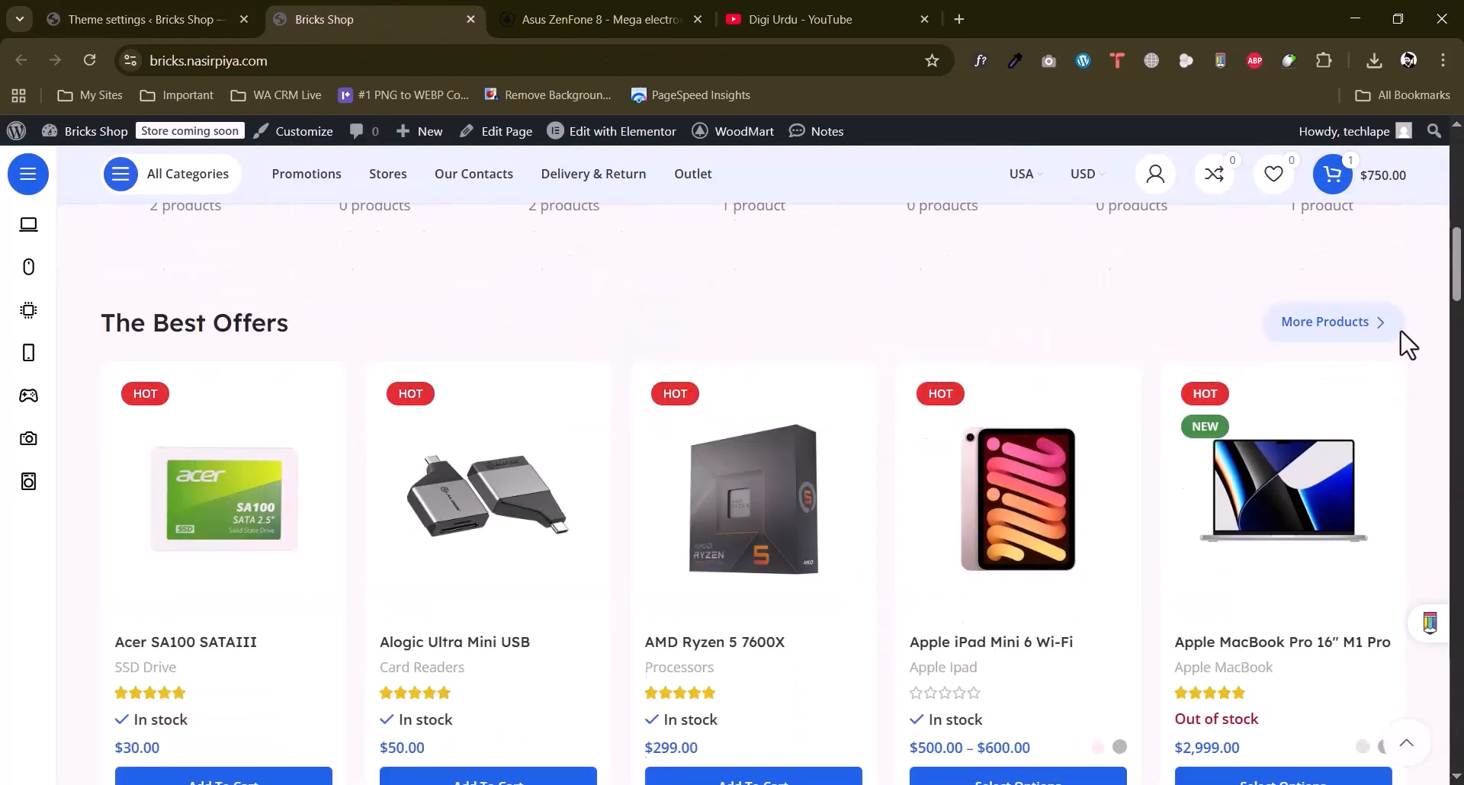
scroll(1398, 340, up, 5)
drag(1457, 221, 1458, 418)
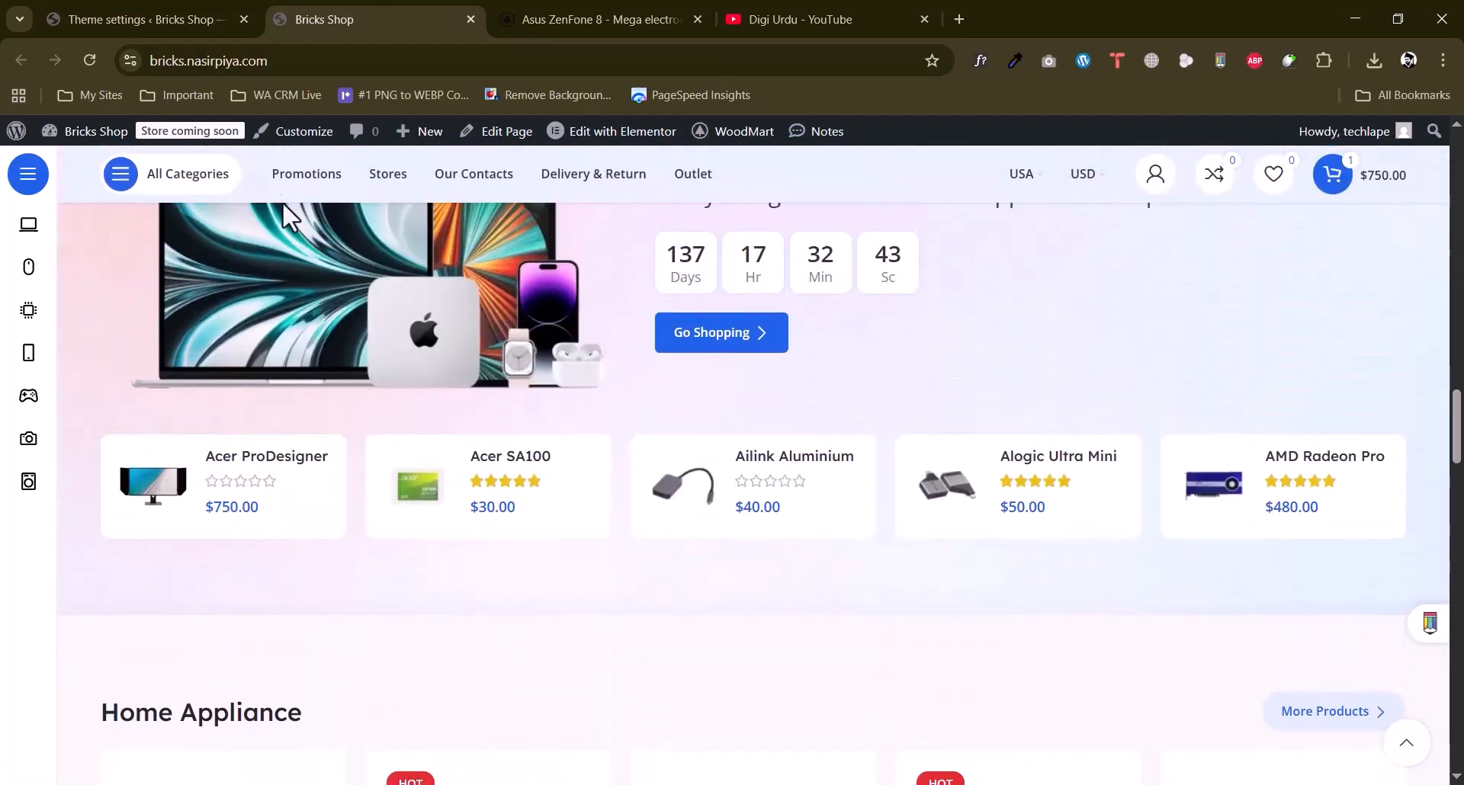
Open the Page title theme settings and review the design, size, background and text color options.
click(229, 22)
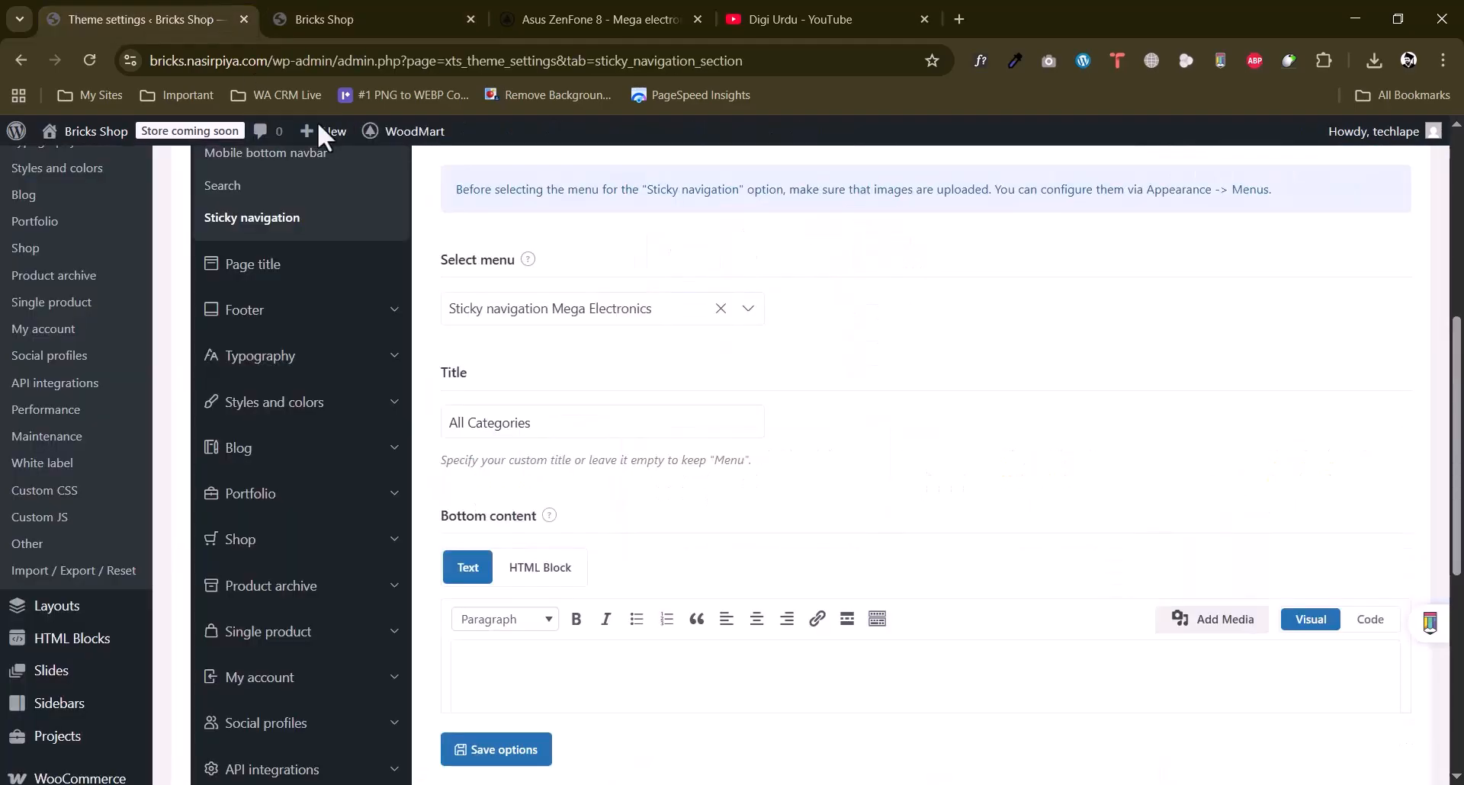
click(239, 276)
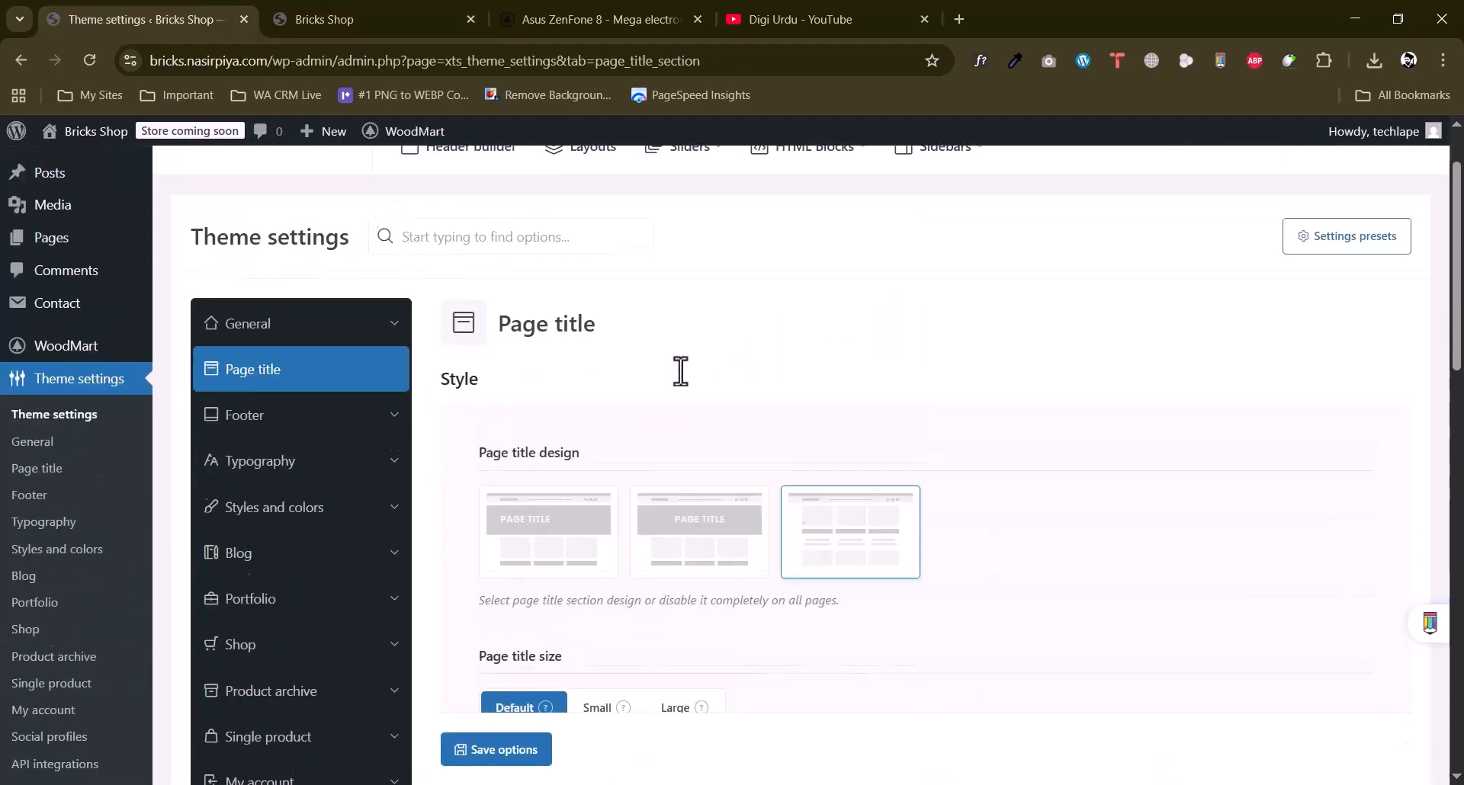
scroll(893, 345, down, 1)
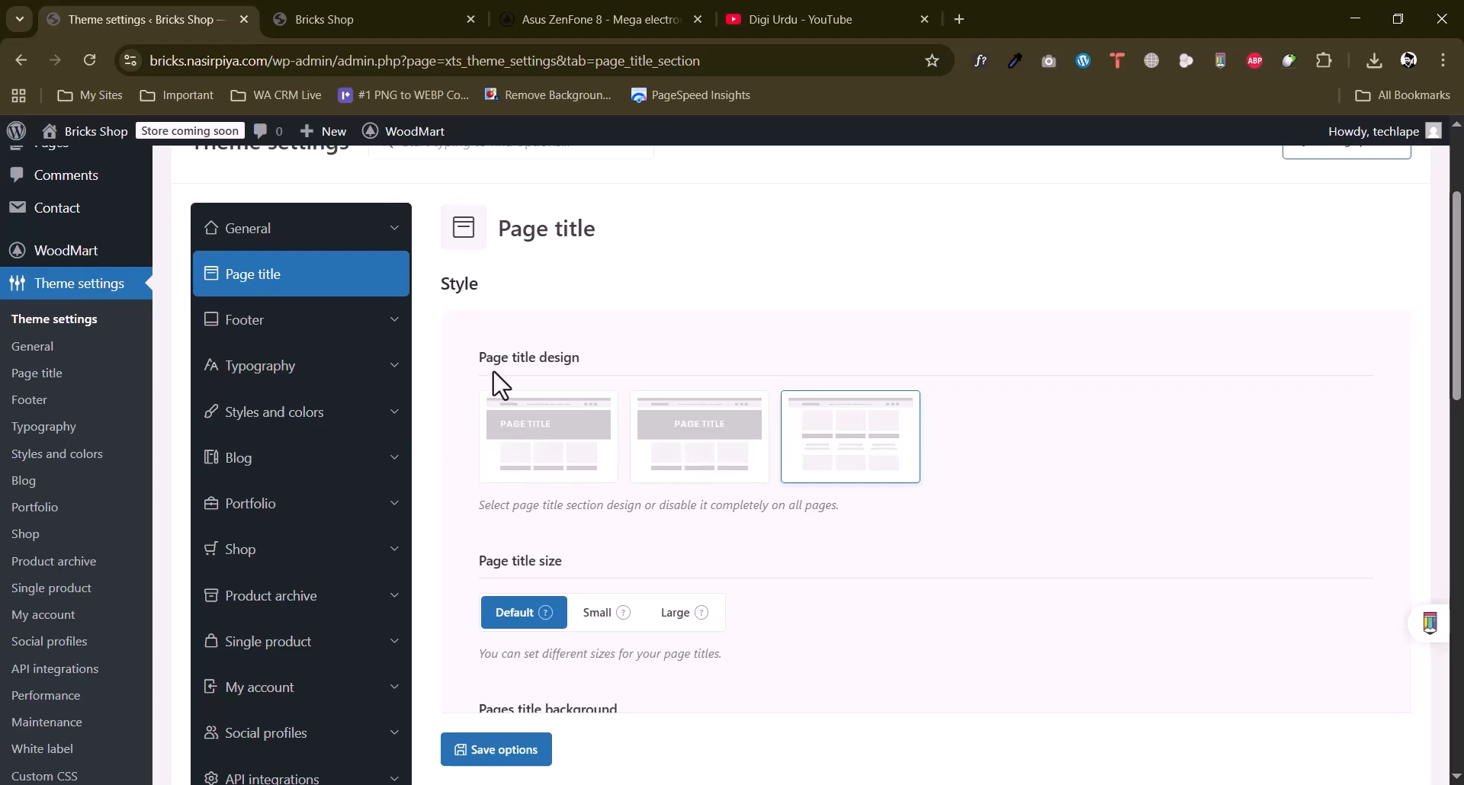
scroll(606, 477, down, 8)
scroll(599, 415, up, 4)
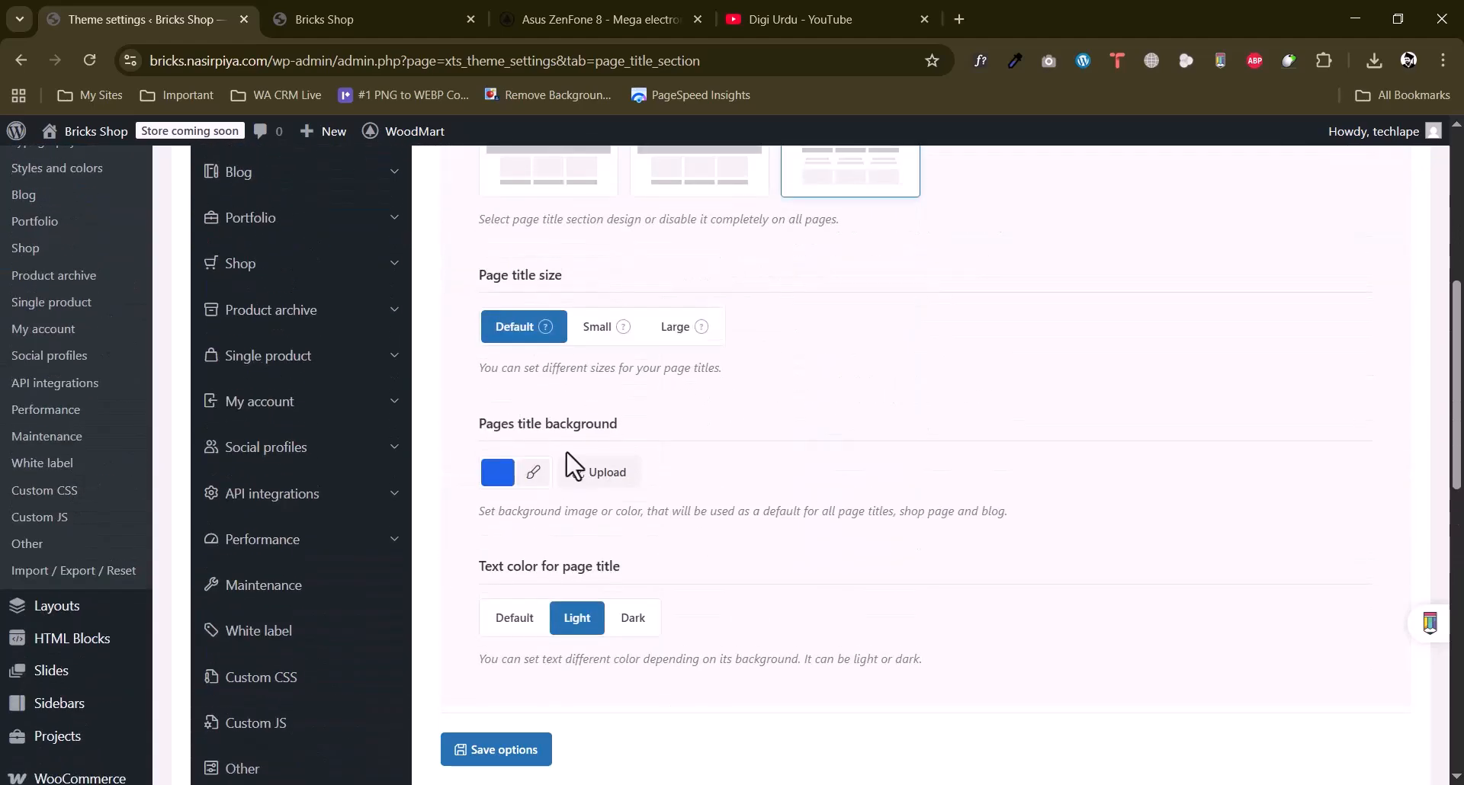
drag(538, 446, 637, 431)
click(537, 450)
scroll(725, 419, down, 1)
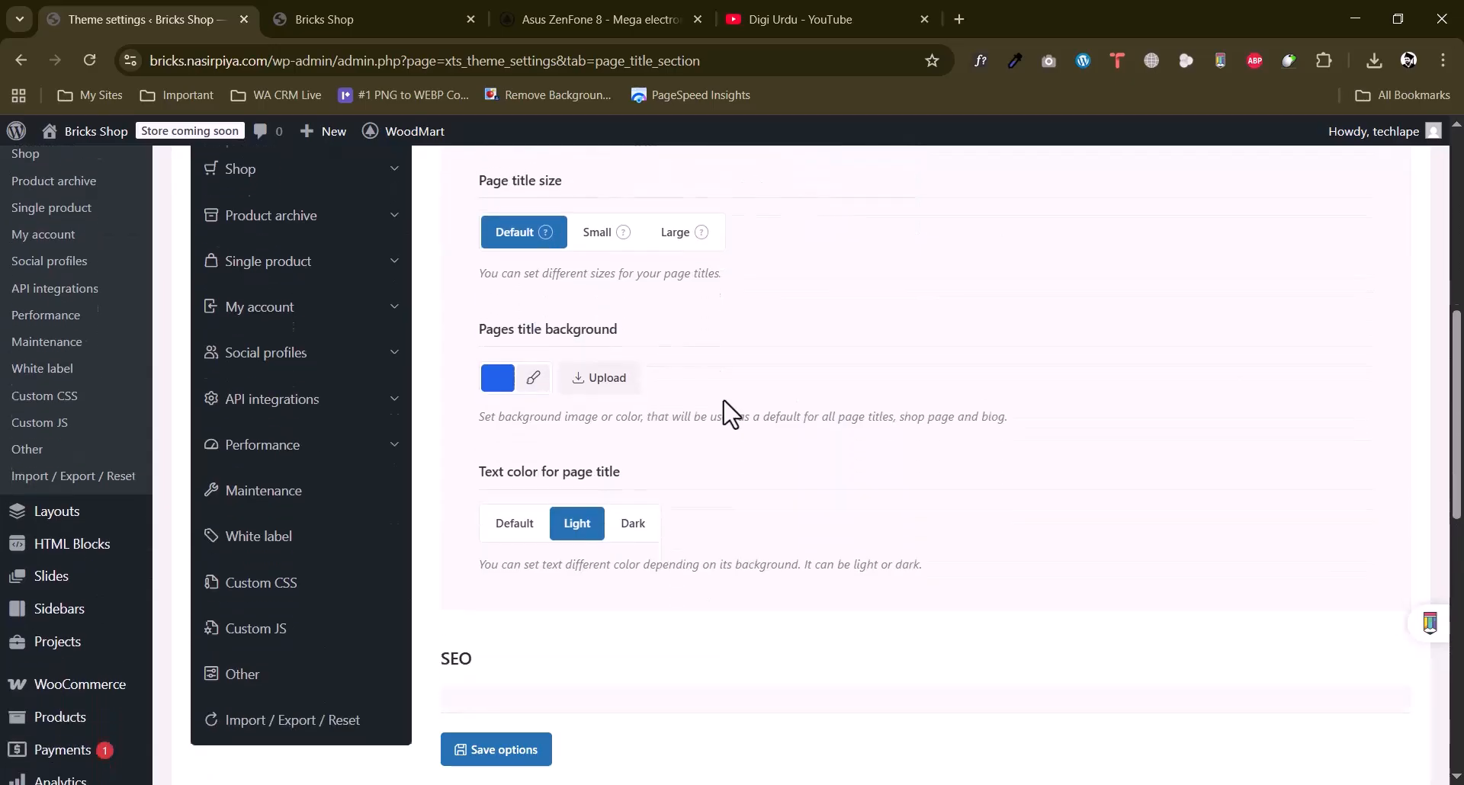
scroll(725, 418, up, 4)
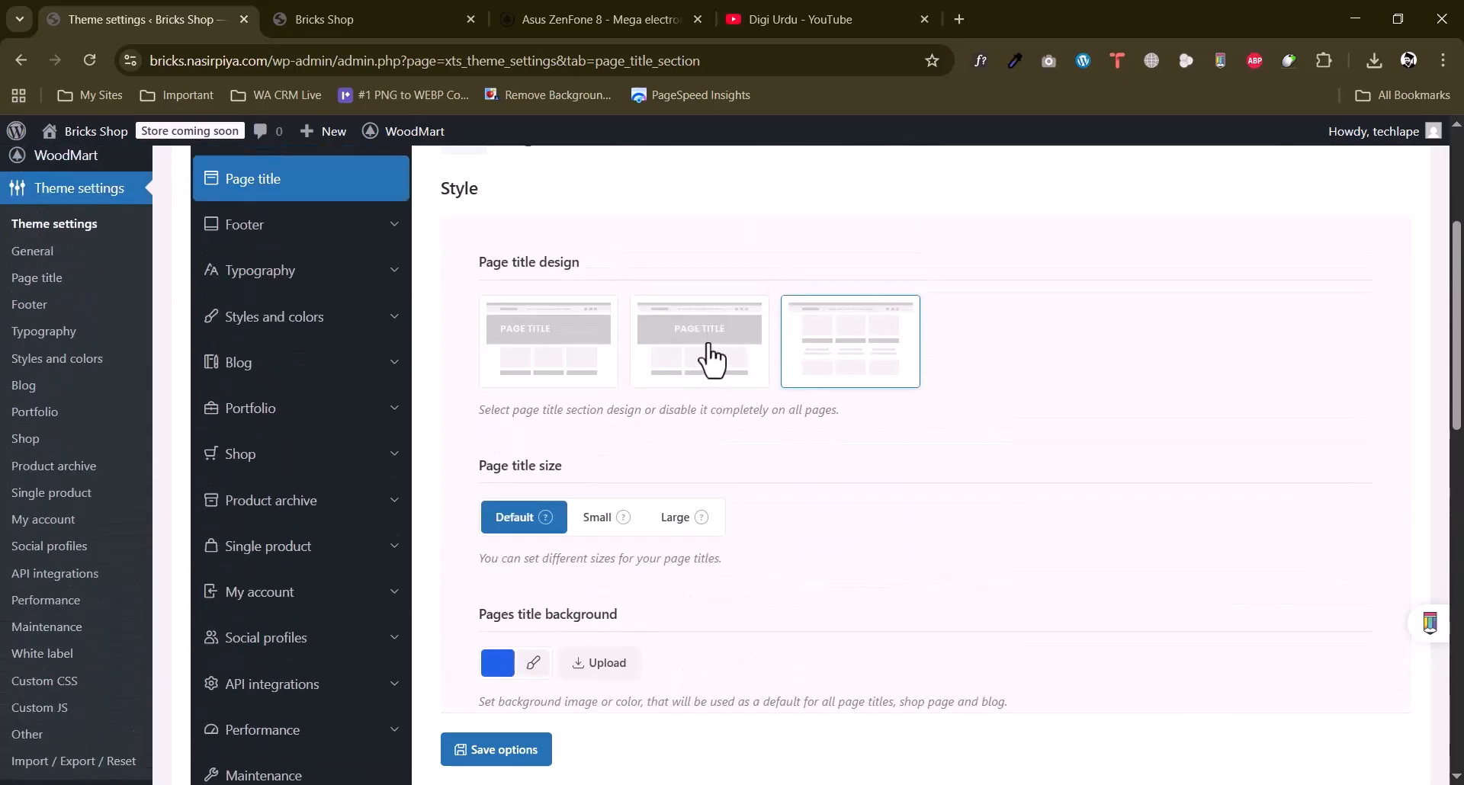
Review the SEO options of the page title settings, including title tag, Show breadcrumbs and Yoast breadcrumbs.
scroll(614, 473, down, 13)
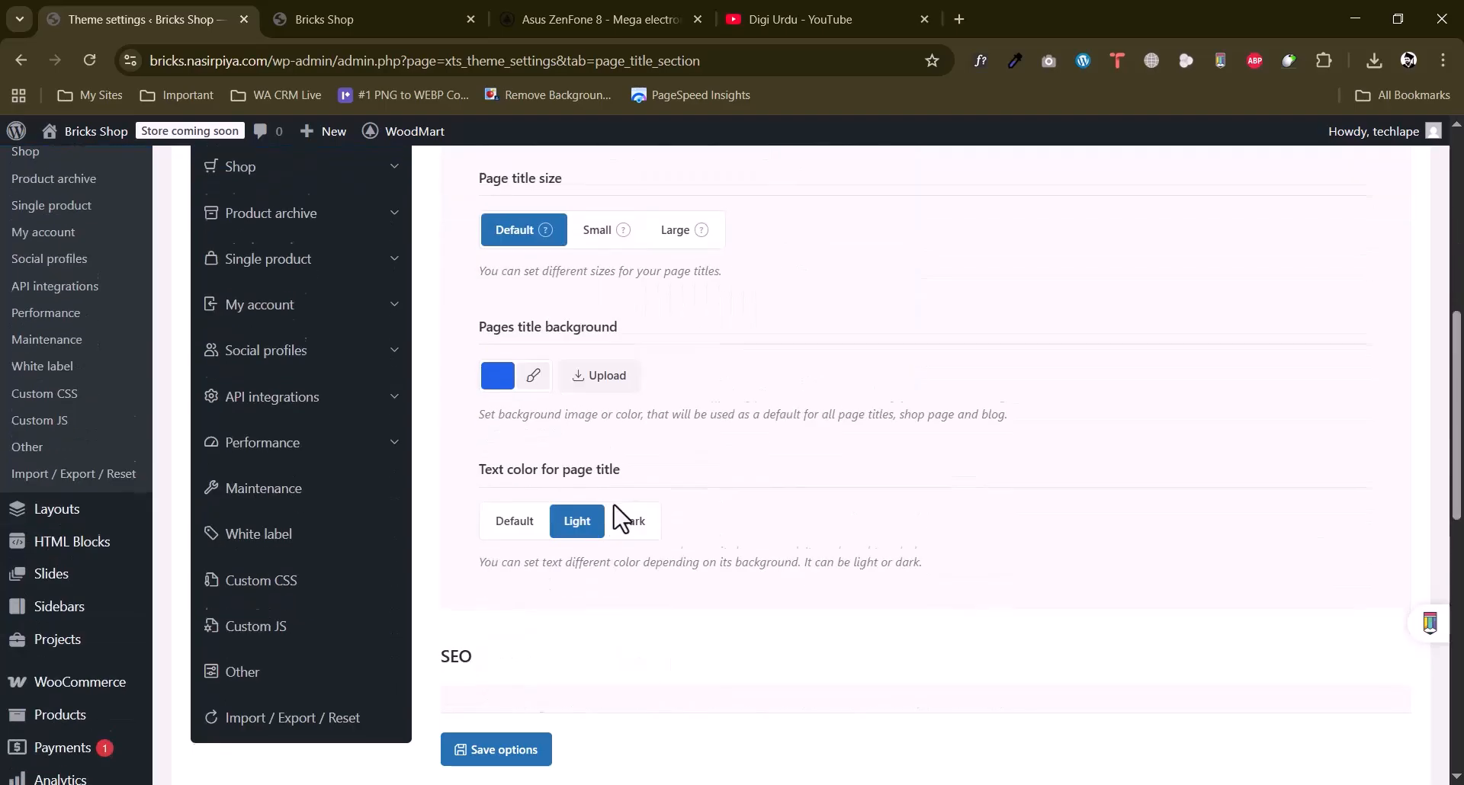
scroll(622, 511, up, 5)
drag(480, 352, 579, 356)
click(593, 356)
scroll(651, 433, down, 3)
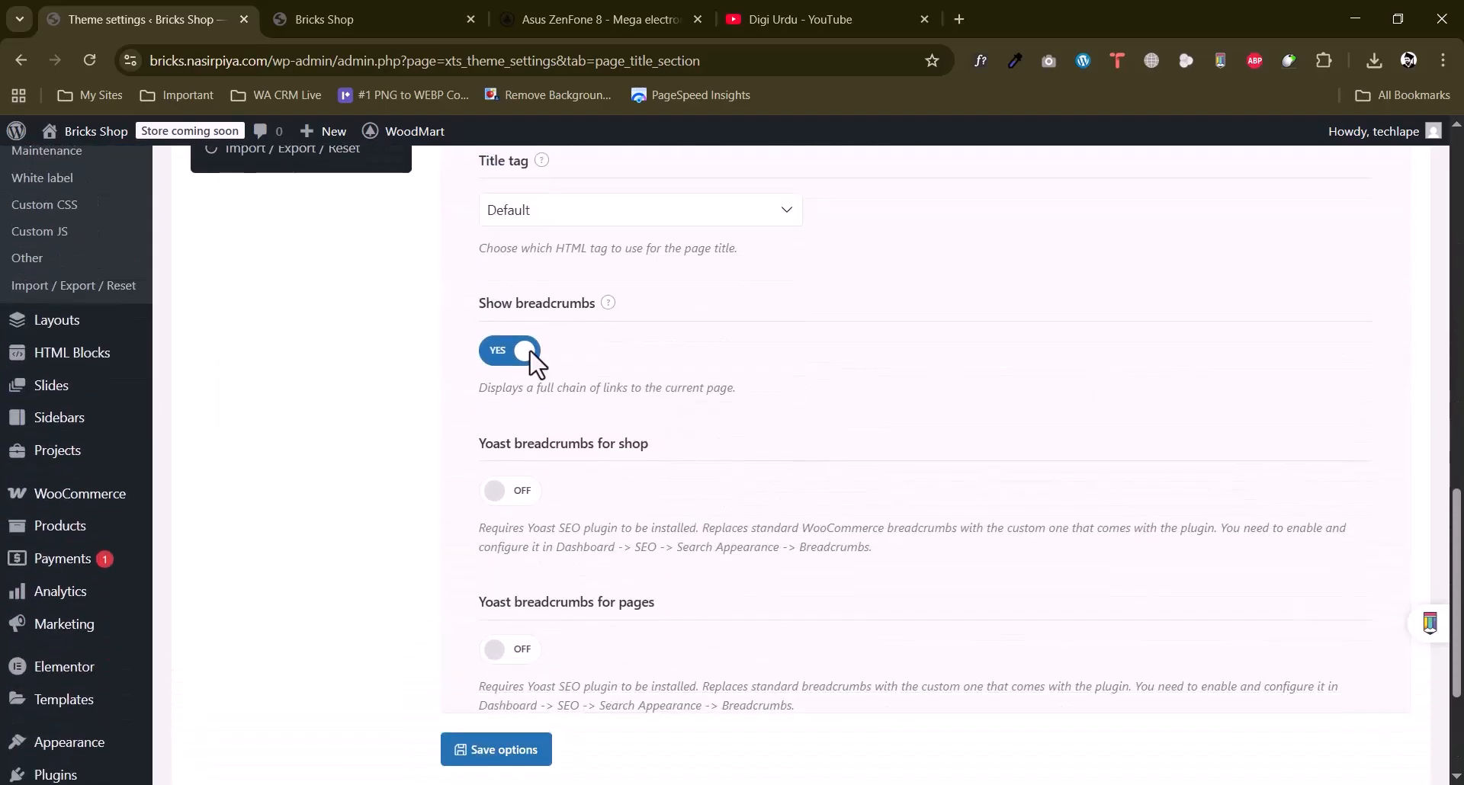
Examine the breadcrumb trail on the Asus ZenFone 8 demo product page and return to the page title settings.
click(585, 19)
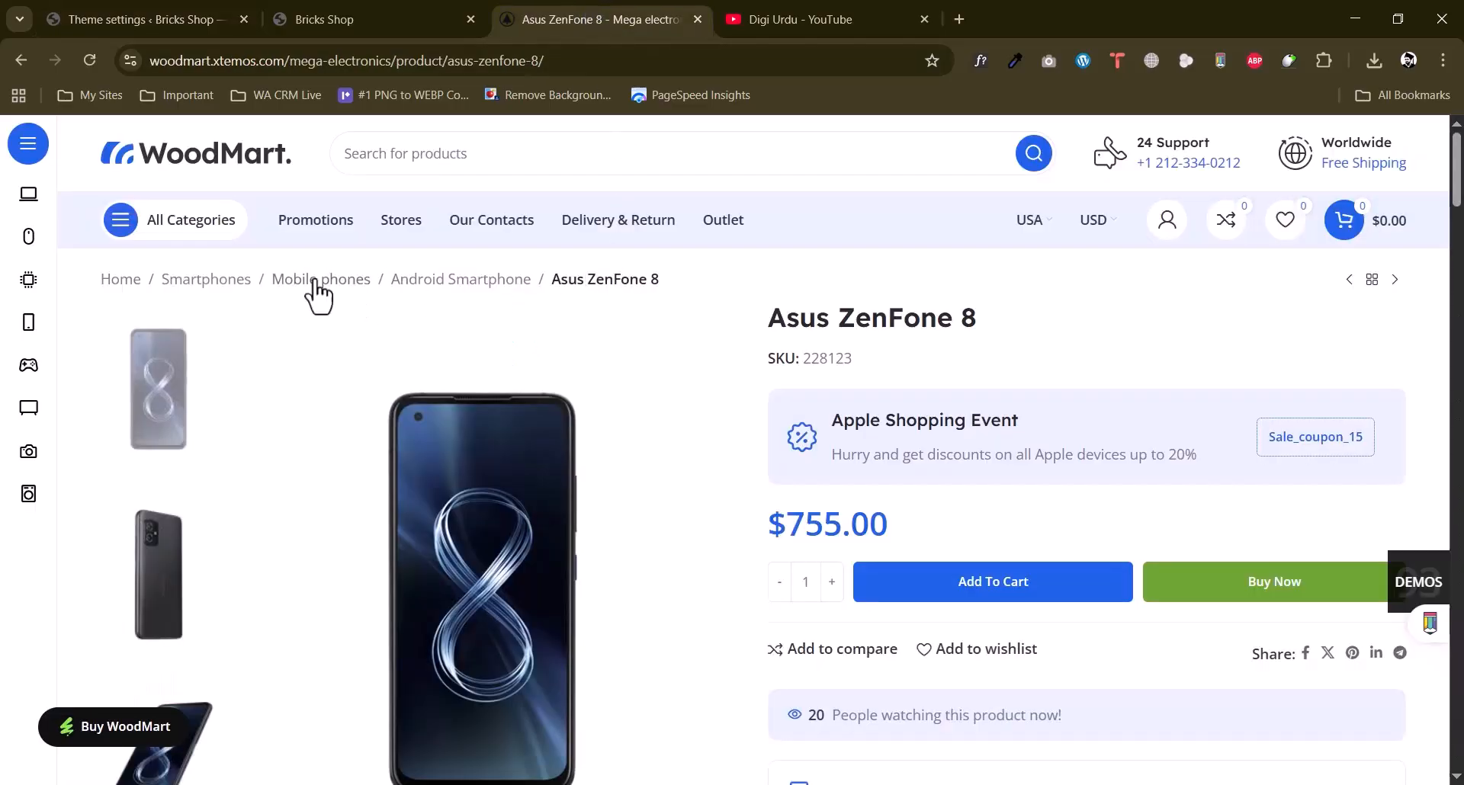
click(409, 17)
click(221, 19)
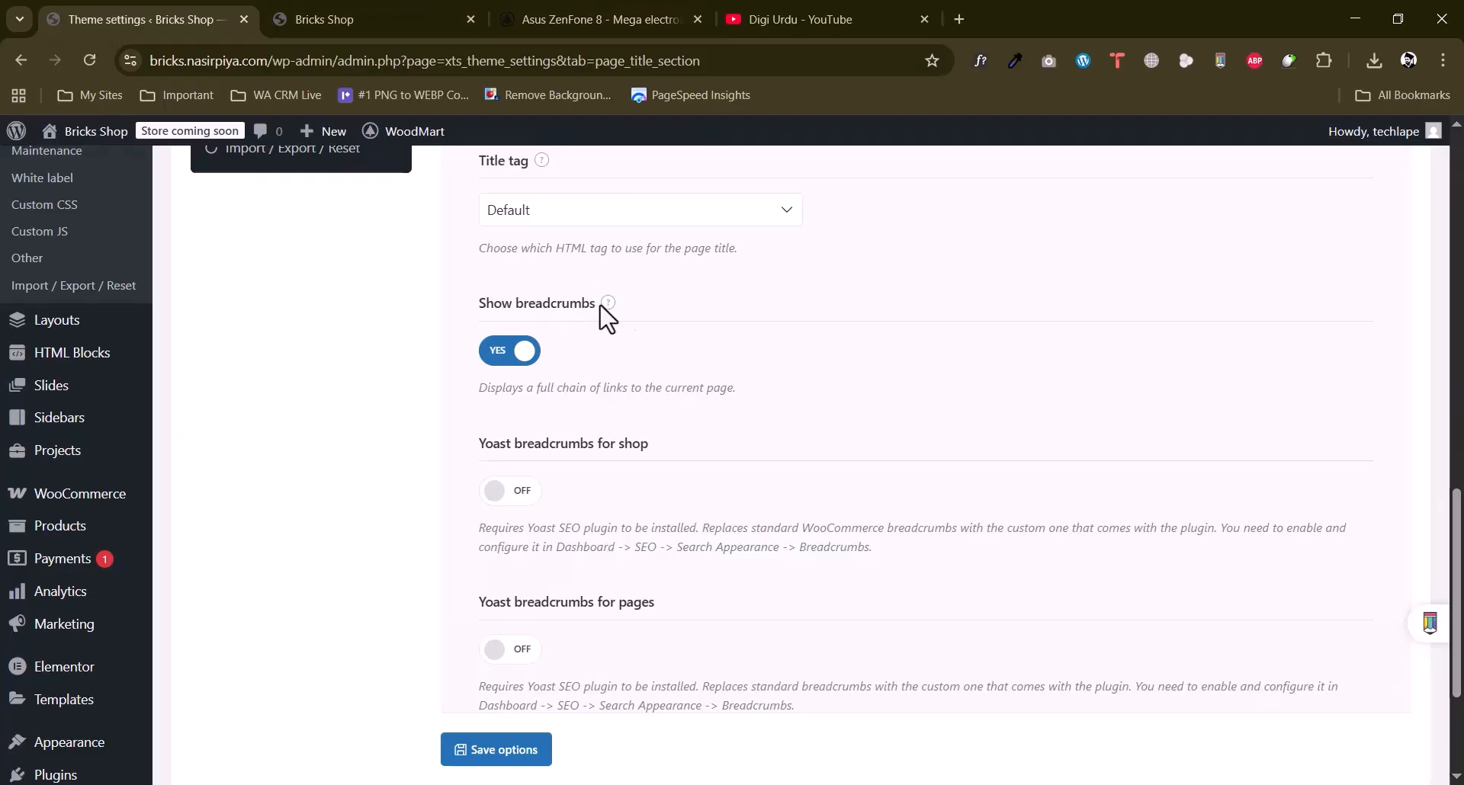
Review the Show breadcrumbs option and the remaining size, background, text color and SEO options of the page title settings.
mouse_move(604, 303)
scroll(603, 305, up, 2)
scroll(648, 328, up, 1)
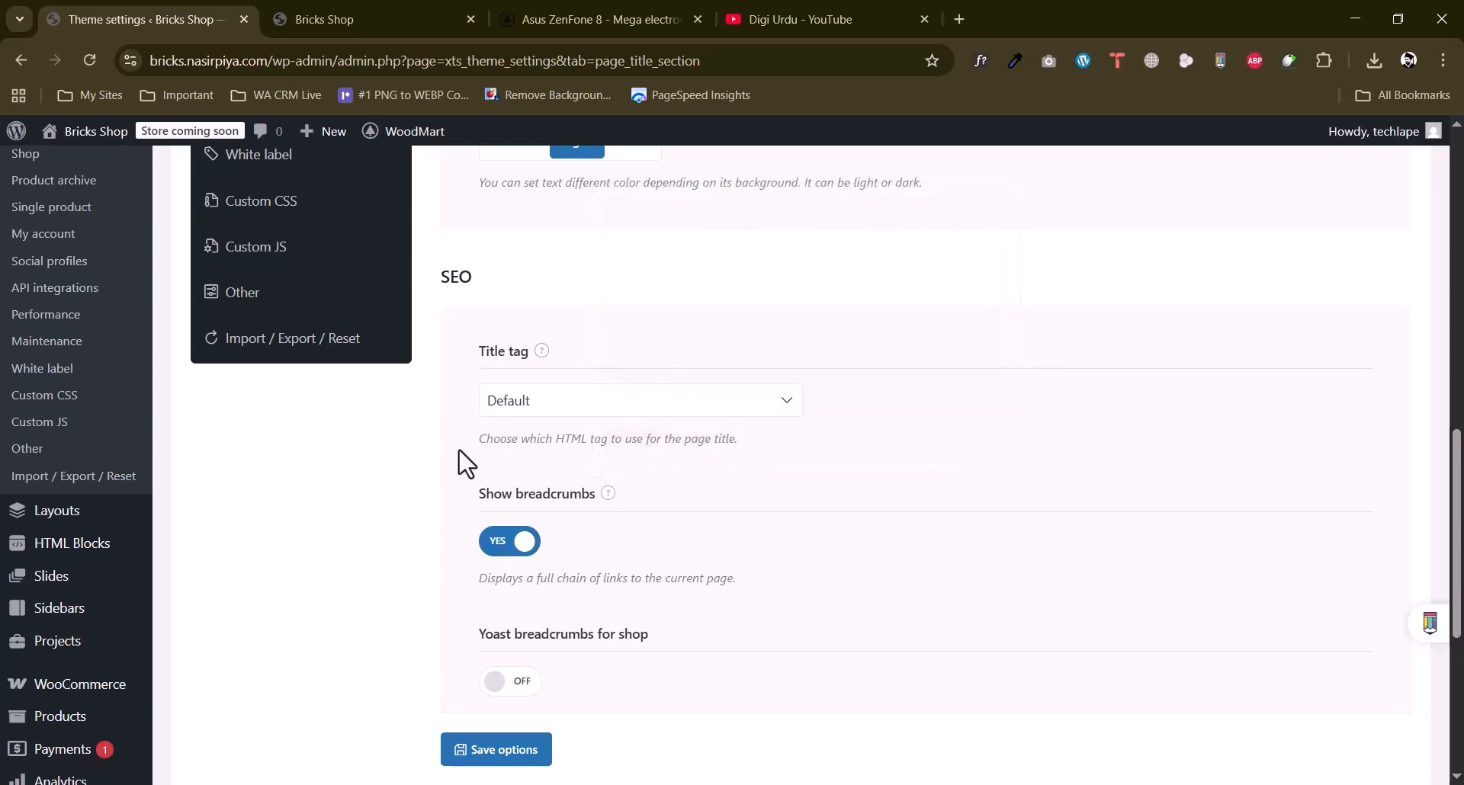
scroll(458, 460, down, 5)
scroll(458, 461, up, 15)
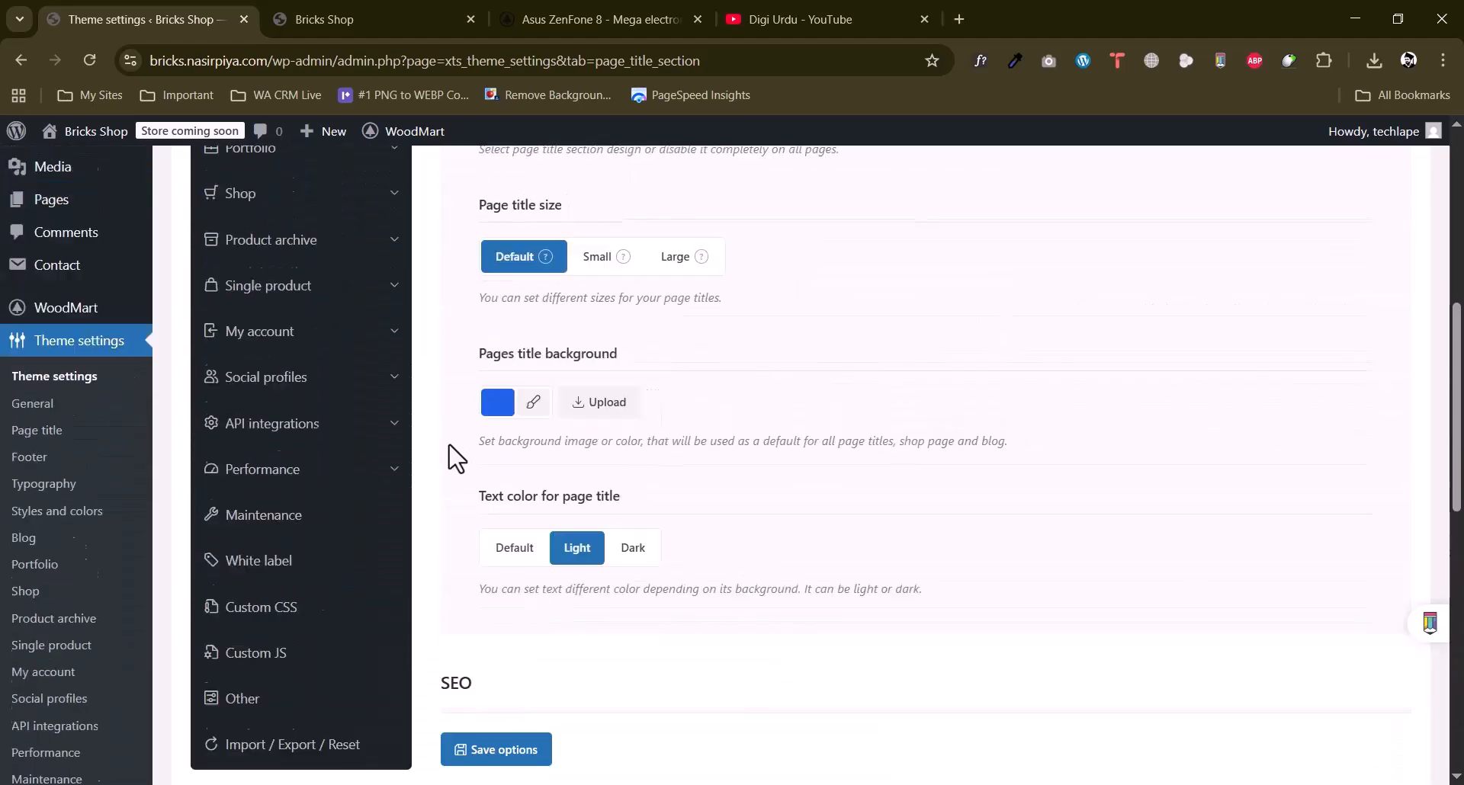
Open the Footer theme settings and review the footer content block, background and text color options.
click(277, 401)
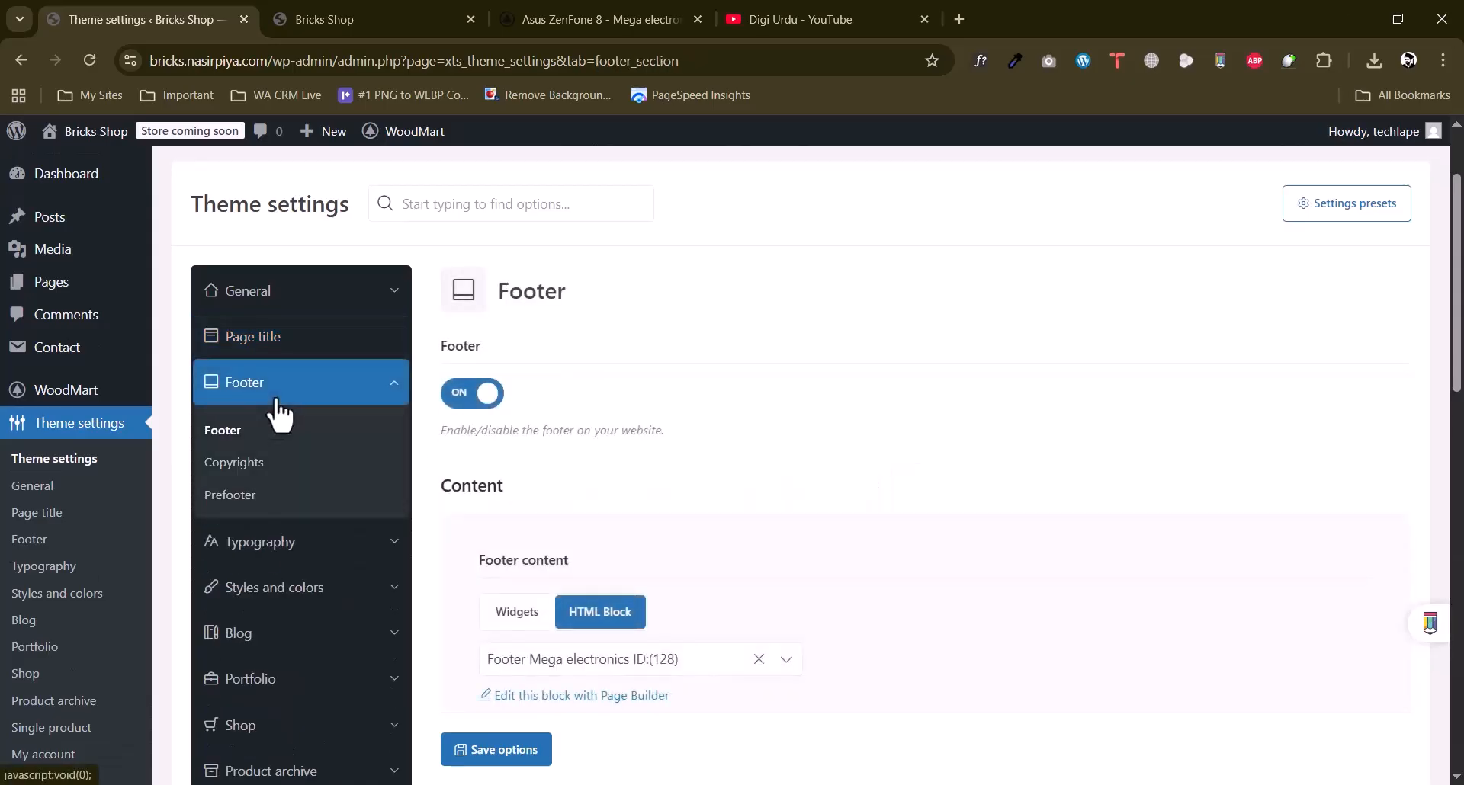
scroll(816, 419, down, 4)
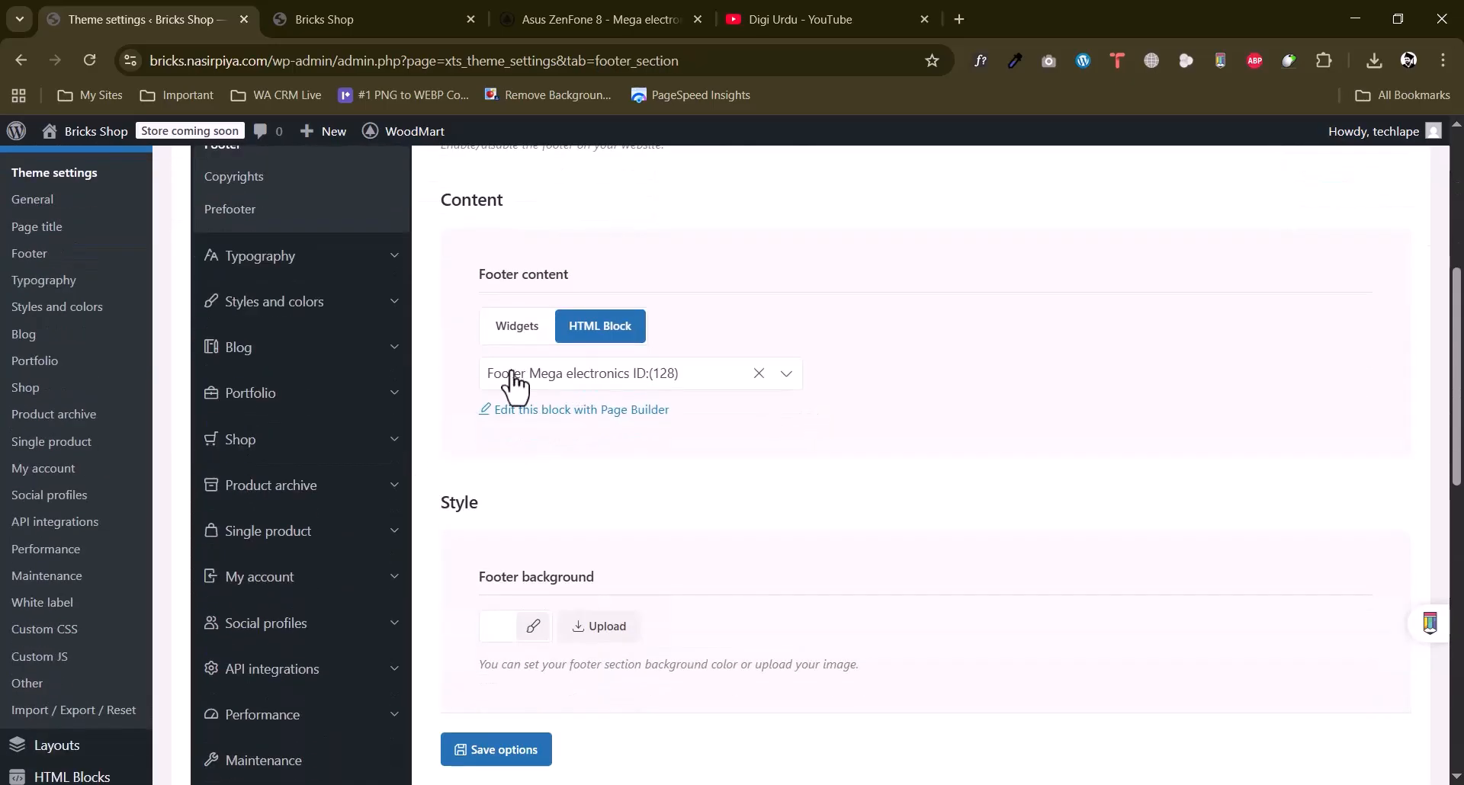
scroll(613, 379, up, 5)
scroll(614, 379, down, 6)
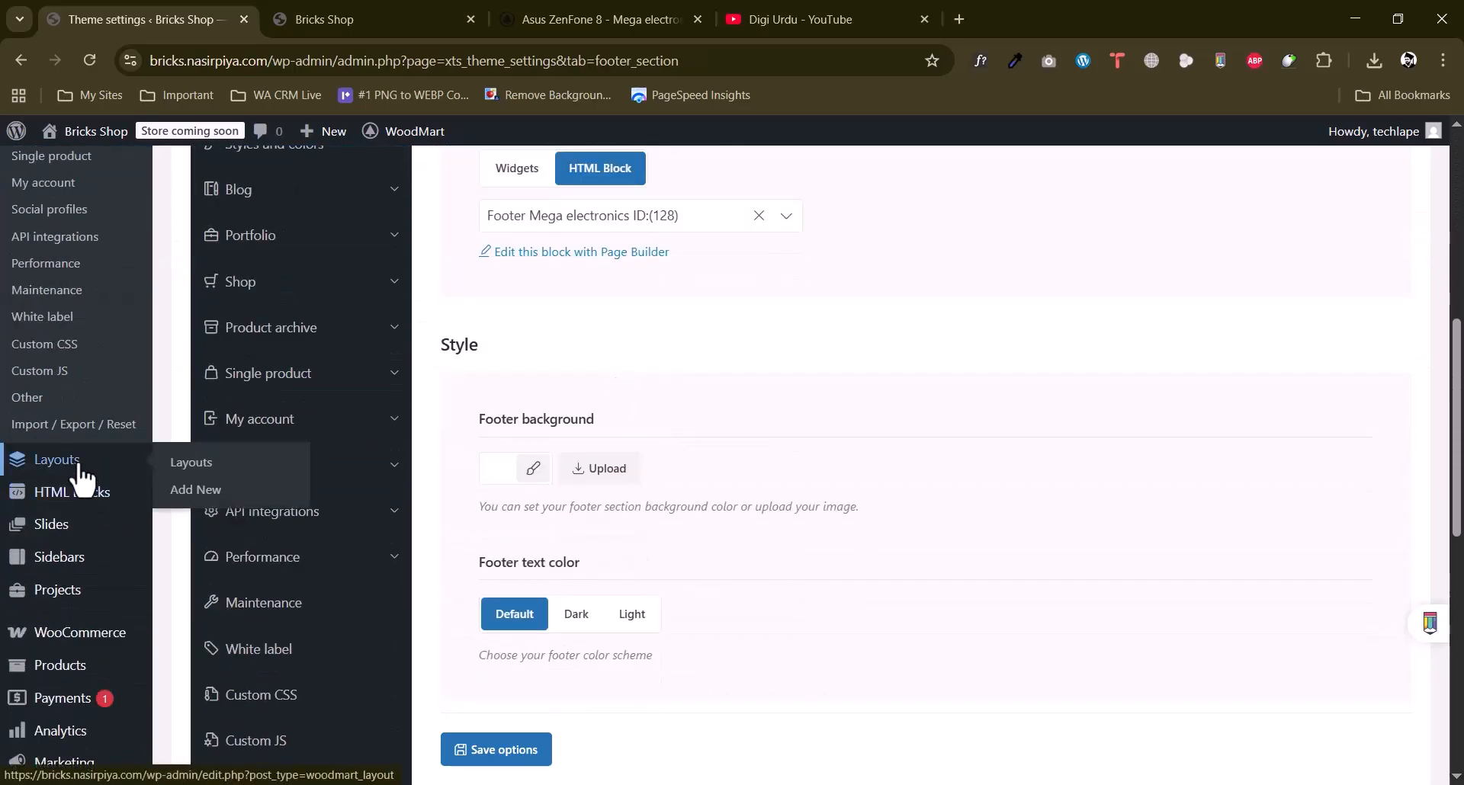
mouse_move(84, 507)
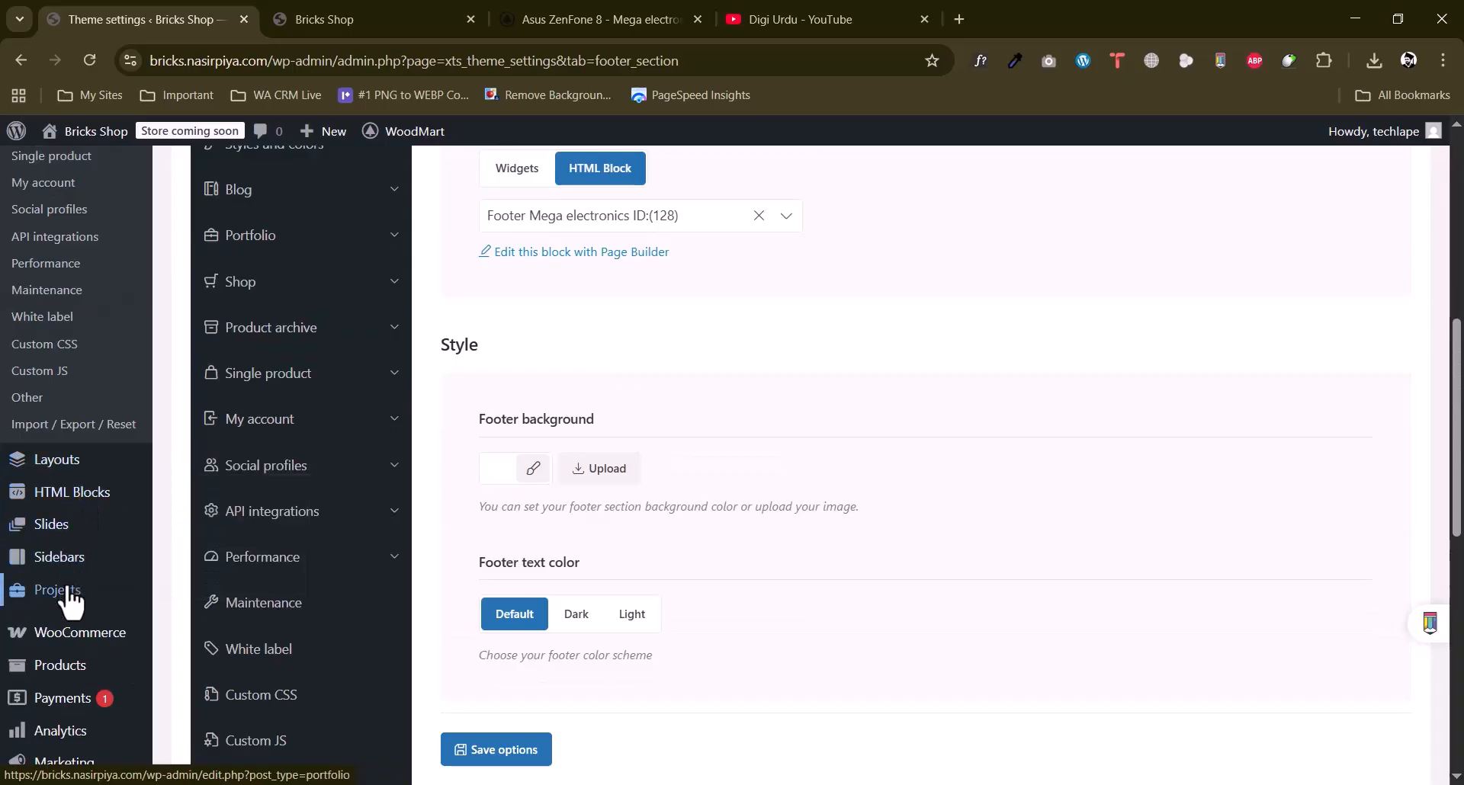
scroll(72, 579, down, 2)
scroll(72, 579, up, 10)
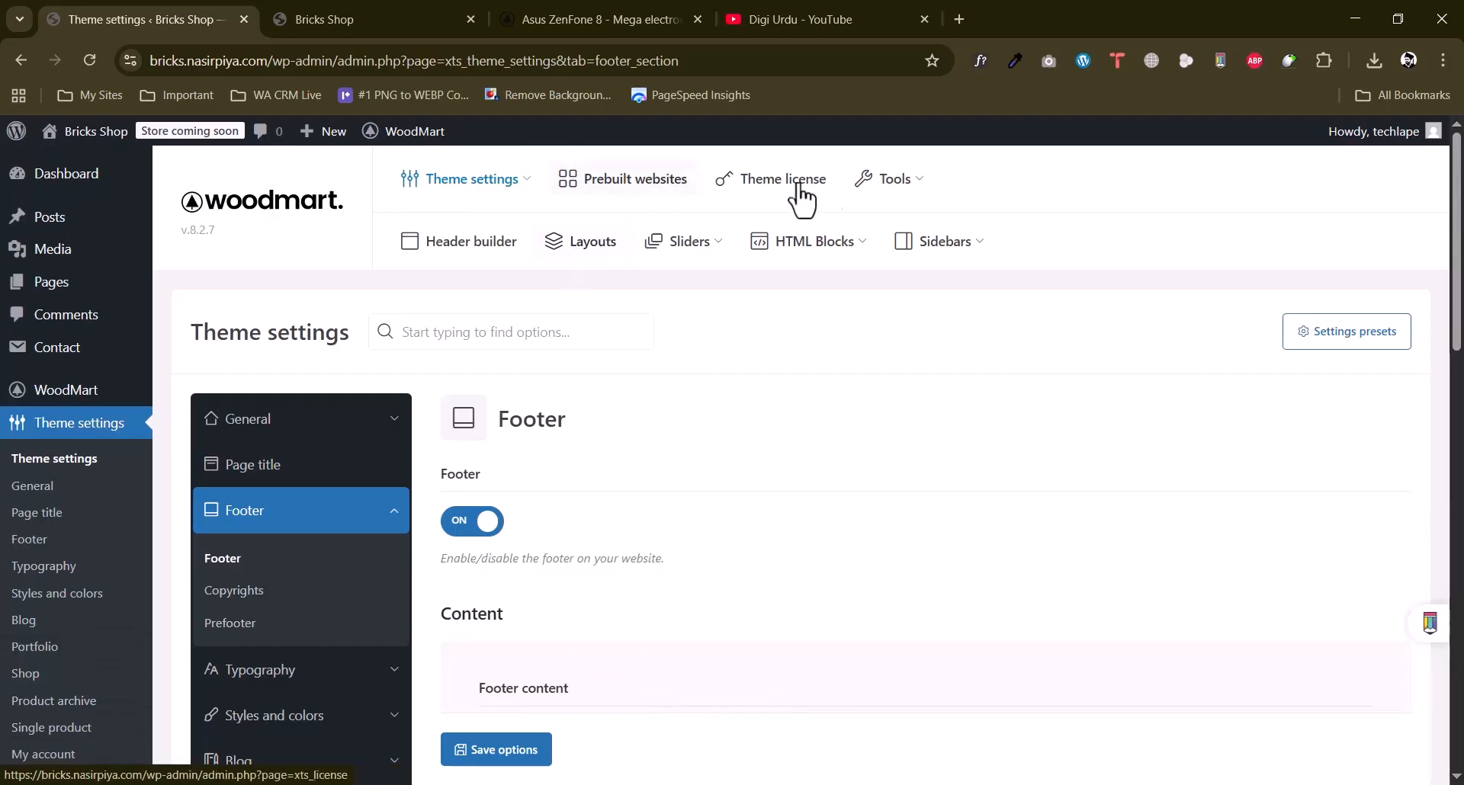
Open the WoodMart Layouts list in a separate tab and review the cart, product archive and single product layouts.
mouse_move(820, 267)
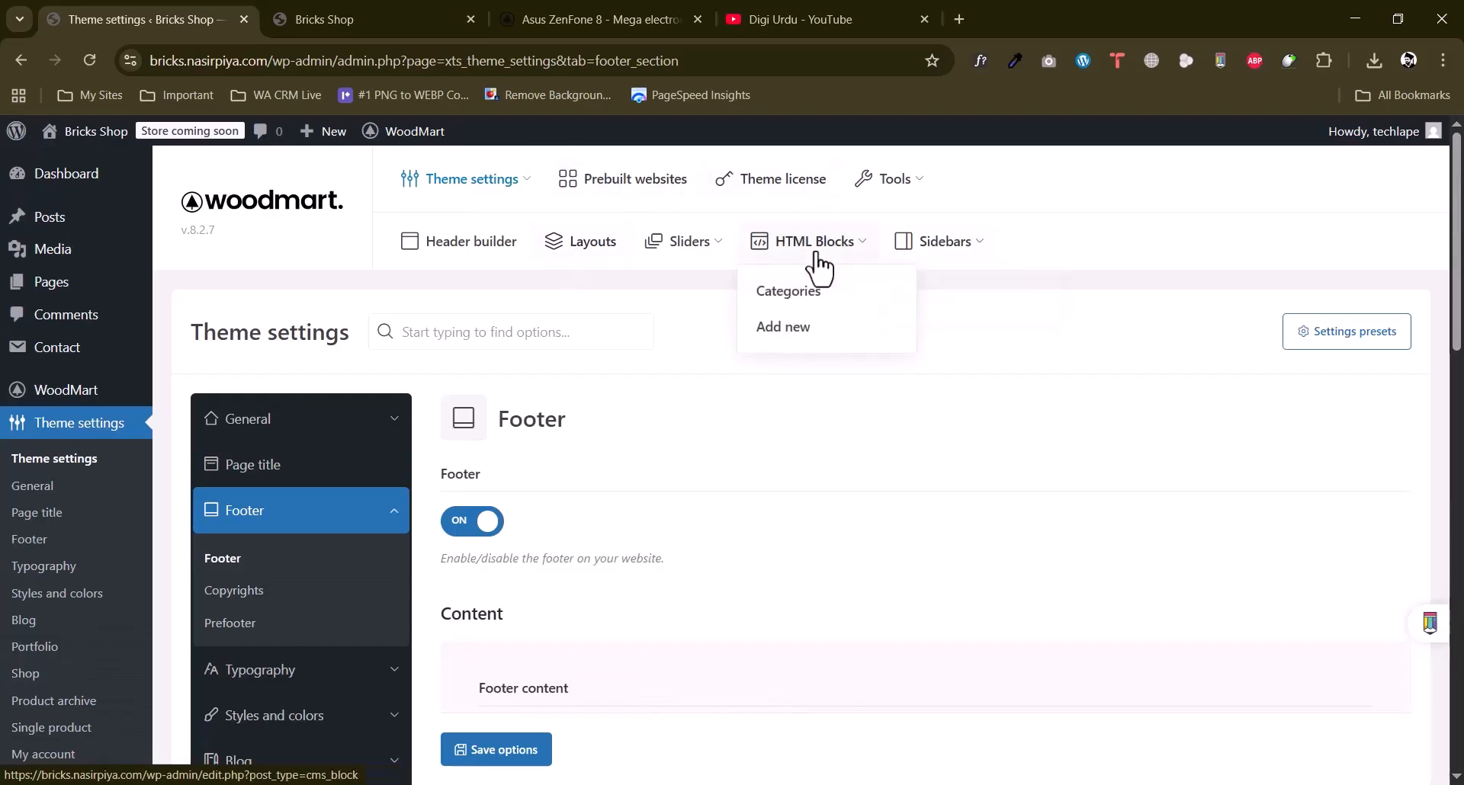
middle_click(603, 248)
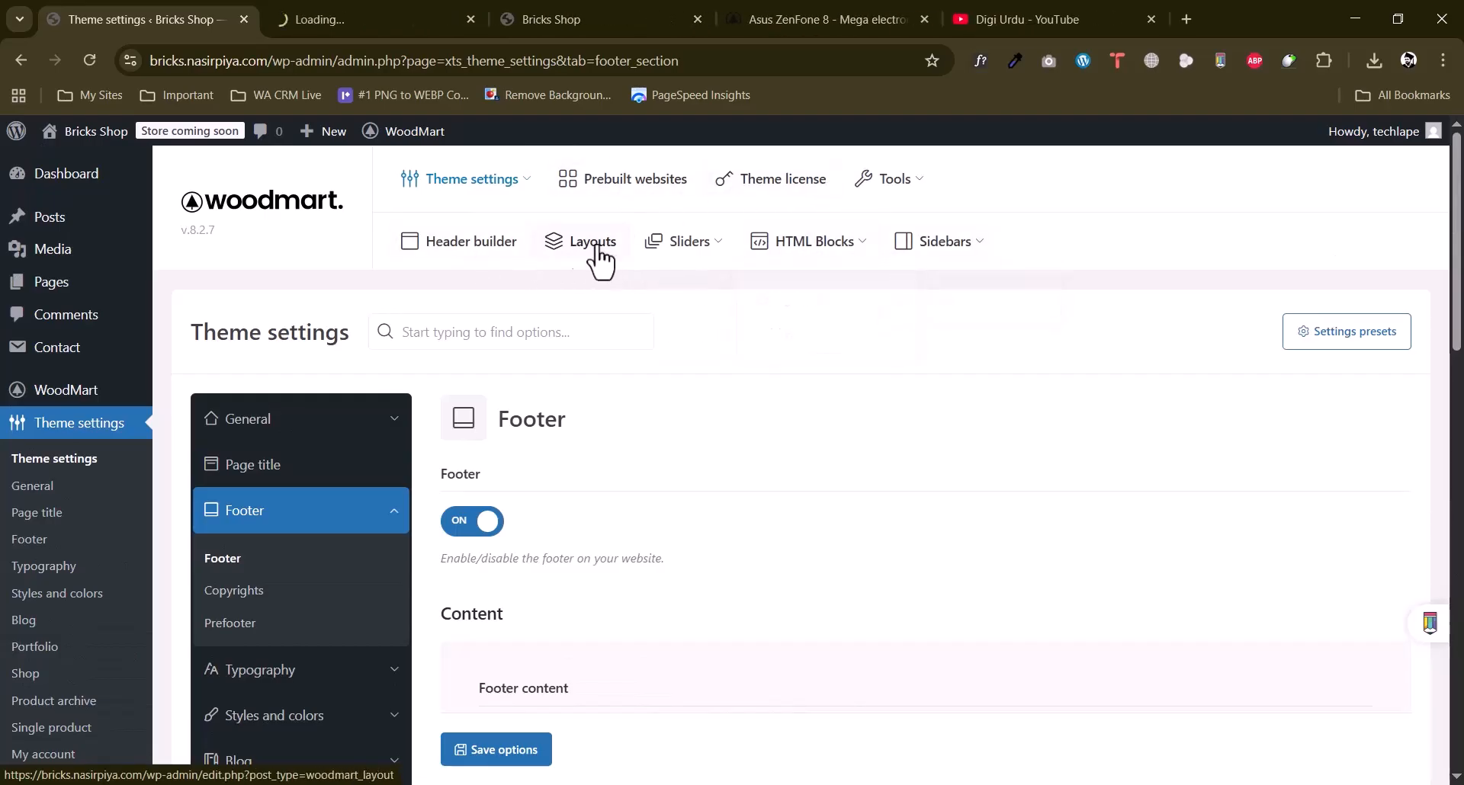
click(450, 19)
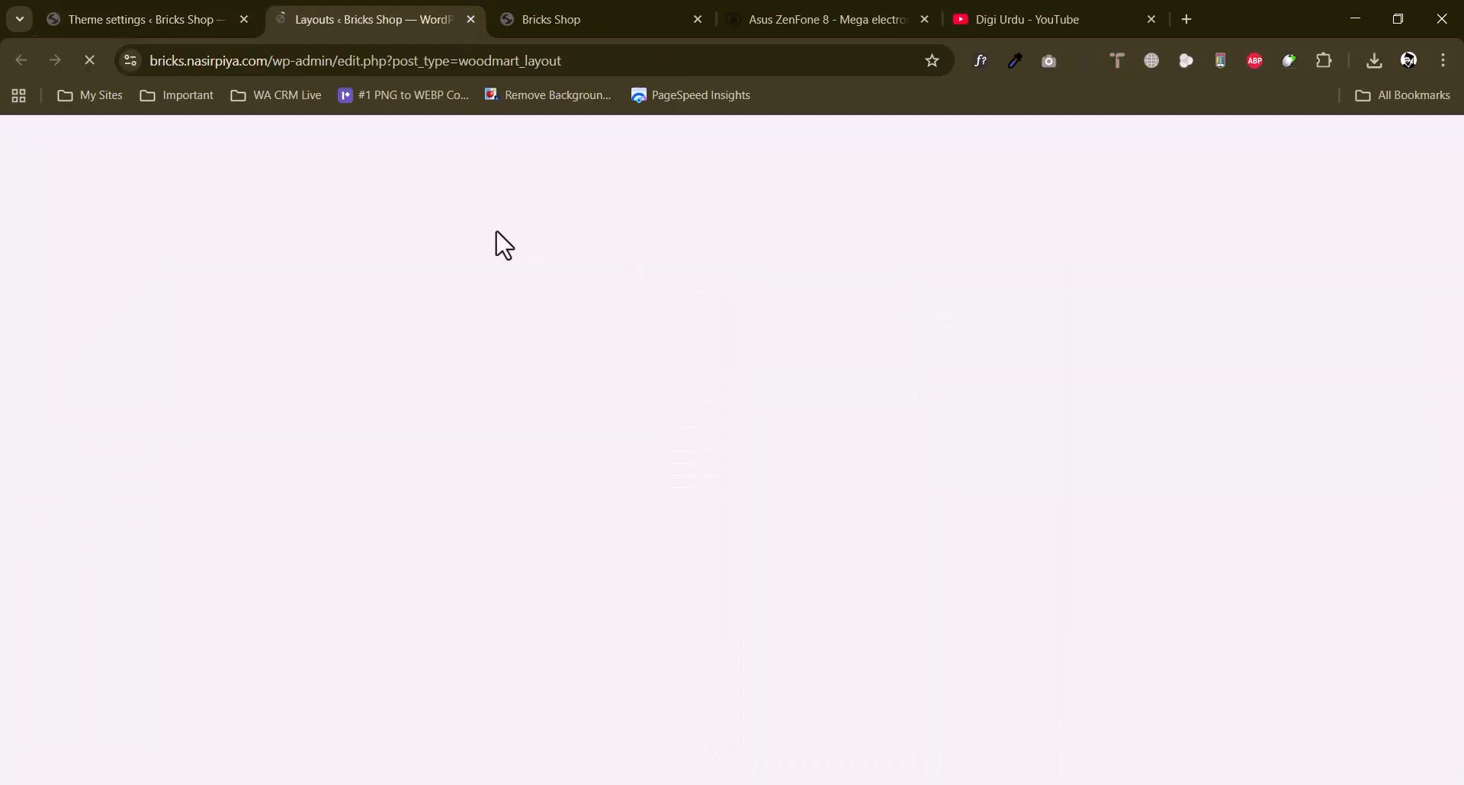
scroll(768, 361, down, 2)
scroll(770, 359, down, 5)
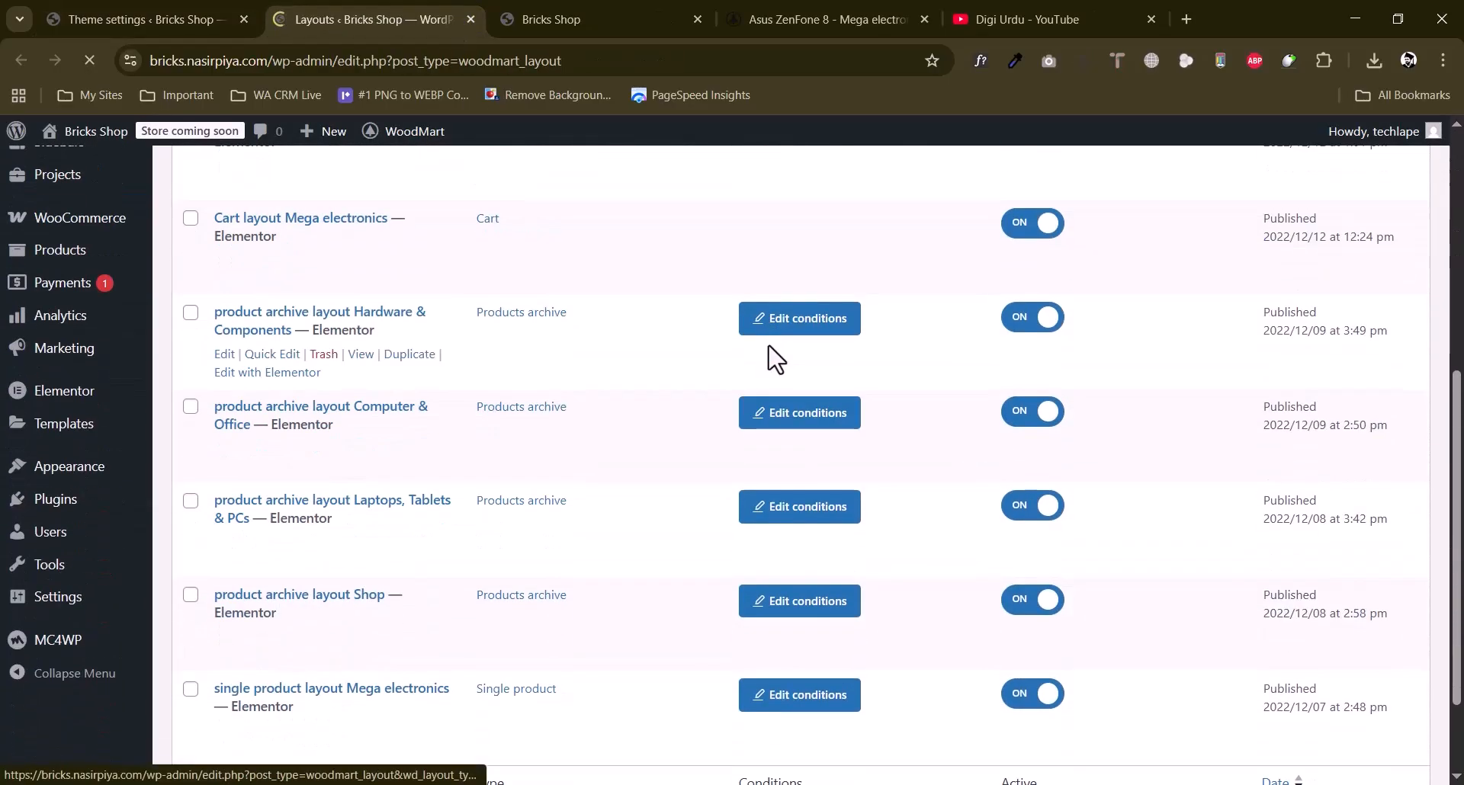
scroll(770, 359, up, 7)
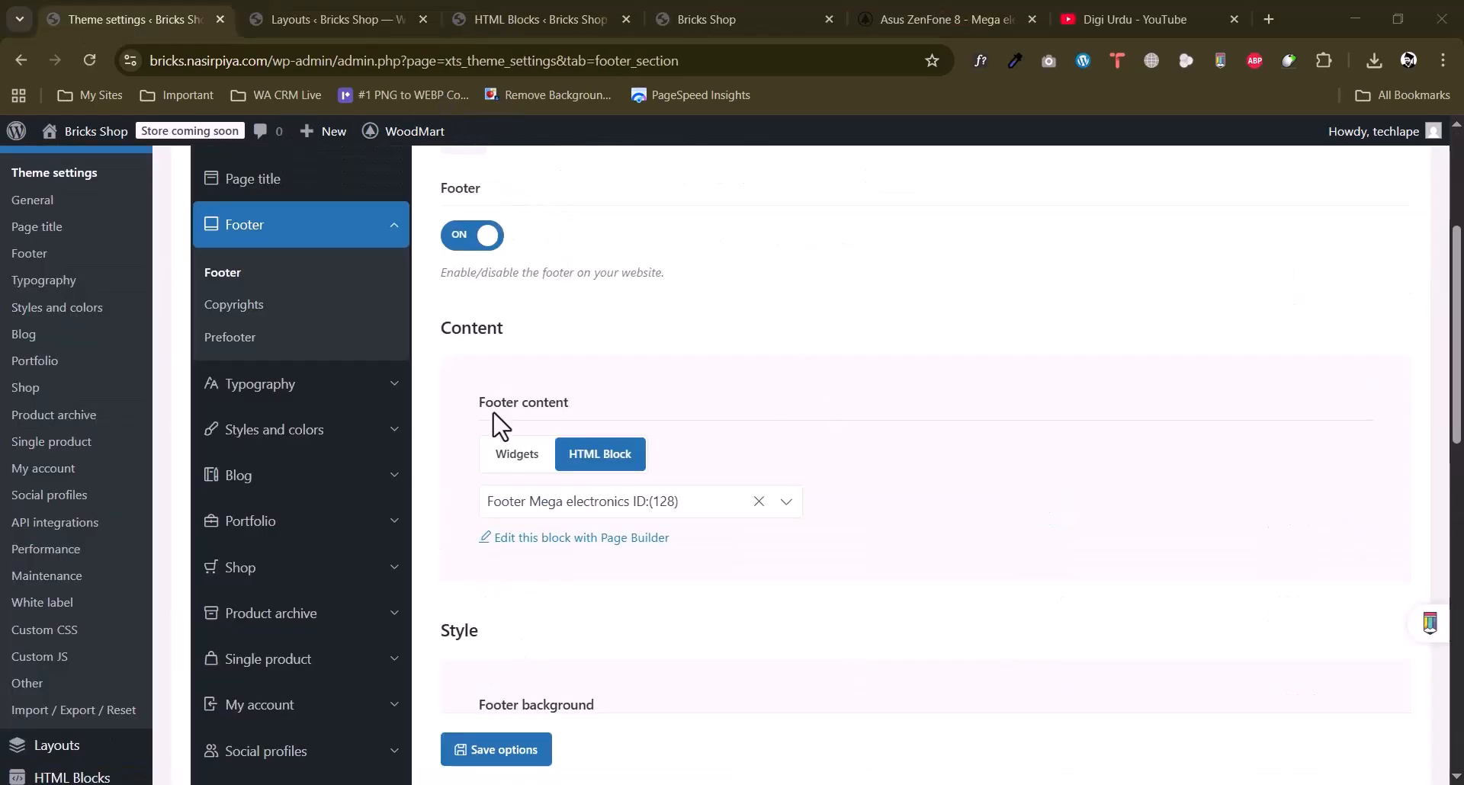
Switch from Layouts to the HTML Blocks list and locate the Footer Mega electronics block used as footer content.
scroll(539, 491, up, 4)
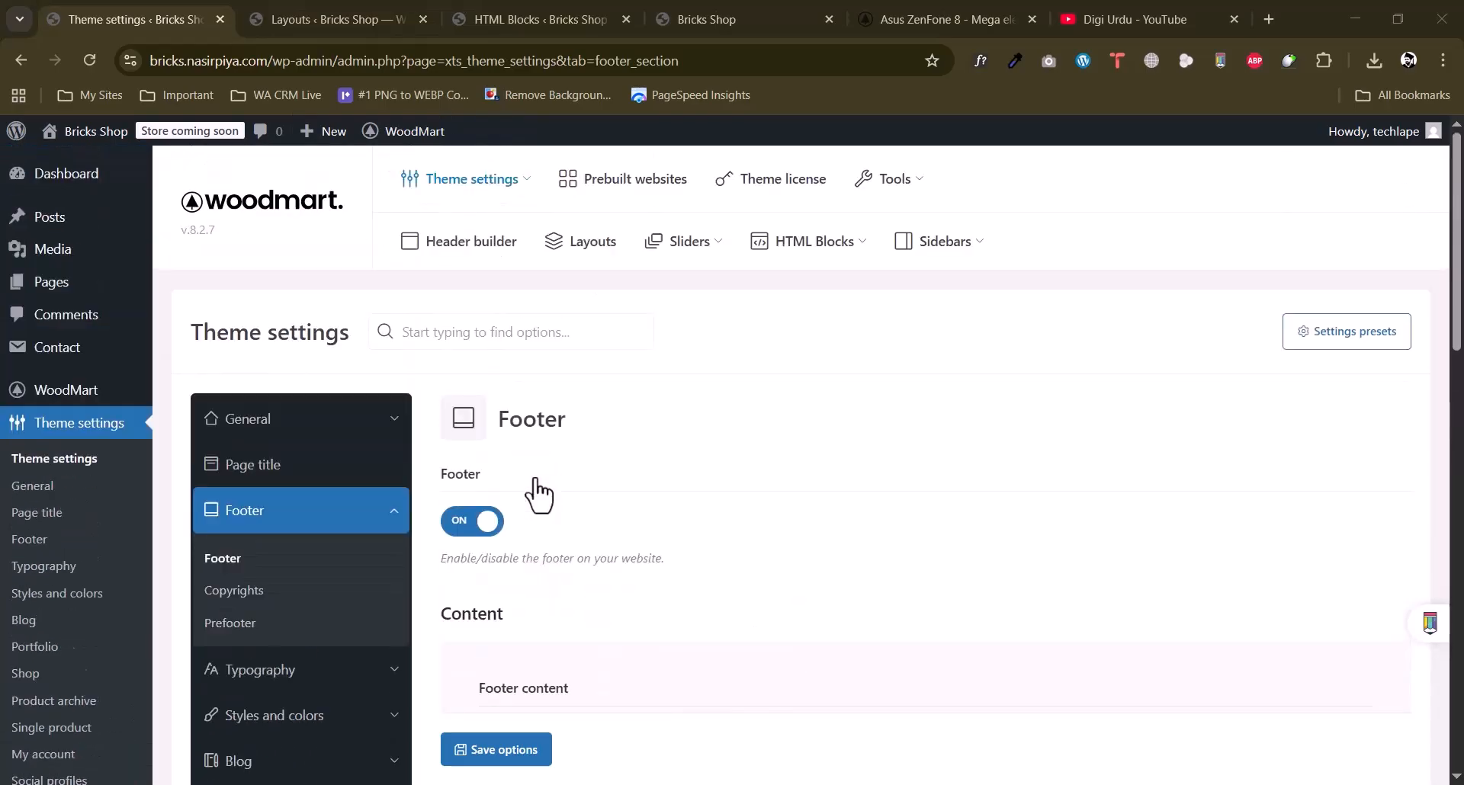
click(311, 17)
scroll(137, 328, down, 3)
mouse_move(59, 367)
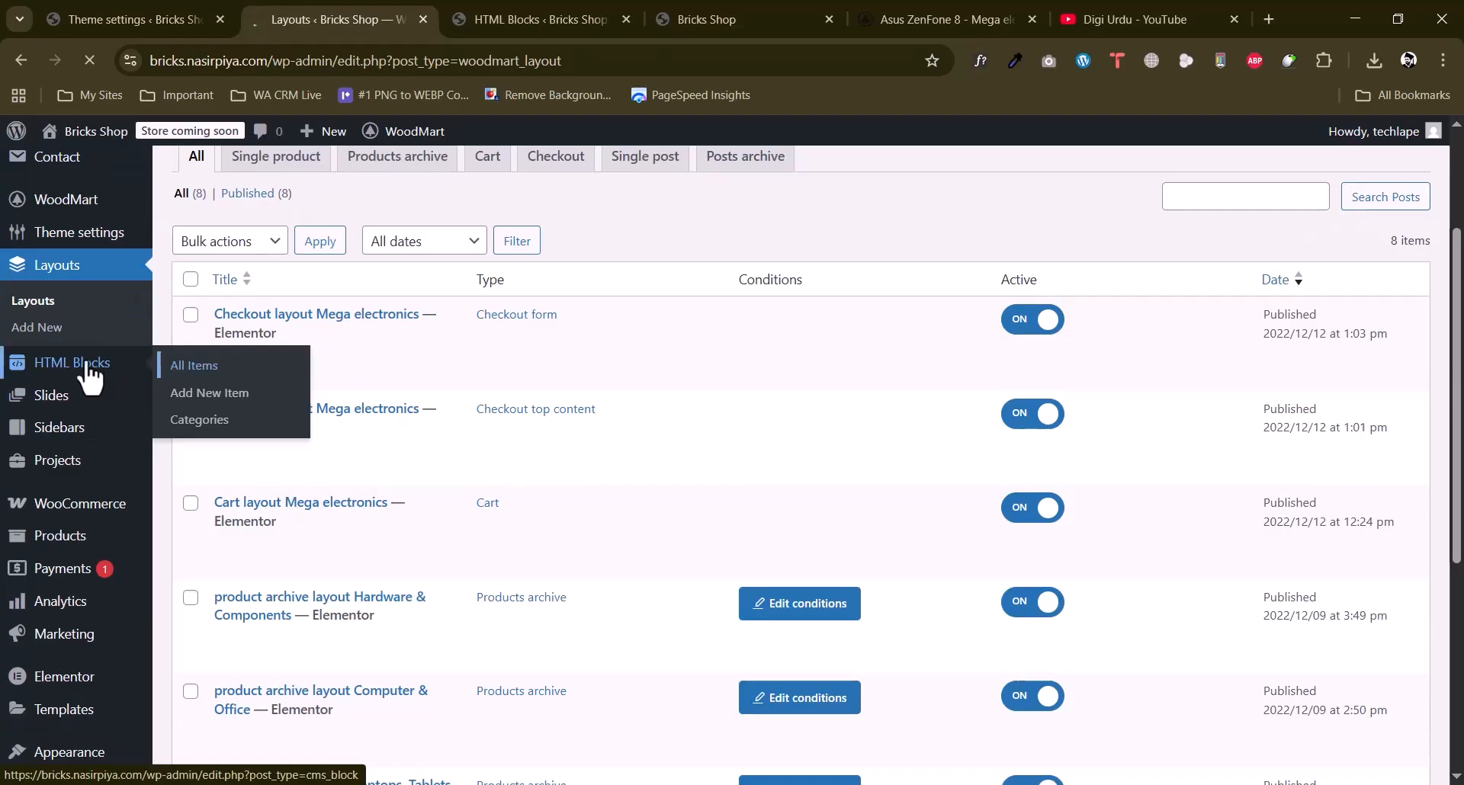
scroll(583, 335, down, 3)
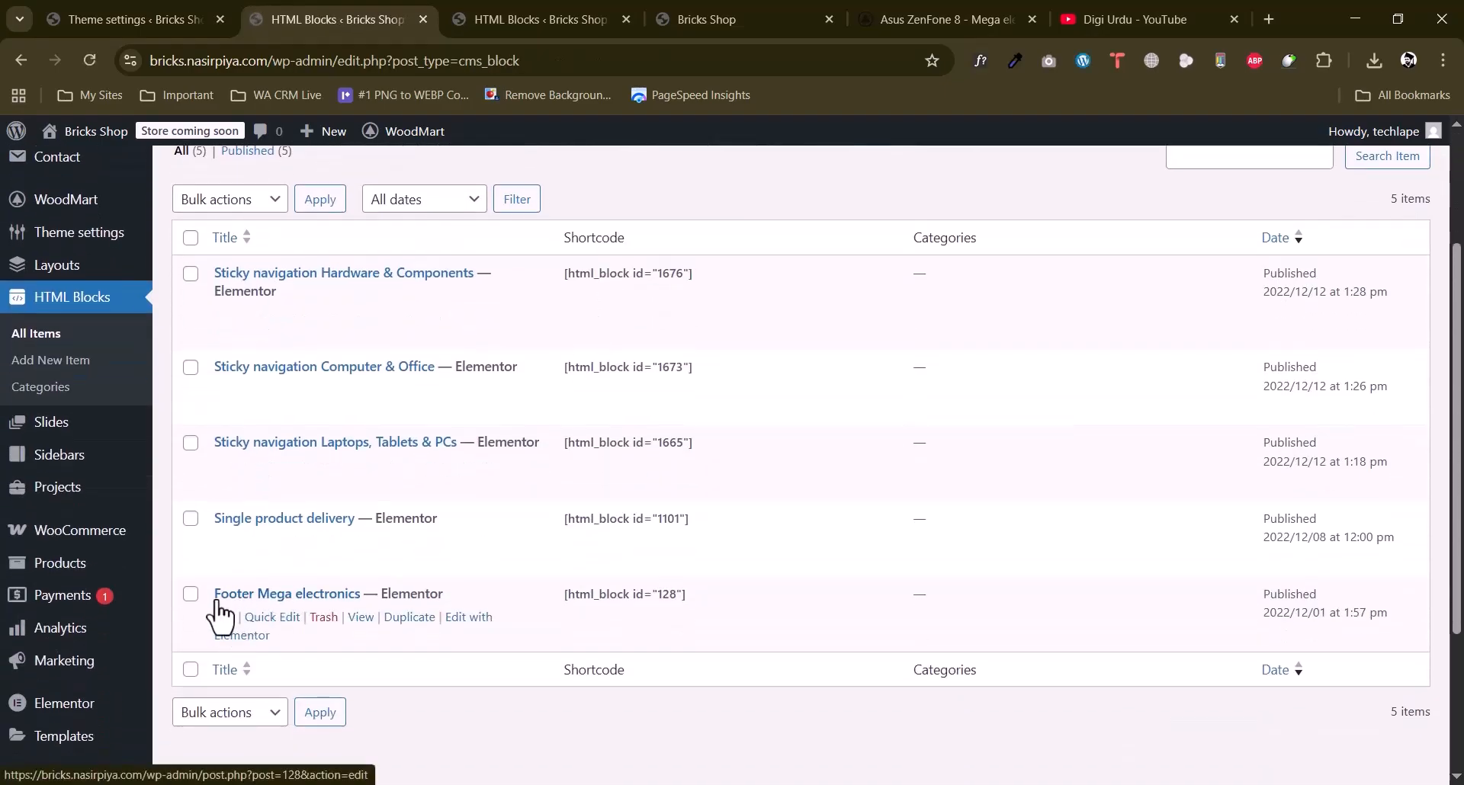
drag(209, 598, 360, 597)
click(809, 209)
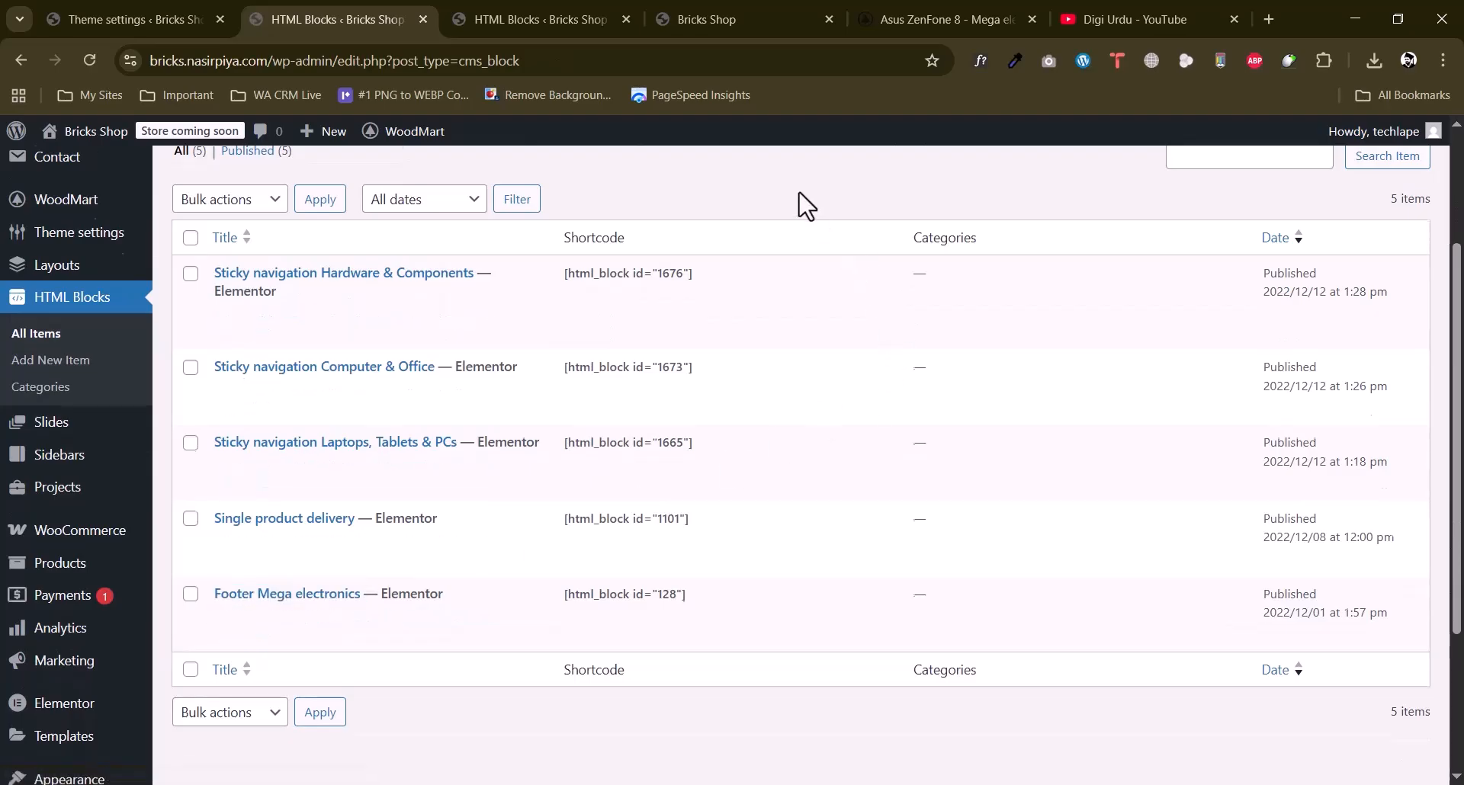
scroll(732, 251, up, 3)
On the shop homepage, examine which footer, slide and sticky navigation templates are offered for editing with Elementor.
click(717, 17)
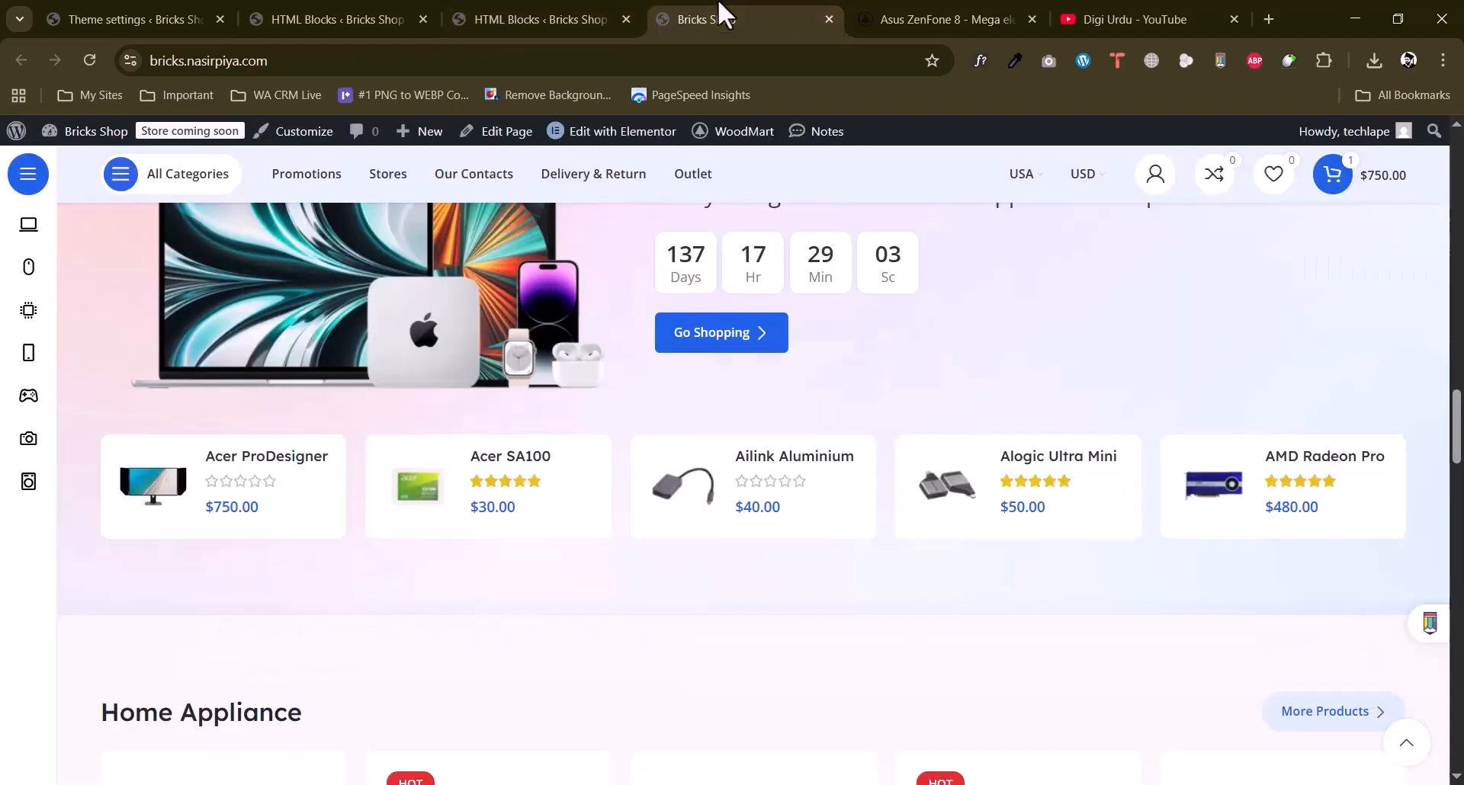
scroll(376, 313, down, 5)
scroll(374, 305, up, 10)
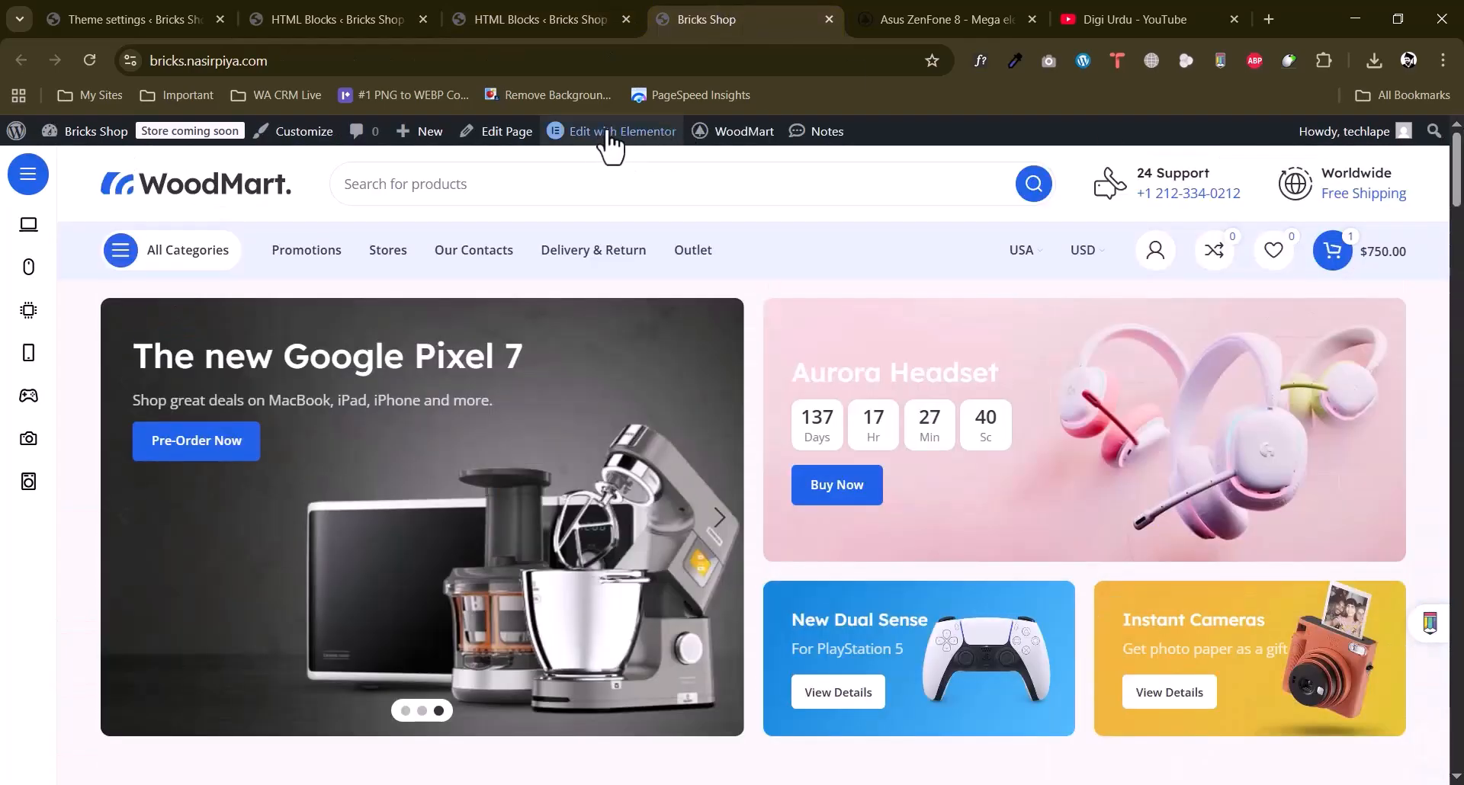
mouse_move(599, 137)
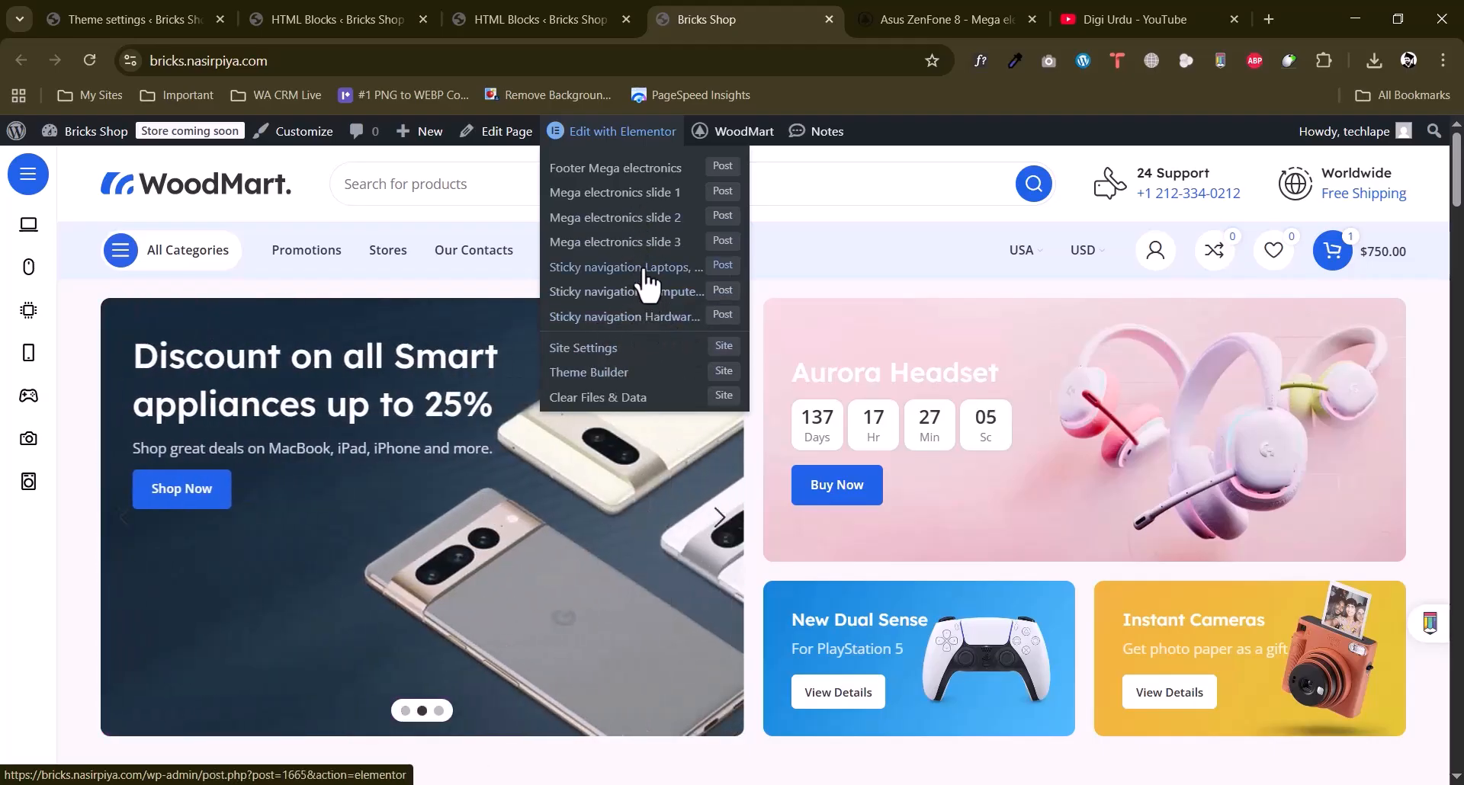
right_click(650, 274)
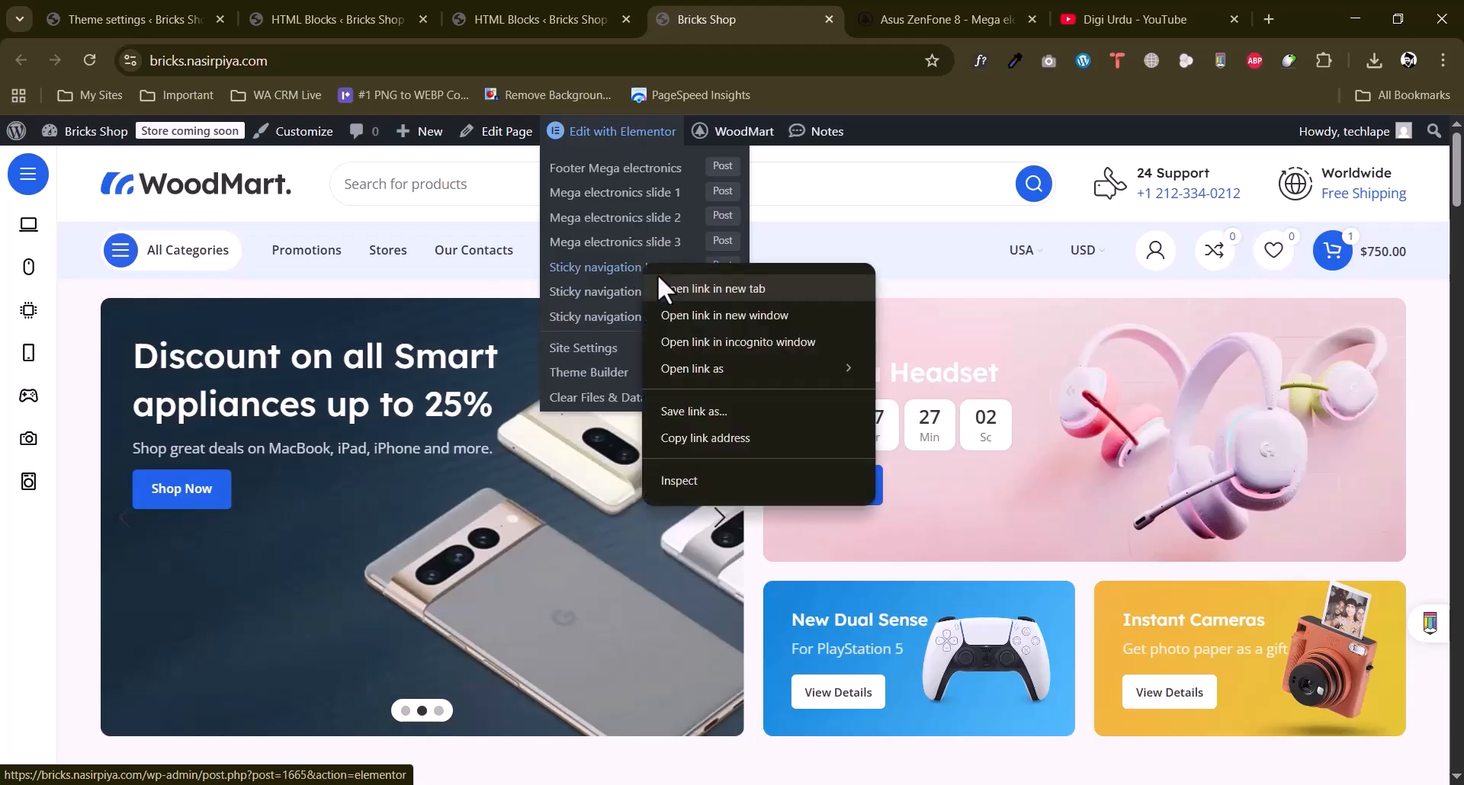
click(823, 226)
Return to the HTML Blocks list and examine the sticky navigation blocks and their available actions.
click(396, 15)
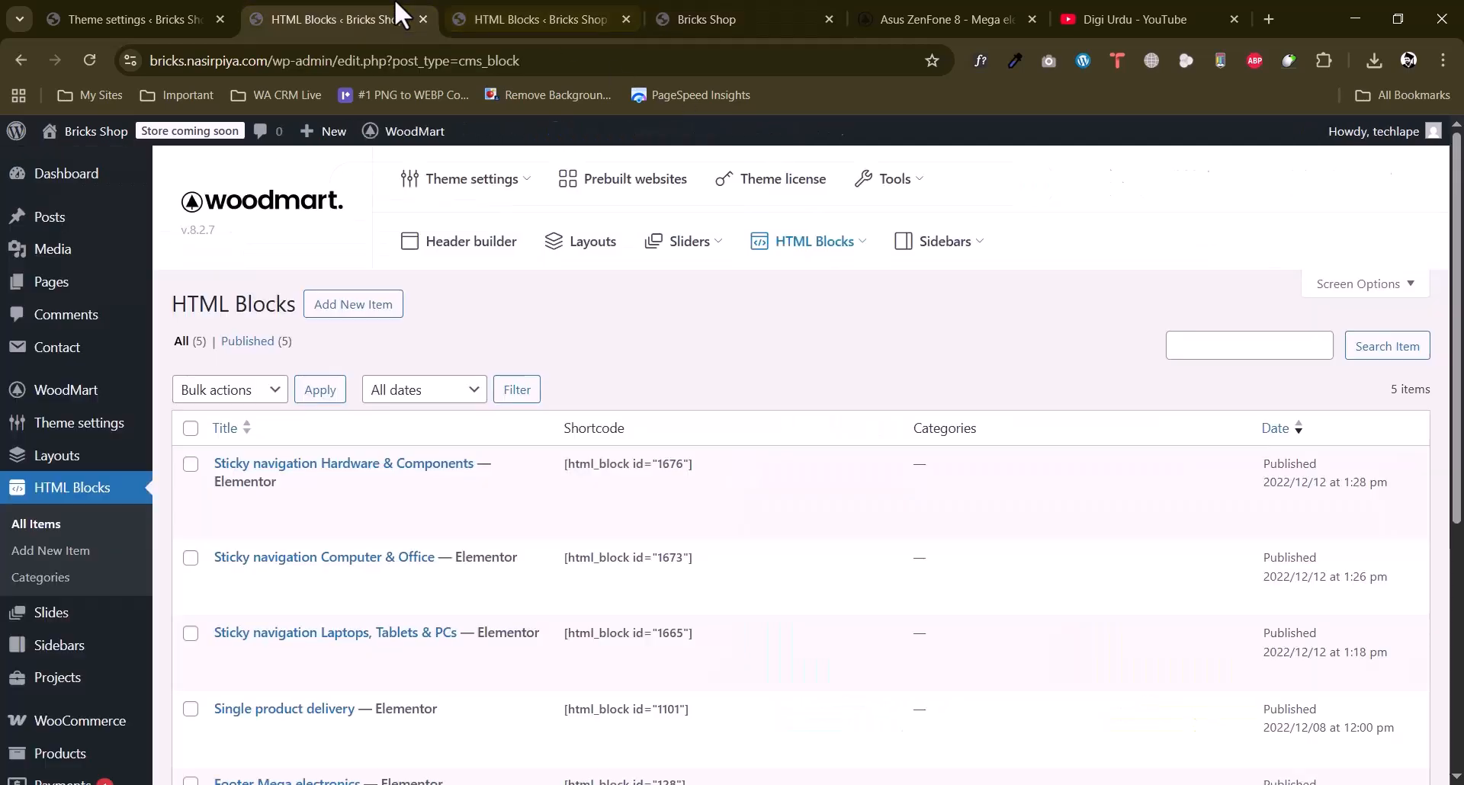
scroll(23, 473, down, 1)
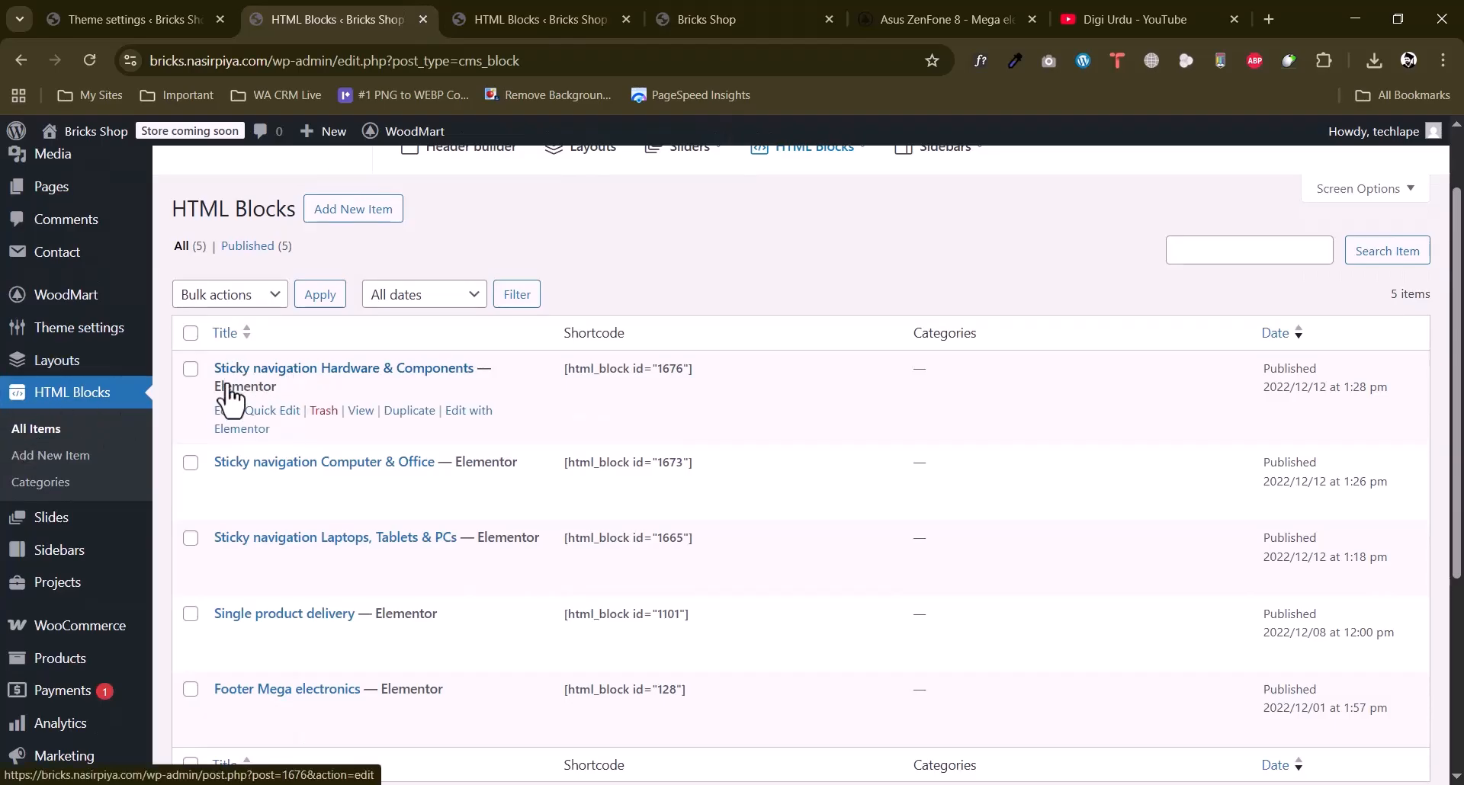
scroll(408, 415, down, 1)
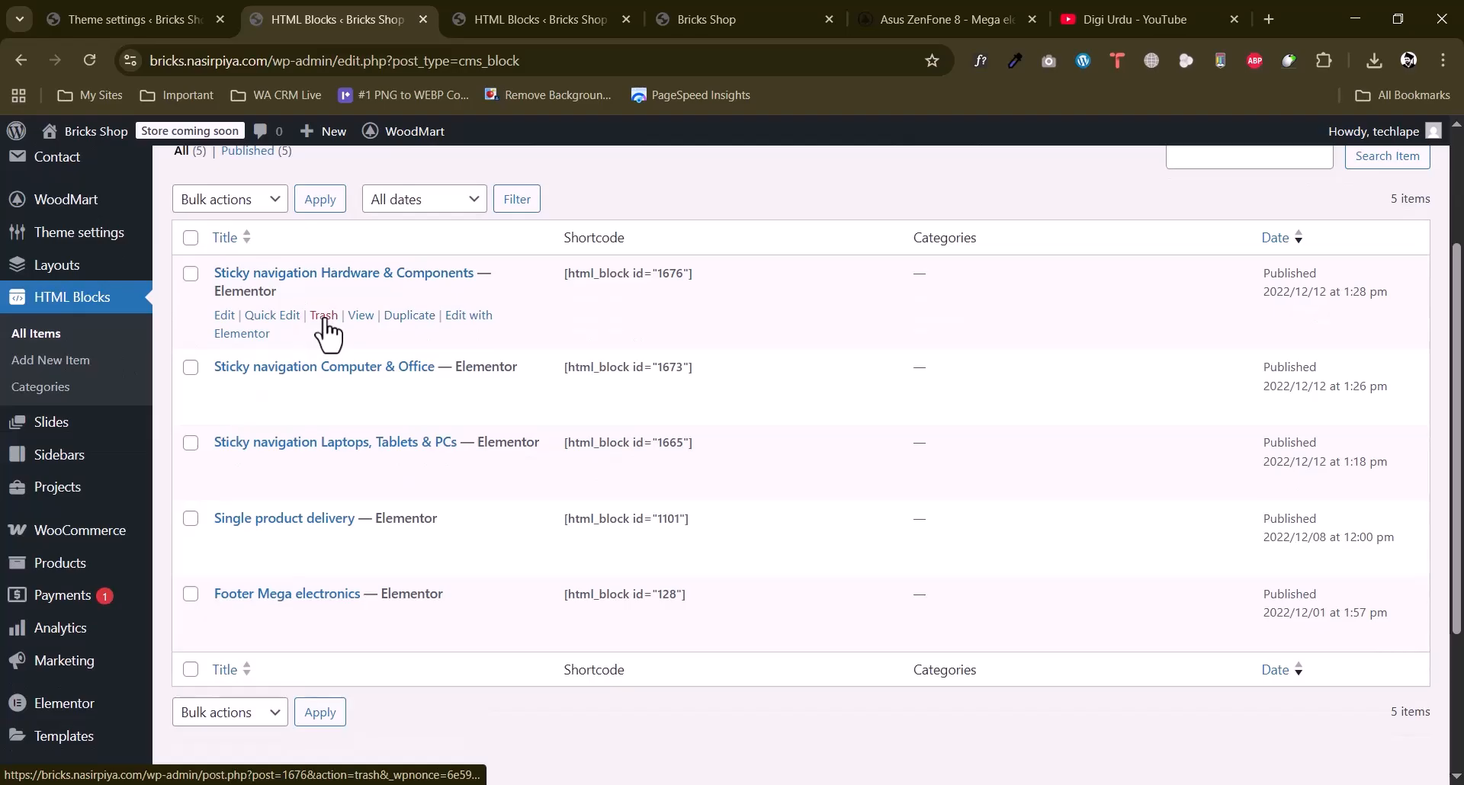
scroll(196, 498, up, 2)
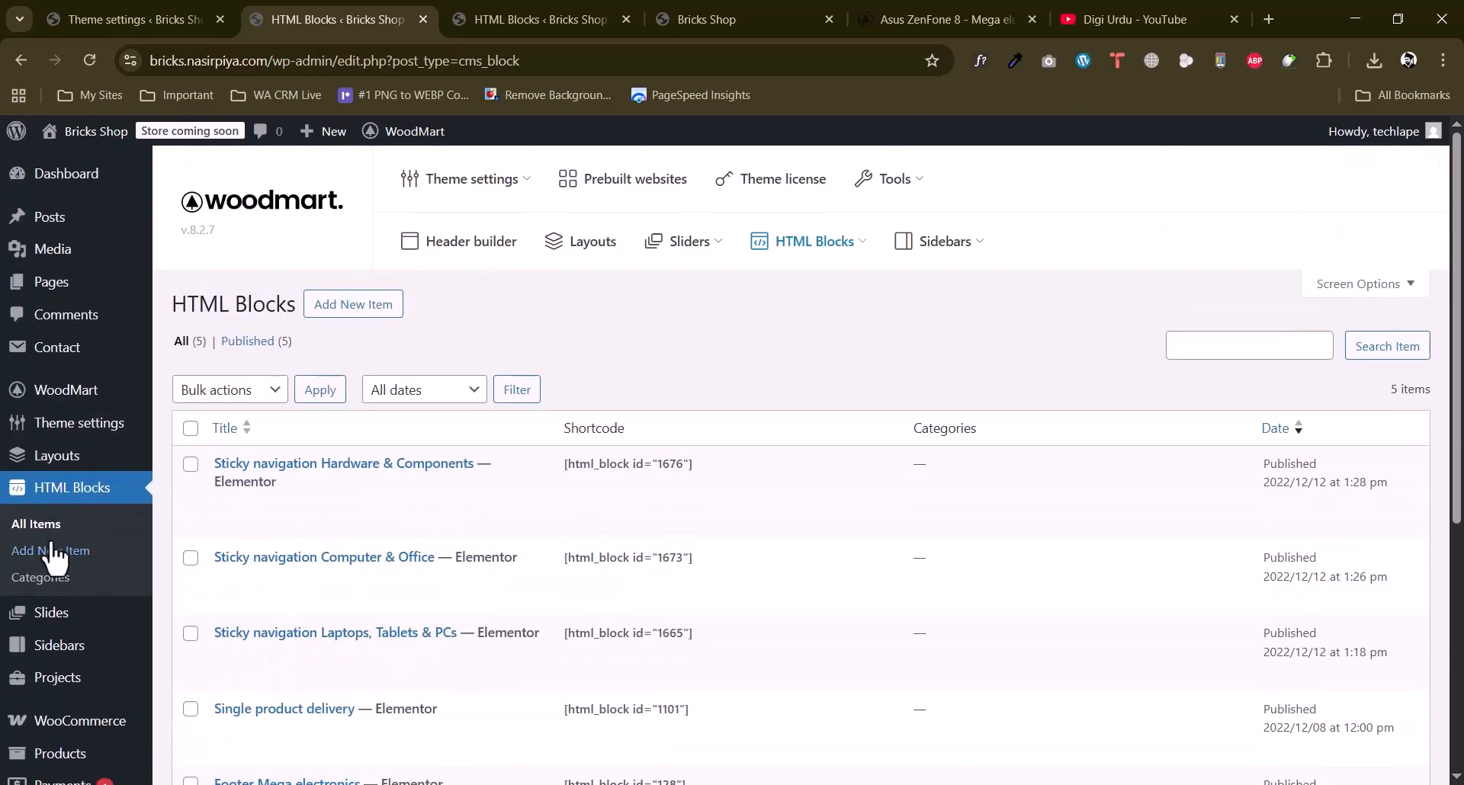
Open the list of all WoodMart slides and look through its entries.
scroll(53, 557, down, 2)
mouse_move(63, 441)
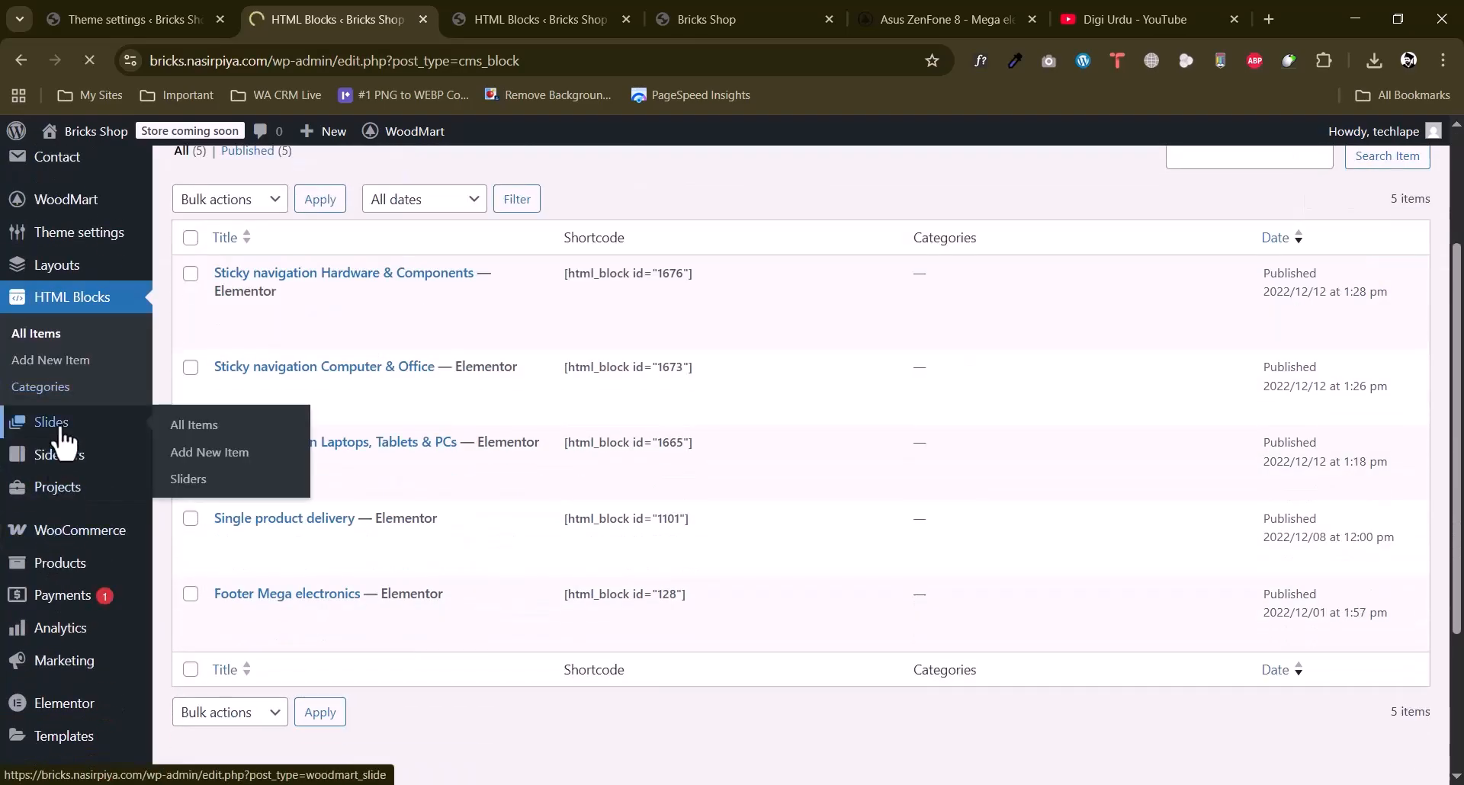
scroll(458, 412, down, 4)
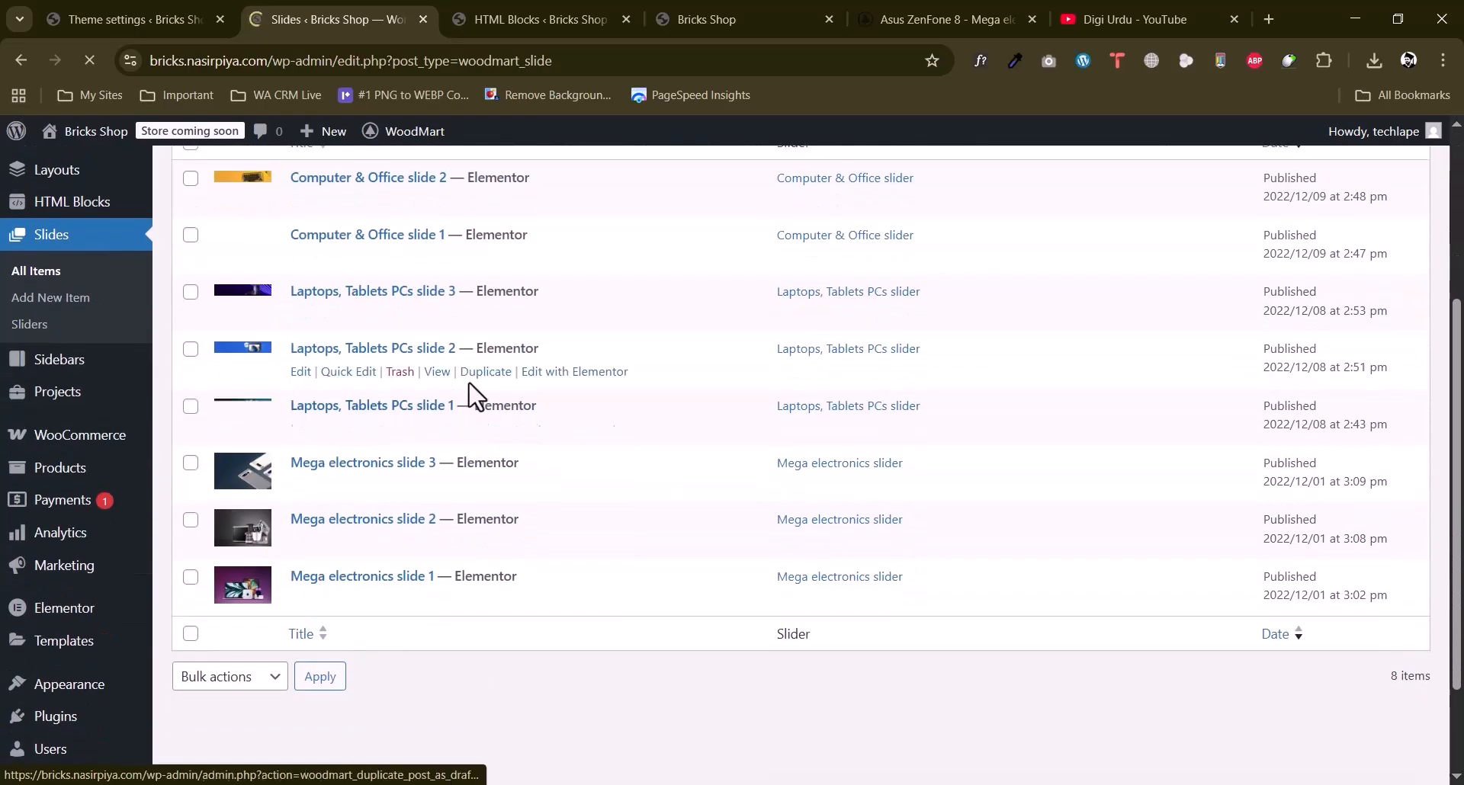
scroll(477, 395, up, 5)
Glance at the shop homepage, close the duplicate HTML Blocks tab and return to the Slides list.
click(538, 17)
click(715, 15)
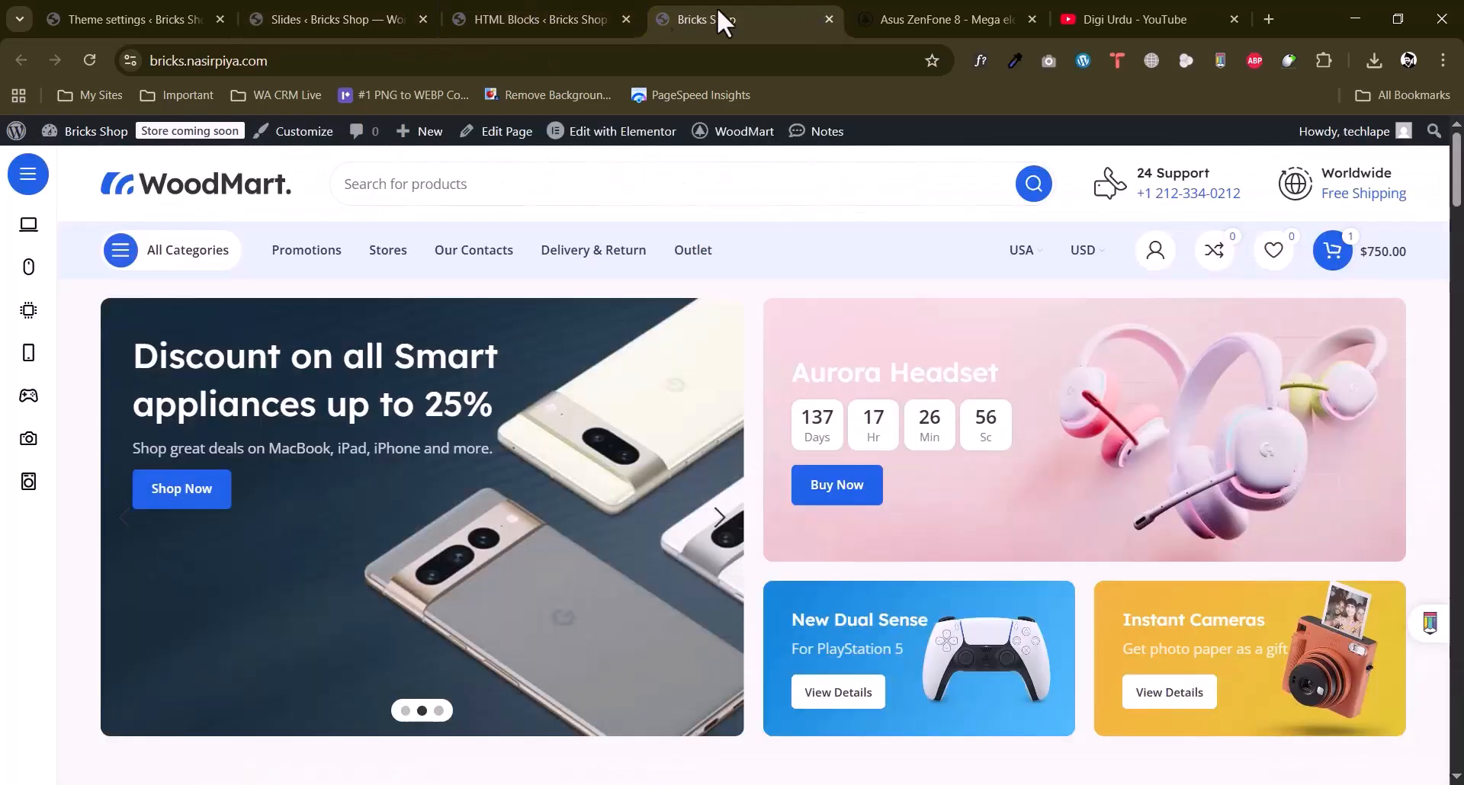
click(626, 19)
click(344, 20)
click(216, 10)
click(269, 19)
scroll(360, 488, down, 1)
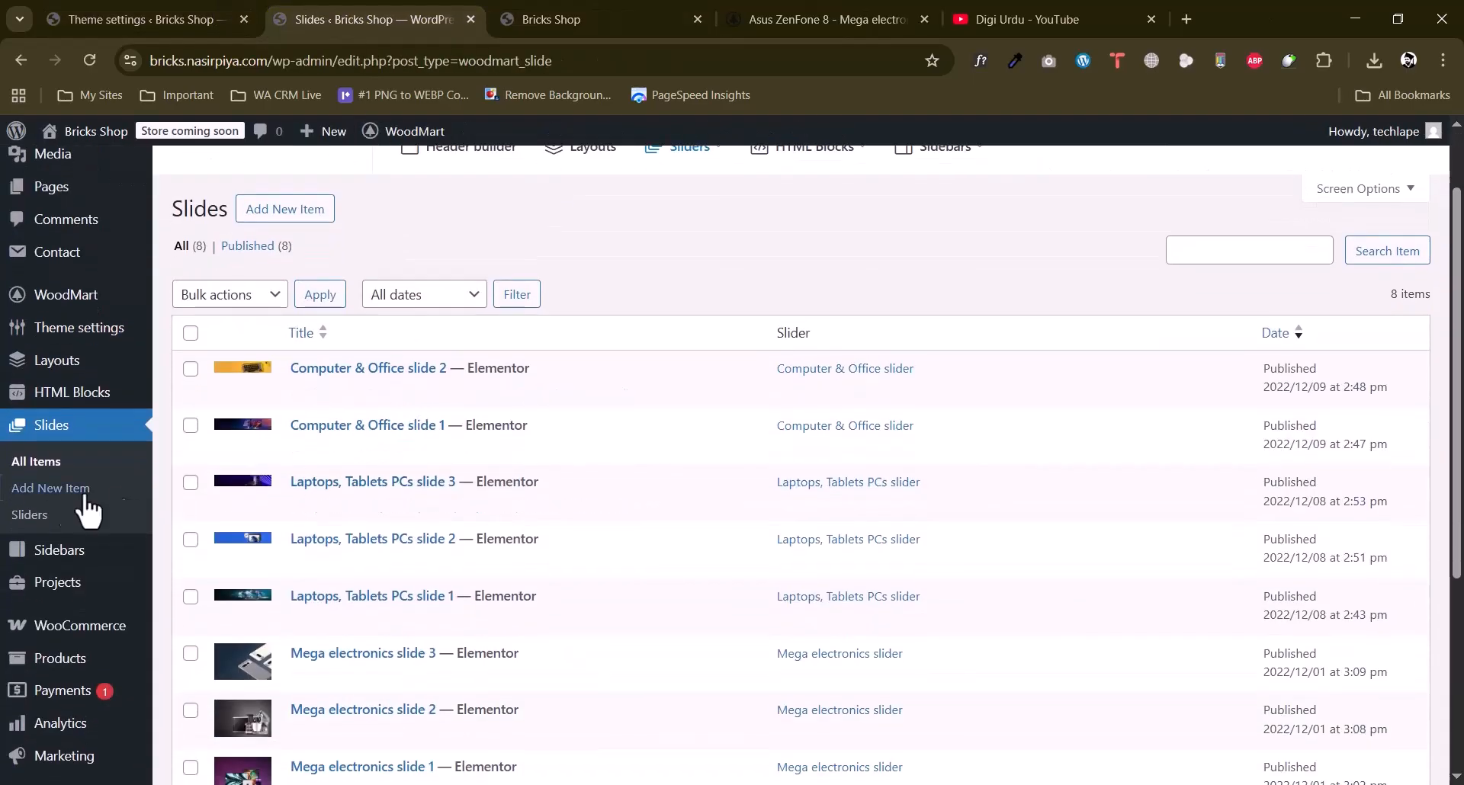
Open the Sliders page and review the existing sliders and the form for adding a new one.
click(46, 517)
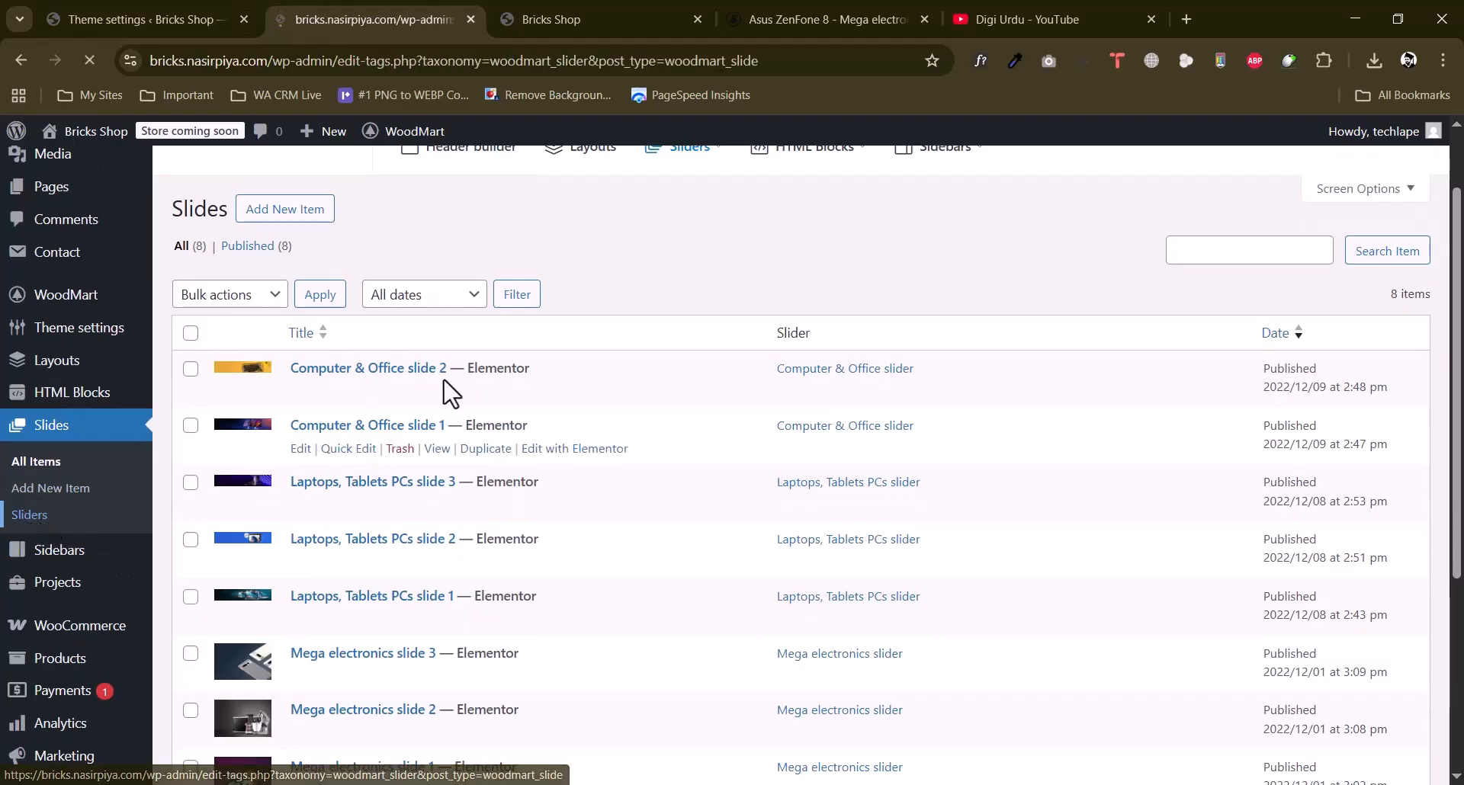
scroll(608, 468, down, 2)
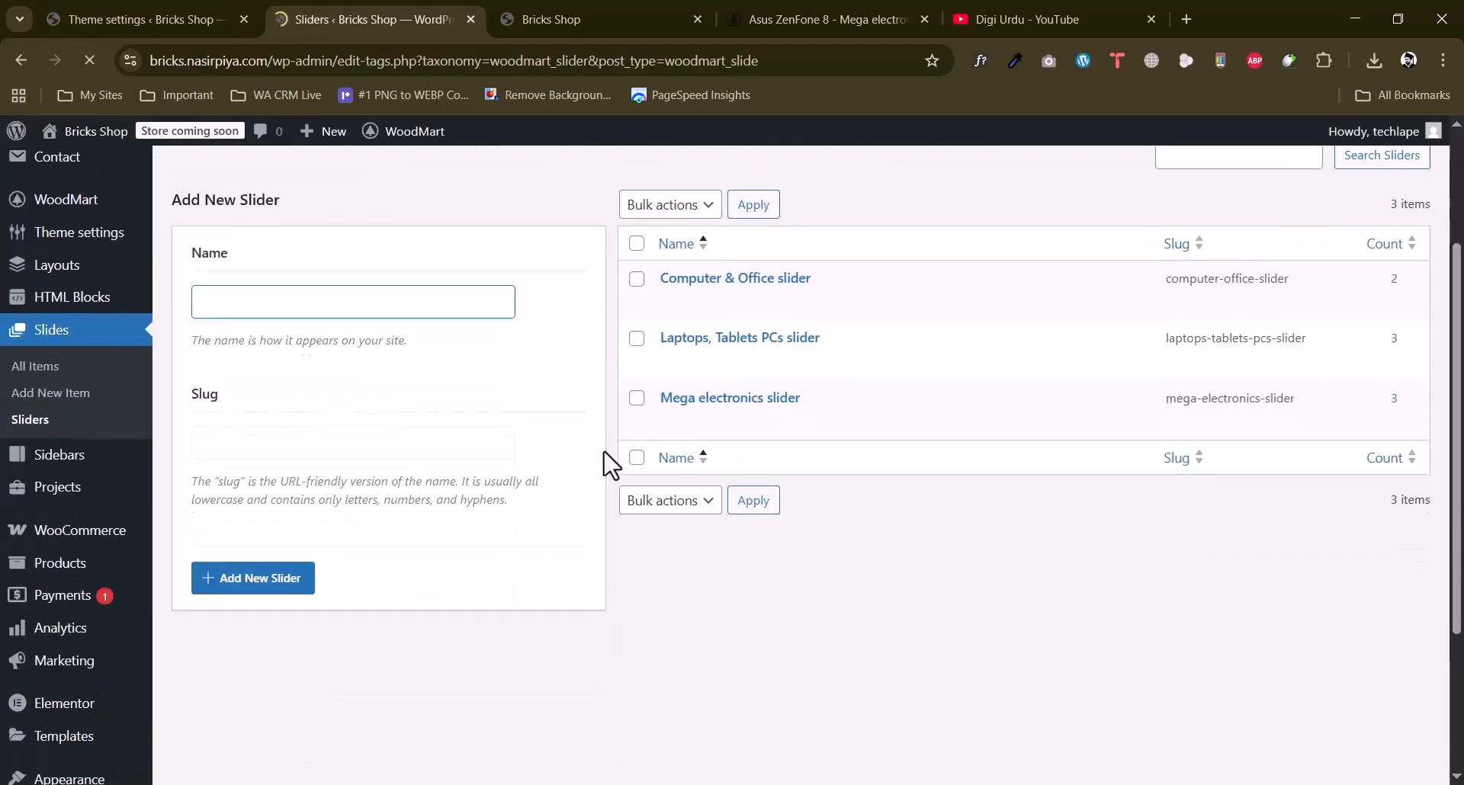
scroll(610, 465, up, 1)
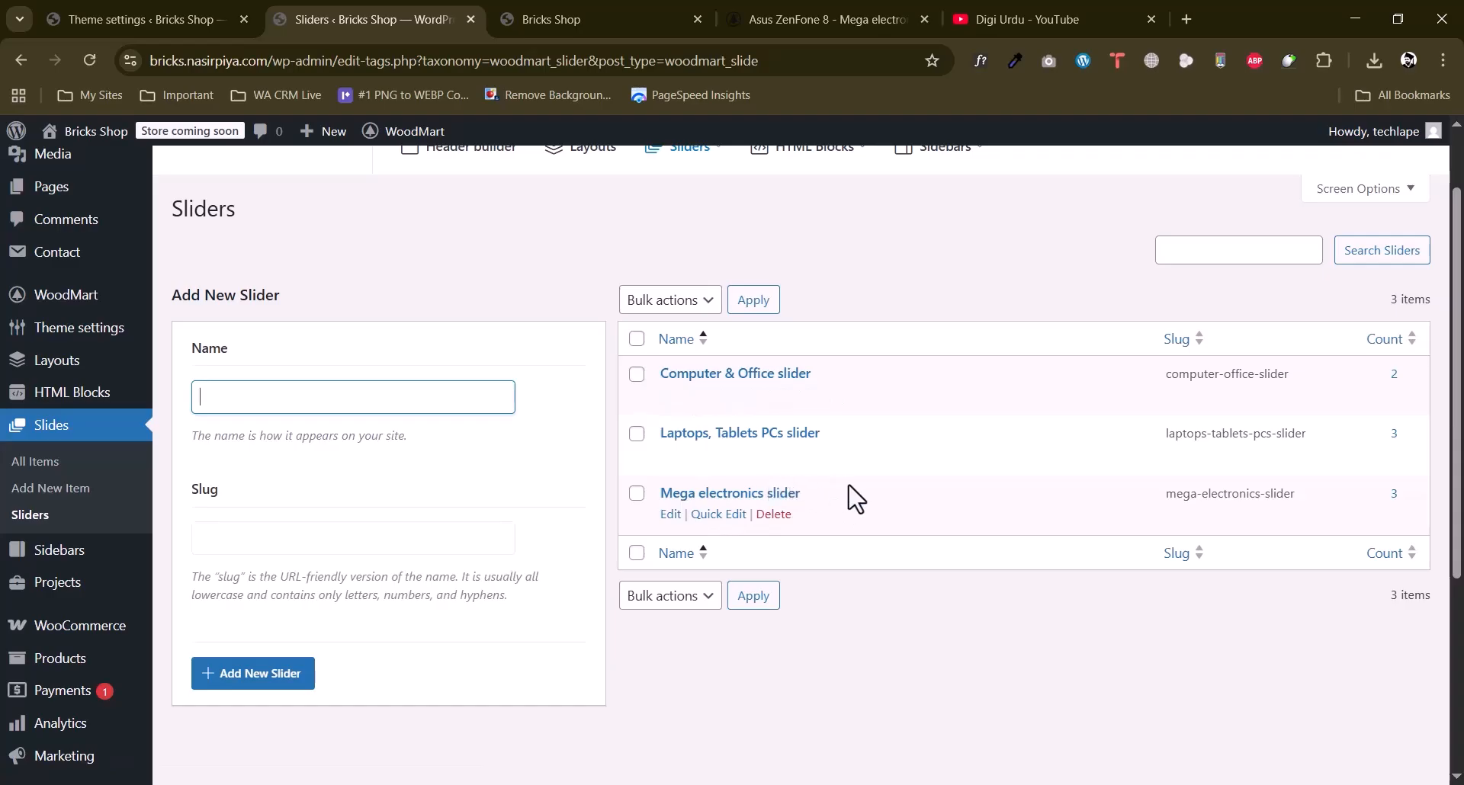
Go back to the list of all slides and check which slider each slide is assigned to.
click(44, 467)
scroll(344, 479, down, 5)
scroll(347, 478, up, 5)
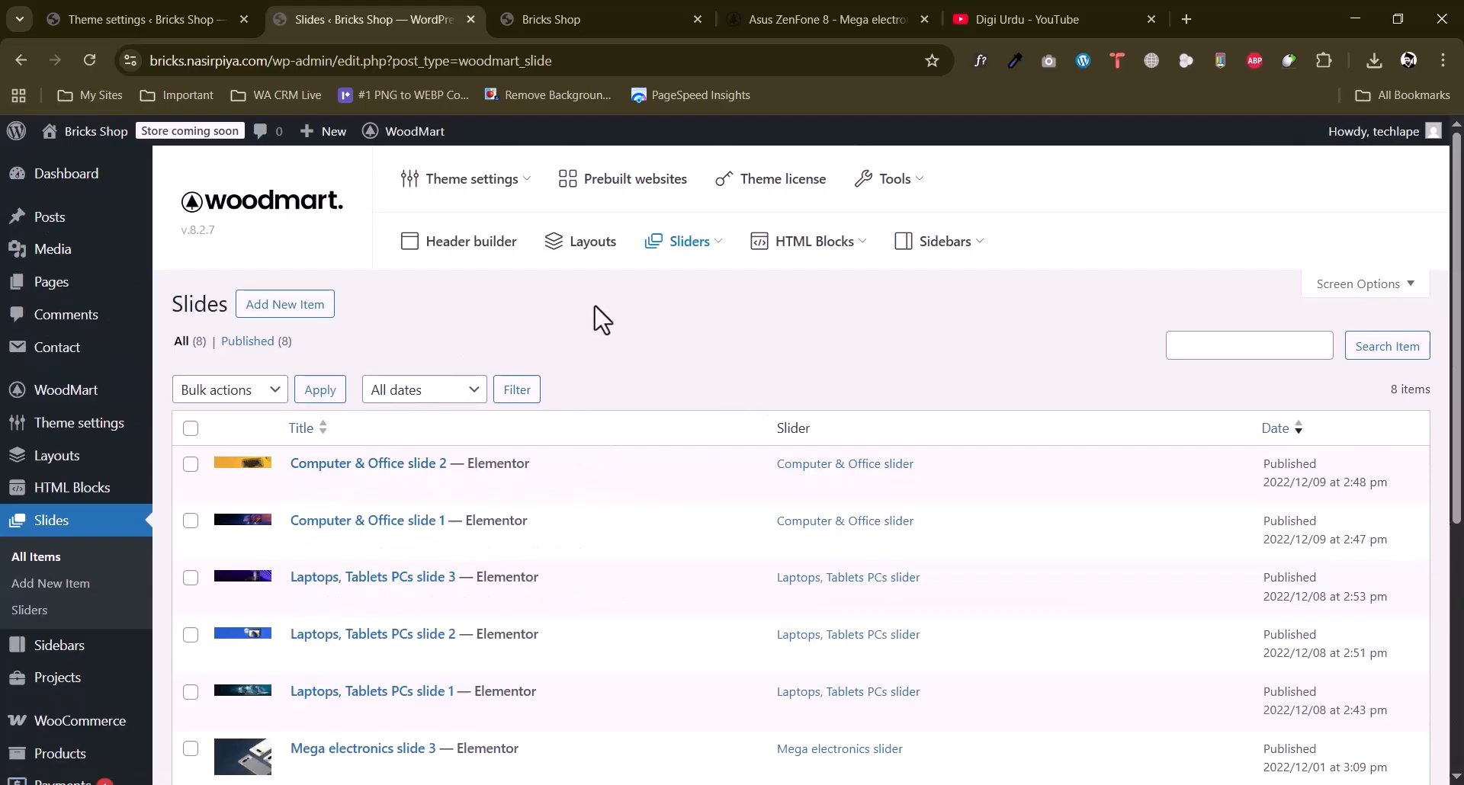
scroll(595, 314, down, 3)
scroll(594, 314, up, 3)
mouse_move(696, 246)
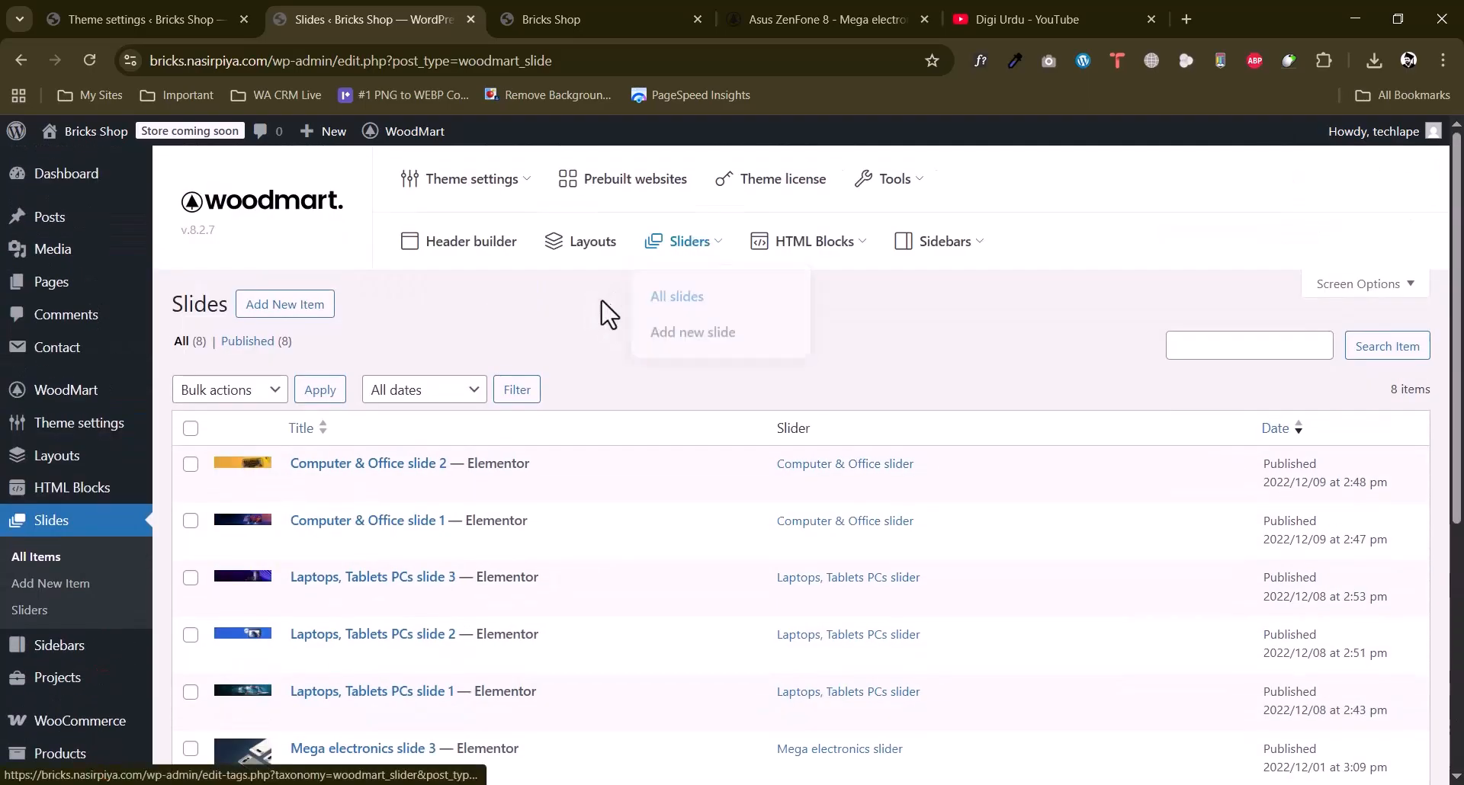
Examine the hero slider and promotional banners on the shop's homepage.
click(594, 19)
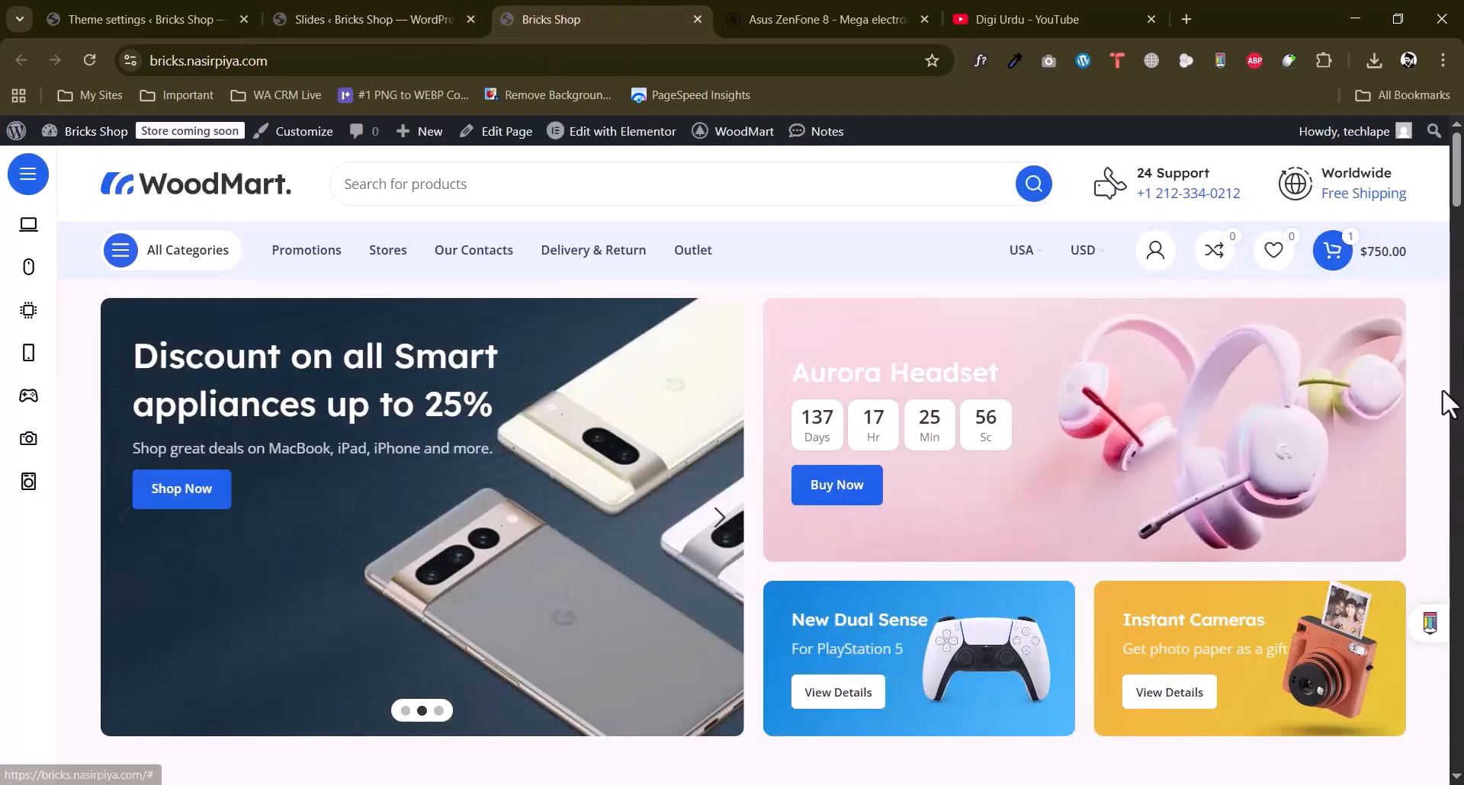
scroll(630, 447, down, 3)
scroll(630, 447, up, 3)
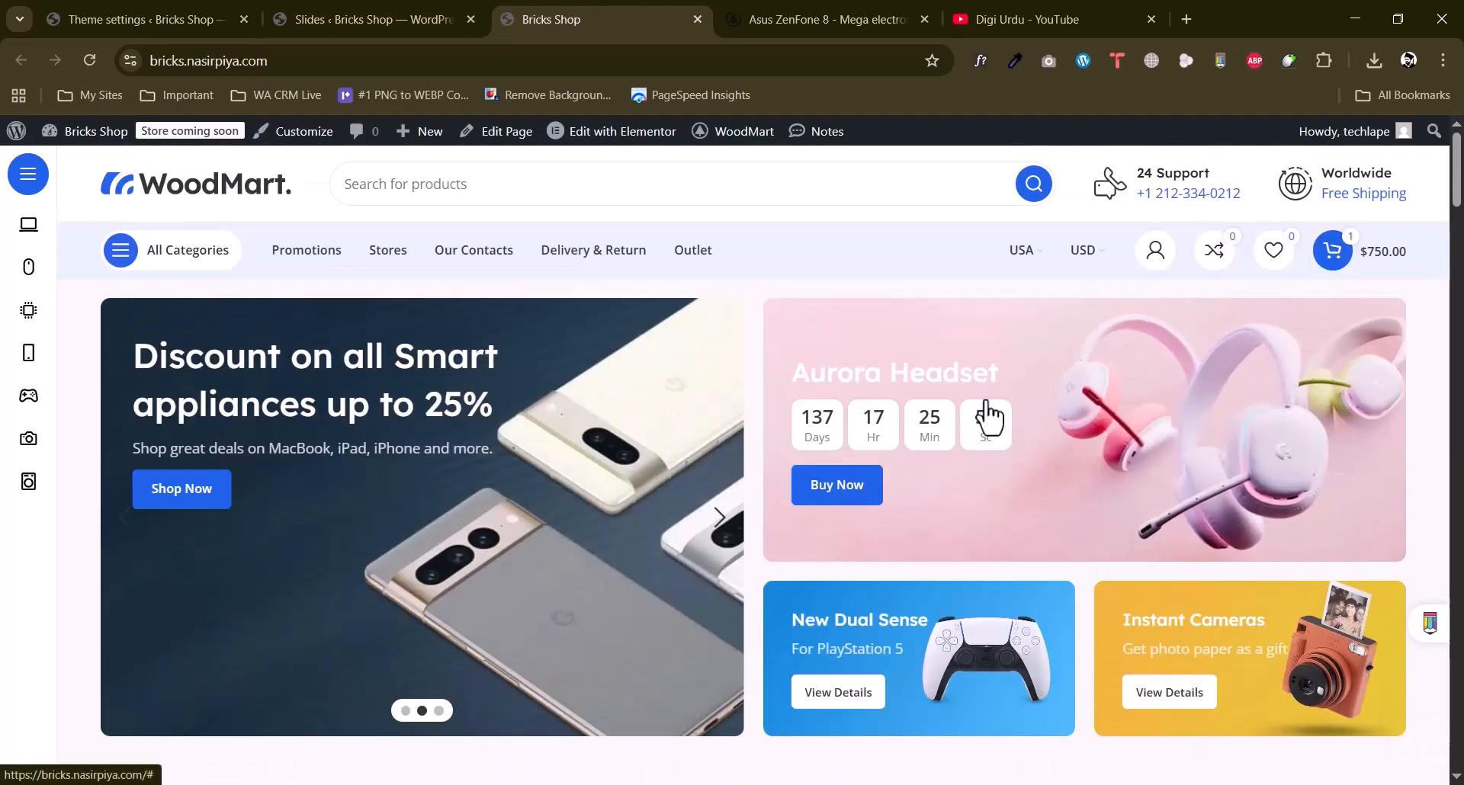
Examine the Popular Categories section and the start of The Best Offers on the shop's homepage.
scroll(516, 411, down, 1)
scroll(517, 415, down, 6)
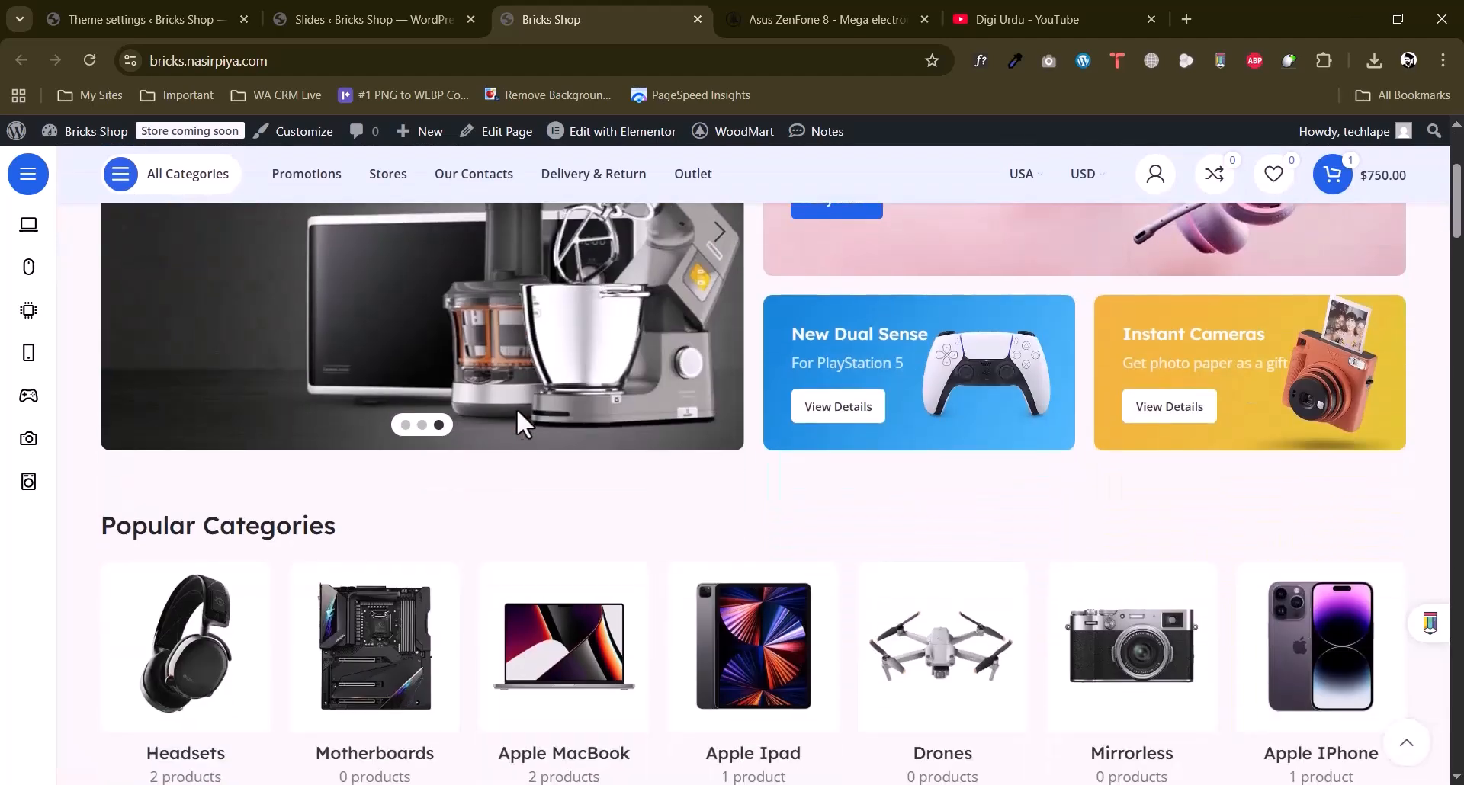
scroll(511, 416, up, 3)
scroll(528, 411, down, 3)
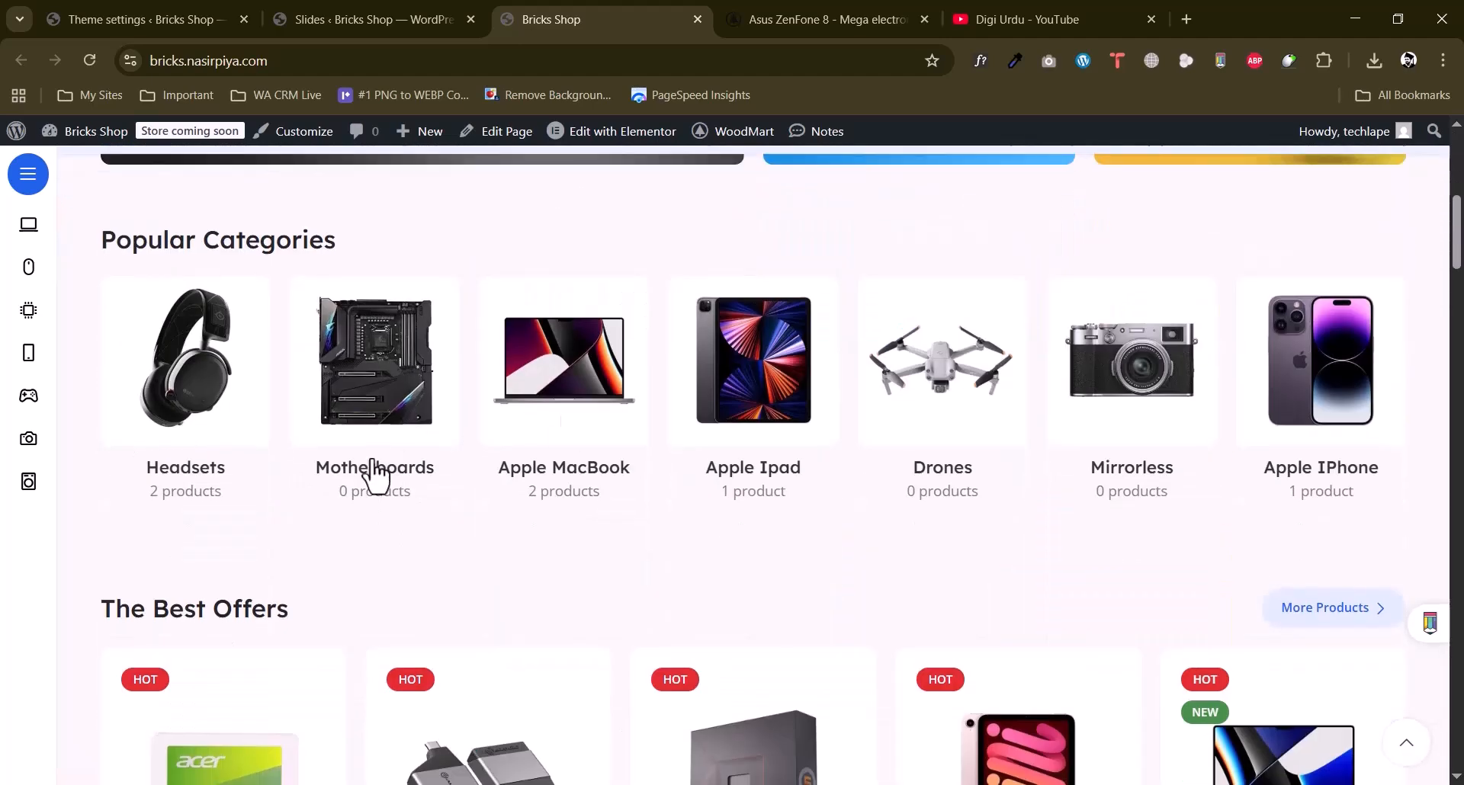
Open the product categories management page and review the existing categories beside the form for adding a new one.
click(409, 16)
scroll(76, 396, down, 5)
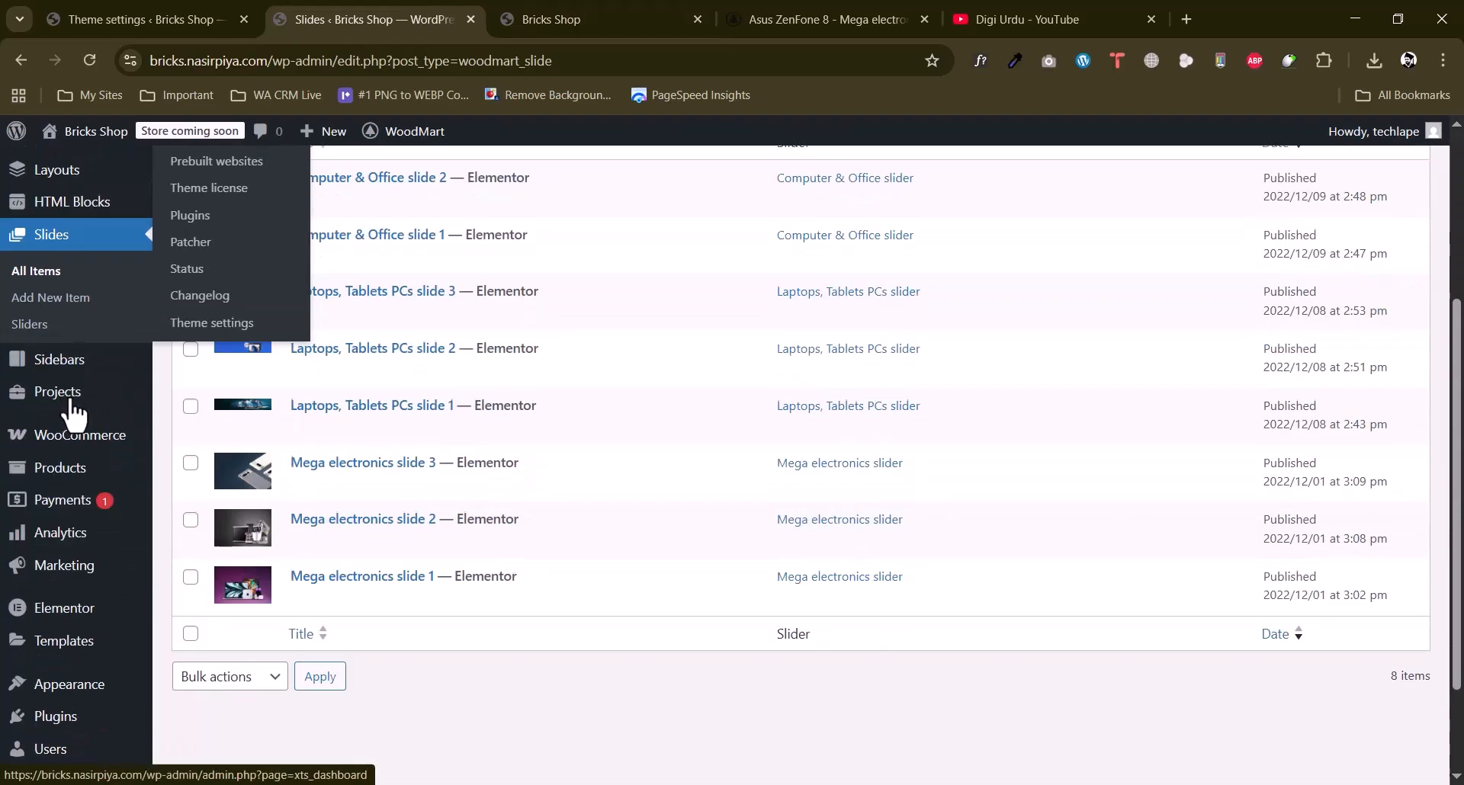
mouse_move(47, 380)
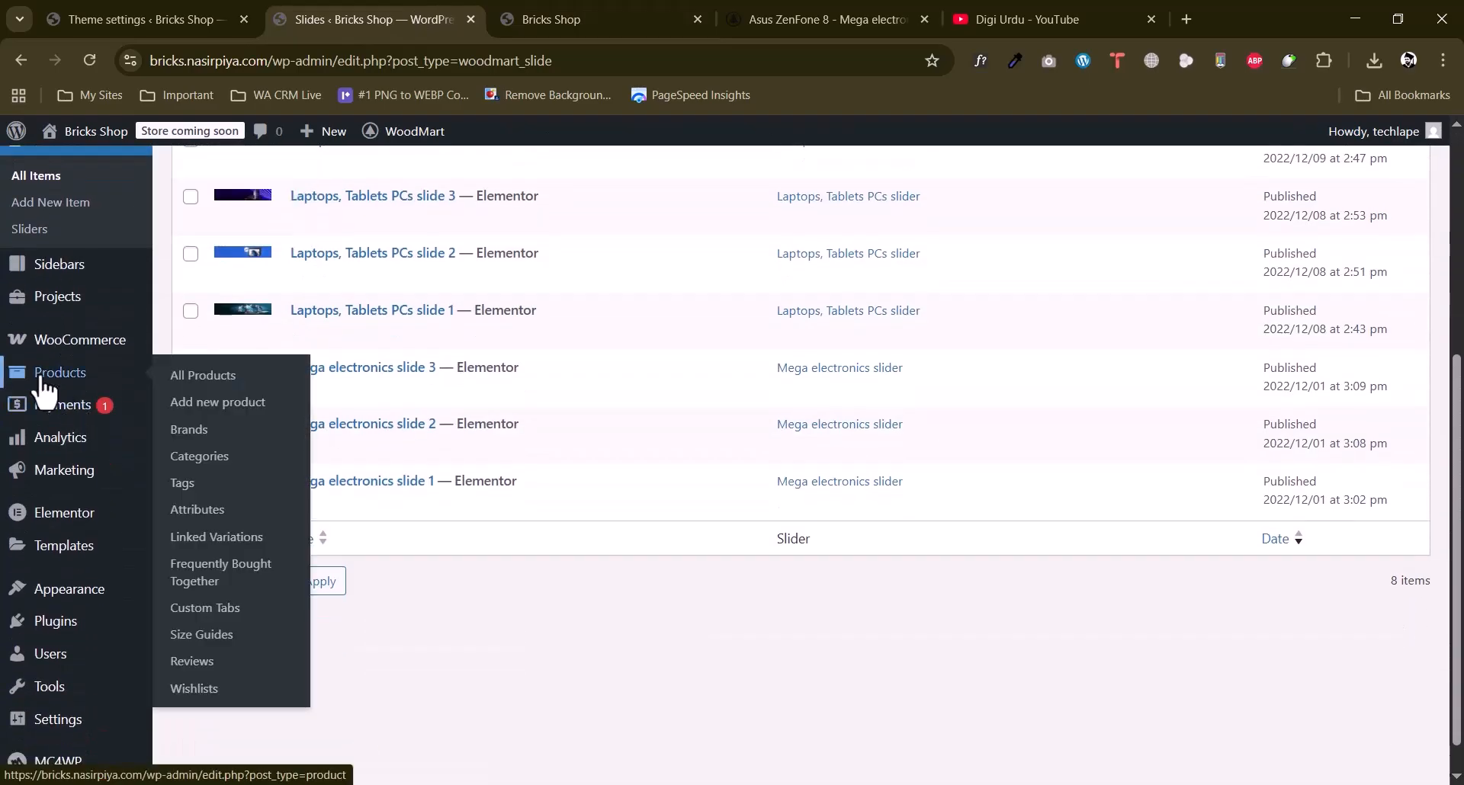
click(201, 456)
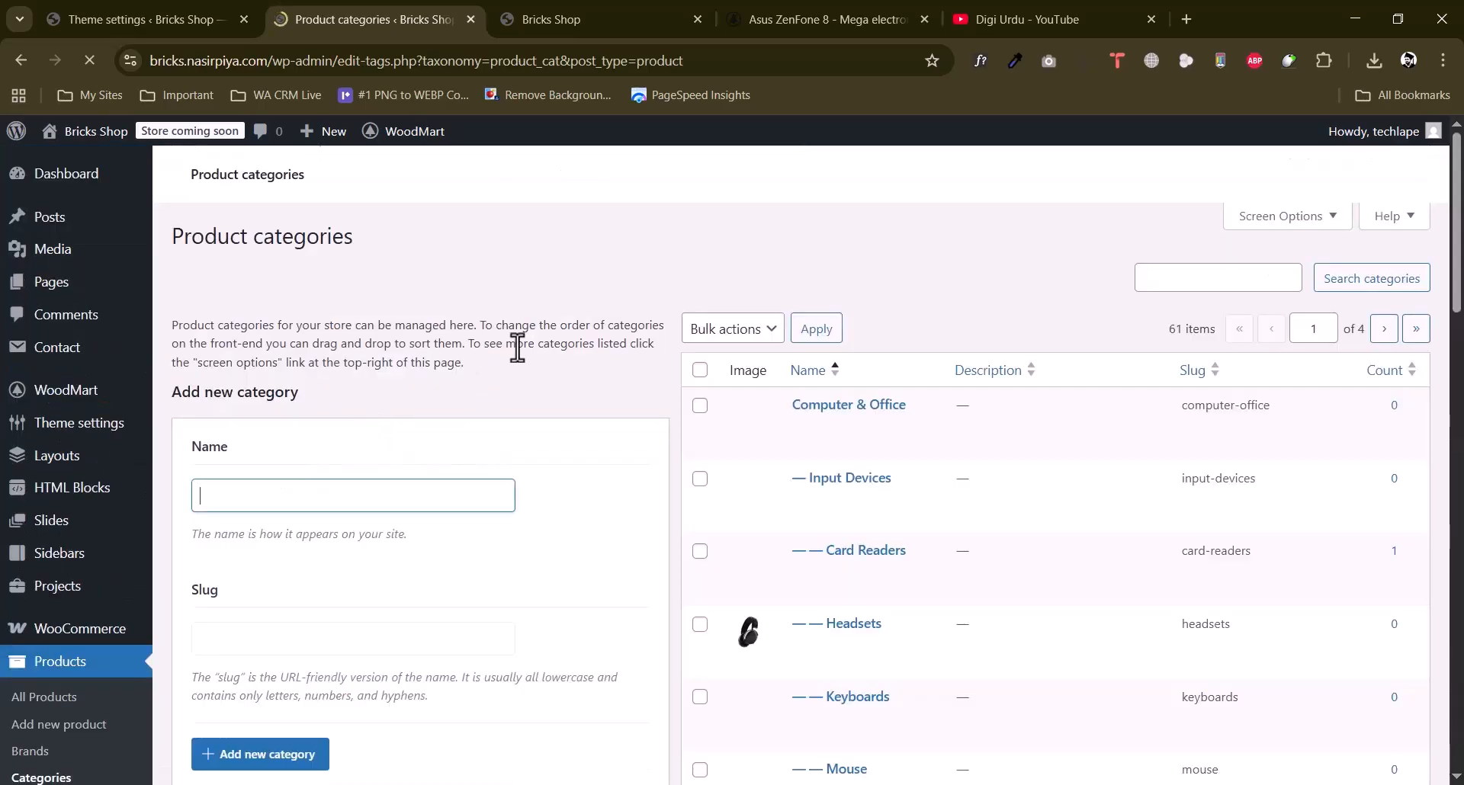
scroll(876, 353, down, 4)
scroll(826, 386, up, 3)
scroll(800, 419, up, 1)
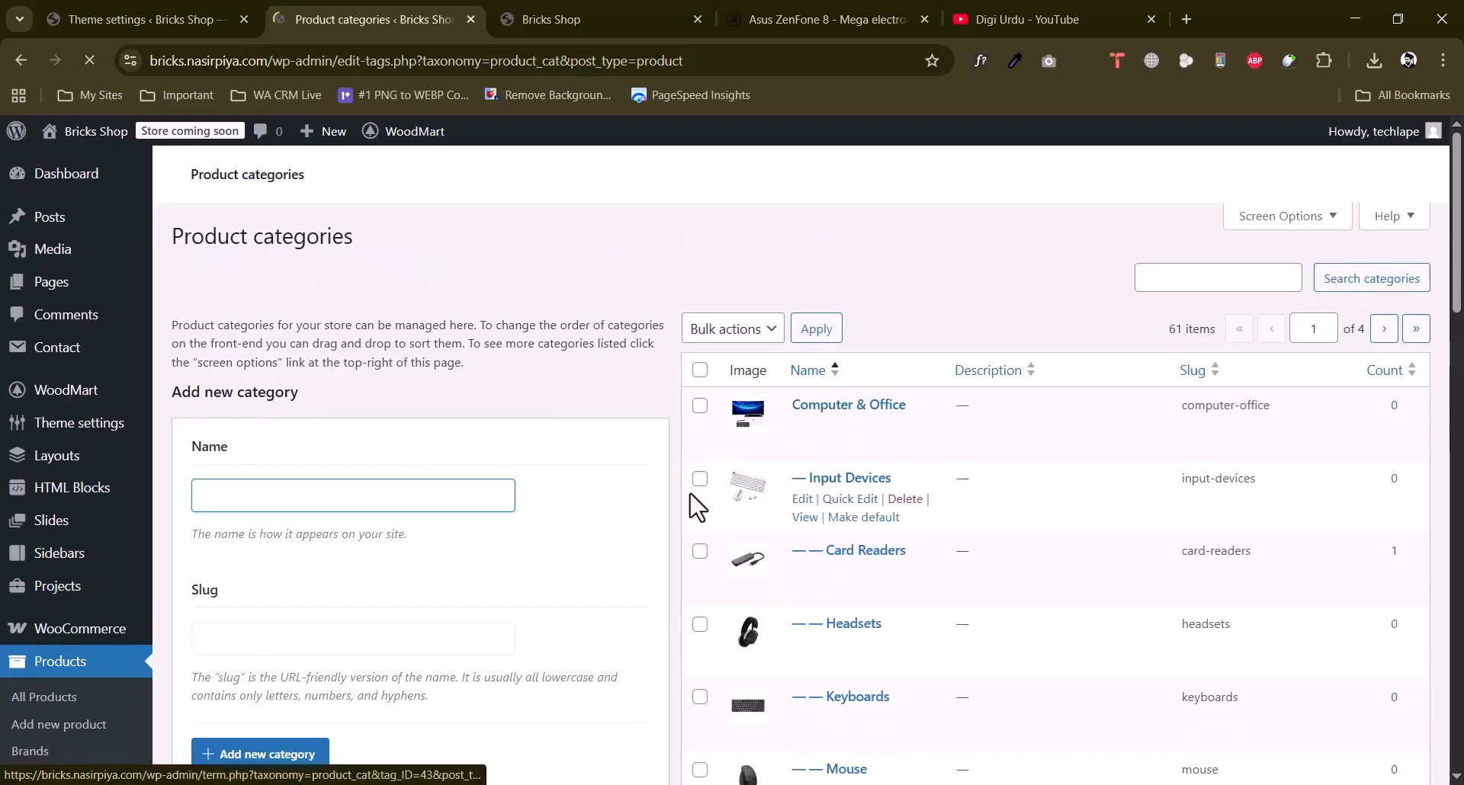
scroll(483, 477, down, 3)
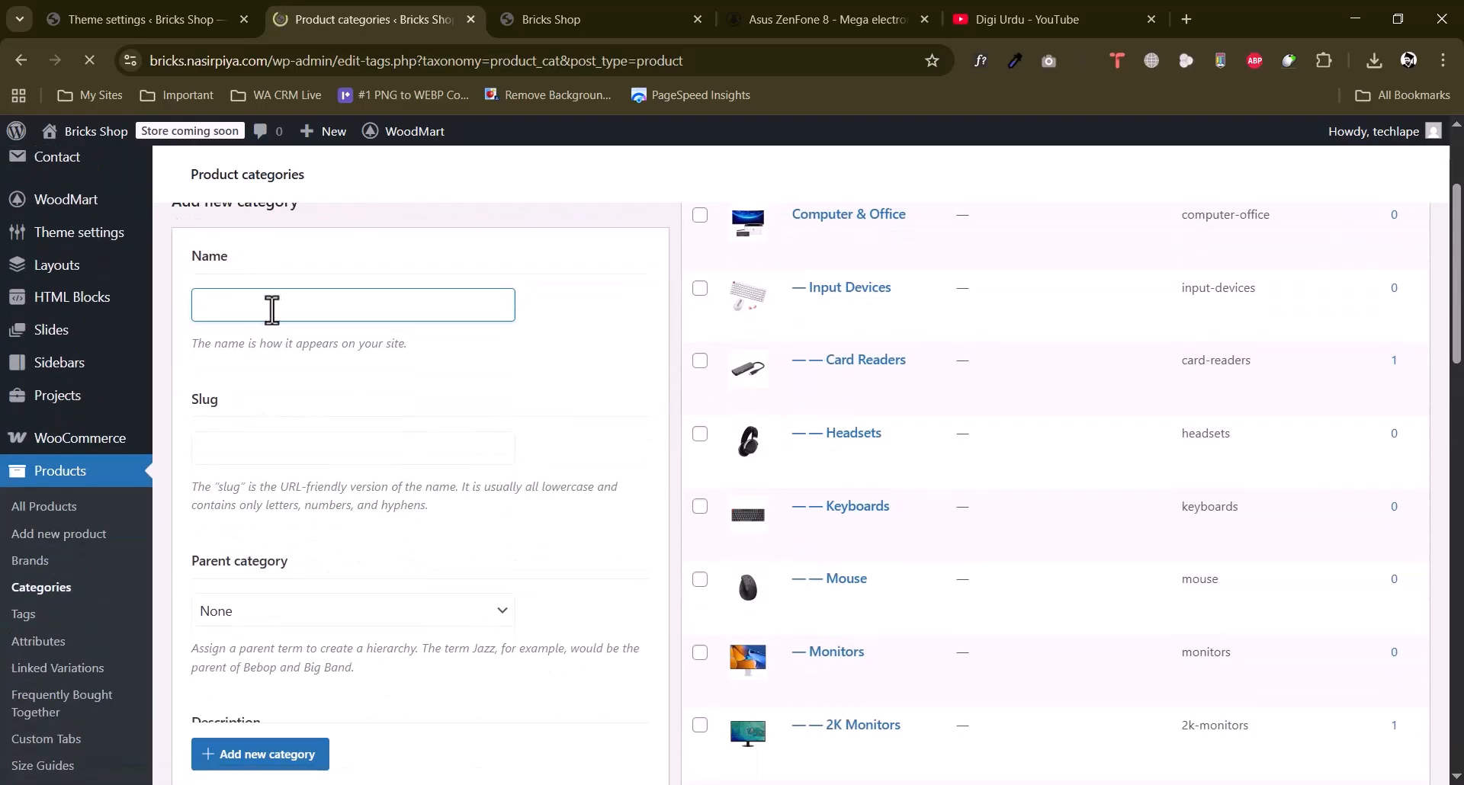
Name the new product category Kids and dismiss the Elementor AI pack-shots notice.
text(ids)
scroll(262, 526, down, 1)
drag(200, 506, 287, 508)
click(249, 509)
scroll(237, 411, up, 2)
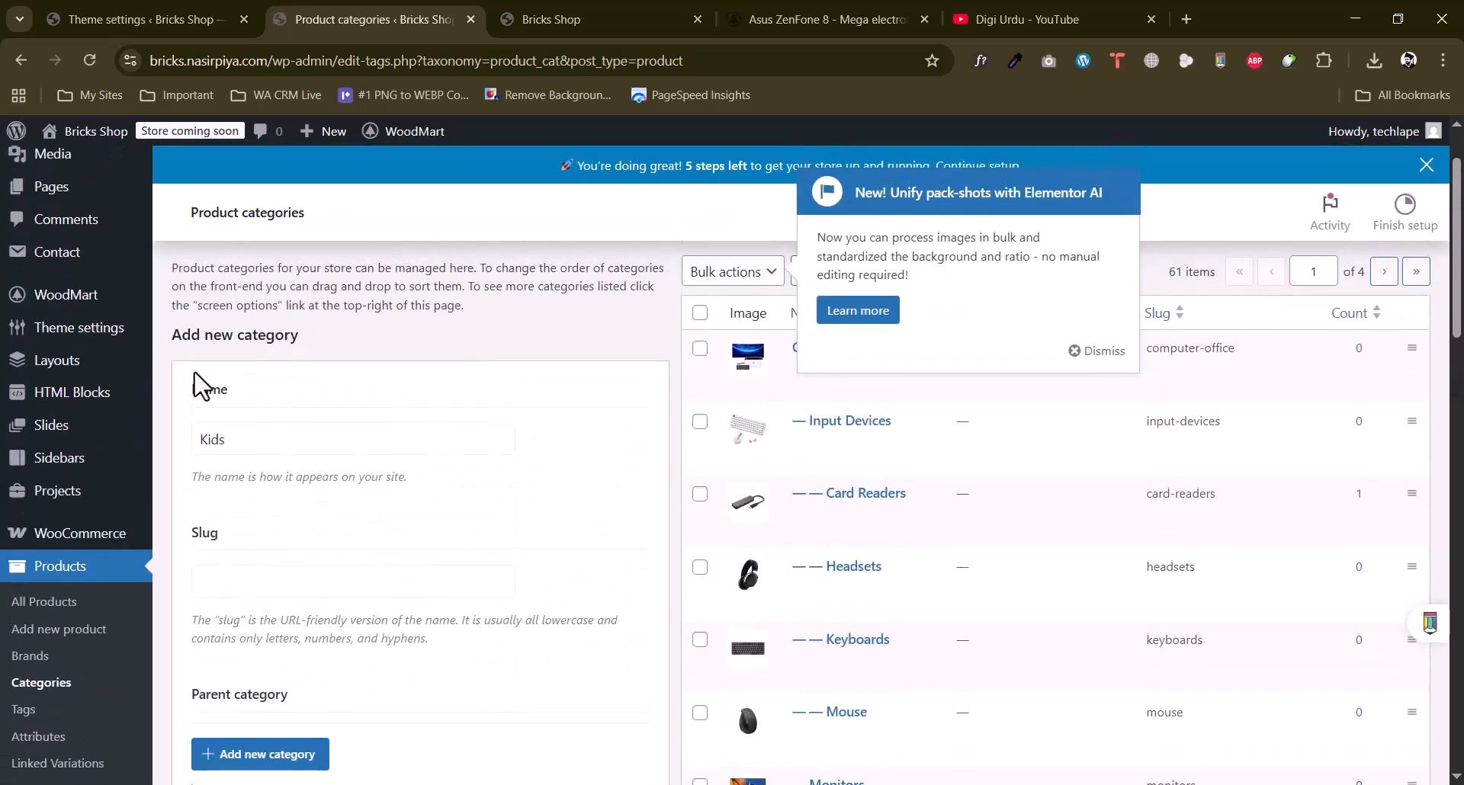
click(1104, 352)
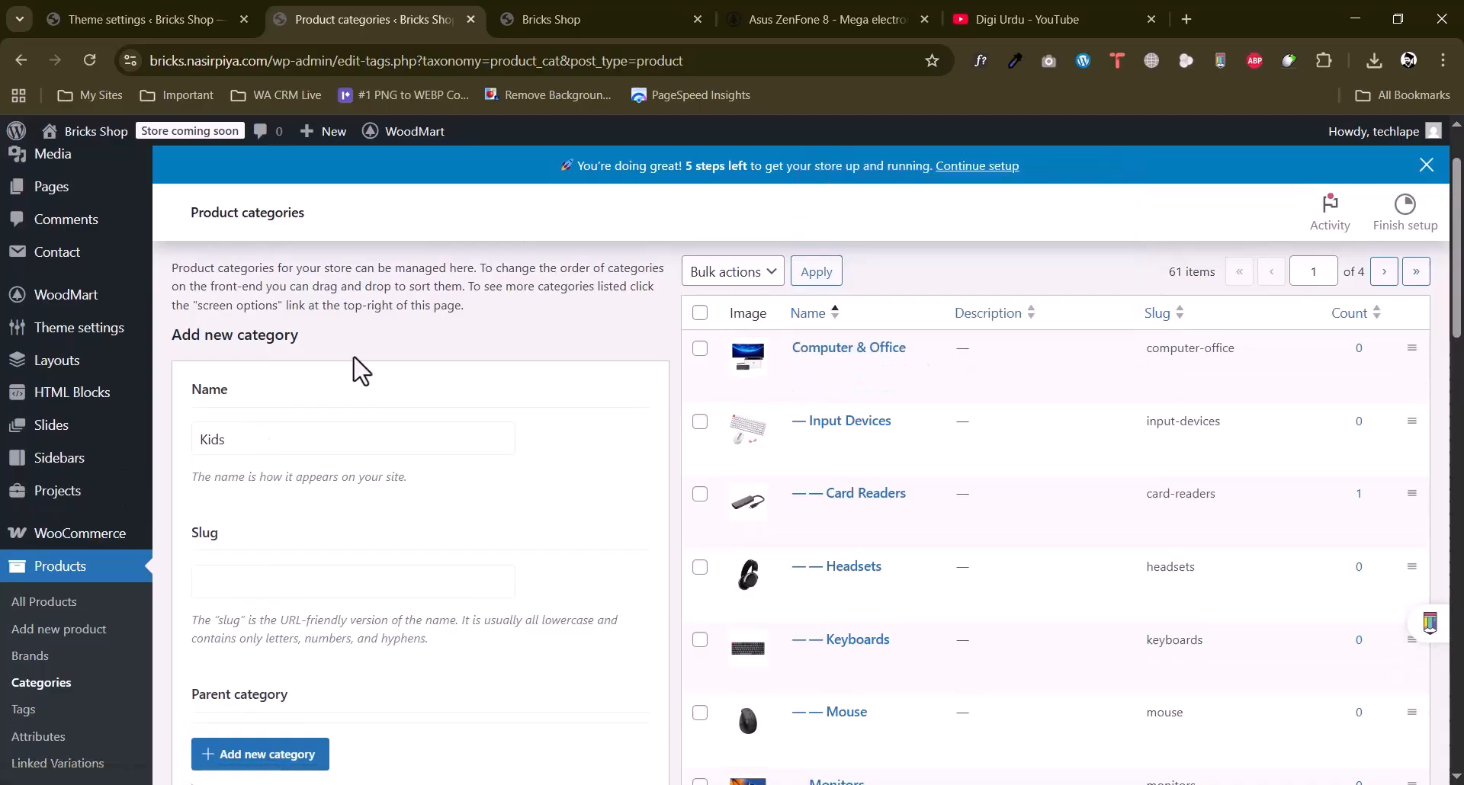
Try Hardware & Components as the new category's parent and set the parent category back to None.
scroll(359, 366, down, 4)
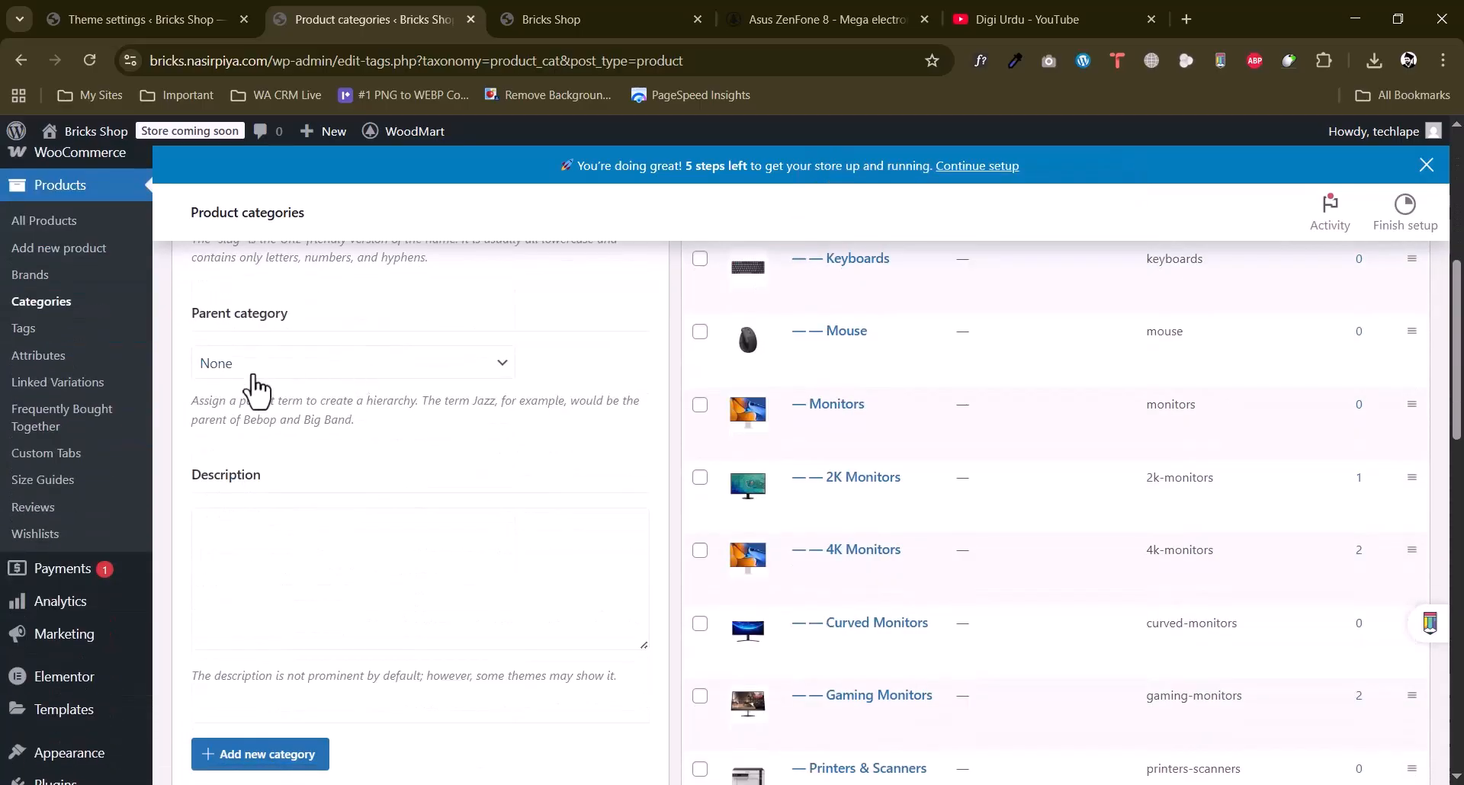
click(255, 372)
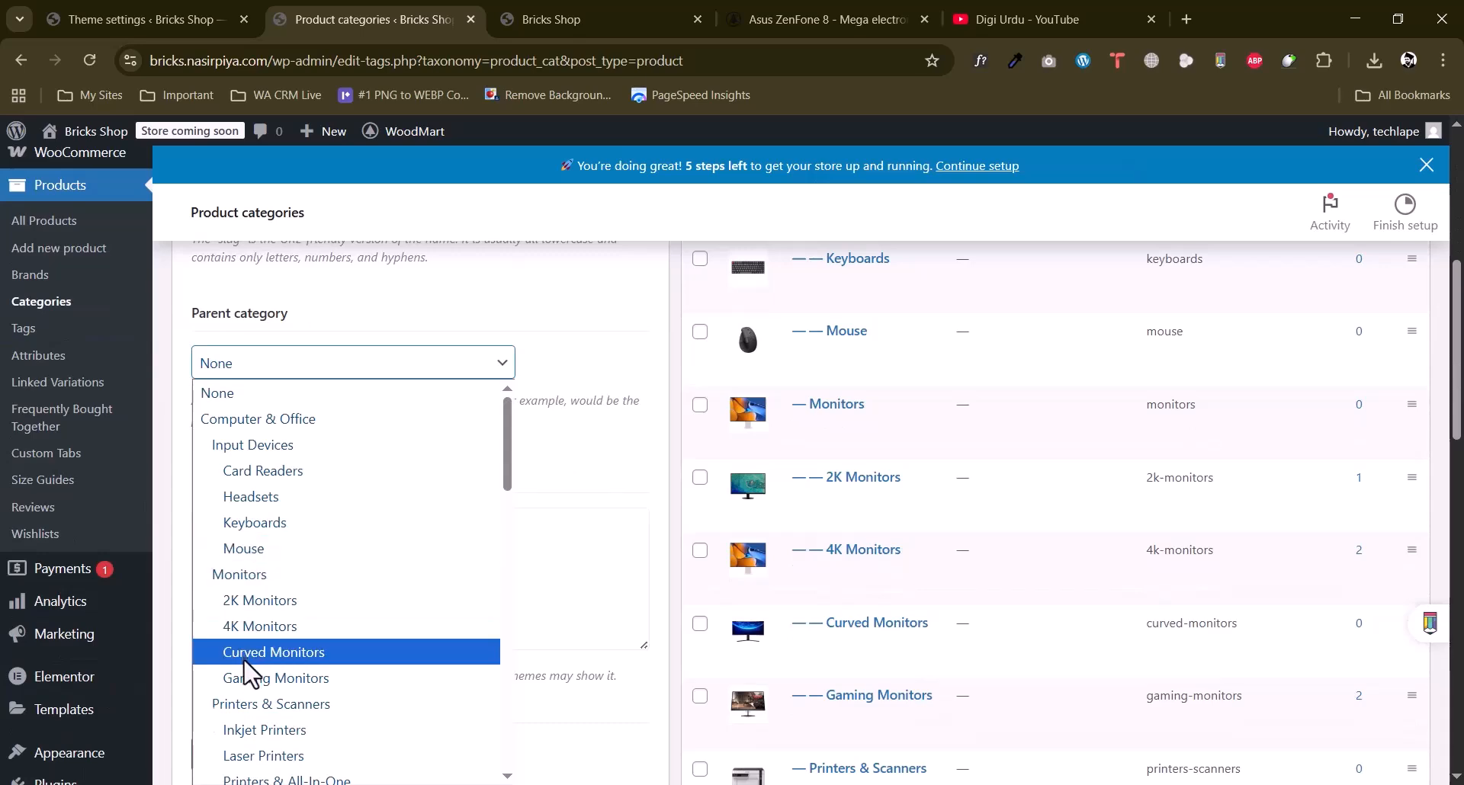
scroll(248, 675, down, 3)
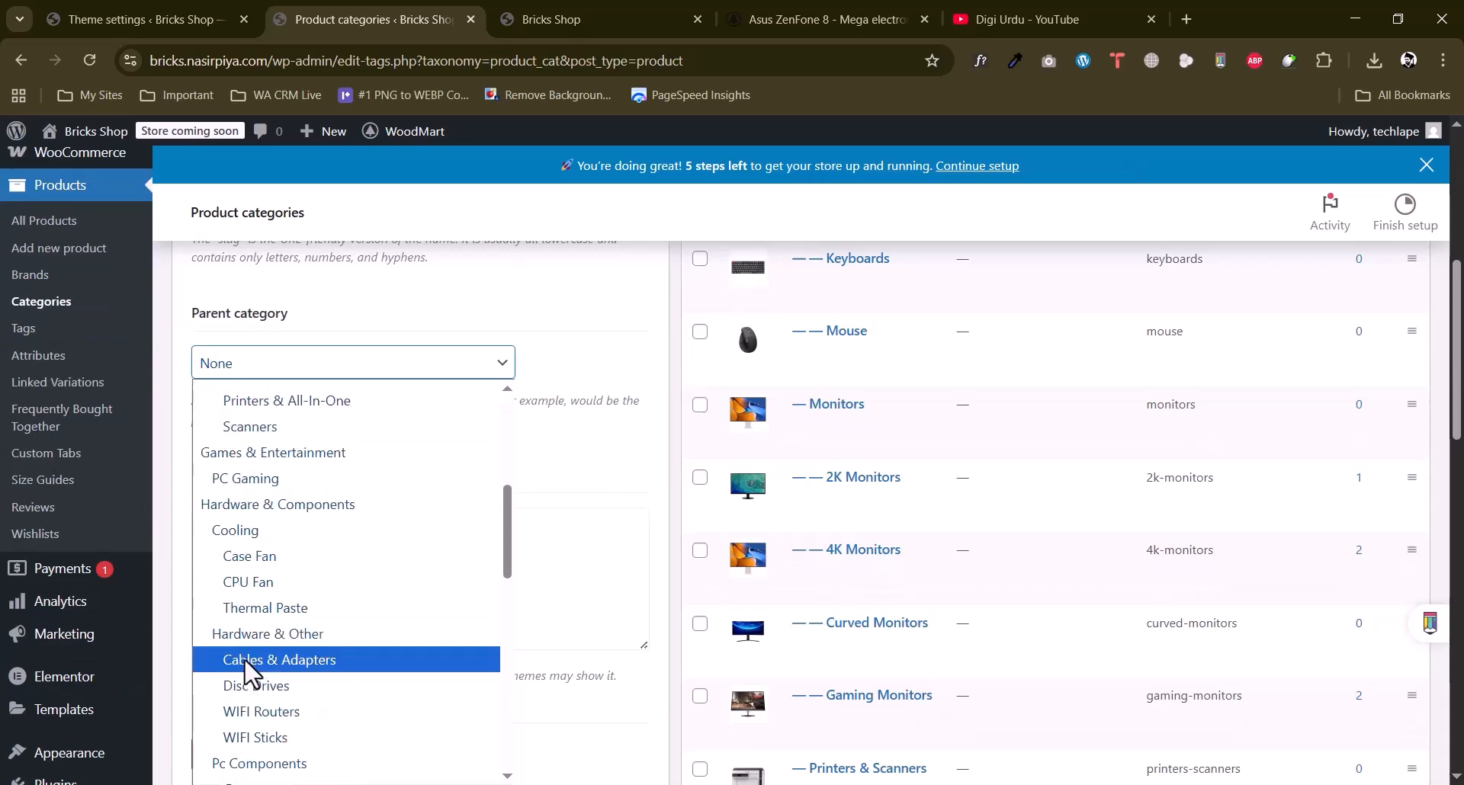
click(284, 505)
scroll(385, 366, up, 5)
scroll(248, 421, down, 2)
click(261, 347)
click(317, 417)
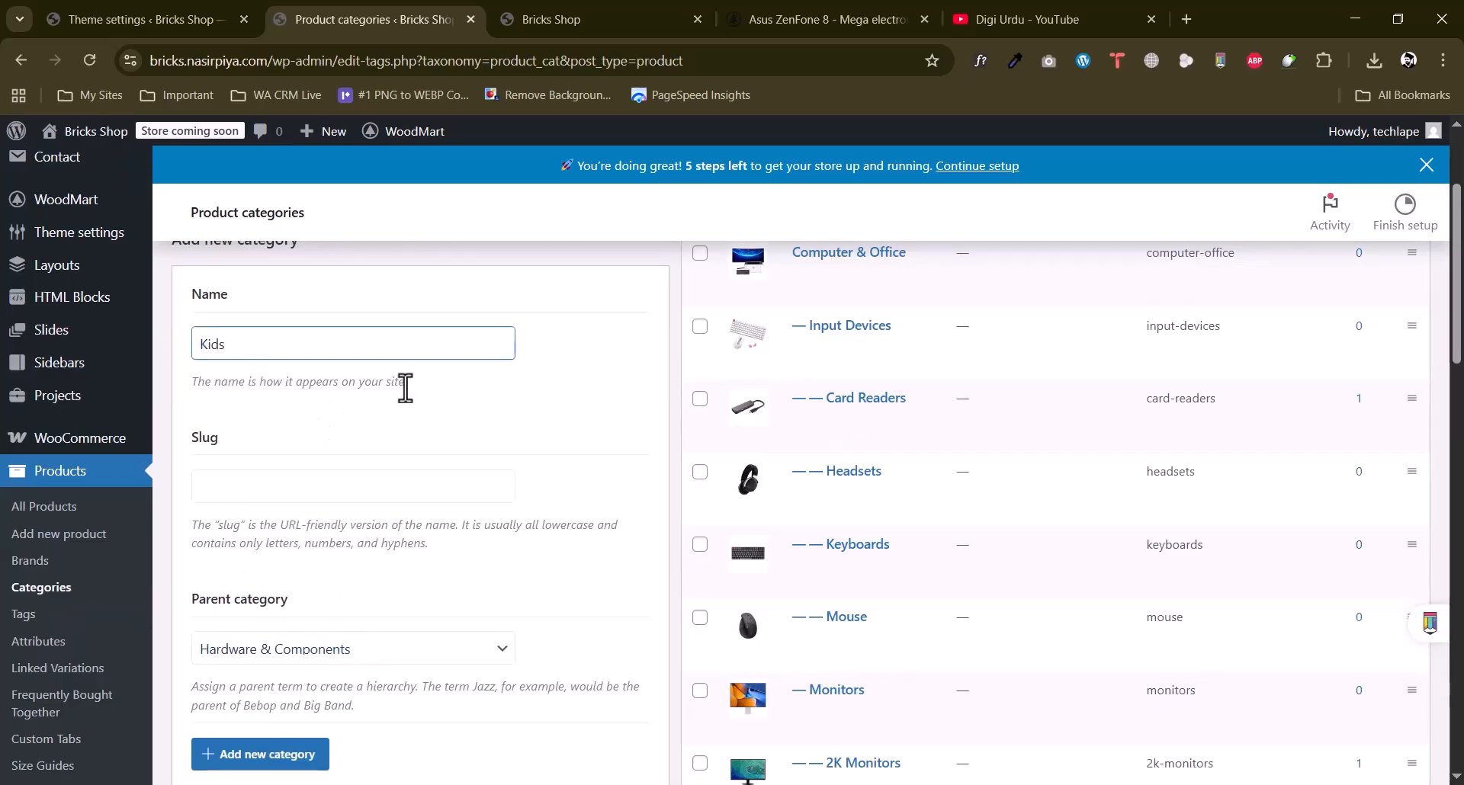
click(347, 654)
click(263, 130)
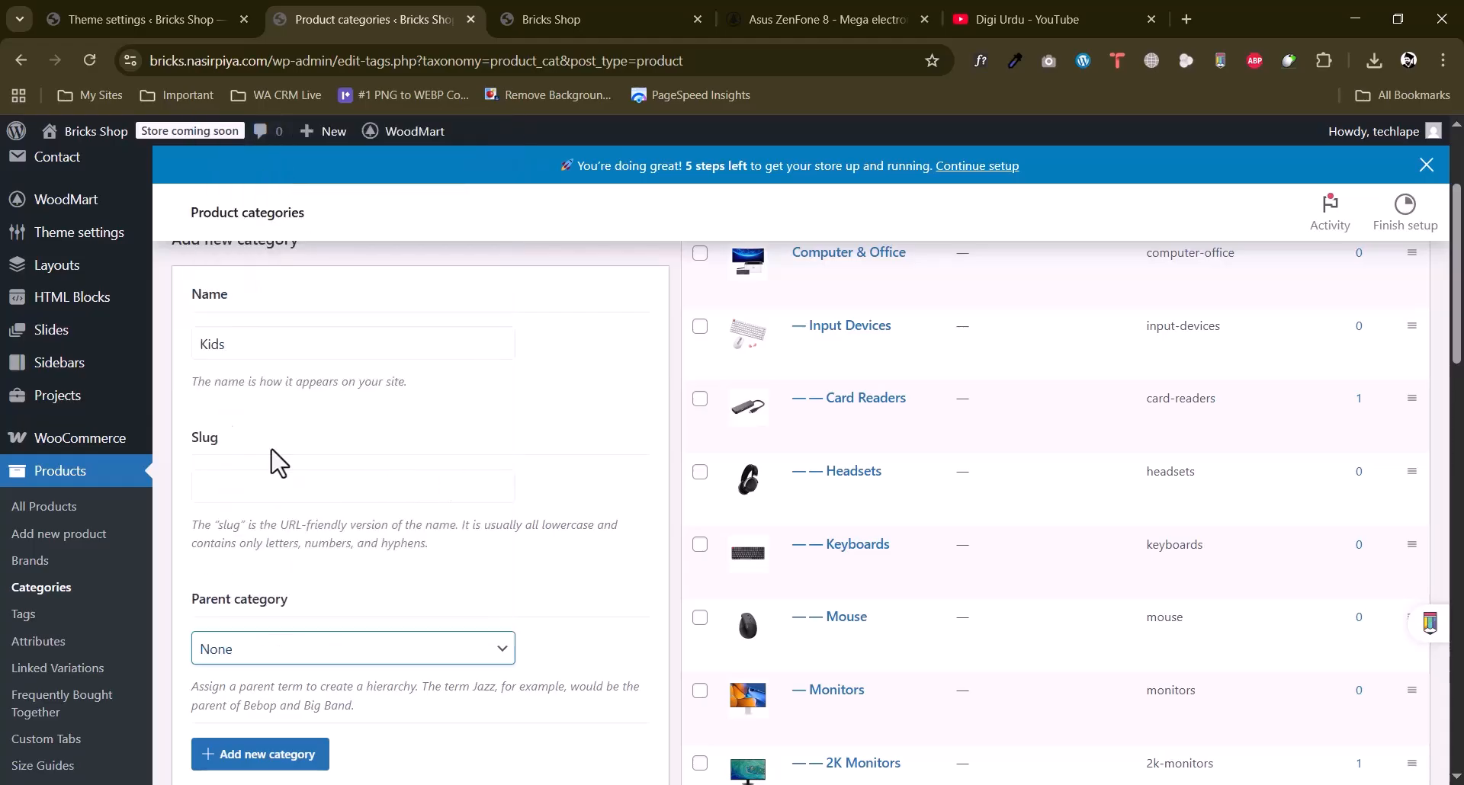
Review the new category's description field and display type options, keeping the display type at Default.
scroll(218, 389, down, 2)
scroll(350, 556, down, 4)
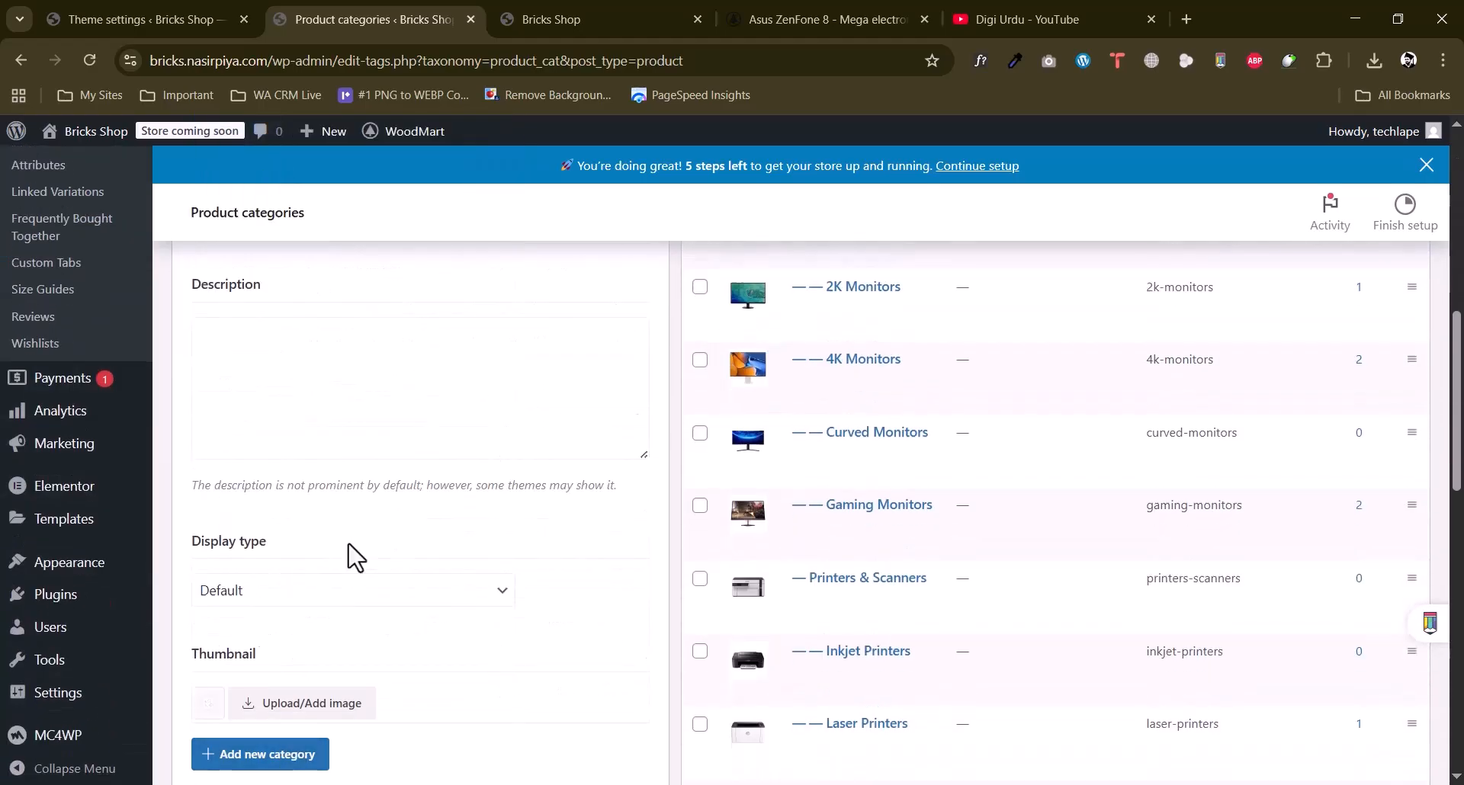
scroll(251, 458, up, 3)
click(261, 536)
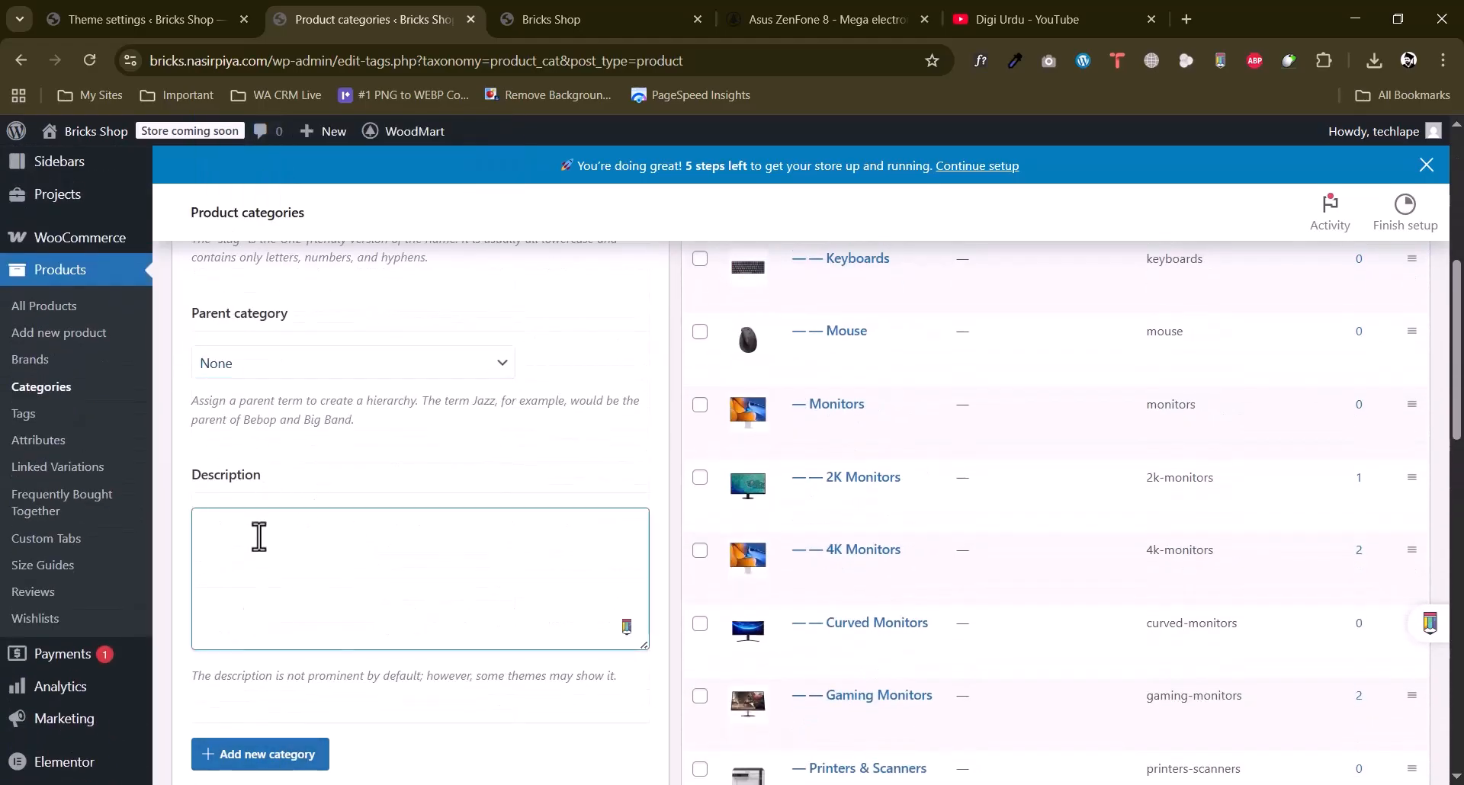
scroll(259, 533, down, 3)
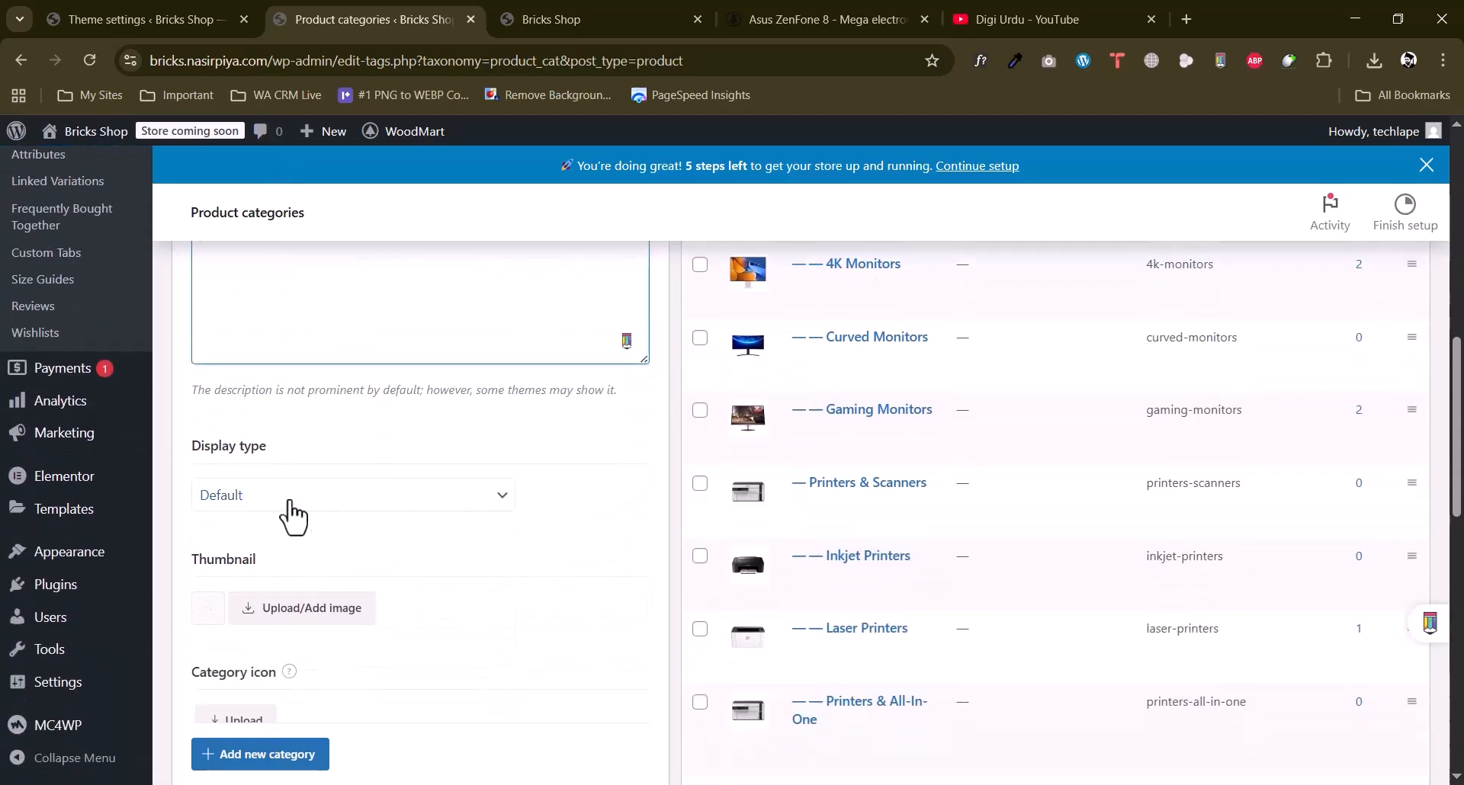
click(288, 516)
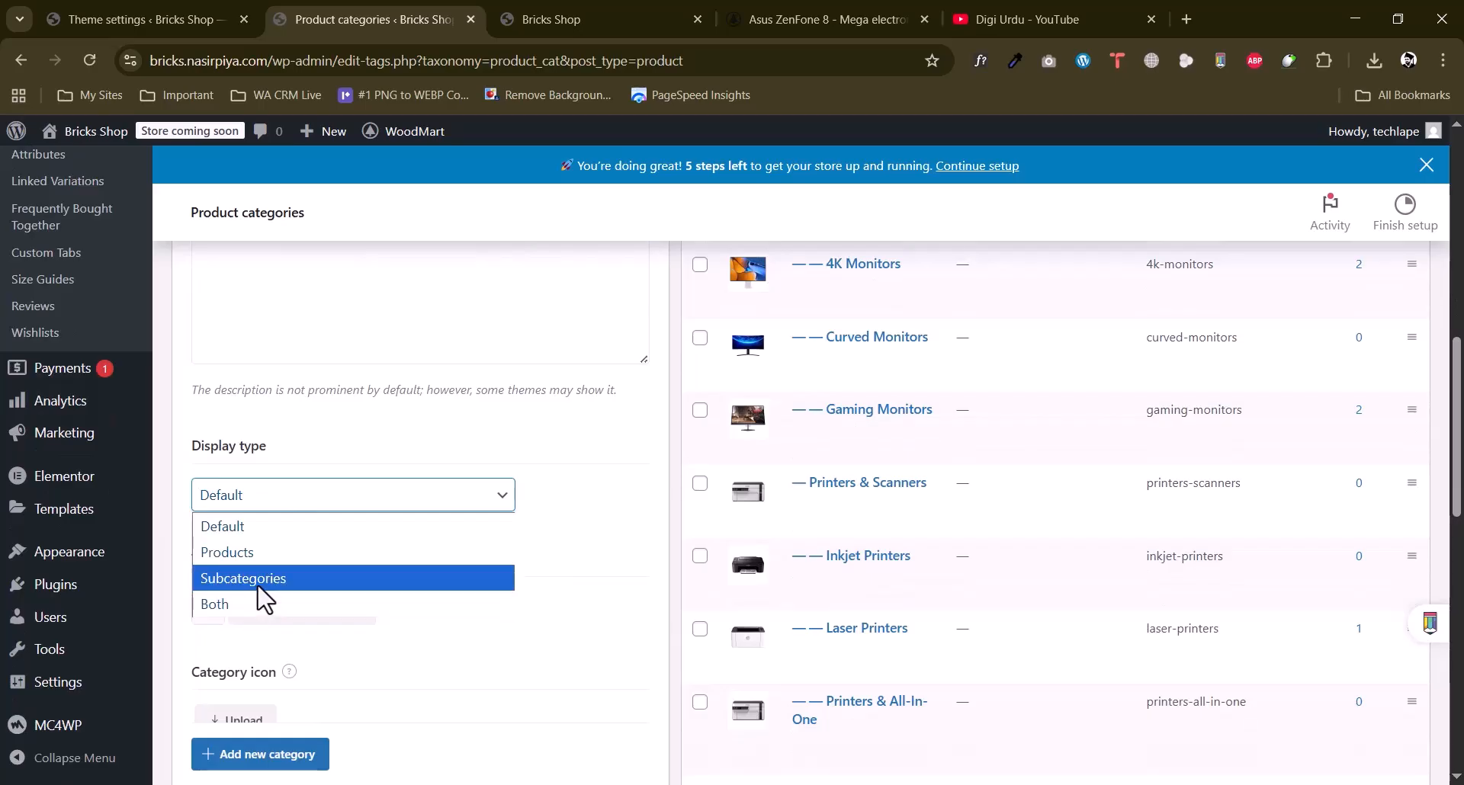
click(273, 525)
scroll(405, 435, down, 2)
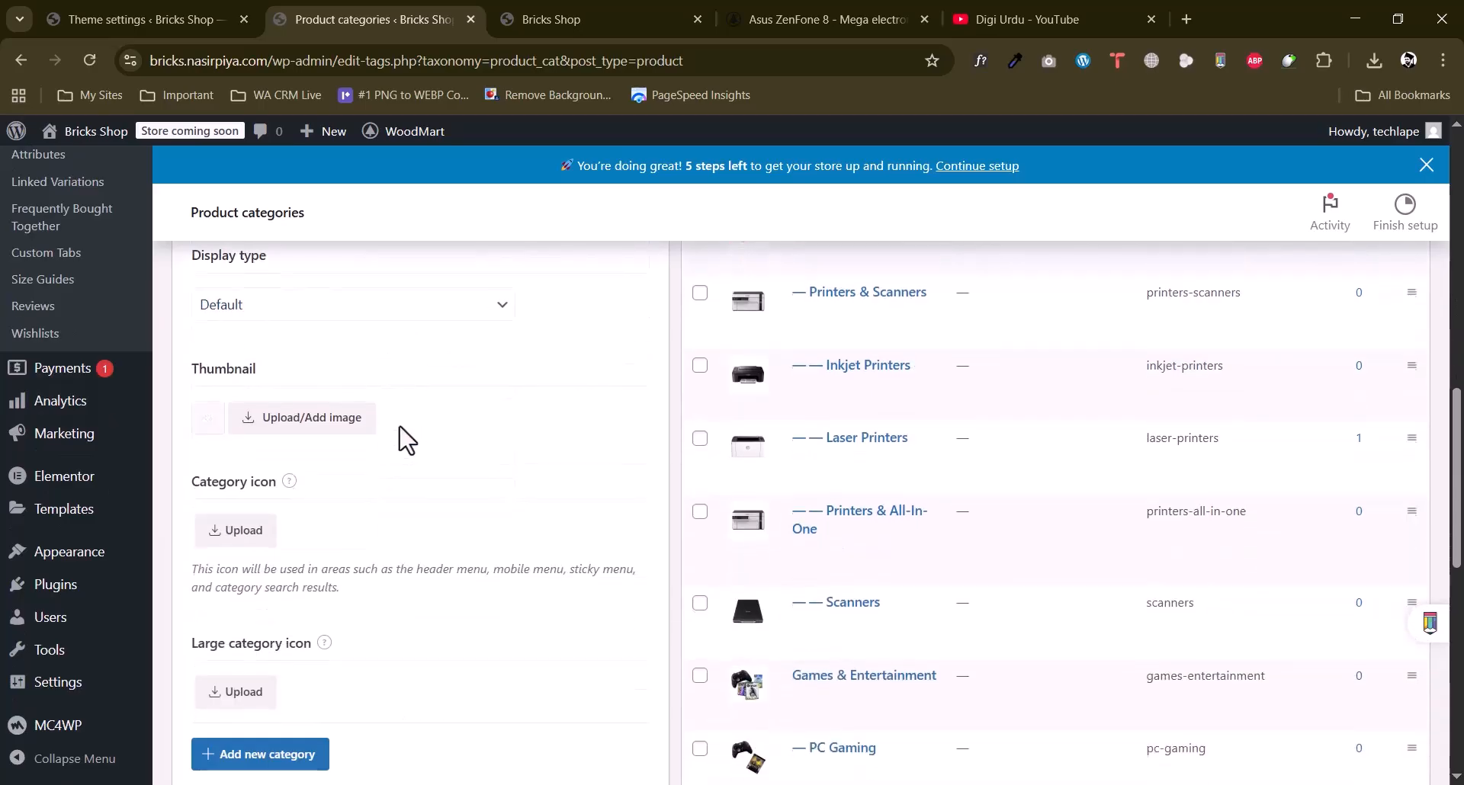
Set the category thumbnail to the media library image of a walking person on a colourful background, glancing at the homepage's category images.
drag(203, 375, 259, 372)
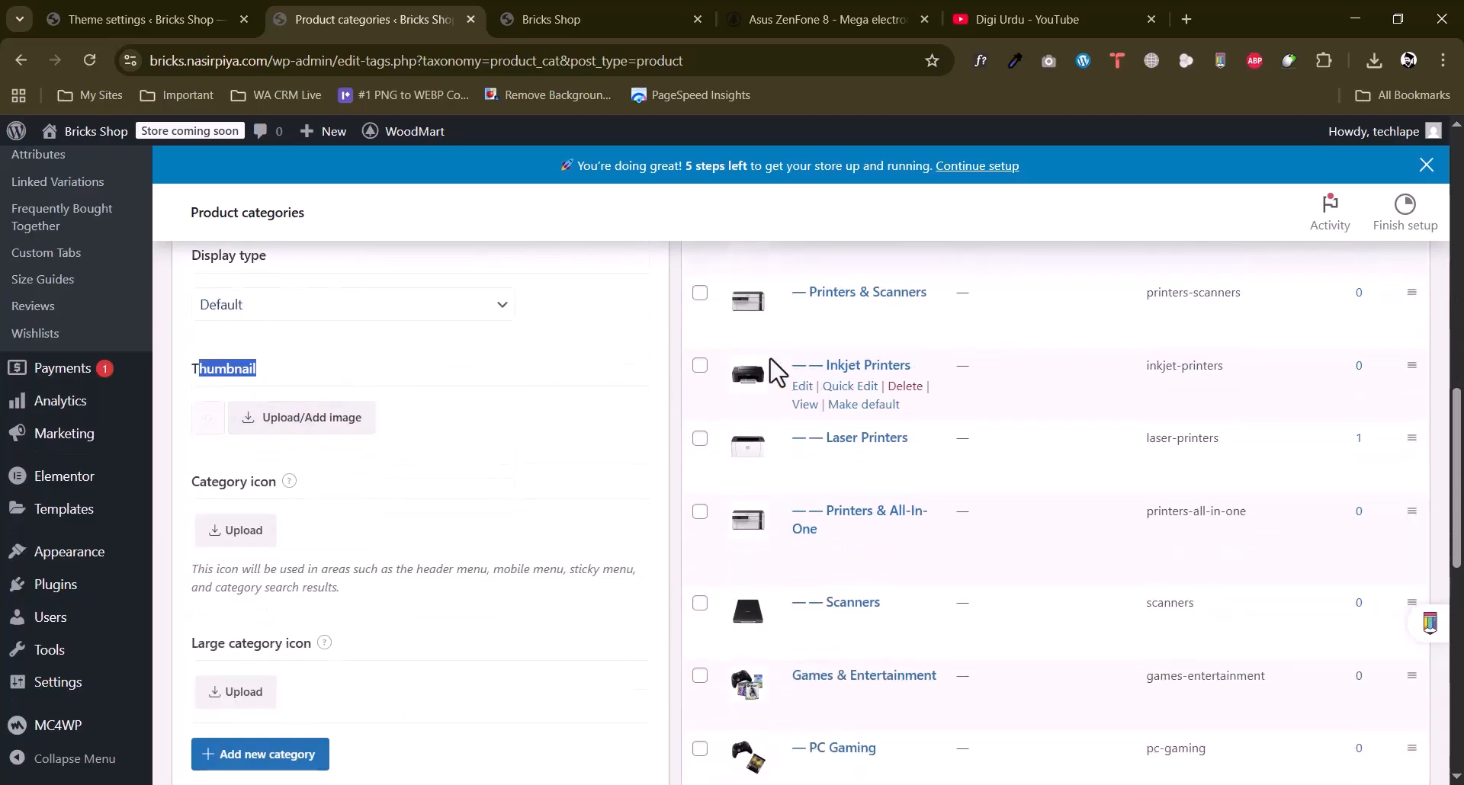
click(378, 419)
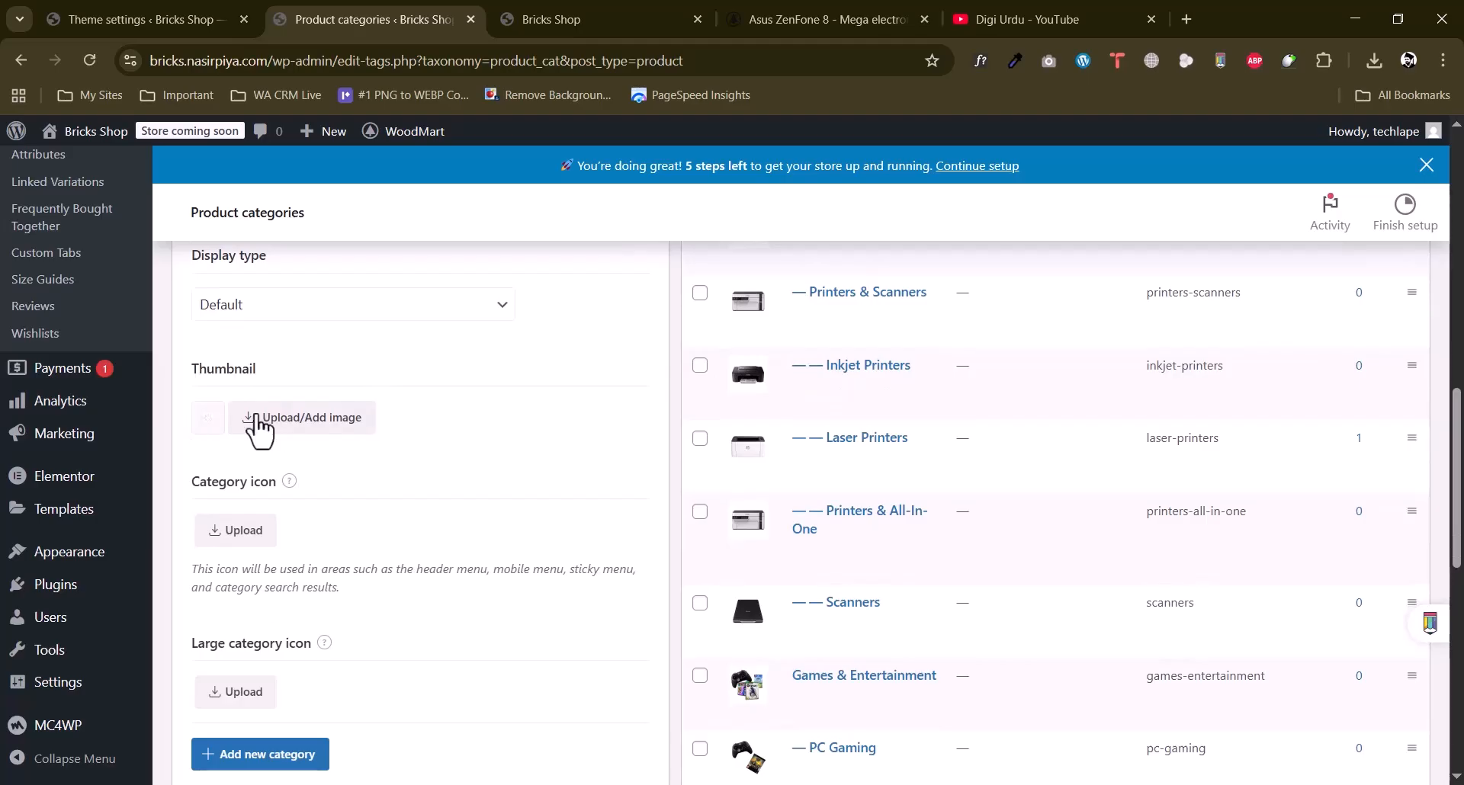
click(316, 433)
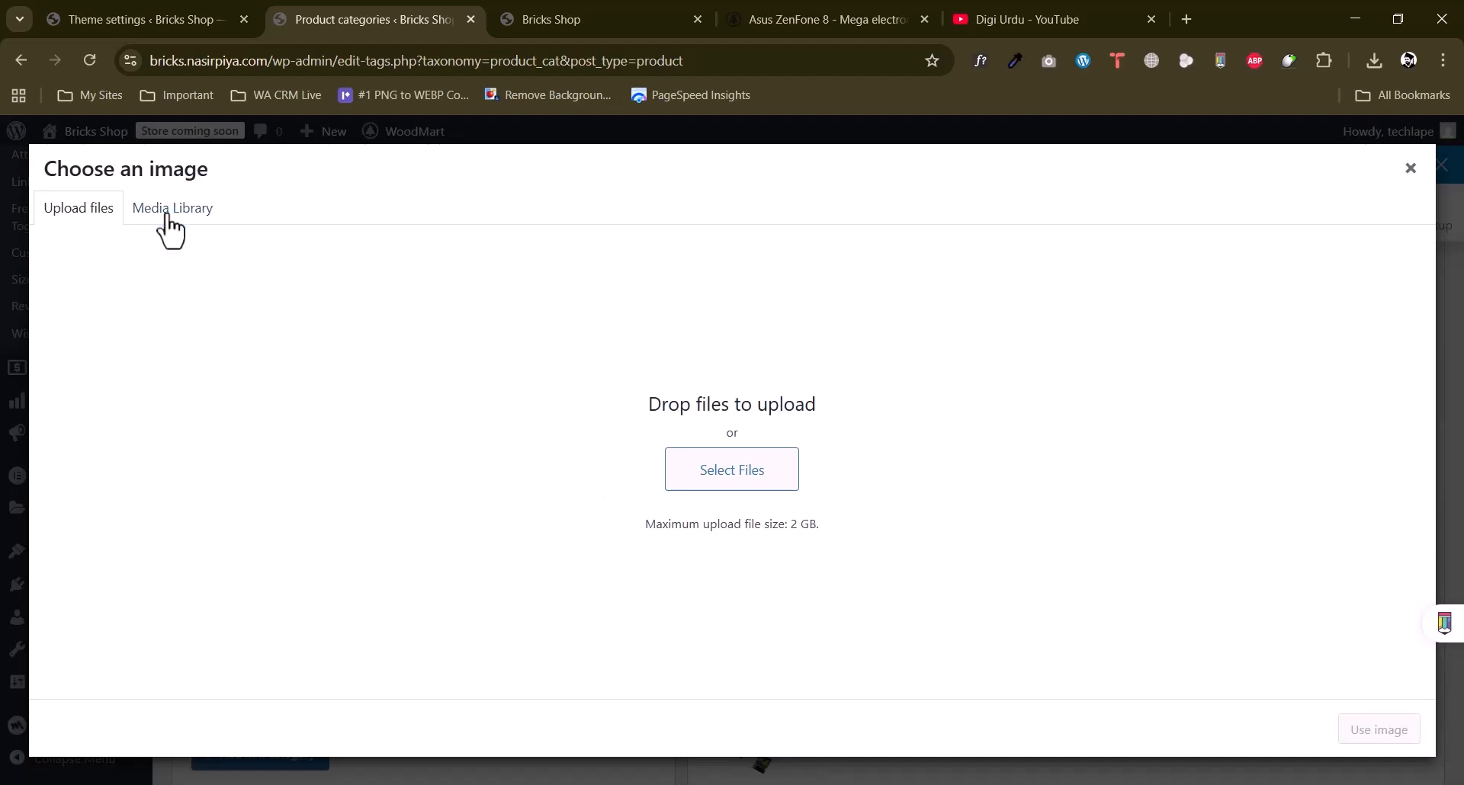
click(174, 211)
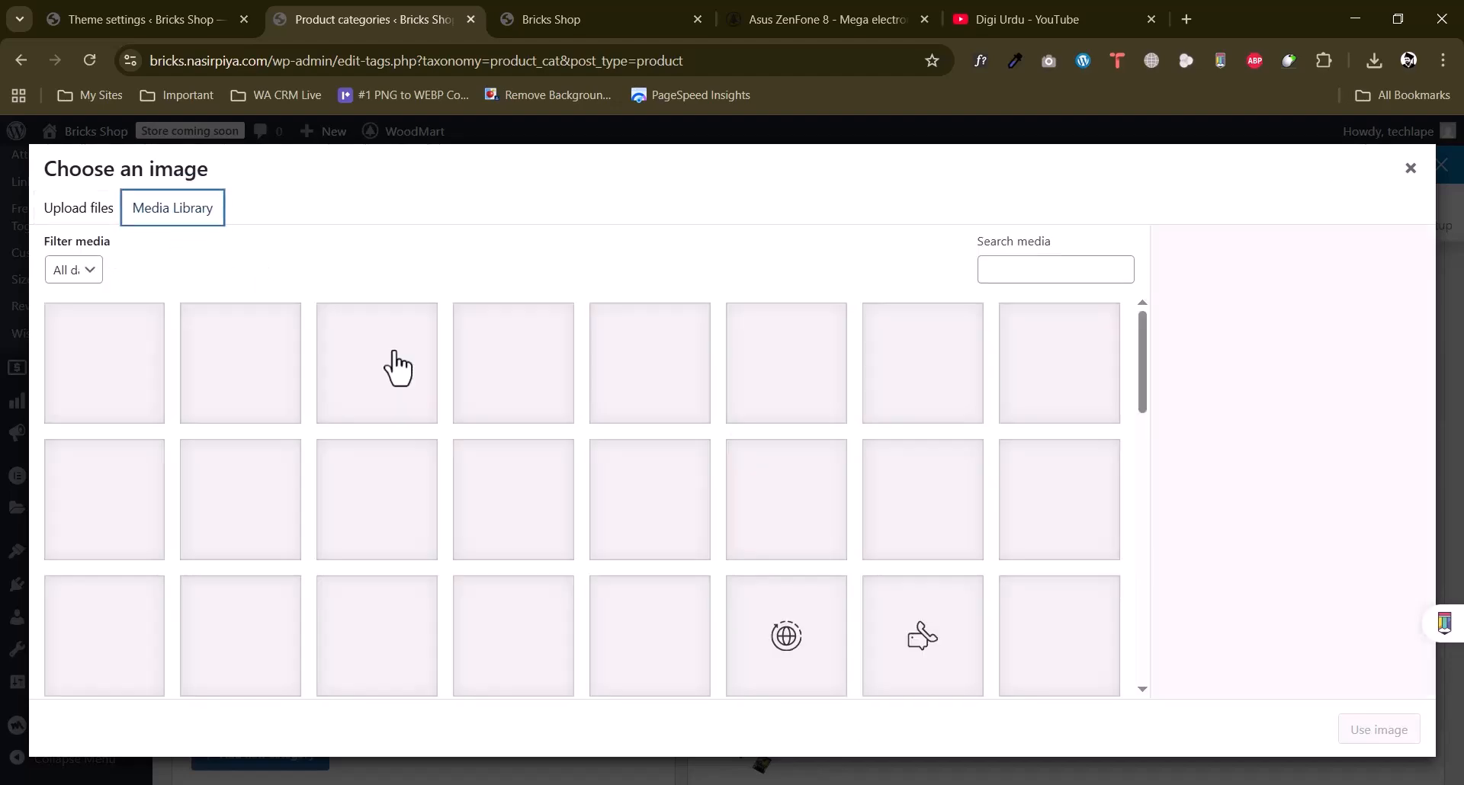
click(523, 17)
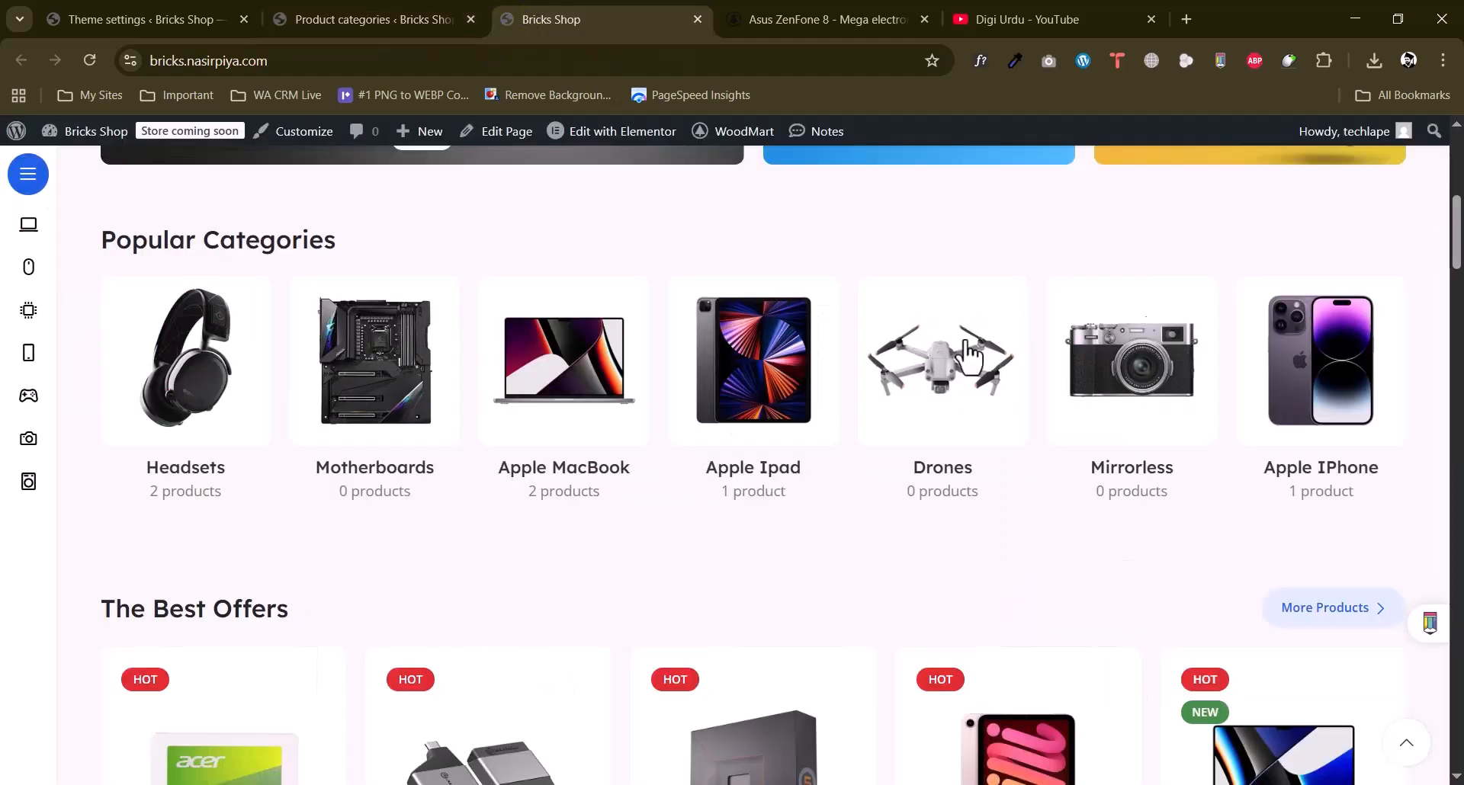
click(350, 17)
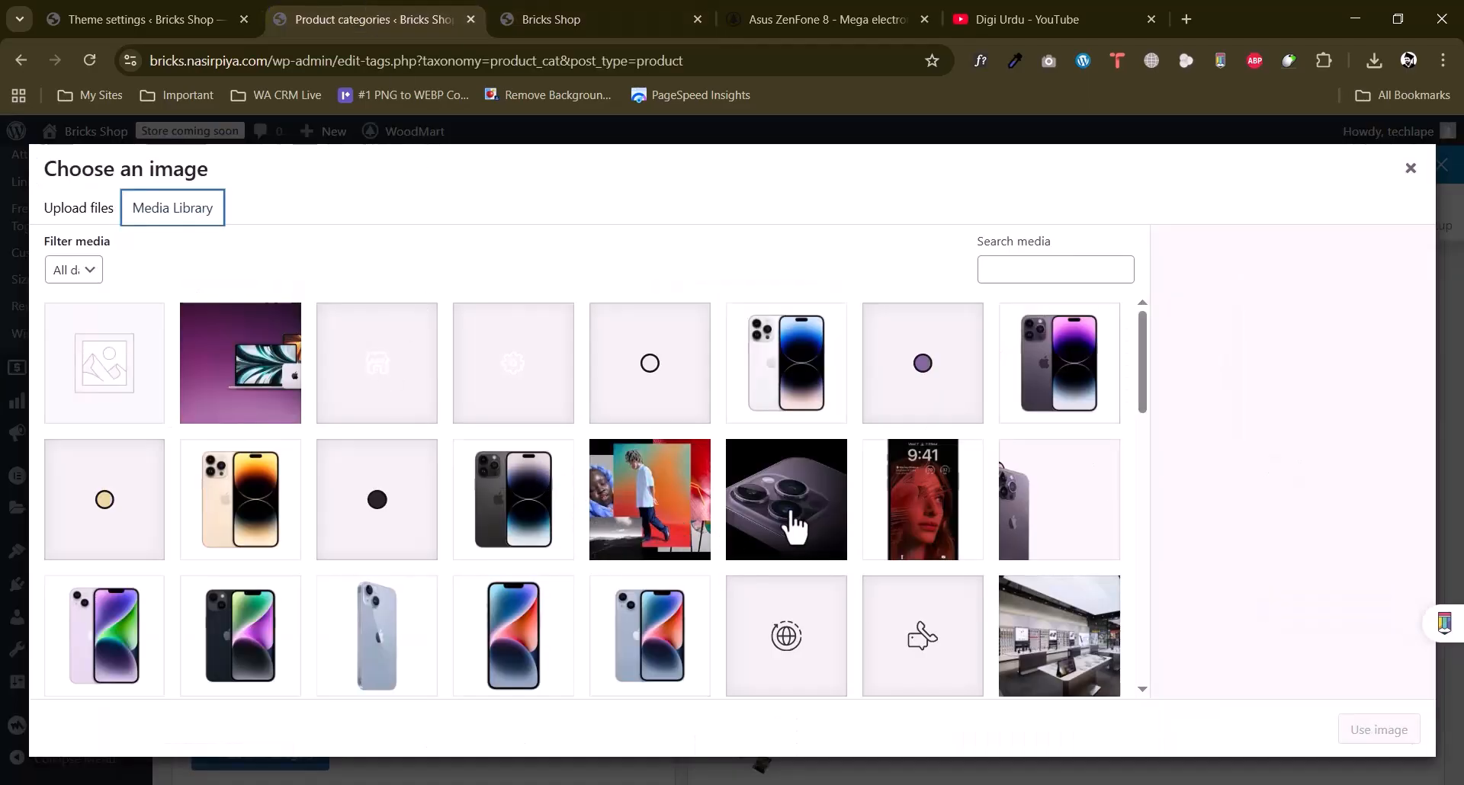
click(606, 499)
click(1381, 738)
Review the category icon, large category icon and category page title background options in the new category form.
scroll(458, 496, down, 5)
scroll(347, 423, up, 3)
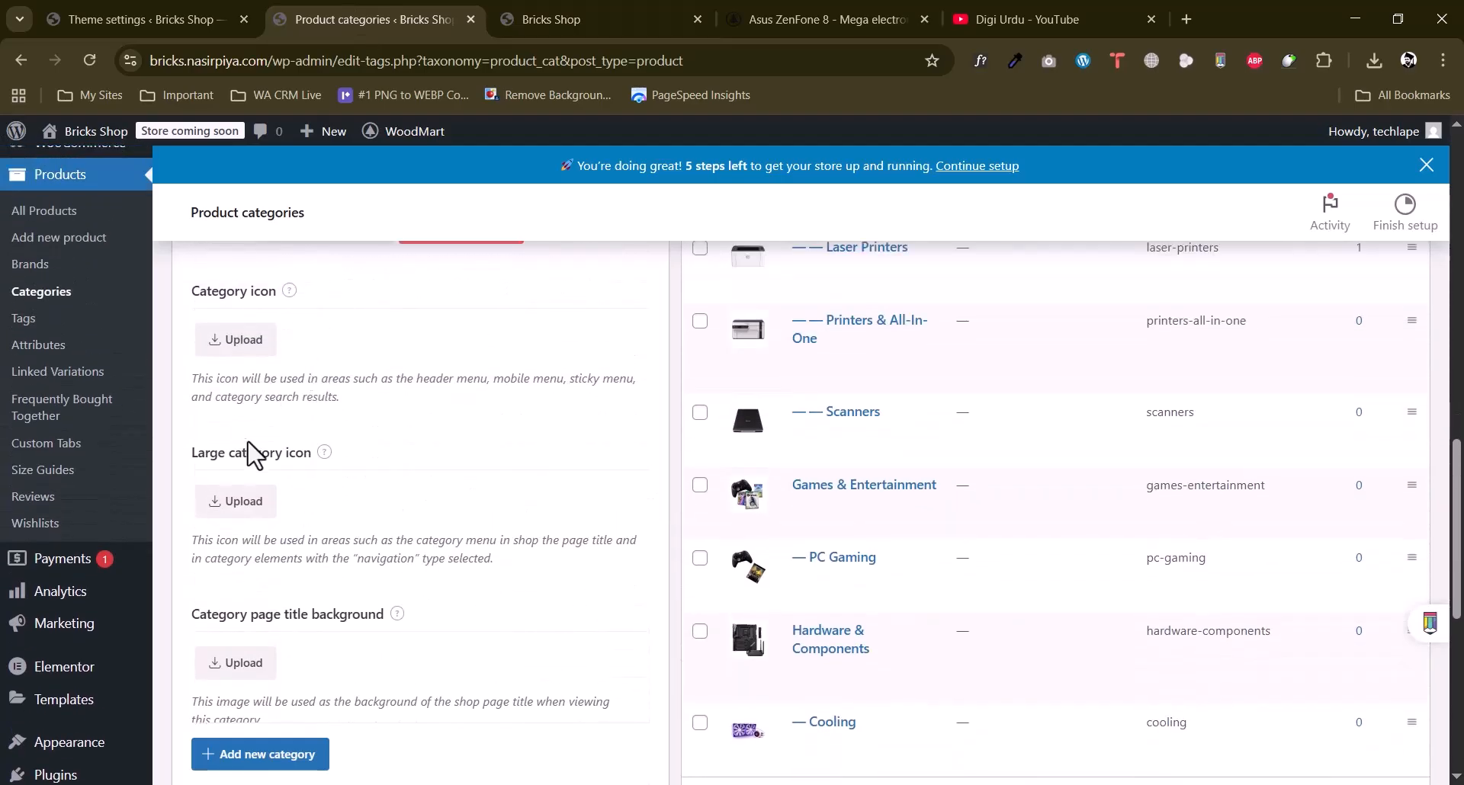
scroll(228, 453, down, 3)
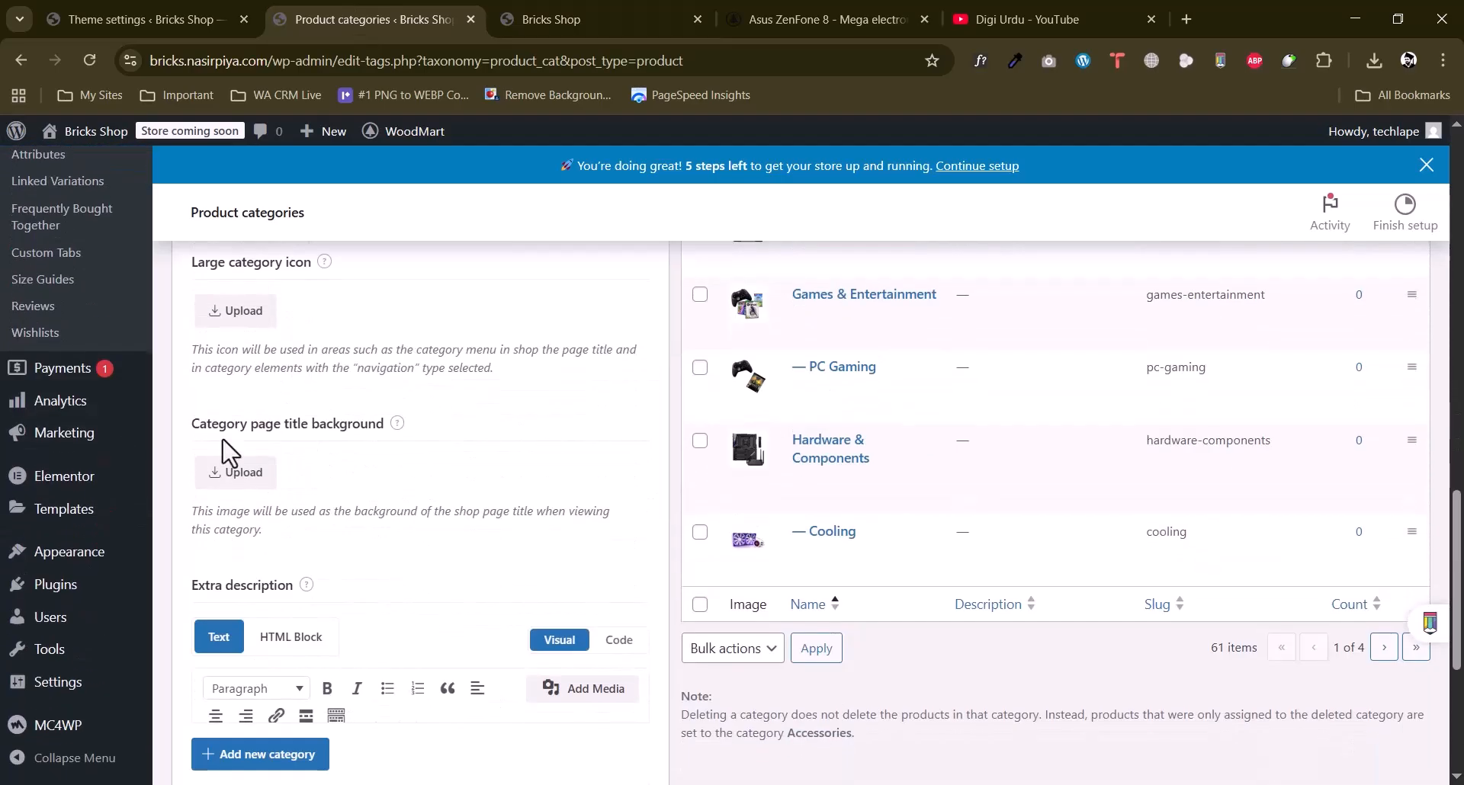
click(338, 440)
View the Apple Ipad category page on the storefront and return to the product categories page.
click(643, 2)
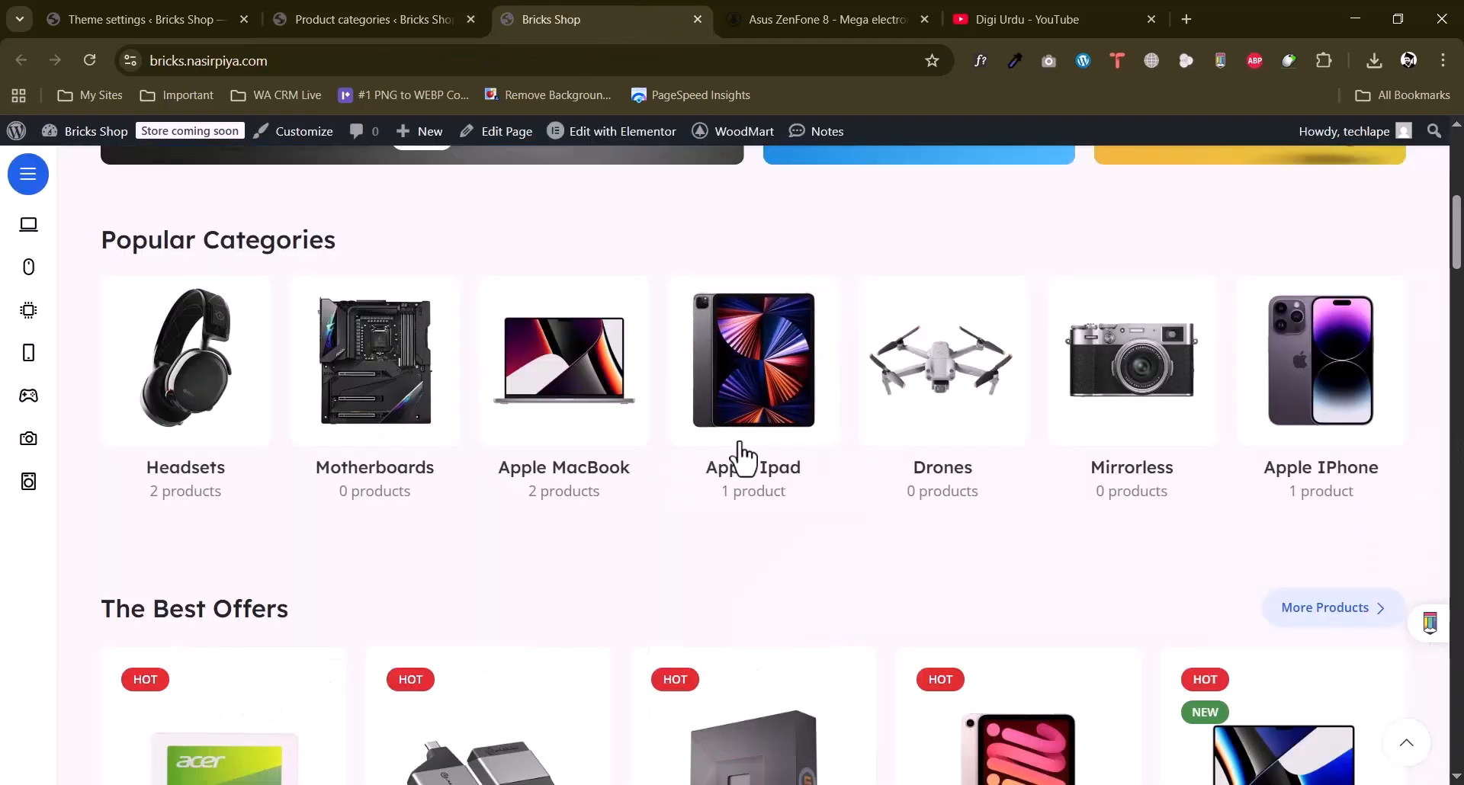
click(769, 385)
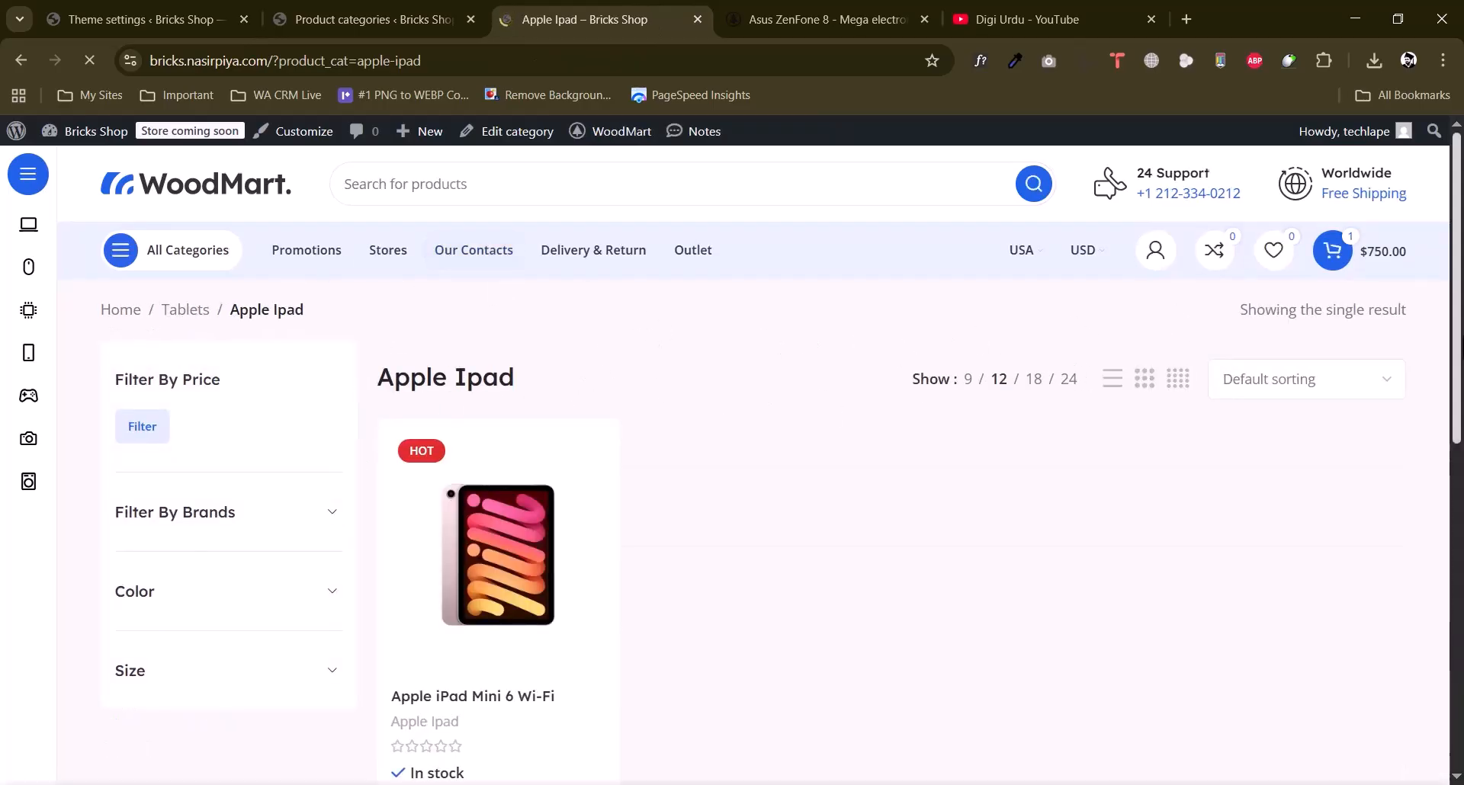
click(229, 17)
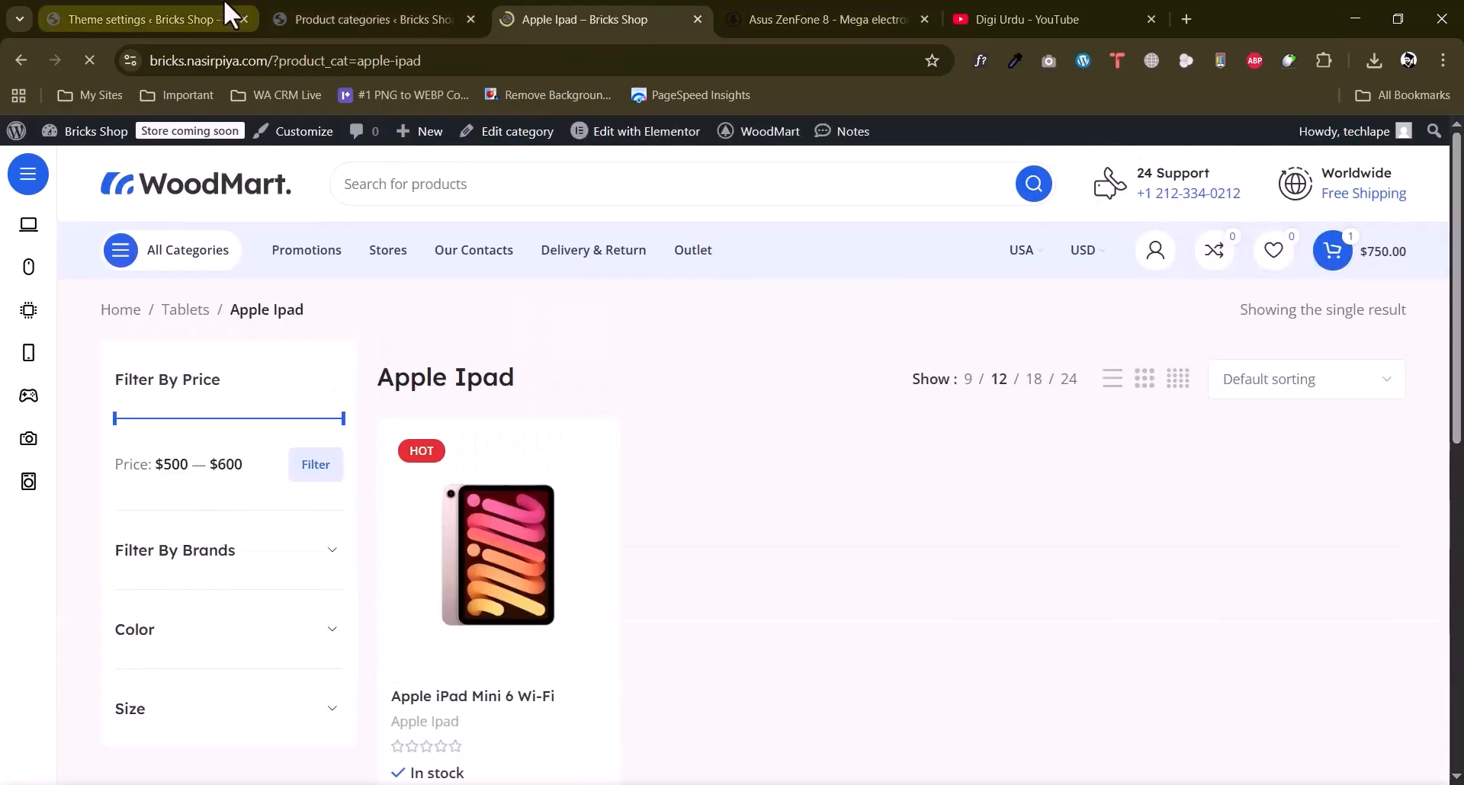
click(326, 11)
Leave the extra description empty, add the Kids category and check for it in the category list.
scroll(442, 438, down, 3)
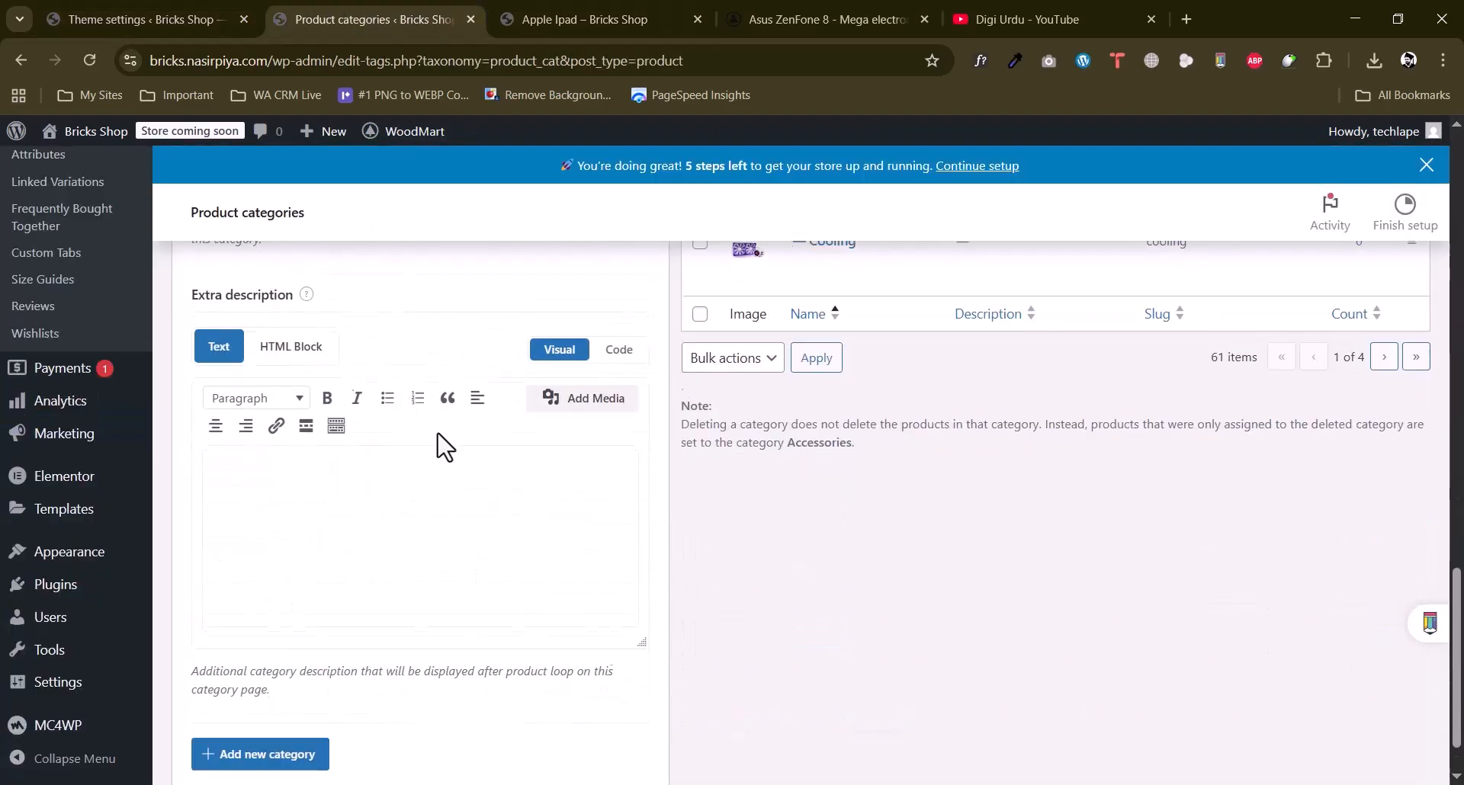
scroll(246, 418, up, 2)
click(392, 583)
scroll(385, 458, down, 3)
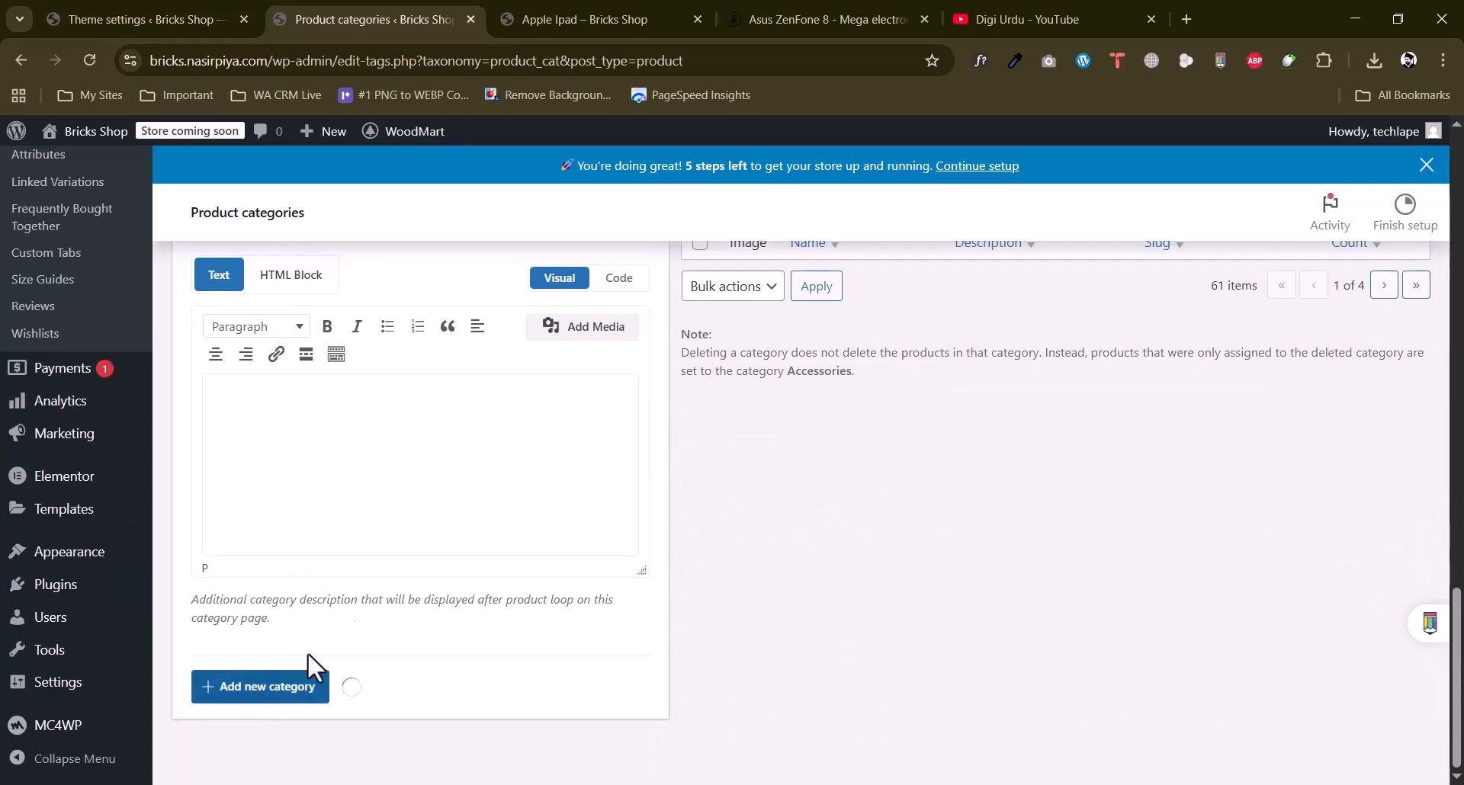
scroll(418, 539, up, 15)
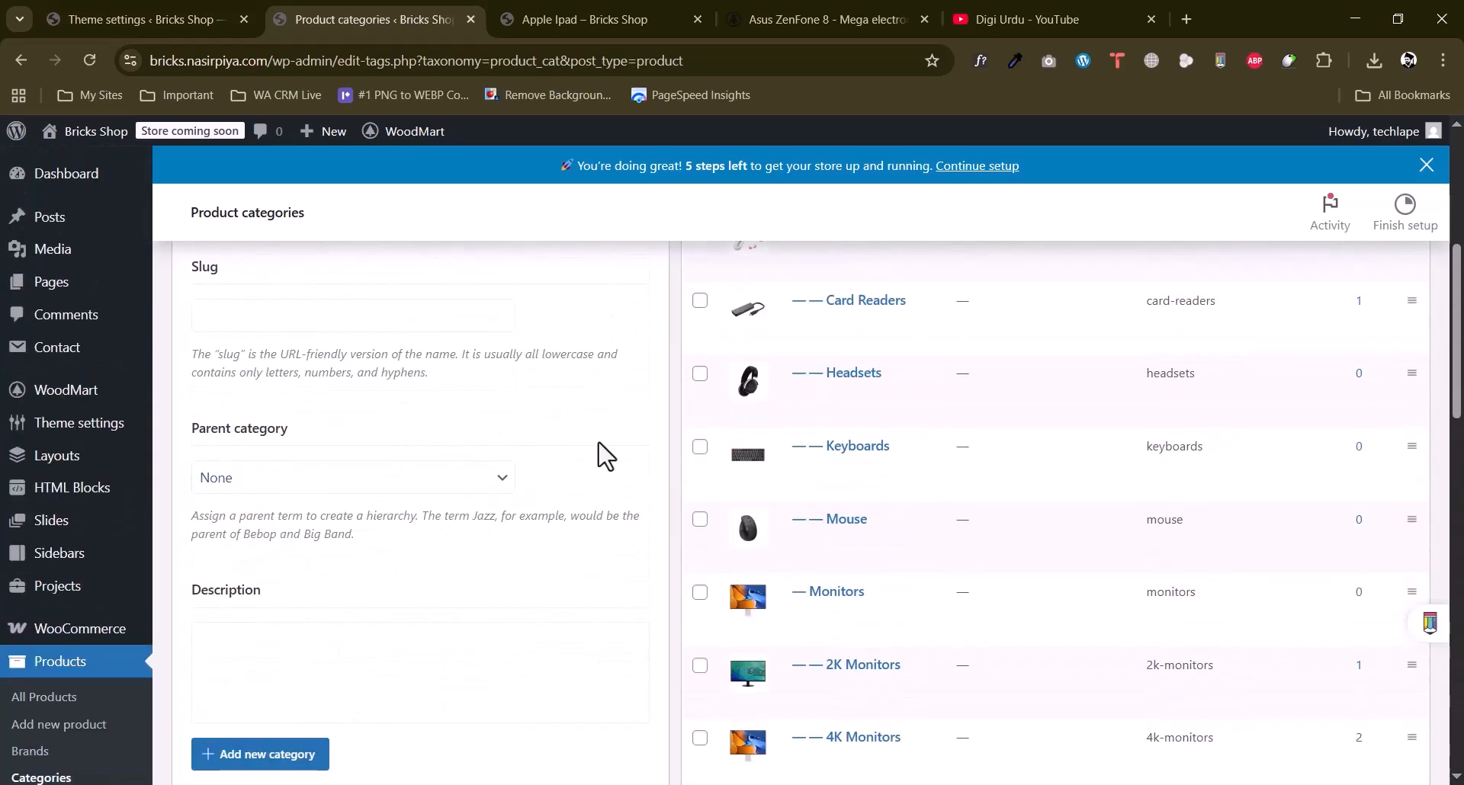
scroll(602, 455, up, 6)
scroll(889, 301, down, 3)
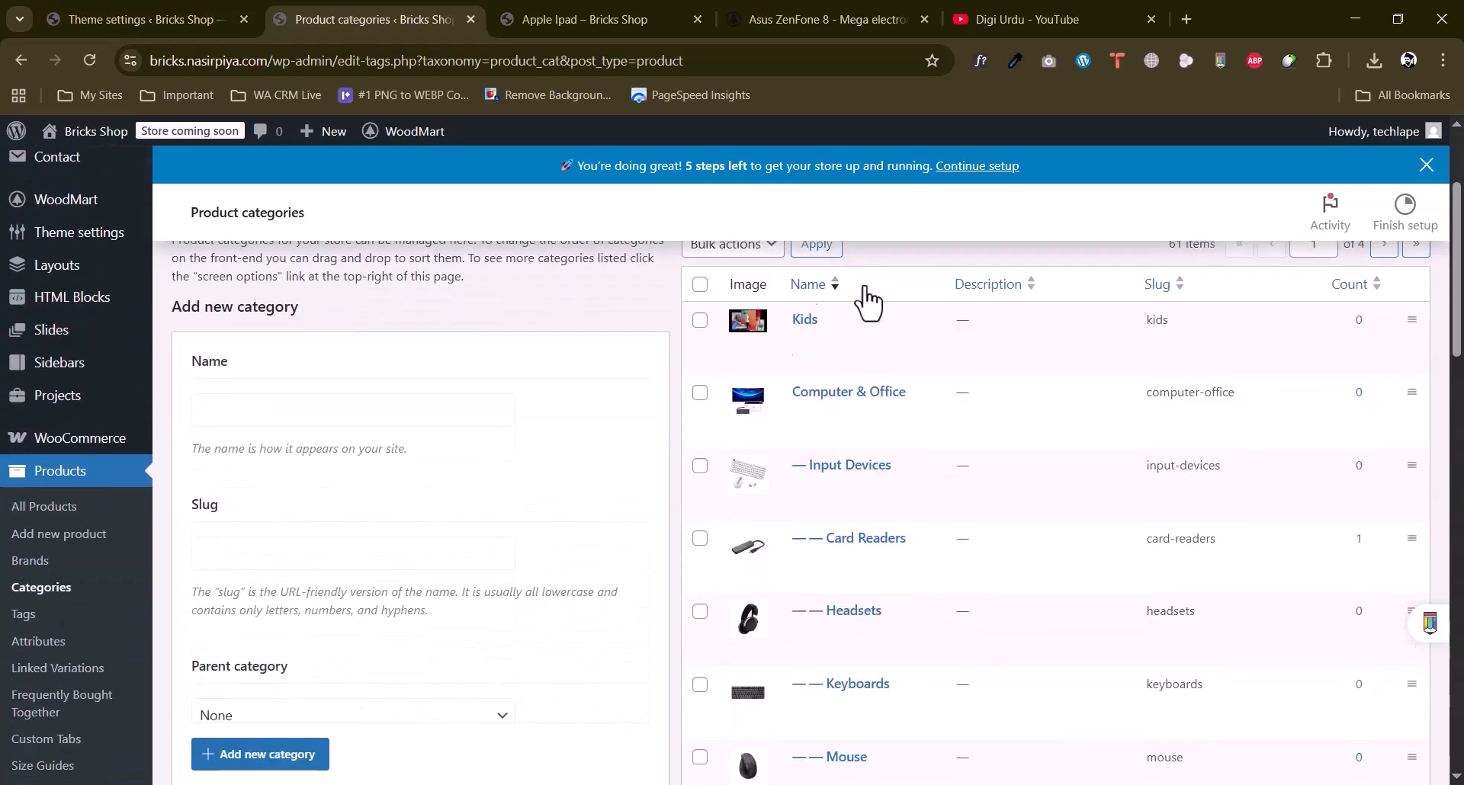
Return to the theme settings and review the footer's Copyrights section, including its layout and copyrights text.
key(ctrl+shift+Tab)
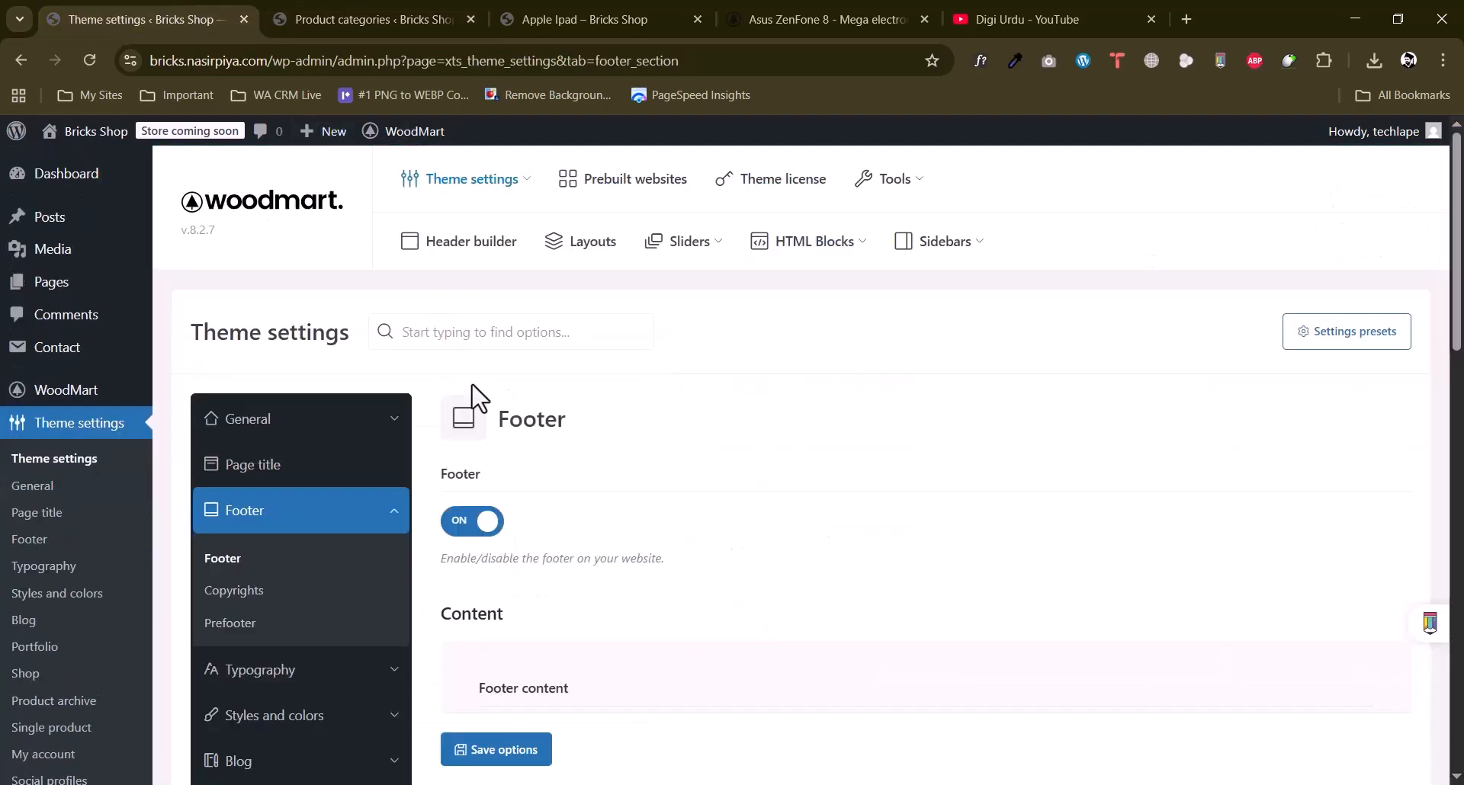
scroll(664, 335, down, 3)
click(236, 400)
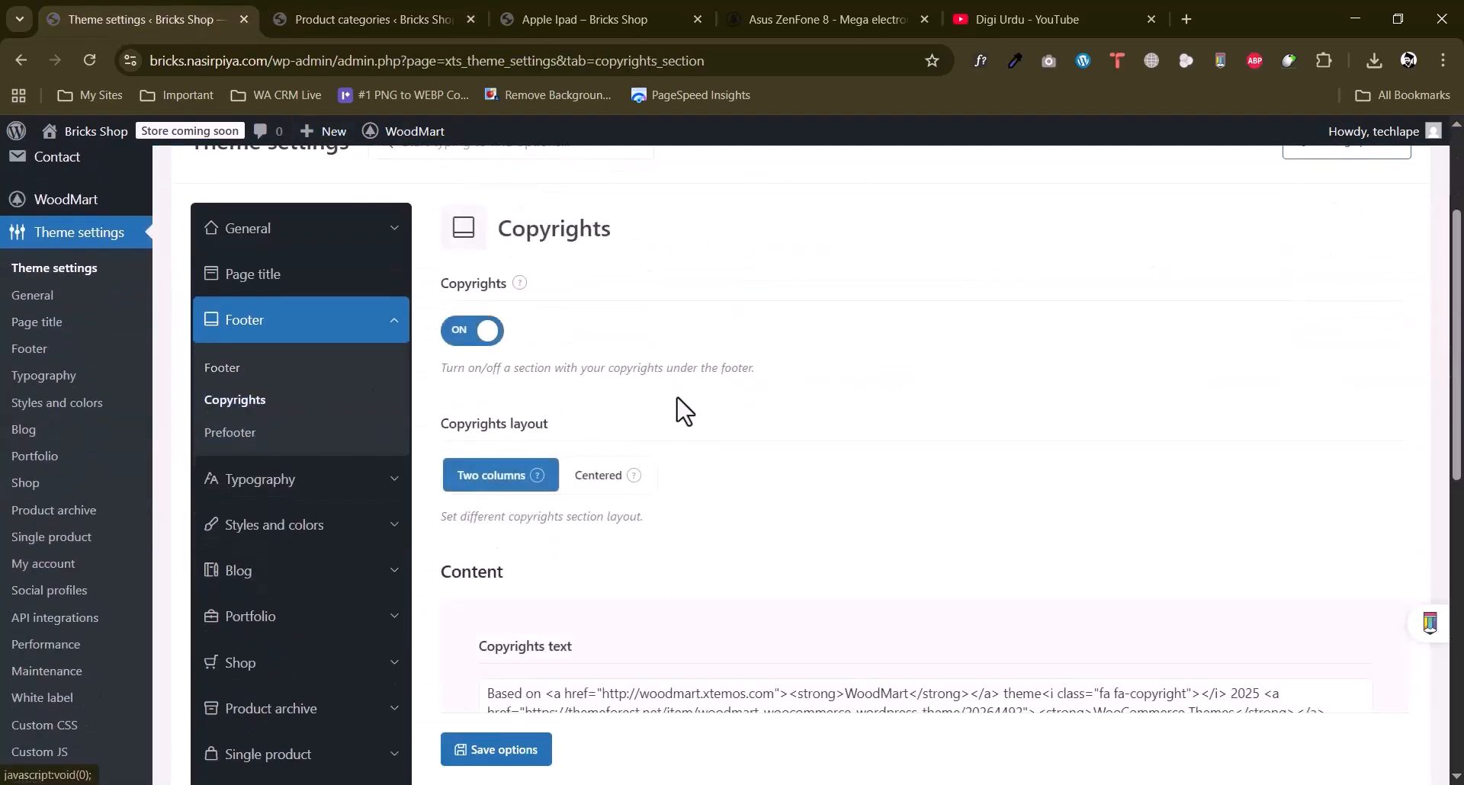
scroll(610, 421, down, 3)
click(815, 524)
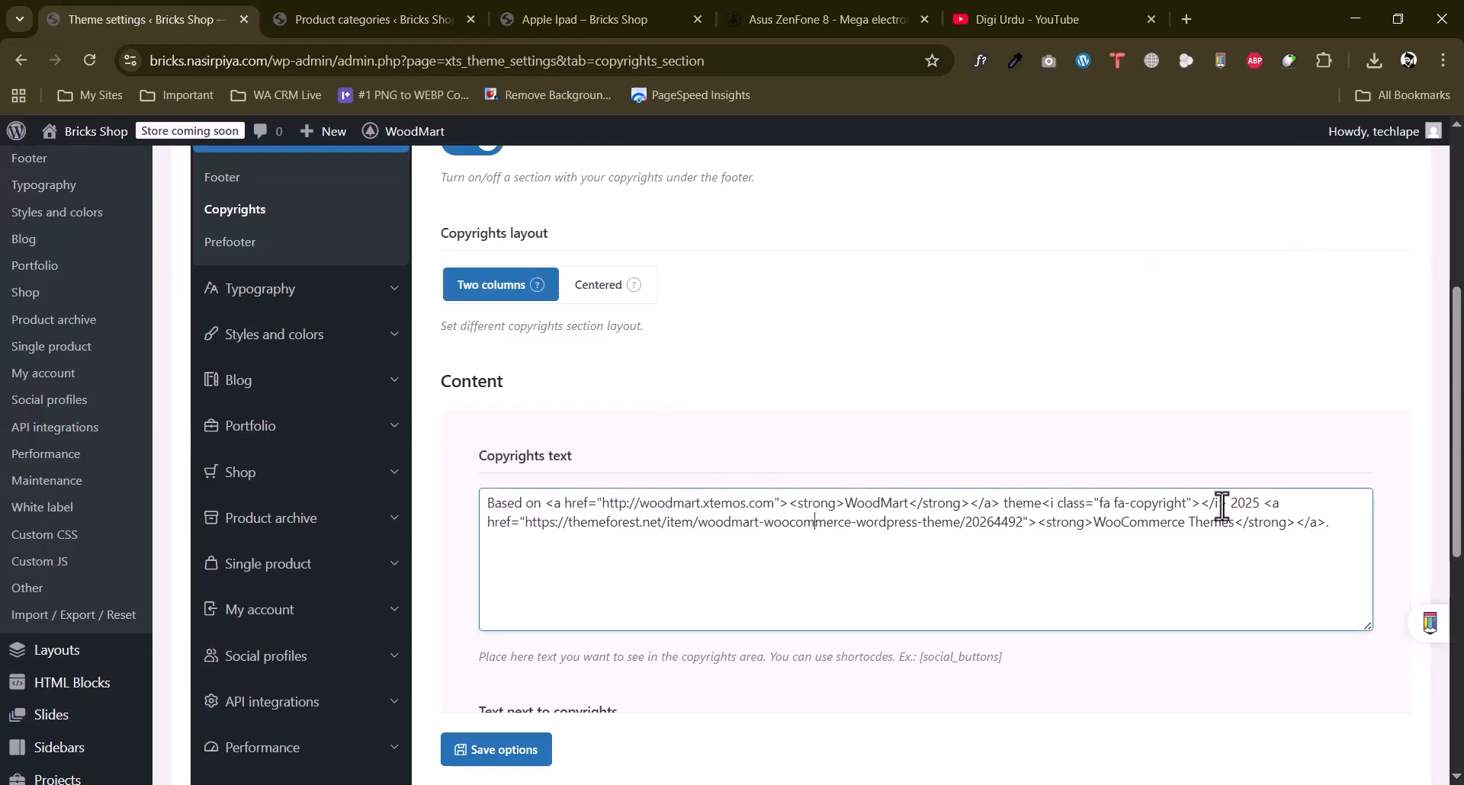
drag(1331, 514, 485, 507)
click(741, 504)
scroll(587, 461, up, 3)
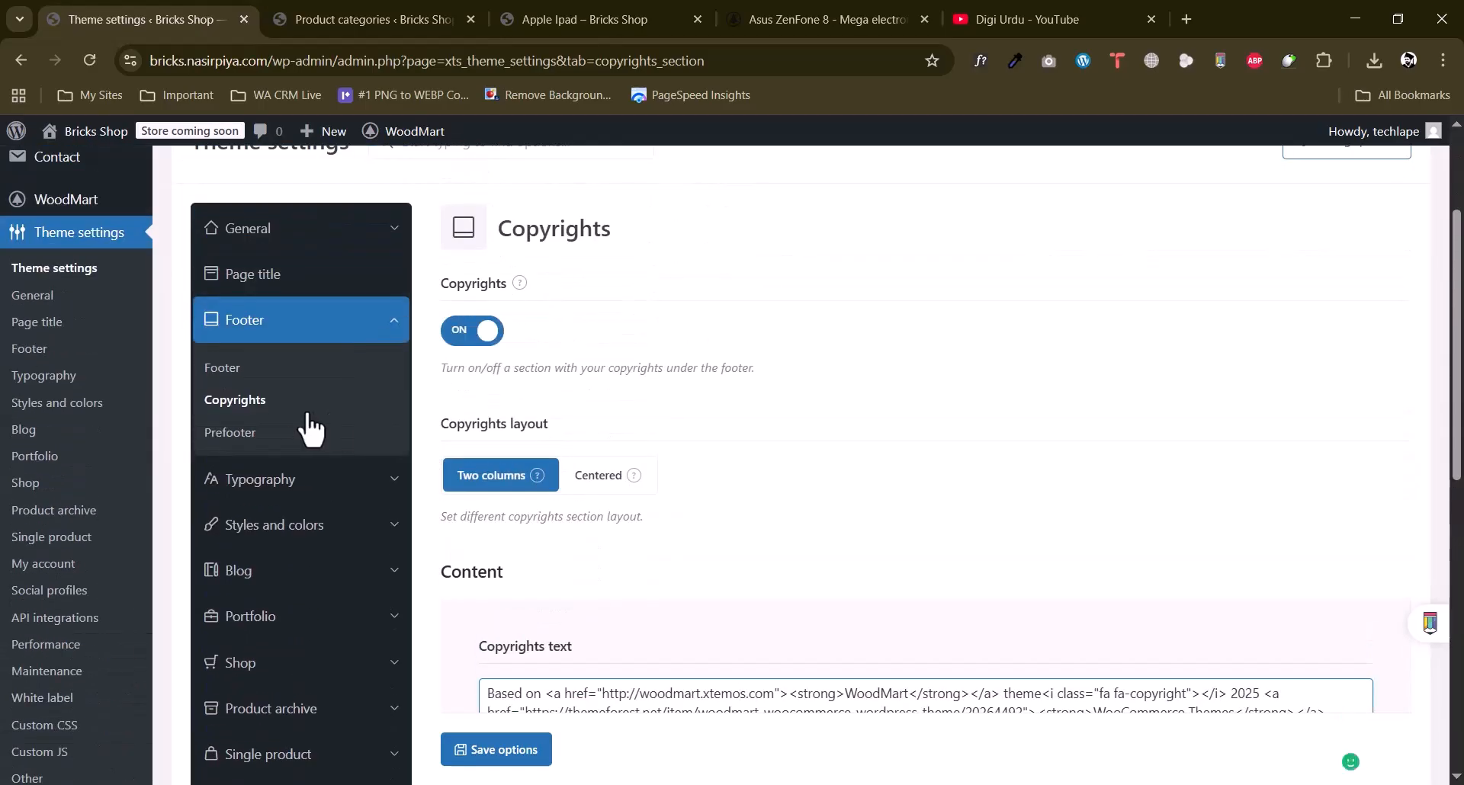
Review the Prefooter content options in the Footer settings, glancing at the storefront page.
click(252, 433)
scroll(744, 437, down, 2)
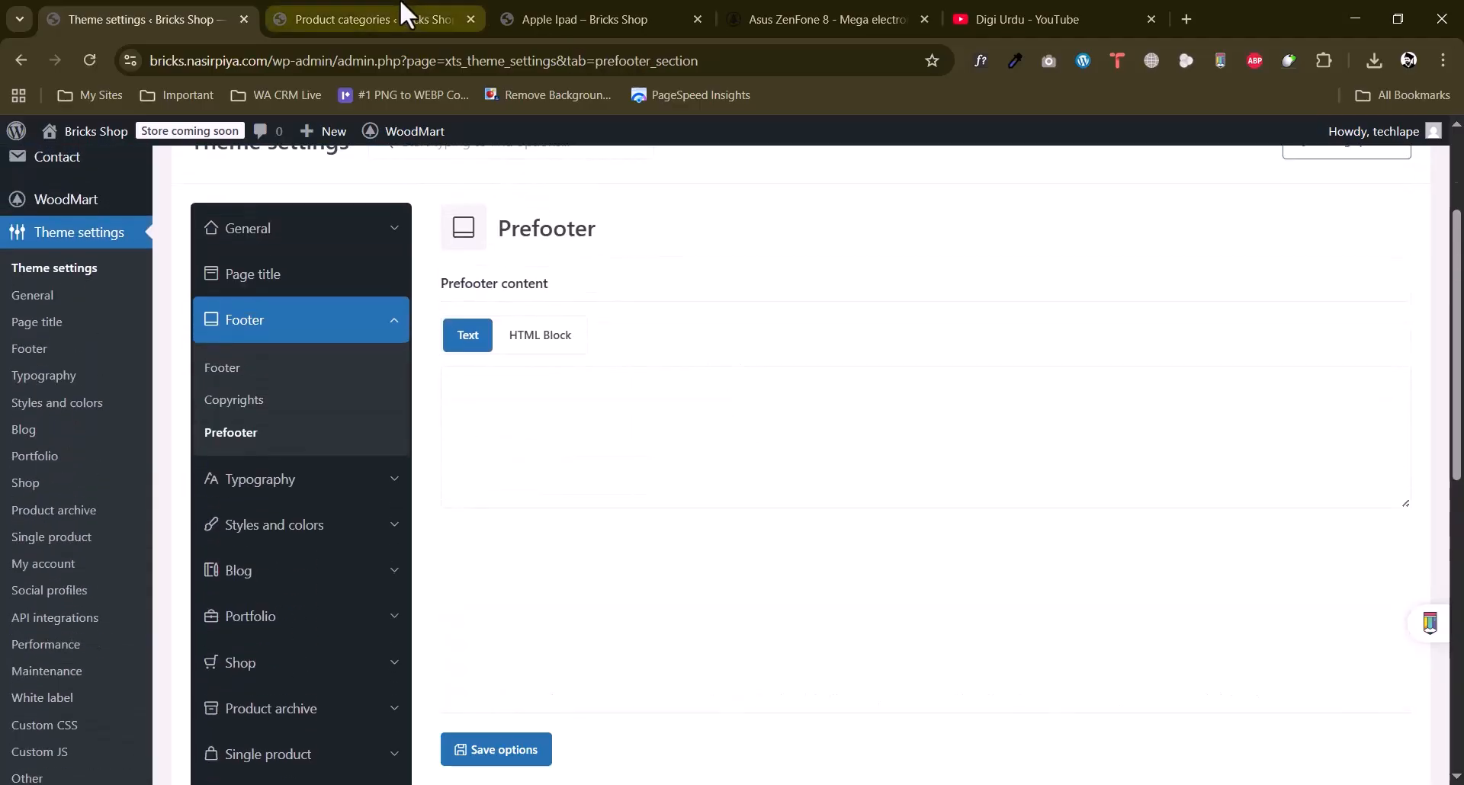
click(579, 19)
click(97, 12)
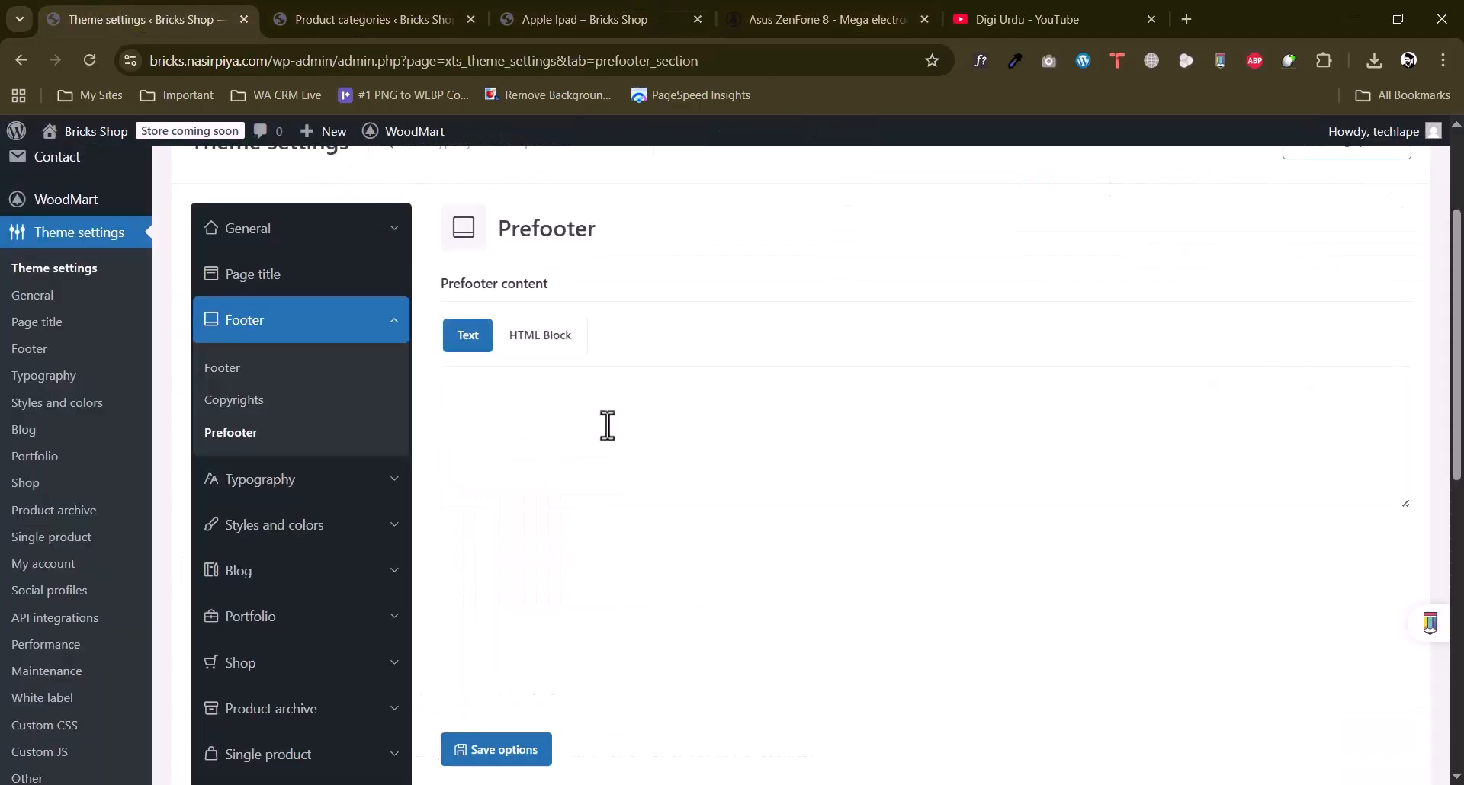
Examine the basic typography settings for the text font and title font.
click(321, 482)
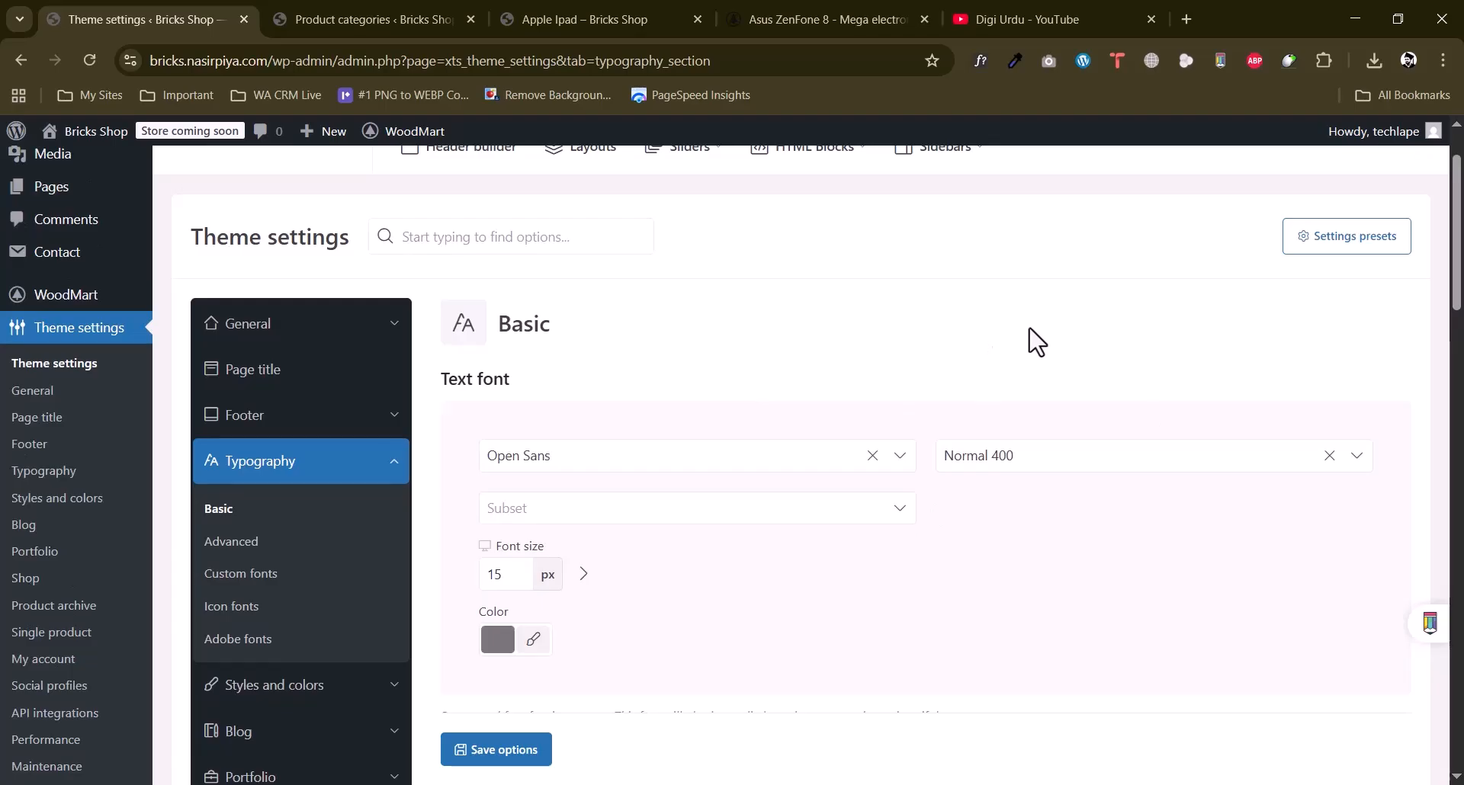
drag(448, 381, 501, 387)
click(653, 376)
scroll(875, 367, down, 4)
scroll(872, 367, up, 4)
scroll(883, 375, down, 5)
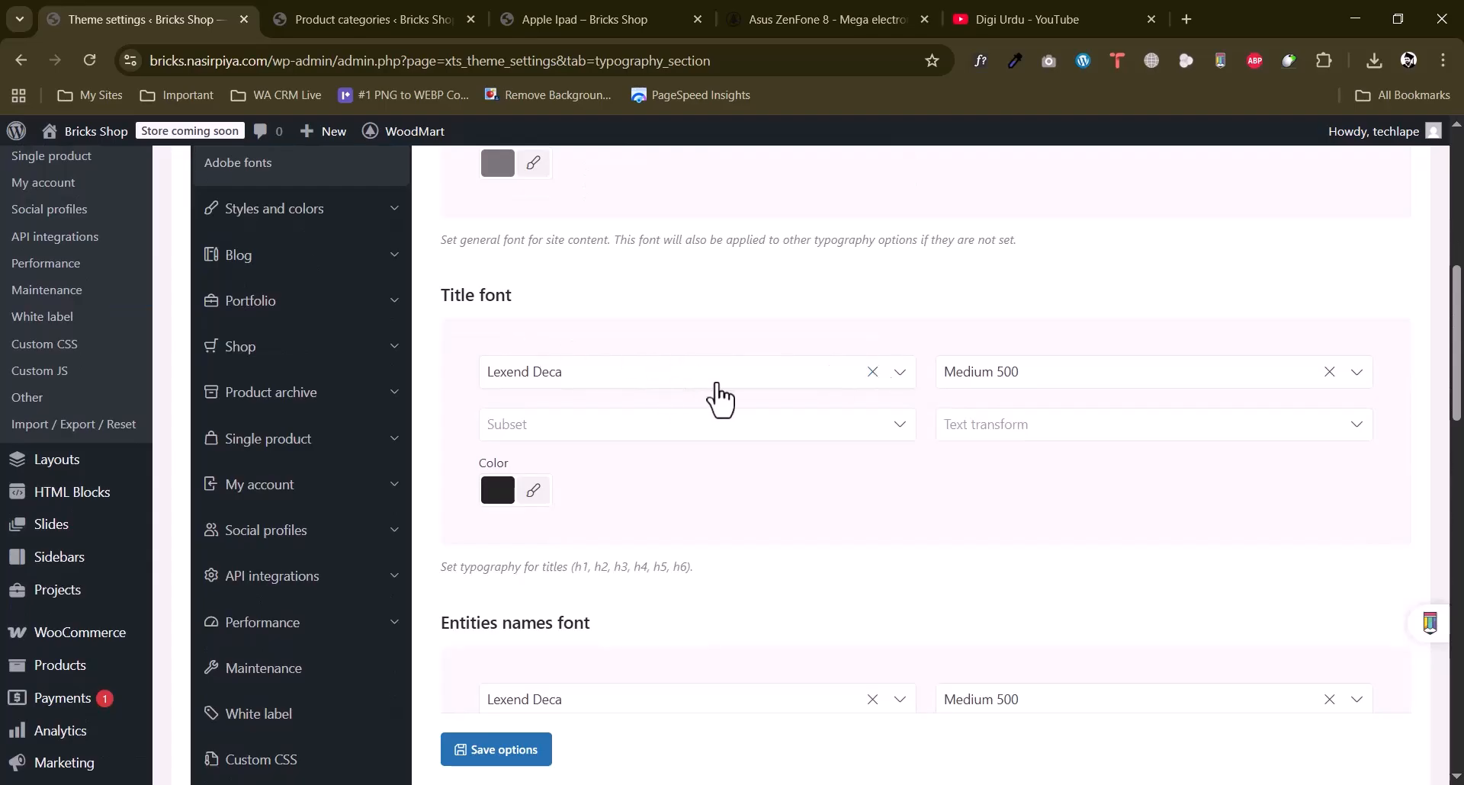
scroll(717, 396, up, 5)
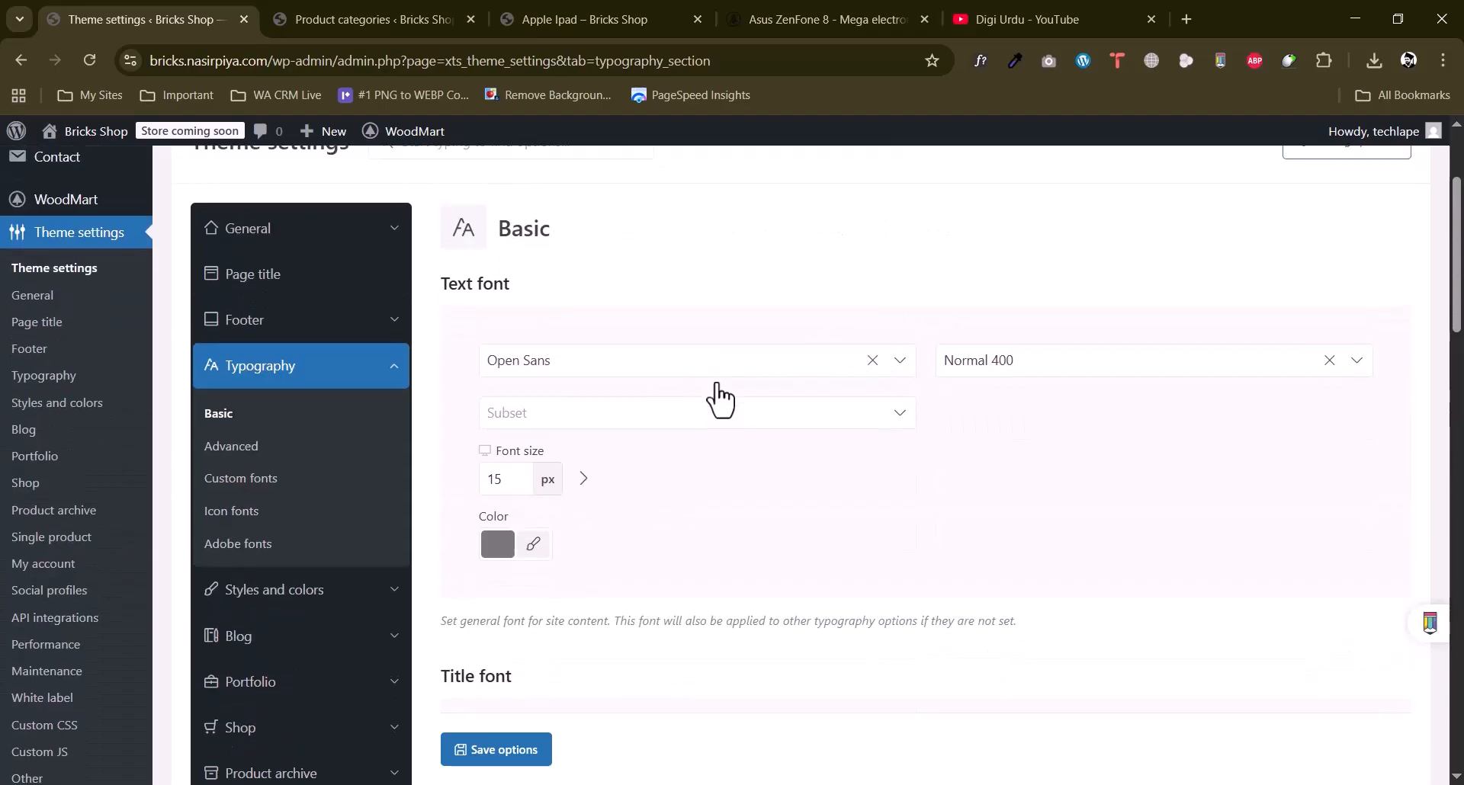
Set the basic text font to Hammersmith One and save the theme options.
click(627, 374)
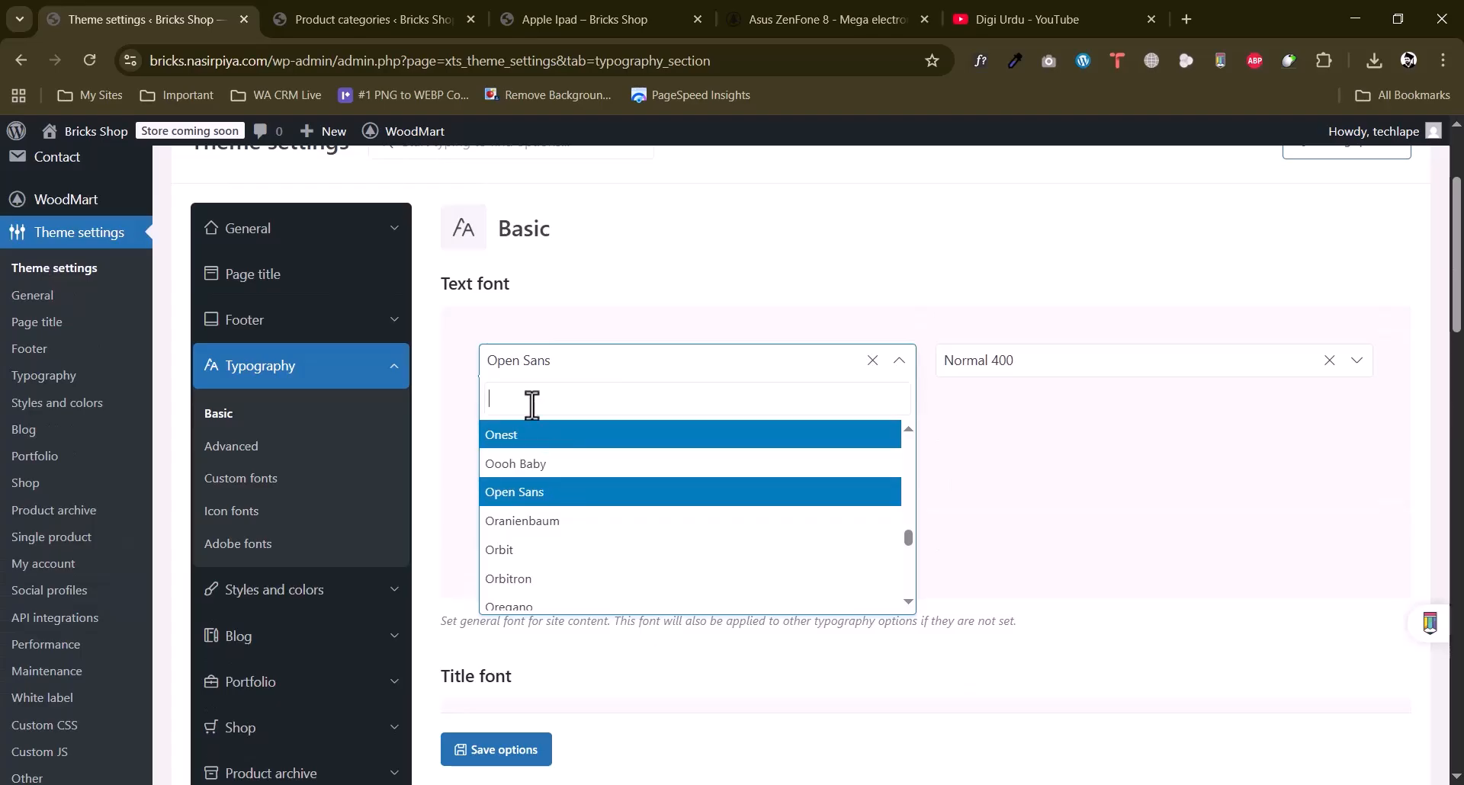
text(hamm)
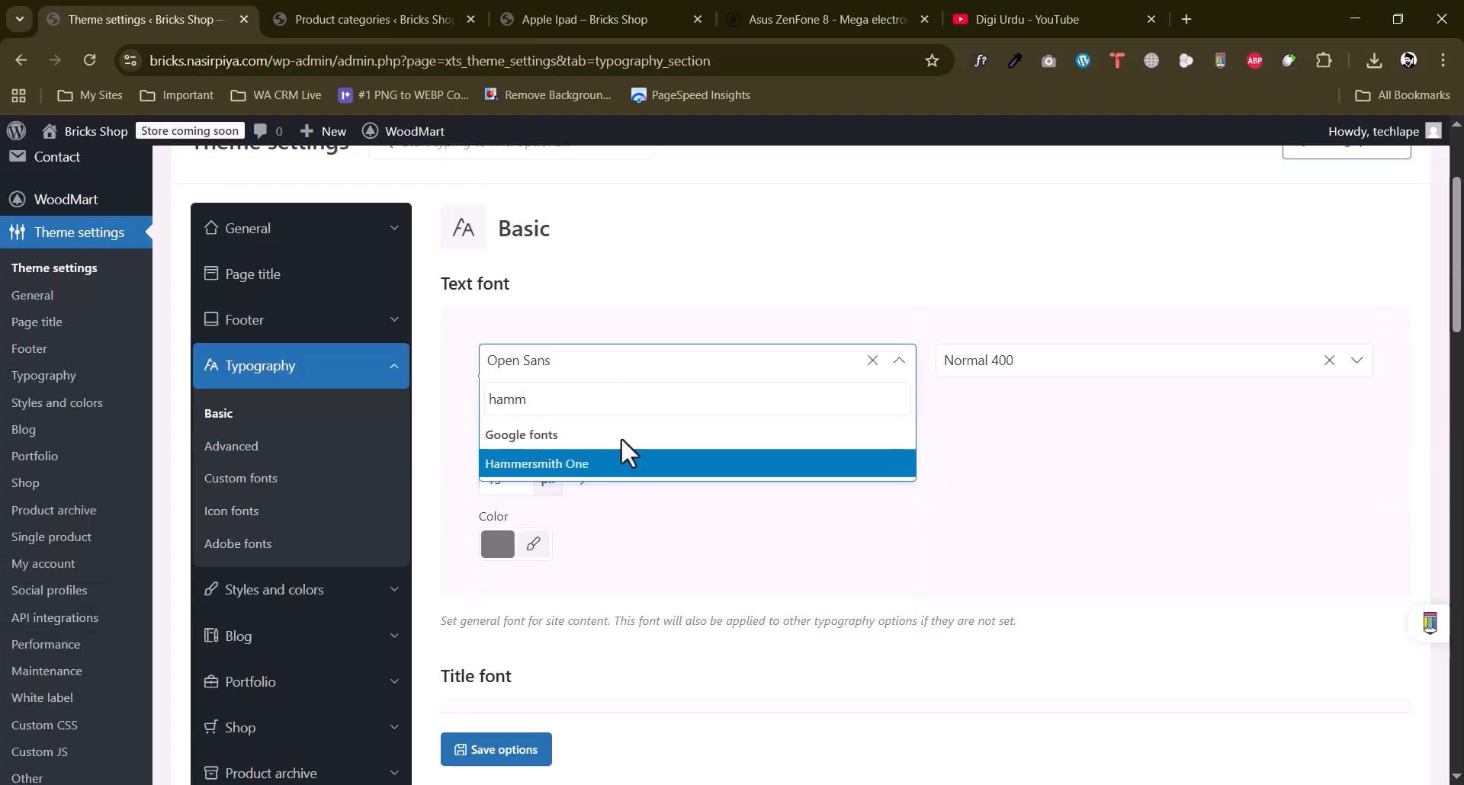
click(595, 465)
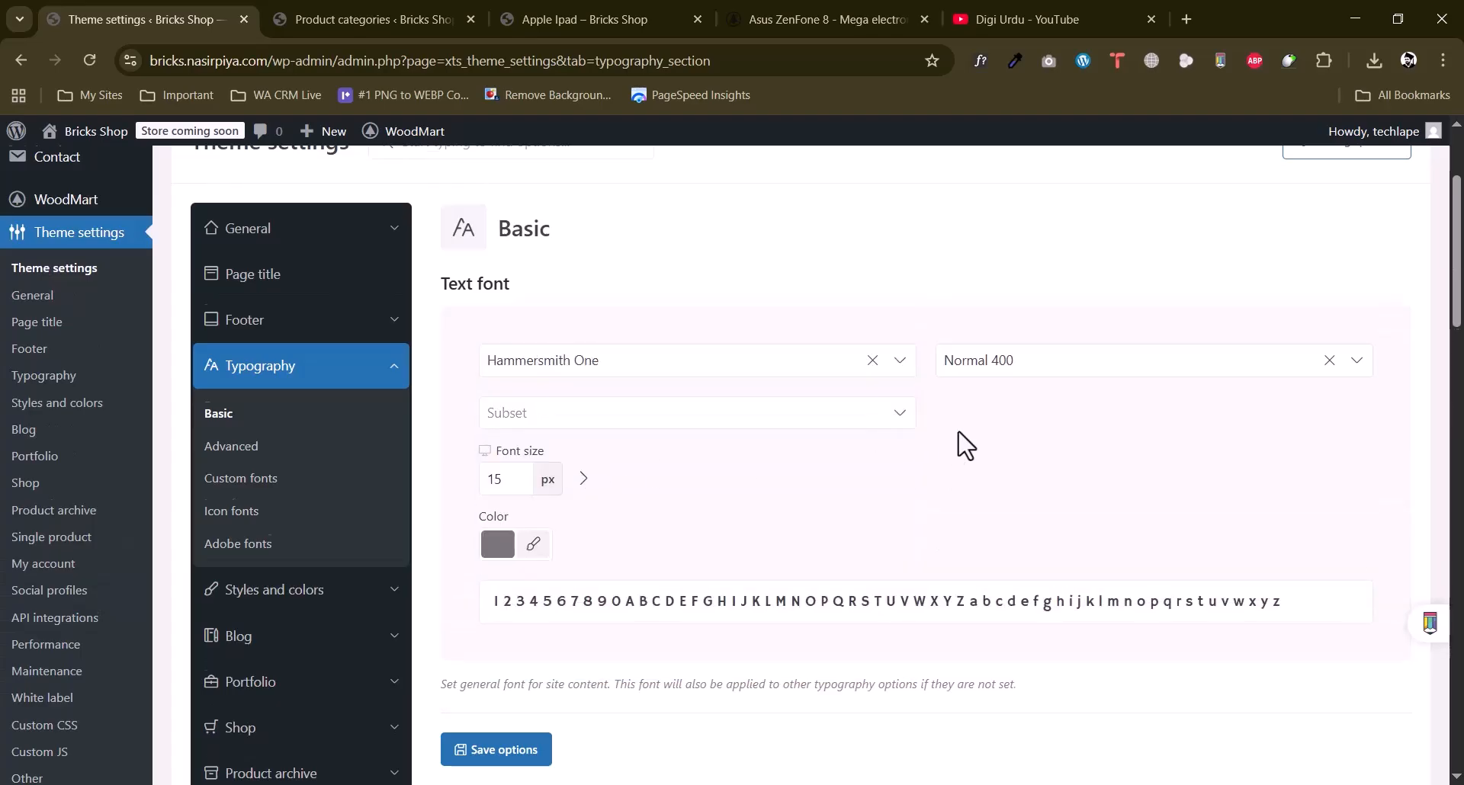
scroll(539, 484, down, 5)
scroll(618, 477, down, 15)
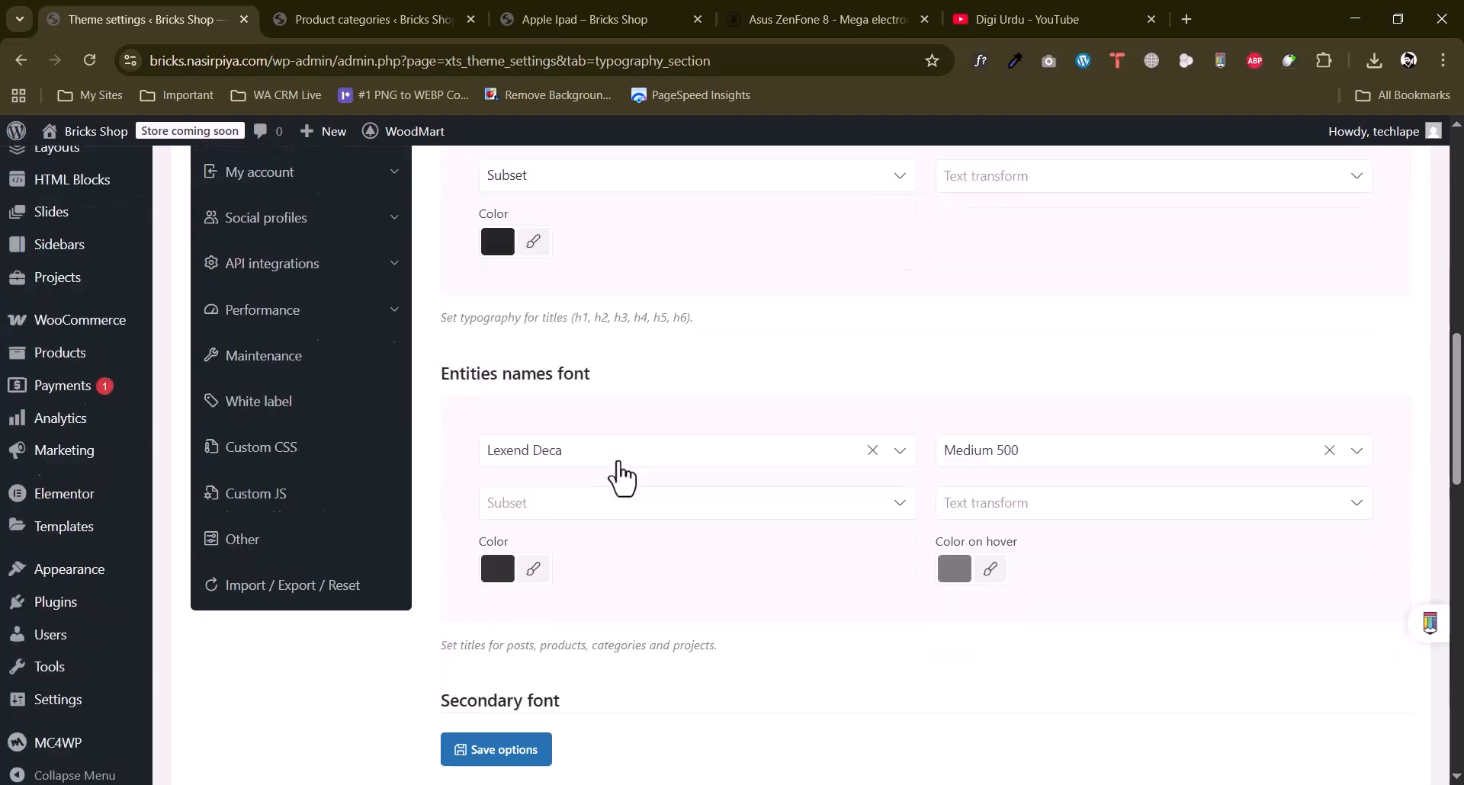
scroll(1441, 580, down, 5)
click(496, 602)
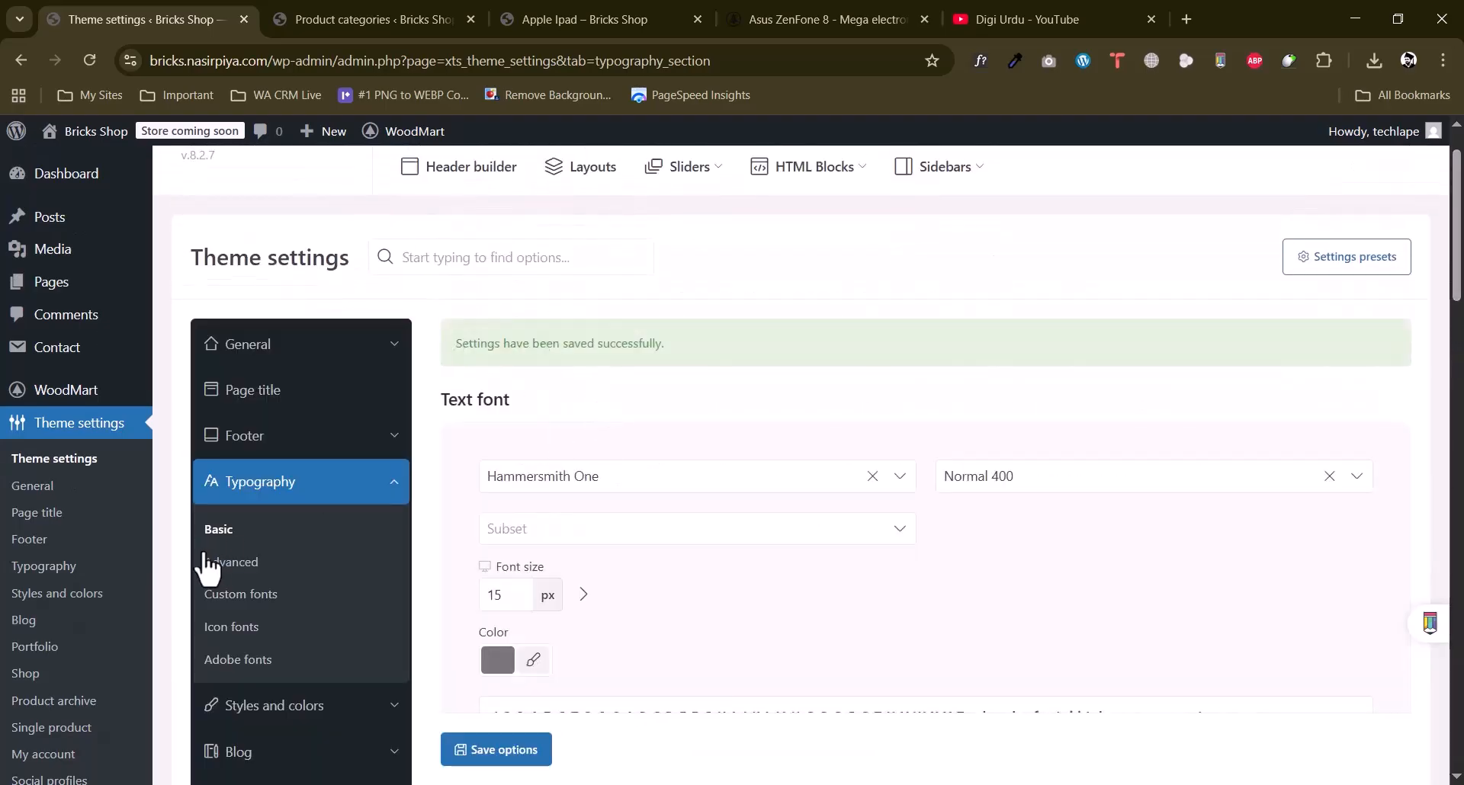
Review the advanced typography rules for individual elements such as the mobile menu and blog post title.
click(222, 562)
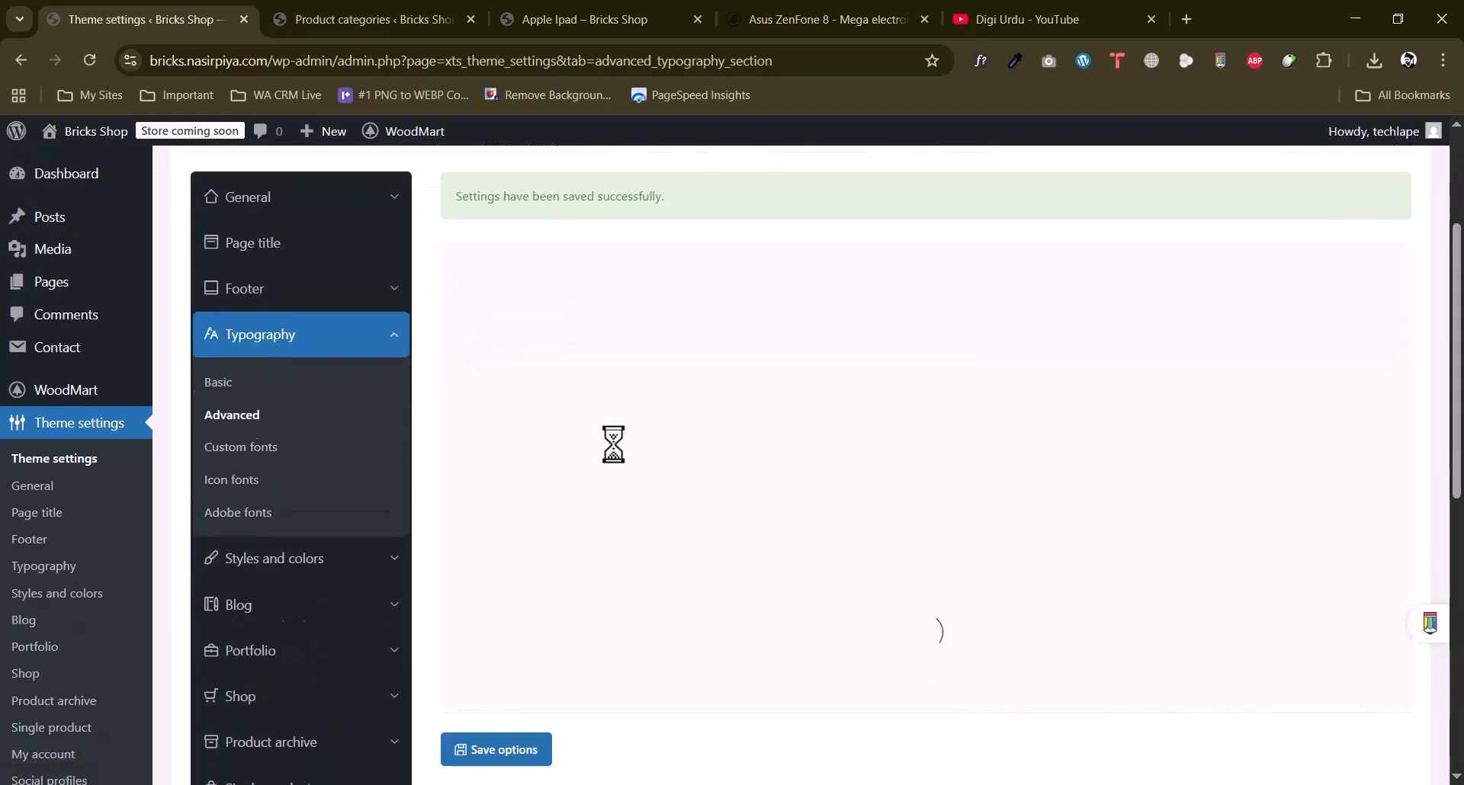
scroll(750, 431, down, 2)
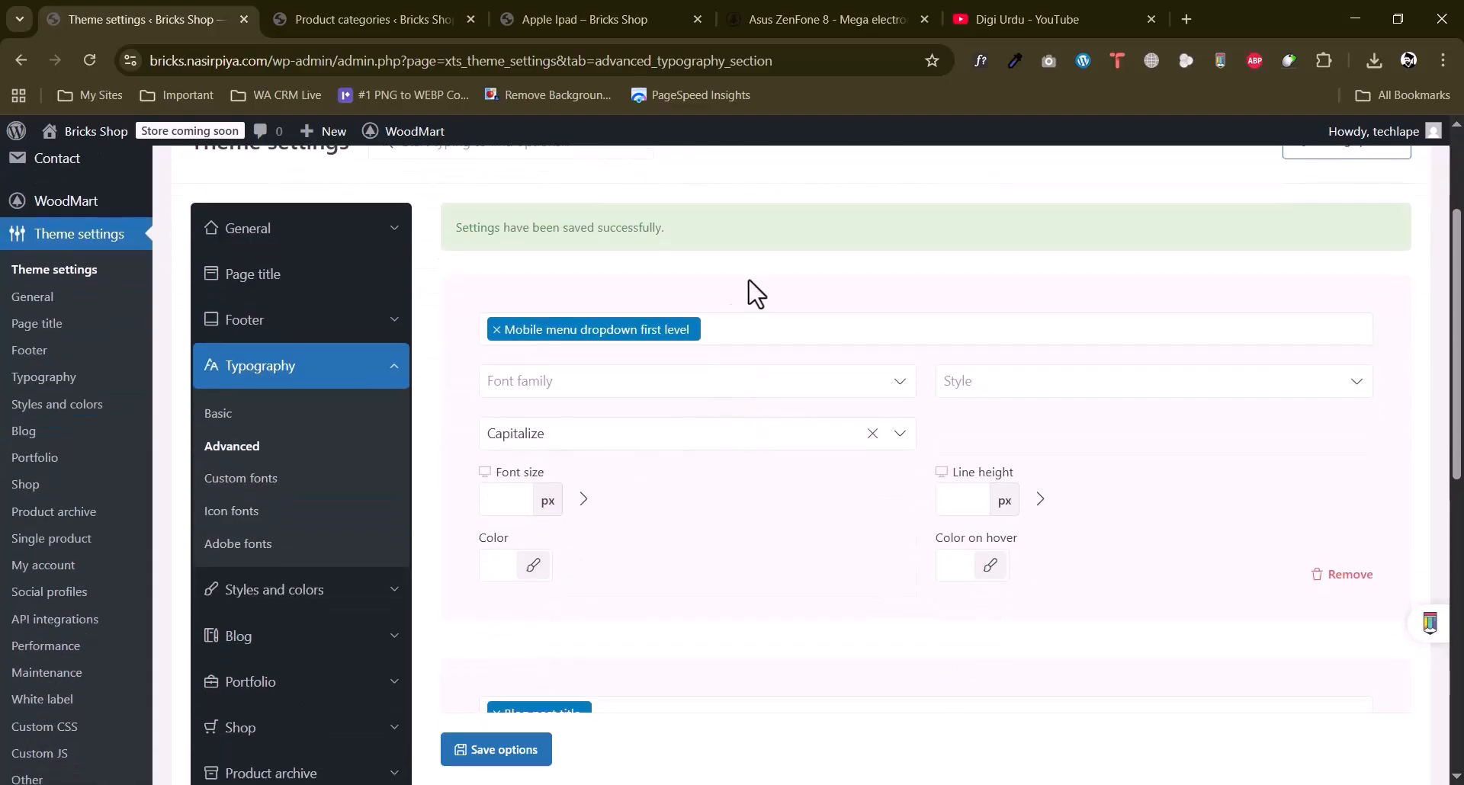
scroll(947, 452, down, 4)
scroll(951, 452, up, 6)
Review the custom font upload options, including font name, font weight and the .woff and .woff2 files.
click(241, 580)
scroll(855, 408, down, 4)
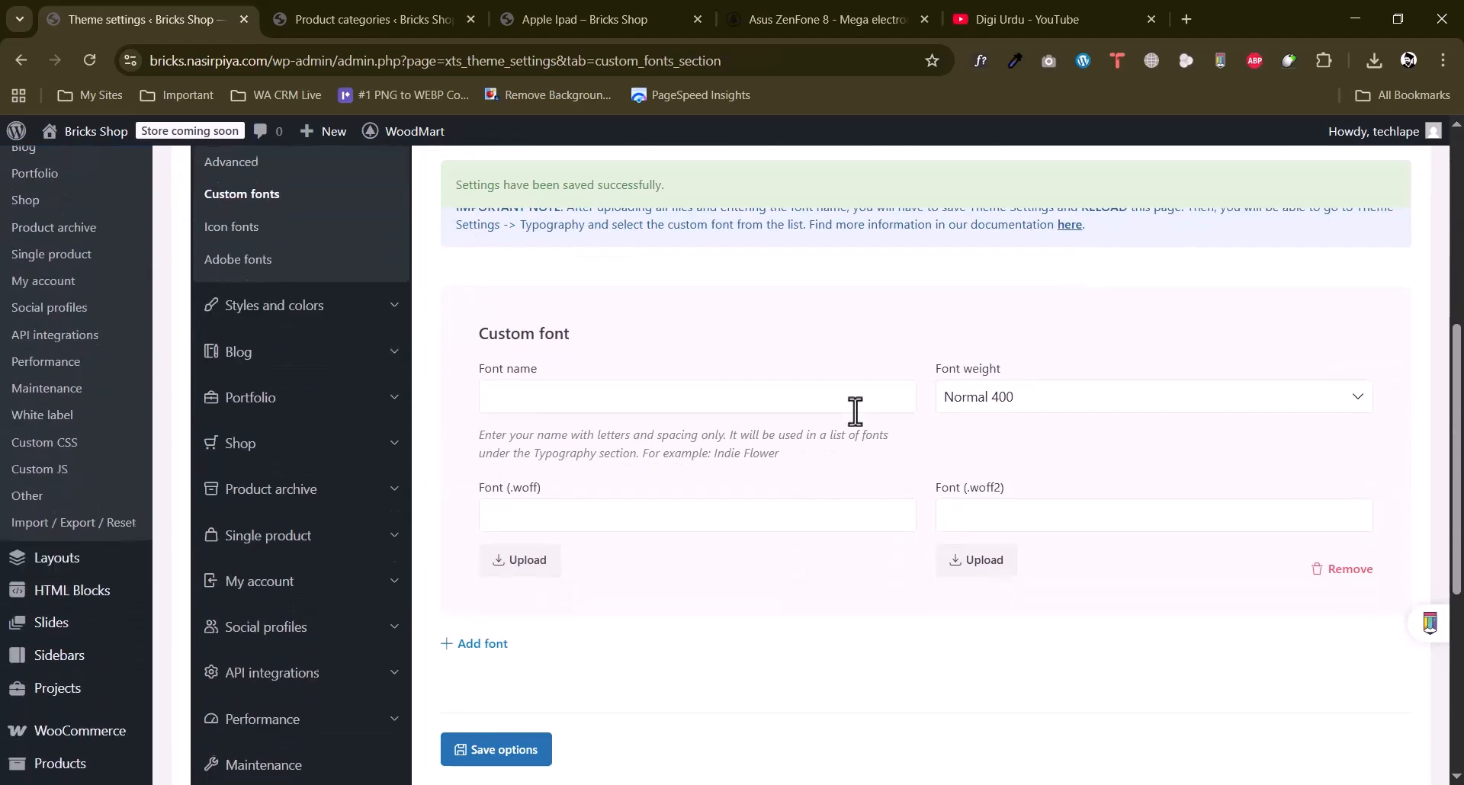
scroll(858, 418, up, 2)
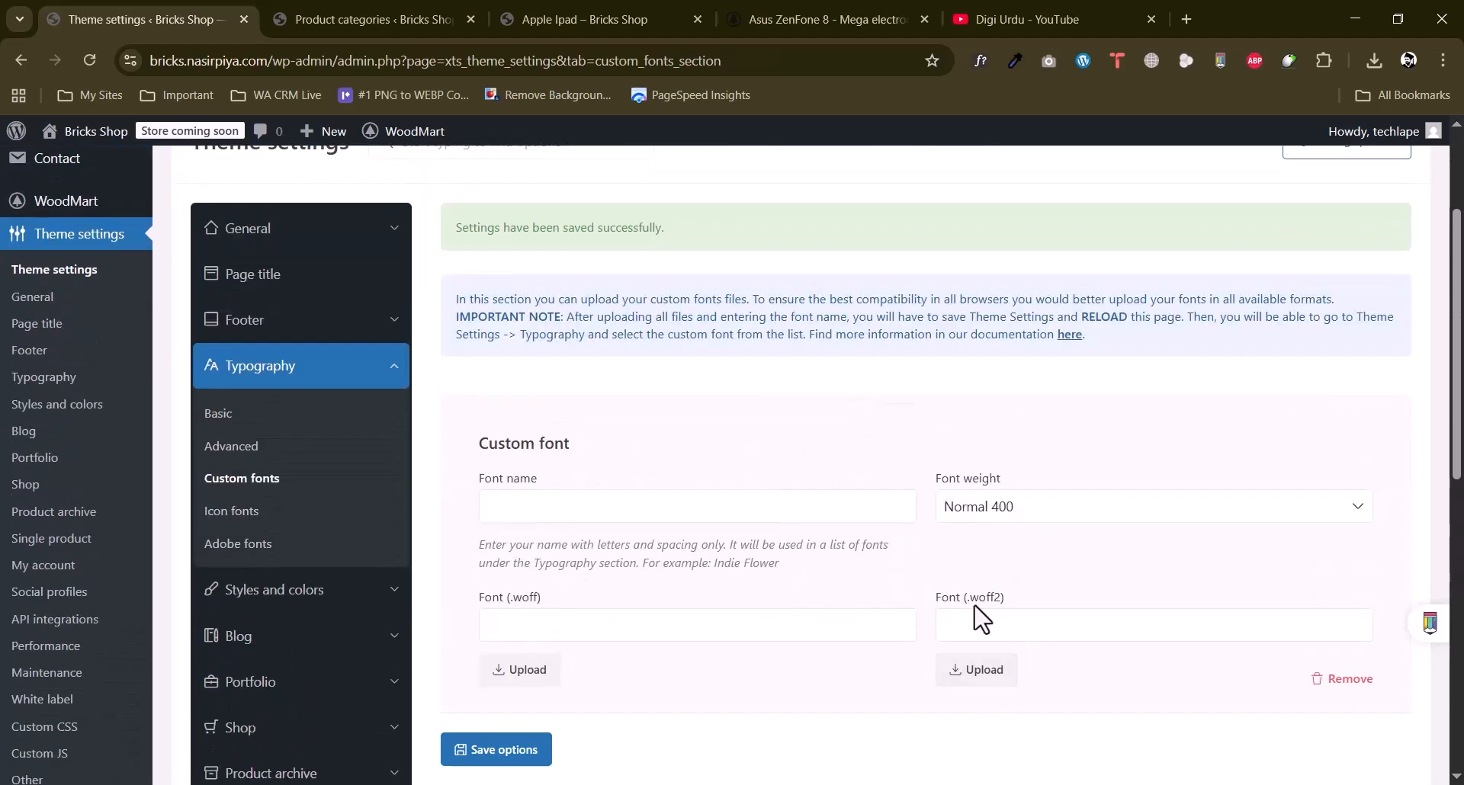
scroll(723, 595, down, 1)
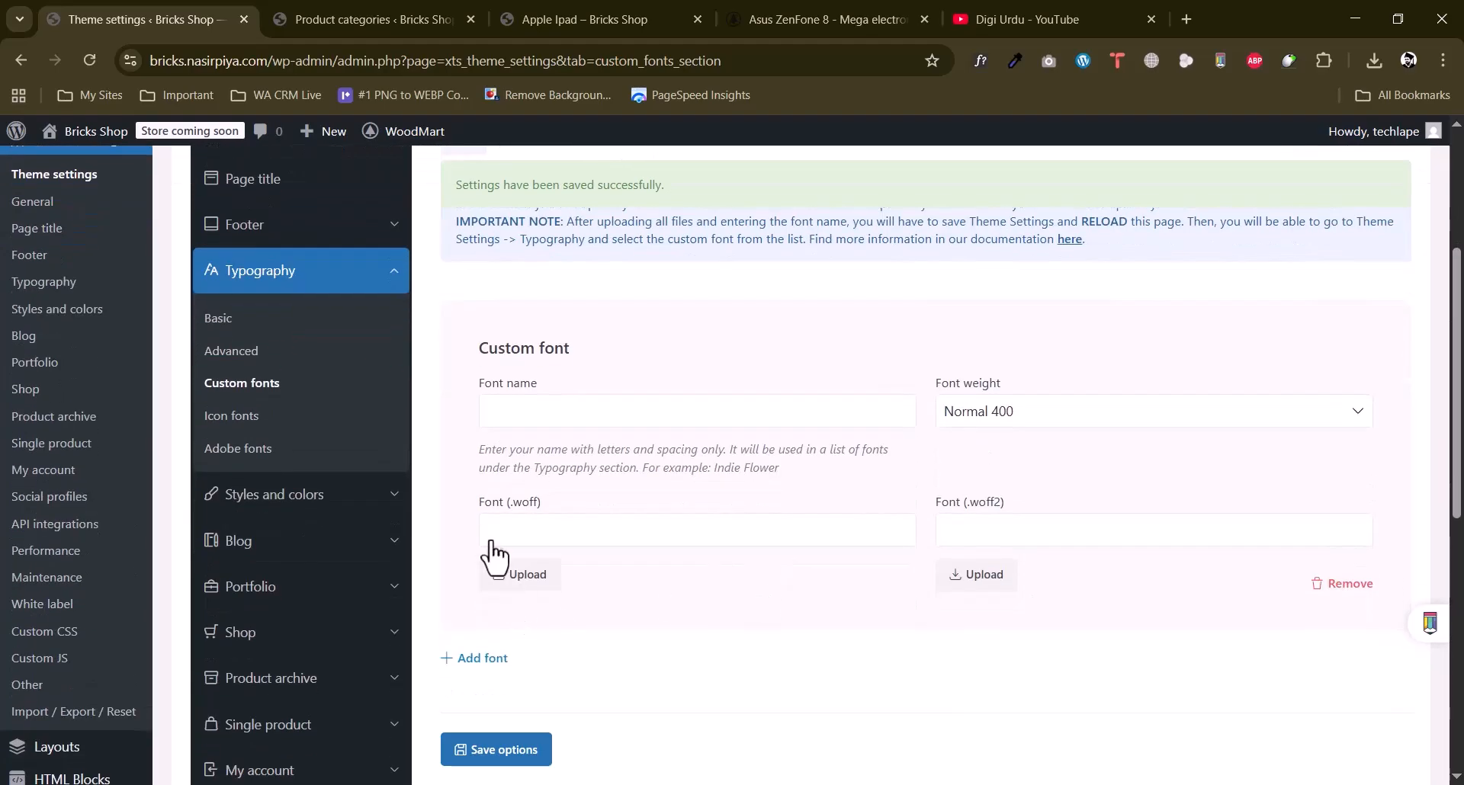
click(1046, 424)
click(889, 451)
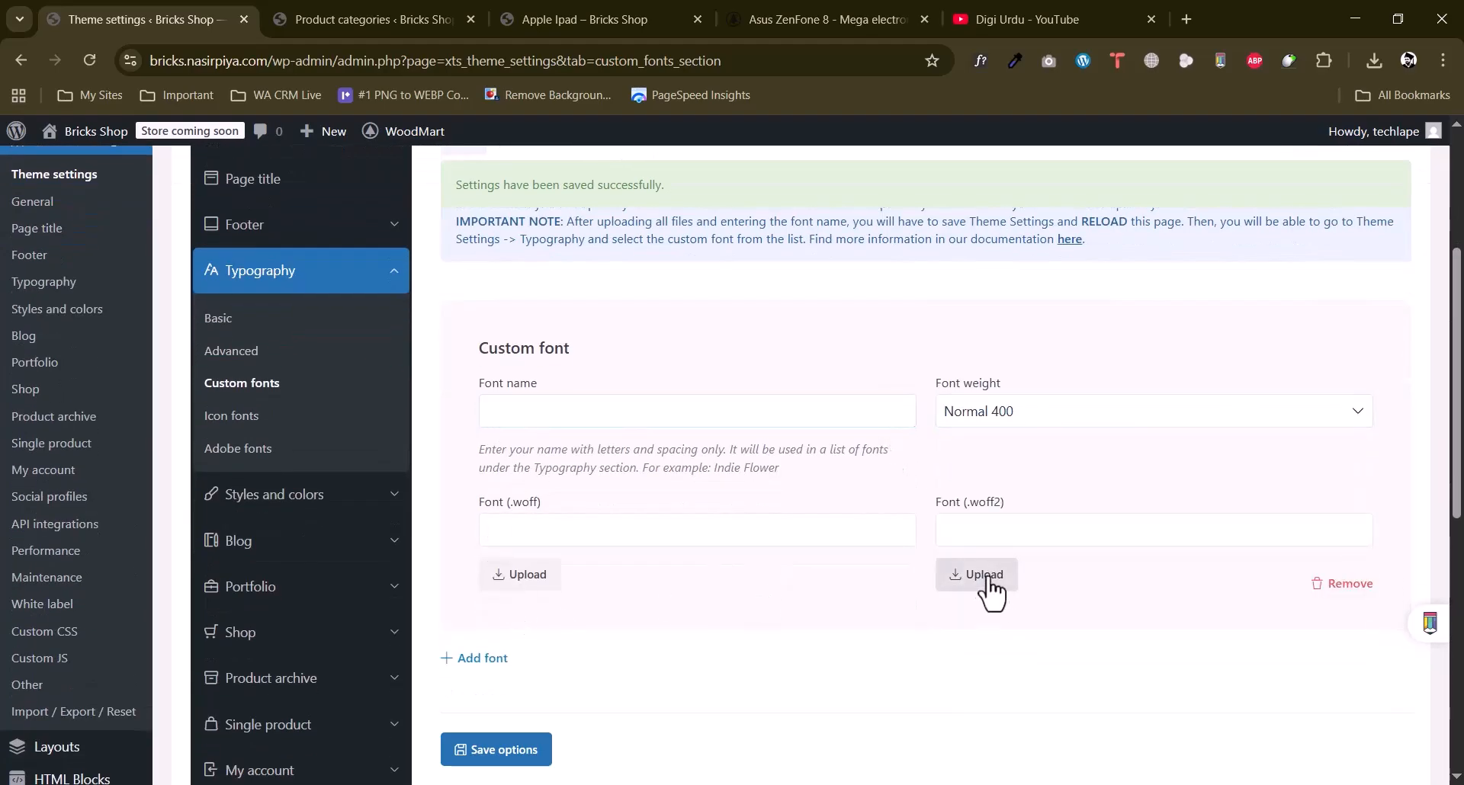
Review the icon font design and weight options and the Adobe fonts project ID and font face fields.
click(257, 418)
scroll(839, 449, up, 2)
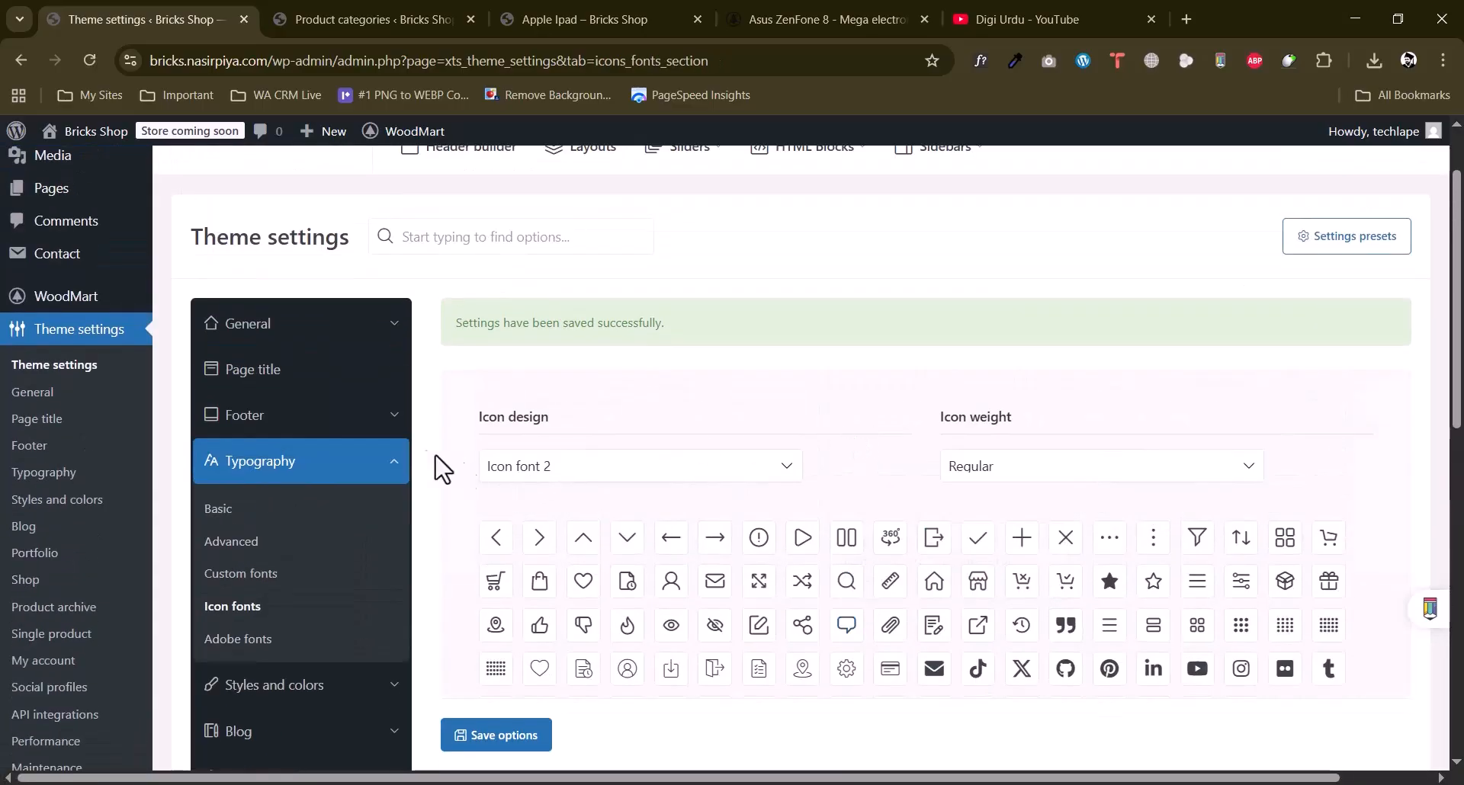
scroll(500, 497, down, 1)
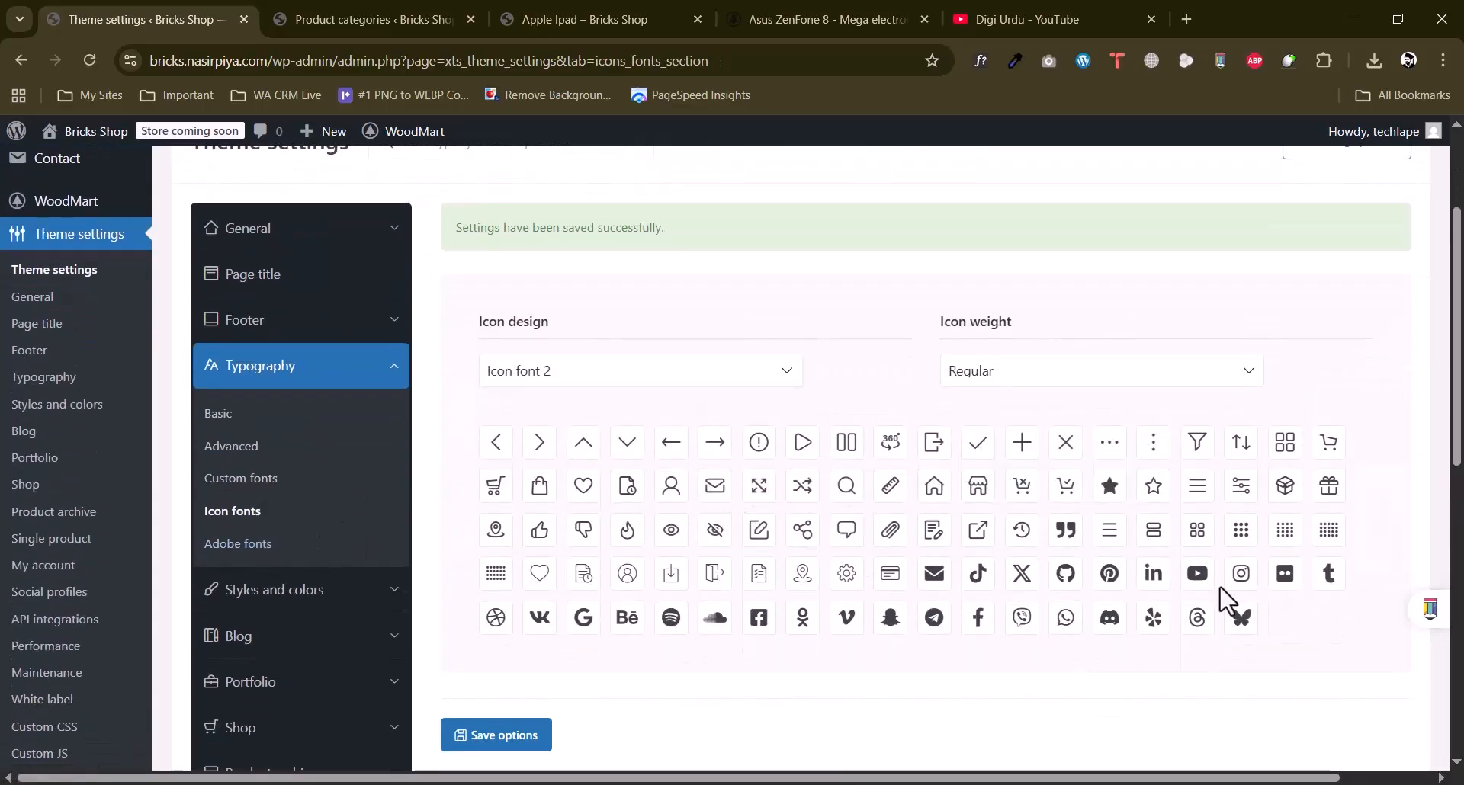
click(238, 544)
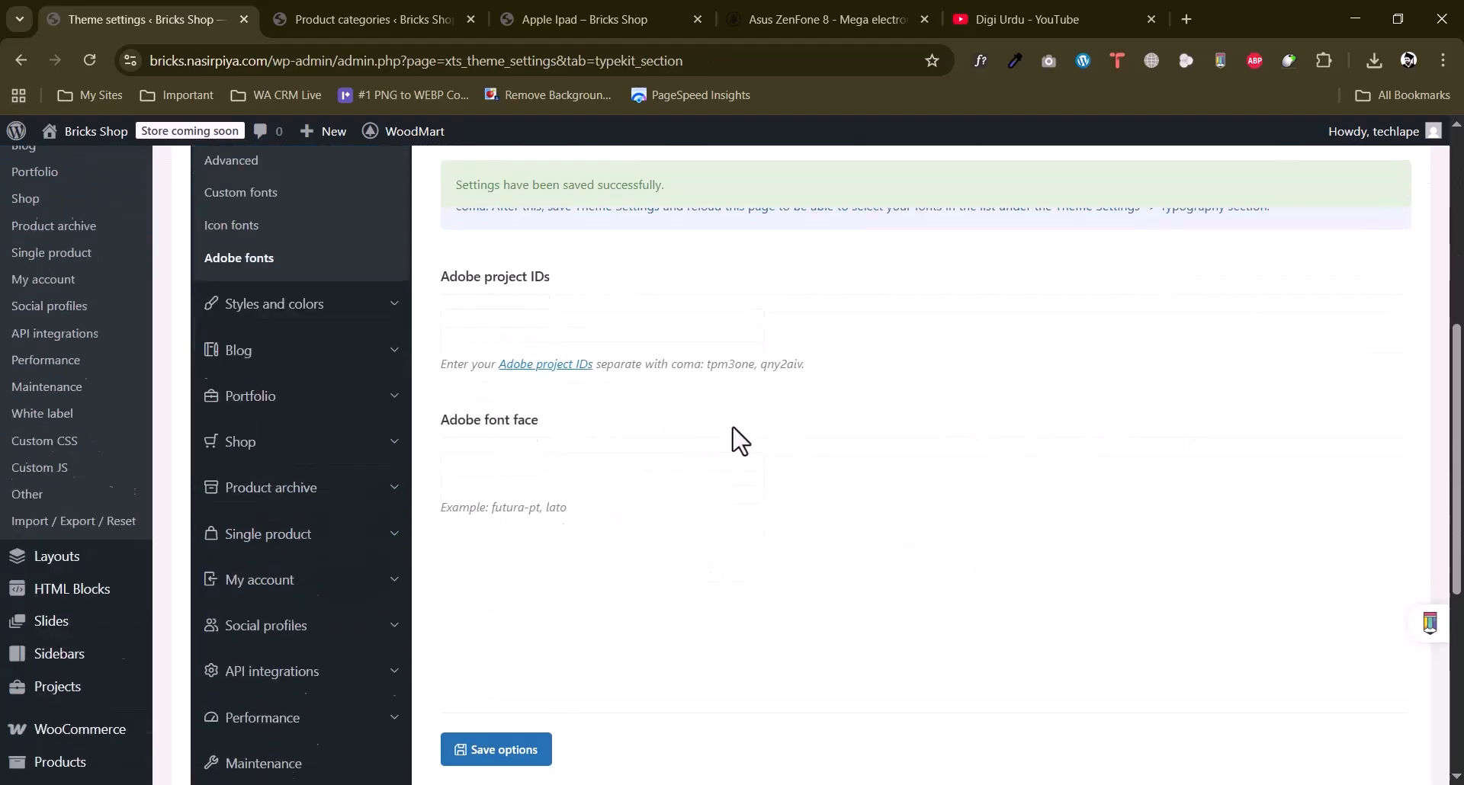
scroll(732, 440, down, 1)
Set the global site elements rounding to 5px in the Styles settings.
click(269, 501)
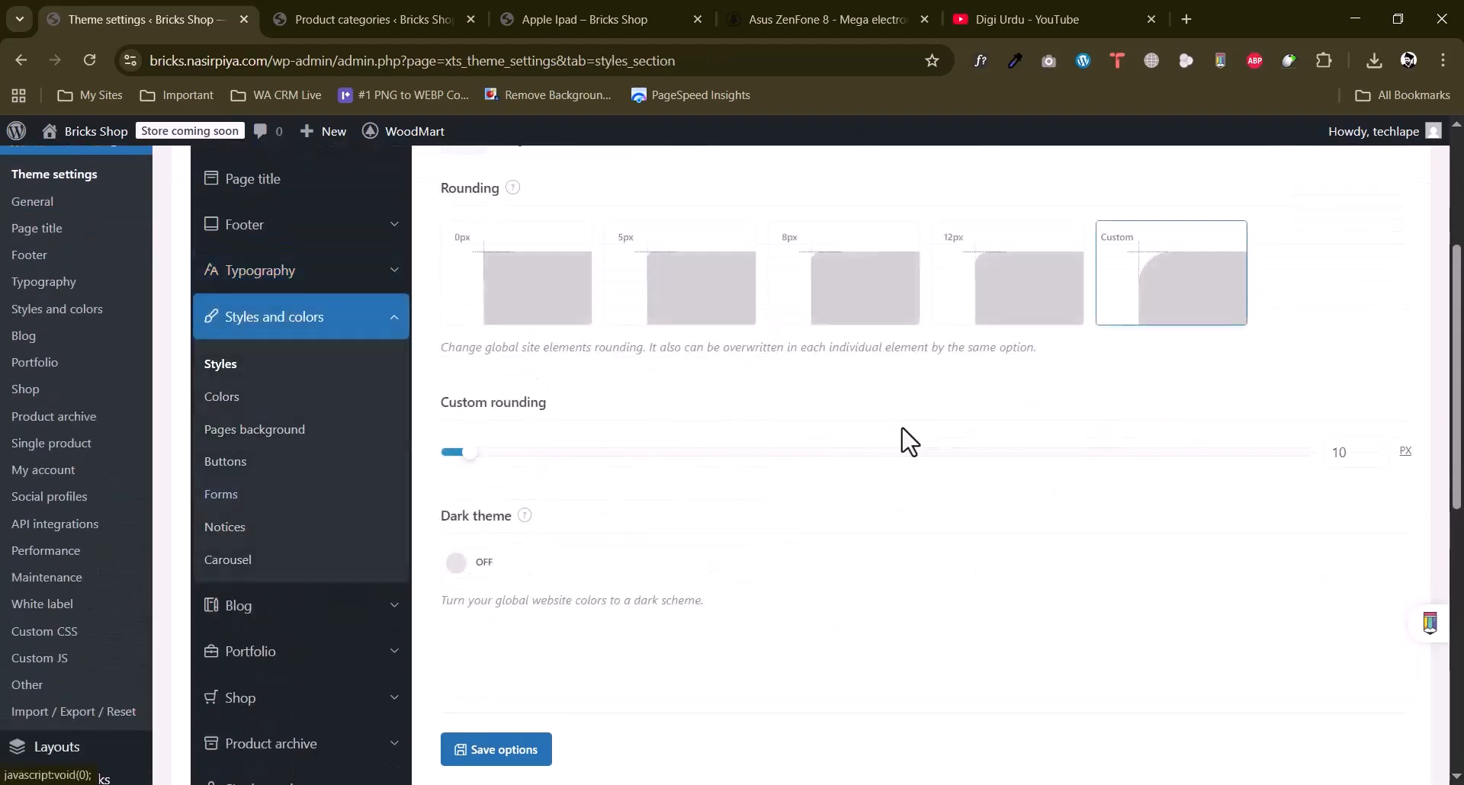
scroll(832, 503, up, 3)
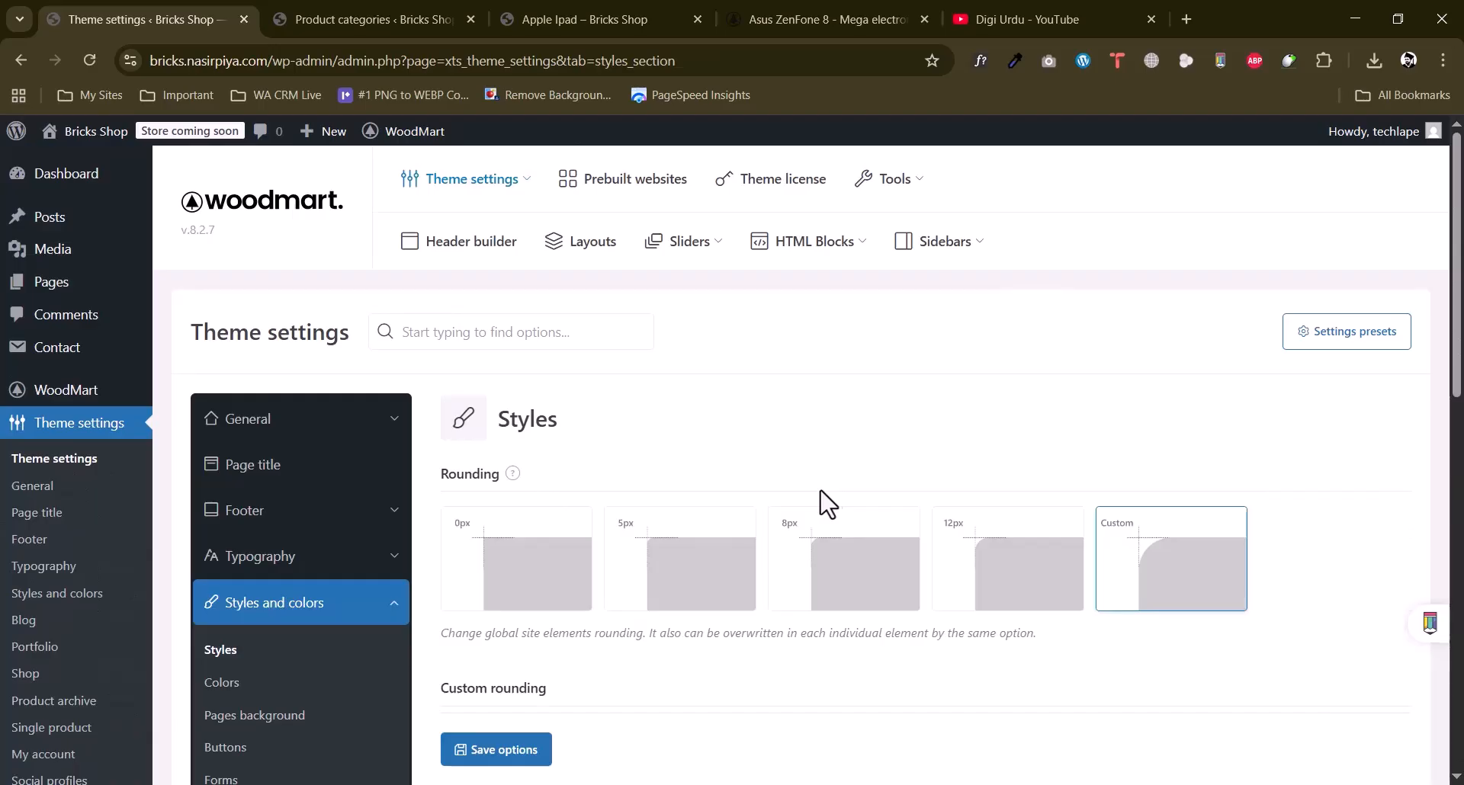
scroll(1078, 451, down, 1)
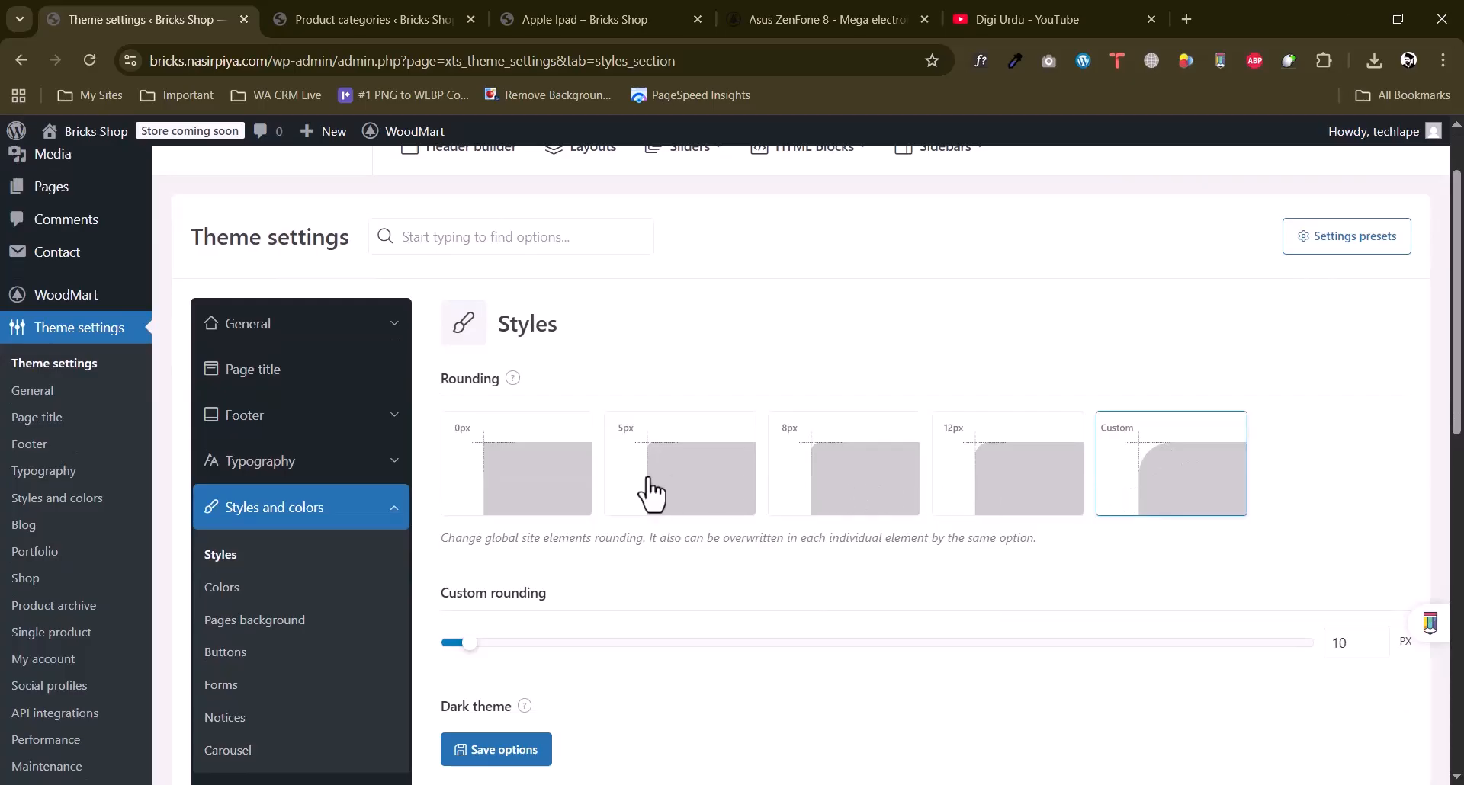
click(696, 482)
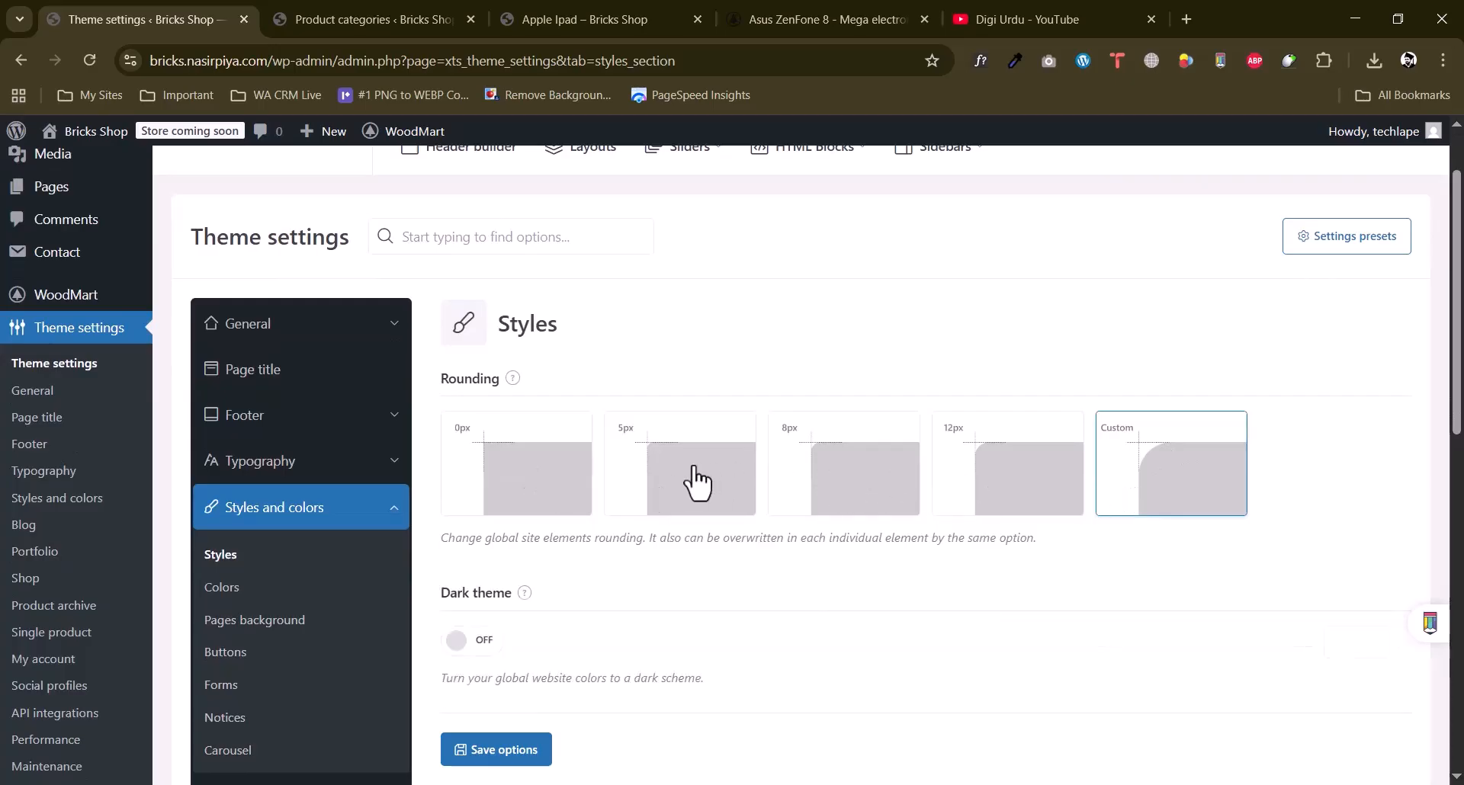
scroll(663, 484, down, 5)
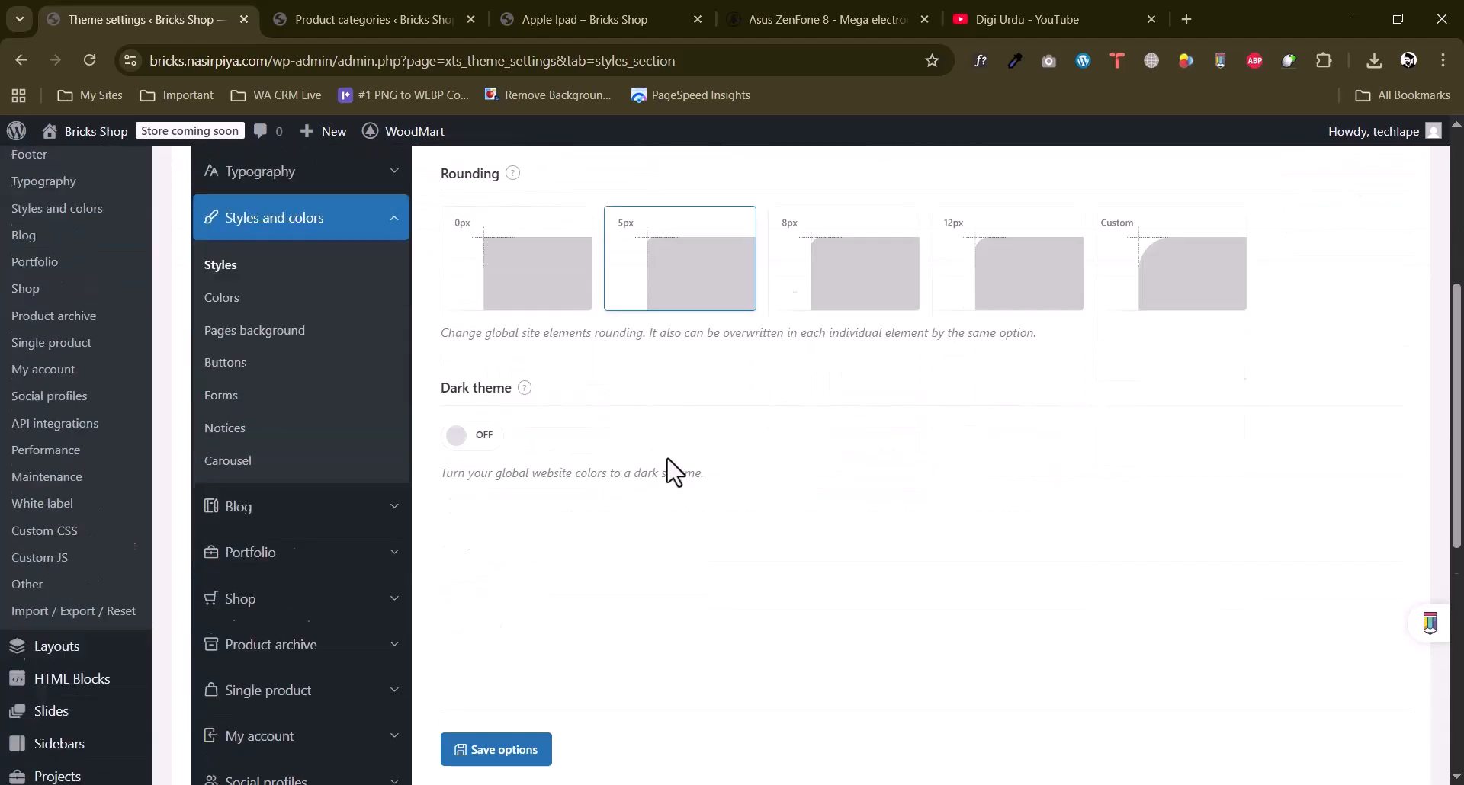
Turn on the dark theme for the global website colors and save the options.
click(476, 441)
drag(495, 473, 660, 481)
click(518, 469)
scroll(579, 477, up, 3)
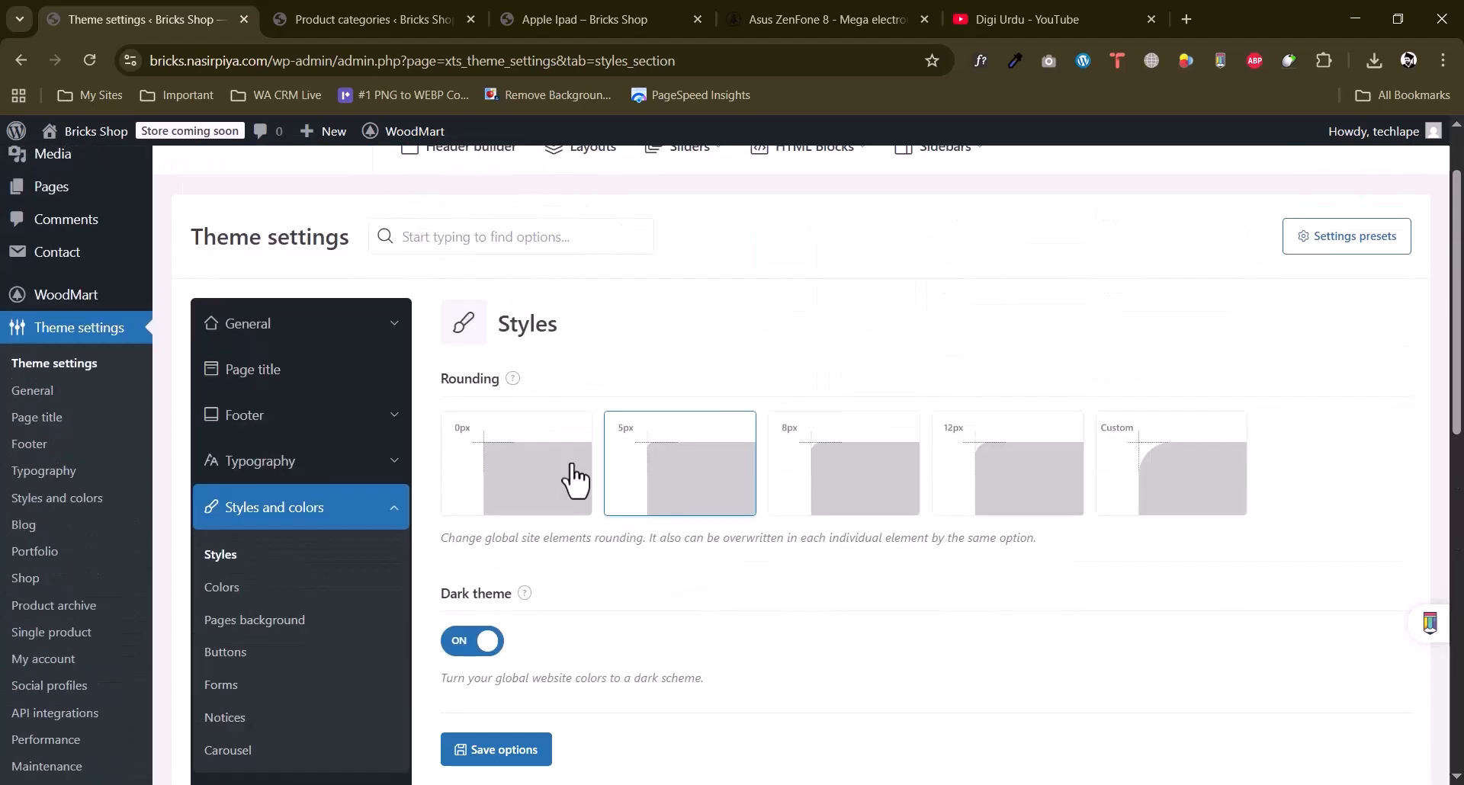
click(523, 752)
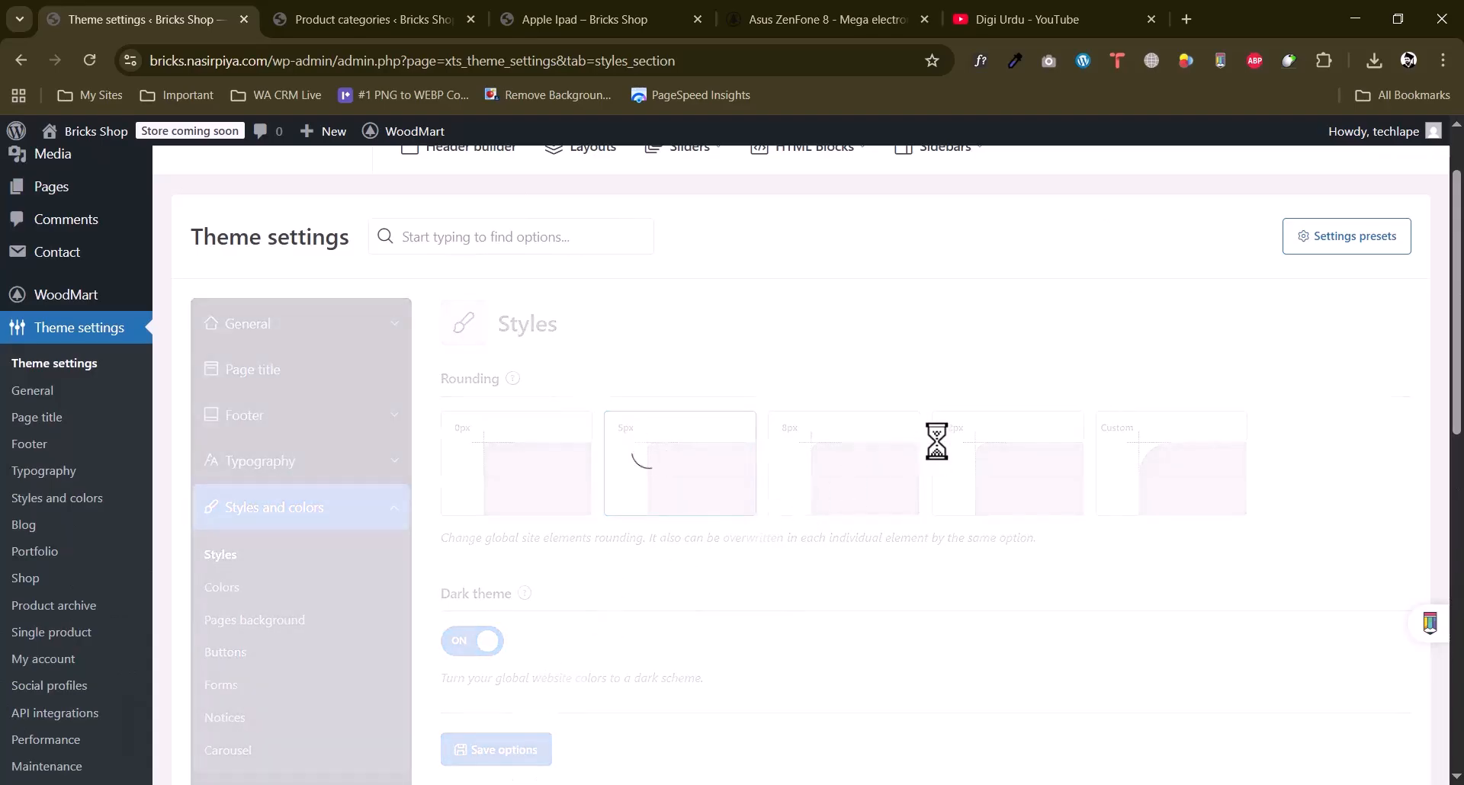
Close the product categories page and inspect the storefront homepage's product and blog sections in the dark theme.
click(472, 19)
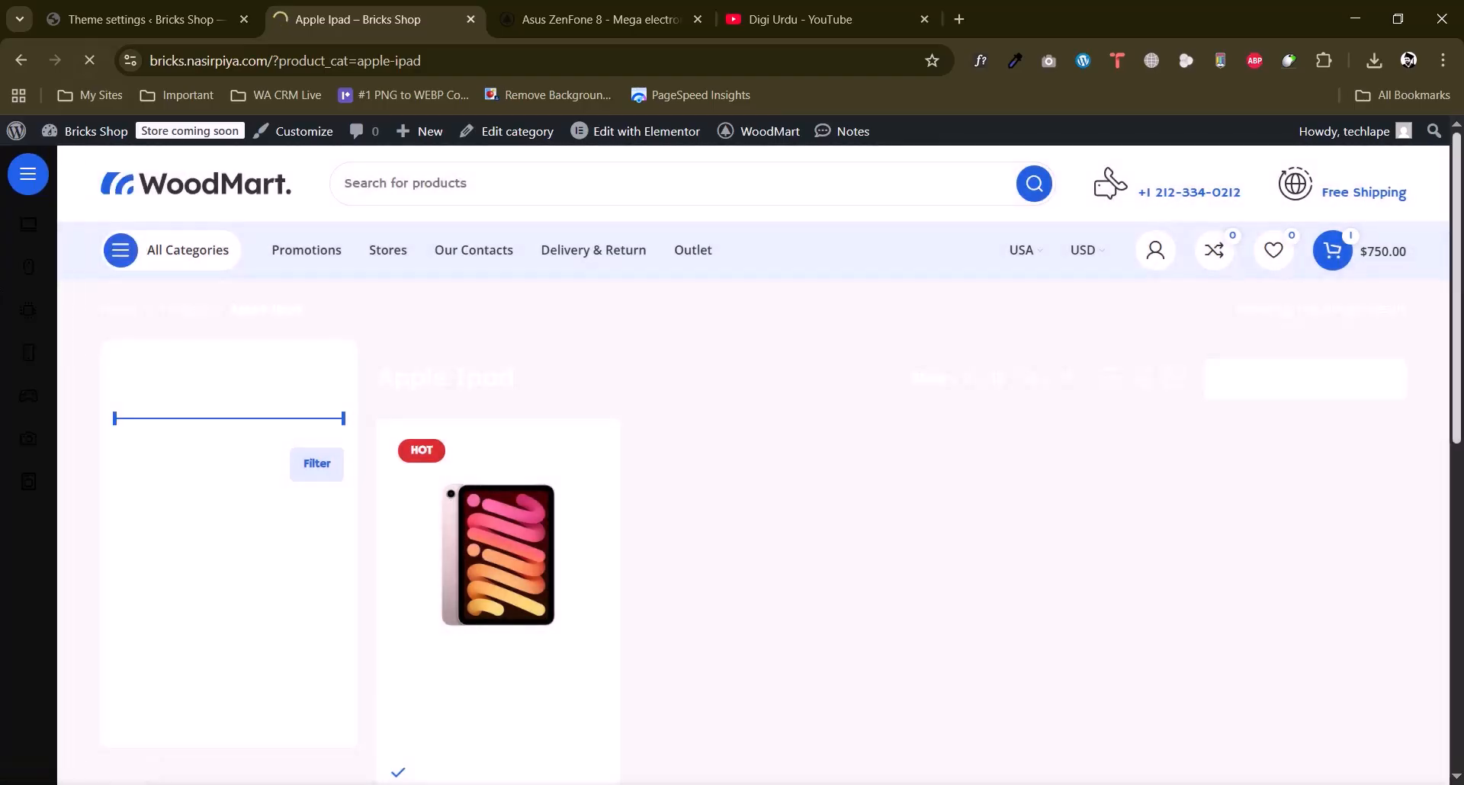
click(178, 192)
drag(1462, 281, 1462, 374)
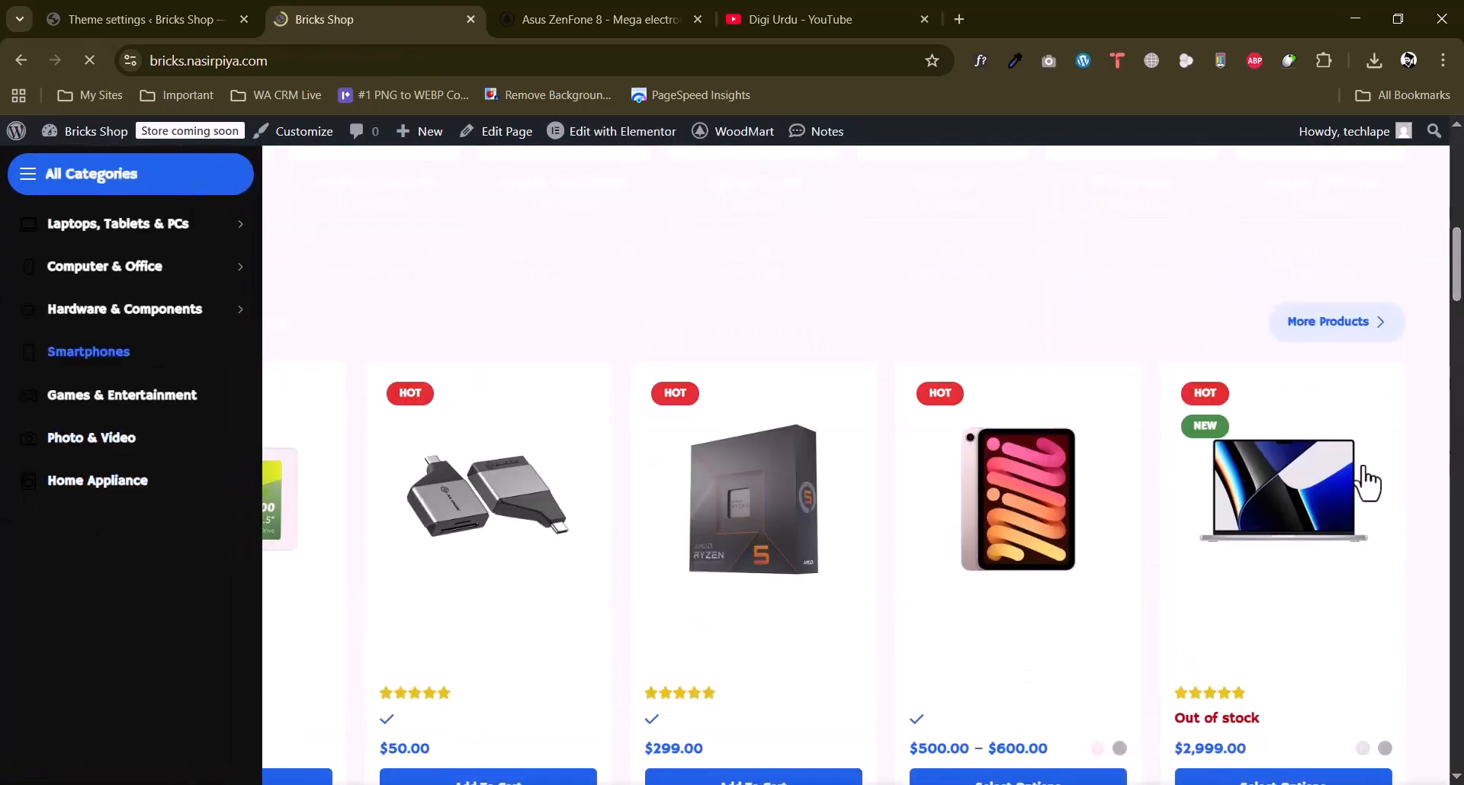
drag(1458, 286, 1458, 709)
scroll(545, 565, up, 10)
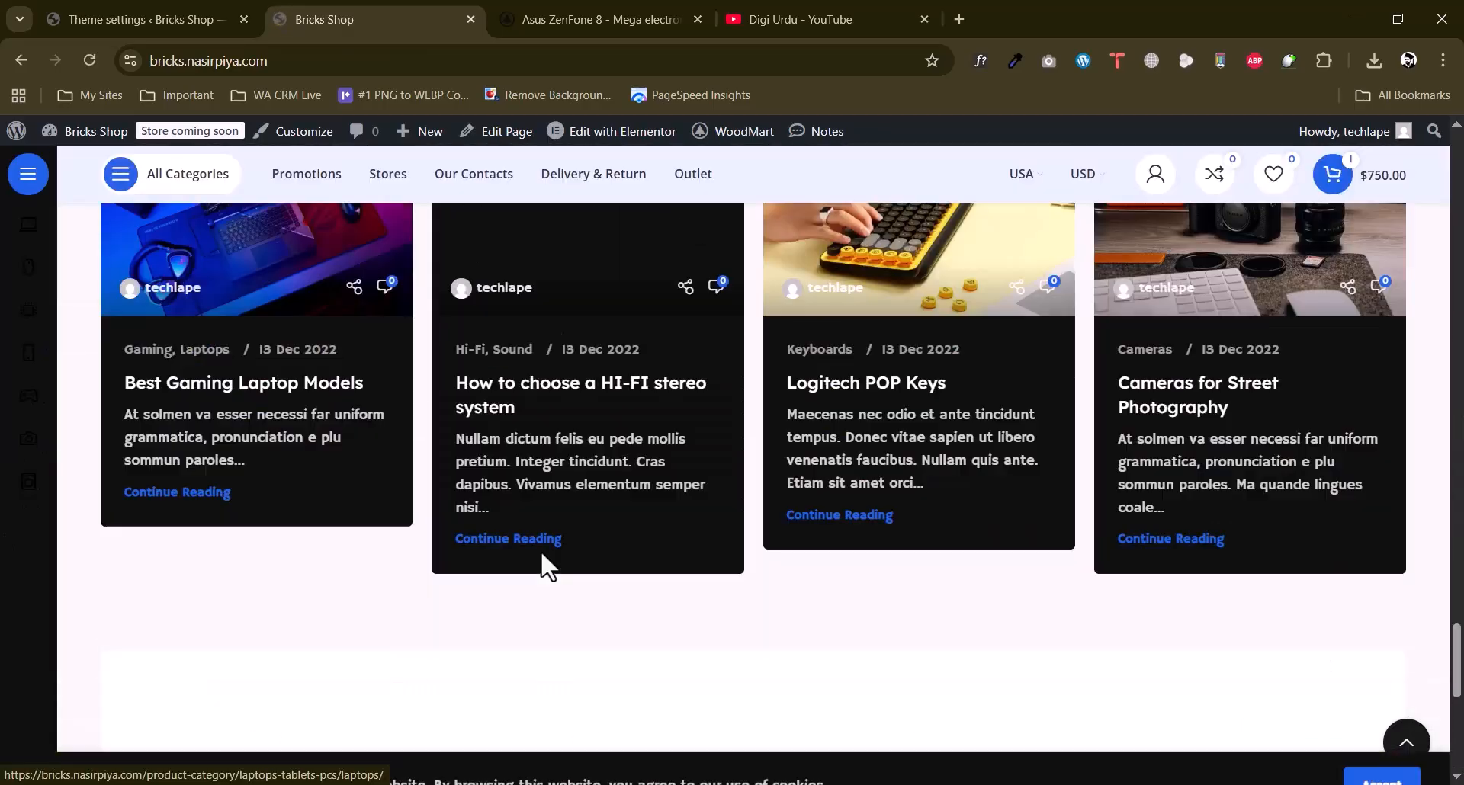
scroll(543, 556, up, 12)
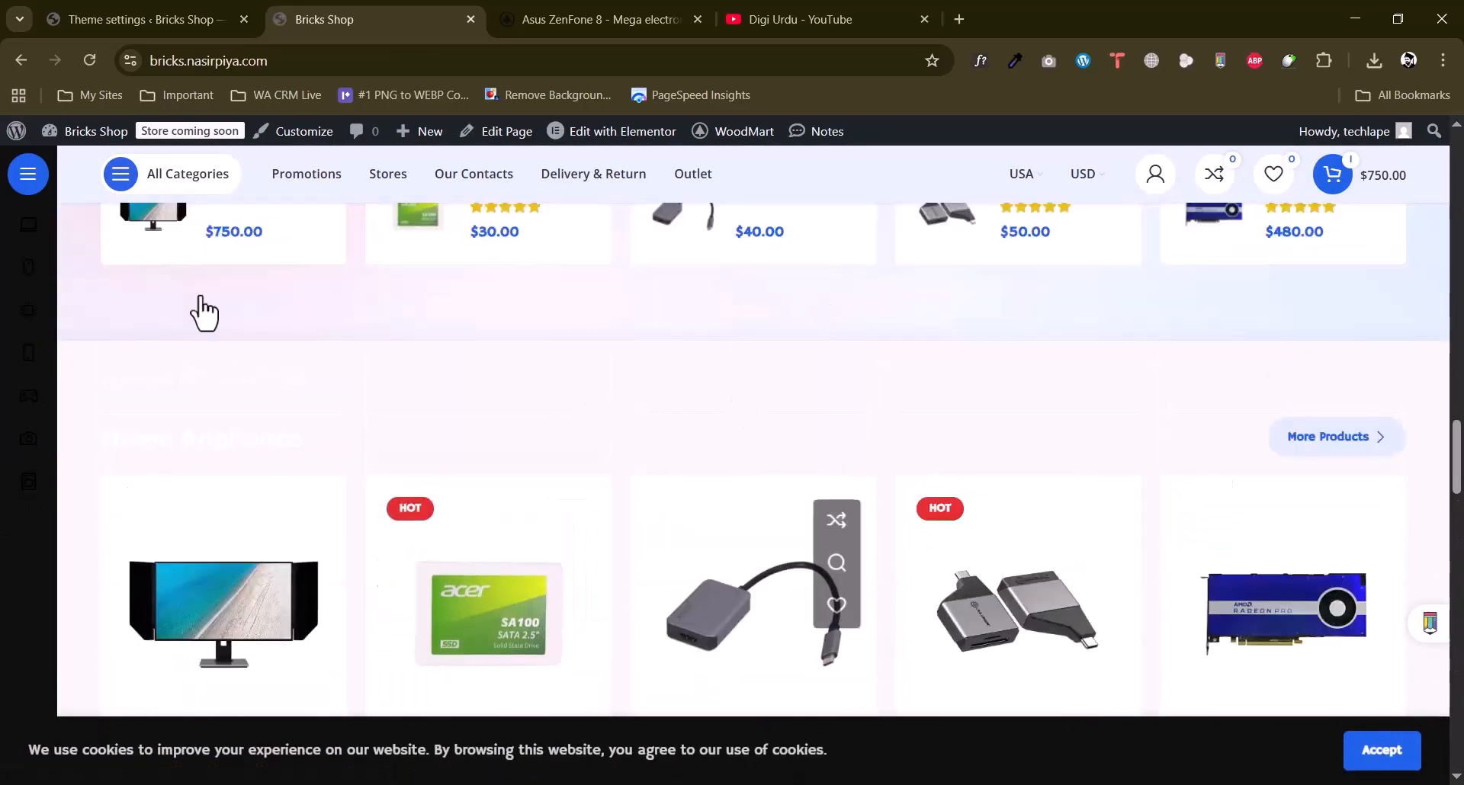
Turn off the dark theme in the theme's Styles settings and save the options.
click(145, 20)
scroll(529, 543, down, 1)
click(469, 546)
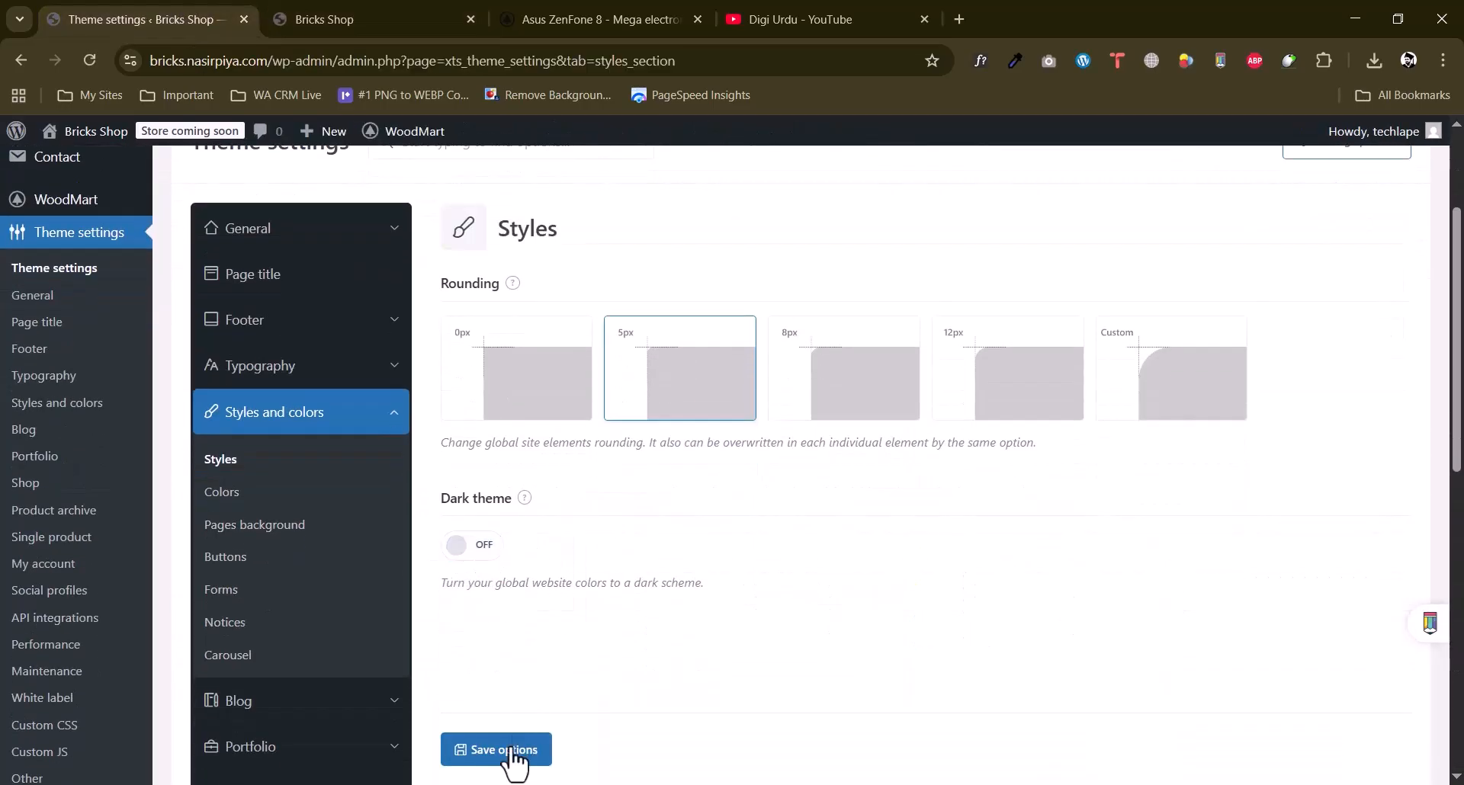
click(505, 751)
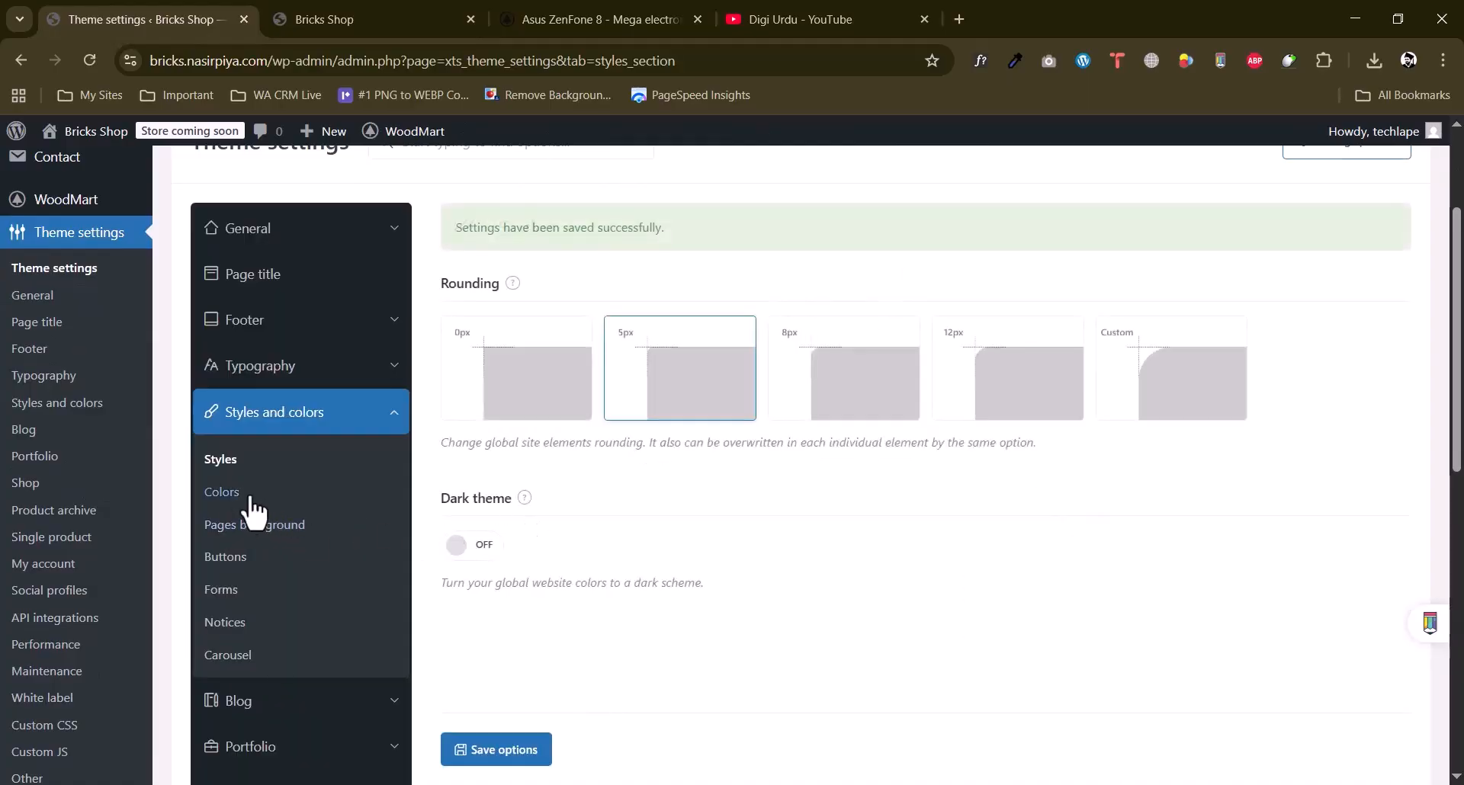
Set the theme's primary color to dark red in the Colors settings.
click(250, 501)
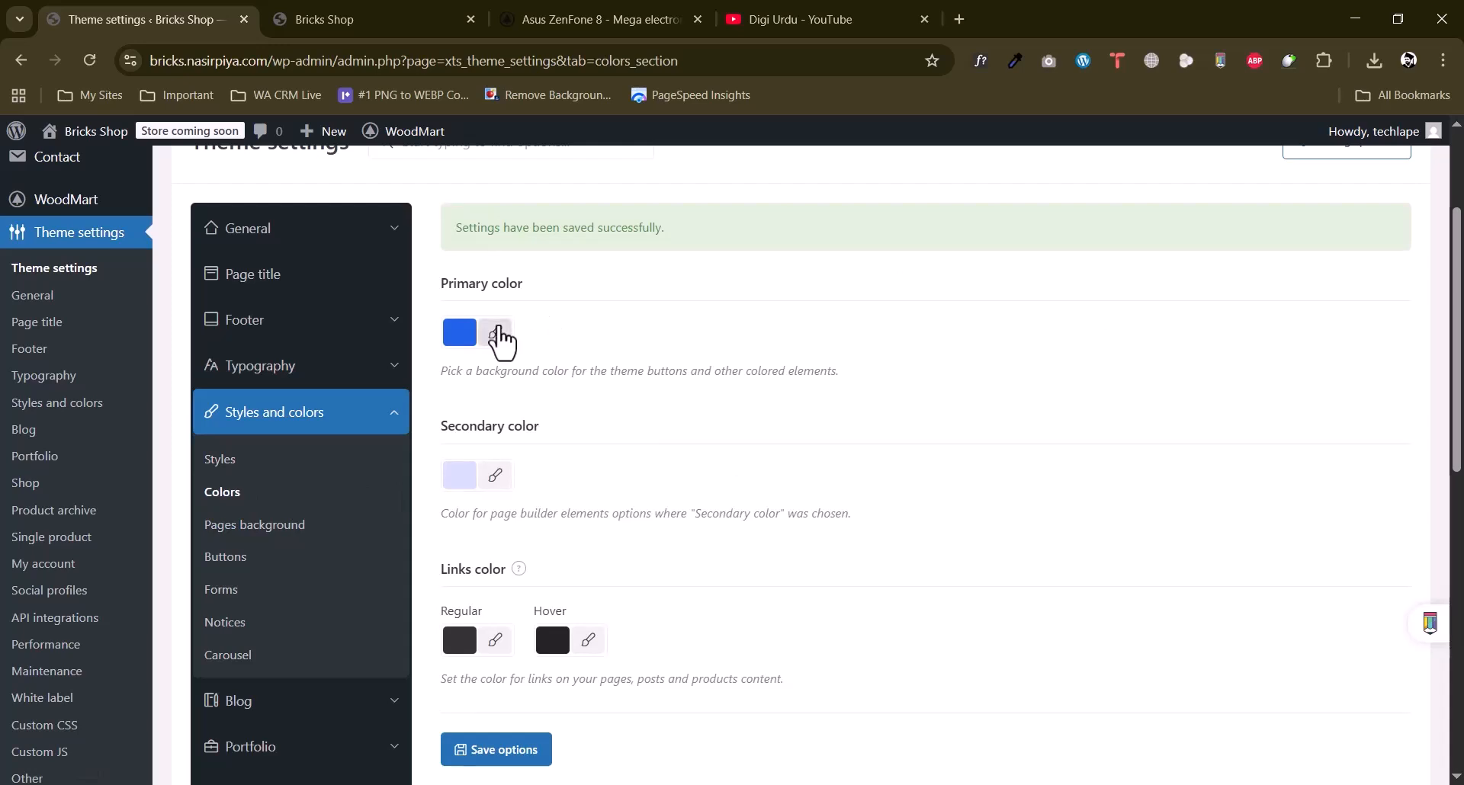
click(497, 333)
drag(558, 422, 444, 481)
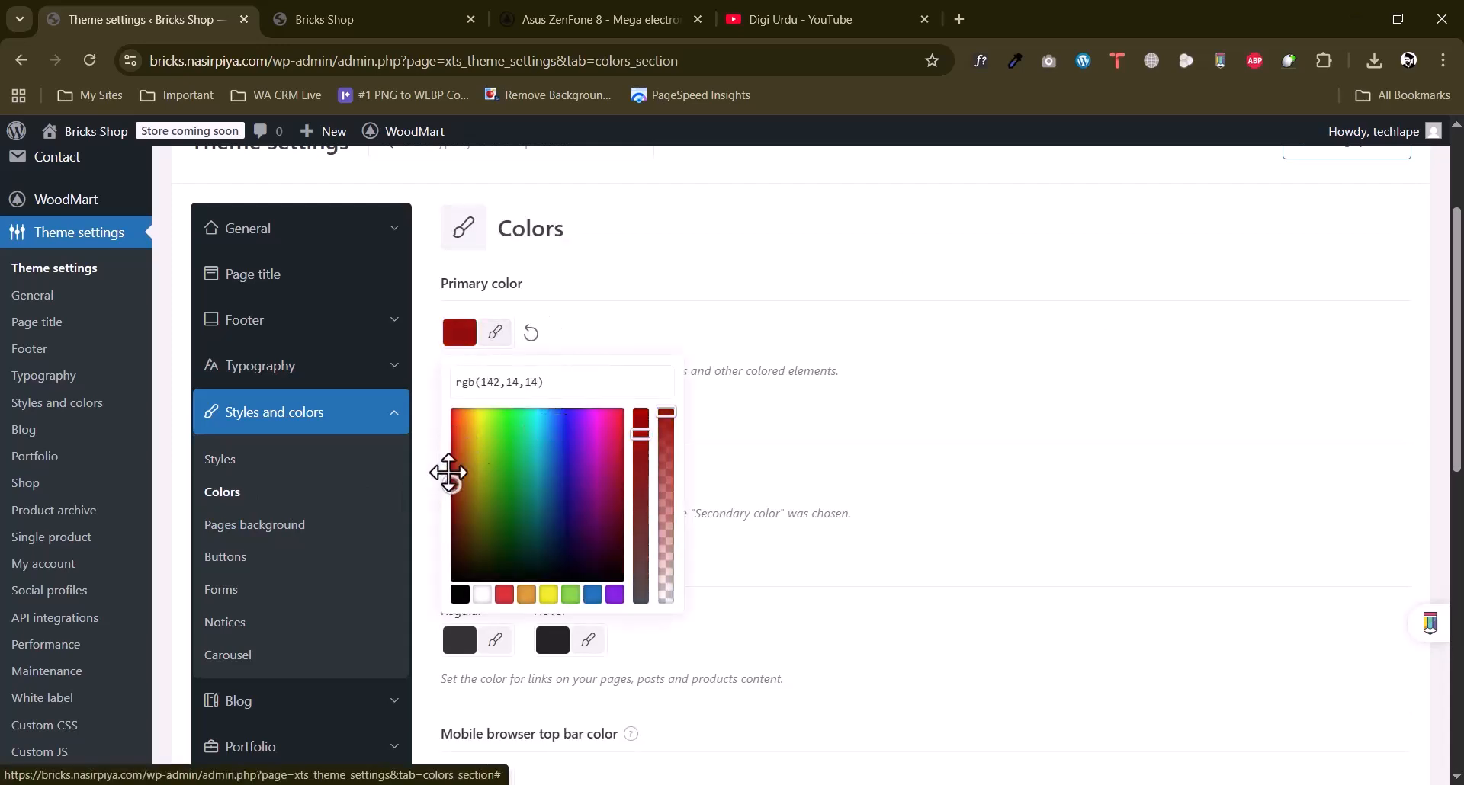
click(686, 279)
scroll(670, 403, down, 2)
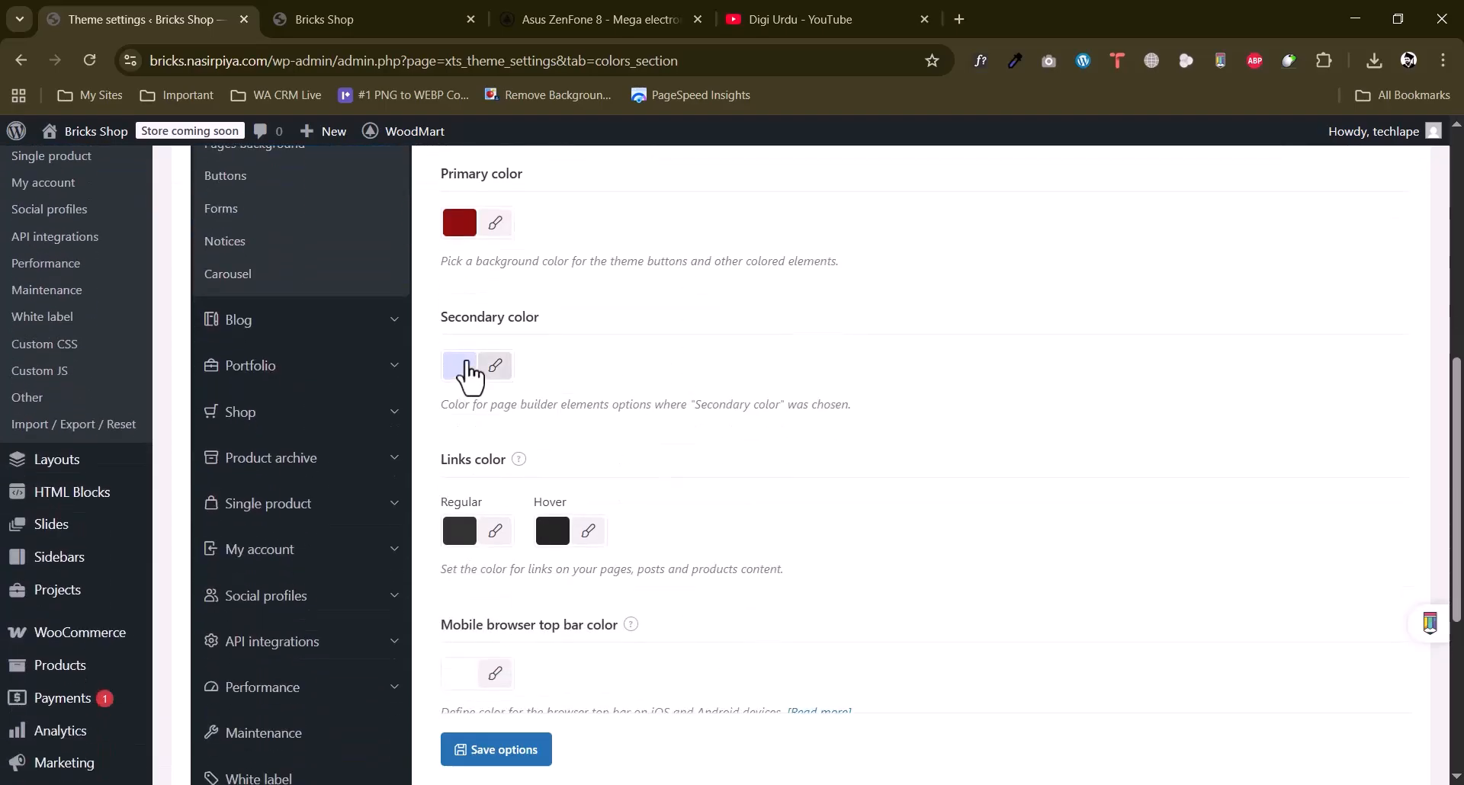
Set the theme's secondary color to light pink and save the color options.
click(467, 374)
drag(556, 473, 459, 458)
click(660, 320)
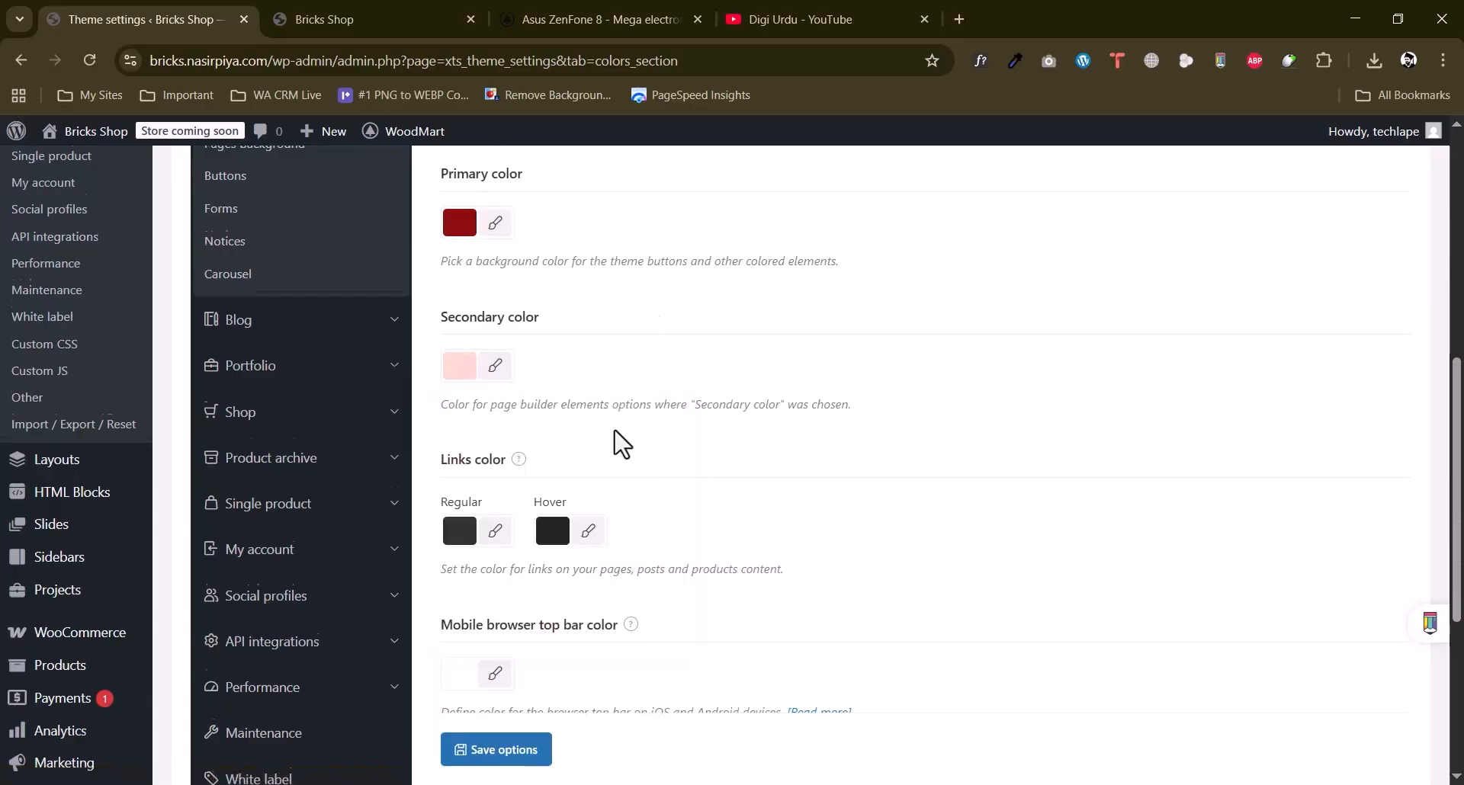
scroll(623, 450, down, 3)
click(473, 603)
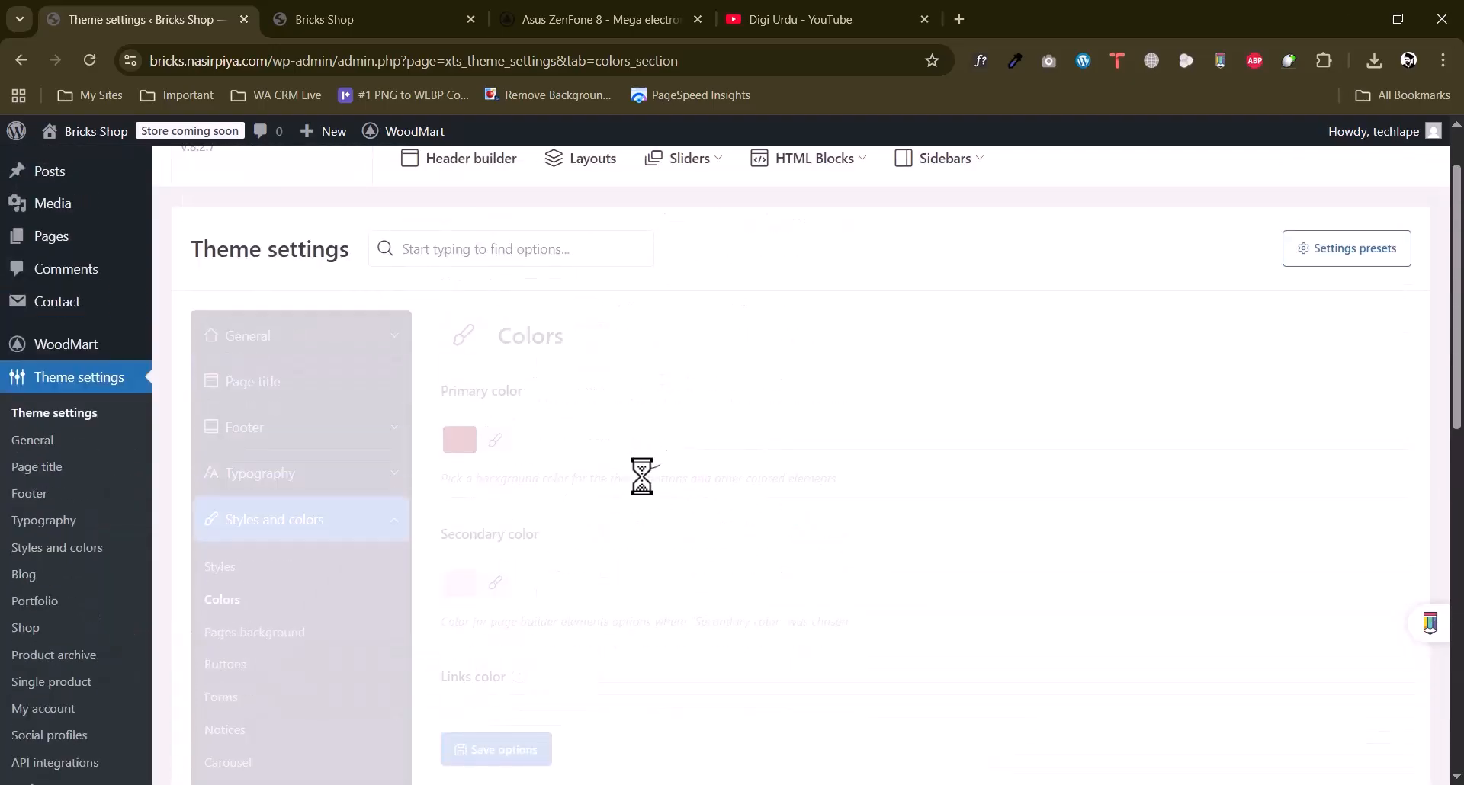
Open the Pages background settings and examine the color picker and image library for the all pages background.
scroll(313, 458, down, 3)
click(216, 452)
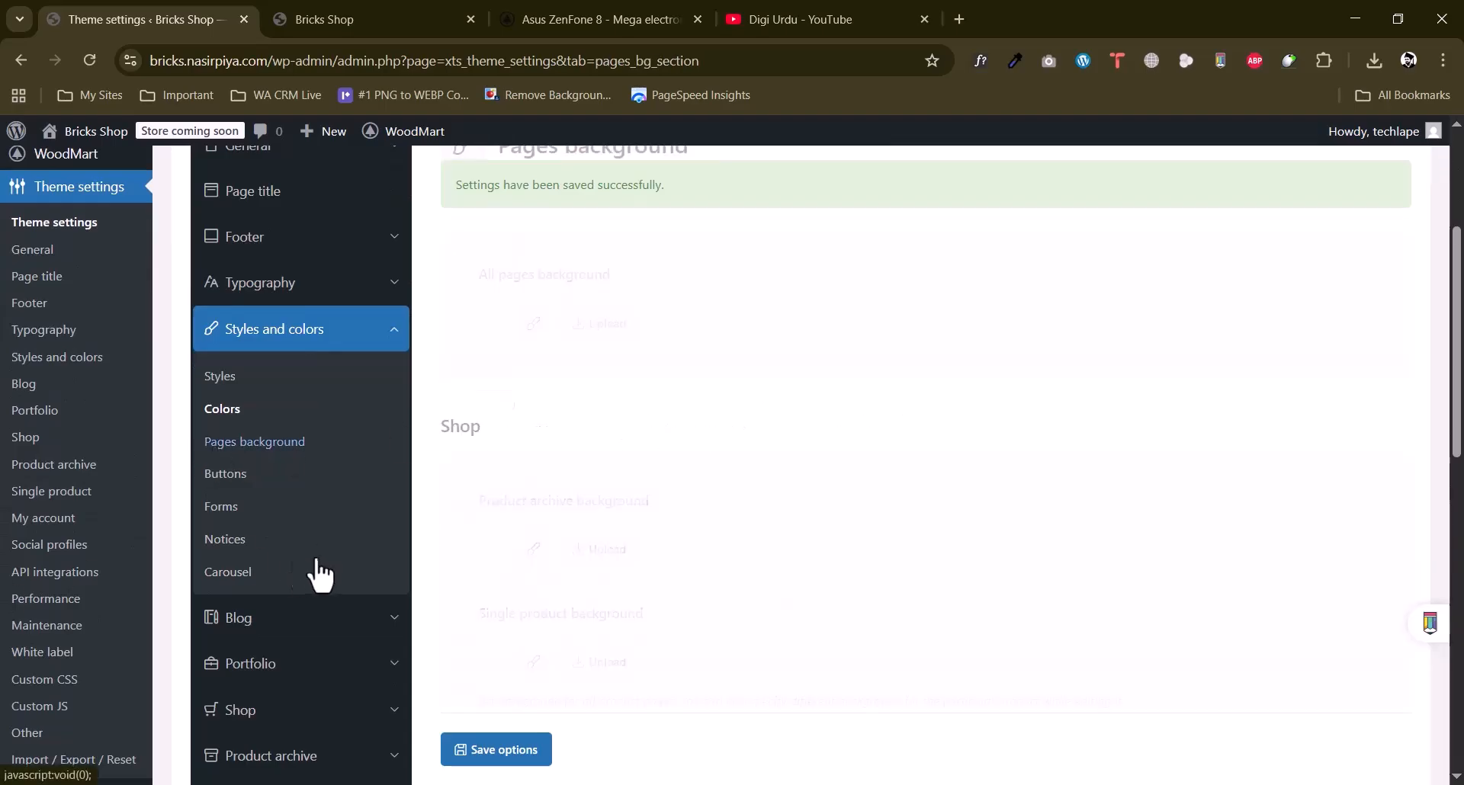
scroll(497, 393, down, 3)
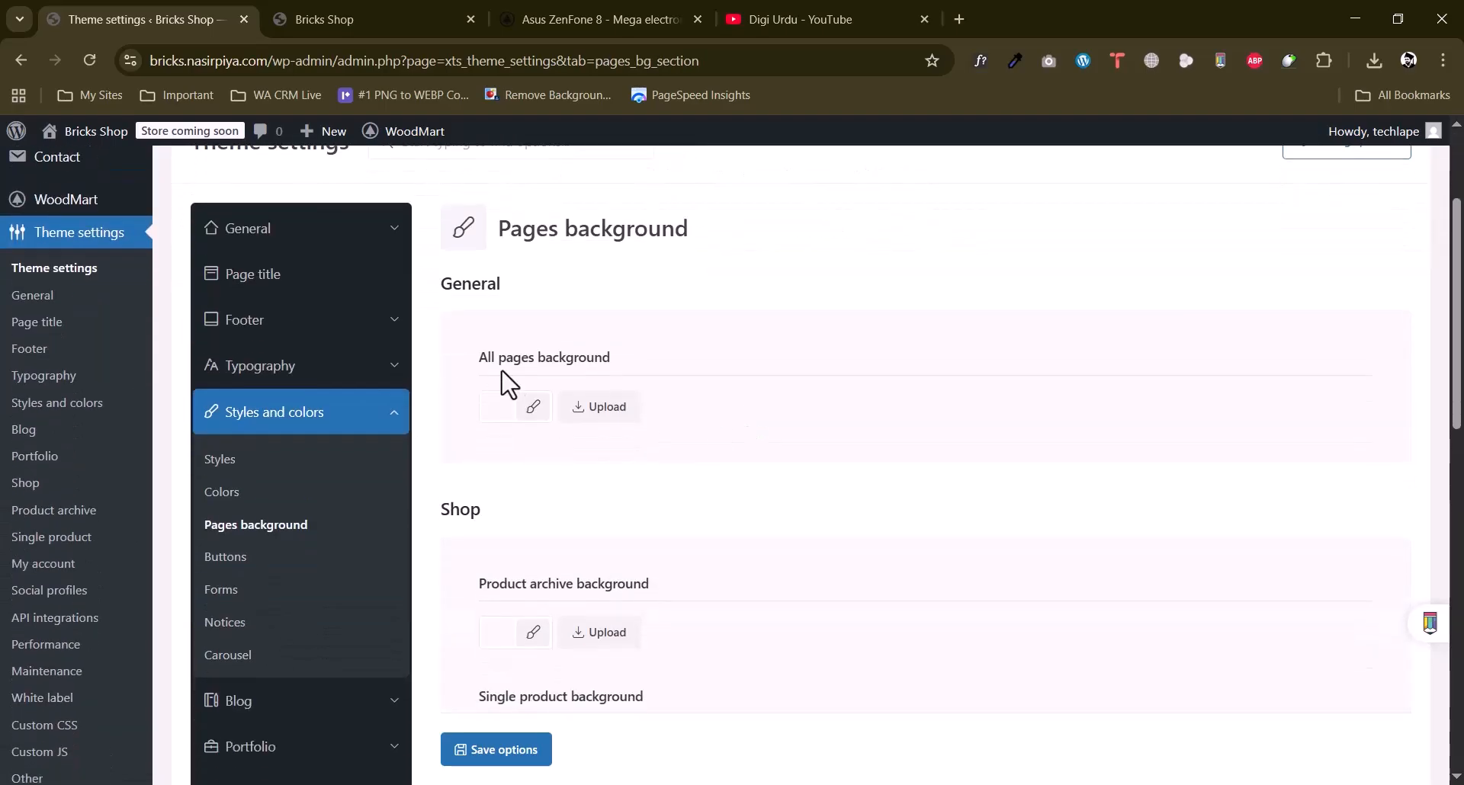
drag(549, 369, 598, 369)
click(523, 418)
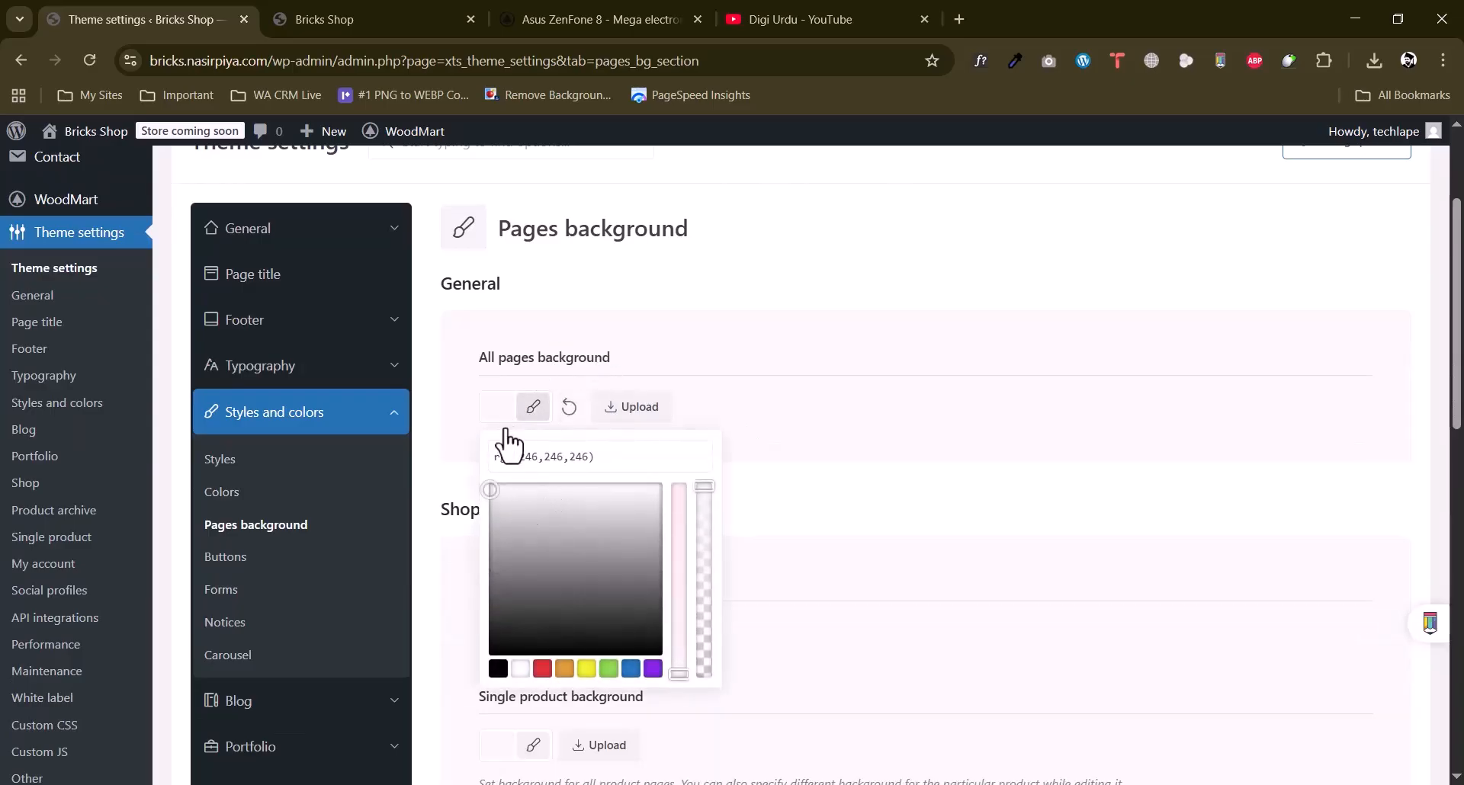
click(743, 333)
click(637, 412)
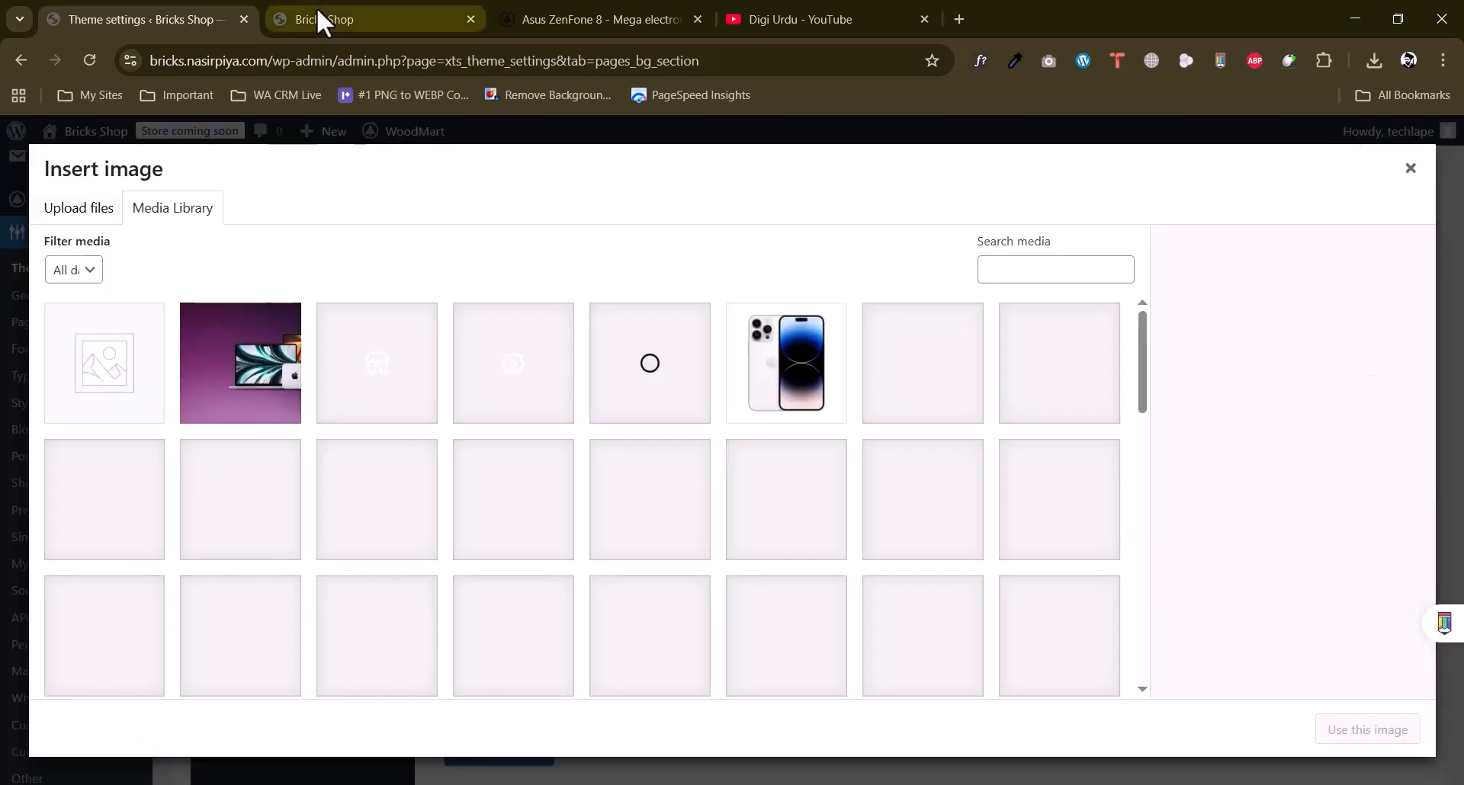
Reload the storefront homepage and close the background image library without choosing an image.
click(317, 20)
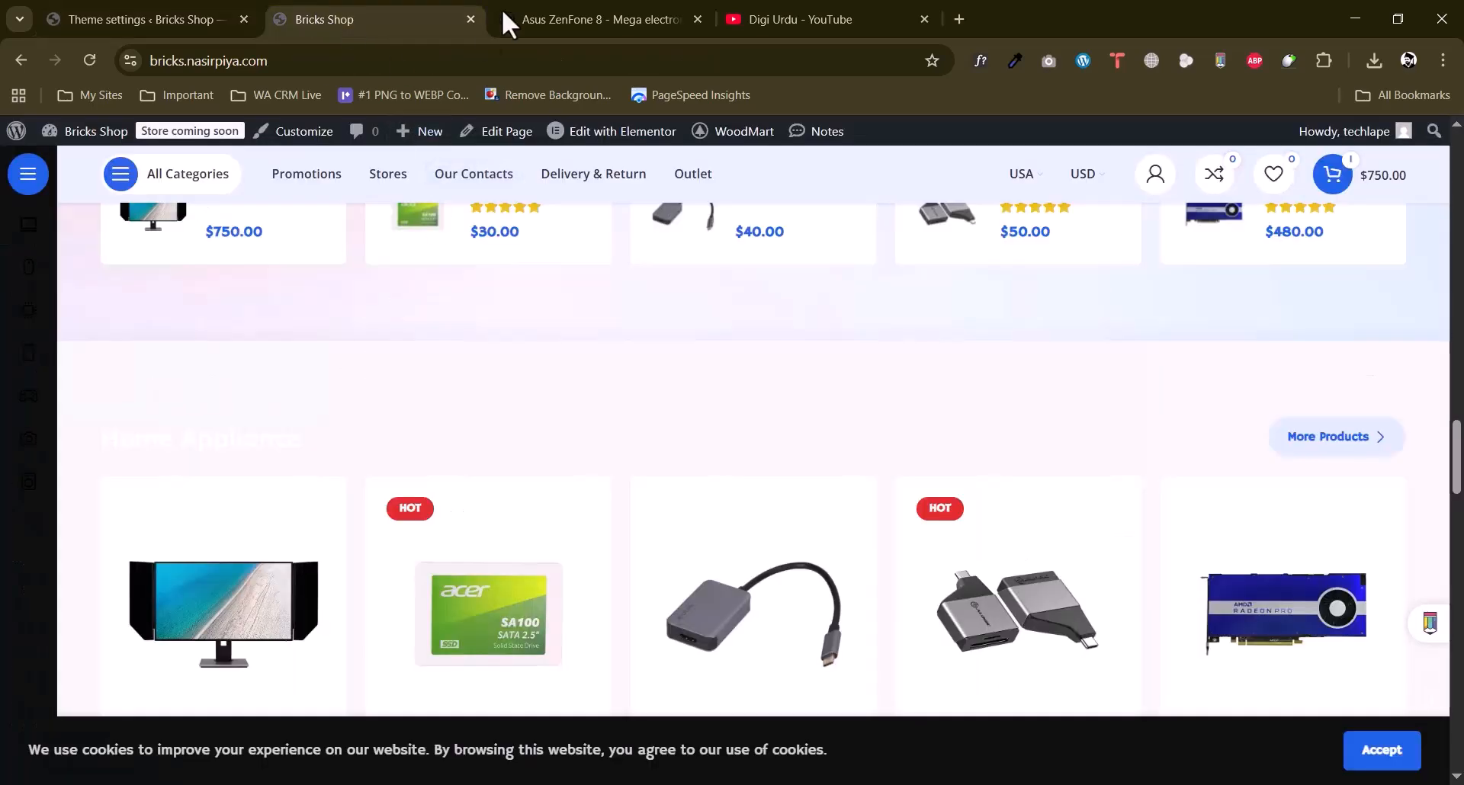
scroll(34, 401, up, 5)
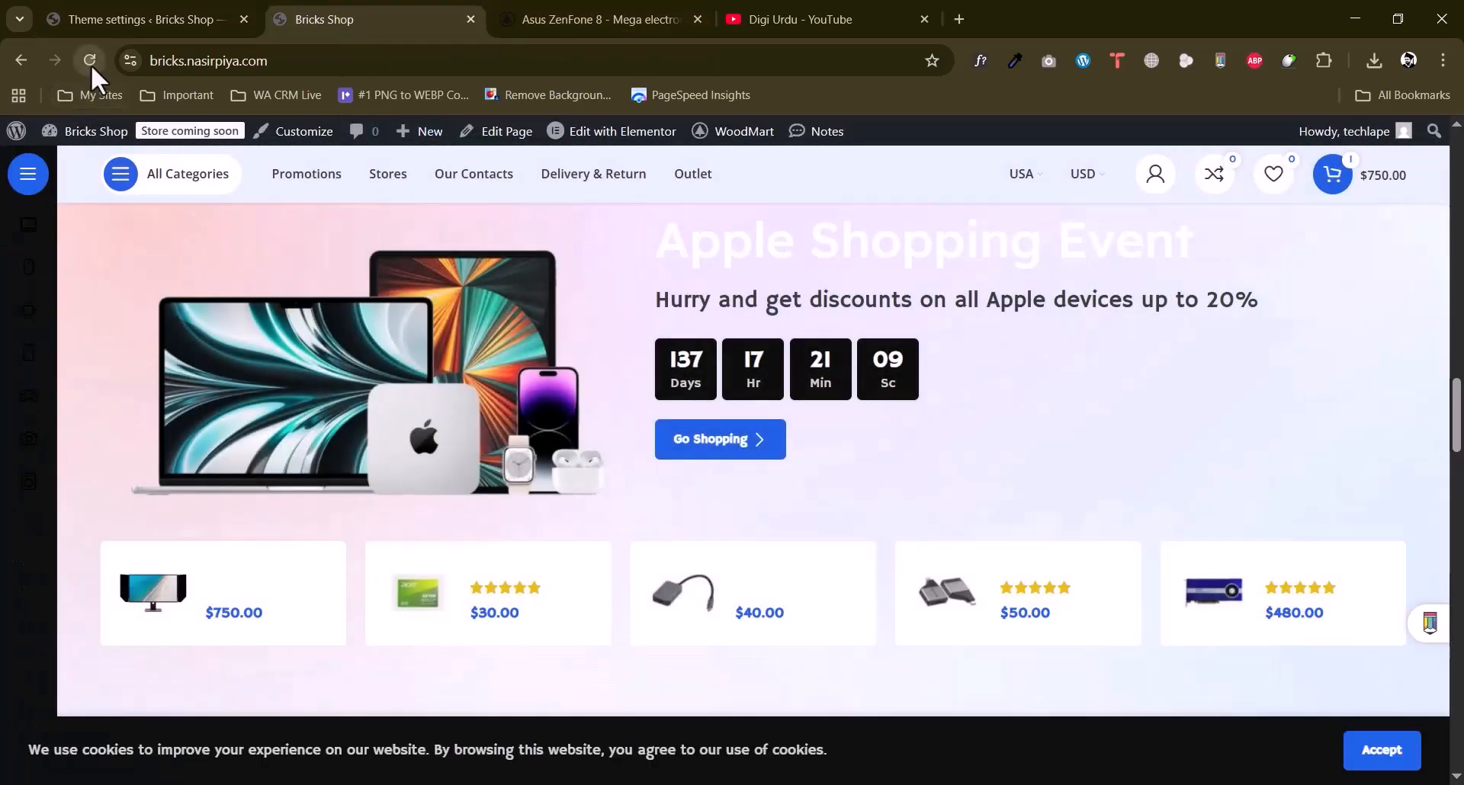
click(89, 61)
click(99, 17)
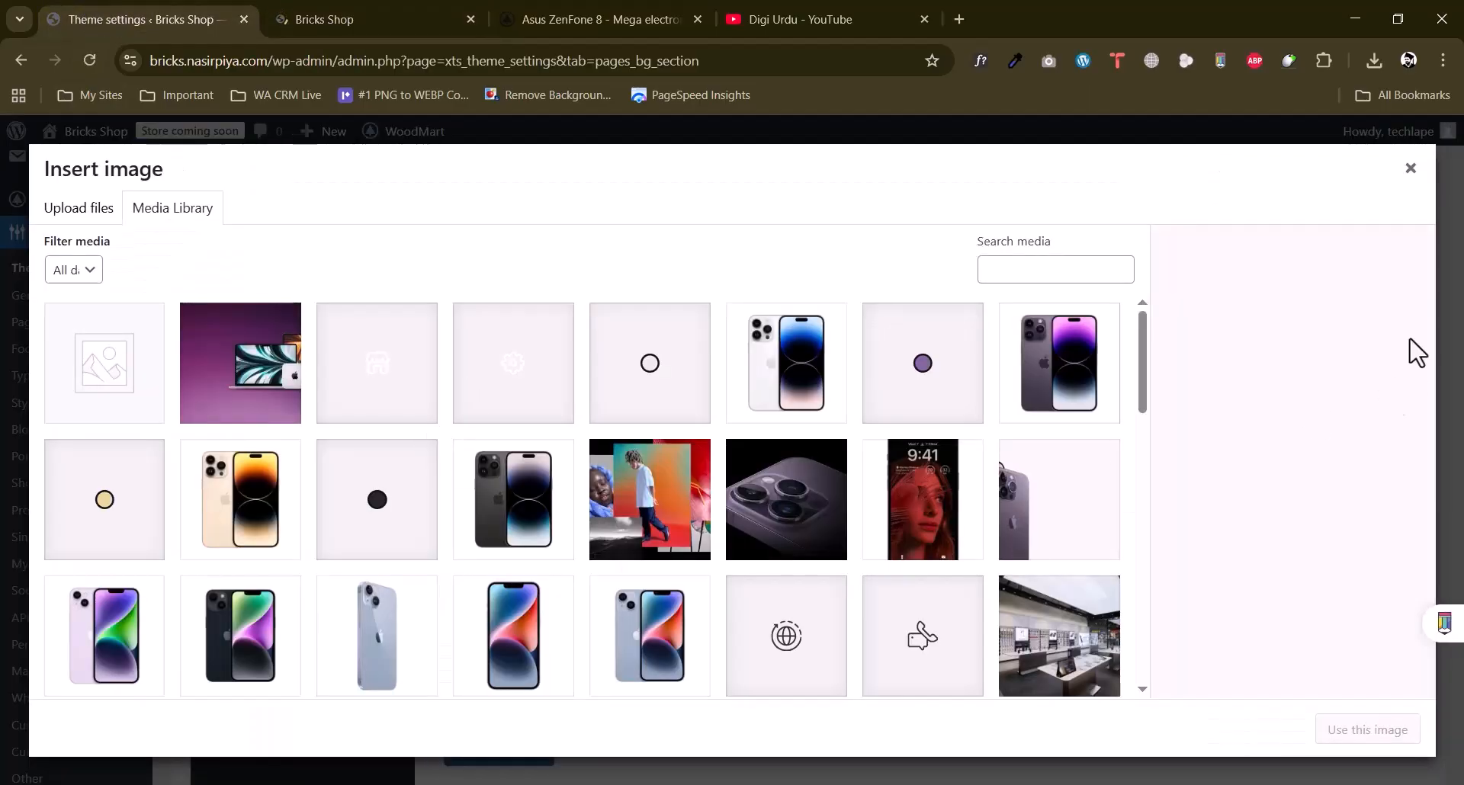
click(1403, 183)
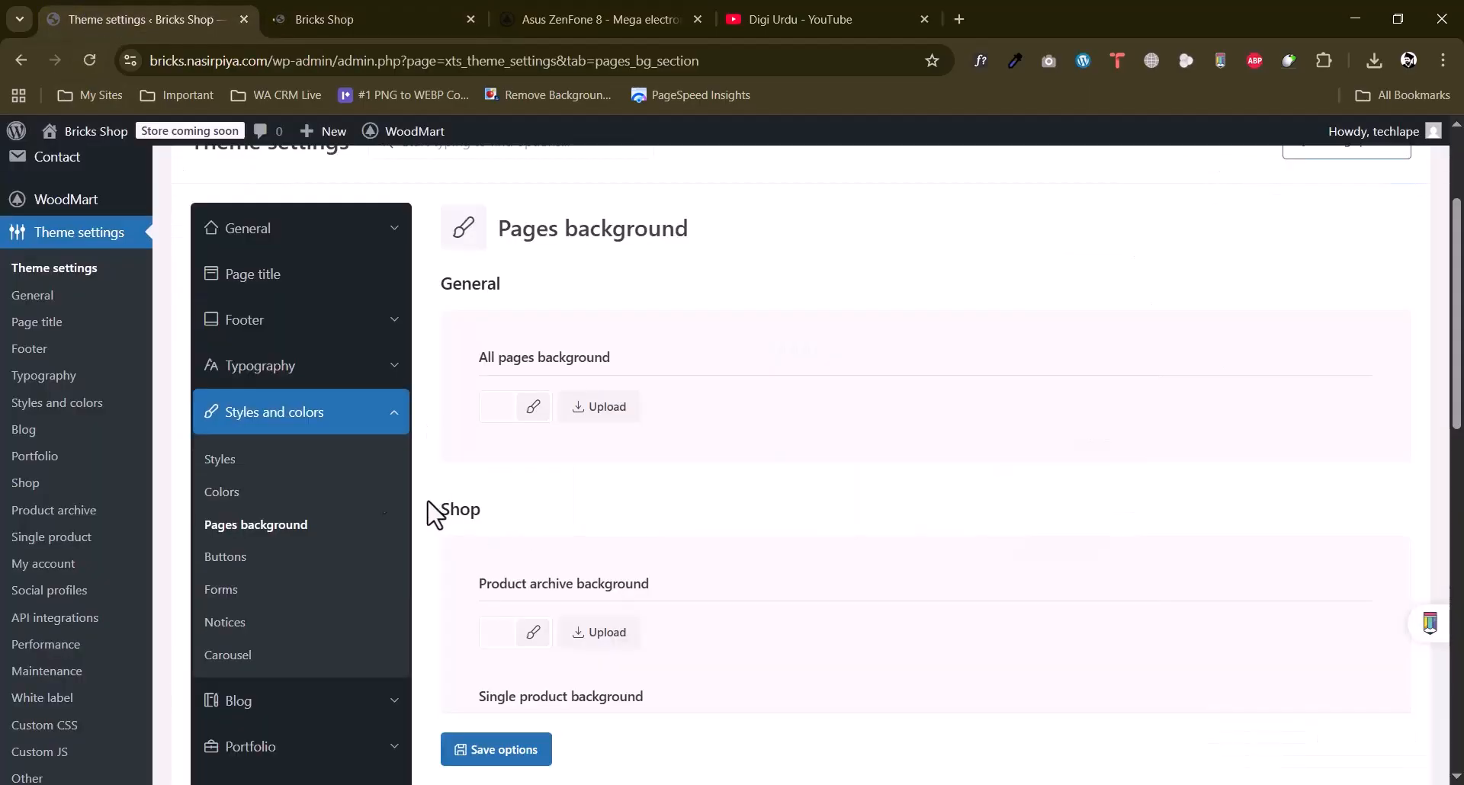
In the Buttons settings, try the 3D and Round default button styles and reselect Rounded.
click(226, 563)
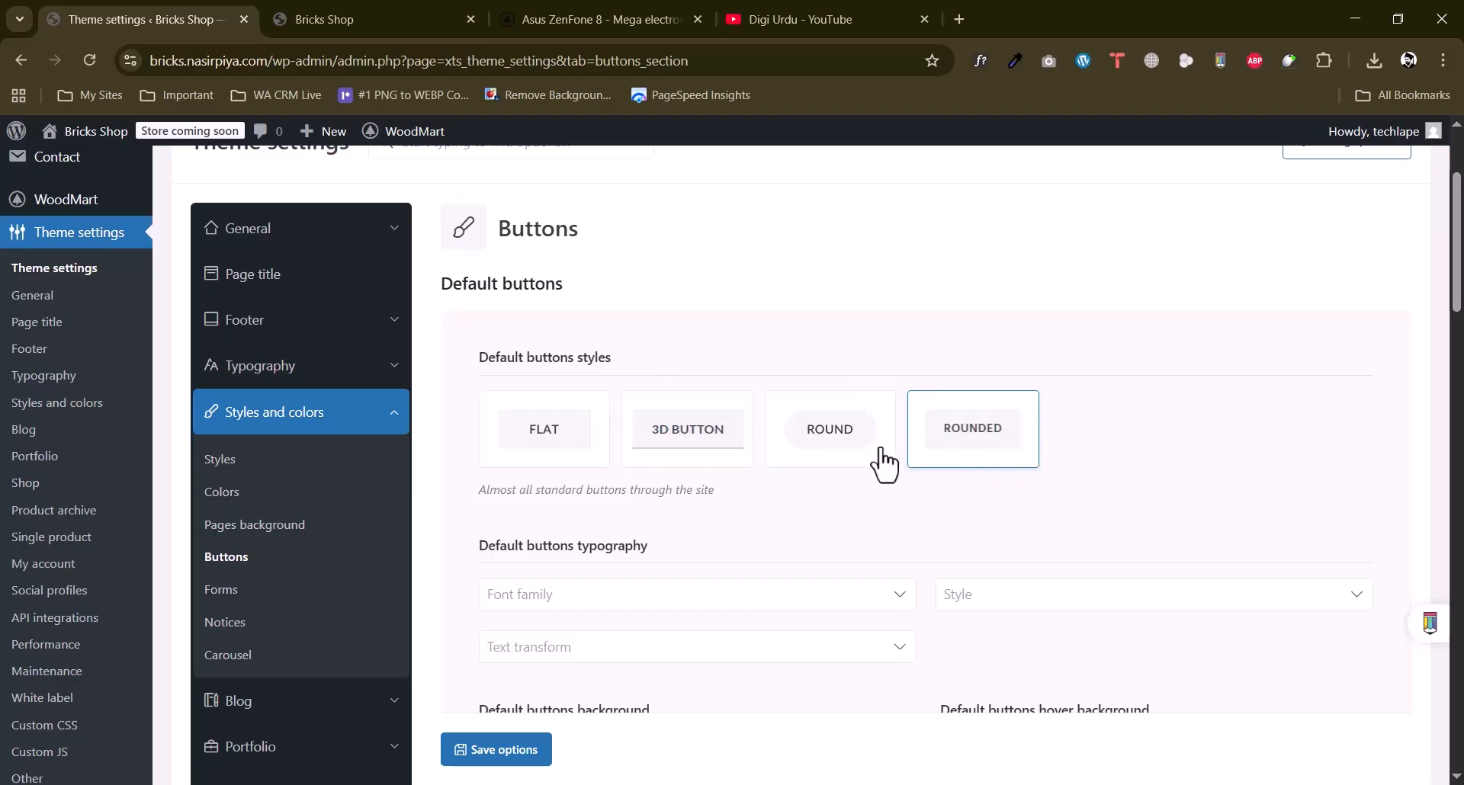
click(695, 442)
click(837, 444)
click(976, 441)
Review the default button backgrounds and text color schemes, the accent button styles and the advanced button styles.
scroll(716, 533, down, 4)
scroll(804, 533, up, 1)
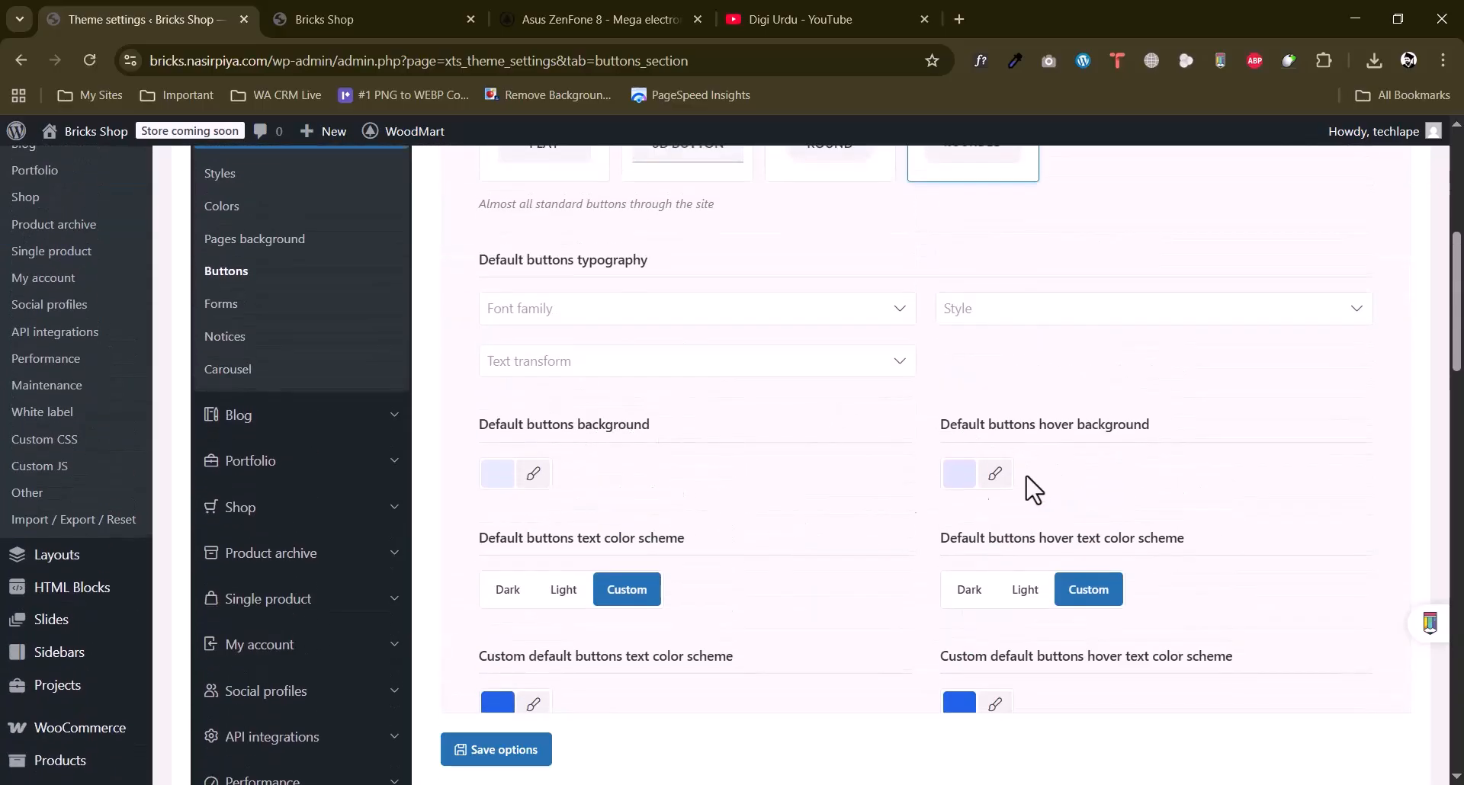
scroll(816, 500, down, 2)
scroll(517, 451, down, 1)
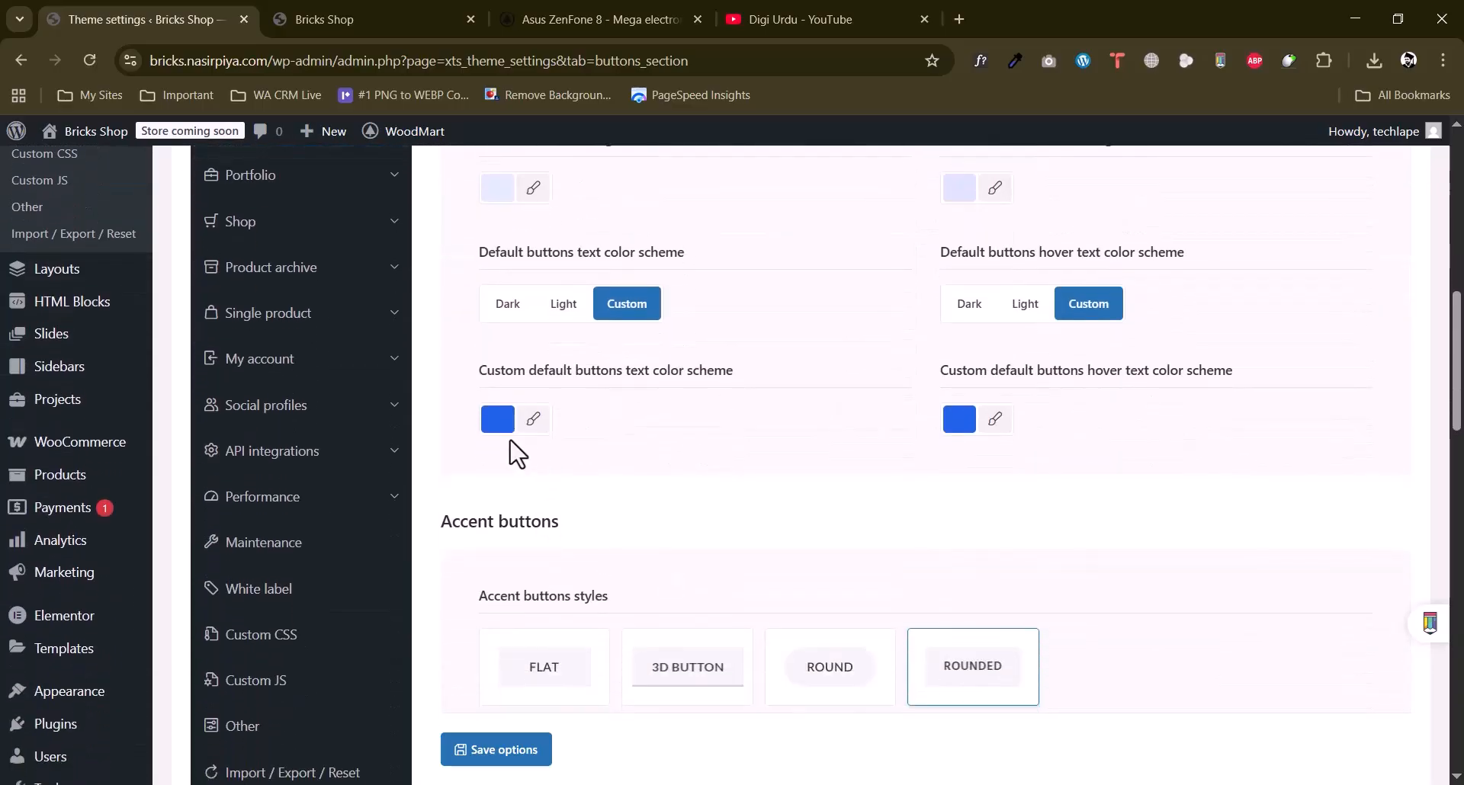
scroll(712, 503, down, 8)
scroll(734, 545, down, 3)
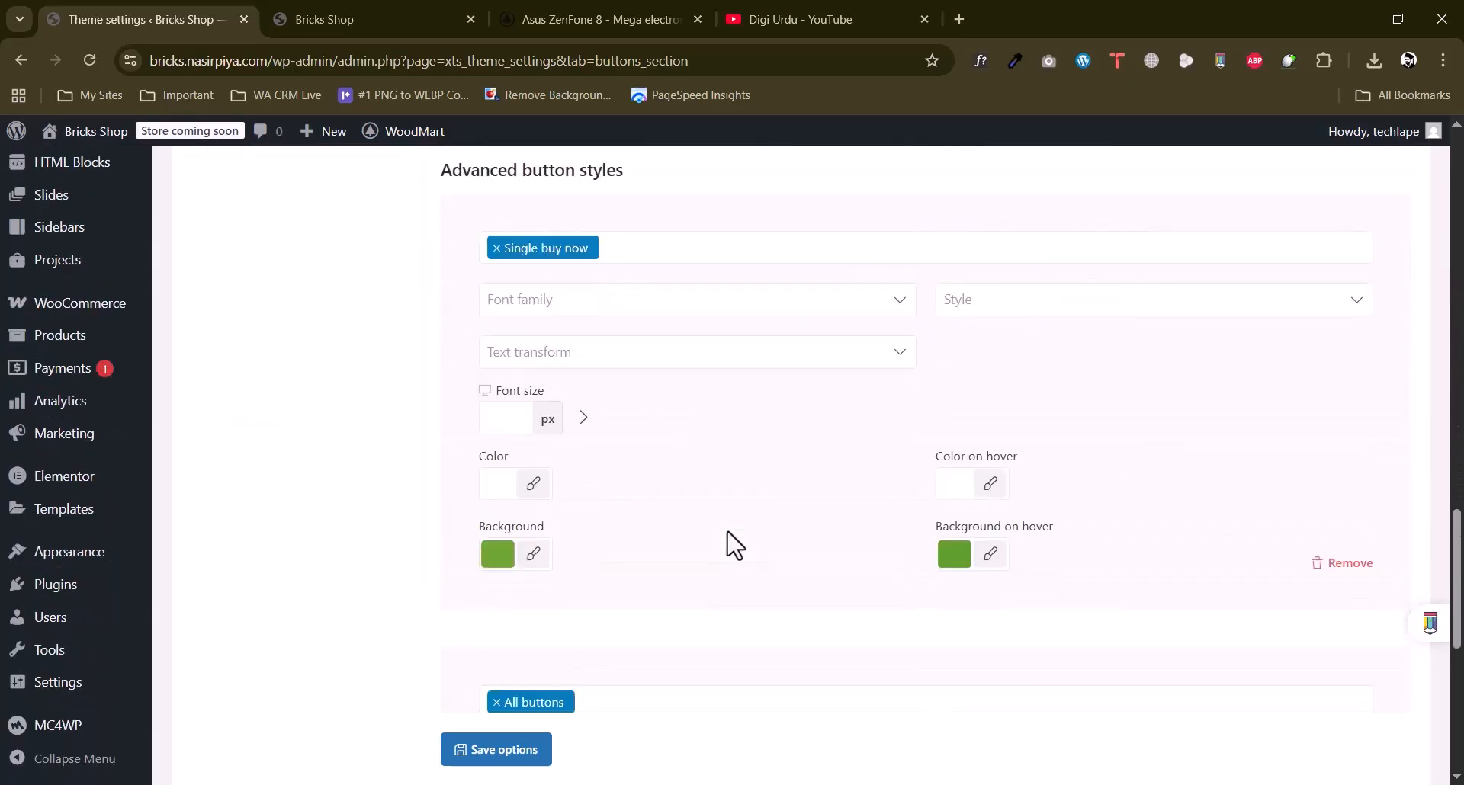
scroll(734, 545, up, 15)
Review the Forms style settings and look for form fields on the demo product page and the storefront.
click(223, 402)
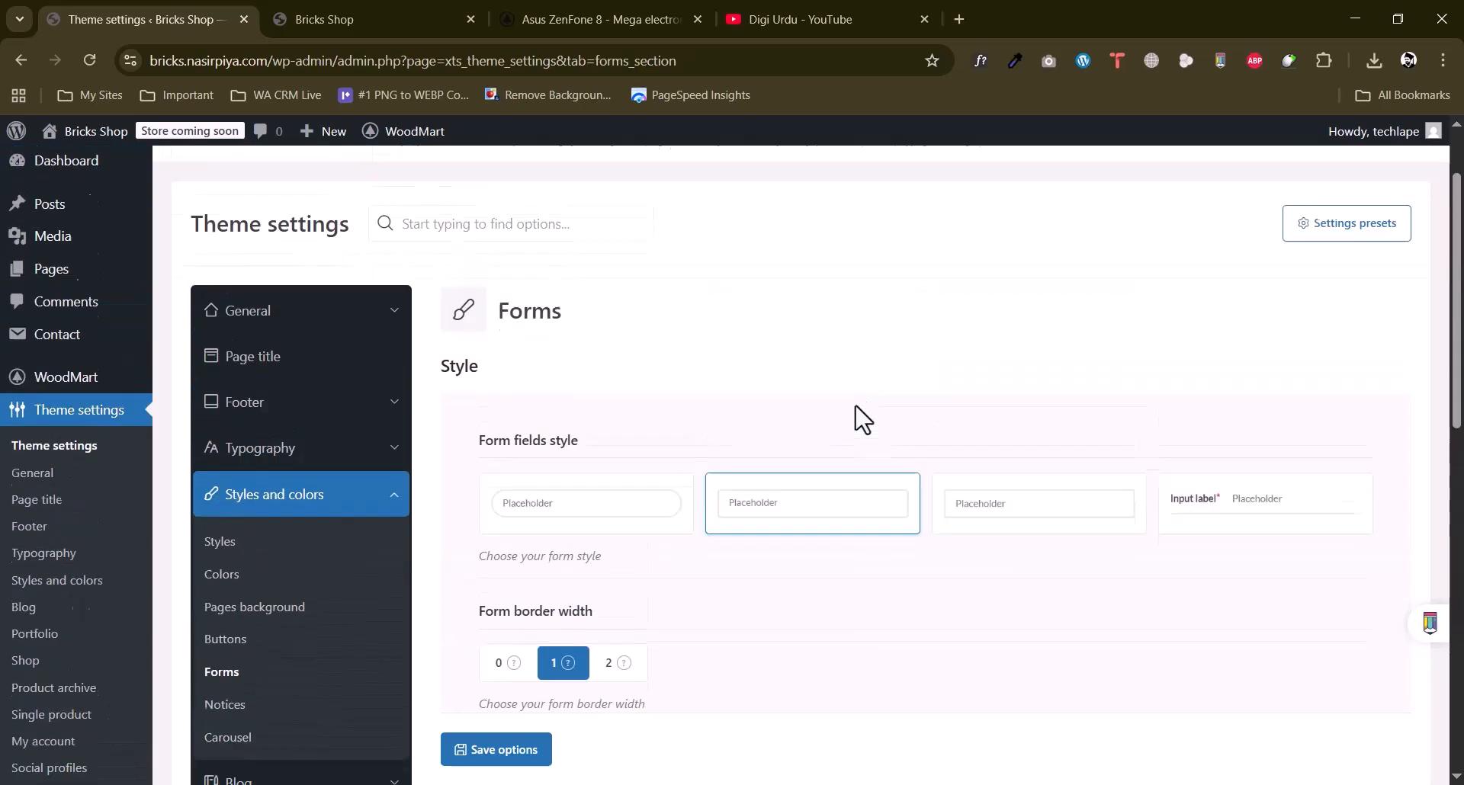
click(630, 17)
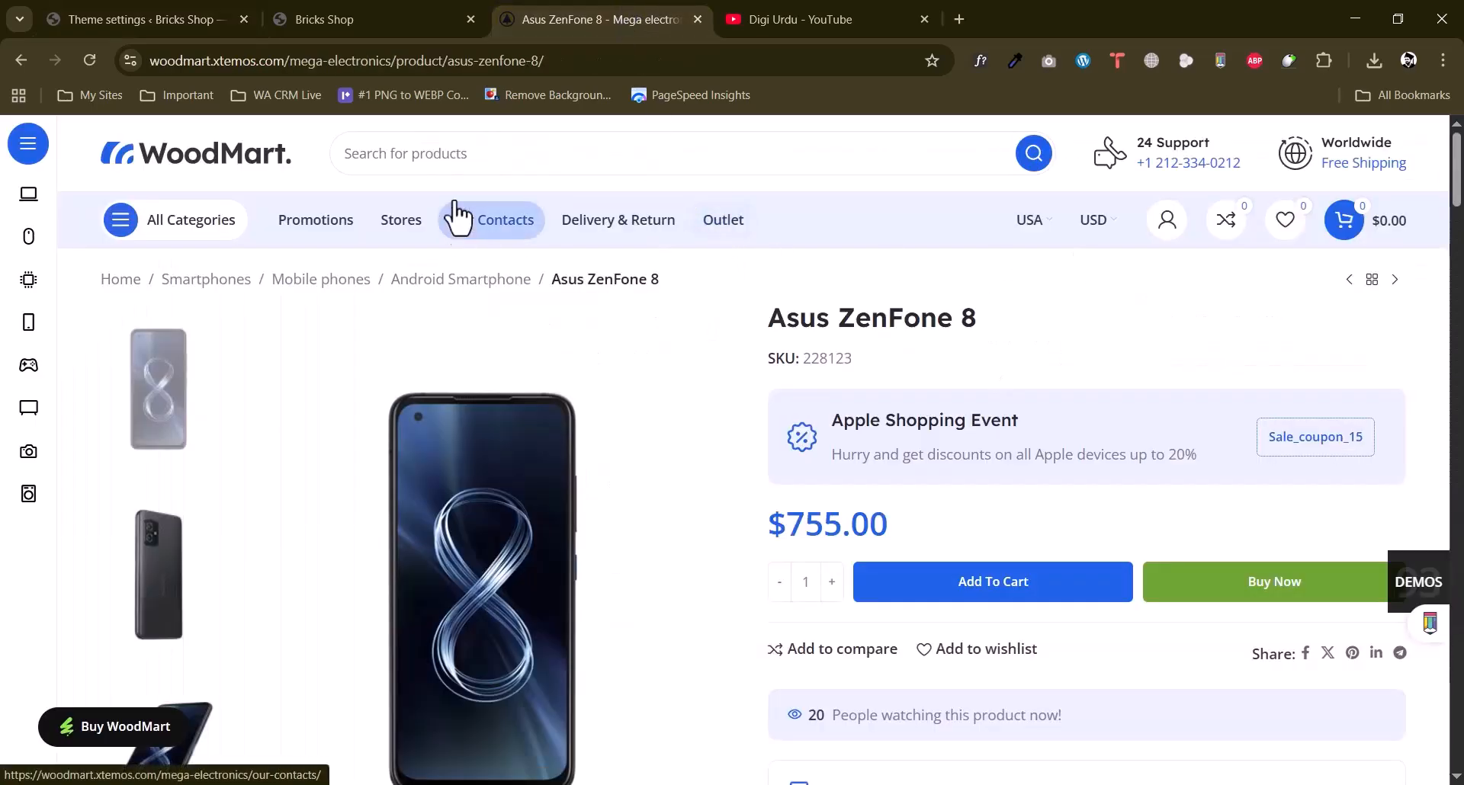
drag(1457, 180, 1458, 751)
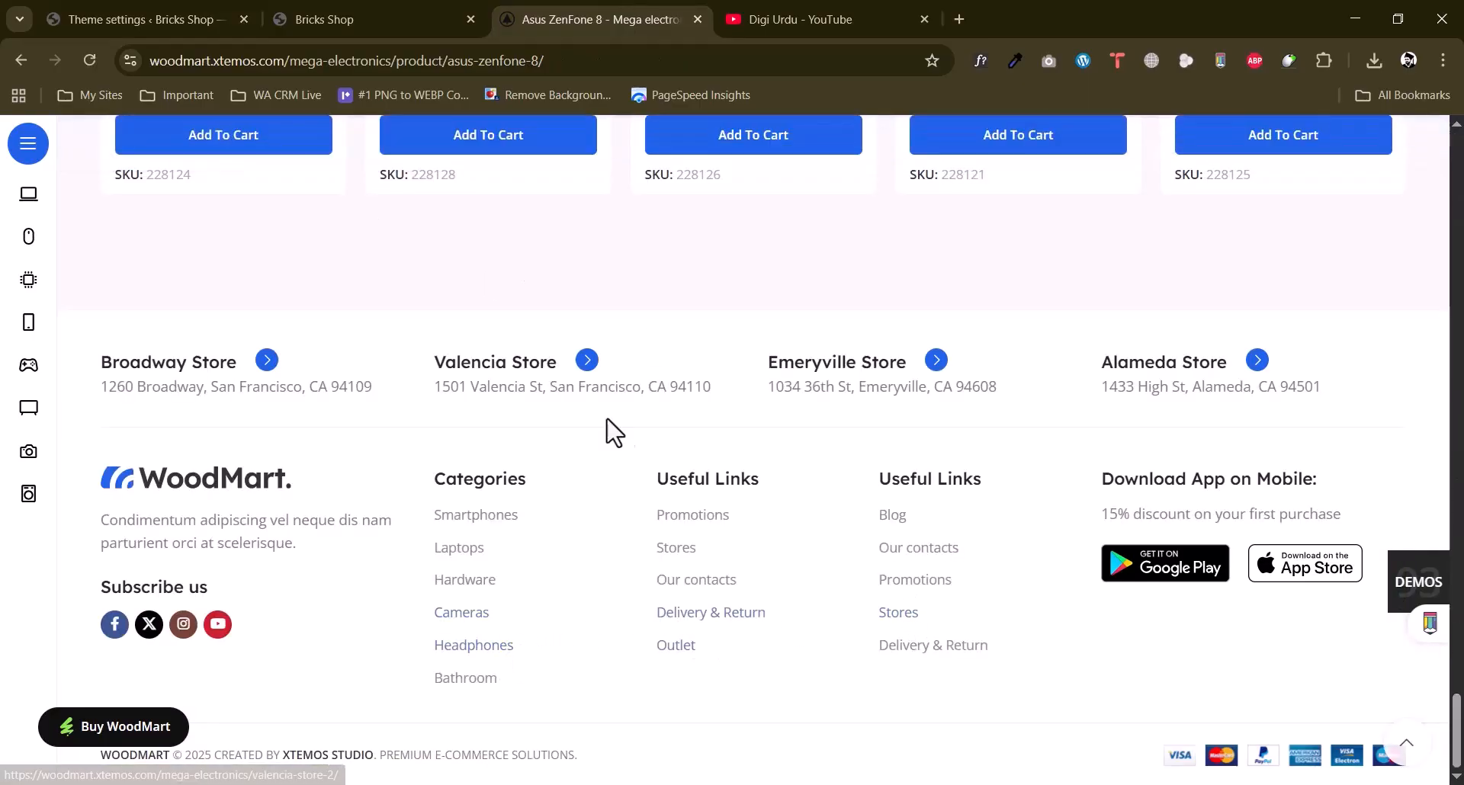
key(Page_Up)
click(290, 19)
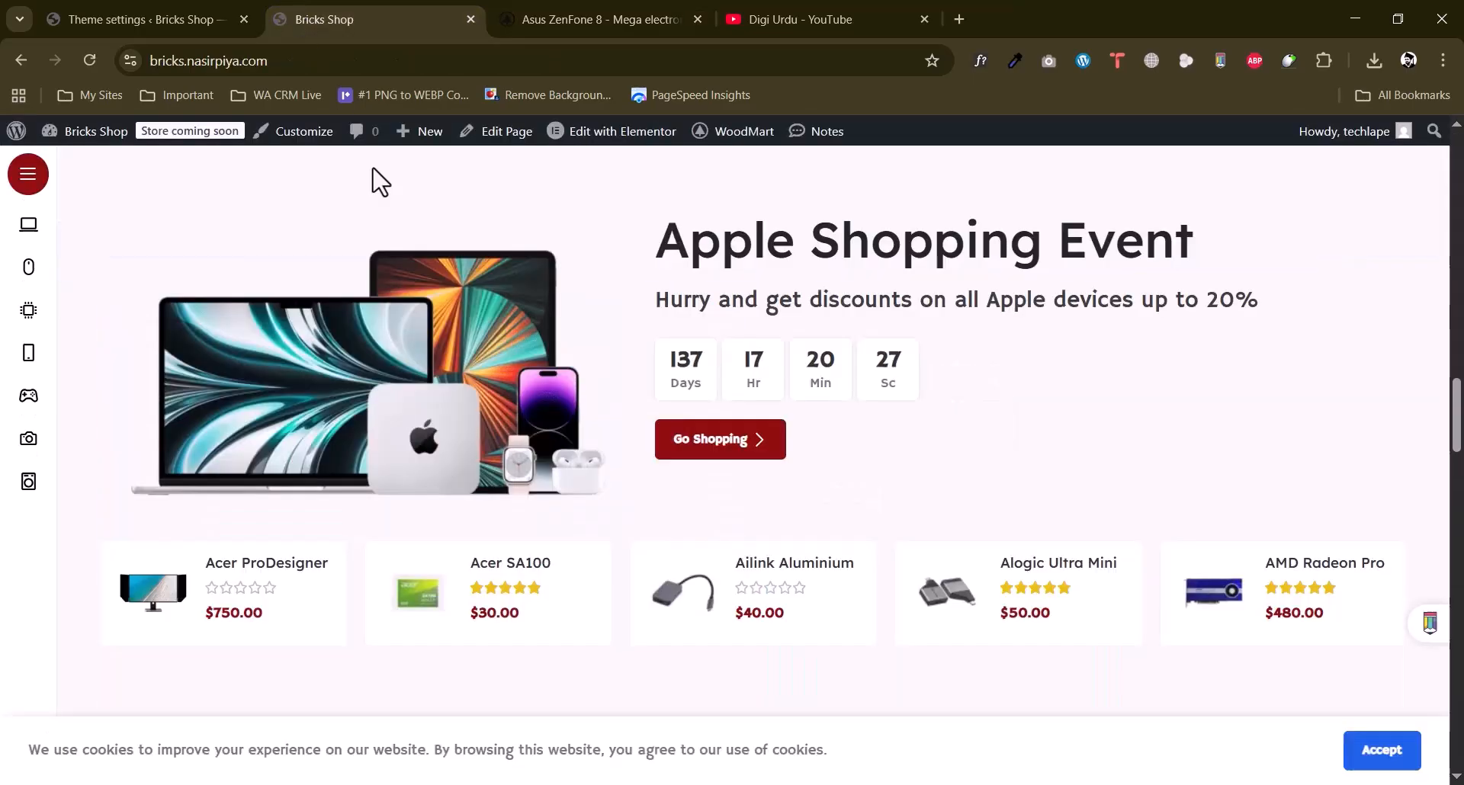
click(221, 19)
scroll(699, 470, down, 3)
scroll(699, 471, up, 3)
Open the Notices settings and review the success and warning notice color options.
click(228, 529)
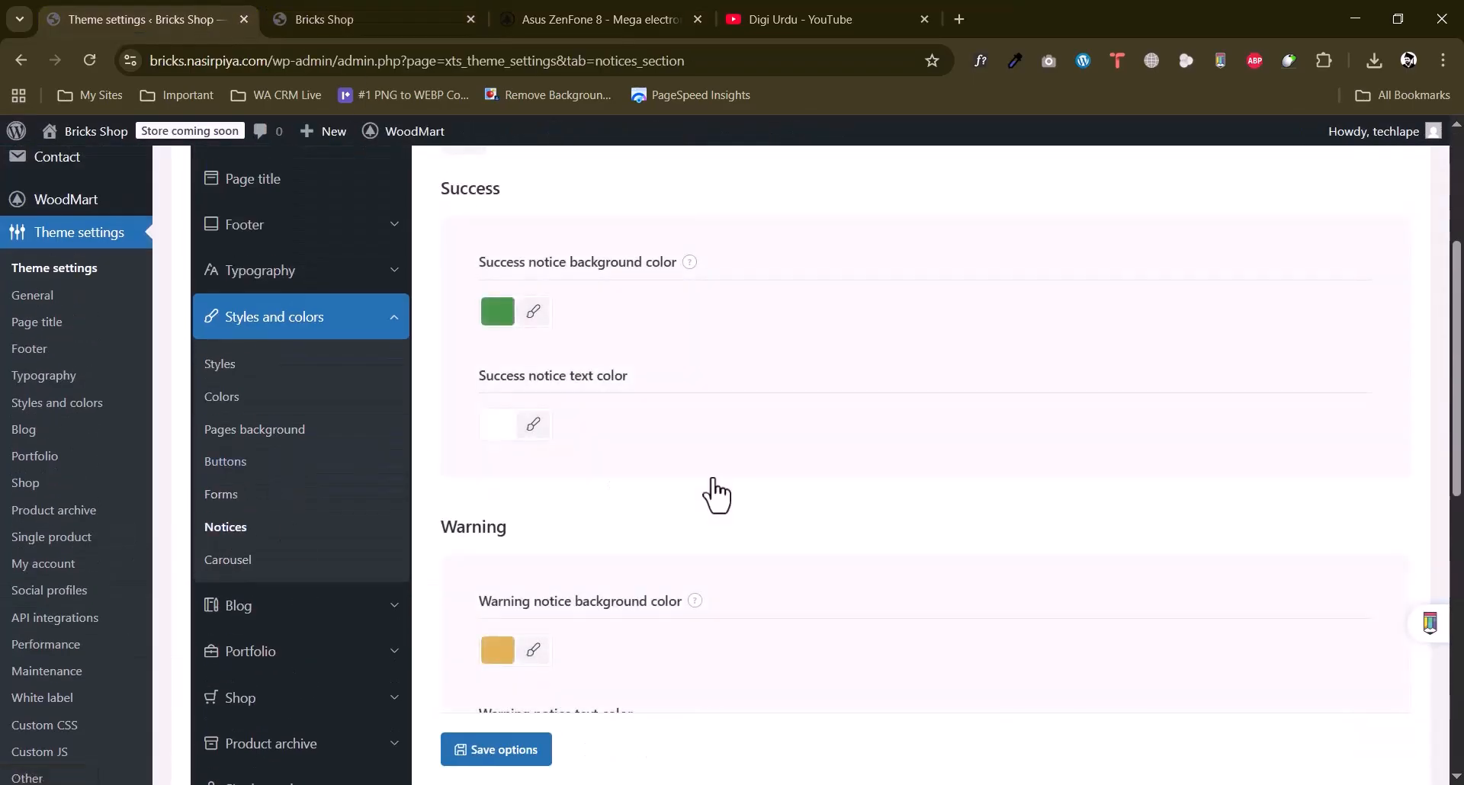
scroll(716, 492, up, 4)
scroll(715, 492, down, 4)
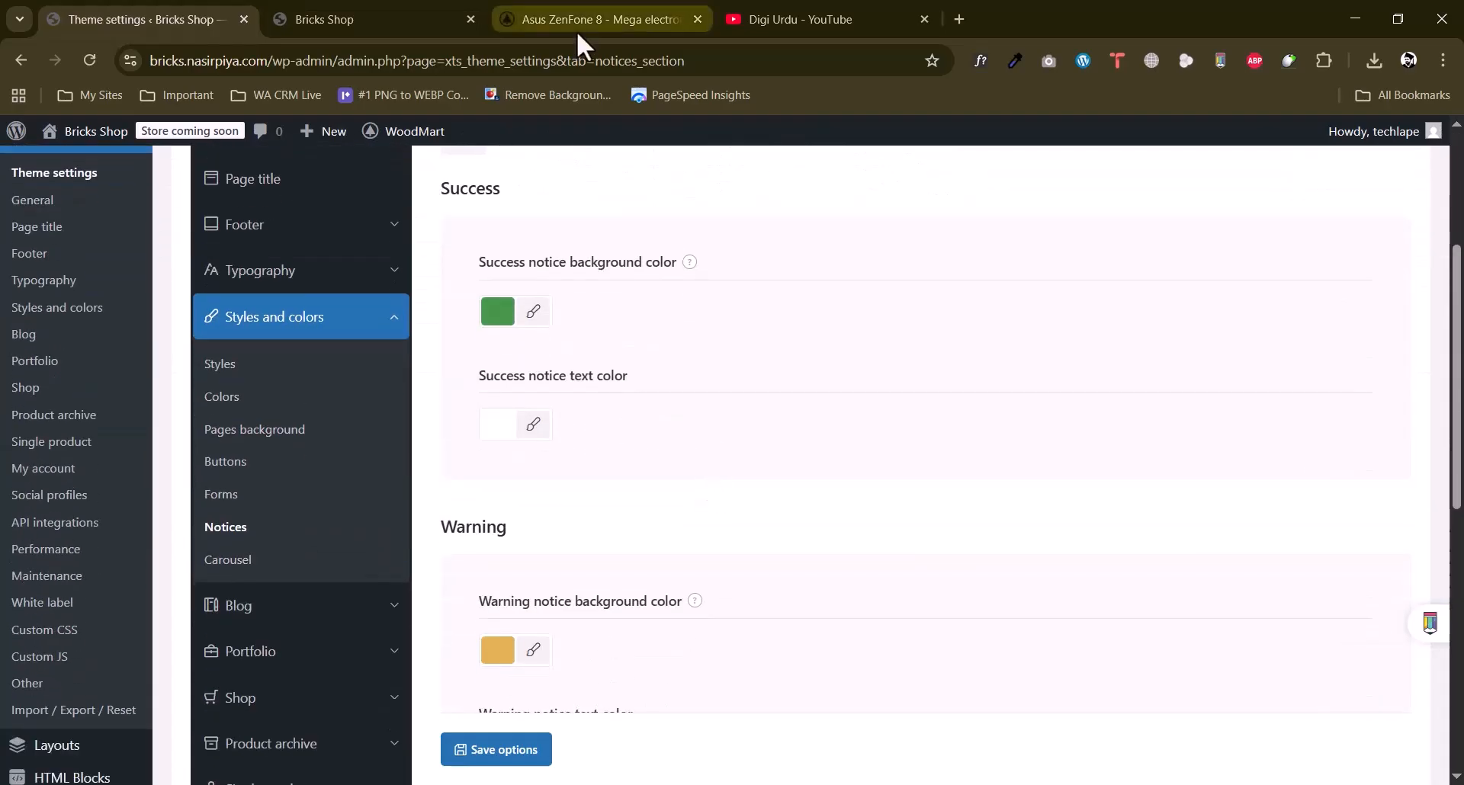
scroll(627, 424, down, 5)
Highlight the storefront's cookie notice as an example and review the notice background and text color settings.
click(321, 19)
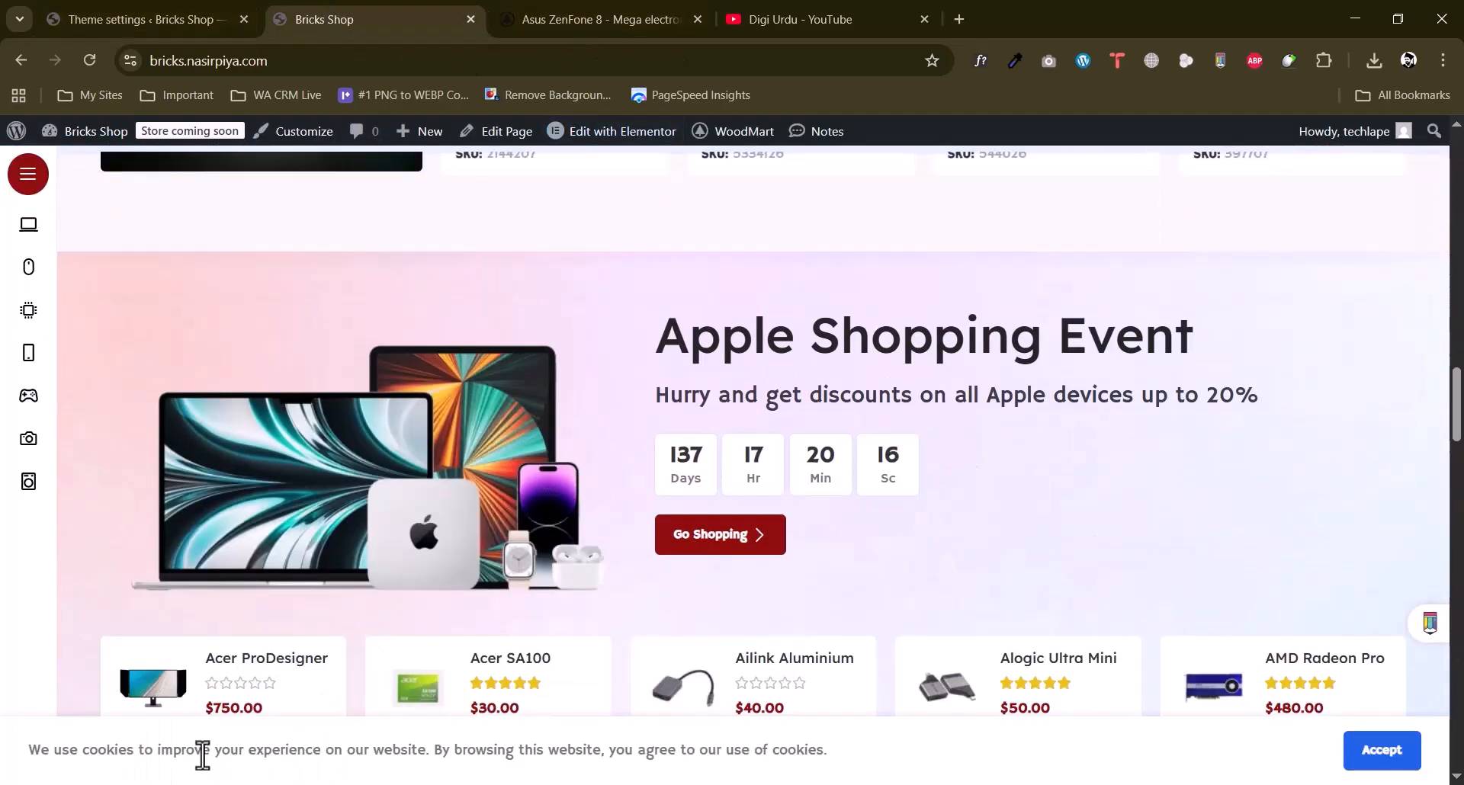
drag(202, 755, 876, 762)
click(846, 762)
drag(229, 774, 568, 710)
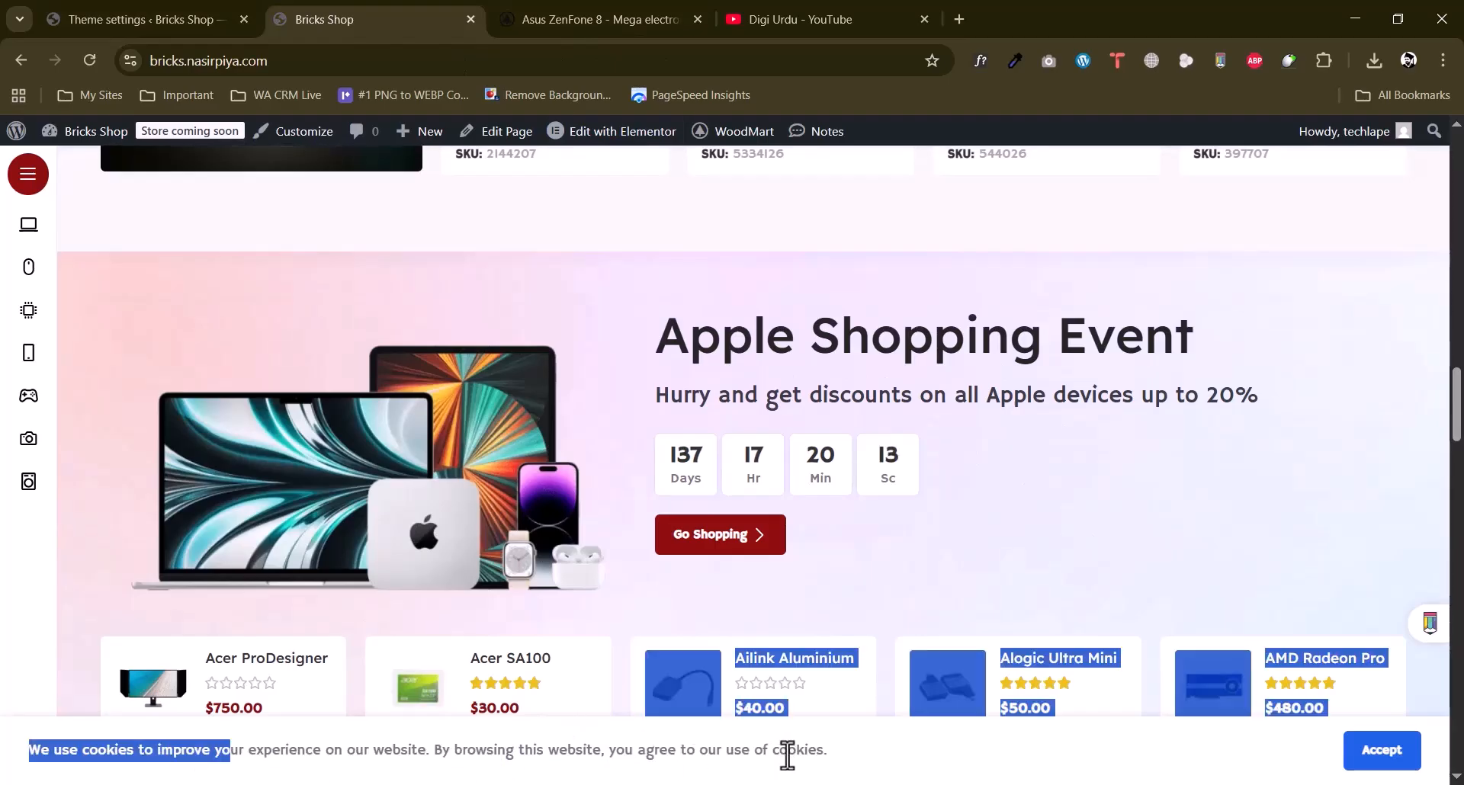
click(221, 17)
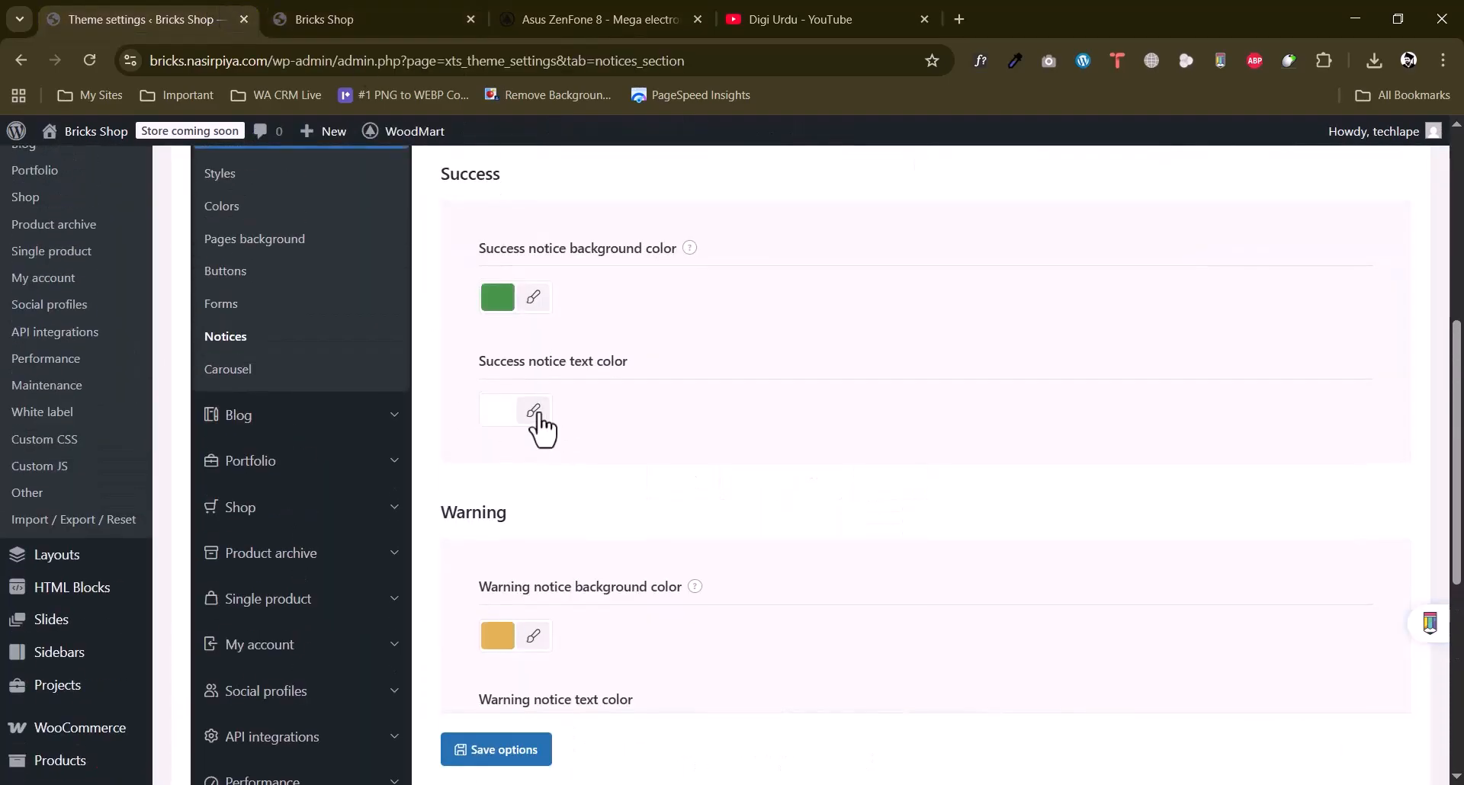
scroll(569, 412, down, 3)
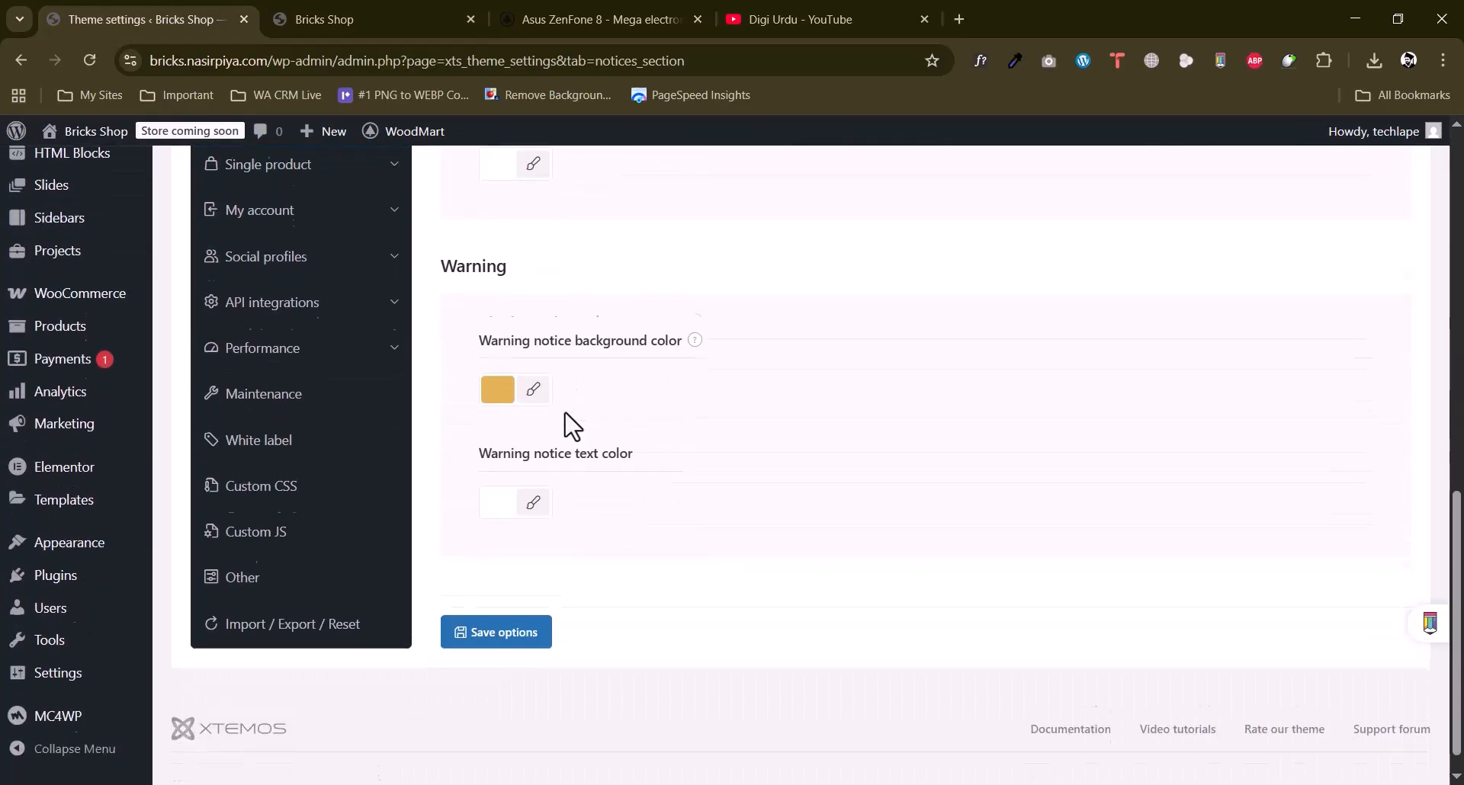
Open the Carousel settings and advance the storefront's hero slider to see its navigation arrows.
scroll(572, 425, up, 3)
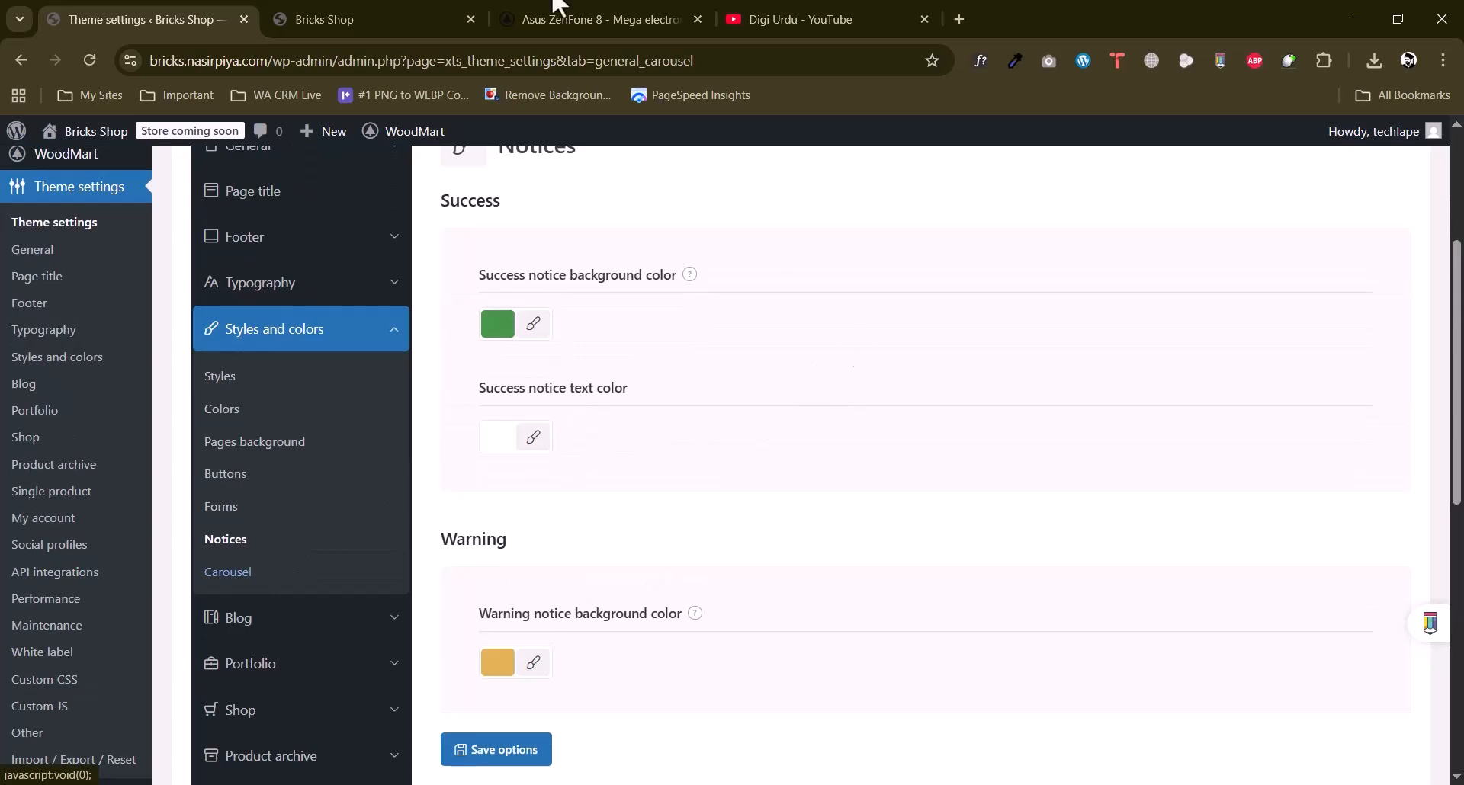
key(ctrl+Tab)
drag(1456, 433, 1455, 195)
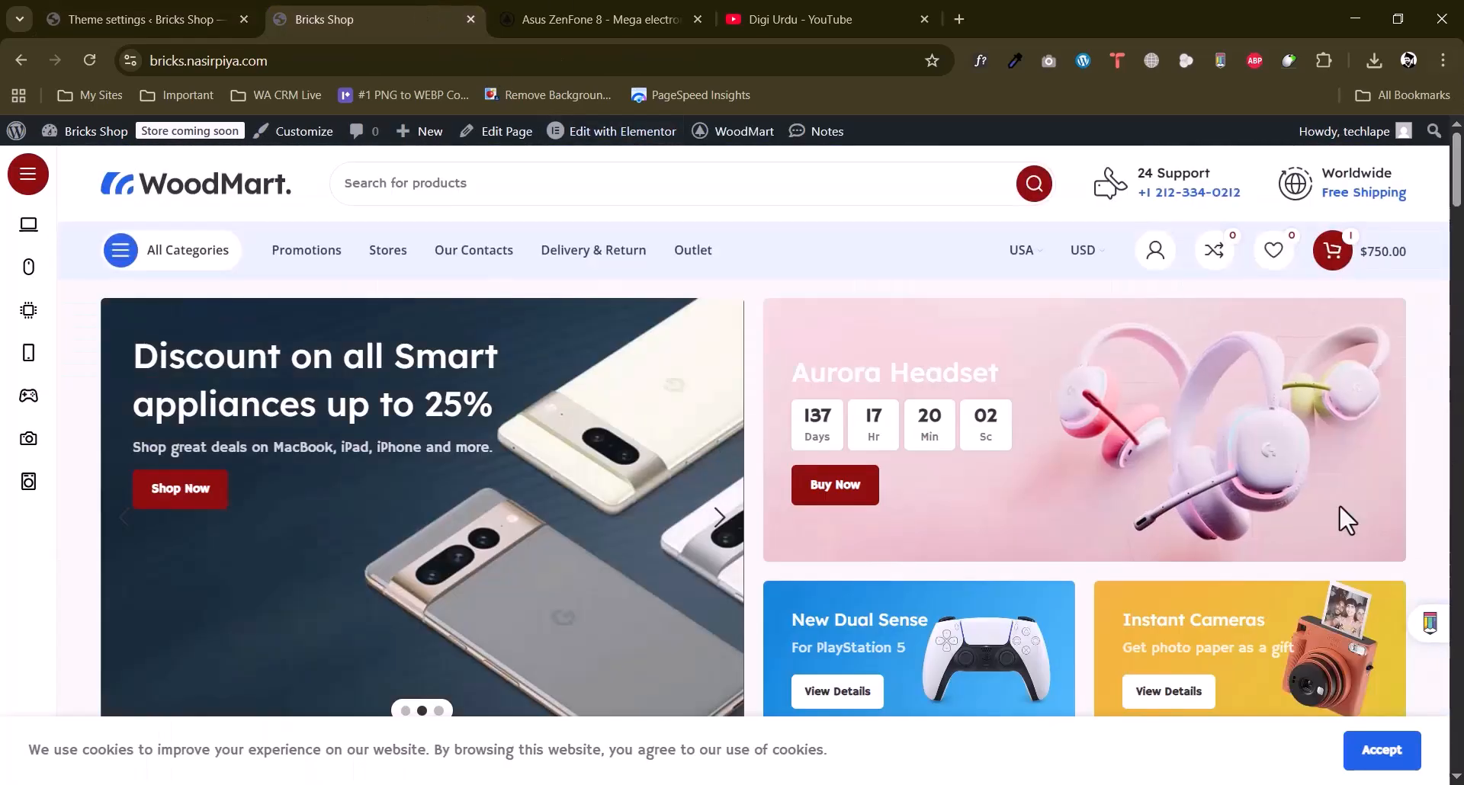
click(719, 523)
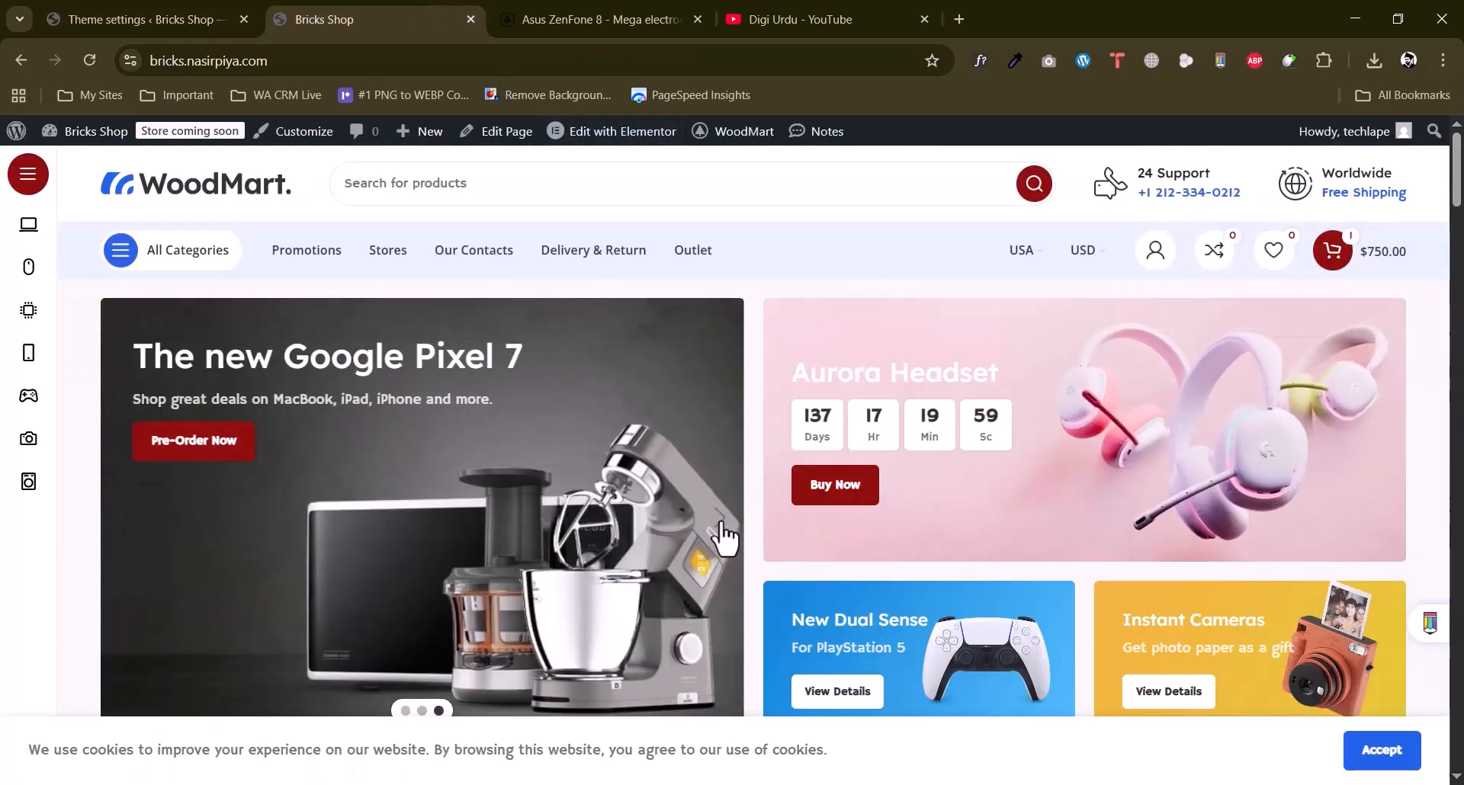
click(719, 522)
key(ctrl+shift+Tab)
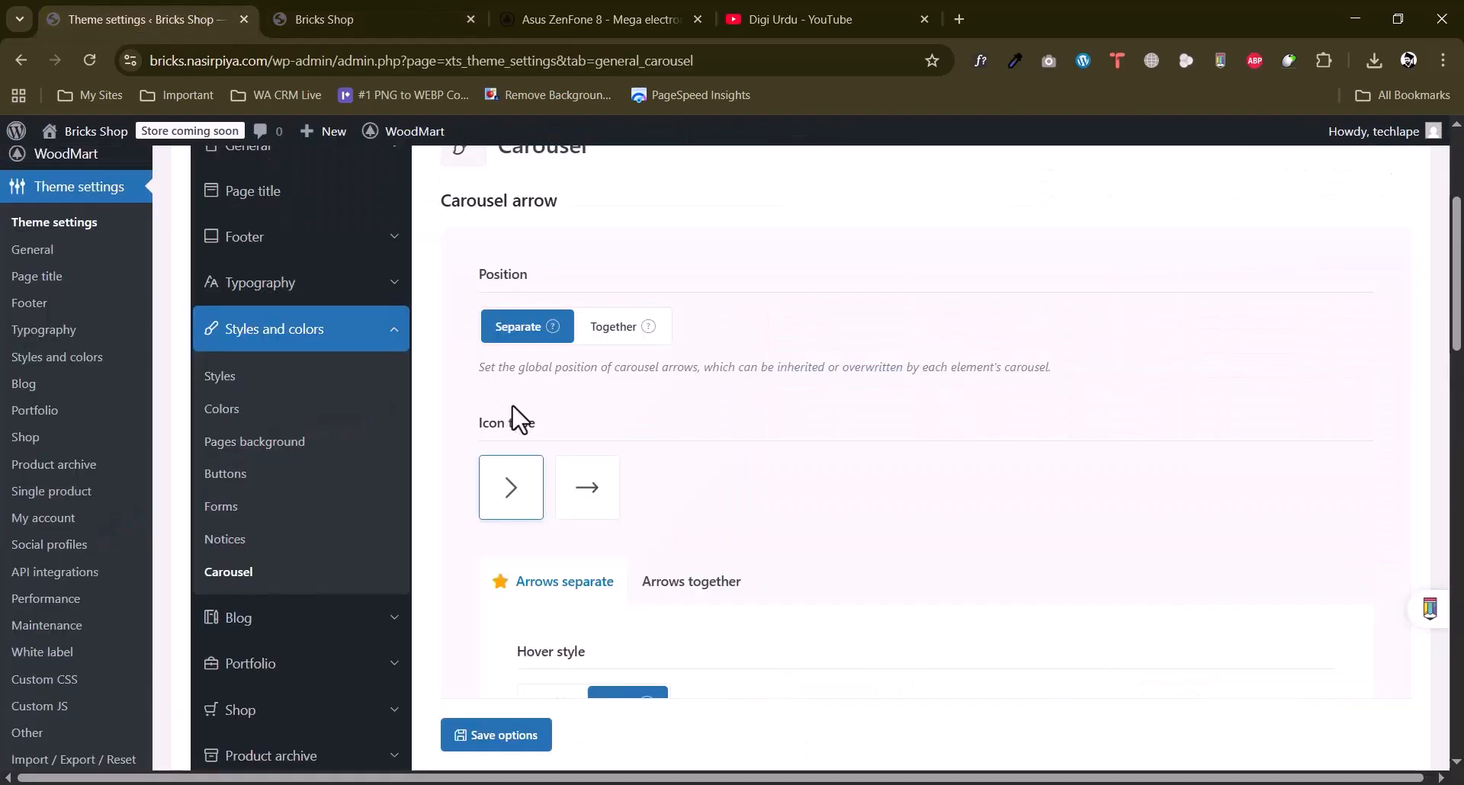
Compare the carousel arrow icon types with the storefront slider and choose the long arrow with a shaft.
scroll(515, 415, down, 3)
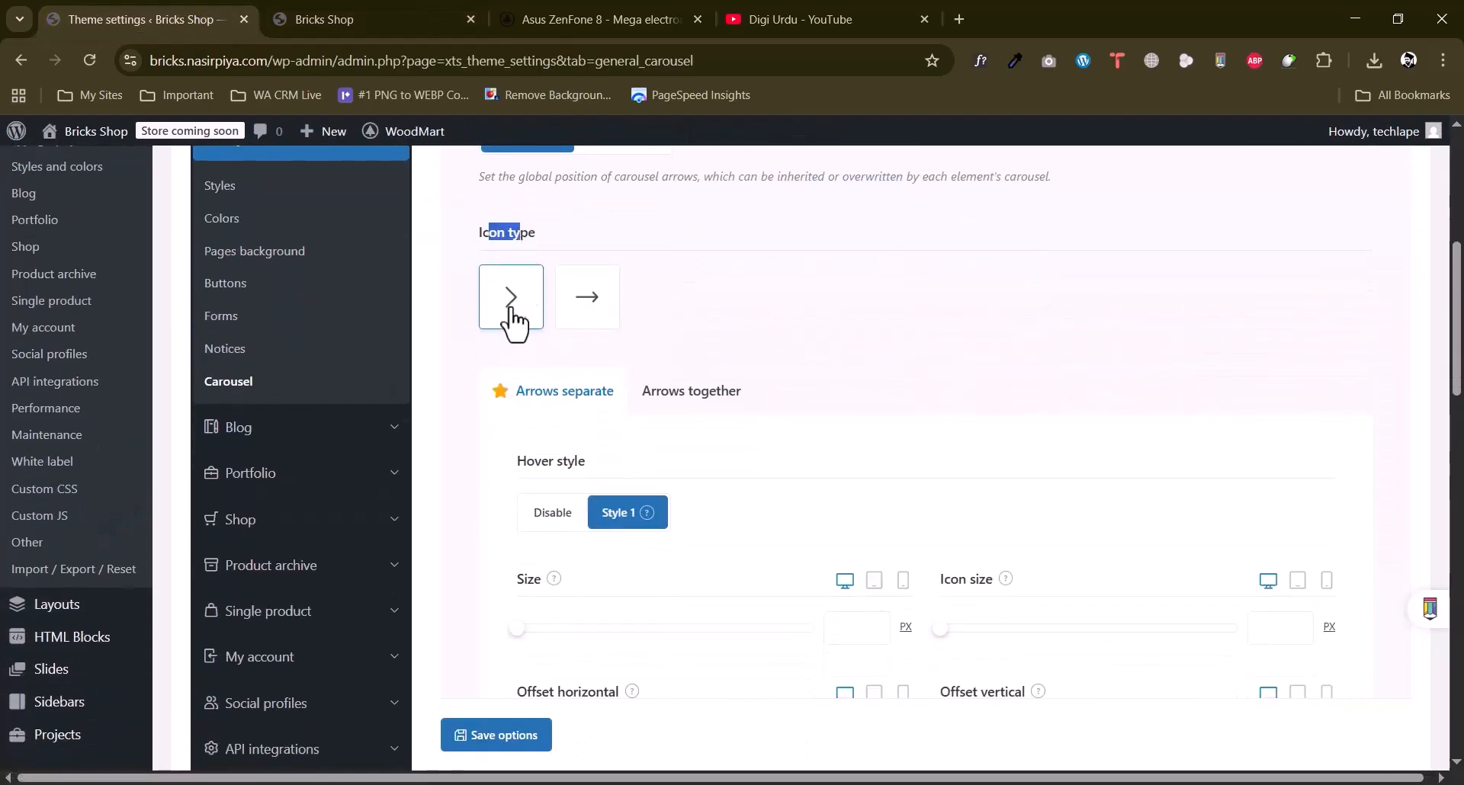
click(353, 17)
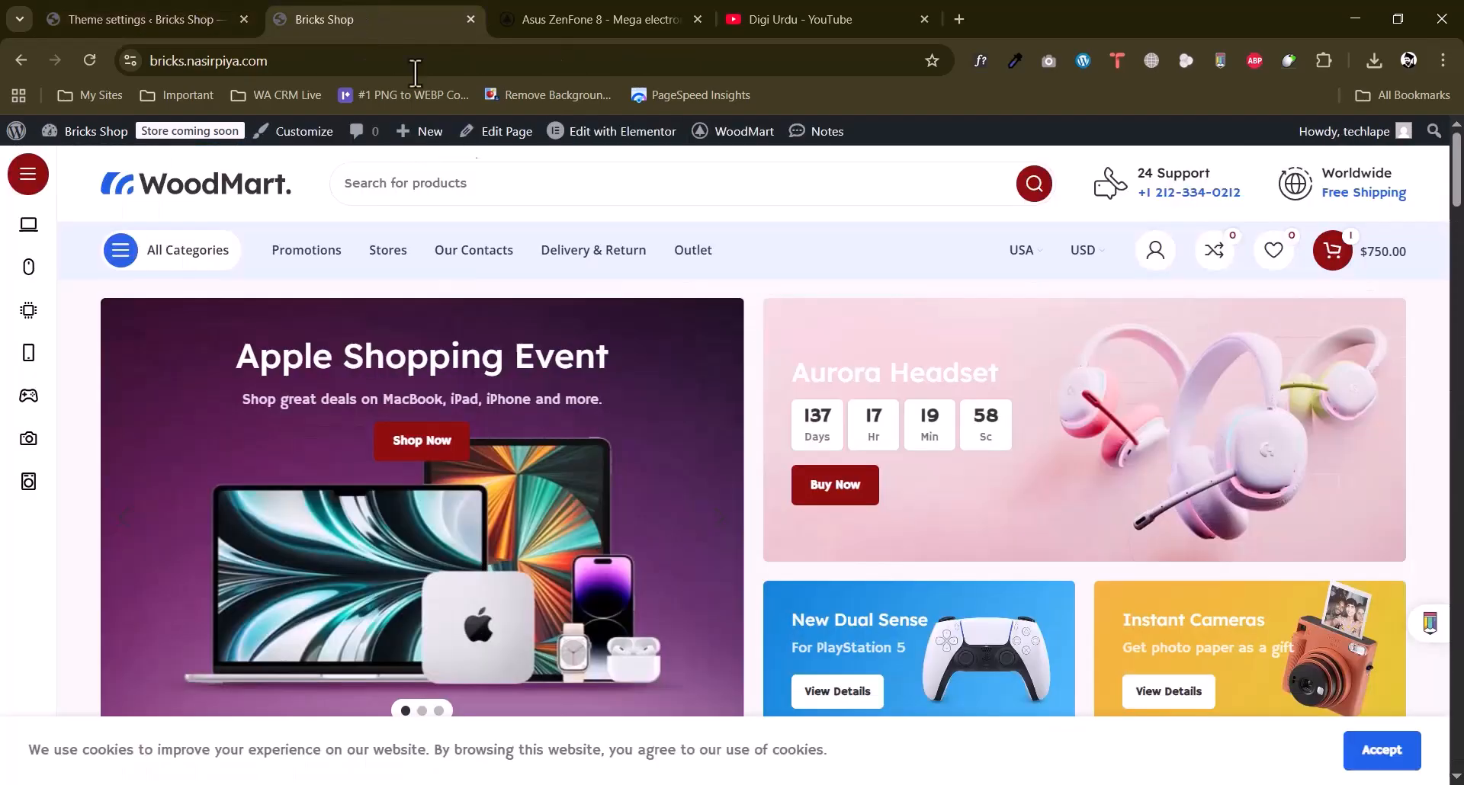
click(198, 9)
click(588, 317)
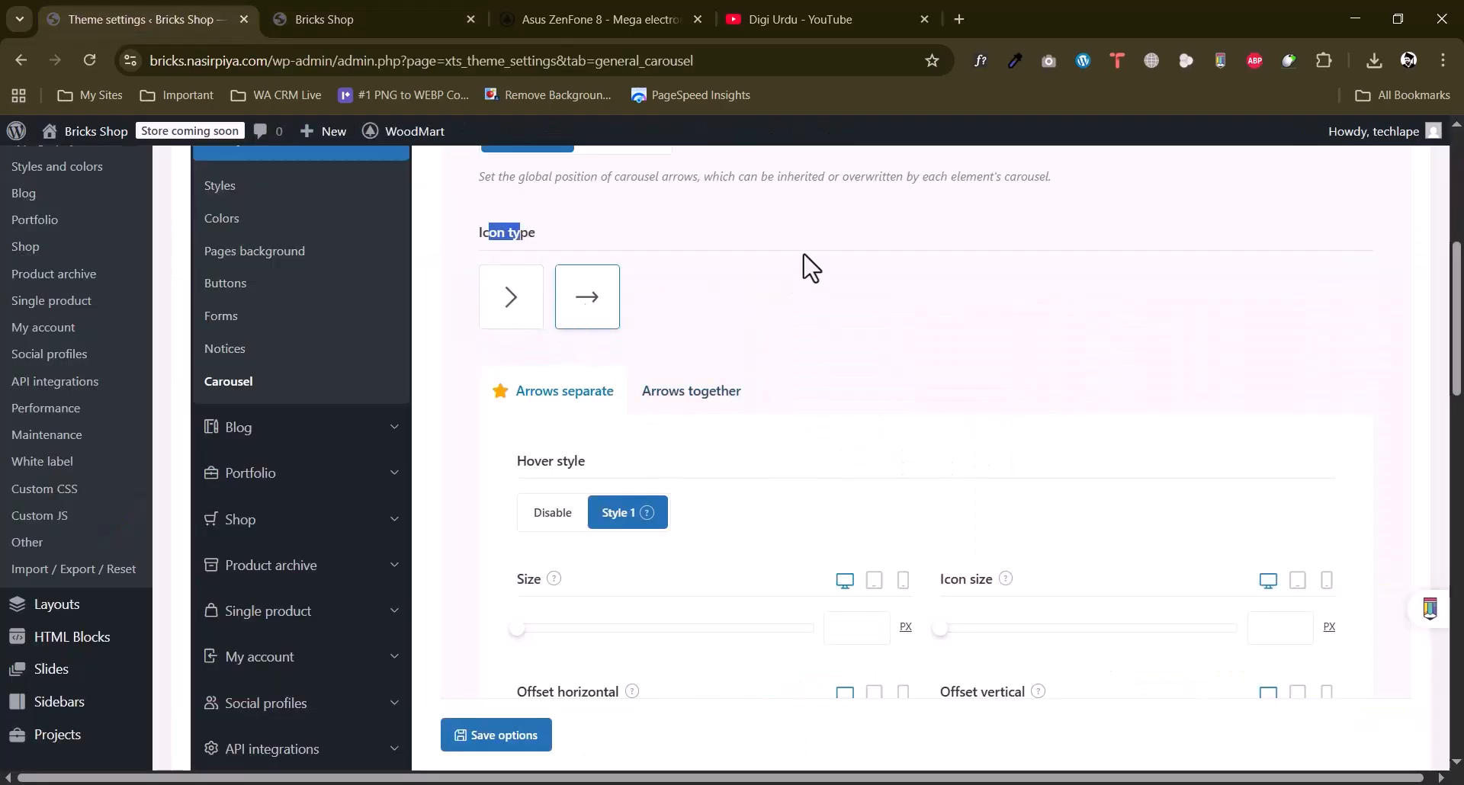
Review the separate carousel arrows' hover style, size, icon size, offset and color options.
scroll(790, 290, down, 2)
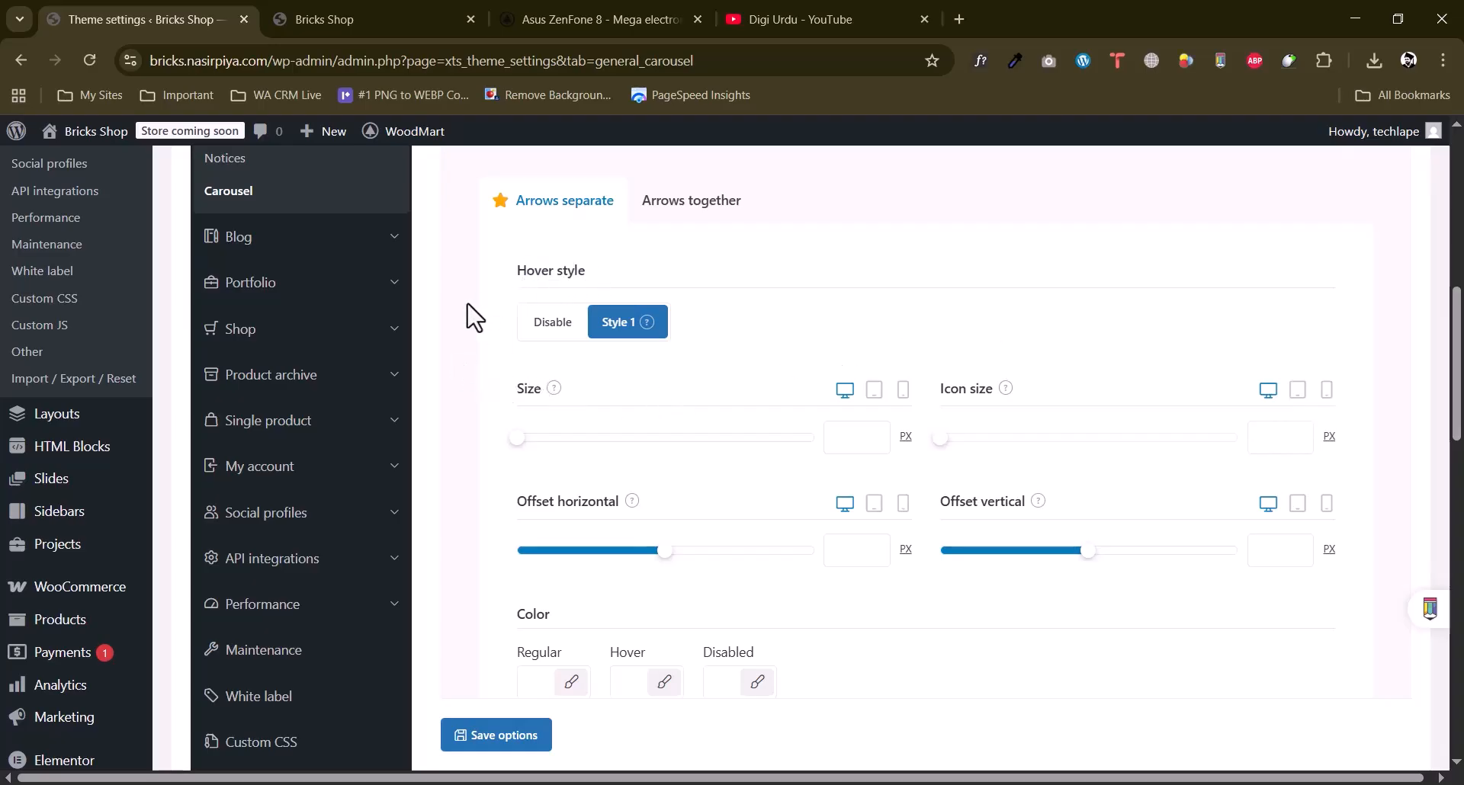
scroll(421, 360, down, 4)
scroll(427, 360, up, 7)
scroll(425, 359, up, 2)
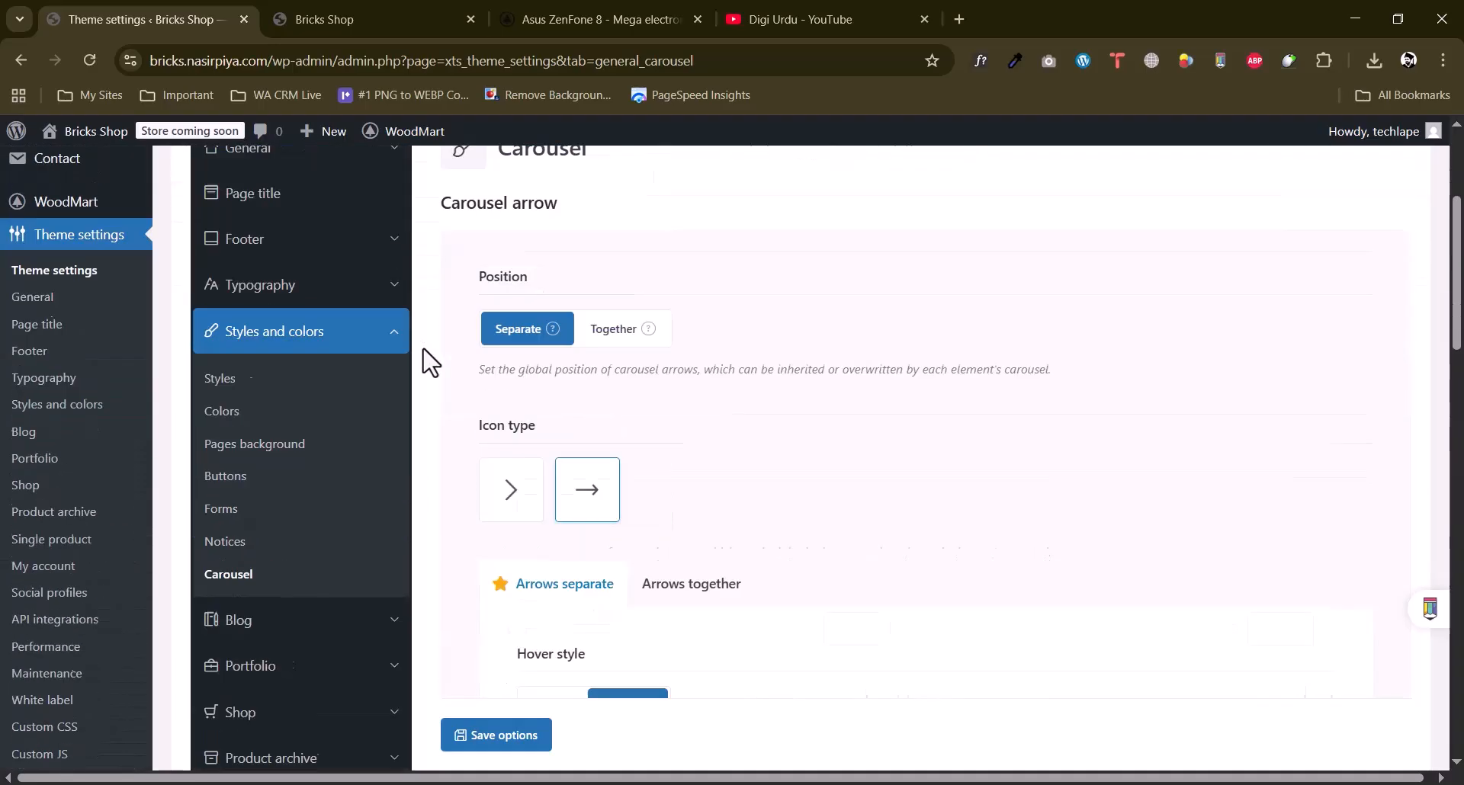
Open the Blog archive theme settings and review the blog columns, post spacing and pagination options.
scroll(425, 359, down, 5)
click(246, 267)
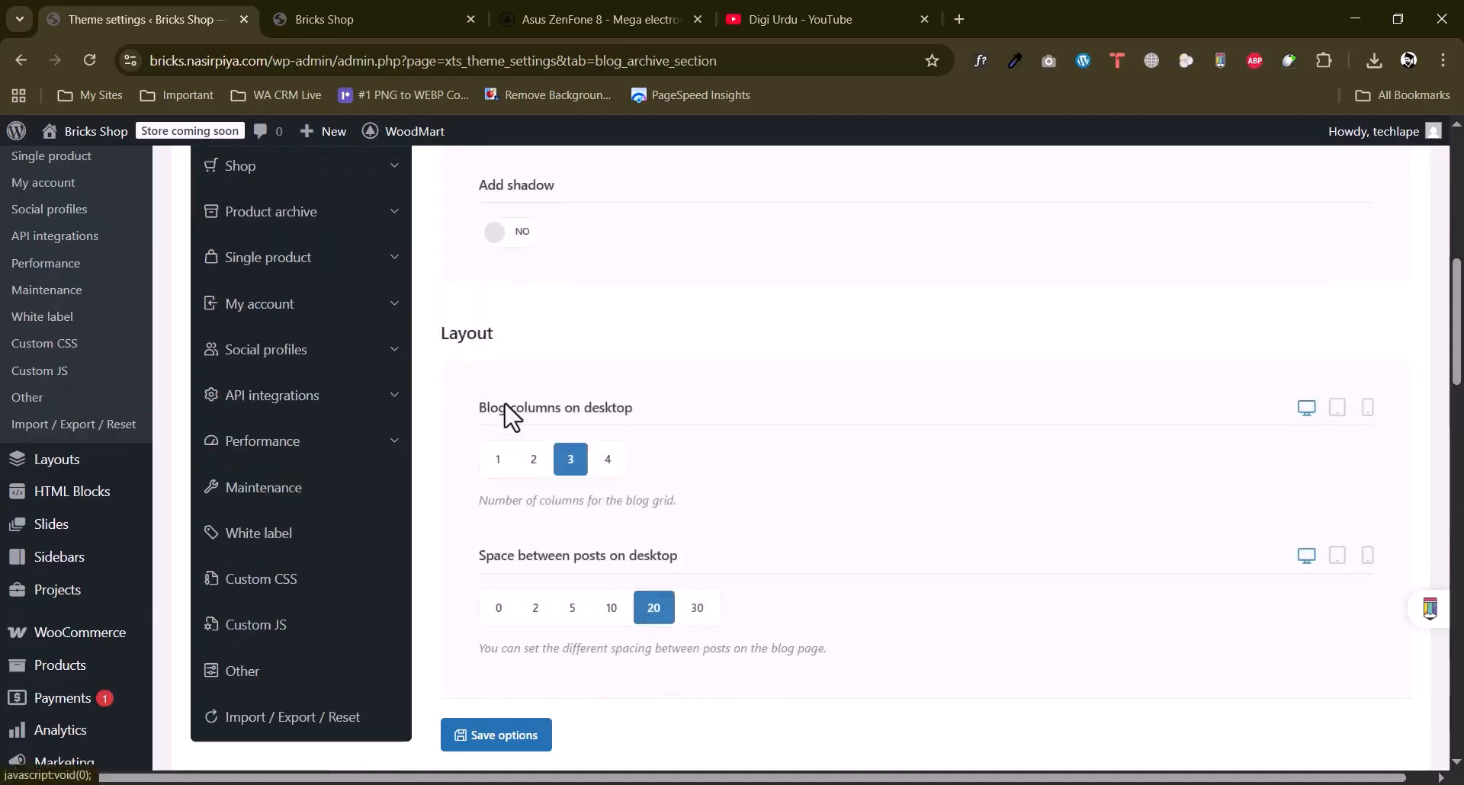
scroll(507, 416, up, 8)
scroll(507, 412, down, 5)
scroll(506, 404, down, 9)
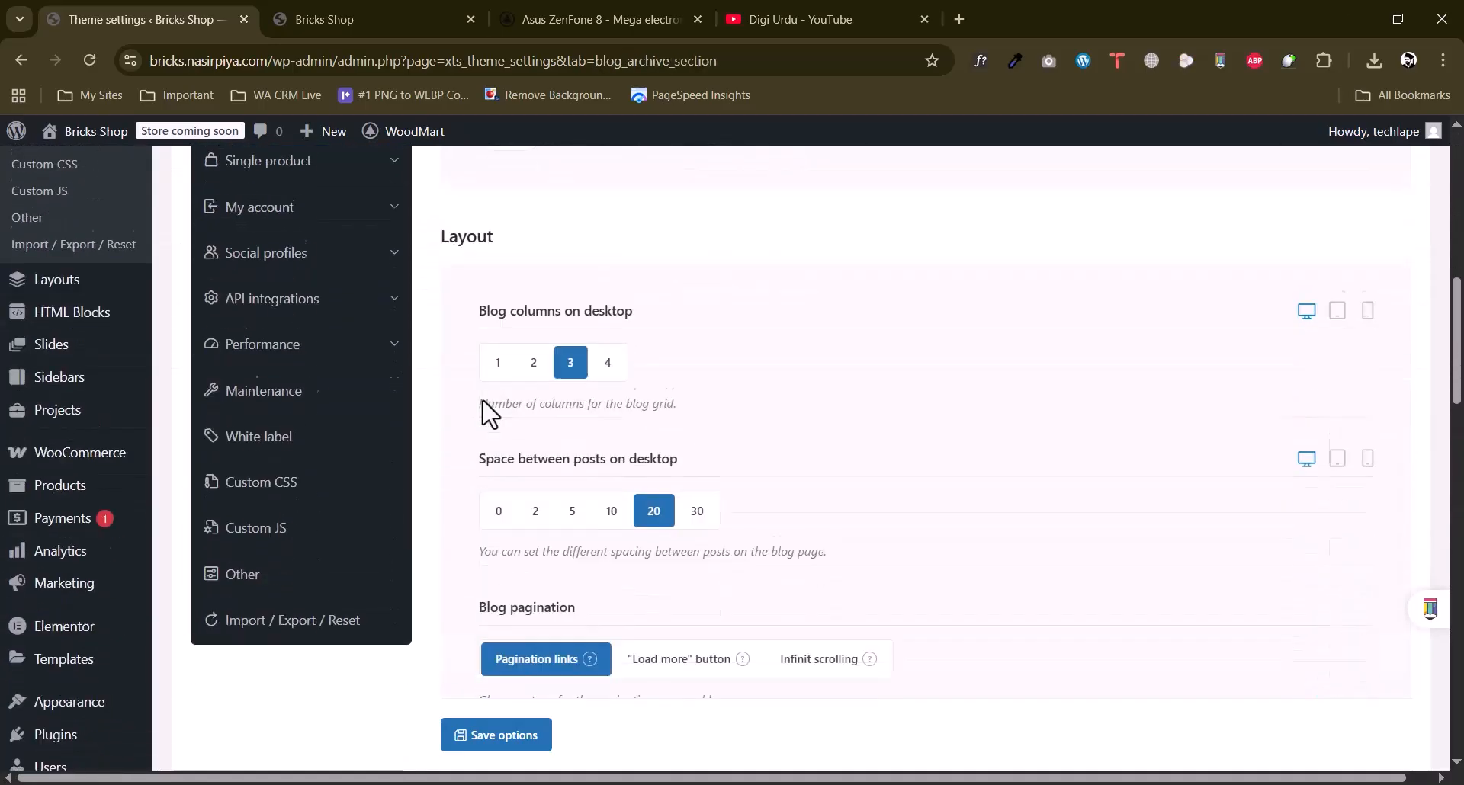
scroll(482, 398, up, 4)
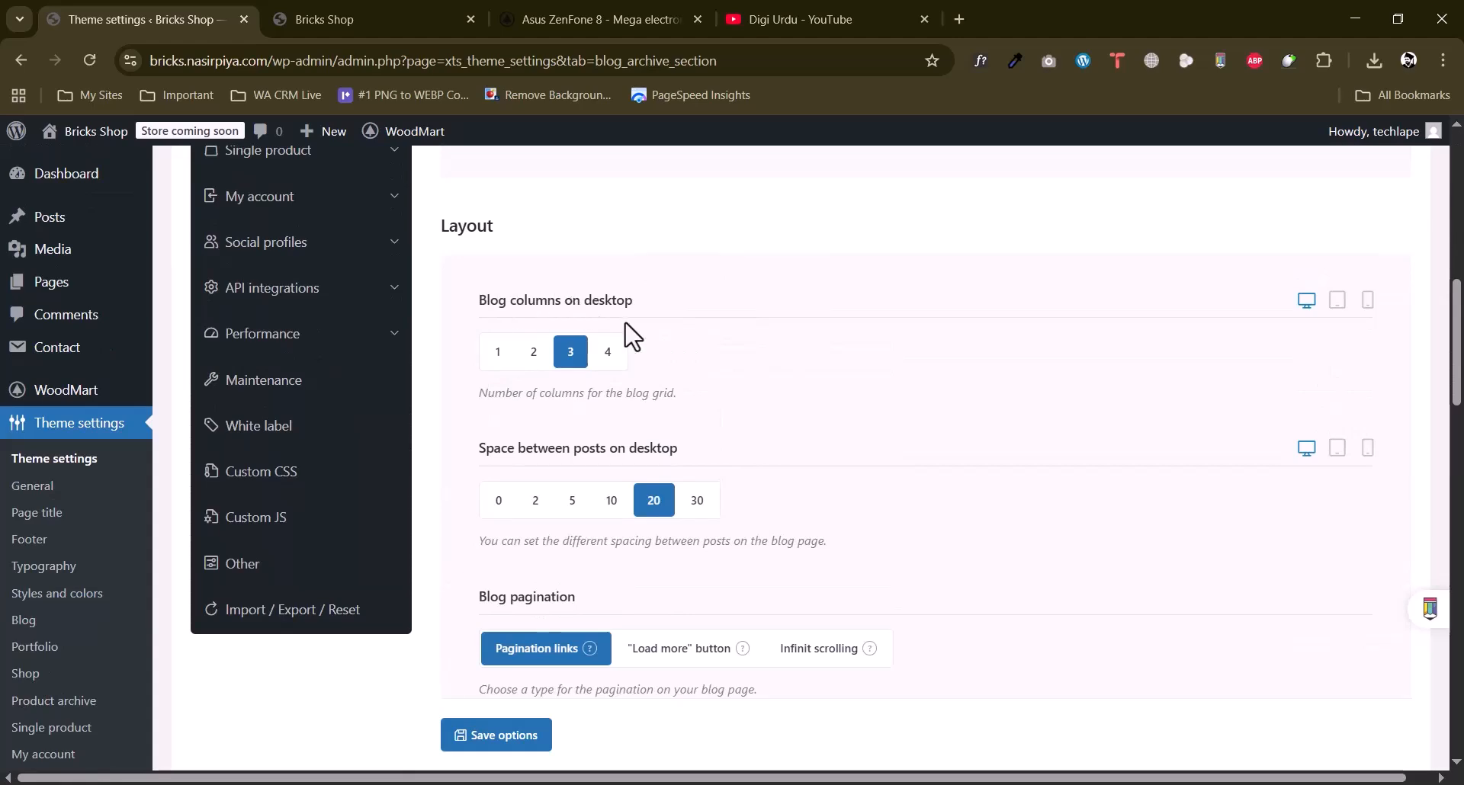
drag(547, 300, 656, 286)
click(595, 291)
scroll(46, 321, up, 3)
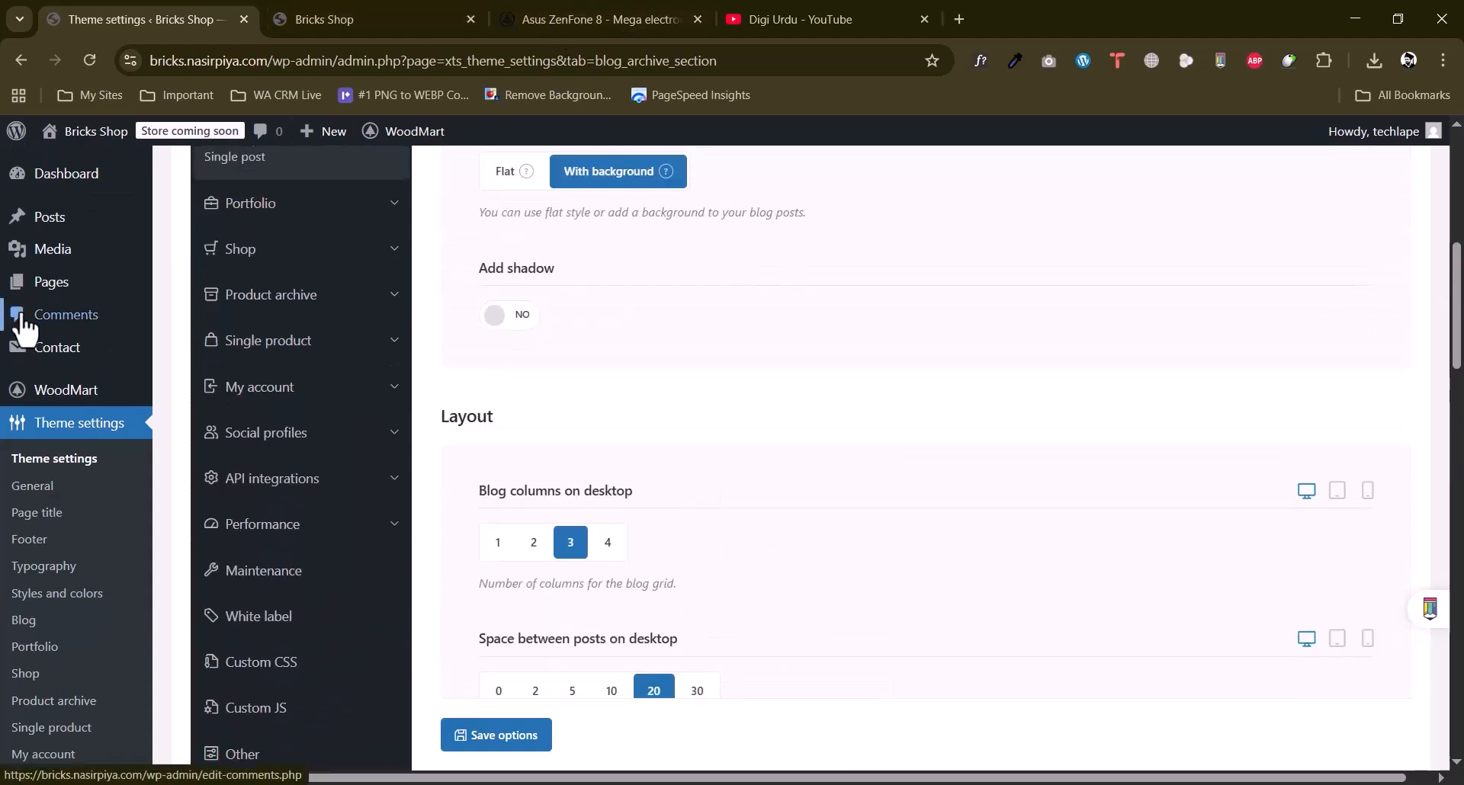
Load the /blog address of the Bricks Shop storefront.
click(425, 16)
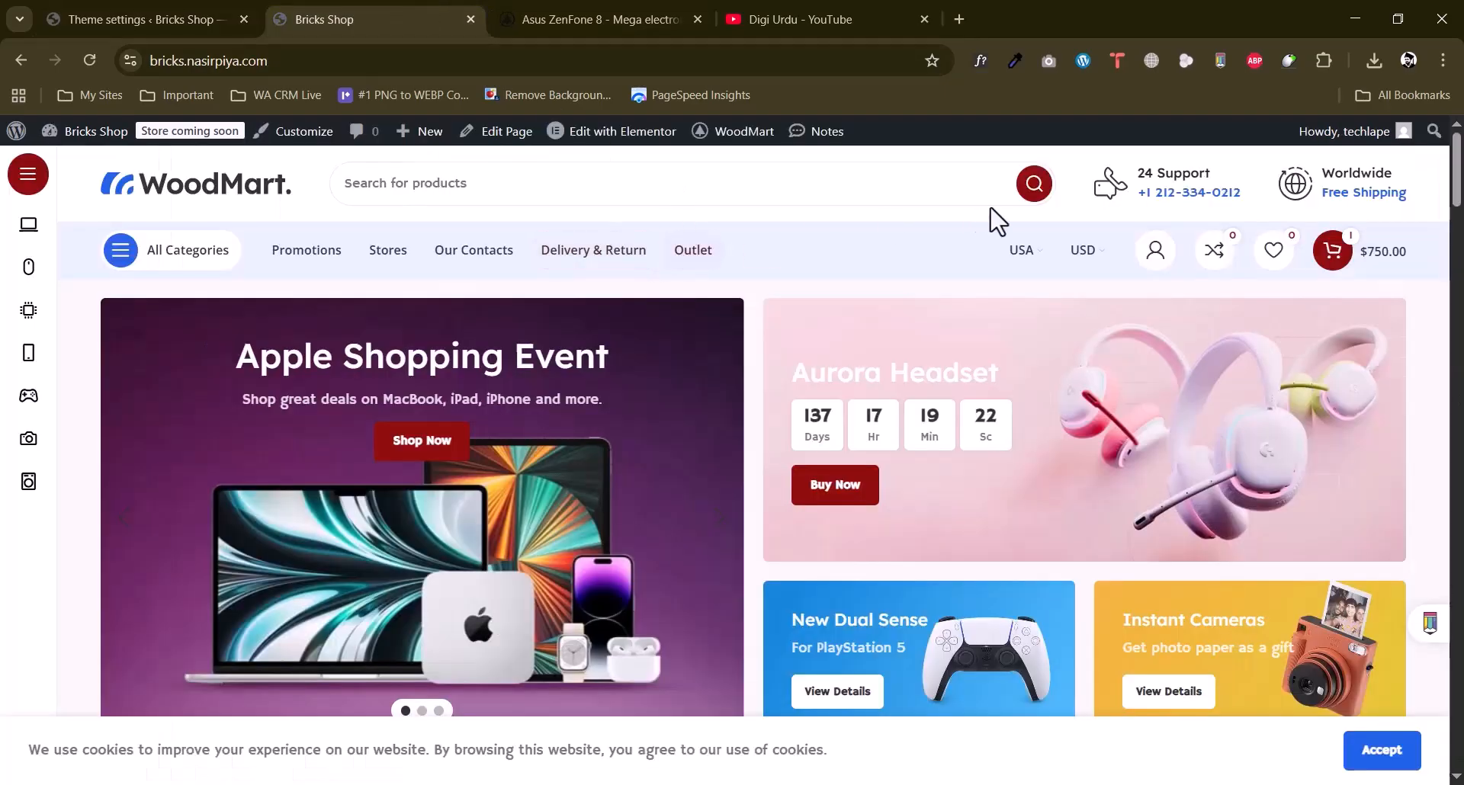
double_click(318, 61)
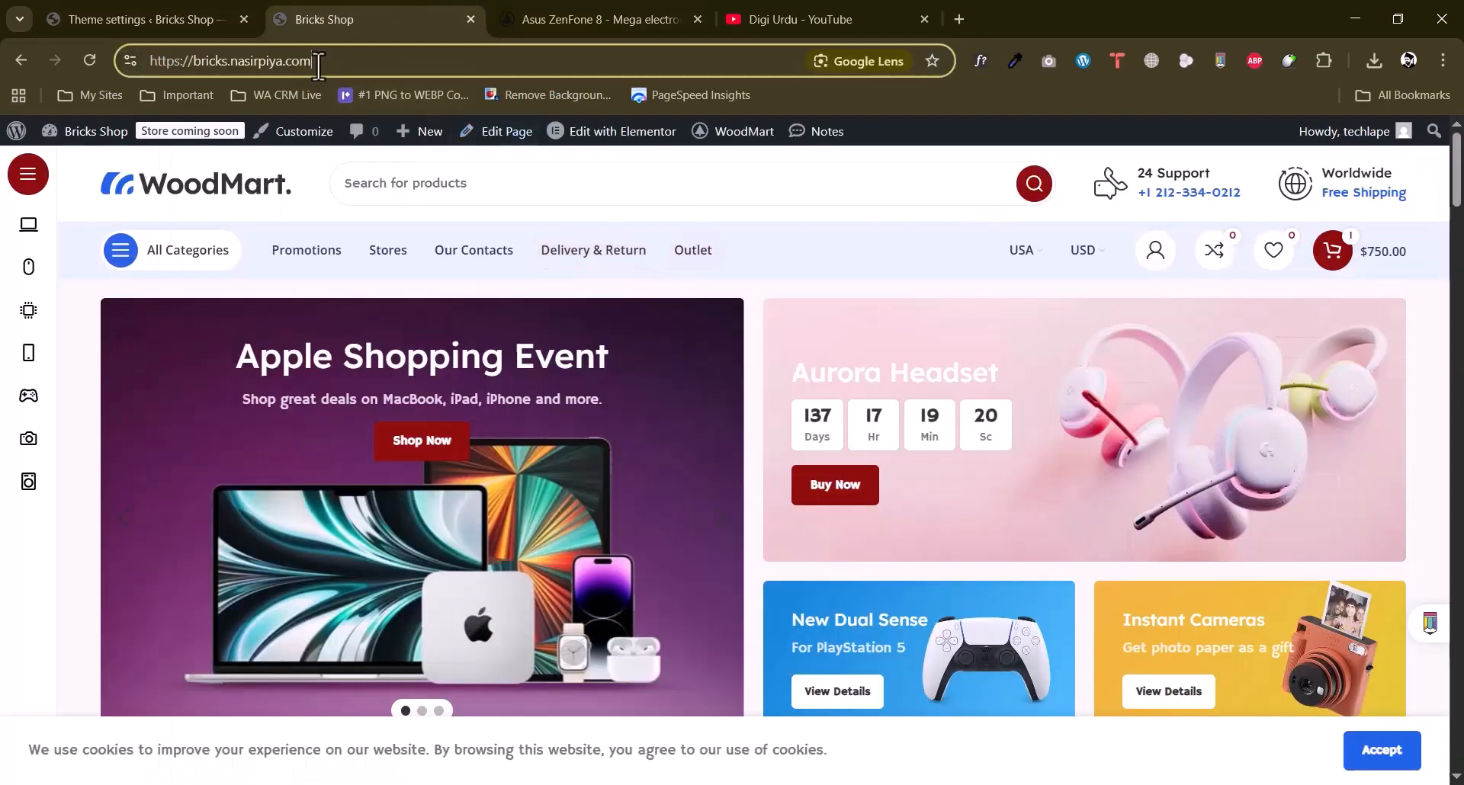
text(/blog)
key(Return)
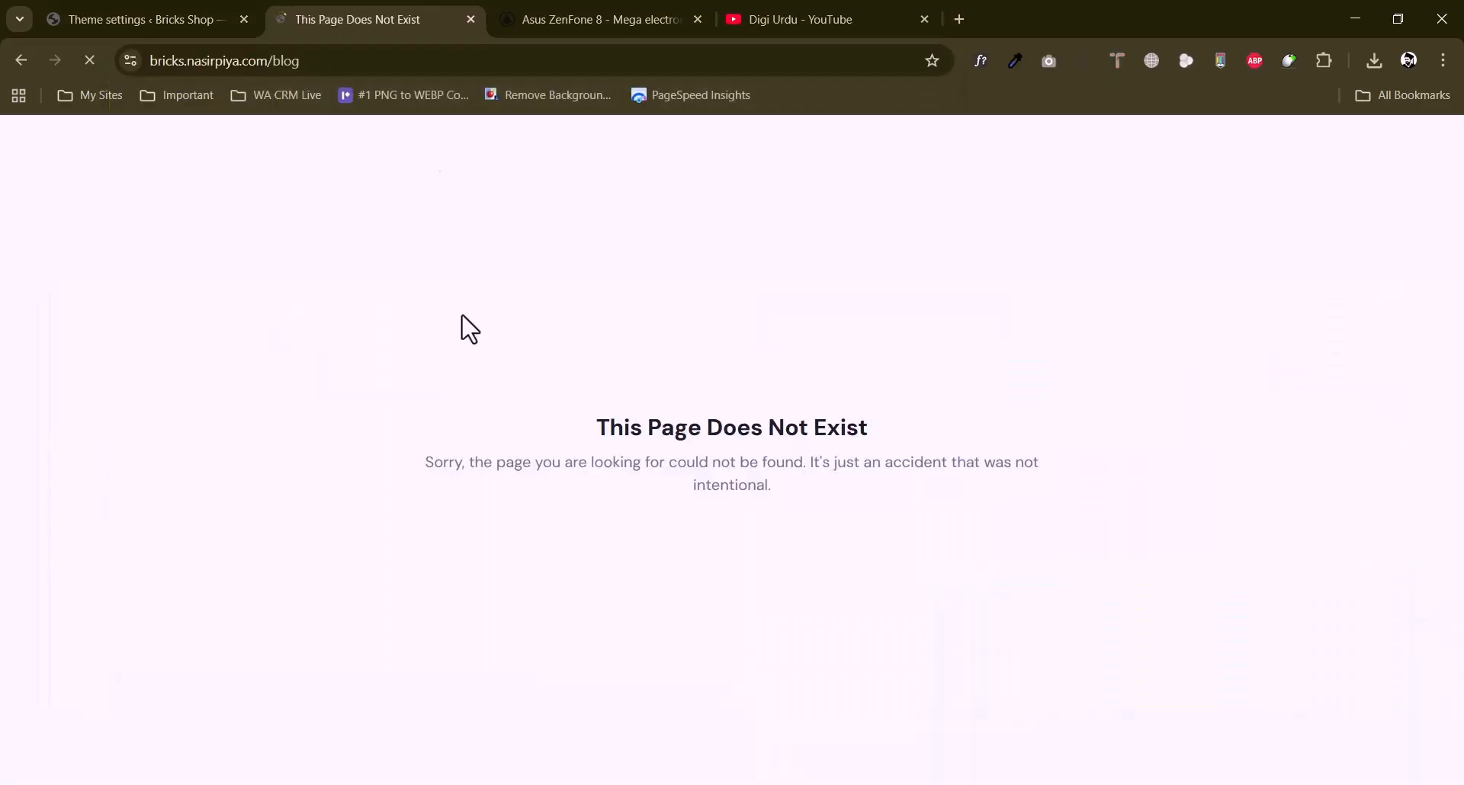
Open the site's All Pages list in a new tab and close the storefront tab.
click(114, 19)
mouse_move(46, 283)
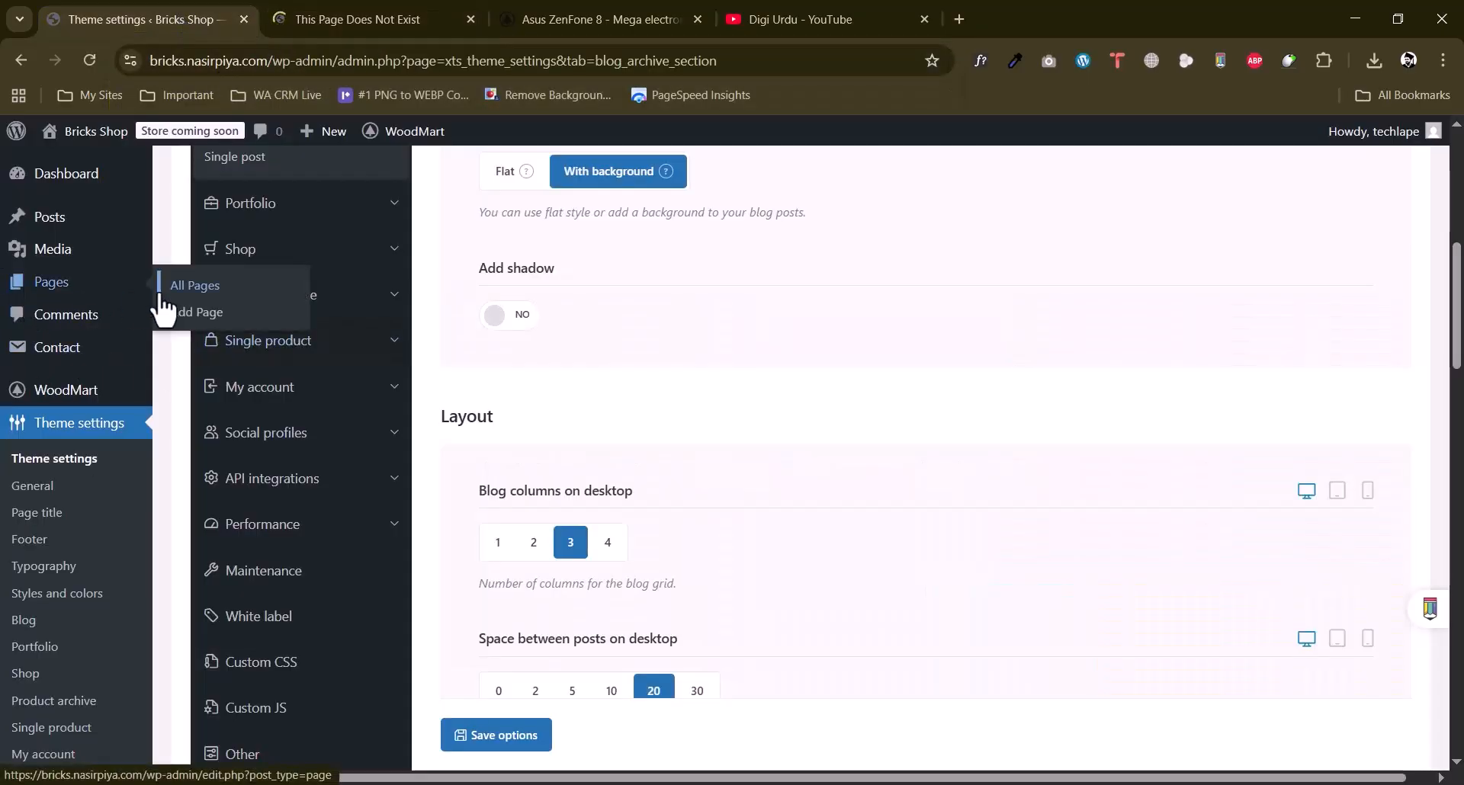
middle_click(186, 284)
click(698, 19)
click(477, 12)
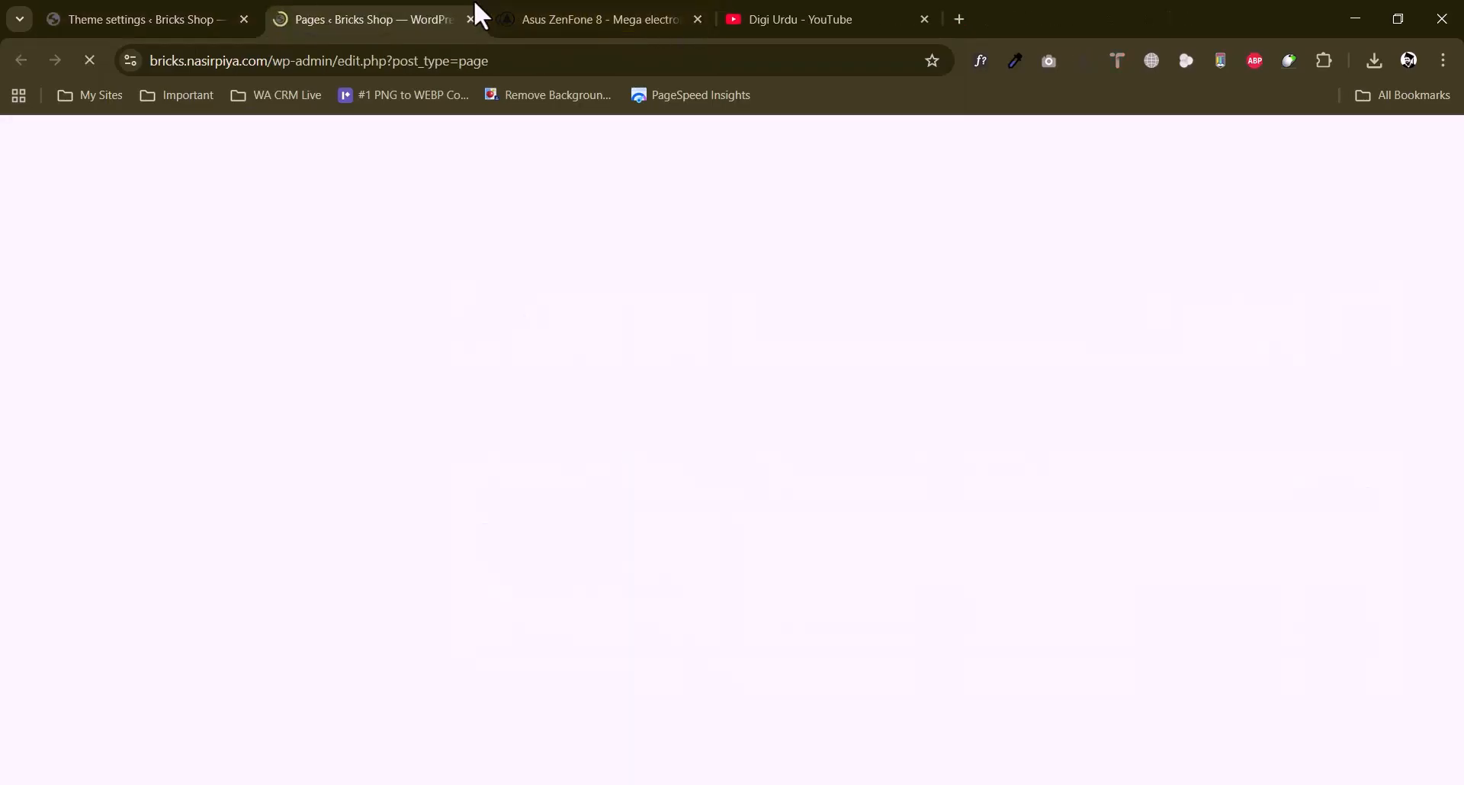
Look through the site's list of pages and dismiss the accessibility statement notice.
scroll(403, 490, down, 1)
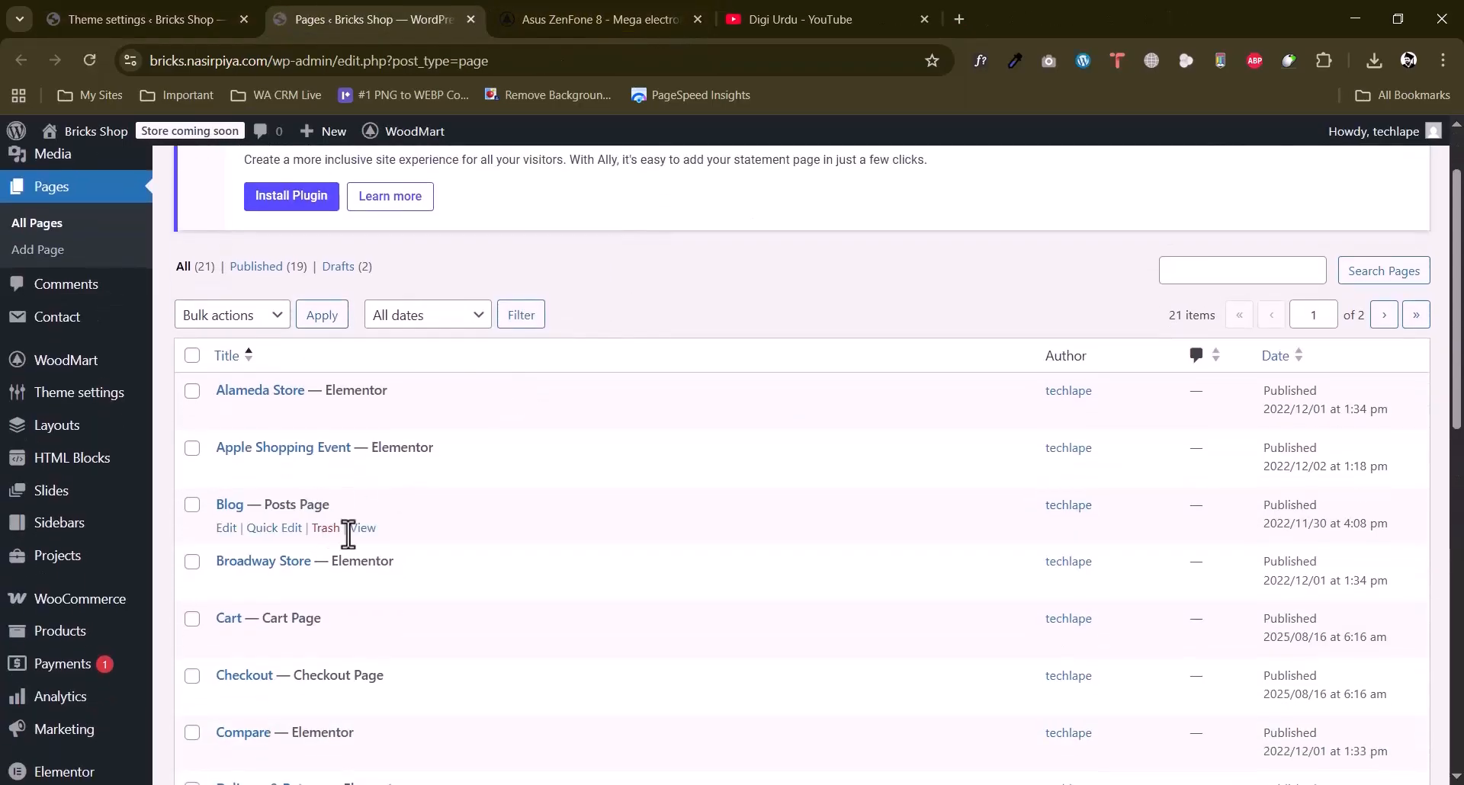
scroll(358, 546, down, 2)
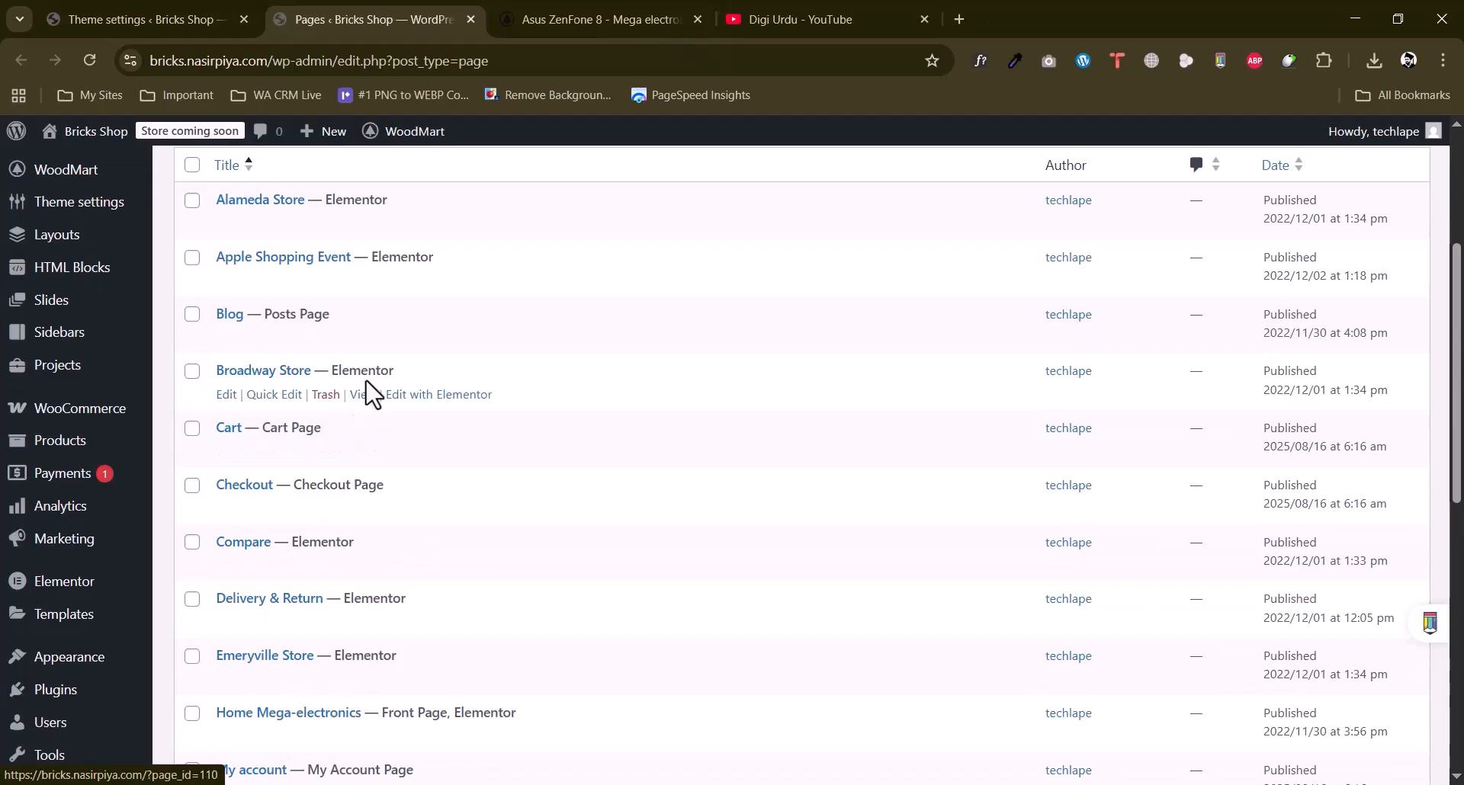
scroll(374, 427, down, 9)
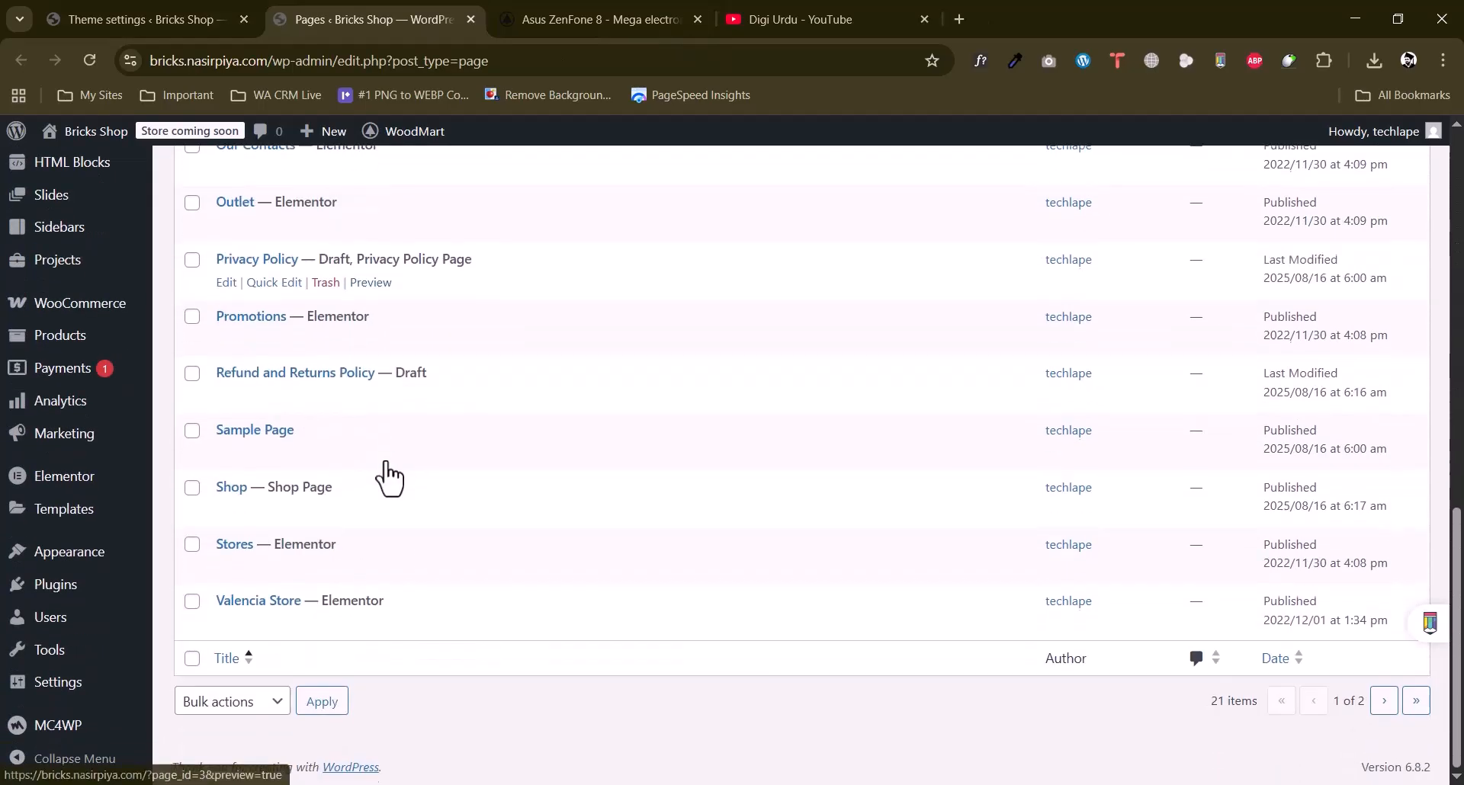
scroll(389, 473, up, 9)
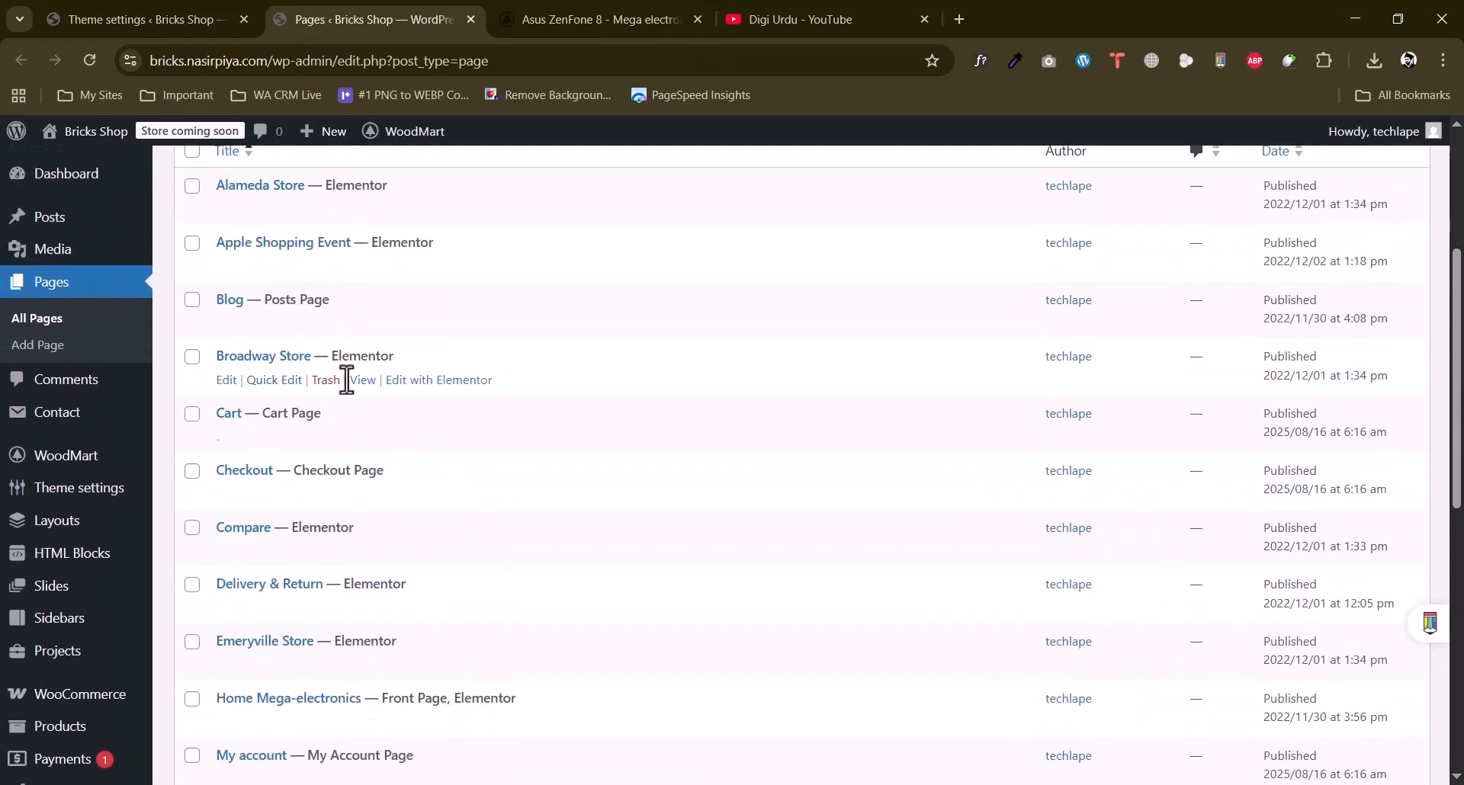
scroll(357, 521, up, 4)
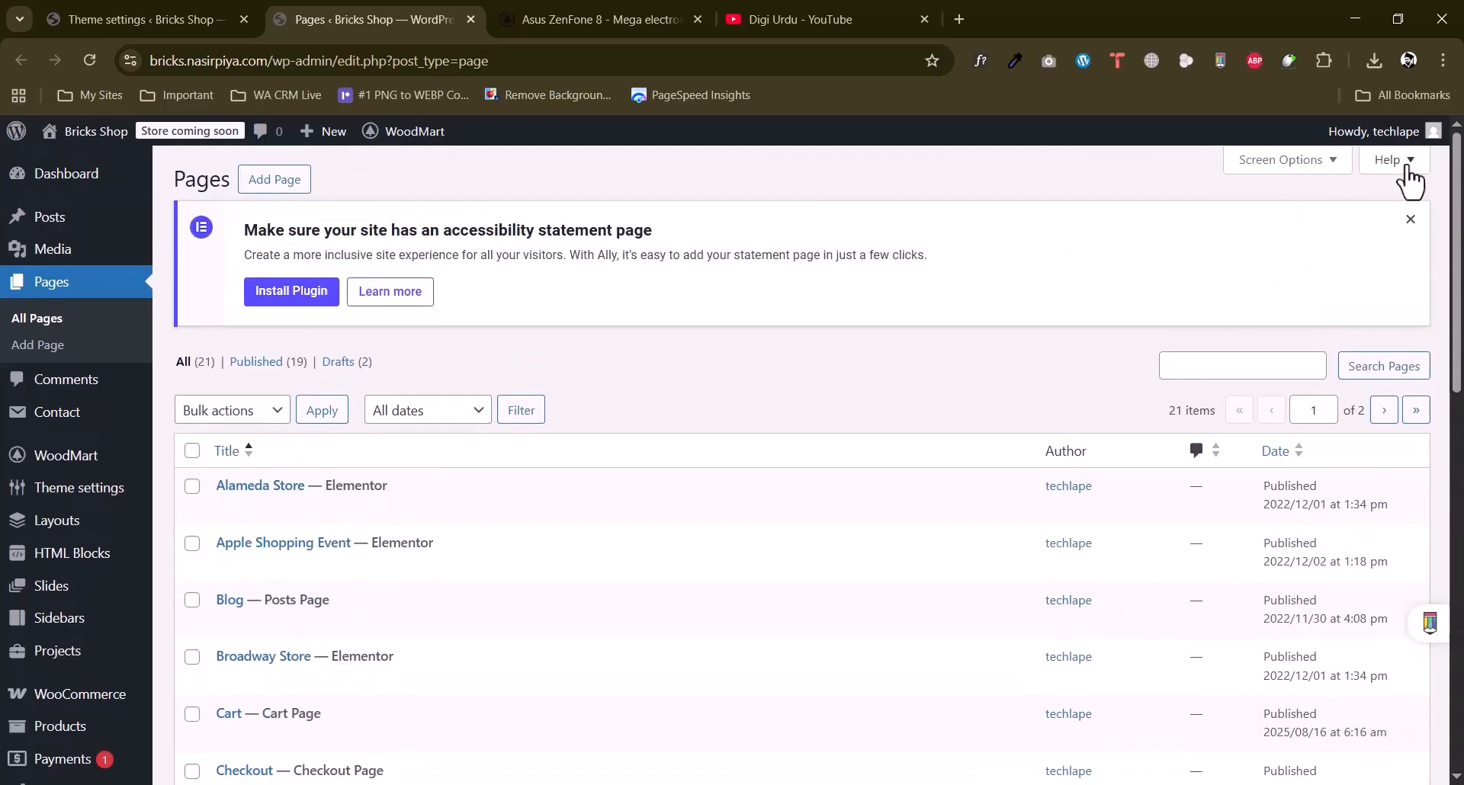
click(1412, 221)
Open the Single post section of the Blog theme settings and review its layout and sidebar options.
click(145, 18)
scroll(794, 450, up, 3)
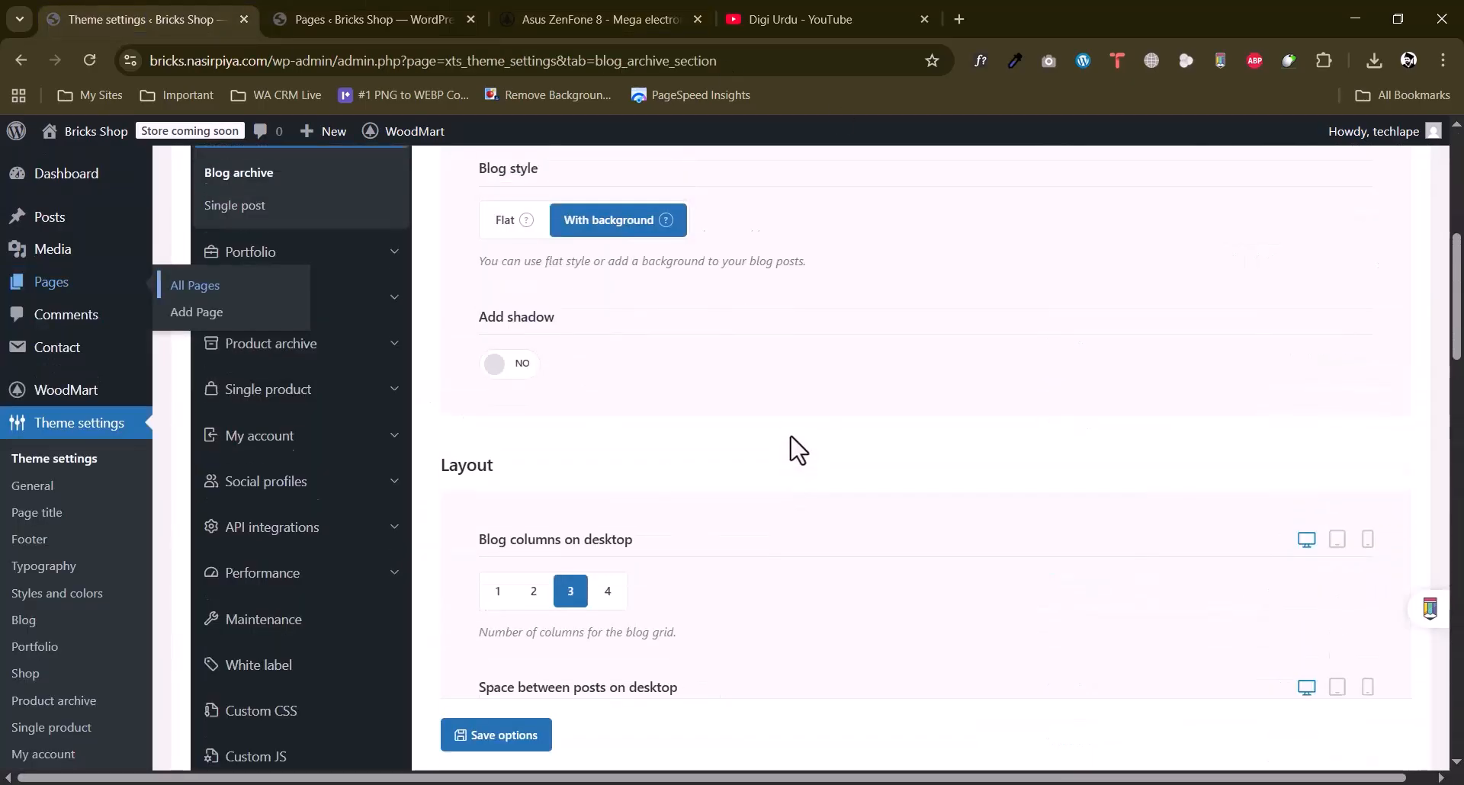
click(236, 443)
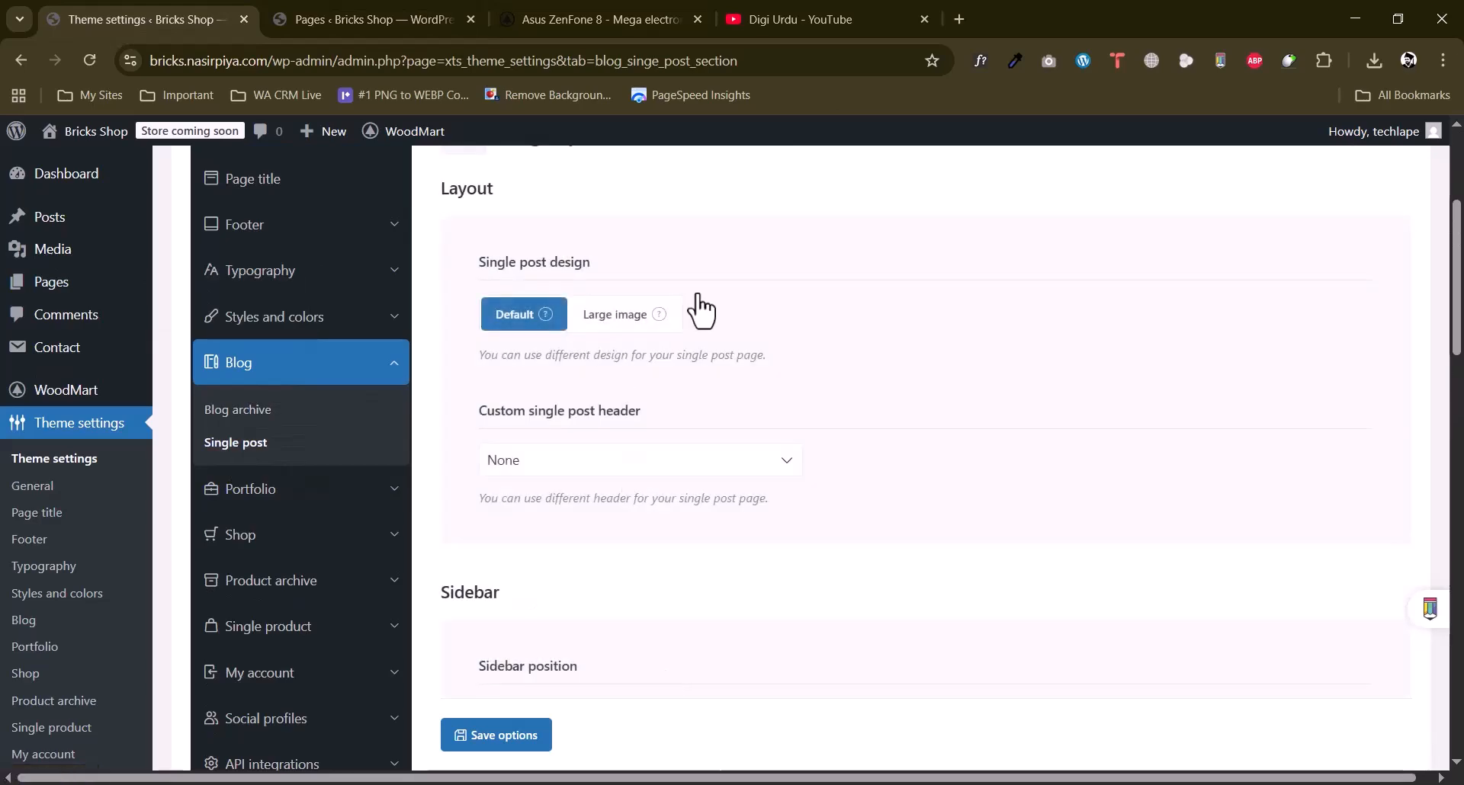
scroll(768, 385, down, 5)
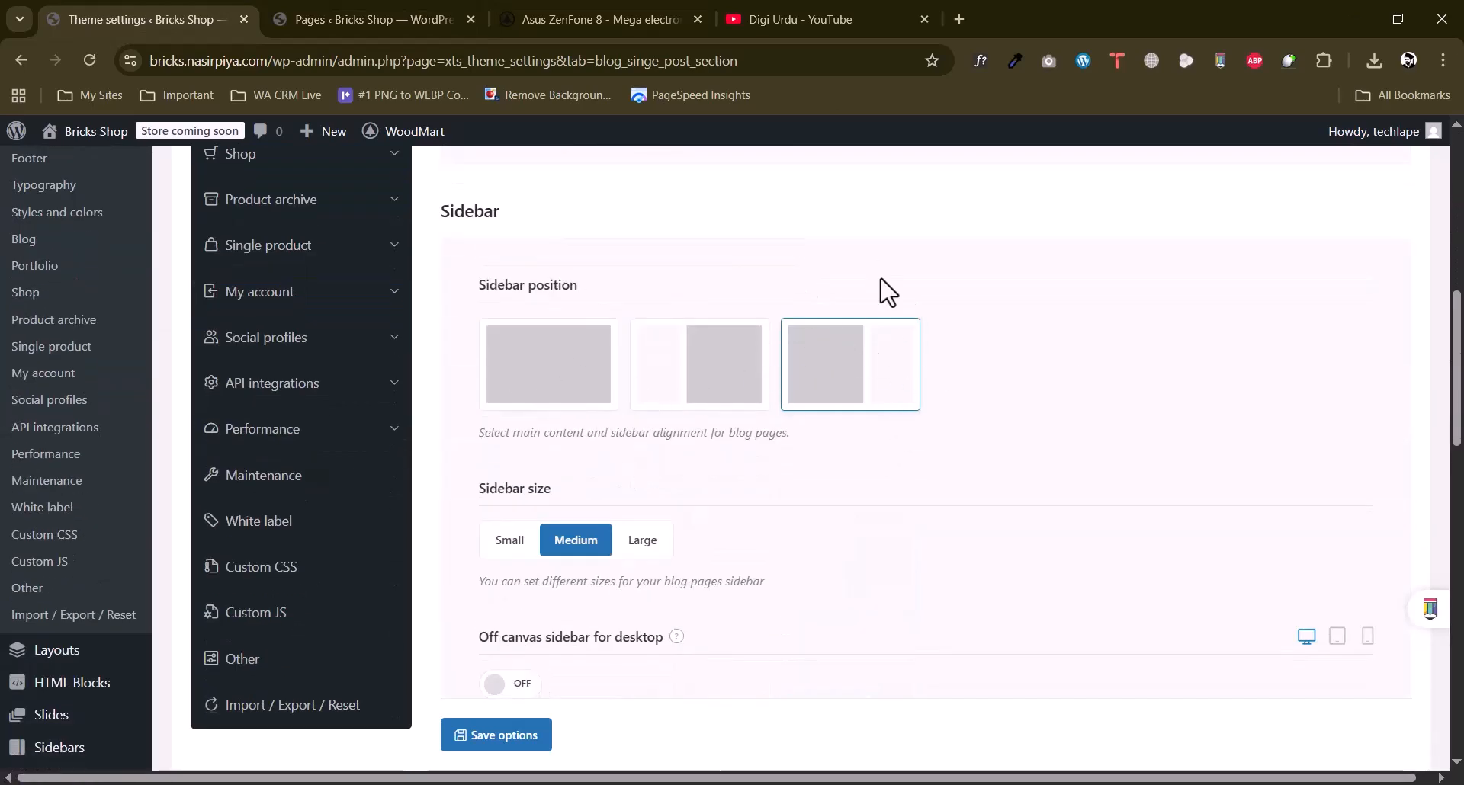
Try the full-width sidebar position for single posts, review the element options, and restore the right-hand sidebar.
click(595, 366)
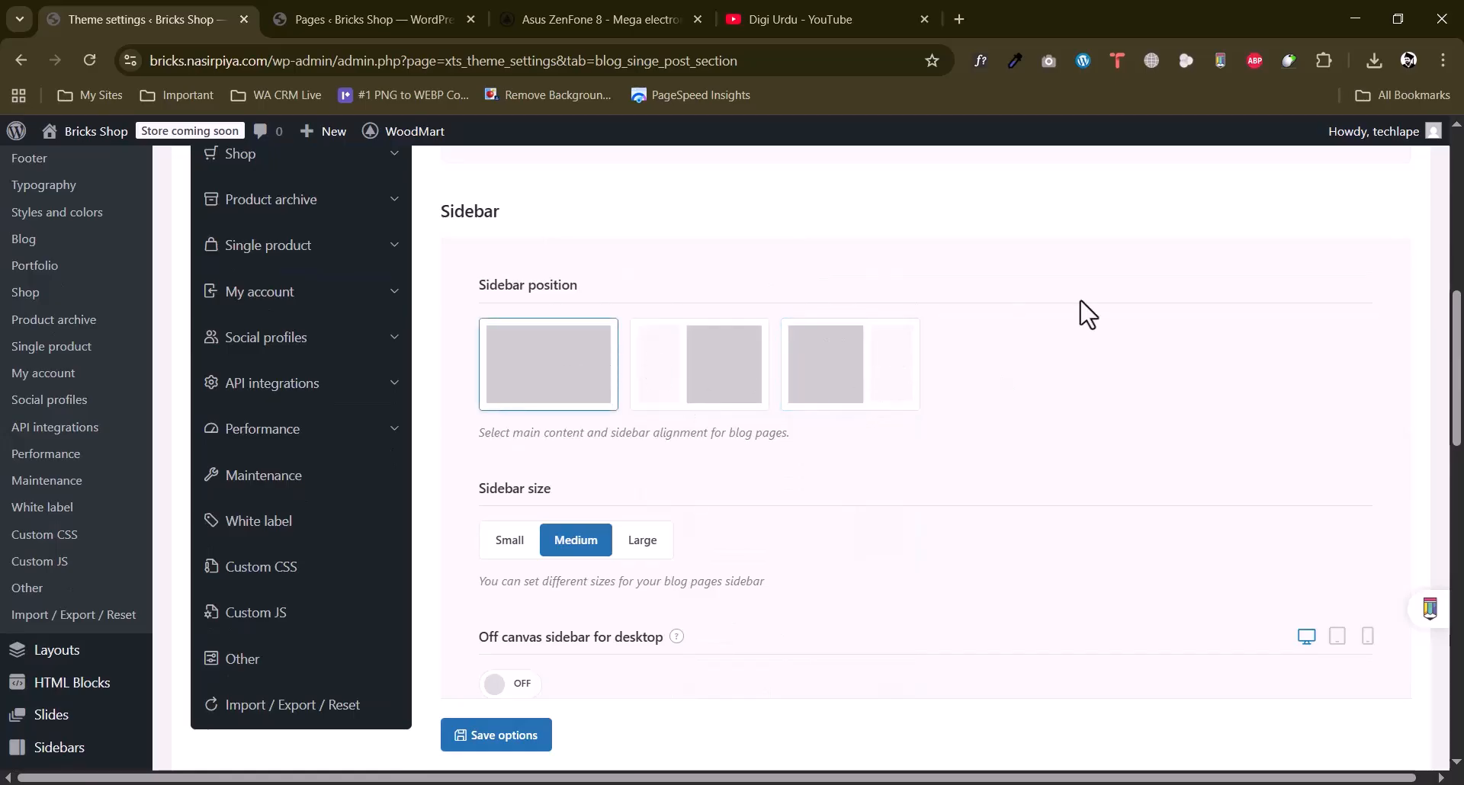
scroll(1083, 310, down, 3)
scroll(1091, 315, down, 4)
scroll(1088, 316, up, 10)
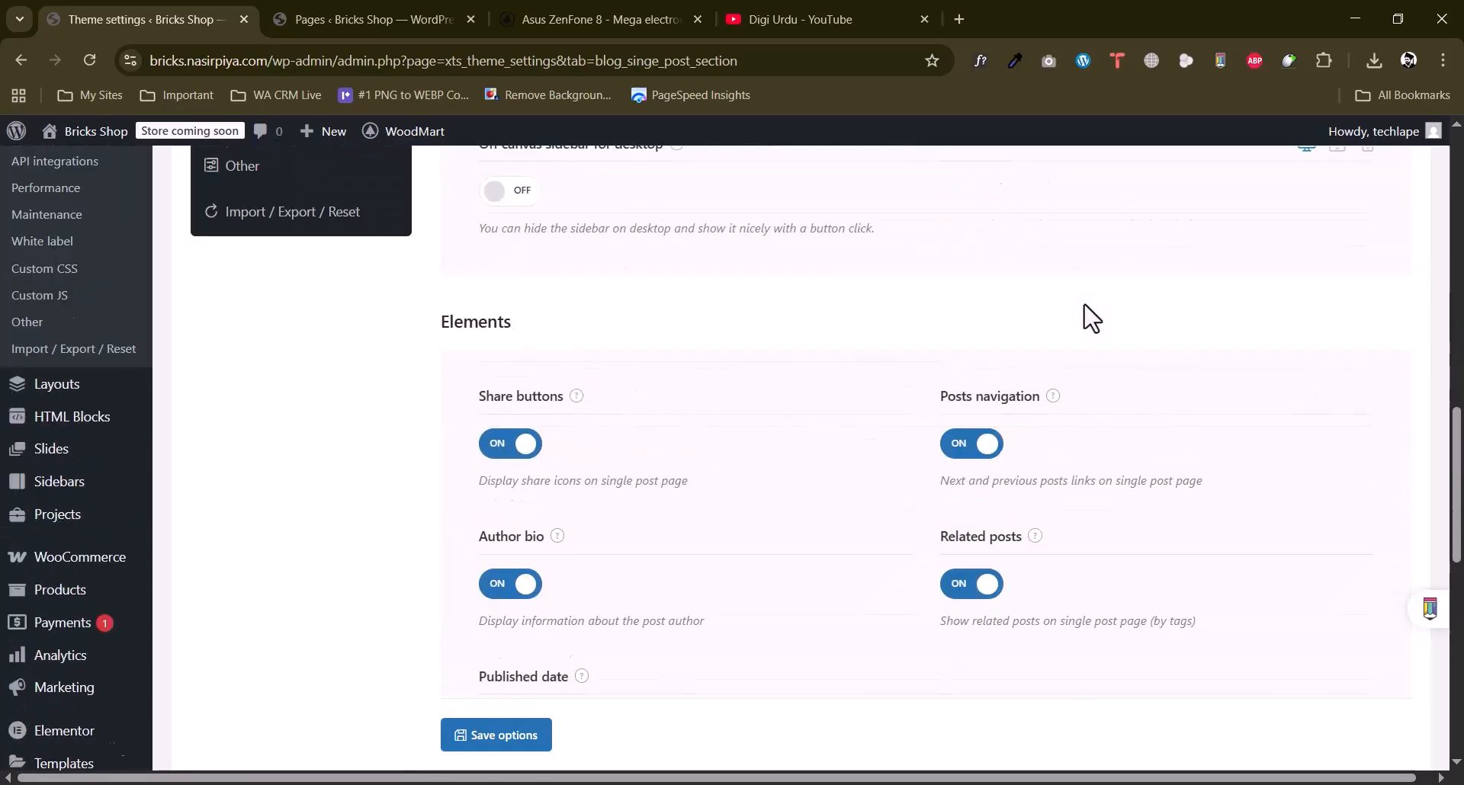
click(841, 553)
scroll(1057, 359, down, 1)
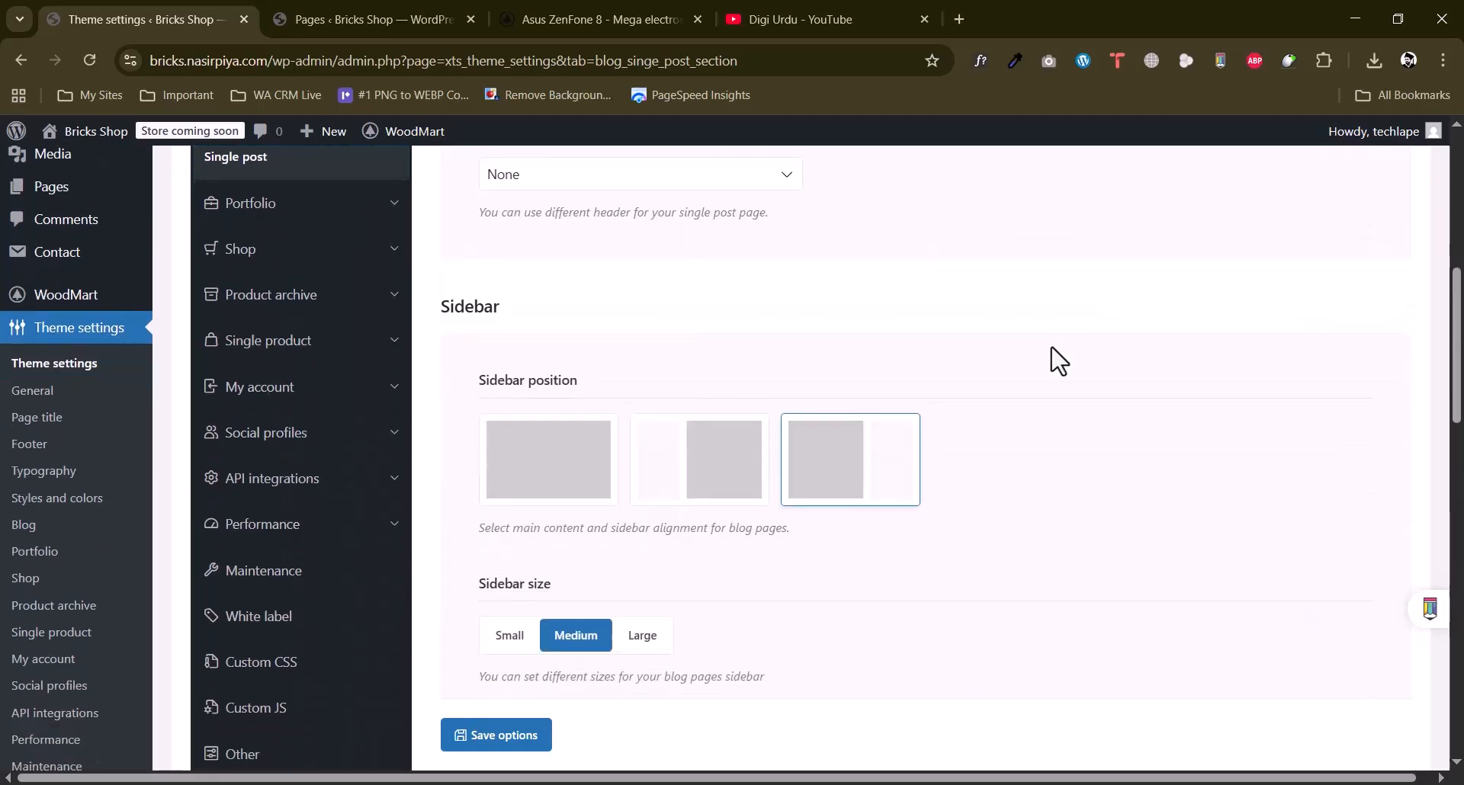
Look through the Asus ZenFone 8 demo product page and go to the demo store's home page.
click(357, 18)
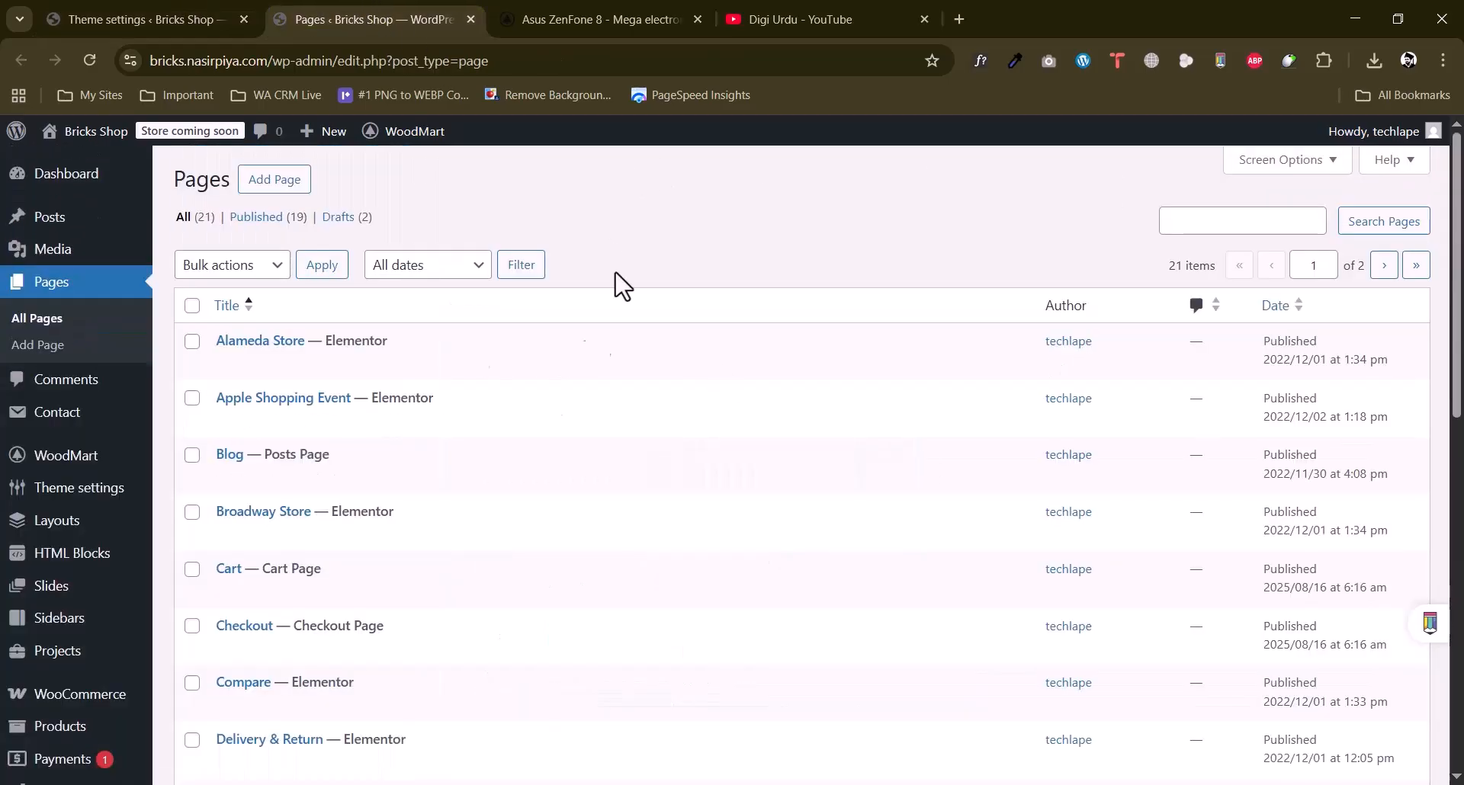
click(610, 18)
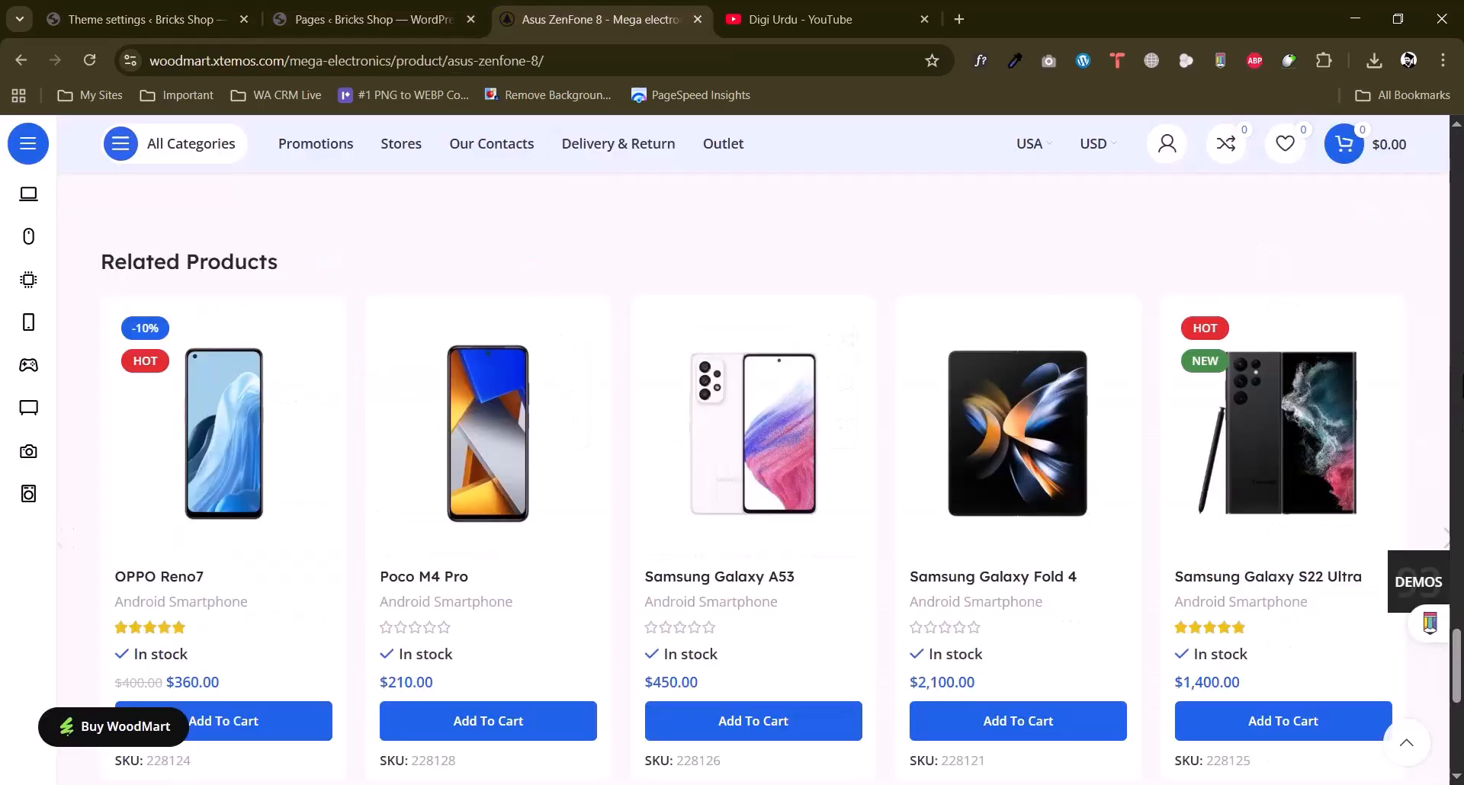
scroll(826, 409, down, 9)
scroll(827, 409, up, 15)
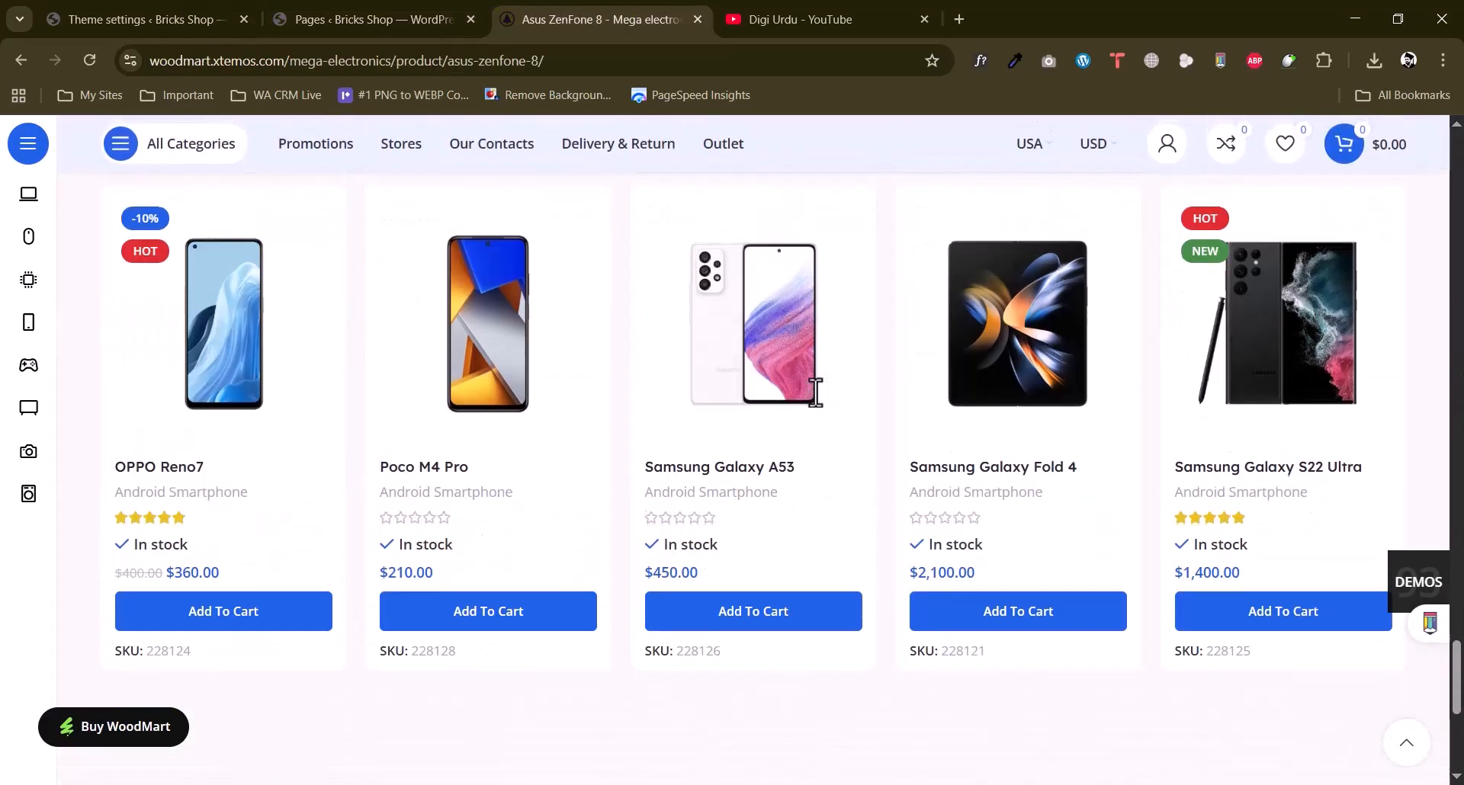
scroll(816, 393, up, 4)
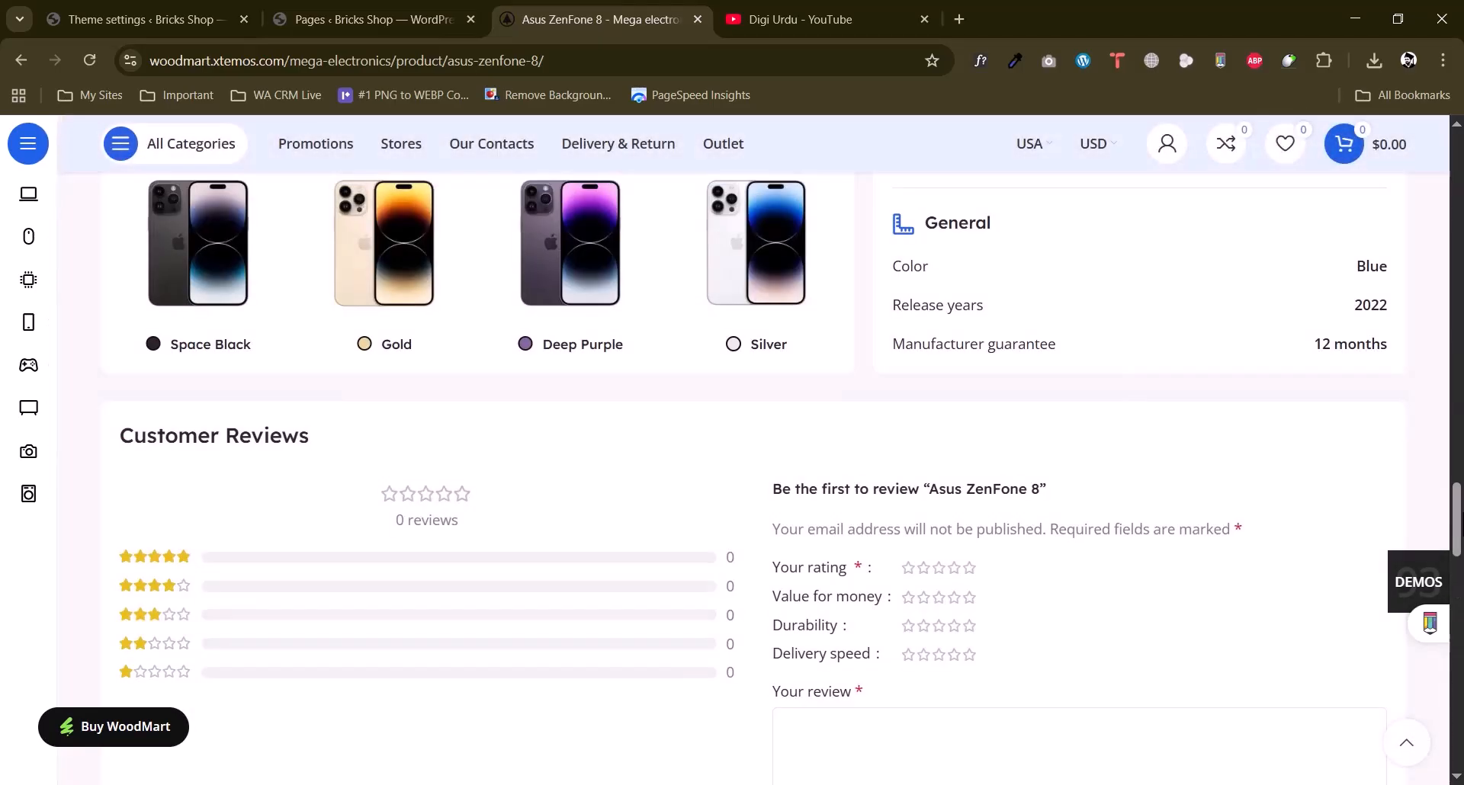
drag(1457, 526, 1457, 174)
click(212, 167)
Open the Posts list and view the "Best Gaming Laptop Models" post in a new tab.
click(435, 15)
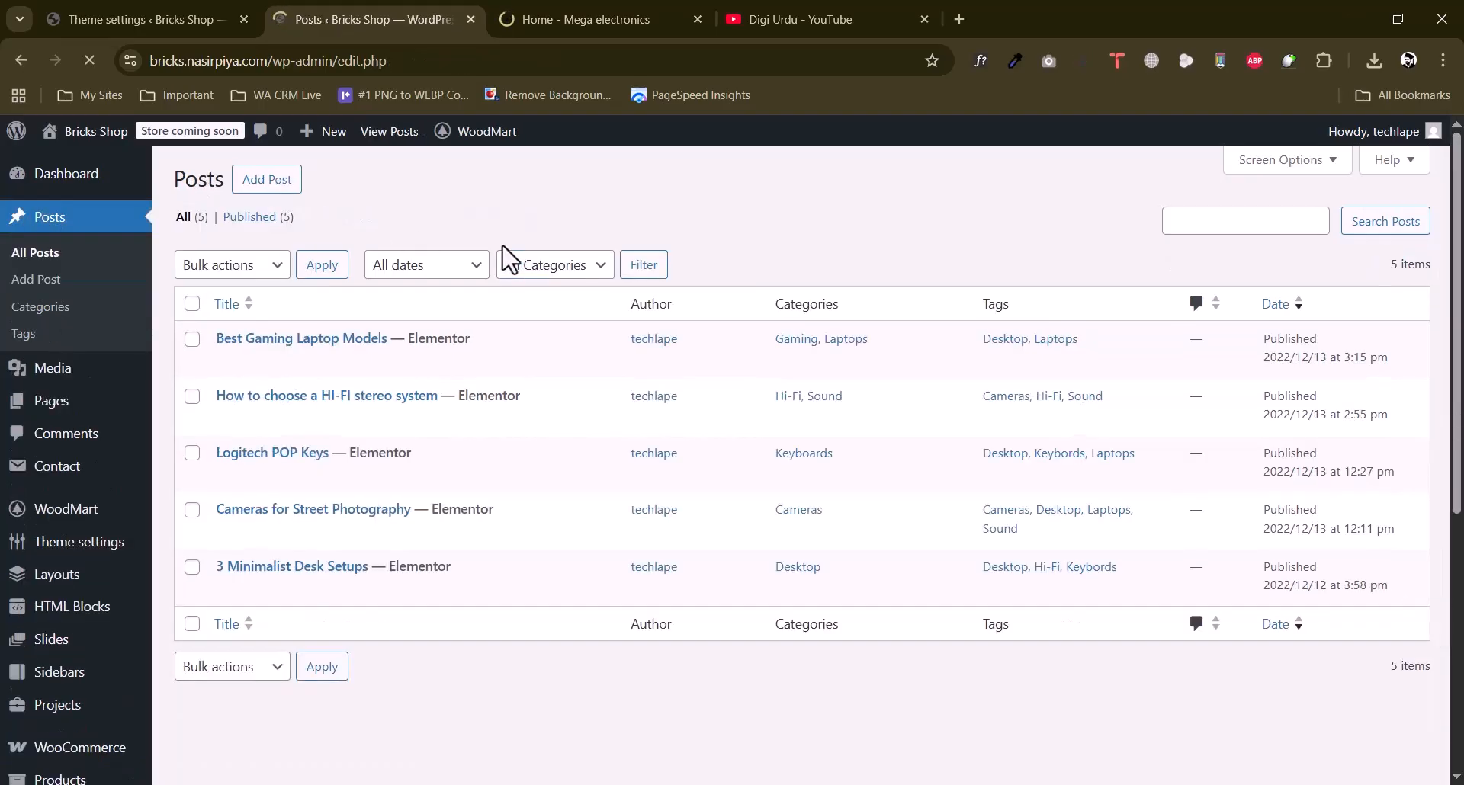
right_click(363, 363)
click(384, 381)
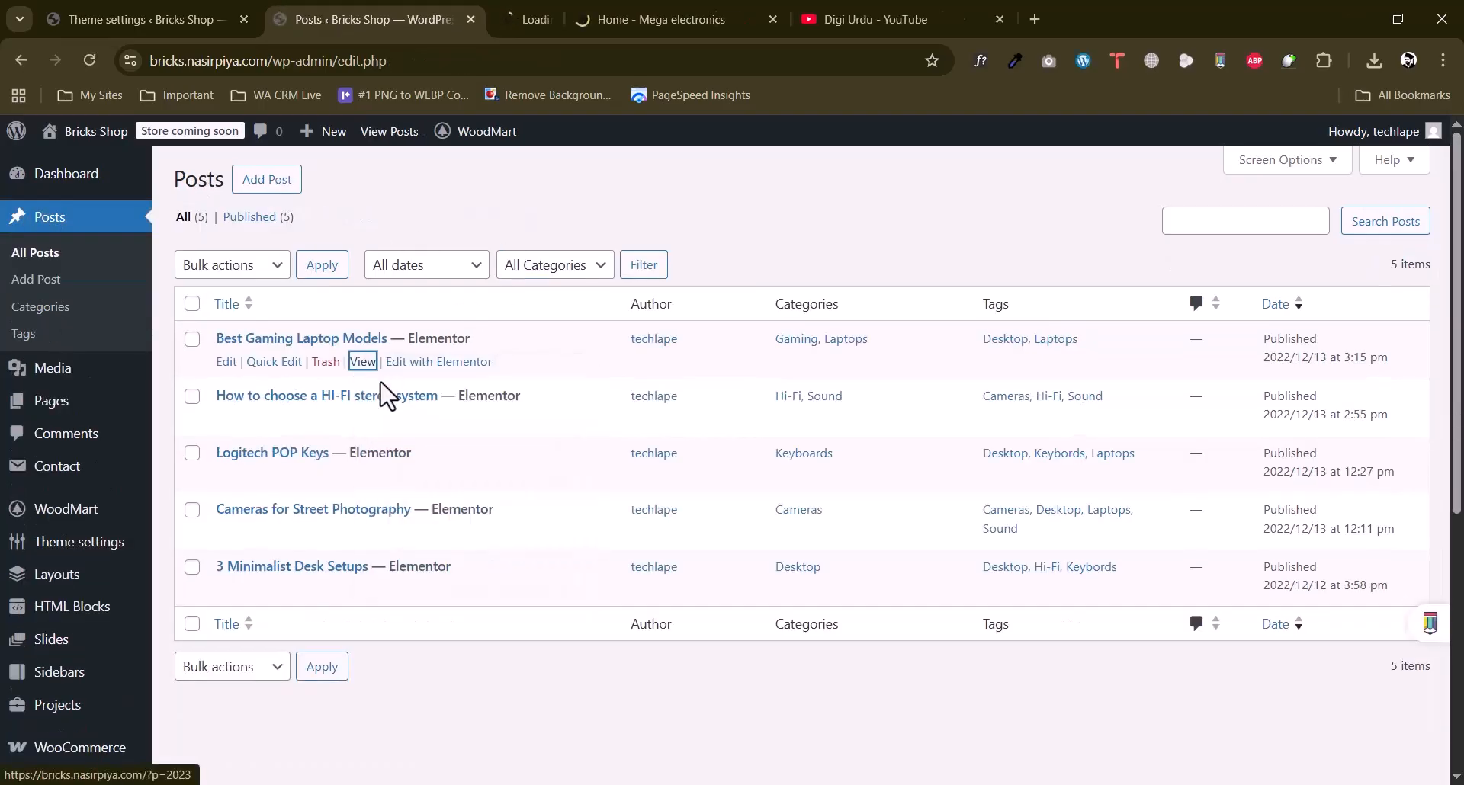
click(691, 15)
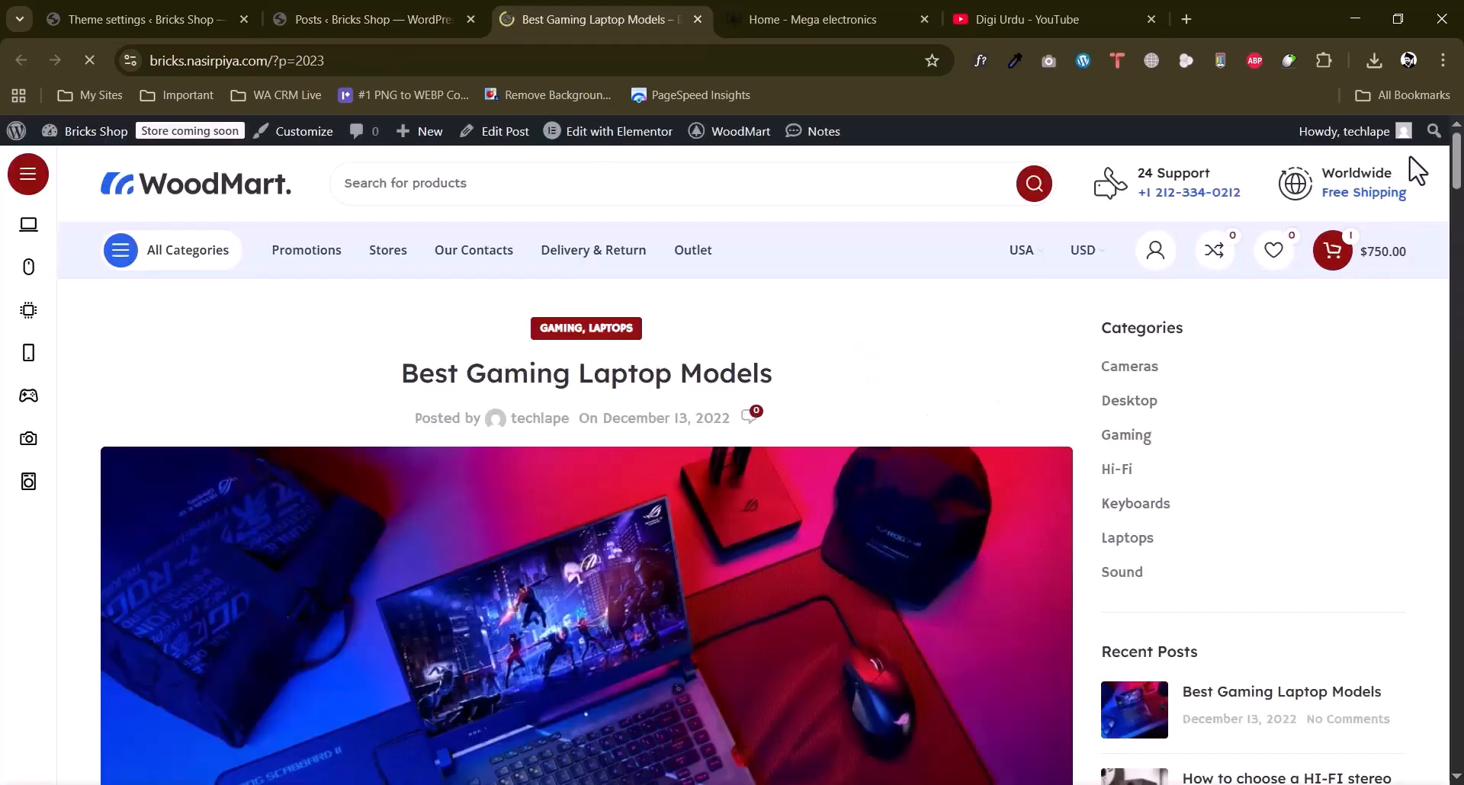
Examine the post page's content and sidebar layout.
scroll(631, 327, down, 8)
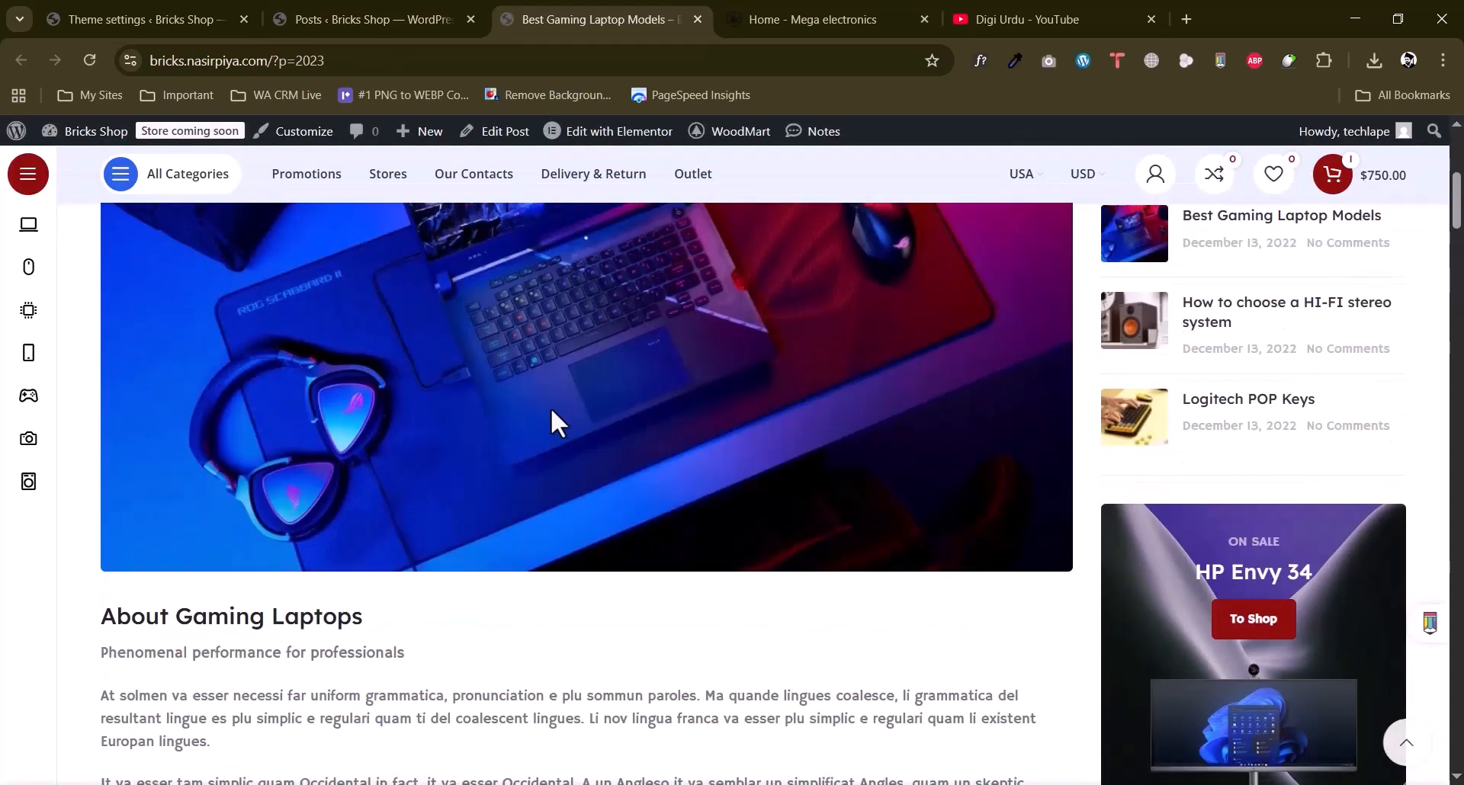
scroll(1339, 401, down, 5)
scroll(1349, 402, up, 15)
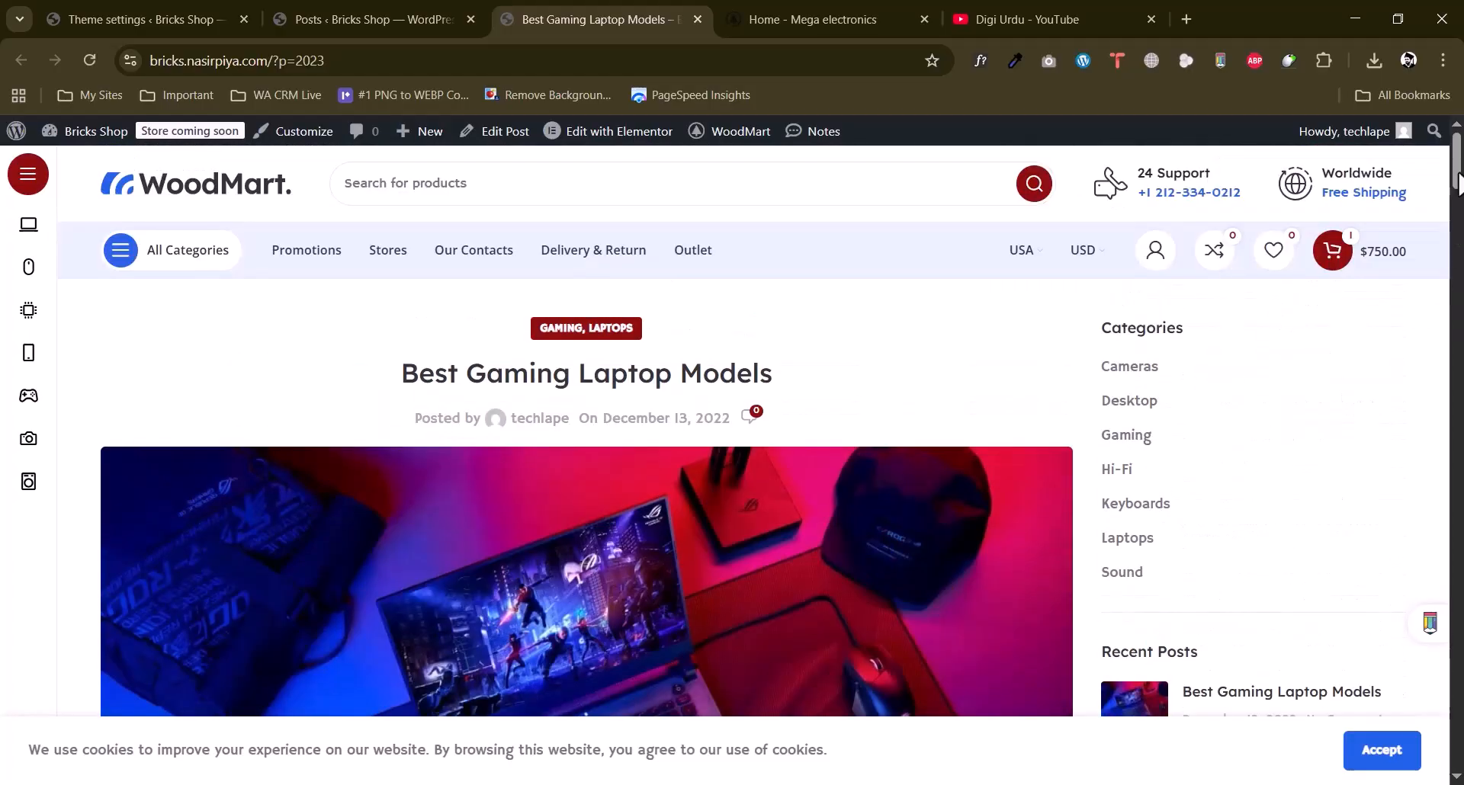
mouse_move(1458, 174)
mouse_down()
mouse_move(1463, 738)
mouse_move(1462, 173)
mouse_up()
Return to the Single post theme settings and review the sidebar, elements and gallery options.
click(162, 14)
scroll(648, 475, down, 5)
scroll(644, 477, up, 5)
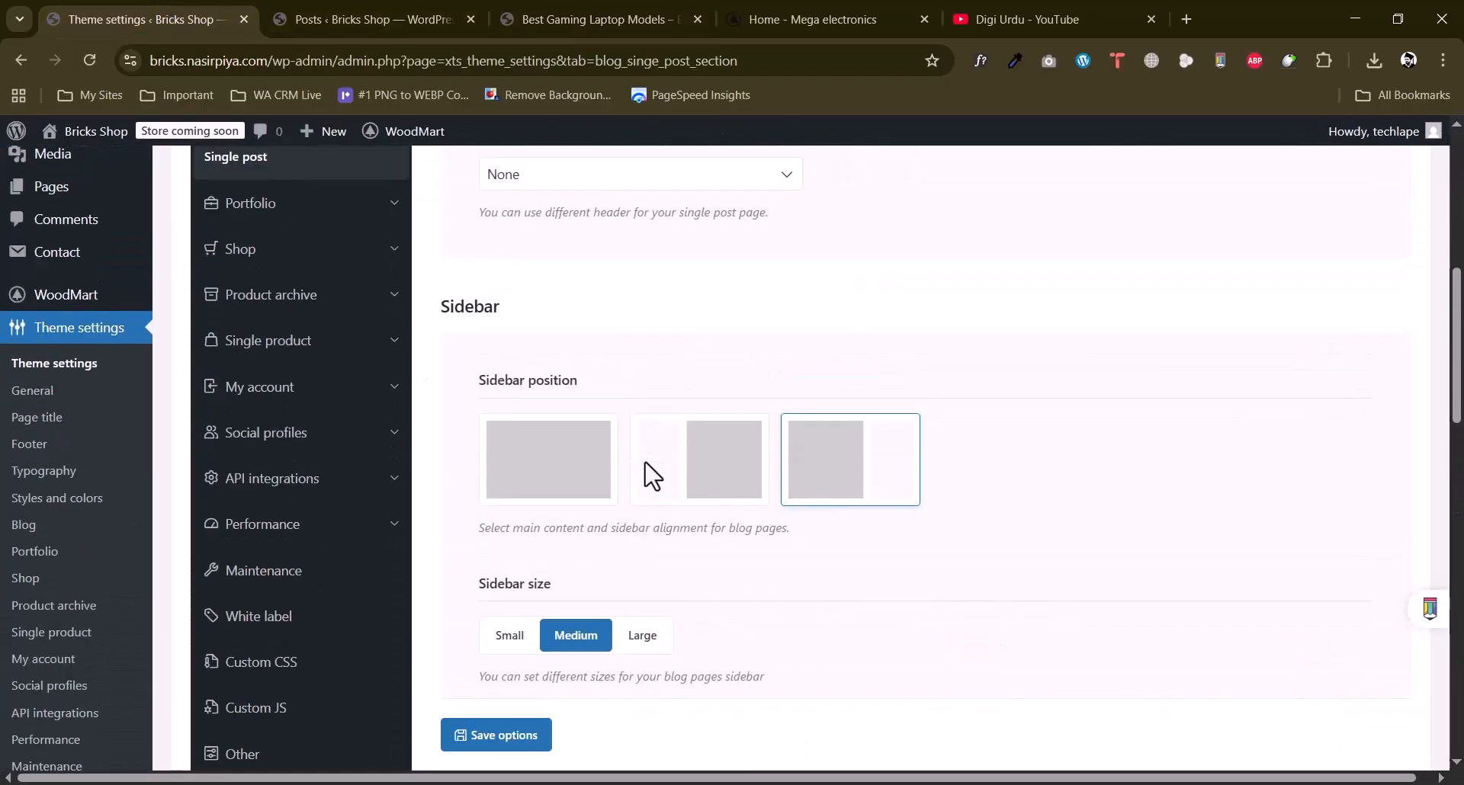
scroll(645, 477, down, 6)
scroll(604, 468, down, 3)
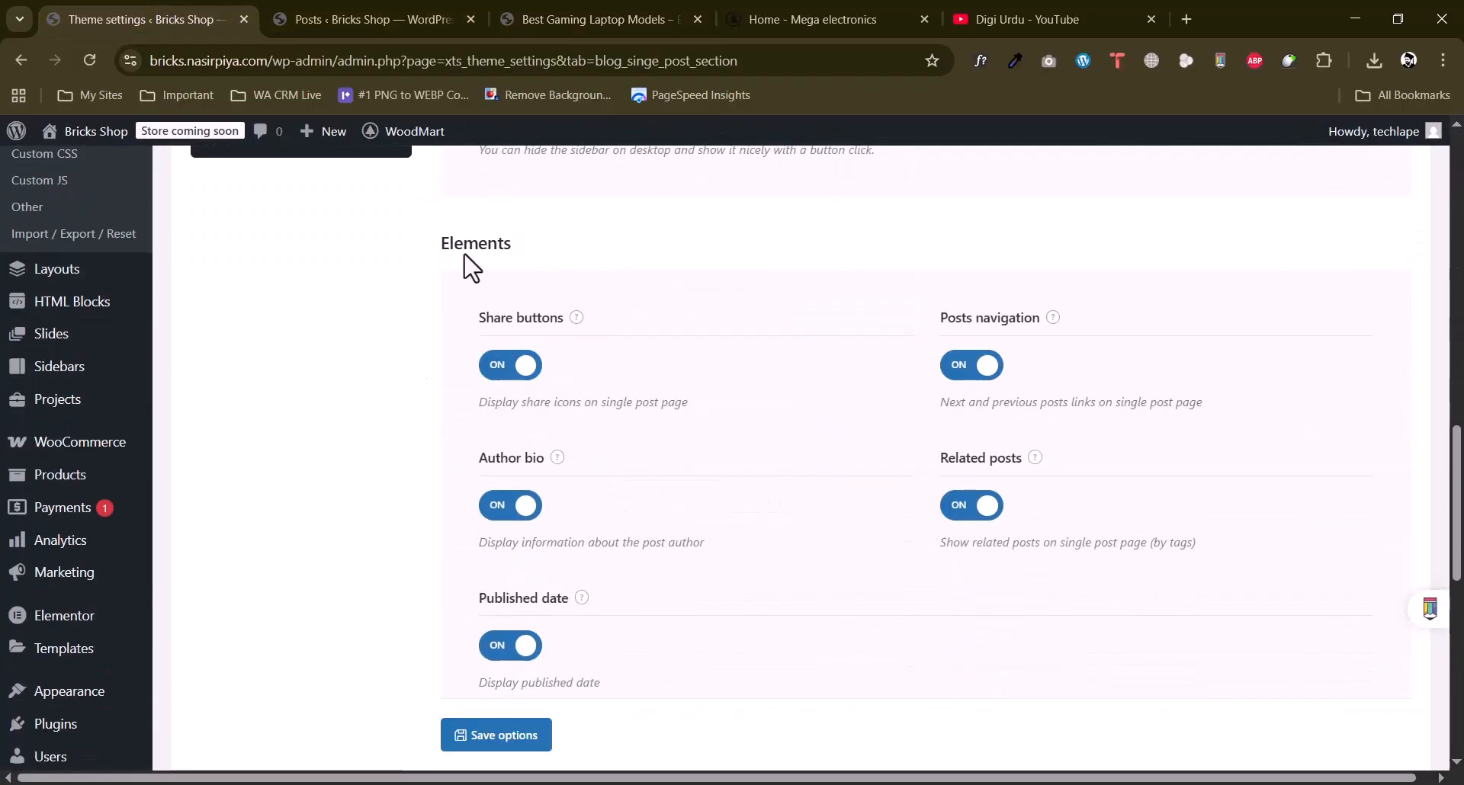
scroll(819, 526, down, 10)
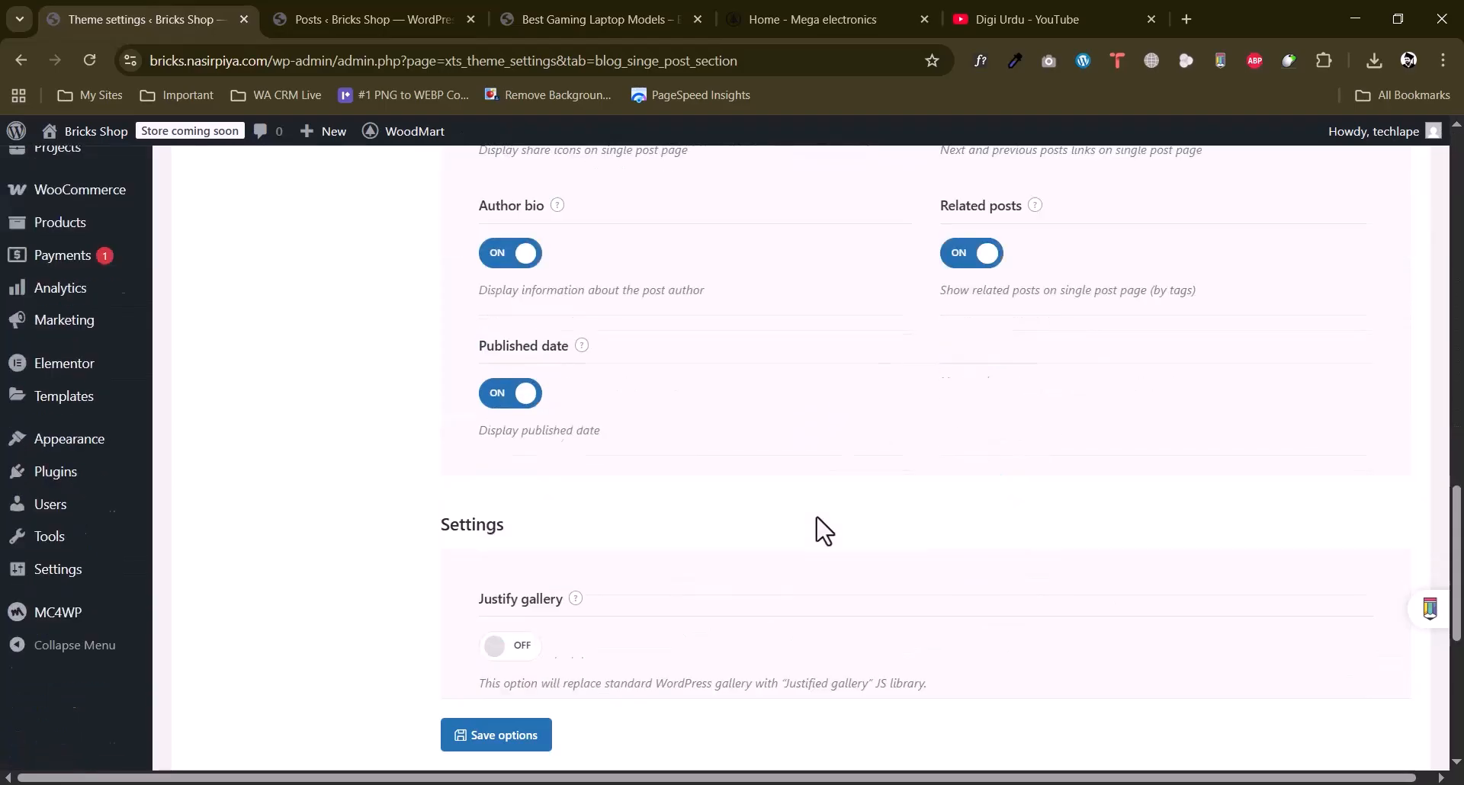
Switch off Portfolio in the Portfolio theme settings and save the options.
drag(1457, 655, 1457, 167)
scroll(243, 351, down, 3)
click(244, 347)
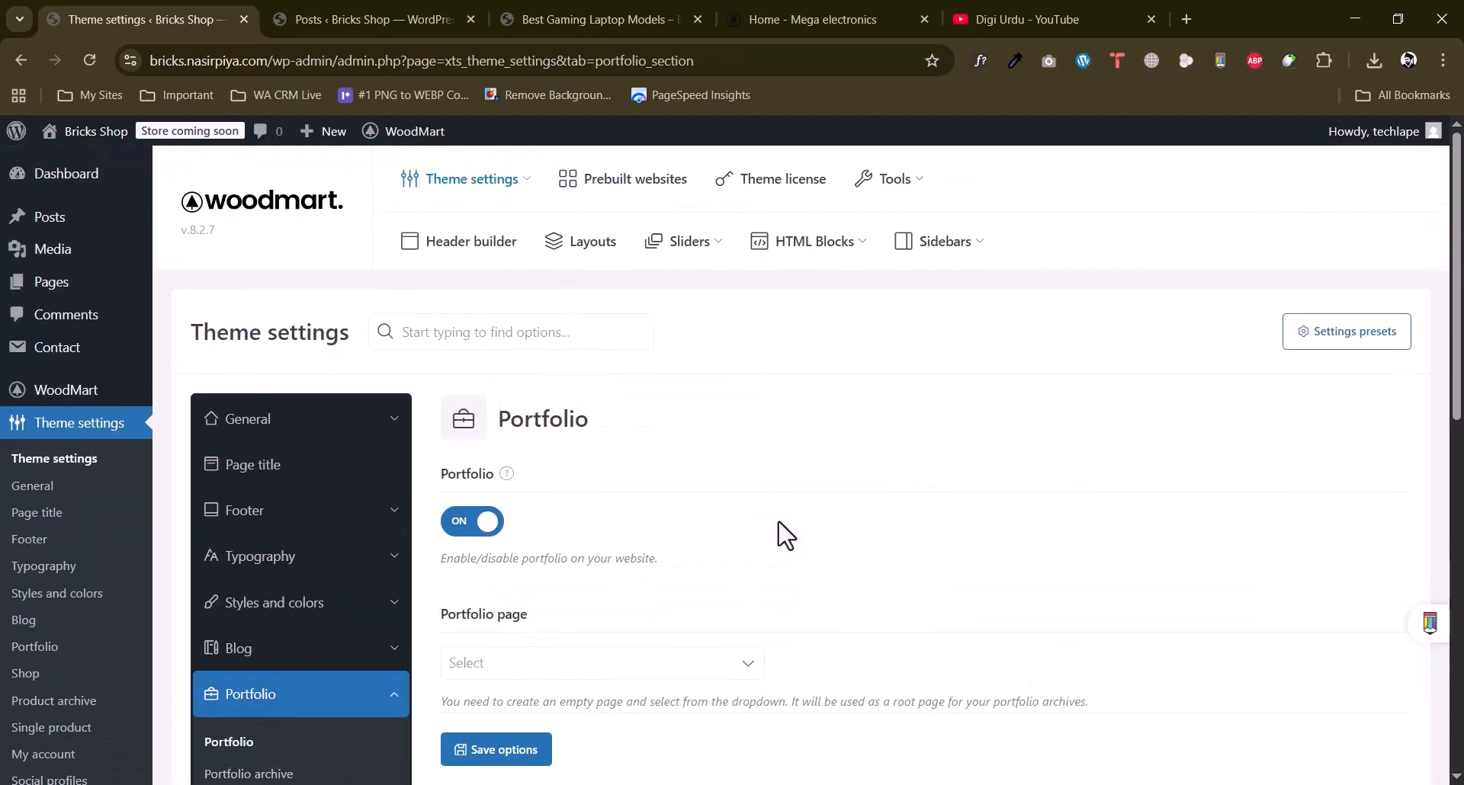
scroll(783, 533, down, 3)
scroll(784, 533, up, 3)
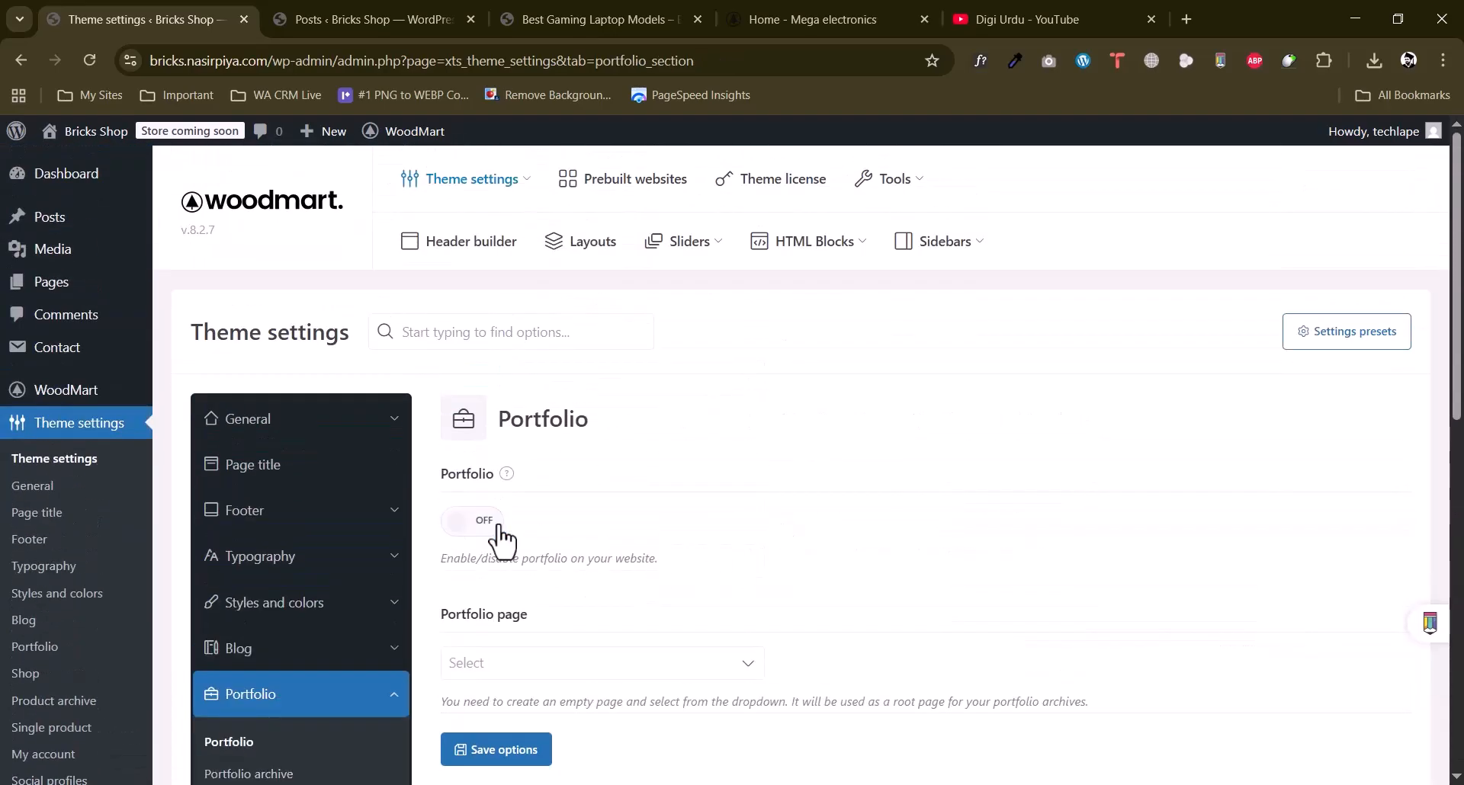
scroll(717, 526, down, 6)
click(513, 610)
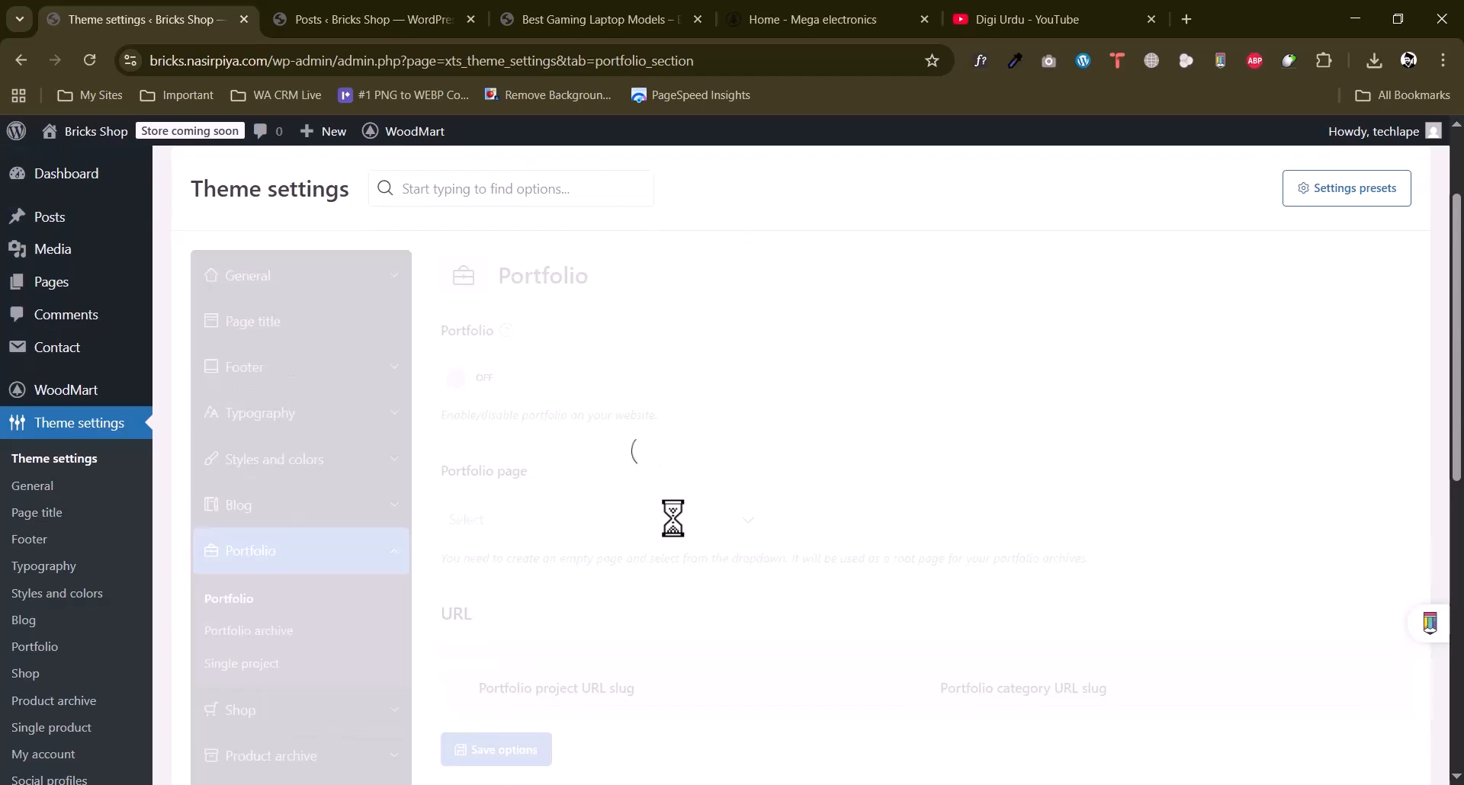
Open the Shop theme settings and set the action after add to cart to Show popup.
scroll(691, 500, down, 1)
scroll(694, 494, up, 1)
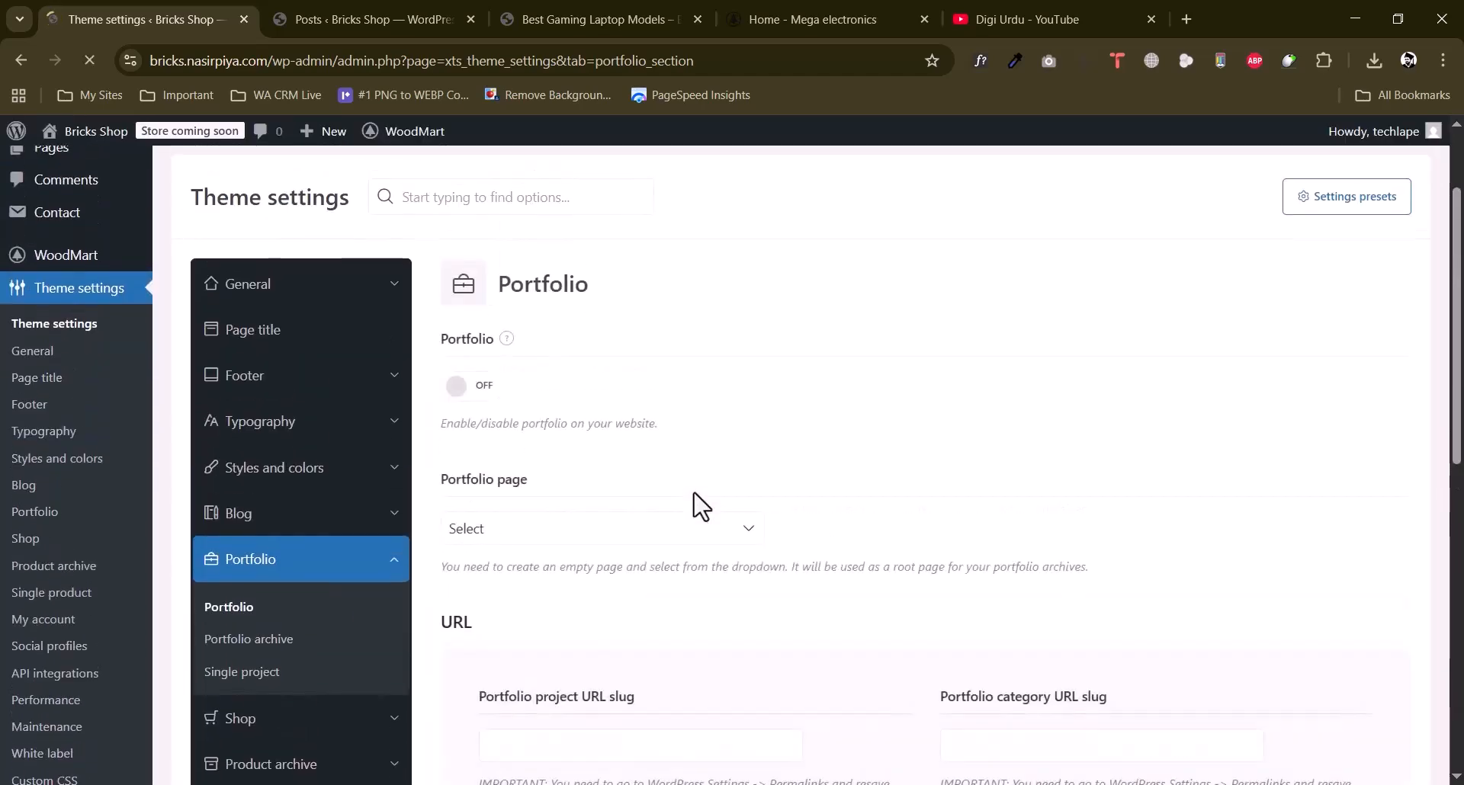
scroll(702, 507, down, 2)
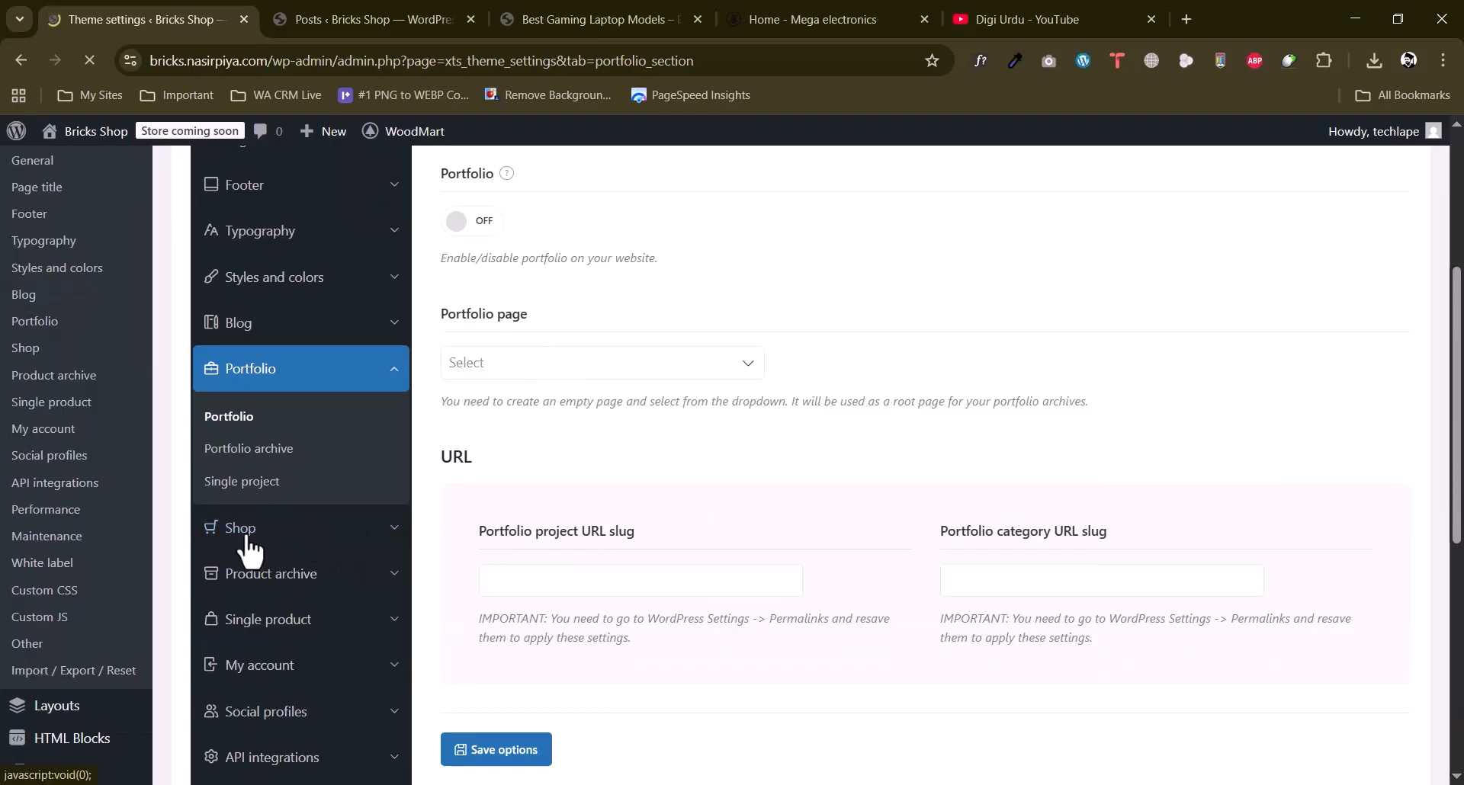
click(299, 542)
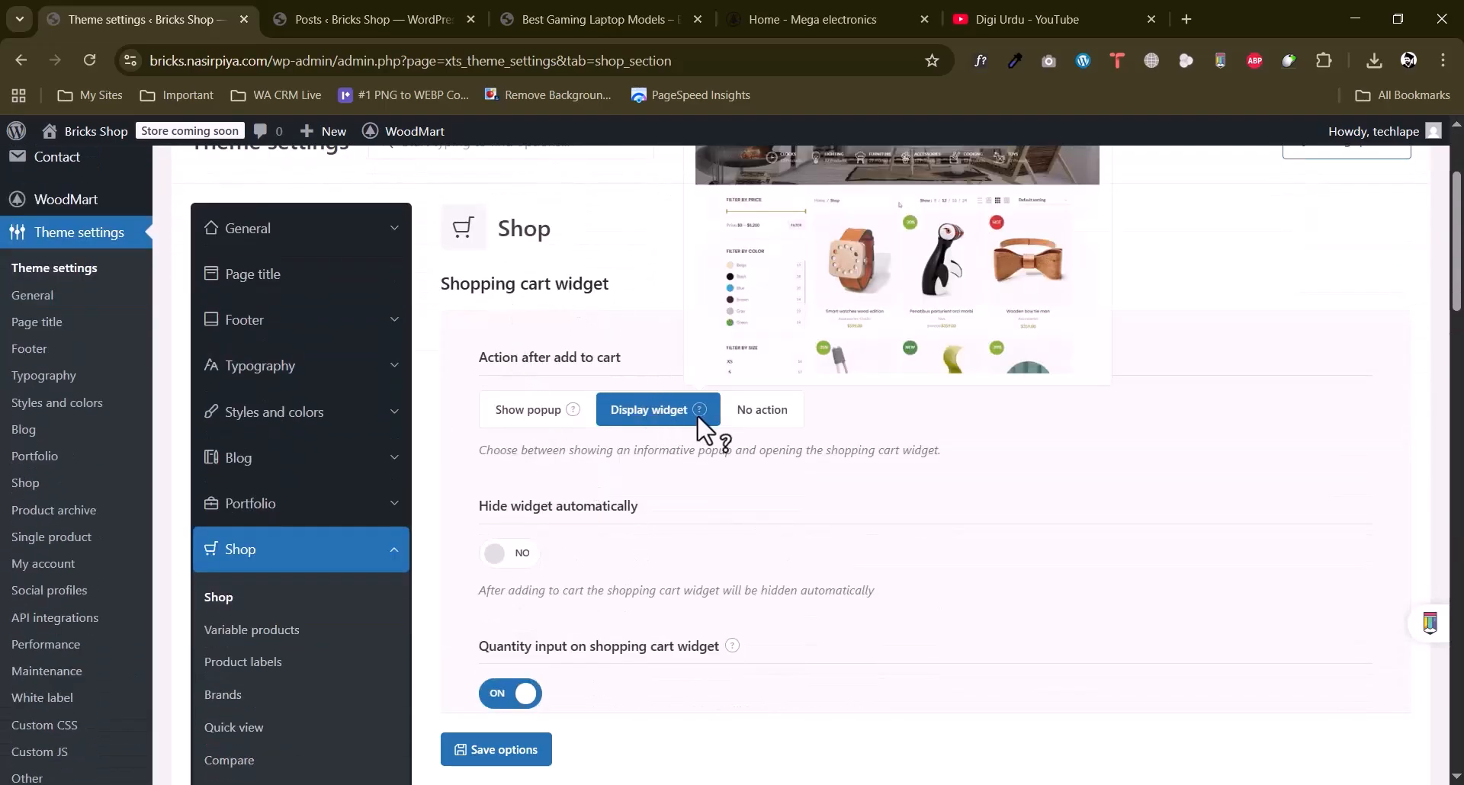
scroll(655, 414, up, 1)
mouse_move(697, 507)
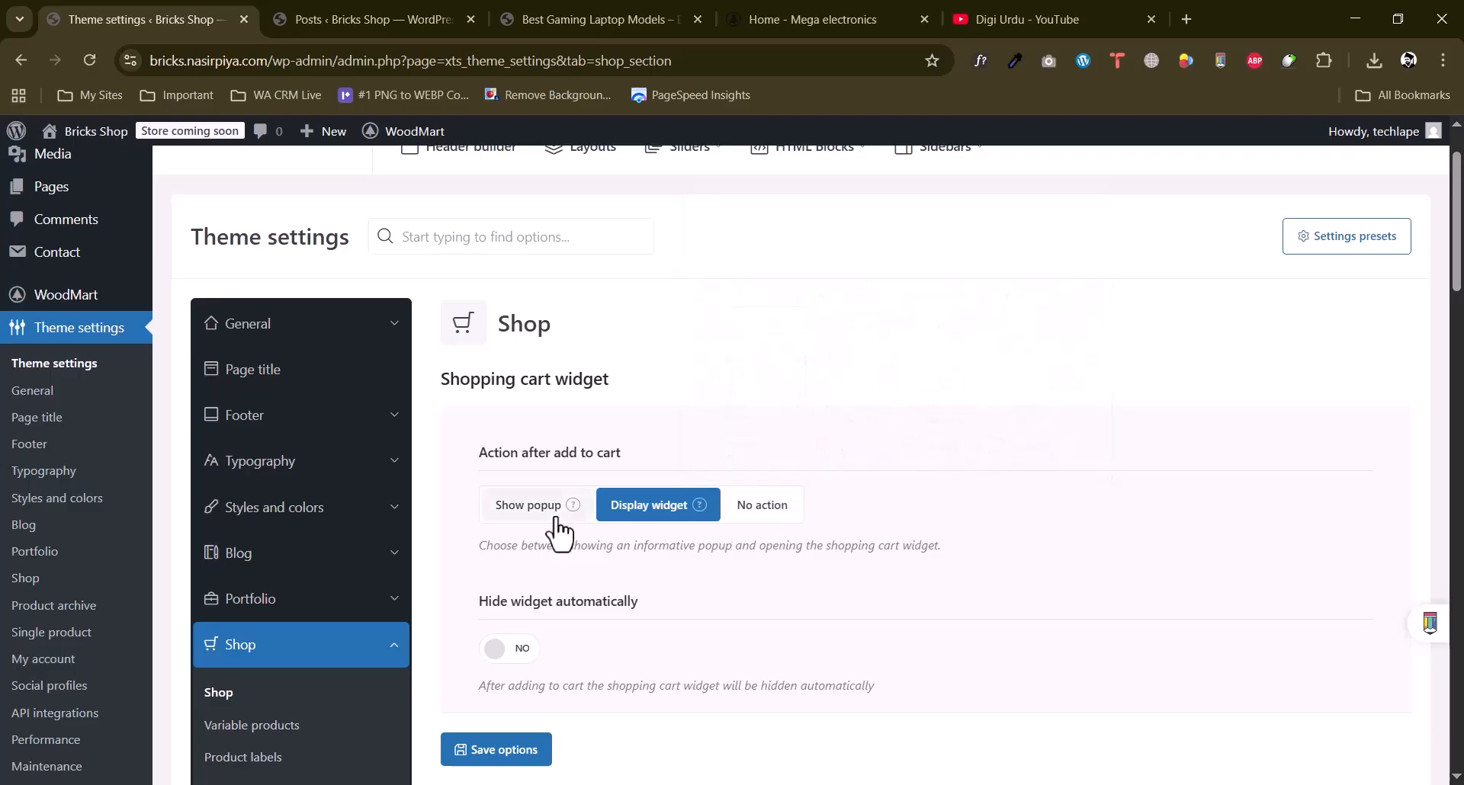
click(515, 511)
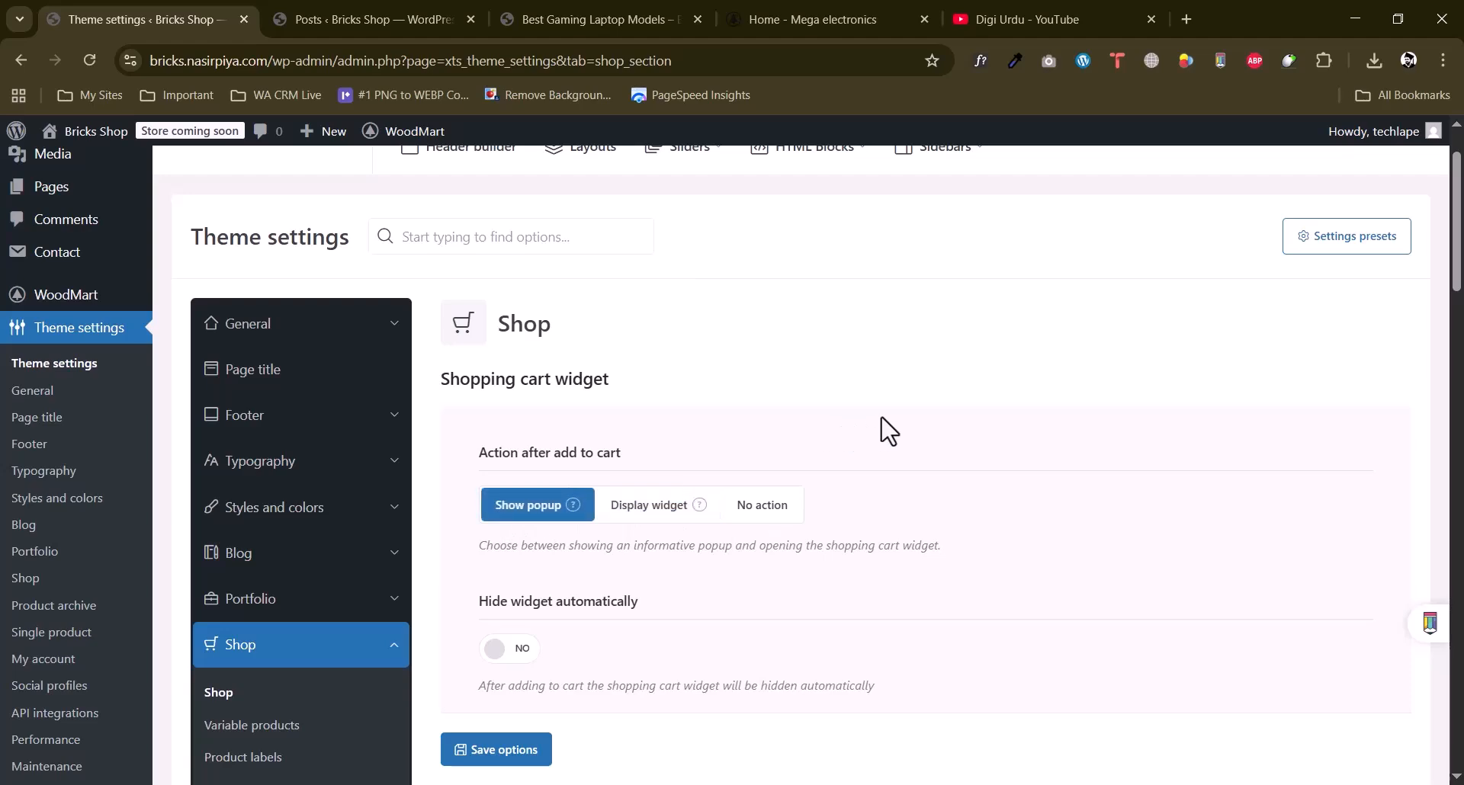
Examine the remaining Shop options, including cart widget, SKU display, catalog mode, size guides, login-restricted prices and dynamic discounts.
scroll(889, 427, down, 4)
drag(551, 316, 636, 314)
click(636, 314)
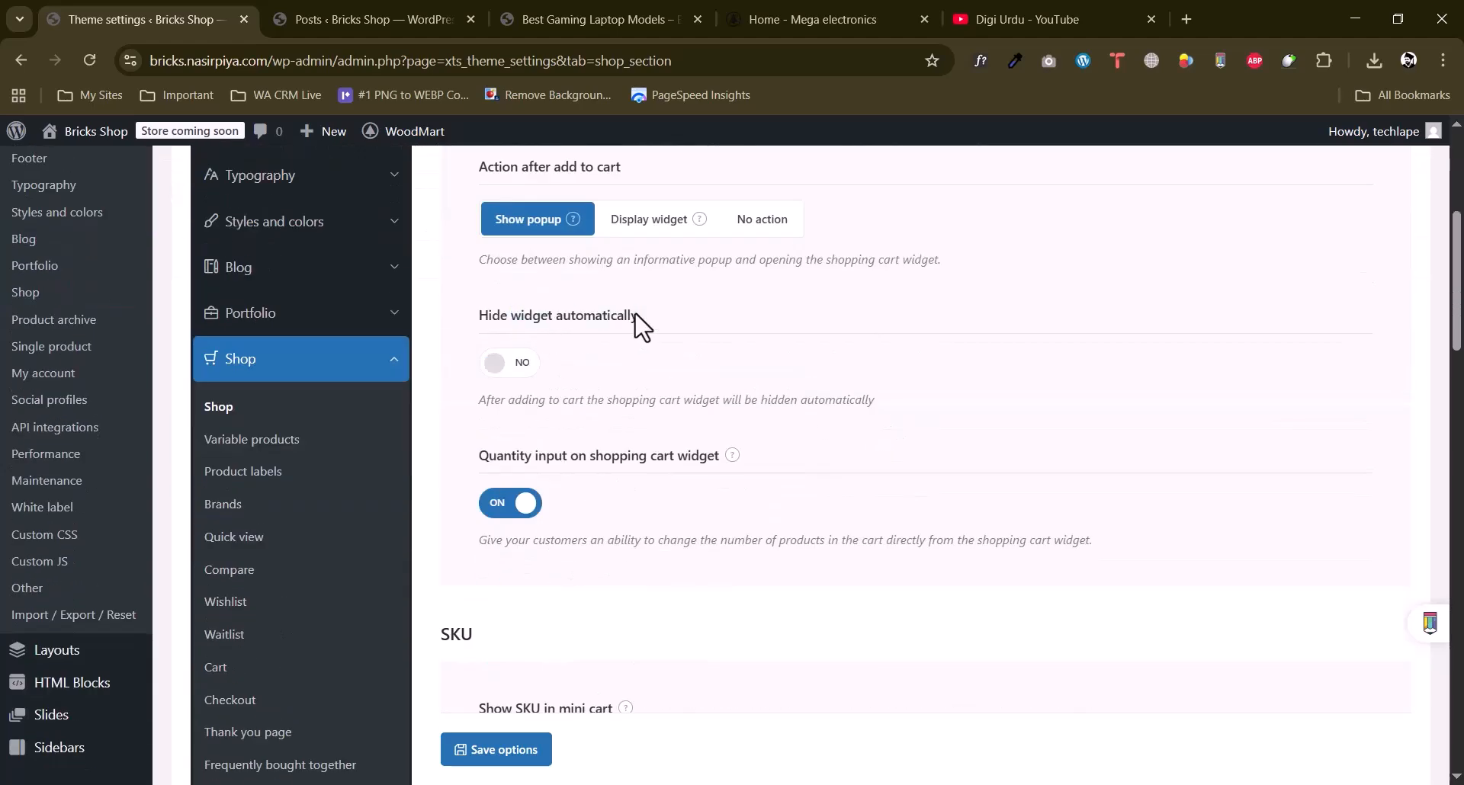
scroll(519, 380, down, 5)
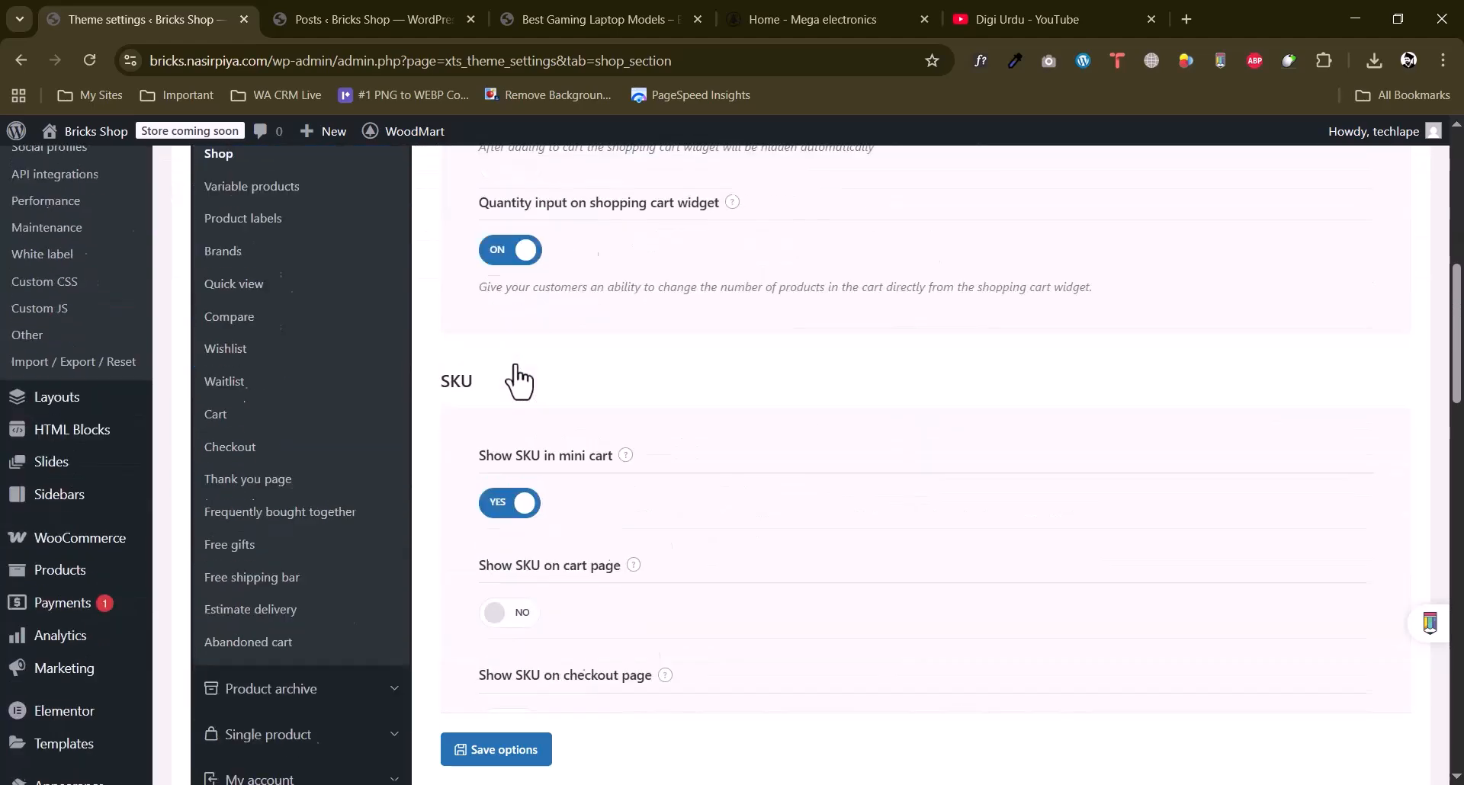
scroll(514, 376, up, 1)
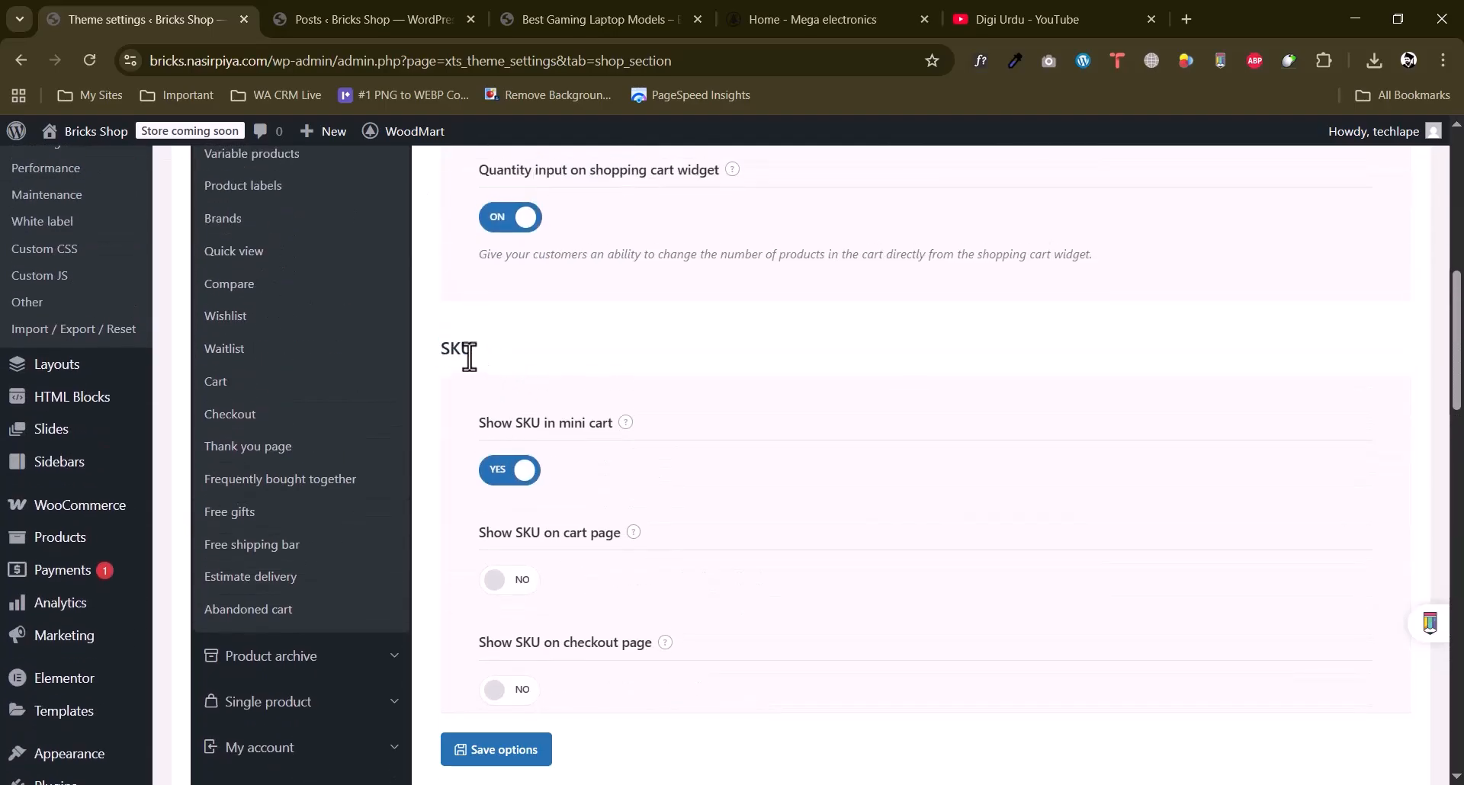
scroll(457, 473, down, 2)
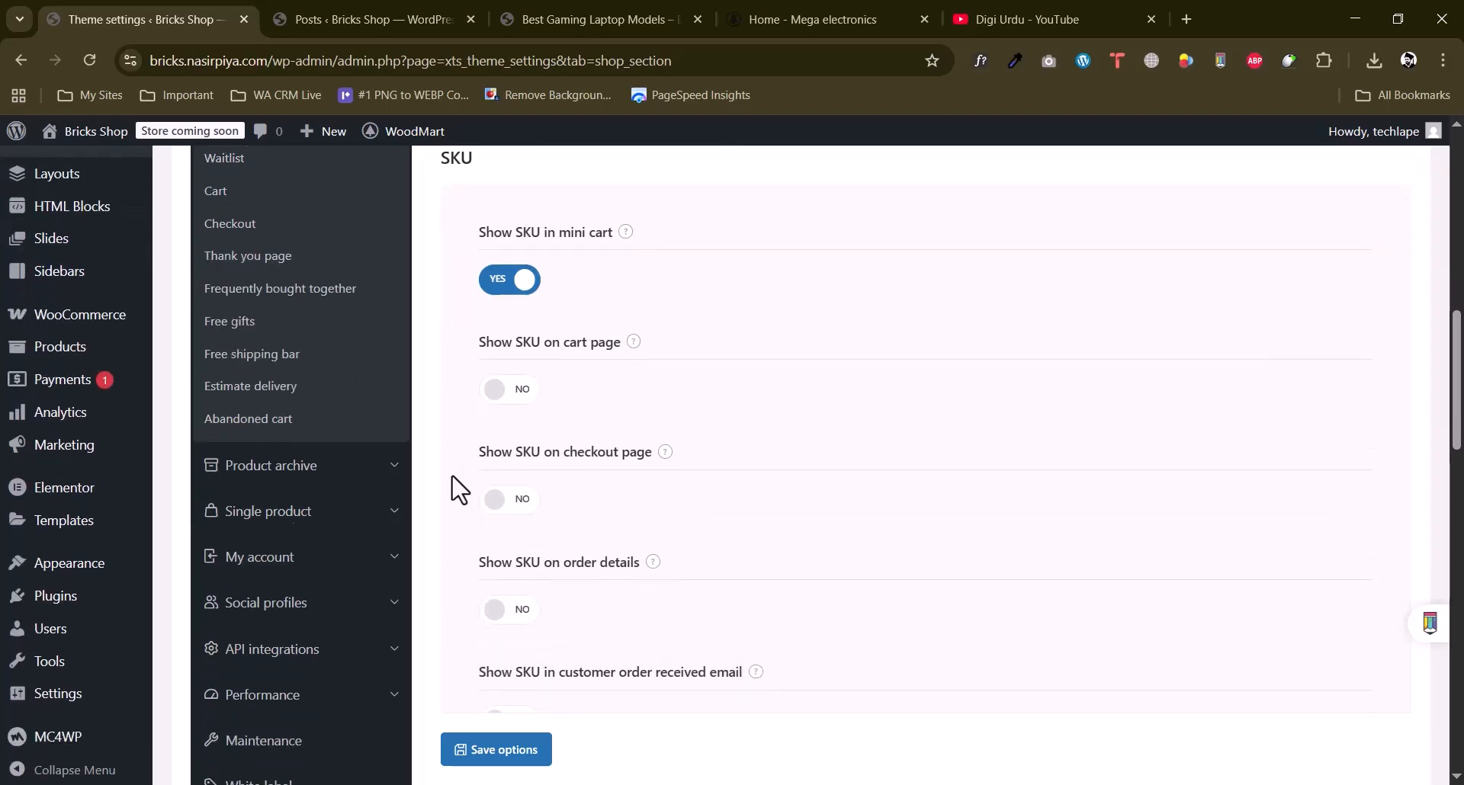
scroll(457, 491, up, 1)
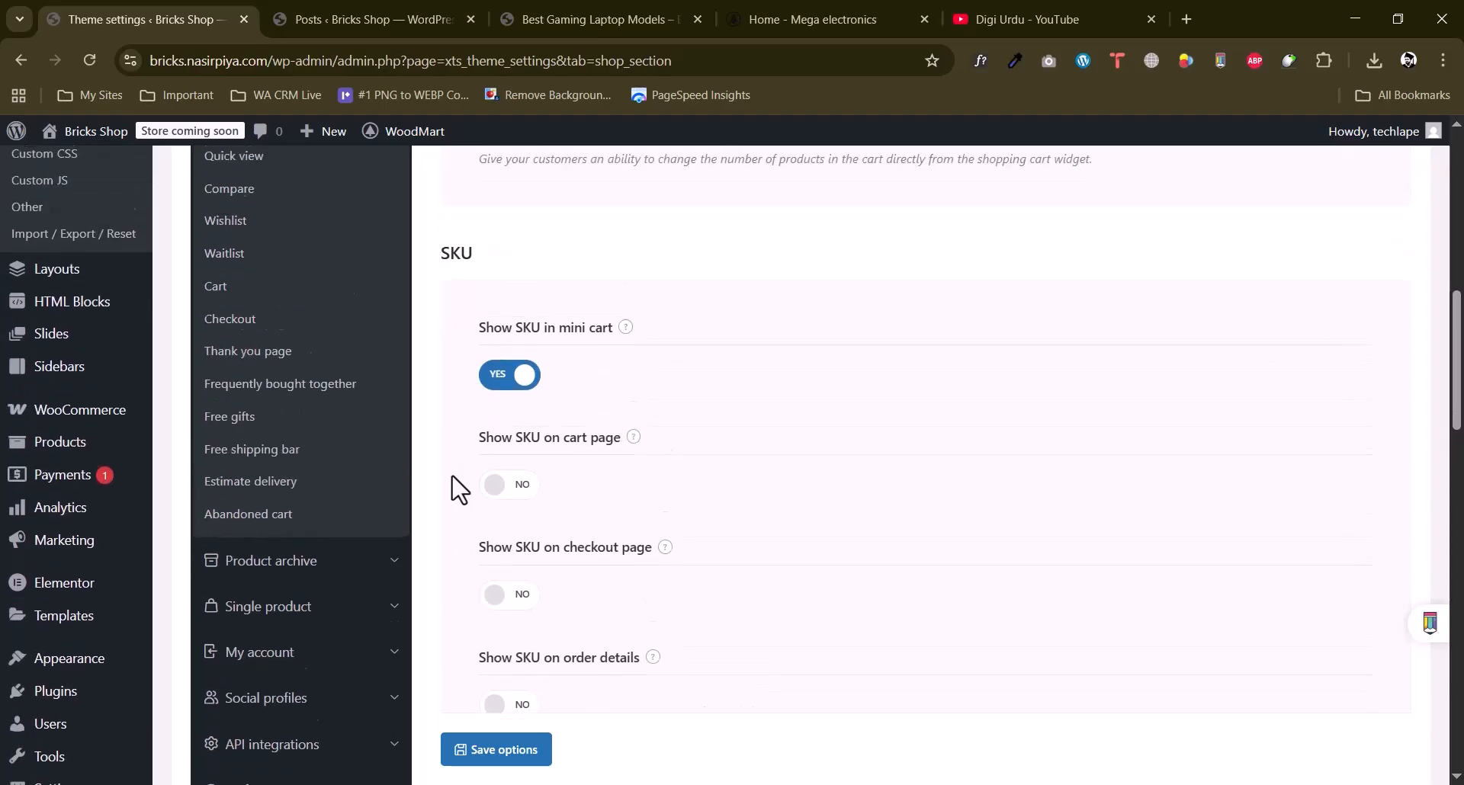
scroll(458, 488, down, 2)
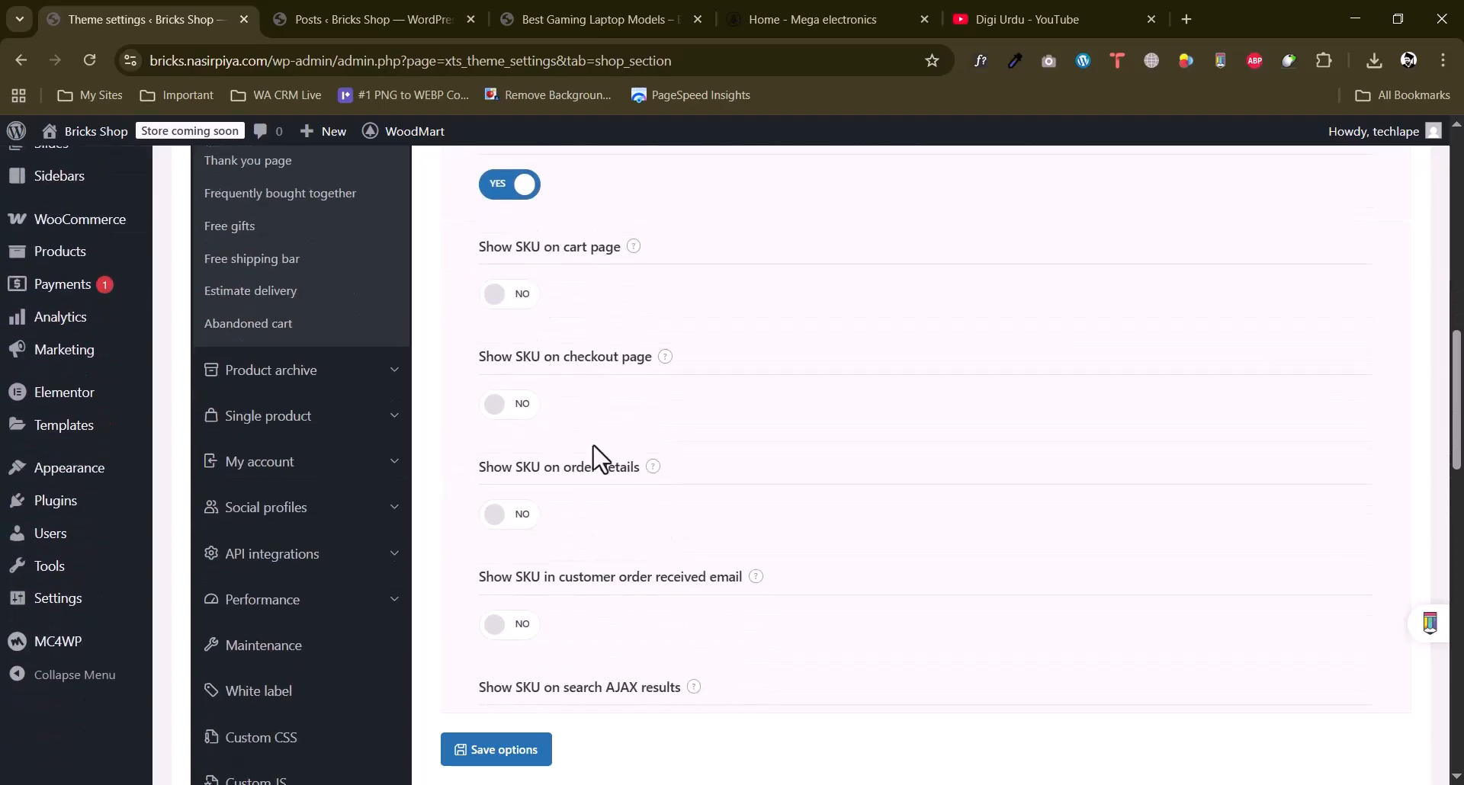
scroll(594, 438, down, 8)
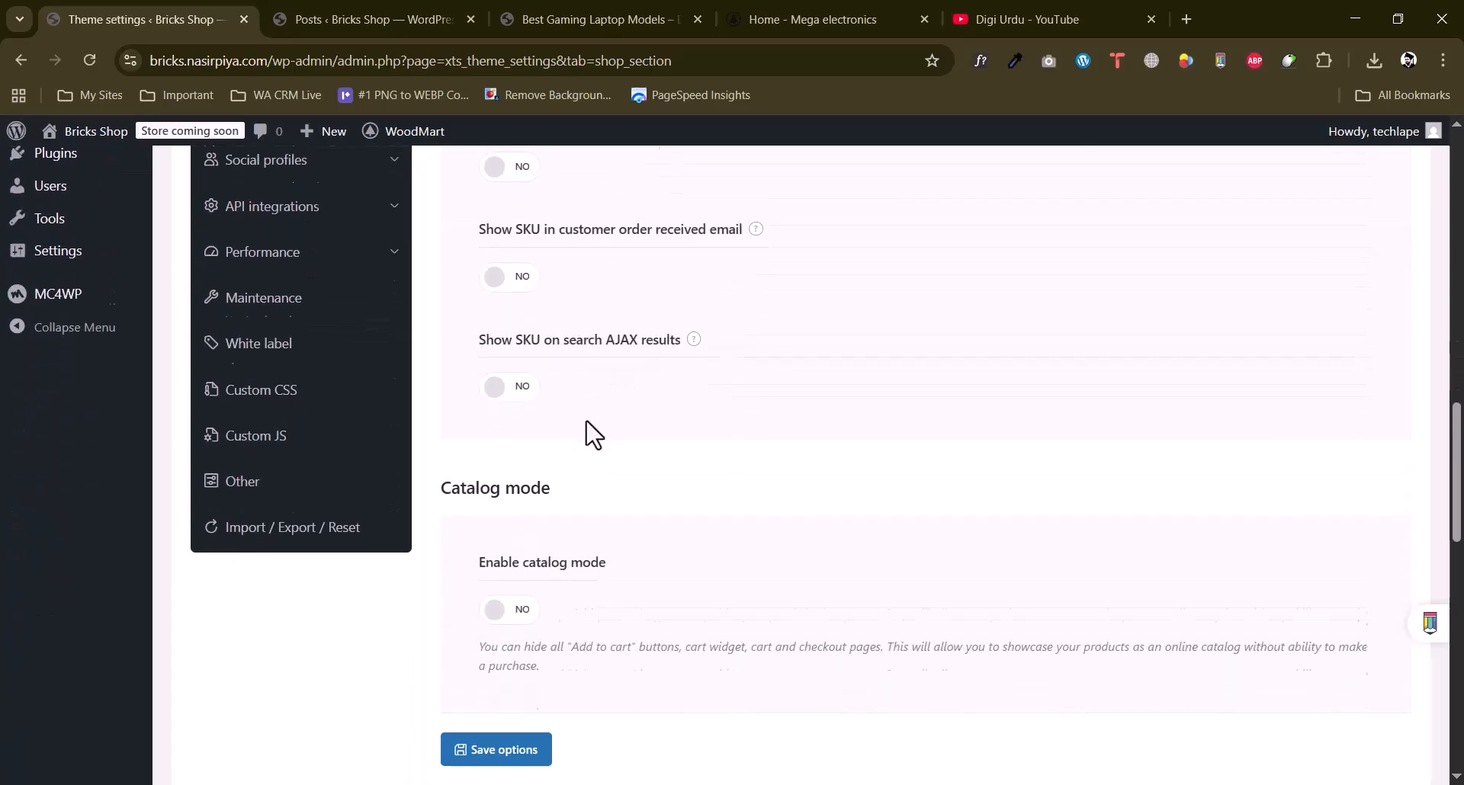
scroll(592, 442, up, 2)
scroll(591, 435, down, 9)
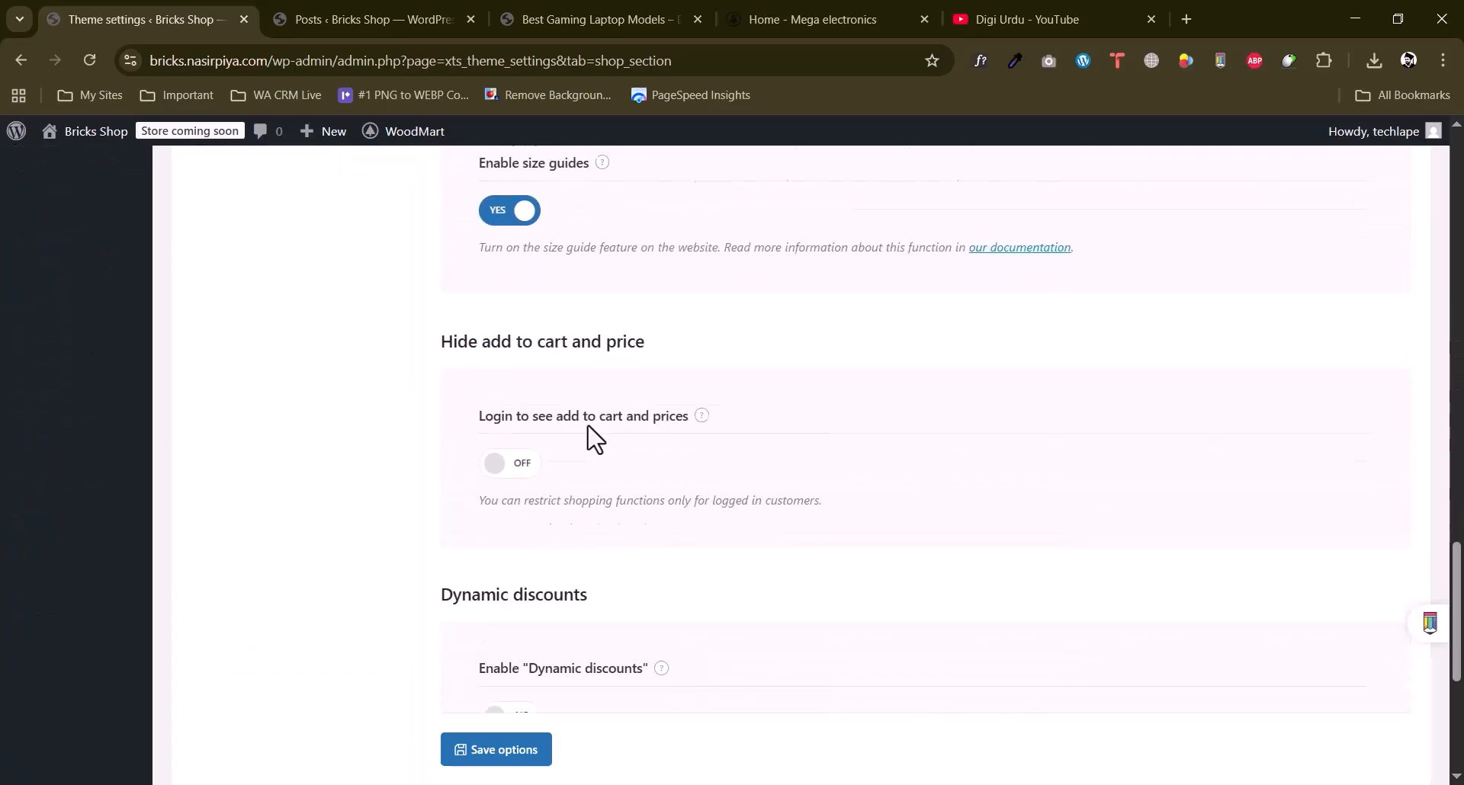
Save the Shop theme options.
click(506, 610)
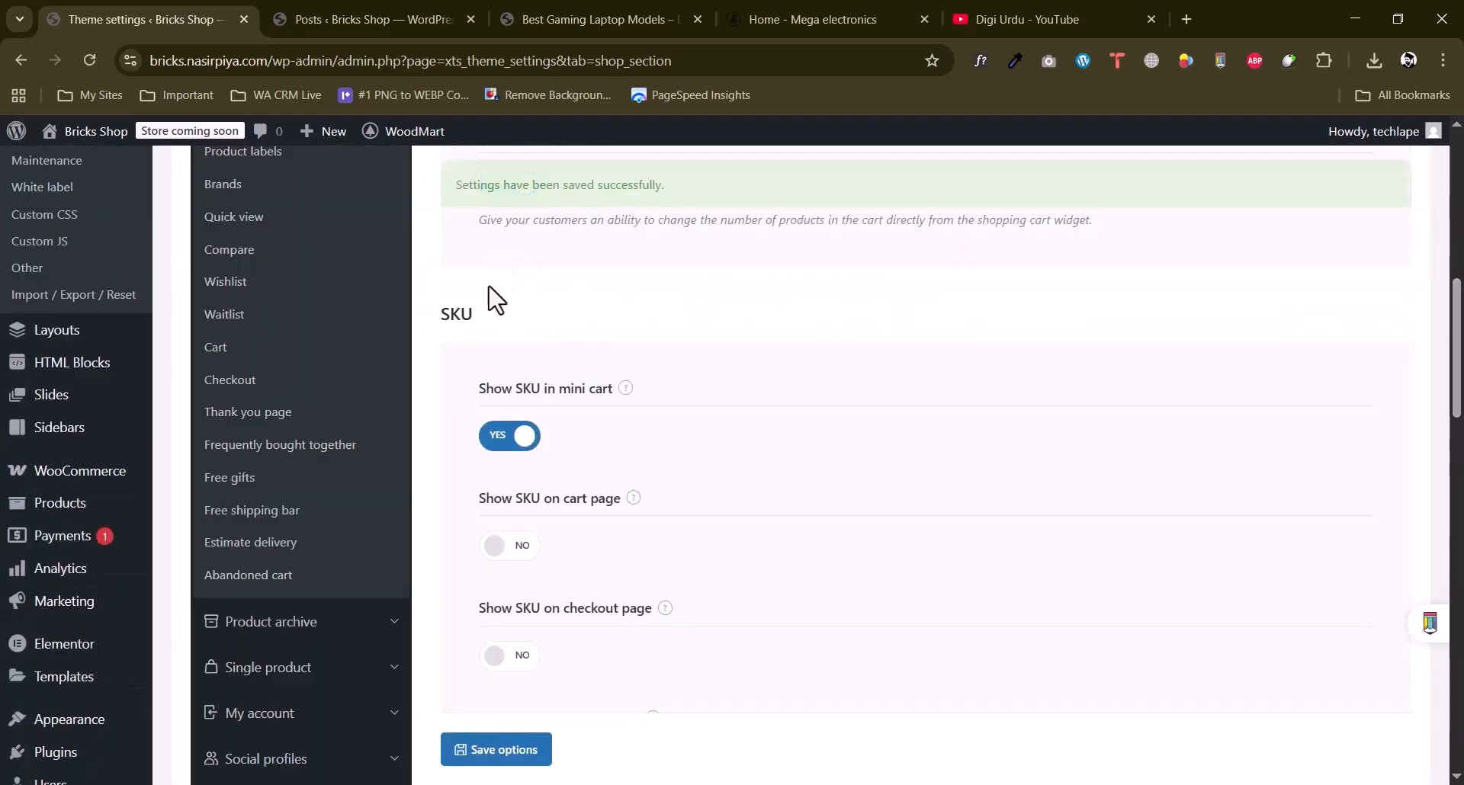
scroll(326, 376, up, 3)
scroll(238, 353, down, 1)
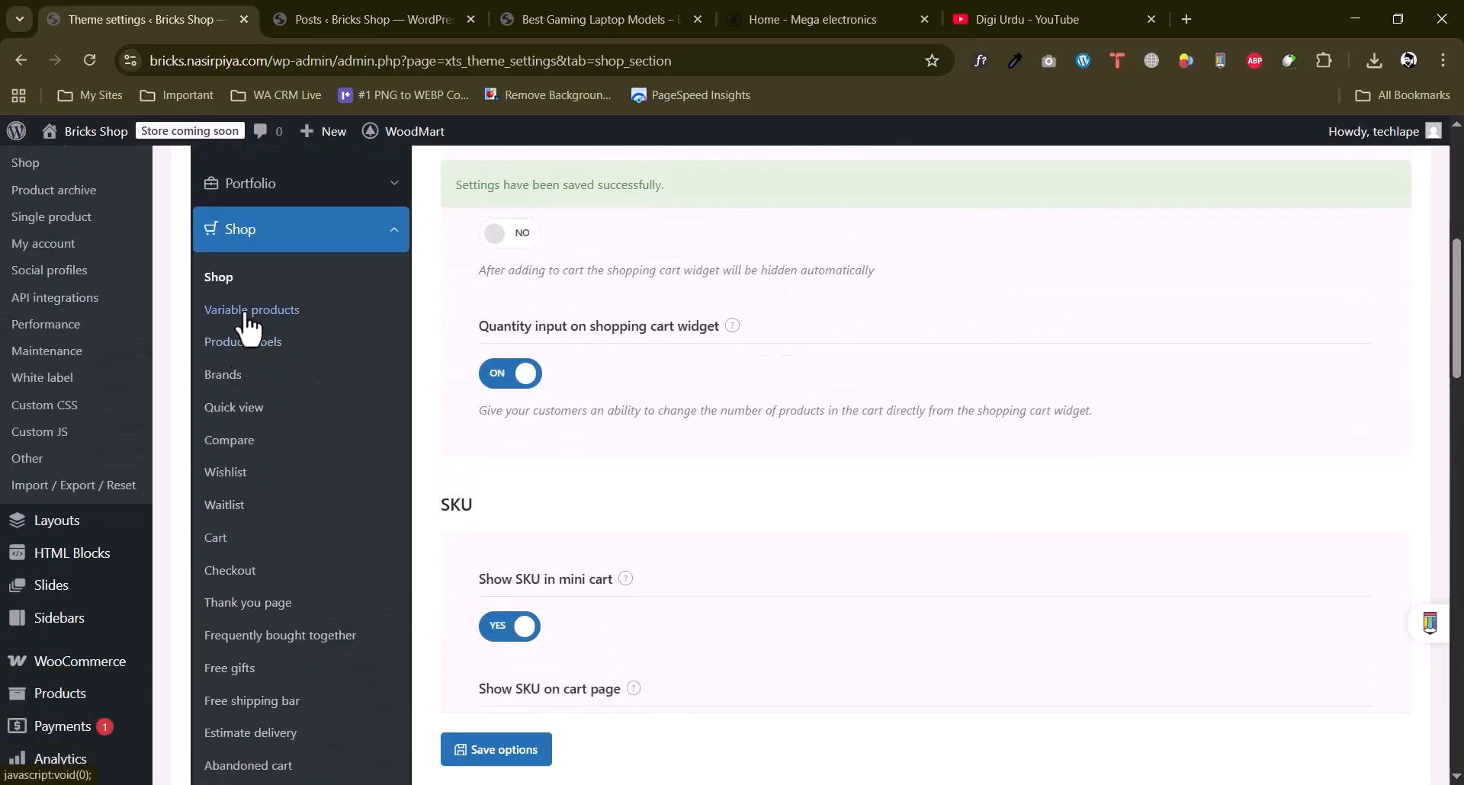
Open the Variable products settings and review the quick shop, attribute swatches, variation and price options.
click(248, 313)
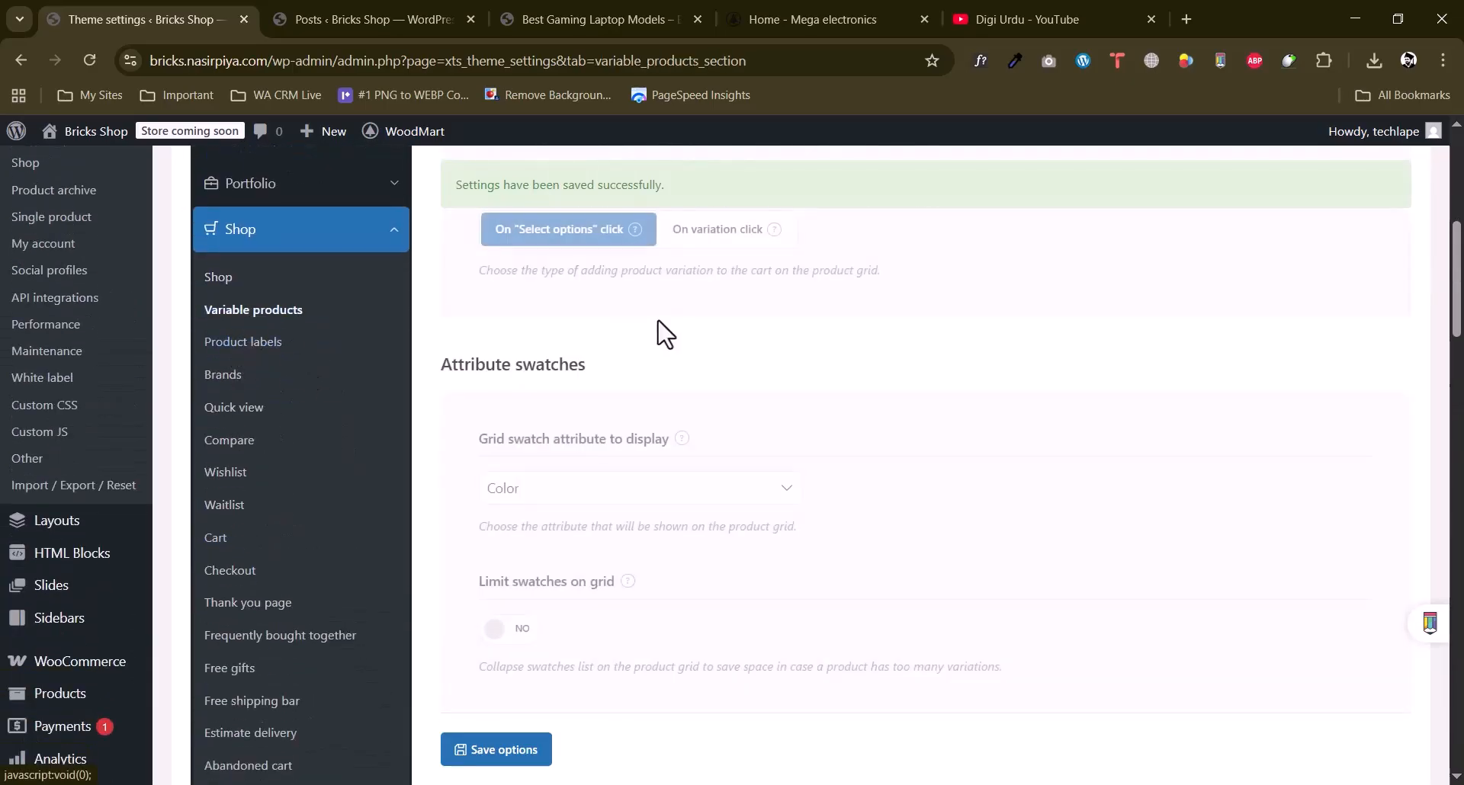
scroll(647, 337, up, 5)
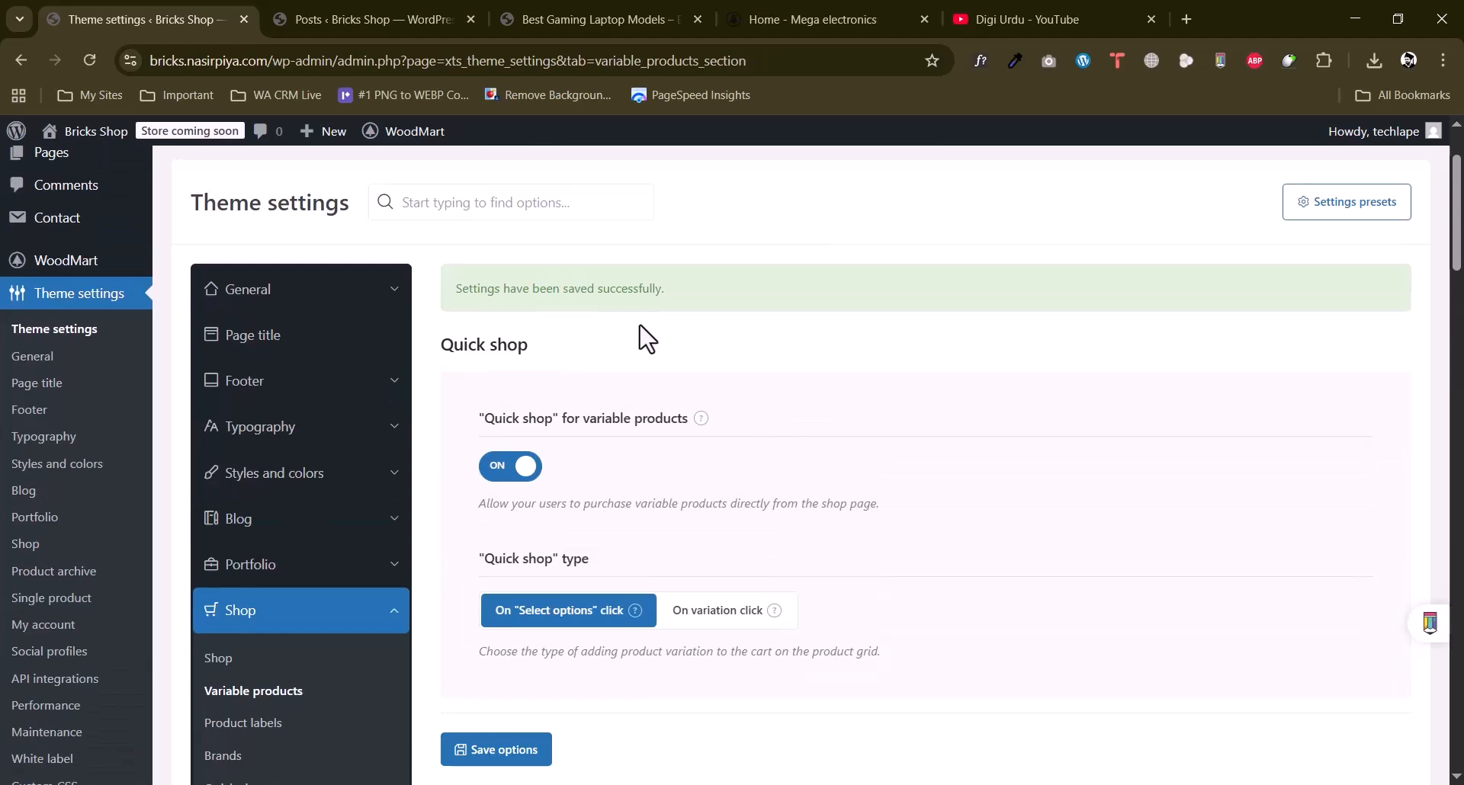
scroll(646, 411, down, 15)
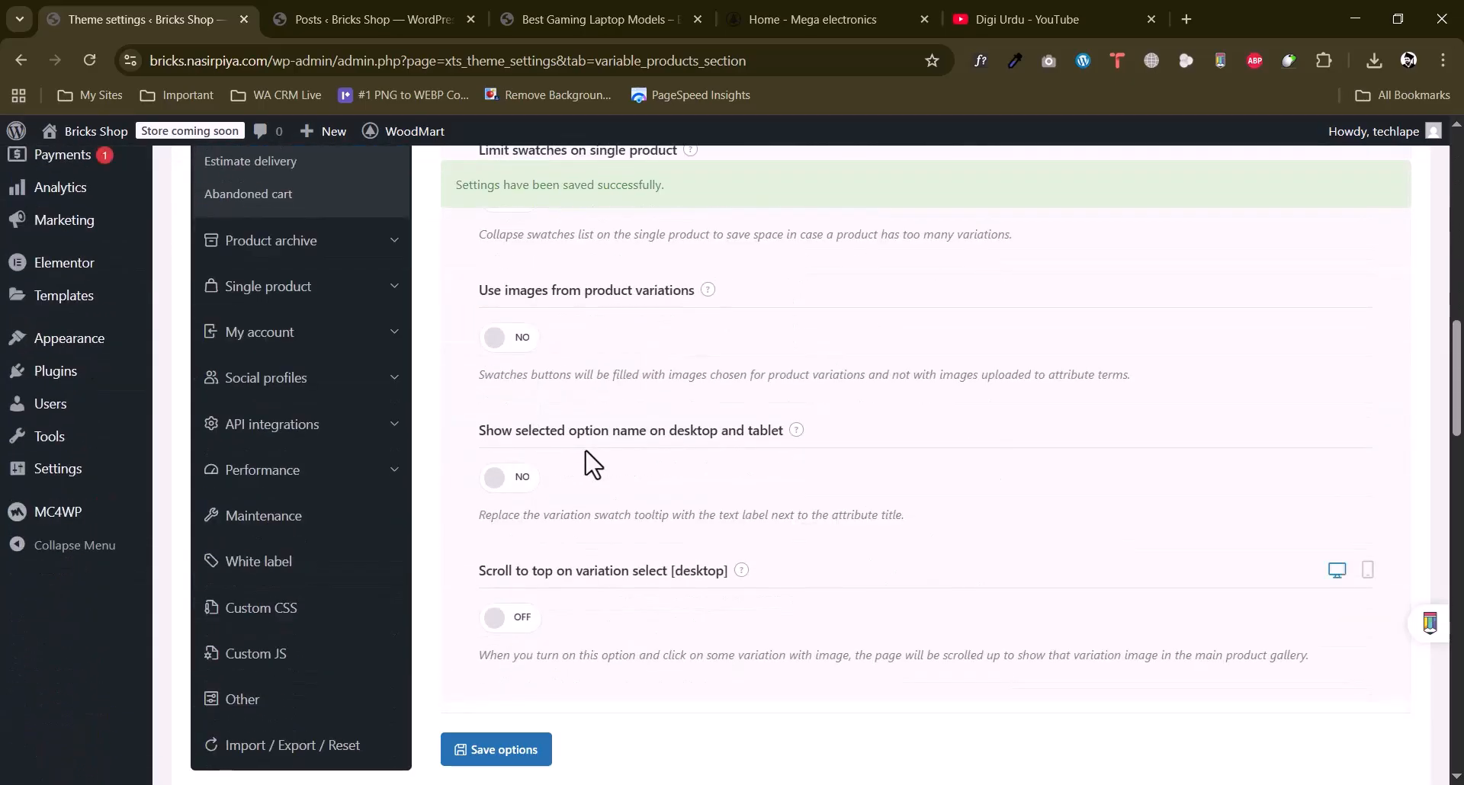
scroll(593, 473, down, 8)
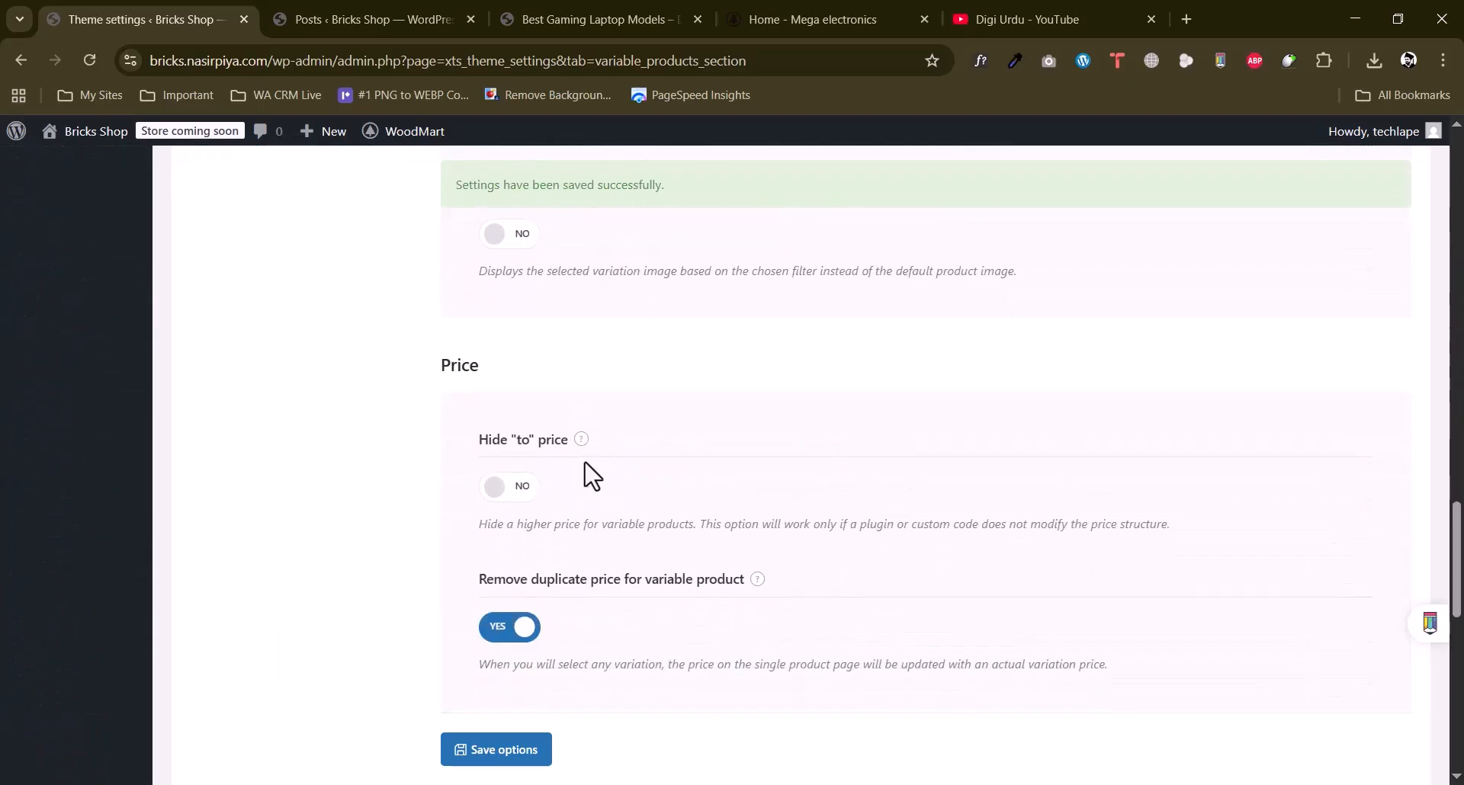
scroll(591, 476, up, 20)
scroll(588, 484, down, 2)
Open the Product labels settings and check the product labels under The Best Offers on the storefront home page.
click(249, 440)
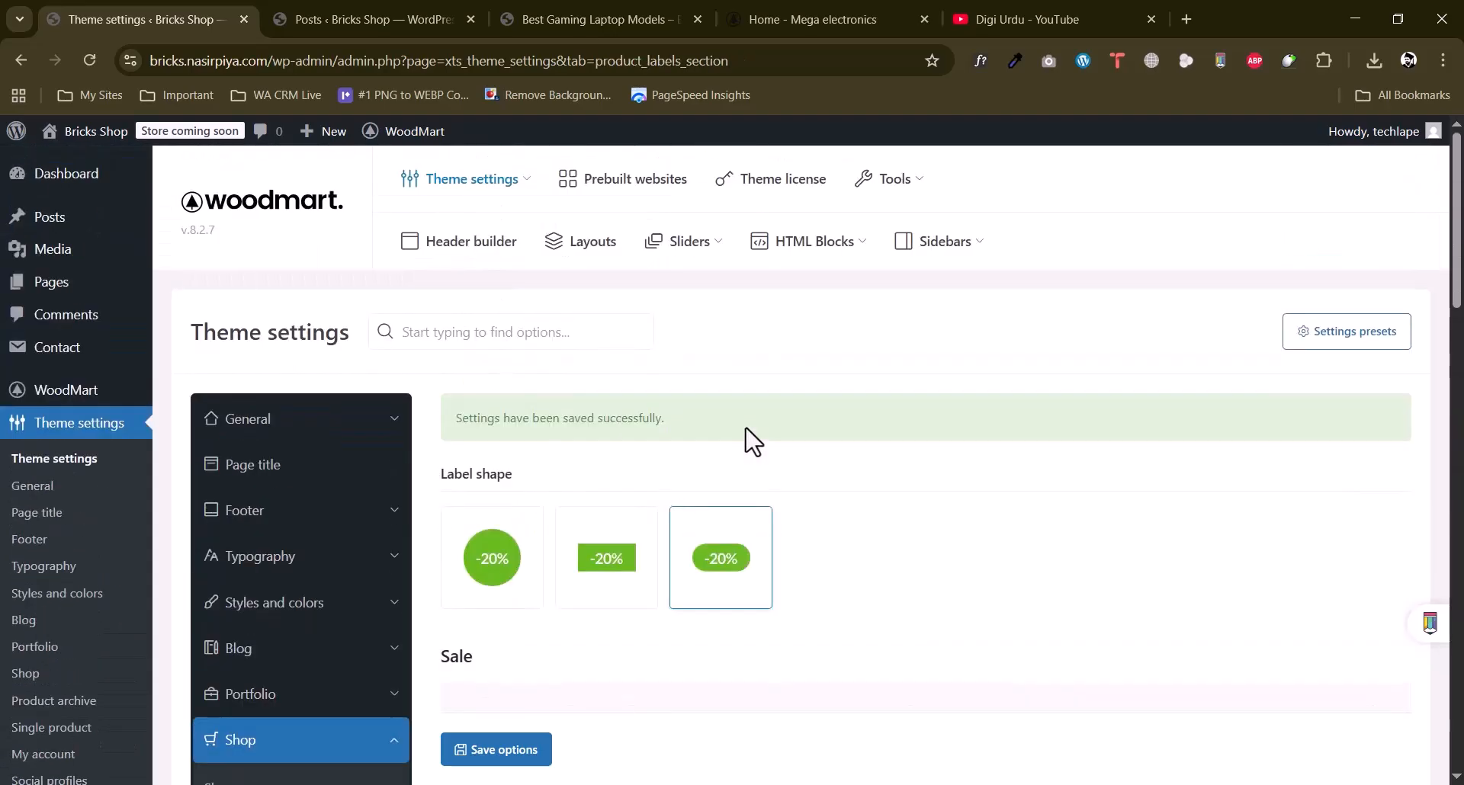
click(584, 15)
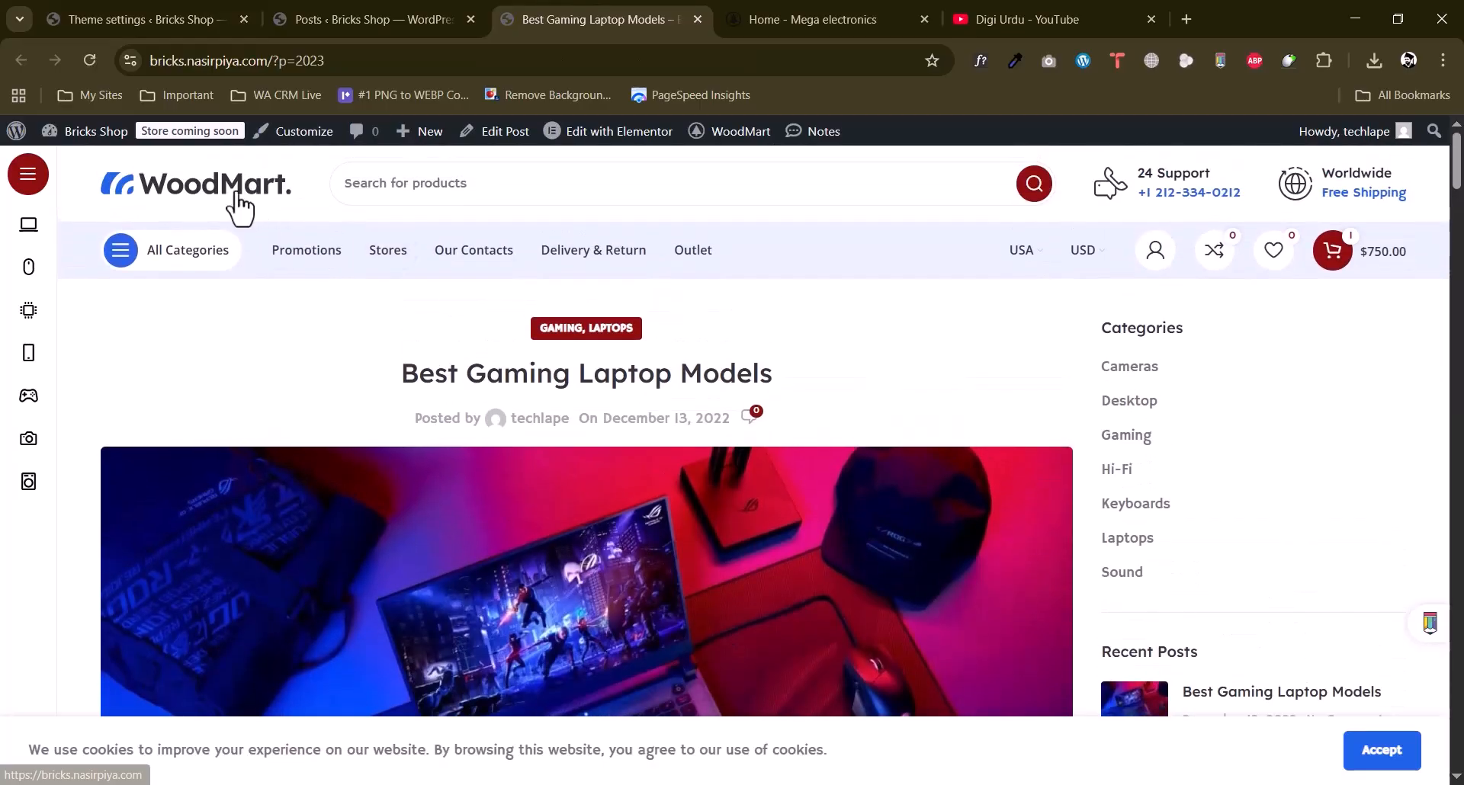
click(237, 196)
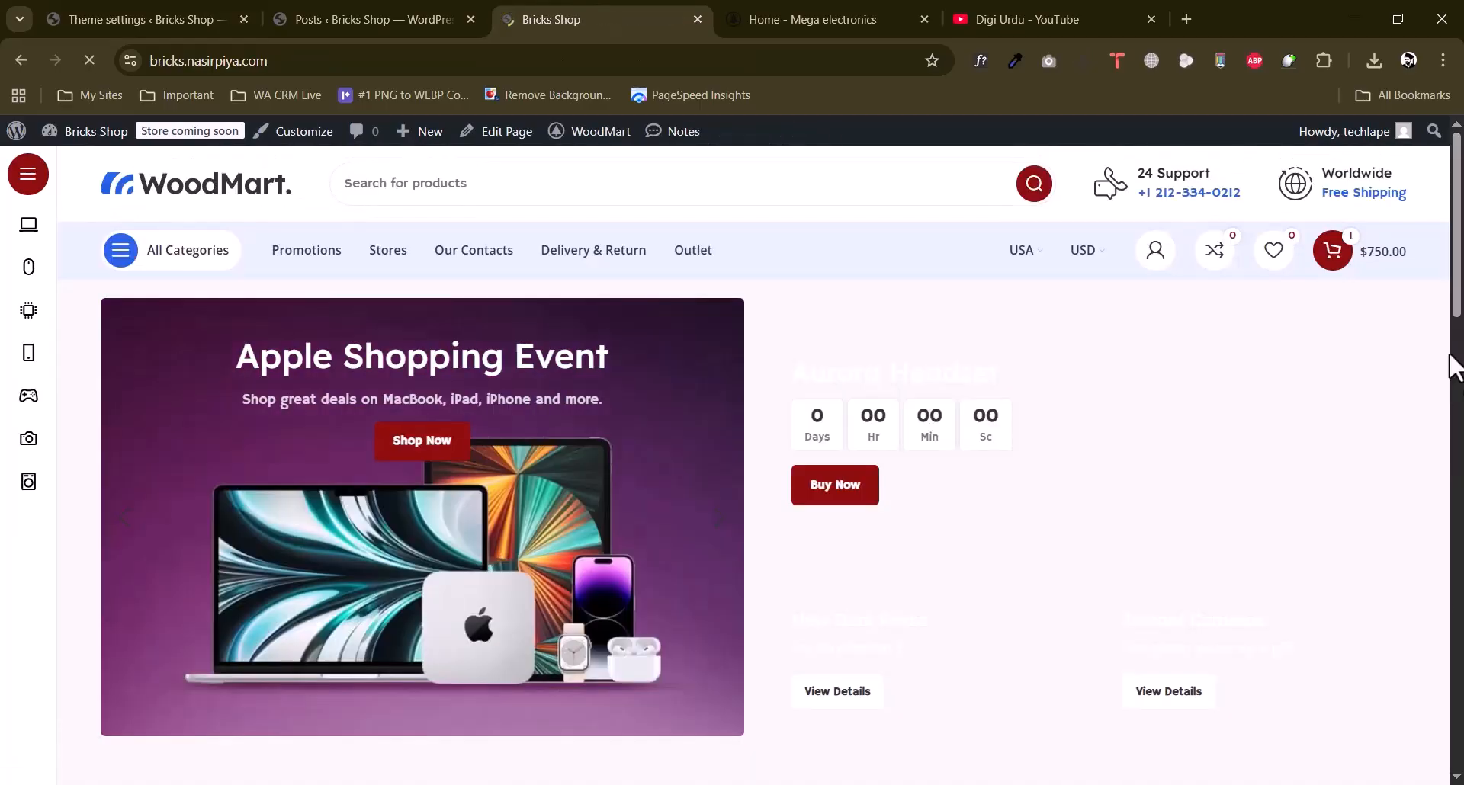
scroll(732, 458, down, 8)
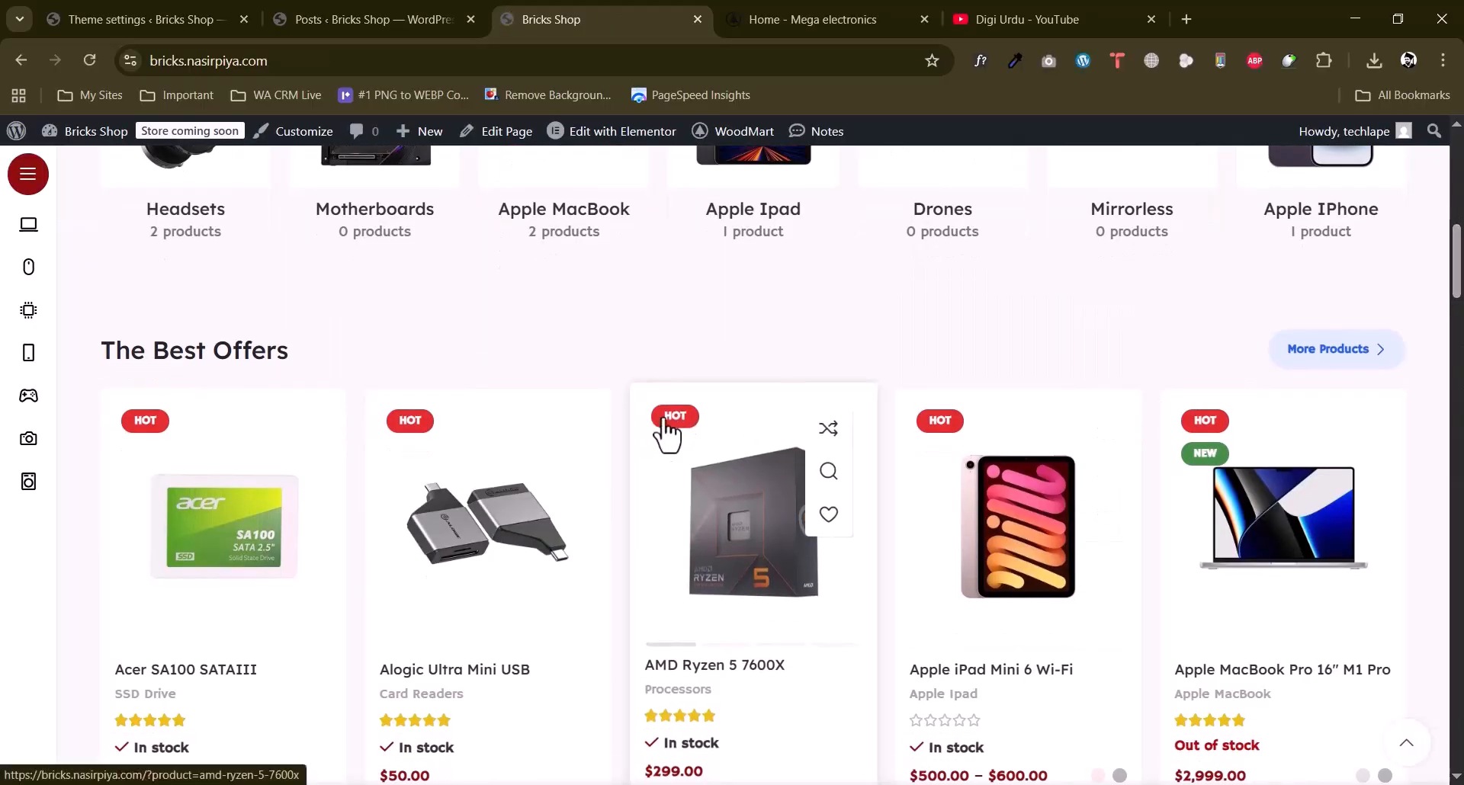
Return to the Product labels settings and choose the circular label shape.
click(360, 2)
drag(240, 2, 419, 9)
click(501, 568)
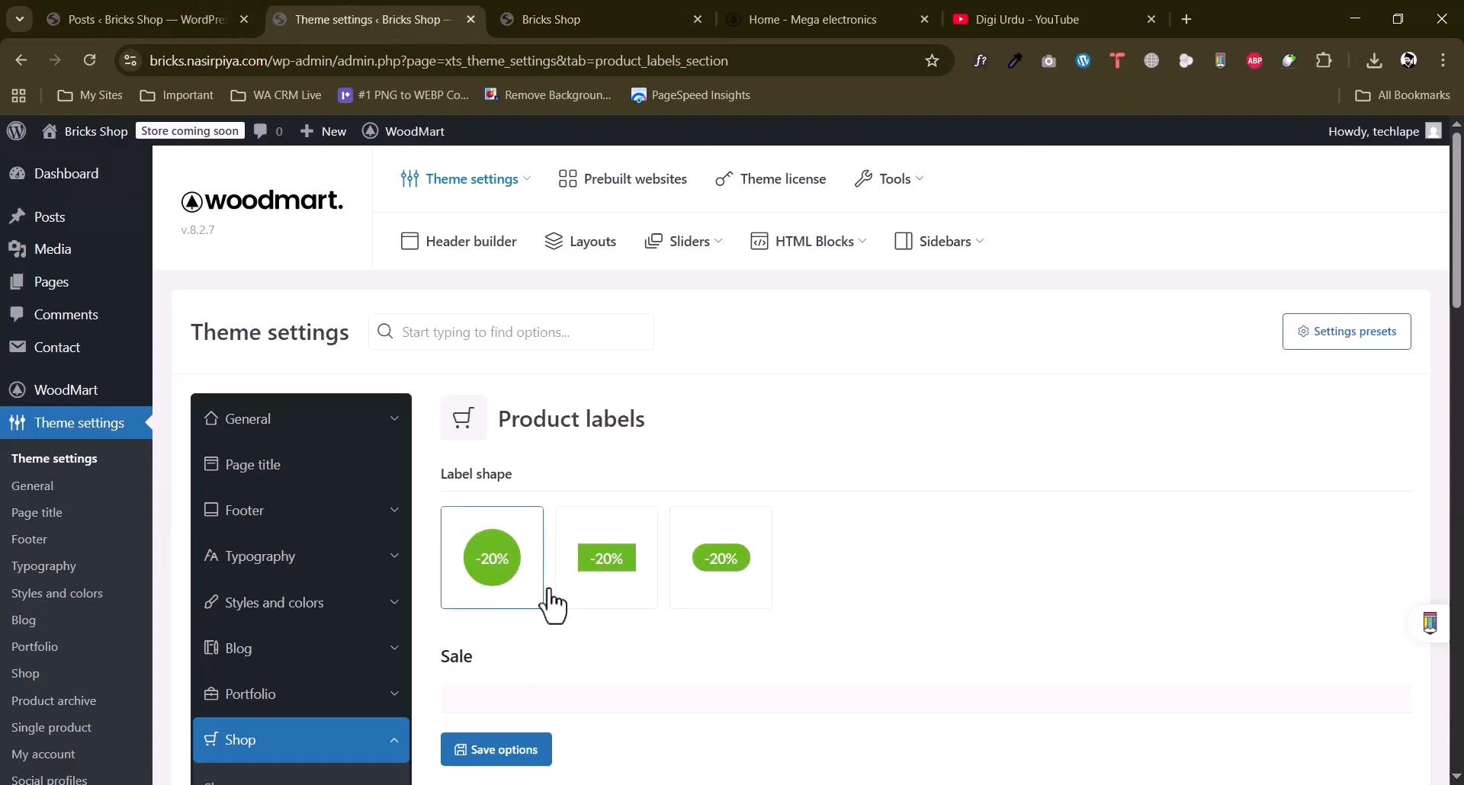
Review the Sale and New label options in the Product labels settings.
scroll(813, 548, down, 20)
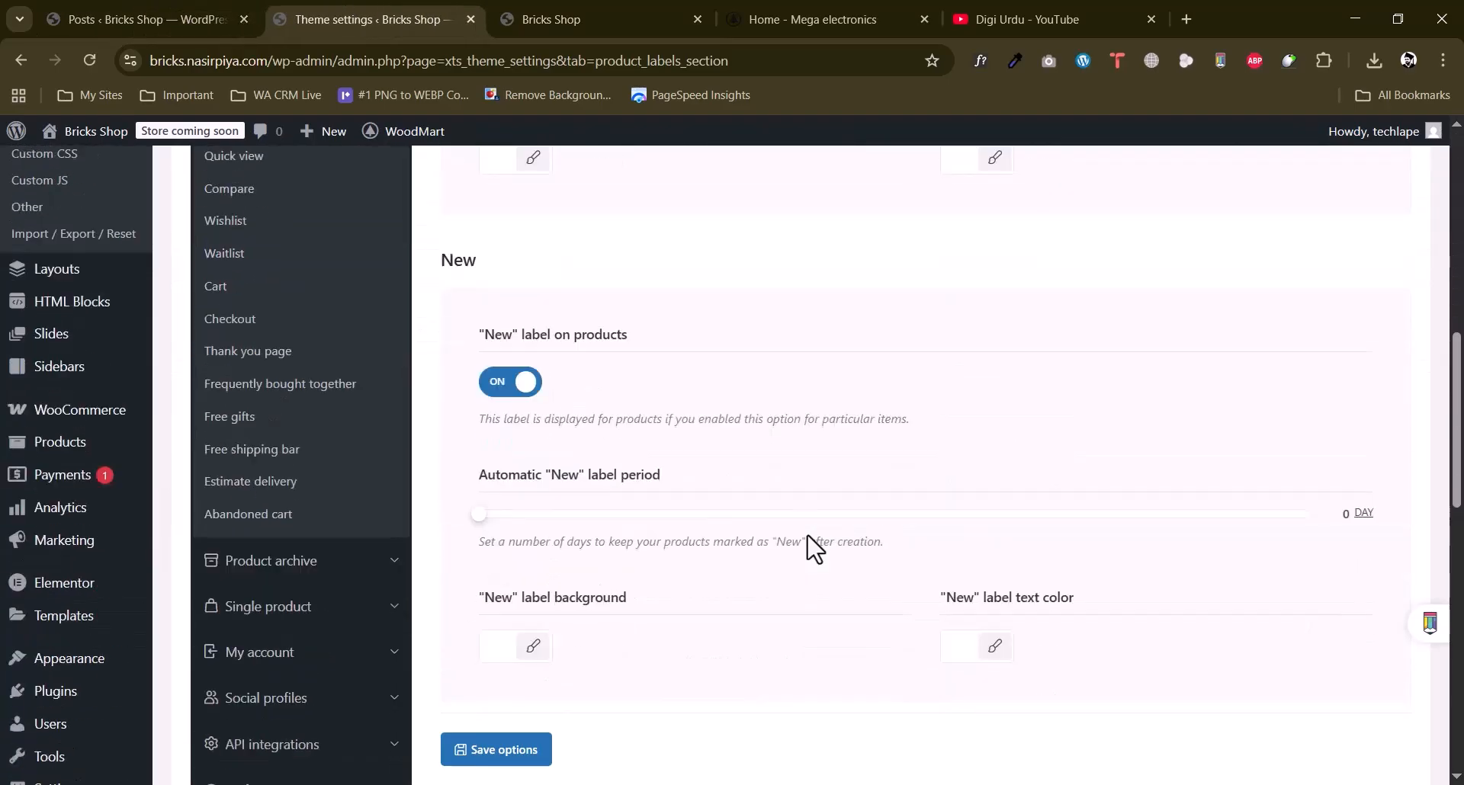
scroll(819, 546, up, 9)
drag(819, 546, 982, 456)
click(824, 285)
scroll(663, 370, up, 10)
click(950, 492)
scroll(409, 532, down, 4)
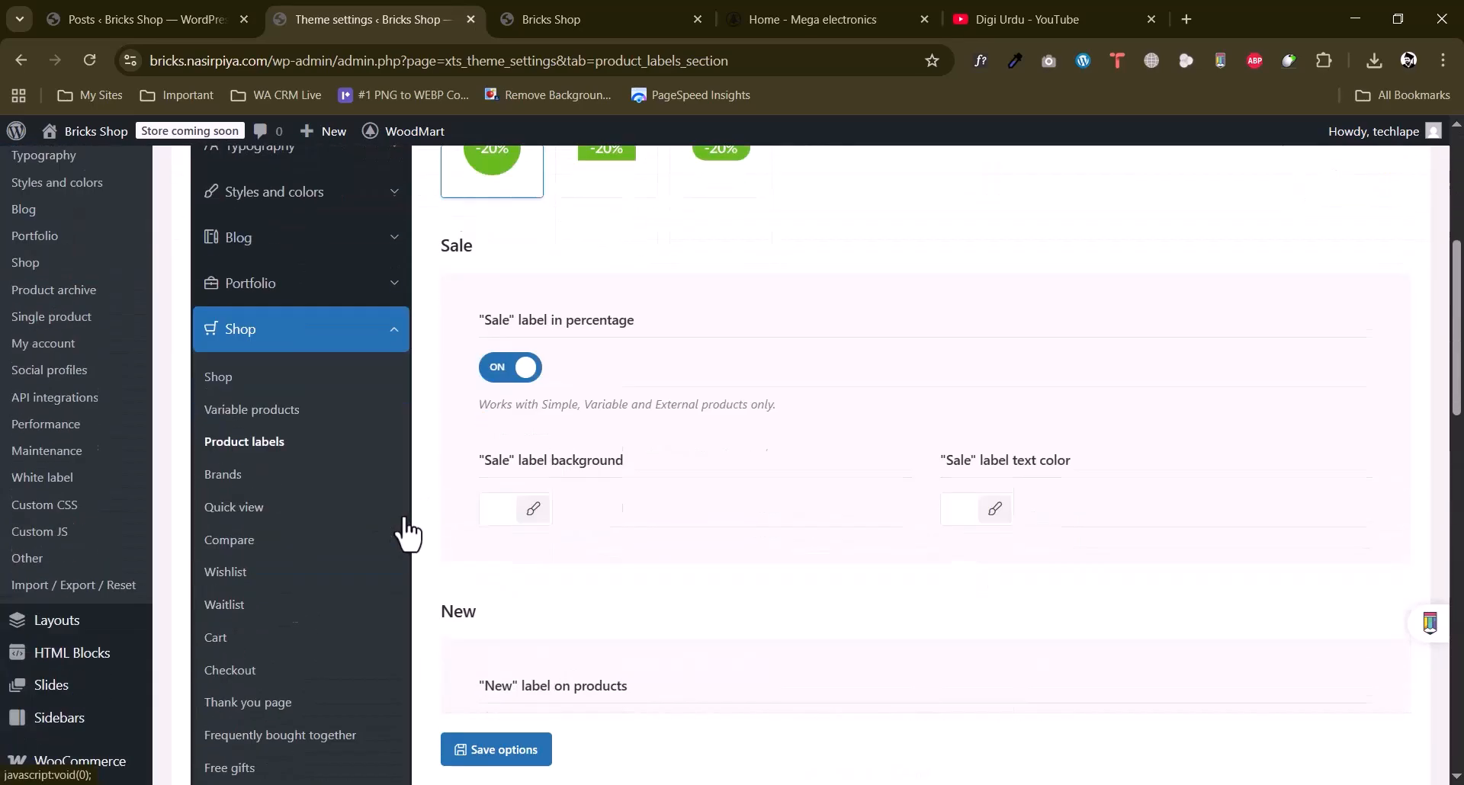
Review the Brands settings and the Quick view layout, width and variation options.
click(244, 474)
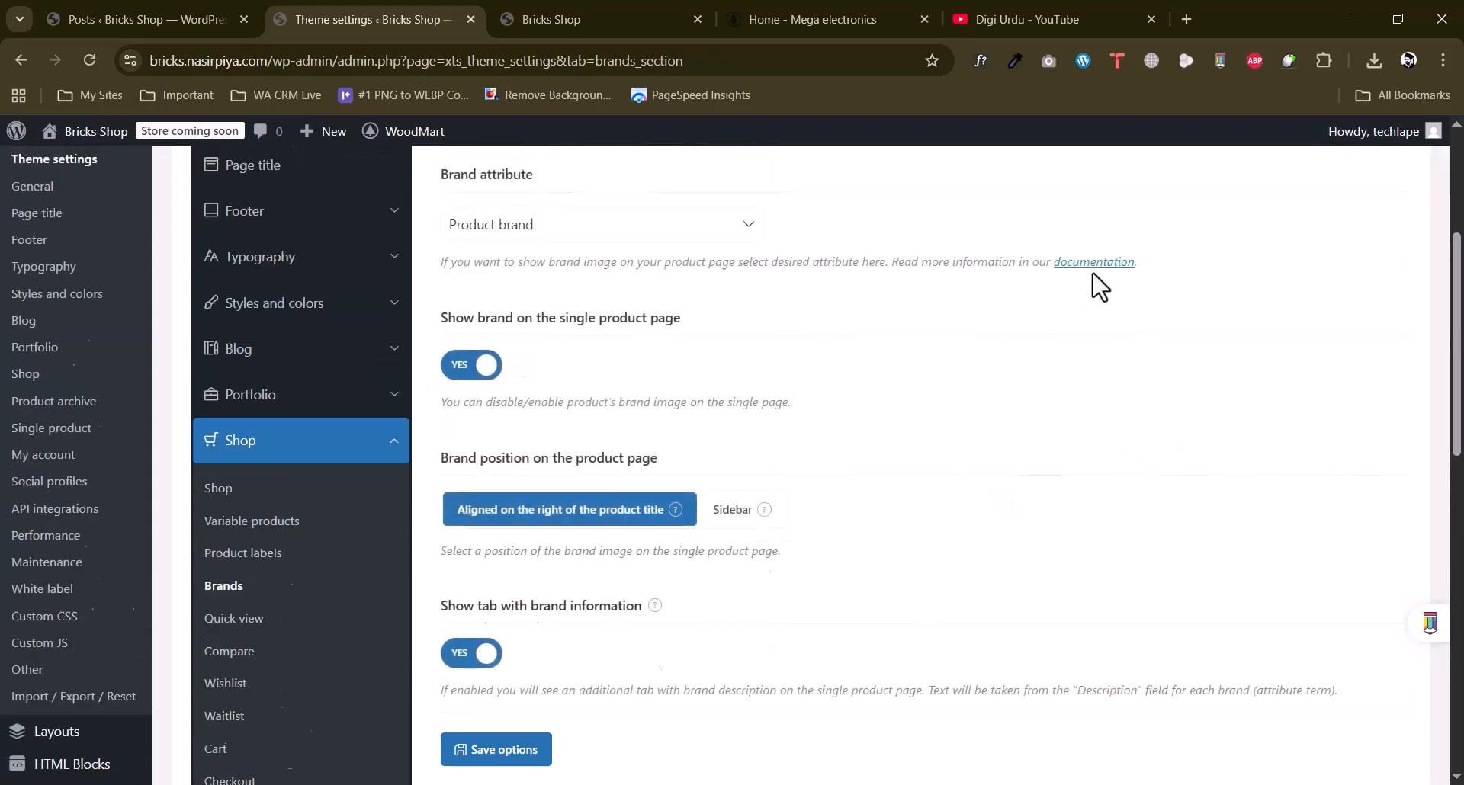
scroll(686, 354, down, 2)
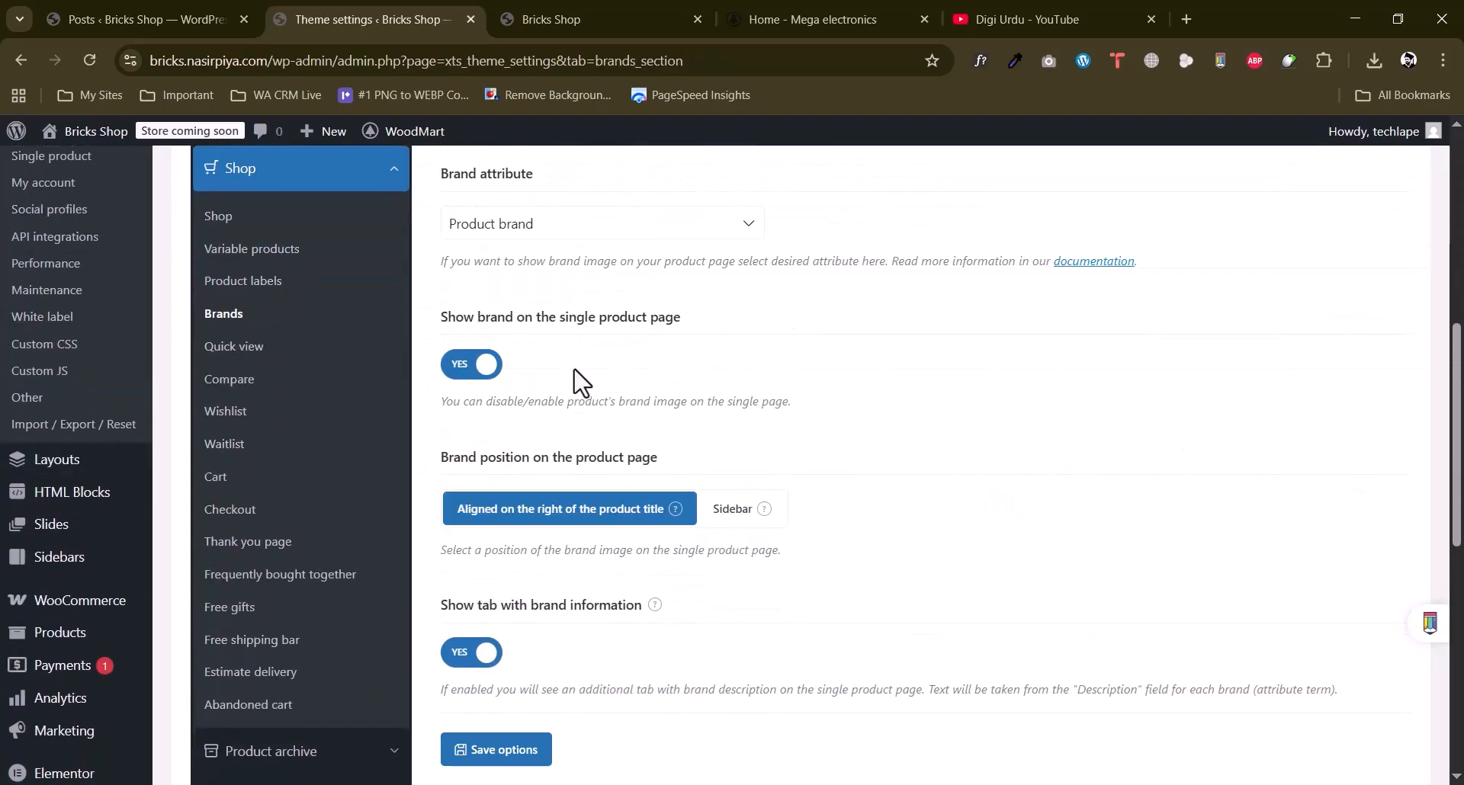
click(229, 352)
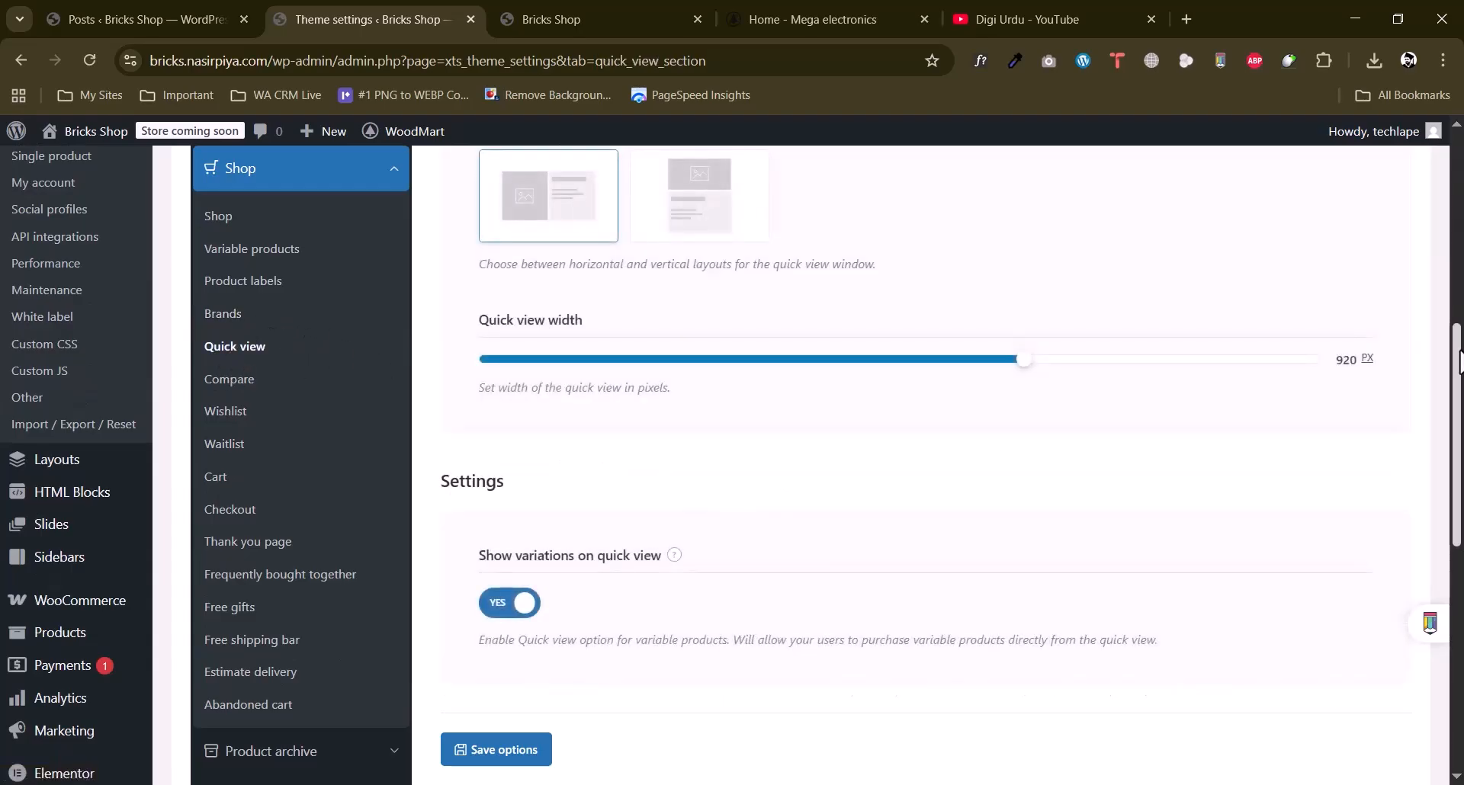
scroll(626, 362, up, 4)
scroll(707, 395, down, 2)
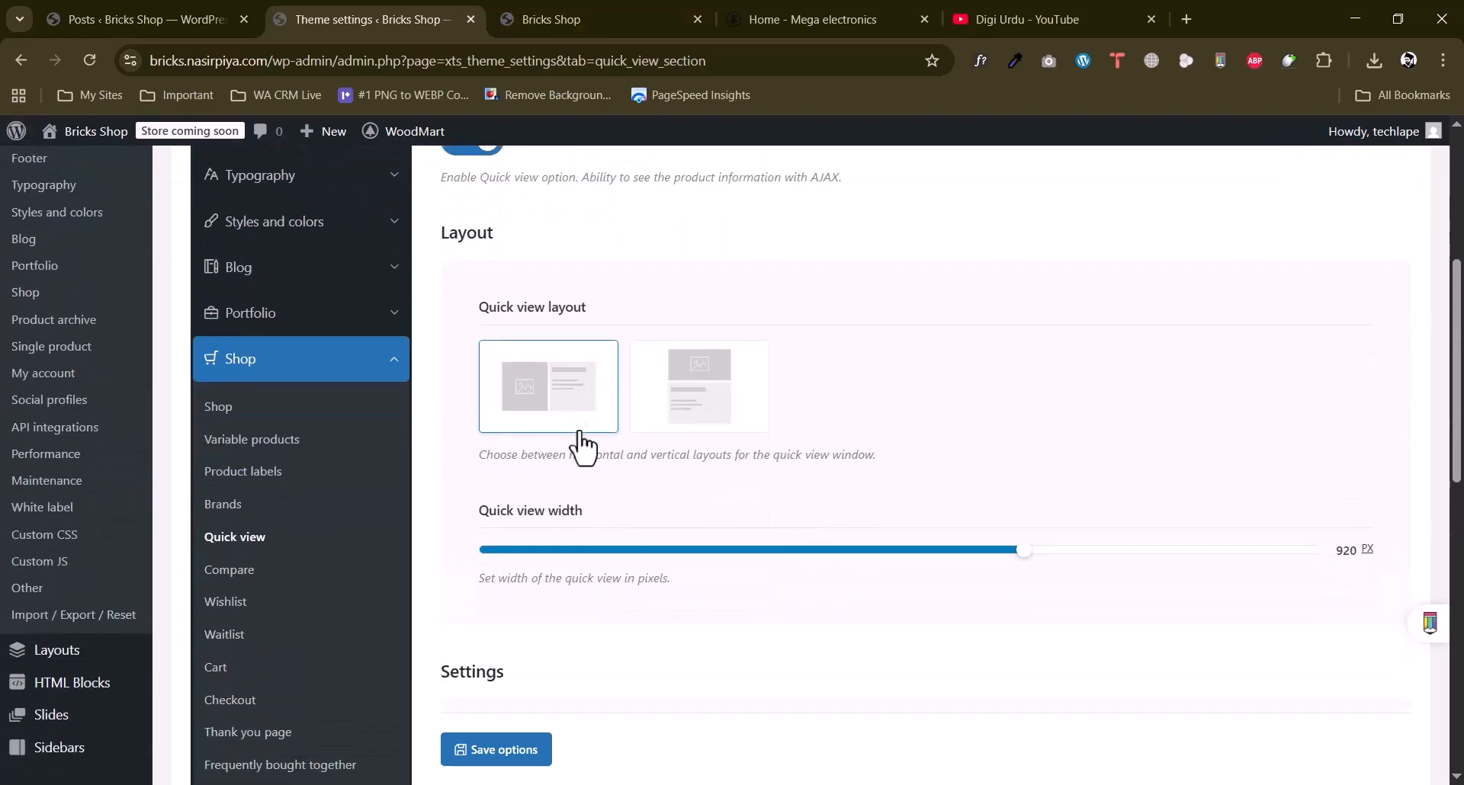
View the AMD Ryzen 5 7600X product page from the storefront's Best Offers and go back to the home page.
click(518, 17)
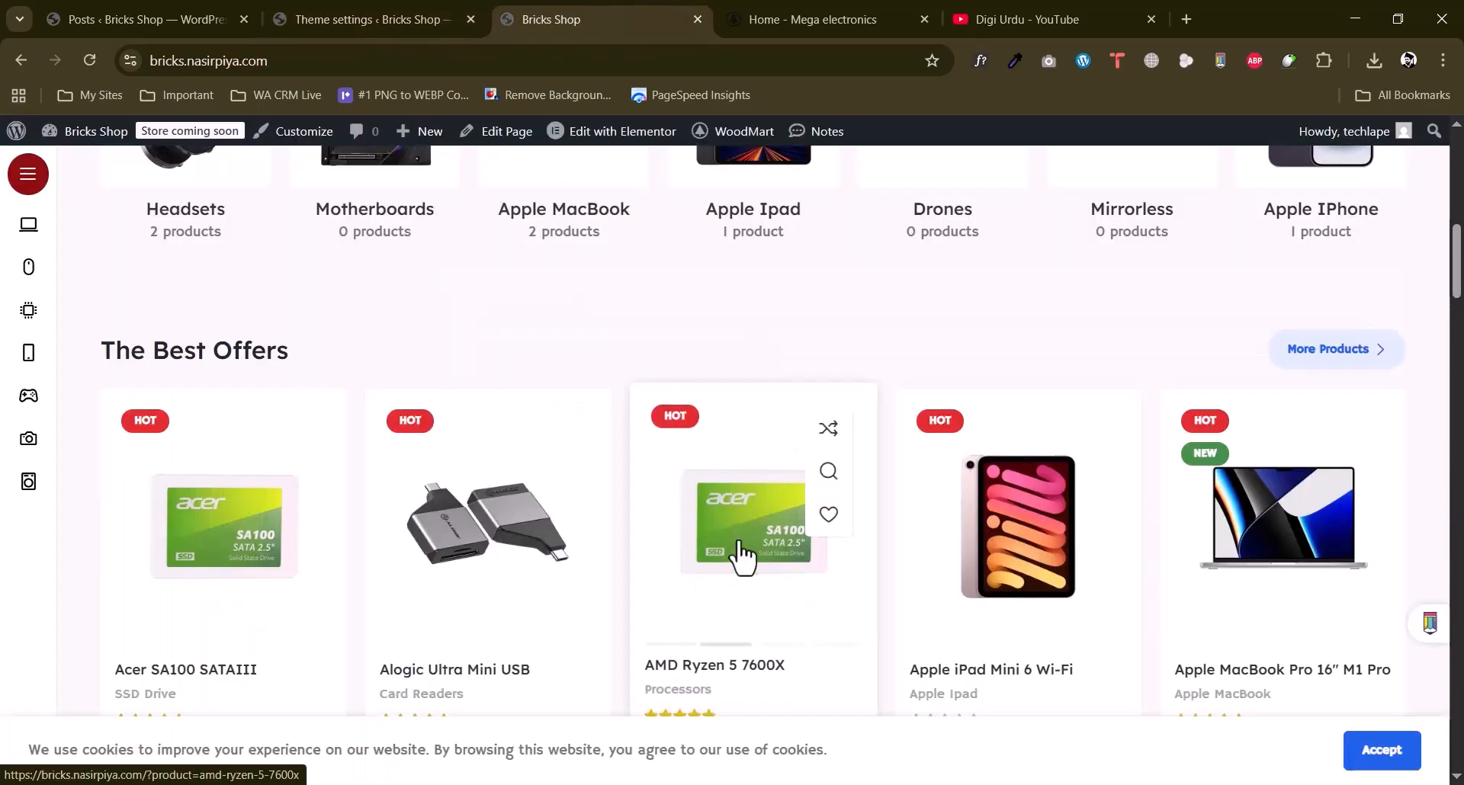
scroll(742, 561, down, 1)
click(742, 524)
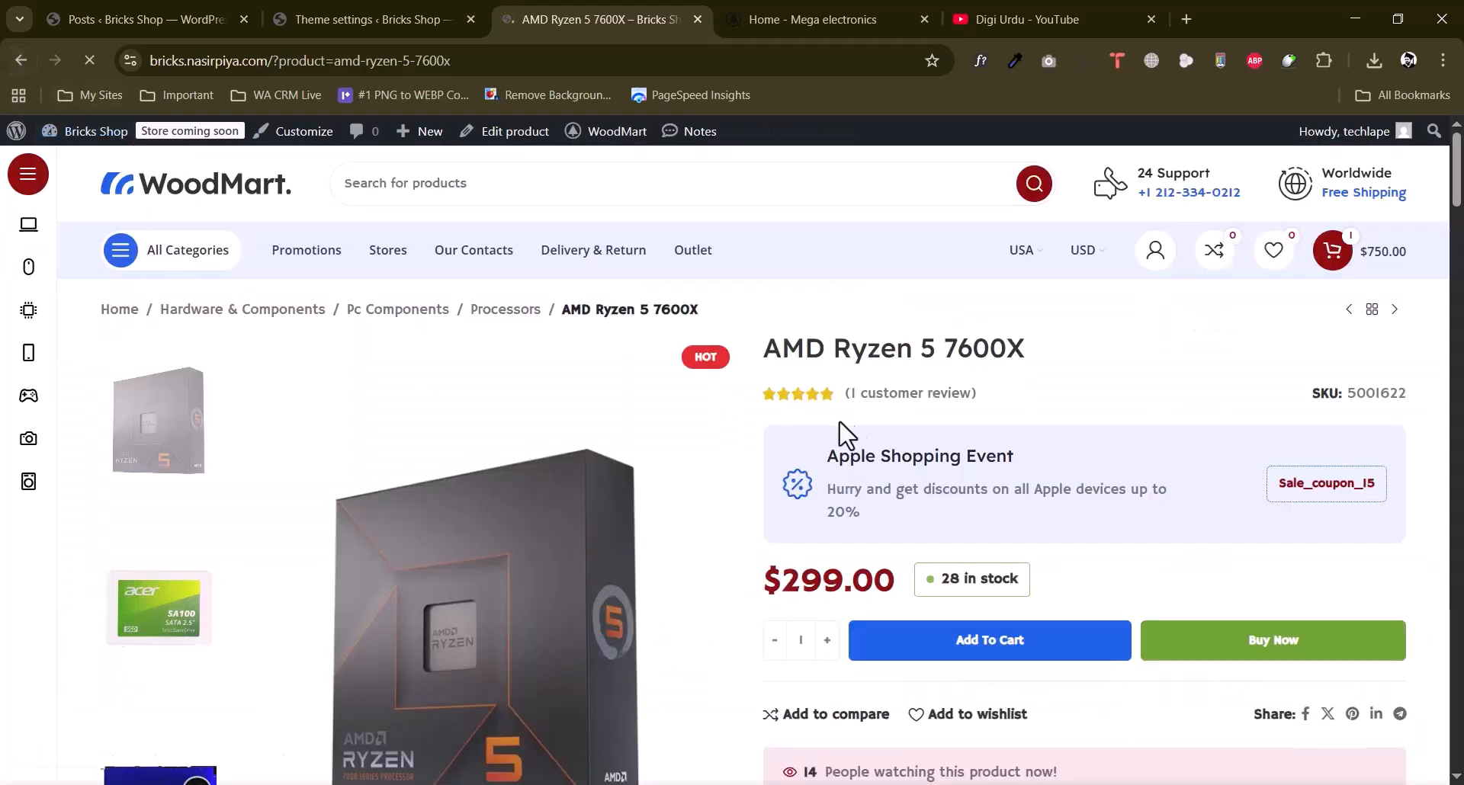
key(alt+Left)
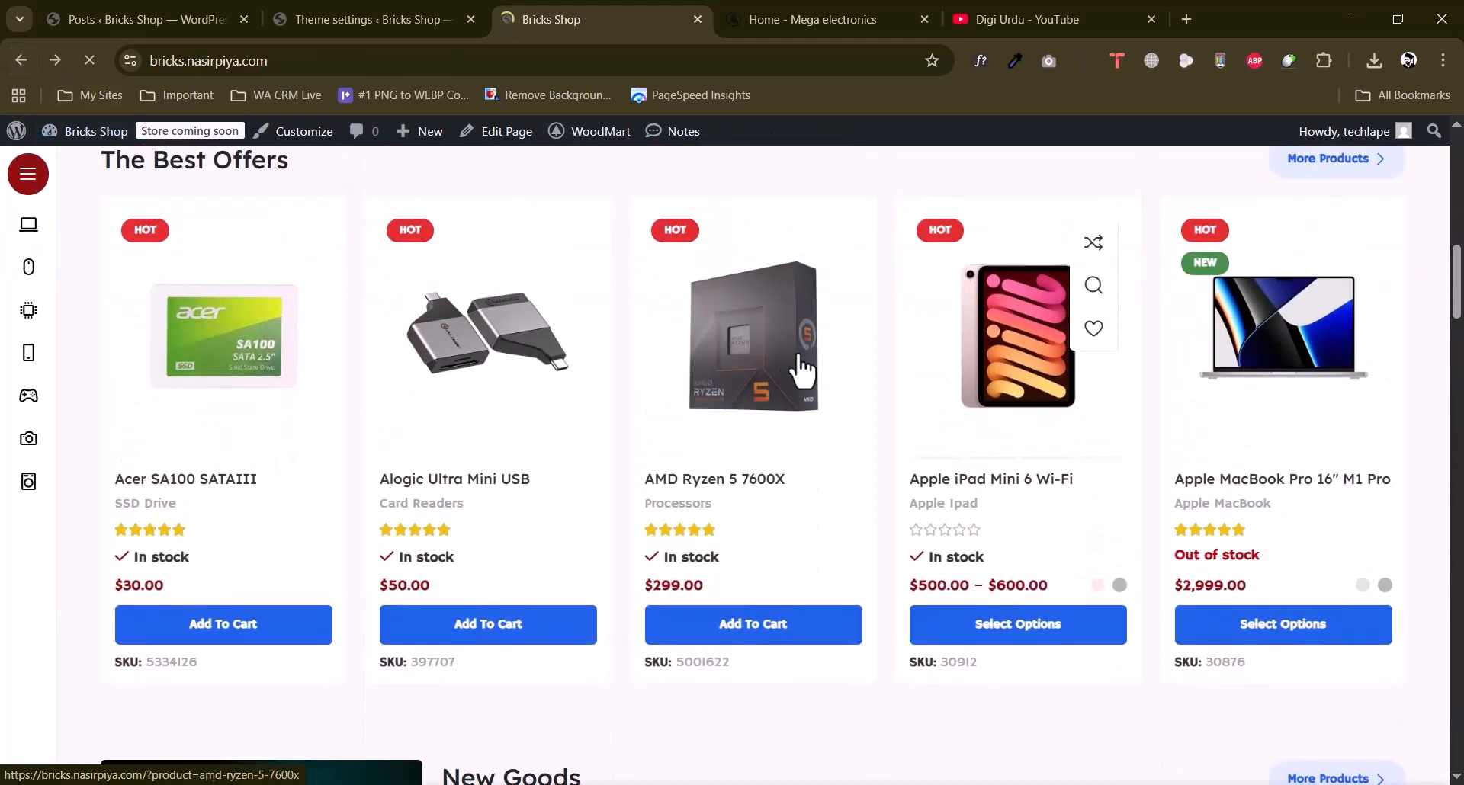
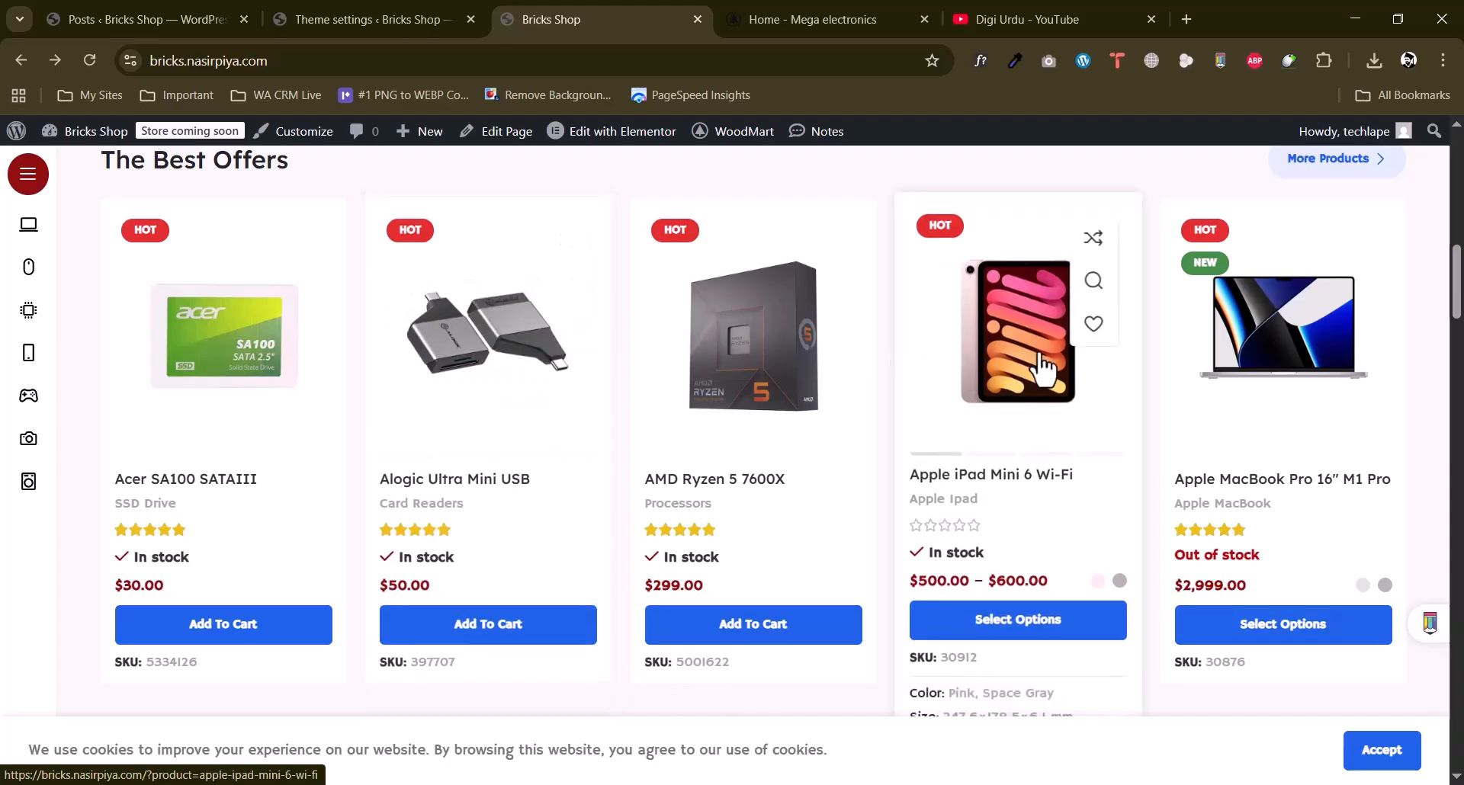
Return to the theme settings, look over the Quick view options and open the Compare settings.
click(408, 15)
scroll(605, 386, down, 5)
scroll(618, 388, up, 1)
scroll(619, 389, up, 3)
scroll(631, 402, down, 3)
click(231, 387)
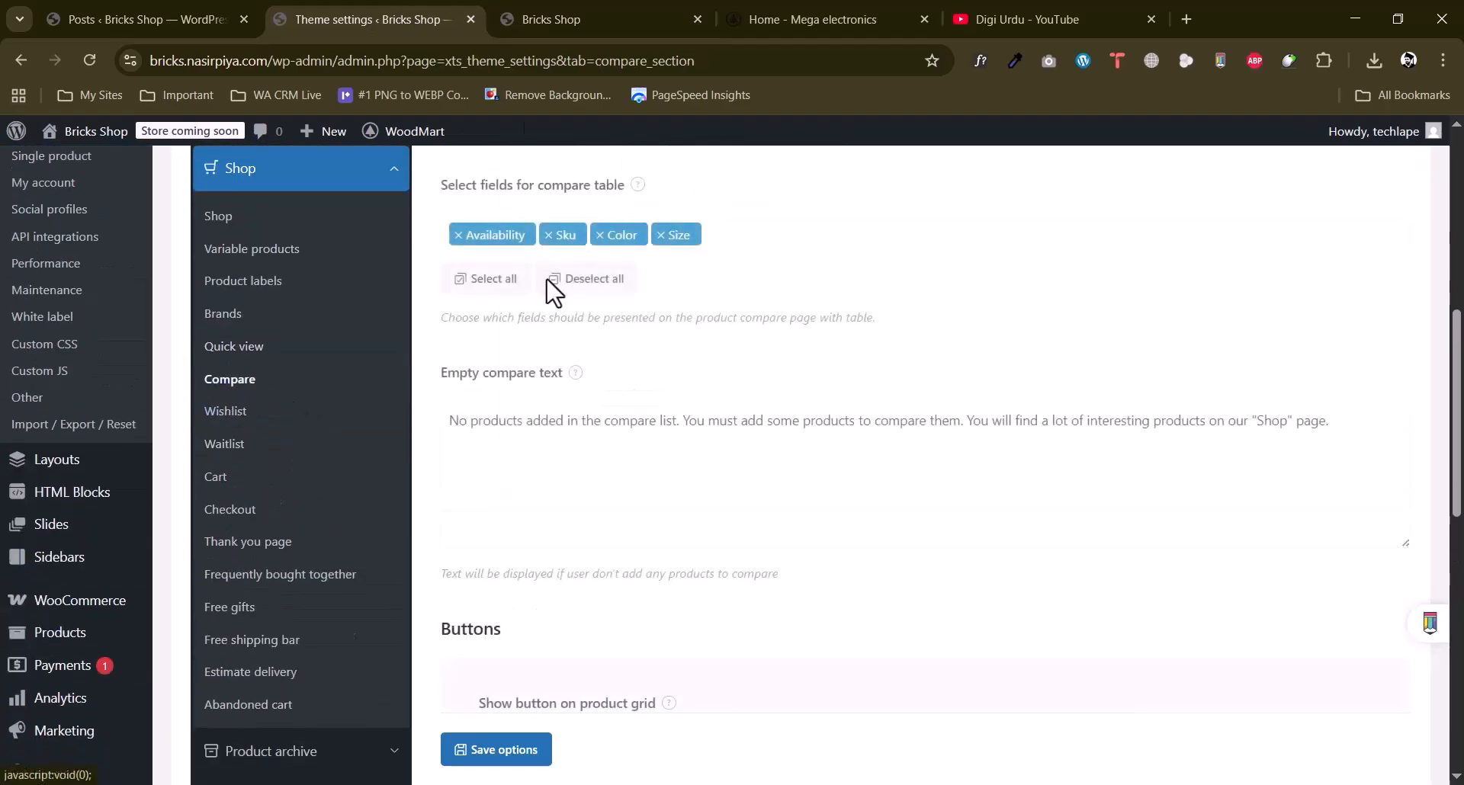
Add the AMD Ryzen 5 7600X and Apple iPad Mini 6 Wi-Fi from the storefront's Best Offers to the compare list.
click(579, 19)
scroll(1458, 267, up, 3)
drag(1458, 267, 1458, 150)
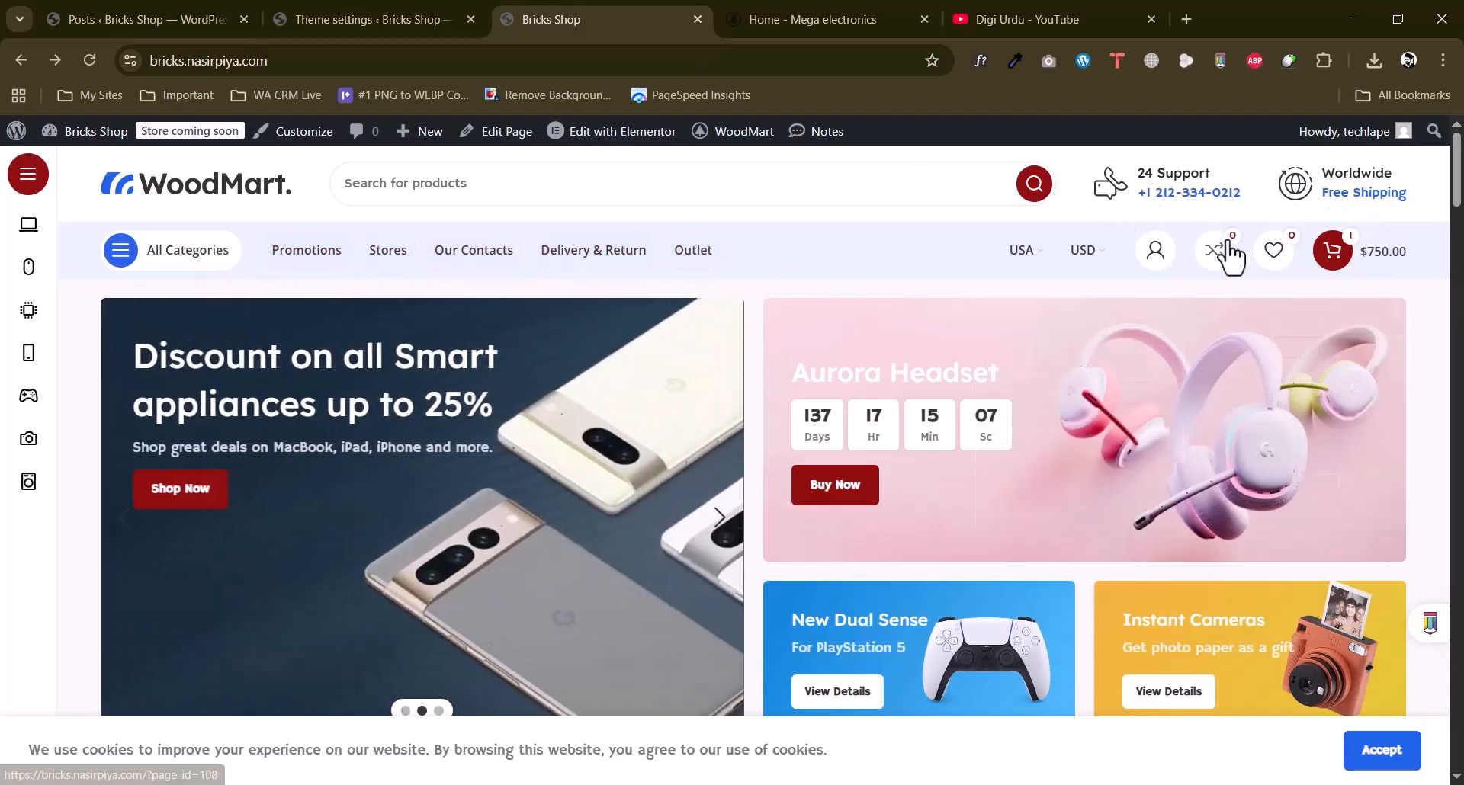
scroll(686, 401, down, 8)
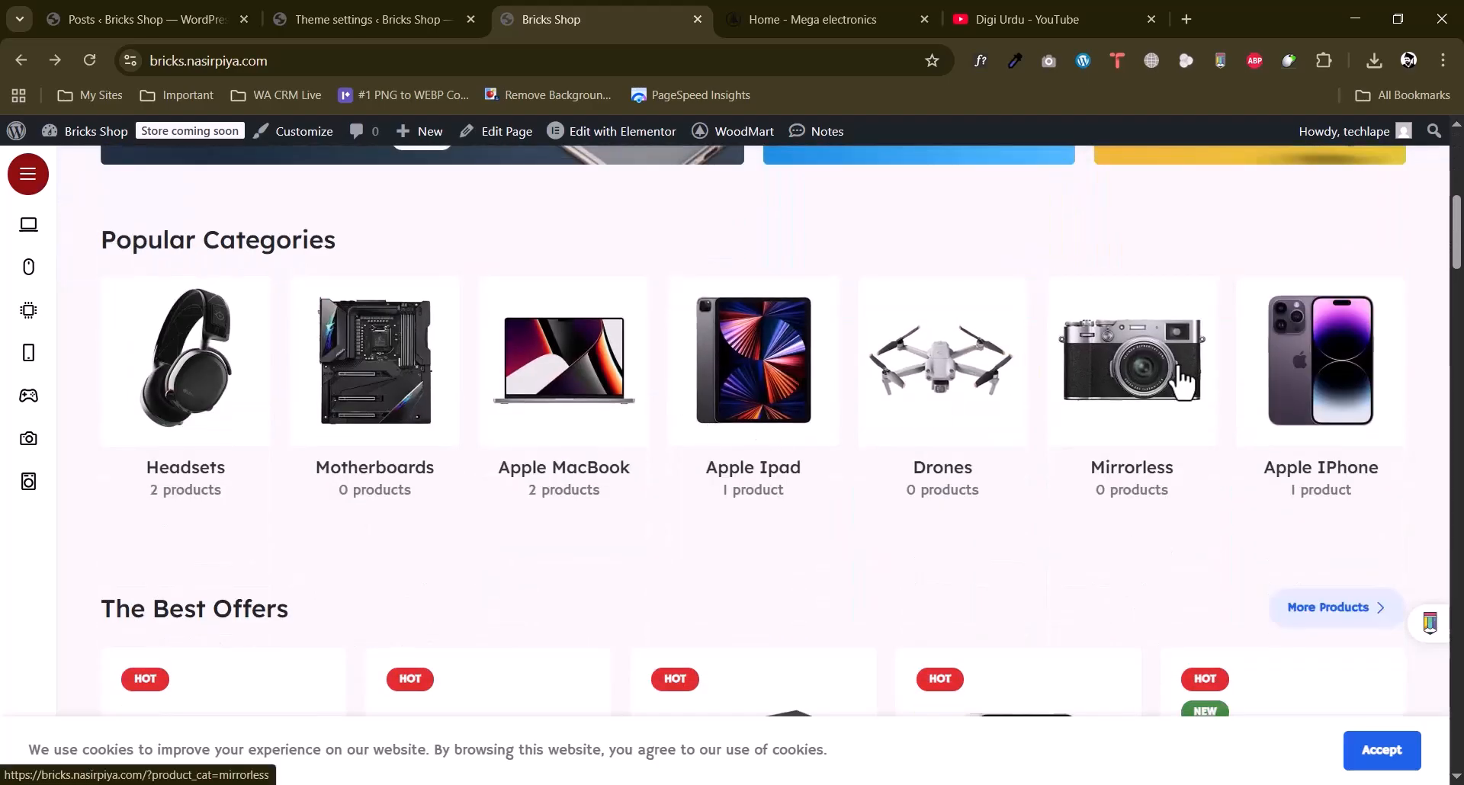
scroll(1182, 377, up, 5)
scroll(1176, 382, down, 8)
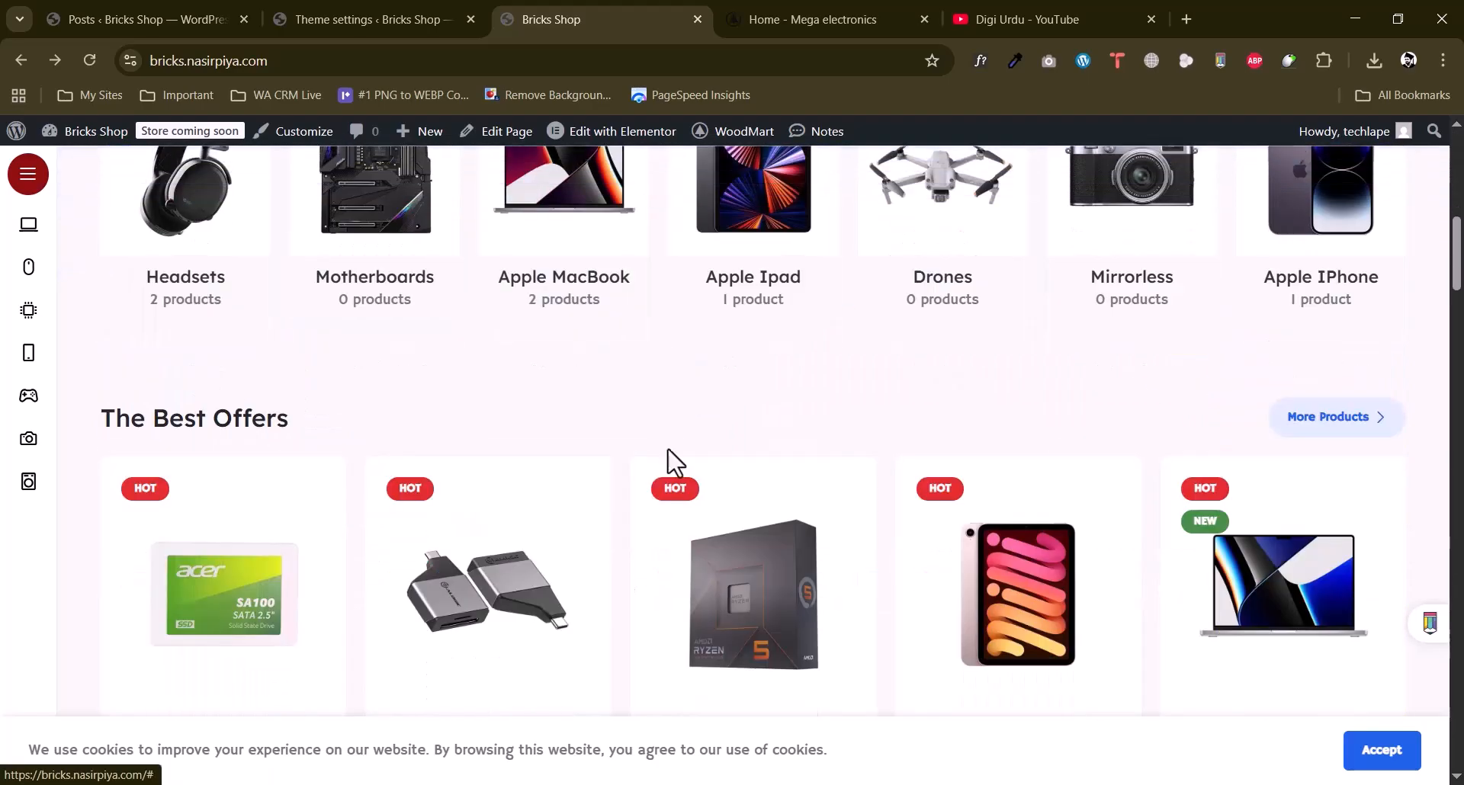
scroll(870, 435, down, 3)
scroll(794, 375, up, 2)
click(830, 404)
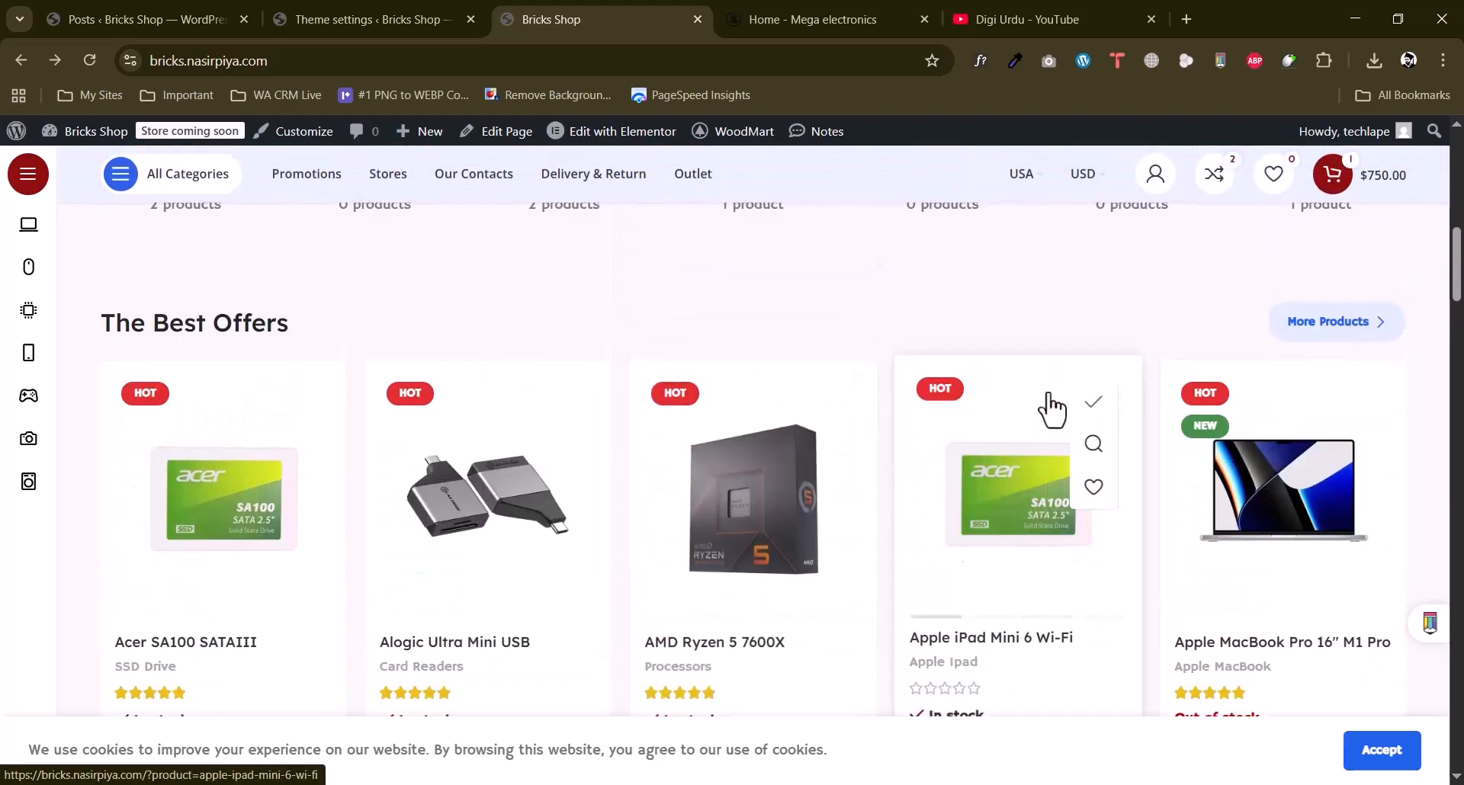
Open the storefront's Compare page and examine the availability, SKU, color and size fields for the processor.
scroll(1056, 406, up, 10)
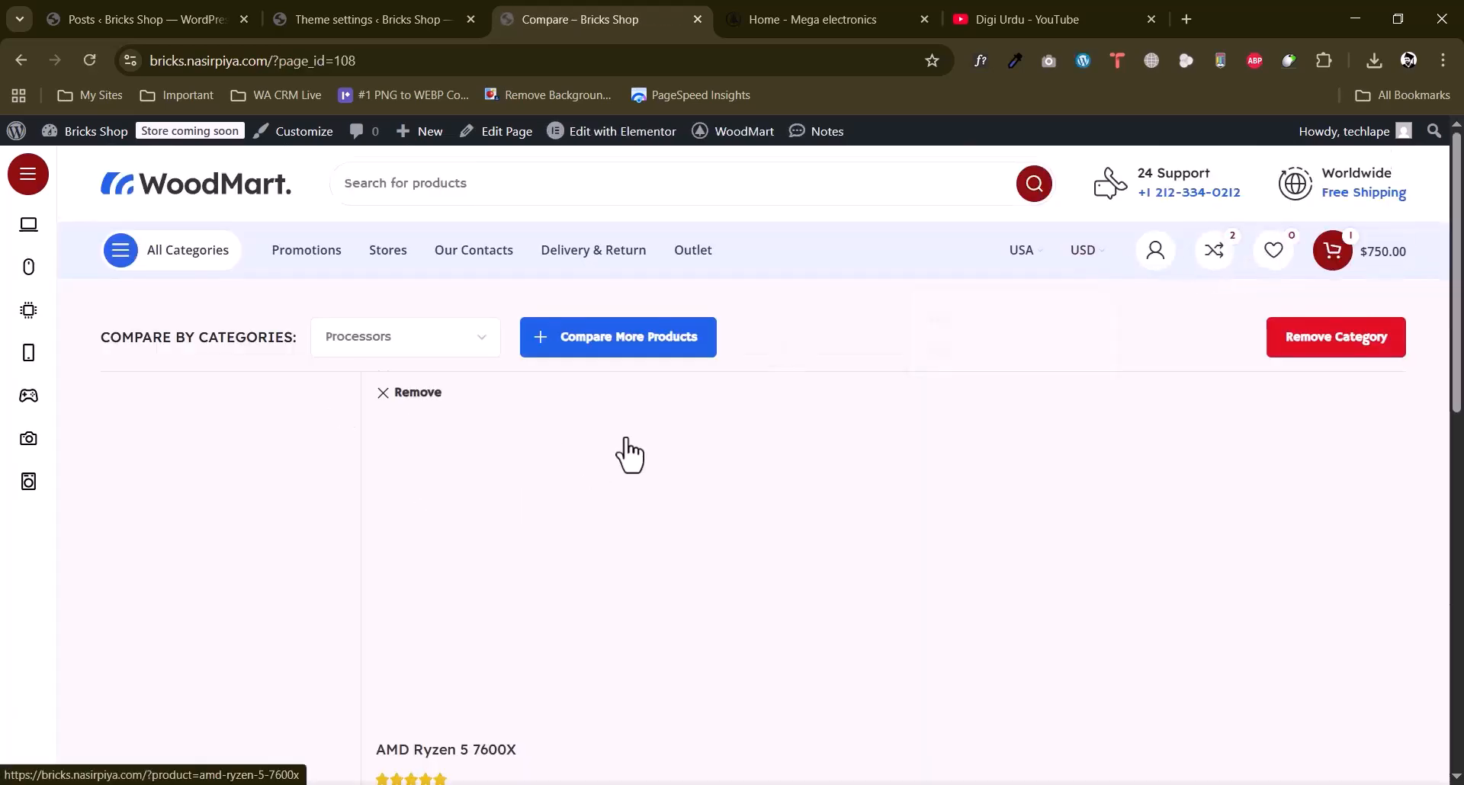
scroll(625, 438, down, 4)
scroll(625, 438, up, 4)
scroll(686, 458, down, 8)
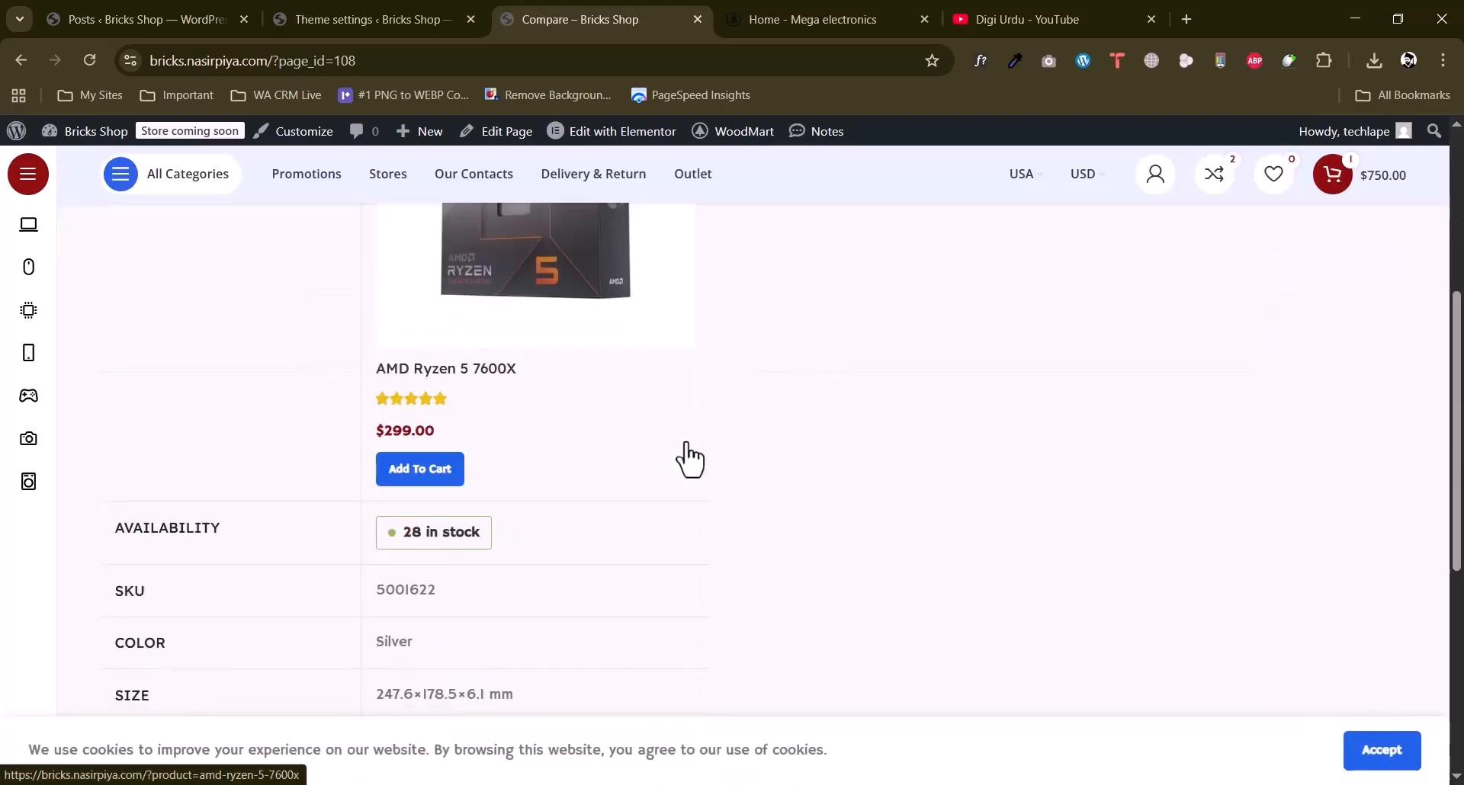
scroll(686, 458, up, 7)
scroll(129, 490, down, 3)
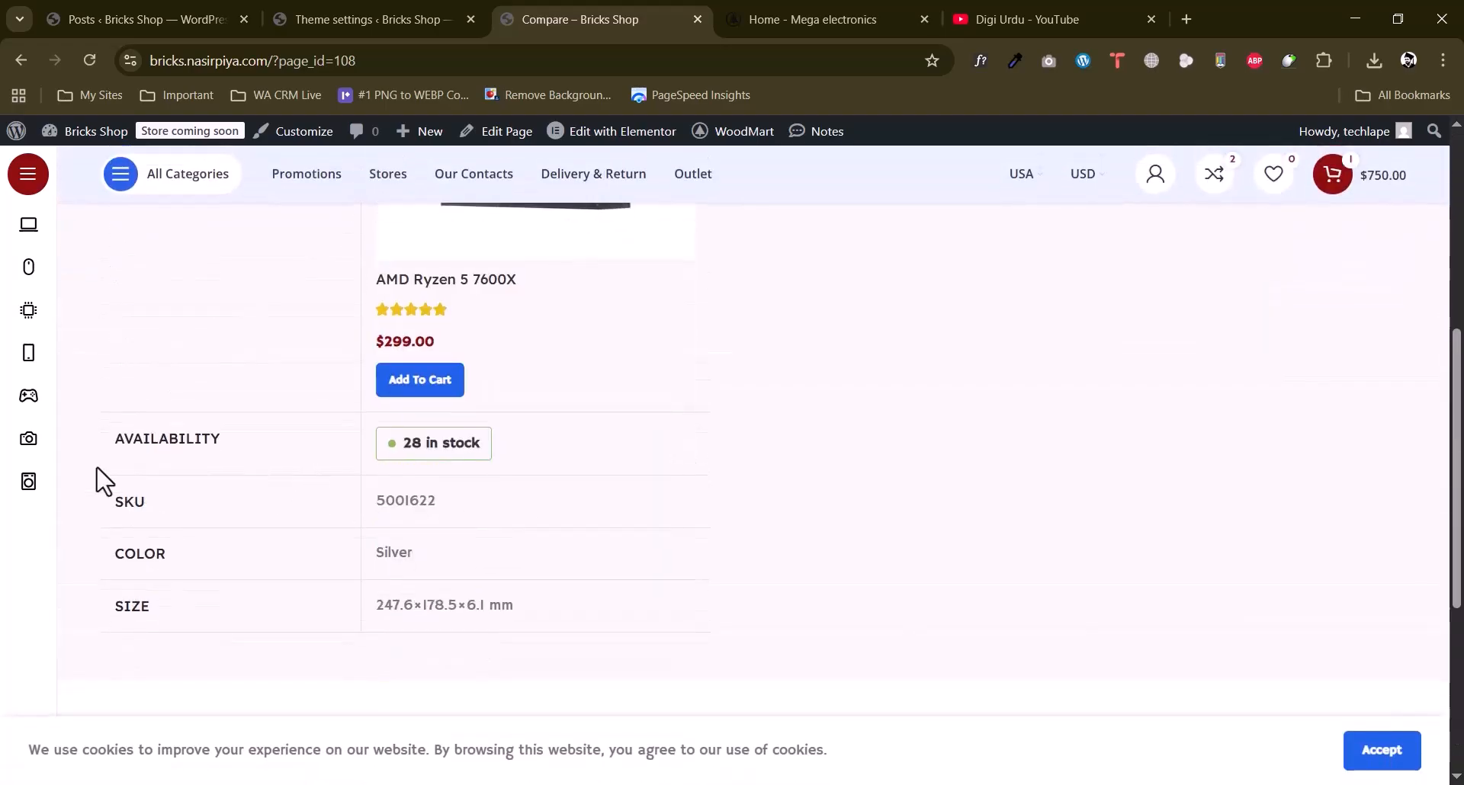
double_click(393, 501)
scroll(428, 503, up, 6)
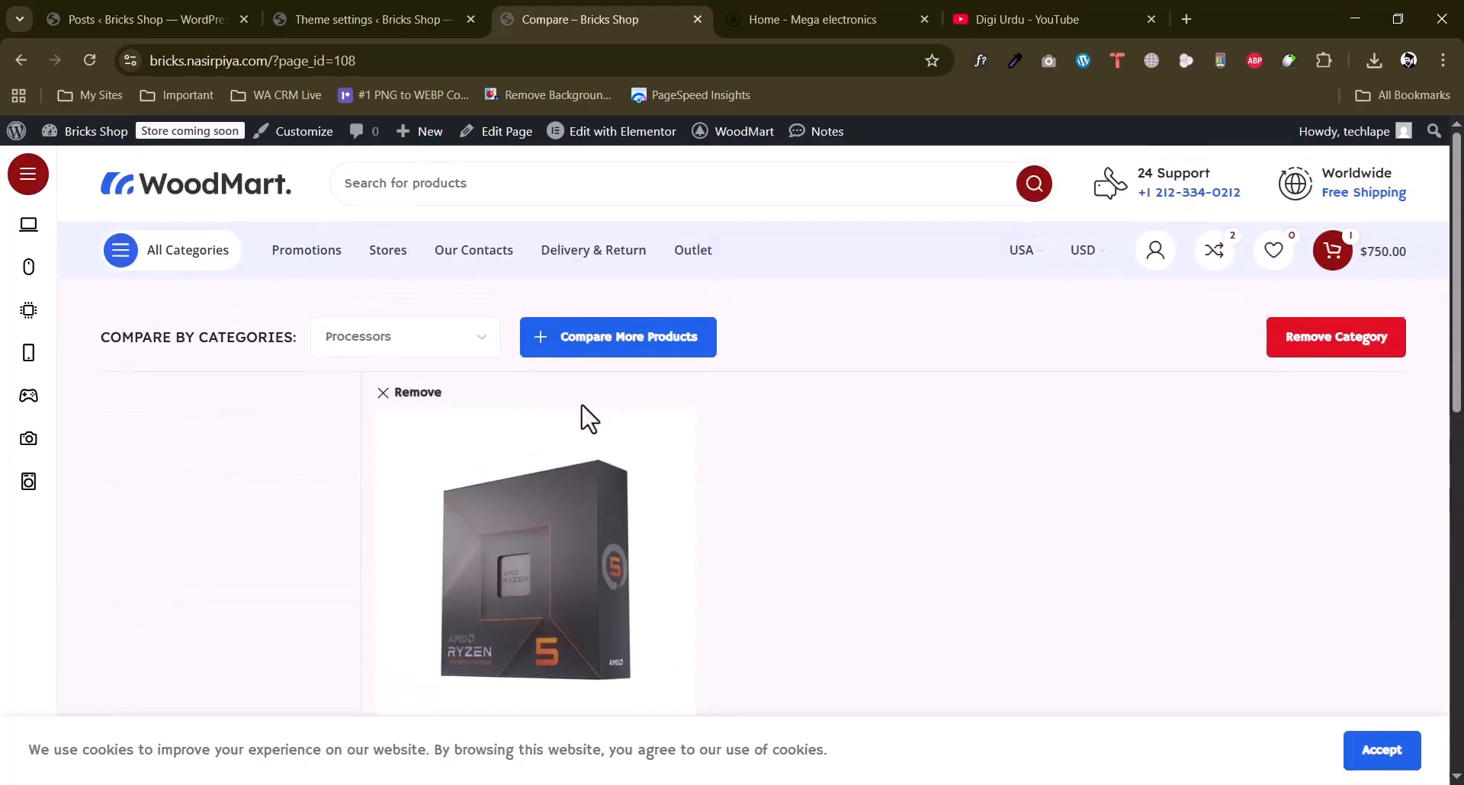
scroll(582, 416, down, 3)
scroll(425, 538, up, 5)
Return to the theme settings, disable the compare functionality and open the Wishlist settings.
click(320, 17)
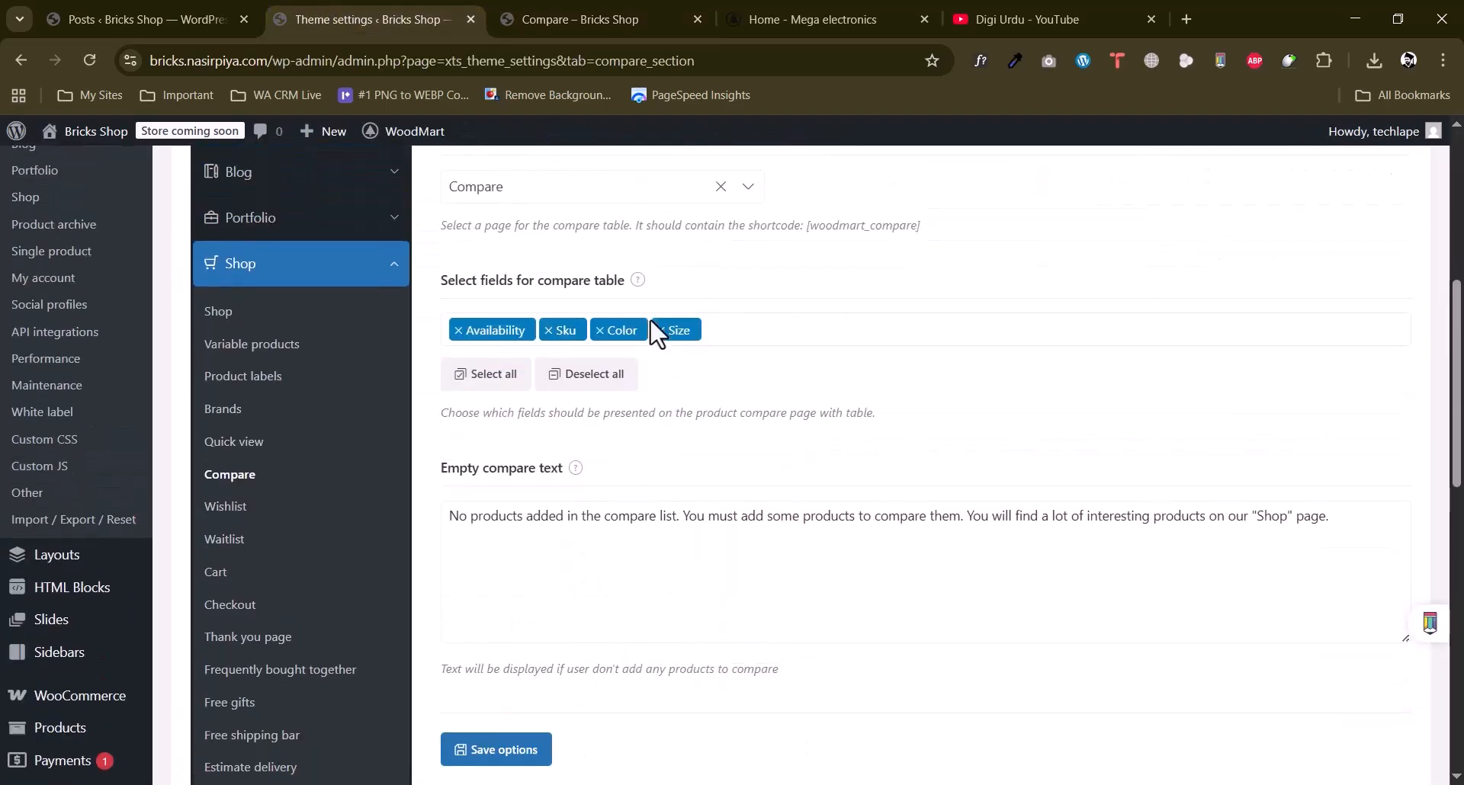
scroll(650, 318, up, 5)
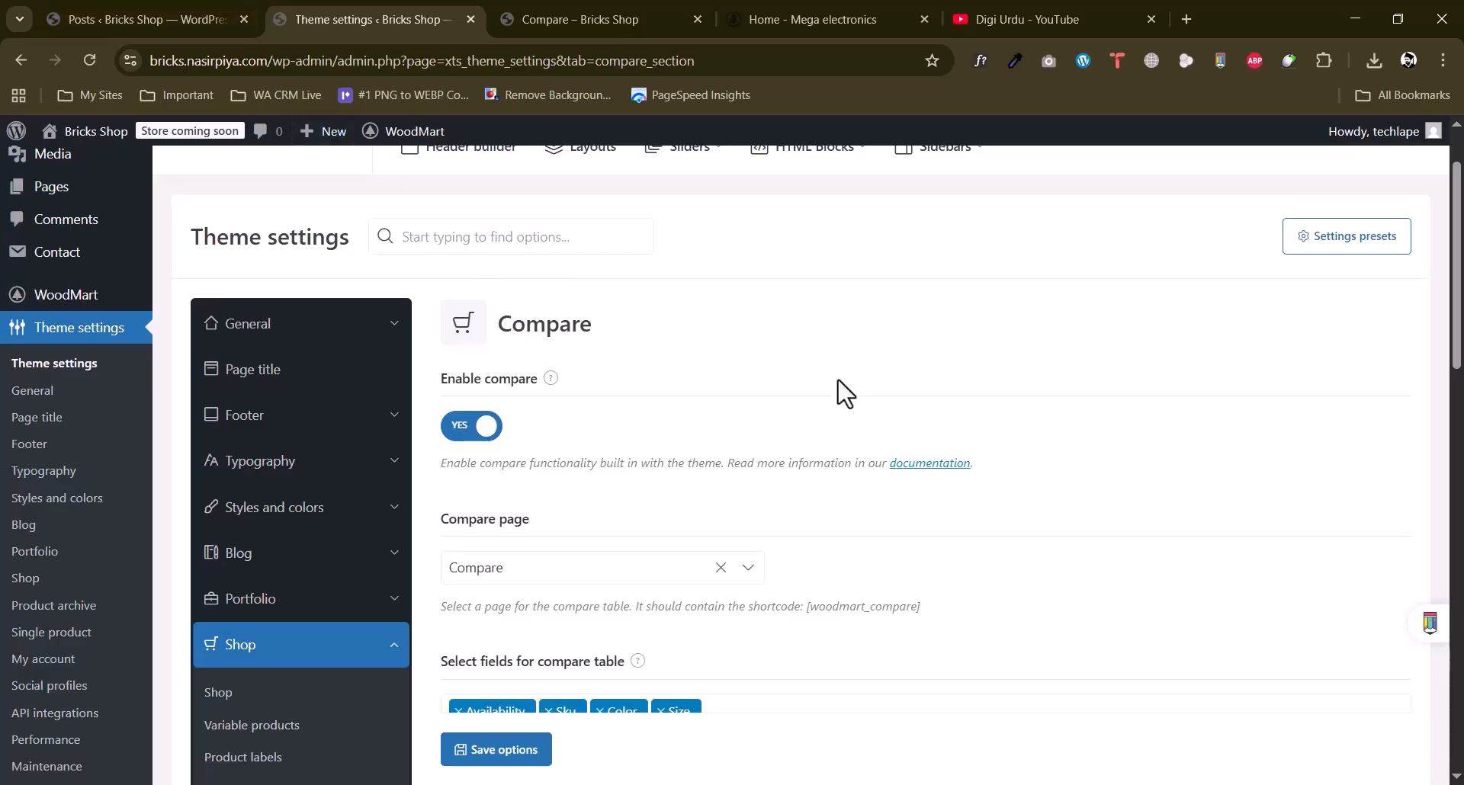
scroll(794, 392, down, 3)
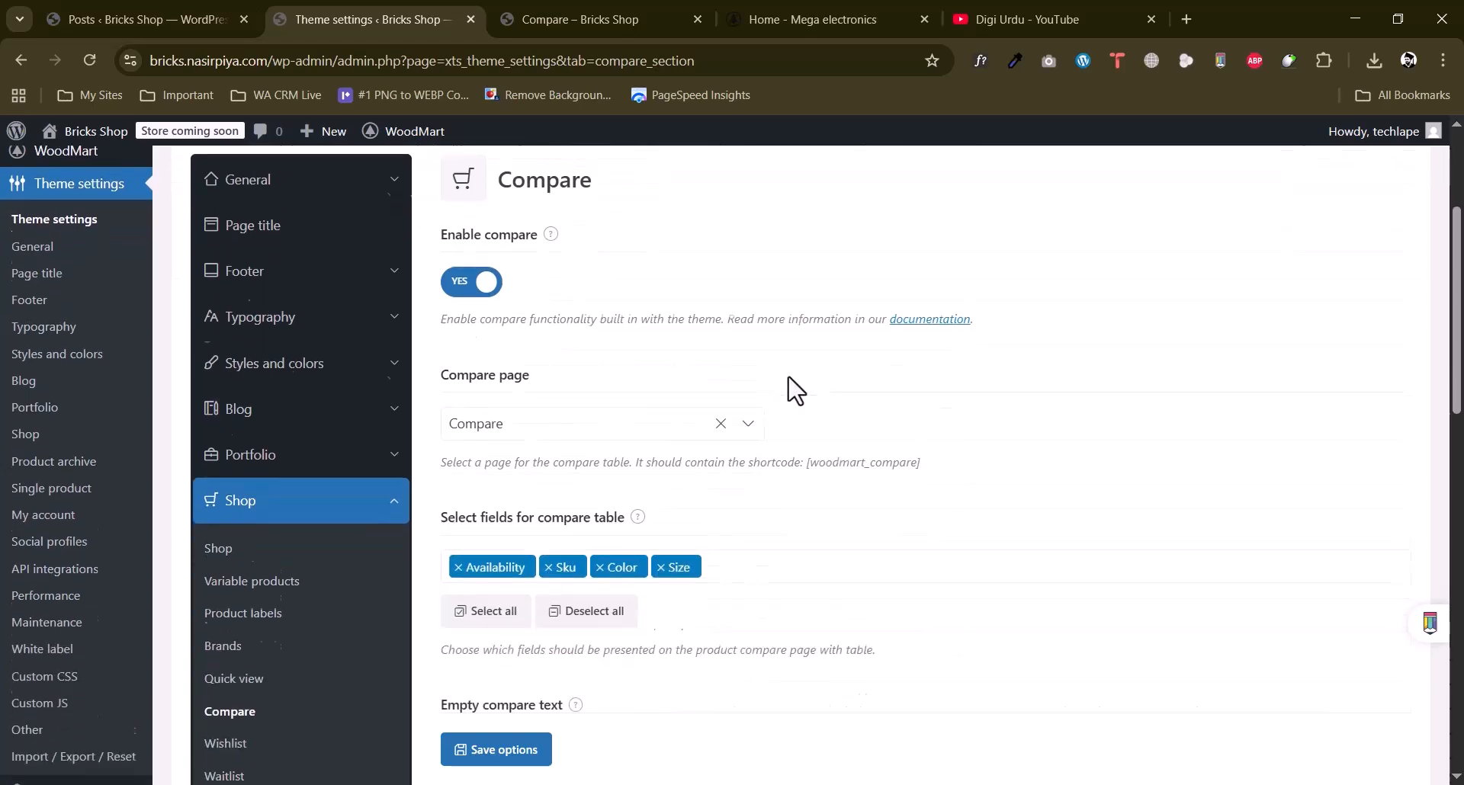
scroll(668, 414, up, 4)
click(467, 524)
scroll(652, 478, down, 4)
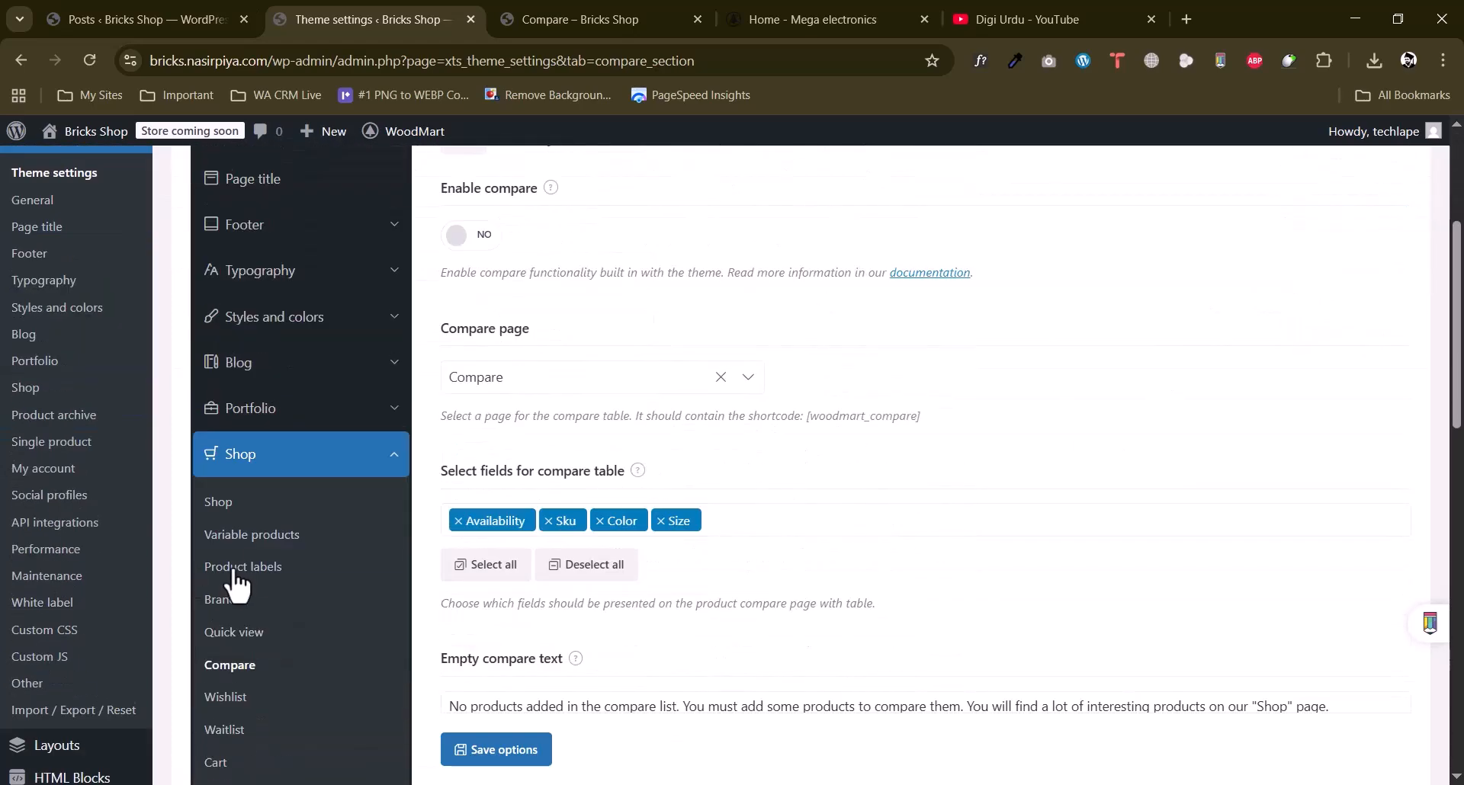
scroll(215, 583, down, 3)
click(225, 508)
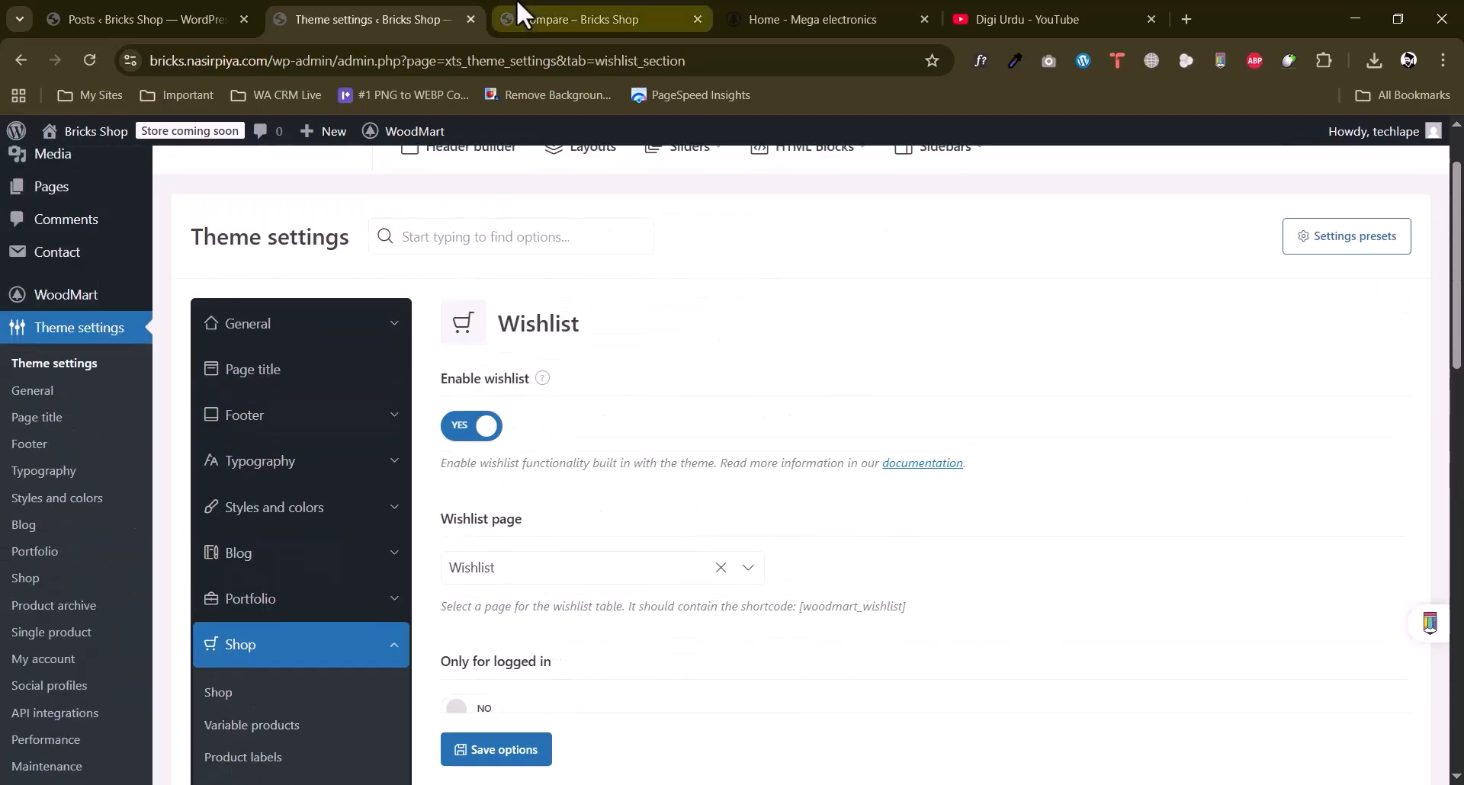
Add the Apple iPad Mini 6 Wi-Fi from the storefront's Best Offers to the wishlist and open the Wishlist page.
click(526, 16)
key(F5)
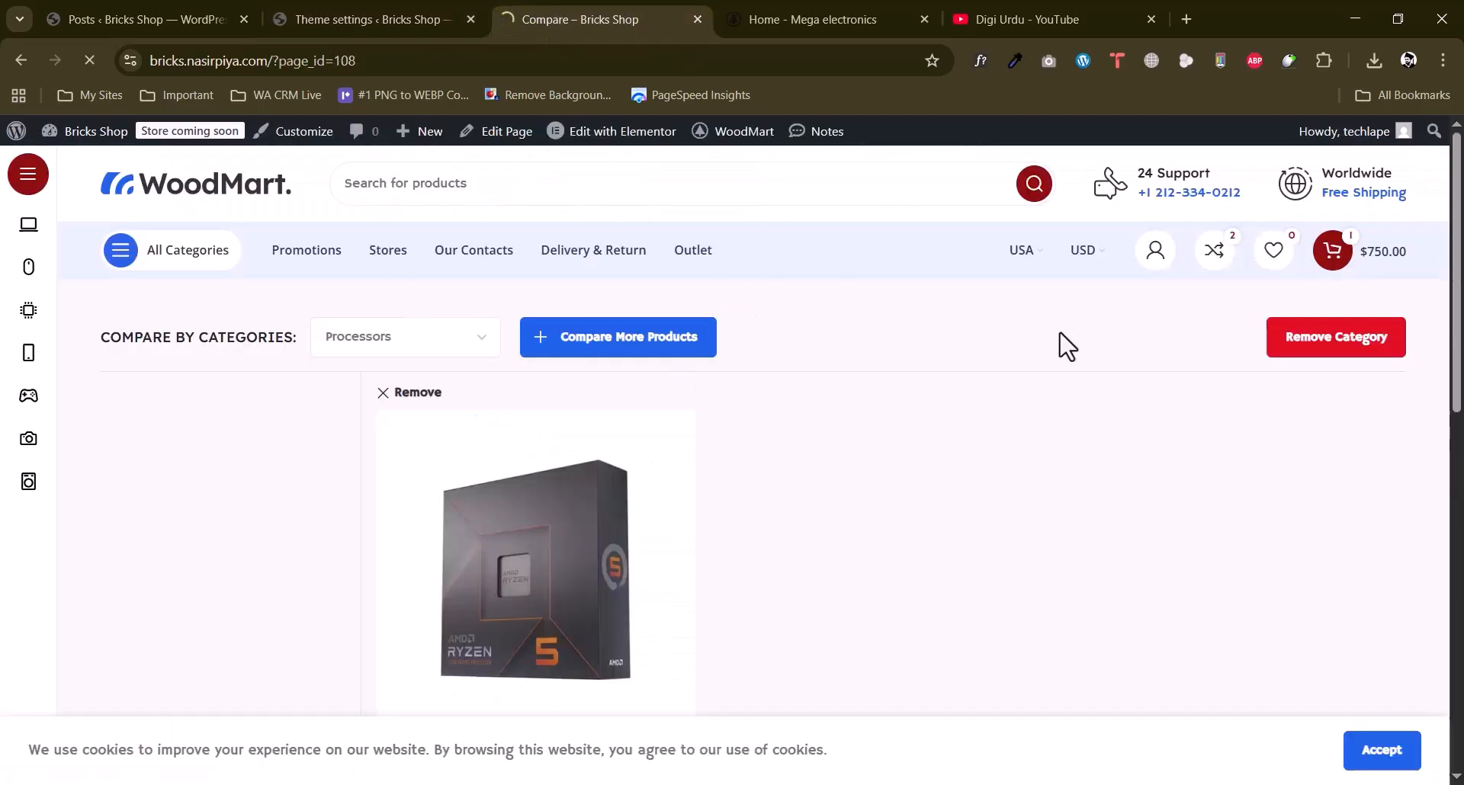
scroll(1061, 326, down, 5)
scroll(1067, 338, down, 7)
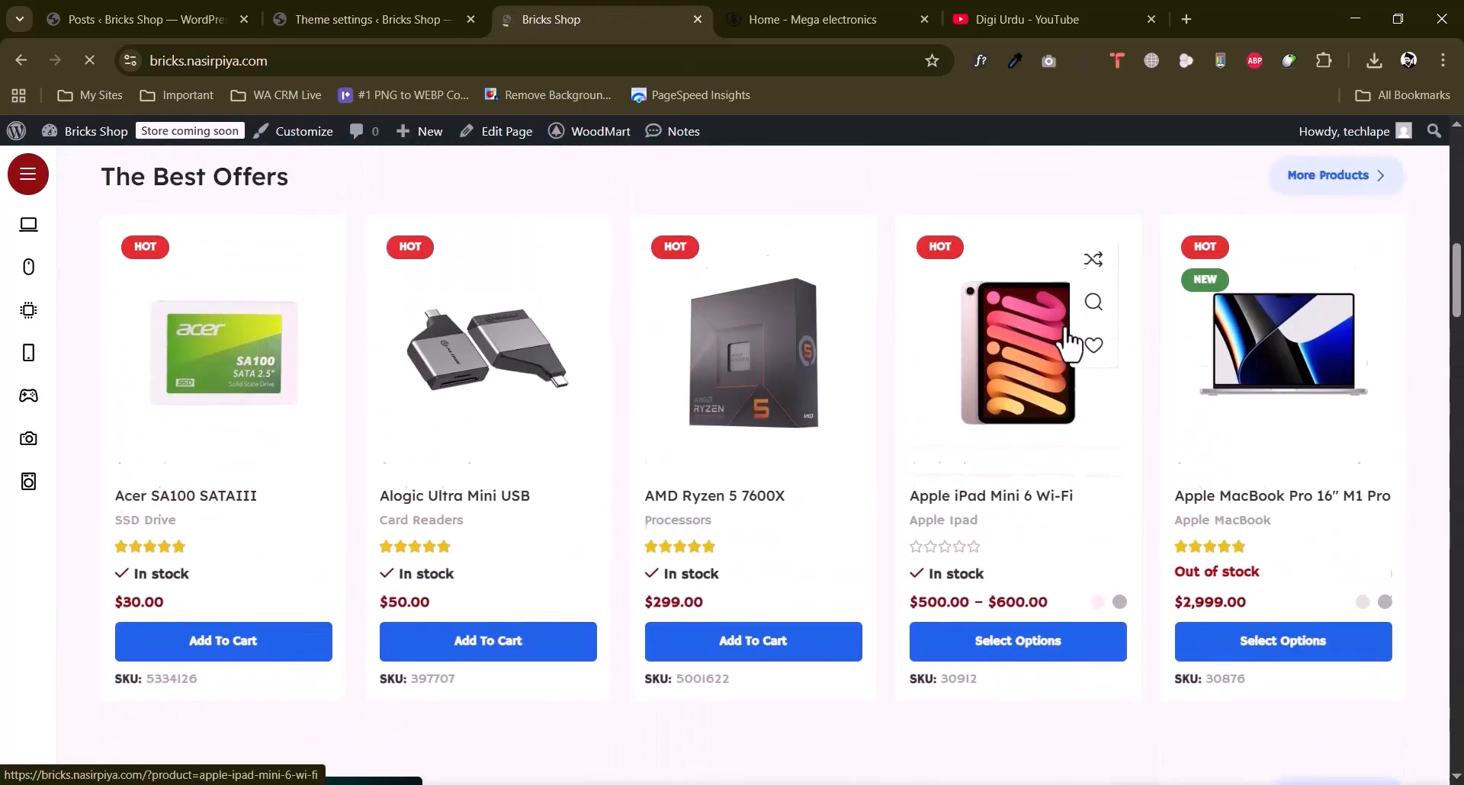
click(1095, 352)
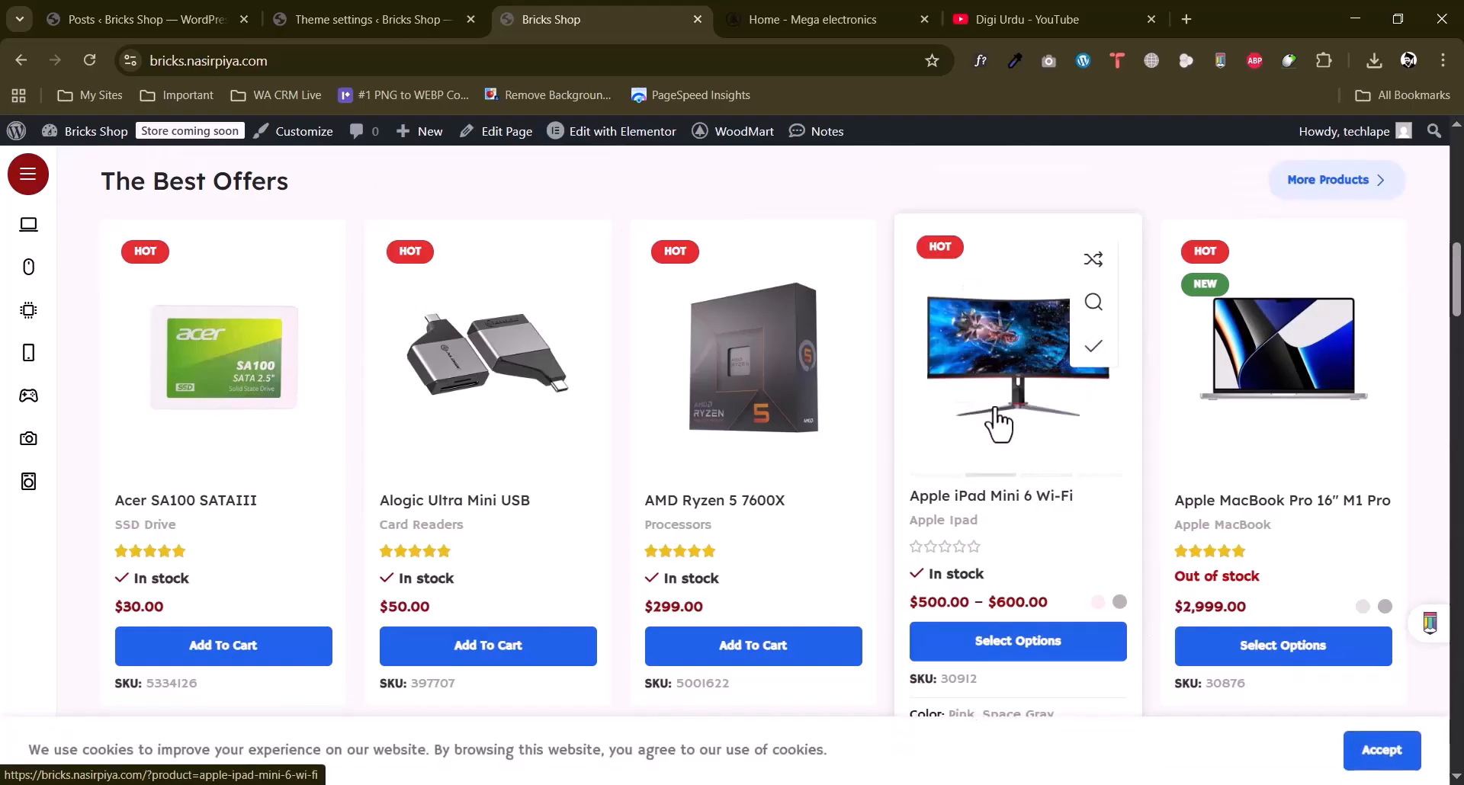
scroll(991, 419, up, 12)
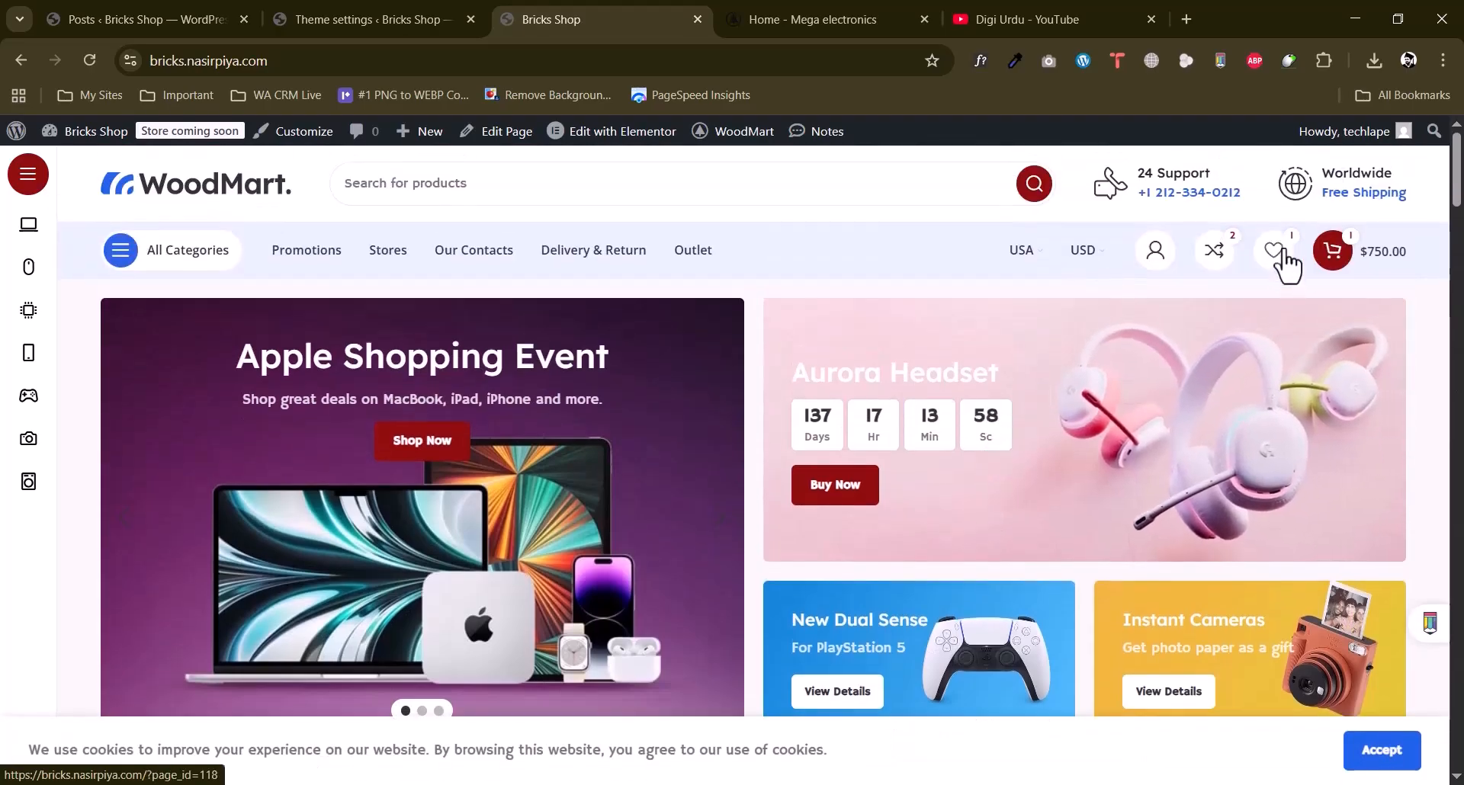
click(1282, 256)
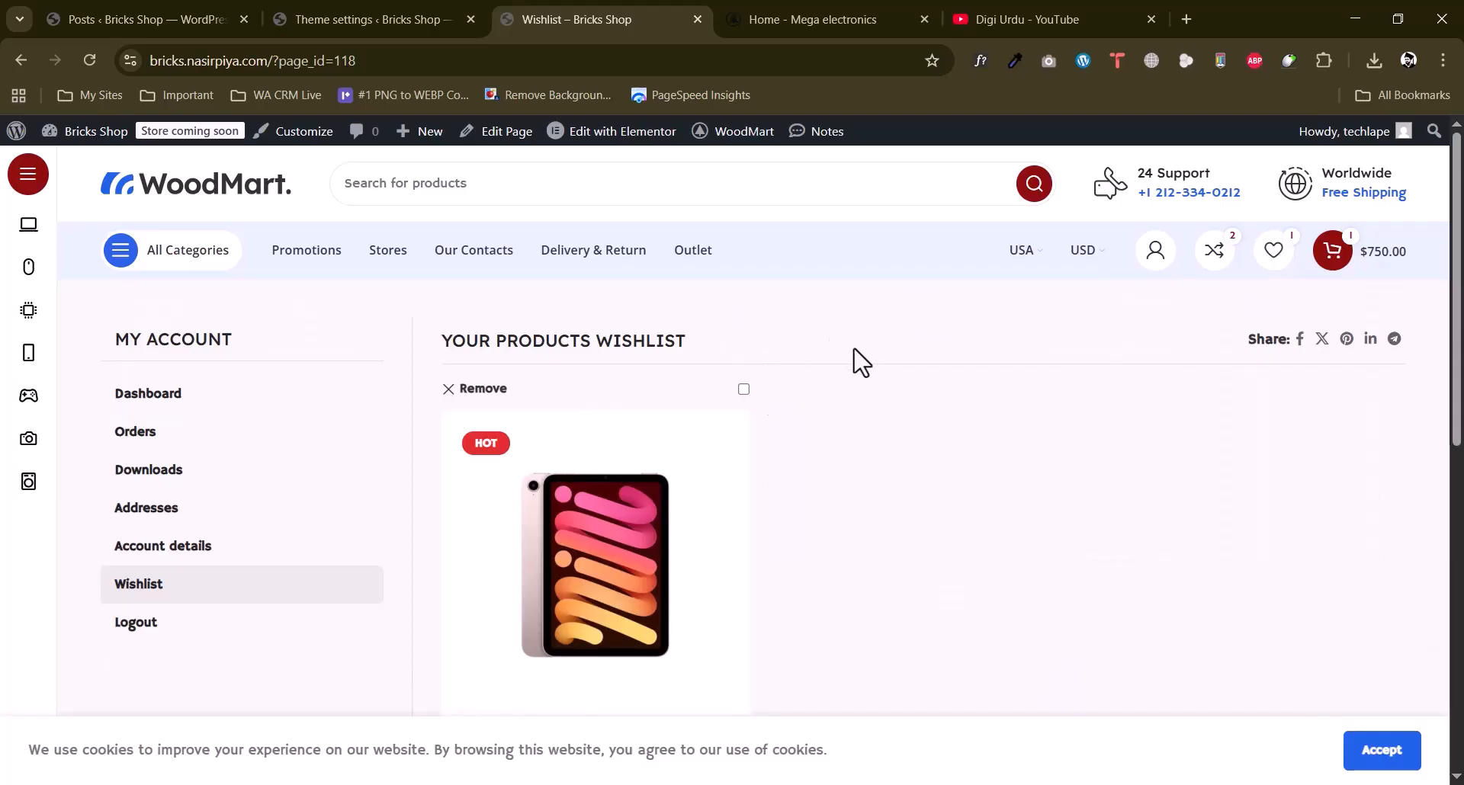
Review the Wishlist theme settings, including bulk actions, the empty wishlist text and multiple wishlists.
click(294, 15)
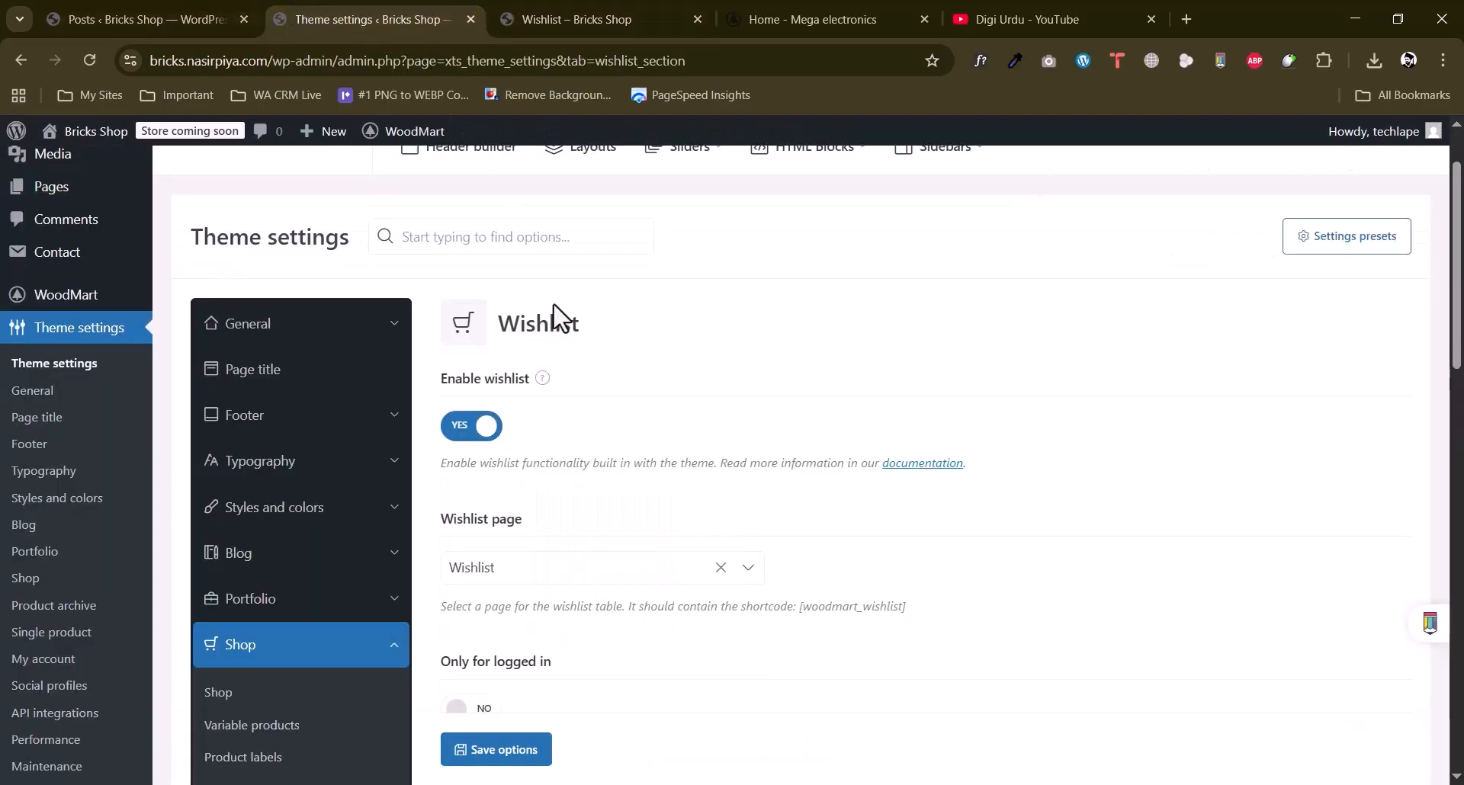
scroll(564, 324, down, 10)
scroll(564, 323, up, 5)
scroll(564, 381, down, 2)
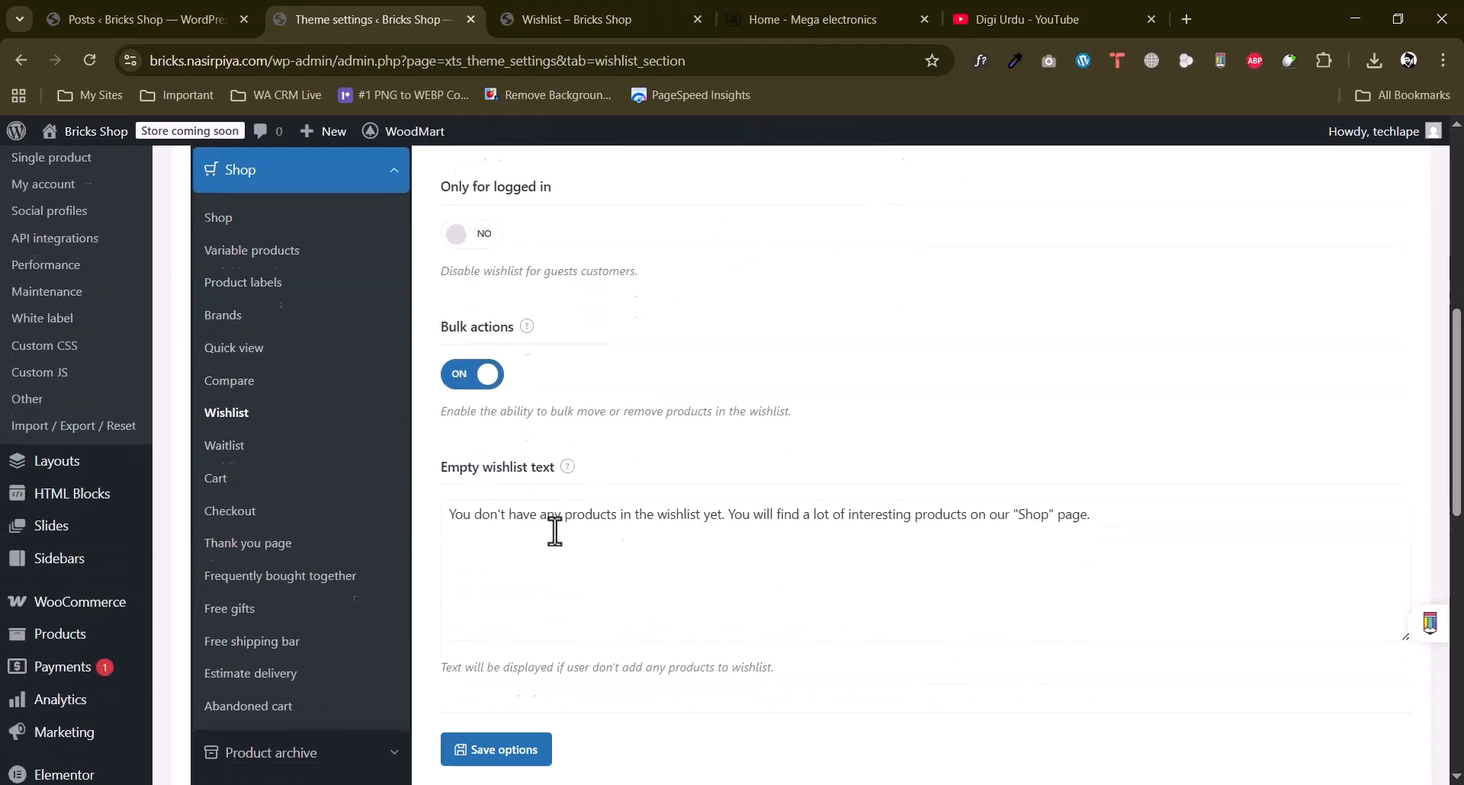
drag(523, 515, 1098, 515)
scroll(616, 523, down, 8)
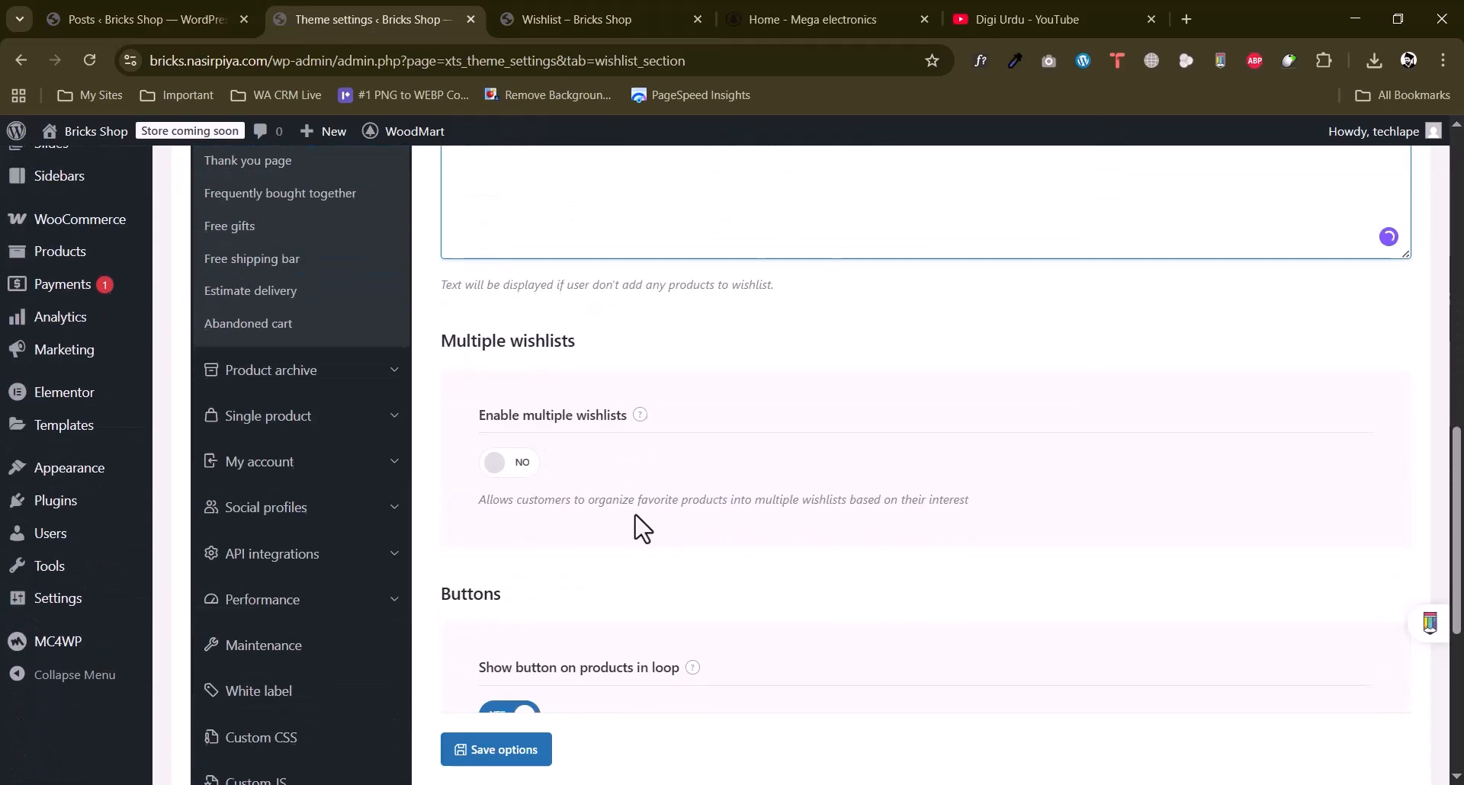
scroll(616, 399, up, 7)
scroll(616, 400, down, 2)
Open the Waitlist and Cart settings and look over the cart totals layout, quantity update and empty cart text.
click(229, 348)
click(217, 381)
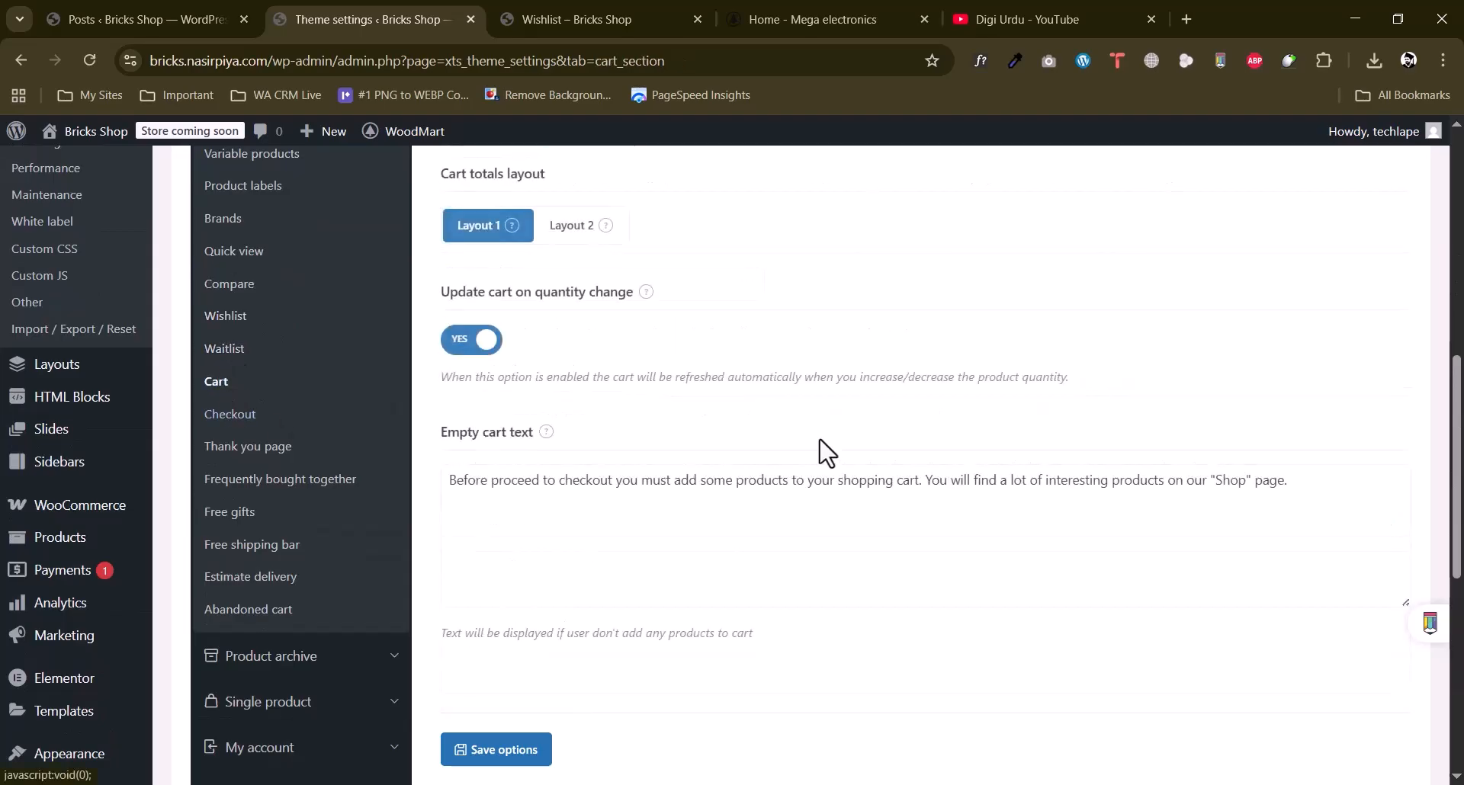
scroll(822, 450, up, 10)
scroll(822, 450, down, 3)
Try to add the Apple iPad Mini 6 Wi-Fi to the cart from the storefront's Wishlist page.
key(ctrl+Tab)
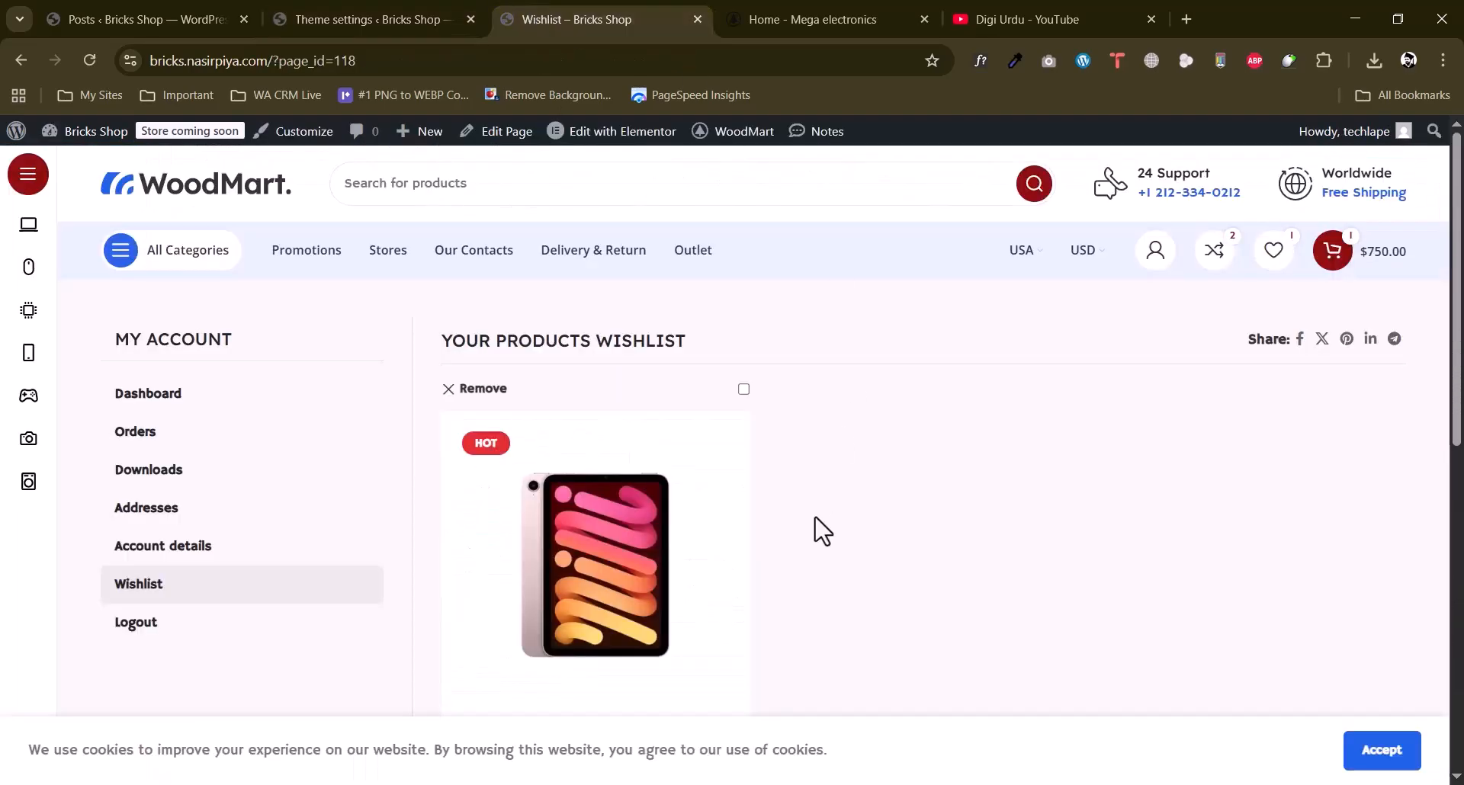
scroll(814, 529, down, 5)
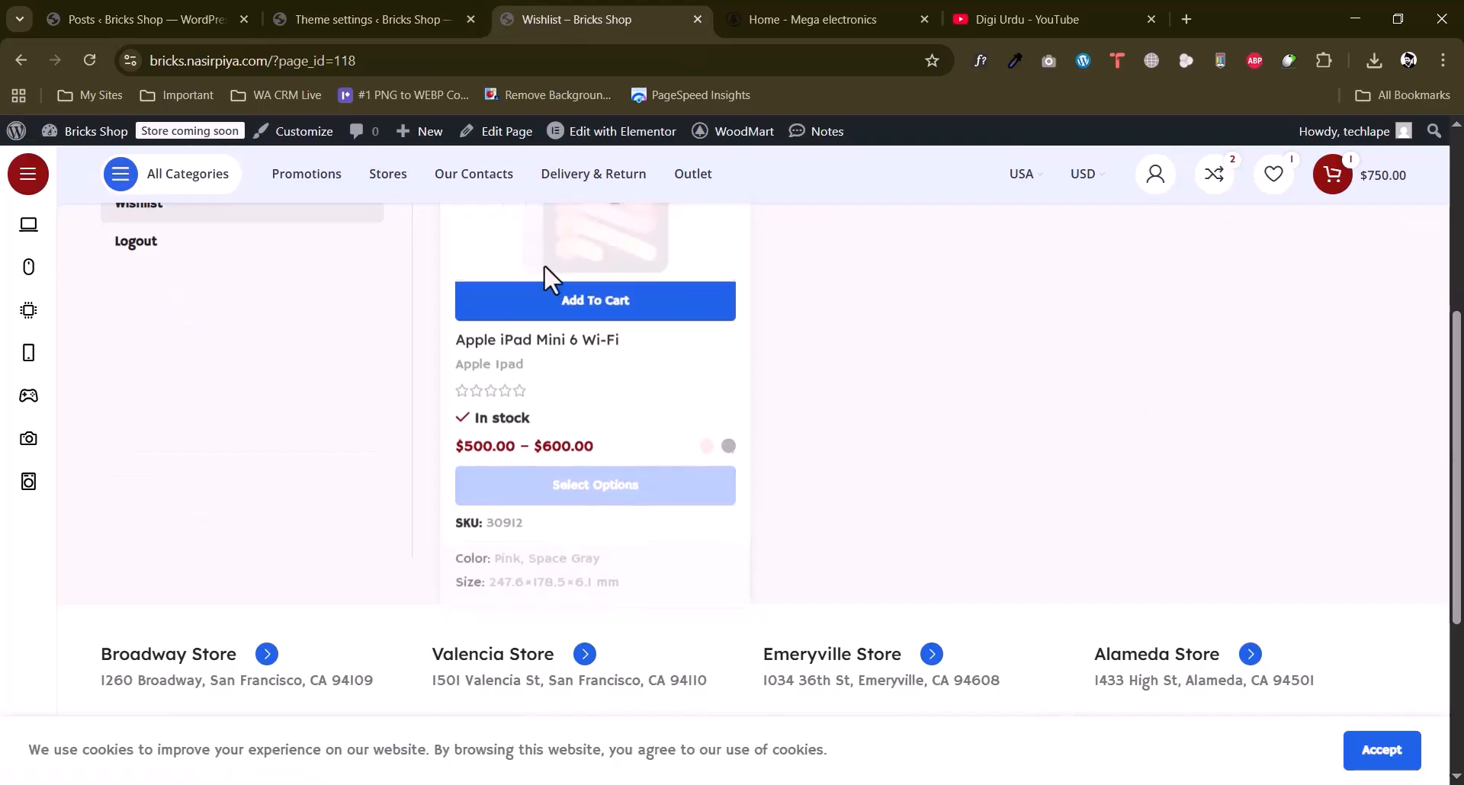
click(592, 305)
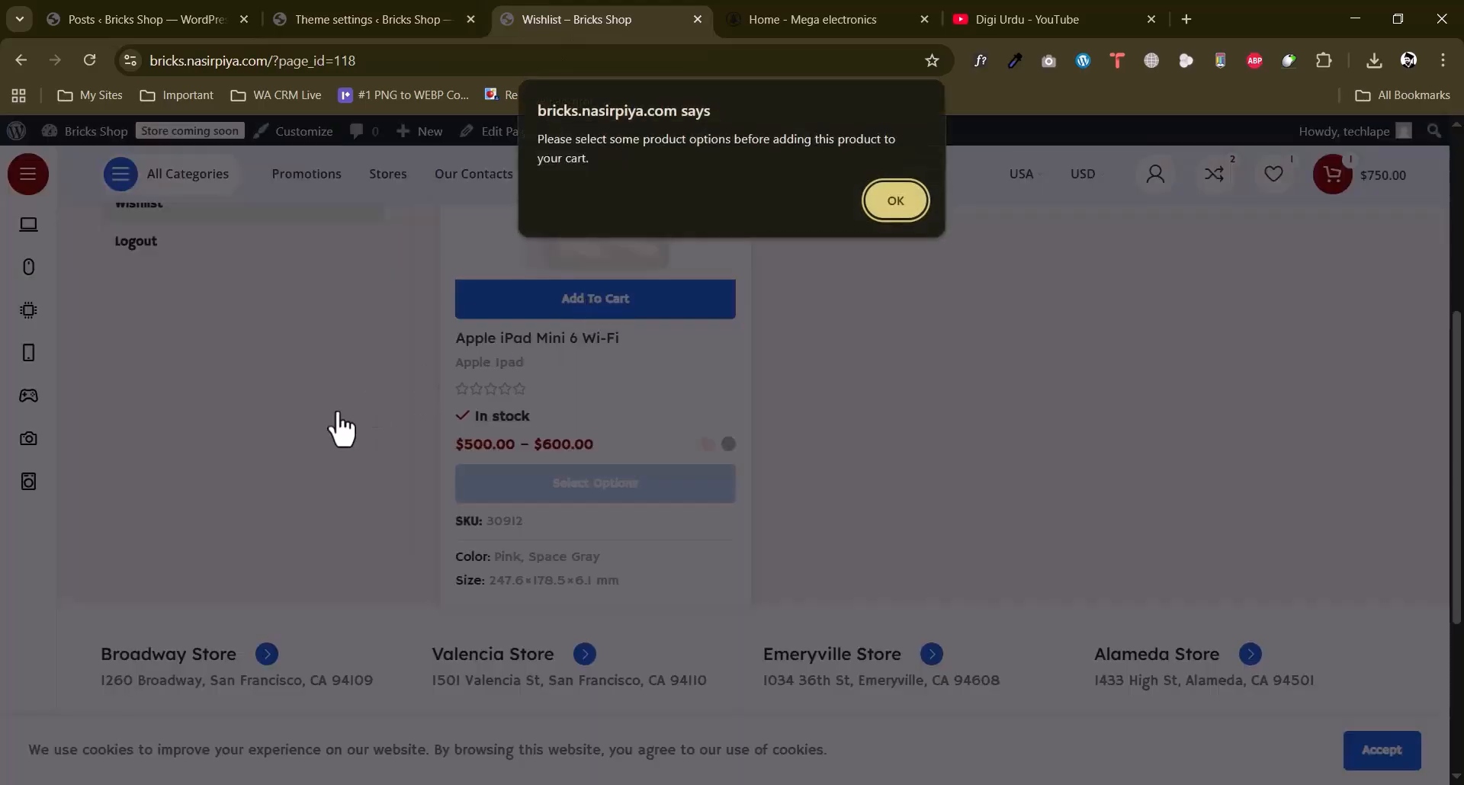
click(894, 200)
scroll(784, 484, down, 6)
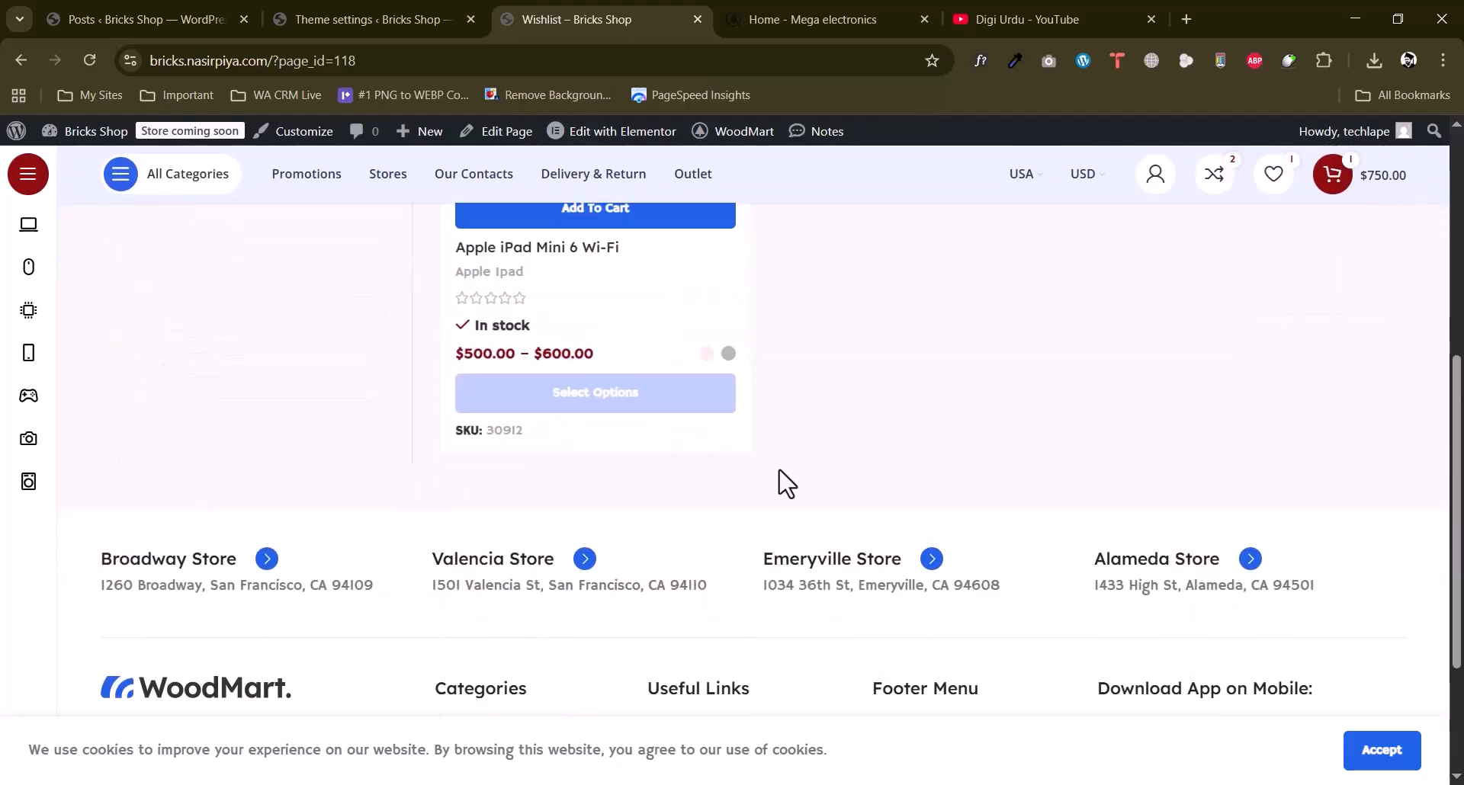
scroll(785, 483, up, 6)
Go to the storefront home page and add the AMD Ryzen 5 7600X from The Best Offers to the cart.
click(252, 210)
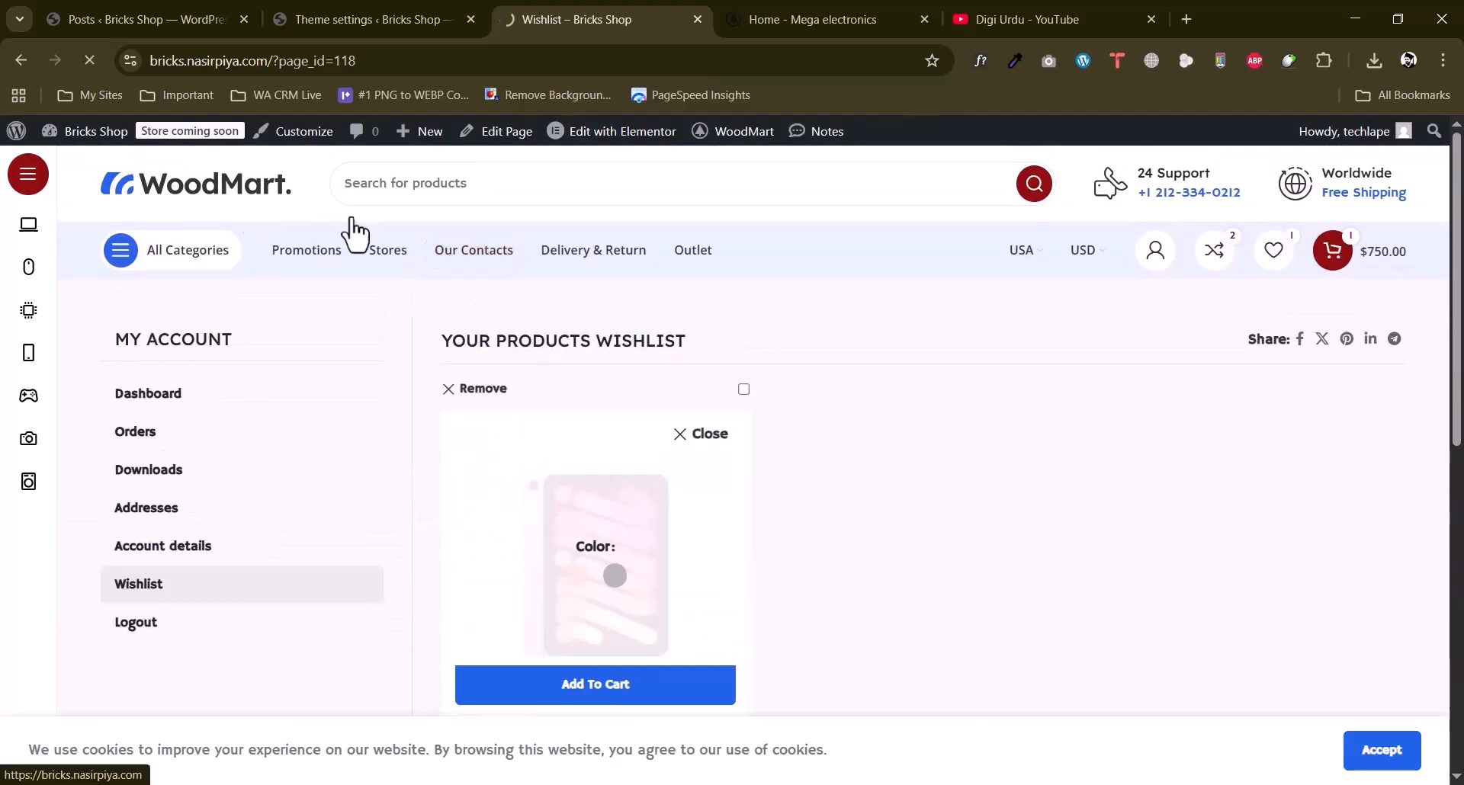
scroll(996, 455, down, 5)
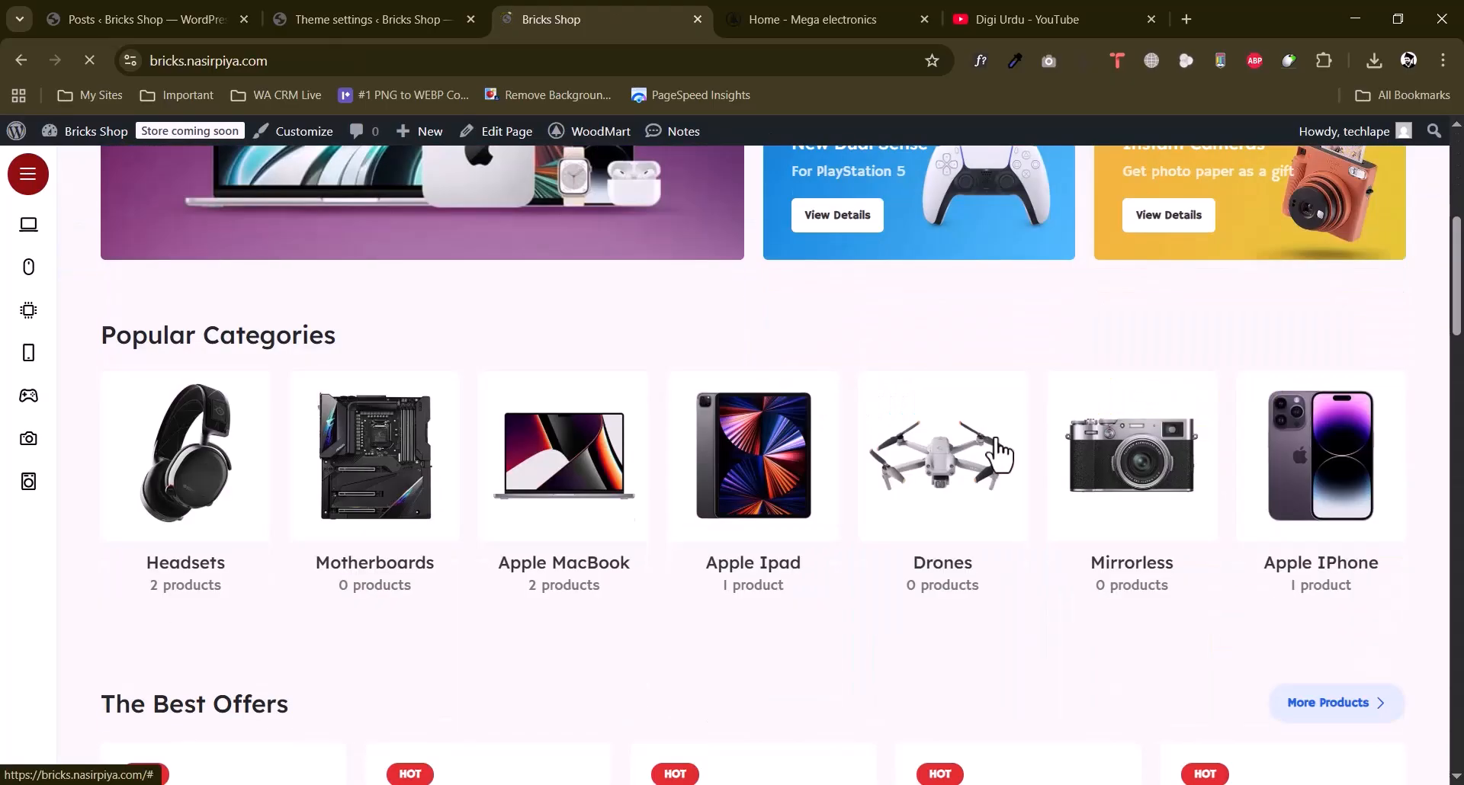
scroll(995, 455, down, 8)
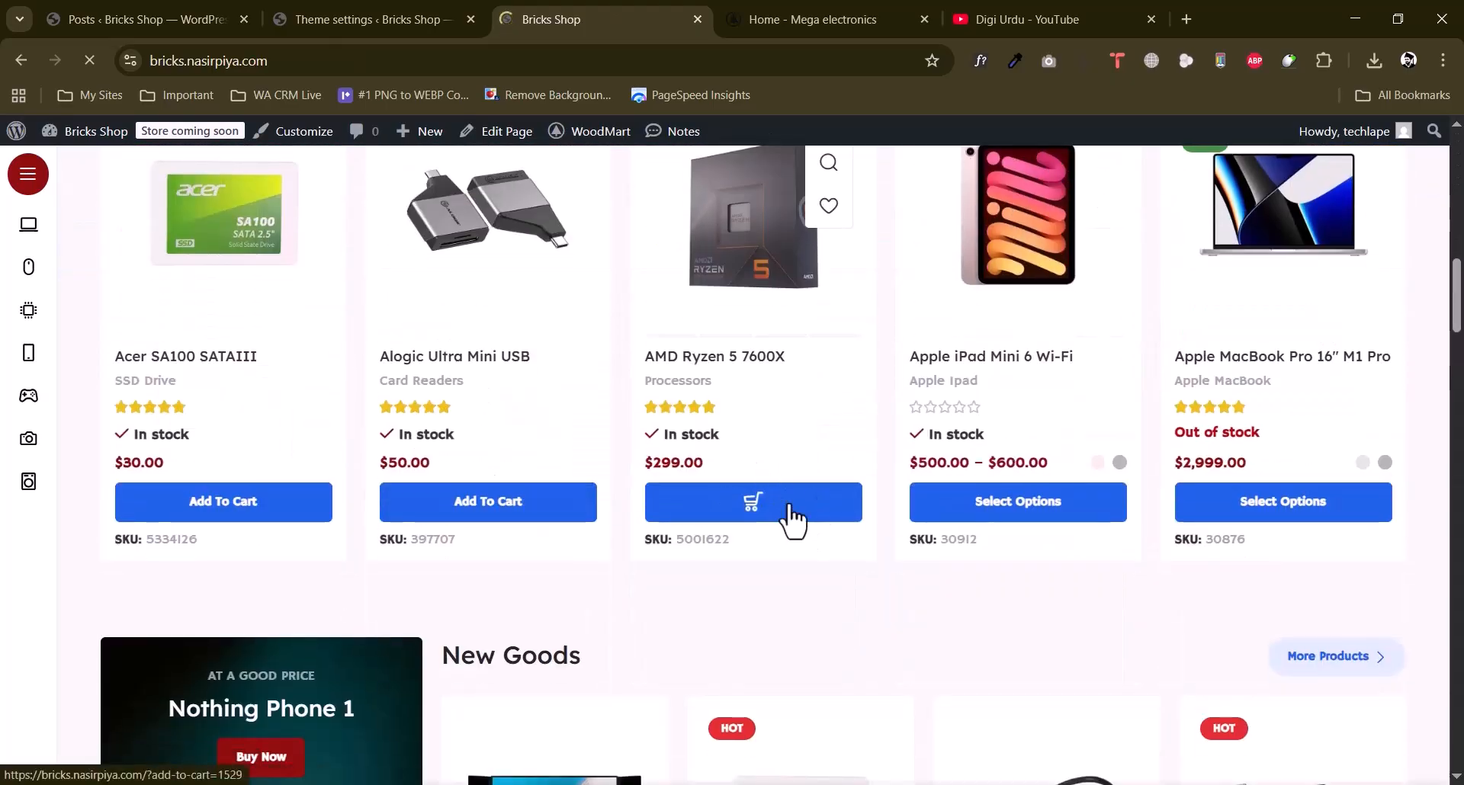
click(791, 518)
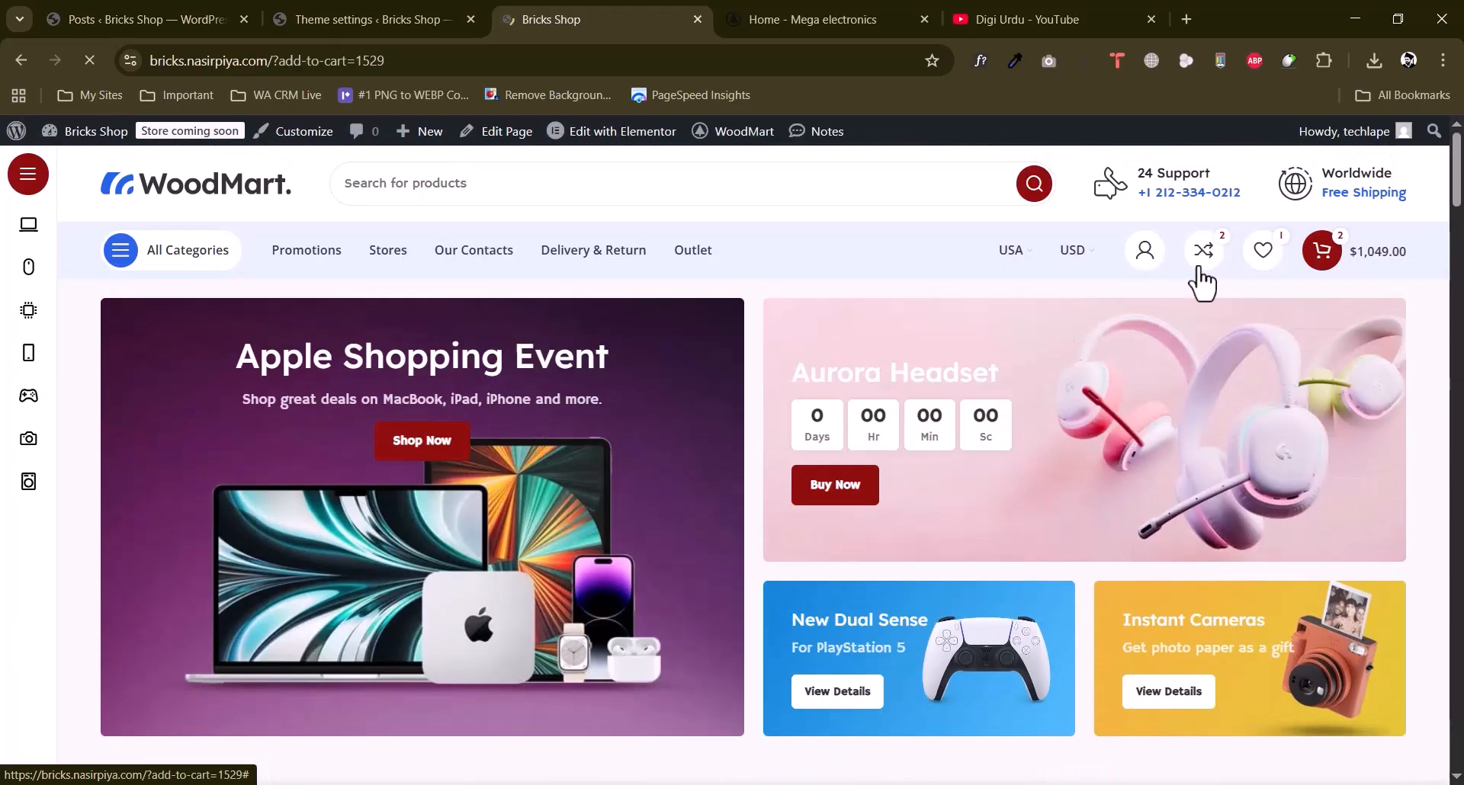
Open the full shopping cart page, look over its layout and show its Elementor editing options.
click(1324, 259)
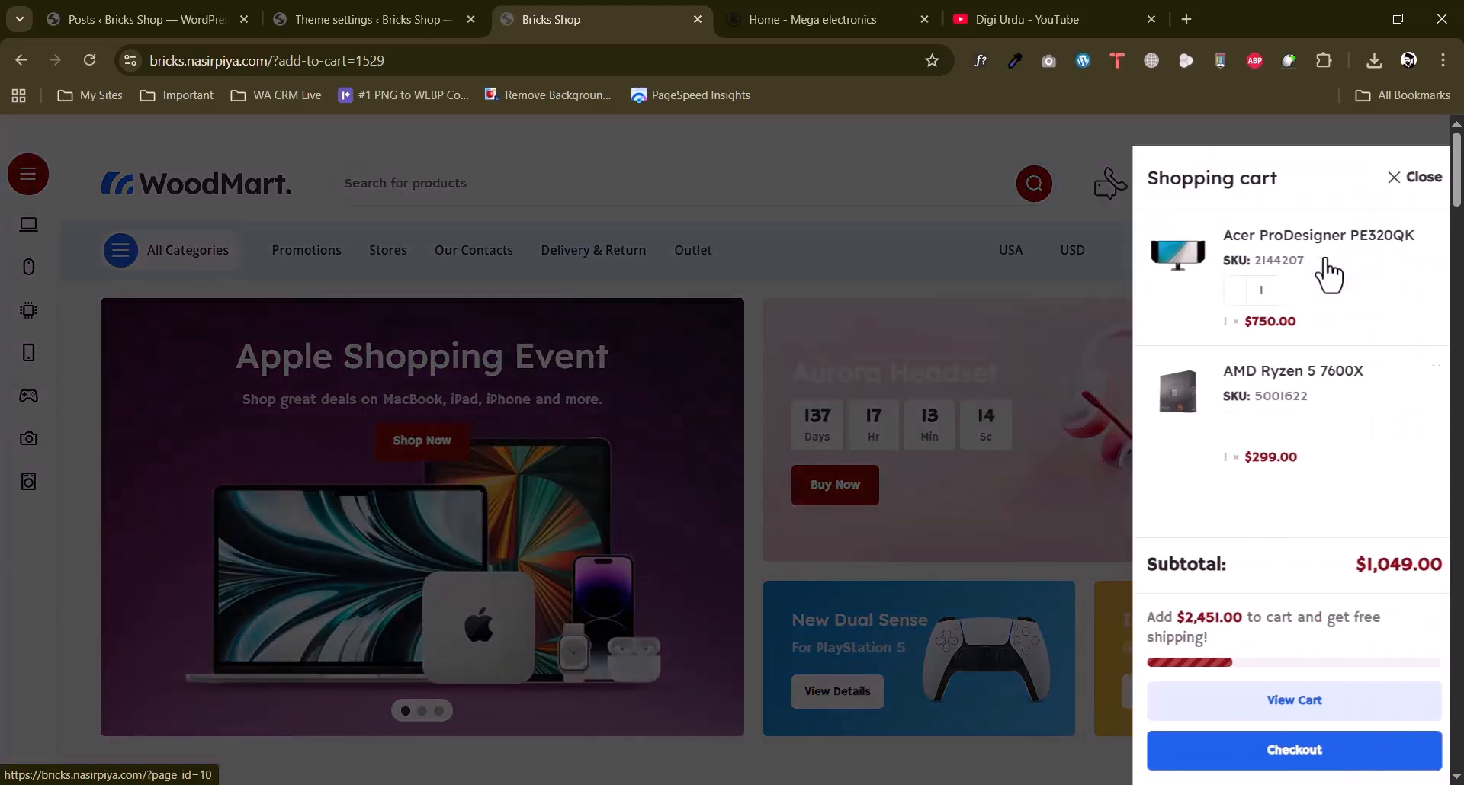
click(1391, 766)
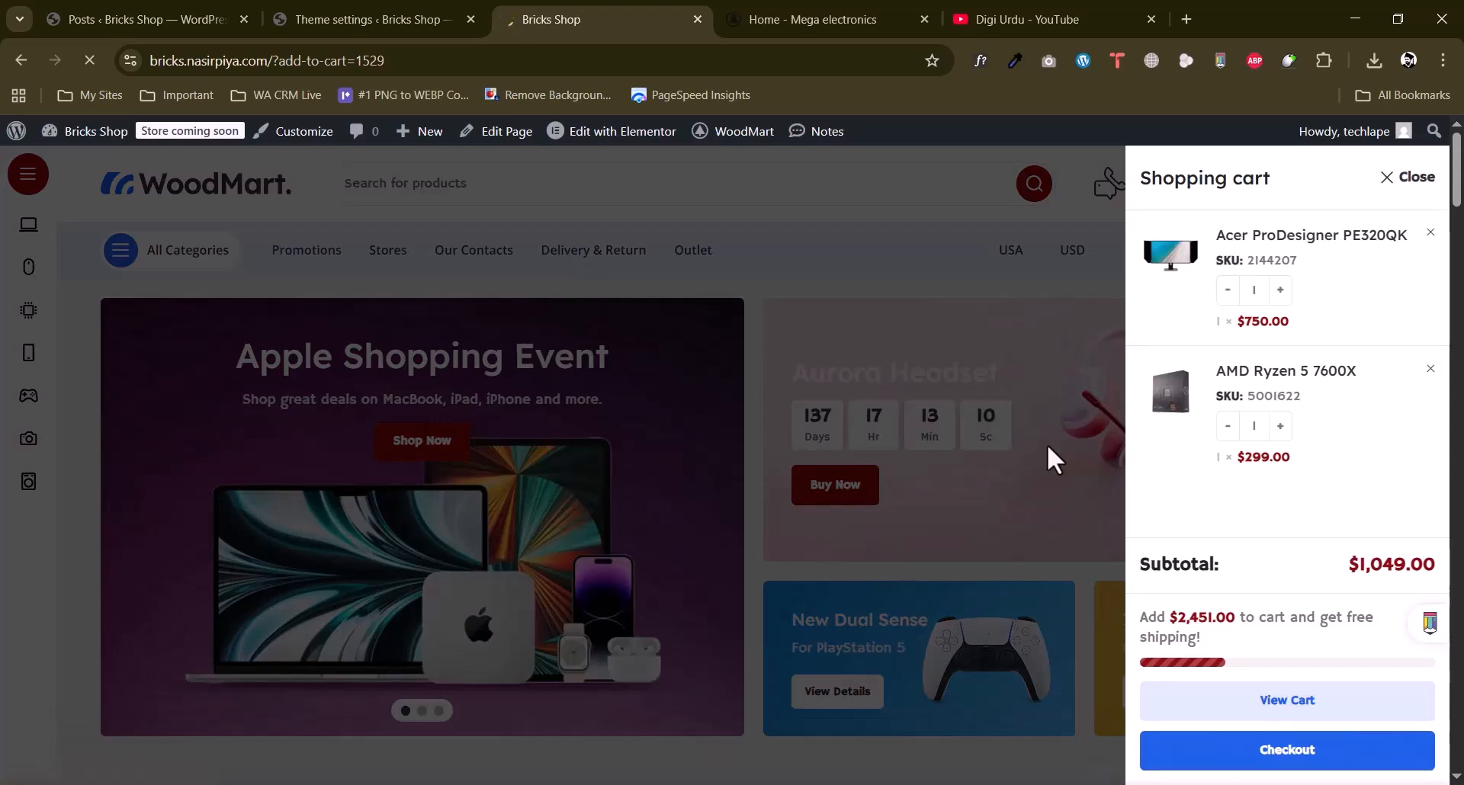
scroll(640, 419, down, 4)
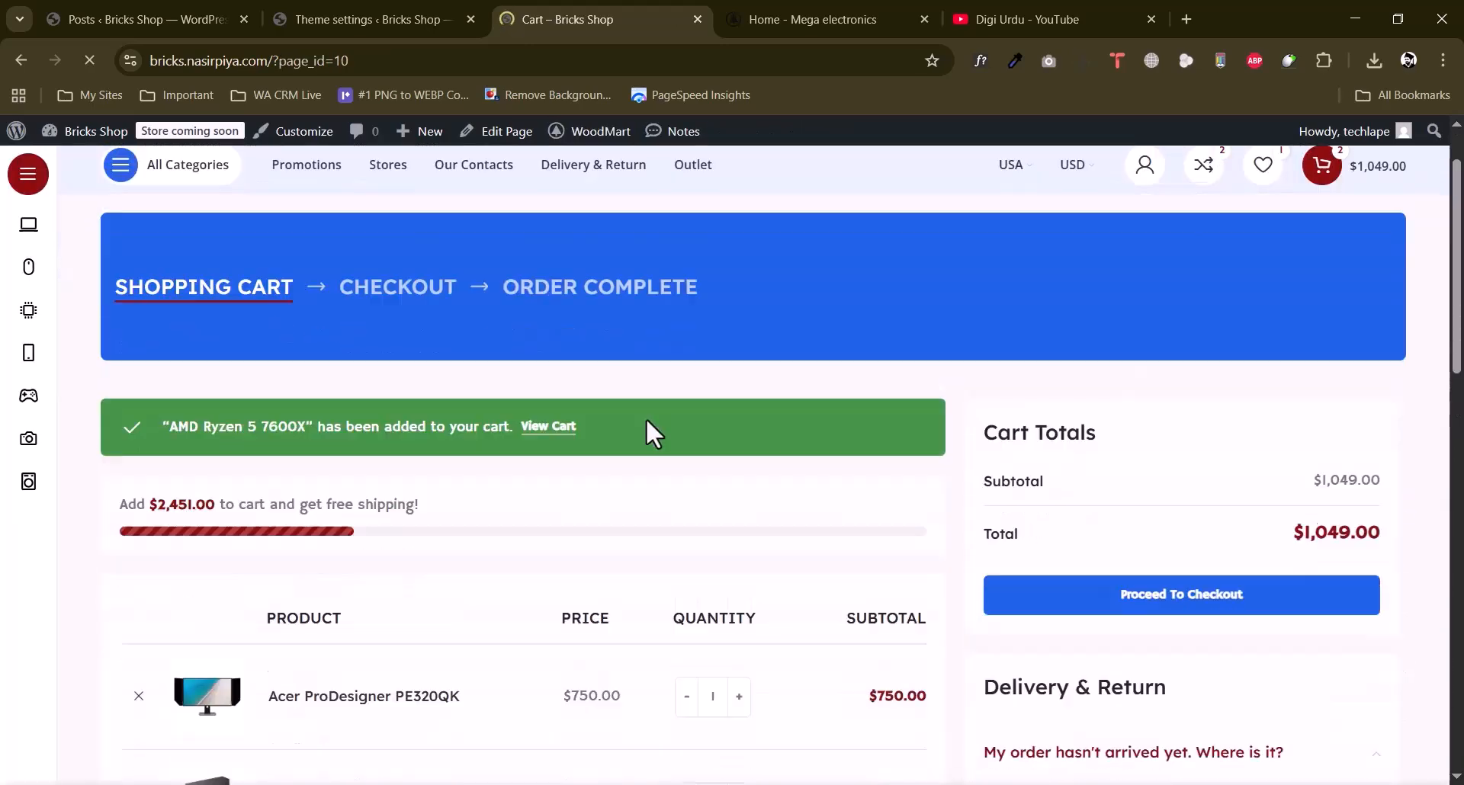
scroll(653, 431, down, 5)
scroll(654, 430, up, 9)
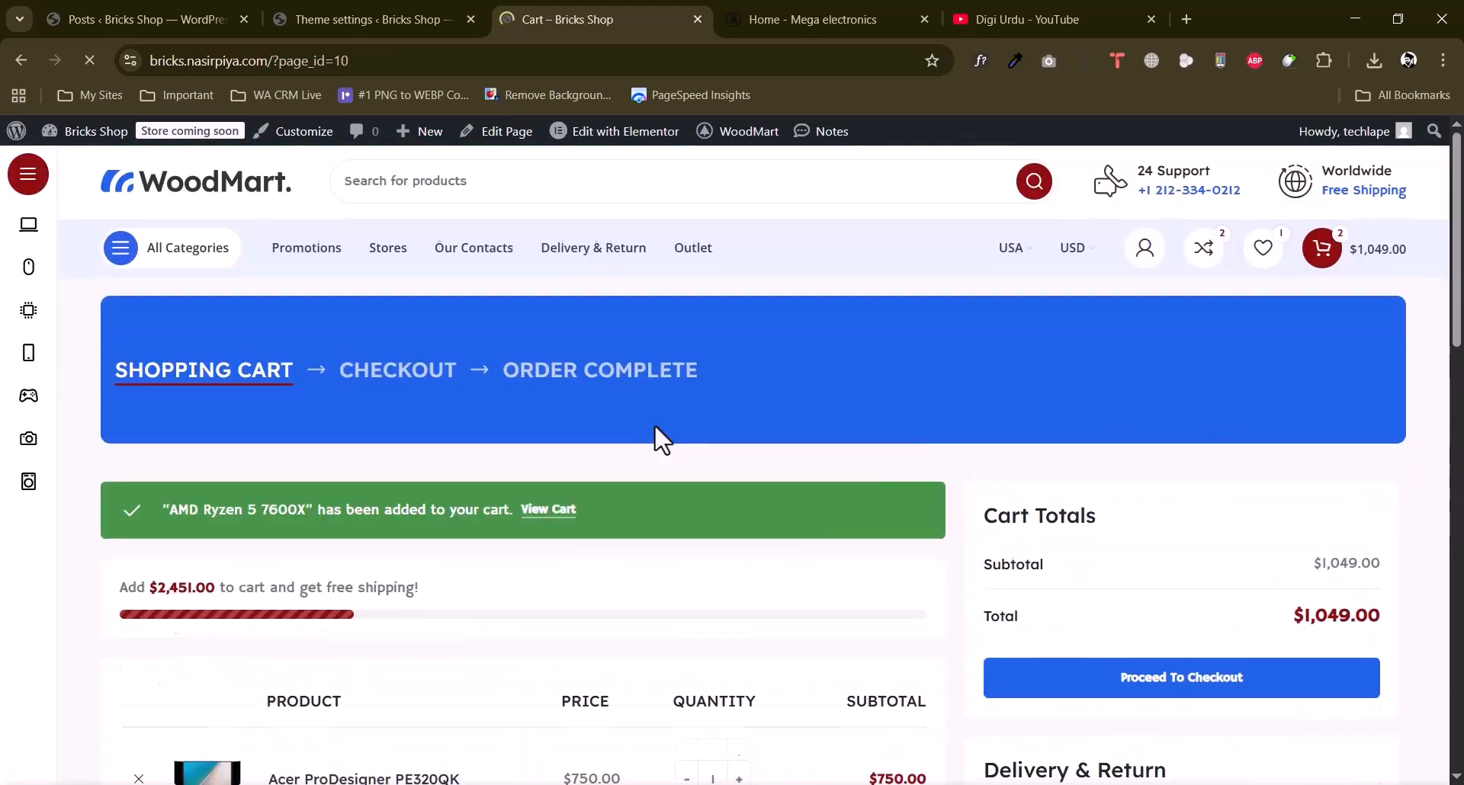
mouse_move(627, 138)
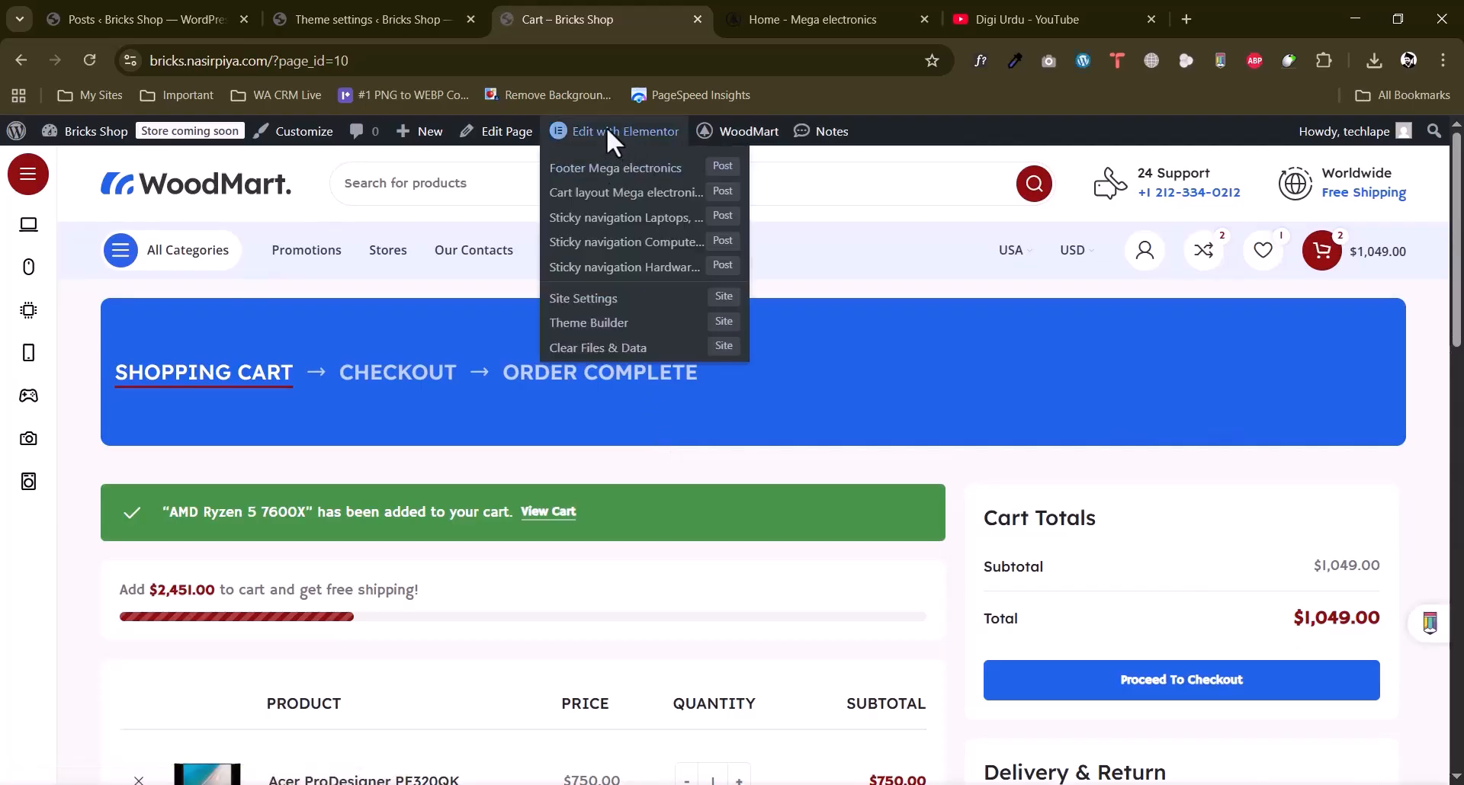
Open the Cart layout Mega electronics template for Elementor editing in a new tab.
right_click(631, 200)
click(657, 215)
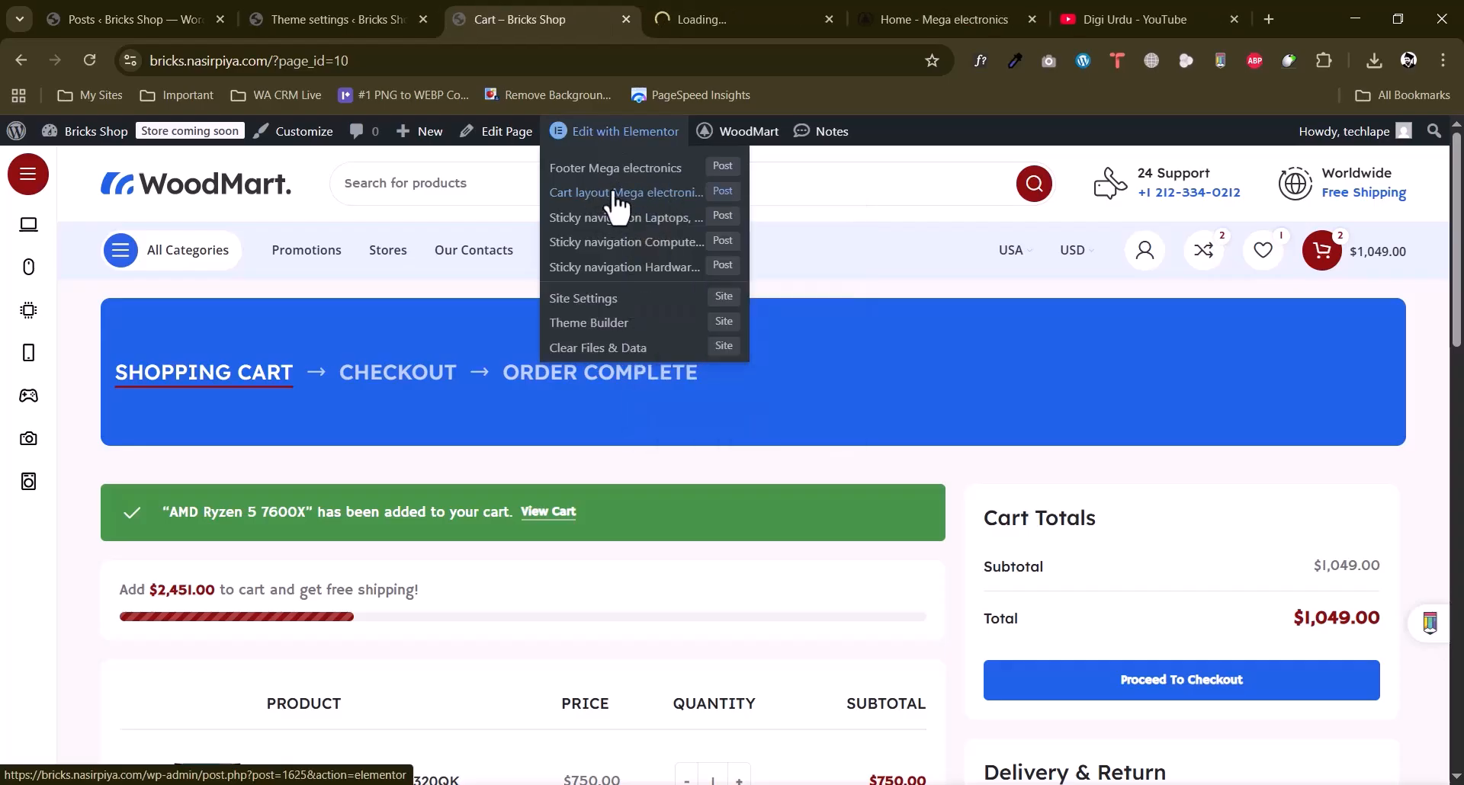
click(747, 18)
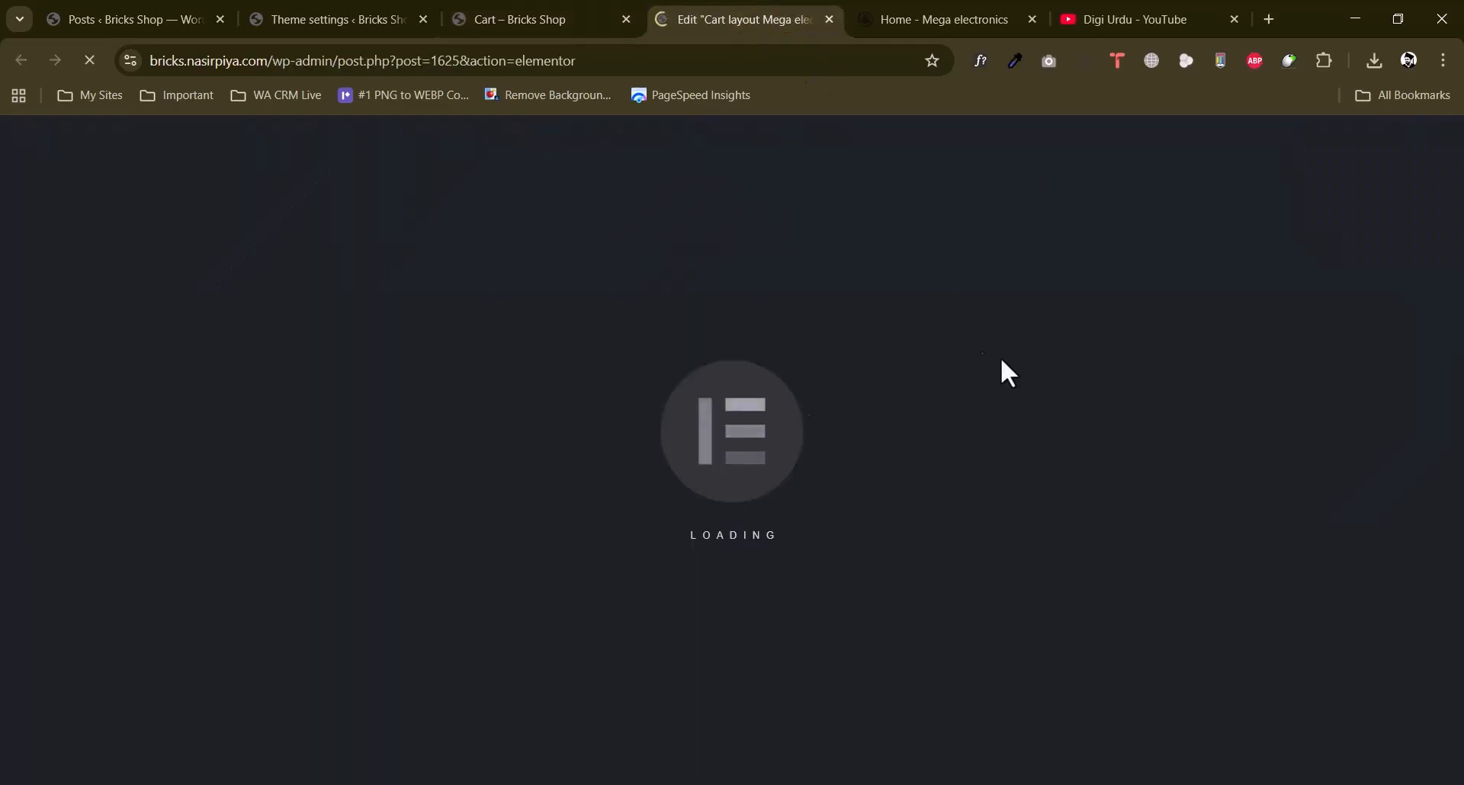
Examine the storefront cart page's product table, coupon field, cart totals, Delivery & Return questions and You May Be Interested In products.
click(576, 11)
scroll(549, 599, down, 10)
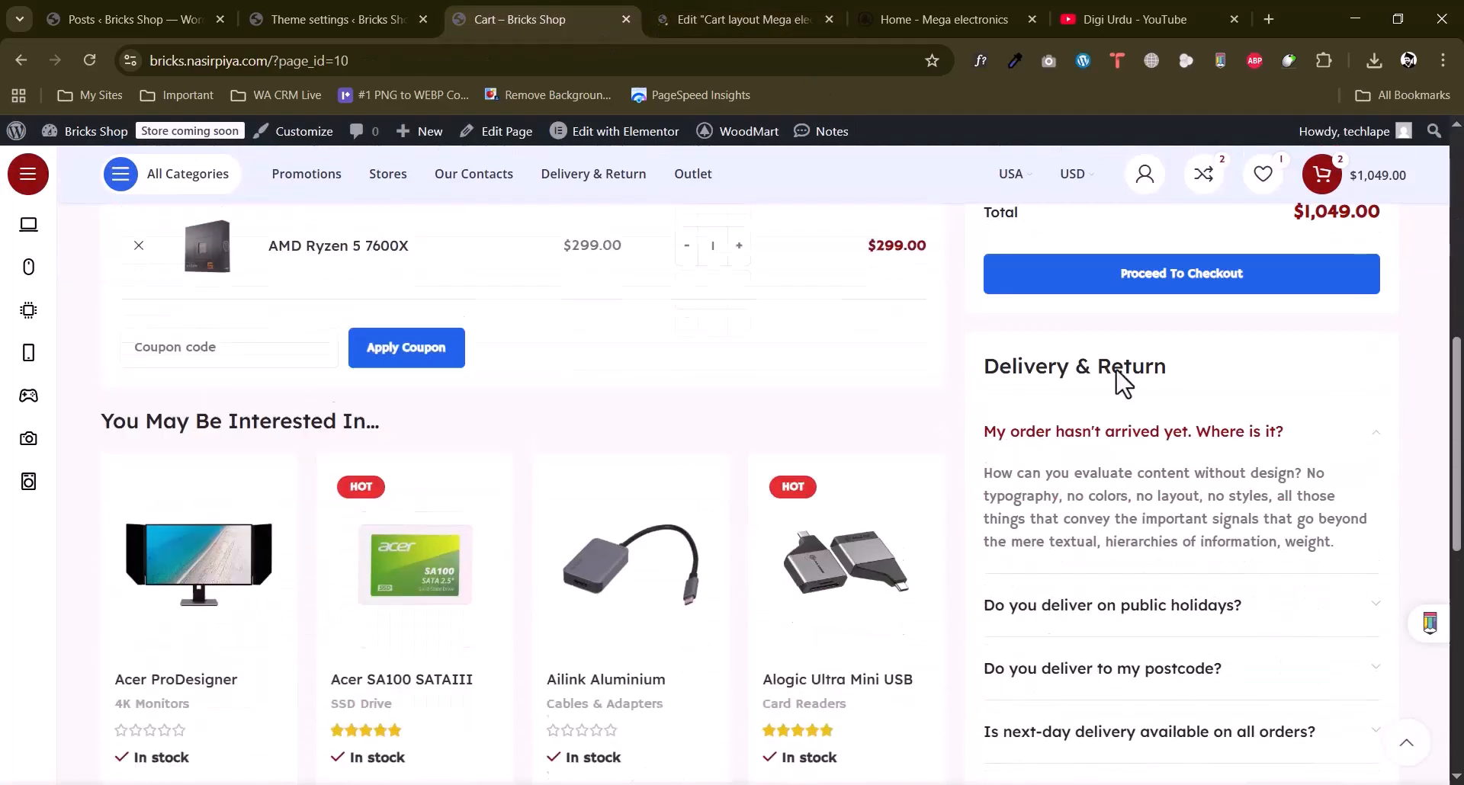
scroll(1100, 396, down, 4)
scroll(1098, 405, up, 12)
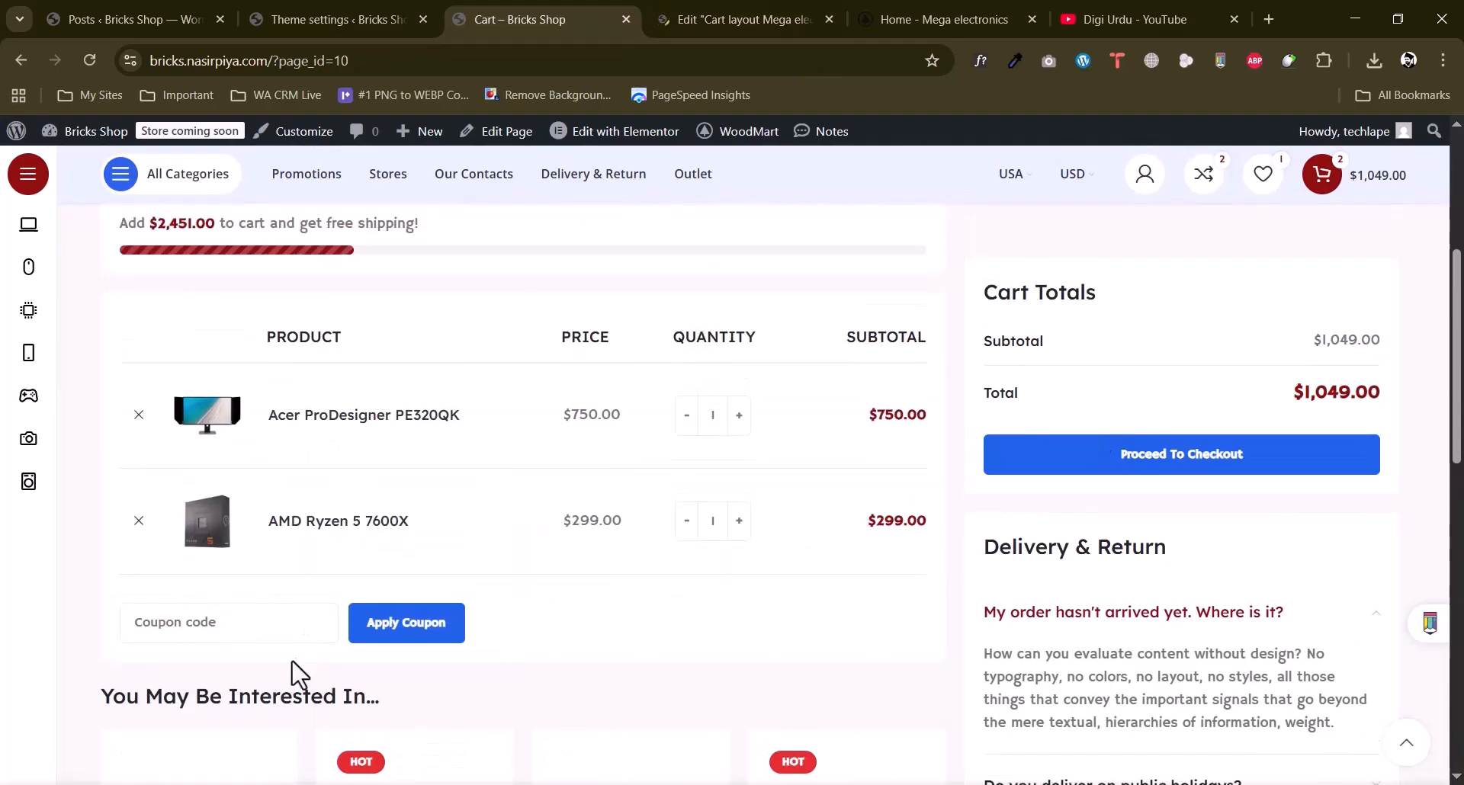
scroll(229, 610, down, 2)
drag(189, 508, 383, 508)
click(321, 510)
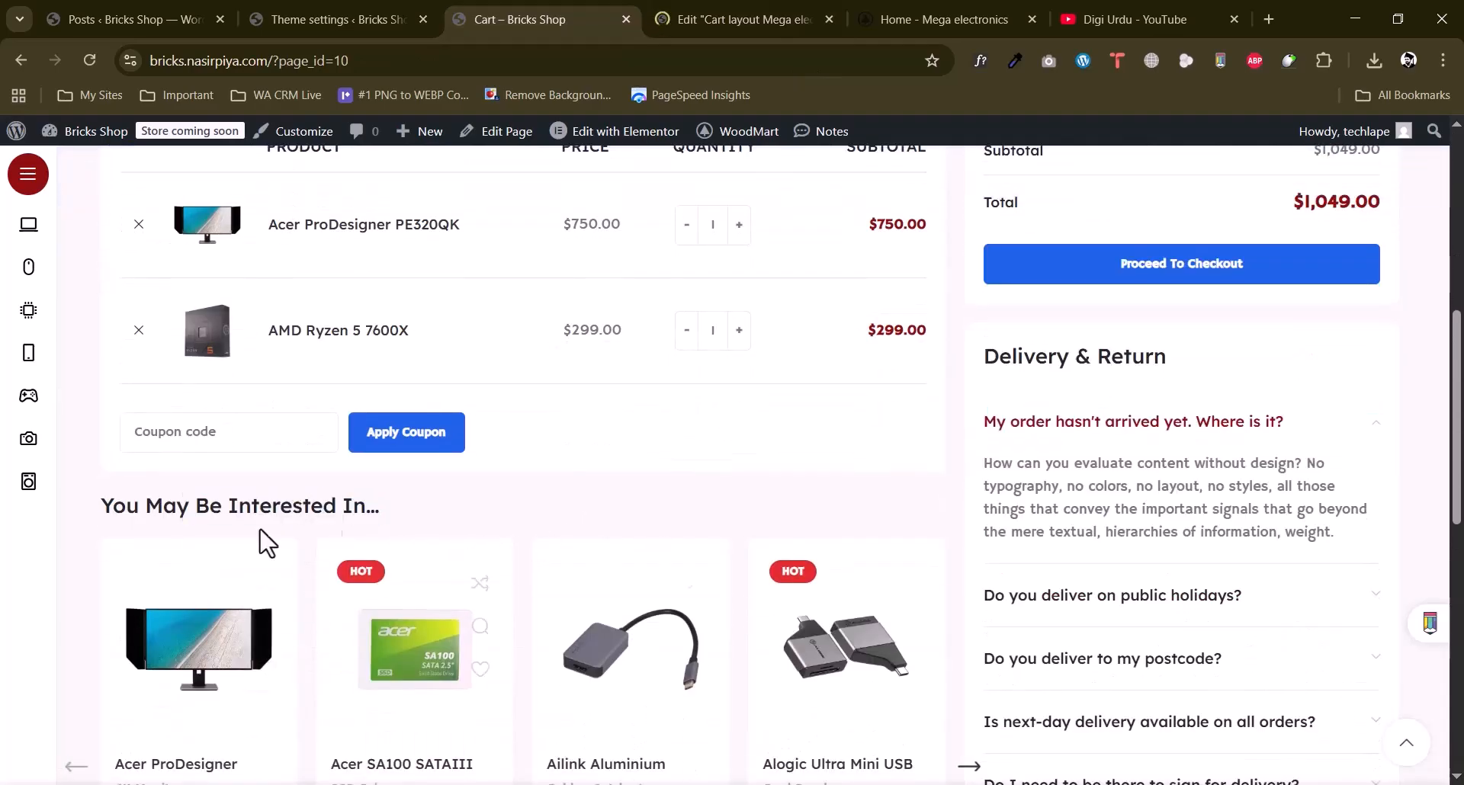
scroll(620, 589, down, 5)
scroll(592, 523, up, 5)
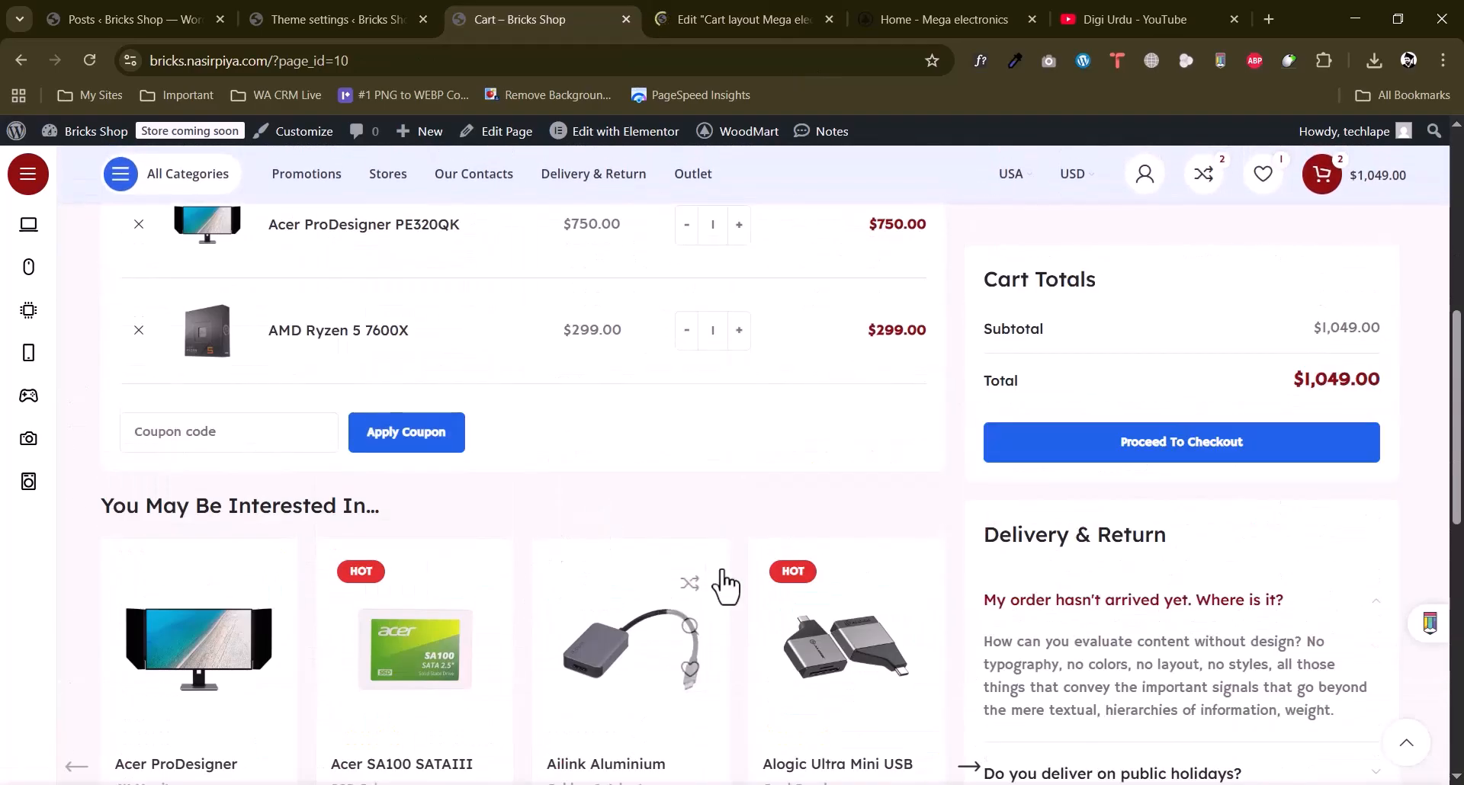
scroll(1045, 572, up, 6)
click(743, 19)
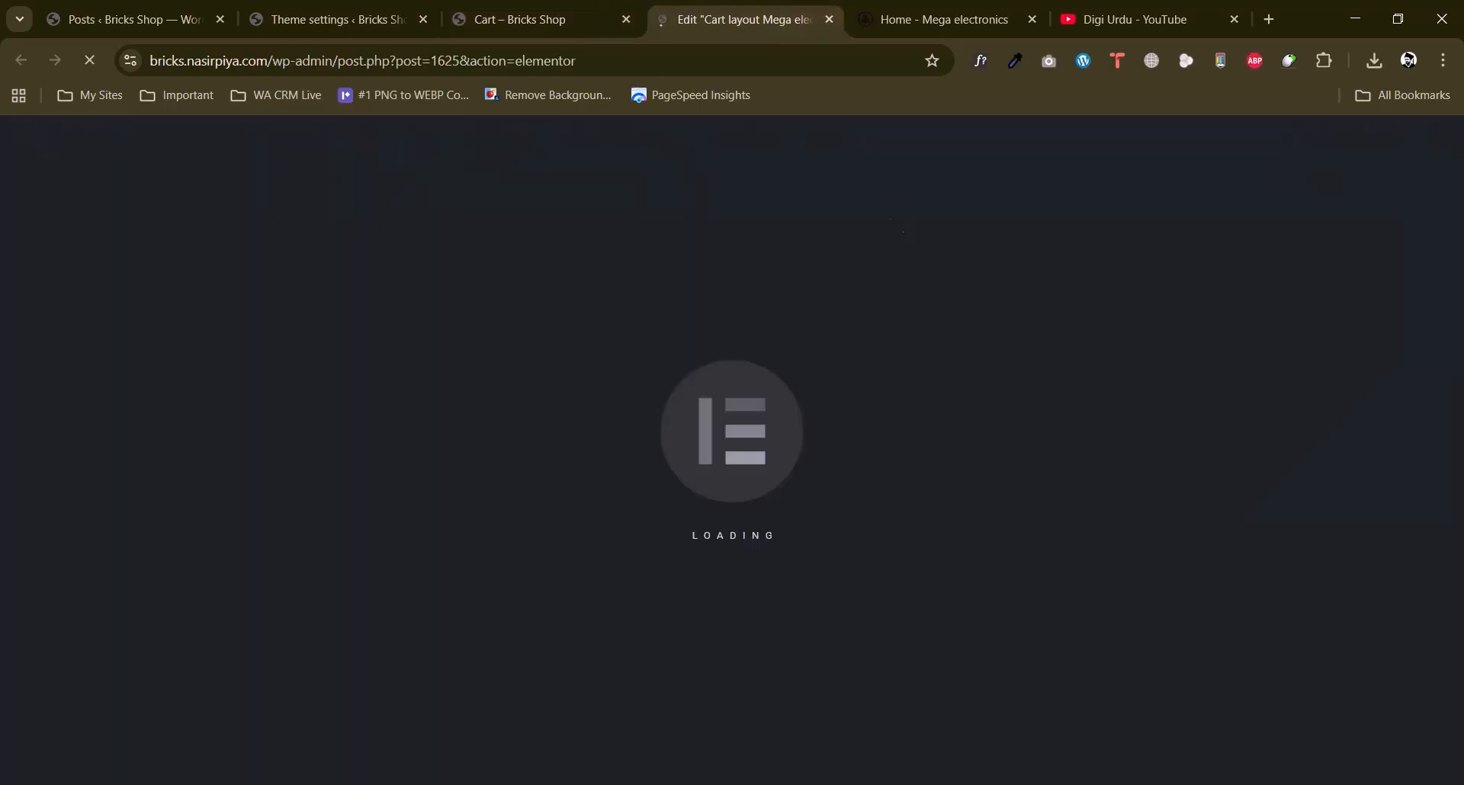
click(582, 17)
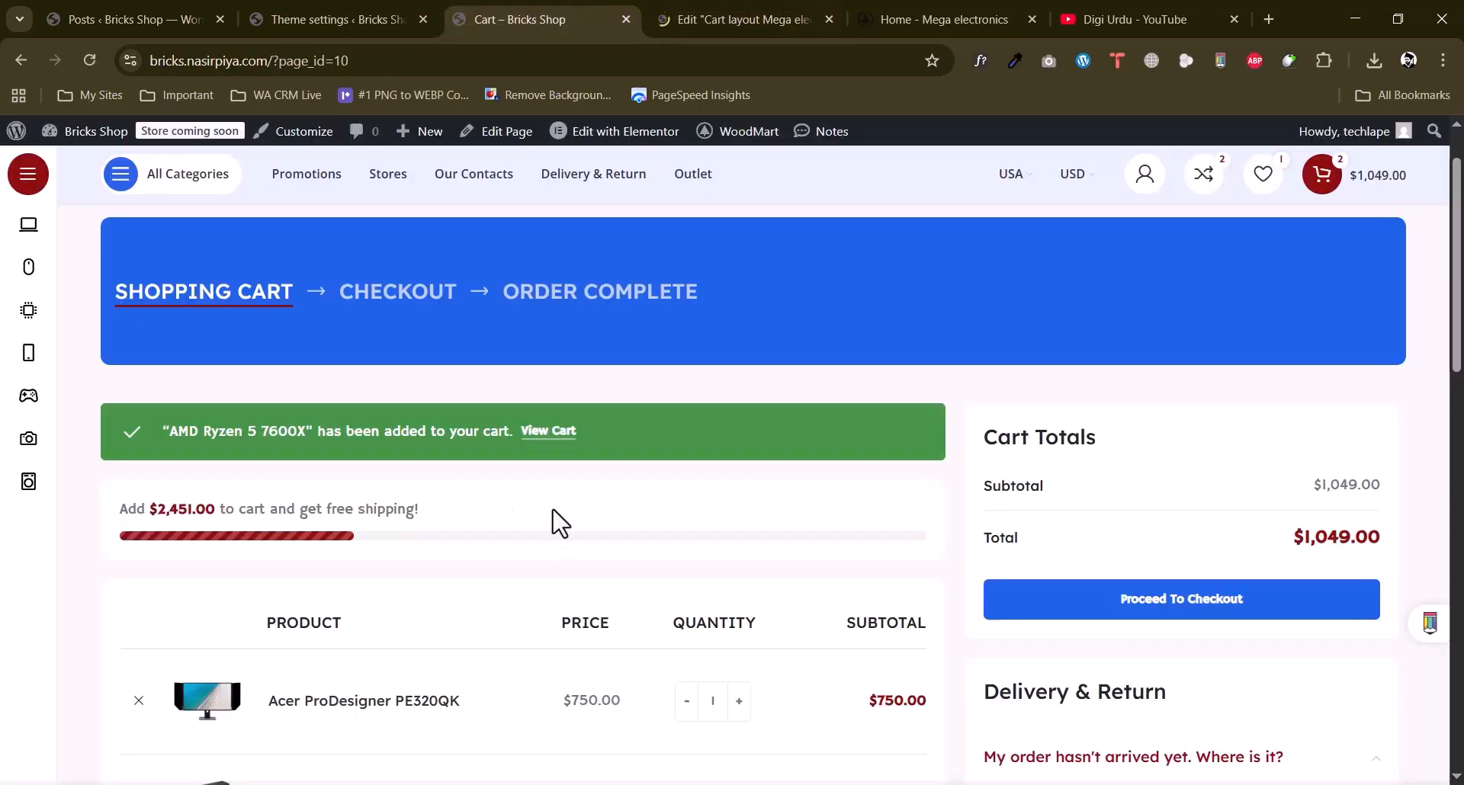
scroll(937, 521, down, 5)
Give the Shopping Cart, Checkout, Order Complete banner container a classic background with a red color in the Elementor cart layout.
click(817, 15)
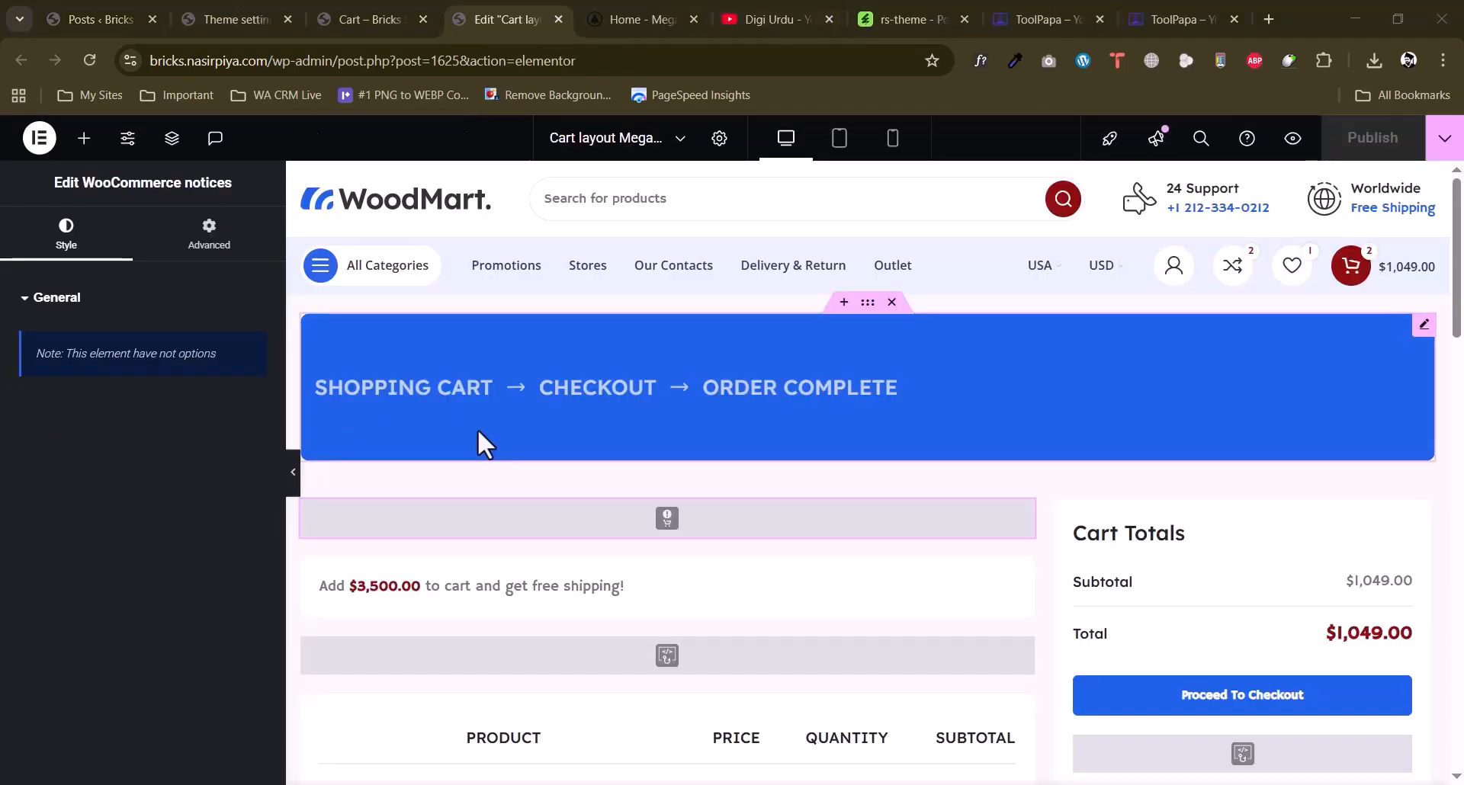
scroll(996, 425, down, 1)
scroll(997, 425, up, 1)
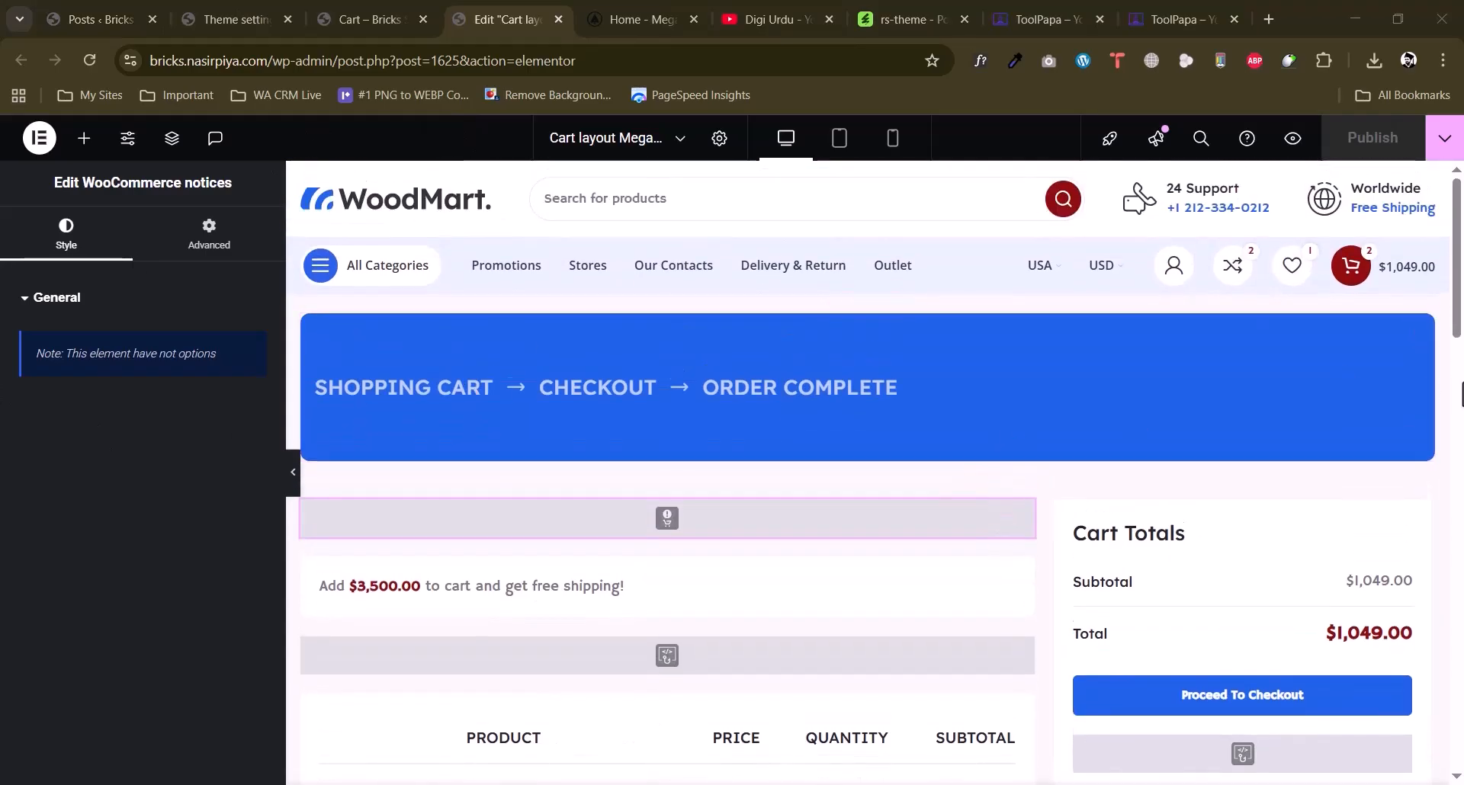
click(1424, 326)
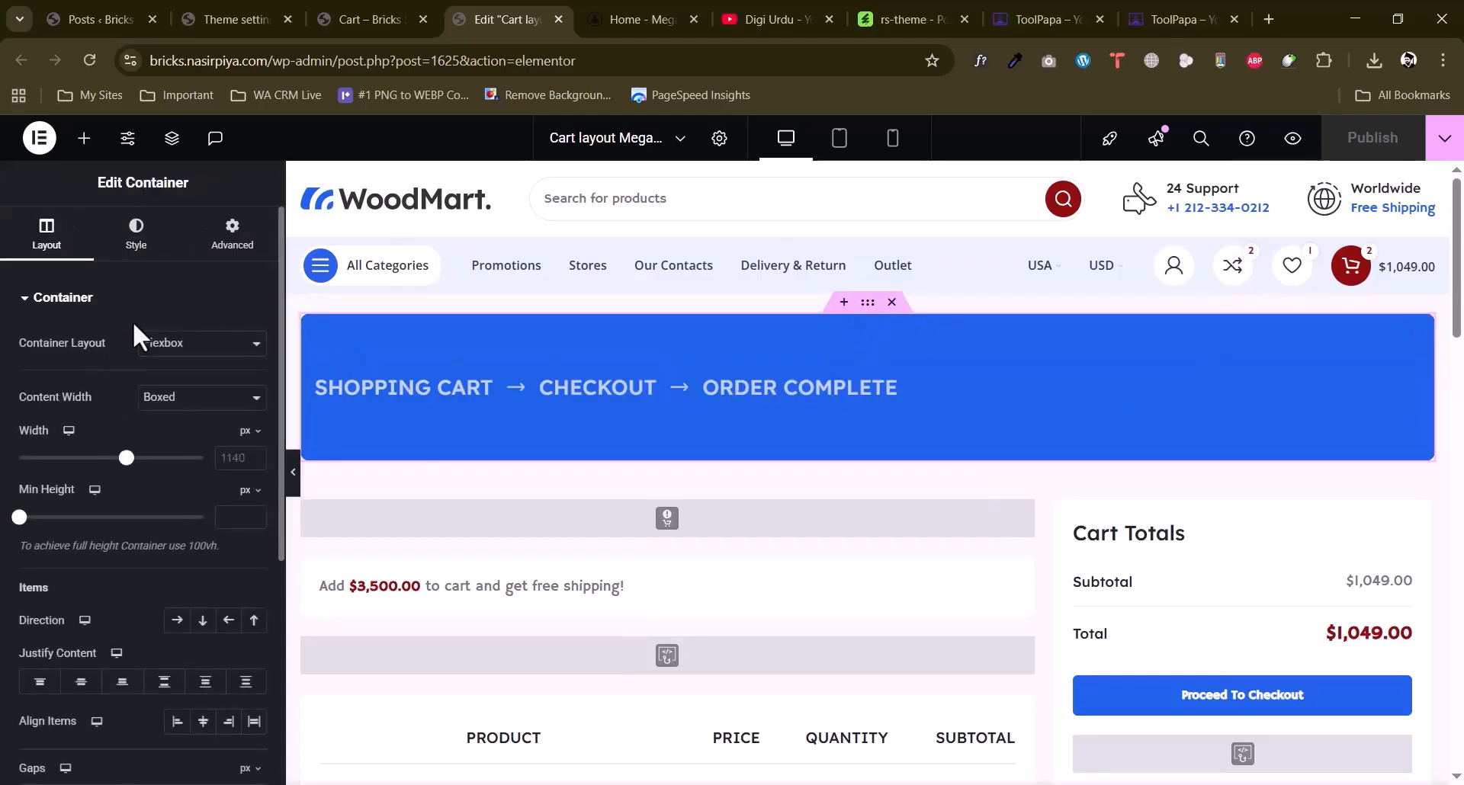
click(136, 235)
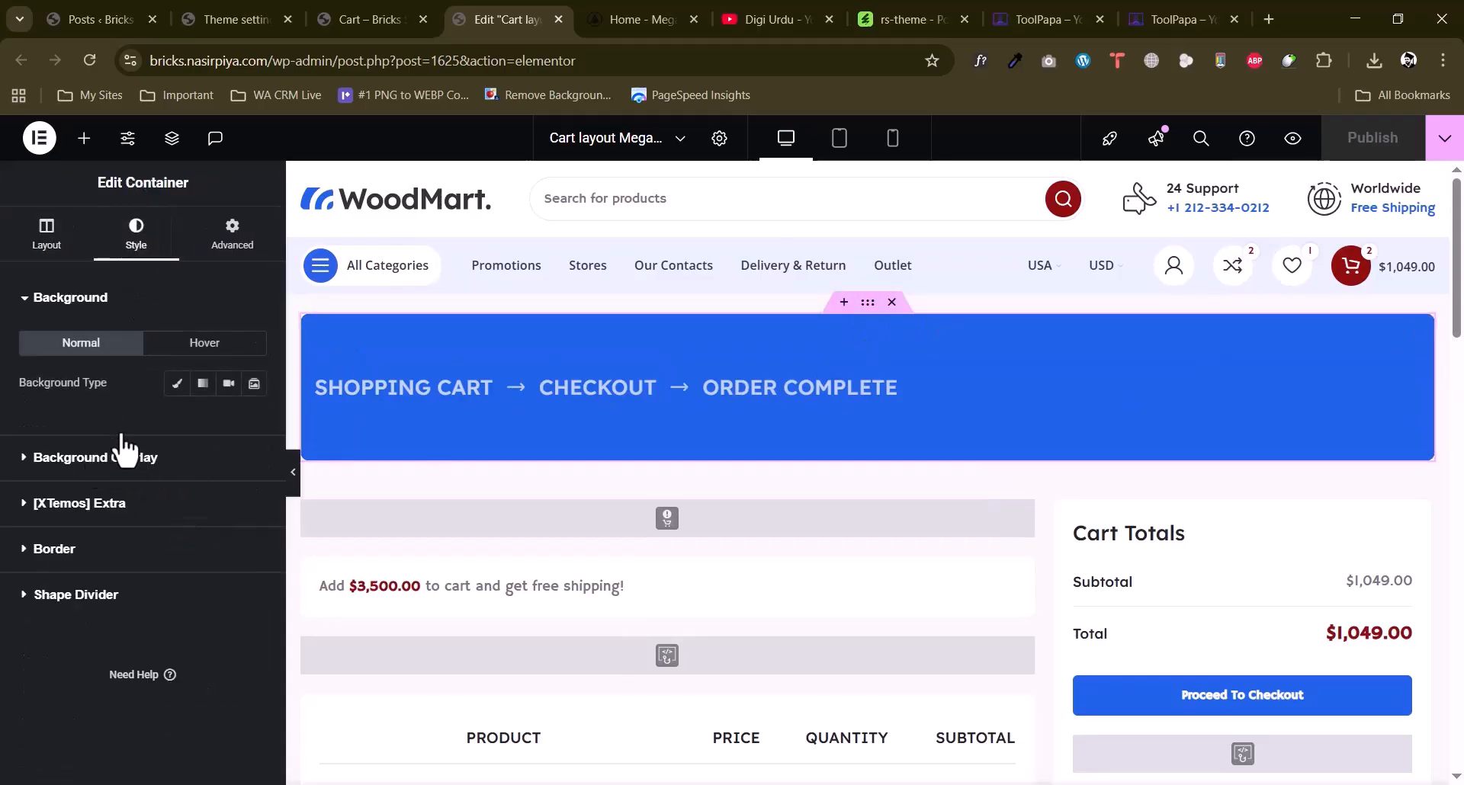
click(177, 384)
click(254, 423)
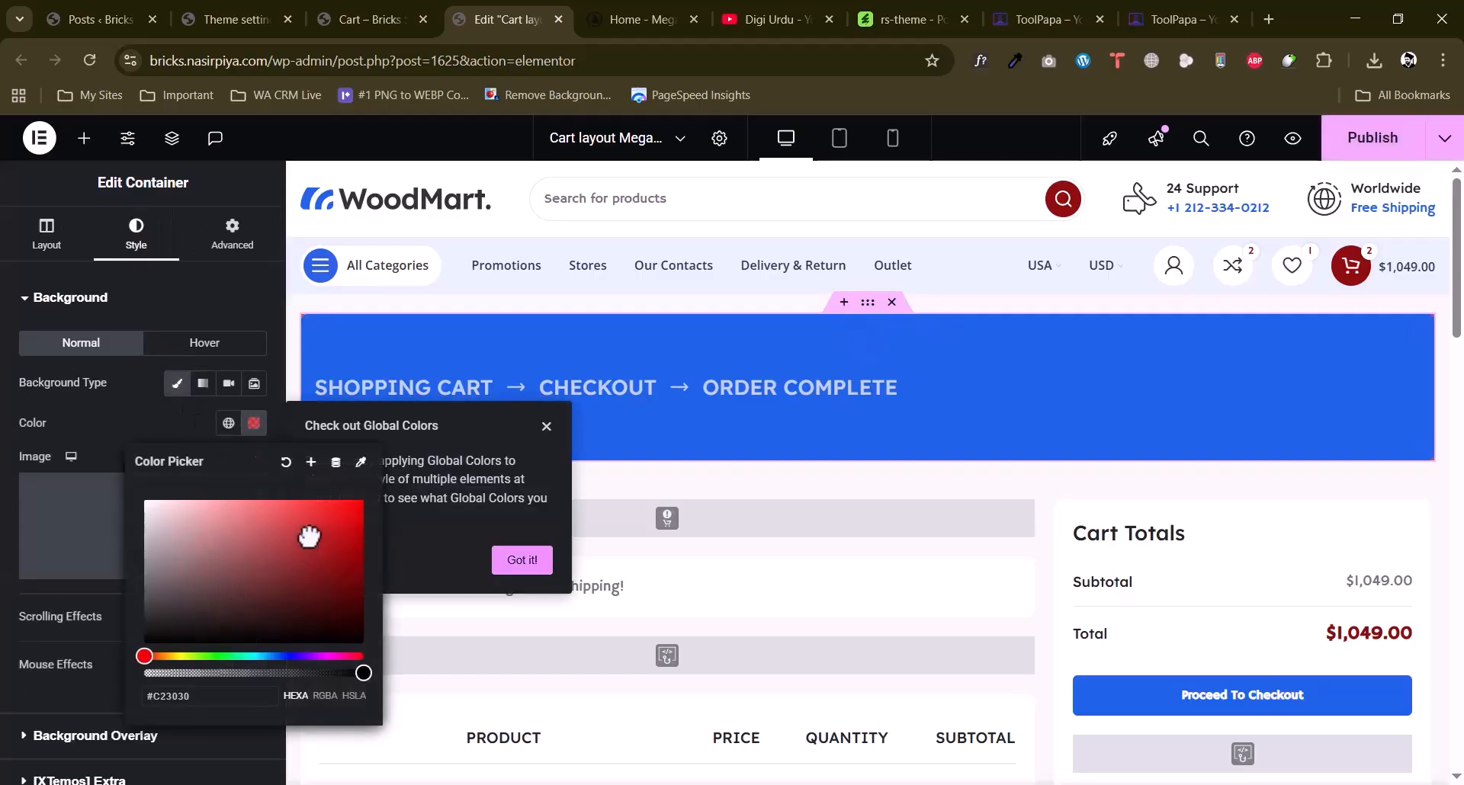
drag(293, 533, 294, 533)
click(3, 379)
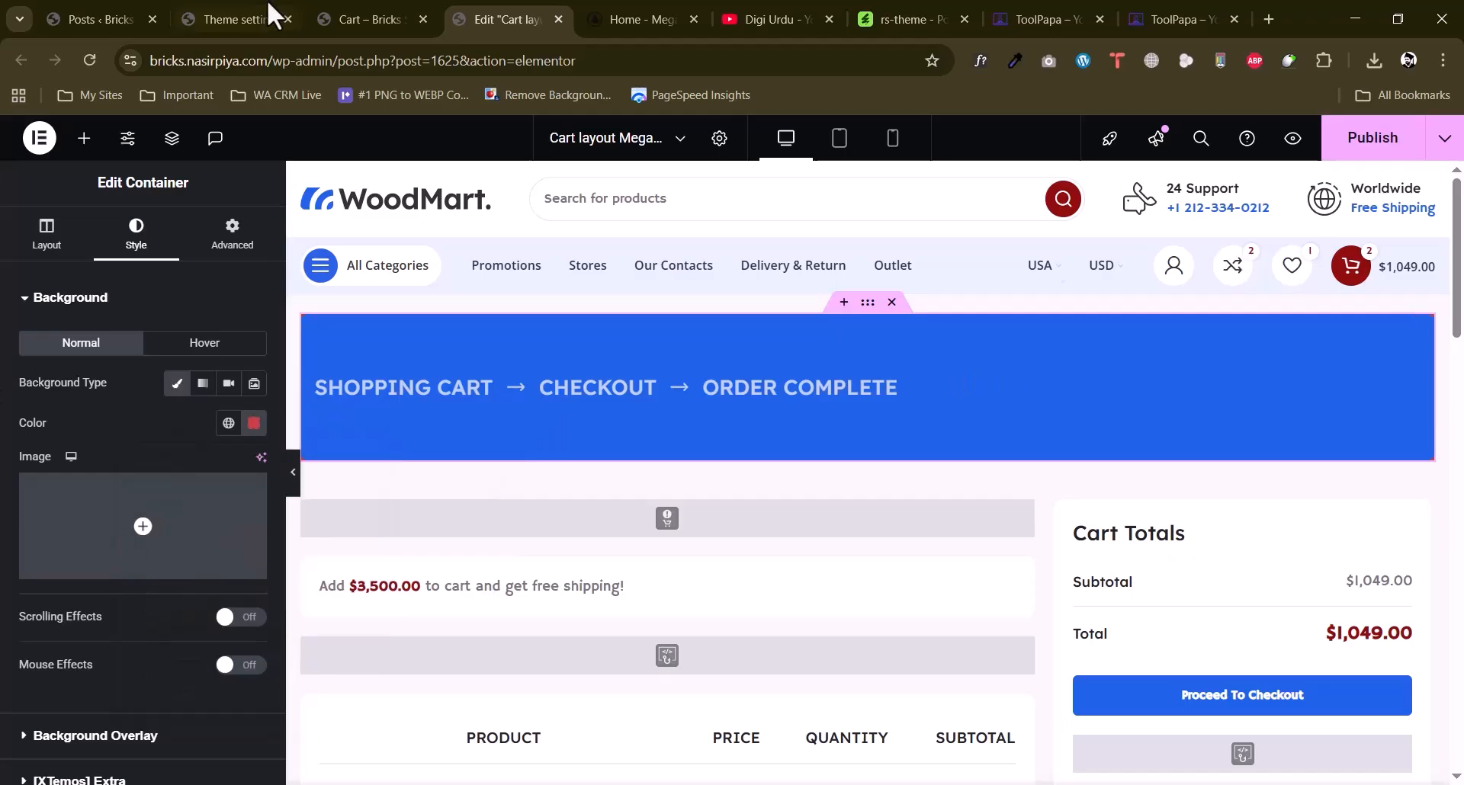
Switch to the theme settings and review the Cart section's totals layout, quantity update and empty cart text.
click(356, 17)
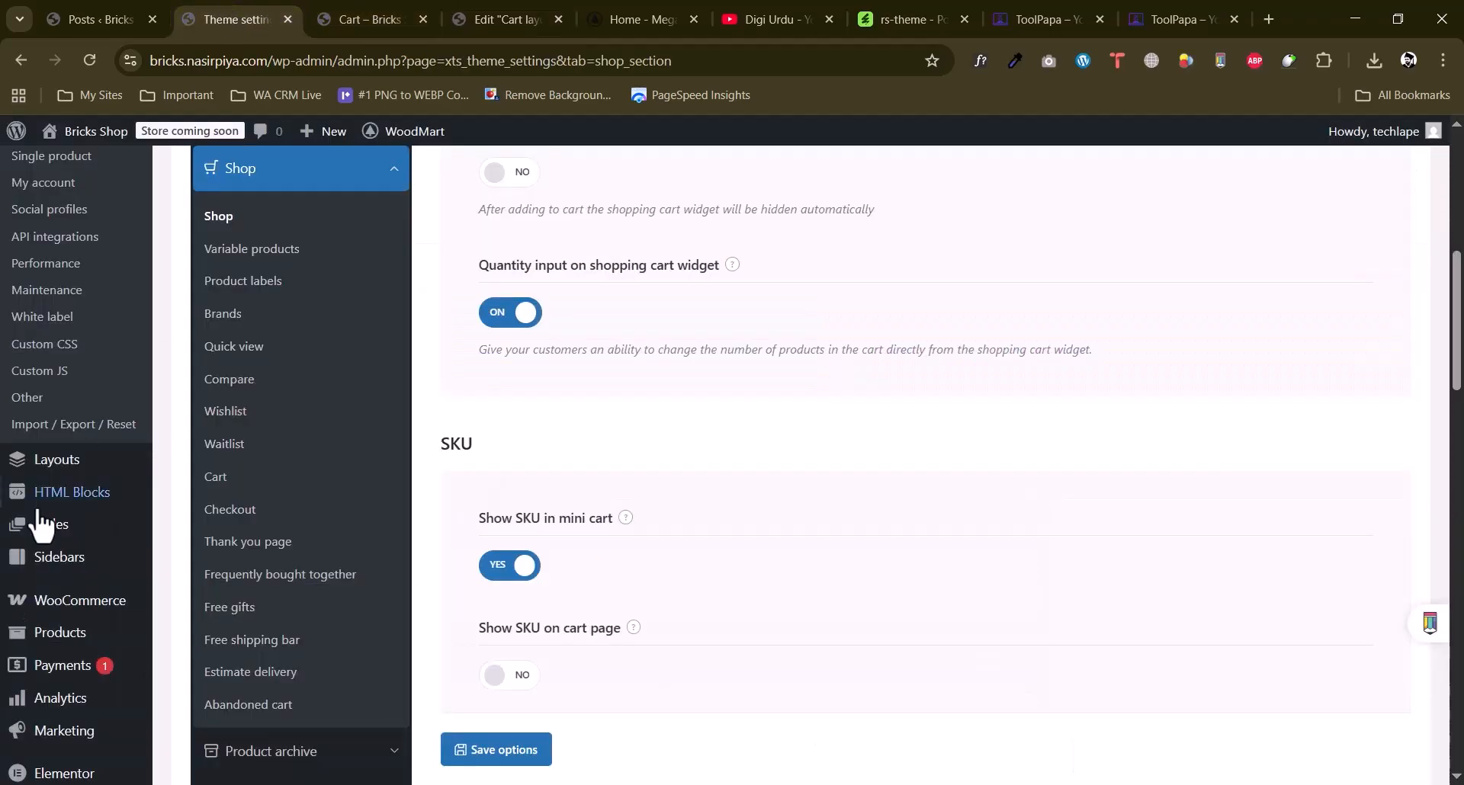
click(463, 16)
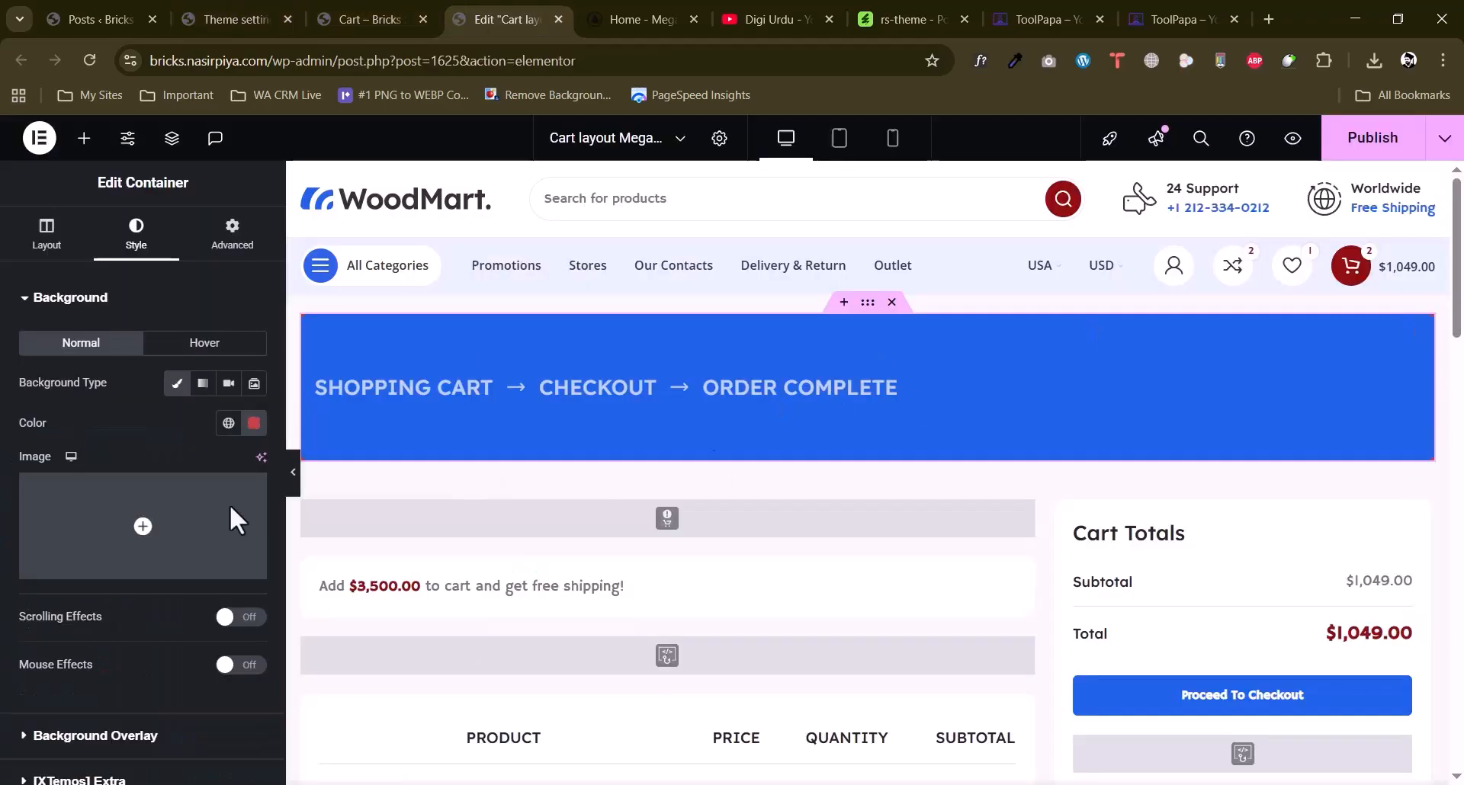
click(235, 19)
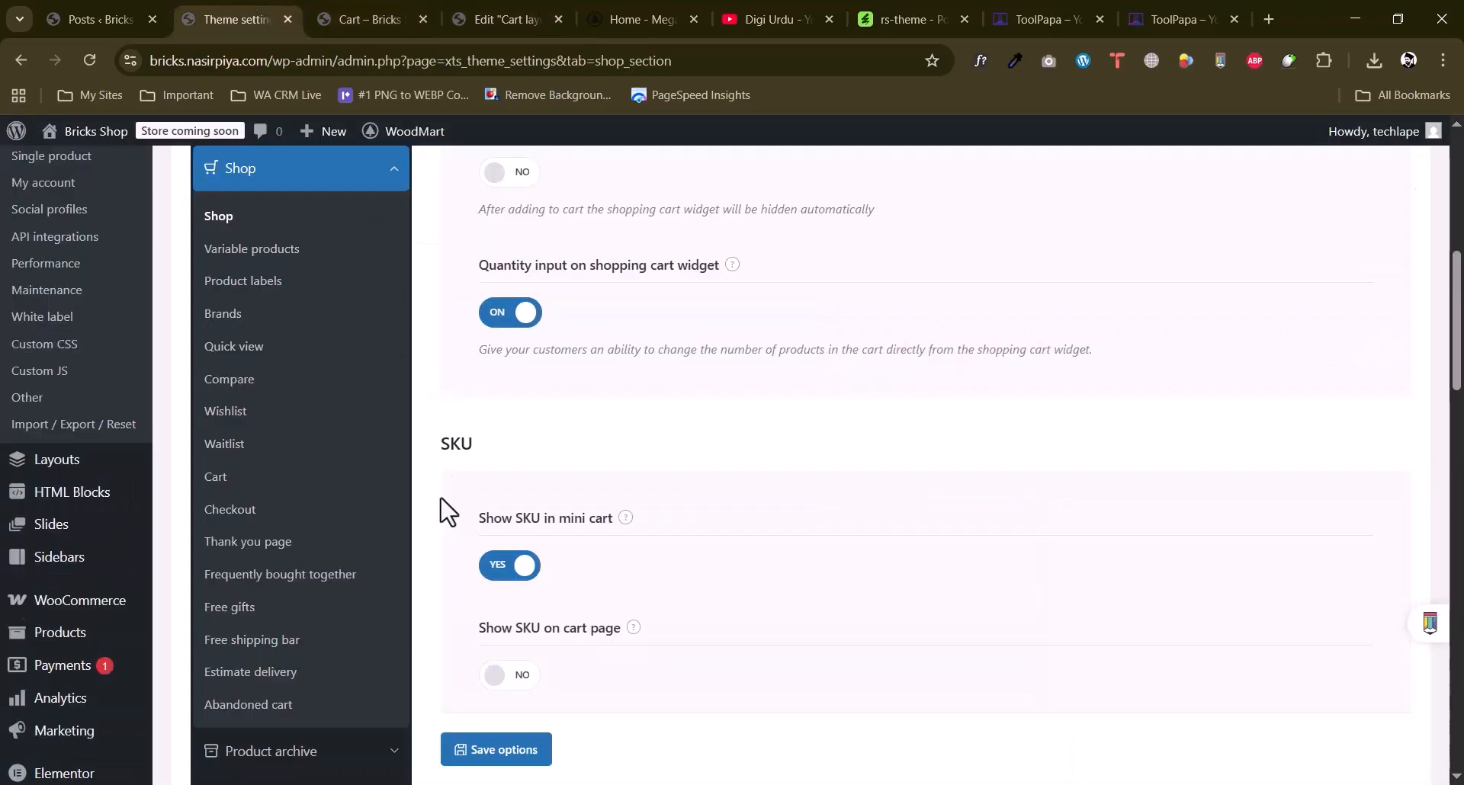
scroll(444, 509, up, 2)
scroll(444, 508, down, 2)
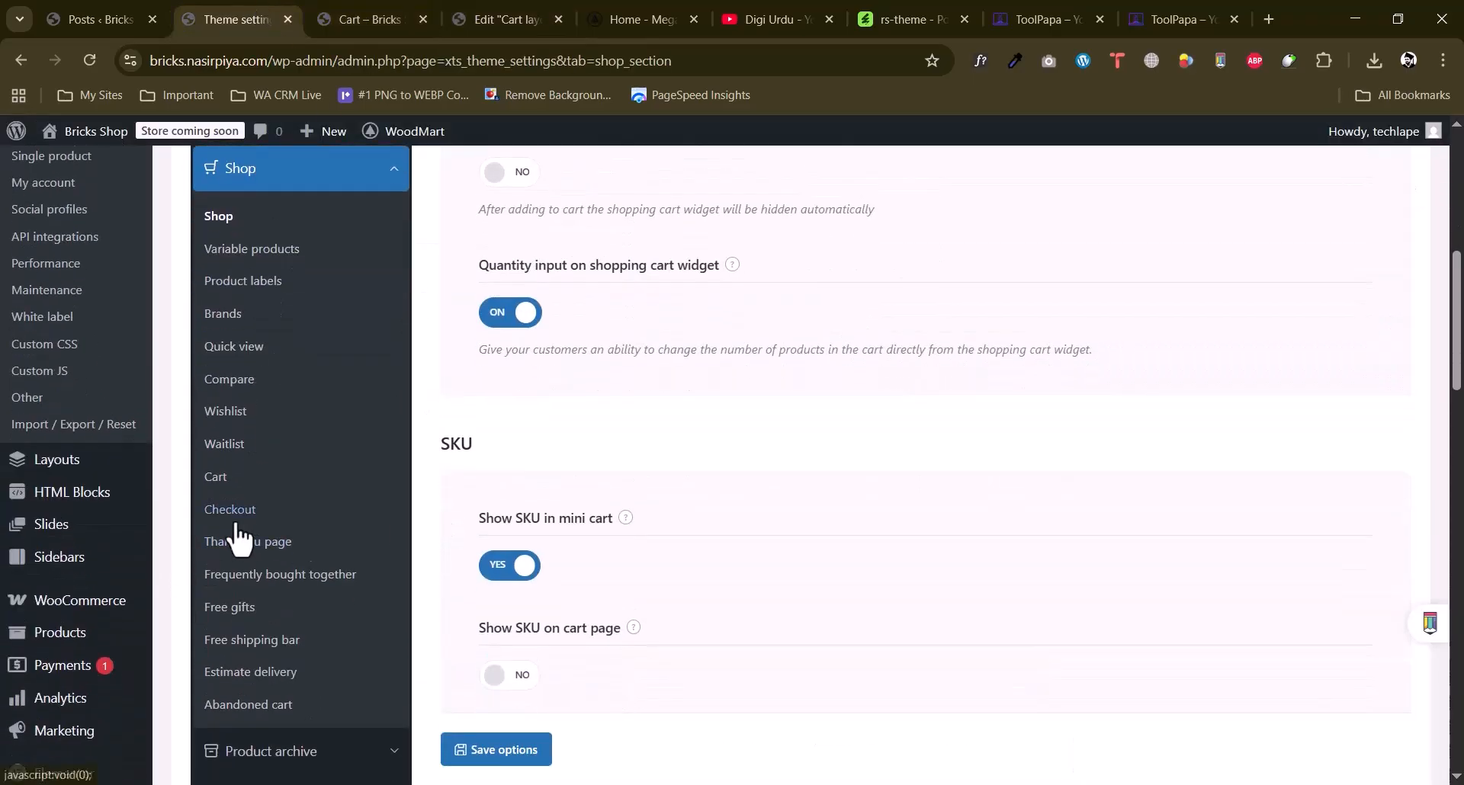
click(221, 477)
scroll(747, 549, up, 7)
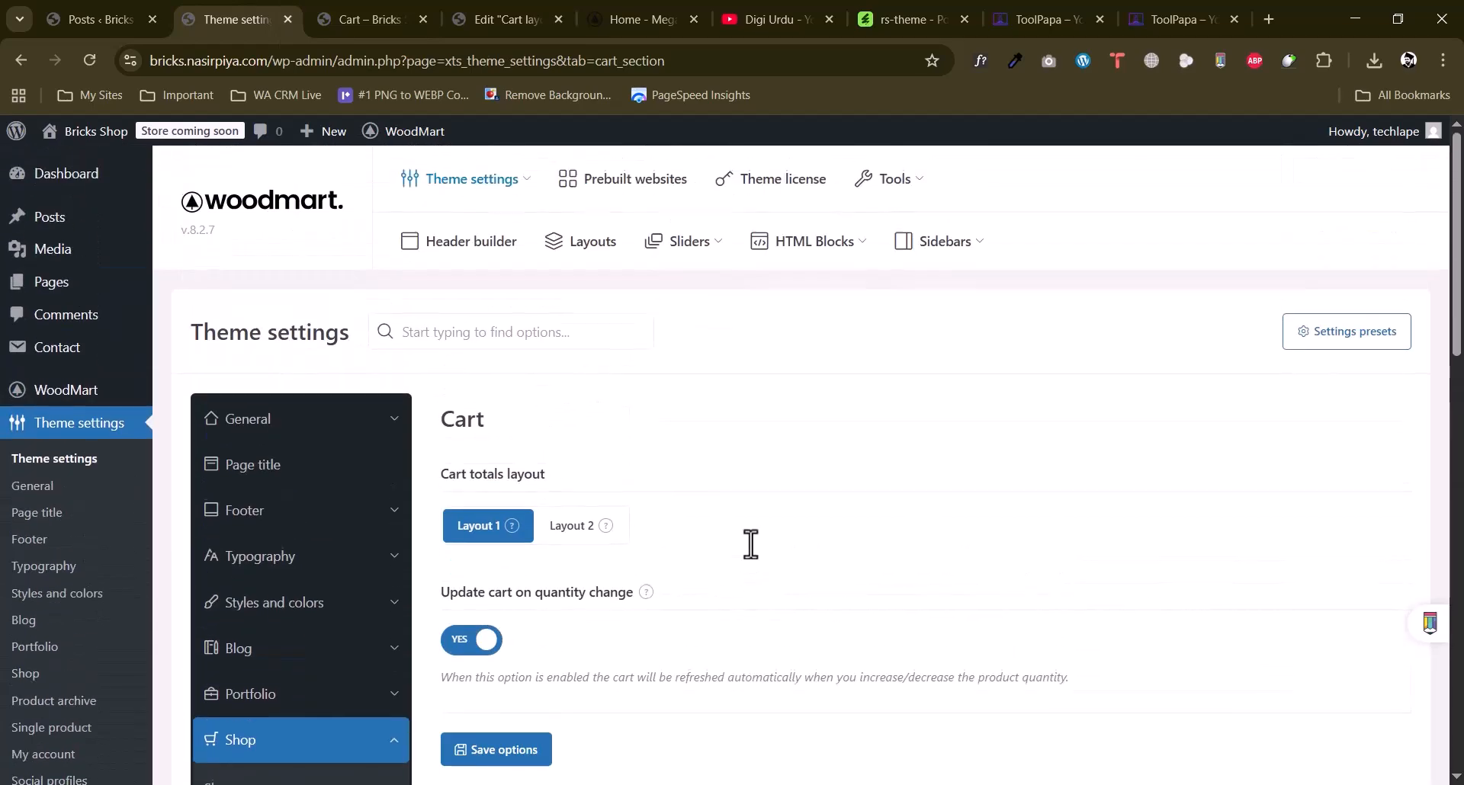
scroll(747, 549, down, 4)
scroll(755, 553, down, 5)
scroll(755, 553, up, 3)
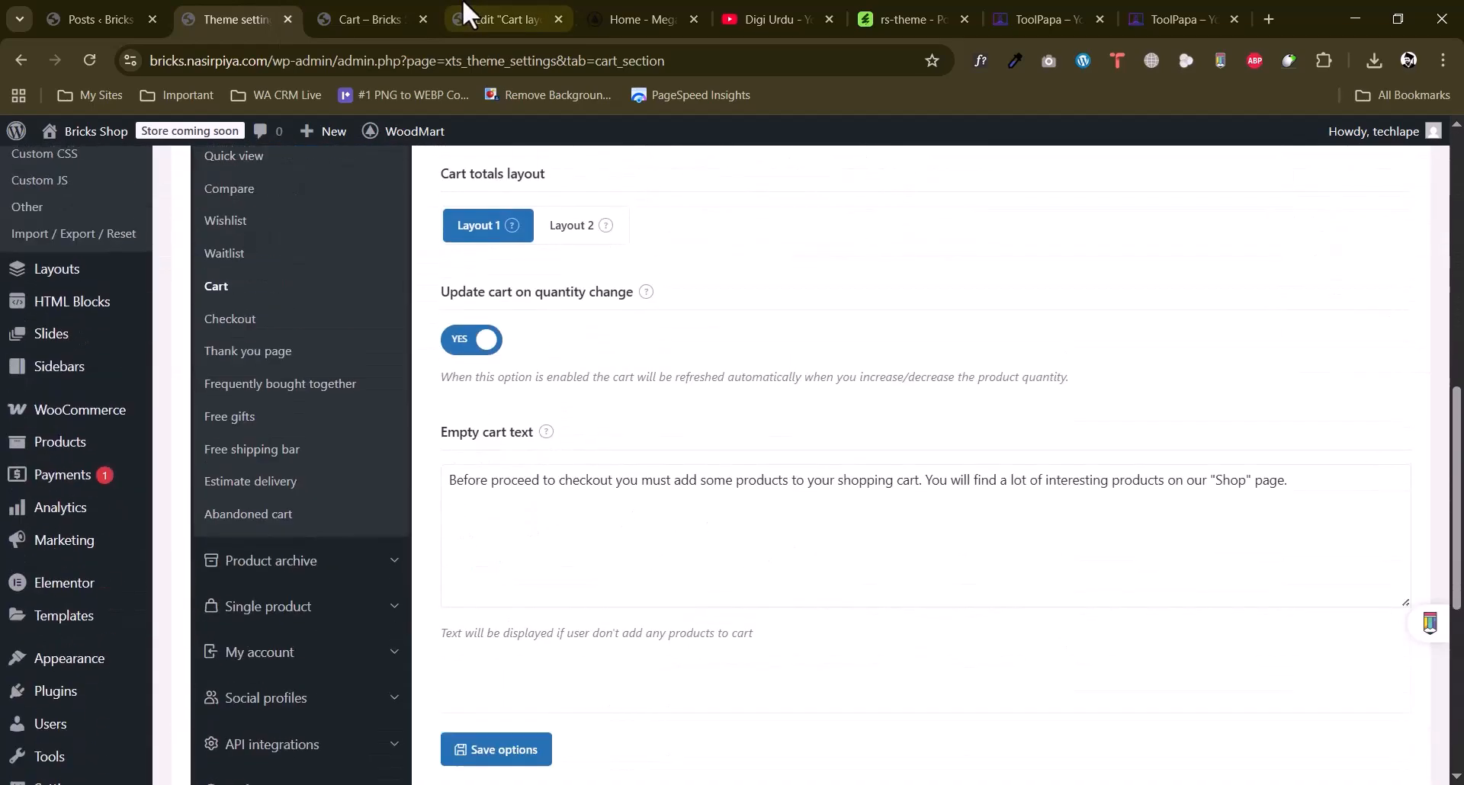
Return to the Elementor cart layout and check the options of the WooCommerce notices element.
click(504, 19)
scroll(417, 381, down, 2)
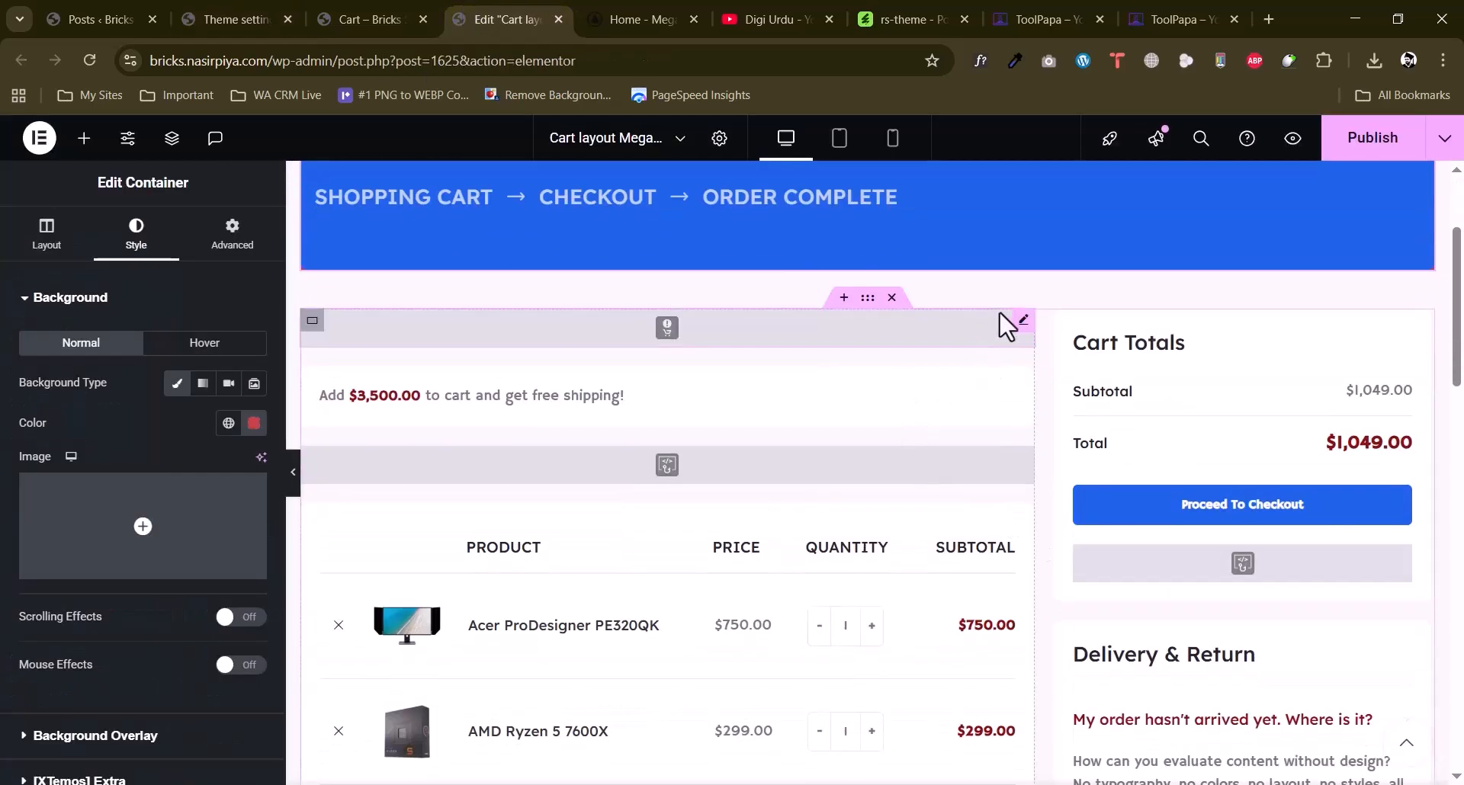
click(1021, 321)
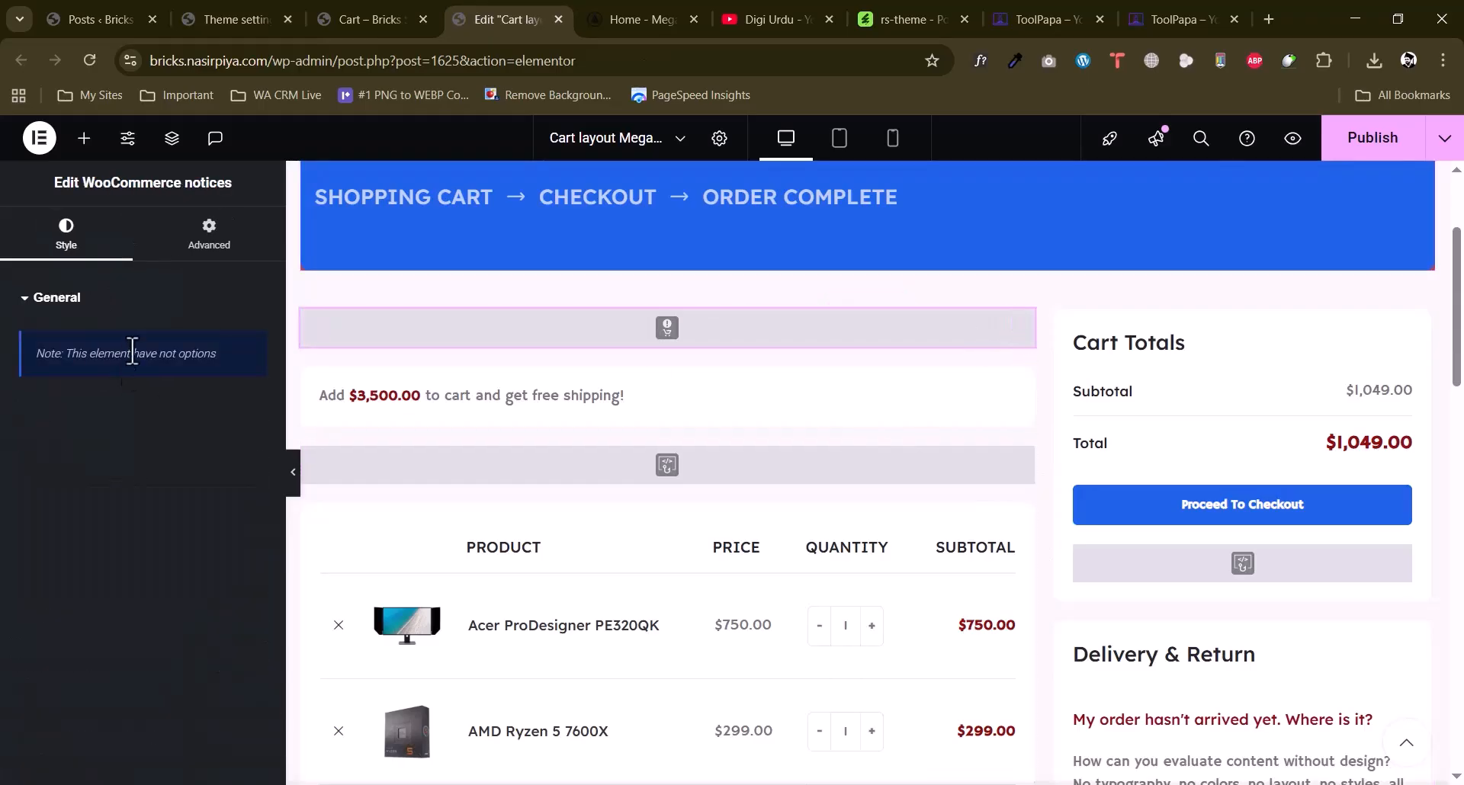
drag(78, 364, 206, 353)
click(170, 356)
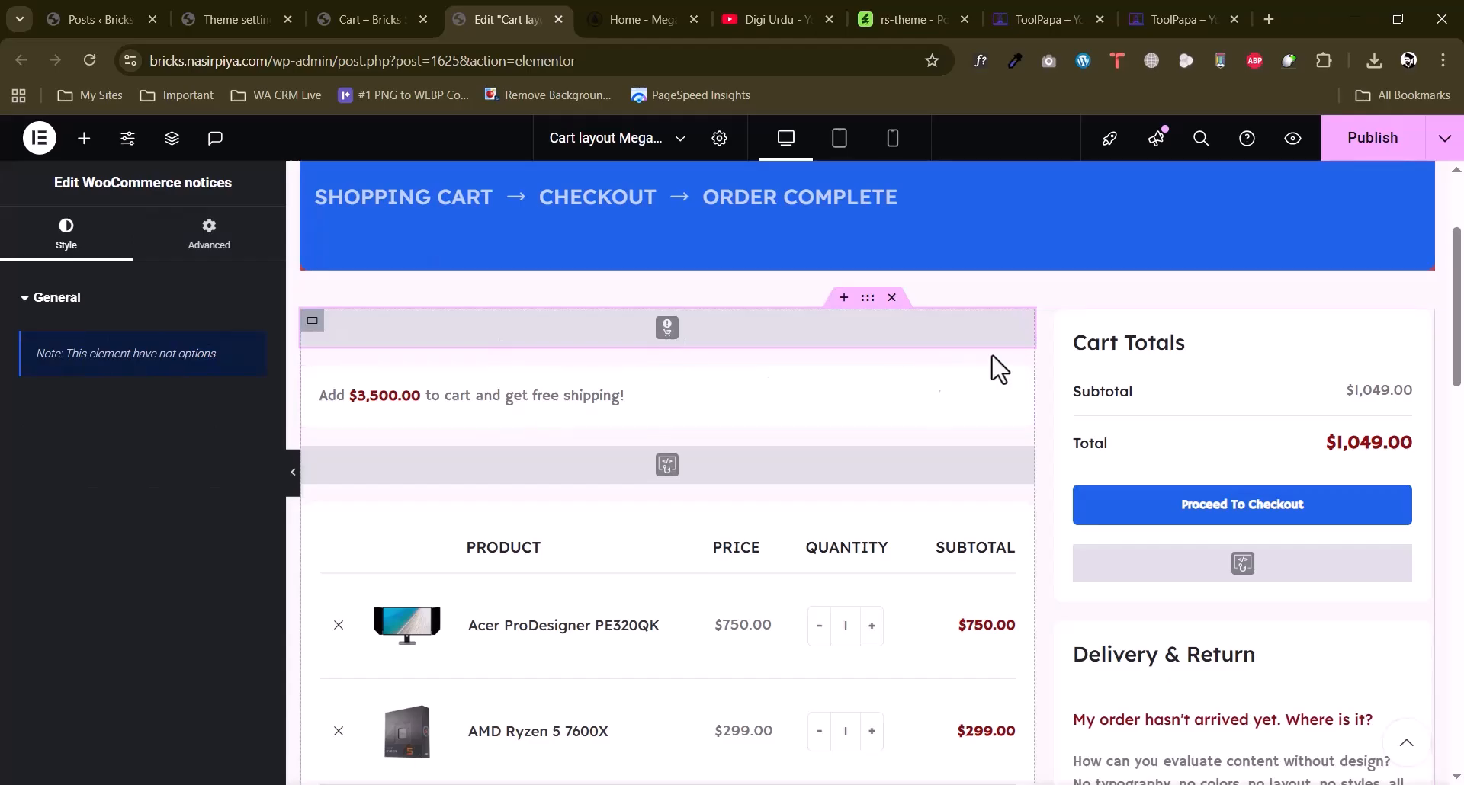
Set the shipping progress bar's alignment to center and its style to Bordered.
click(1018, 391)
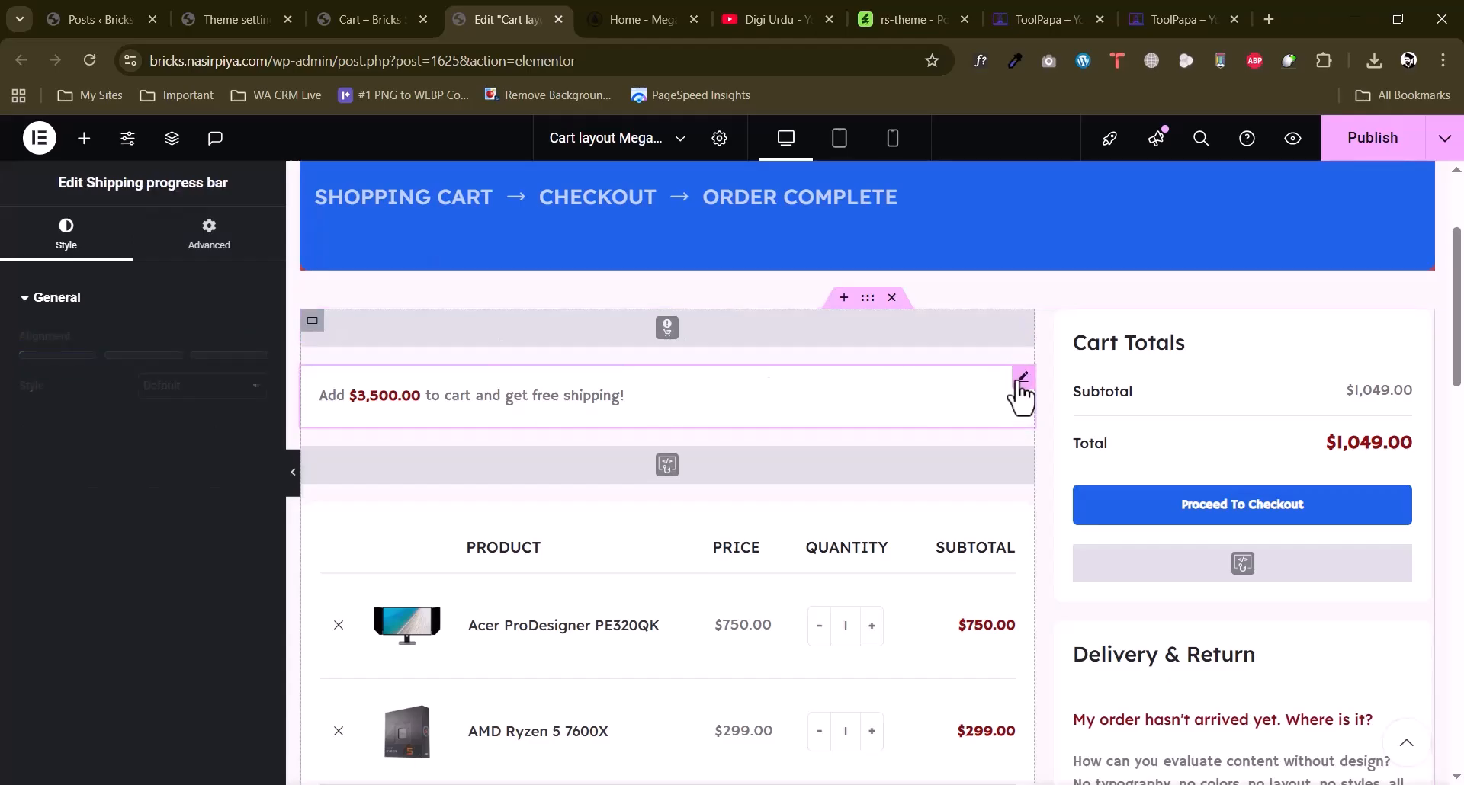
click(181, 424)
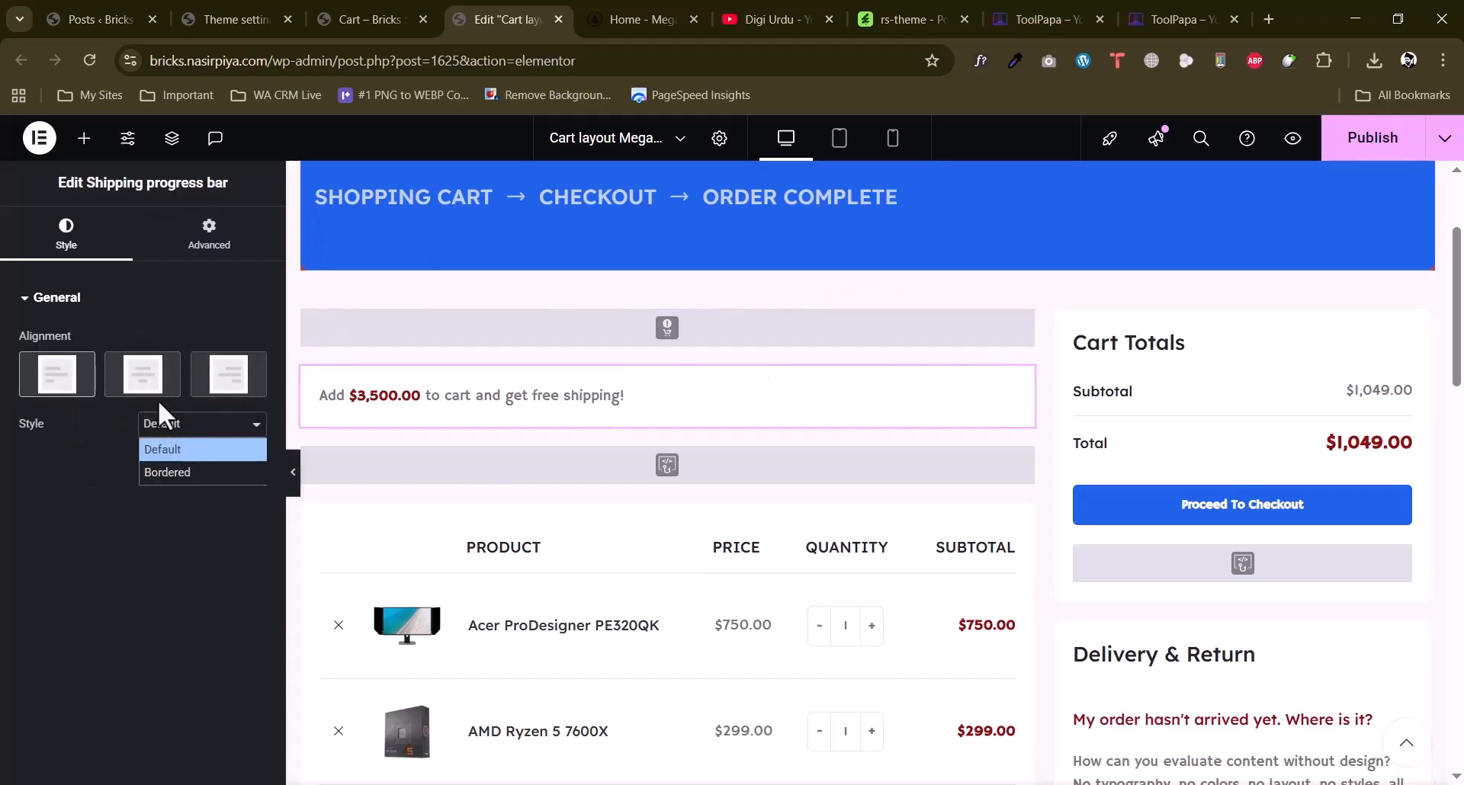
click(156, 397)
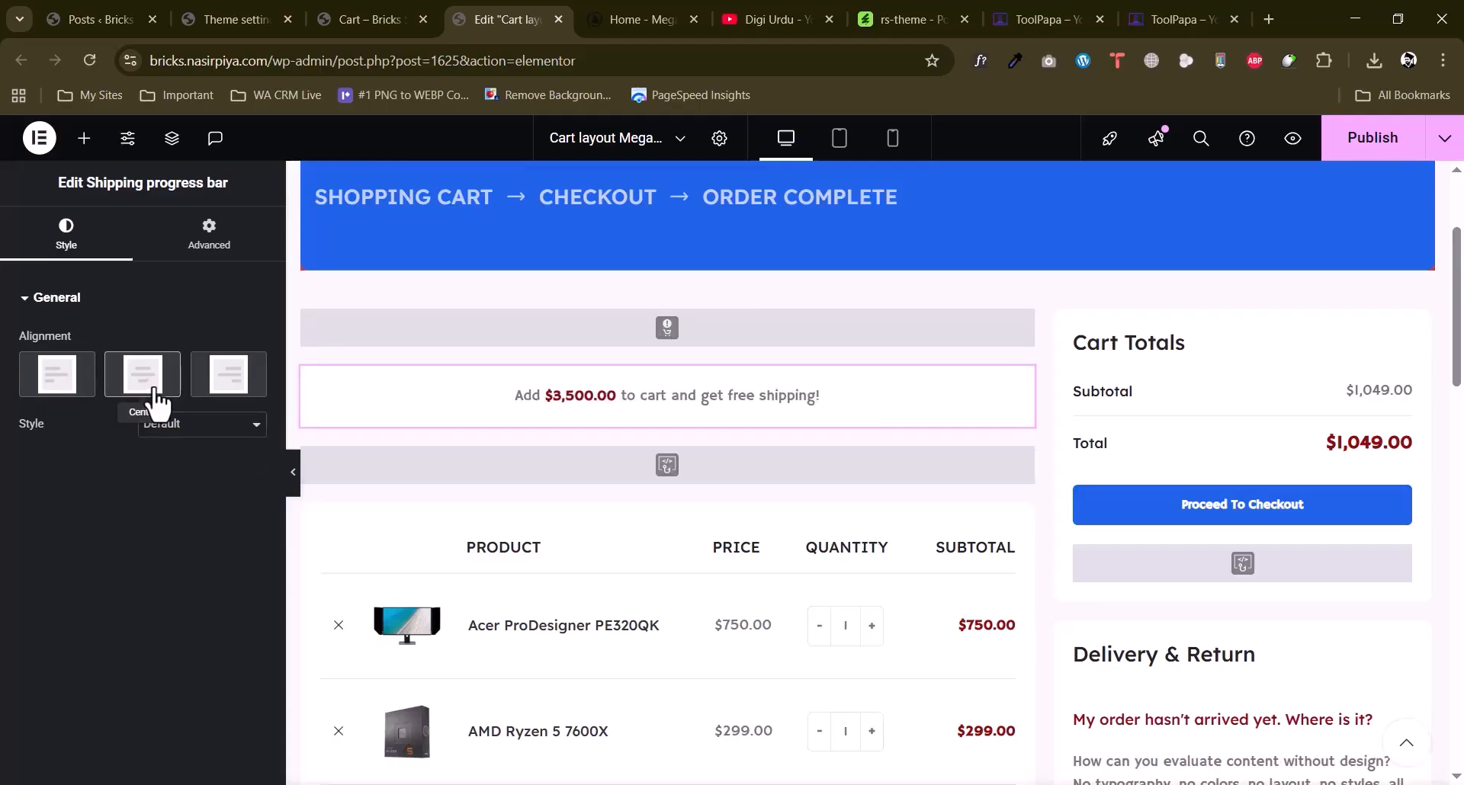
click(215, 430)
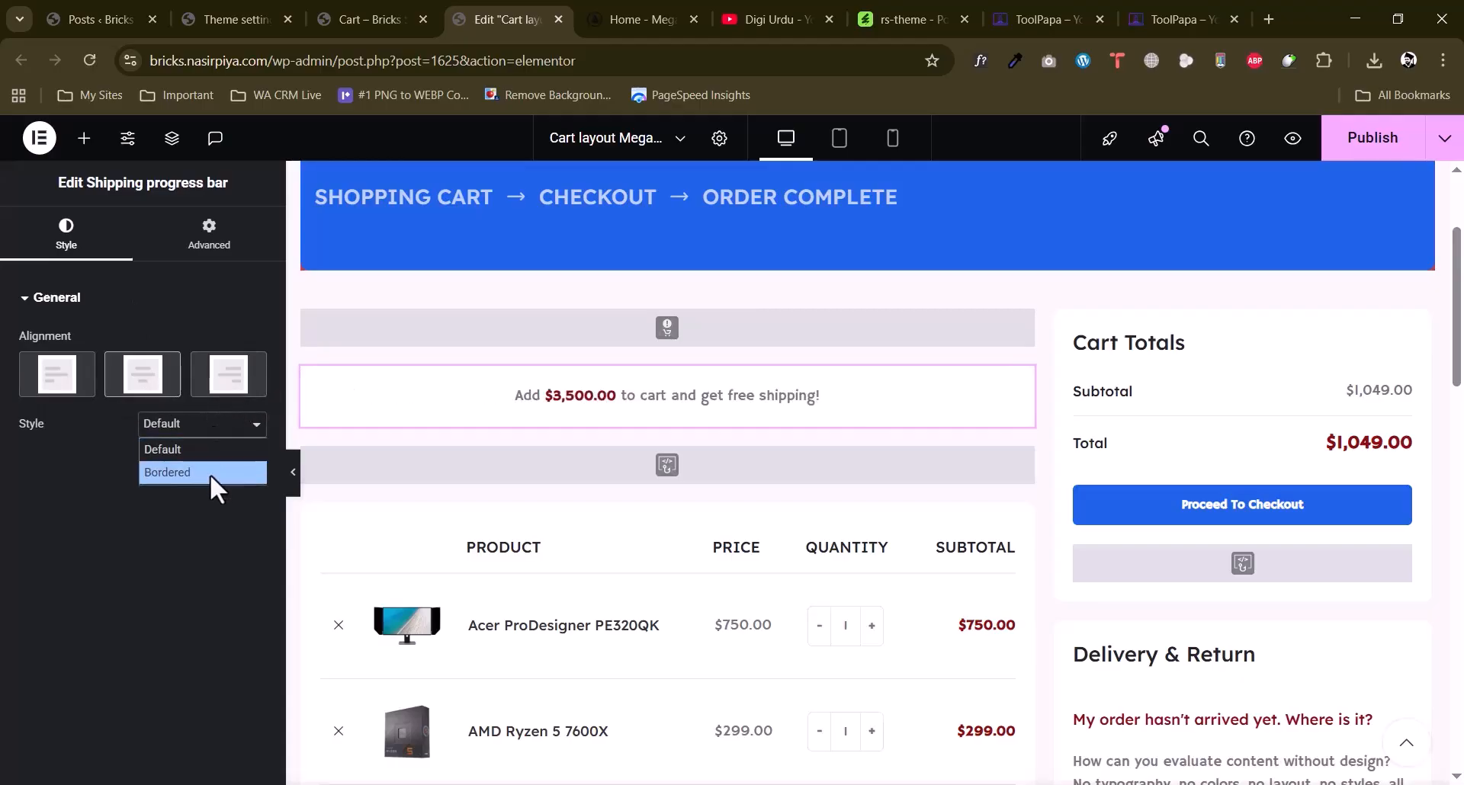
click(209, 474)
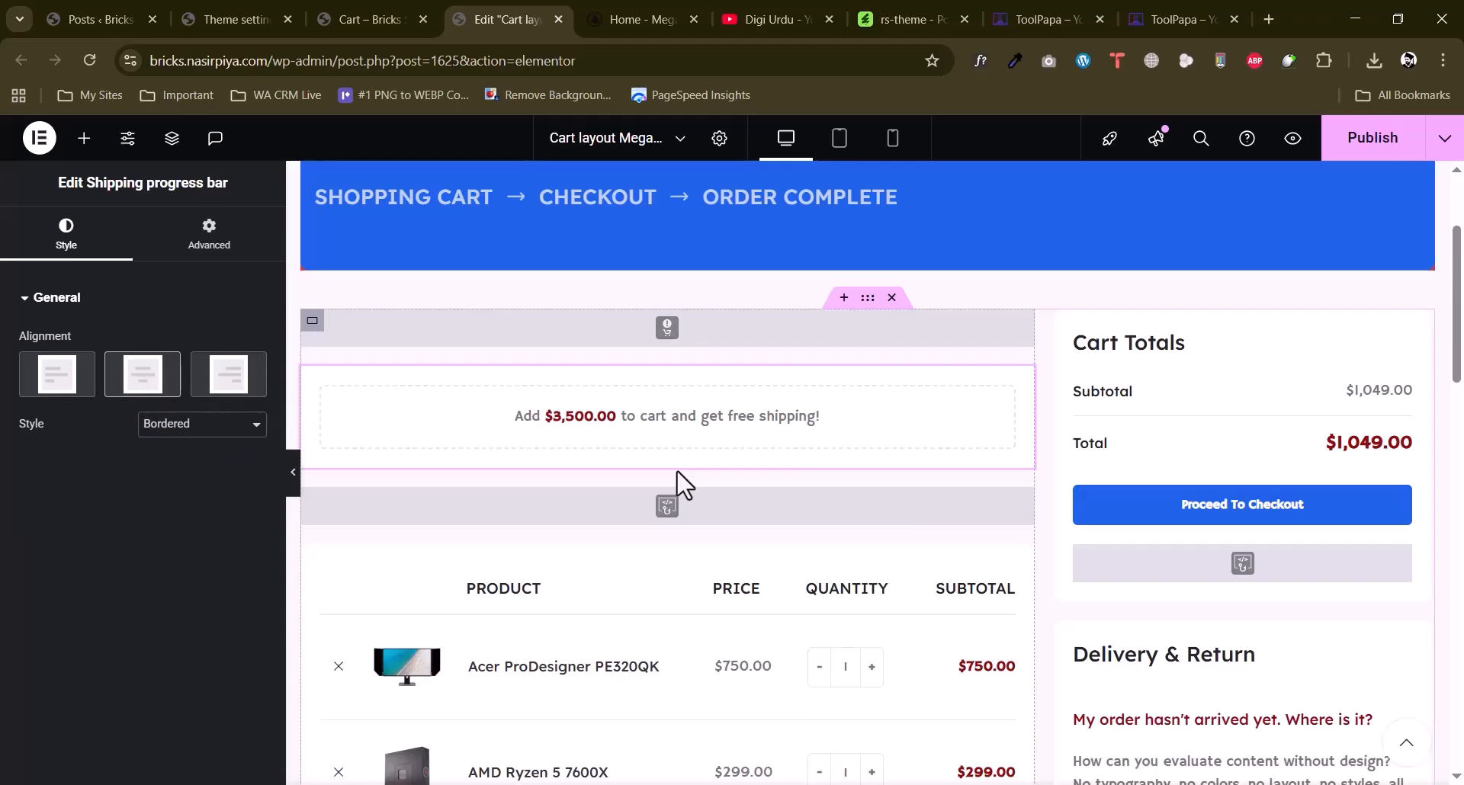
Open the Cart table element's settings and look over the rest of the cart layout.
scroll(681, 484, down, 2)
click(1022, 367)
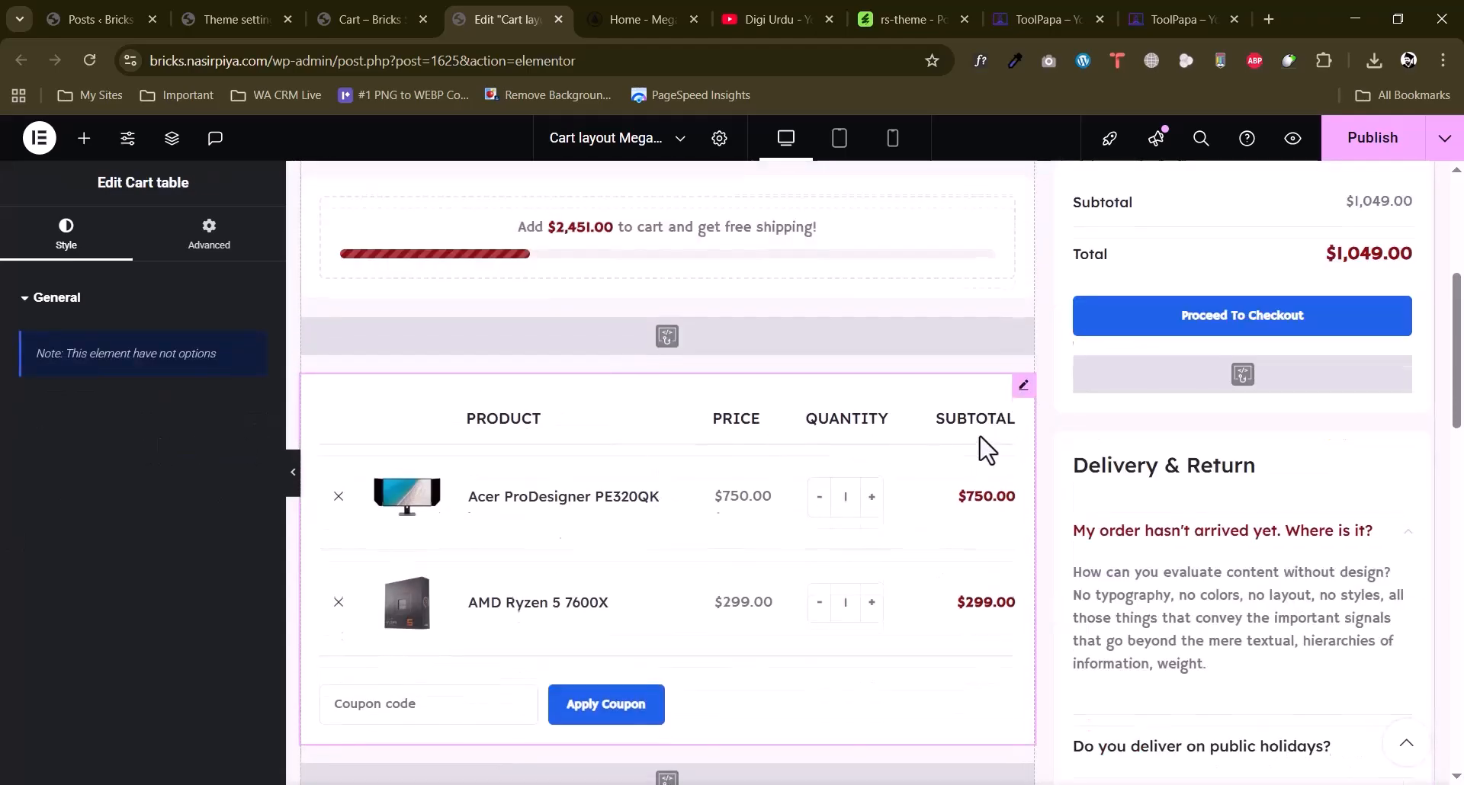
scroll(745, 451, up, 3)
scroll(1311, 454, down, 6)
scroll(1311, 455, down, 5)
scroll(1296, 457, up, 4)
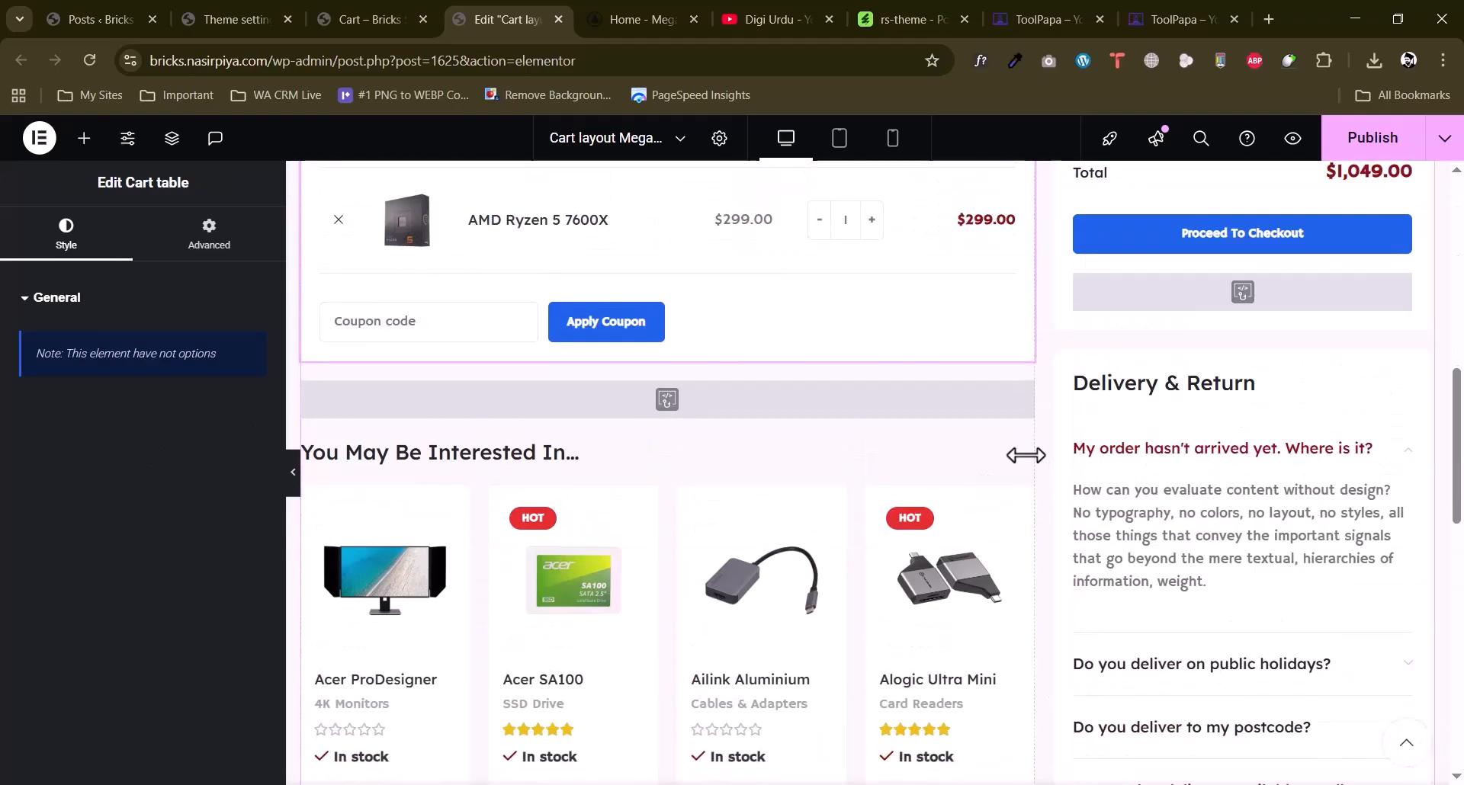
Open the You May Be Interested In products element's settings and view its available element actions, including Delete.
click(1022, 449)
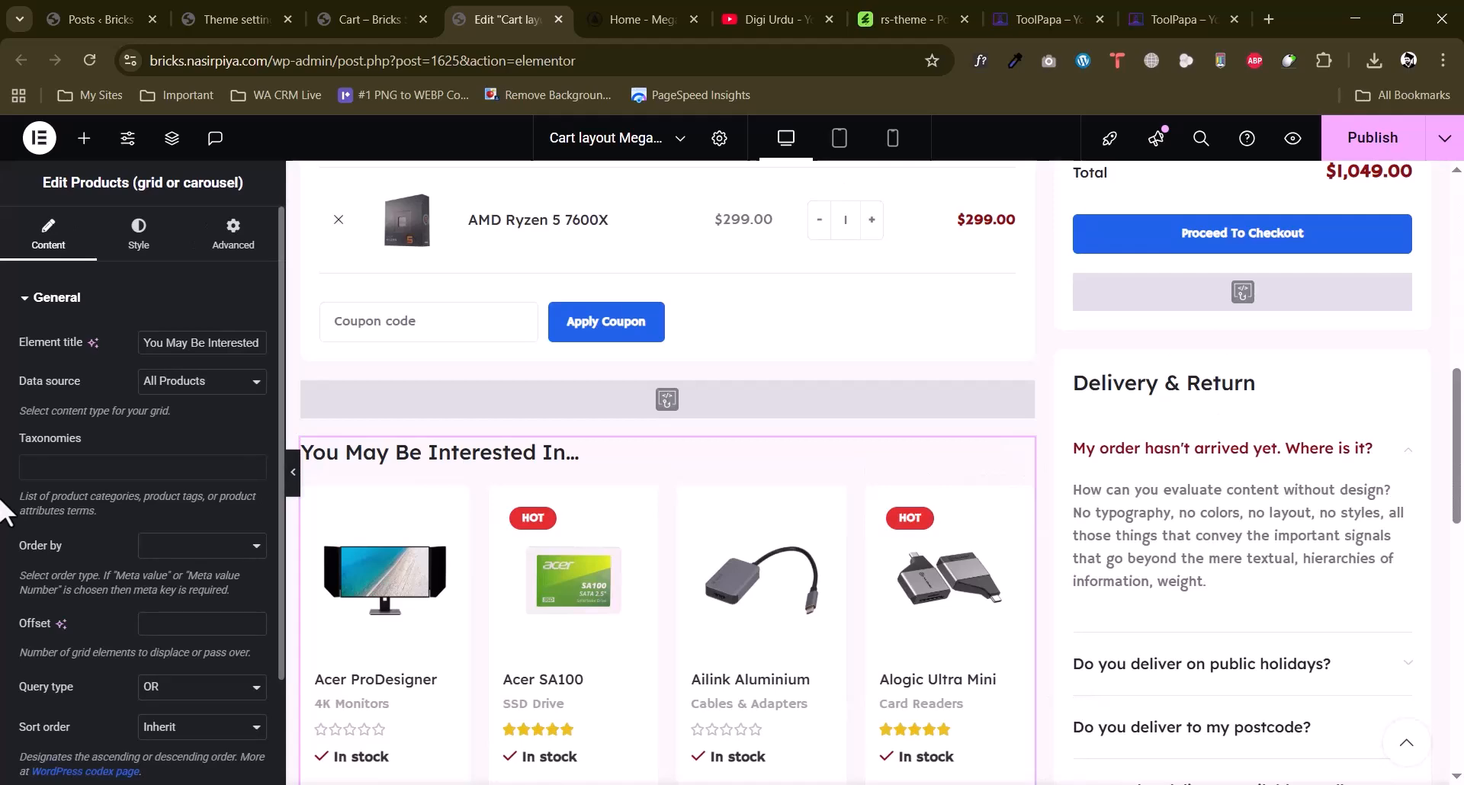
scroll(640, 462, down, 3)
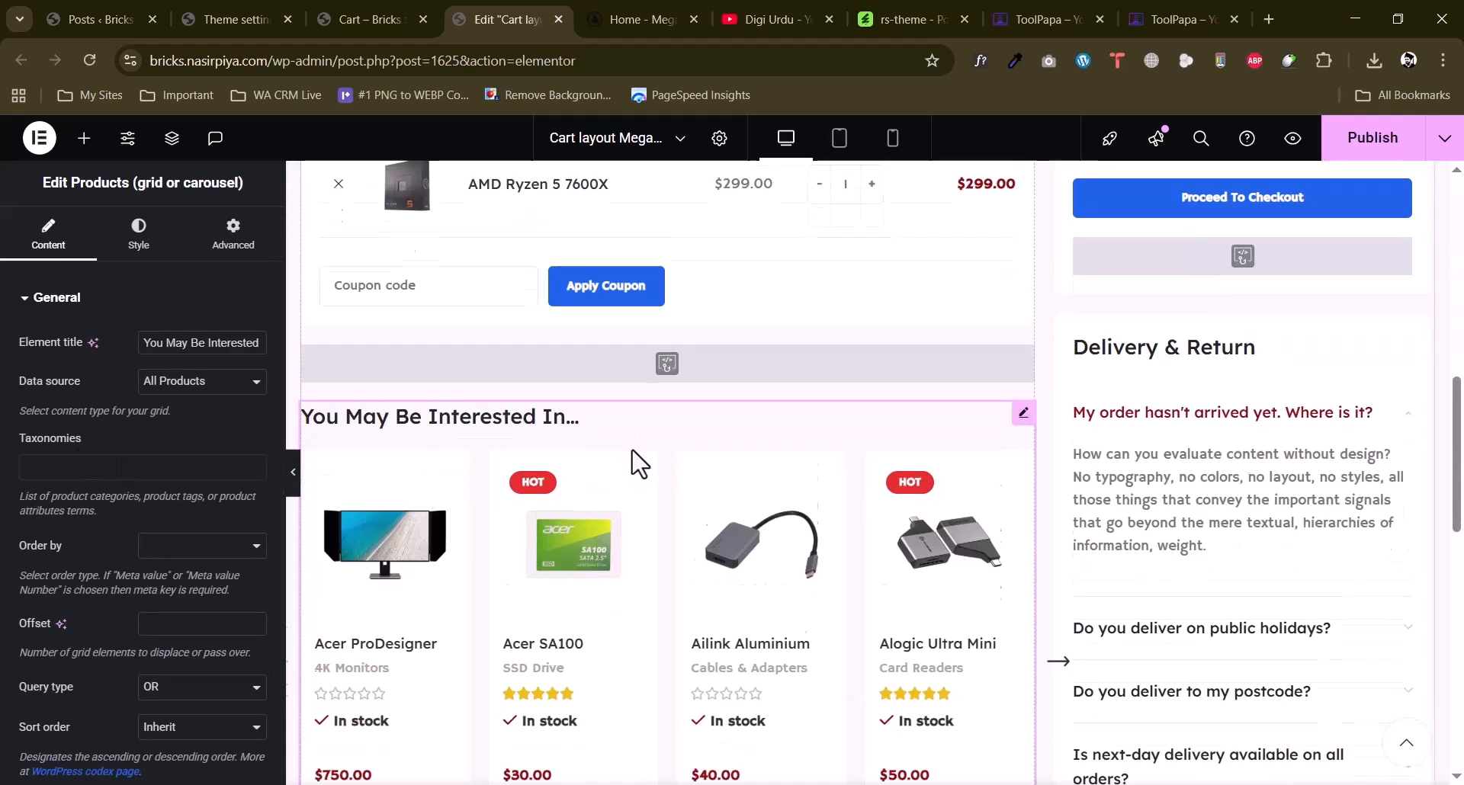
right_click(1021, 263)
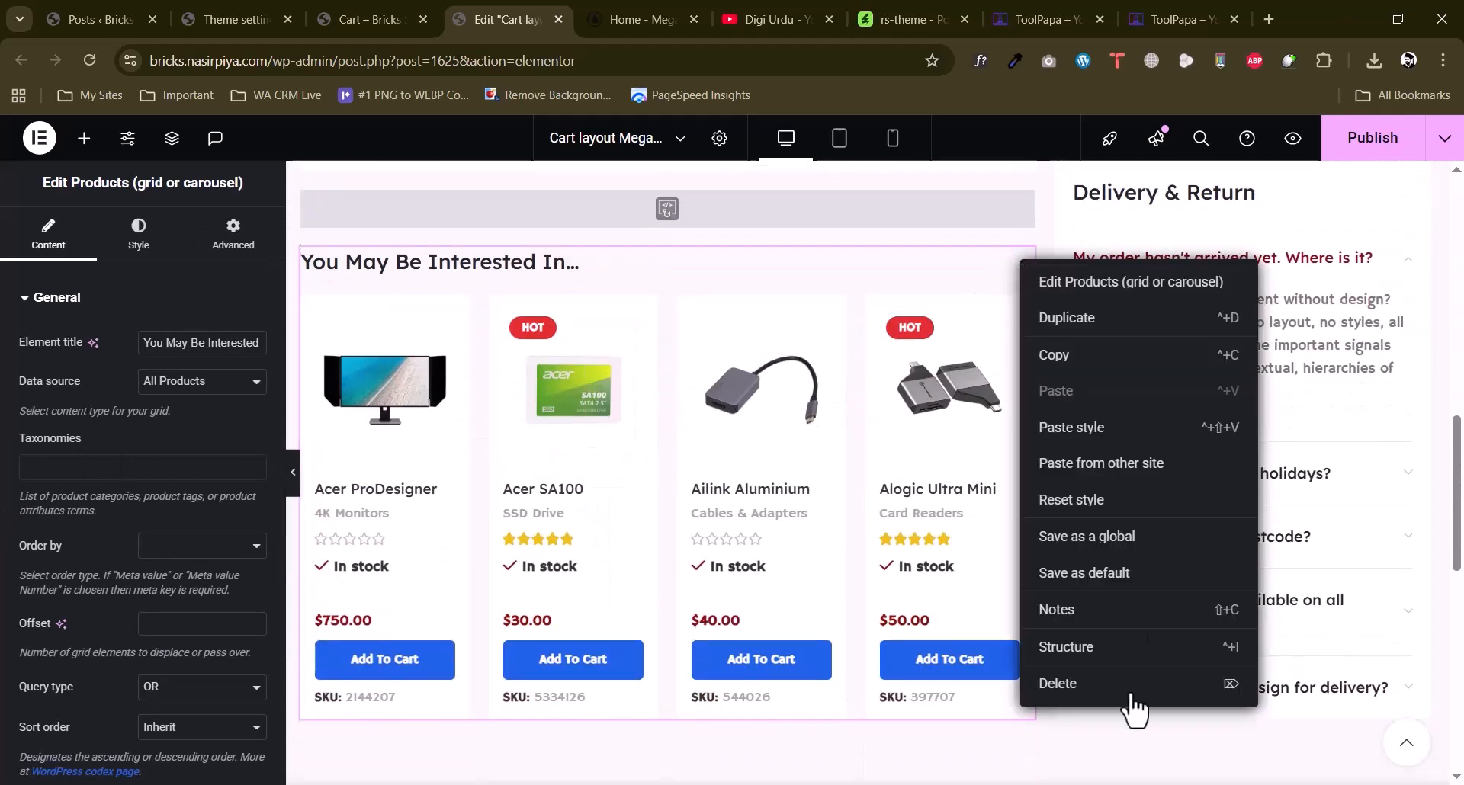
click(26, 360)
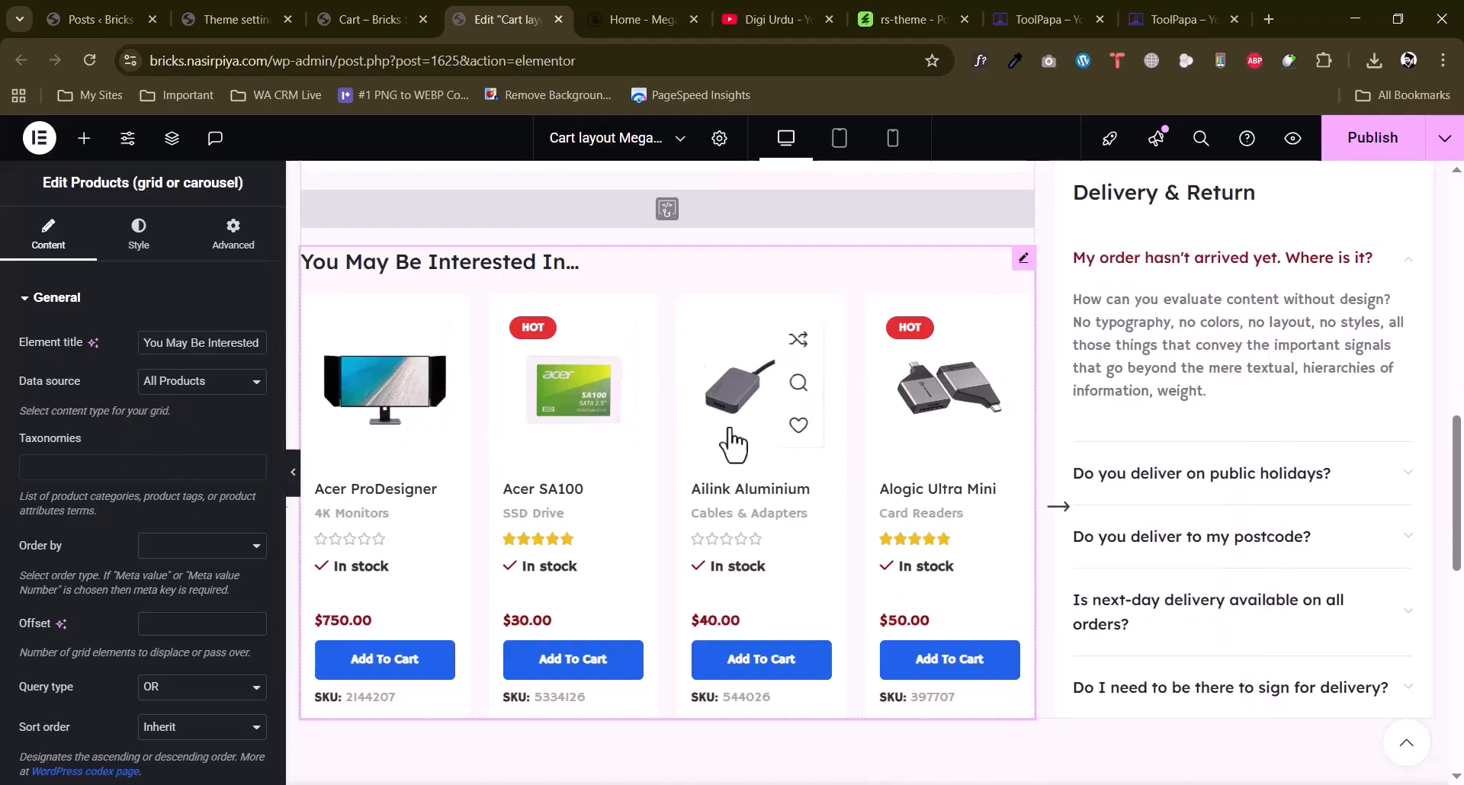
scroll(732, 439, up, 4)
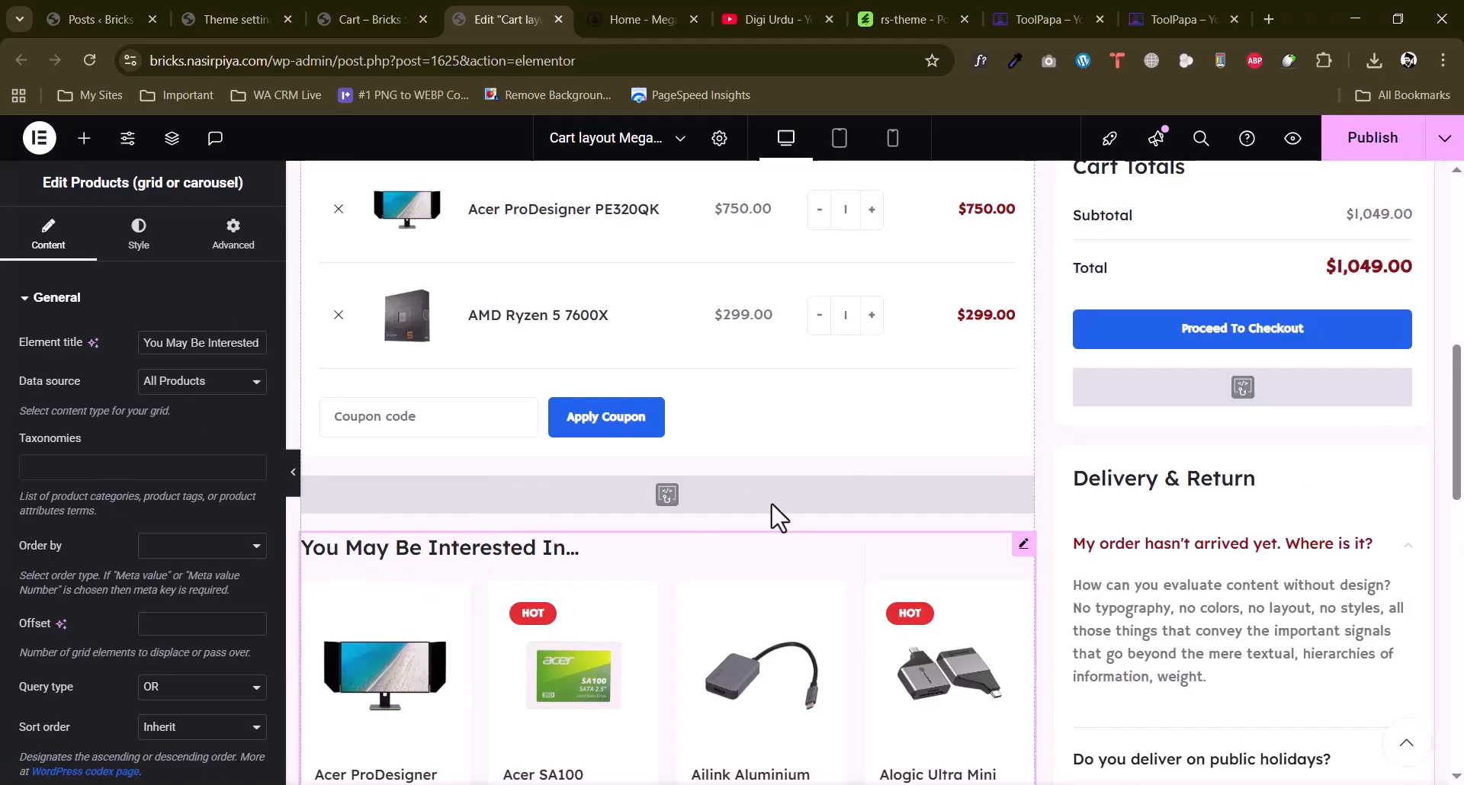
Open the Delivery & Return accordion element's settings and examine the first item's title, content type and text.
scroll(1025, 500, up, 4)
scroll(1025, 500, down, 4)
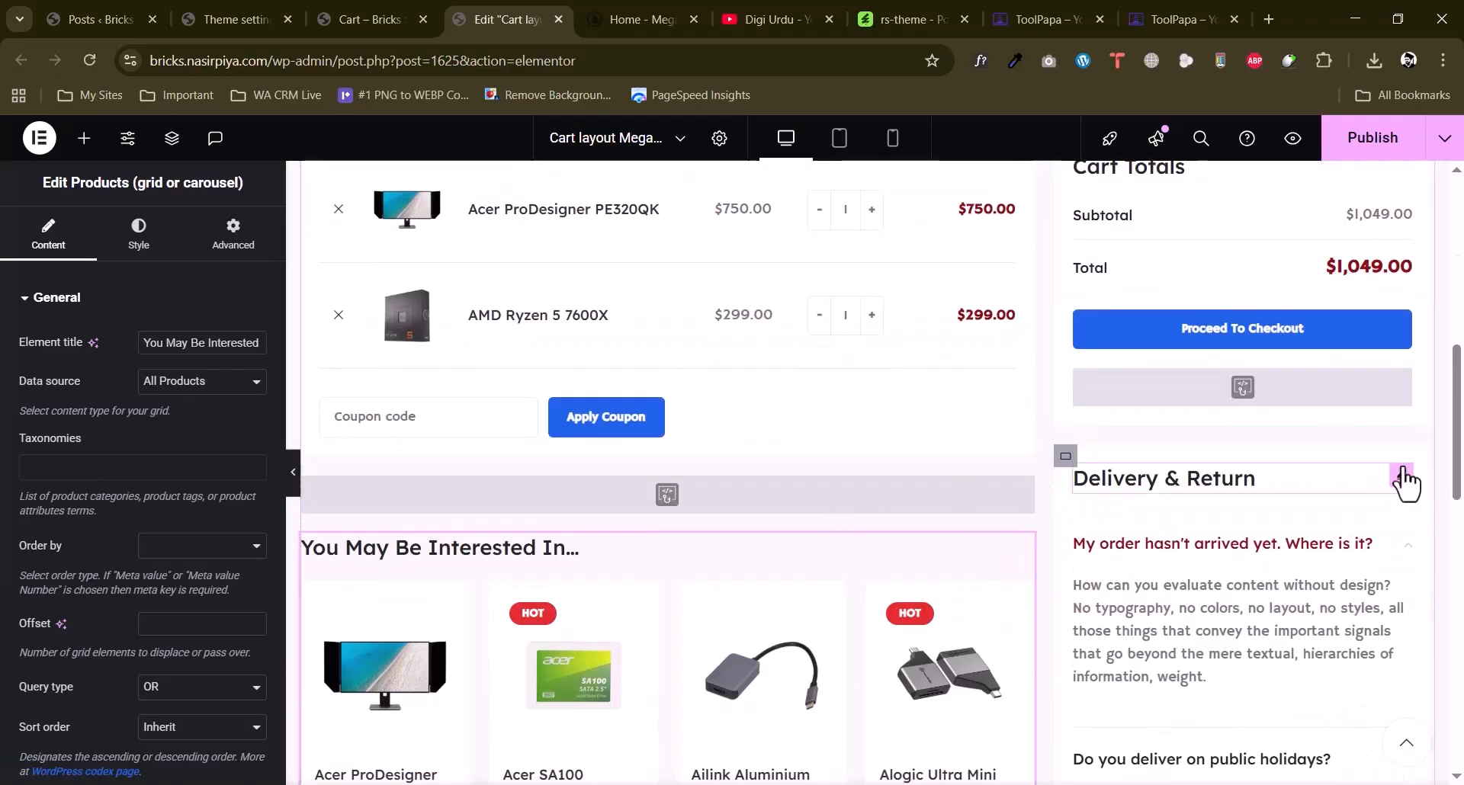
scroll(1403, 484, down, 2)
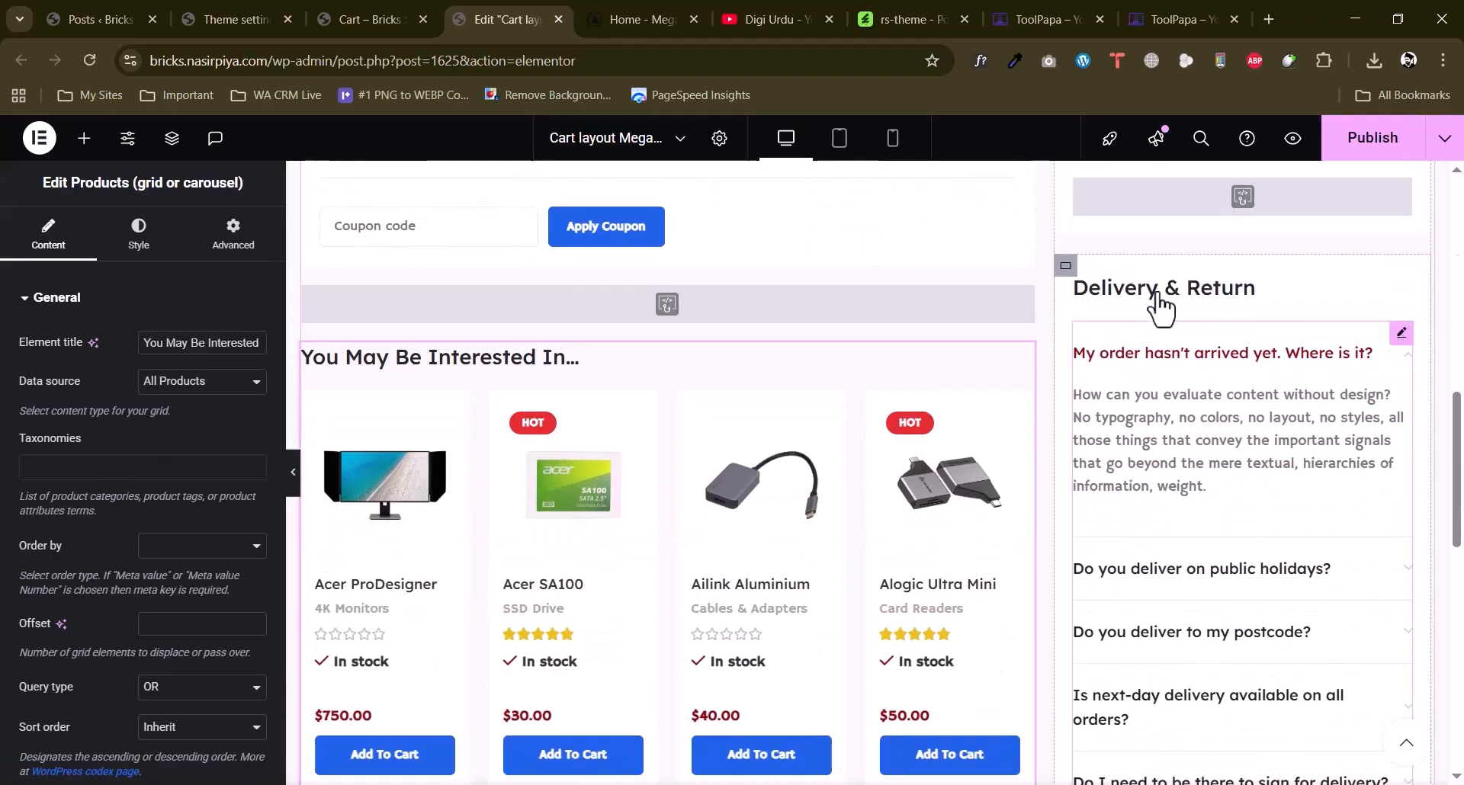
click(1346, 365)
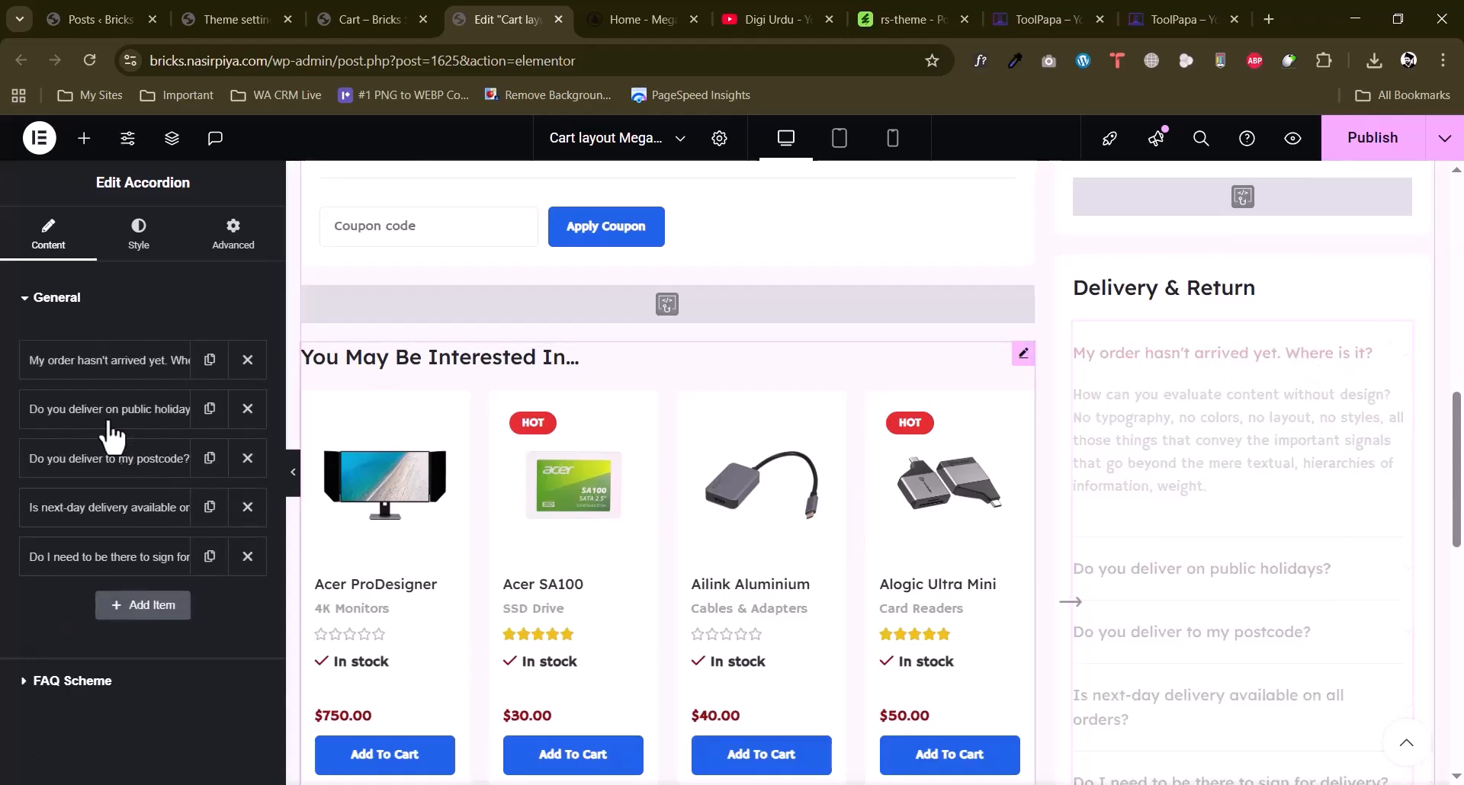
click(107, 362)
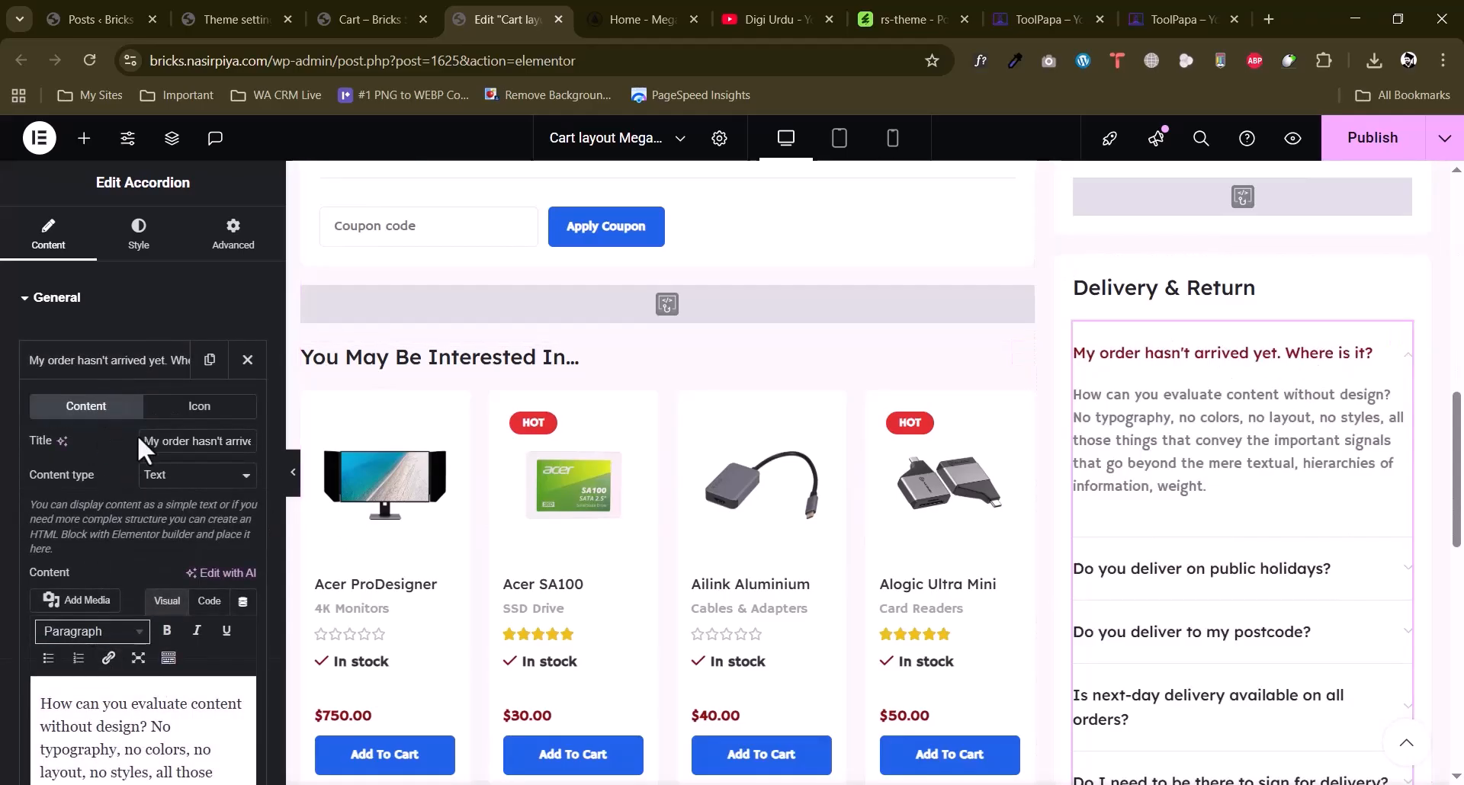
scroll(124, 584, down, 3)
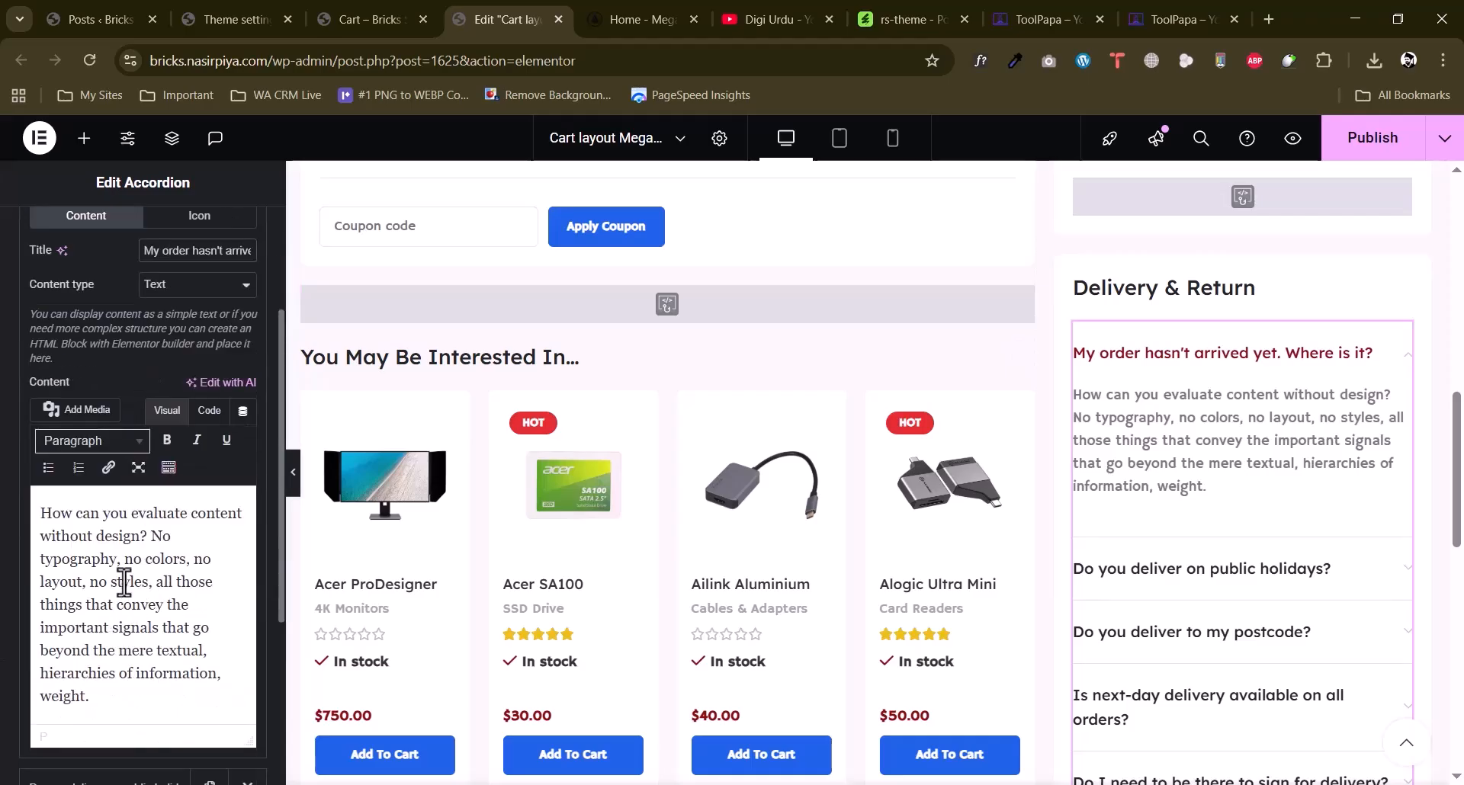
key(ctrl+a)
scroll(23, 572, up, 3)
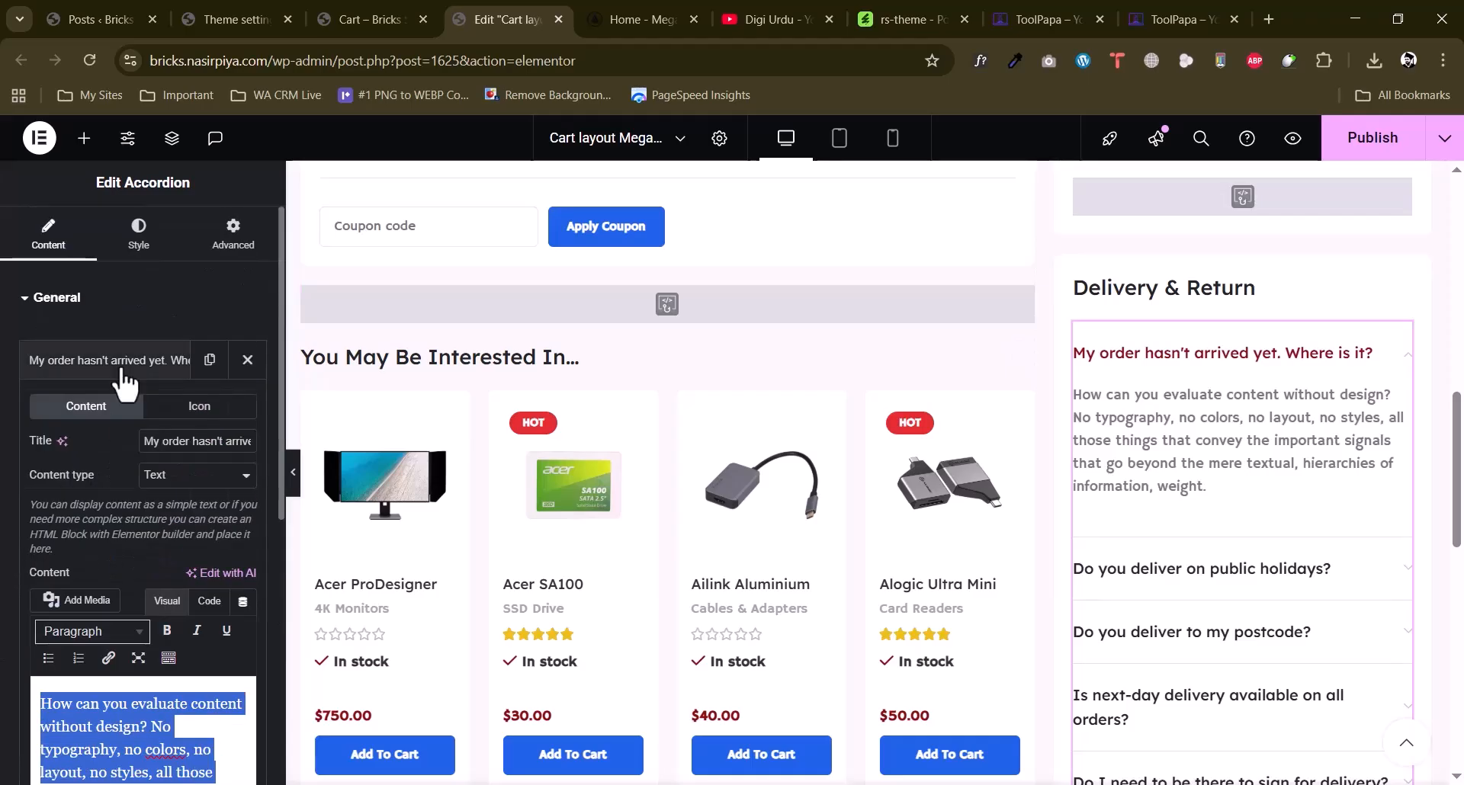
click(114, 360)
Examine the accordion's style options for title, content and opener, including the typography settings.
click(142, 234)
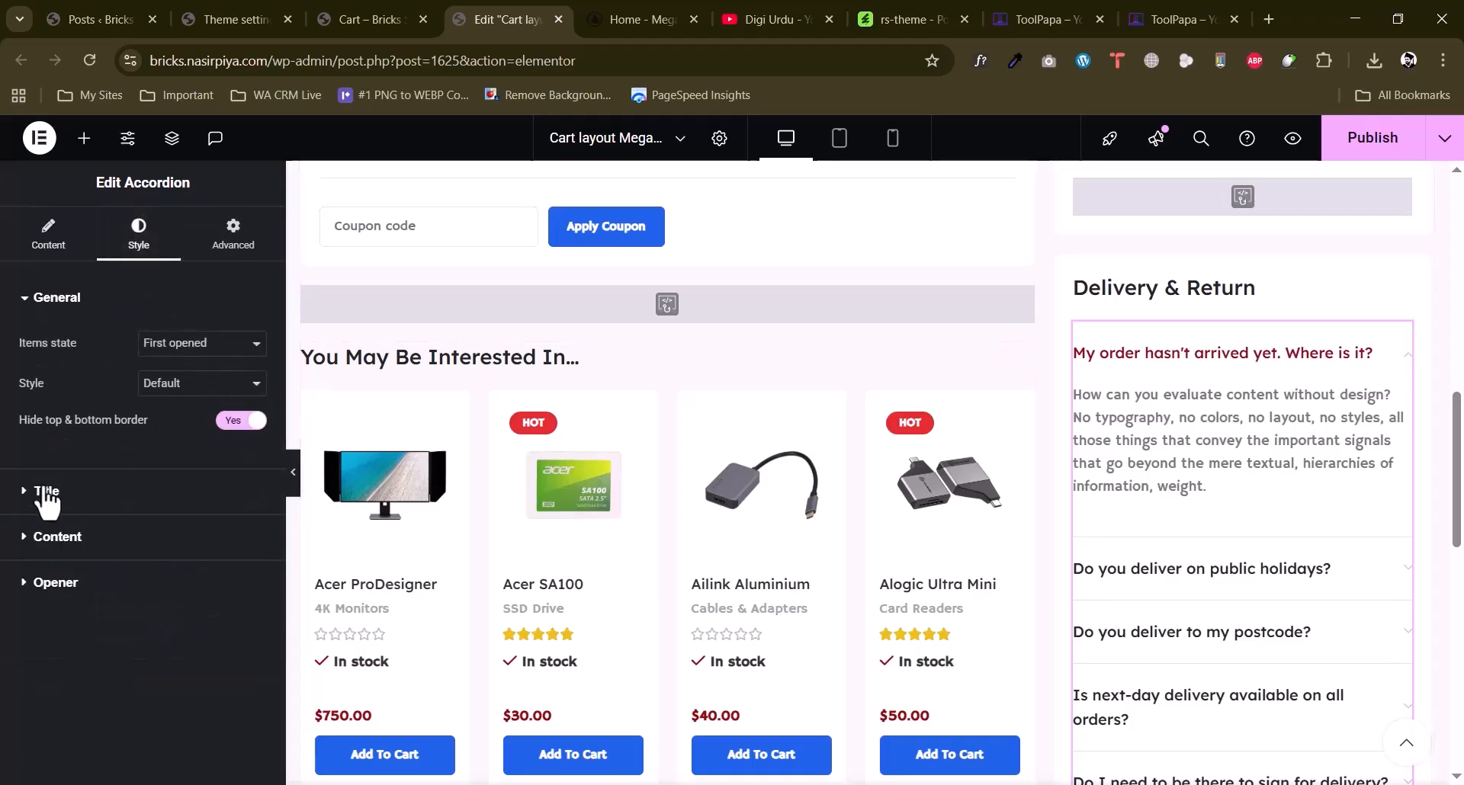
click(166, 509)
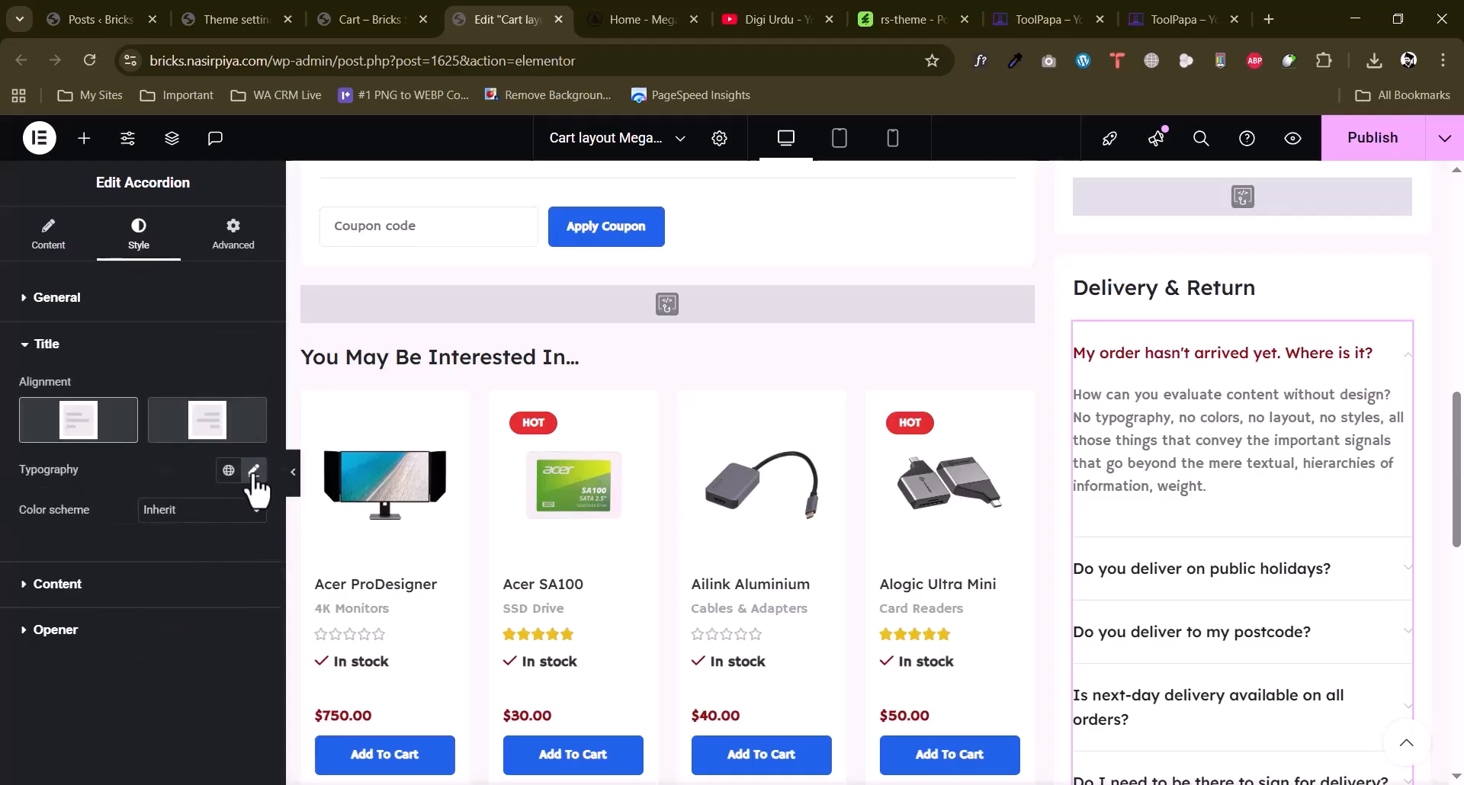
click(254, 470)
click(16, 483)
click(87, 596)
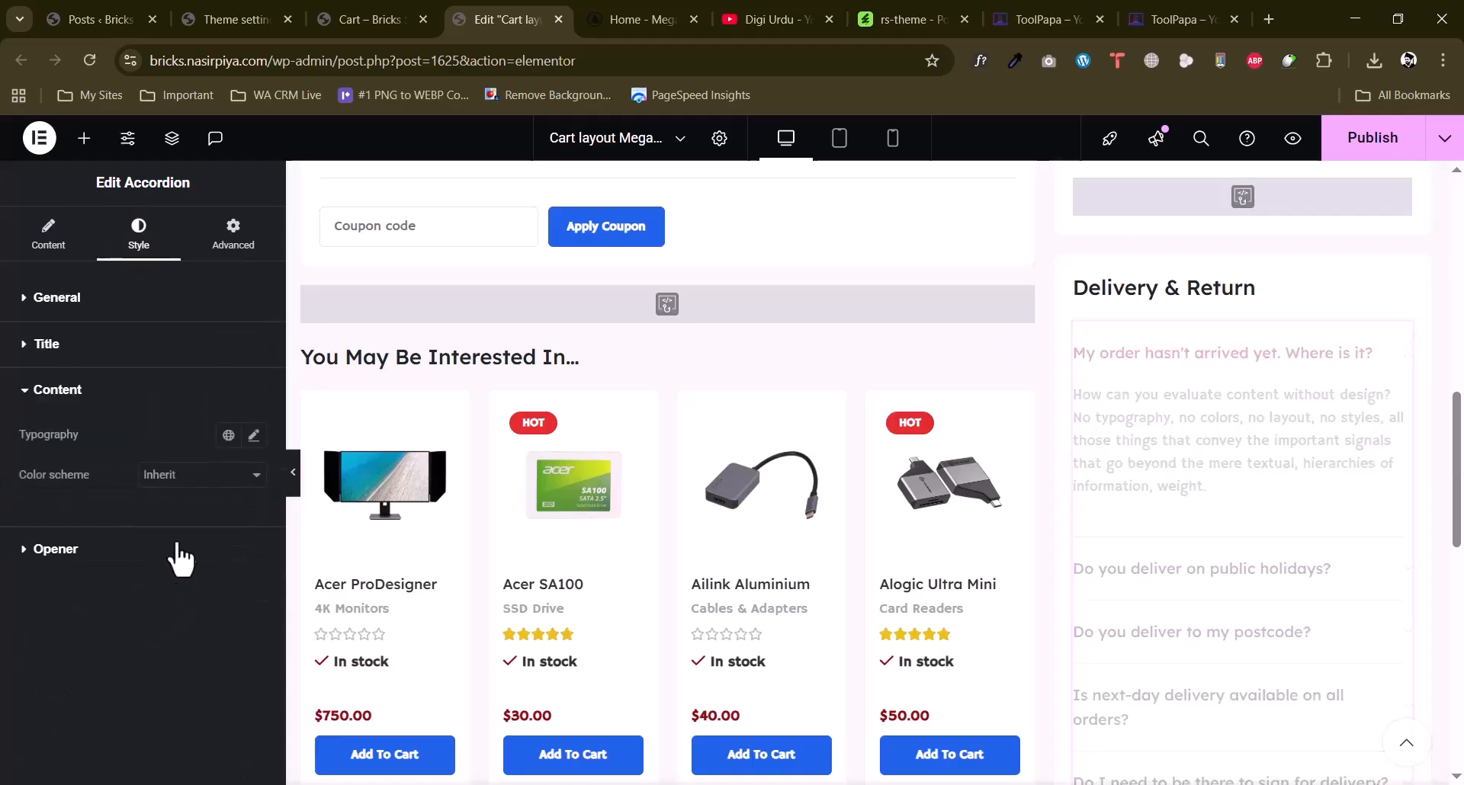
click(253, 457)
click(11, 496)
click(107, 547)
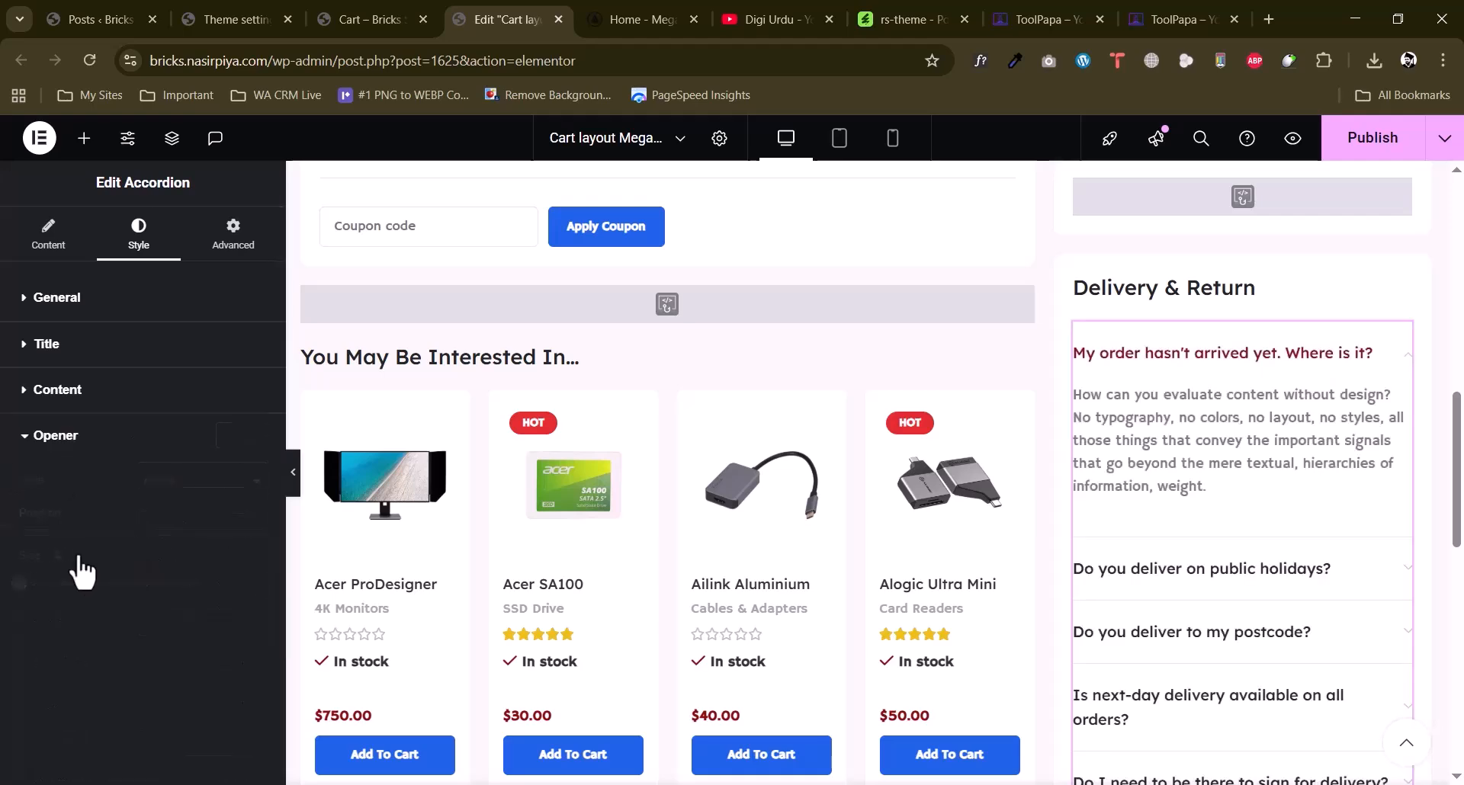
scroll(1388, 438, down, 5)
scroll(1388, 442, up, 10)
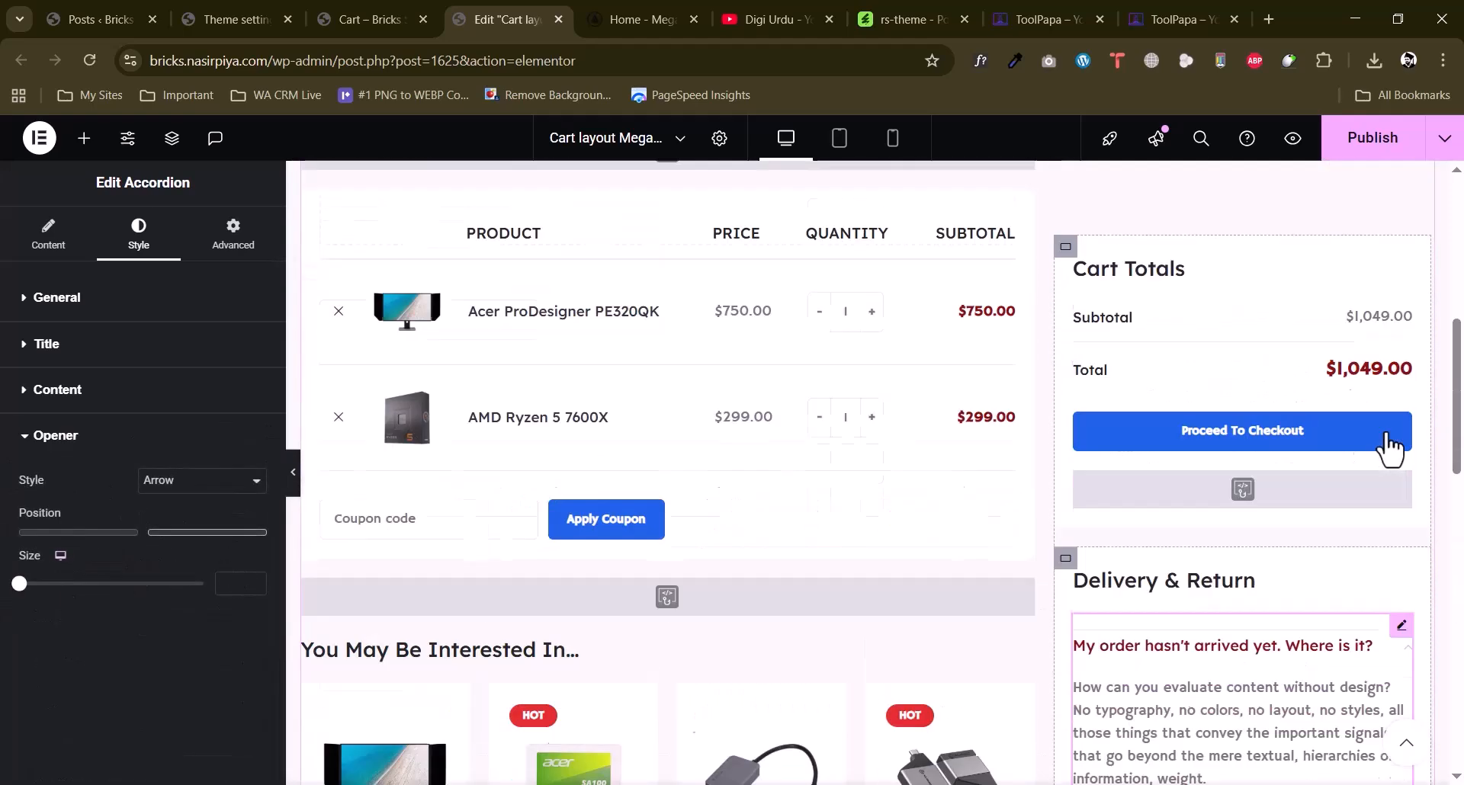
scroll(1392, 442, down, 10)
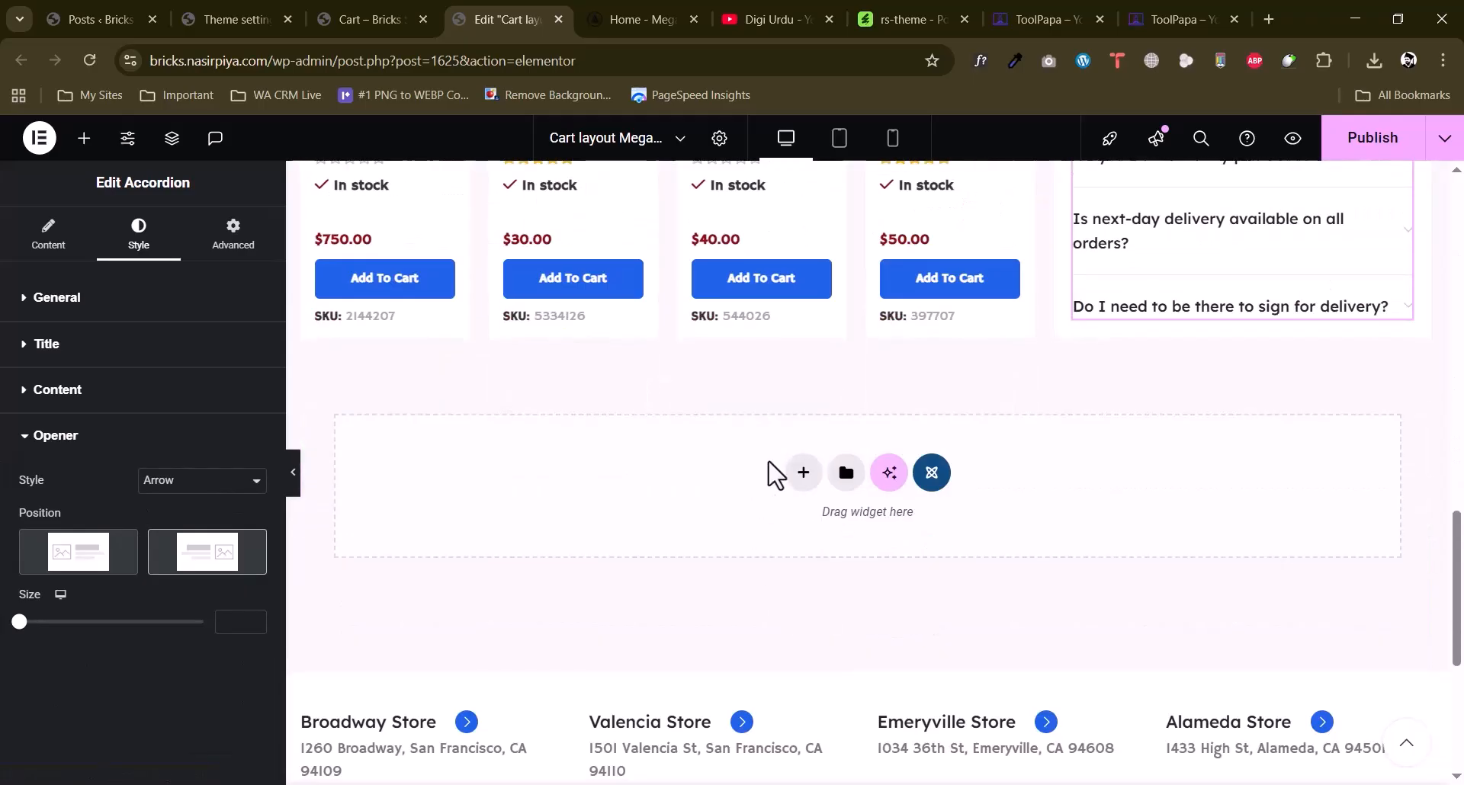
click(802, 473)
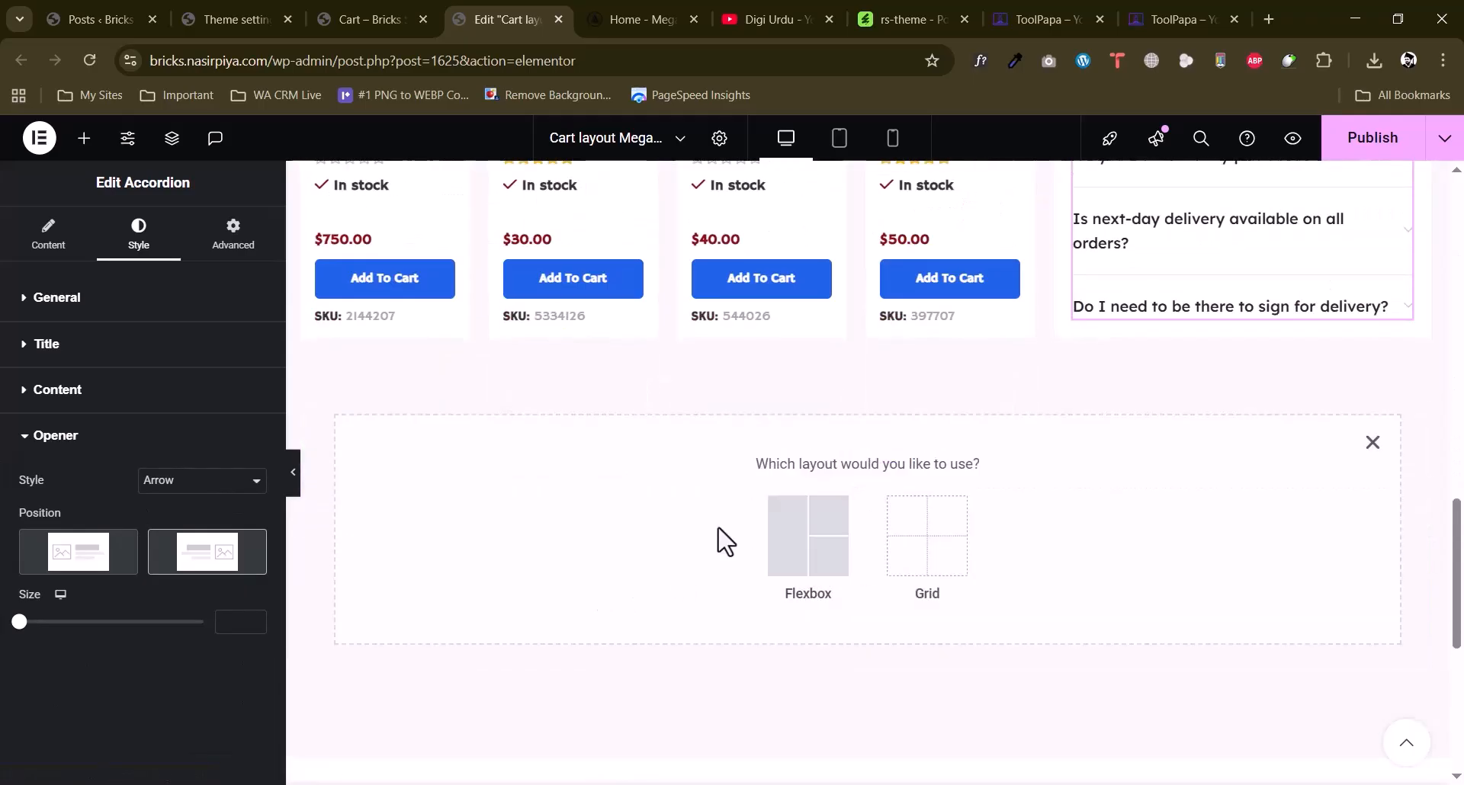
click(783, 536)
click(1373, 443)
Try enabling the title of the Cart totals element and switch it off again.
scroll(1460, 483, up, 3)
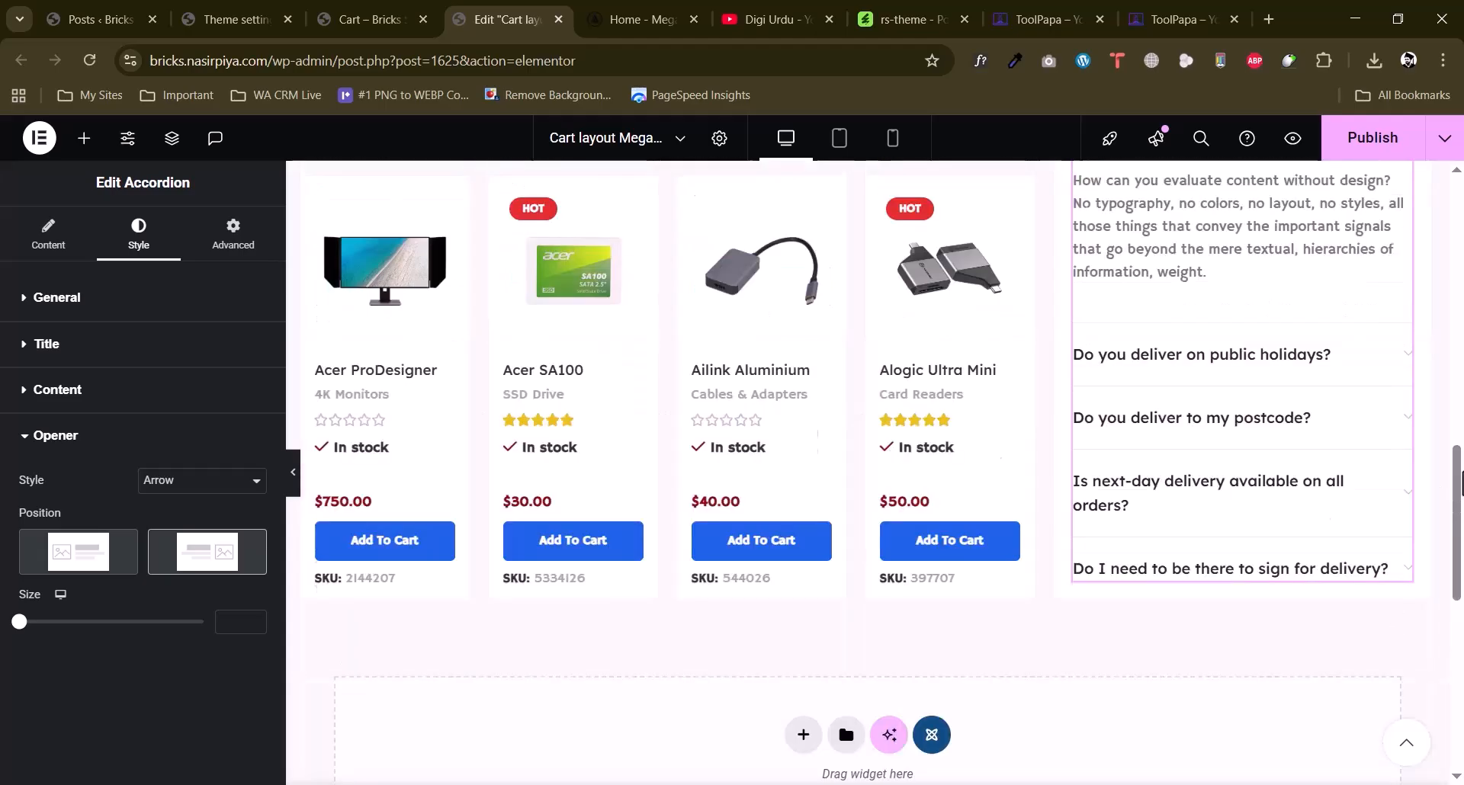
scroll(1460, 482, up, 7)
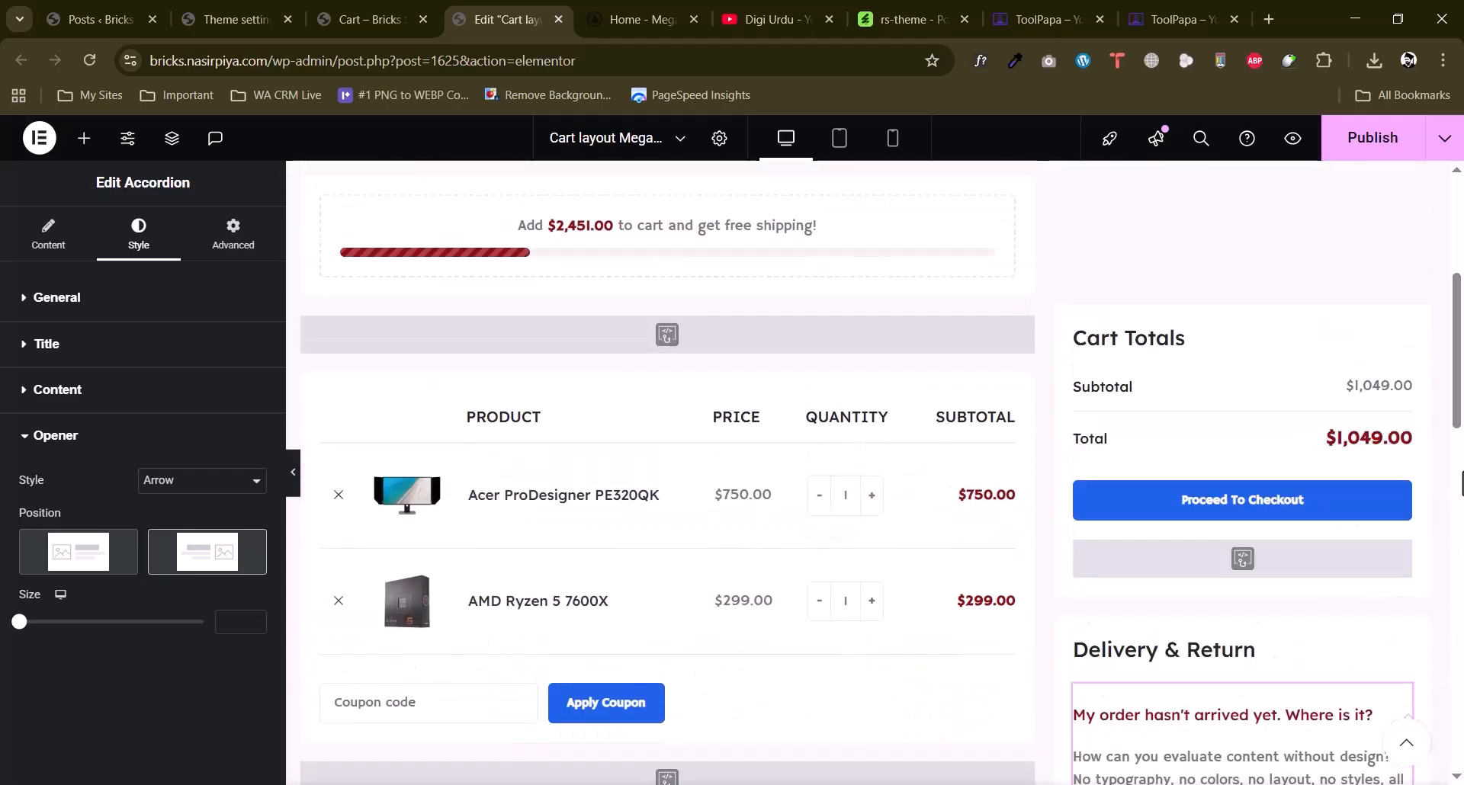
click(1394, 383)
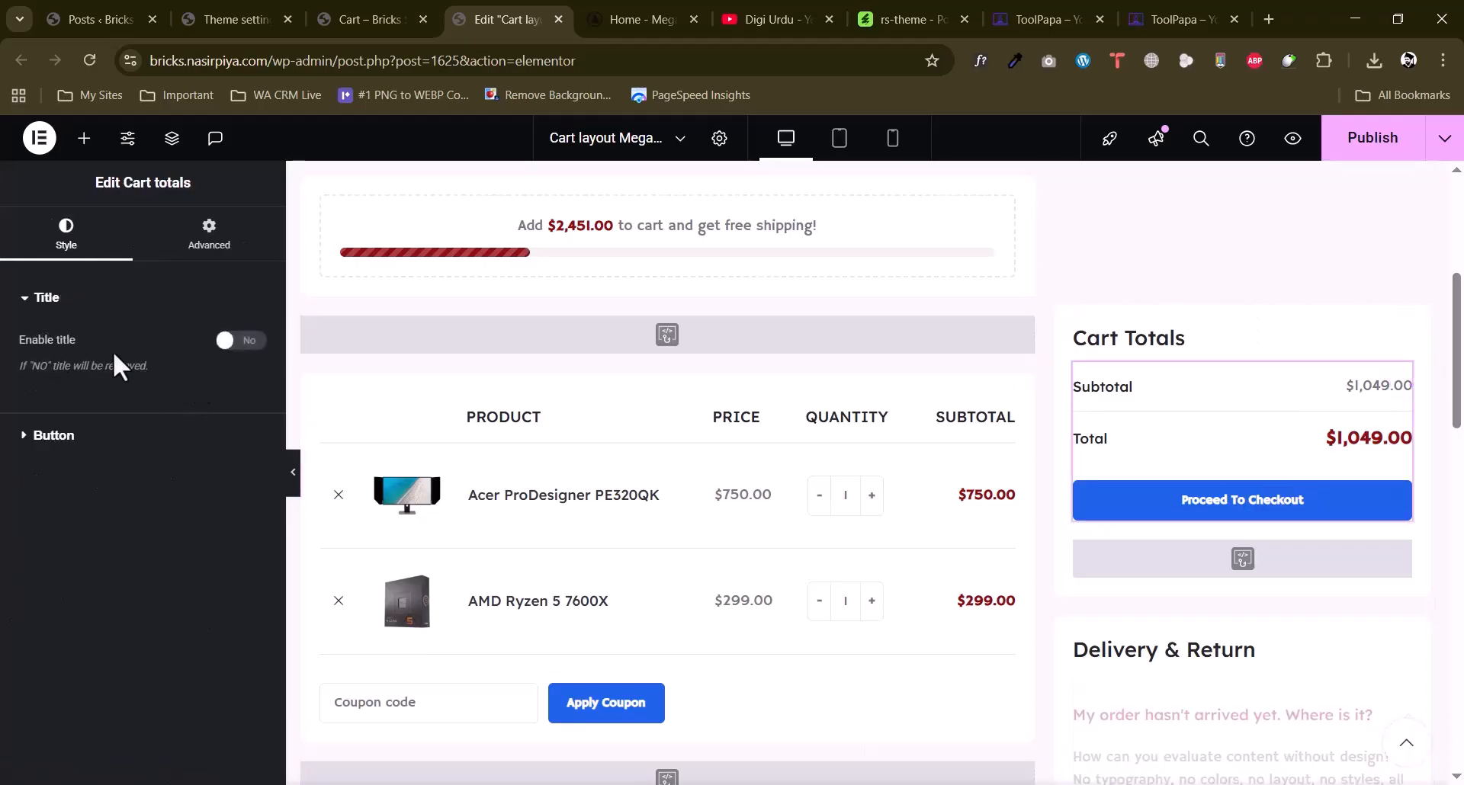
click(243, 342)
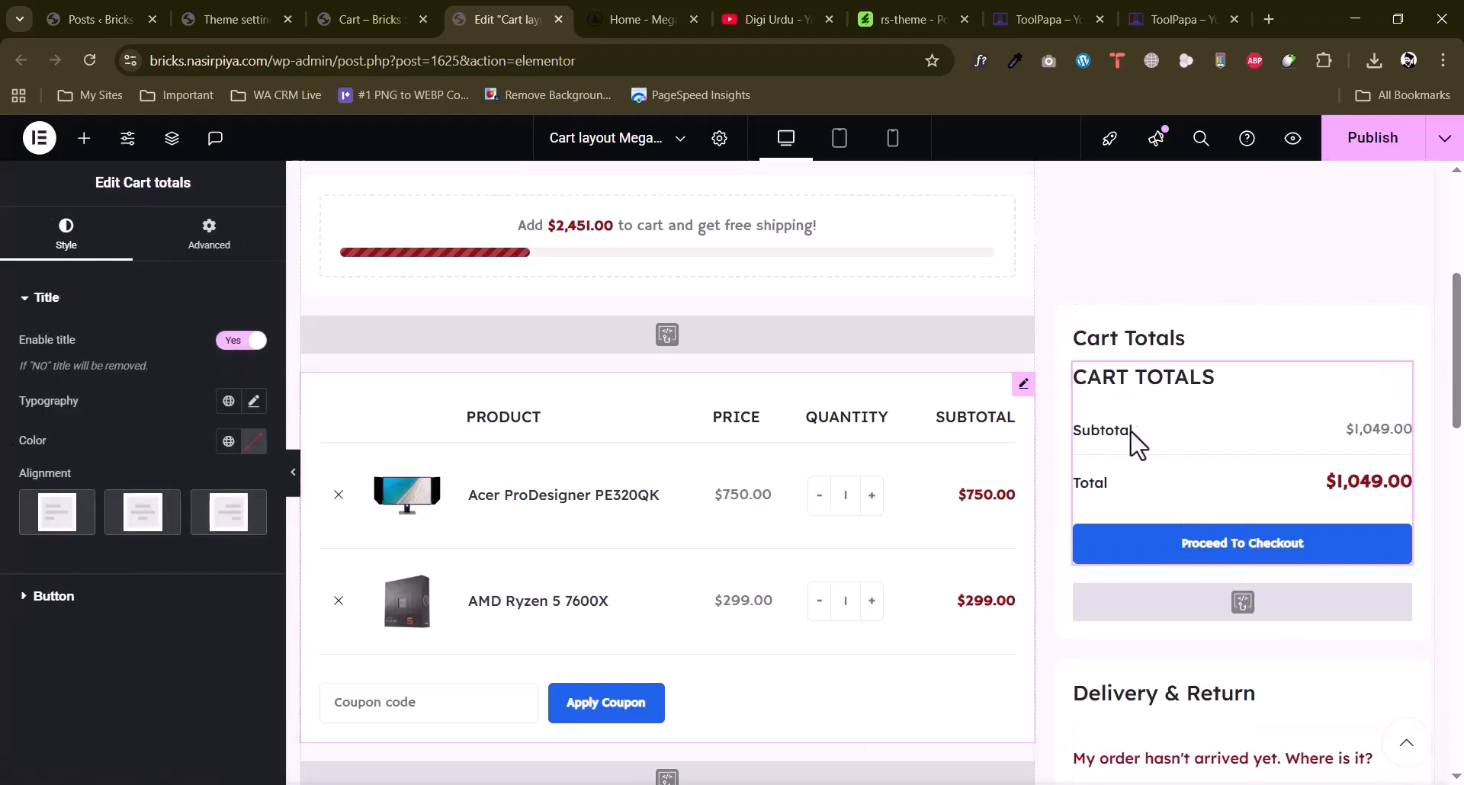
click(250, 350)
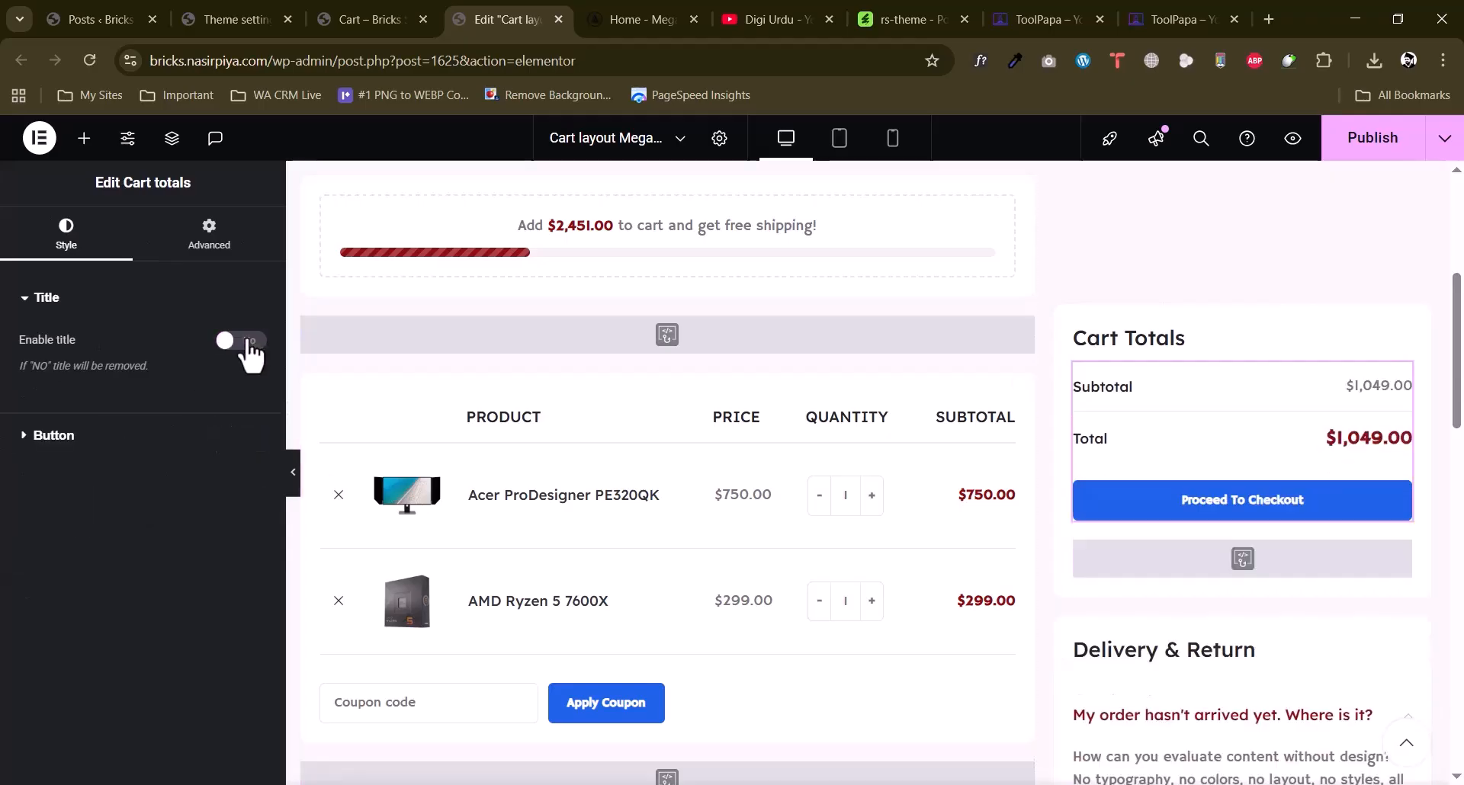
Try the Center button position for the Cart totals element and set it back to Full width.
click(53, 436)
click(202, 390)
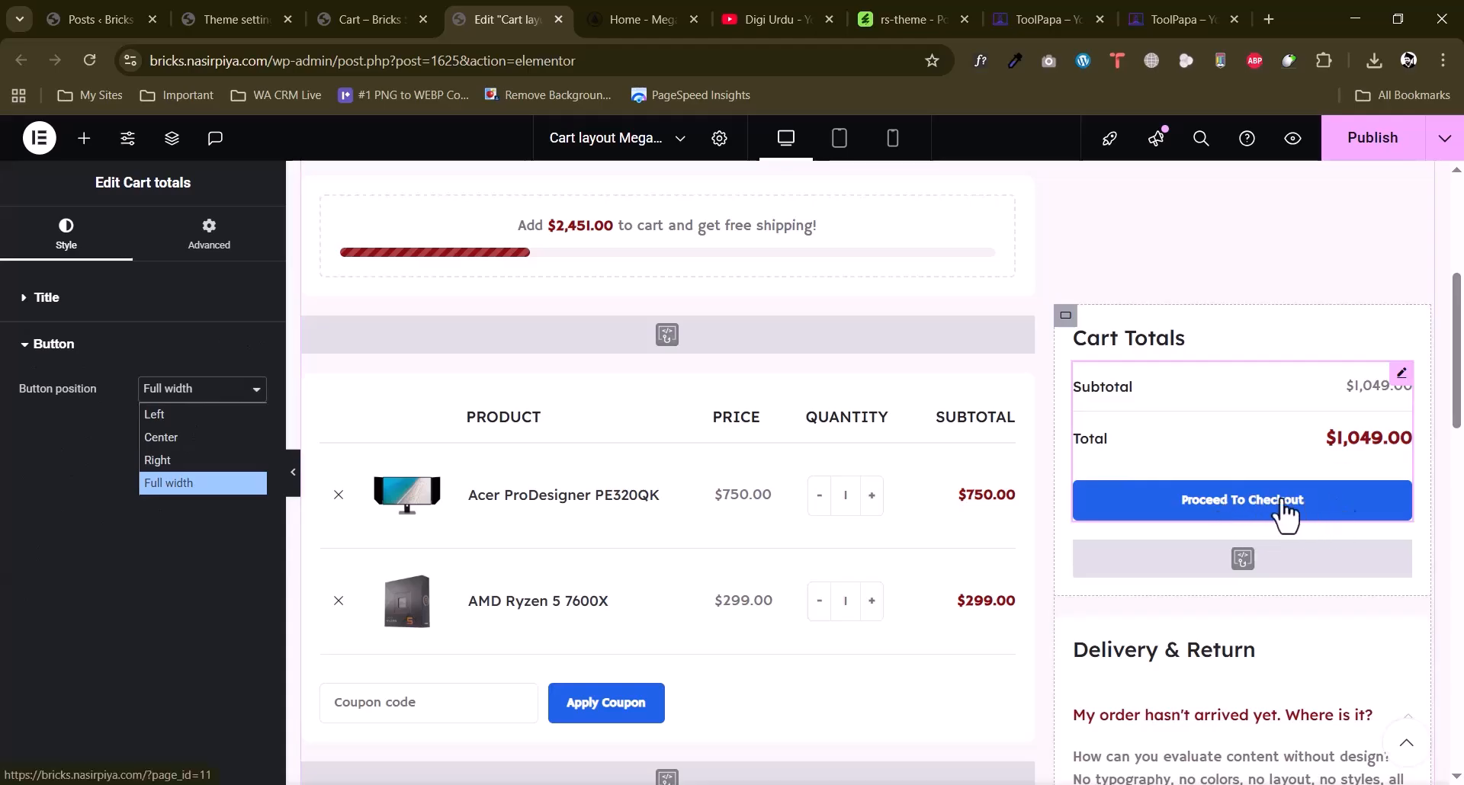
click(166, 441)
click(172, 392)
click(172, 485)
Publish the cart layout and look through its preview.
scroll(1232, 428, up, 3)
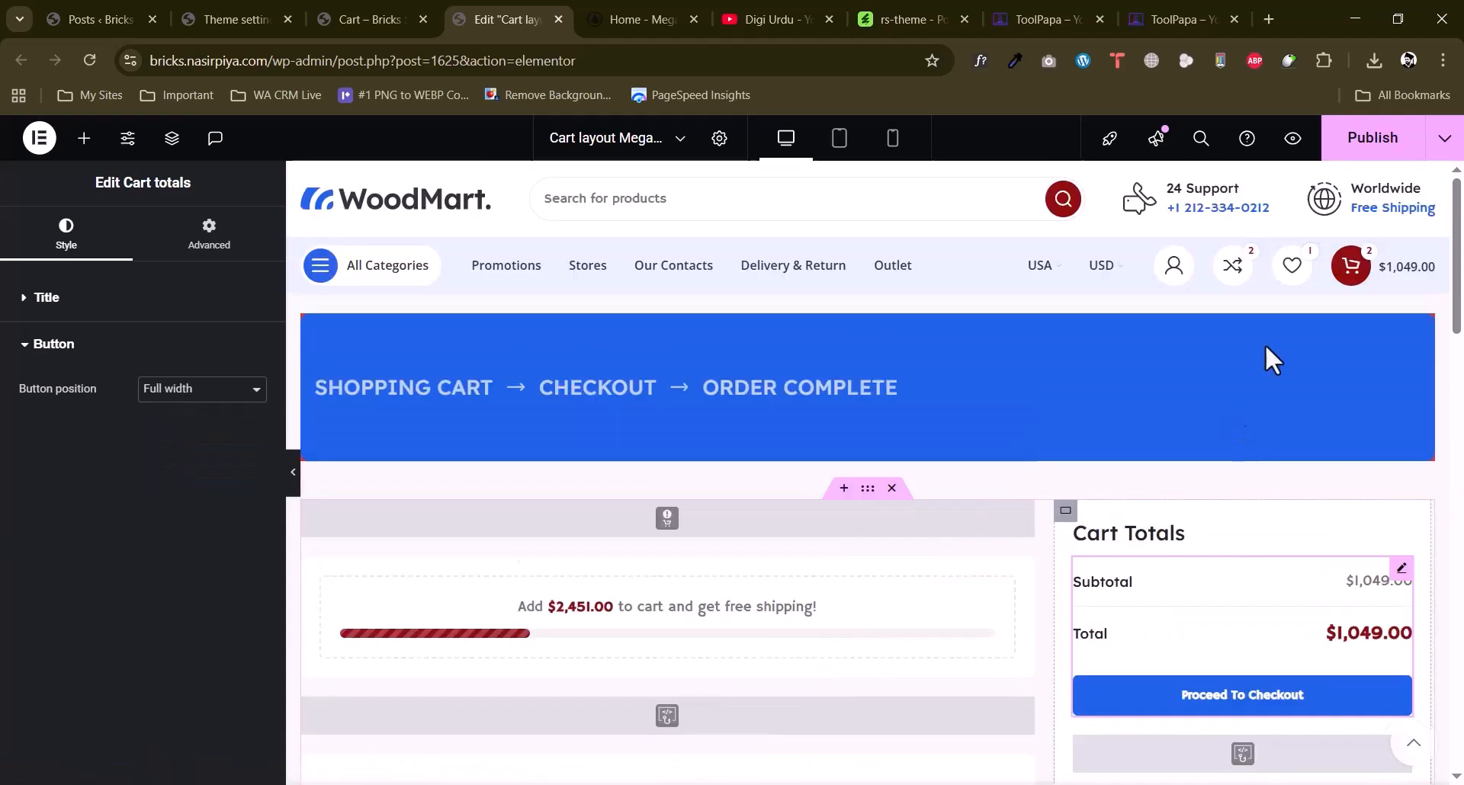
click(1369, 141)
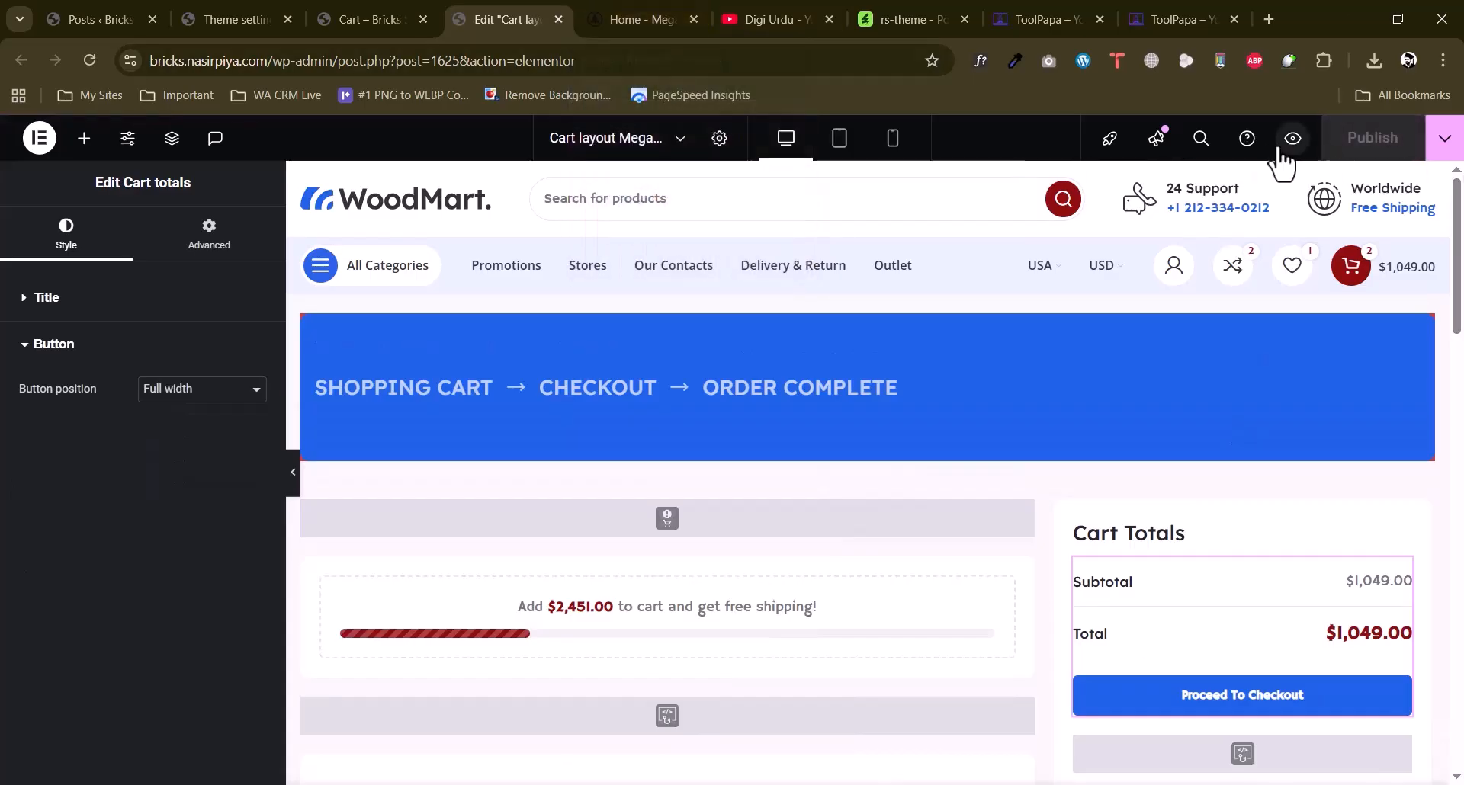
click(1292, 138)
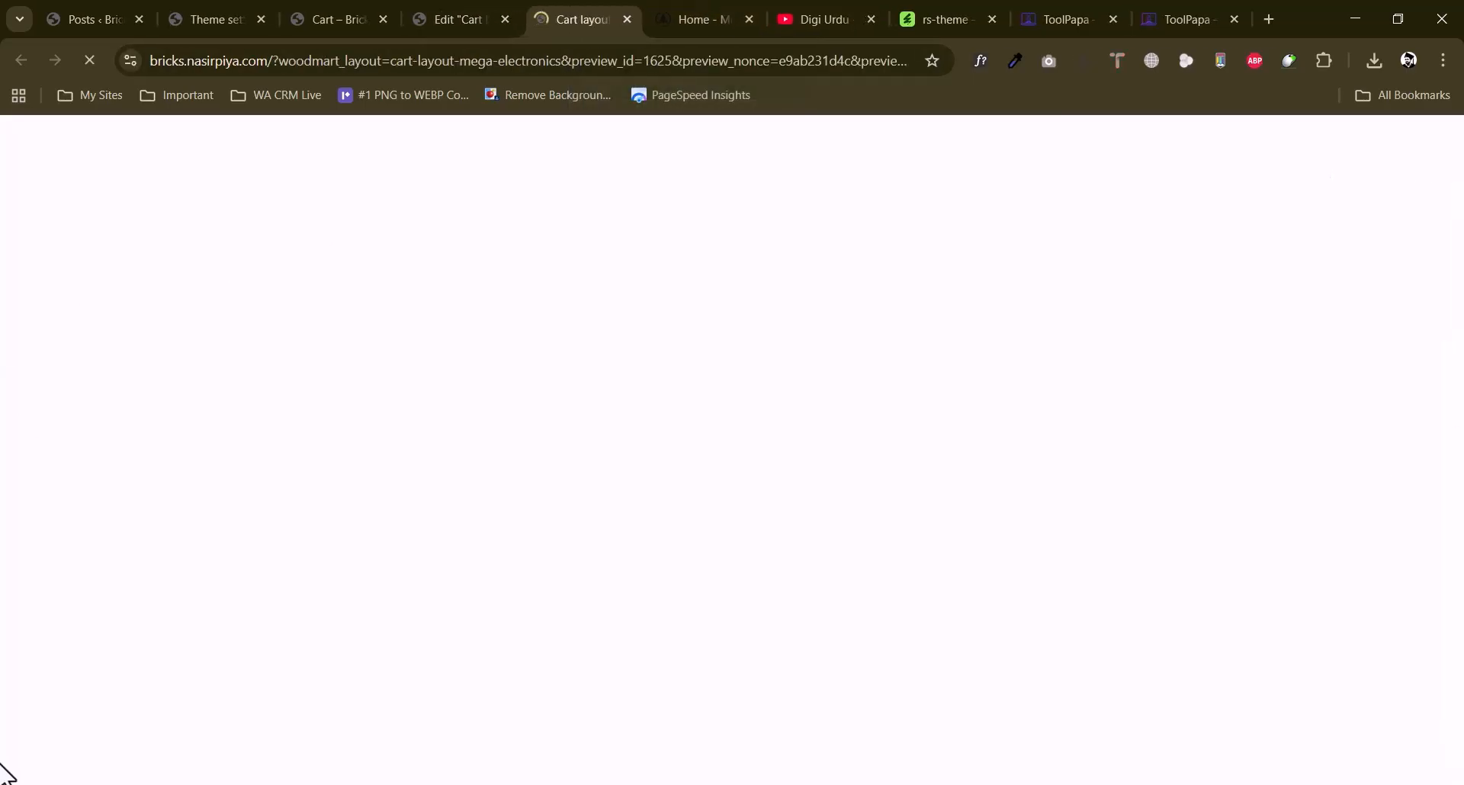
scroll(552, 595, down, 10)
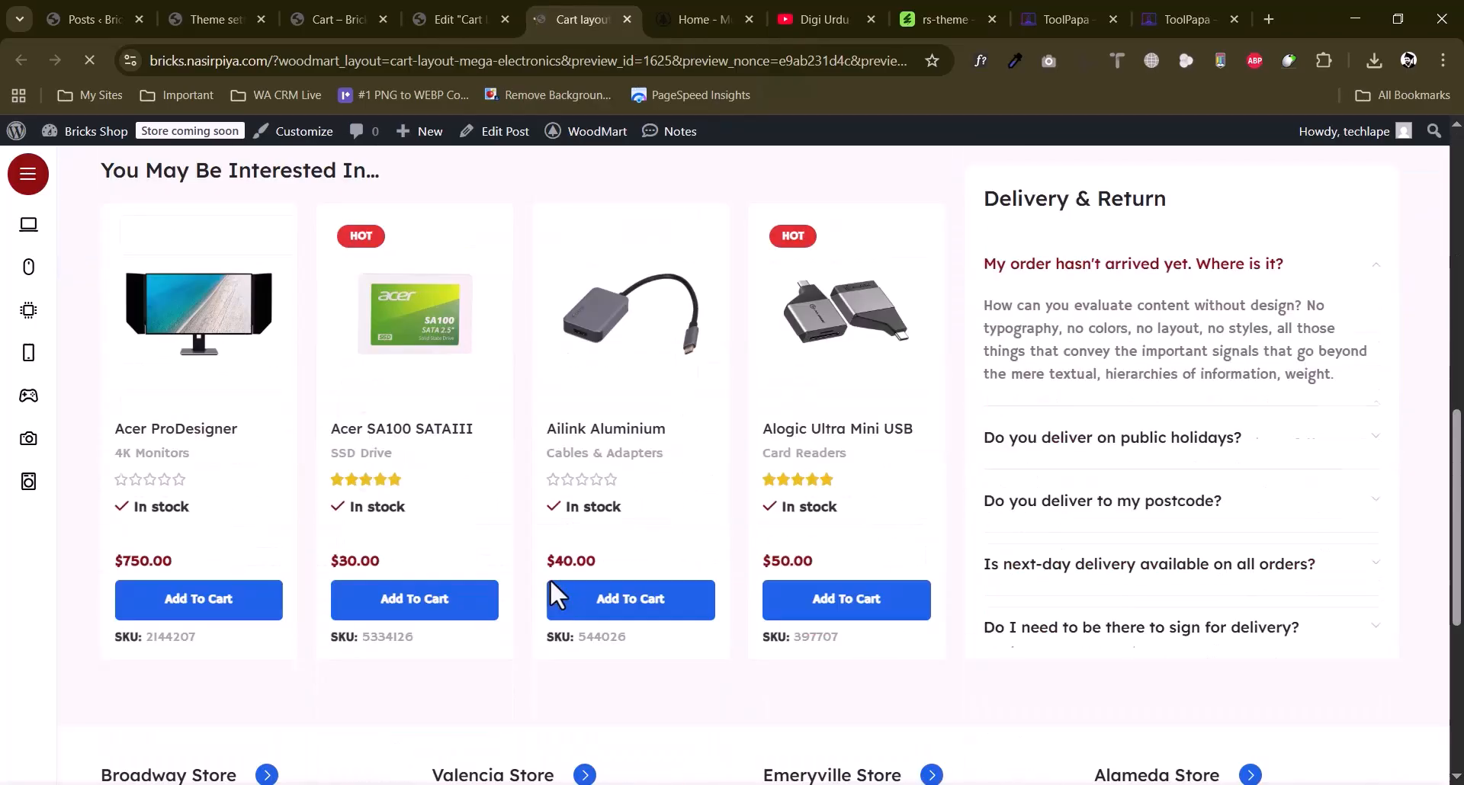
scroll(552, 599, up, 10)
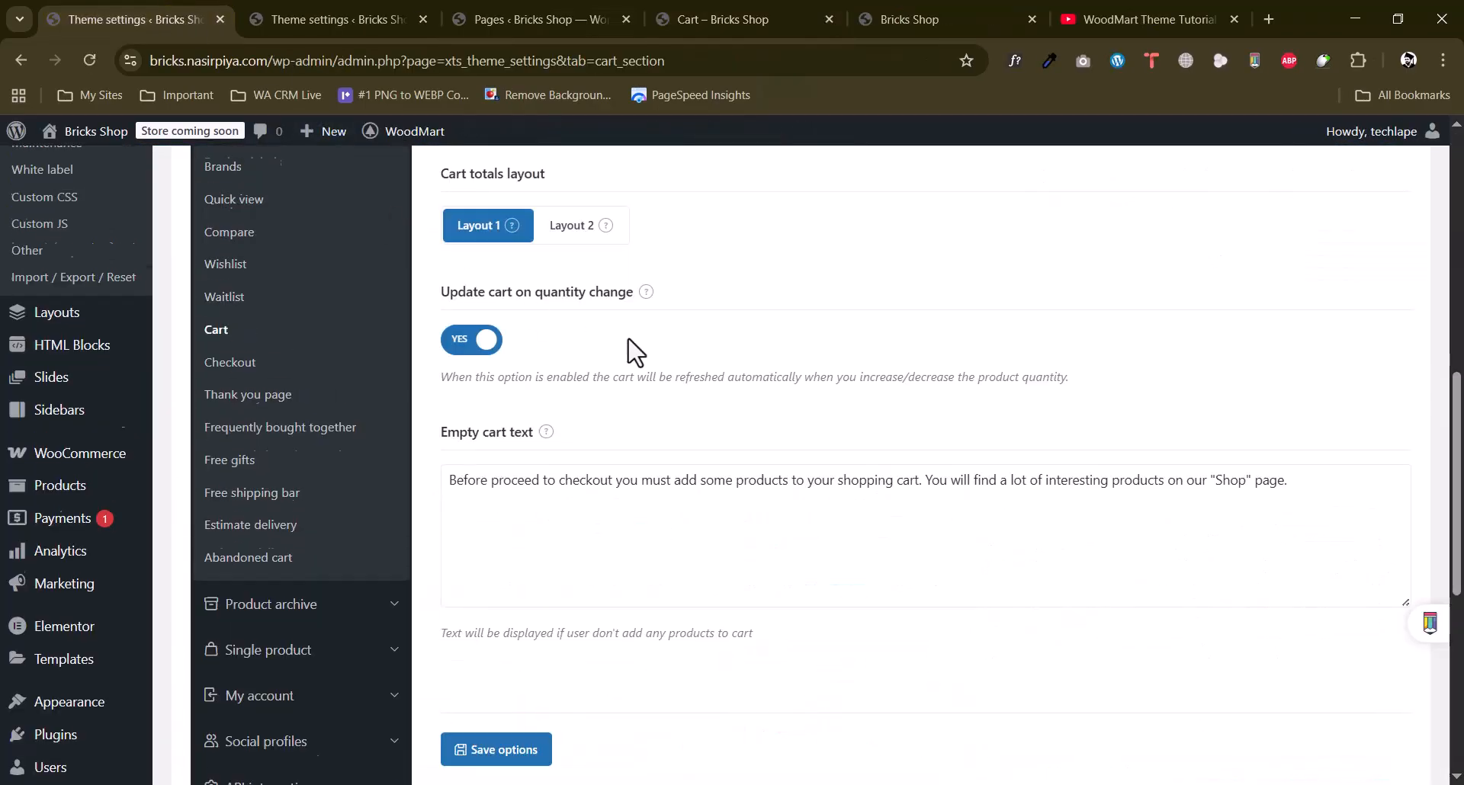
In the theme's Cart settings, try saving the cart totals with Layout 2 and switch back to Layout 1.
scroll(138, 252, down, 3)
scroll(293, 343, up, 5)
scroll(300, 404, down, 4)
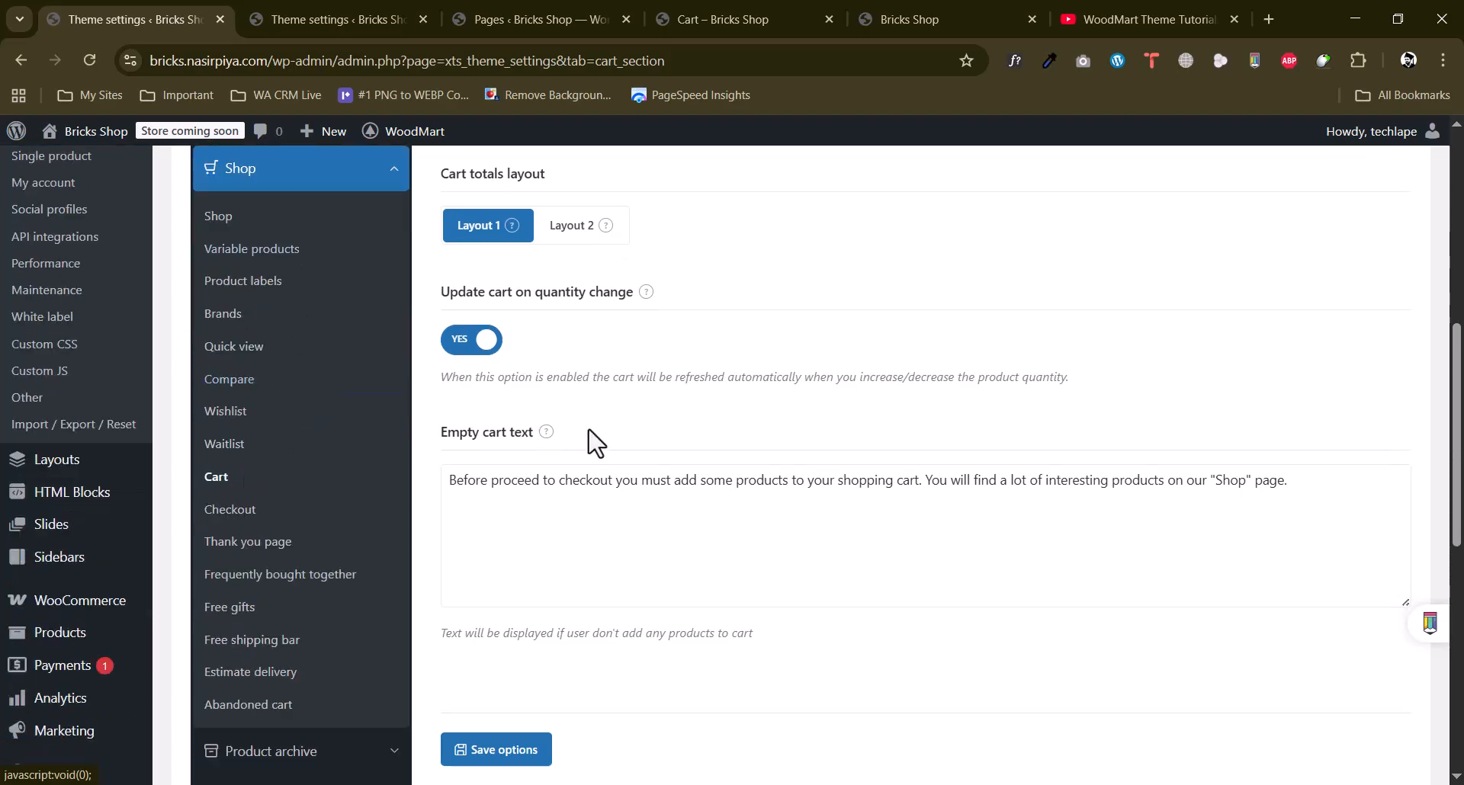
scroll(591, 444, up, 5)
scroll(648, 351, down, 3)
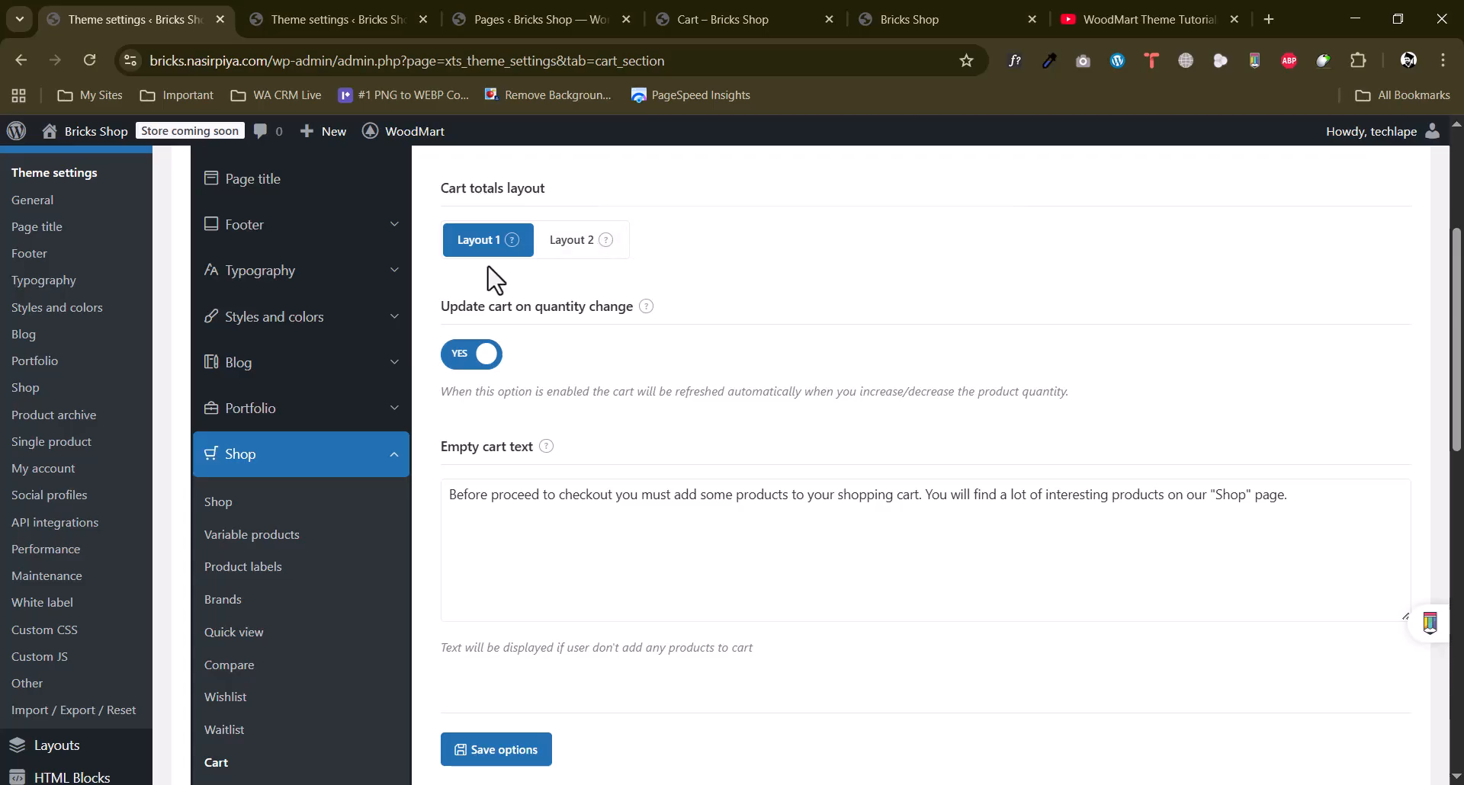
scroll(493, 274, up, 1)
click(572, 345)
scroll(696, 353, down, 2)
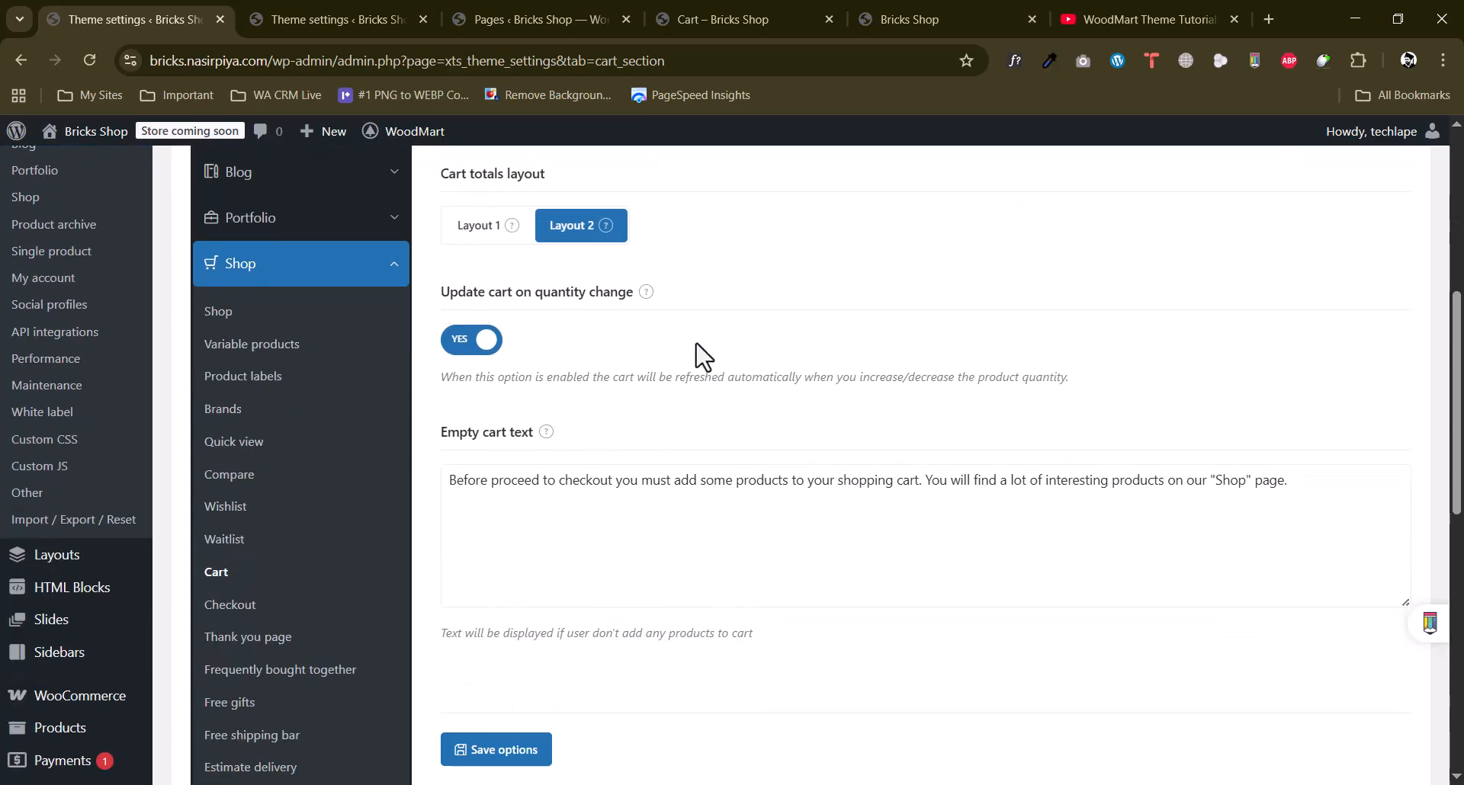
click(495, 753)
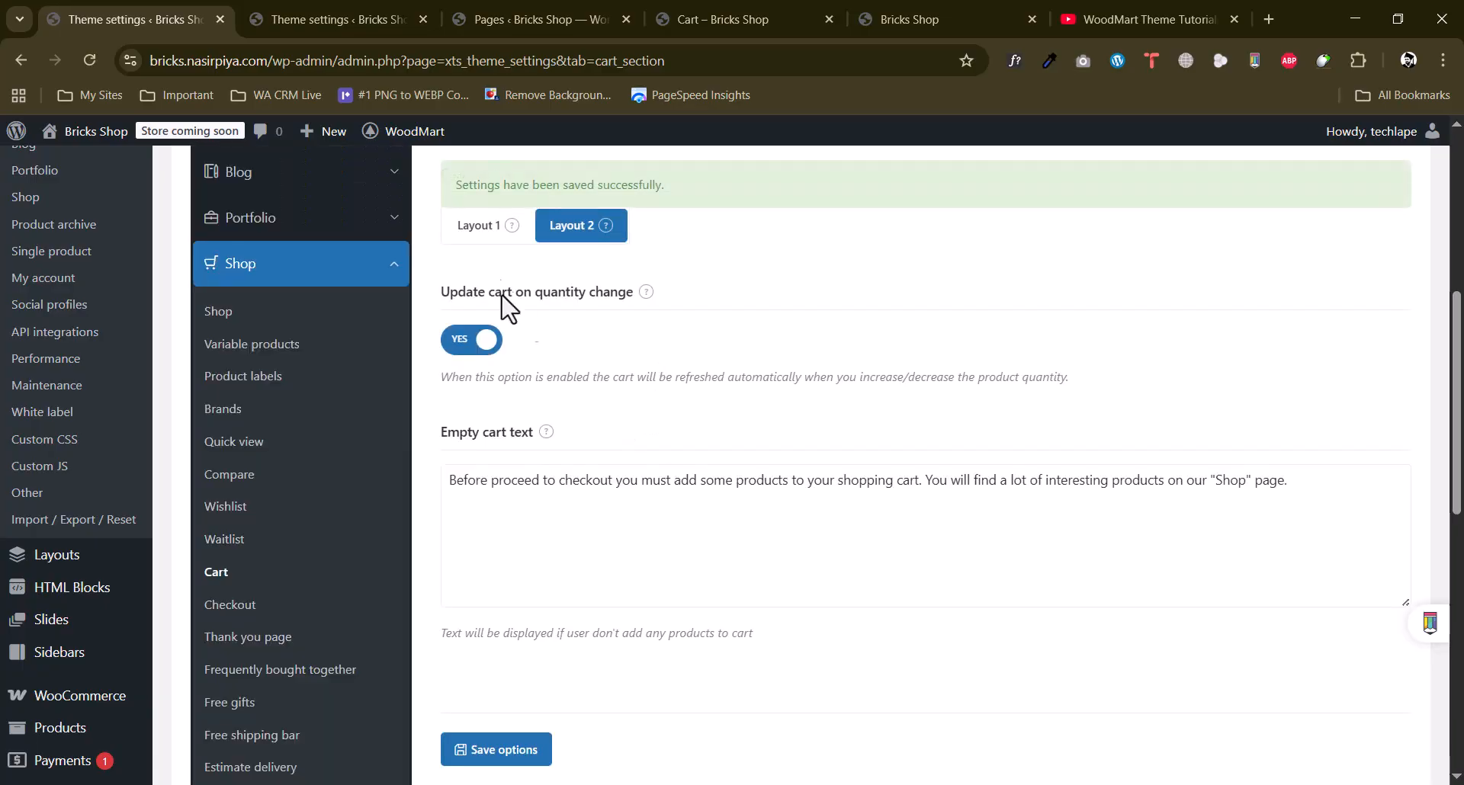
click(492, 228)
Open the theme's Checkout settings and review the product image, quantity and remove button options.
scroll(261, 457, down, 2)
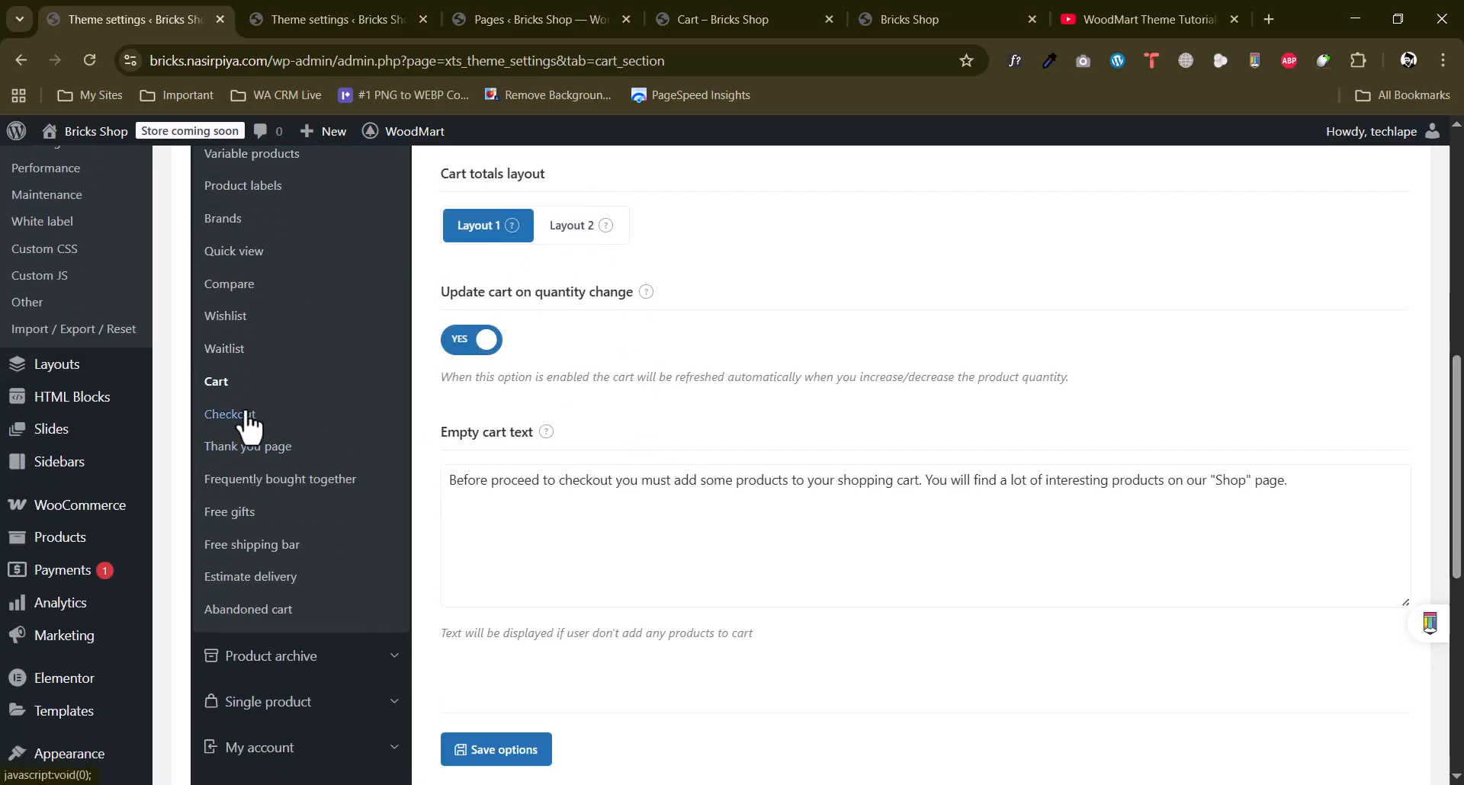
click(241, 424)
scroll(595, 437, up, 7)
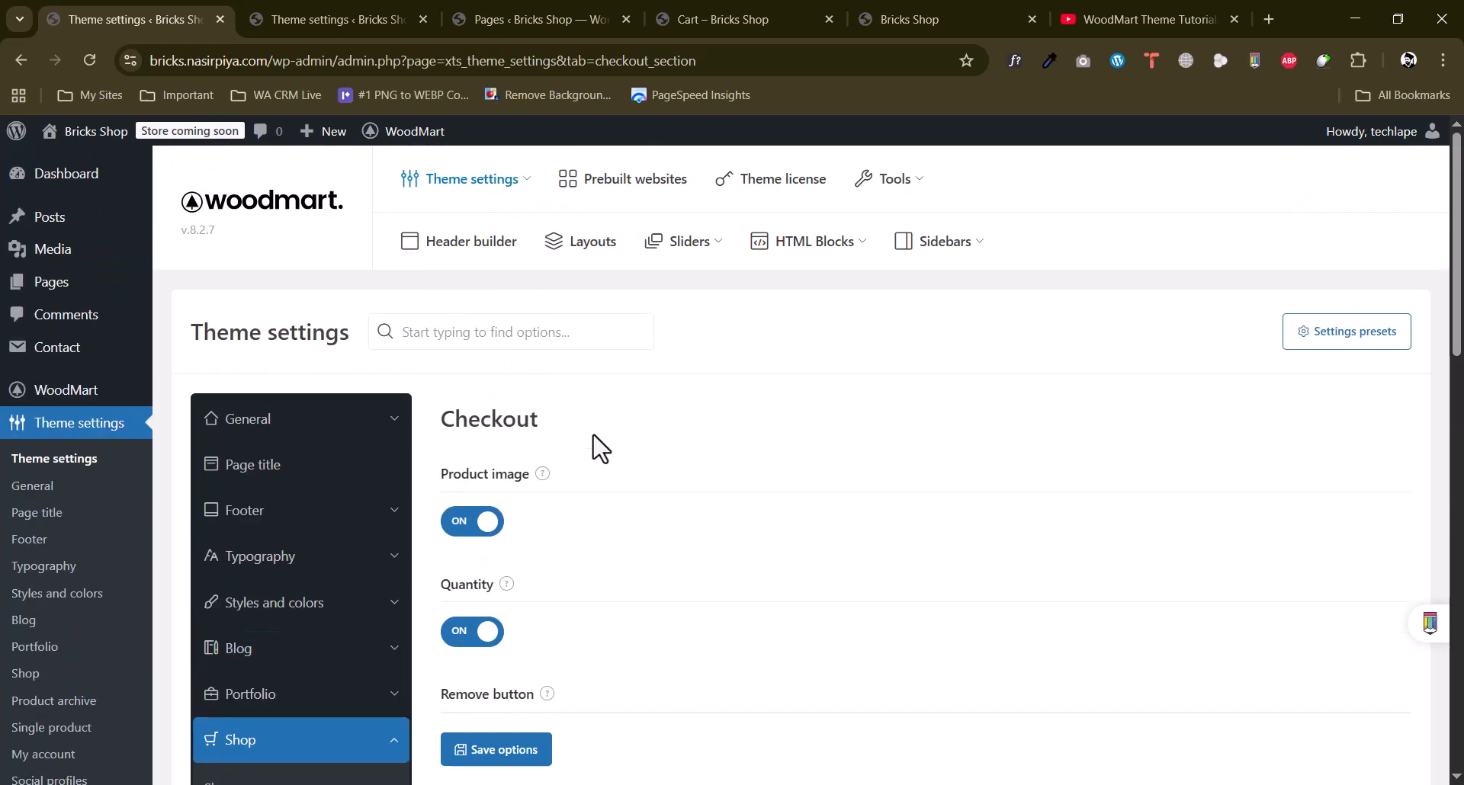
scroll(597, 440, down, 3)
drag(470, 193, 541, 181)
click(510, 194)
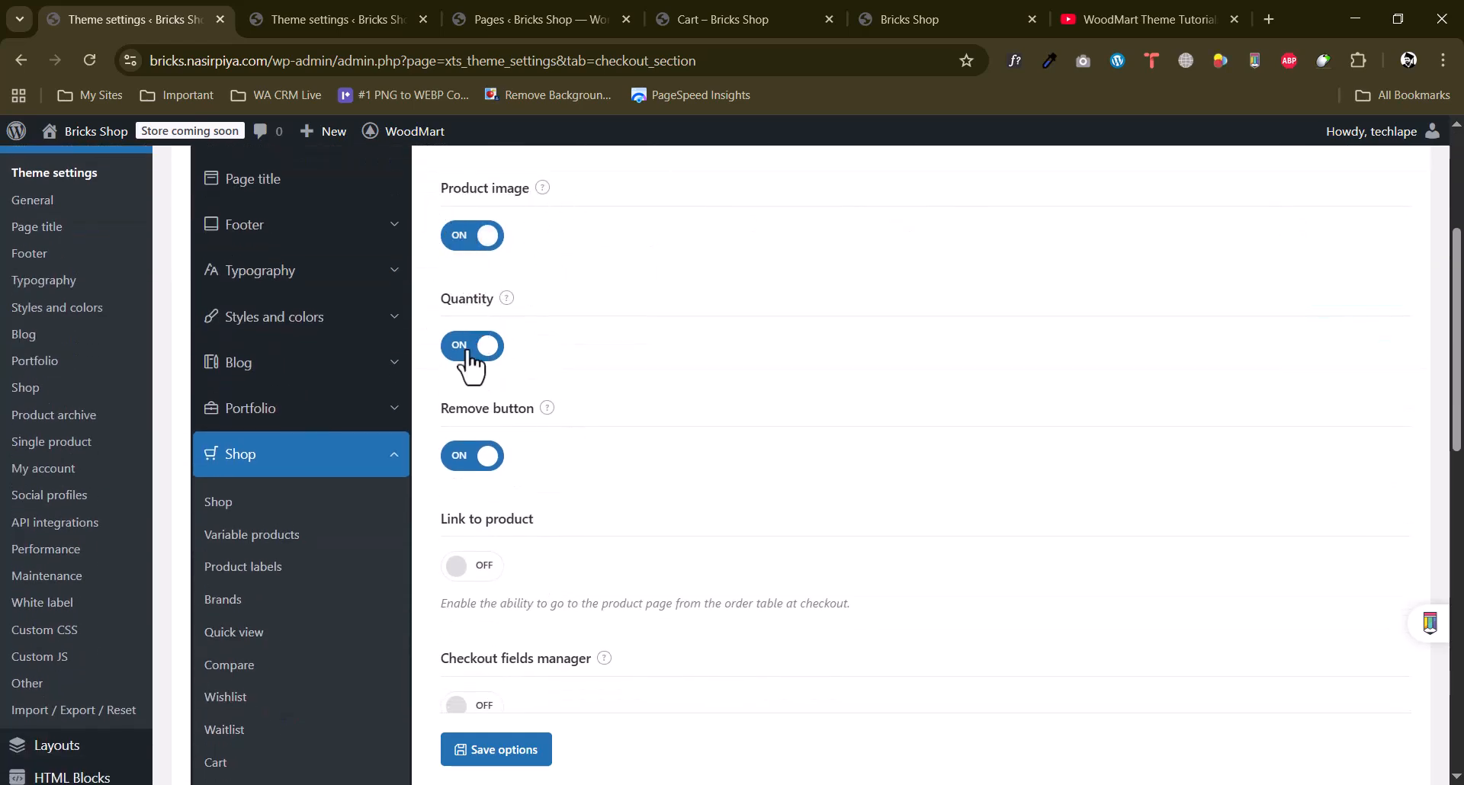
Enable Link to product and the Checkout fields manager, and save the theme options.
scroll(473, 370, down, 3)
scroll(610, 432, down, 5)
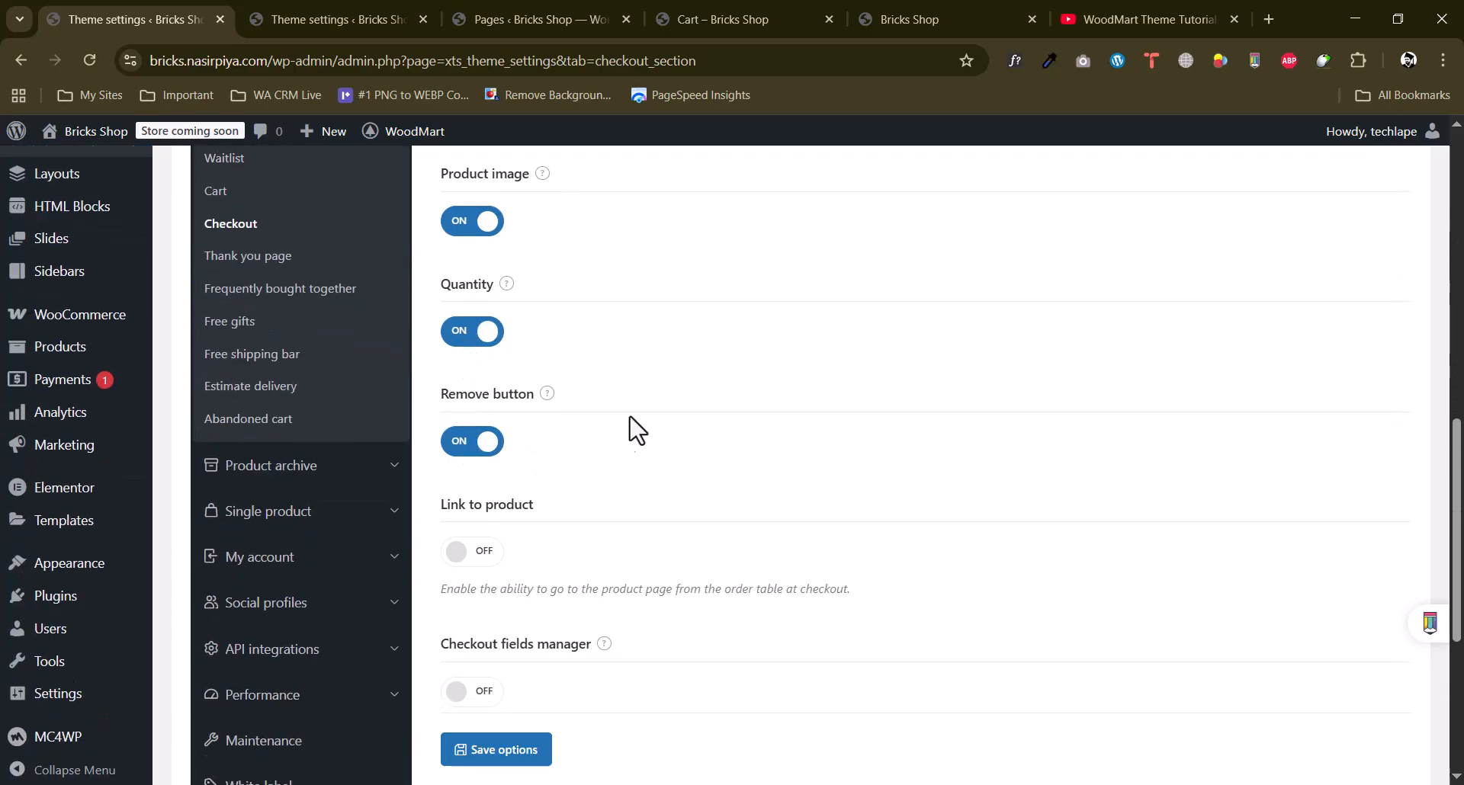
click(472, 525)
scroll(622, 484, down, 3)
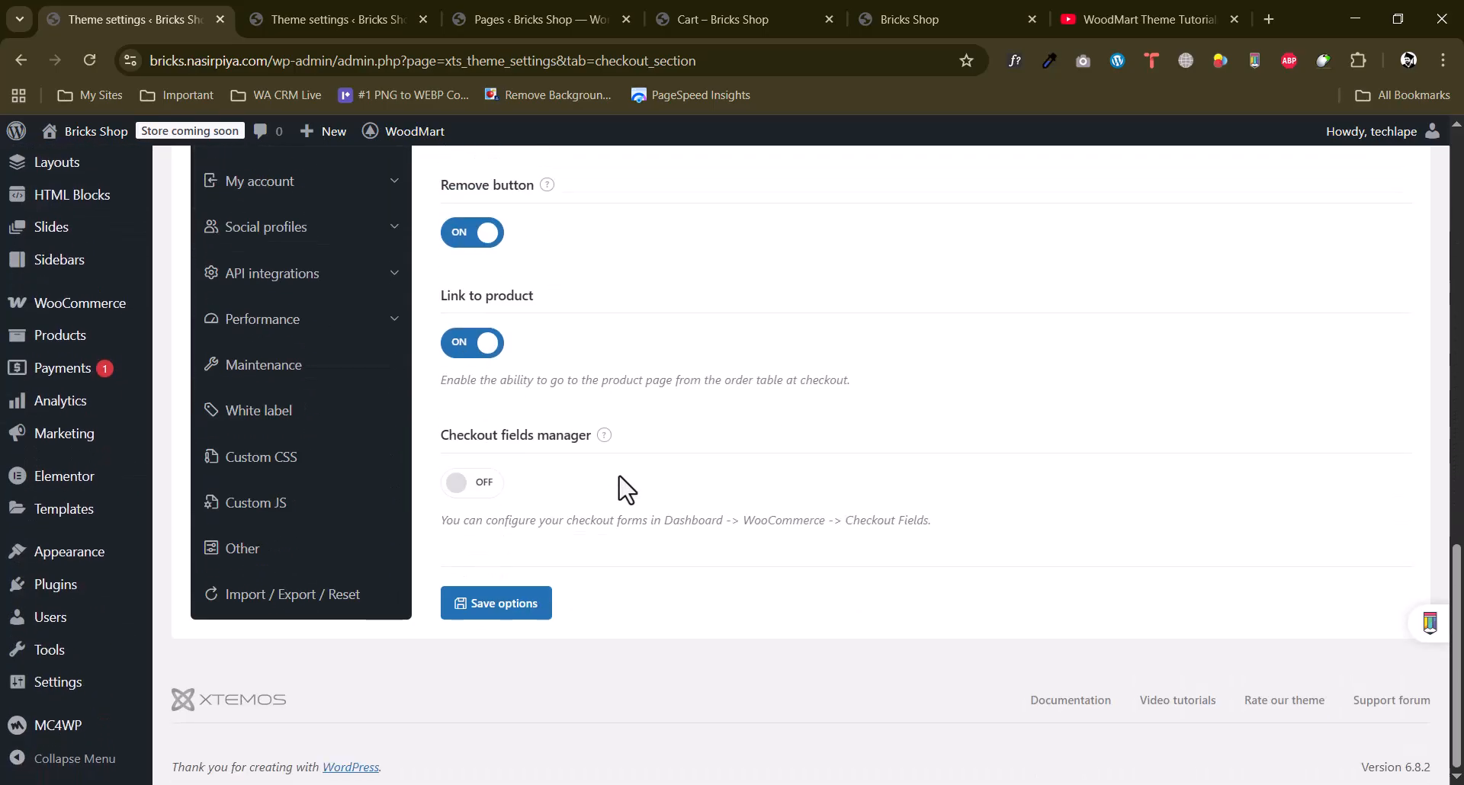
click(484, 496)
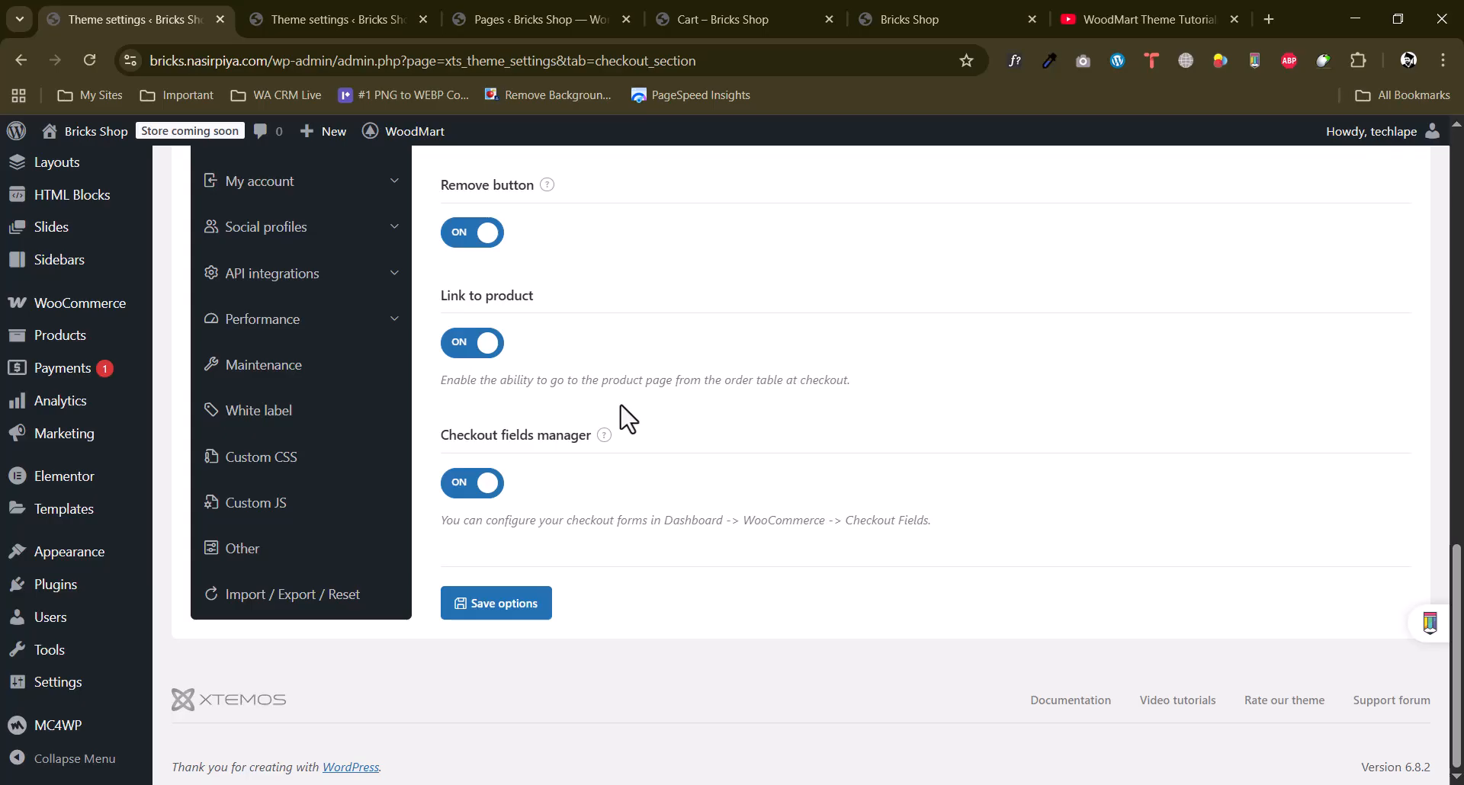
scroll(628, 418, up, 1)
click(500, 694)
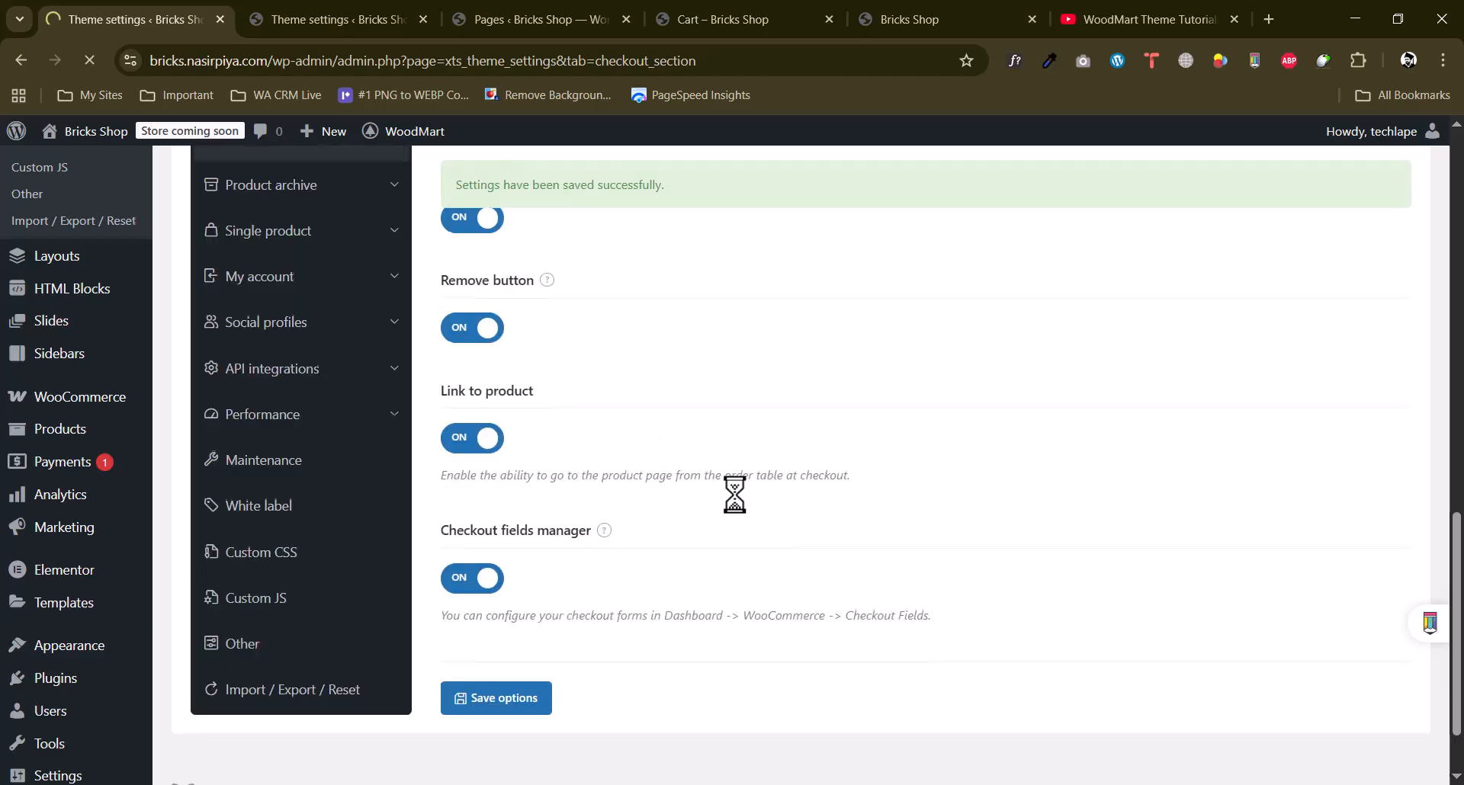
Read the note under Checkout fields manager on where the checkout forms are configured.
scroll(725, 503, down, 1)
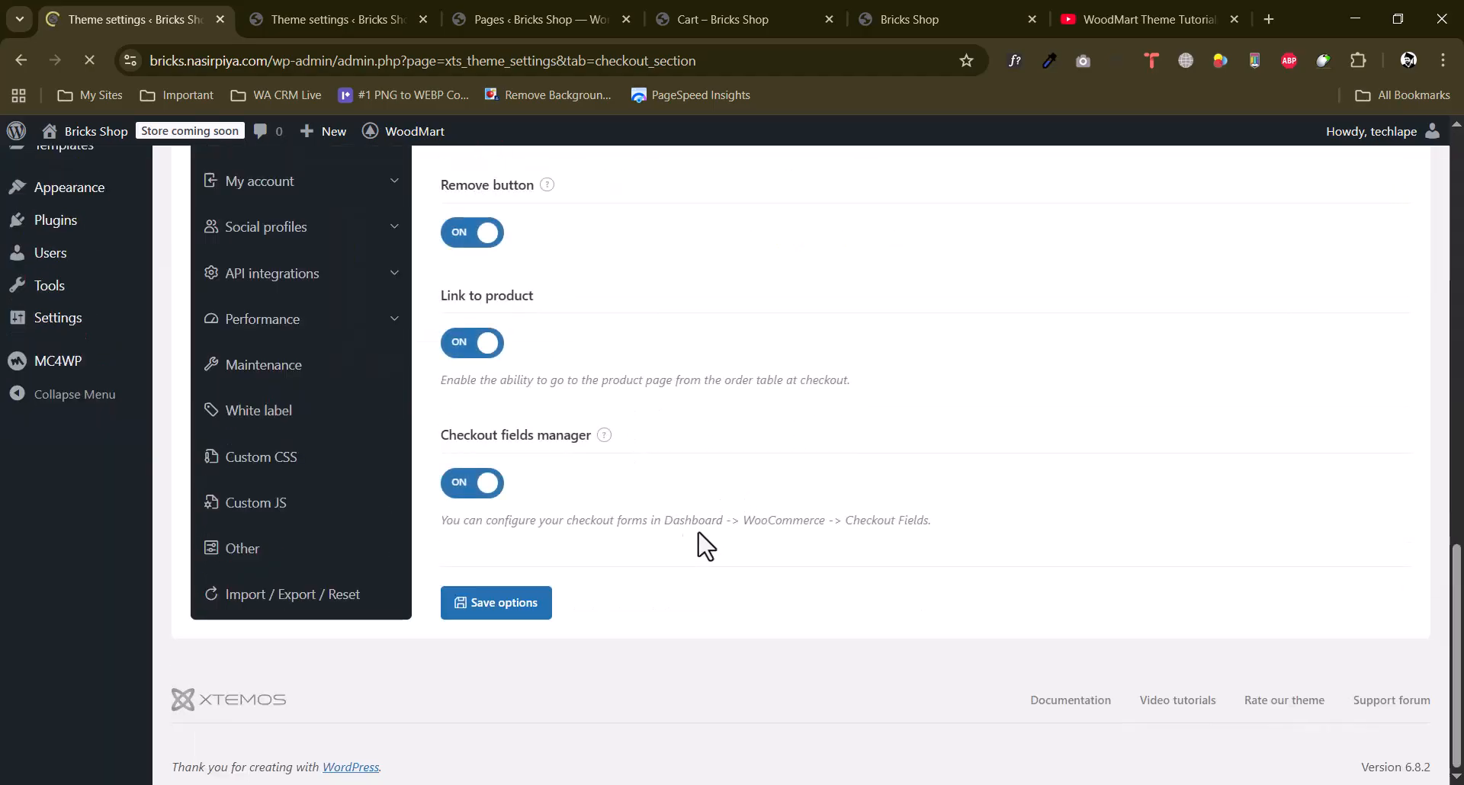
drag(672, 521, 751, 524)
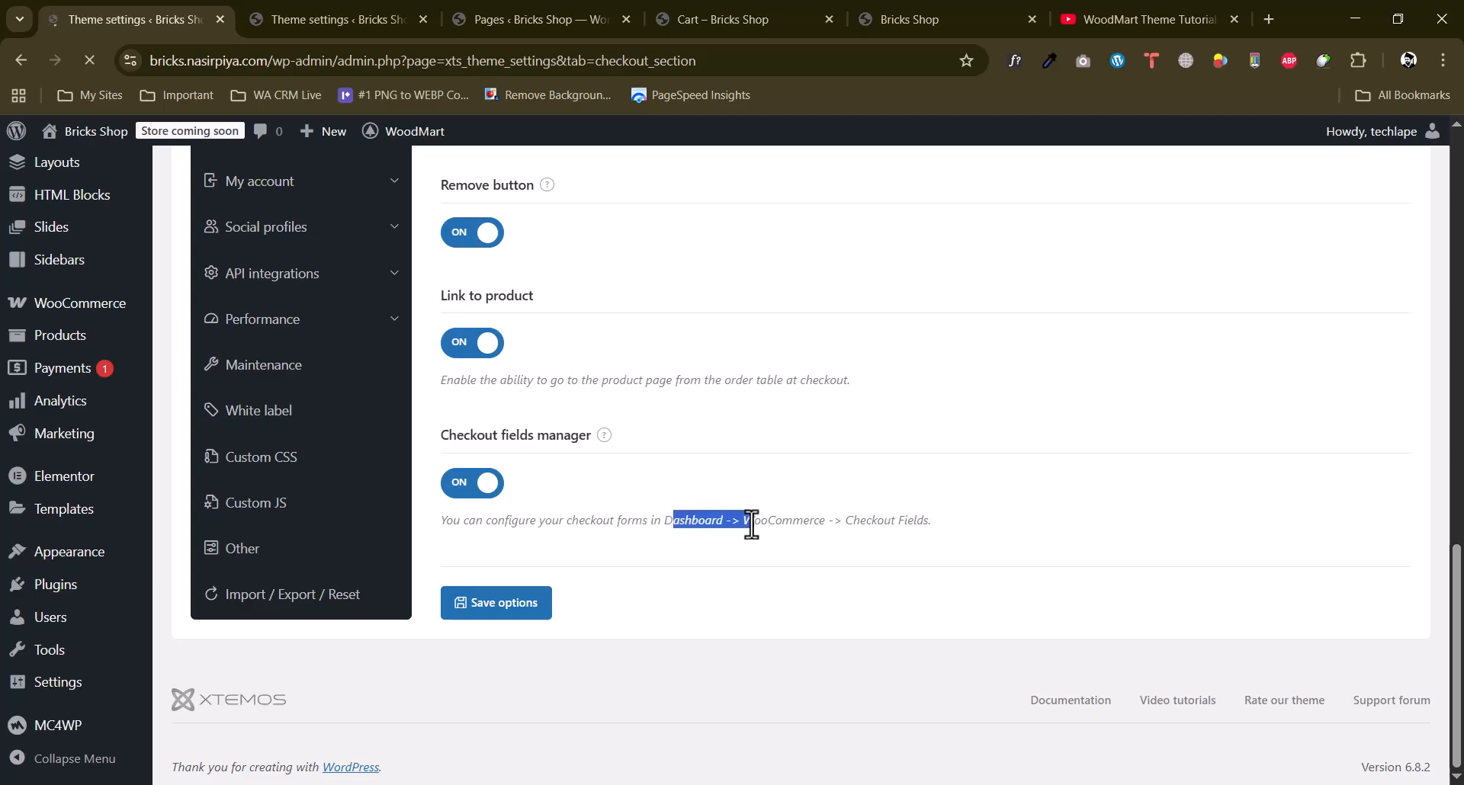
drag(862, 526, 958, 526)
click(890, 518)
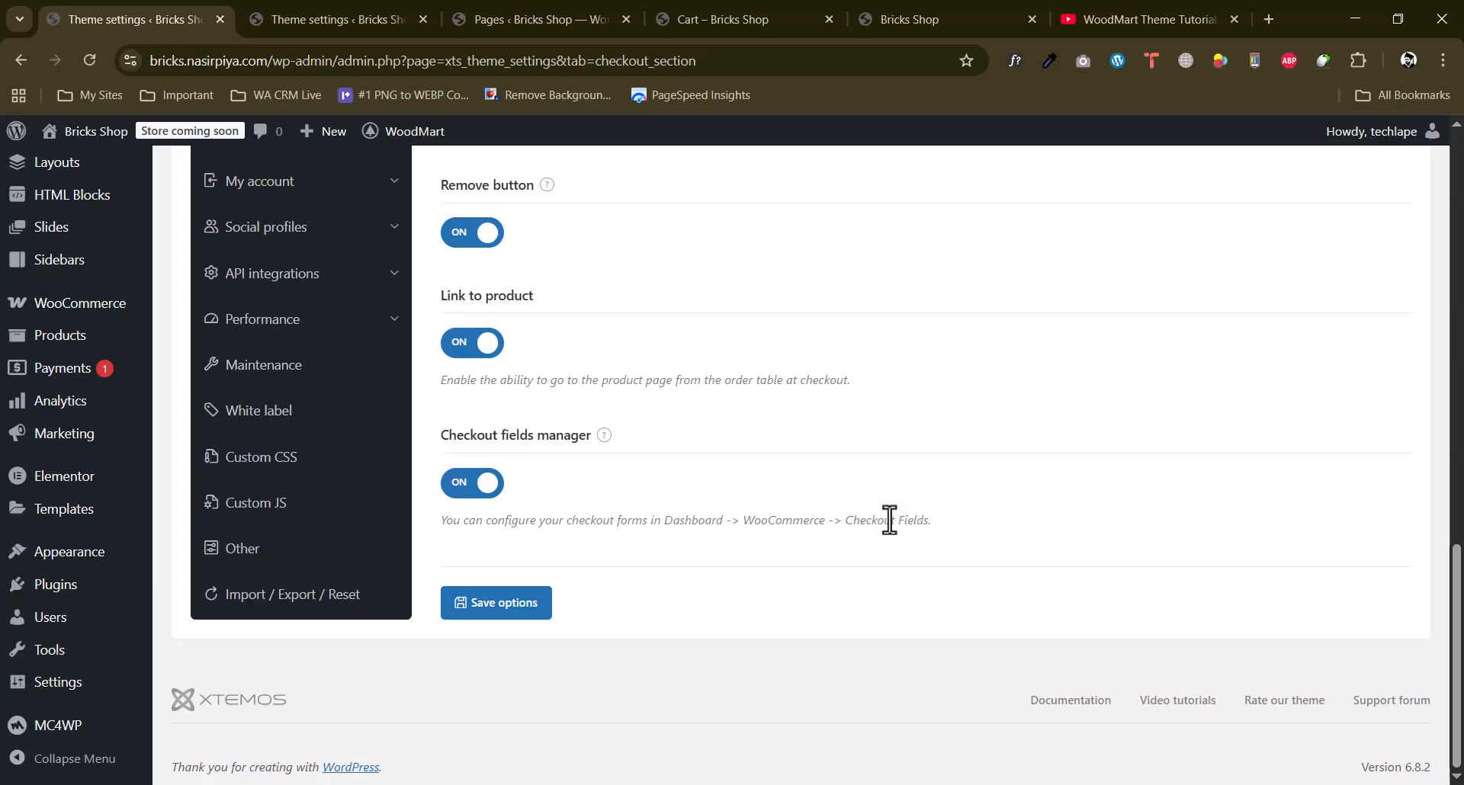
scroll(889, 526, up, 3)
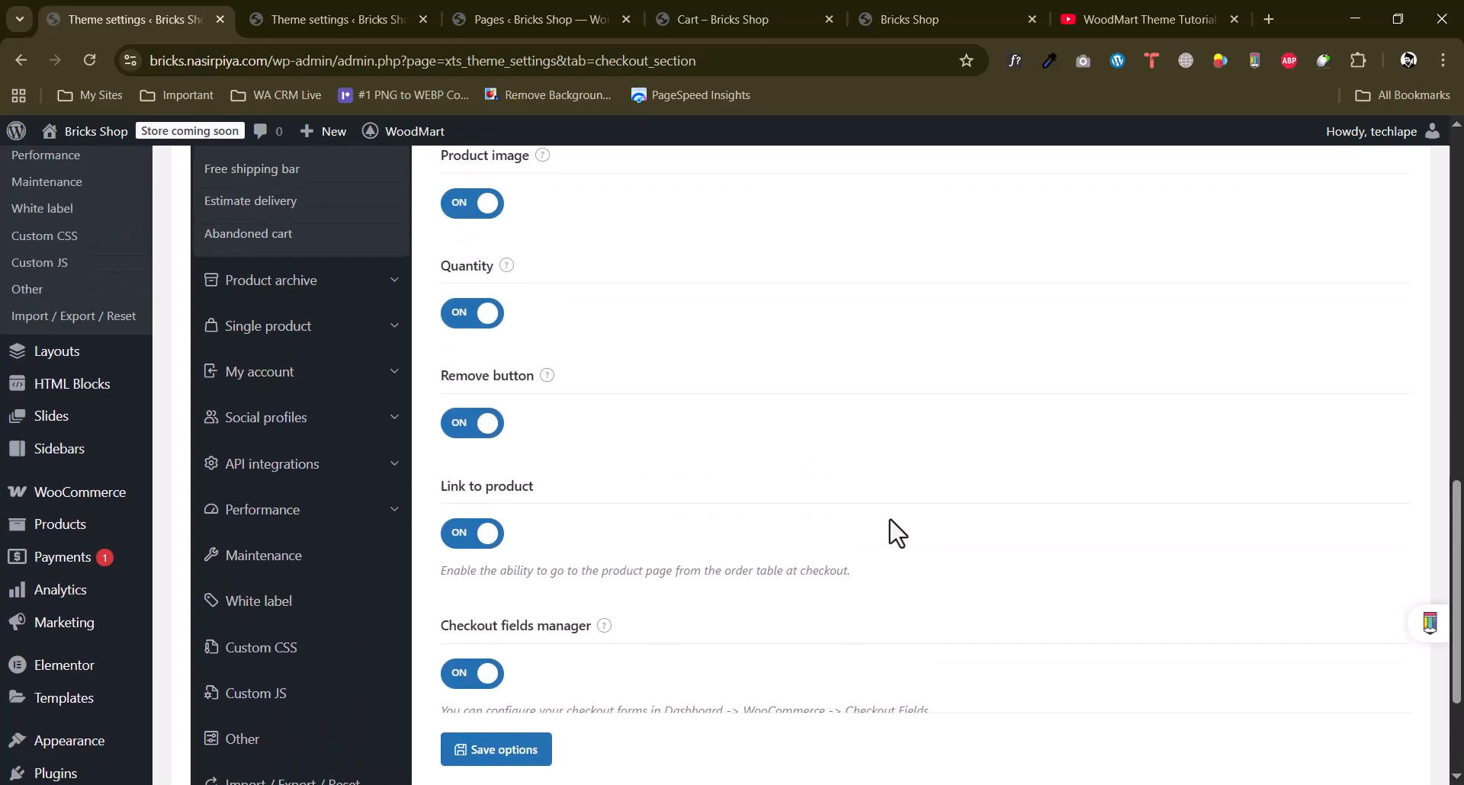
Proceed from the store's cart to checkout and examine the billing details form and order summary.
click(687, 19)
scroll(987, 606, down, 4)
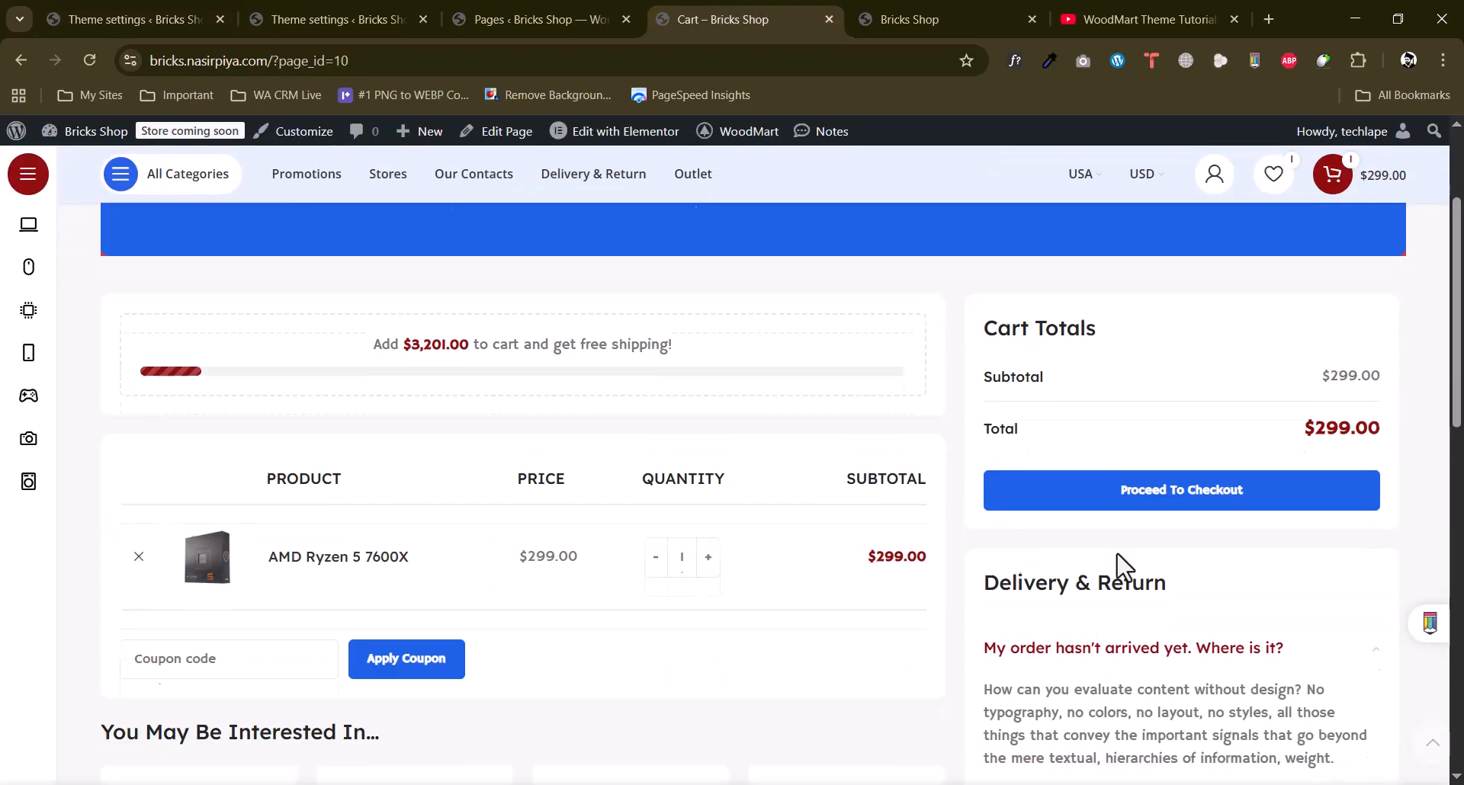
click(1167, 496)
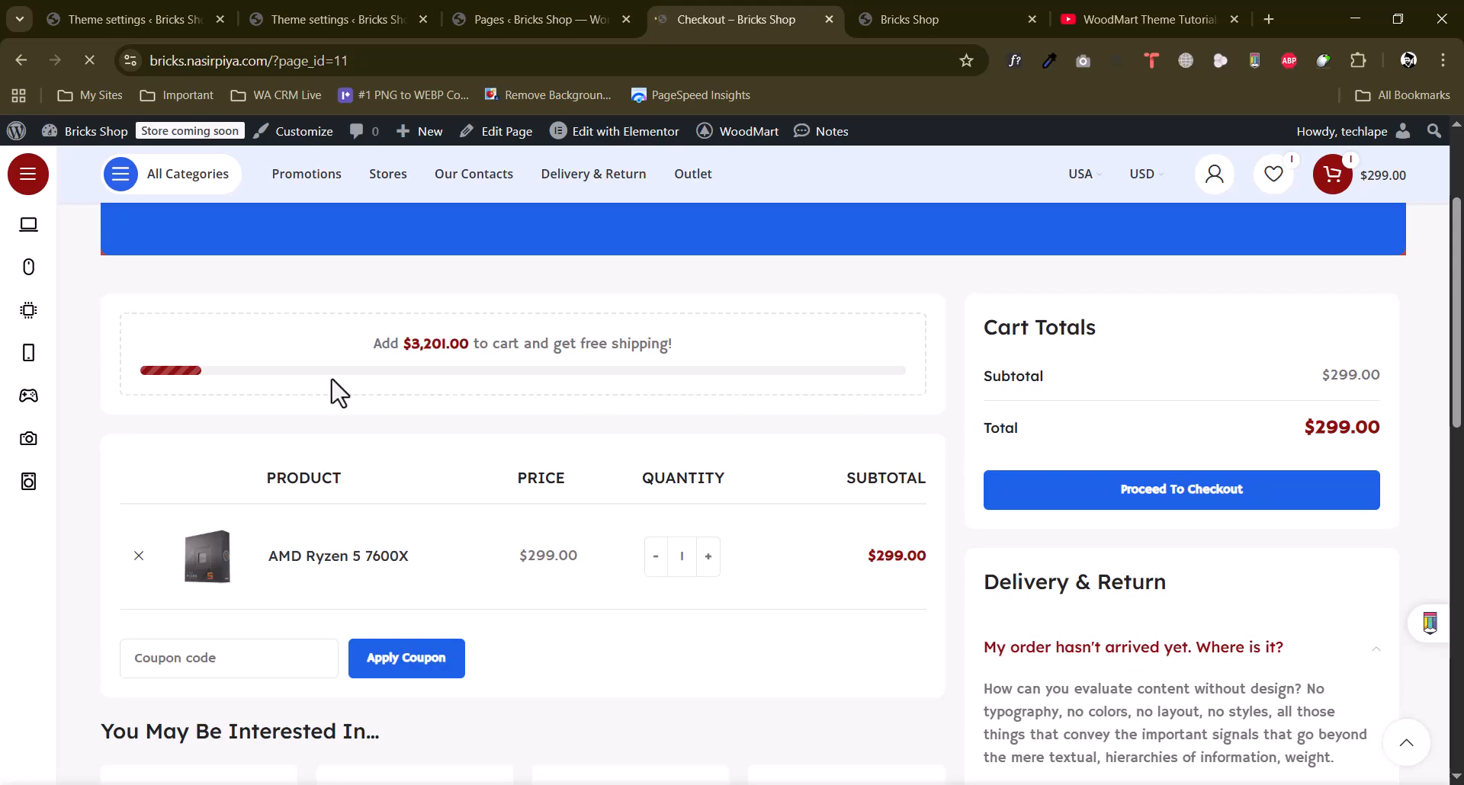
scroll(725, 420, down, 5)
scroll(446, 438, down, 11)
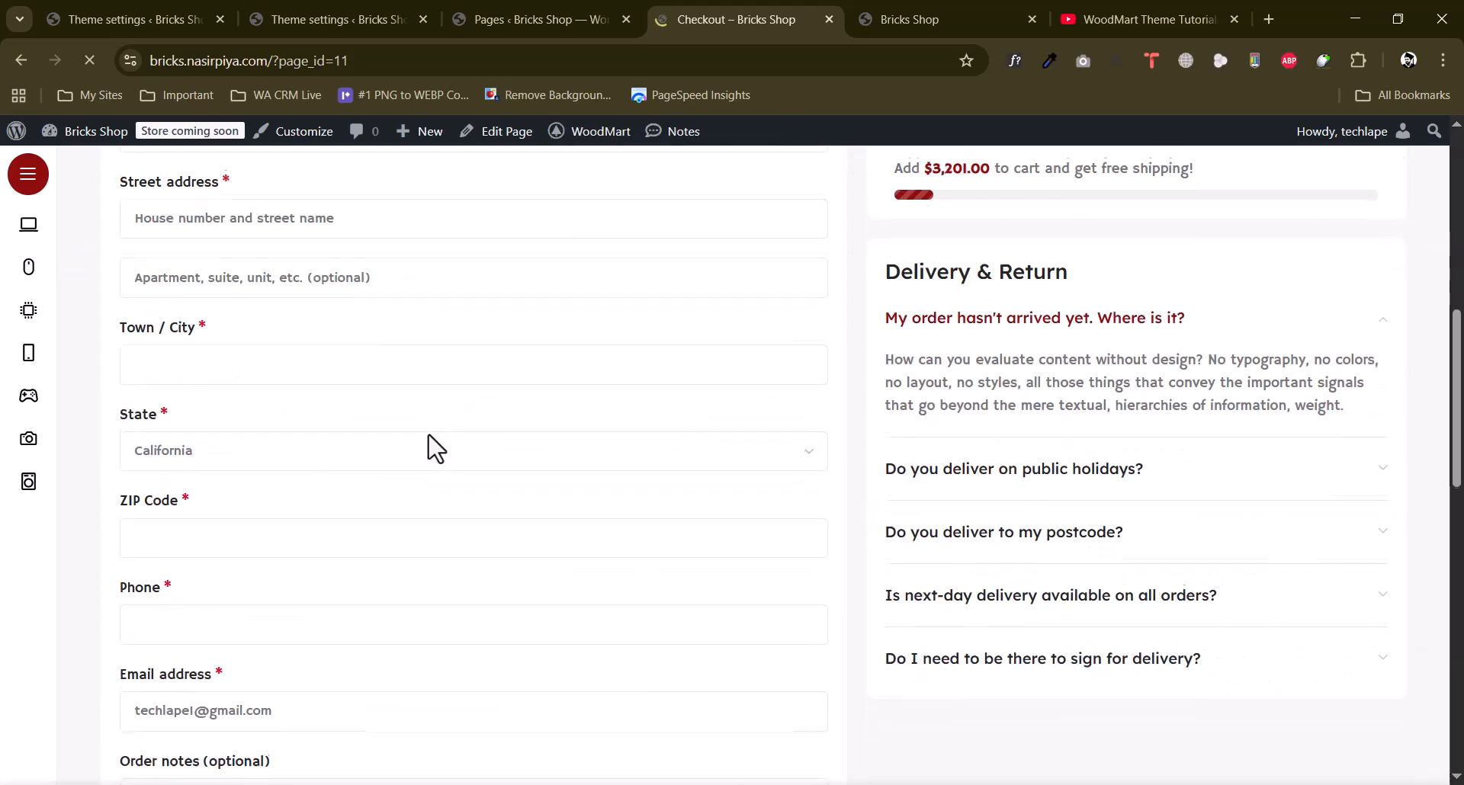
scroll(431, 442, up, 13)
scroll(437, 460, up, 3)
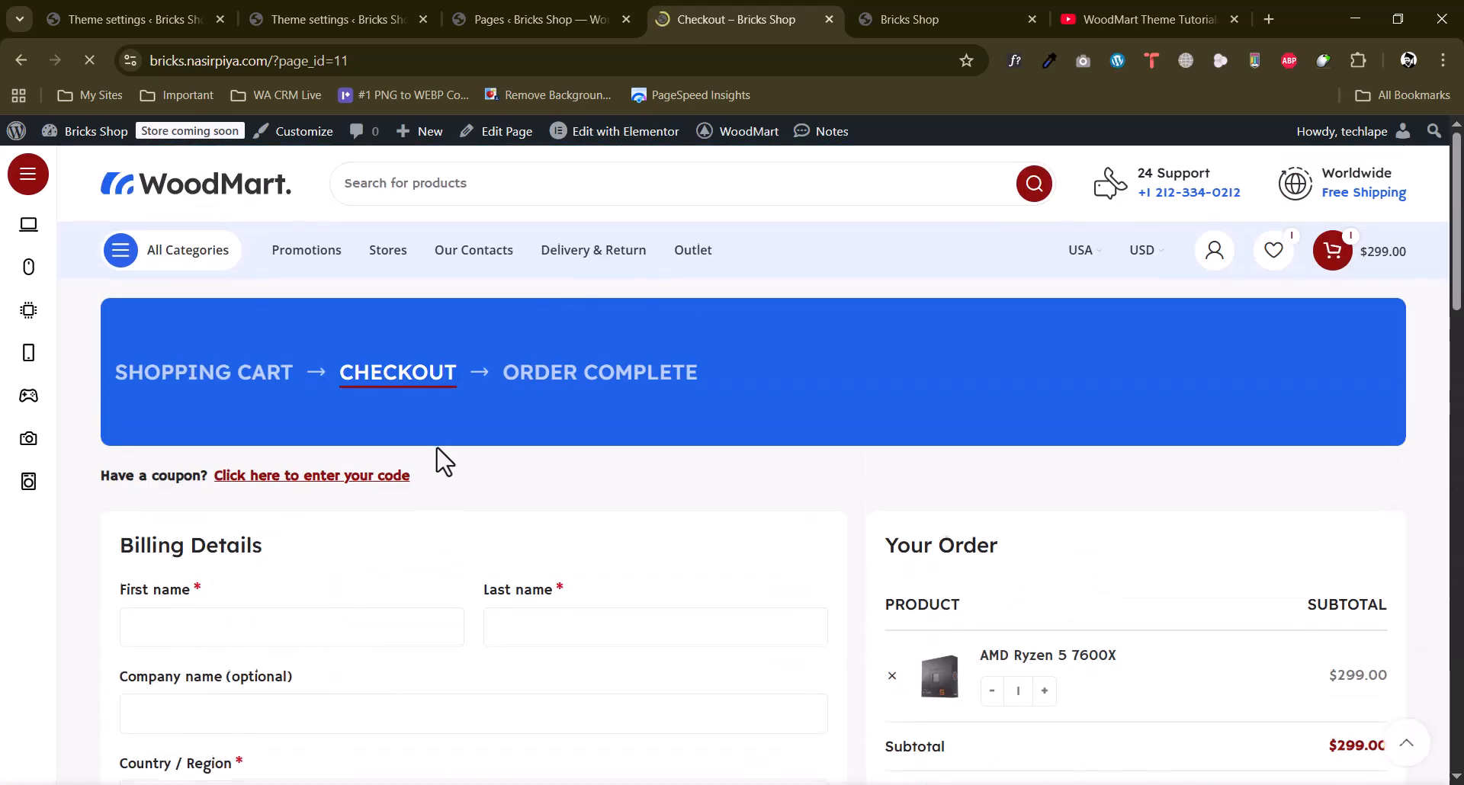
scroll(438, 457, down, 3)
drag(120, 355, 244, 358)
click(252, 495)
scroll(233, 480, down, 4)
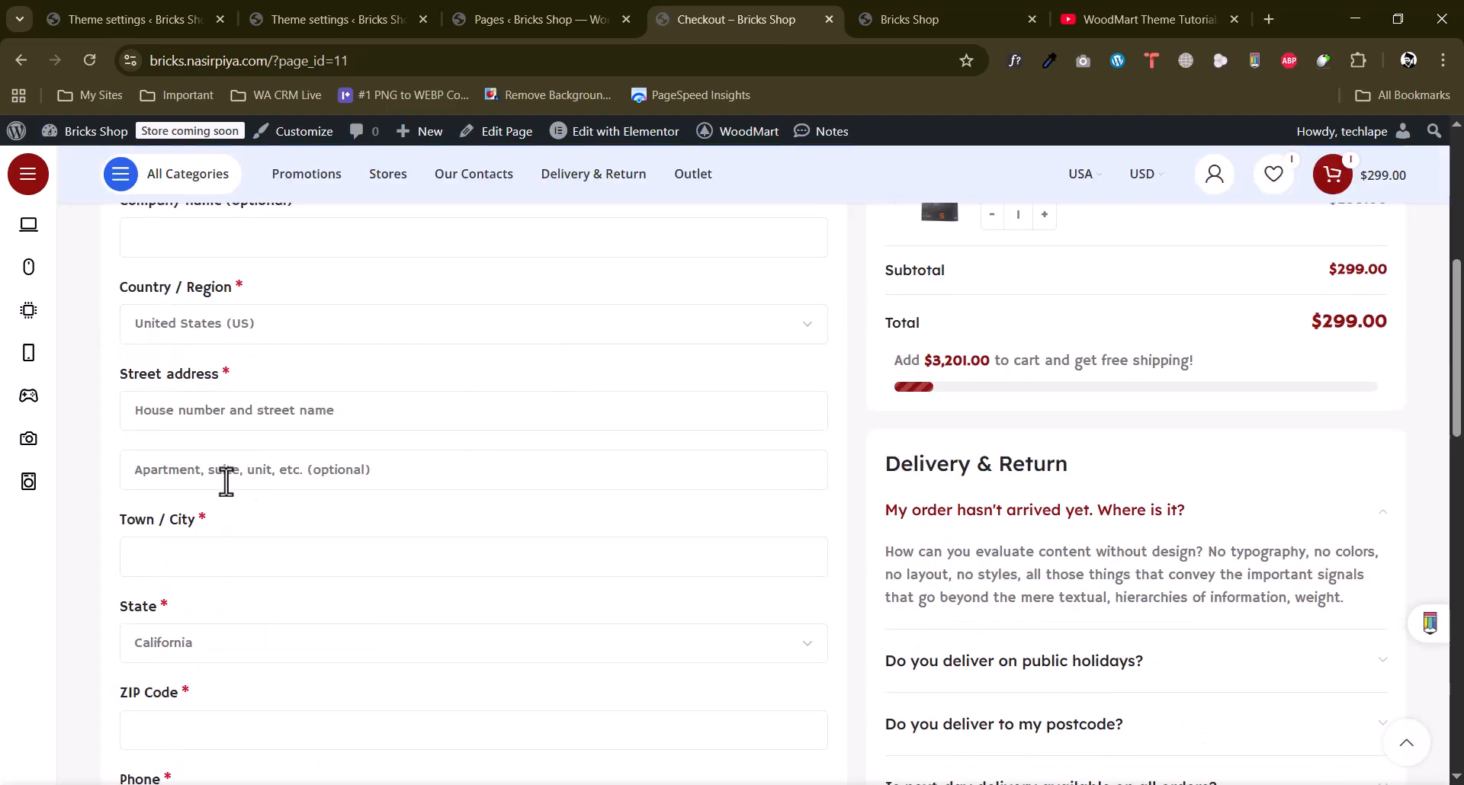
scroll(361, 479, up, 6)
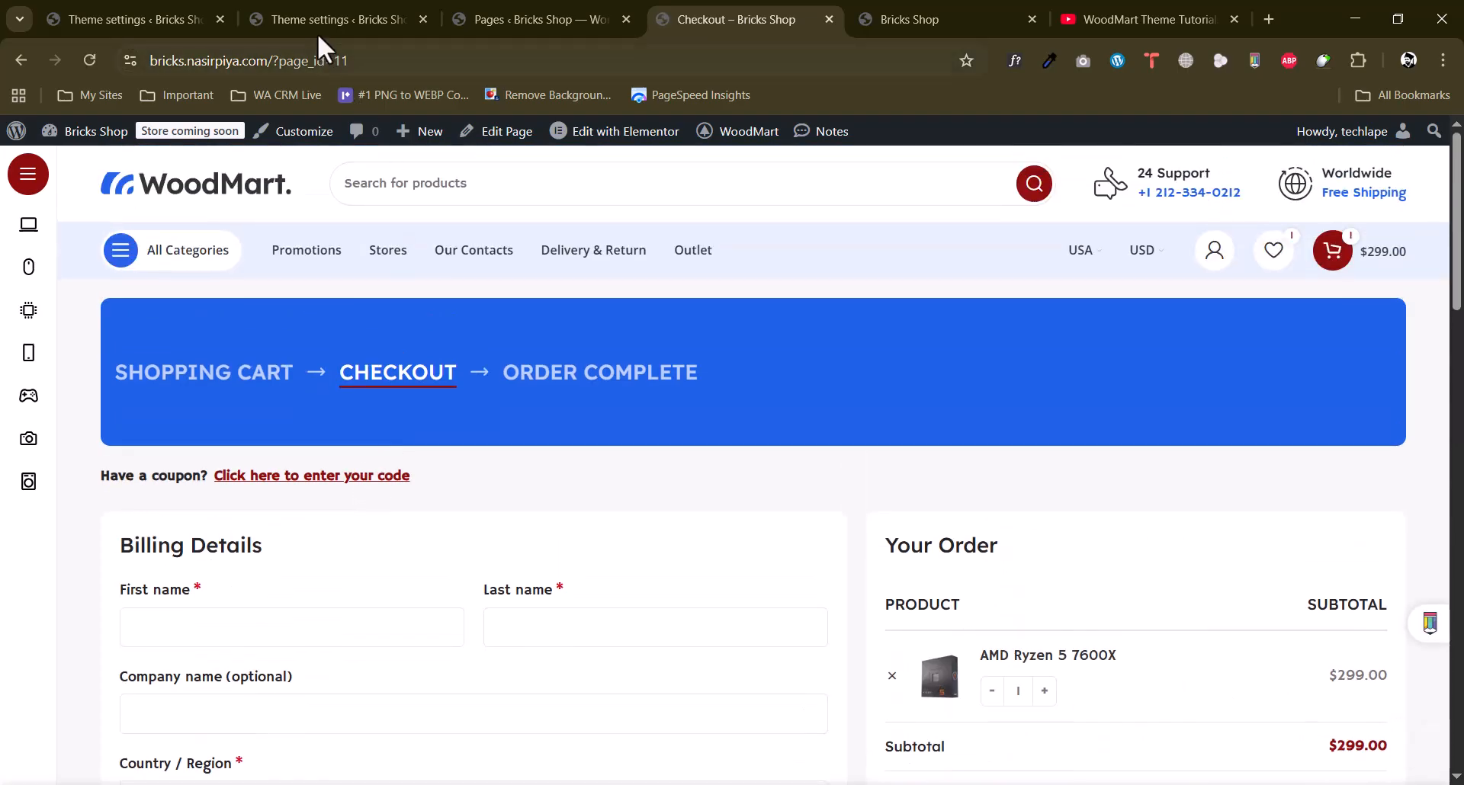
Return to the theme's Checkout settings and open WooCommerce's Checkout Fields page in a new browser tab.
click(152, 15)
scroll(539, 451, down, 3)
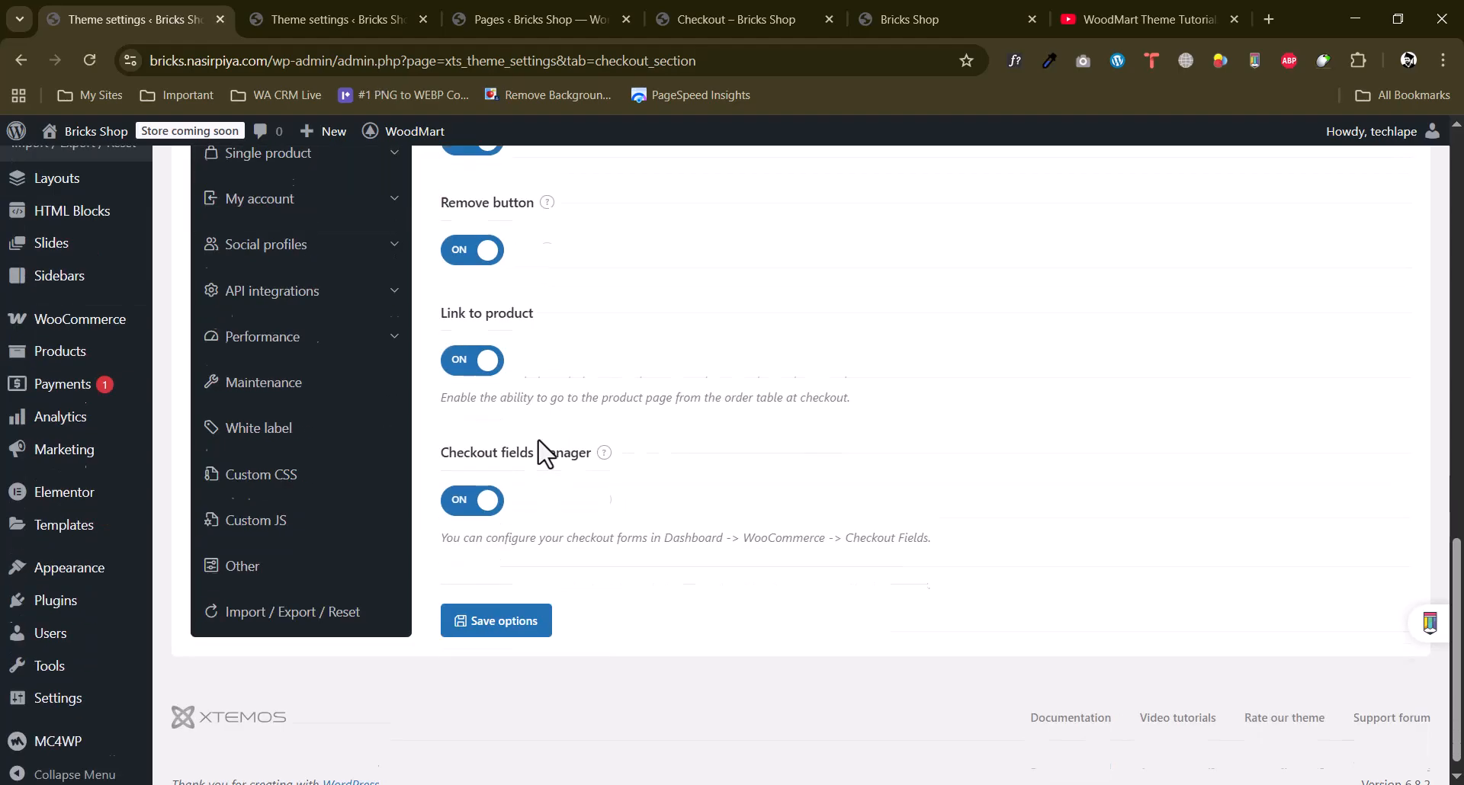
drag(749, 520, 888, 523)
click(889, 525)
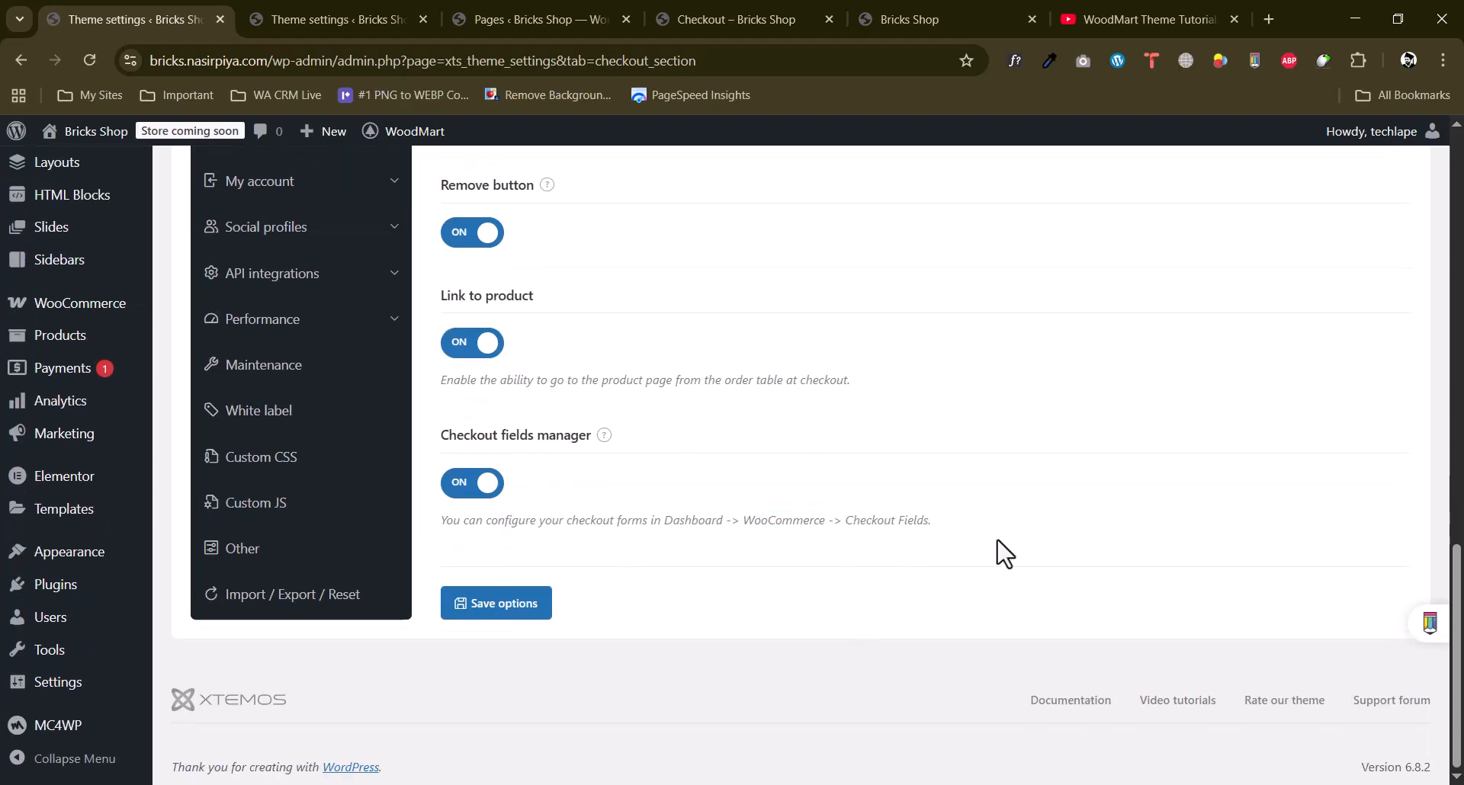
scroll(72, 497, up, 2)
mouse_move(71, 412)
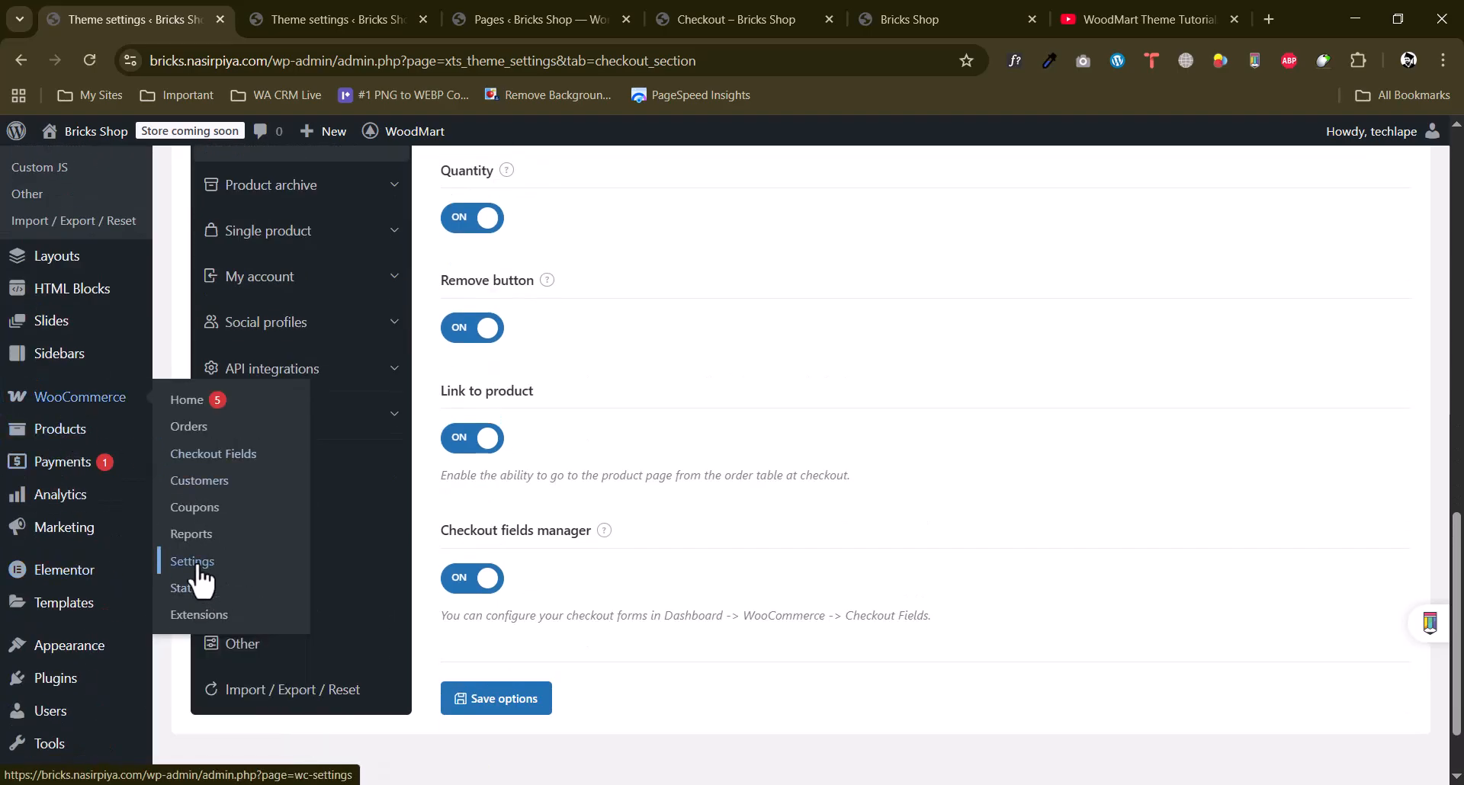
middle_click(220, 457)
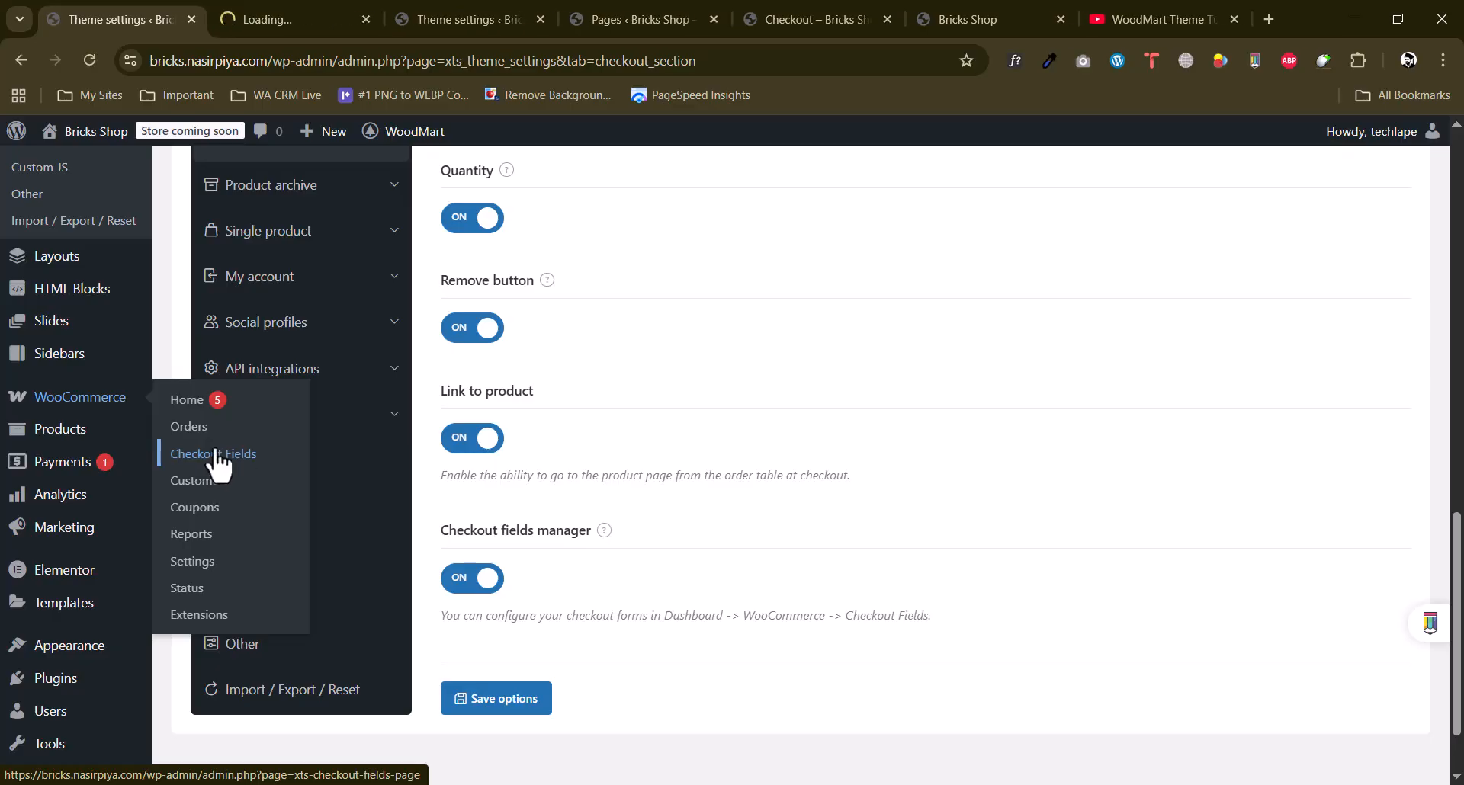
click(311, 15)
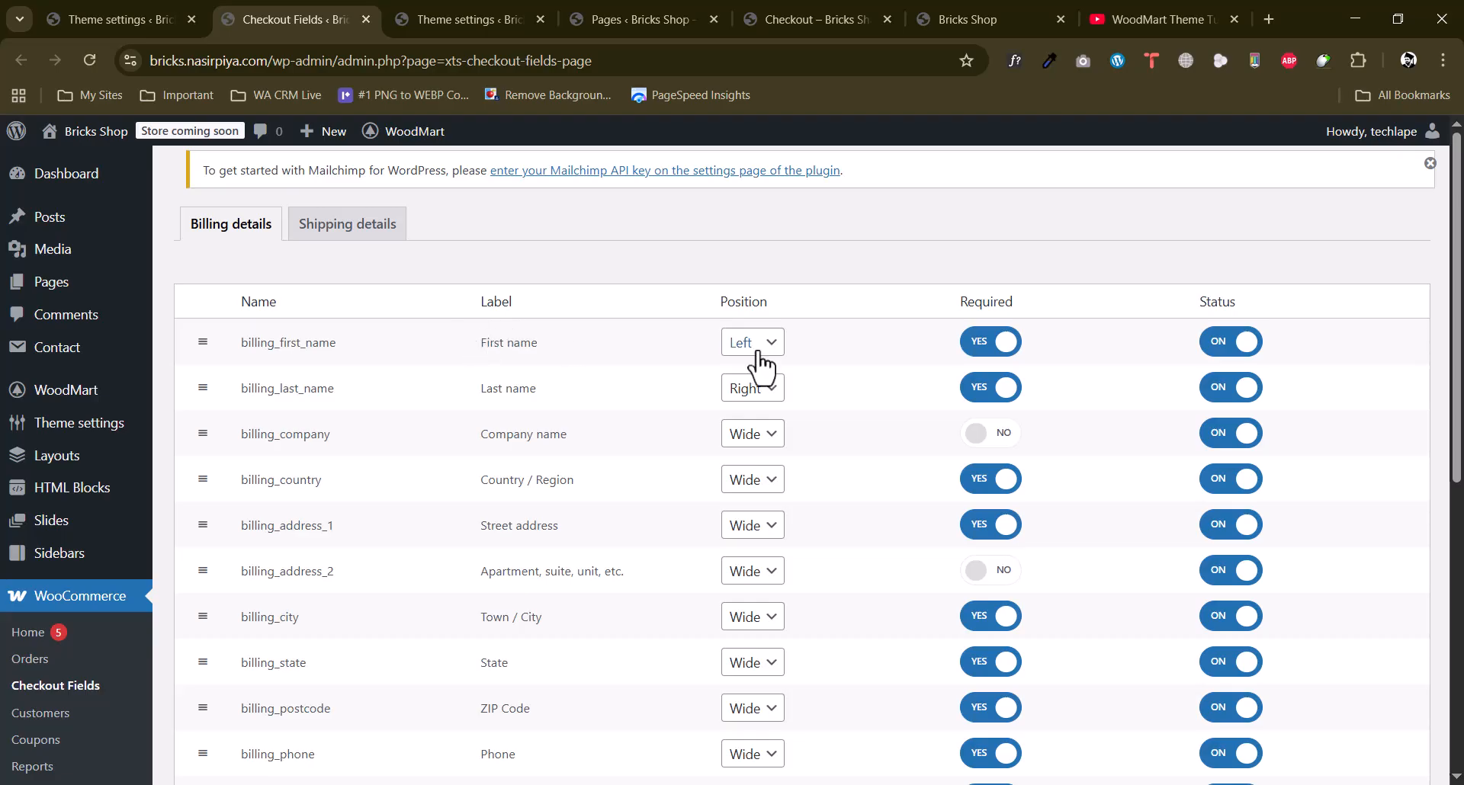
Make the State and ZIP Code billing fields not required and switch both of them off.
scroll(644, 392, down, 3)
scroll(644, 393, up, 3)
scroll(621, 394, down, 3)
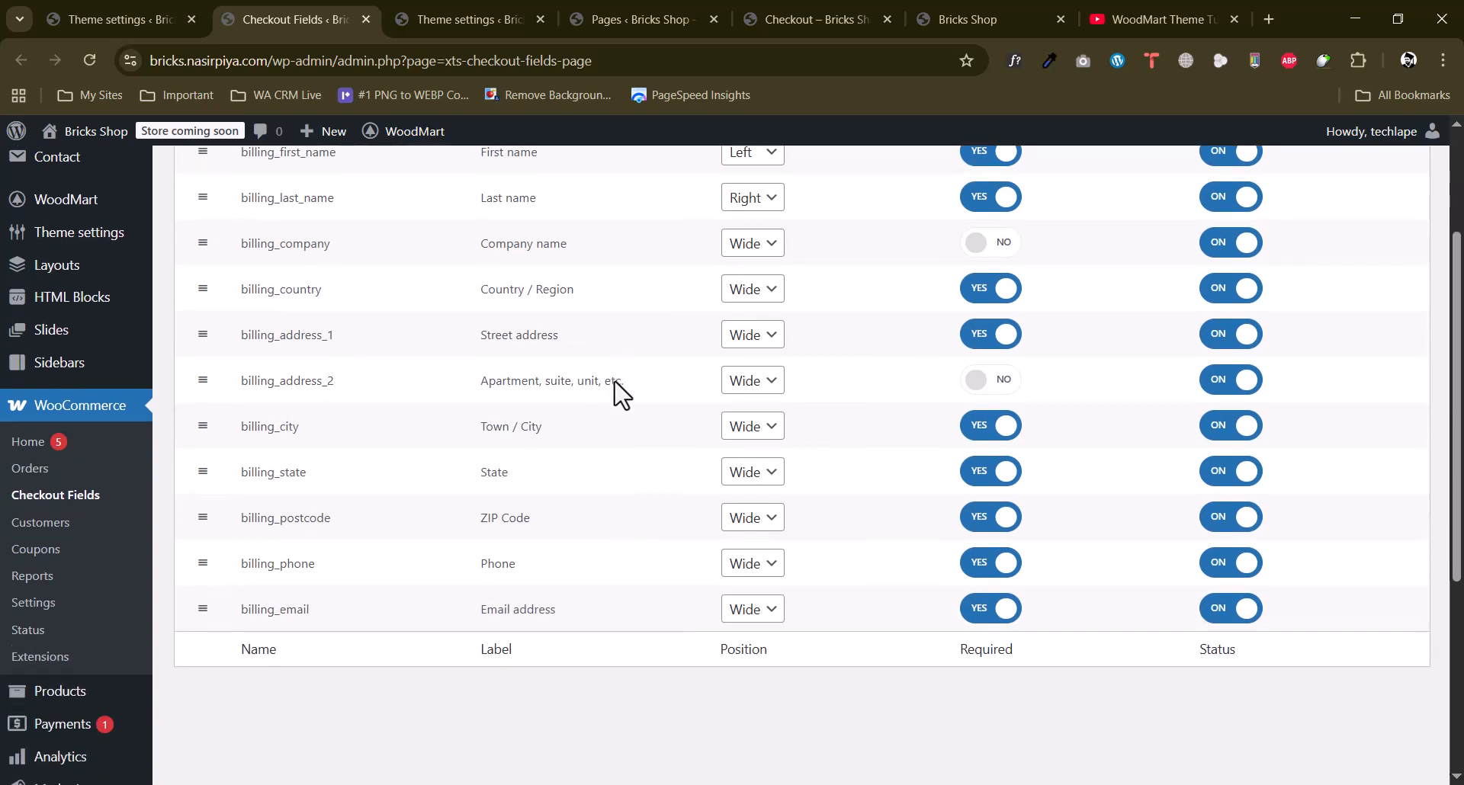
scroll(614, 381, up, 2)
scroll(614, 382, down, 2)
drag(282, 478, 376, 483)
click(997, 469)
click(1230, 477)
click(995, 514)
click(1217, 522)
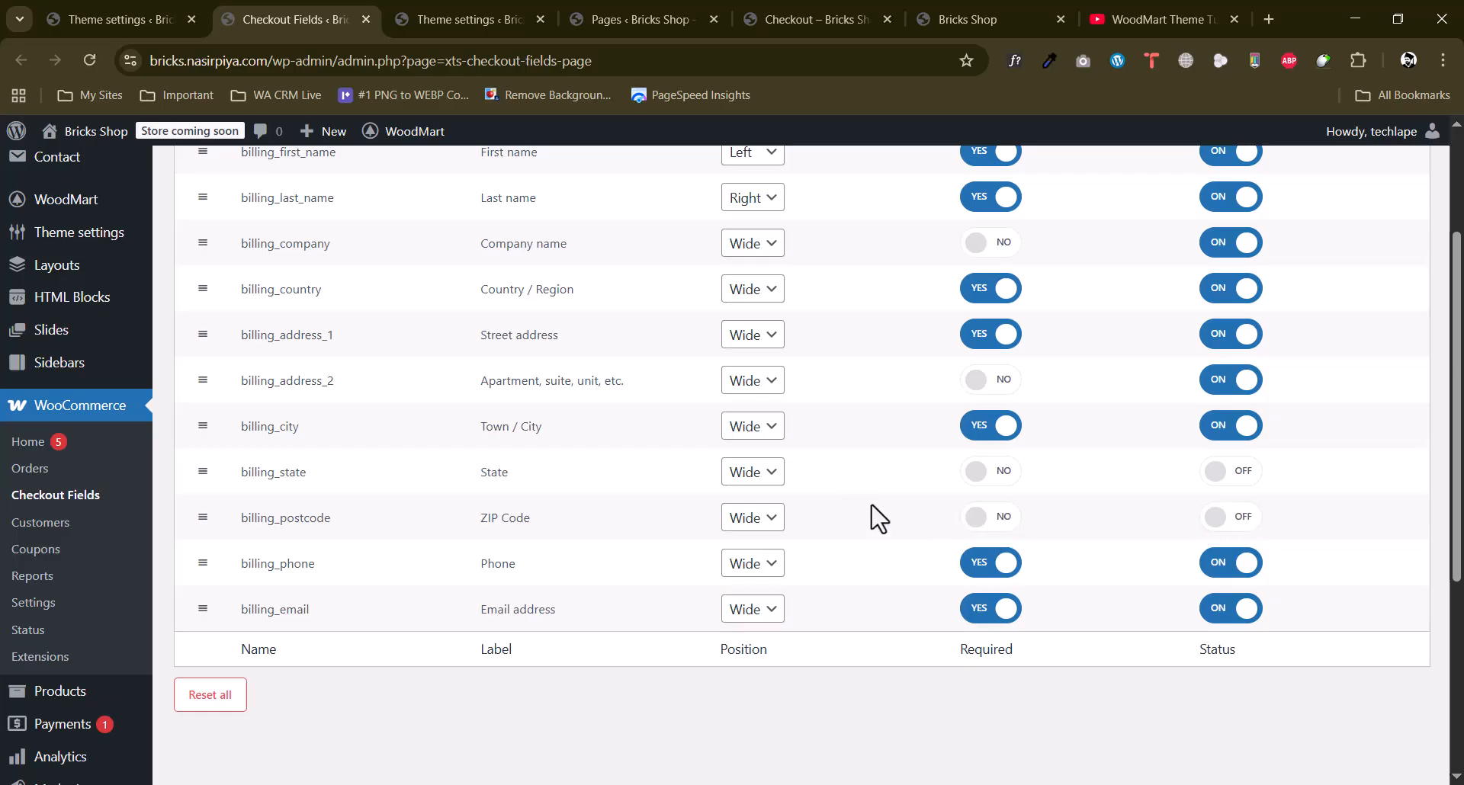
Switch off the second address line (apartment, suite, unit) and Company name billing fields.
scroll(873, 521, up, 1)
drag(253, 526, 364, 541)
click(255, 527)
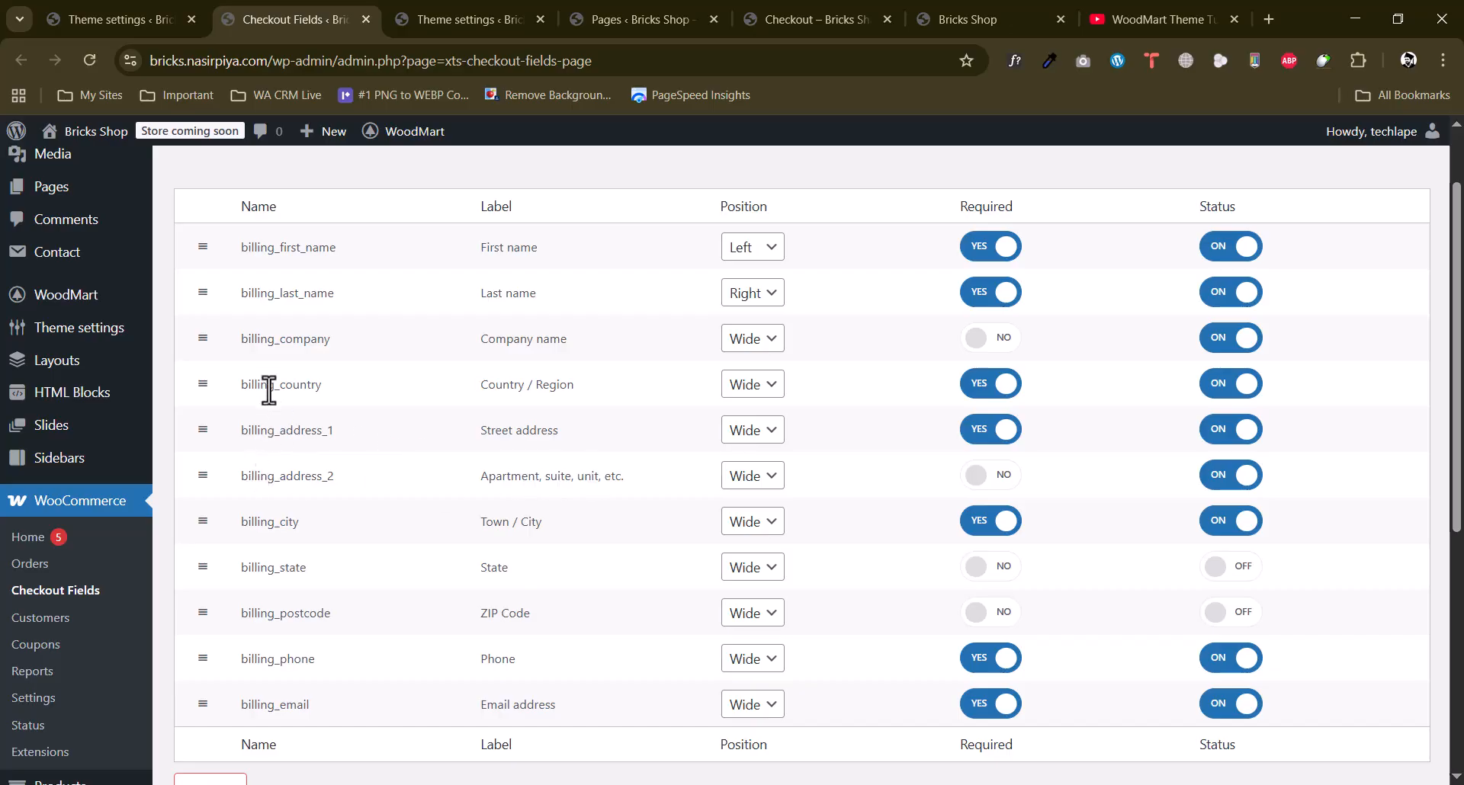
drag(279, 338, 376, 350)
click(377, 353)
scroll(368, 437, up, 1)
scroll(368, 437, down, 1)
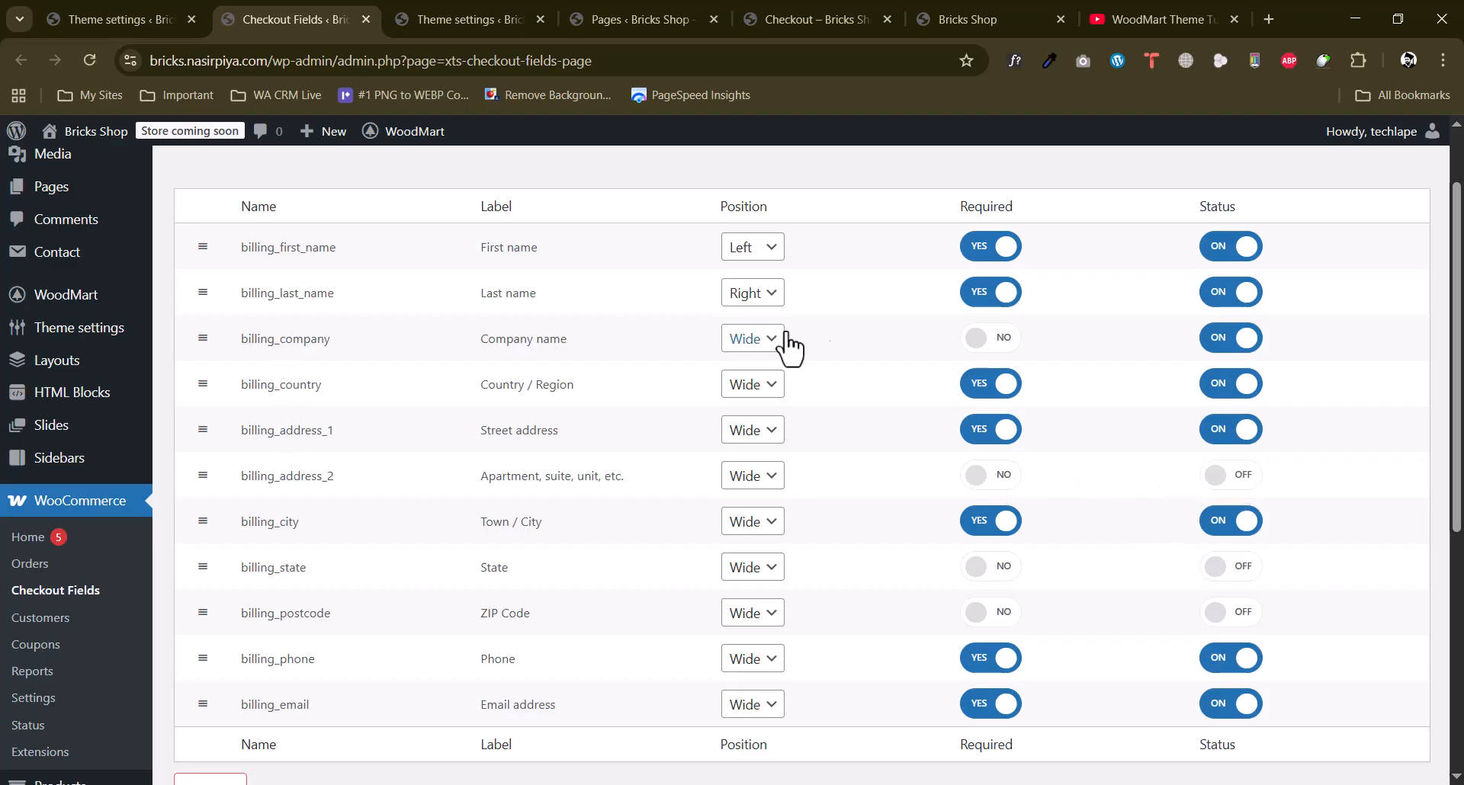
click(1219, 341)
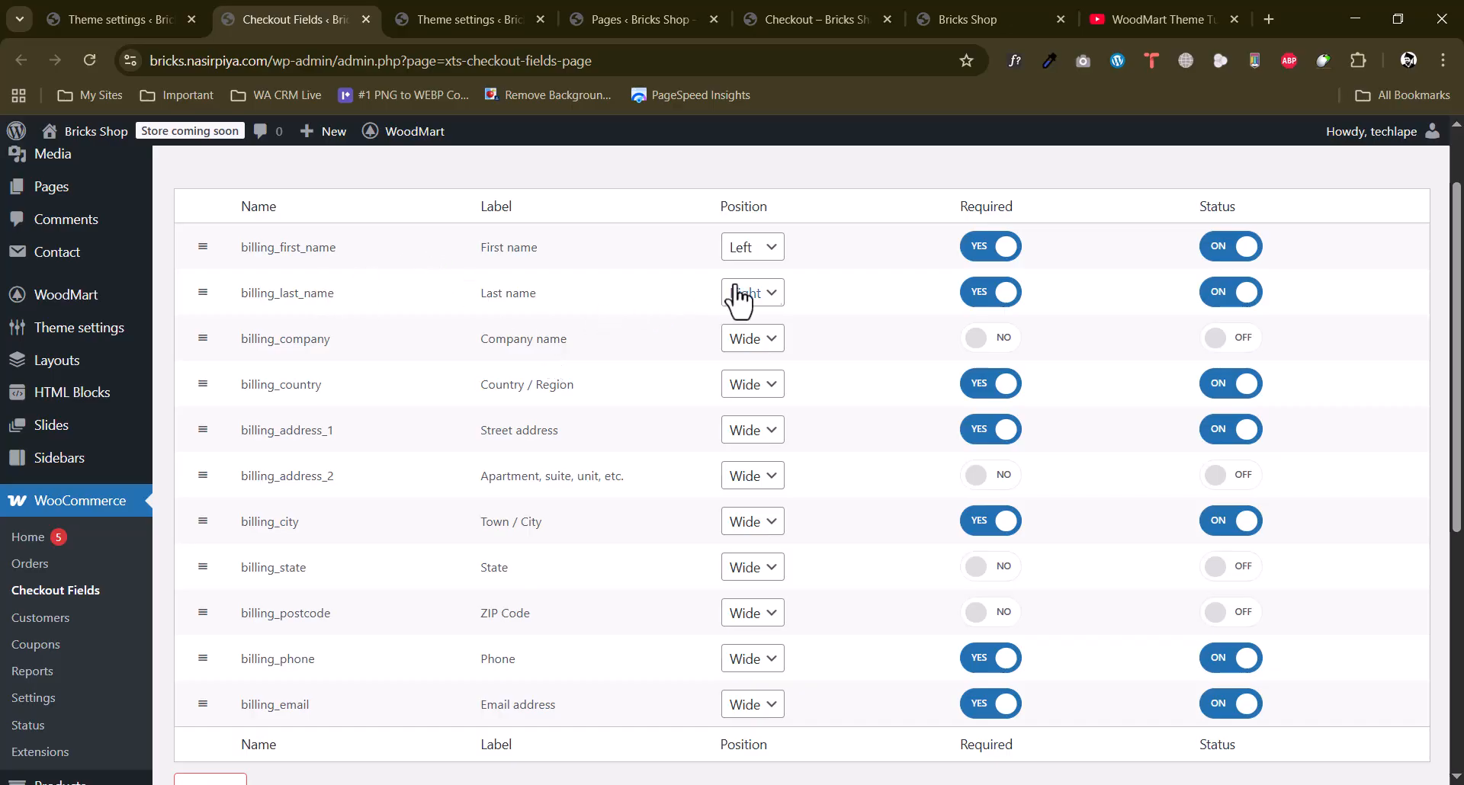
Review the first and last name rows and the remaining billing fields in the list.
drag(265, 258, 349, 251)
drag(230, 301, 353, 311)
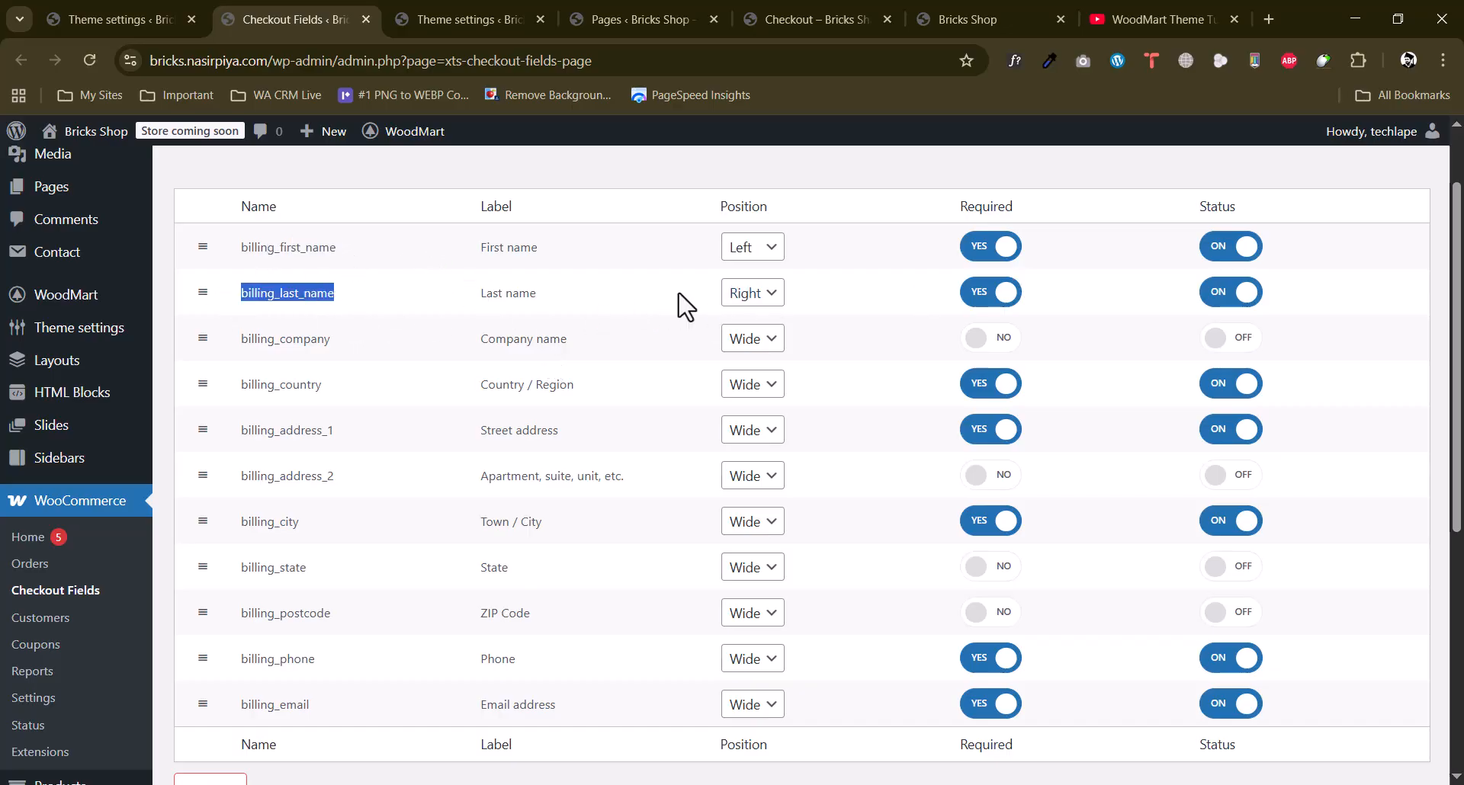
click(499, 398)
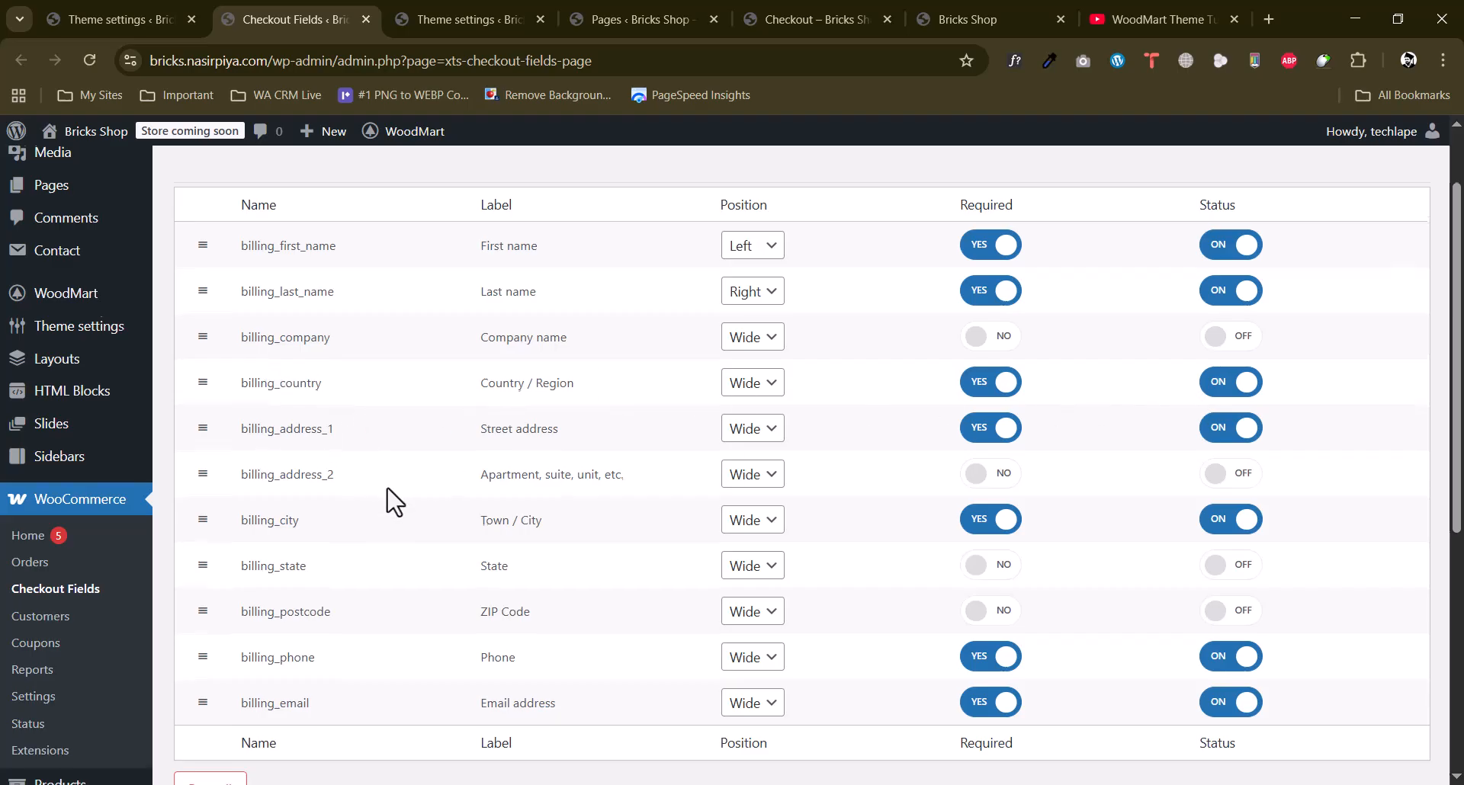
scroll(260, 425, down, 3)
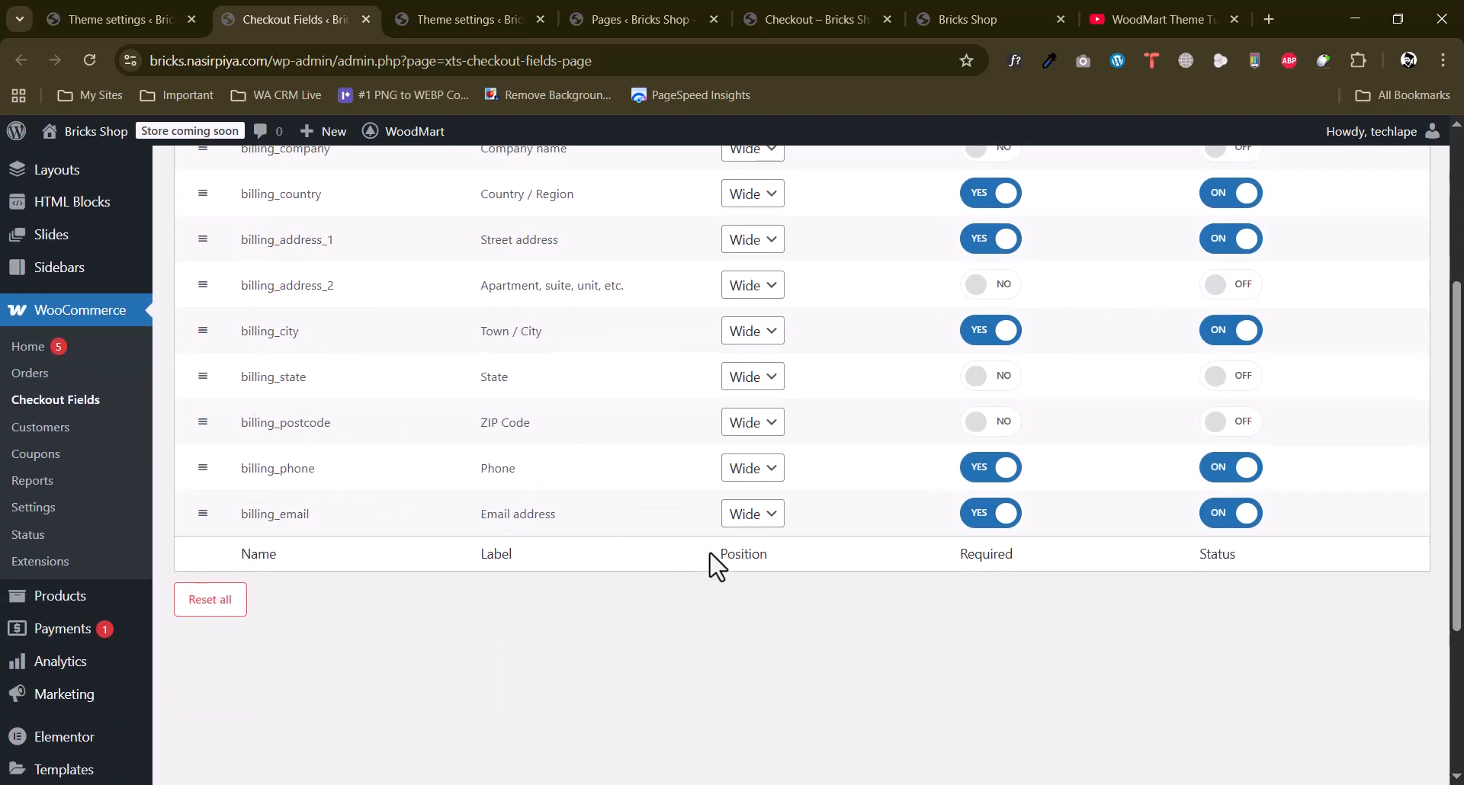
scroll(366, 565, up, 4)
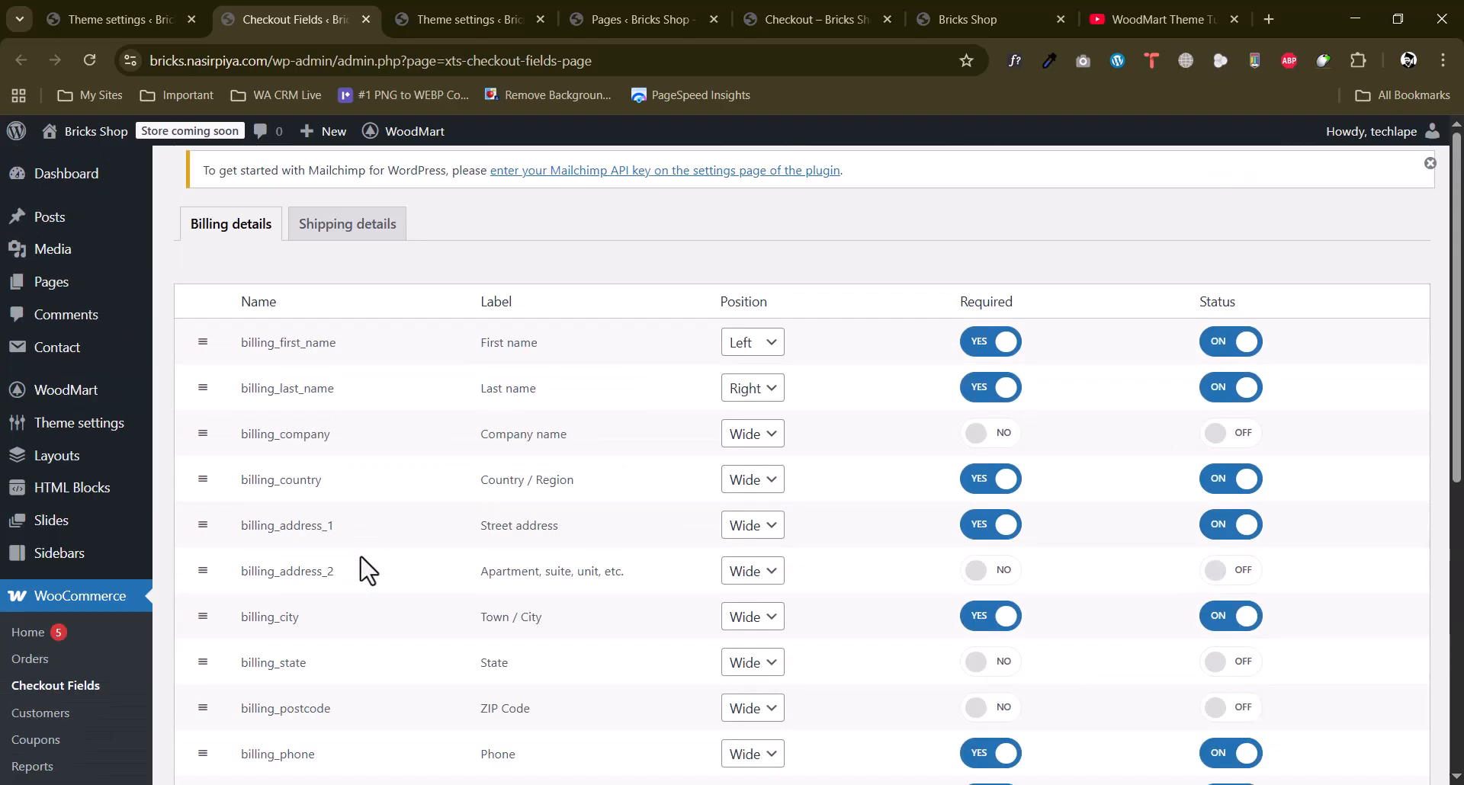
scroll(1165, 404, down, 3)
Look over the billing form on the store's checkout page and reload it to load the changed fields.
click(838, 15)
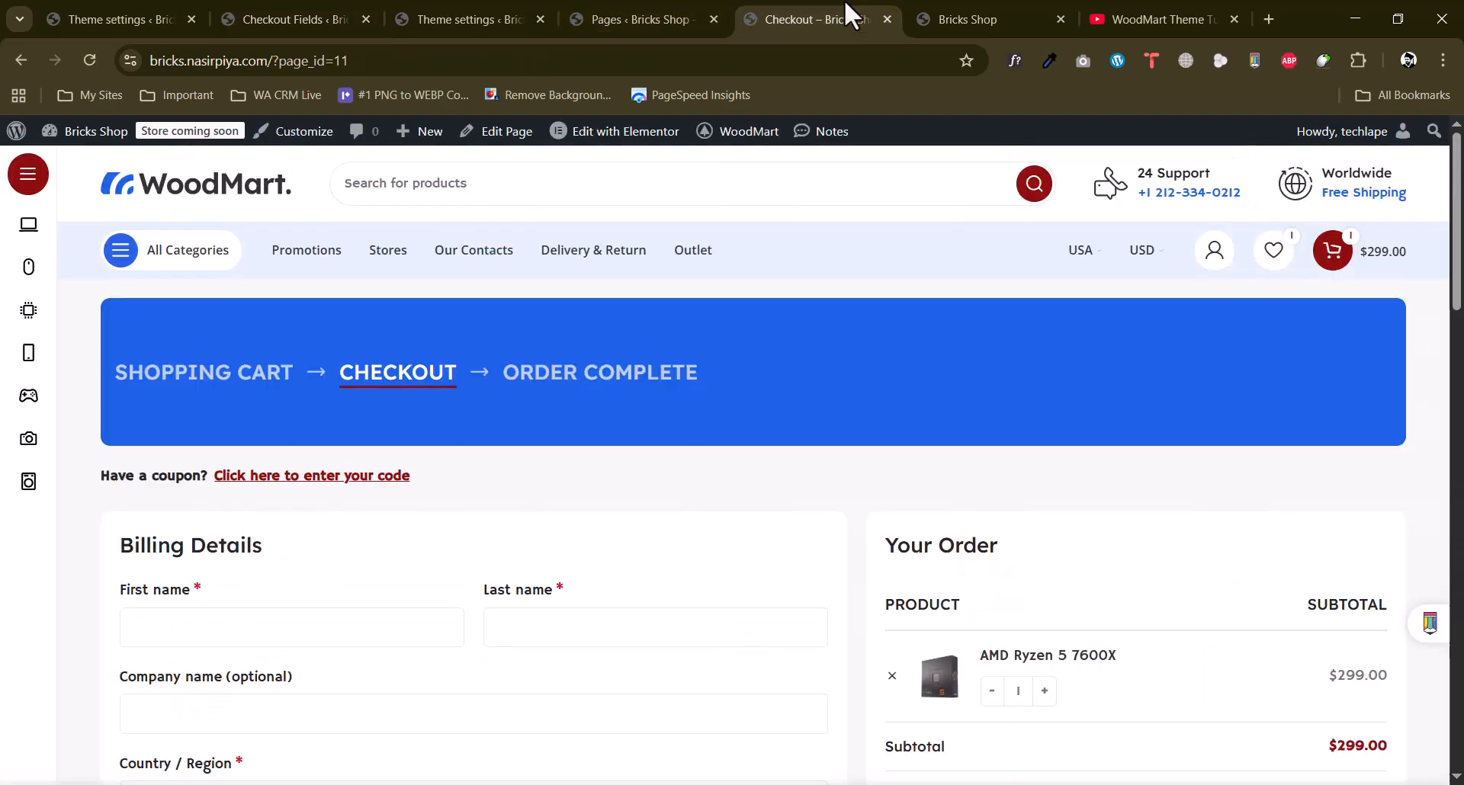
scroll(671, 418, down, 5)
scroll(265, 458, up, 2)
scroll(267, 385, down, 3)
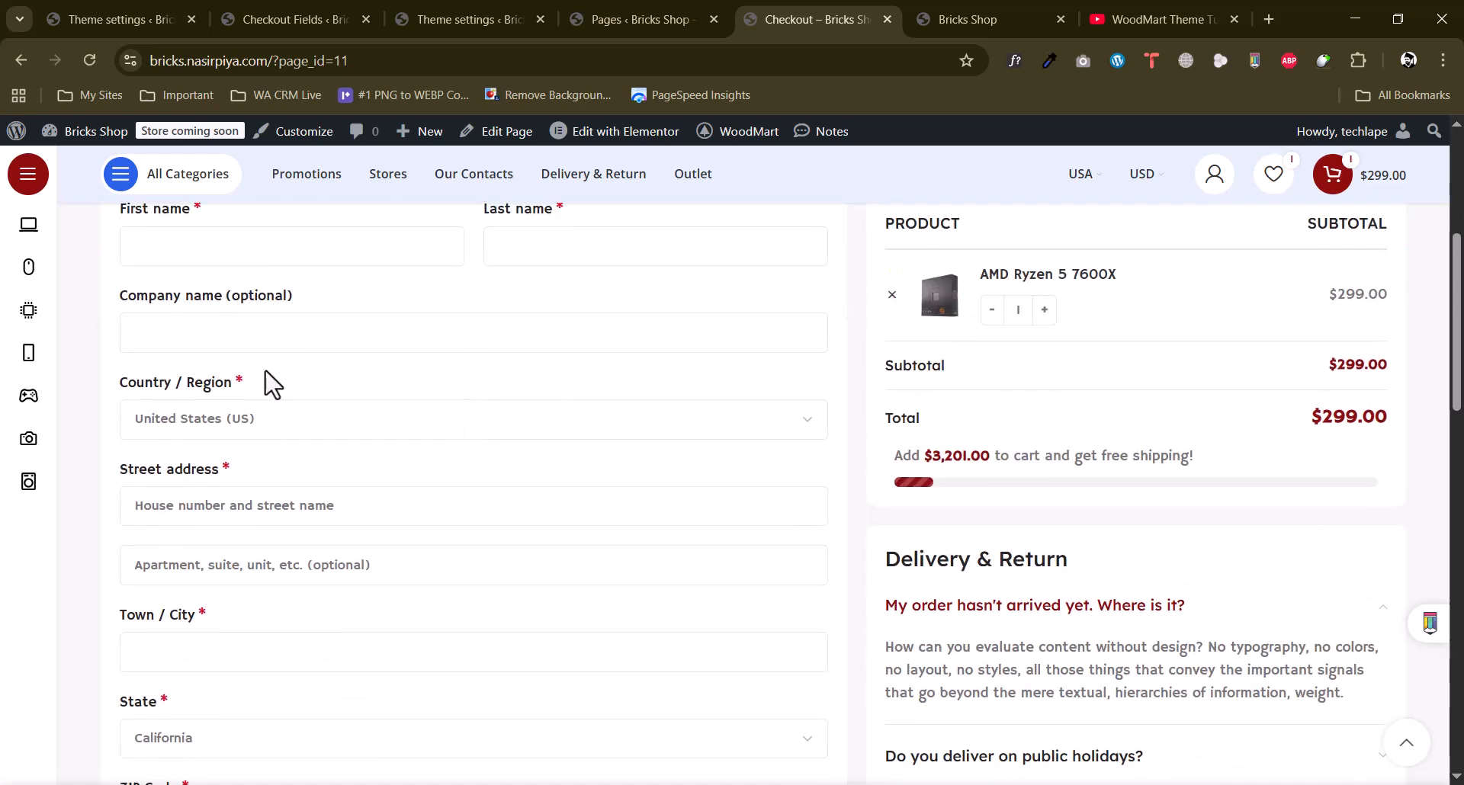
scroll(229, 446, down, 3)
click(90, 61)
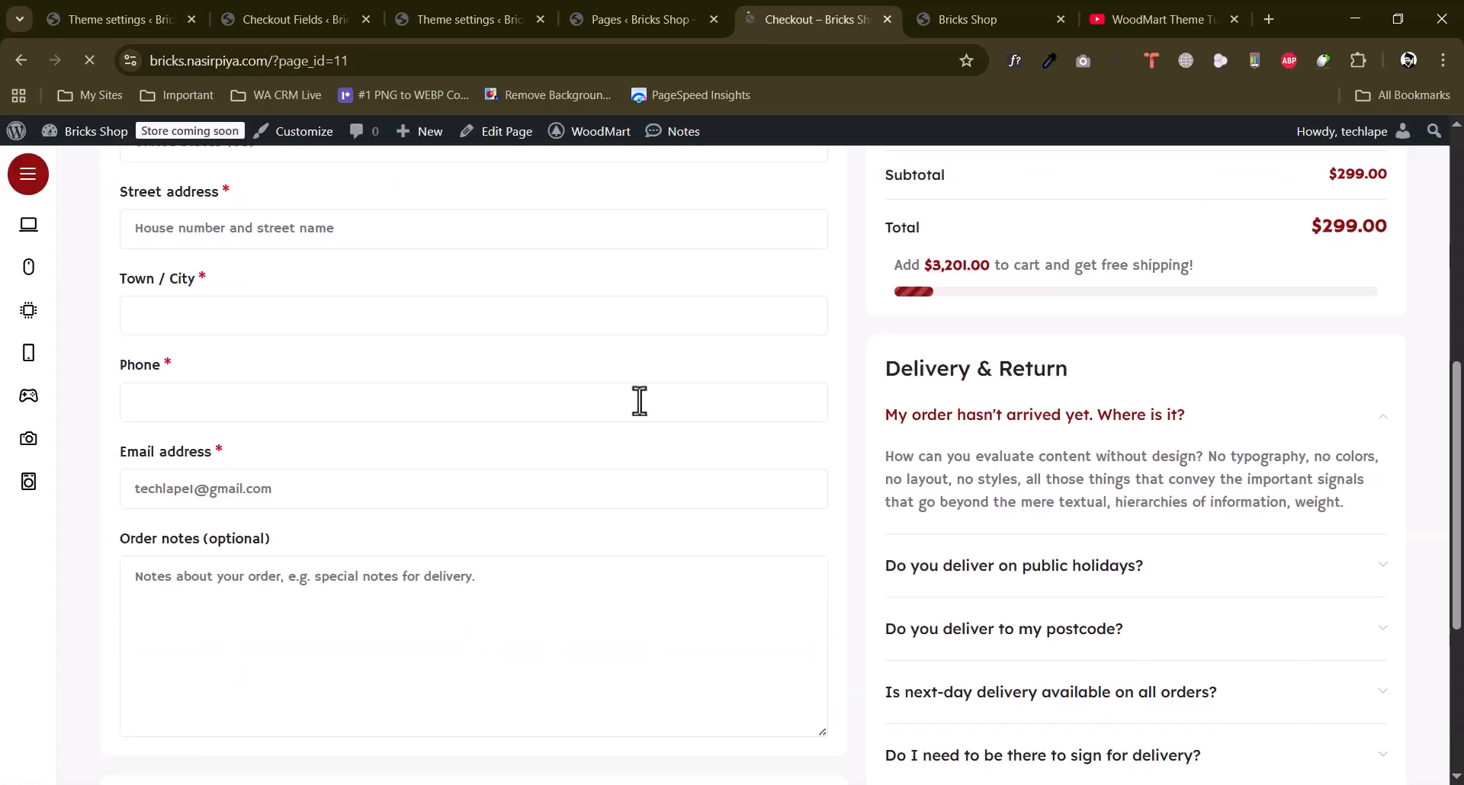
Check the reloaded checkout page's billing fields from the name fields down to the order notes and payment section.
scroll(643, 404, up, 5)
drag(138, 401, 549, 421)
click(543, 409)
scroll(391, 425, down, 3)
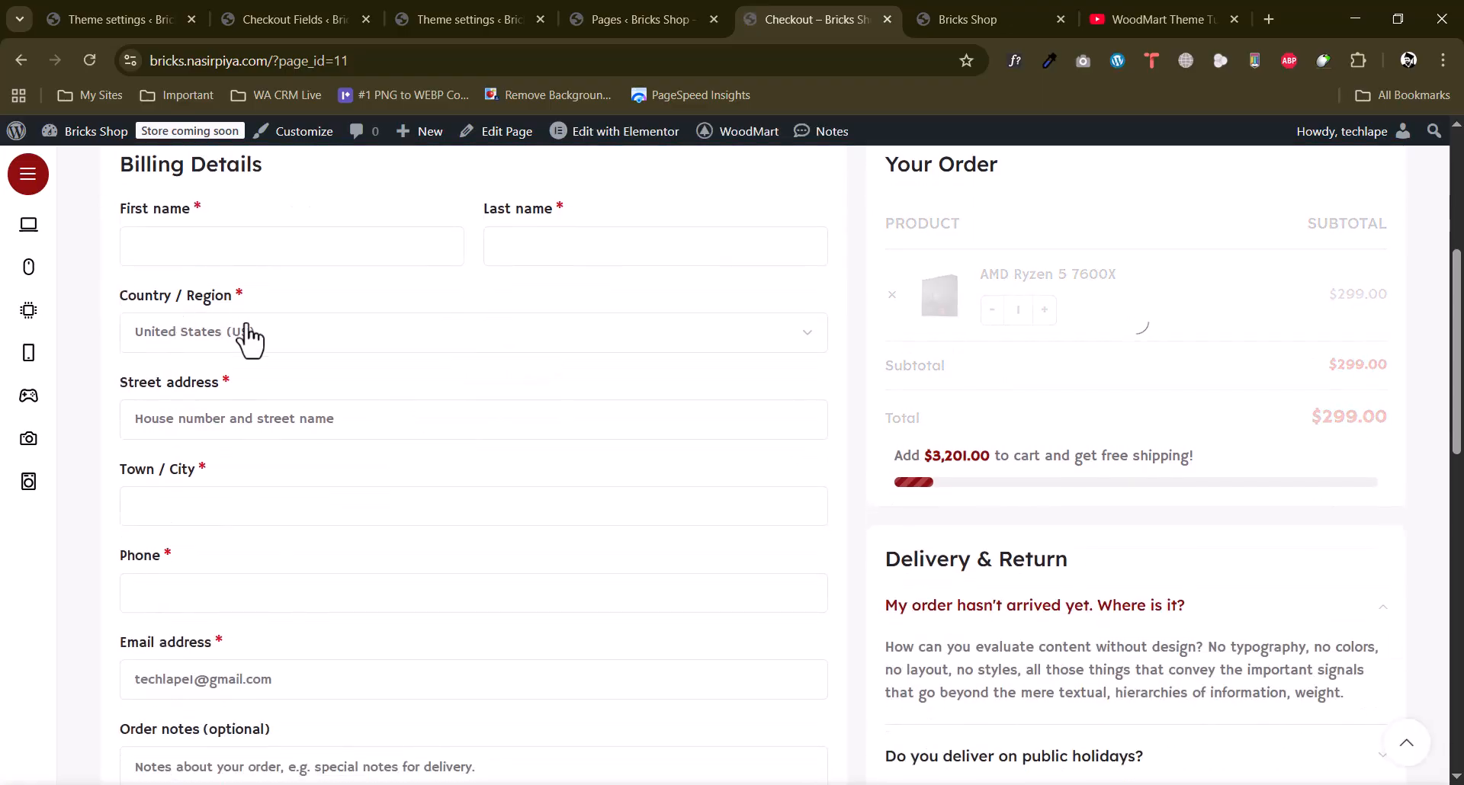
drag(116, 387, 221, 392)
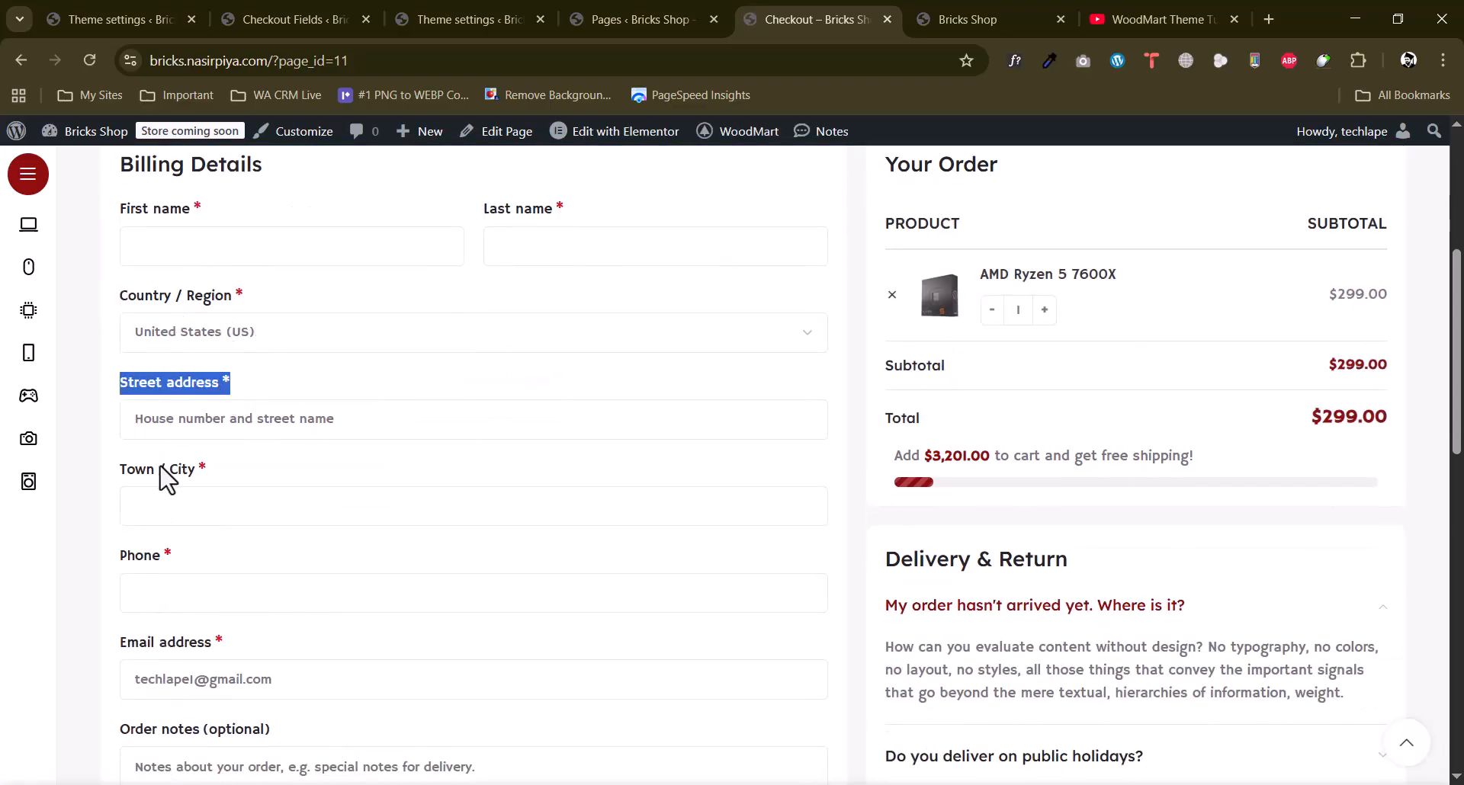
scroll(167, 565, down, 3)
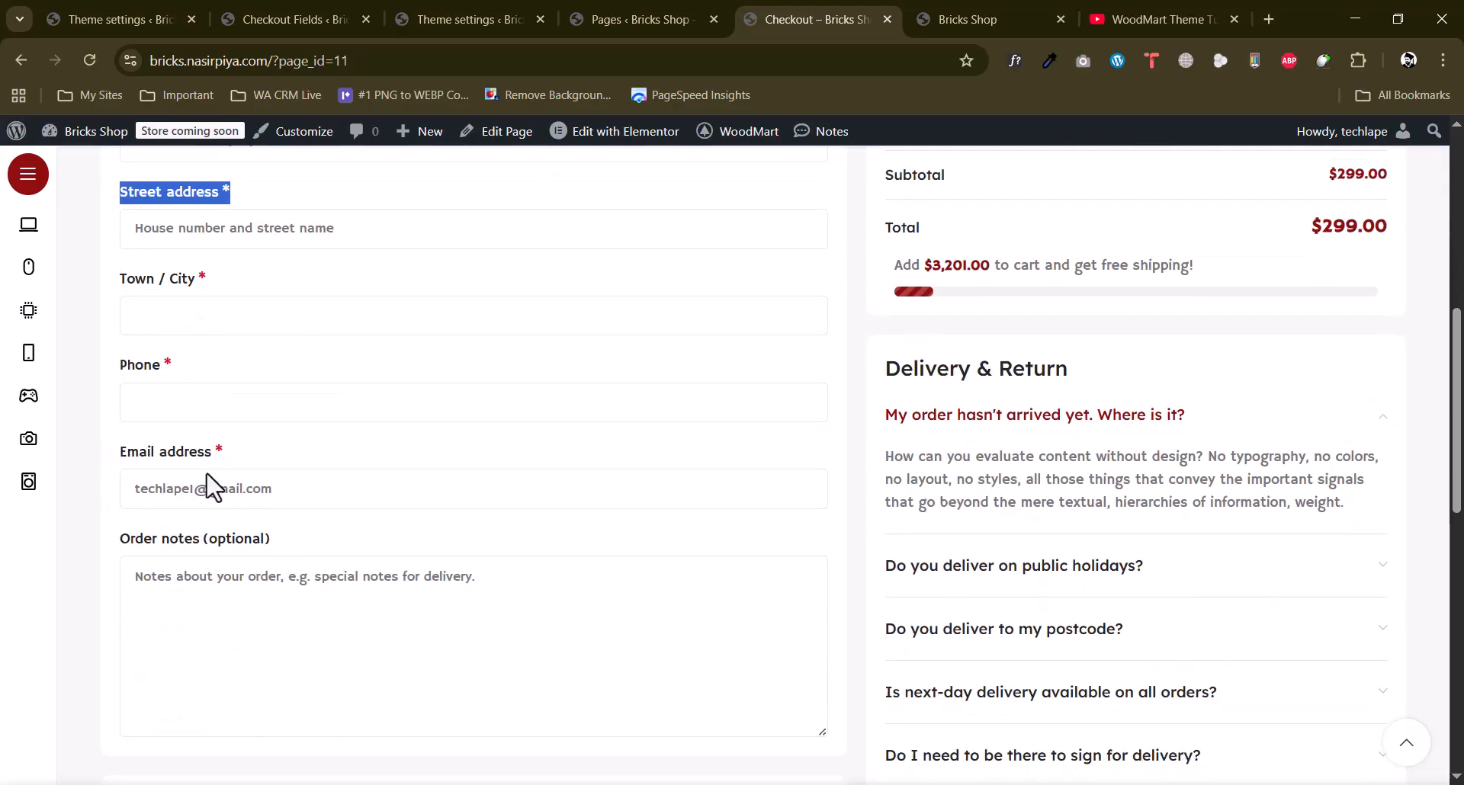
scroll(267, 572, down, 5)
scroll(409, 481, up, 3)
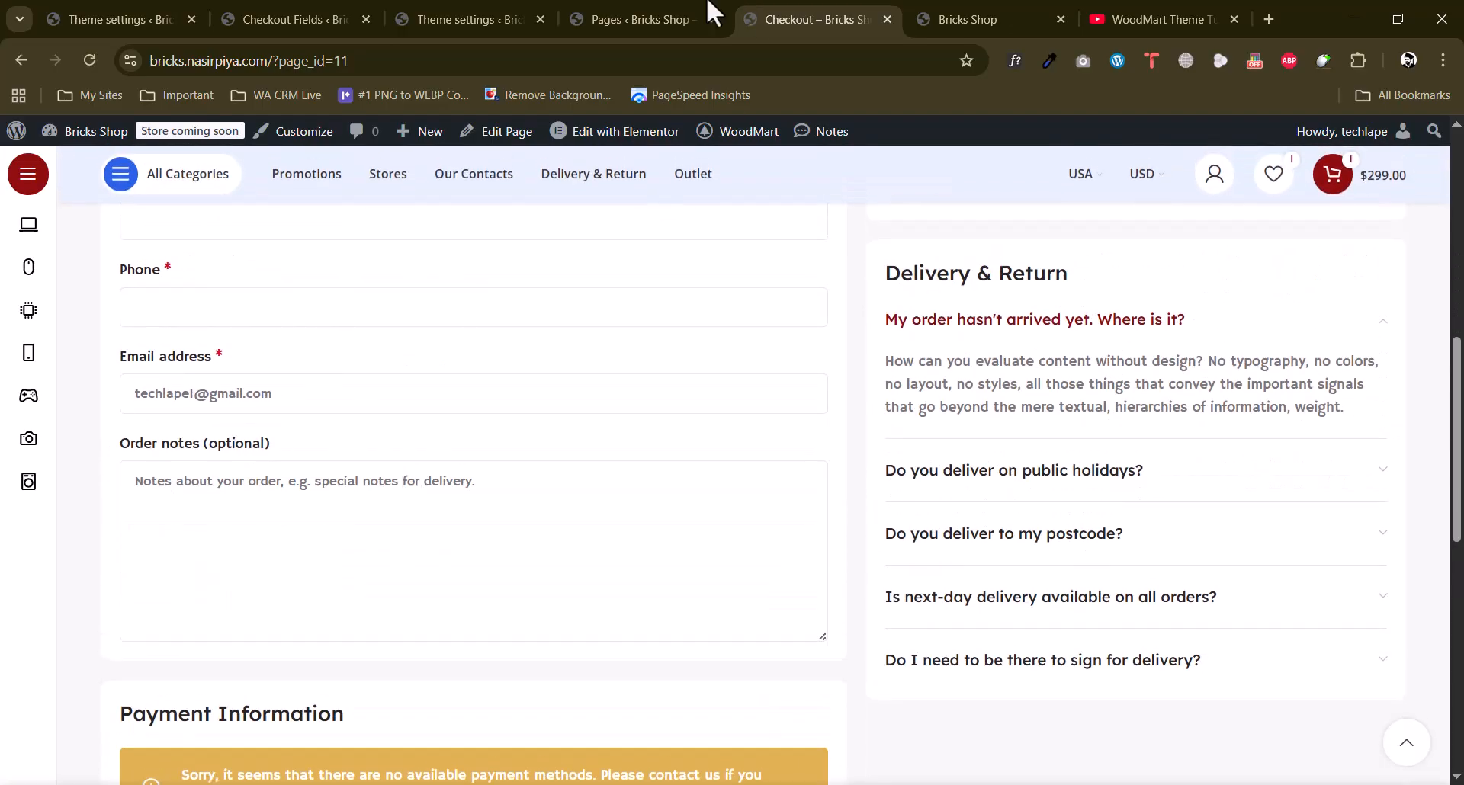
Open the Shipping details list in Checkout Fields and review its fields.
click(290, 19)
scroll(481, 318, up, 3)
click(370, 243)
scroll(581, 275, down, 4)
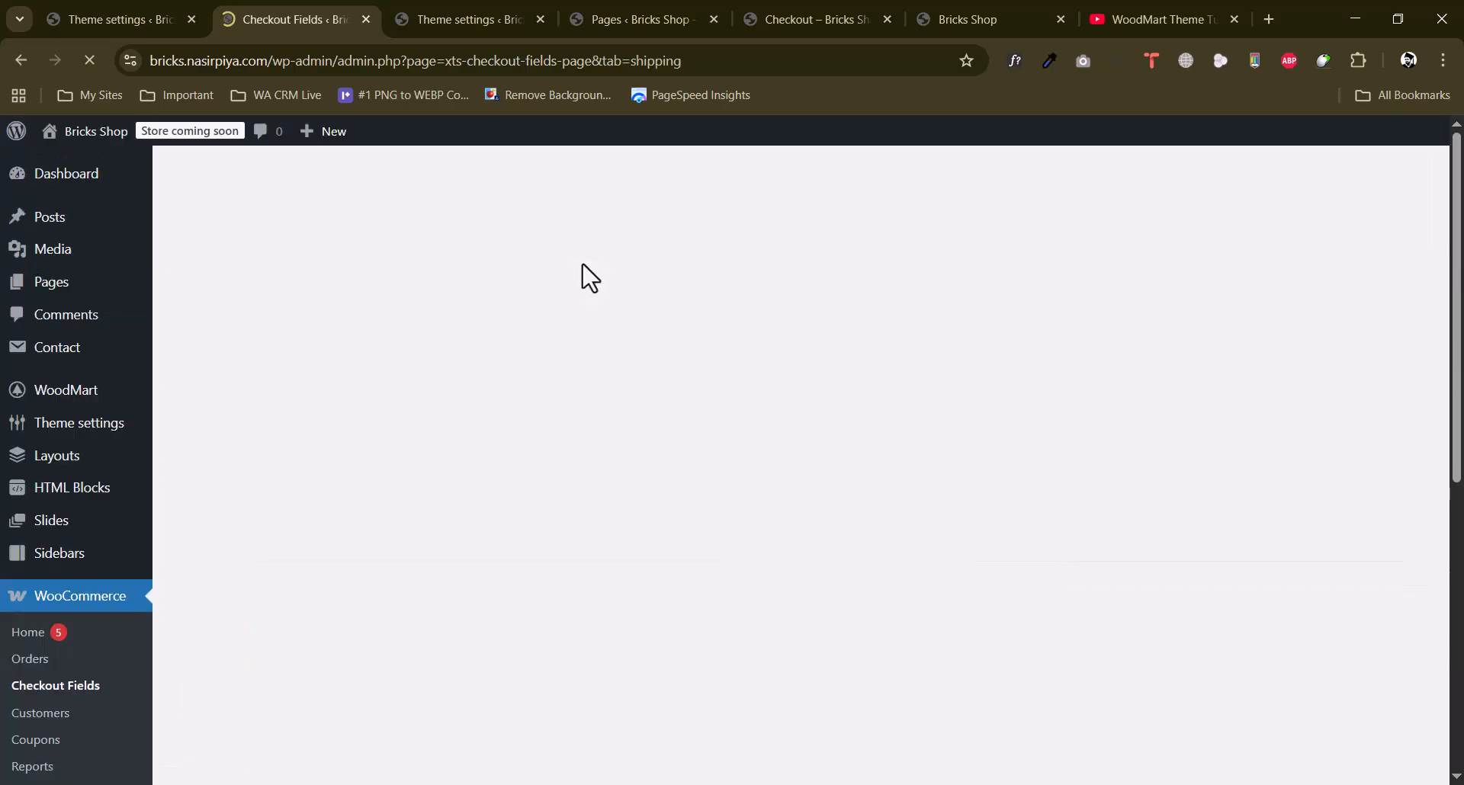
scroll(586, 335, down, 1)
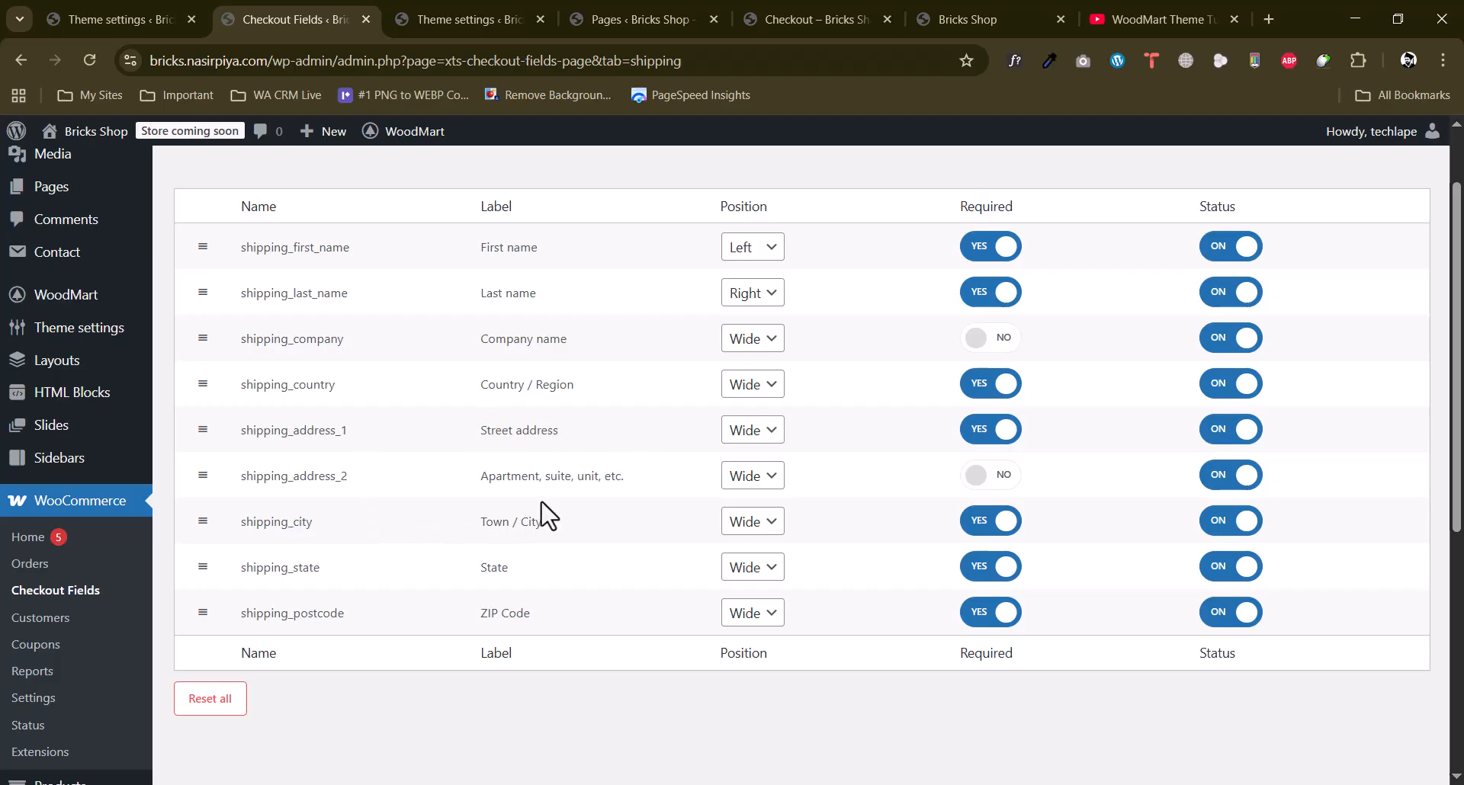
Look over the billing fields and order summary on the store's checkout page.
click(843, 8)
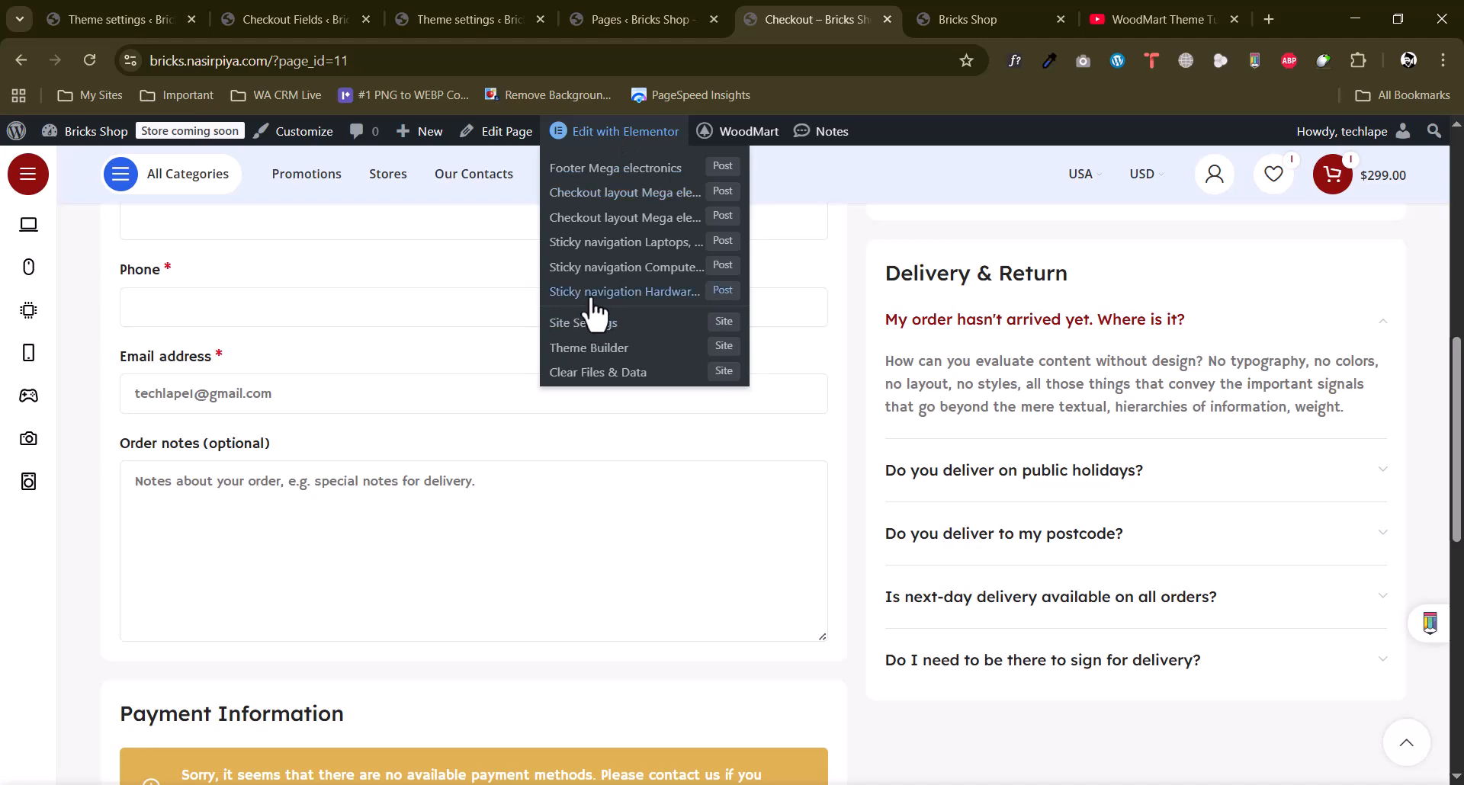
scroll(425, 474, up, 6)
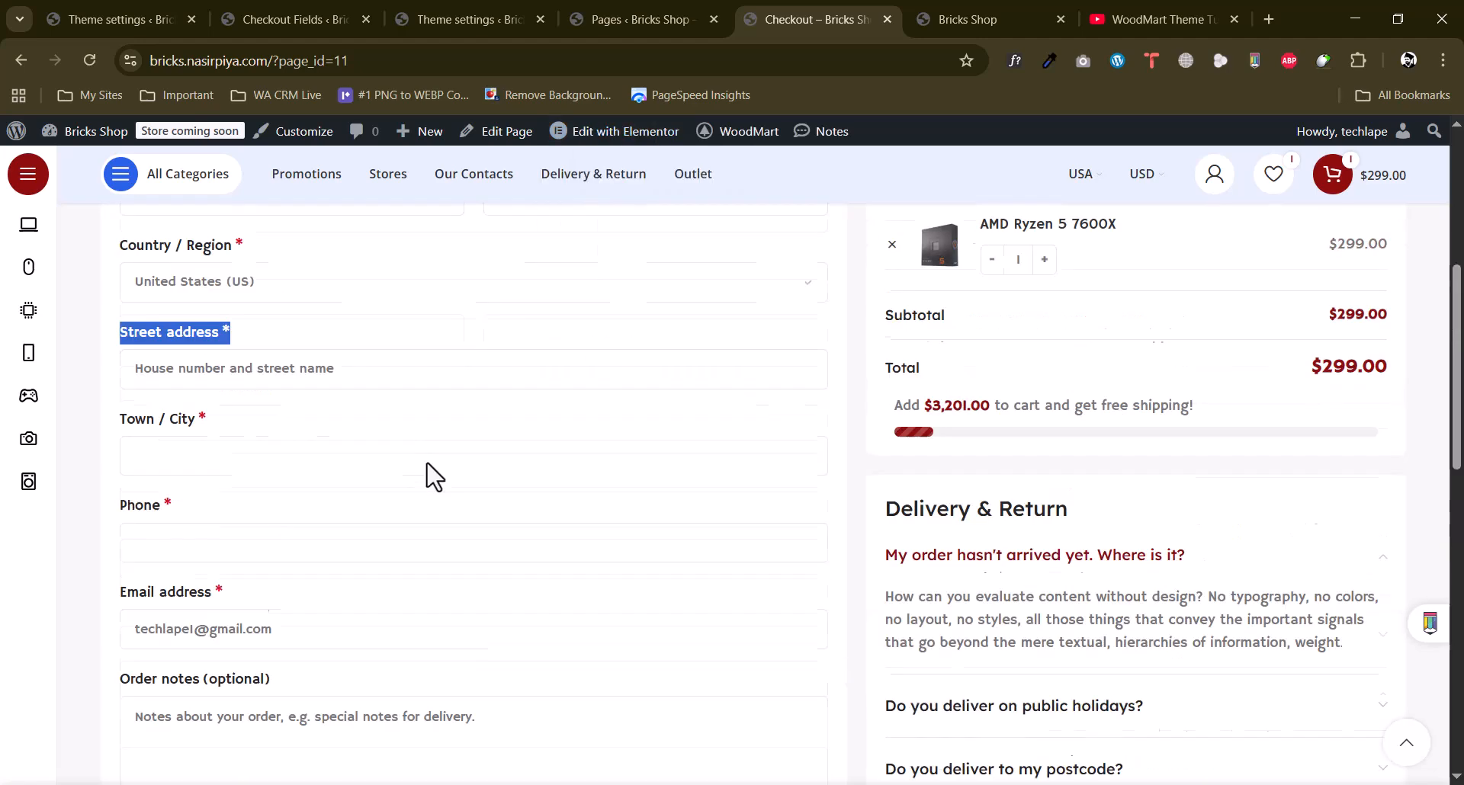
scroll(457, 463, down, 2)
scroll(310, 412, up, 4)
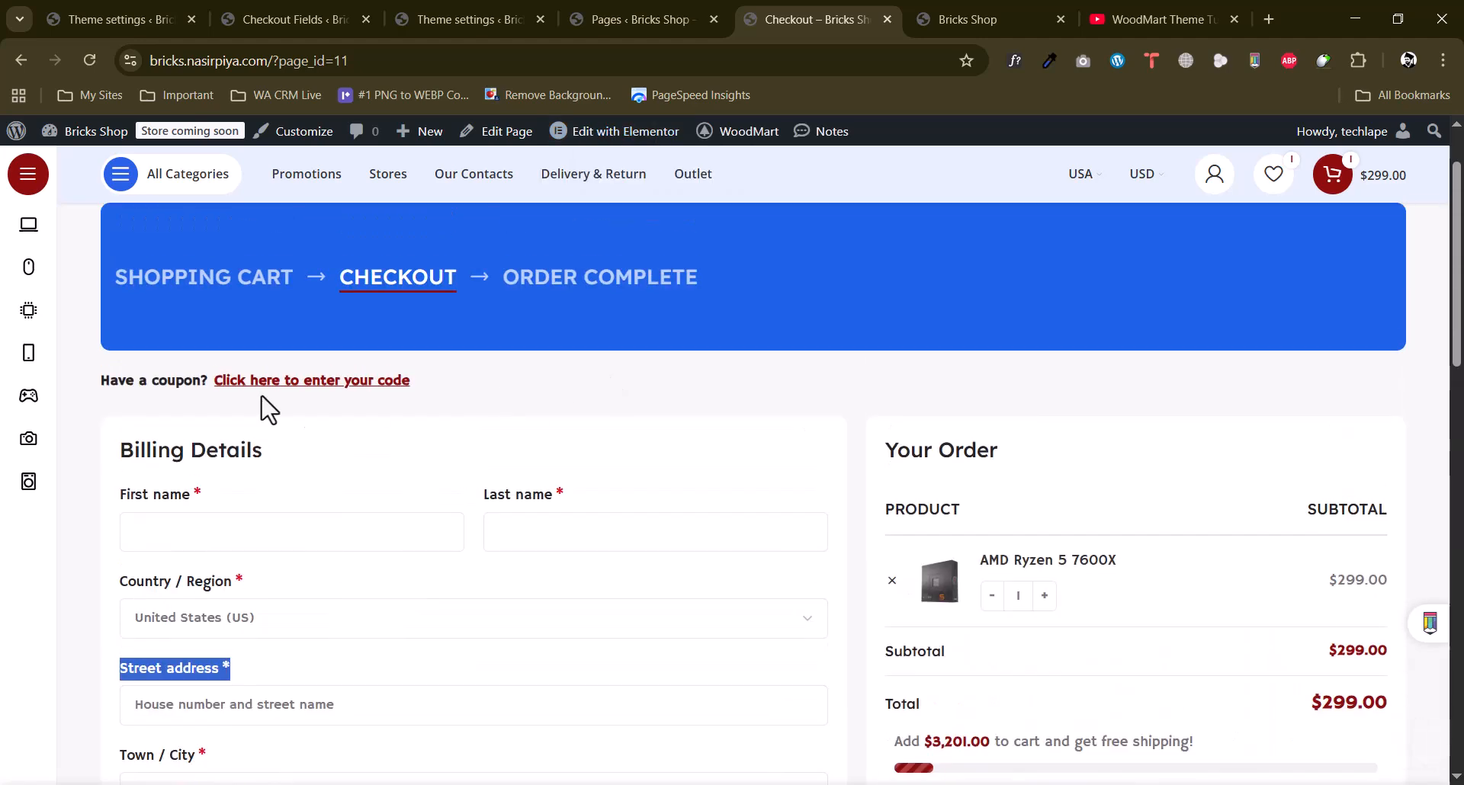
scroll(787, 487, down, 4)
scroll(327, 399, up, 1)
click(96, 375)
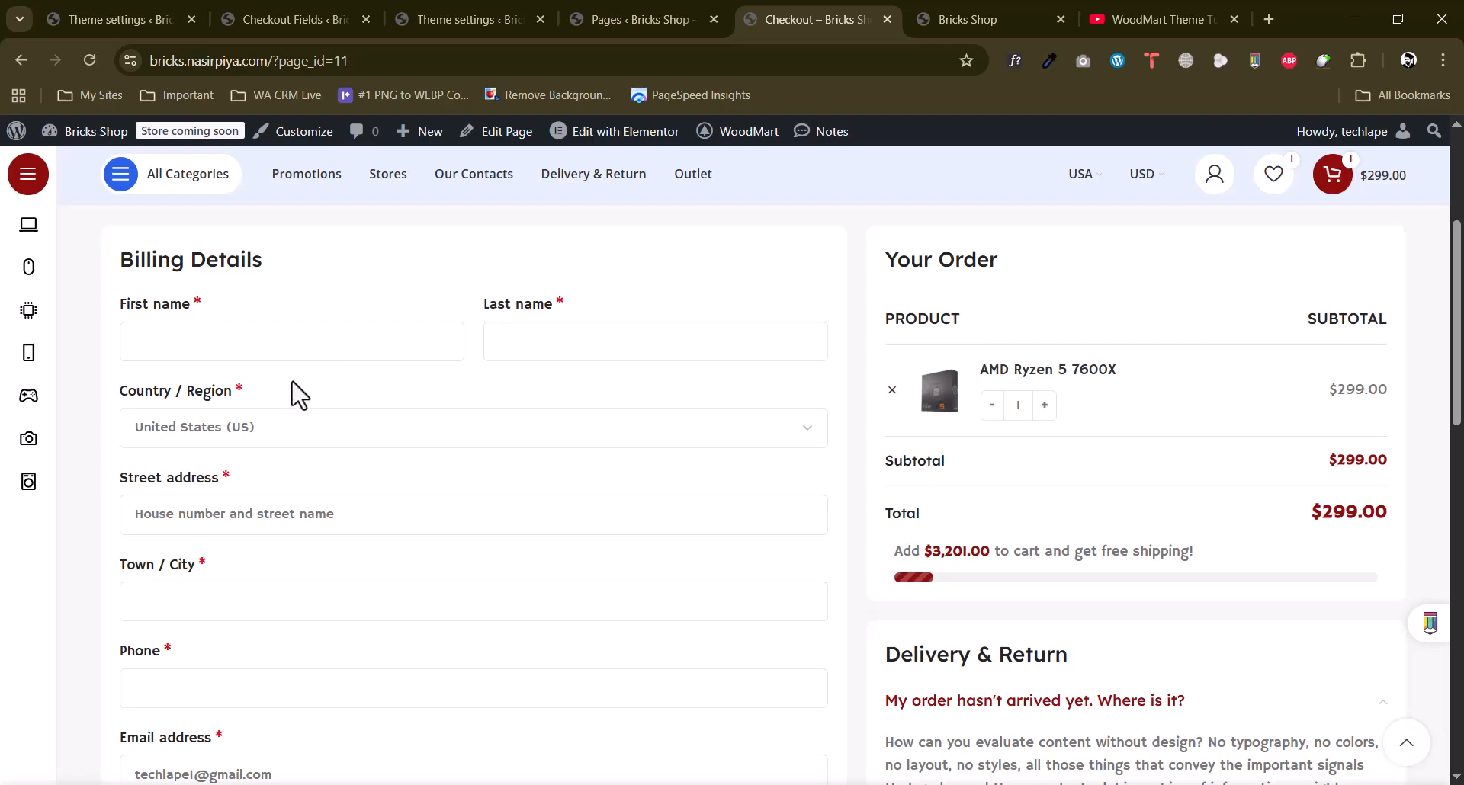
scroll(297, 393, down, 4)
scroll(294, 393, up, 1)
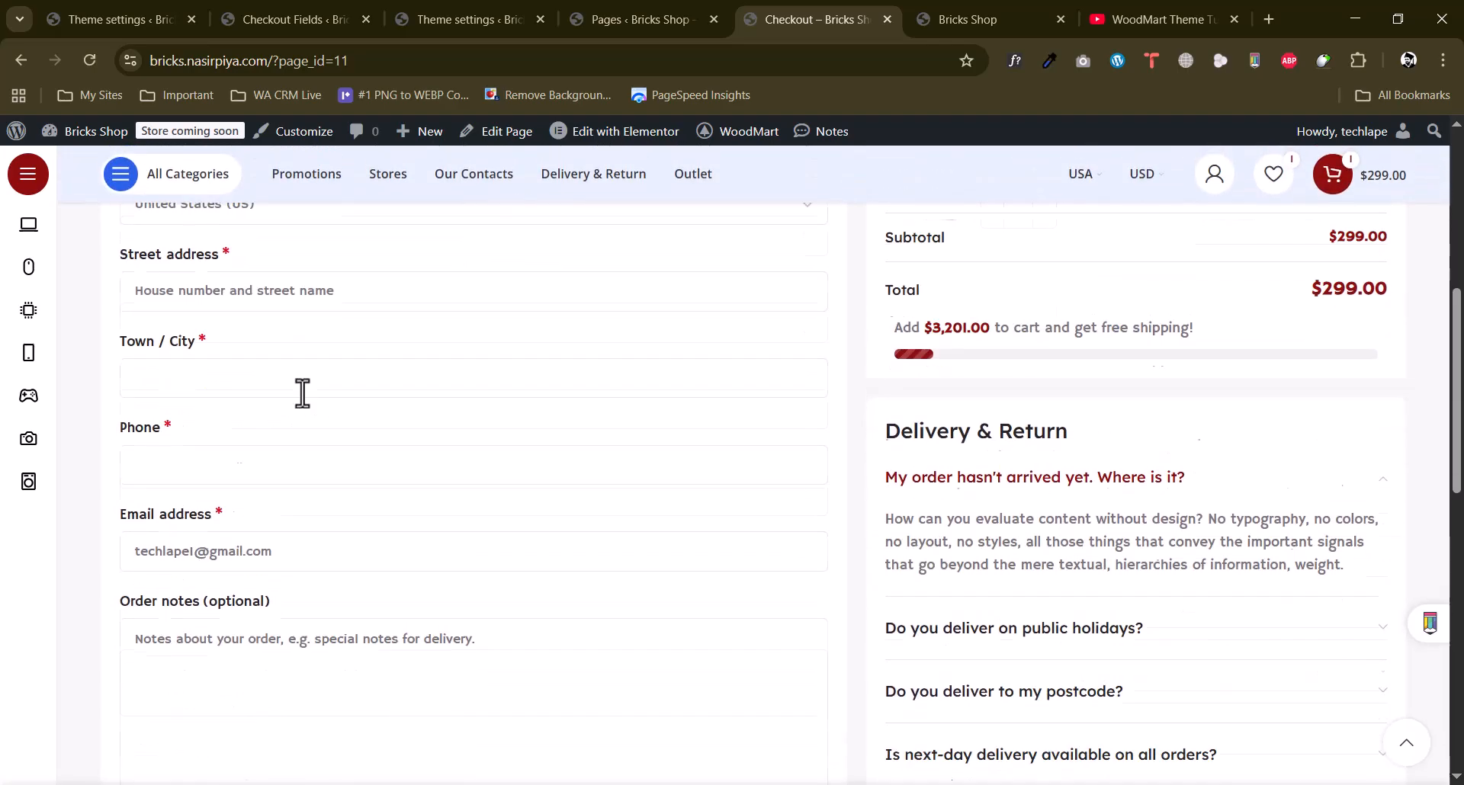
Try to place the order on the checkout page with the required billing fields left empty.
scroll(303, 393, down, 10)
scroll(303, 409, up, 15)
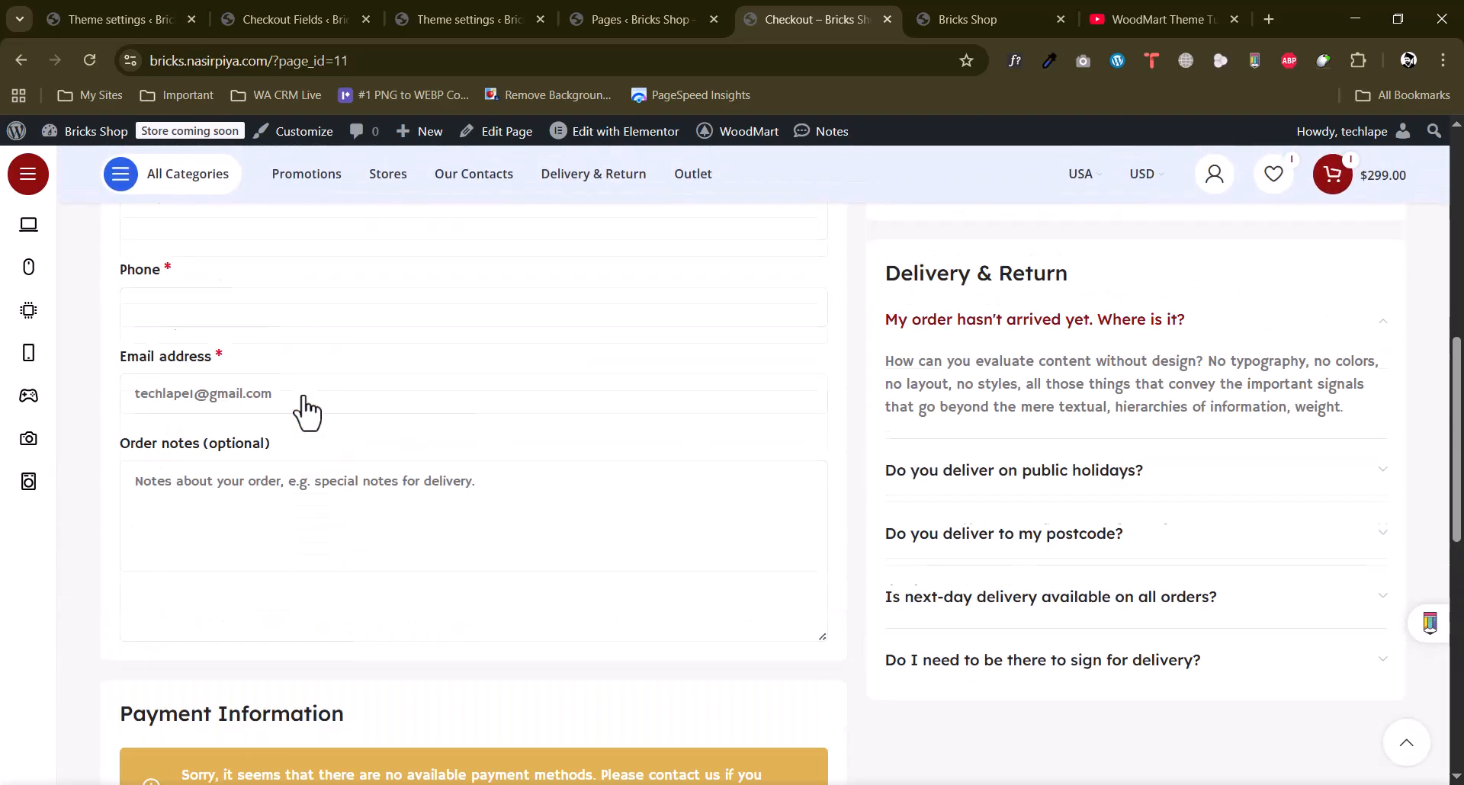
scroll(428, 369, down, 7)
scroll(442, 375, down, 7)
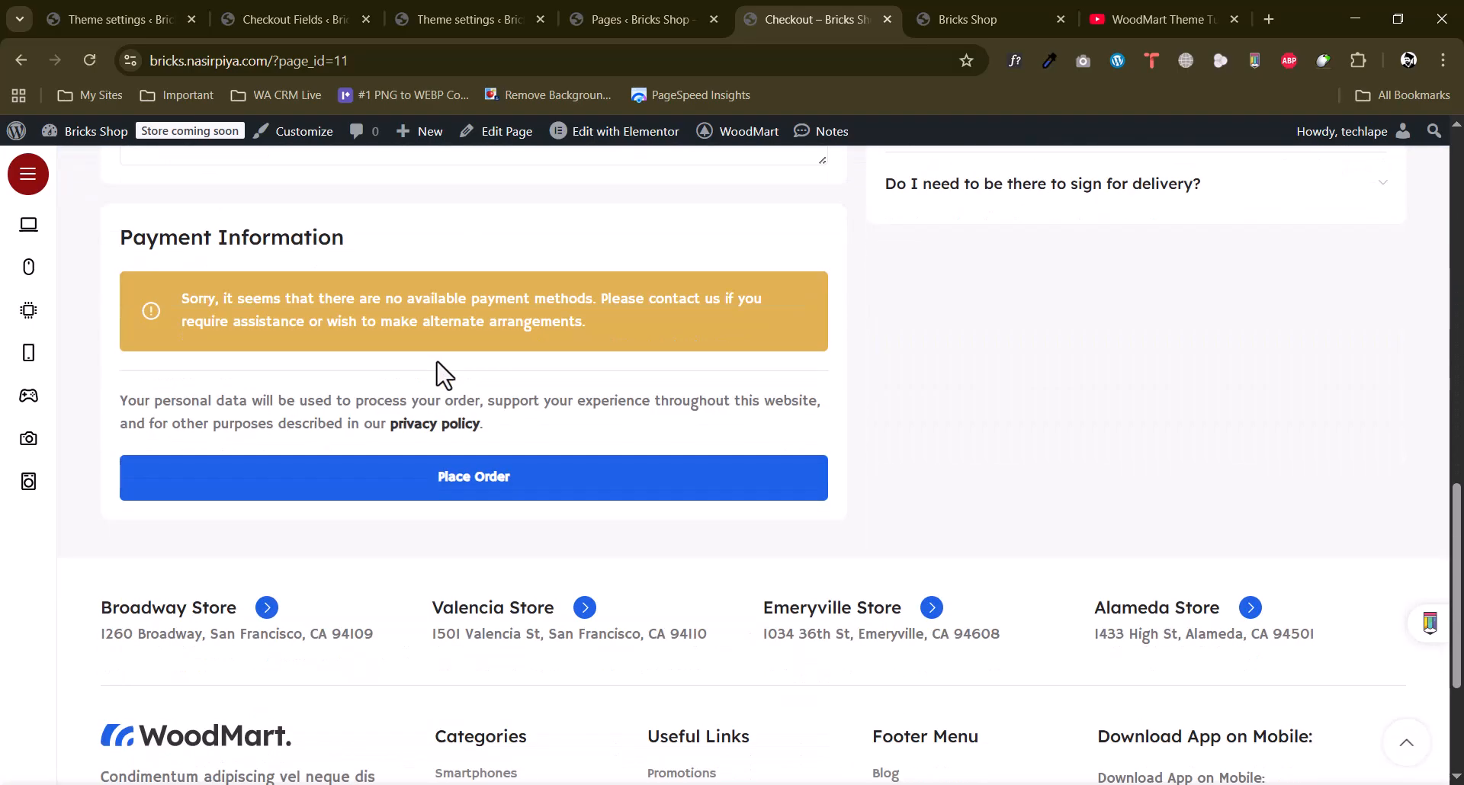
click(363, 471)
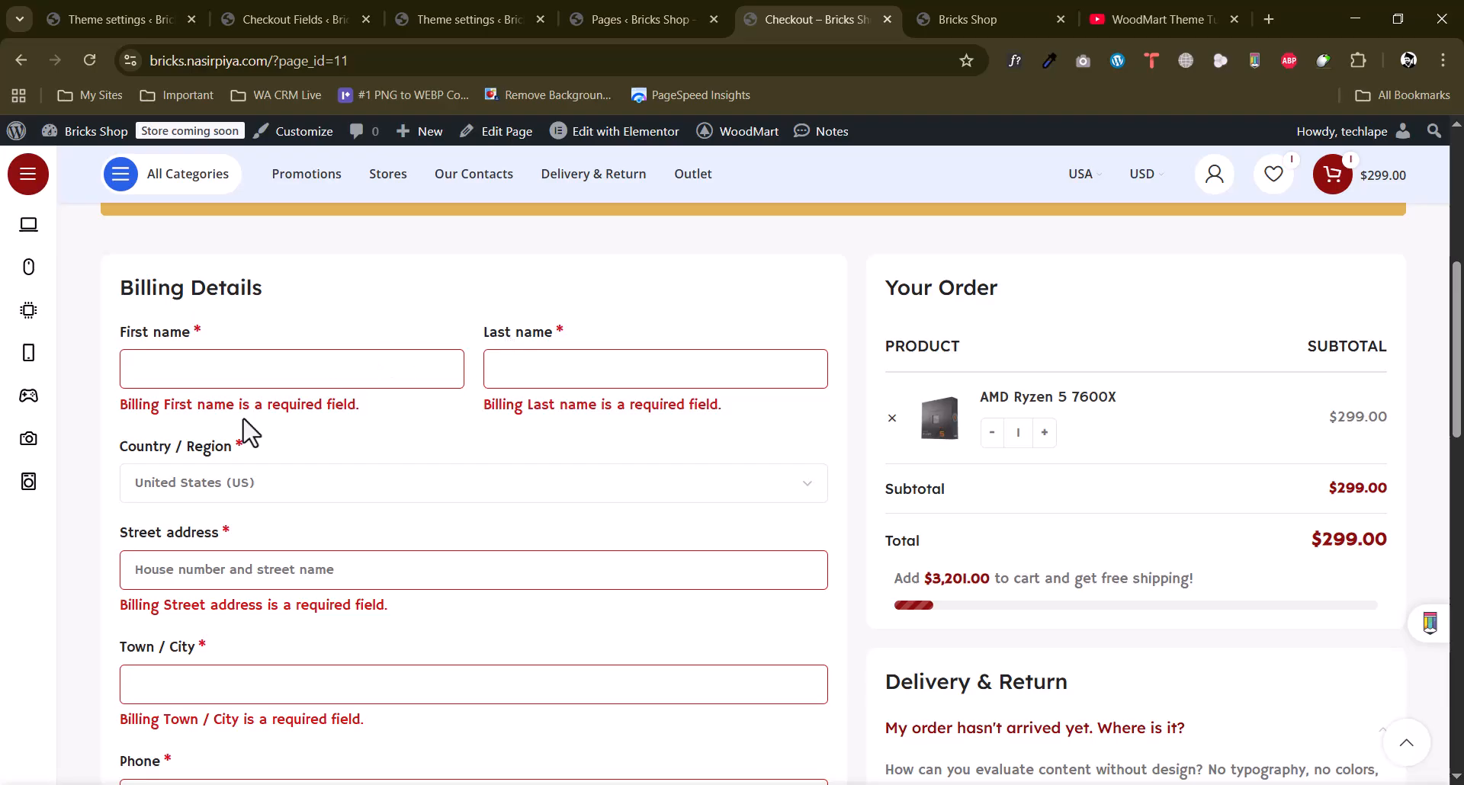
Fill in the customer's name, address, phone and e-mail in the billing details and try to place the order again.
scroll(374, 427, down, 3)
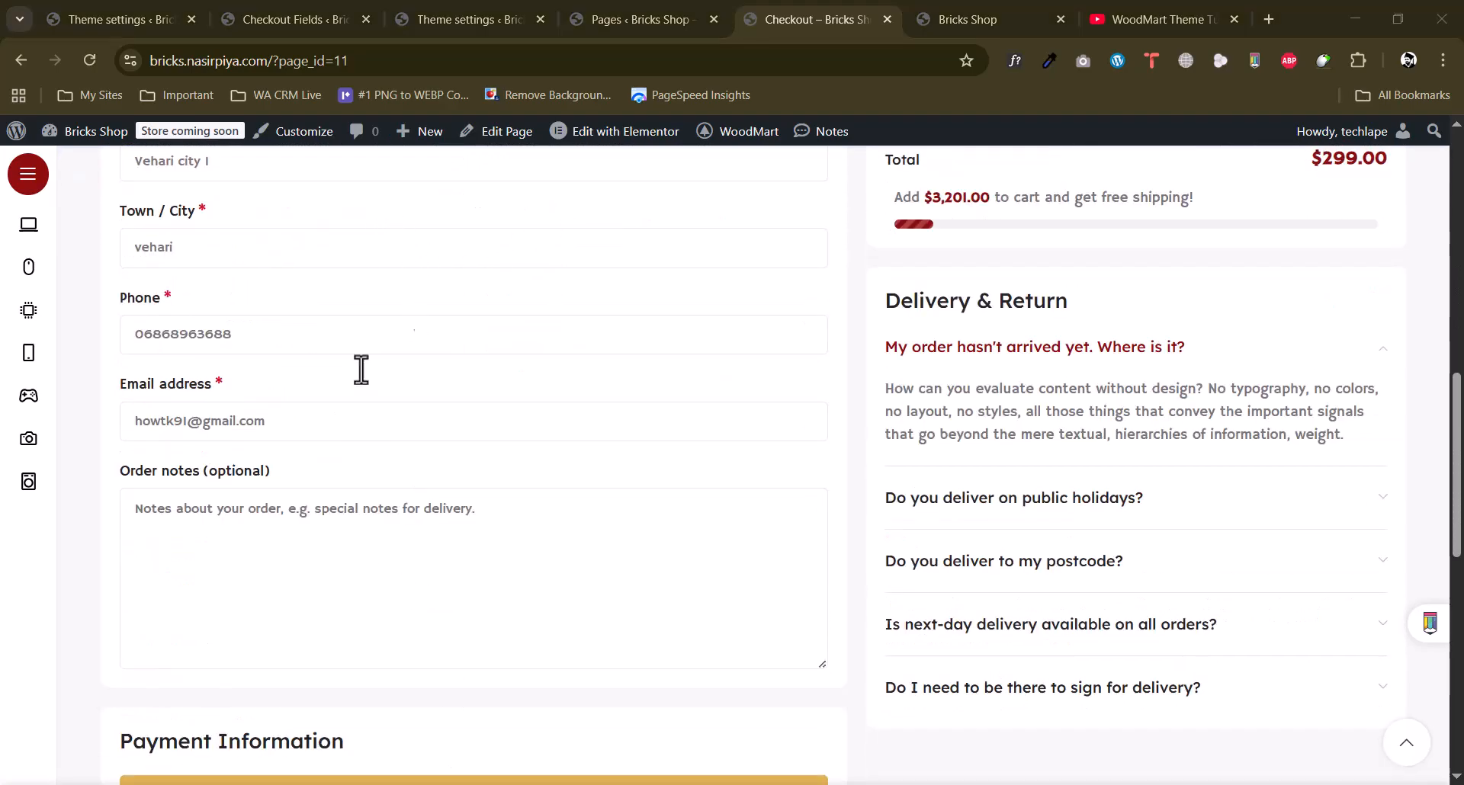
scroll(332, 469, up, 10)
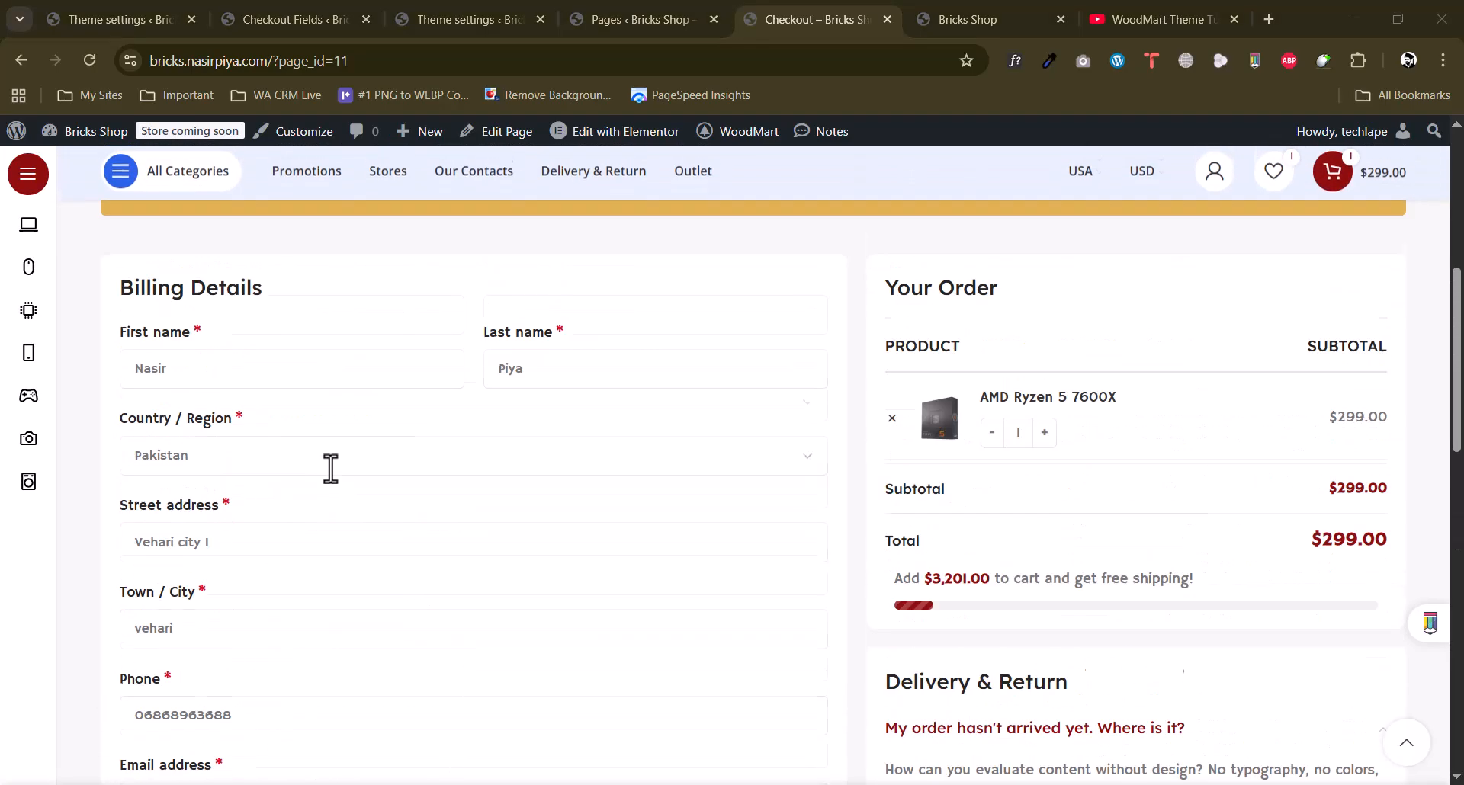
scroll(340, 488, down, 10)
scroll(341, 498, down, 3)
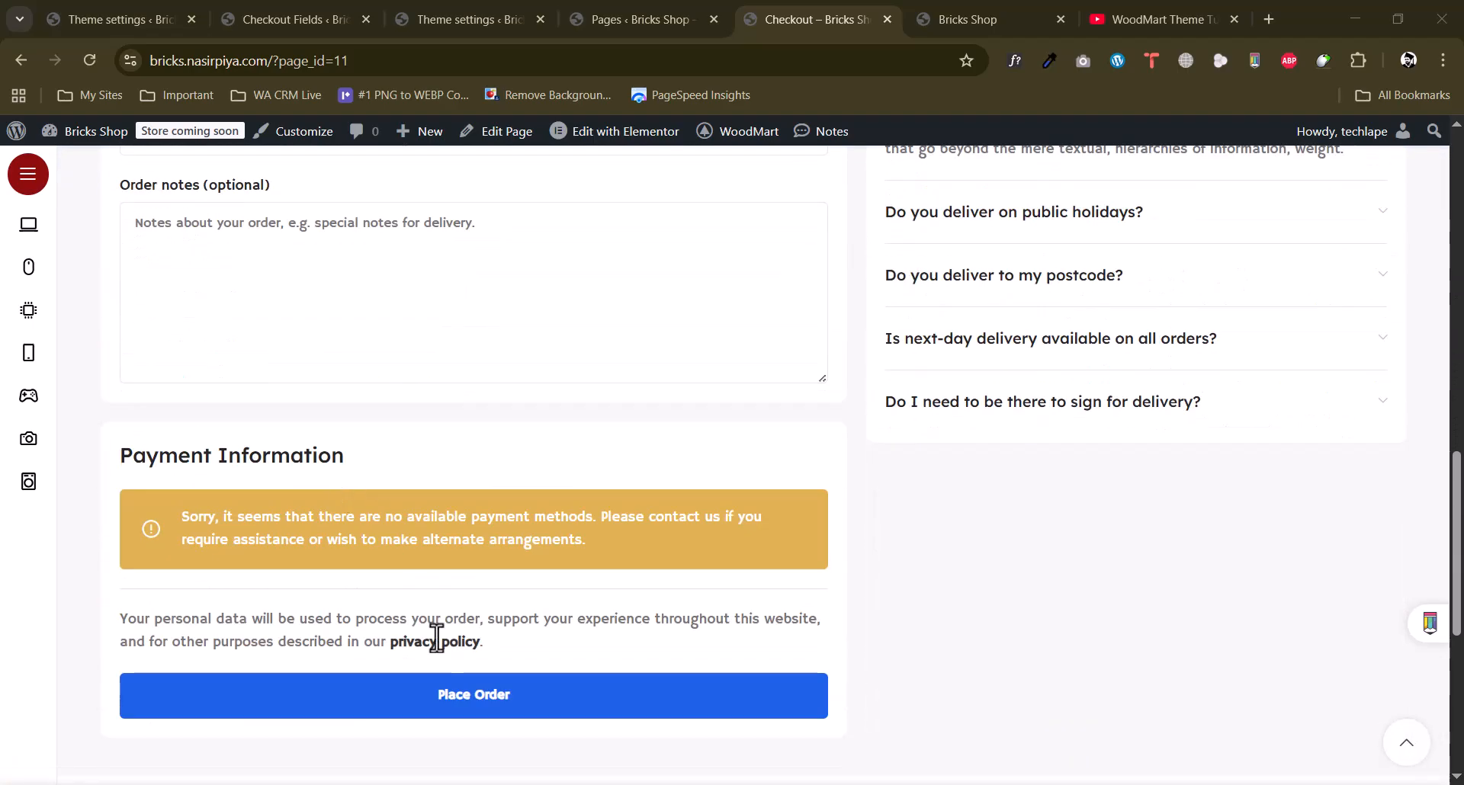
click(474, 698)
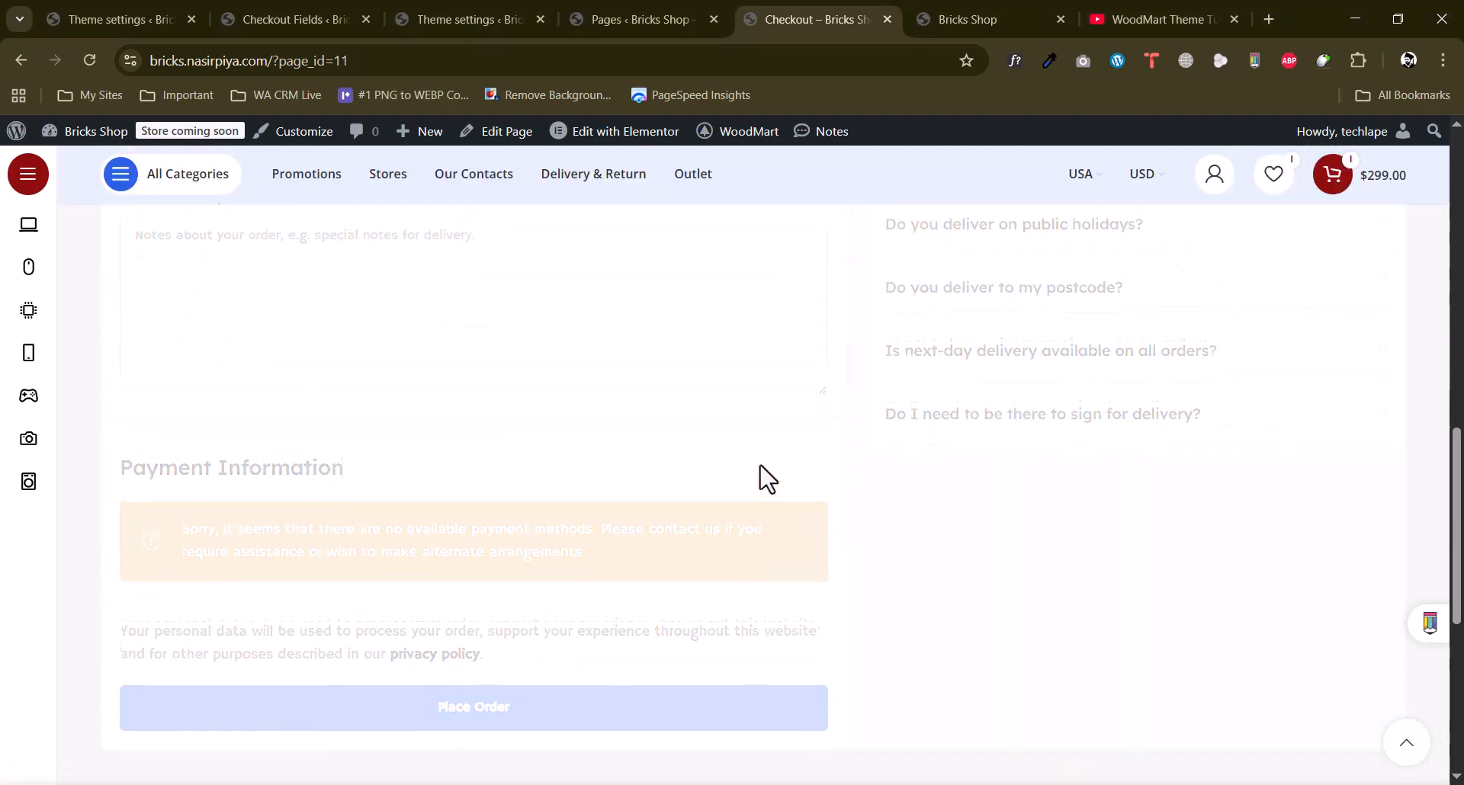
Check the payment notice above the billing form and the Payment Information section of the checkout page.
drag(292, 440, 302, 438)
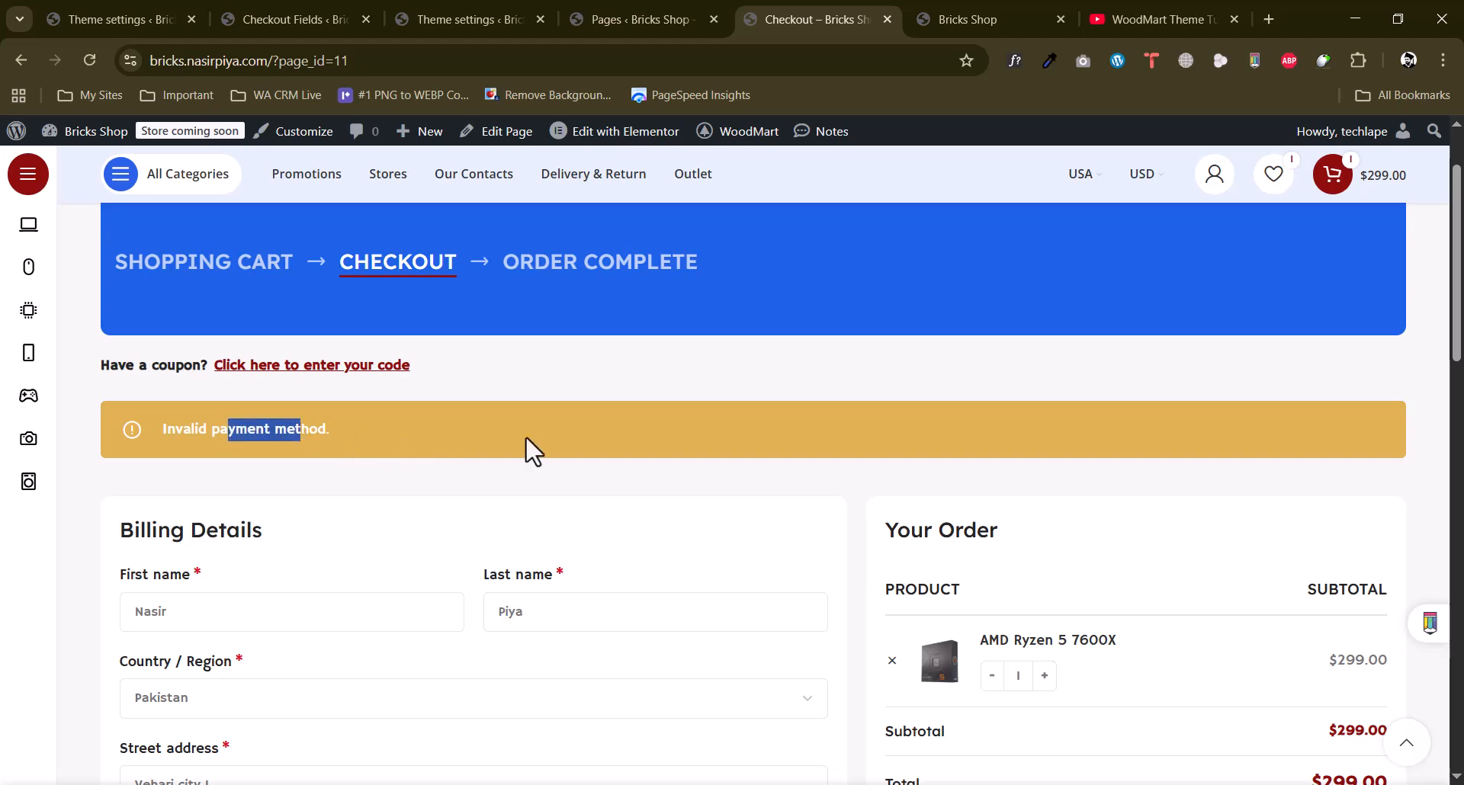
scroll(524, 436, down, 10)
scroll(422, 499, down, 2)
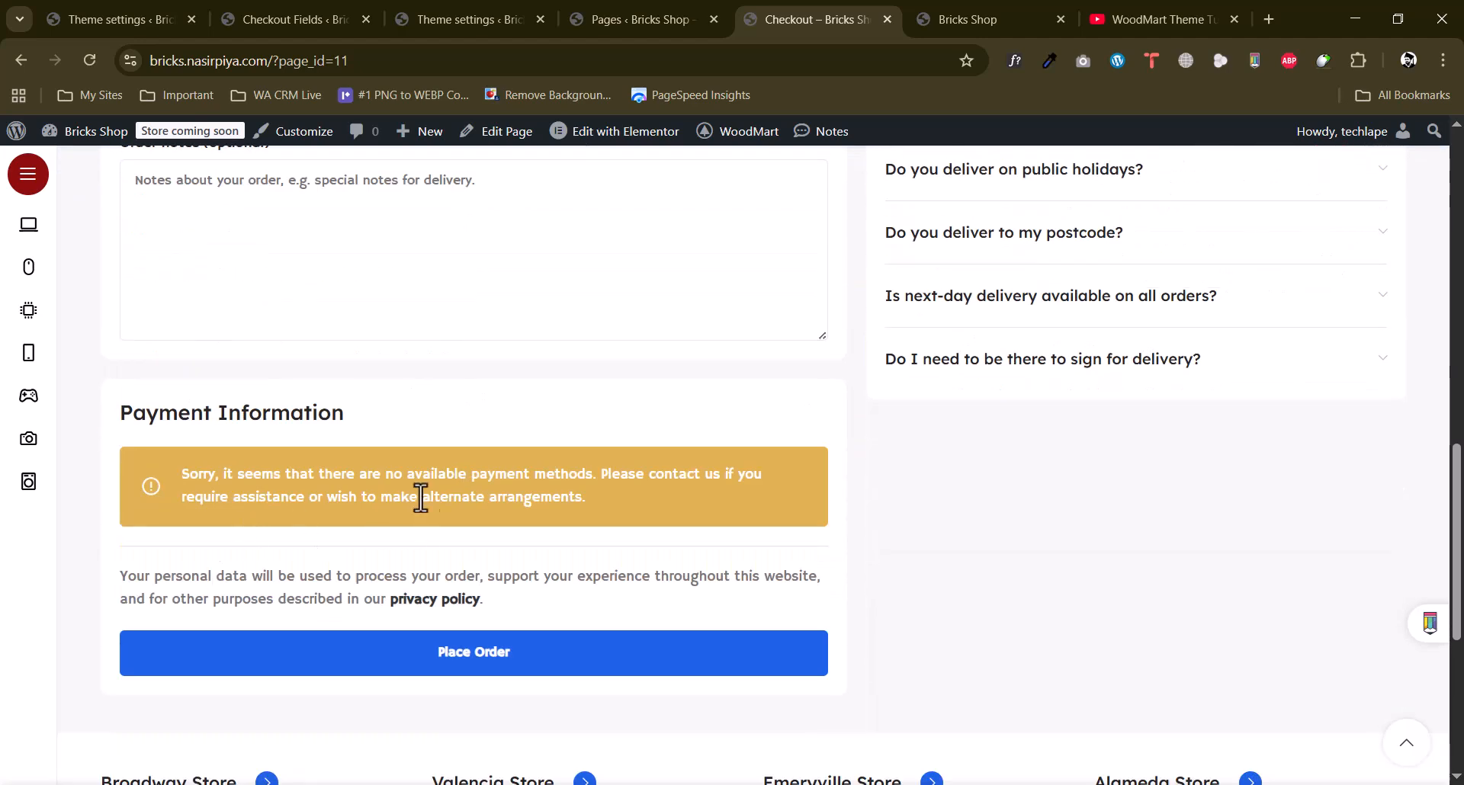
Open the WooCommerce settings in a new browser tab from the WoodMart theme settings page.
click(130, 10)
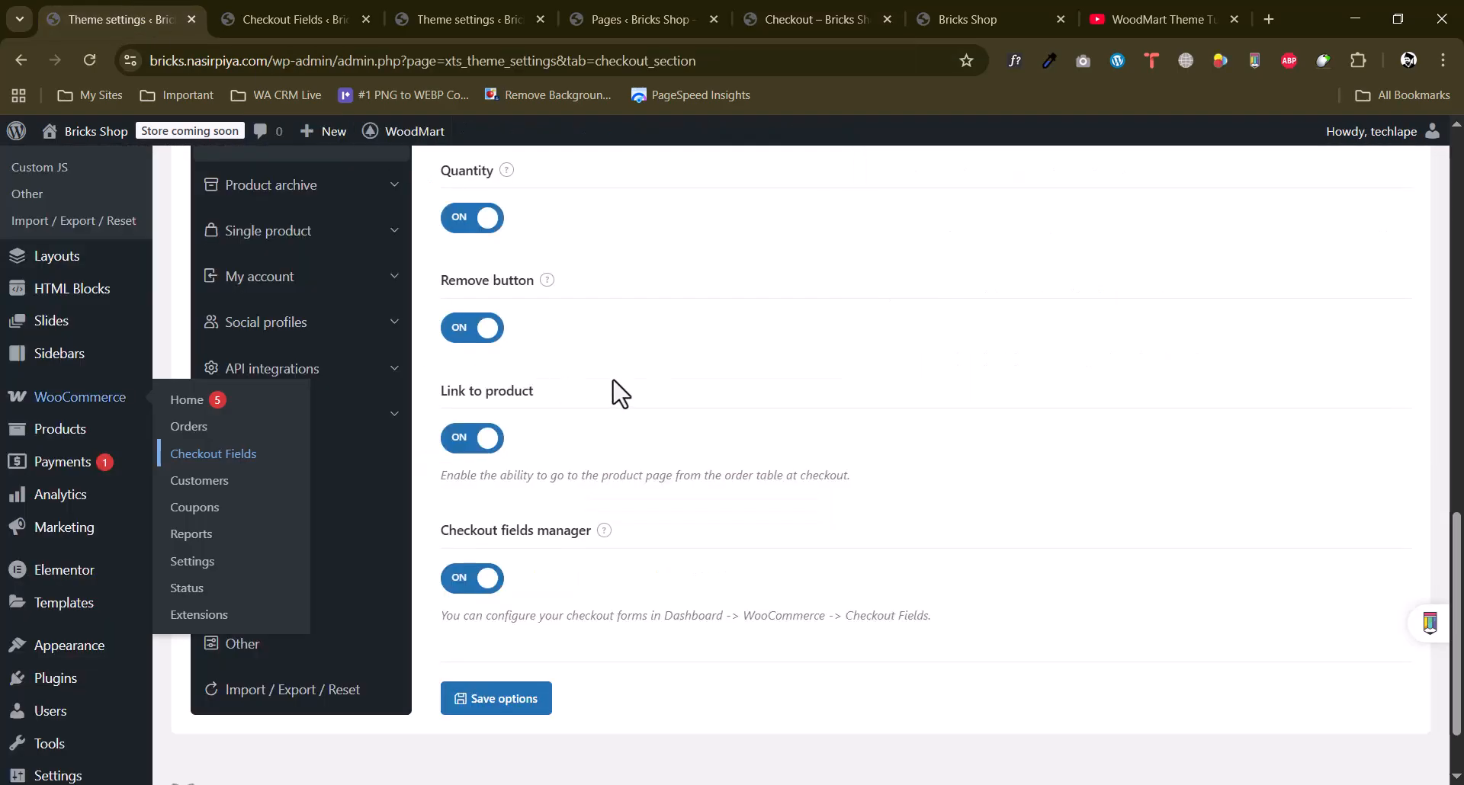
mouse_move(65, 412)
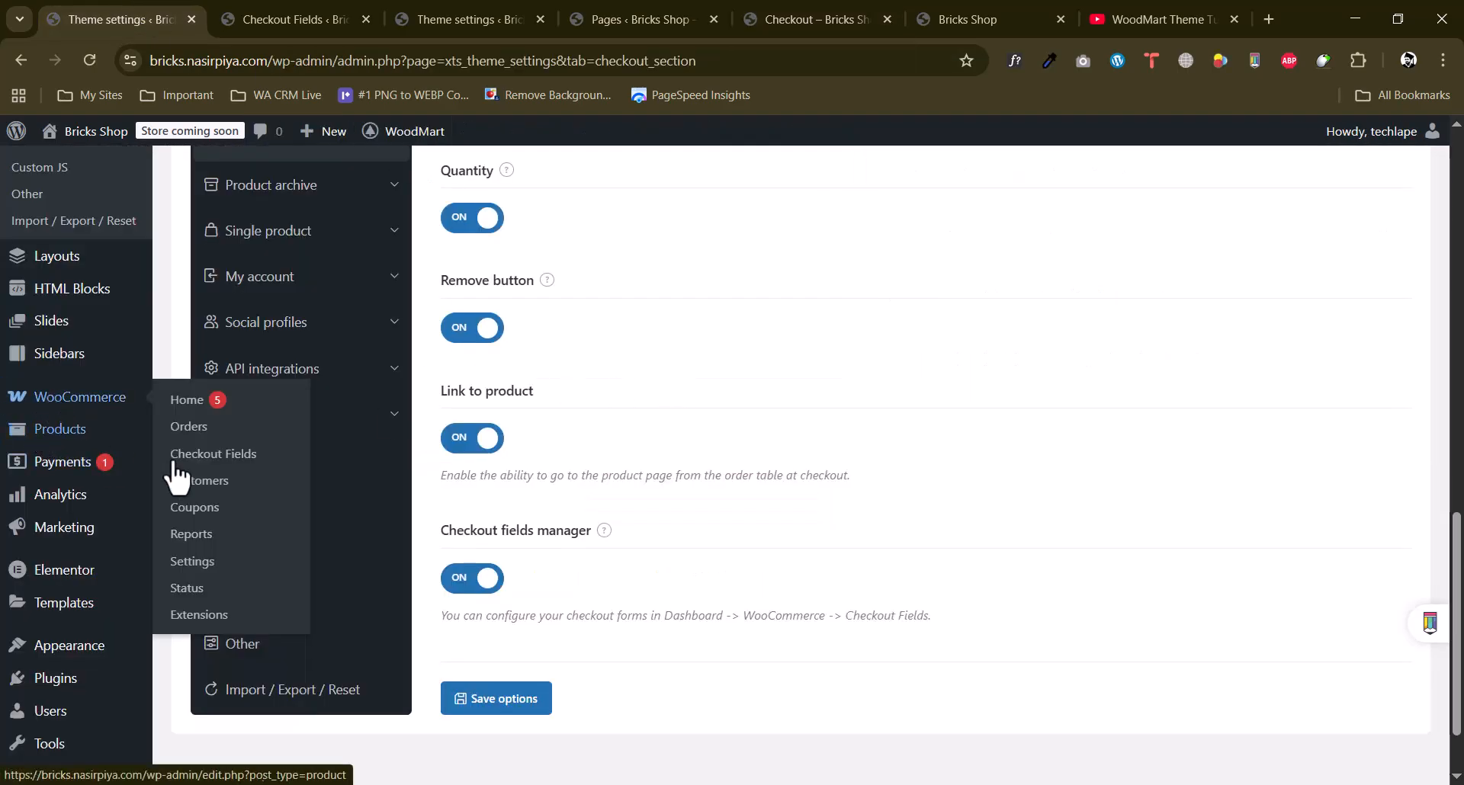
right_click(197, 562)
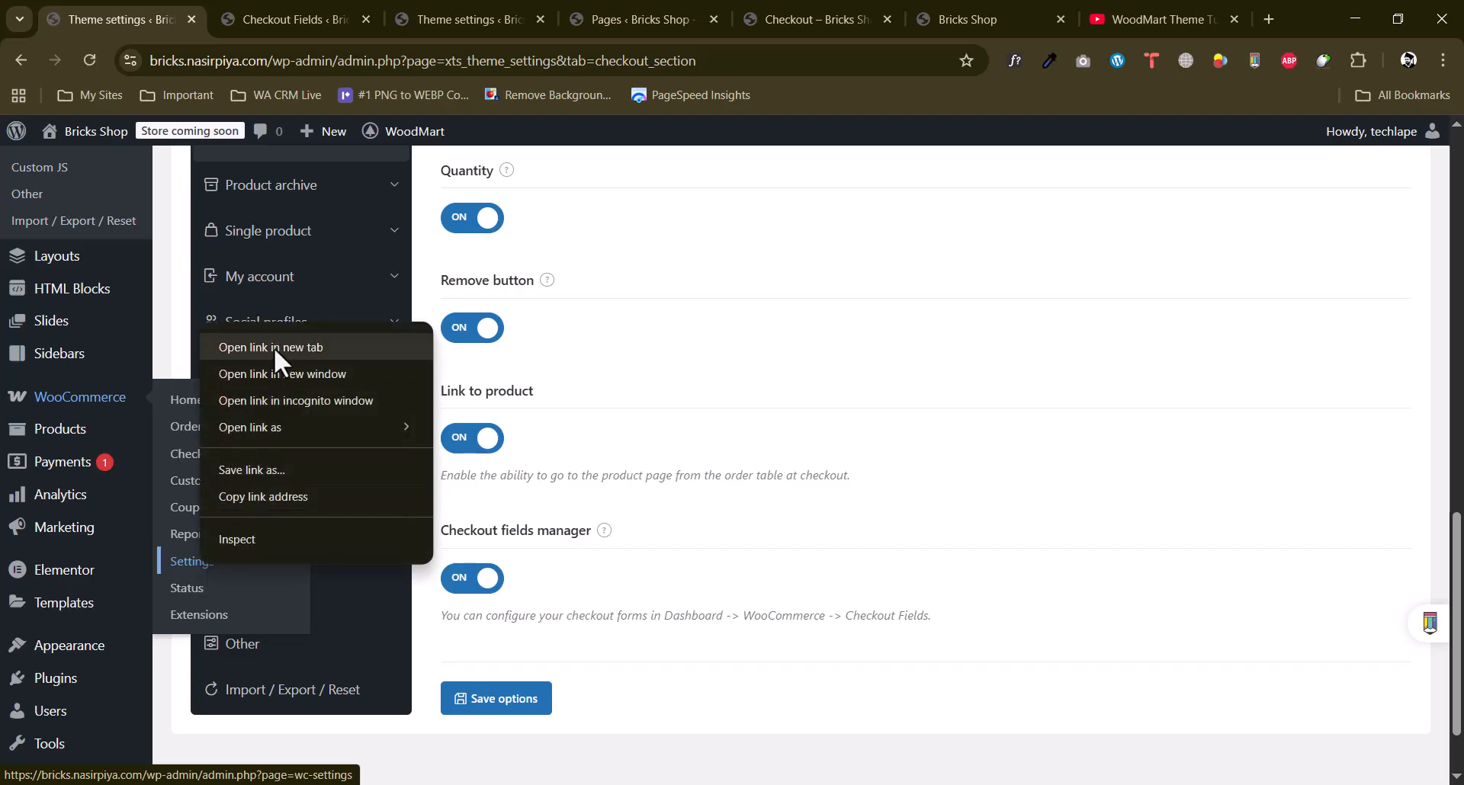
click(273, 346)
click(282, 15)
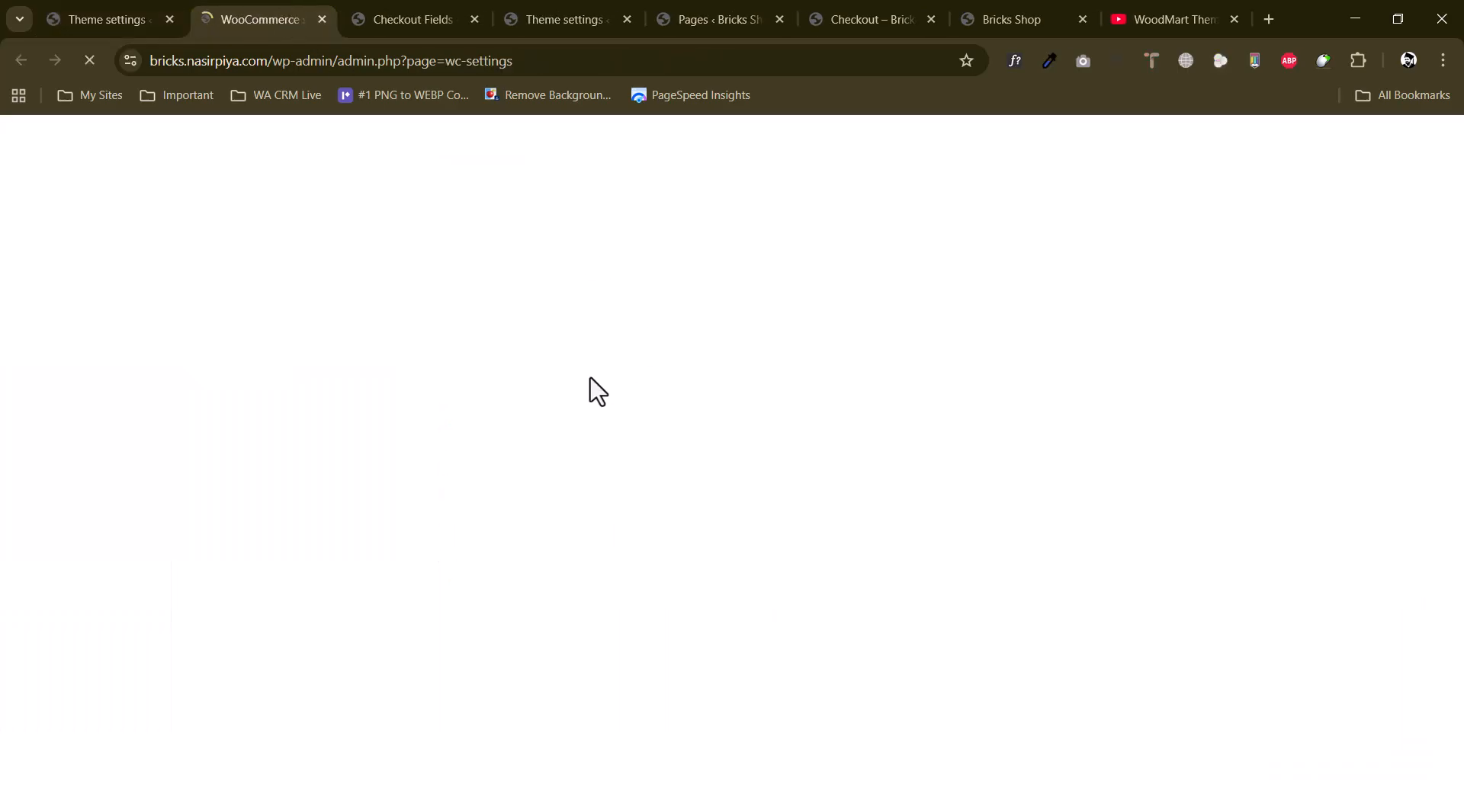
click(844, 12)
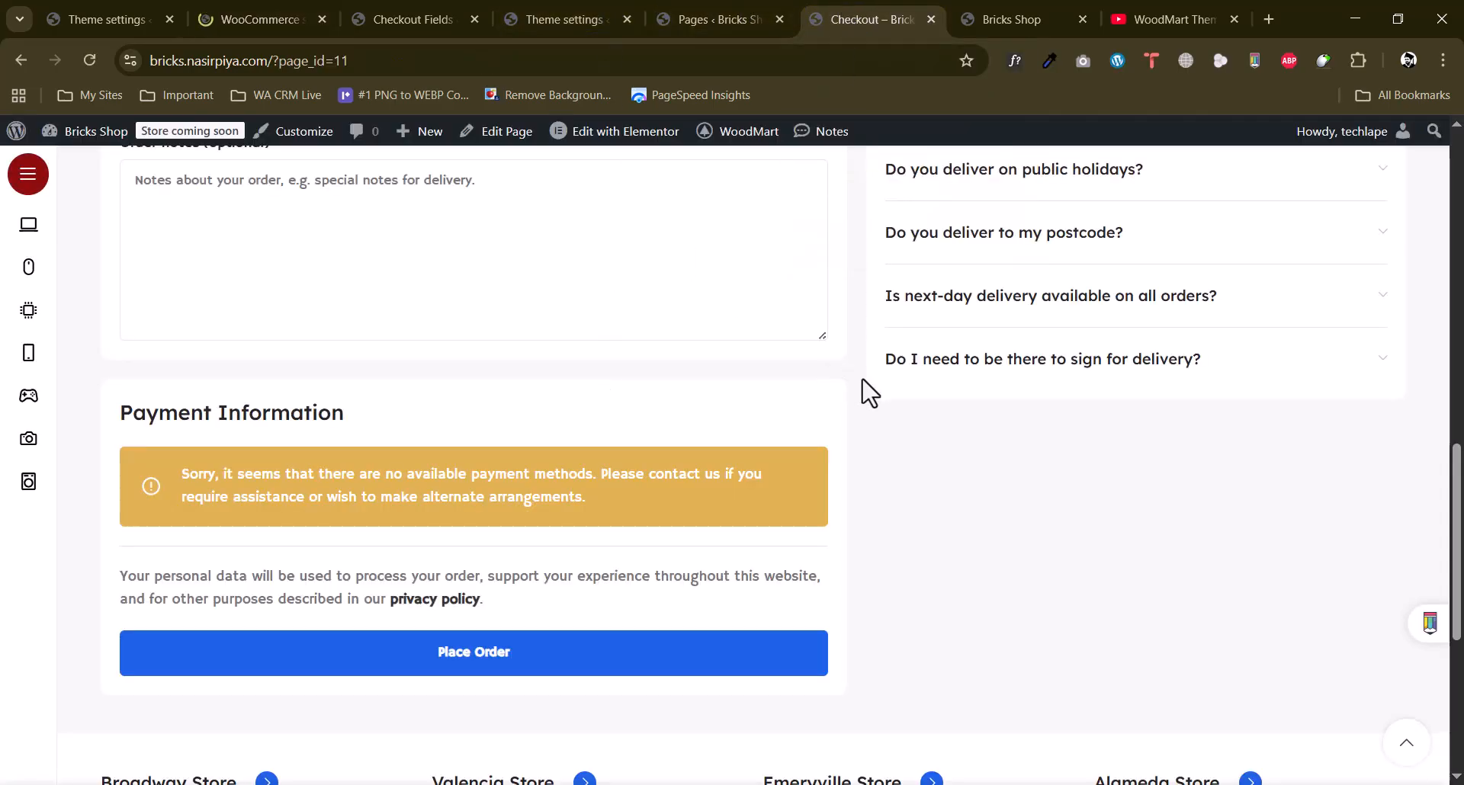
click(290, 14)
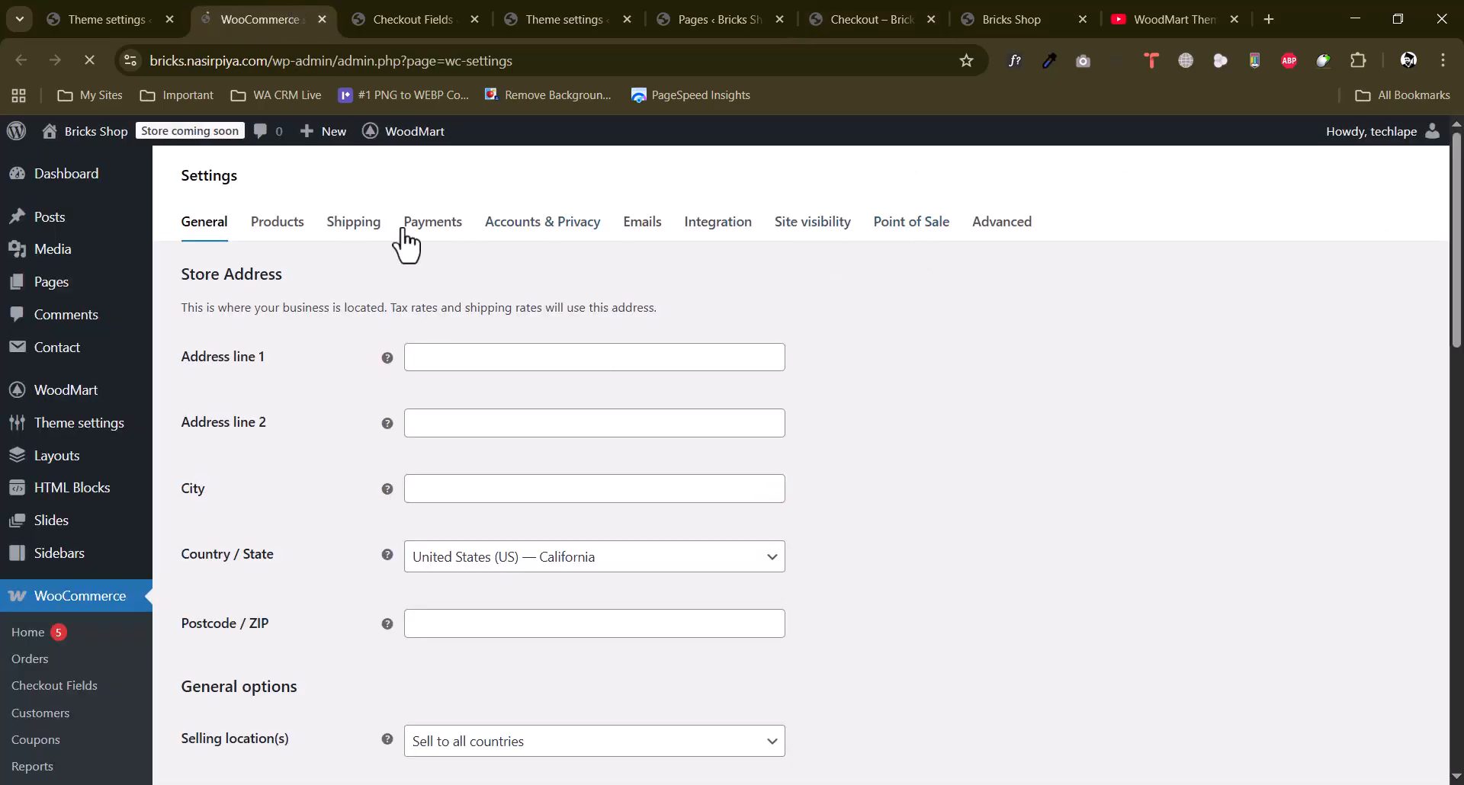
Enable Cash on delivery among the offline payment methods in the WooCommerce payment settings.
click(427, 278)
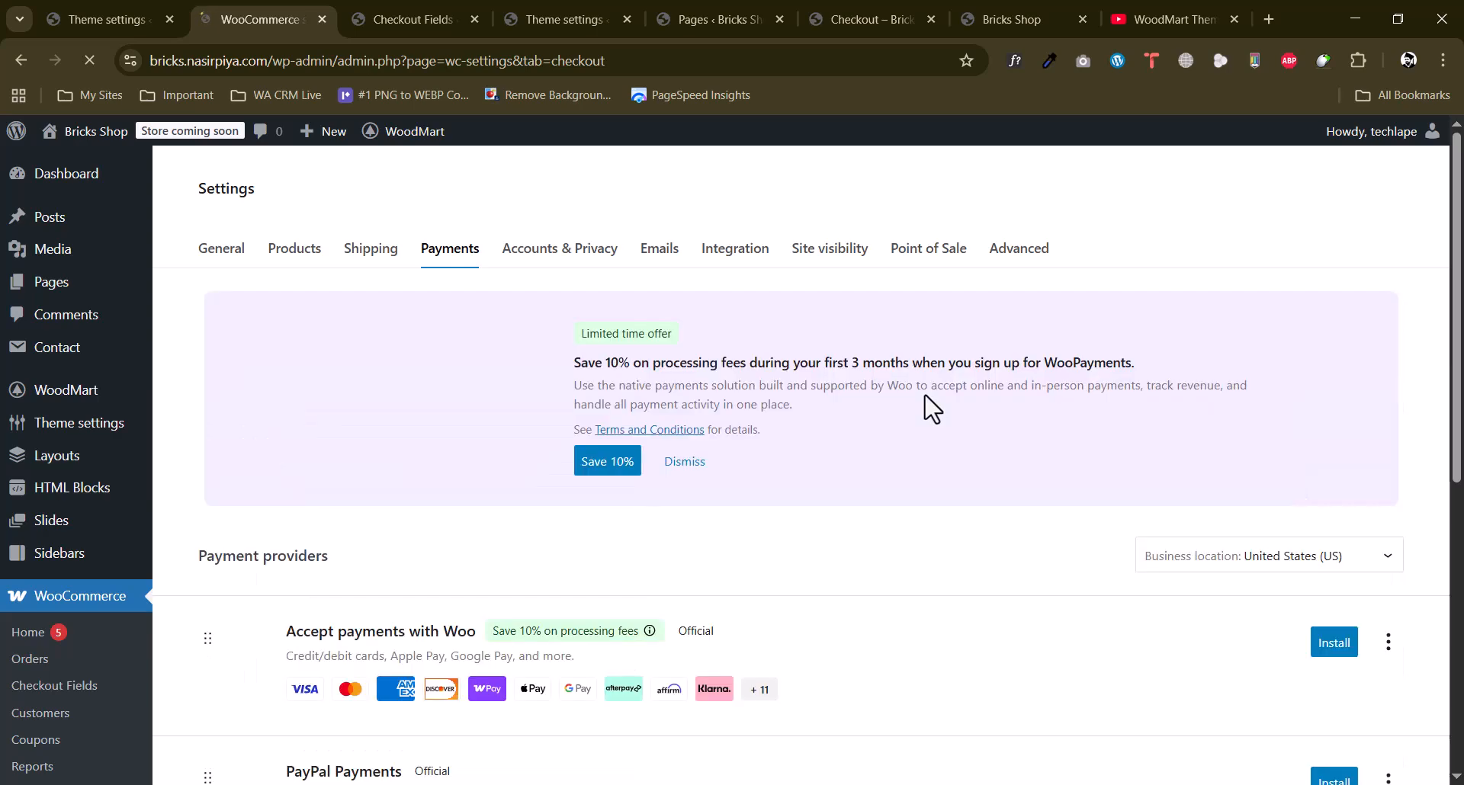
scroll(932, 410, down, 5)
scroll(931, 409, up, 3)
scroll(932, 410, down, 3)
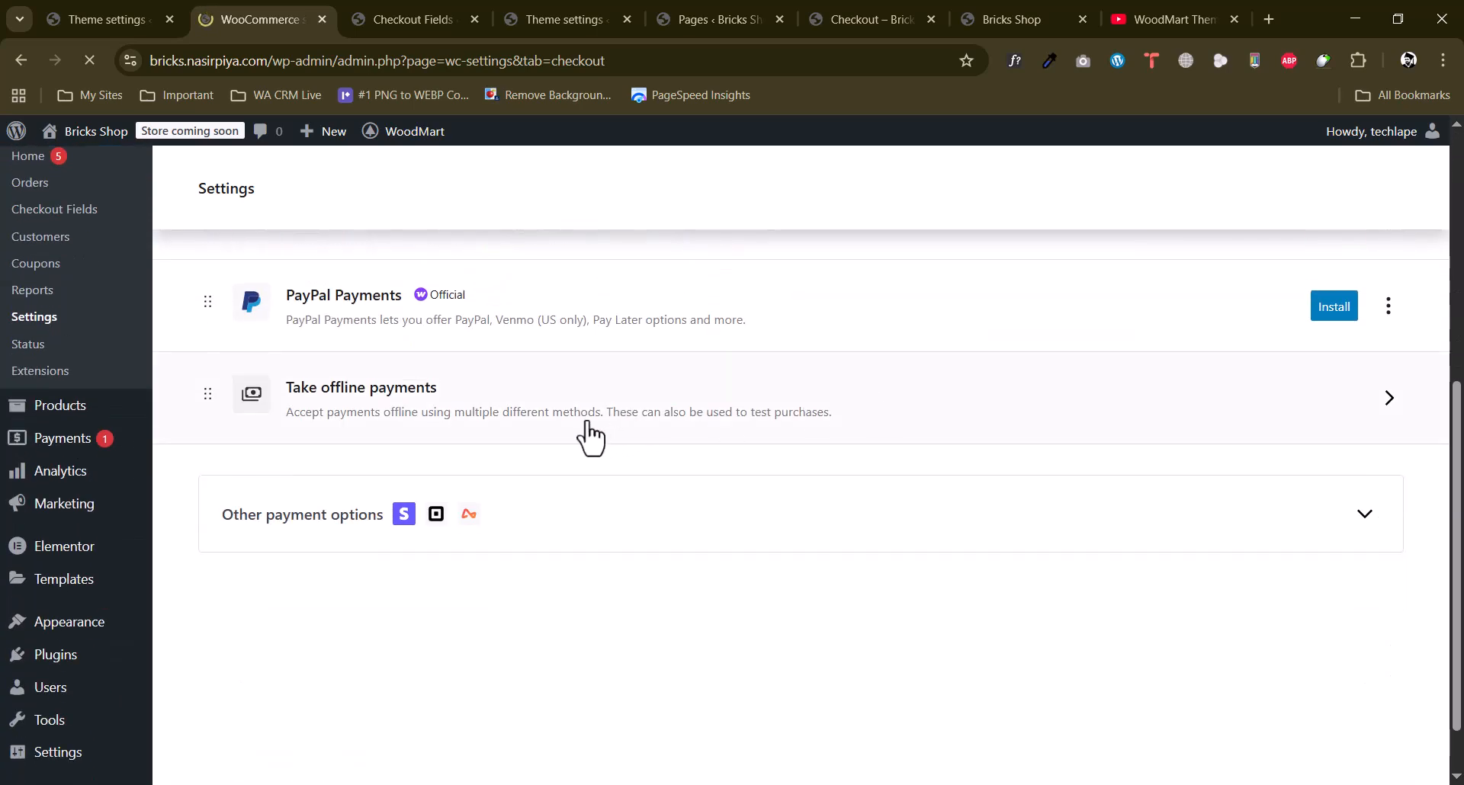
click(1195, 402)
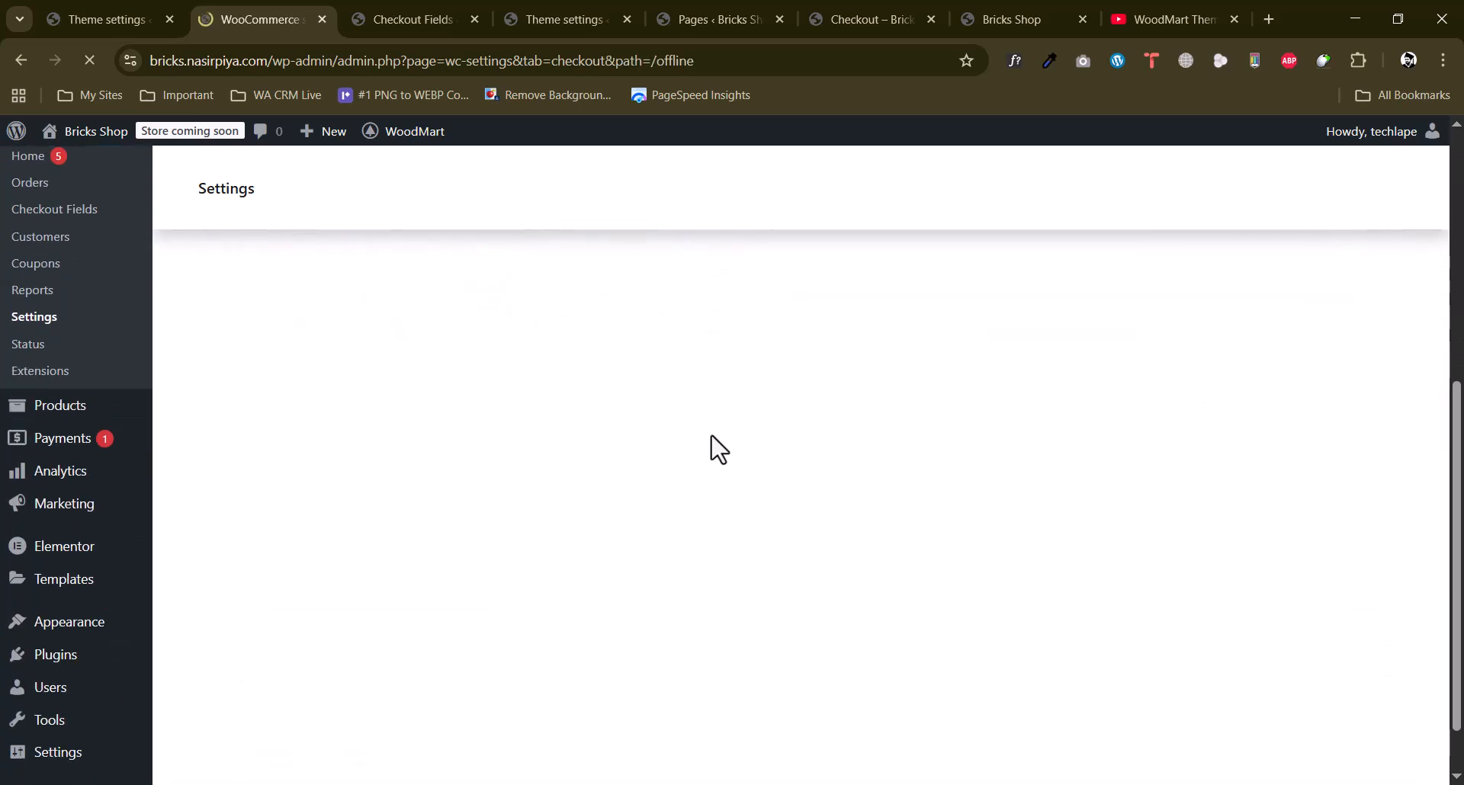
scroll(719, 449, up, 2)
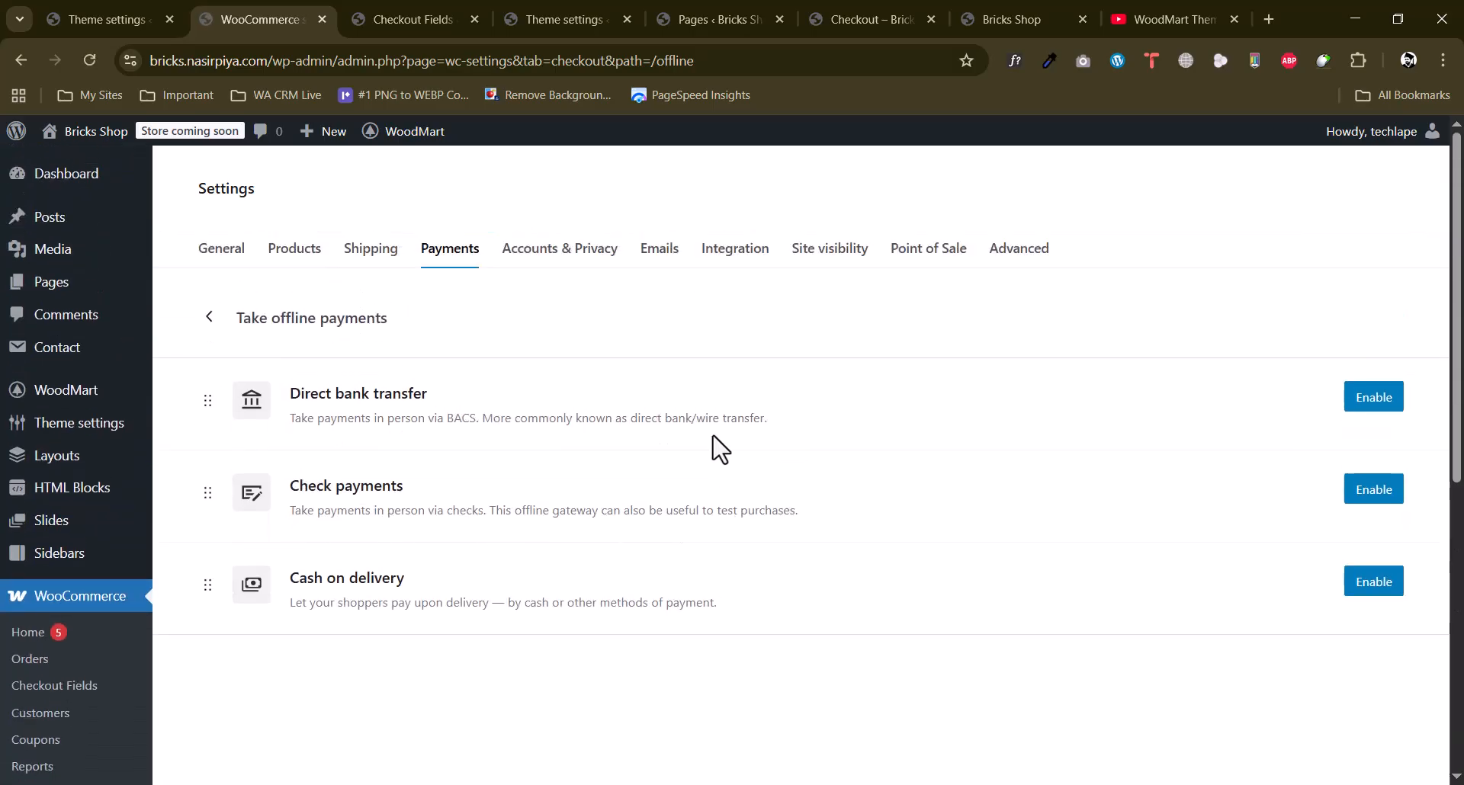
click(1364, 586)
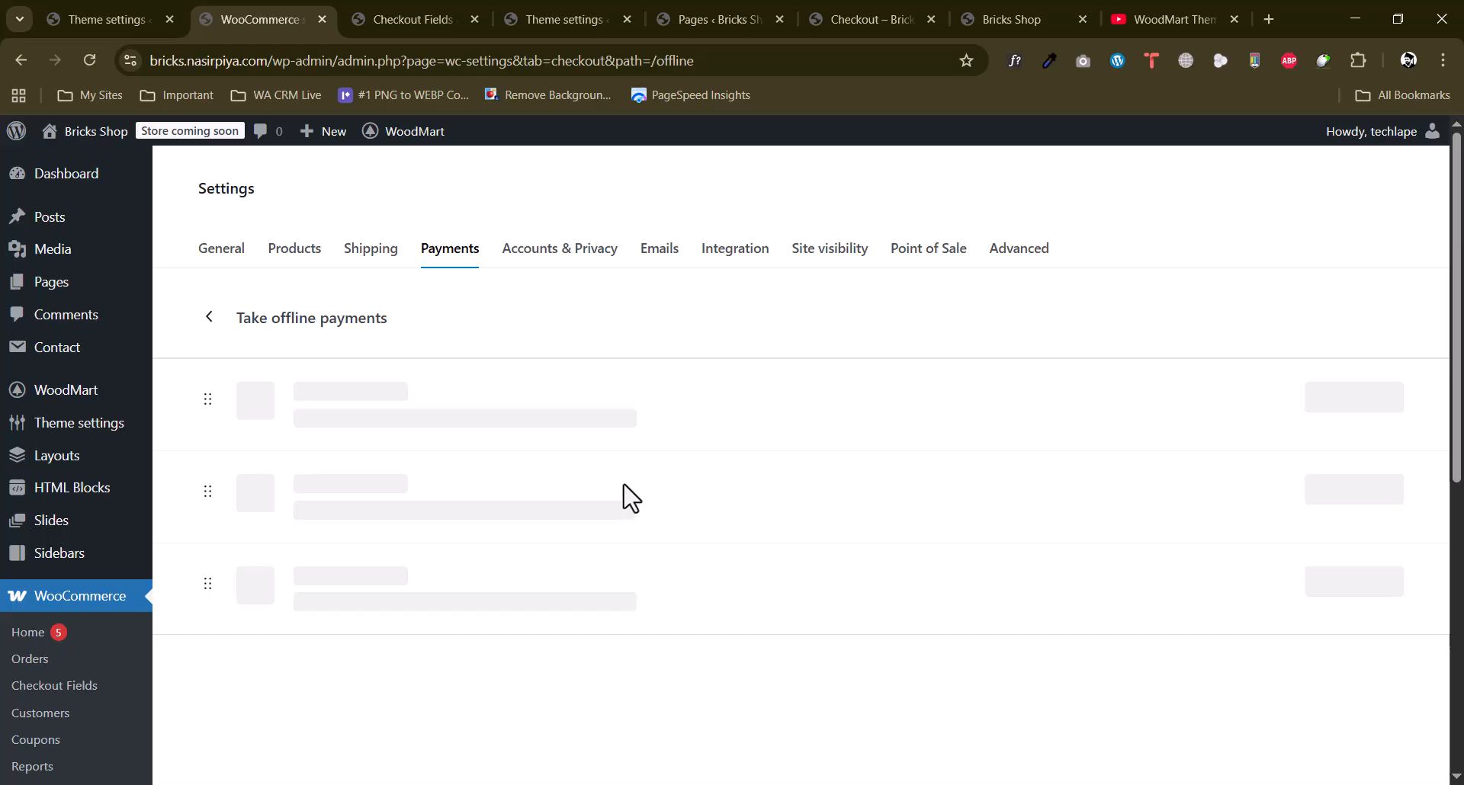
Reload the store's checkout page and place the order with Cash on delivery.
click(939, 8)
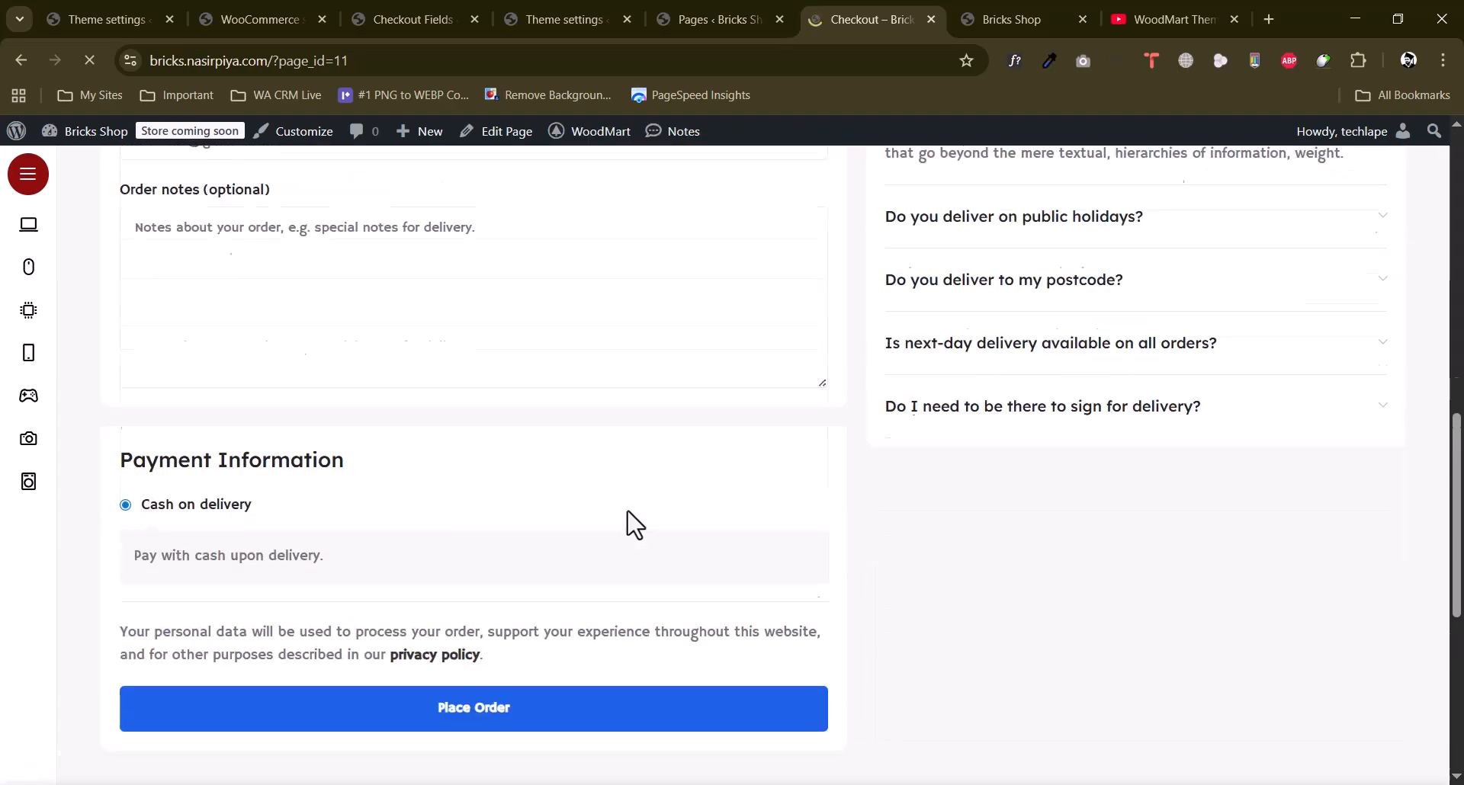
scroll(640, 524, down, 4)
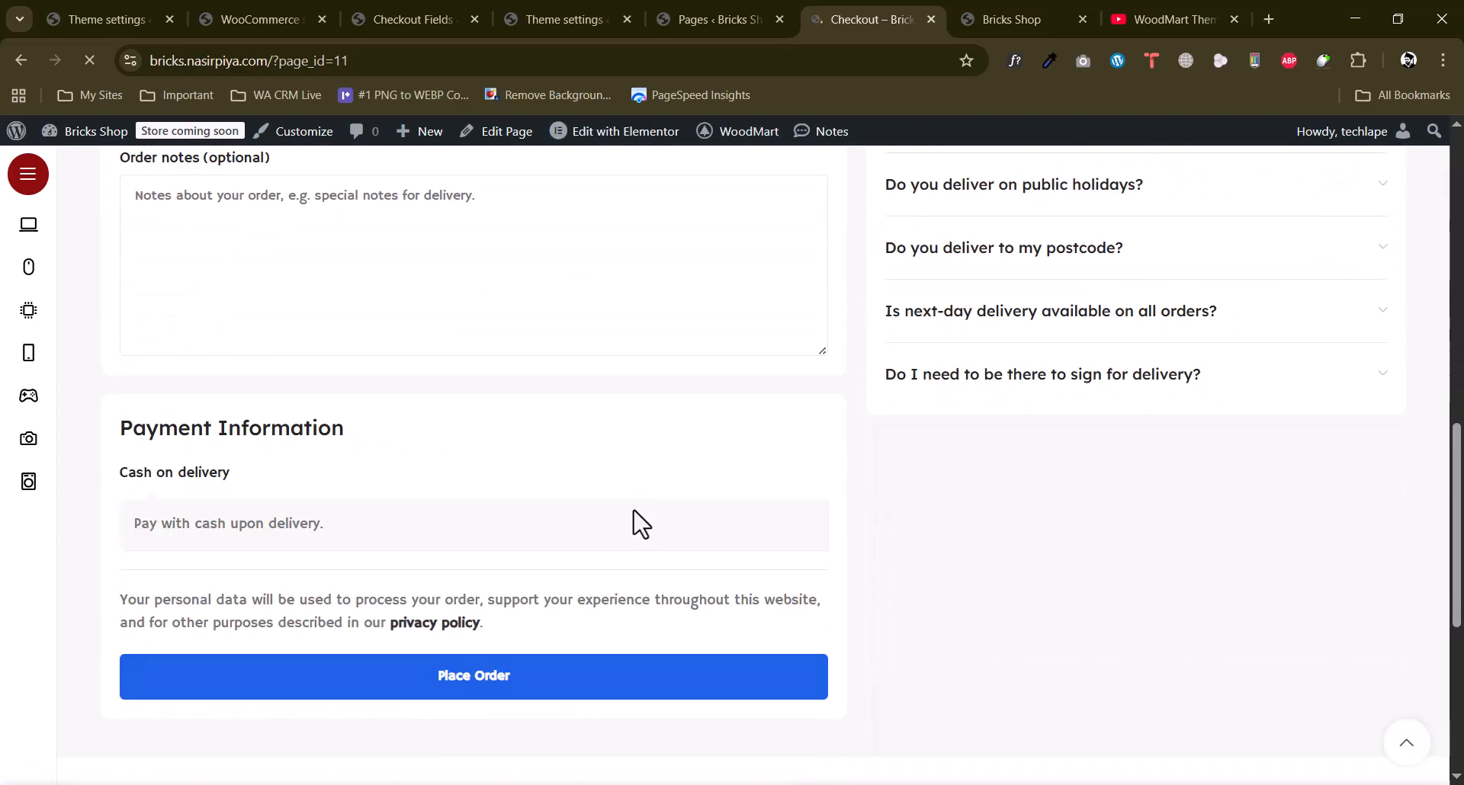
click(420, 687)
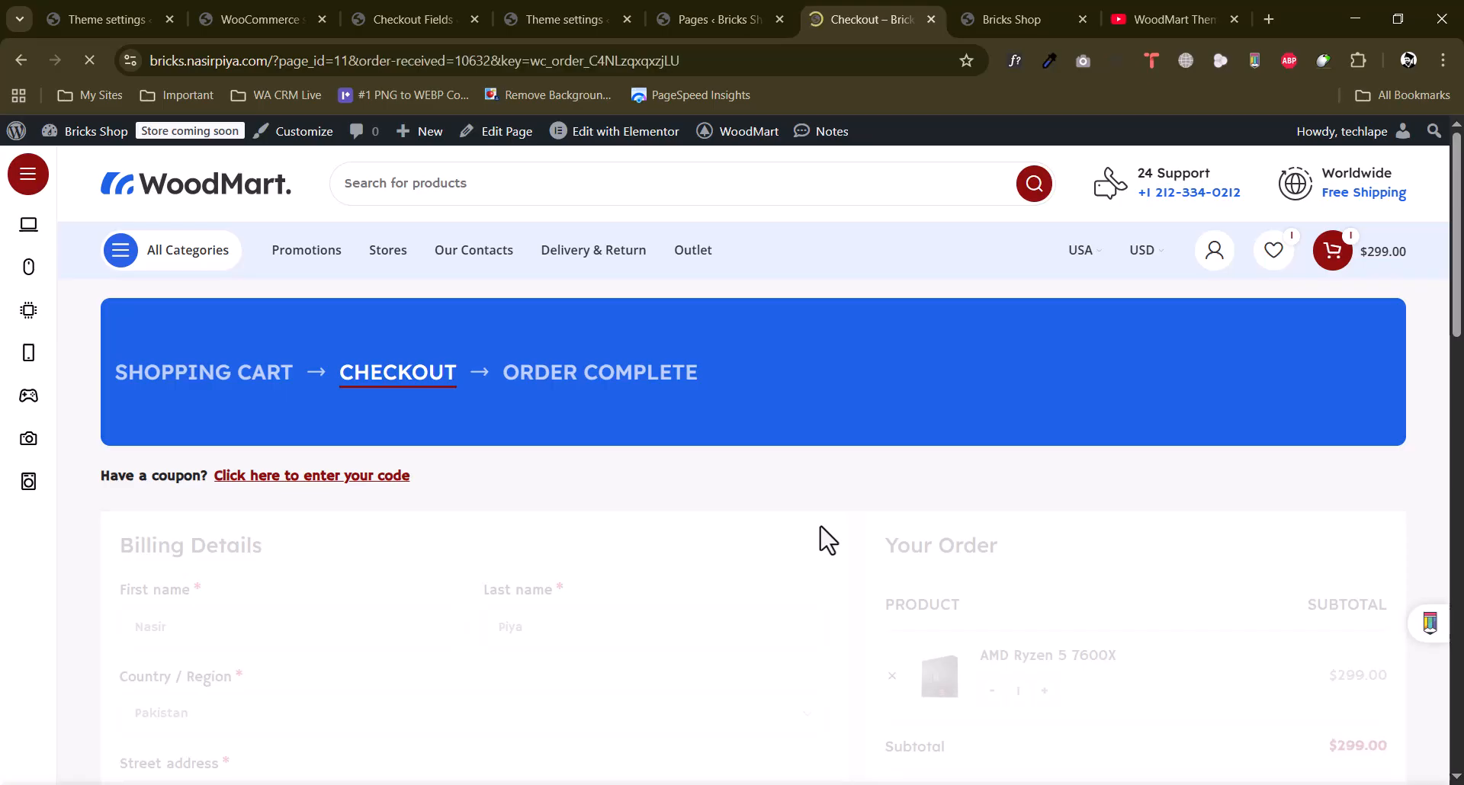
Review the order confirmation page, from the thank-you message to the order details and billing address.
drag(565, 351, 834, 343)
click(956, 361)
scroll(432, 434, down, 3)
scroll(733, 431, down, 7)
scroll(734, 429, up, 11)
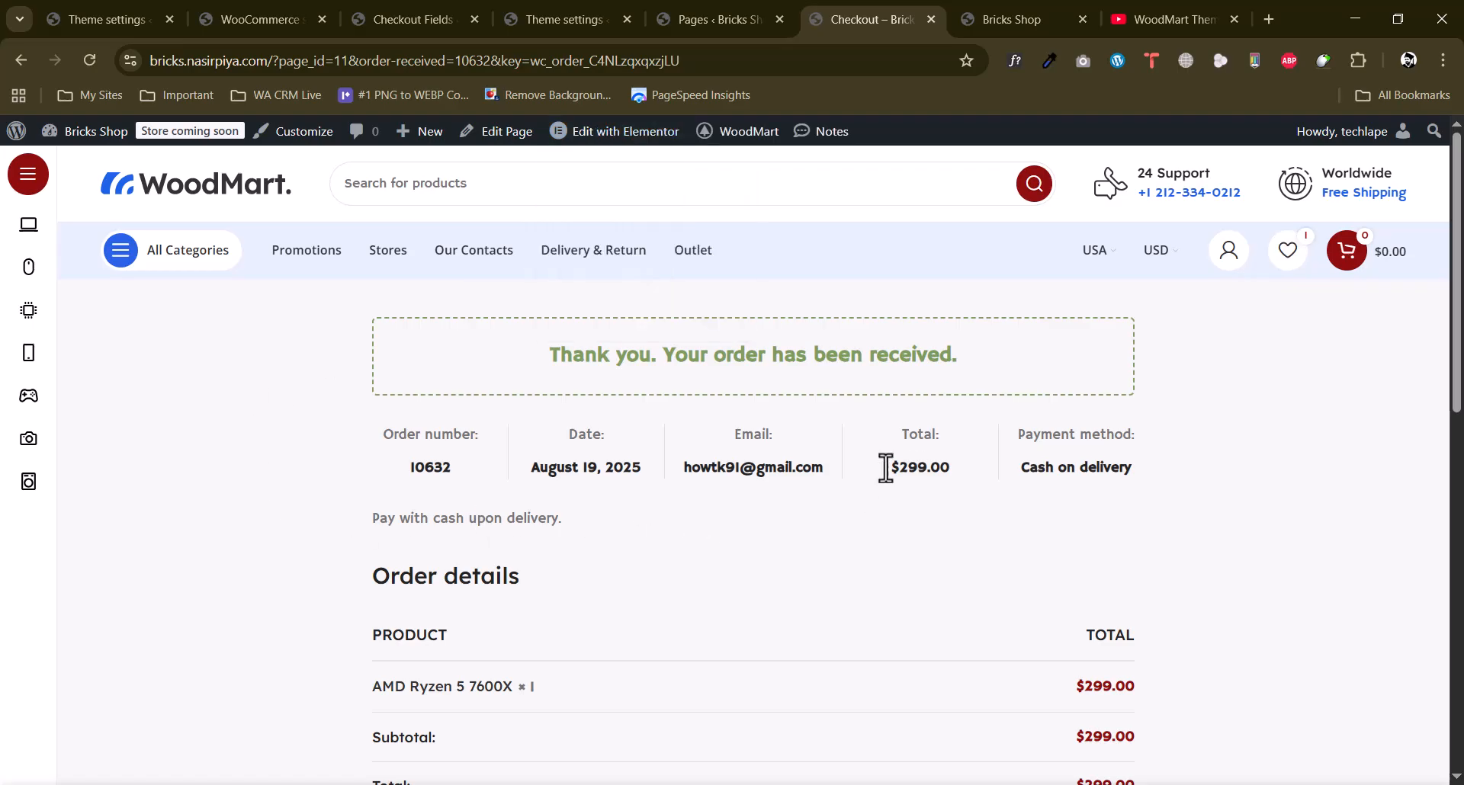
scroll(513, 529, down, 8)
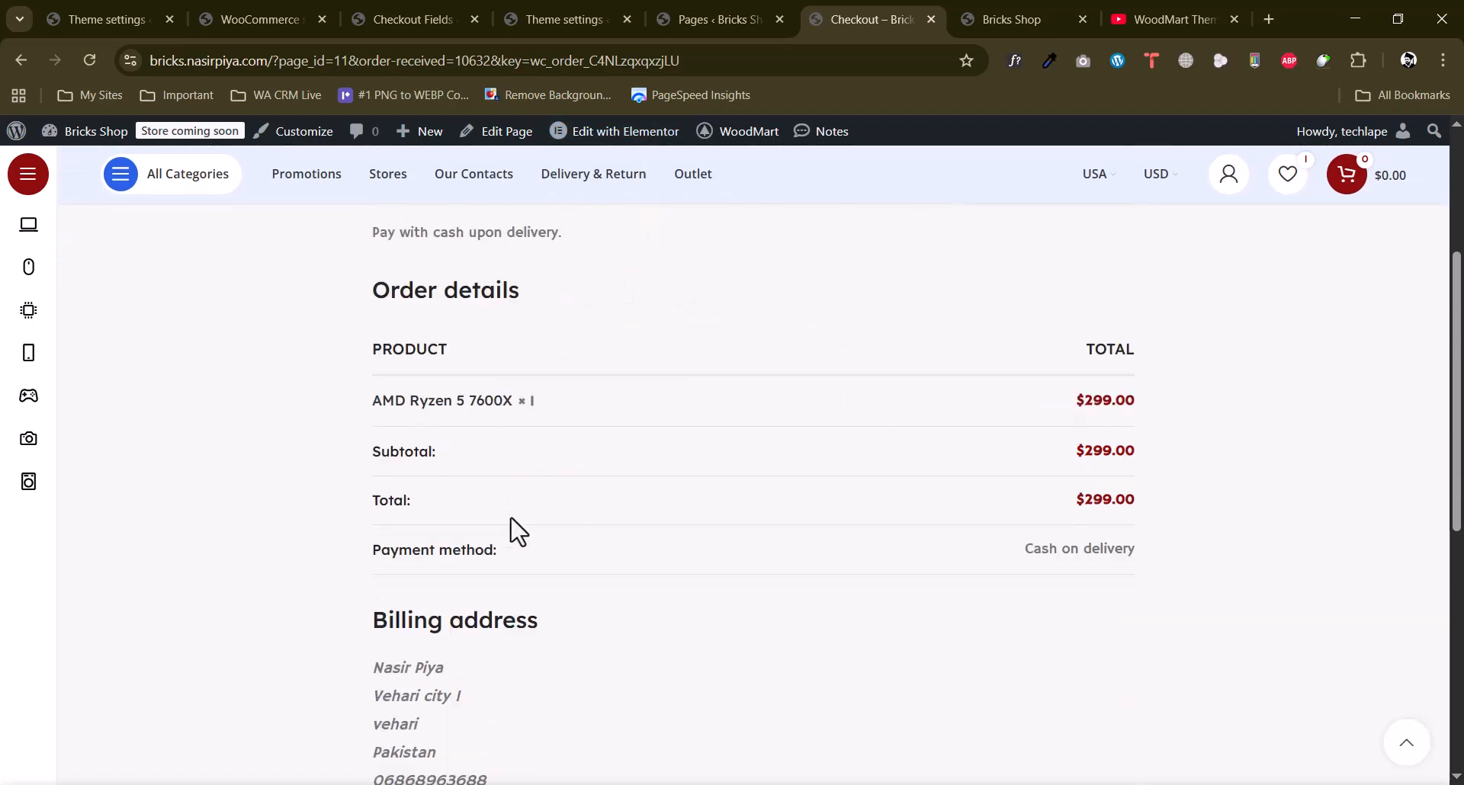
scroll(504, 556, up, 8)
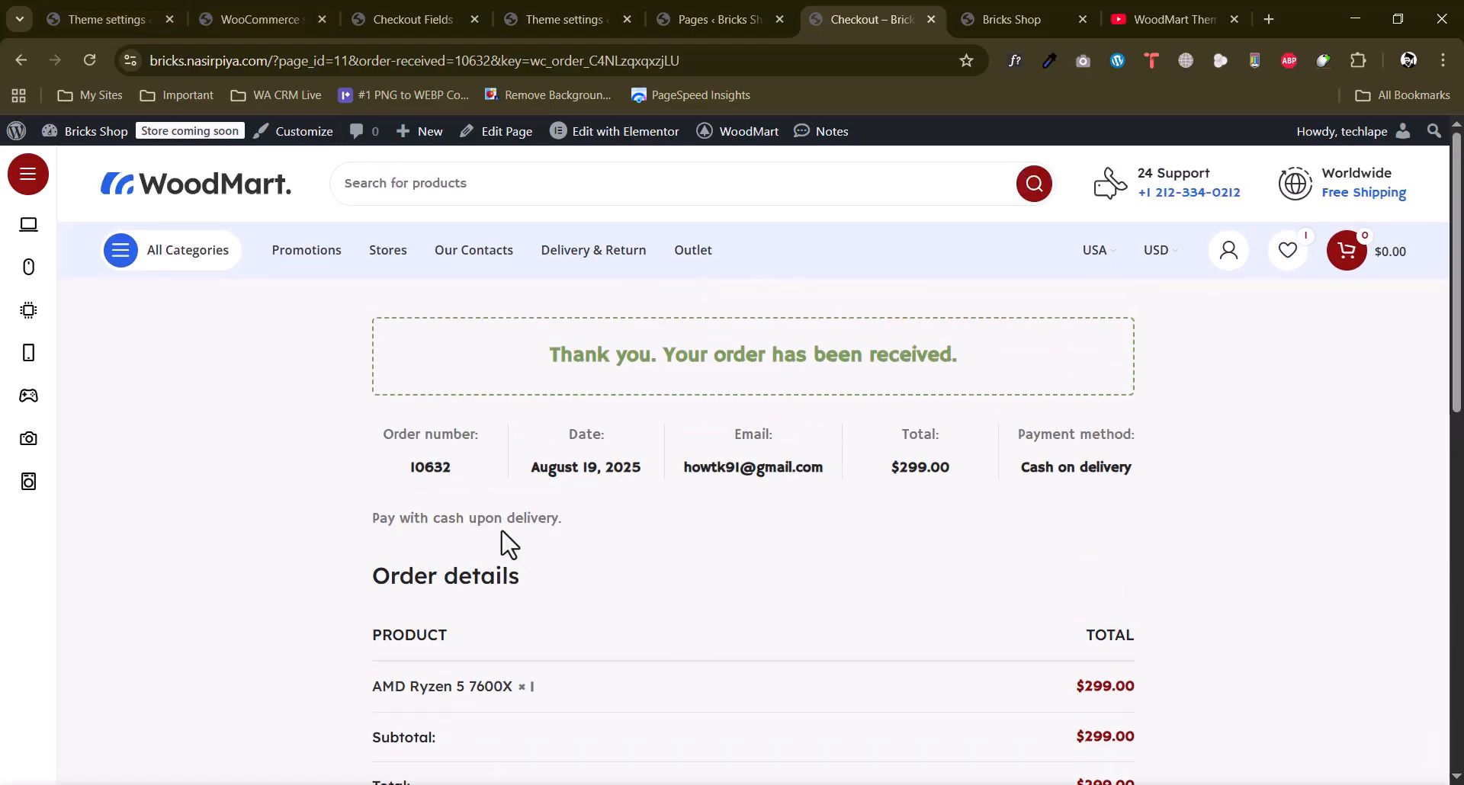
scroll(507, 540, down, 3)
Return to the WoodMart theme settings and open the Shop section's Thank you page options.
click(90, 6)
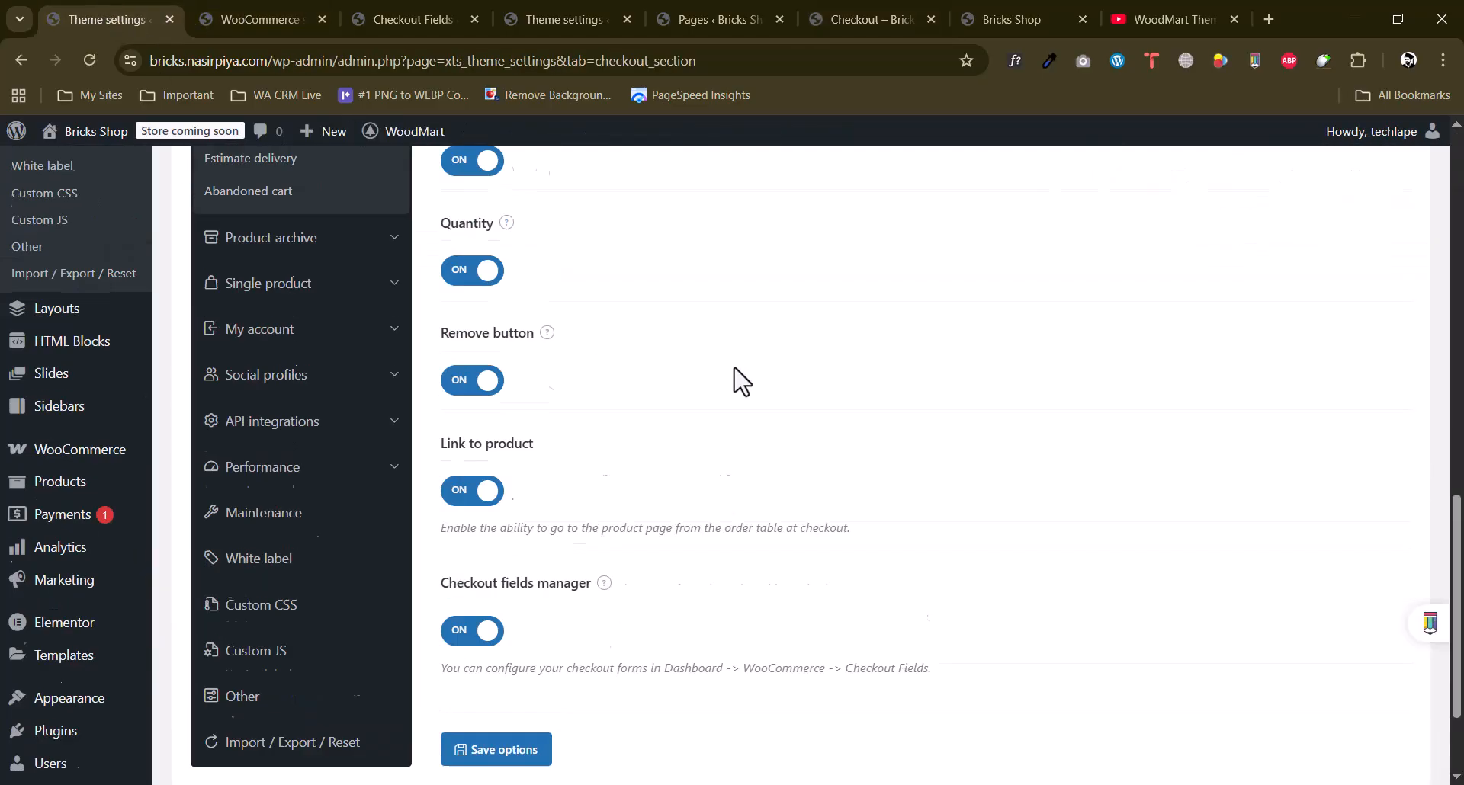
scroll(736, 377, down, 5)
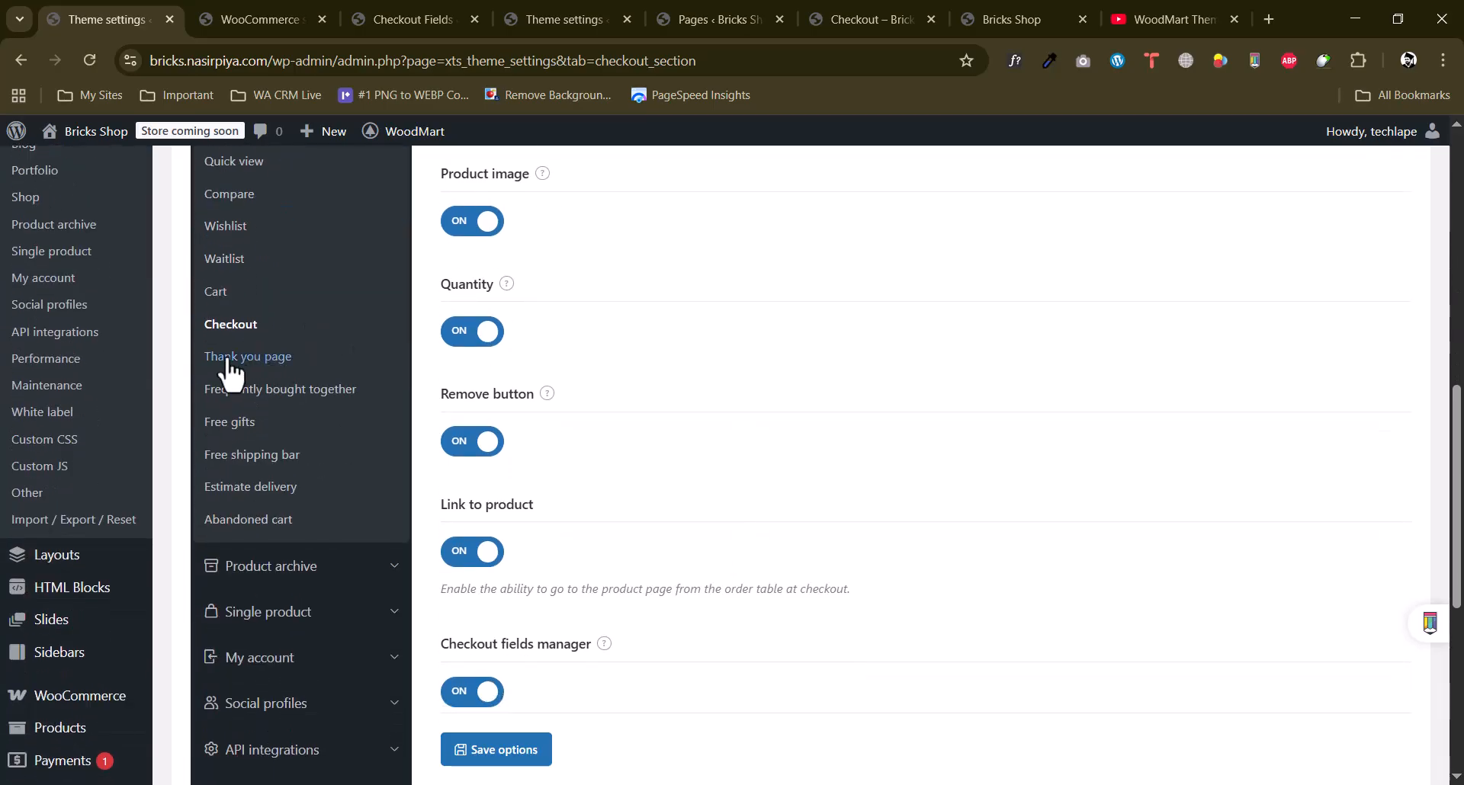
scroll(267, 382, up, 3)
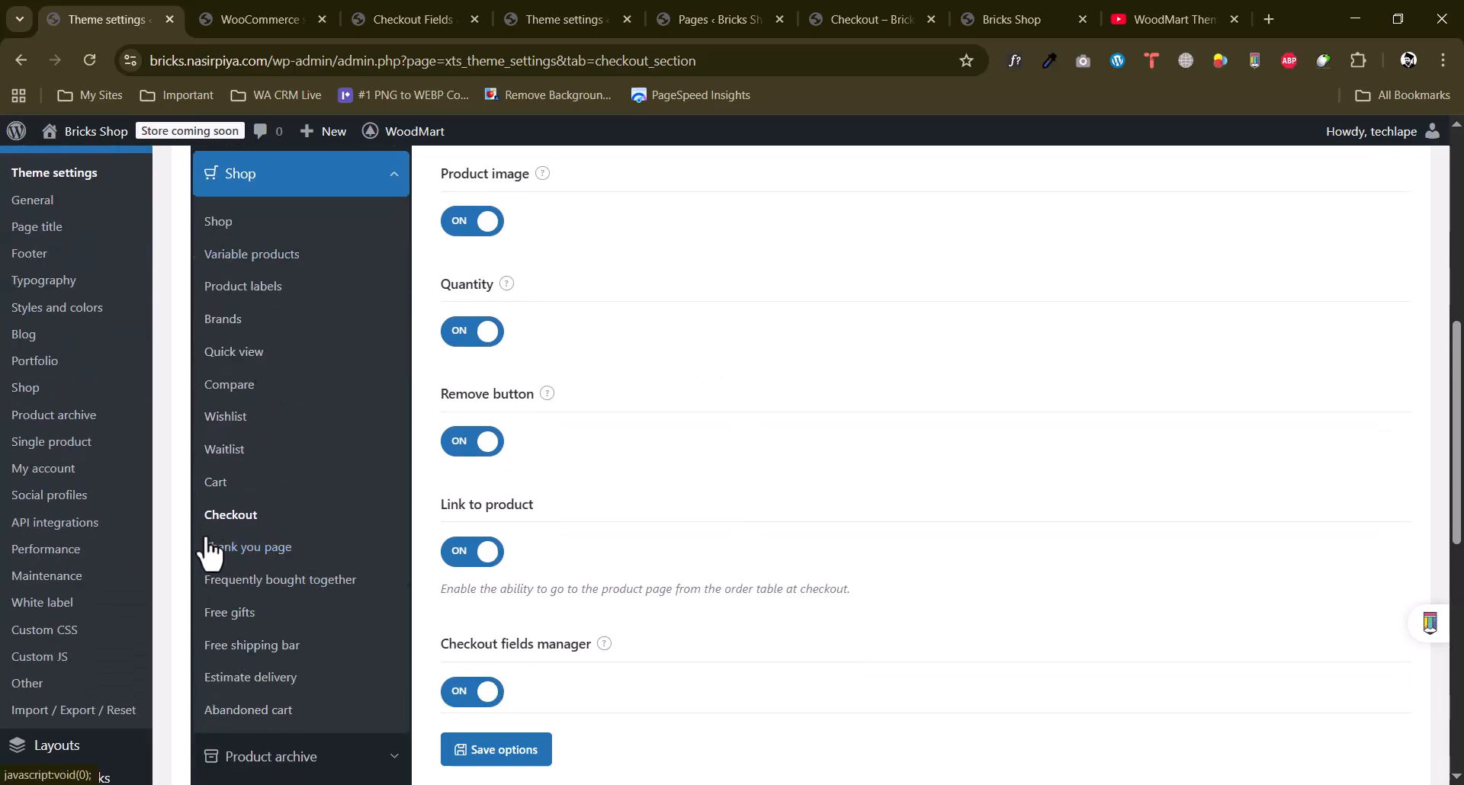
click(234, 554)
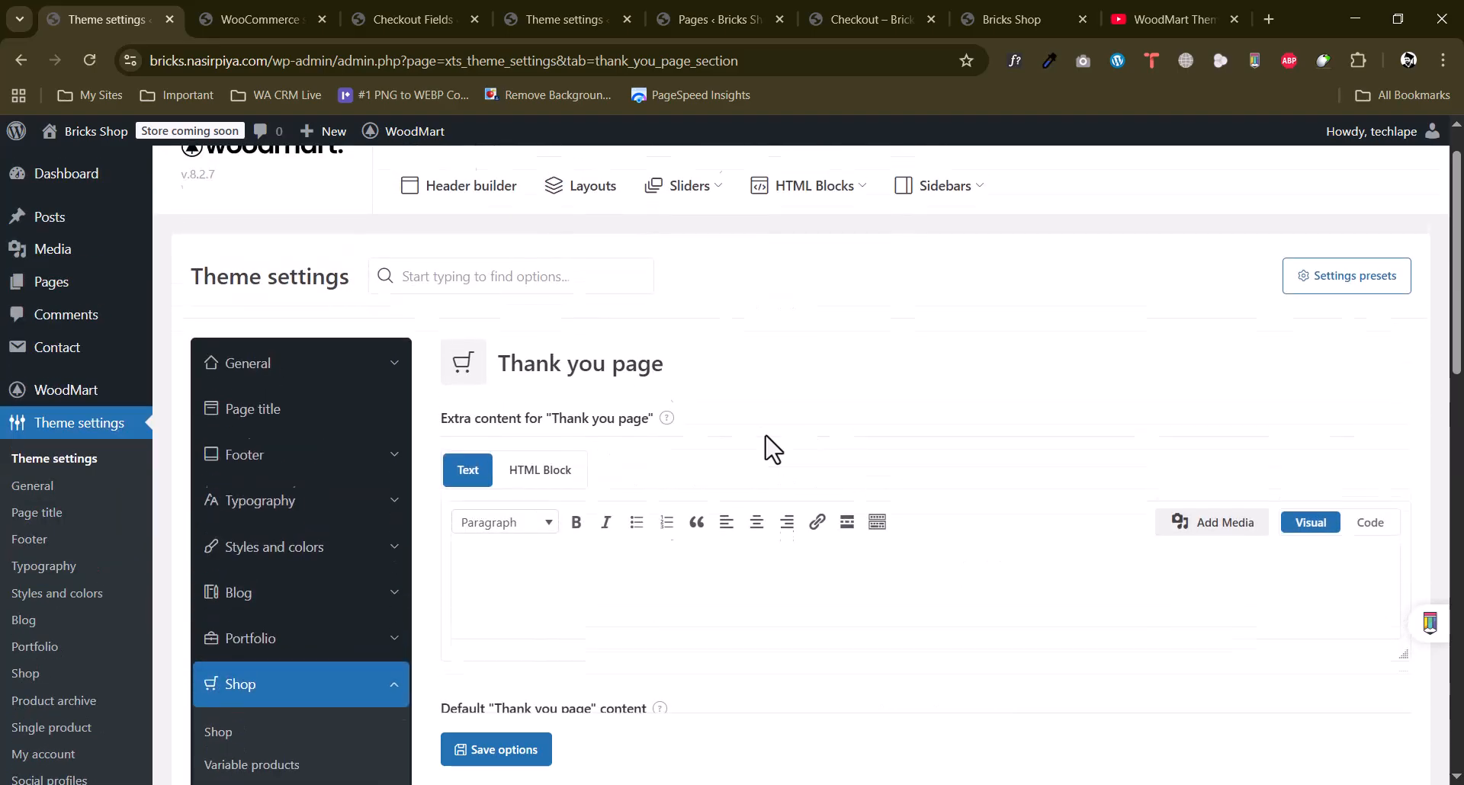
Switch the extra content for the Thank you page to HTML Block and check the block selection list.
scroll(777, 437, down, 3)
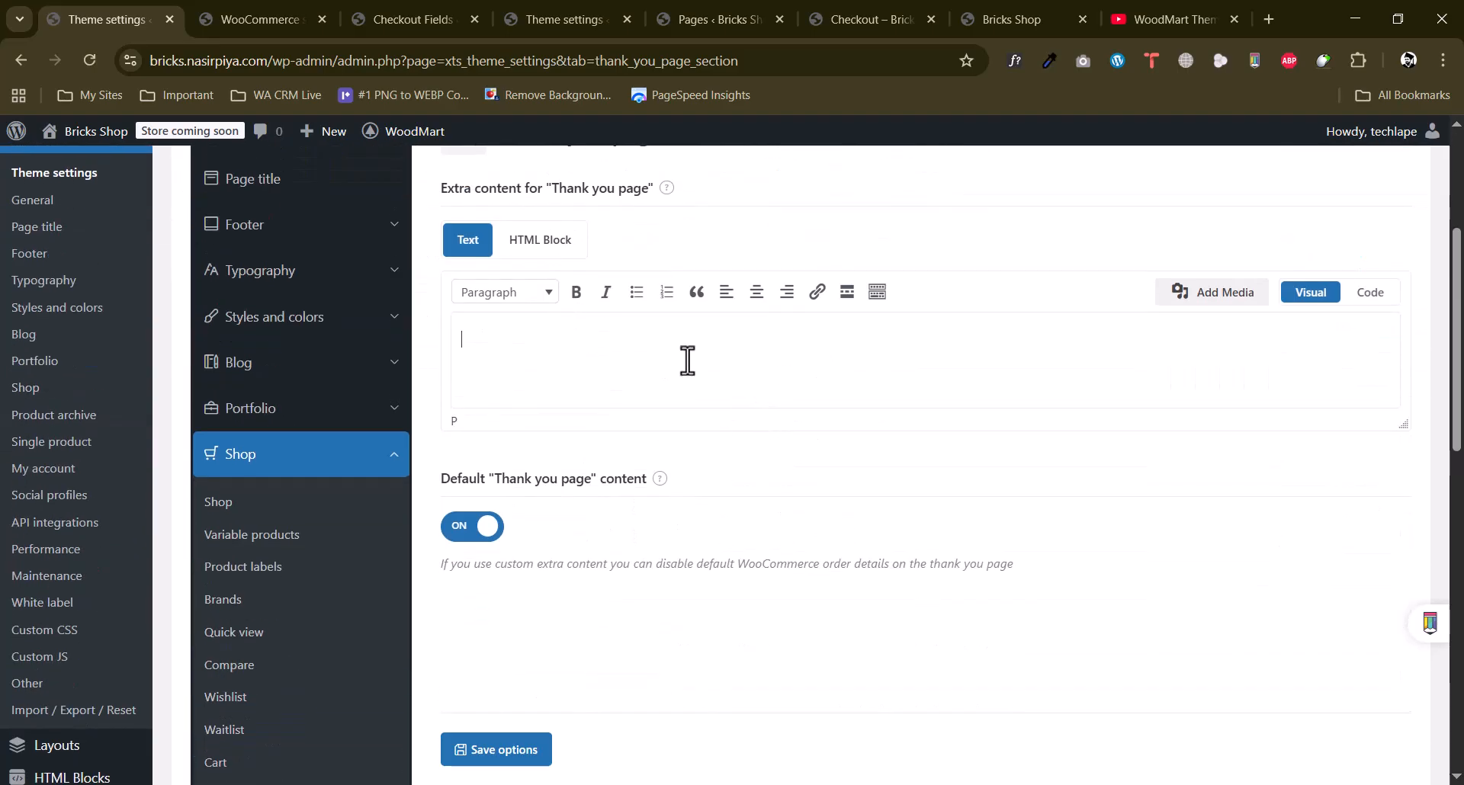
click(541, 242)
scroll(583, 411, up, 1)
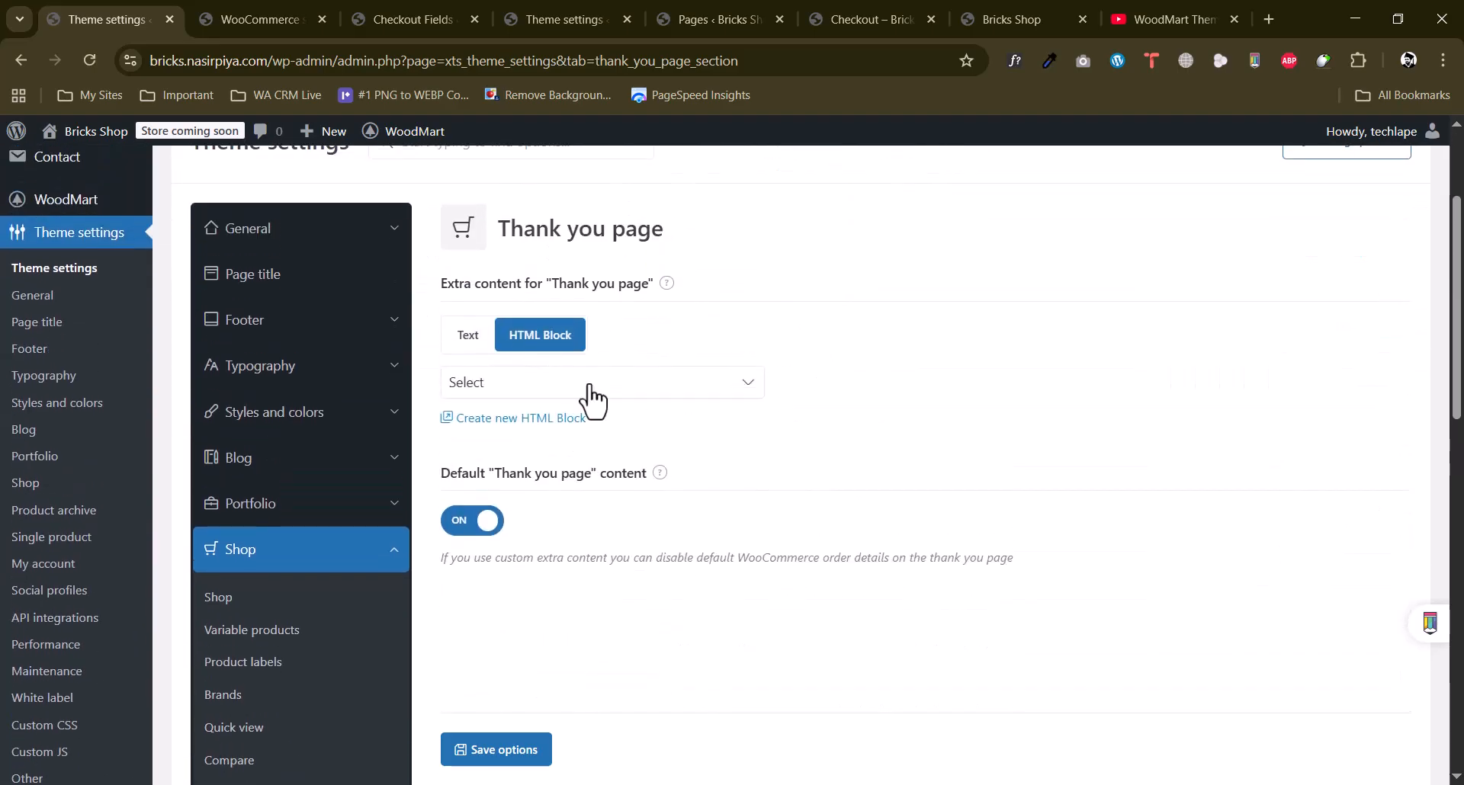
click(590, 387)
click(848, 379)
scroll(846, 379, up, 2)
scroll(846, 381, down, 4)
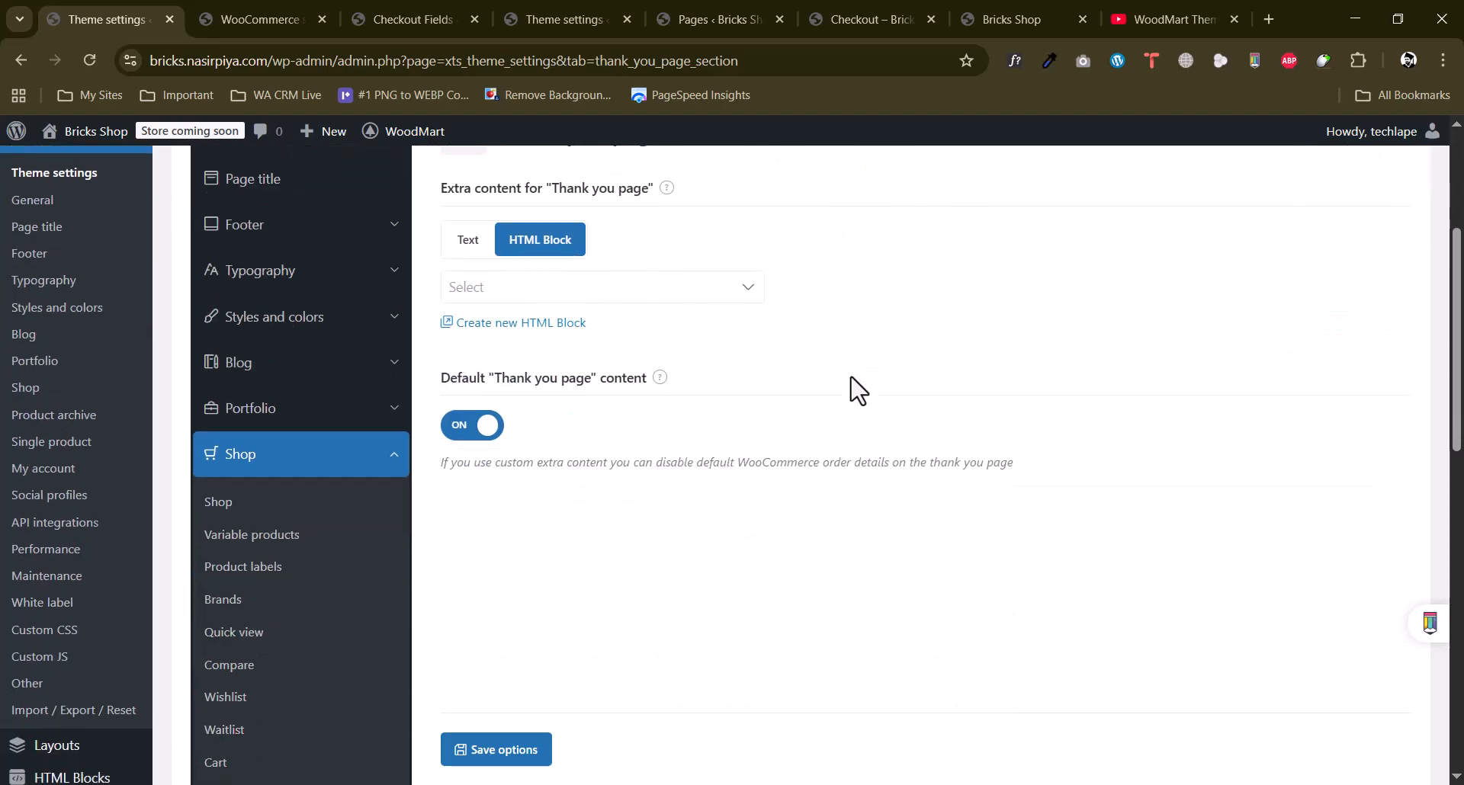
scroll(857, 390, down, 3)
Open the list of all HTML Blocks in a new tab and look over the existing blocks.
mouse_move(108, 501)
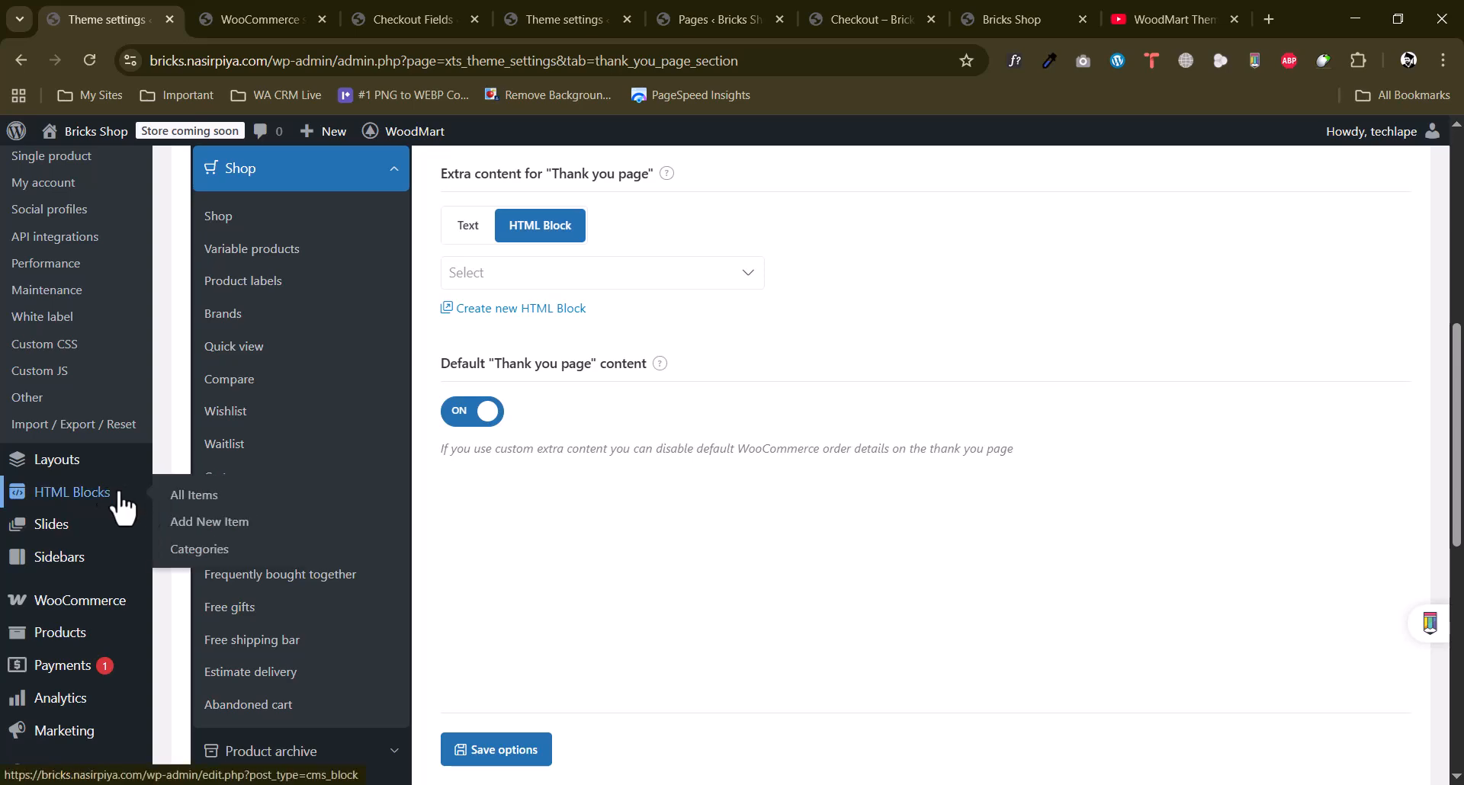
middle_click(215, 497)
click(202, 18)
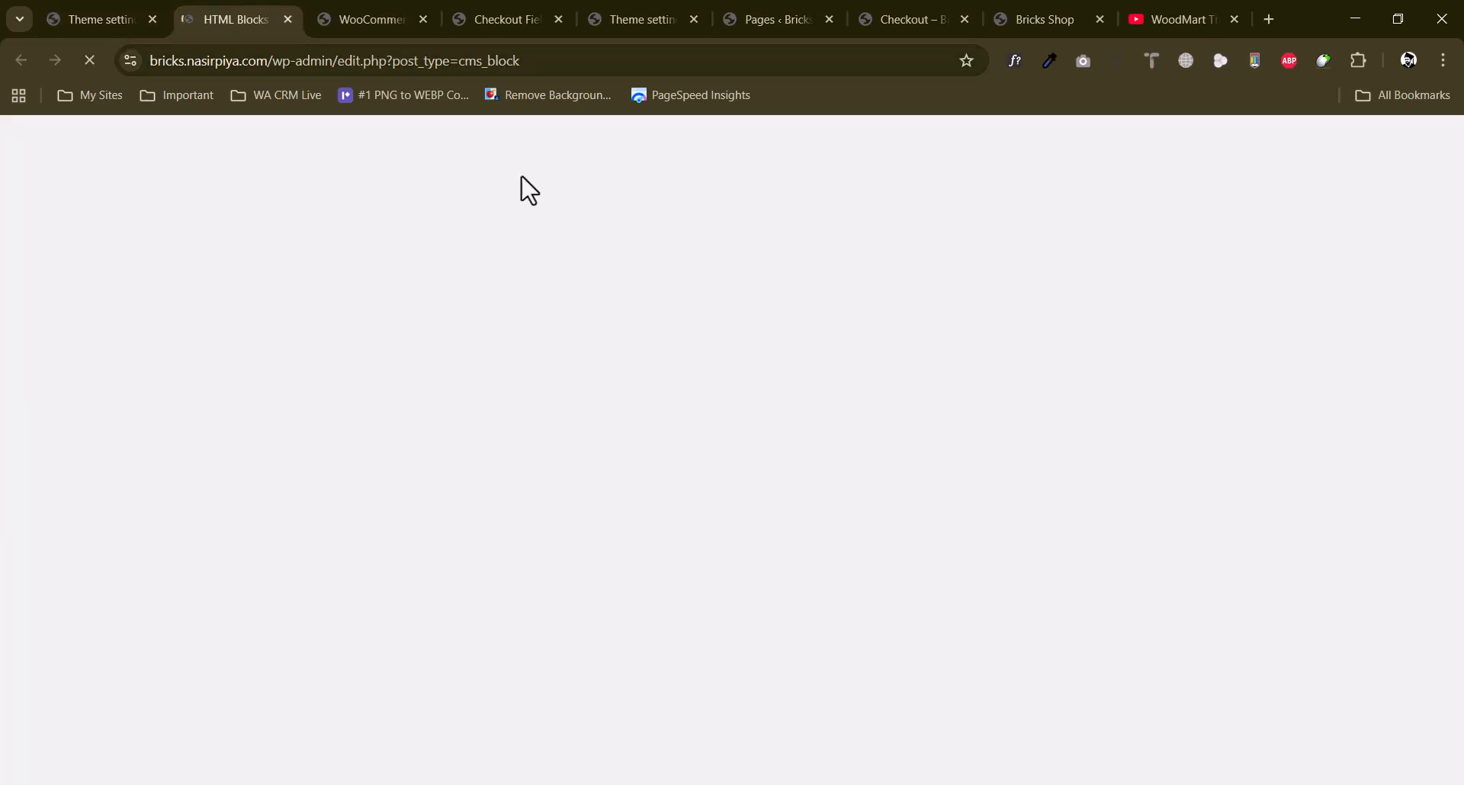
scroll(712, 359, down, 3)
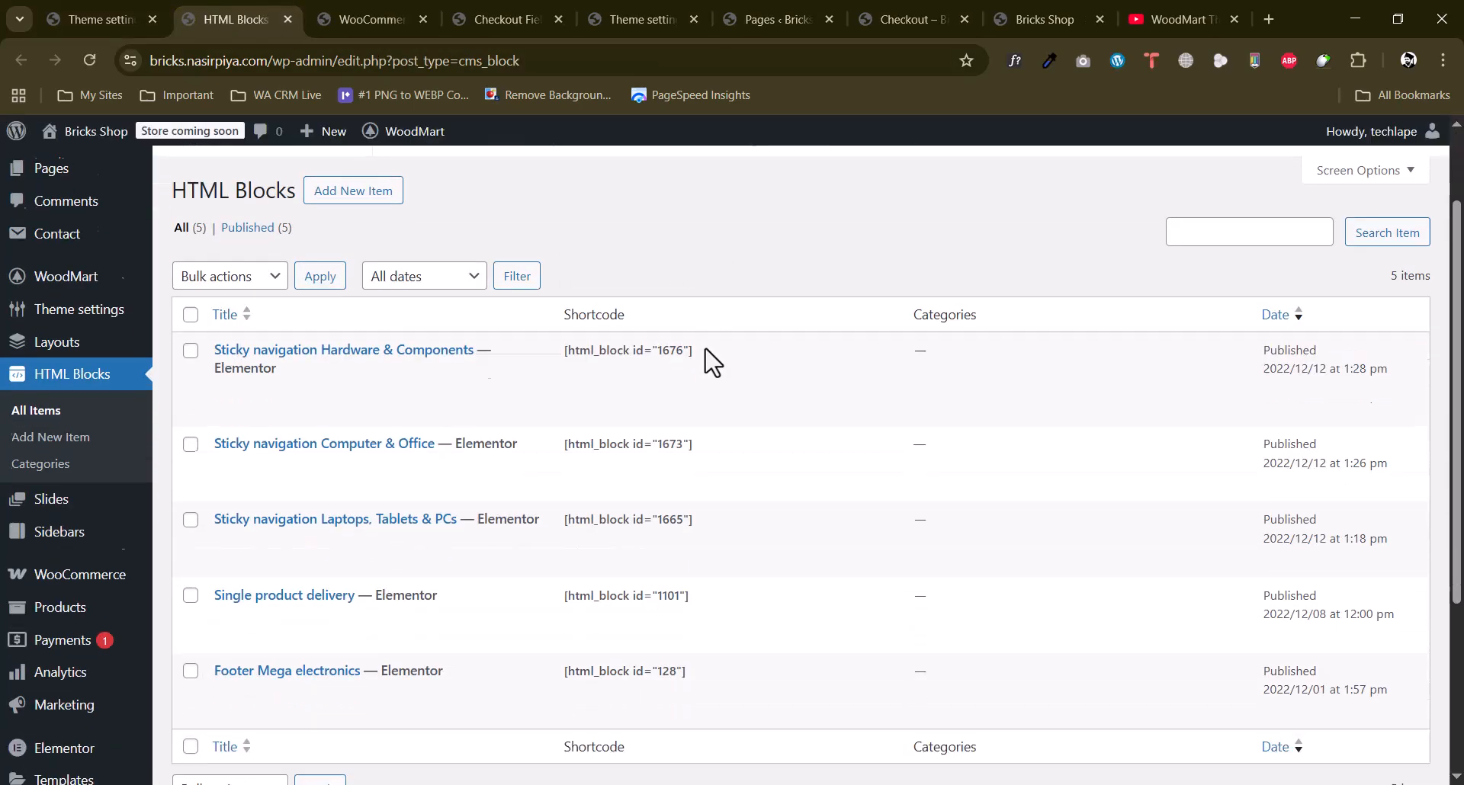
scroll(571, 549, up, 2)
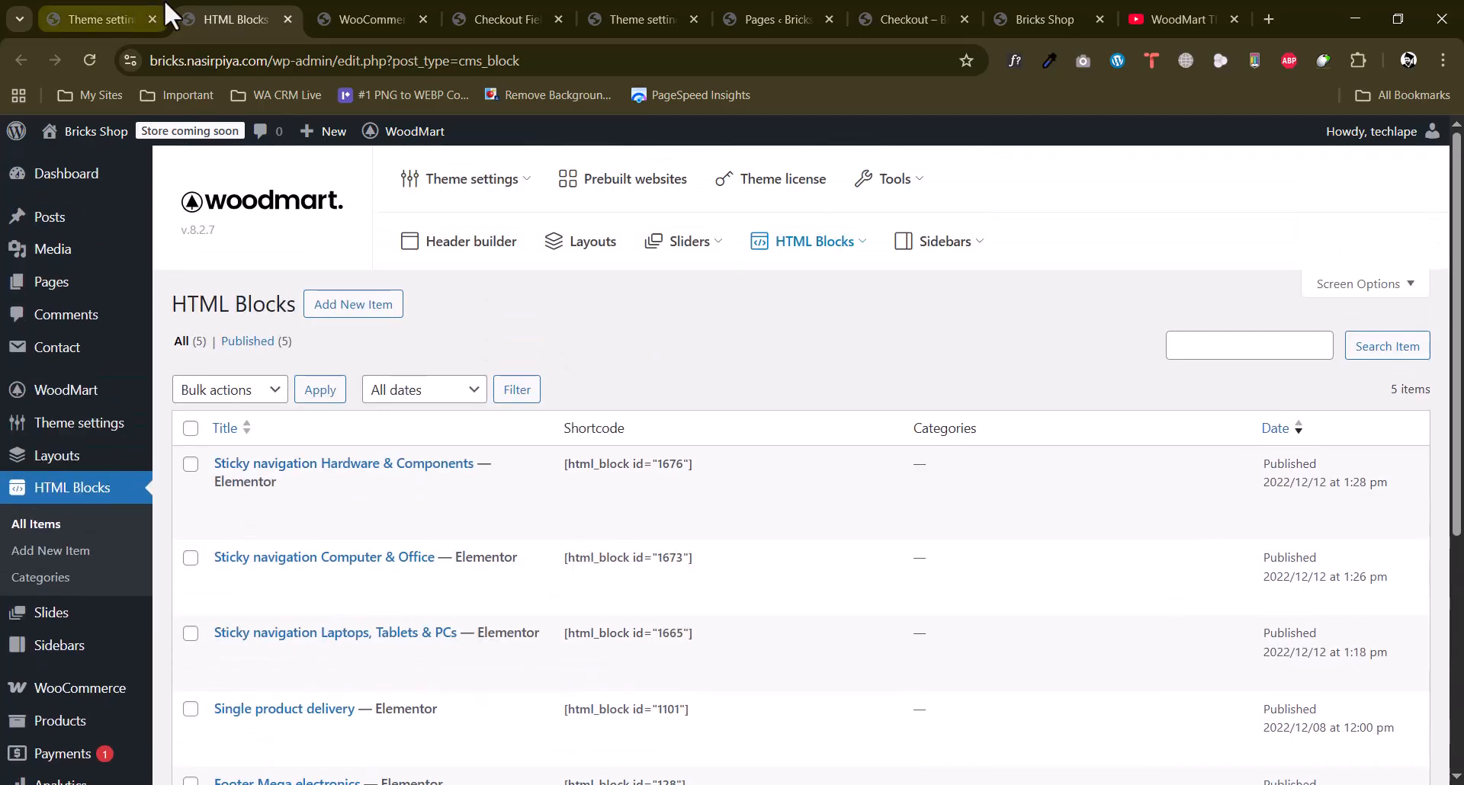
Go to the order confirmation page and review the default thank-you content, from the received message to the billing address.
click(877, 17)
drag(549, 354, 944, 353)
click(317, 534)
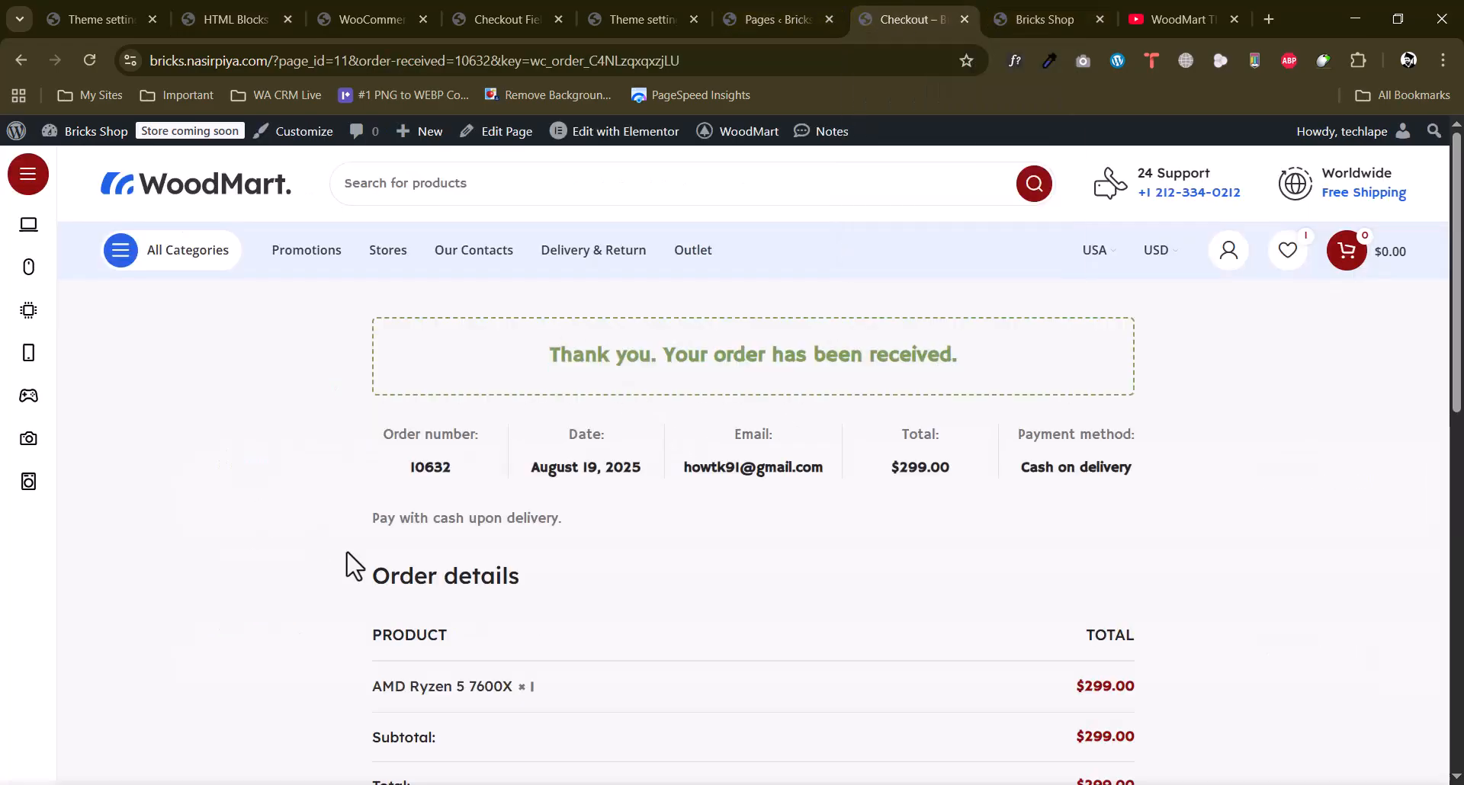
scroll(574, 577, down, 10)
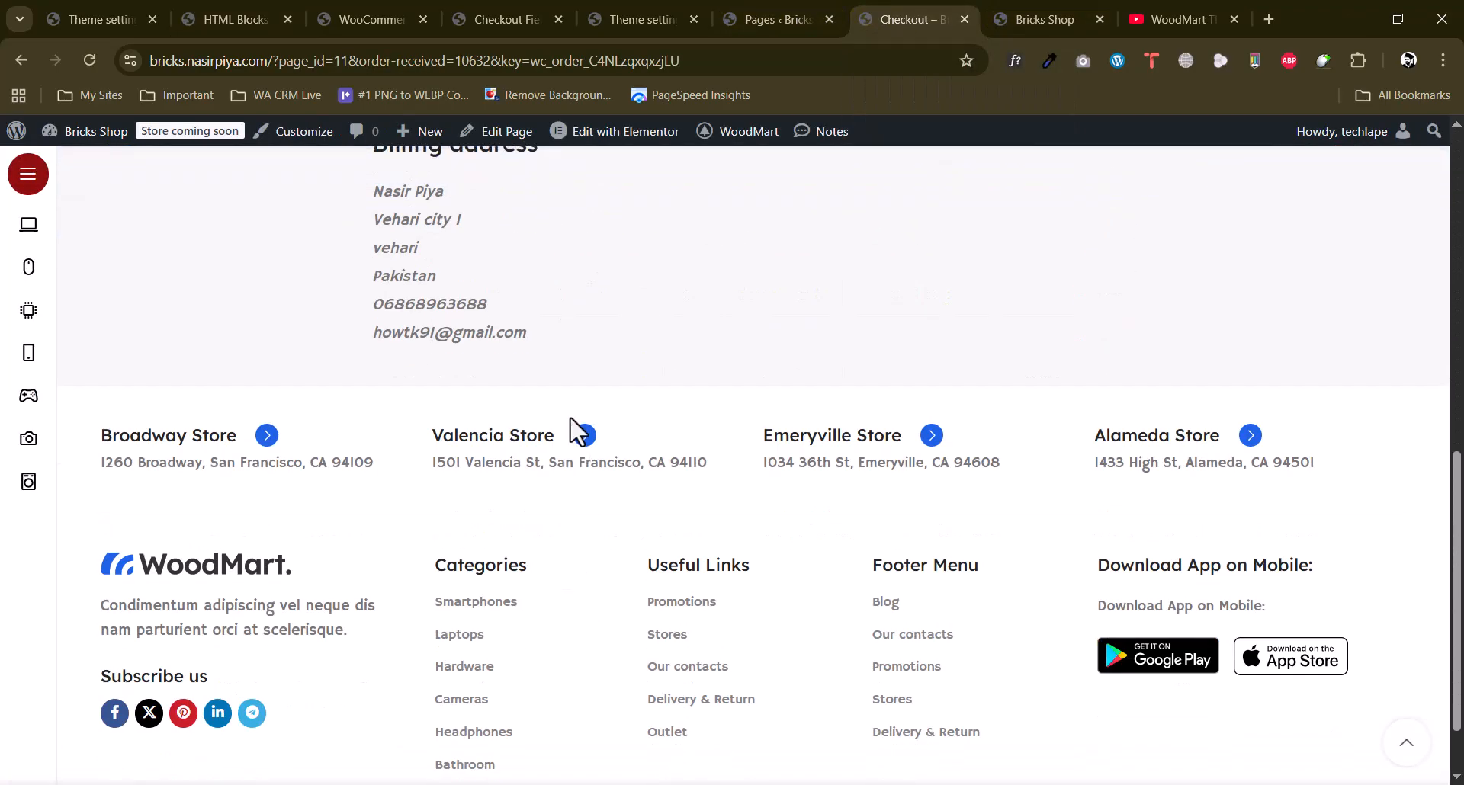
scroll(580, 442, up, 10)
drag(548, 357, 1013, 366)
click(1014, 366)
scroll(394, 534, down, 4)
scroll(395, 538, up, 4)
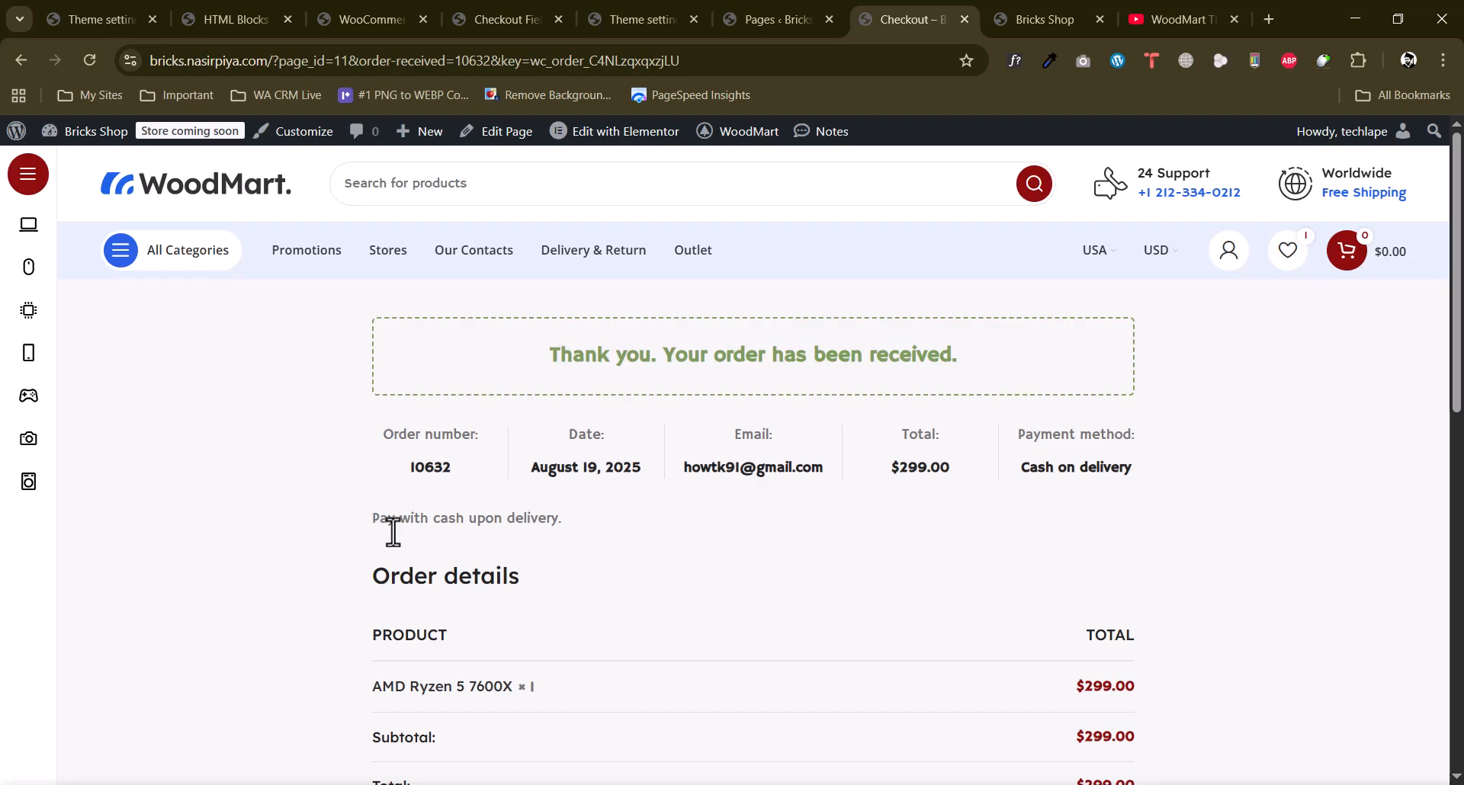
Return to the HTML Blocks list and examine where a new block can be added.
click(243, 17)
drag(167, 324, 282, 306)
click(273, 309)
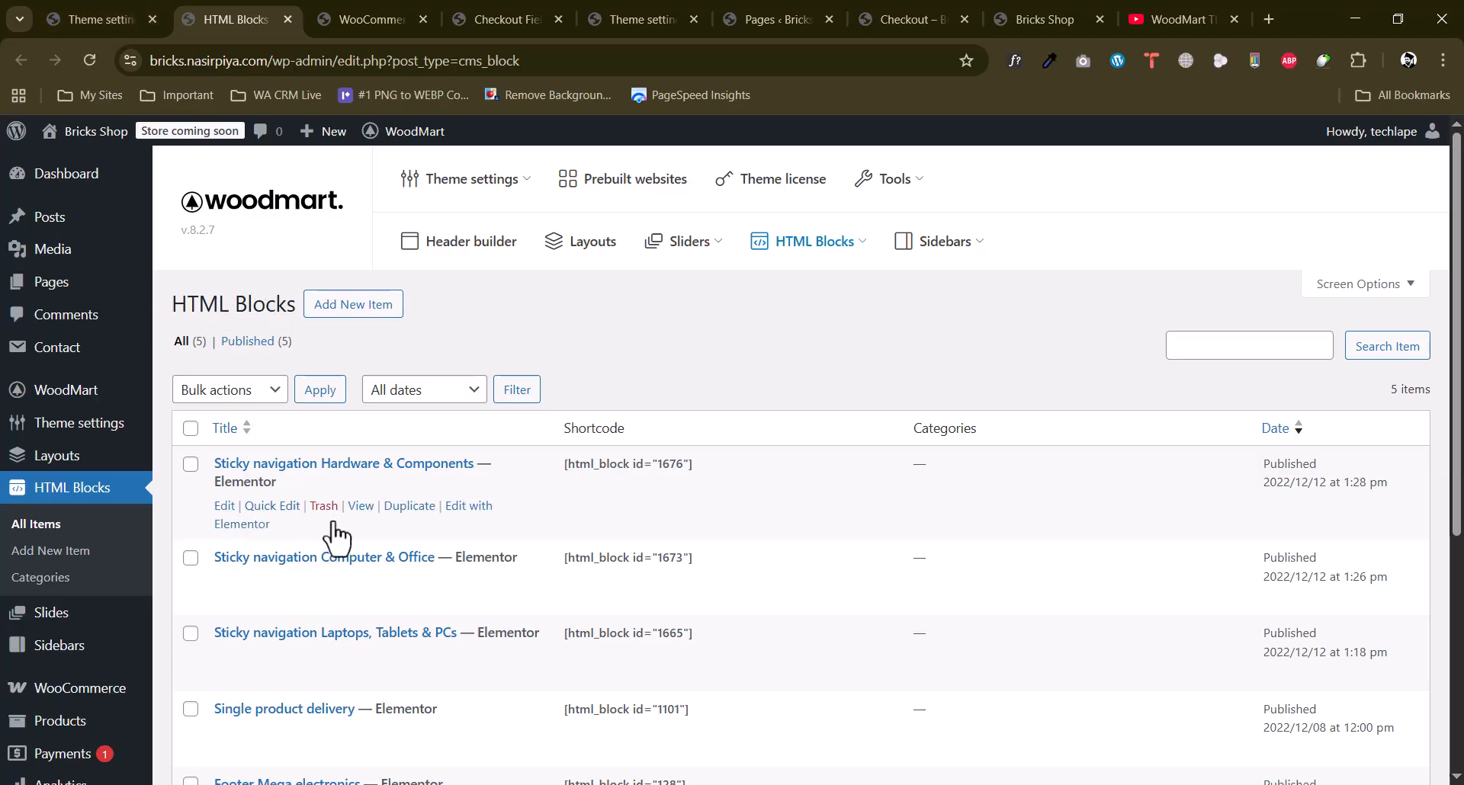
Return to the theme settings and switch the Thank you page's extra content back to Text.
click(137, 17)
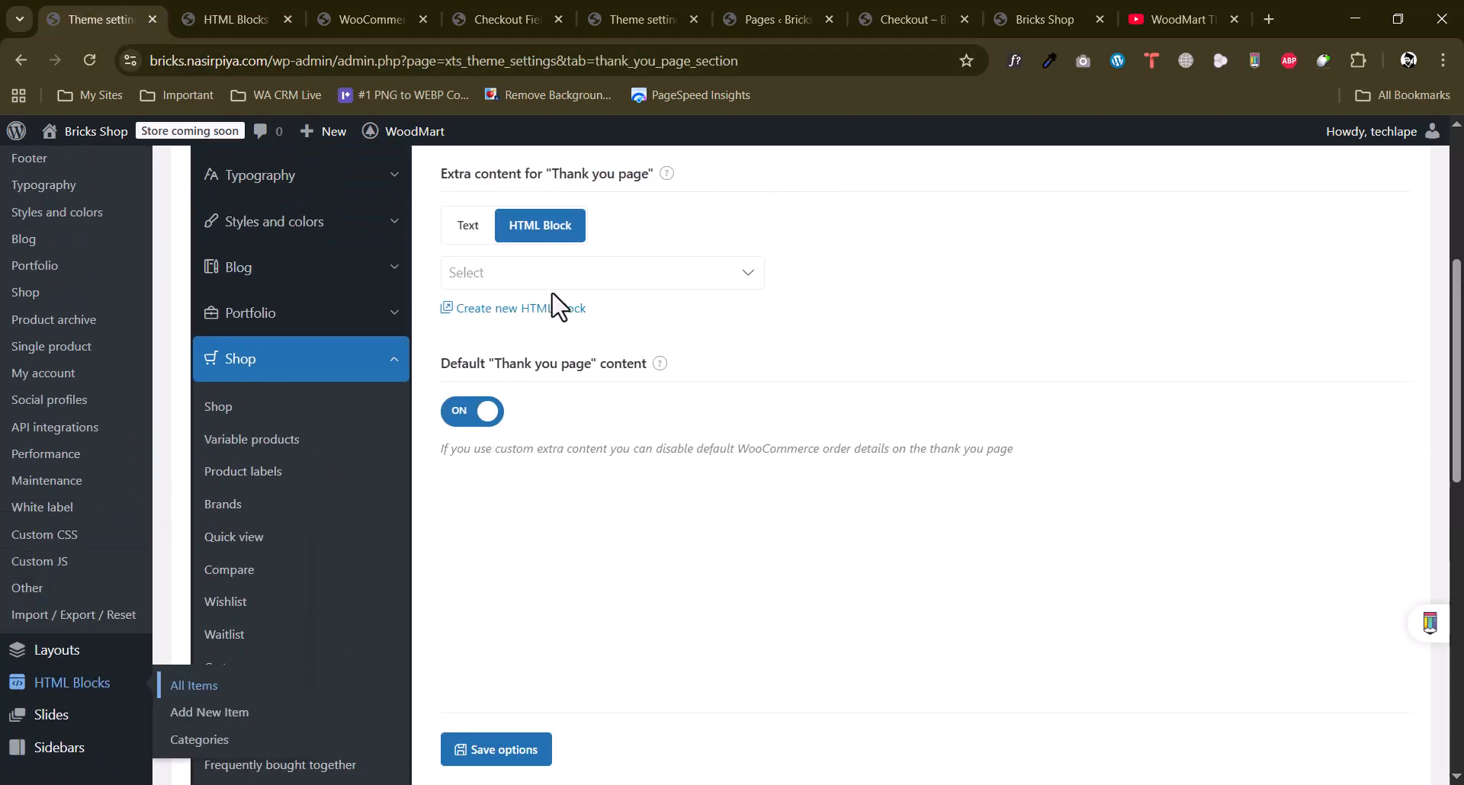
click(466, 231)
scroll(765, 448, down, 2)
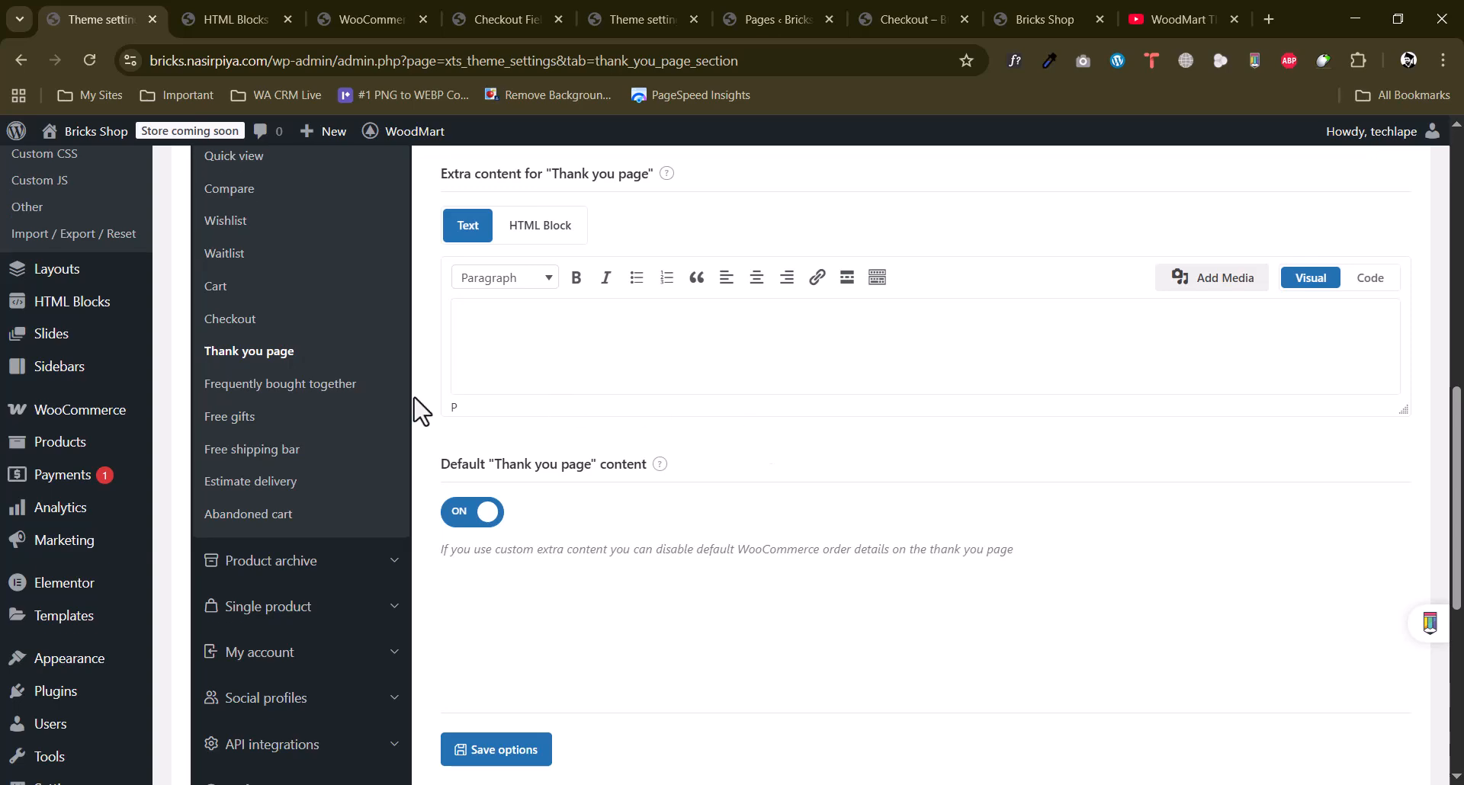
Open the Frequently bought together options and review the enable setting, product columns on desktop and form width.
click(281, 385)
scroll(695, 495, up, 3)
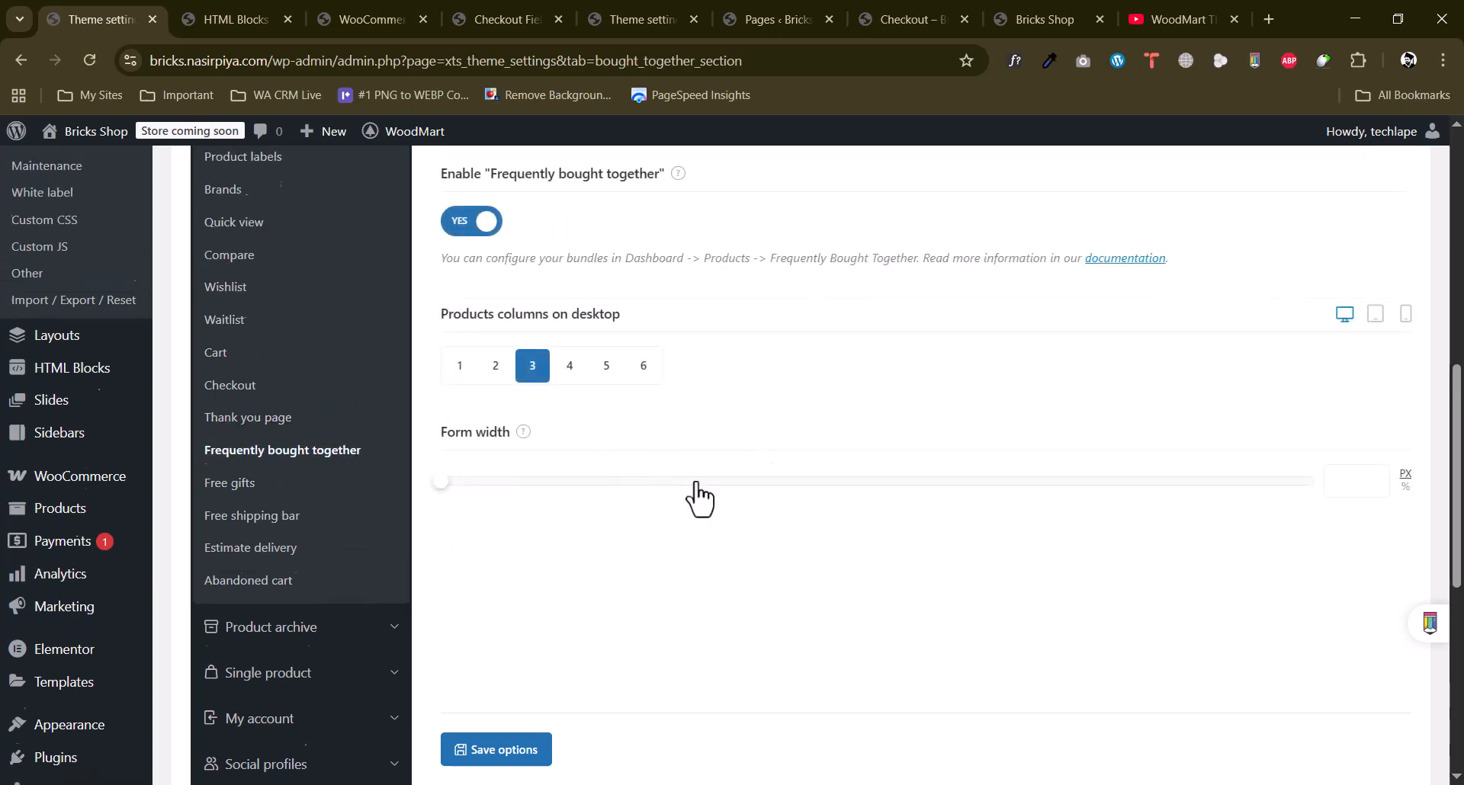
scroll(699, 499, up, 4)
drag(546, 420, 752, 416)
click(771, 419)
scroll(778, 419, down, 4)
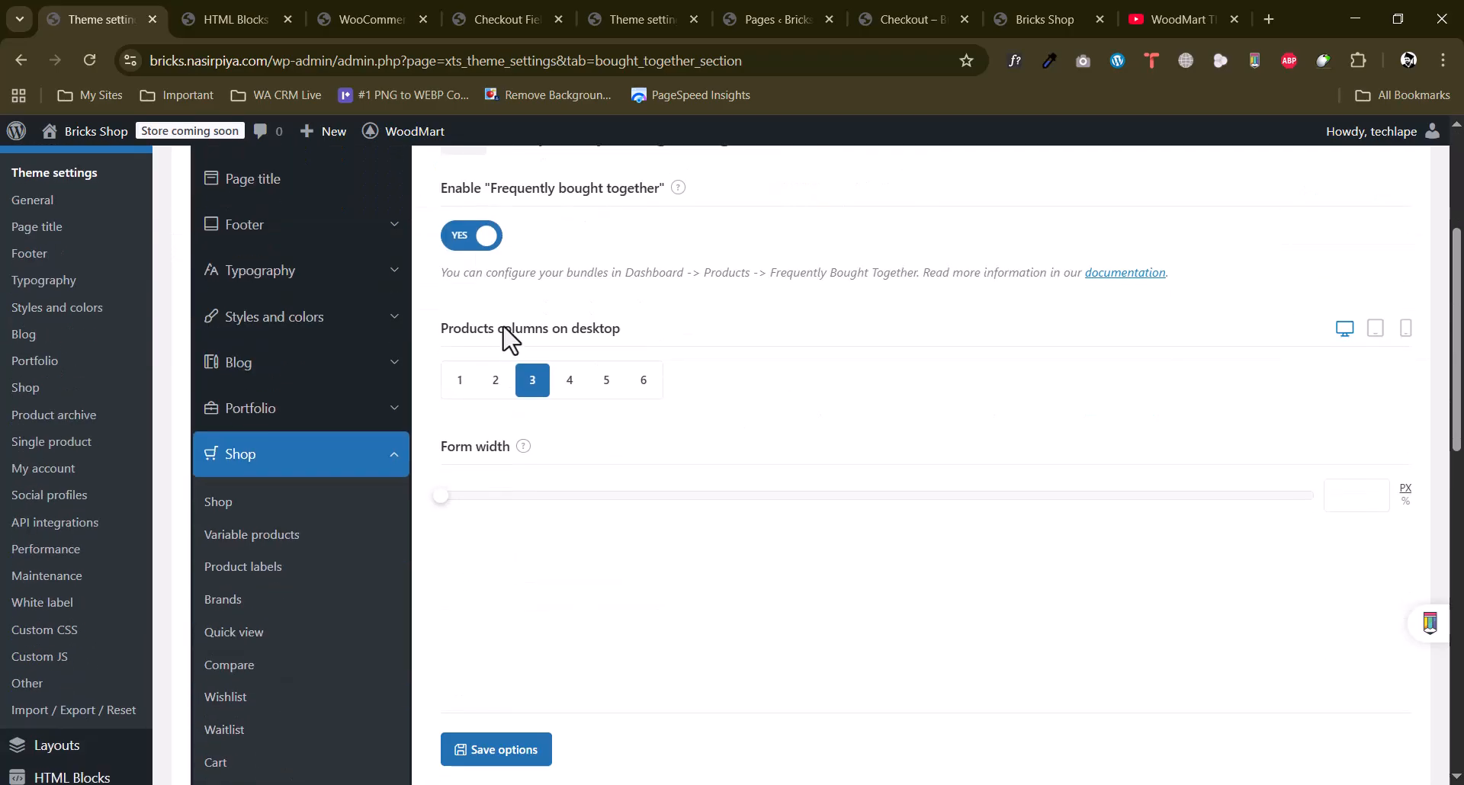
scroll(549, 349, down, 3)
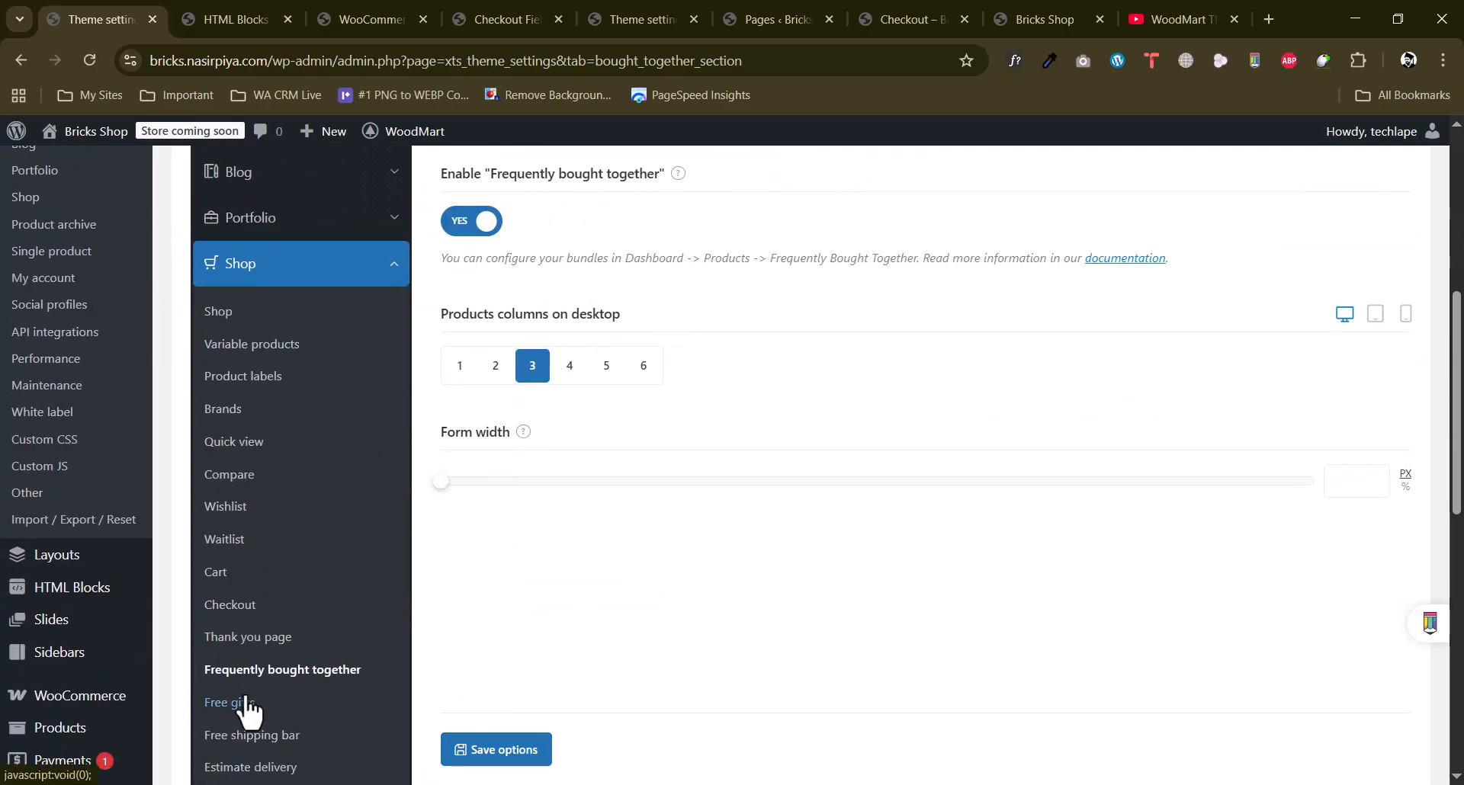
Open the Free gifts options and review the gift limit, price display and cart location settings.
click(248, 703)
scroll(808, 473, down, 3)
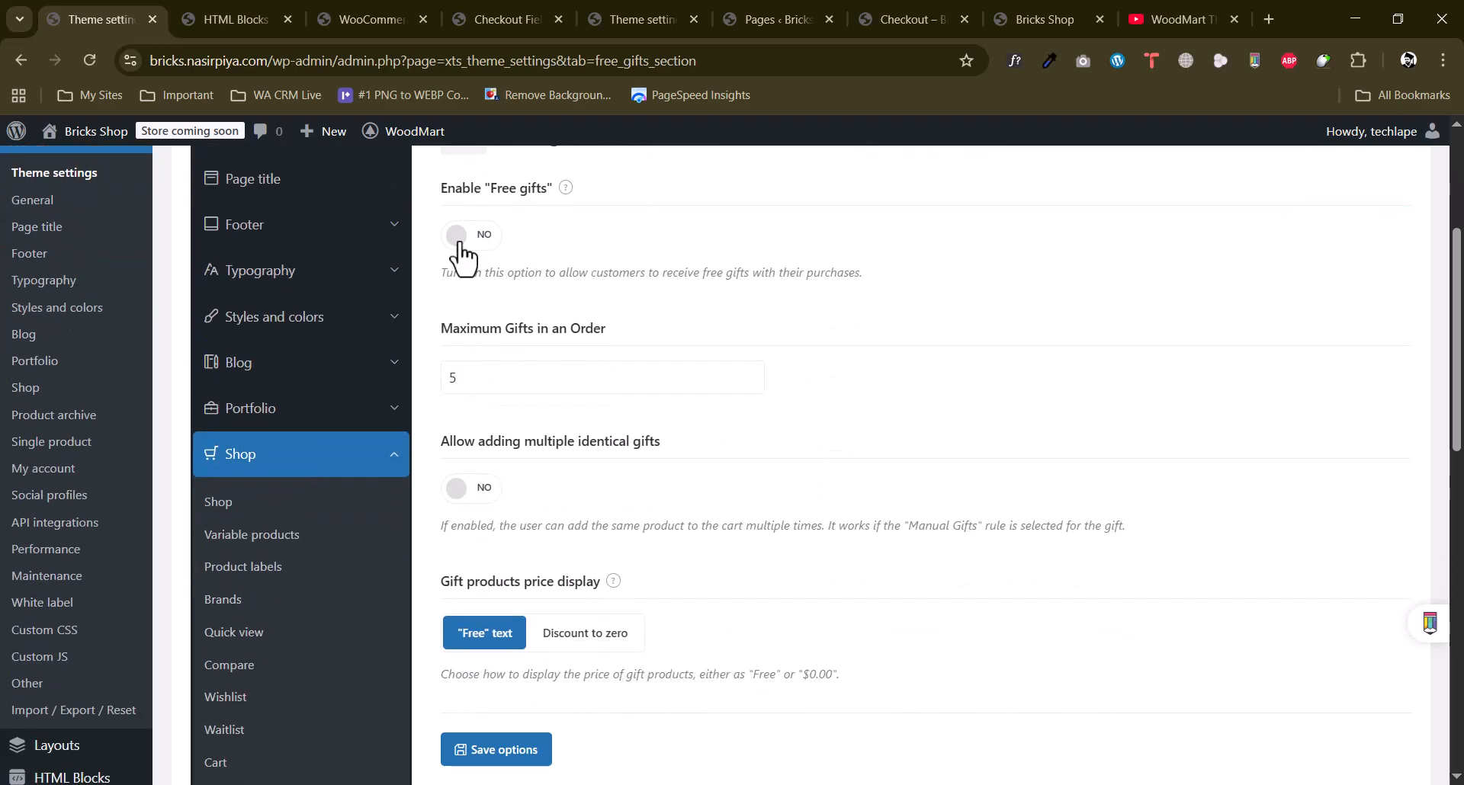
scroll(705, 343, down, 6)
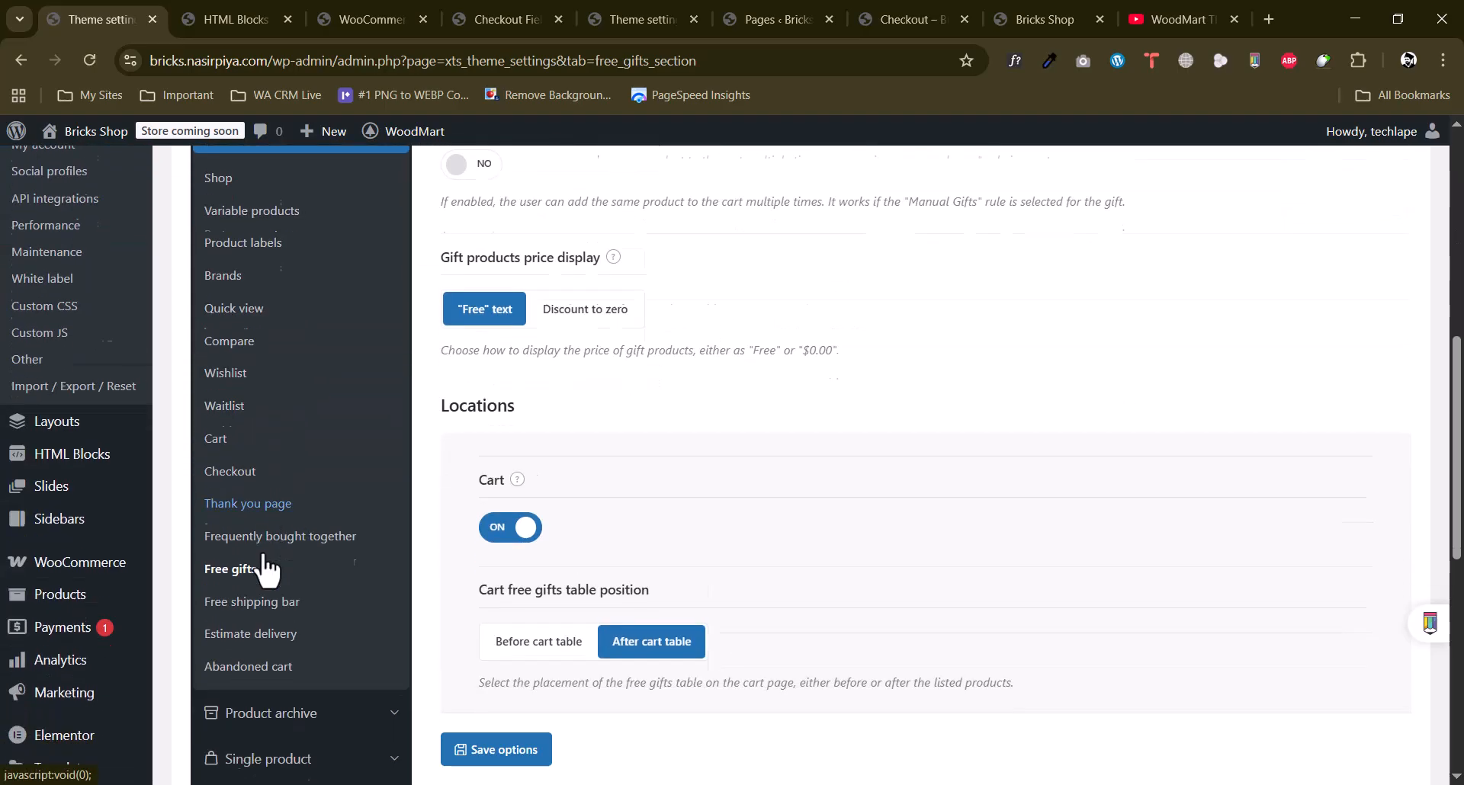
Open the Free shipping bar options and review the calculation, goal amount, coupon discount and location settings.
click(231, 456)
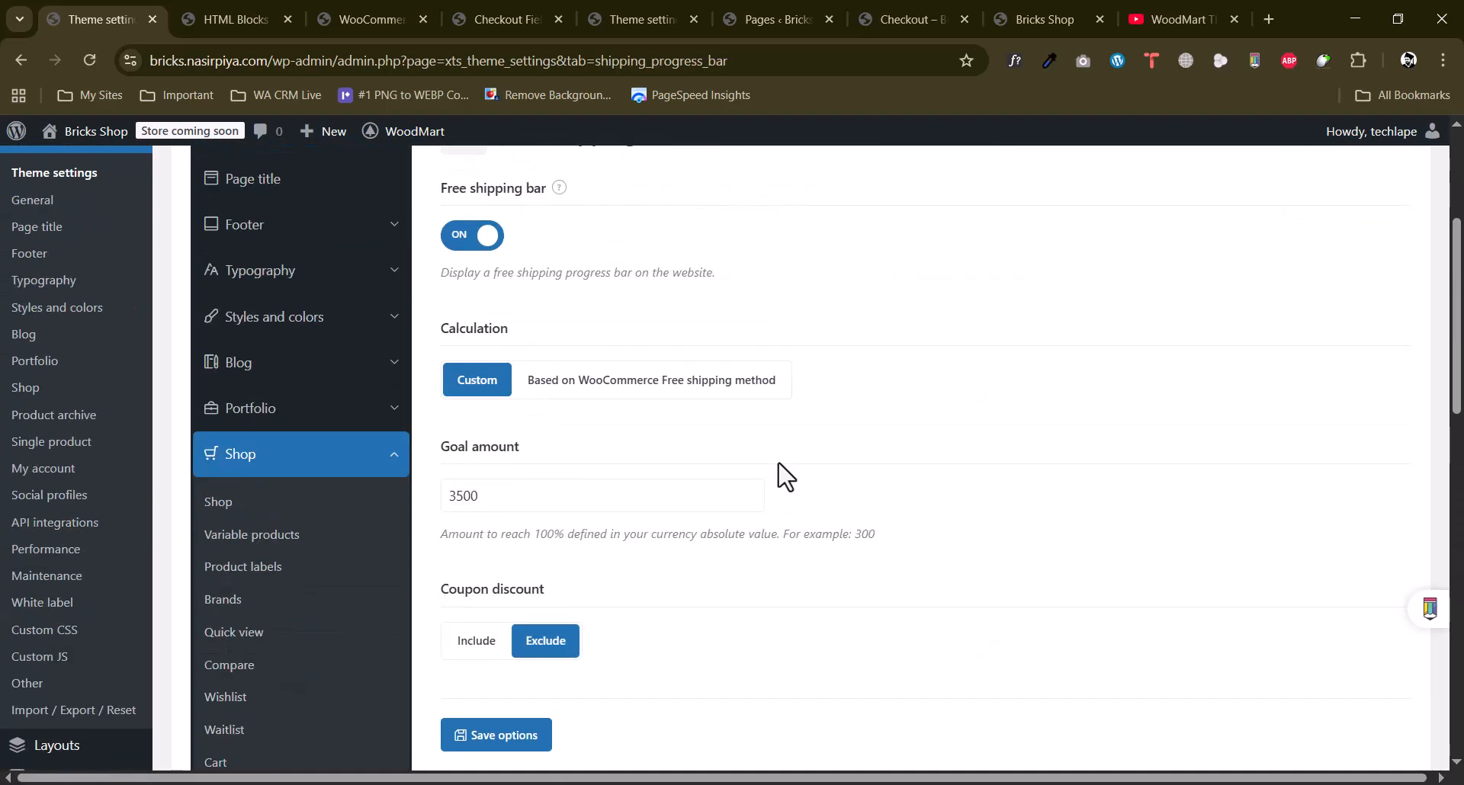
scroll(785, 477, down, 3)
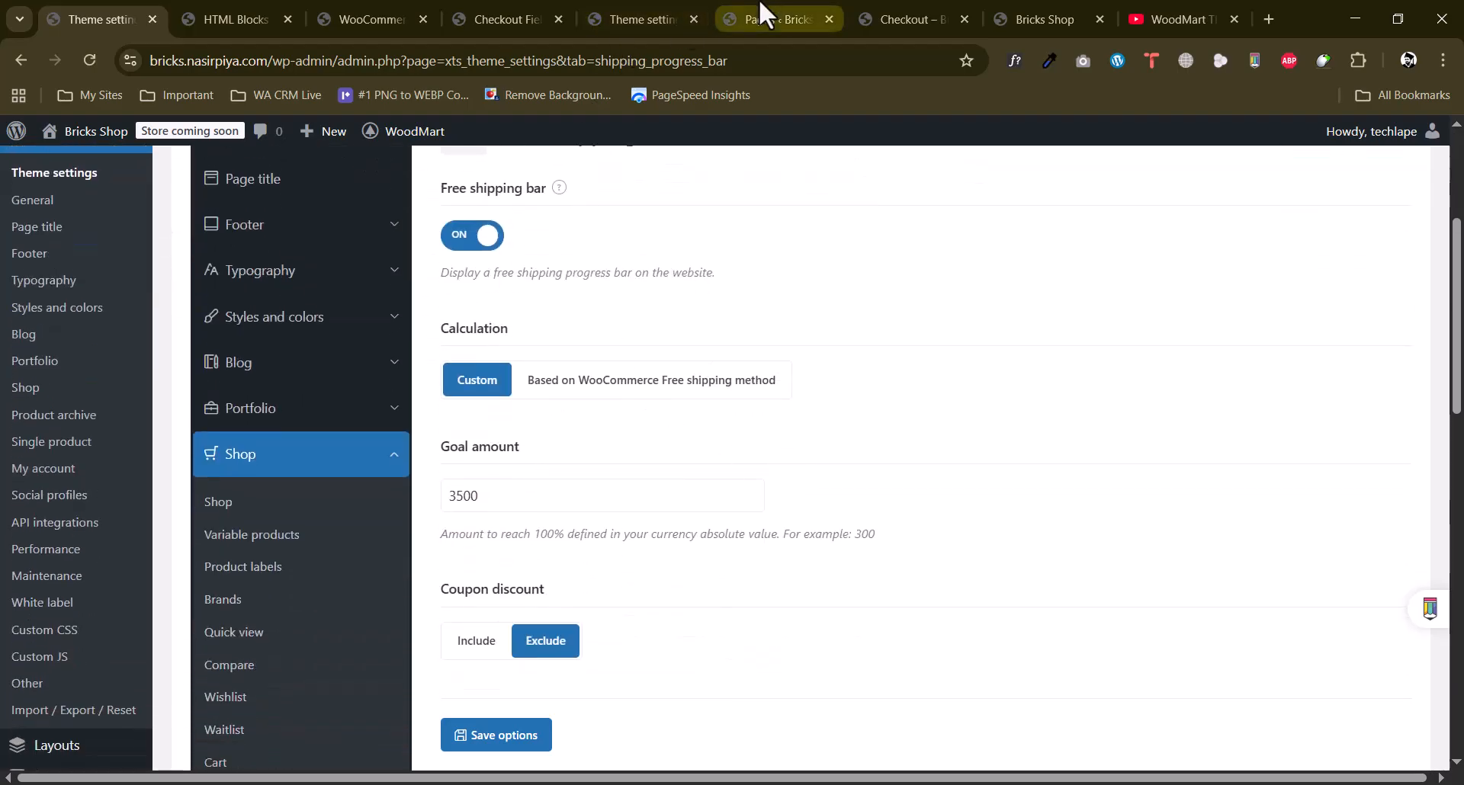
scroll(624, 467, down, 3)
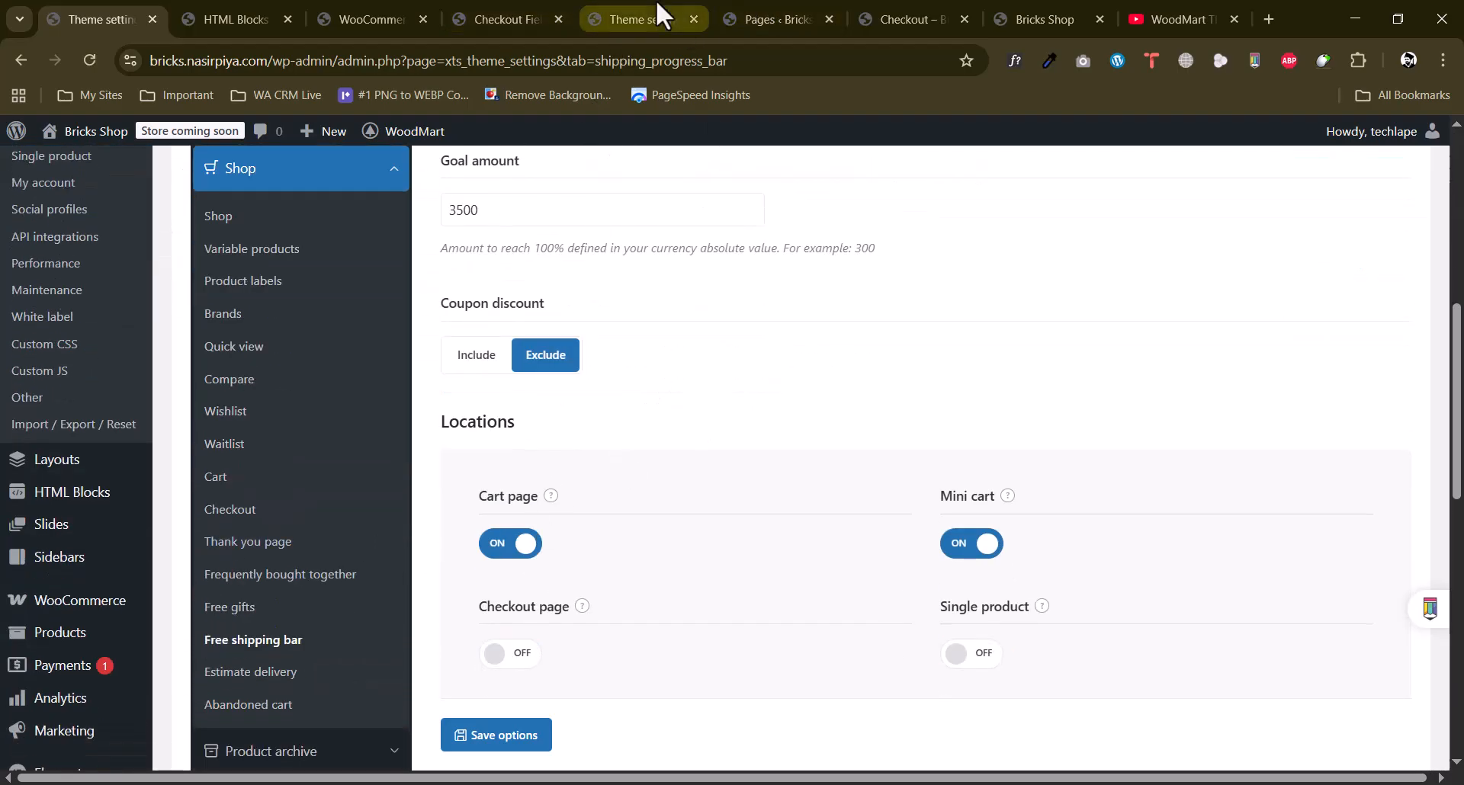
Go to the Bricks Shop storefront and open the Apple iPad Mini 6 Wi-Fi product page.
click(662, 3)
click(774, 19)
click(1043, 19)
scroll(837, 517, down, 15)
mouse_move(1007, 384)
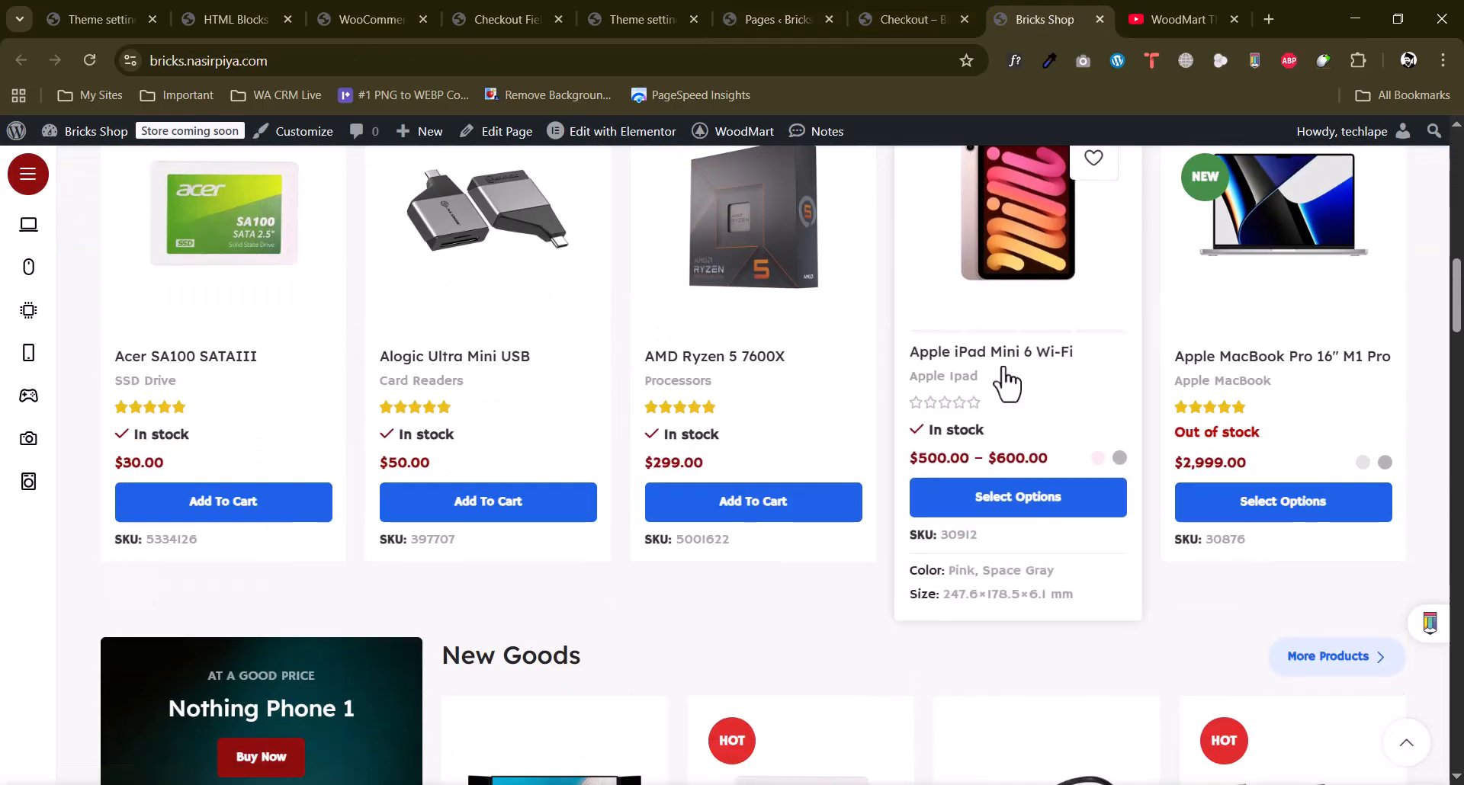
click(1014, 354)
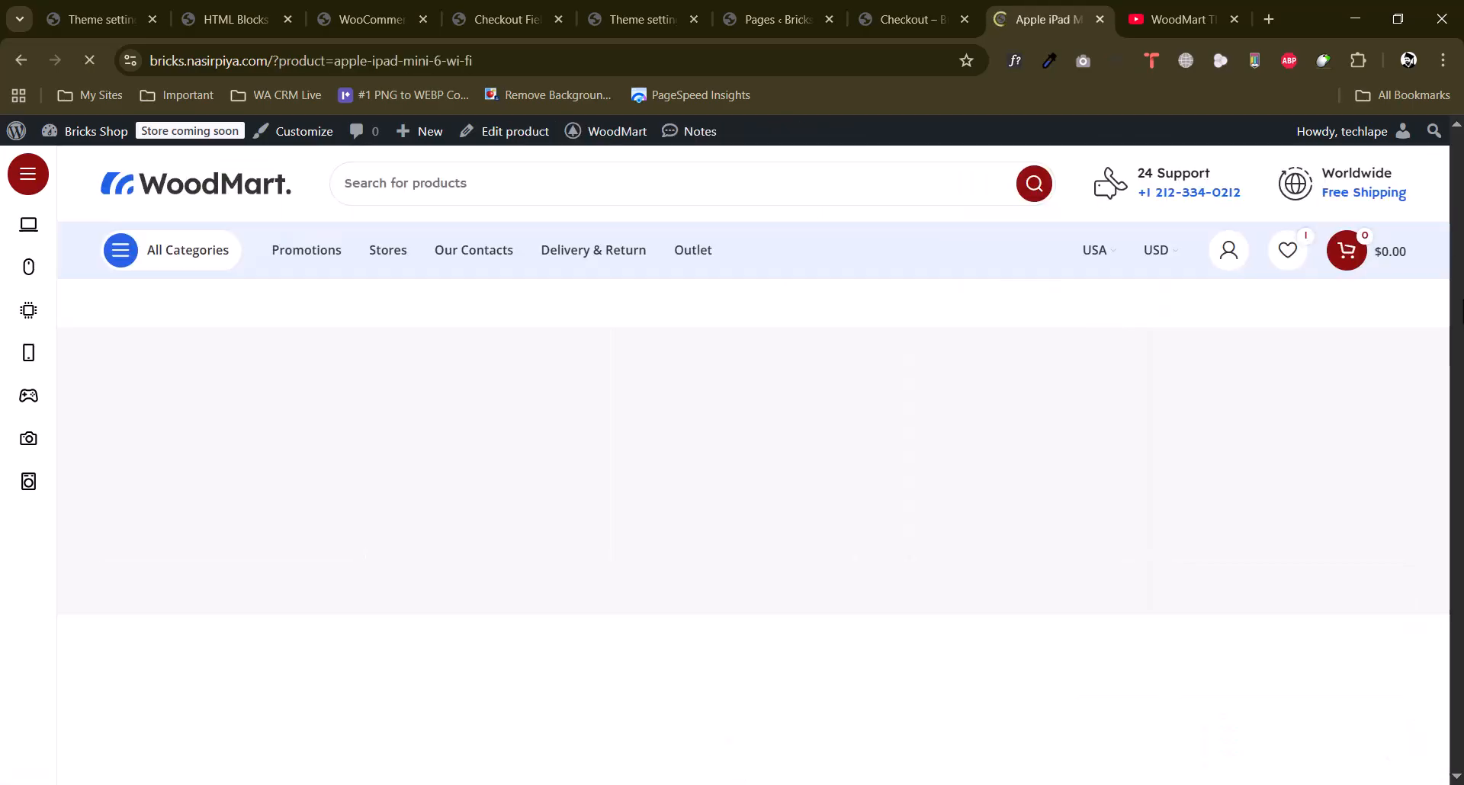
Examine the iPad Mini product page, from the title and price to the delivery, warranty and payment method details.
scroll(1459, 315, down, 4)
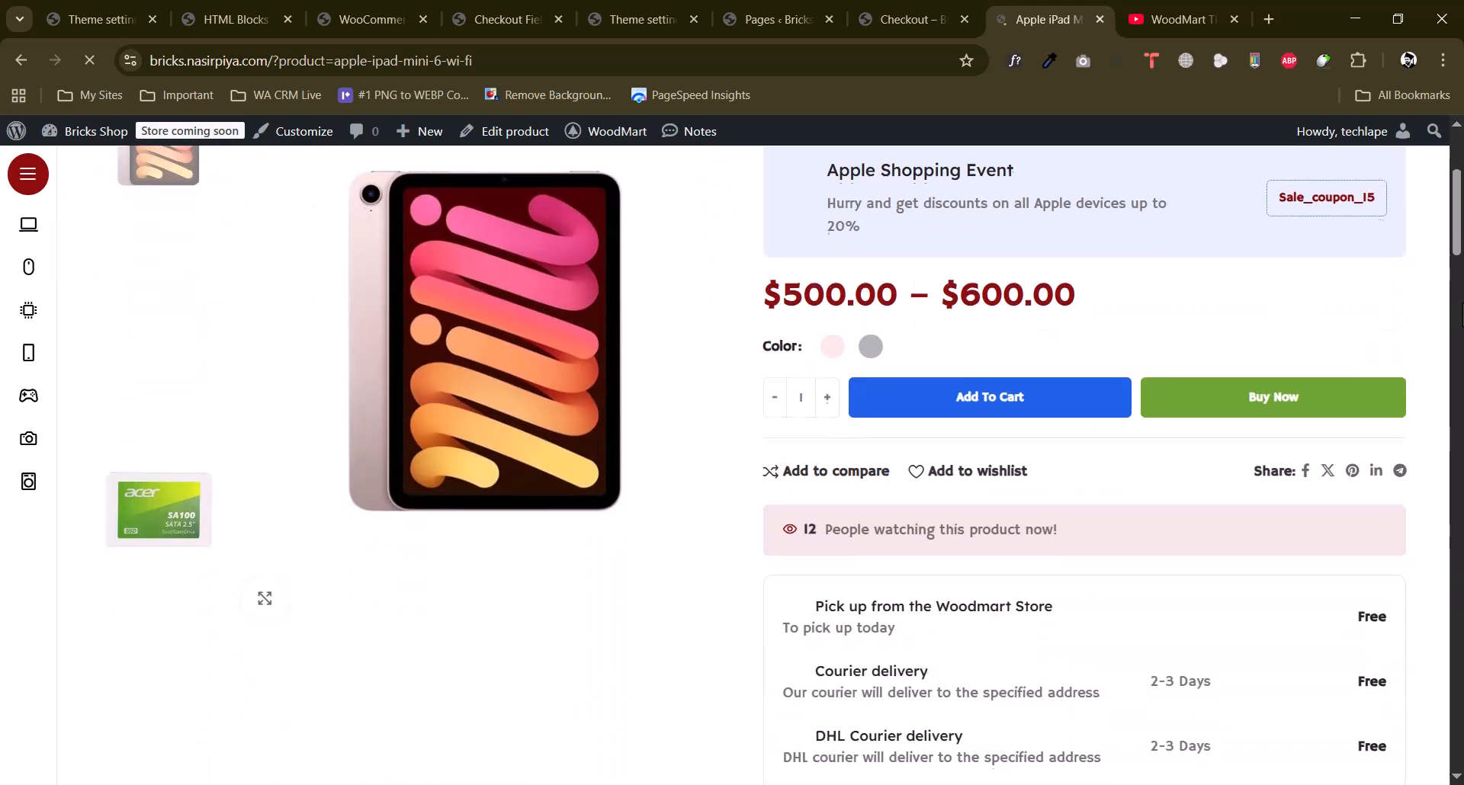
scroll(1460, 315, down, 4)
scroll(1460, 315, up, 8)
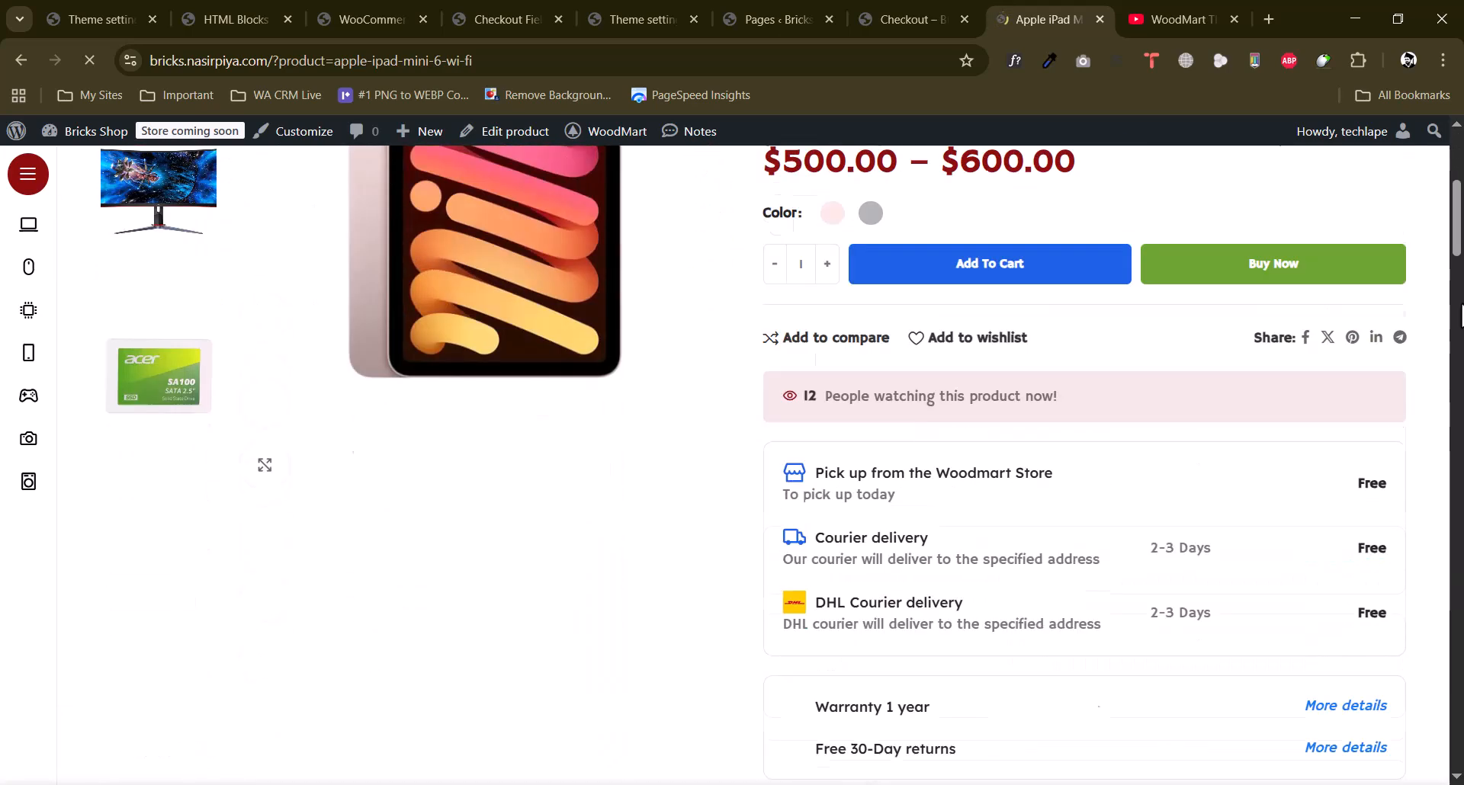
scroll(1114, 362, down, 1)
drag(839, 353, 1016, 379)
click(1023, 399)
scroll(1022, 402, up, 1)
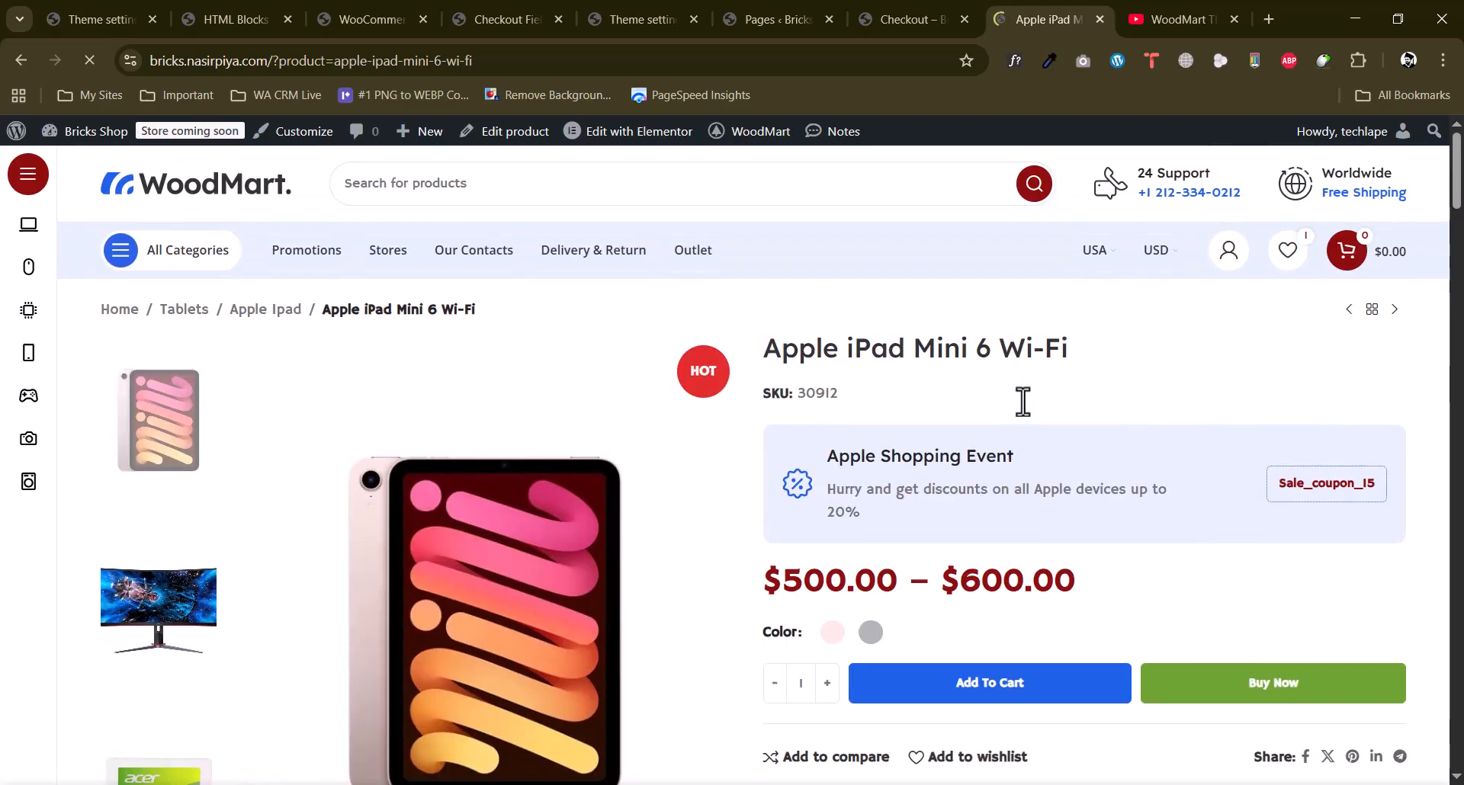
scroll(1023, 402, down, 8)
scroll(1025, 403, up, 3)
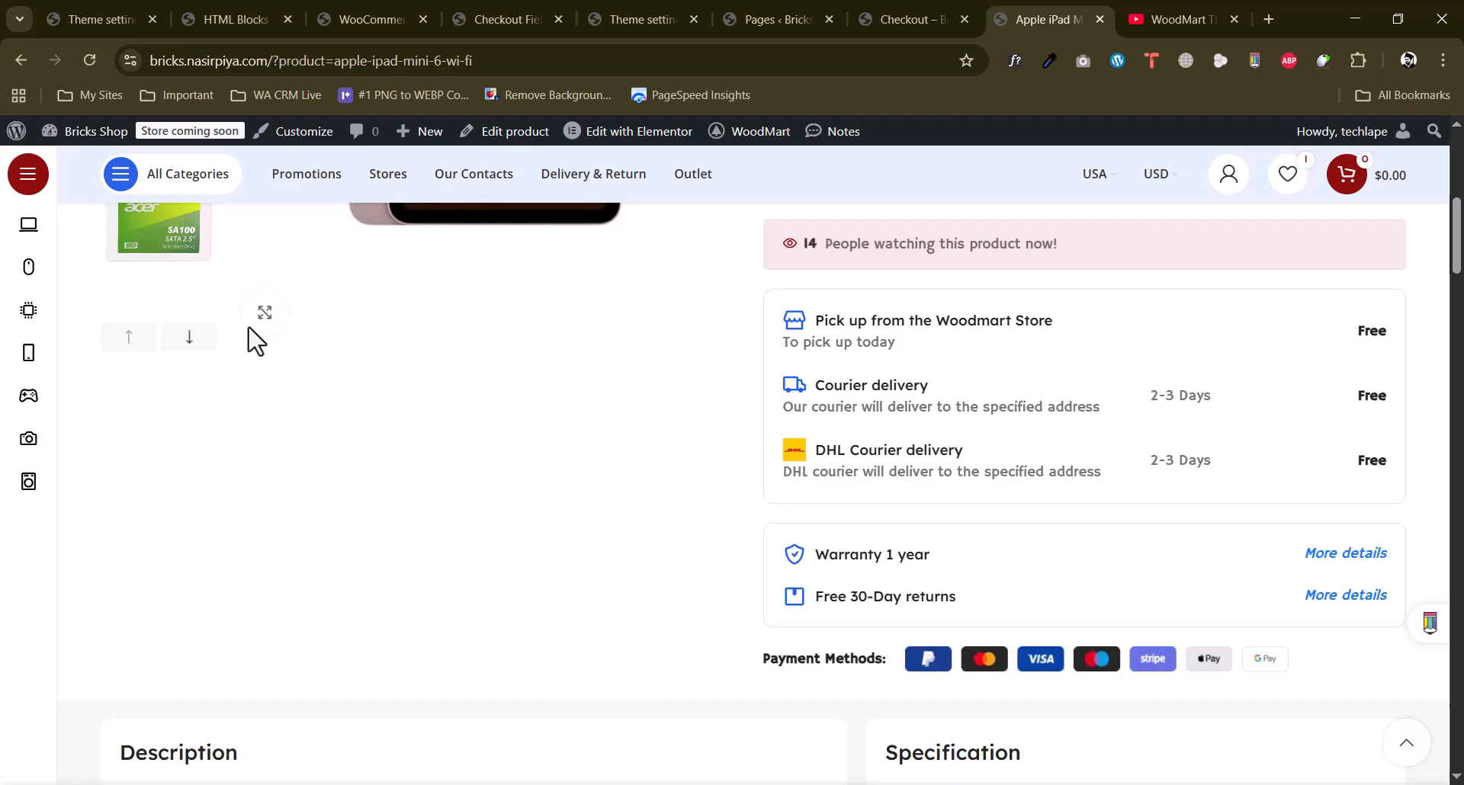
Return to the theme settings and enable Estimate Delivery in the Shop section's Estimate delivery options.
click(237, 19)
click(105, 17)
scroll(515, 531, down, 3)
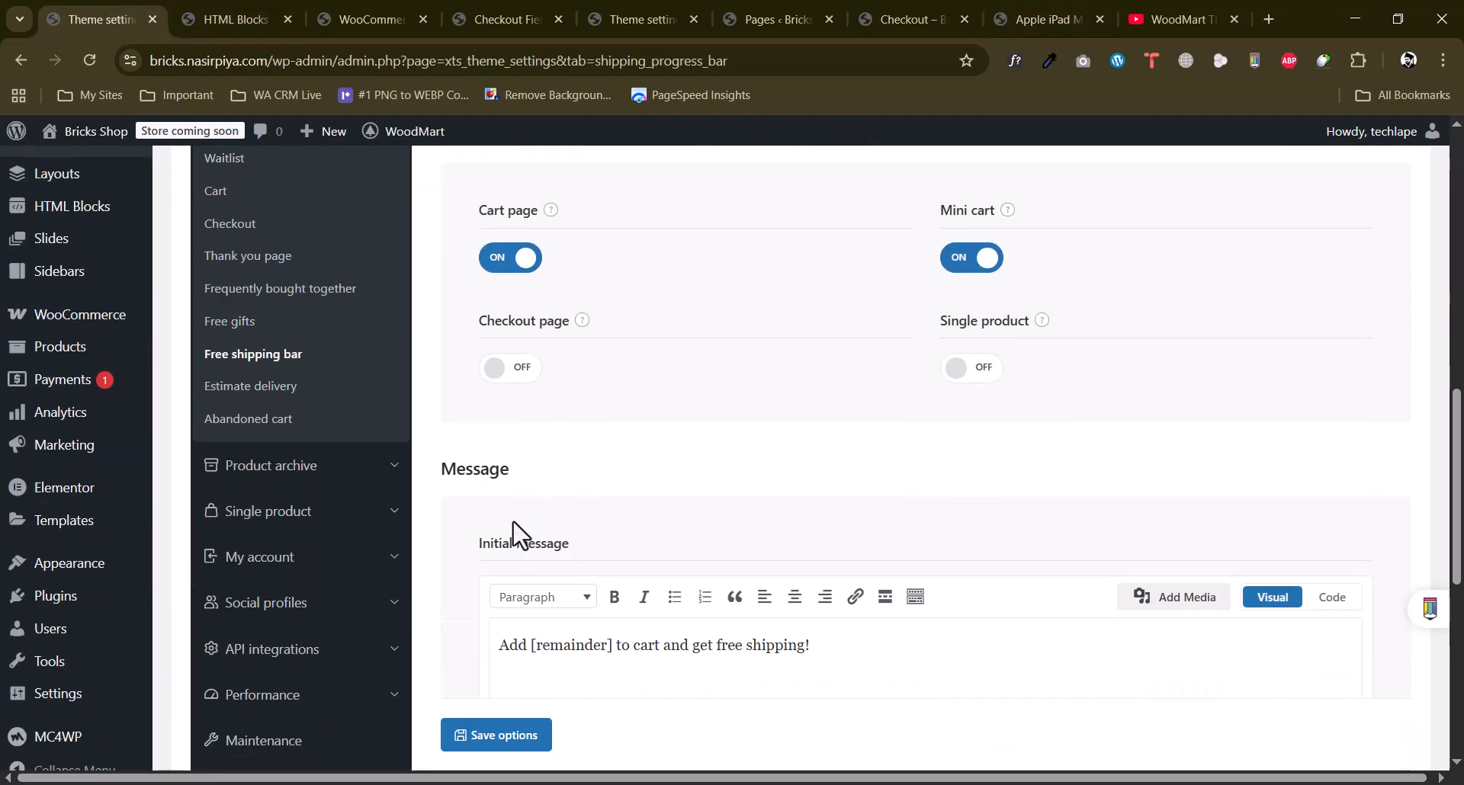
click(274, 391)
scroll(622, 497, up, 5)
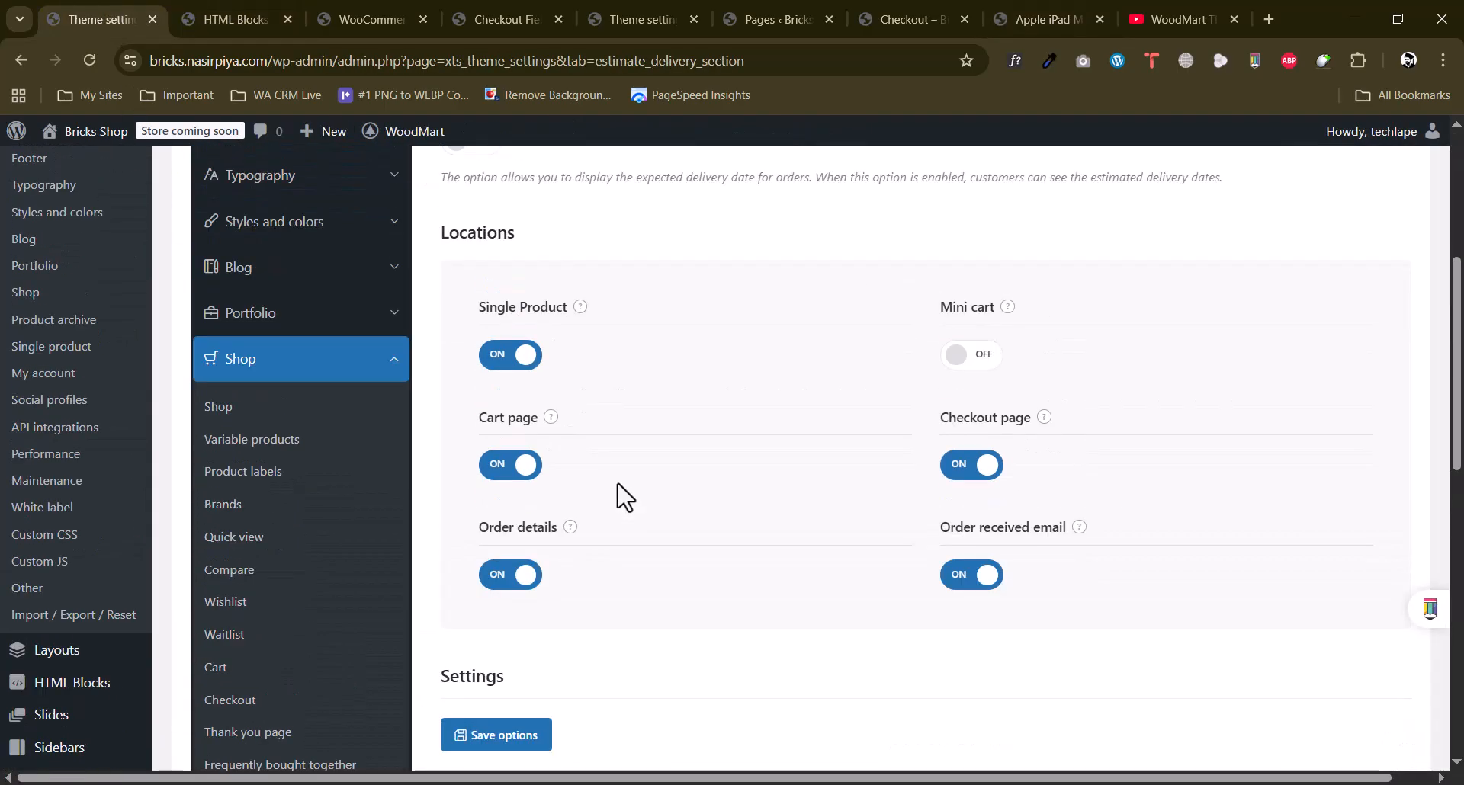
scroll(597, 445, down, 2)
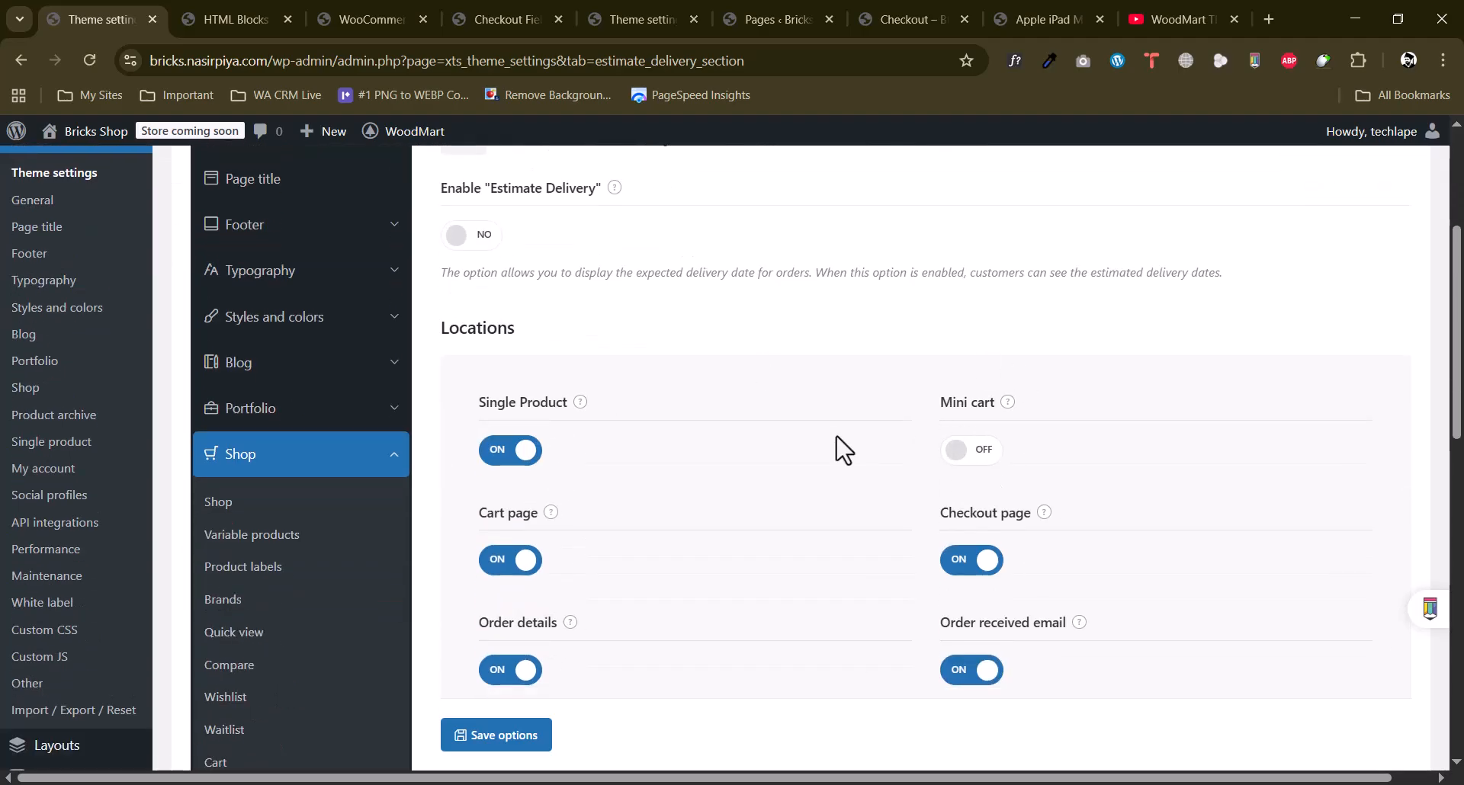
drag(477, 336, 539, 338)
drag(613, 282, 781, 276)
click(512, 265)
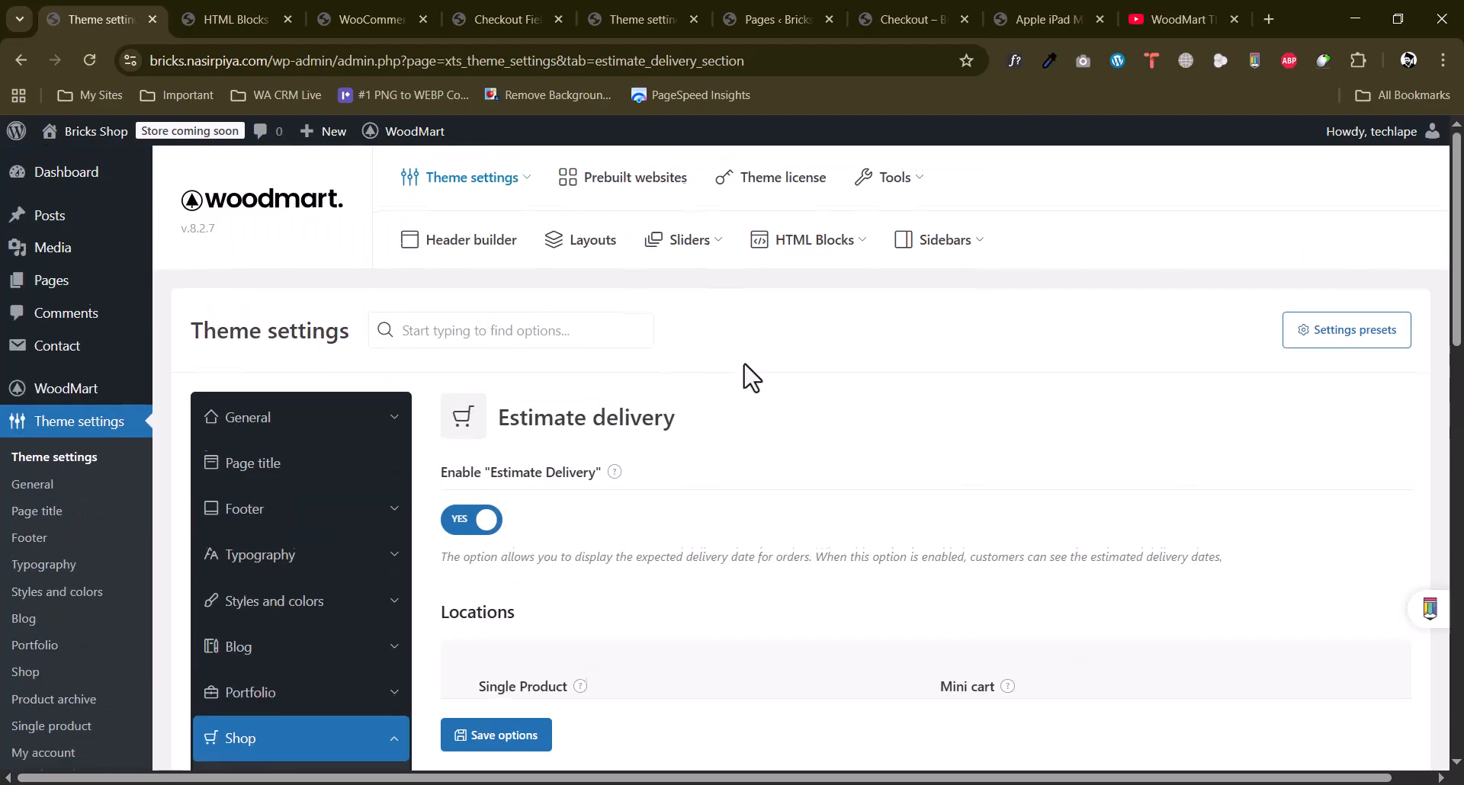
Review the Estimate delivery locations, overall delivery dates, date format and fragments updating settings.
scroll(747, 377, down, 10)
scroll(751, 381, up, 2)
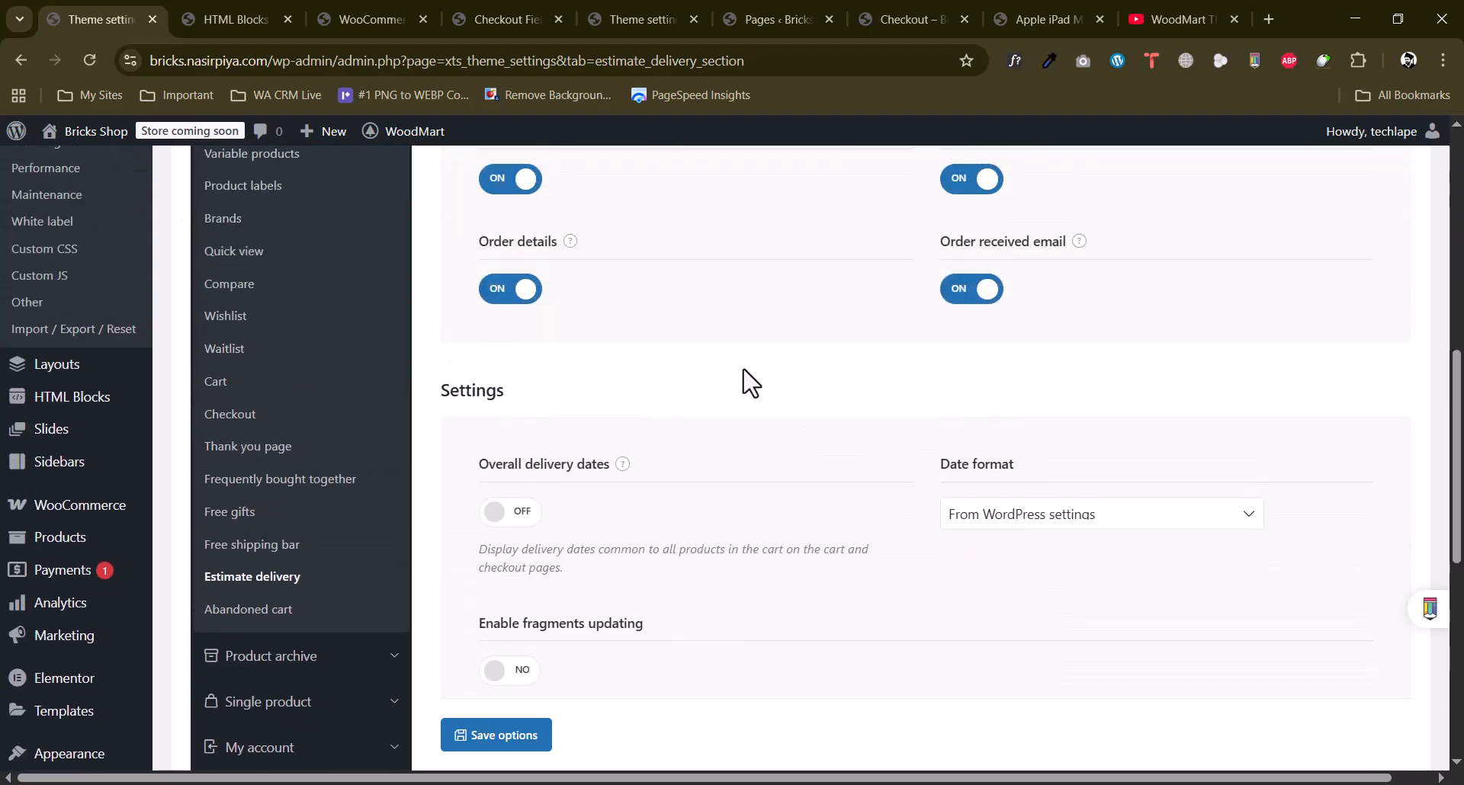
scroll(744, 374, up, 3)
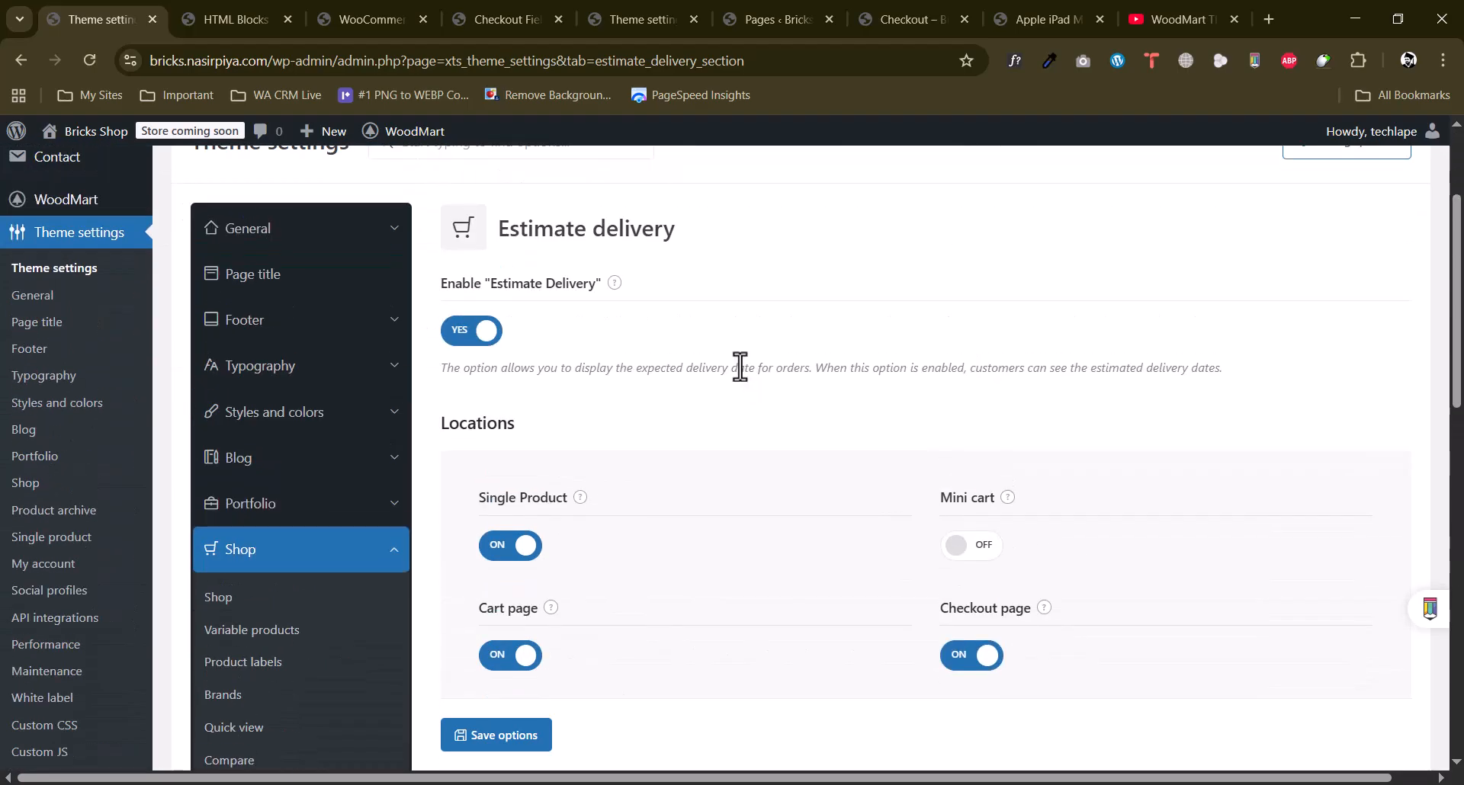
scroll(705, 425, down, 5)
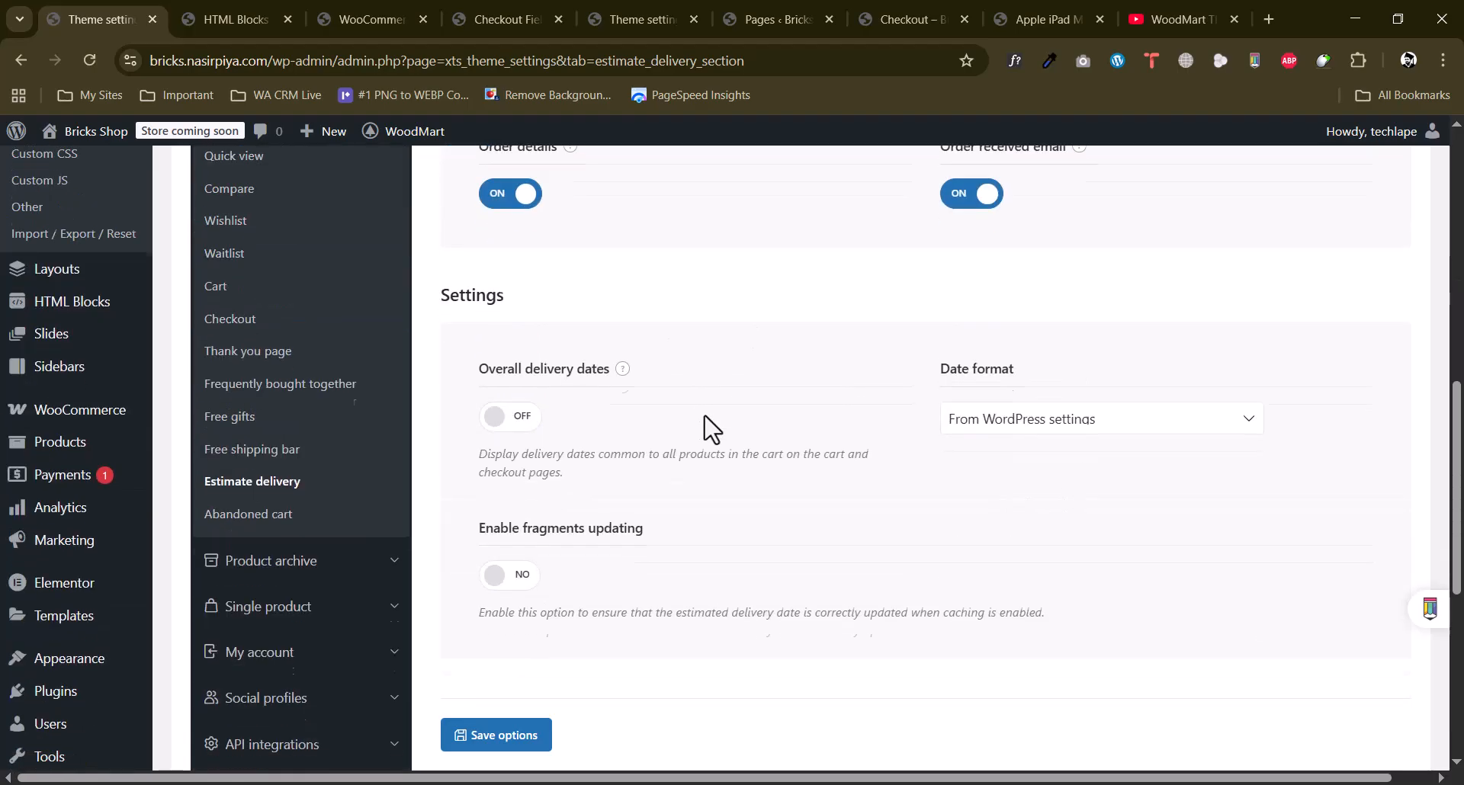
Open the Shop section's Abandoned cart settings and enable cart recovery.
click(309, 515)
scroll(721, 456, up, 7)
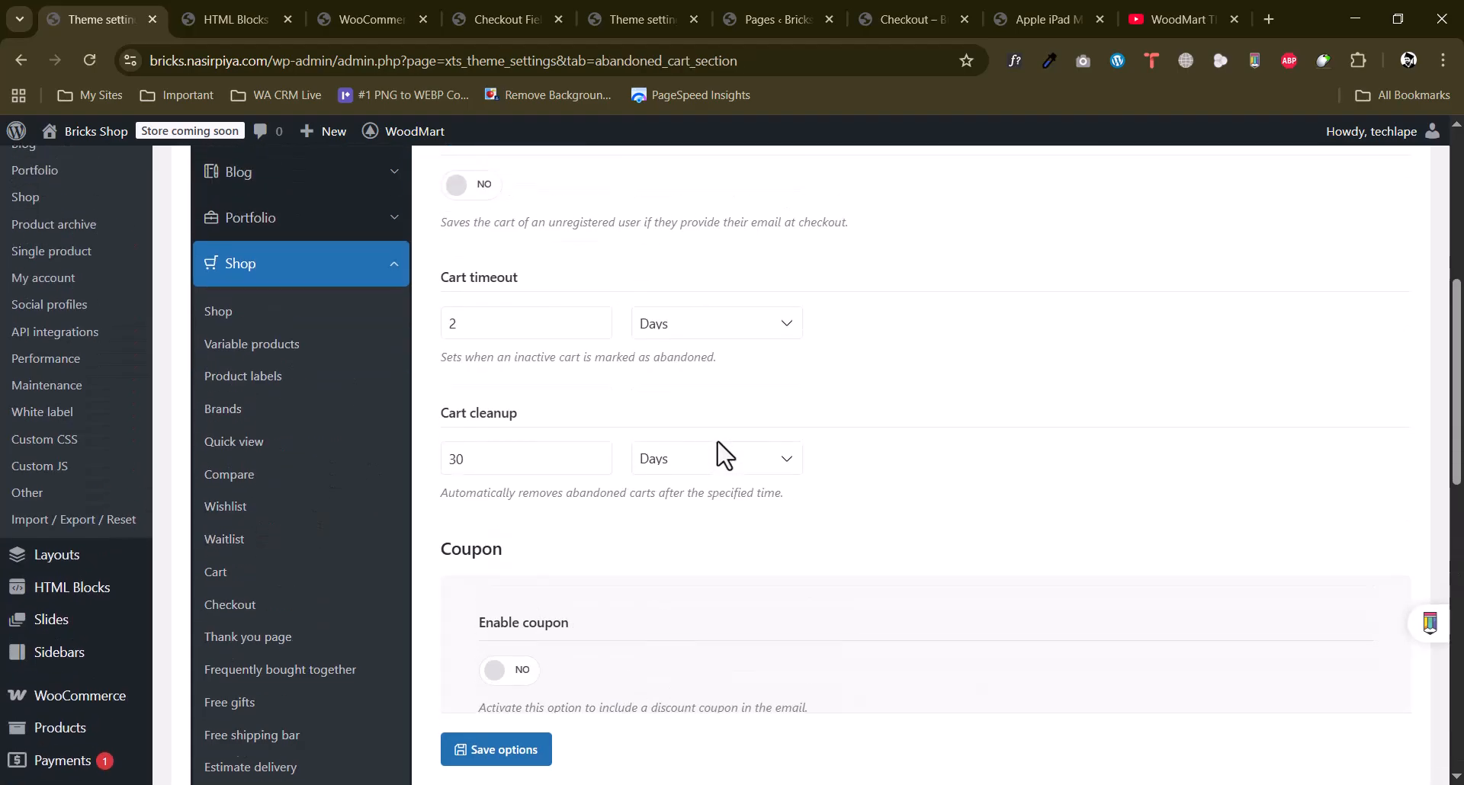
click(470, 431)
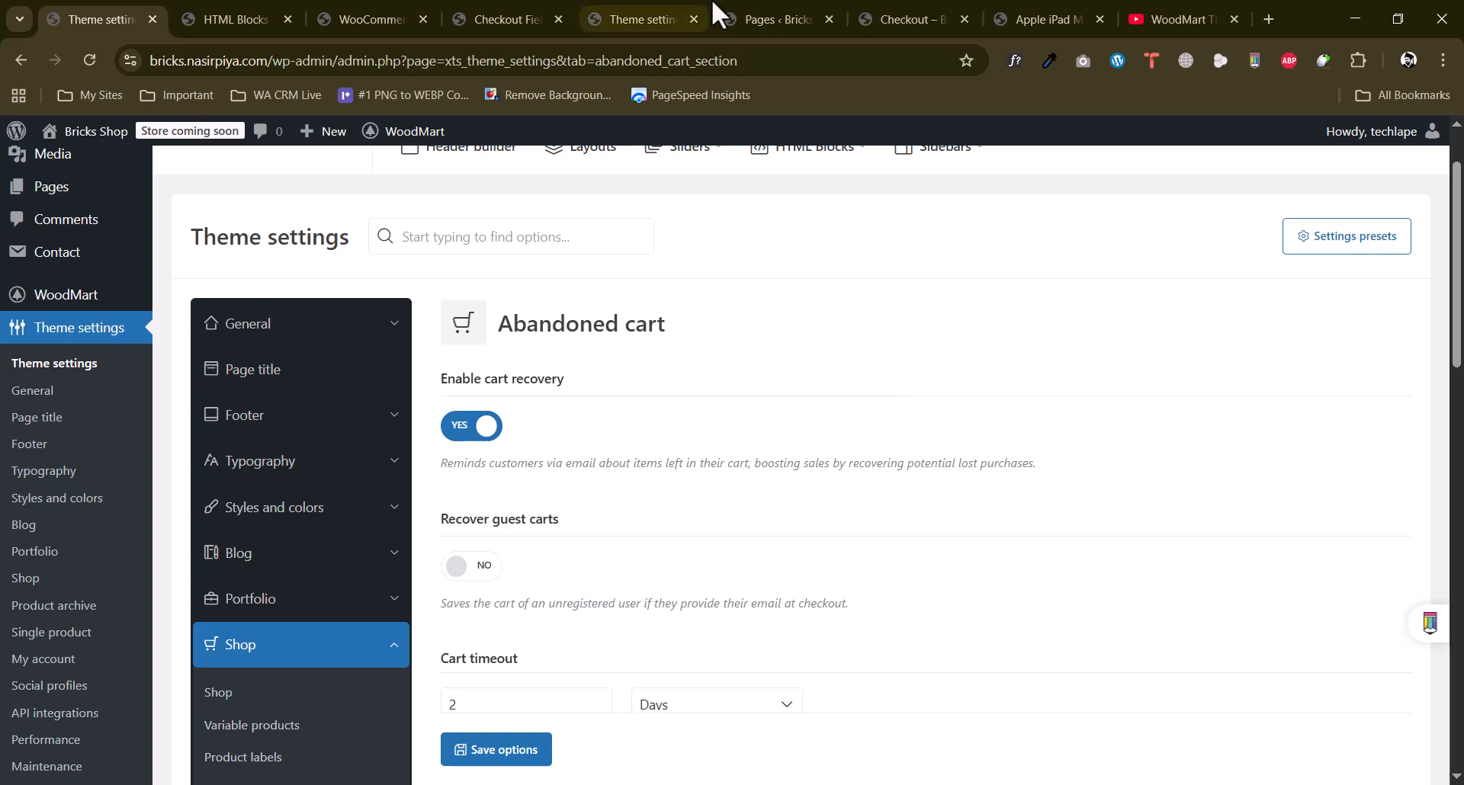
click(501, 14)
click(808, 14)
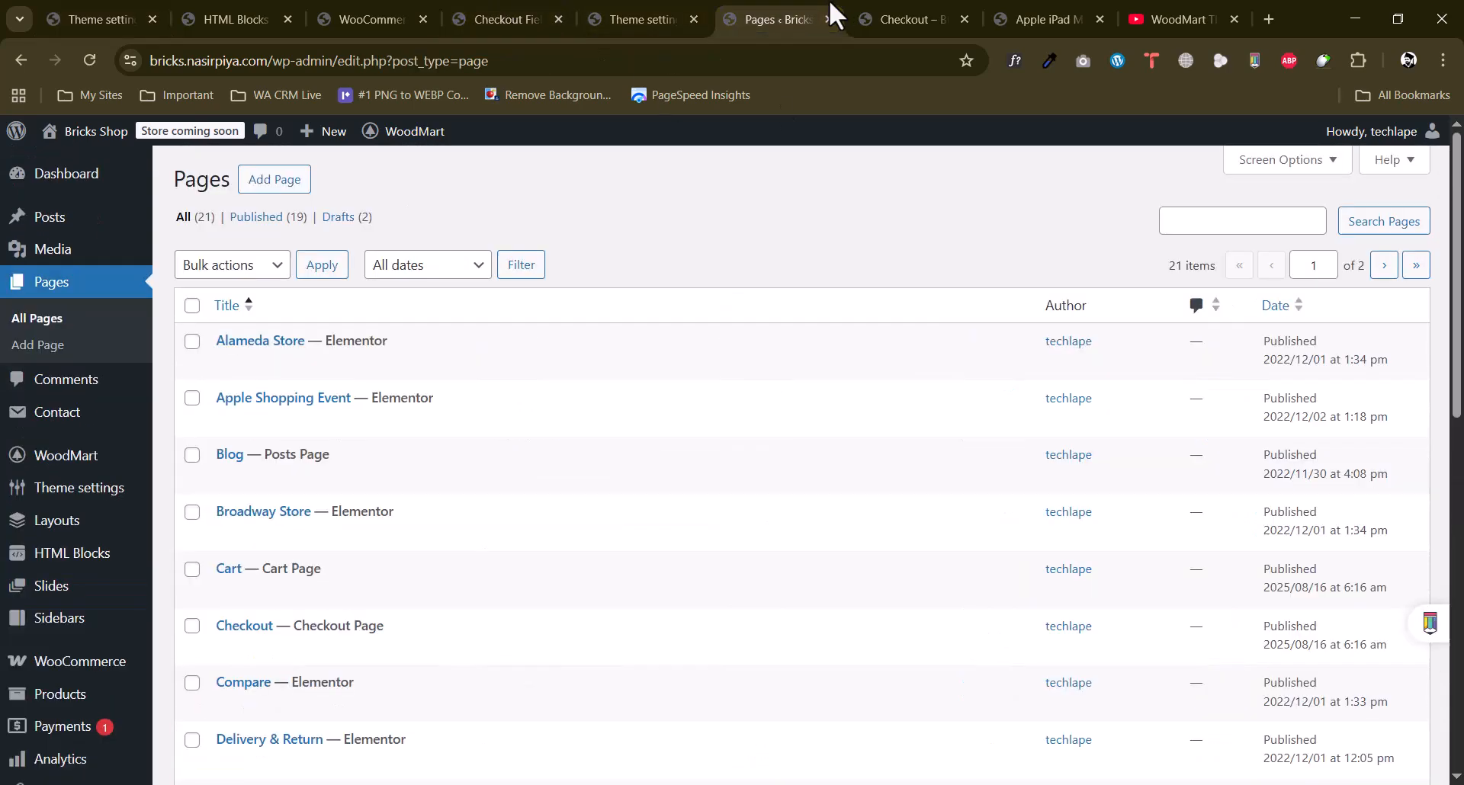
click(926, 12)
click(1003, 13)
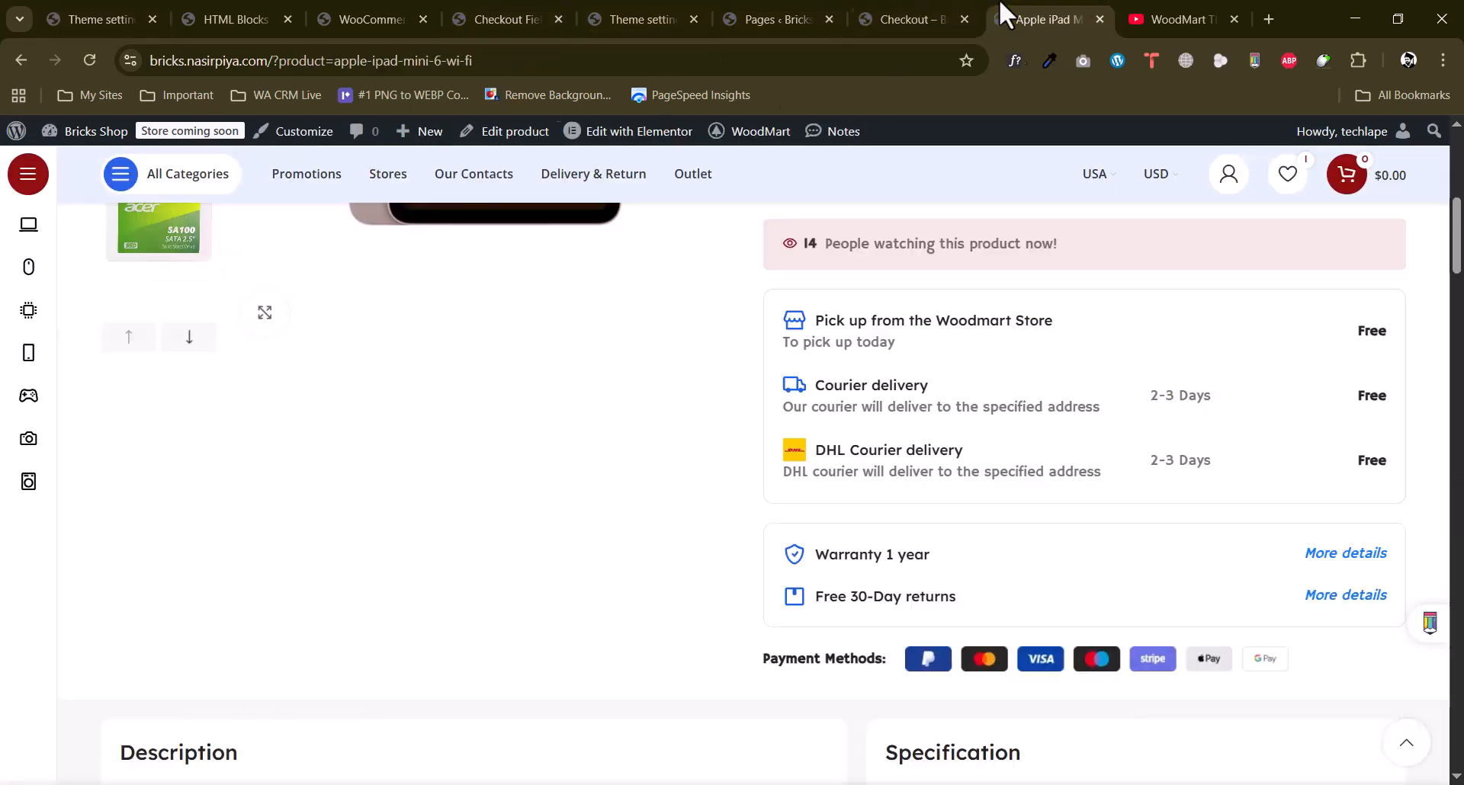
scroll(905, 468, up, 5)
click(854, 16)
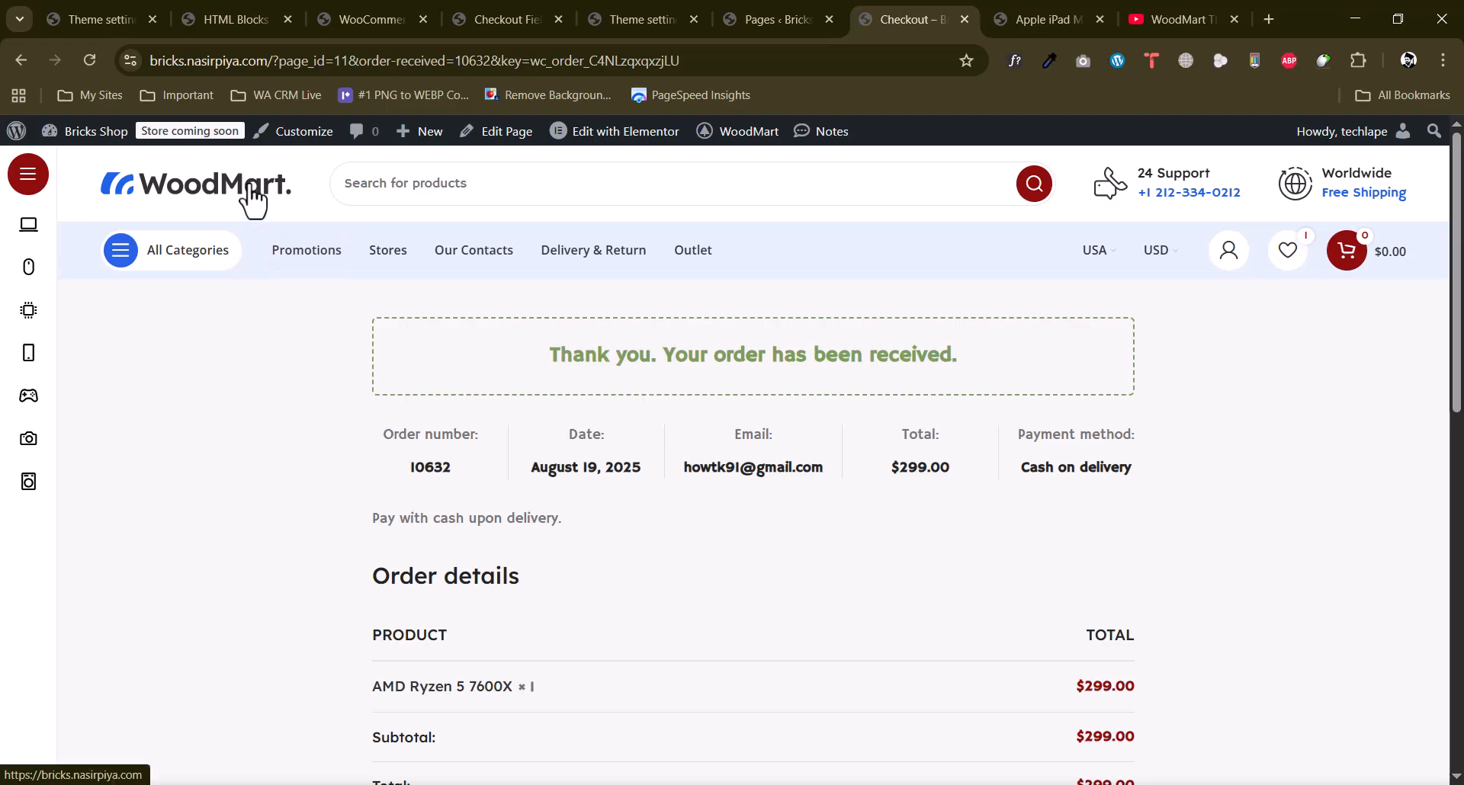
click(121, 11)
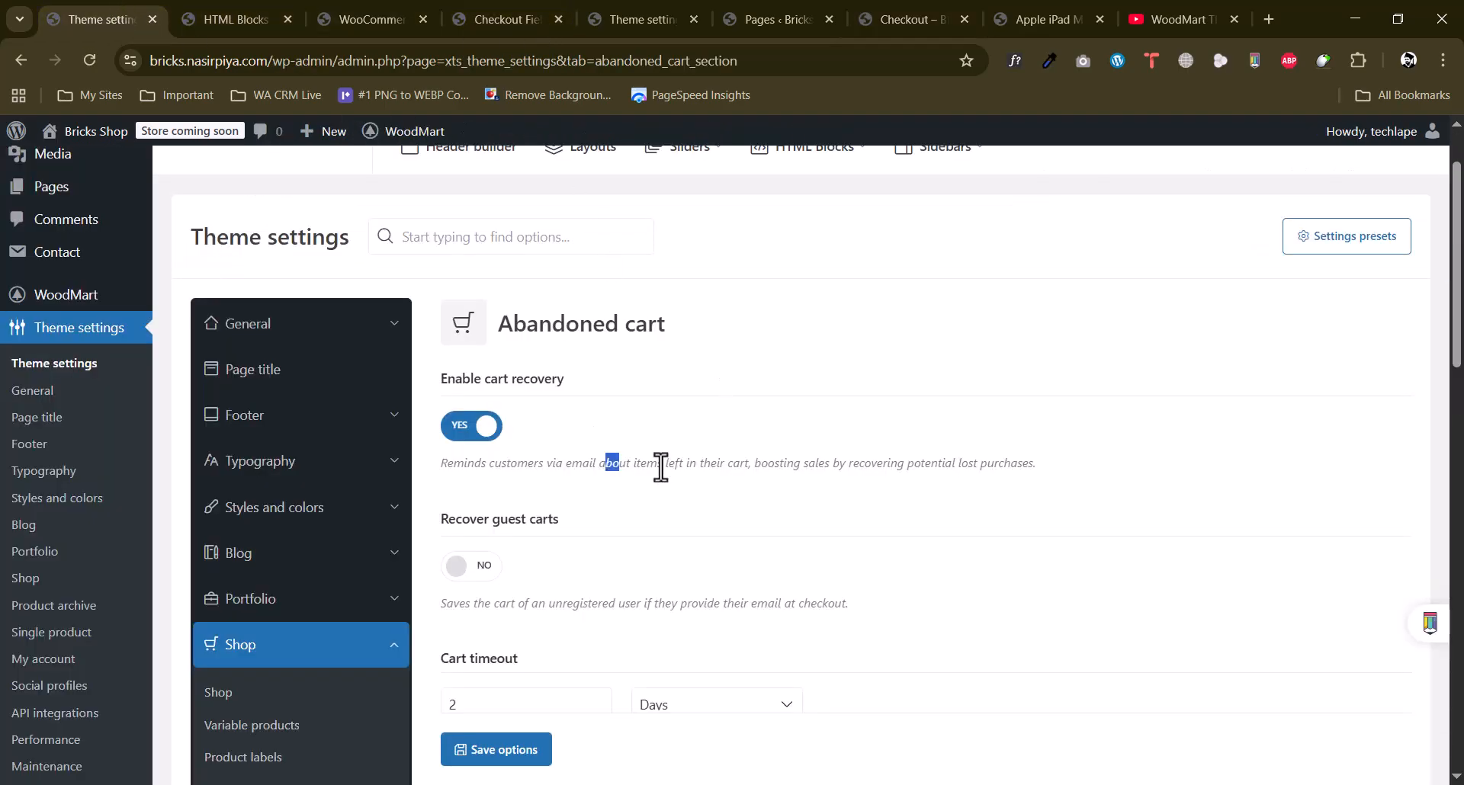
Enable Recover guest carts and Guest data consent in the Abandoned cart settings.
scroll(802, 480, down, 5)
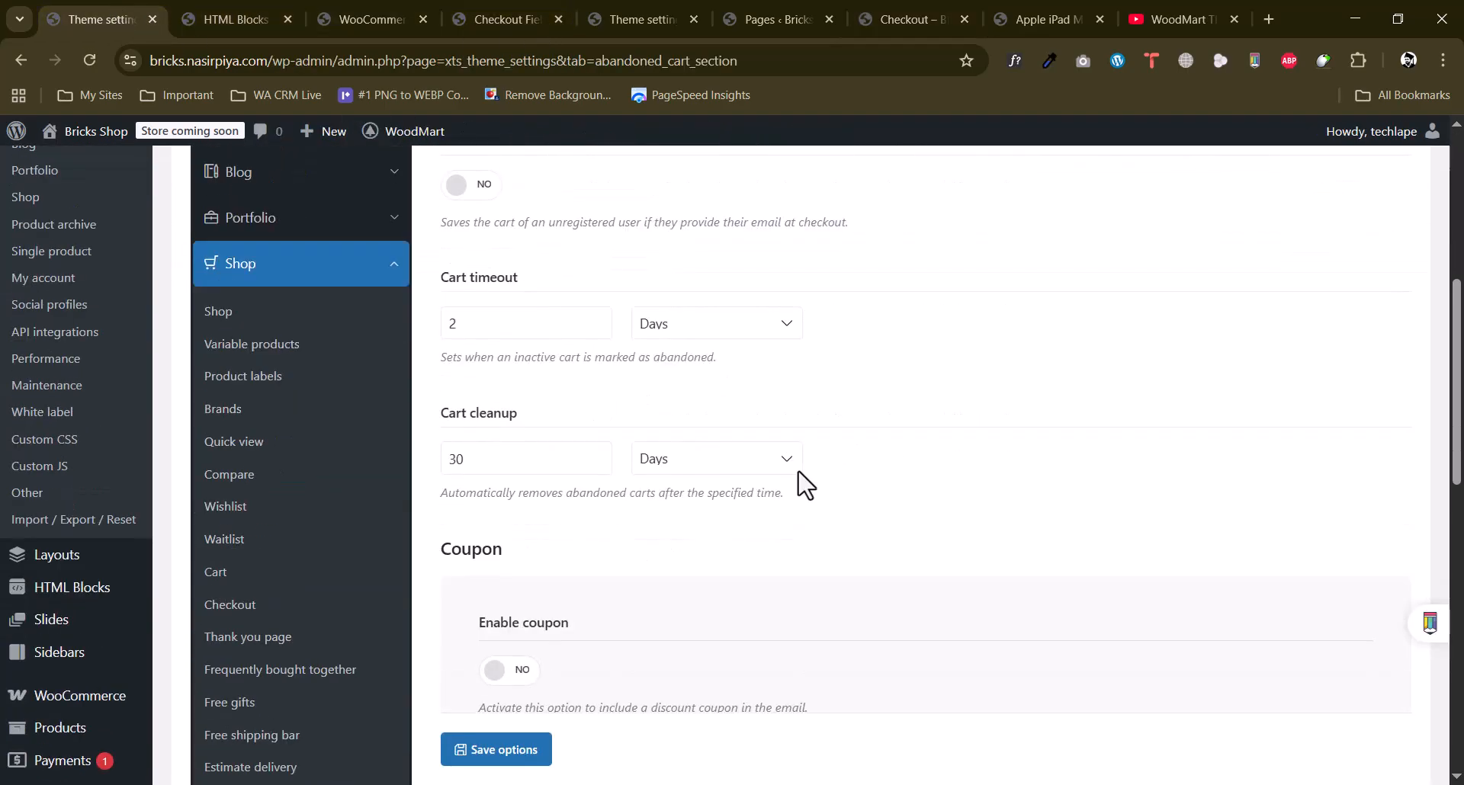
scroll(801, 488, up, 2)
drag(494, 362, 578, 336)
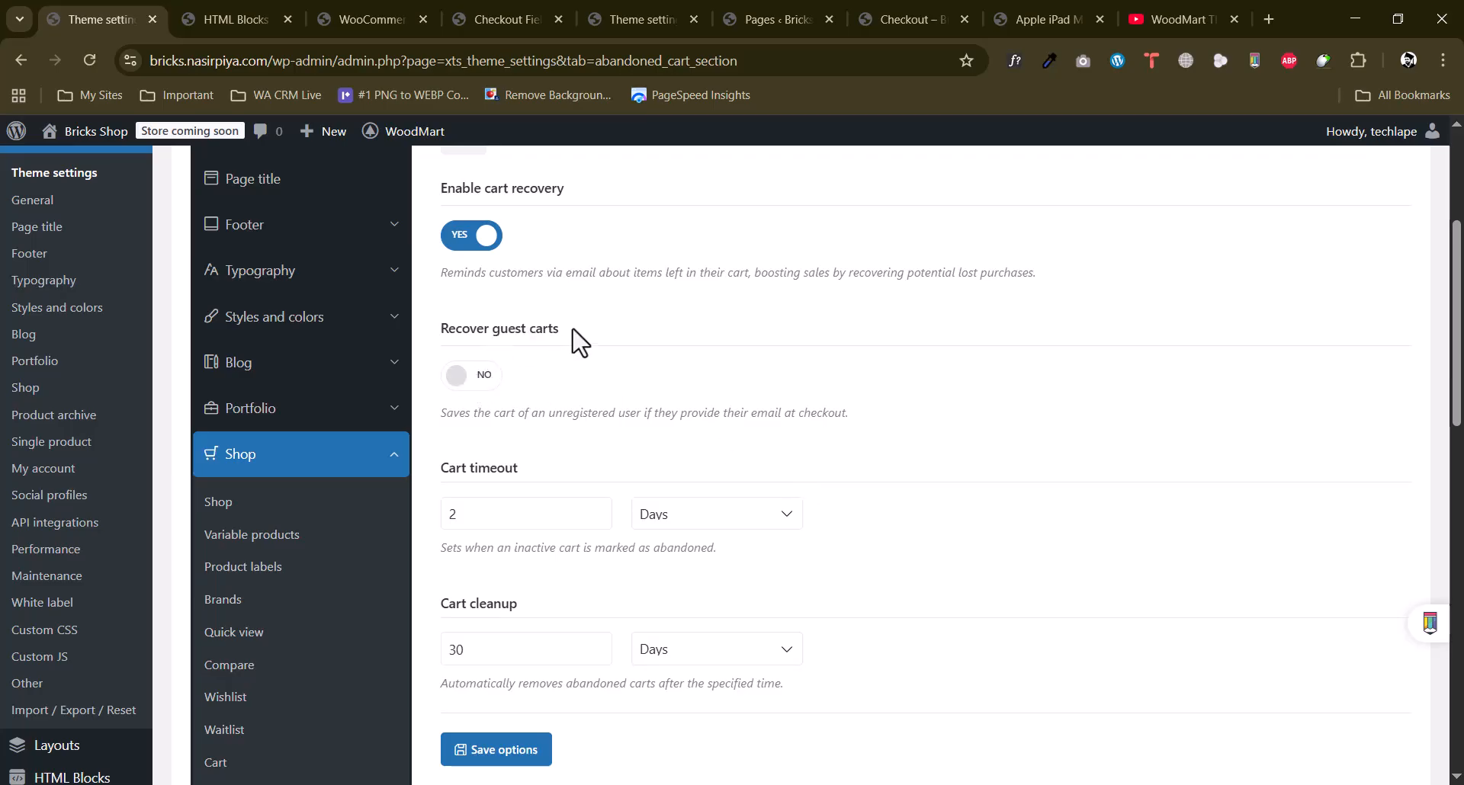
click(473, 382)
scroll(519, 312, down, 3)
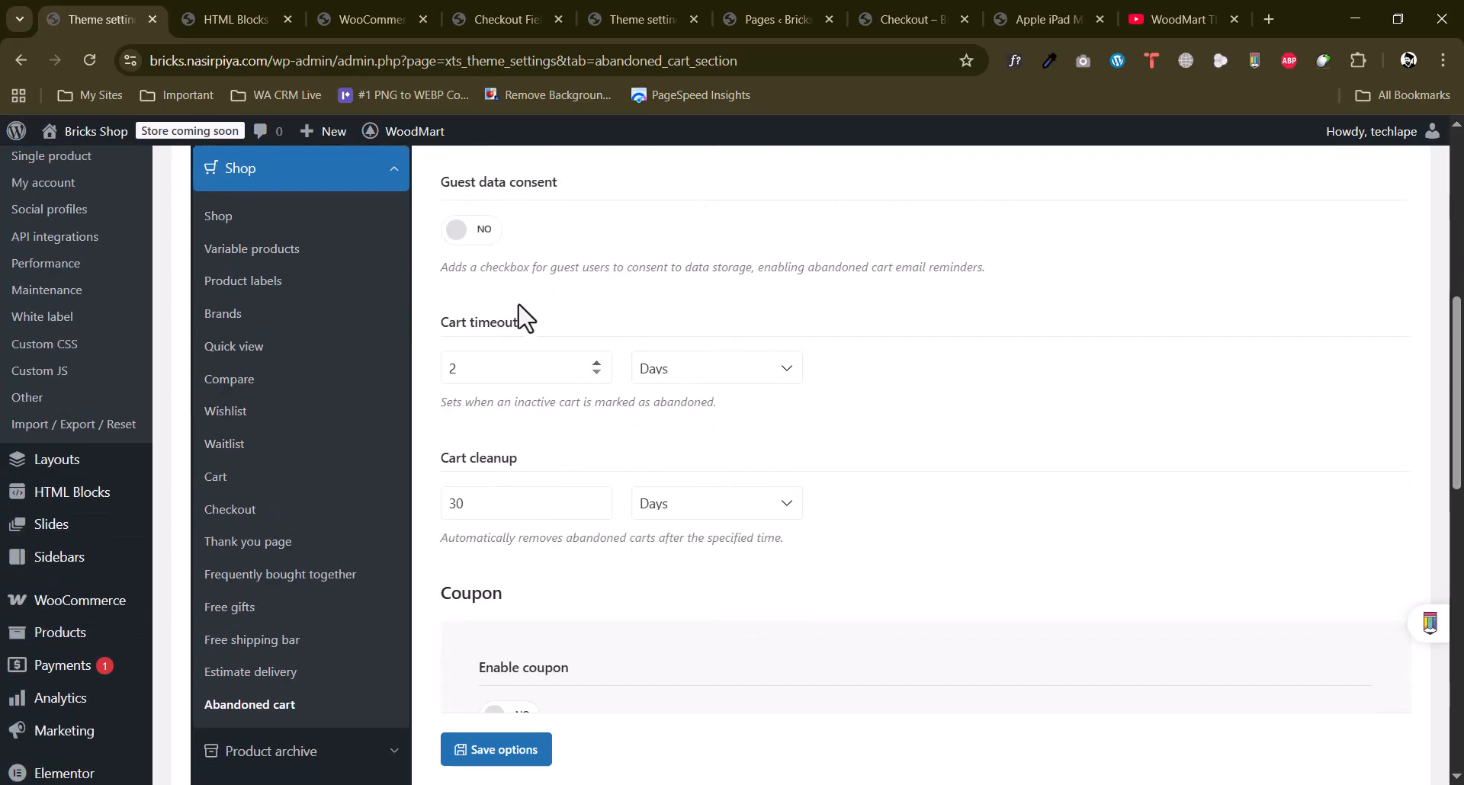
click(483, 246)
scroll(726, 387, up, 1)
Review the Cart timeout setting and its description, along with the guest consent text and coupon options.
scroll(736, 401, down, 11)
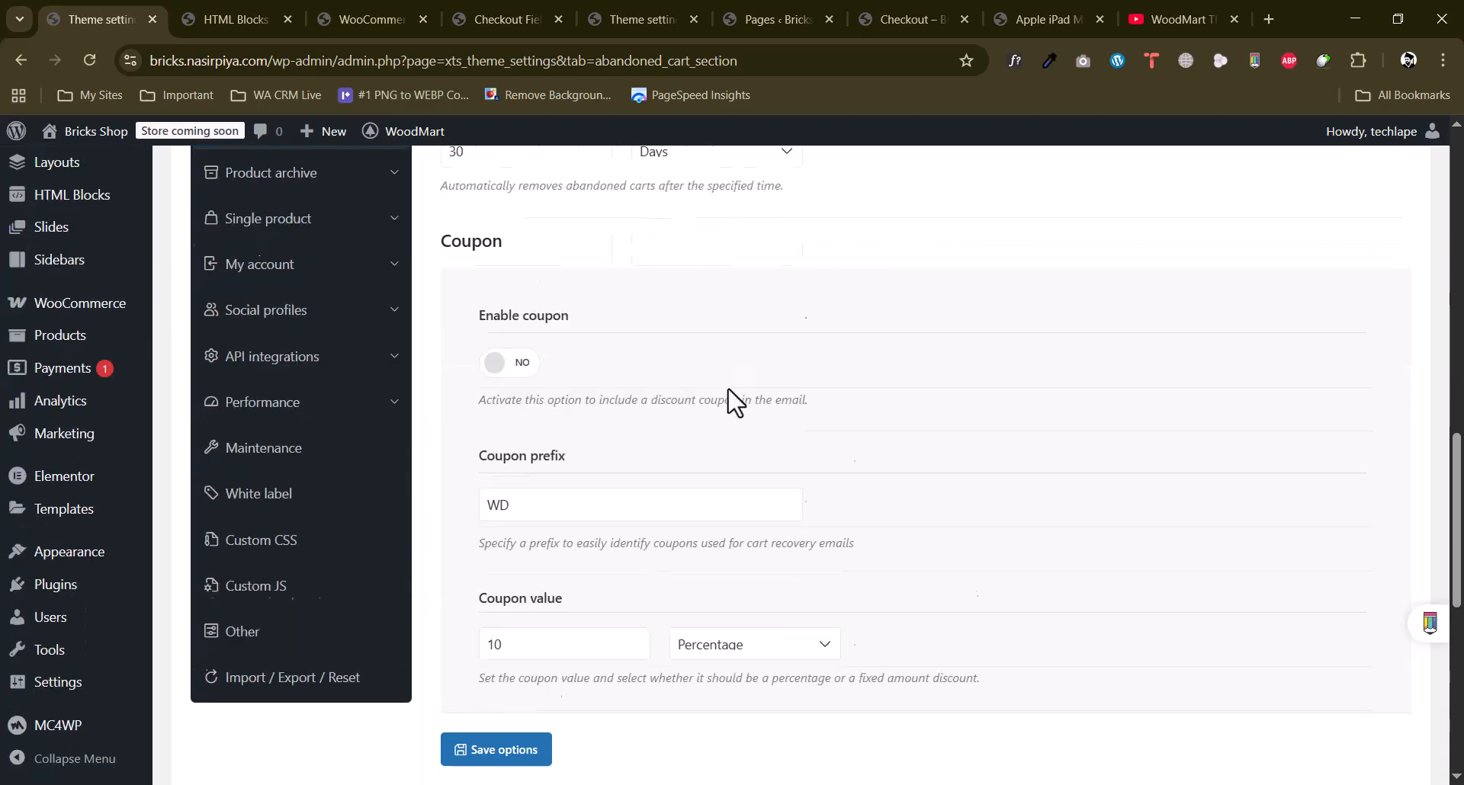
scroll(734, 404, up, 5)
scroll(726, 393, up, 3)
drag(449, 459, 506, 465)
drag(550, 533, 694, 534)
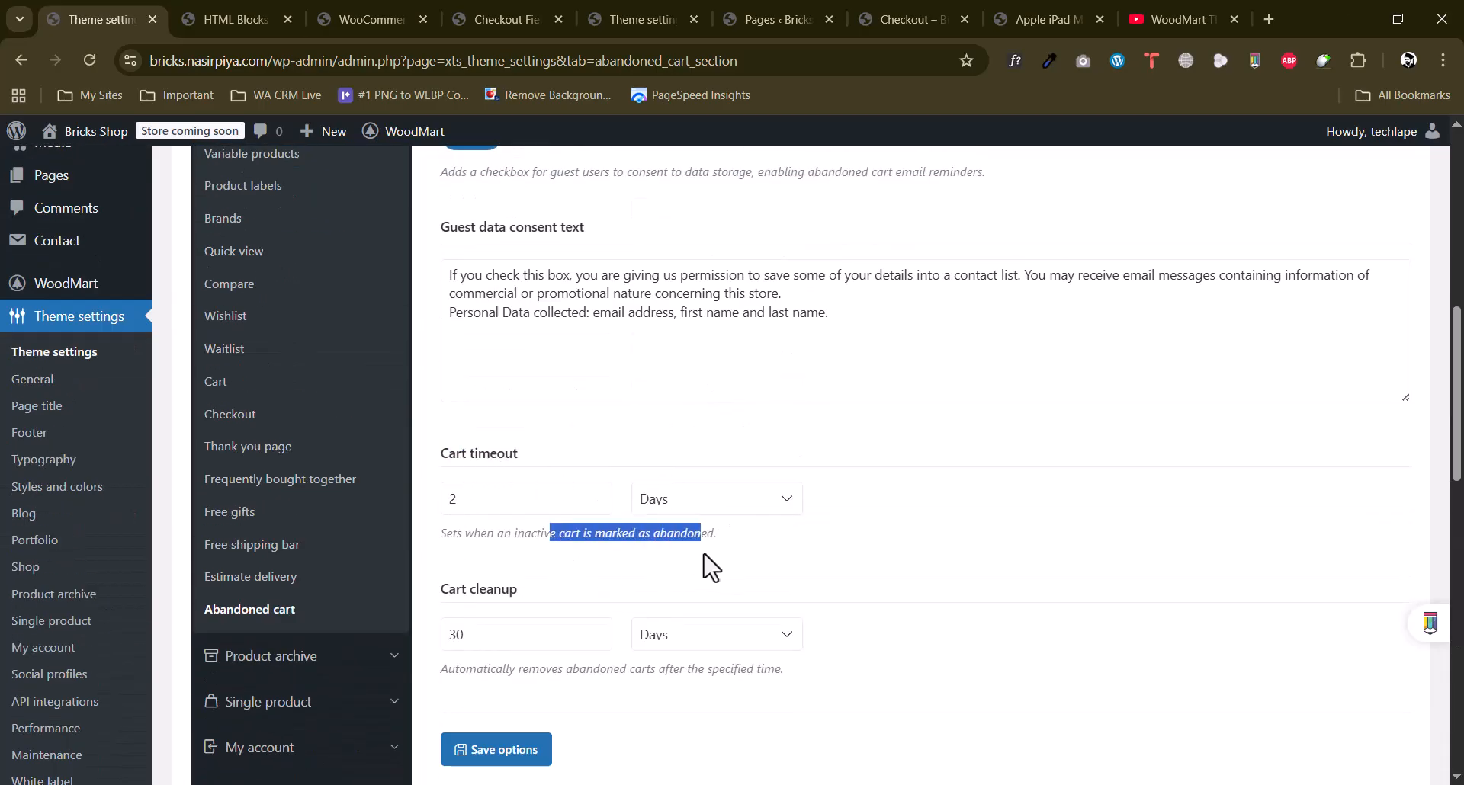
click(650, 531)
Enable the coupon for abandoned cart emails and set its coupon prefix to WD10.
scroll(650, 531, down, 3)
scroll(657, 544, down, 1)
click(527, 469)
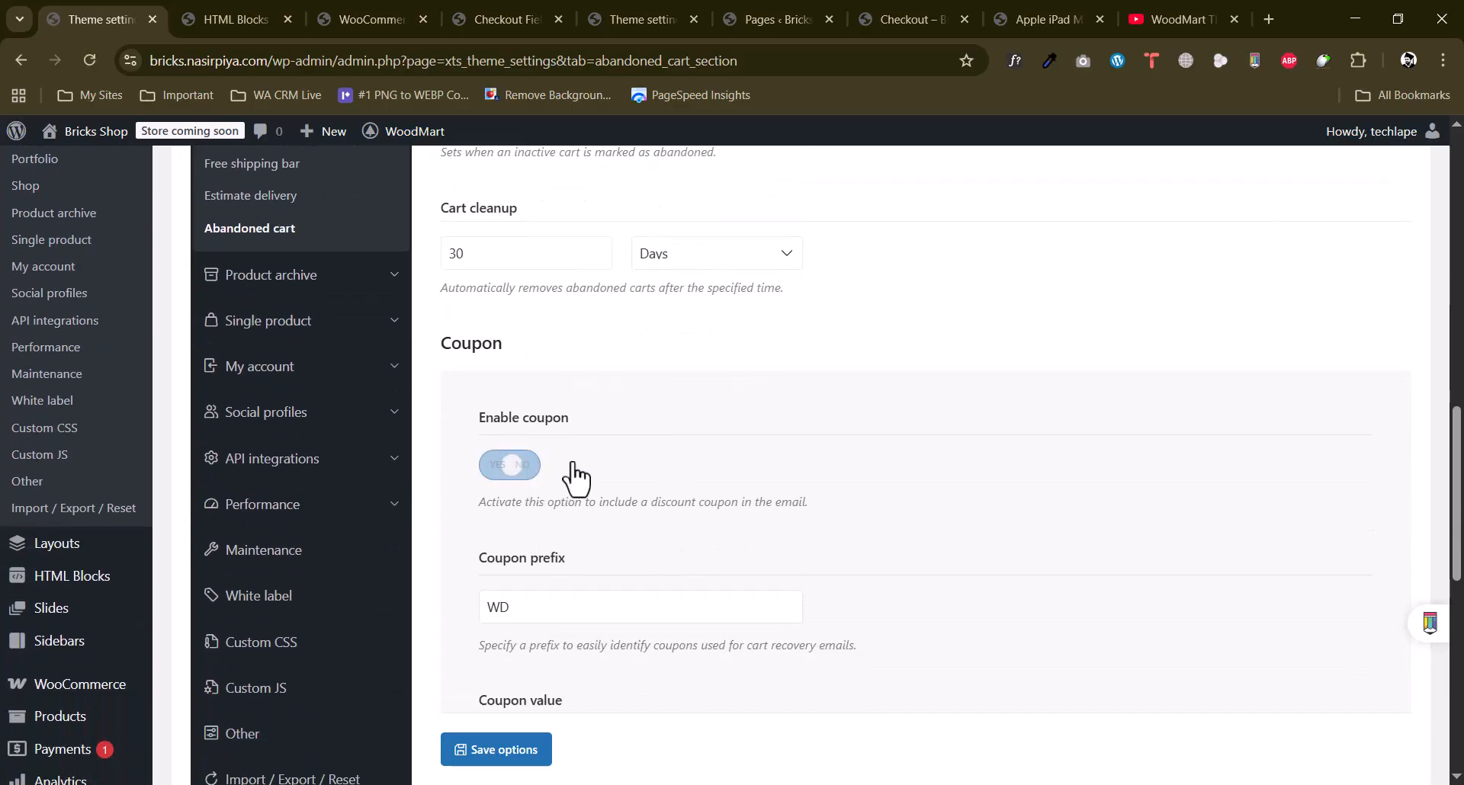
scroll(696, 461, down, 2)
click(541, 427)
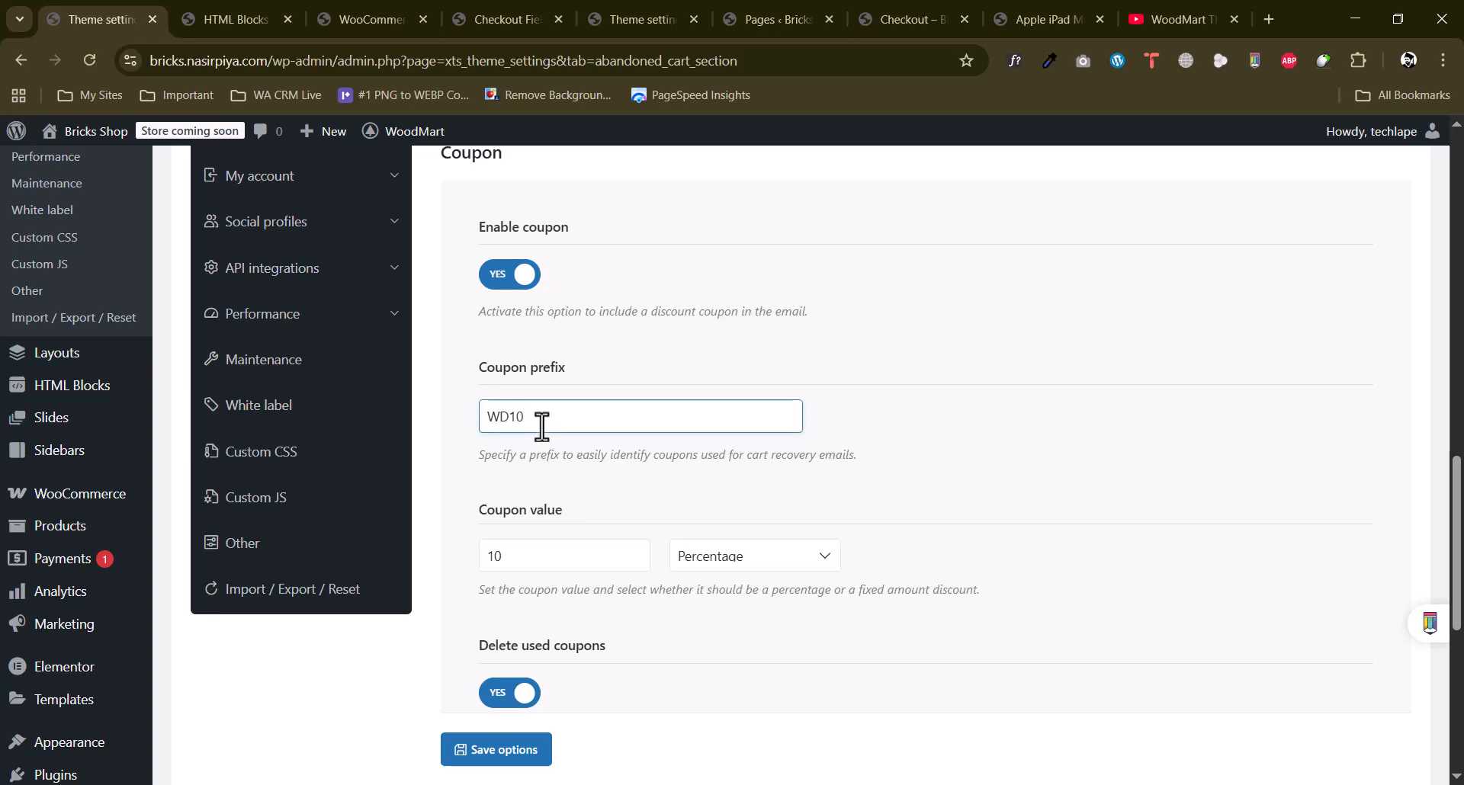
drag(480, 368, 579, 367)
click(601, 381)
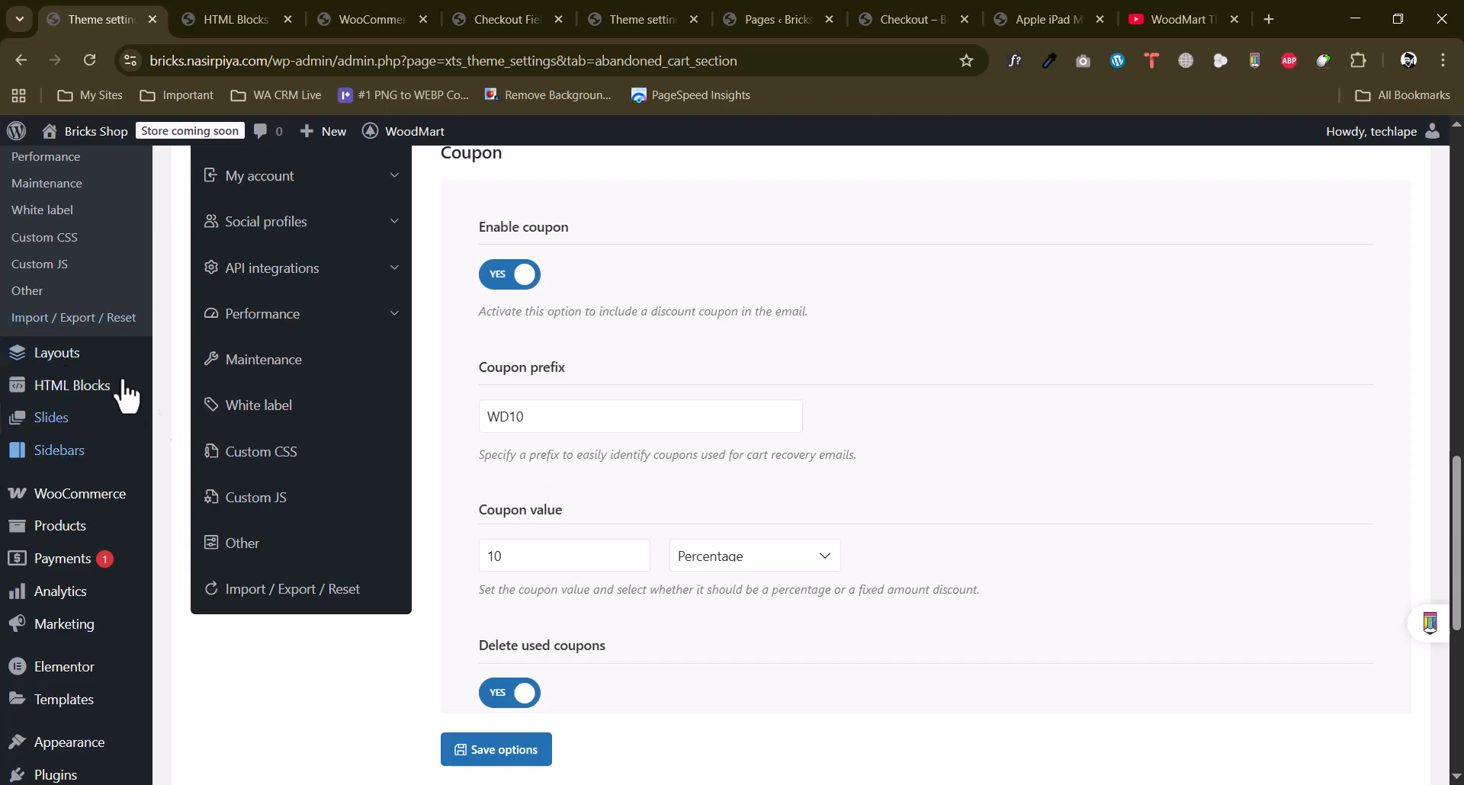
Save the Abandoned cart options and open the Product archive settings.
scroll(743, 591, down, 5)
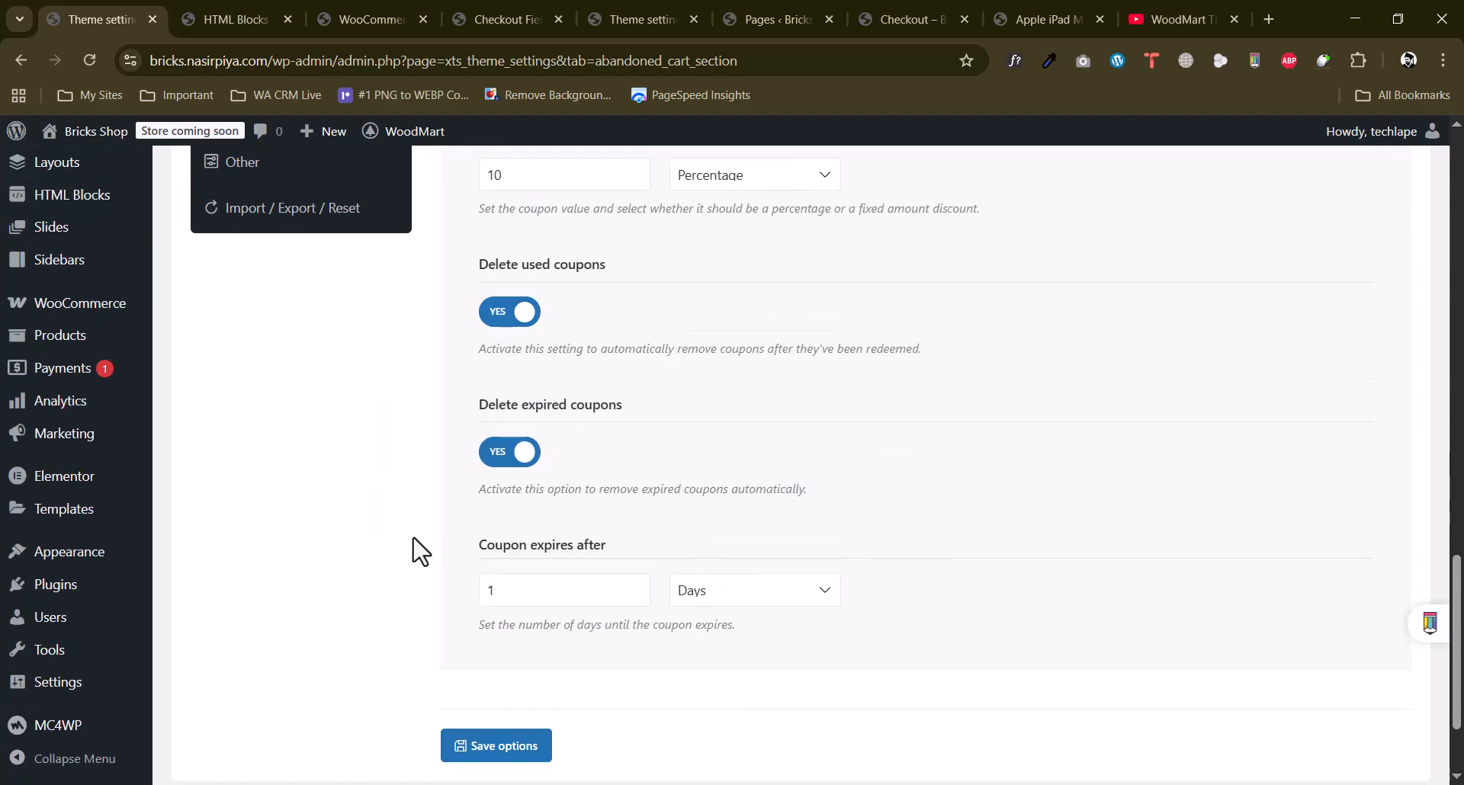
scroll(420, 550, down, 2)
click(461, 604)
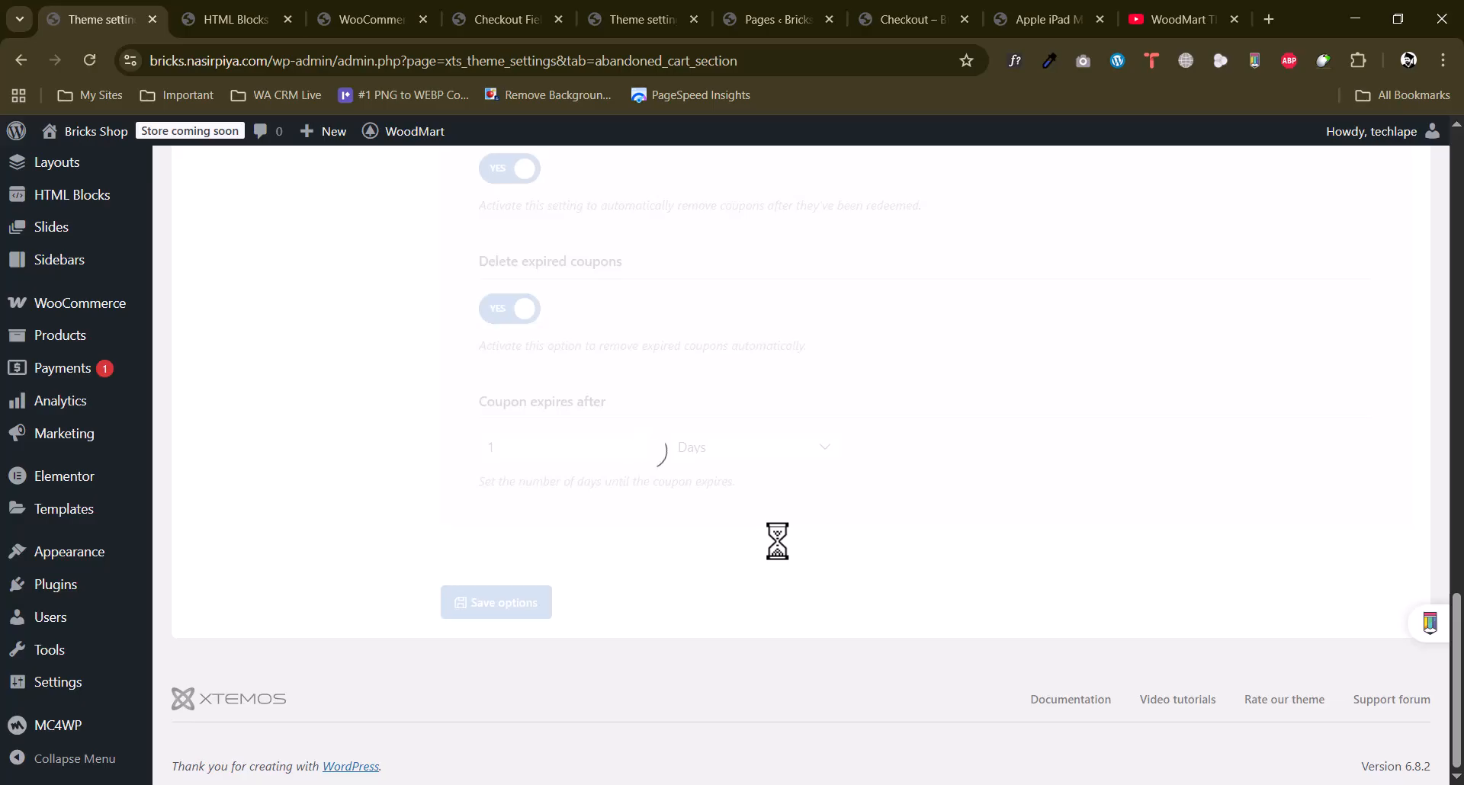
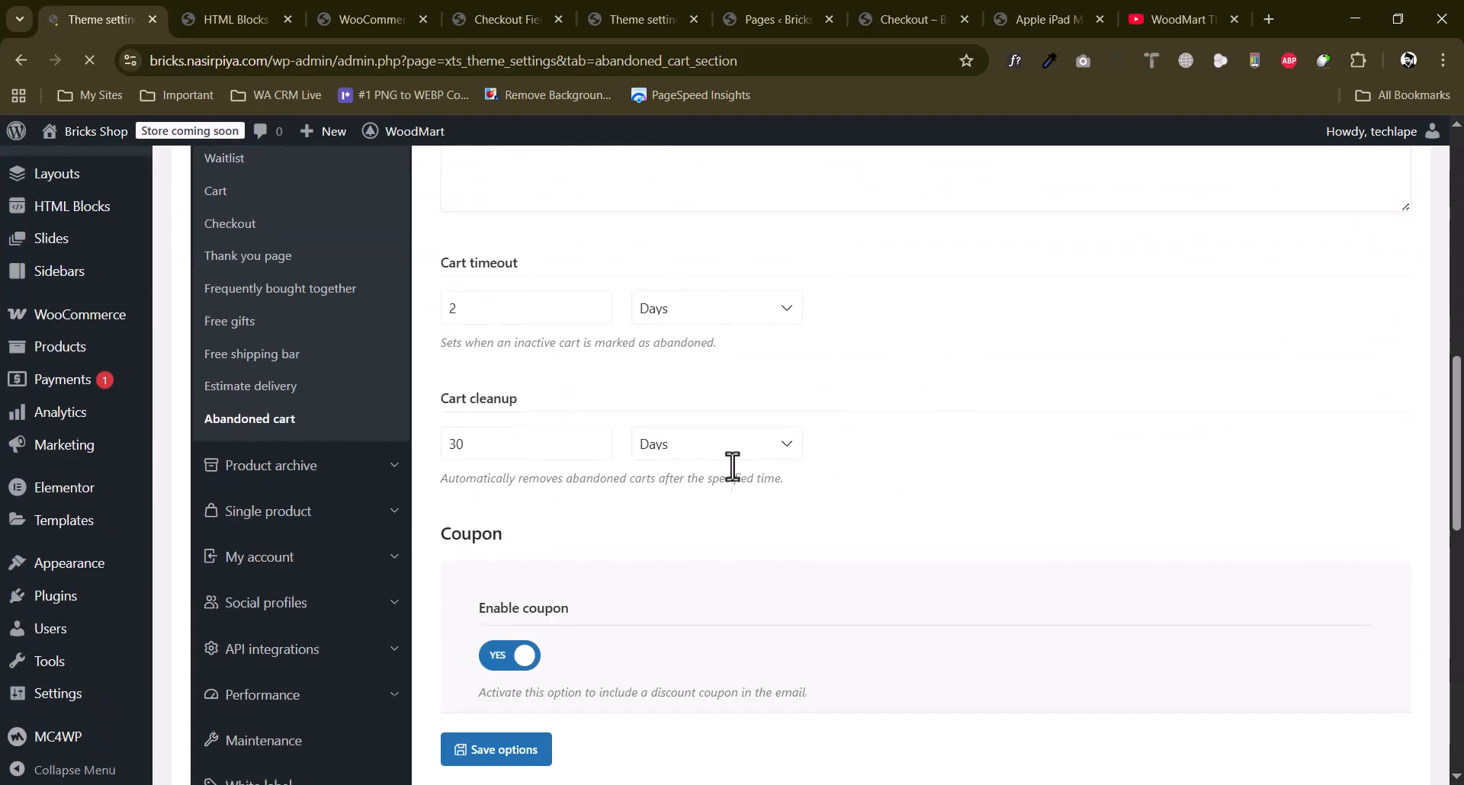
click(347, 461)
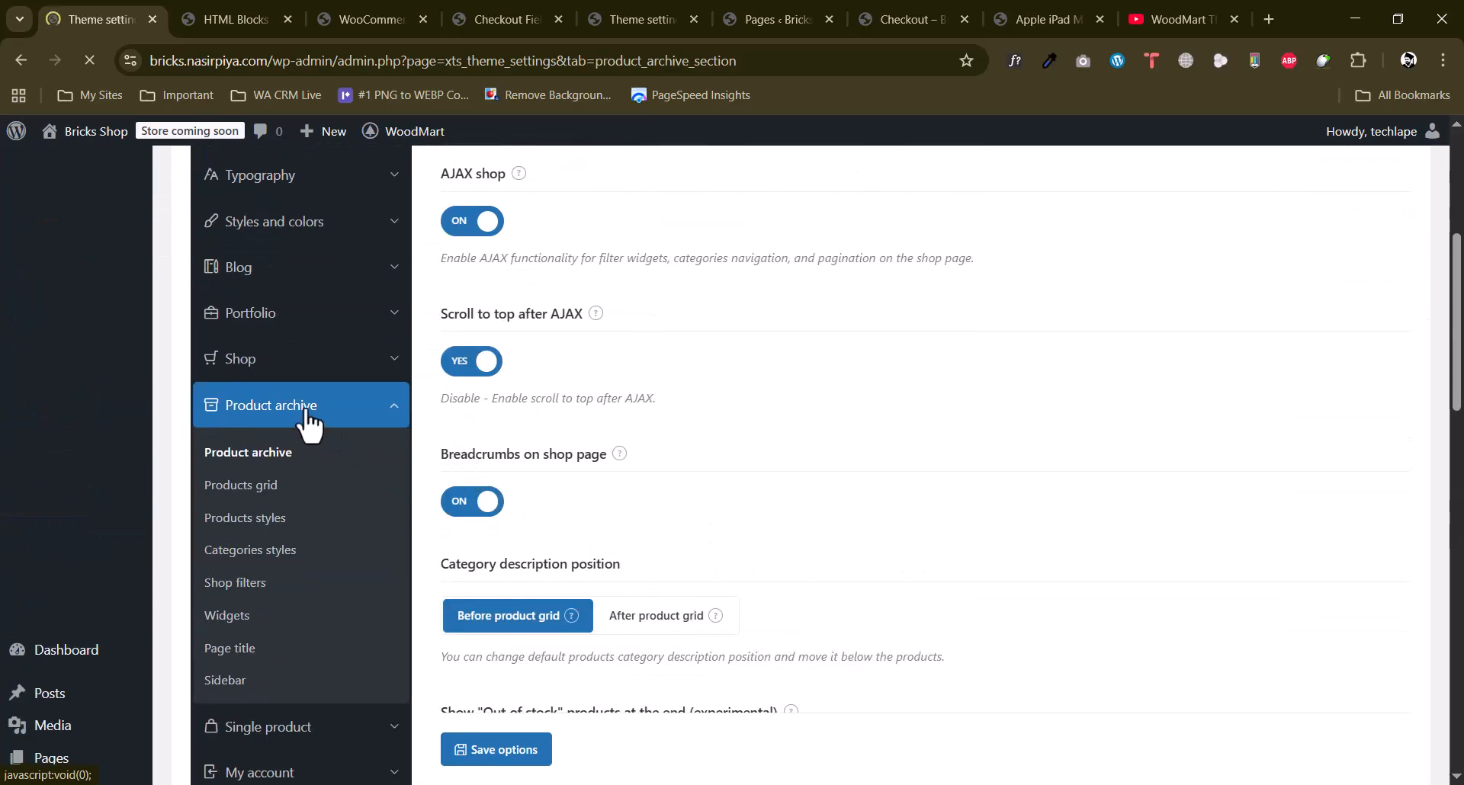
Try to load the storefront's shop page at bricks.nasirpiya.com/shop in place of the order-received page.
click(771, 19)
click(898, 20)
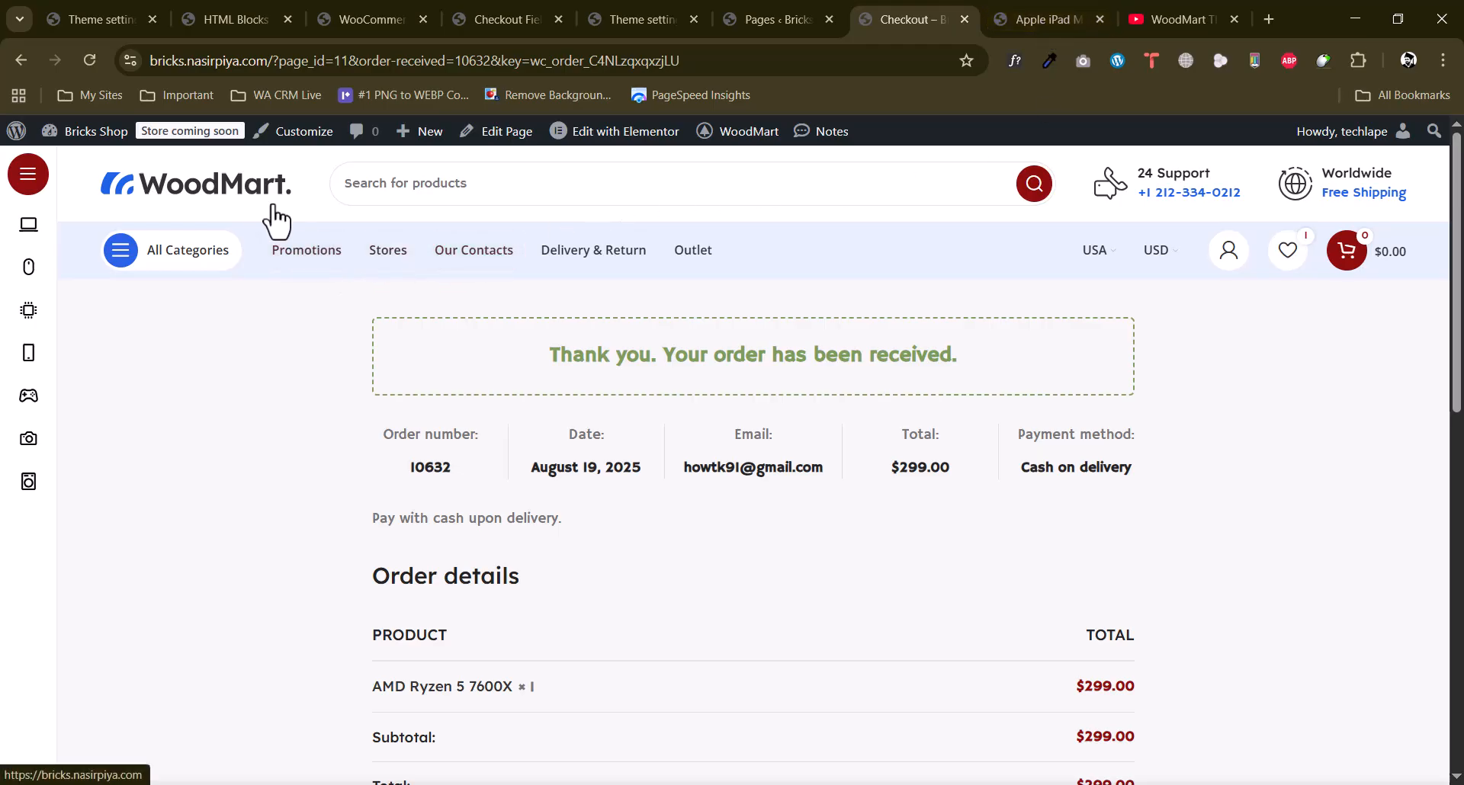
drag(278, 59, 890, 53)
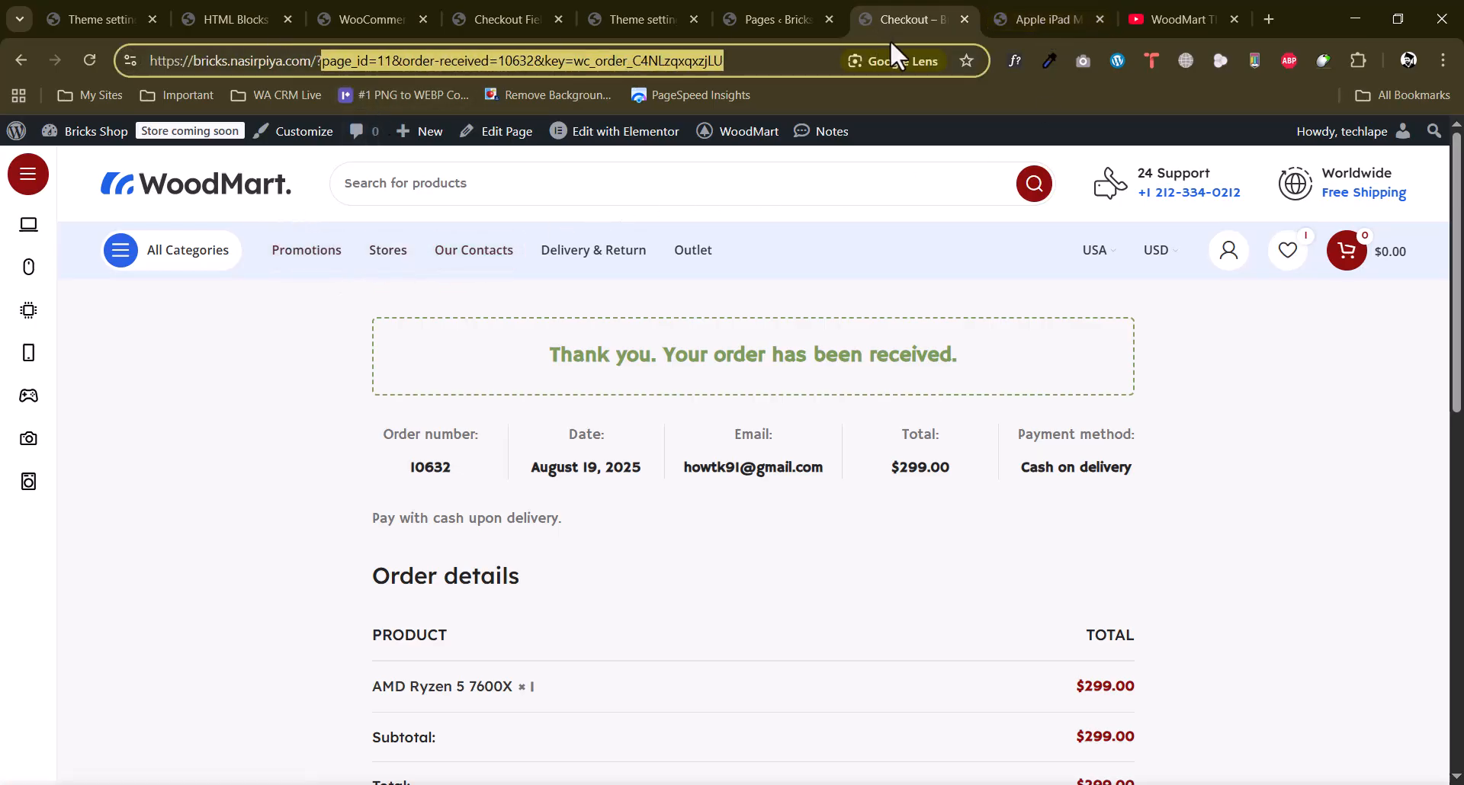
key(BackSpace)
text(shop)
key(Return)
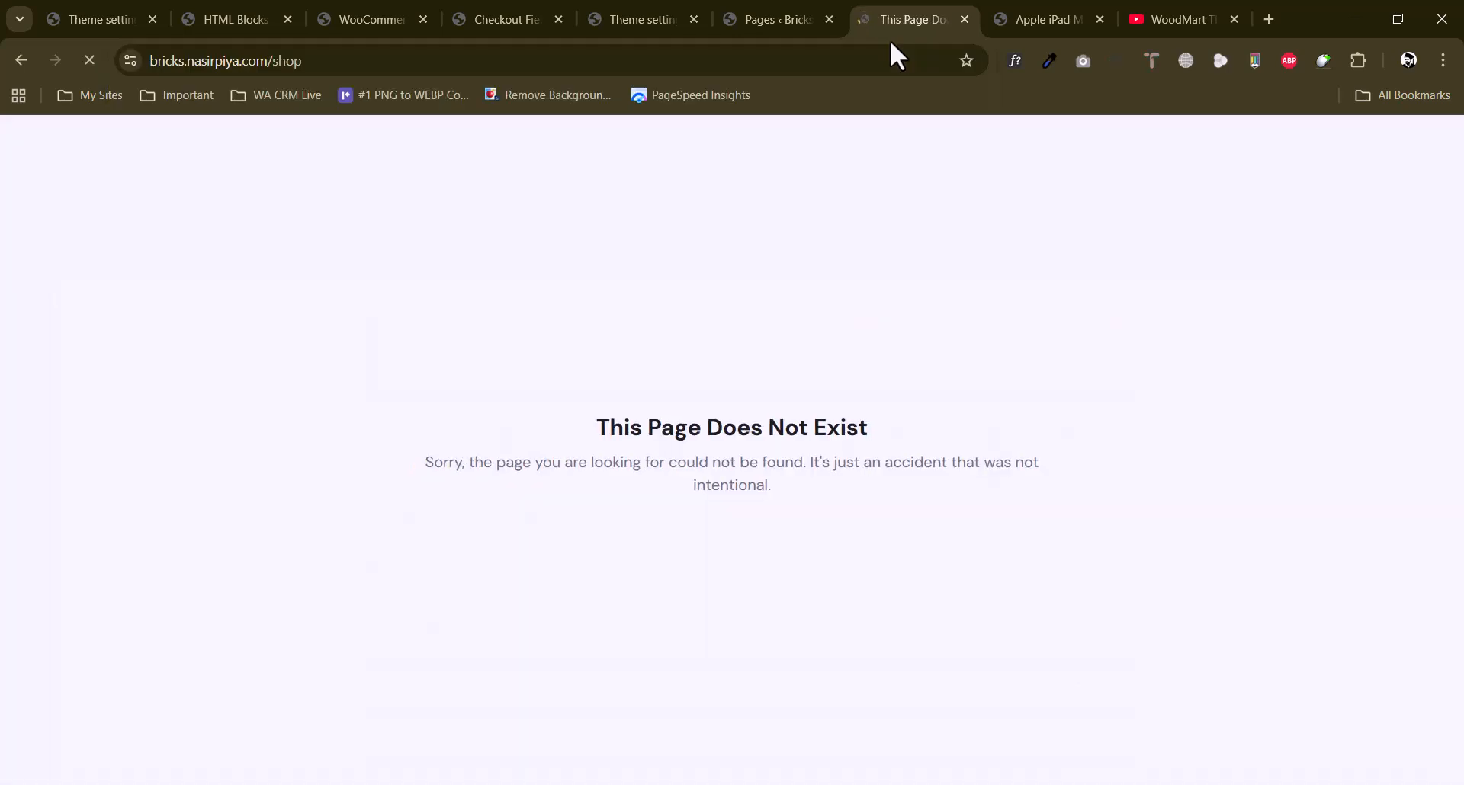
Compare the URL structure of the Apple iPad Mini product page with the /shop address.
click(771, 17)
click(919, 9)
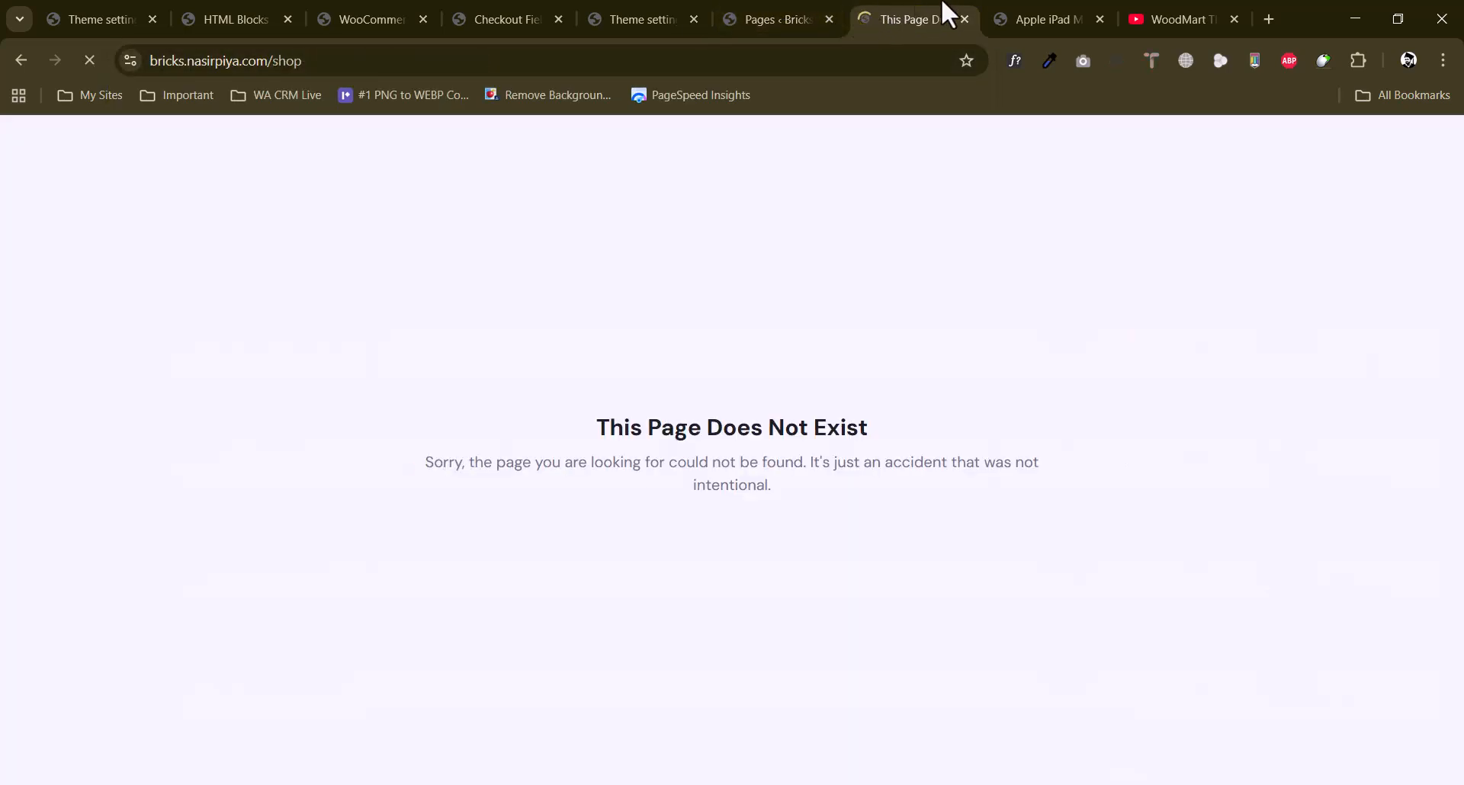
click(1016, 23)
drag(269, 66, 591, 65)
click(378, 62)
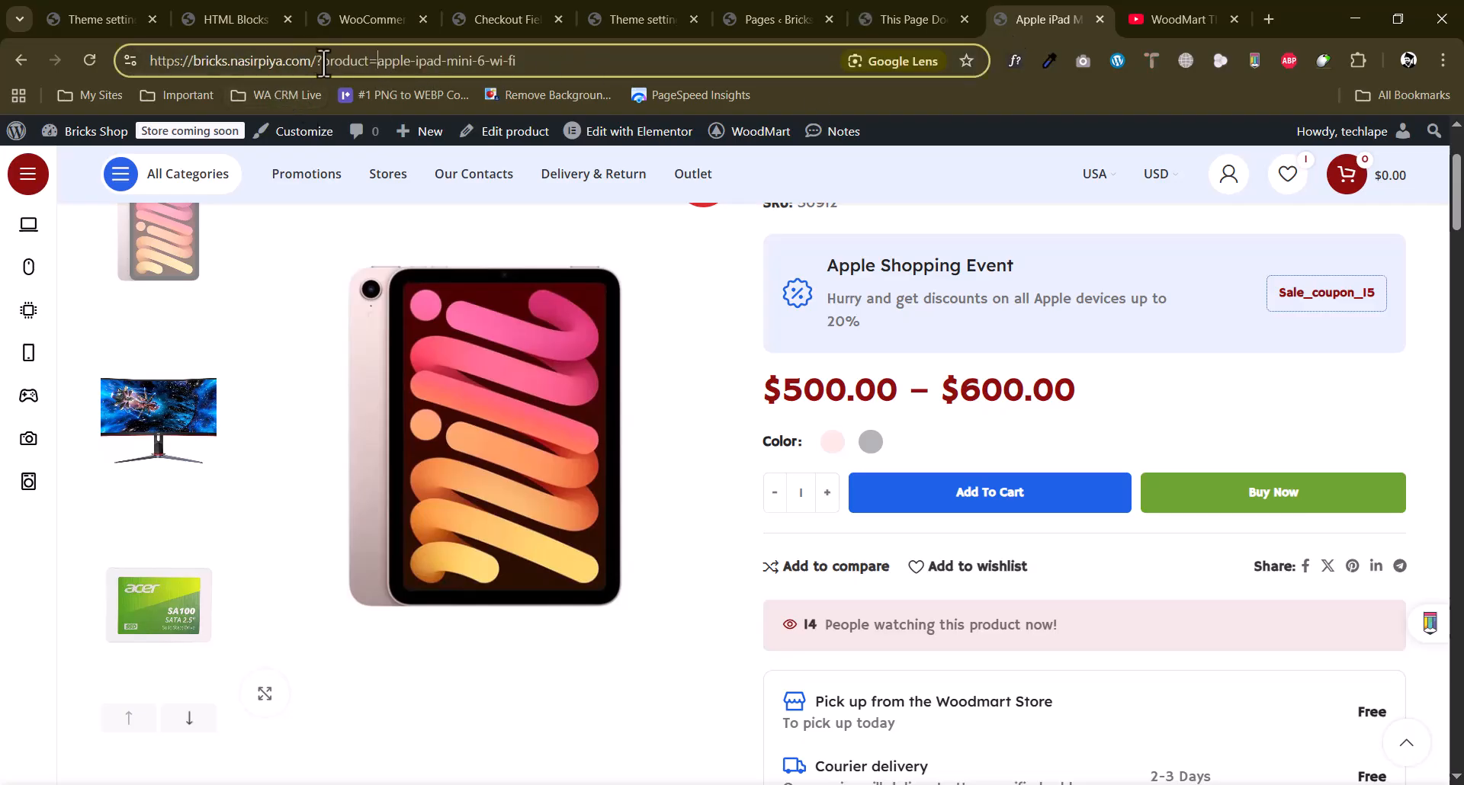
click(978, 16)
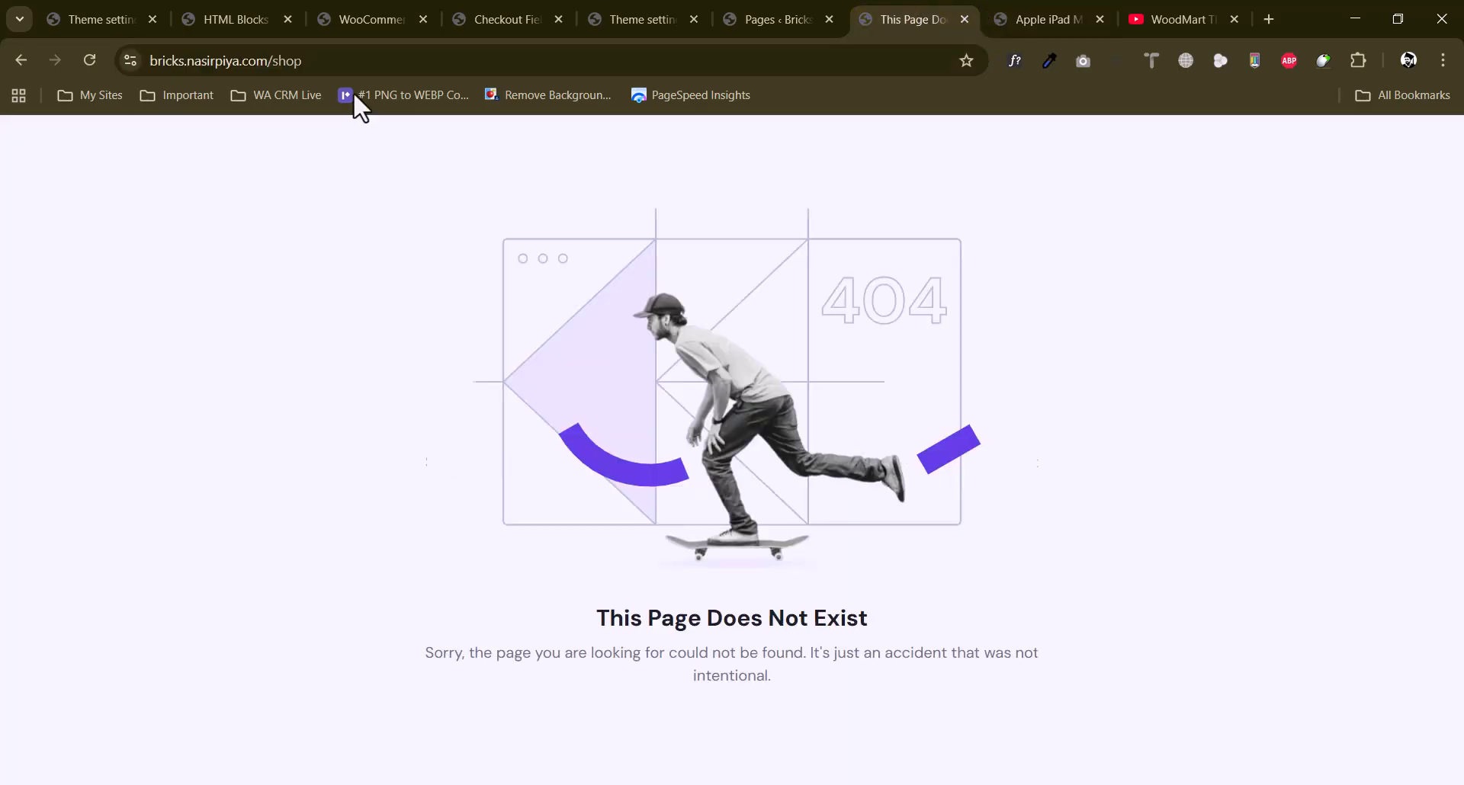
click(1040, 15)
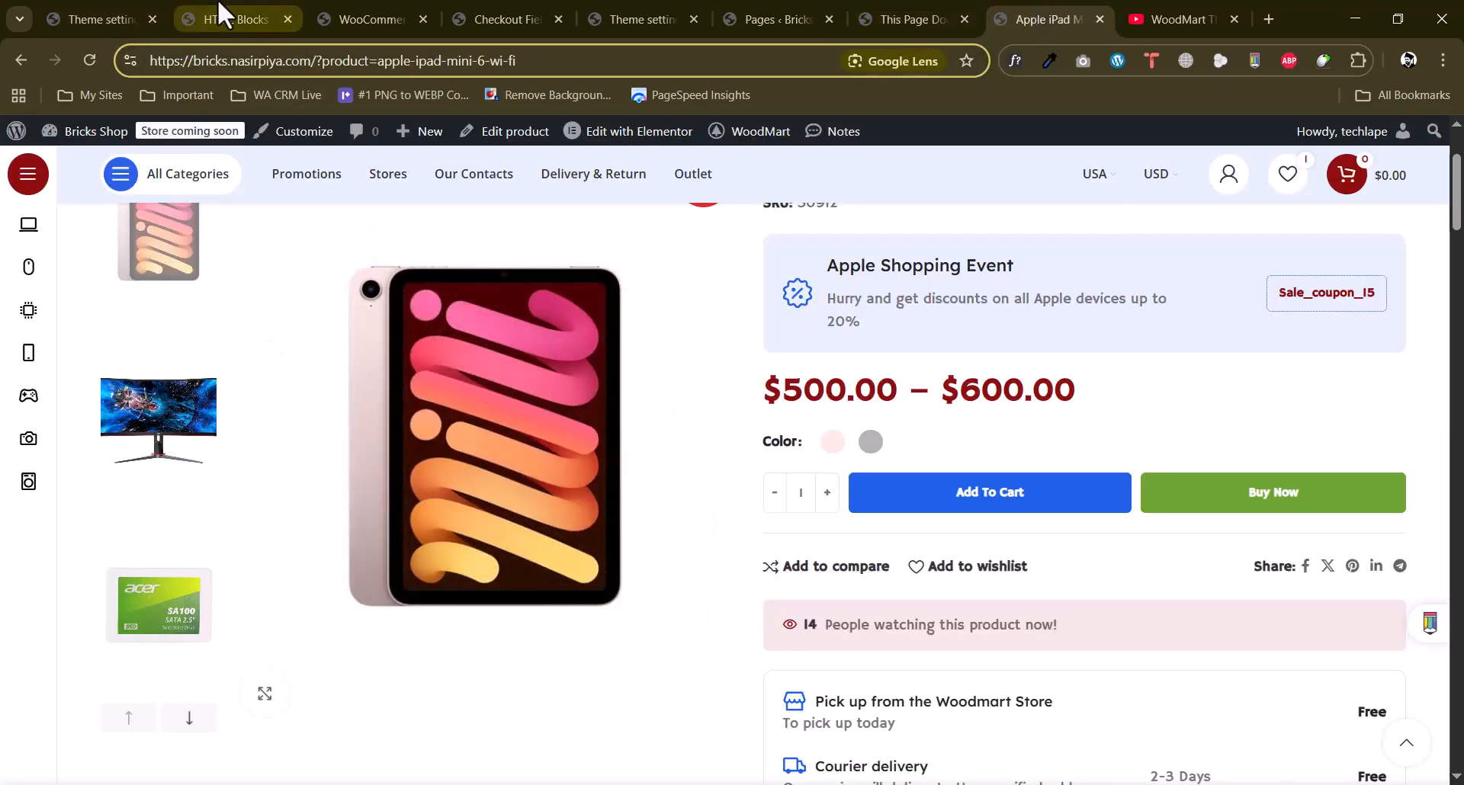
drag(351, 67, 571, 69)
click(469, 64)
Open the WordPress Permalinks settings, set the permalink structure to Post name and save the changes.
click(242, 19)
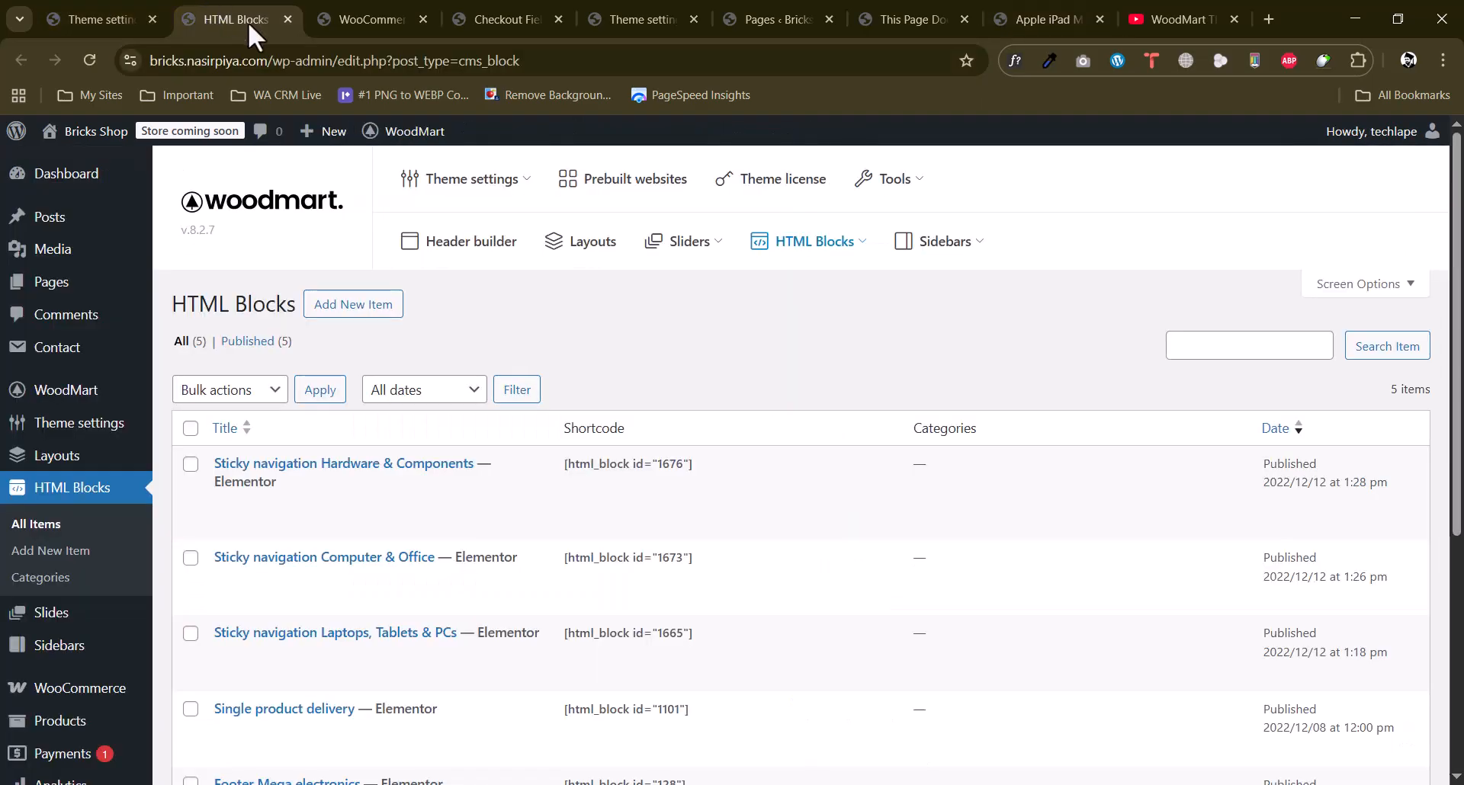
scroll(29, 565, down, 5)
mouse_move(55, 687)
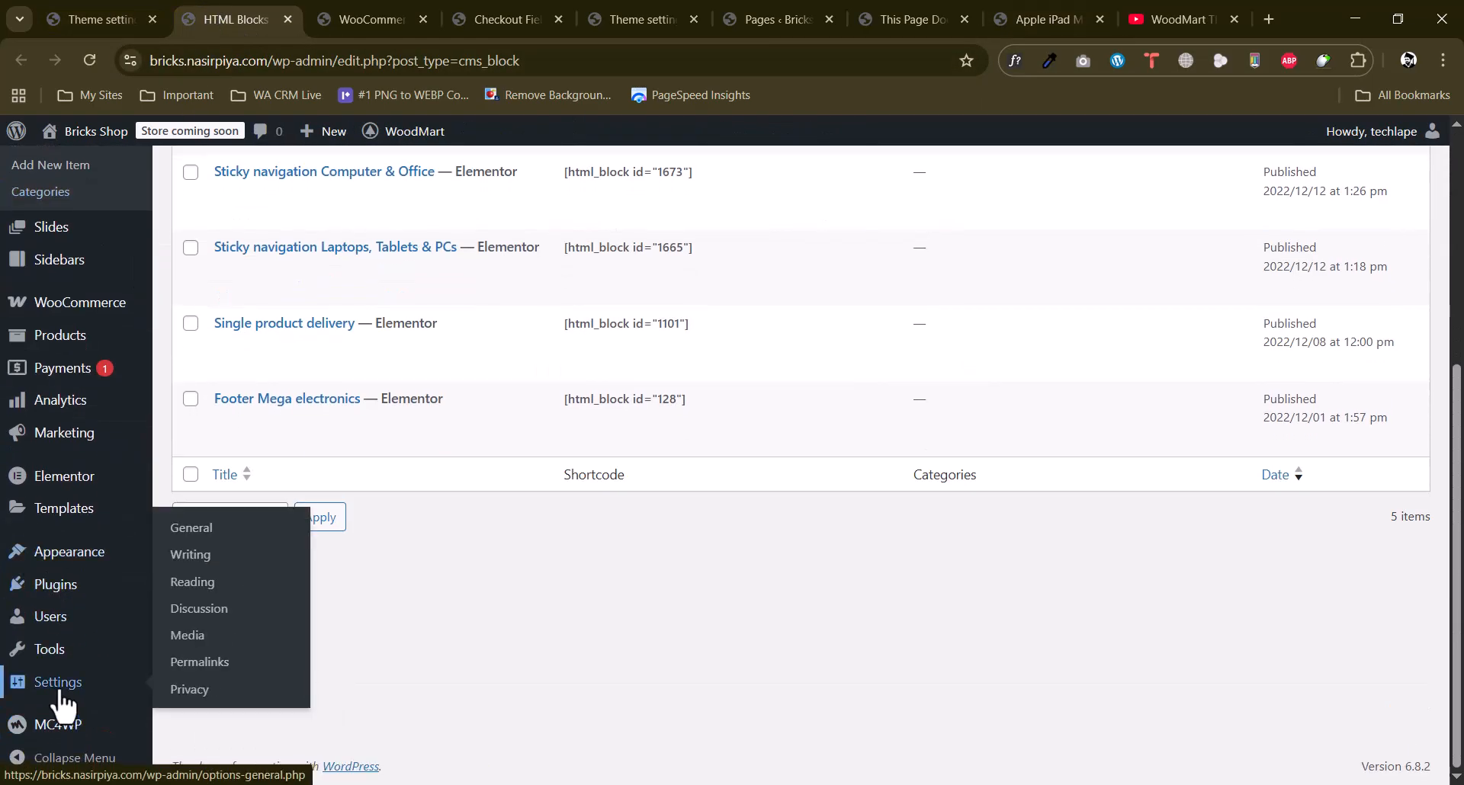
click(208, 662)
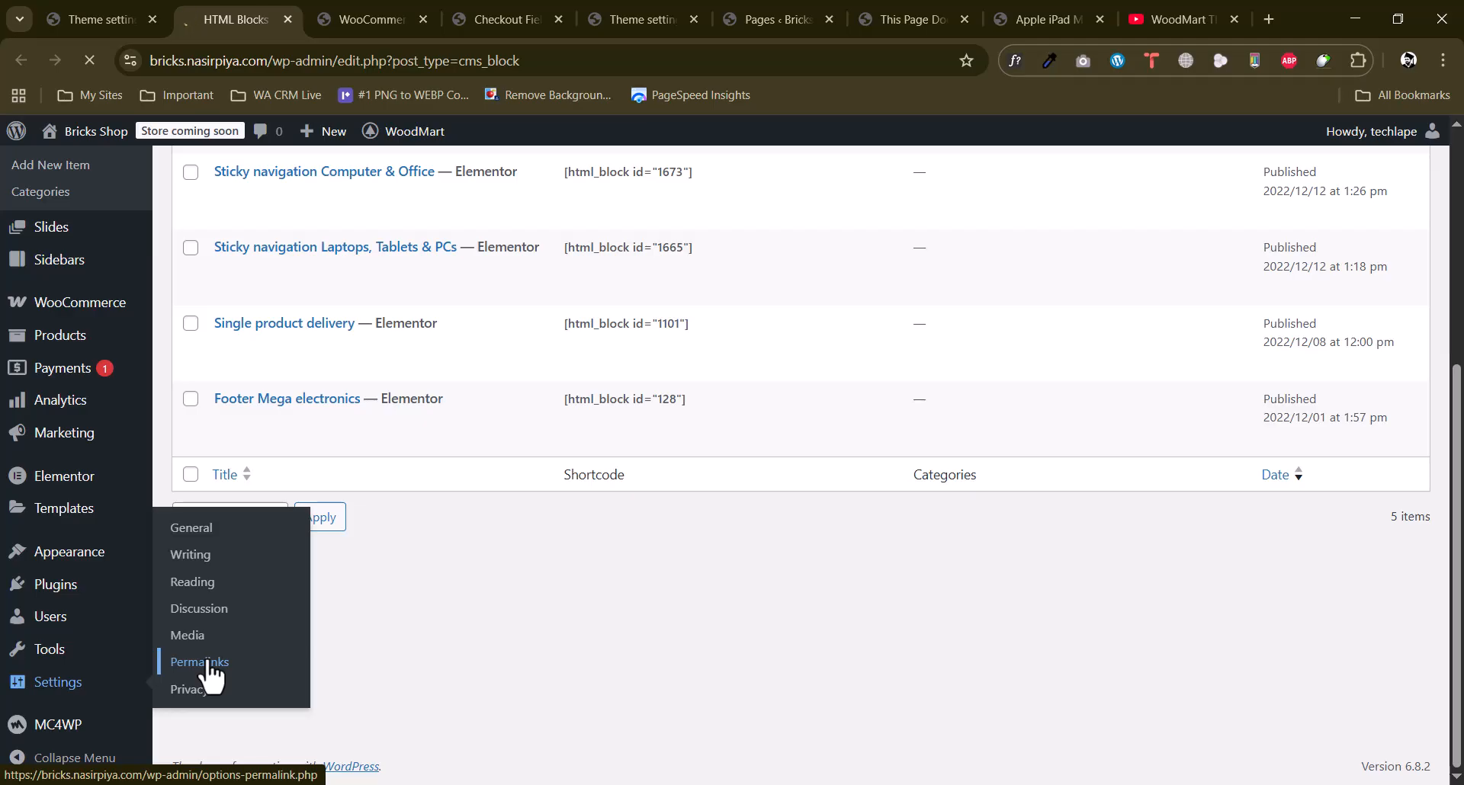
scroll(311, 436, down, 3)
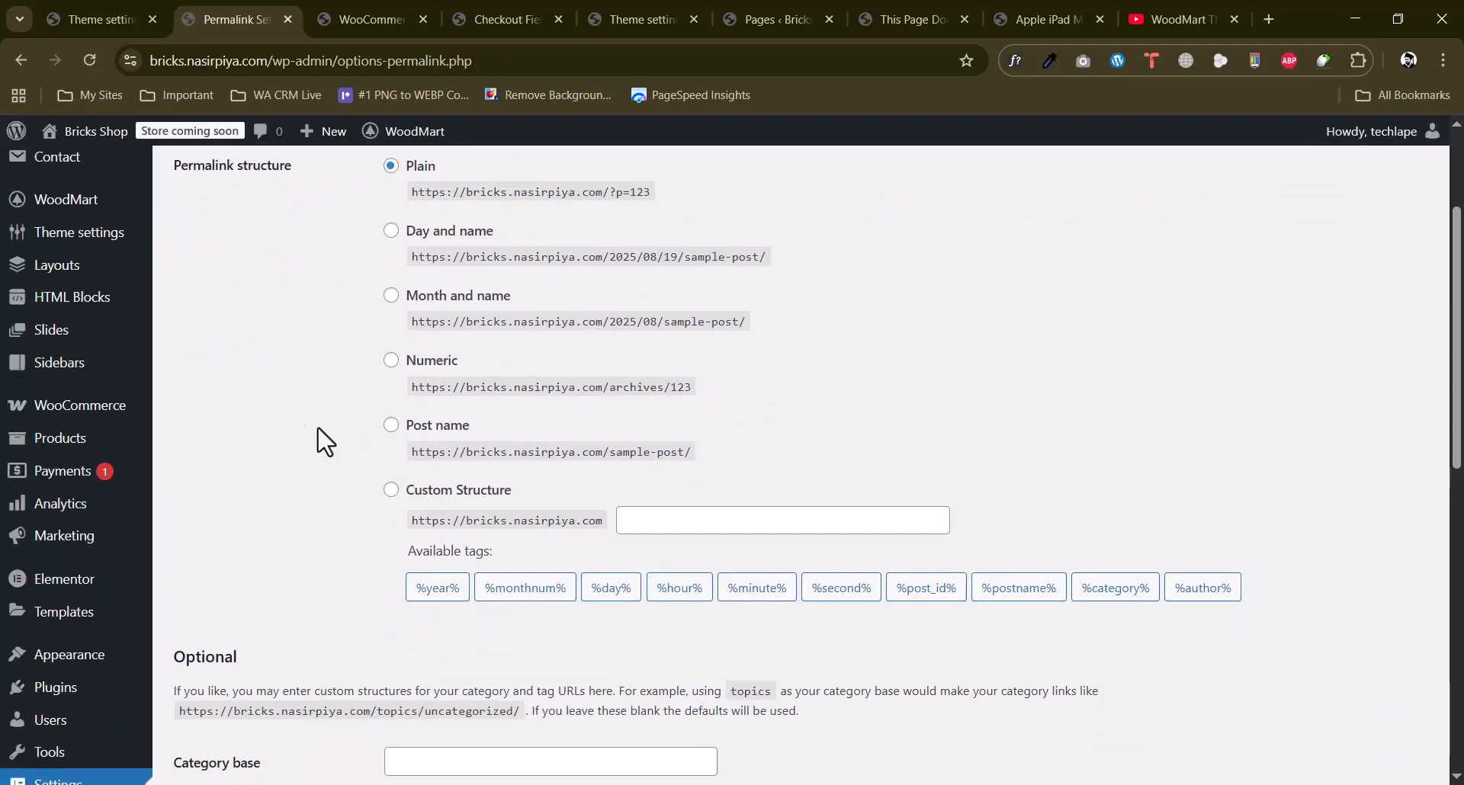
click(391, 427)
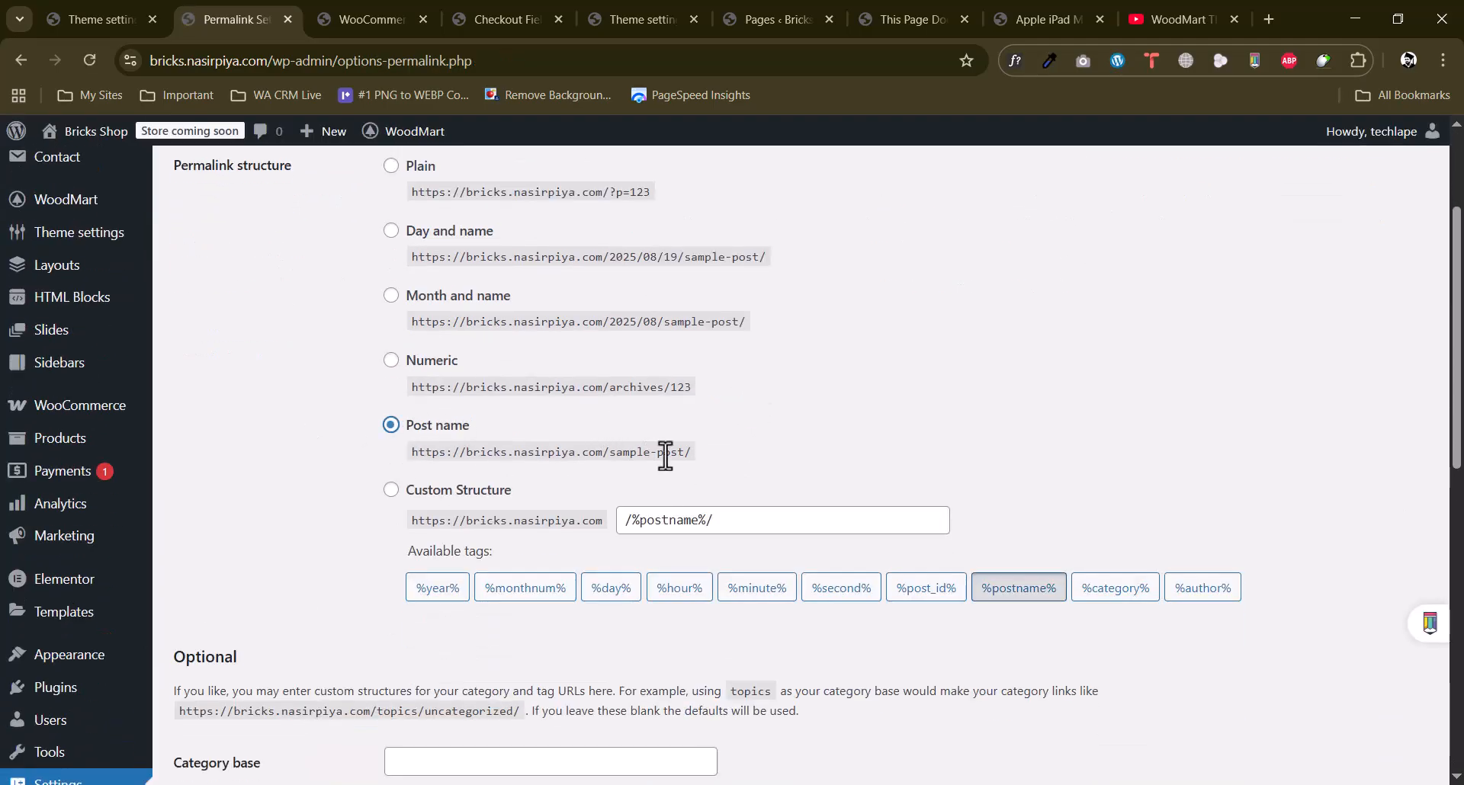
scroll(369, 481, down, 10)
click(230, 682)
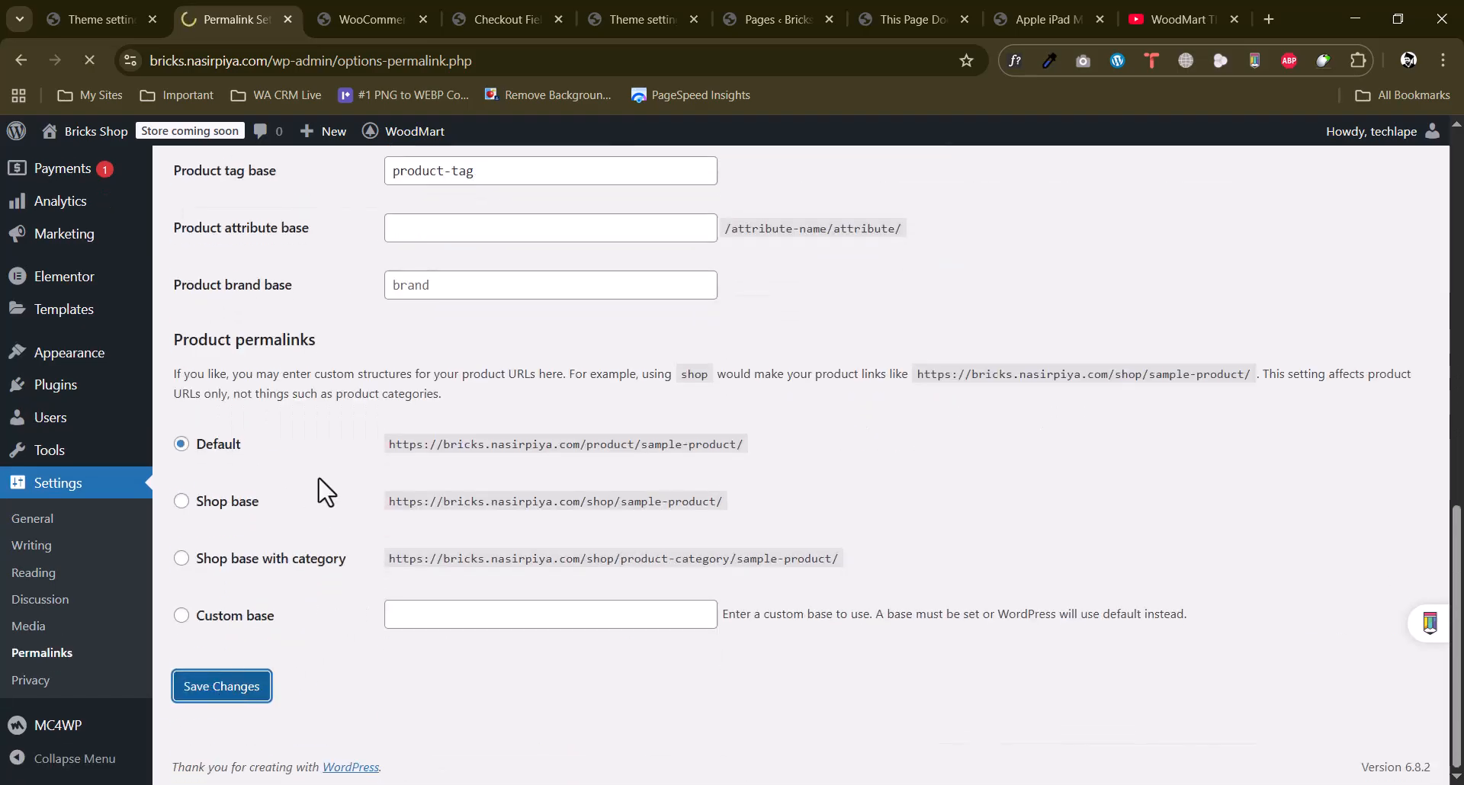
Reload the full list of pages and open the Shop page on the storefront in its own browser tab.
click(925, 4)
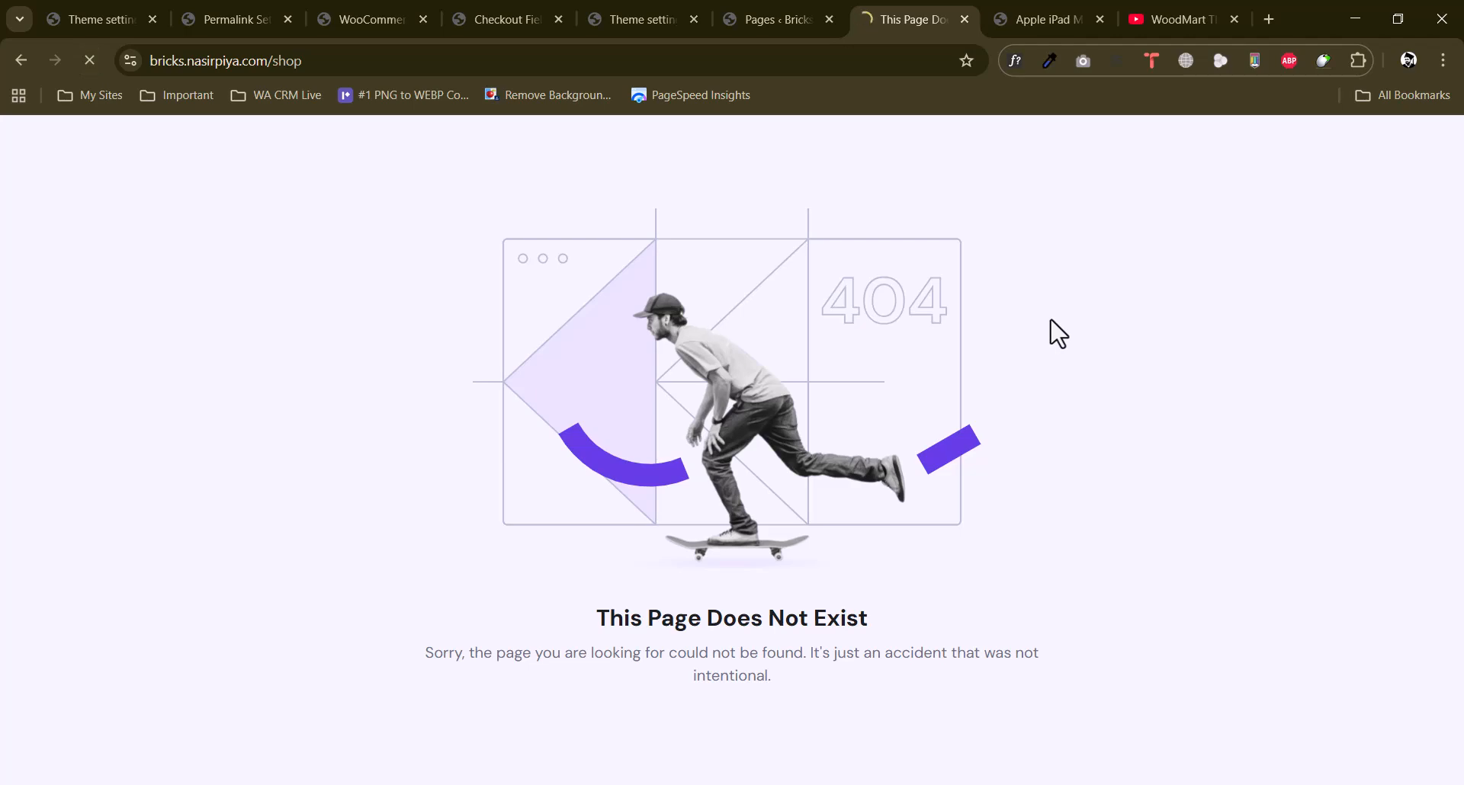
click(781, 6)
click(194, 219)
scroll(444, 223, down, 2)
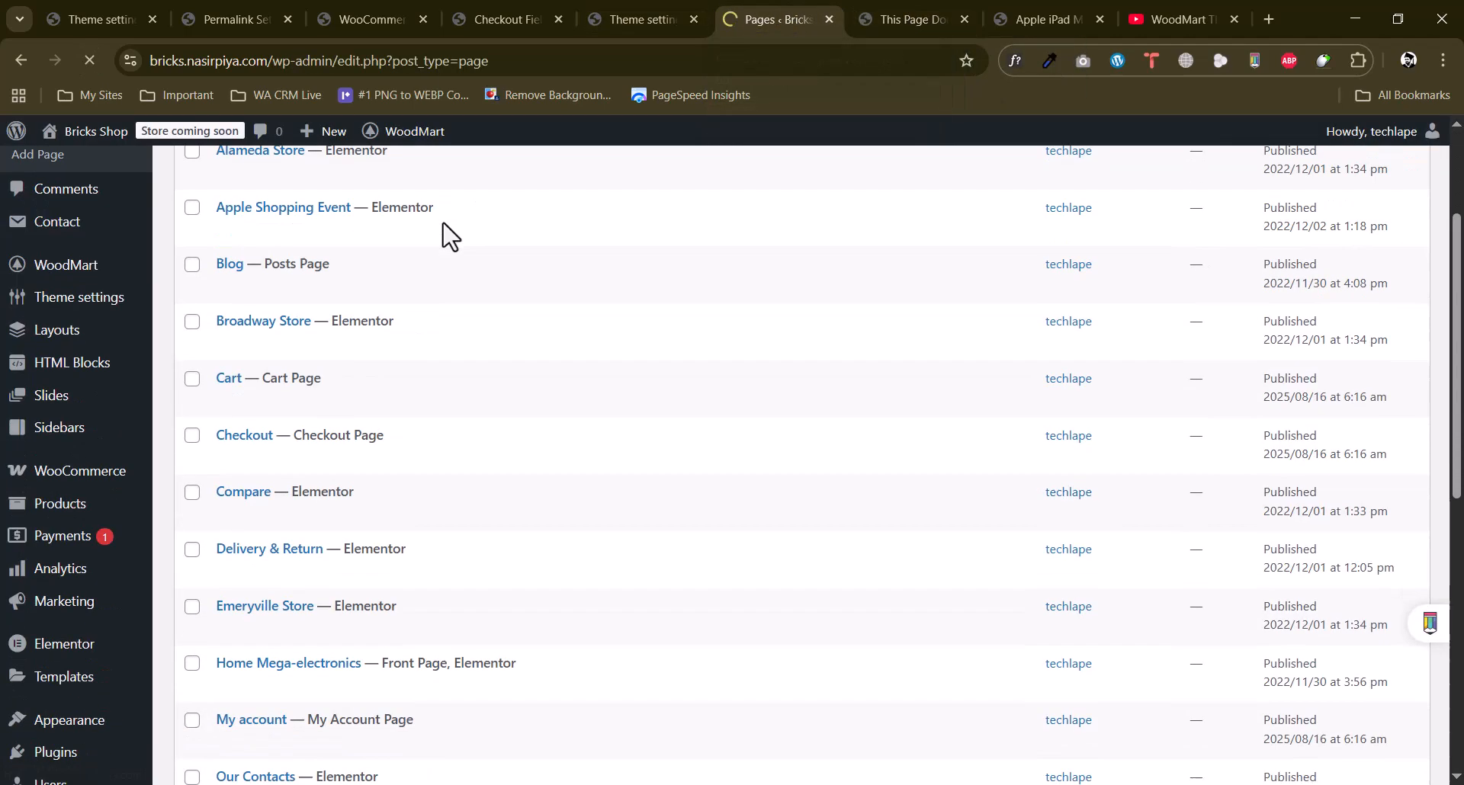
scroll(443, 224, up, 2)
scroll(450, 237, down, 8)
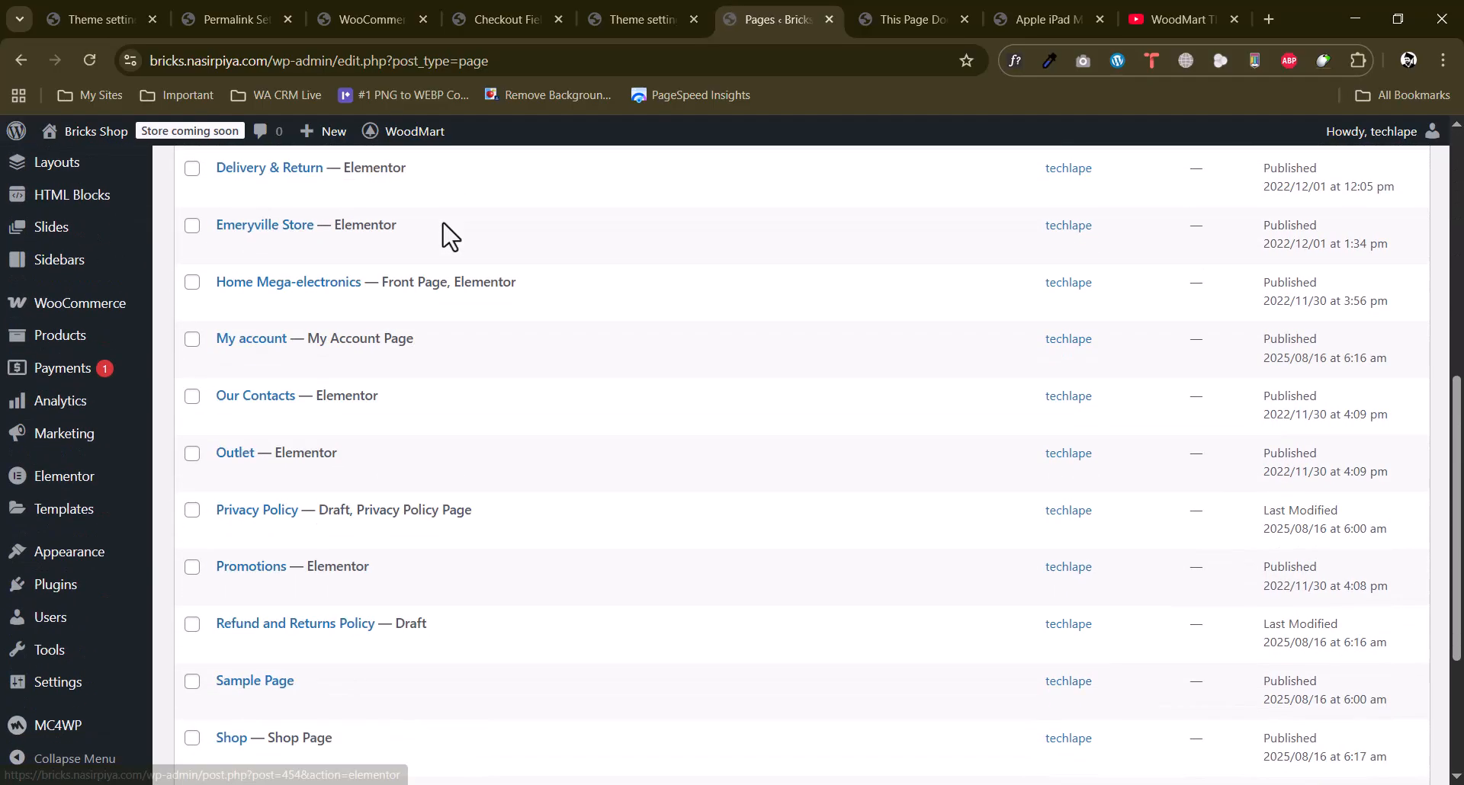
scroll(446, 236, down, 3)
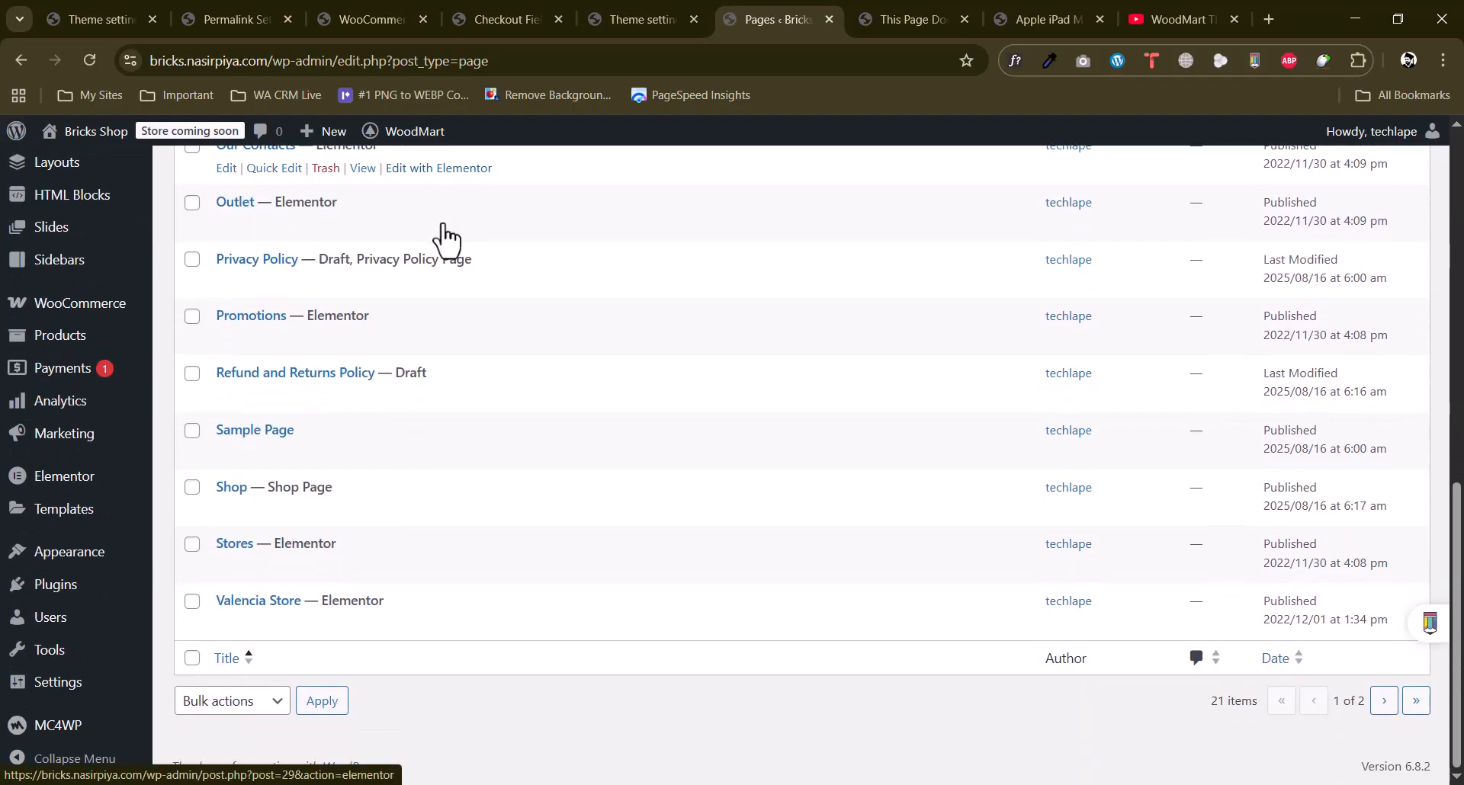
right_click(363, 510)
click(407, 530)
click(844, 15)
click(750, 19)
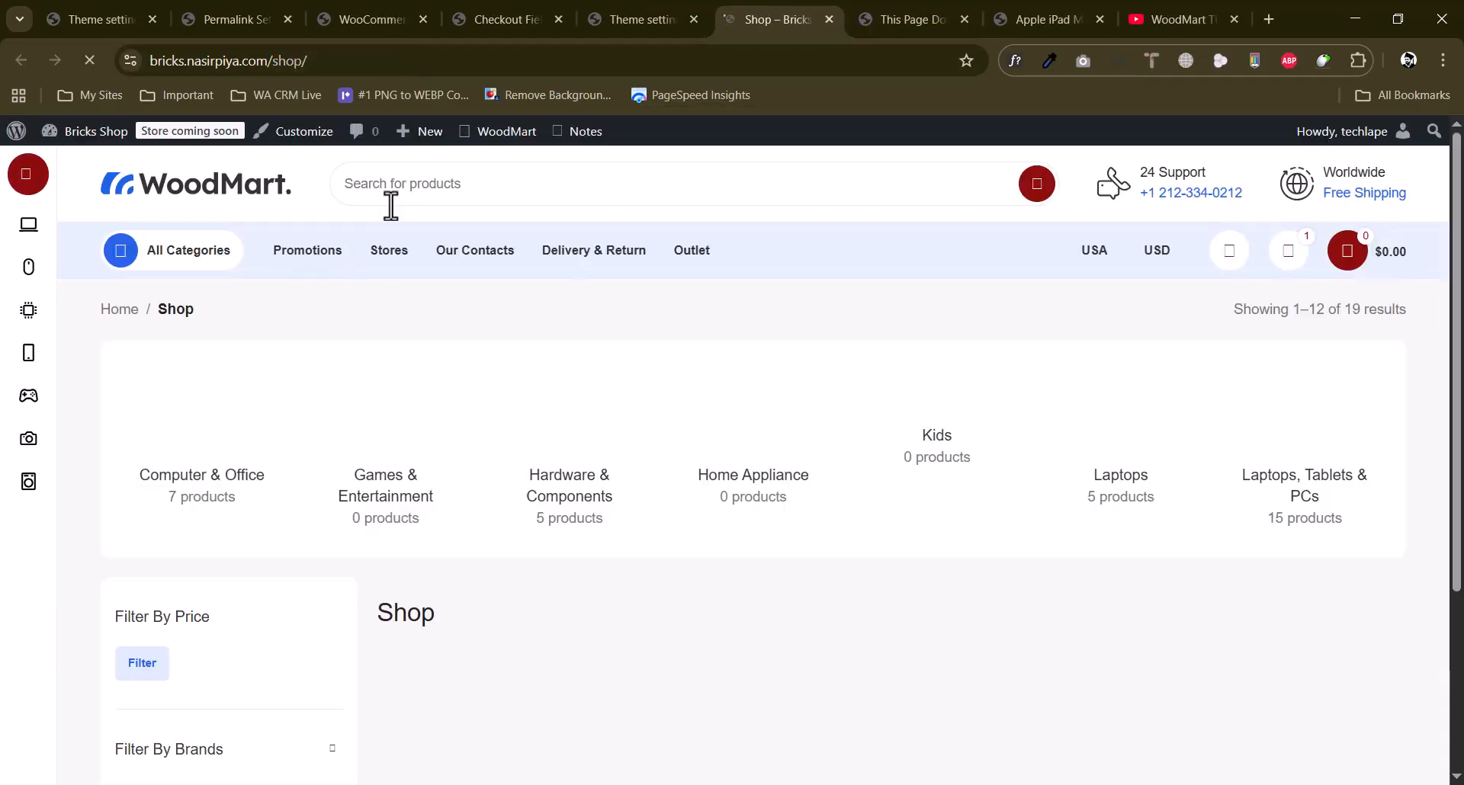
Look over the Shop page and open its "product archive layout Shop" in Elementor in a new browser tab.
scroll(762, 381, down, 3)
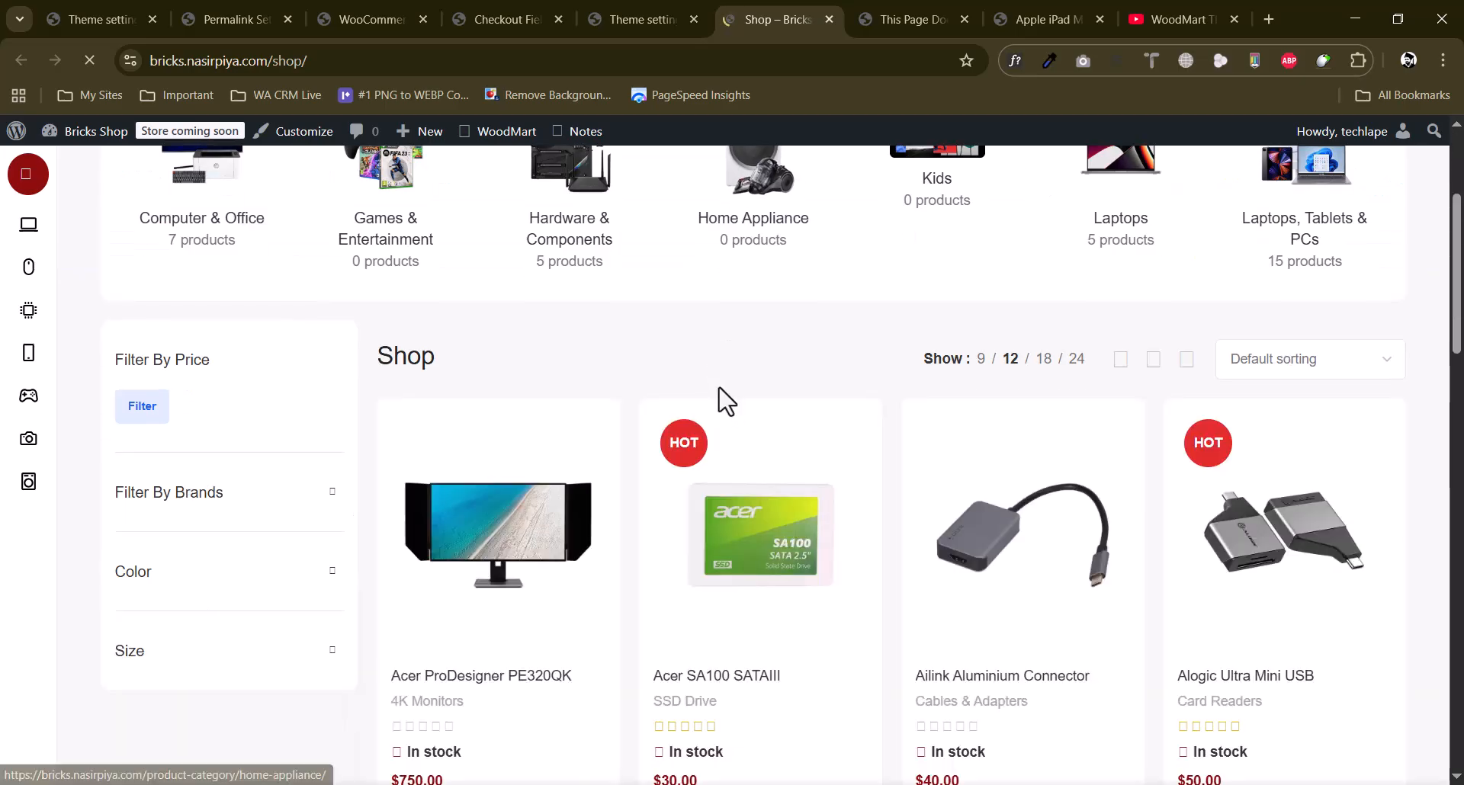
scroll(725, 396, down, 6)
scroll(719, 404, up, 9)
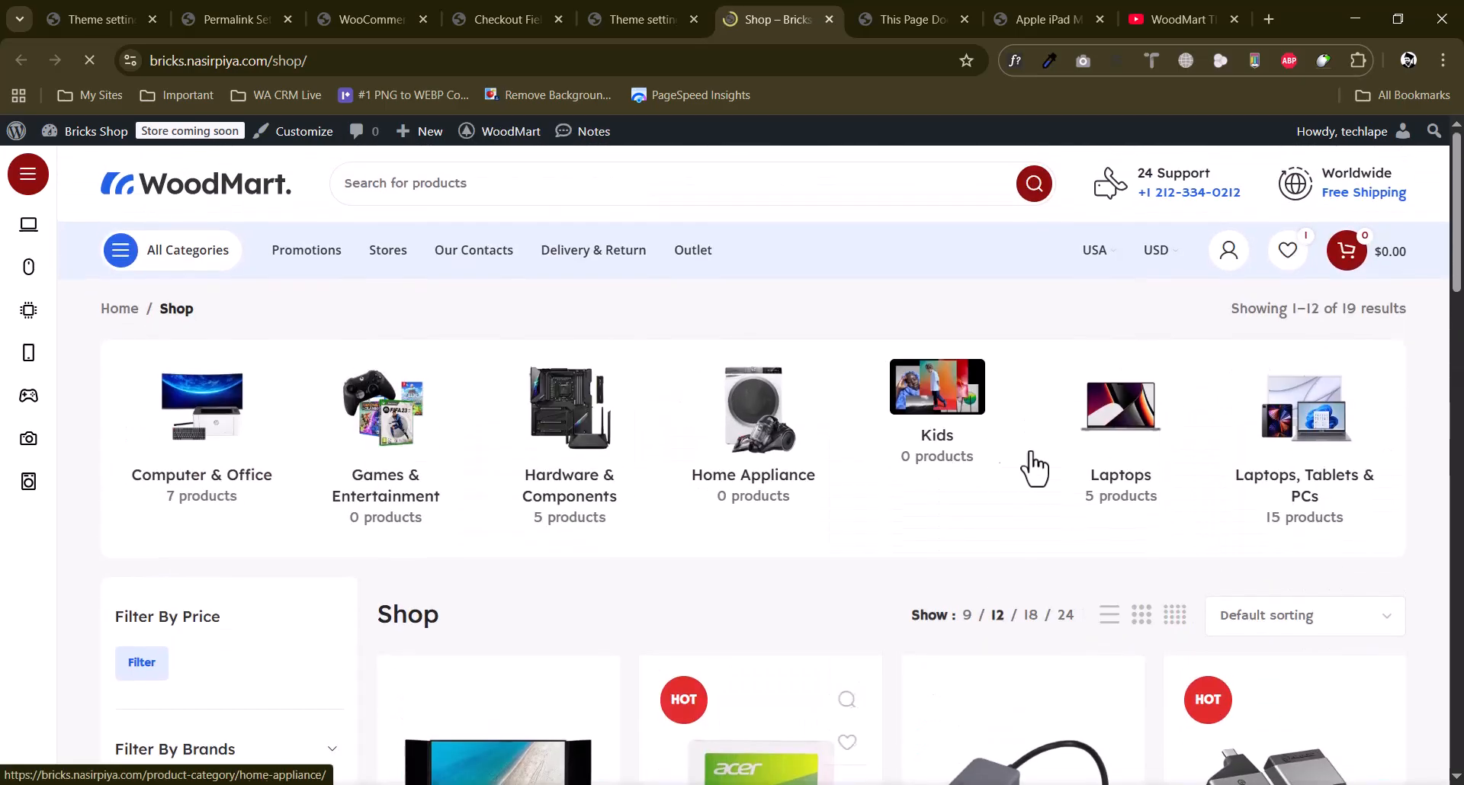
scroll(1079, 475, down, 3)
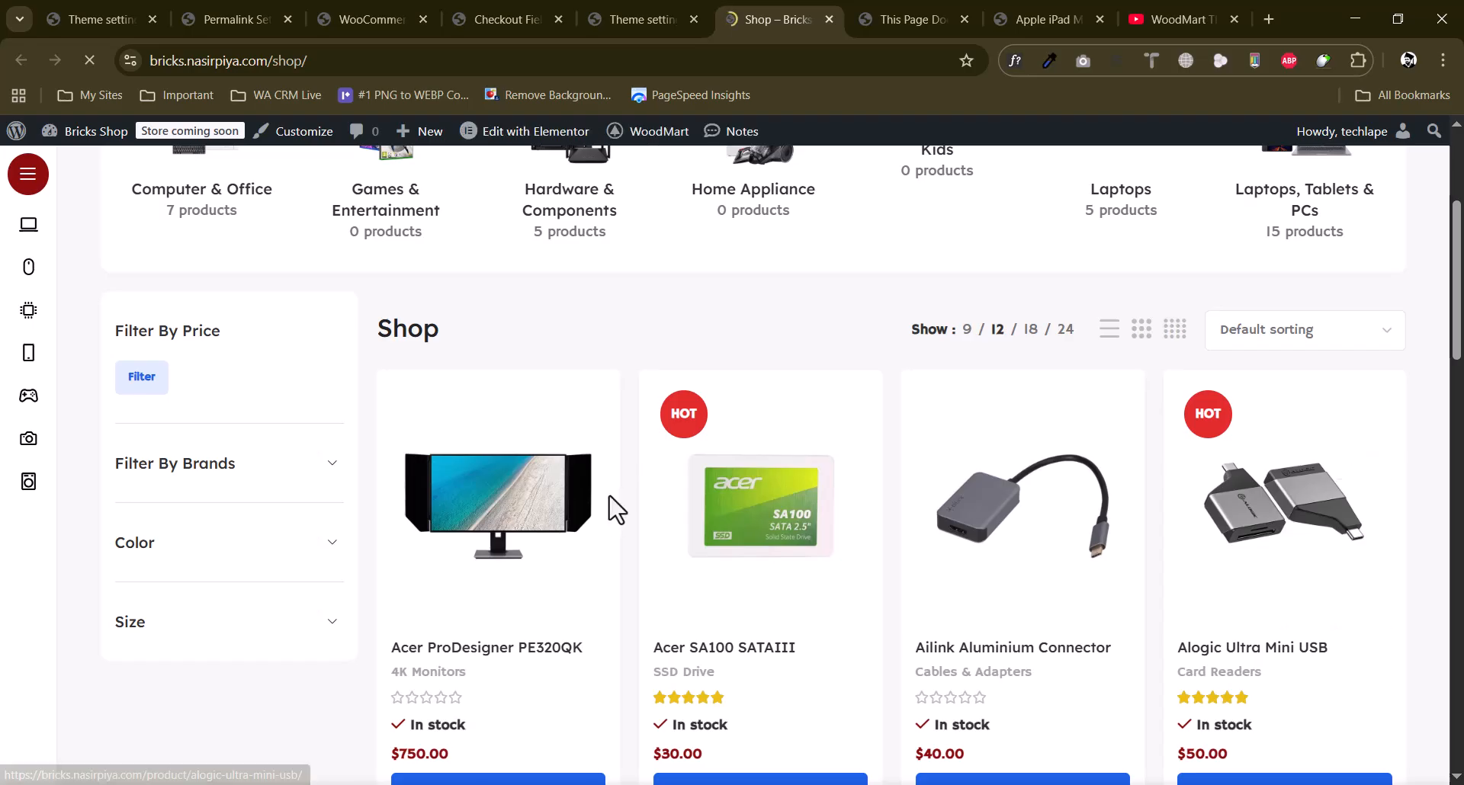
scroll(616, 509, up, 3)
mouse_move(506, 135)
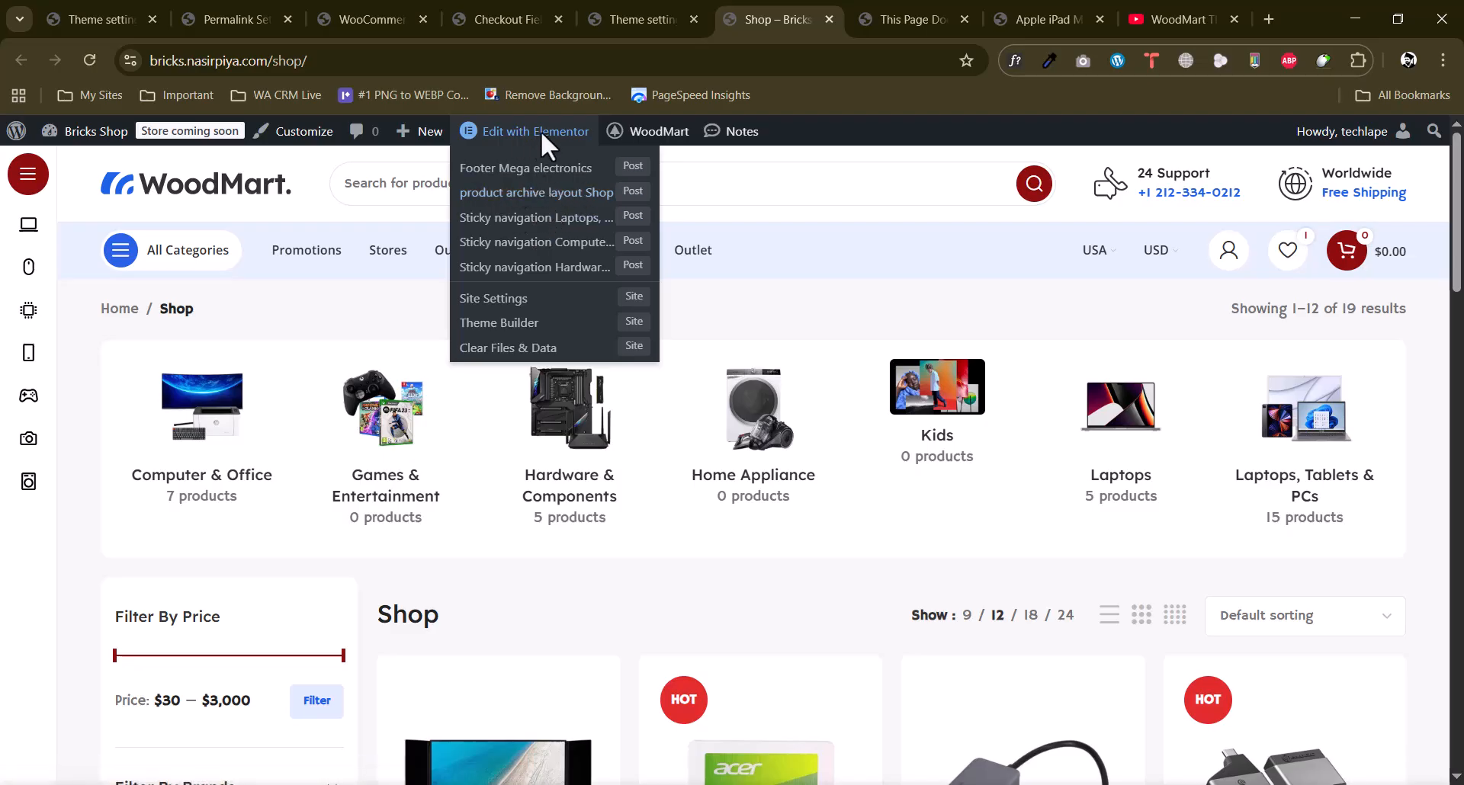
right_click(557, 193)
click(573, 211)
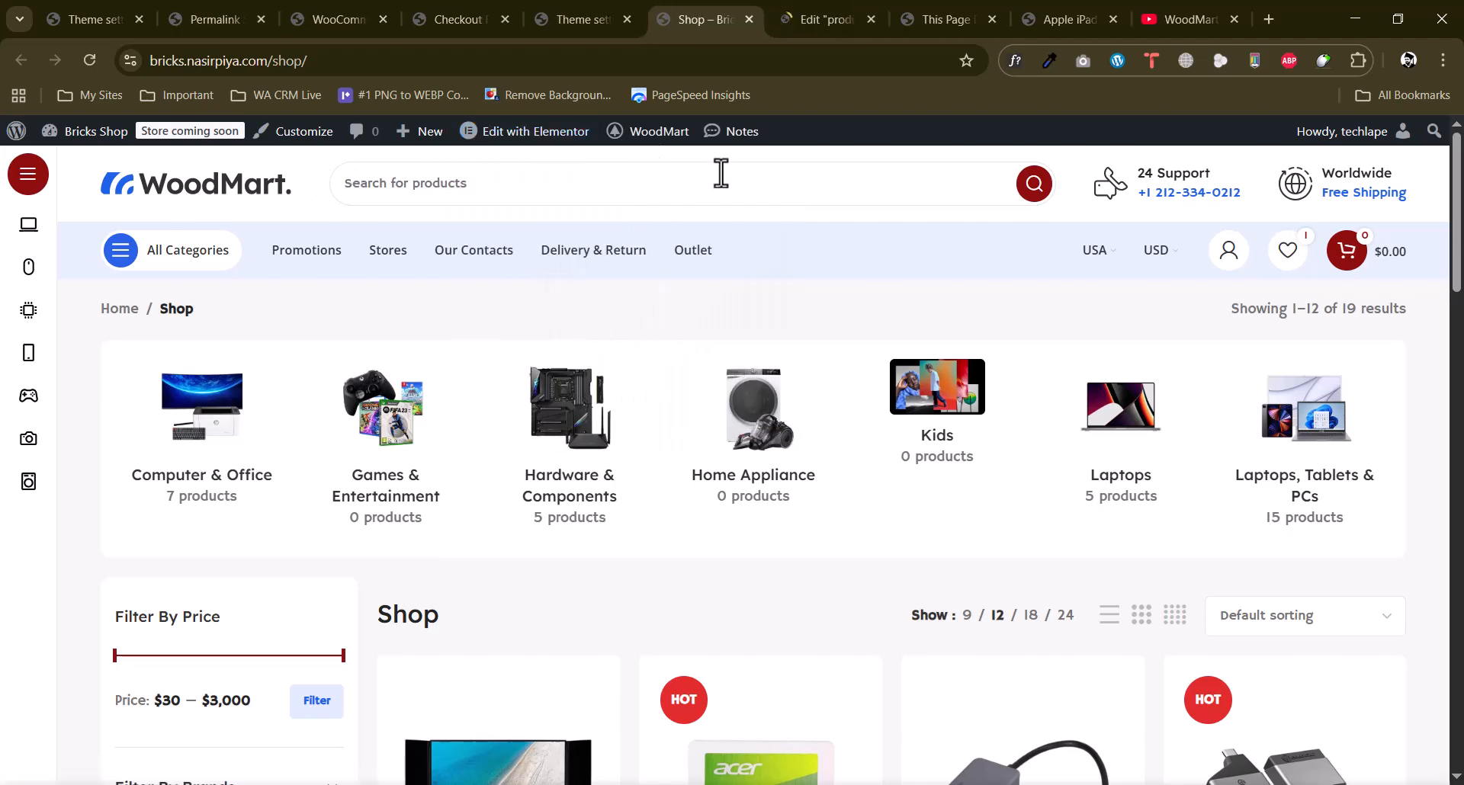
scroll(543, 496, down, 10)
scroll(553, 572, up, 10)
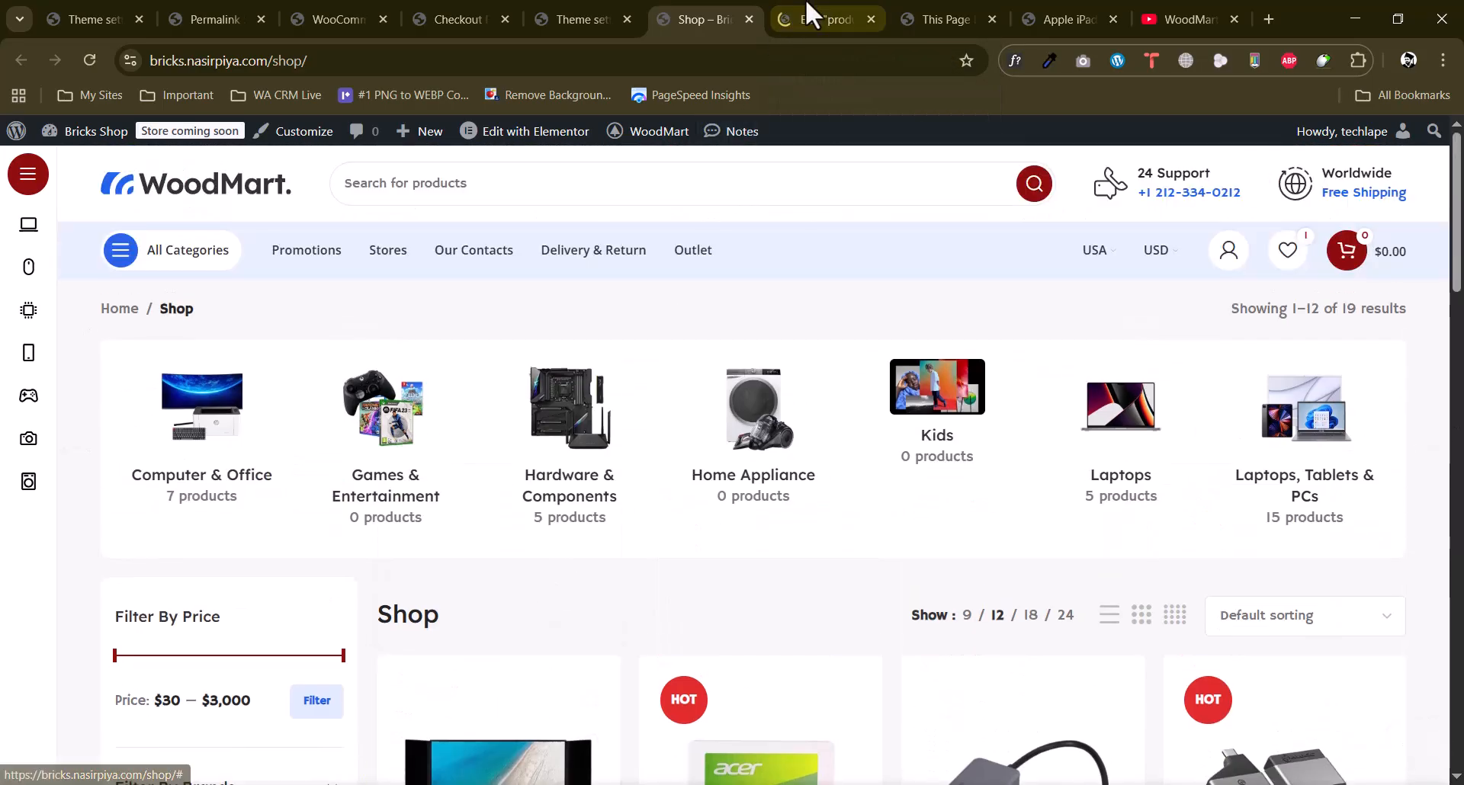
click(800, 10)
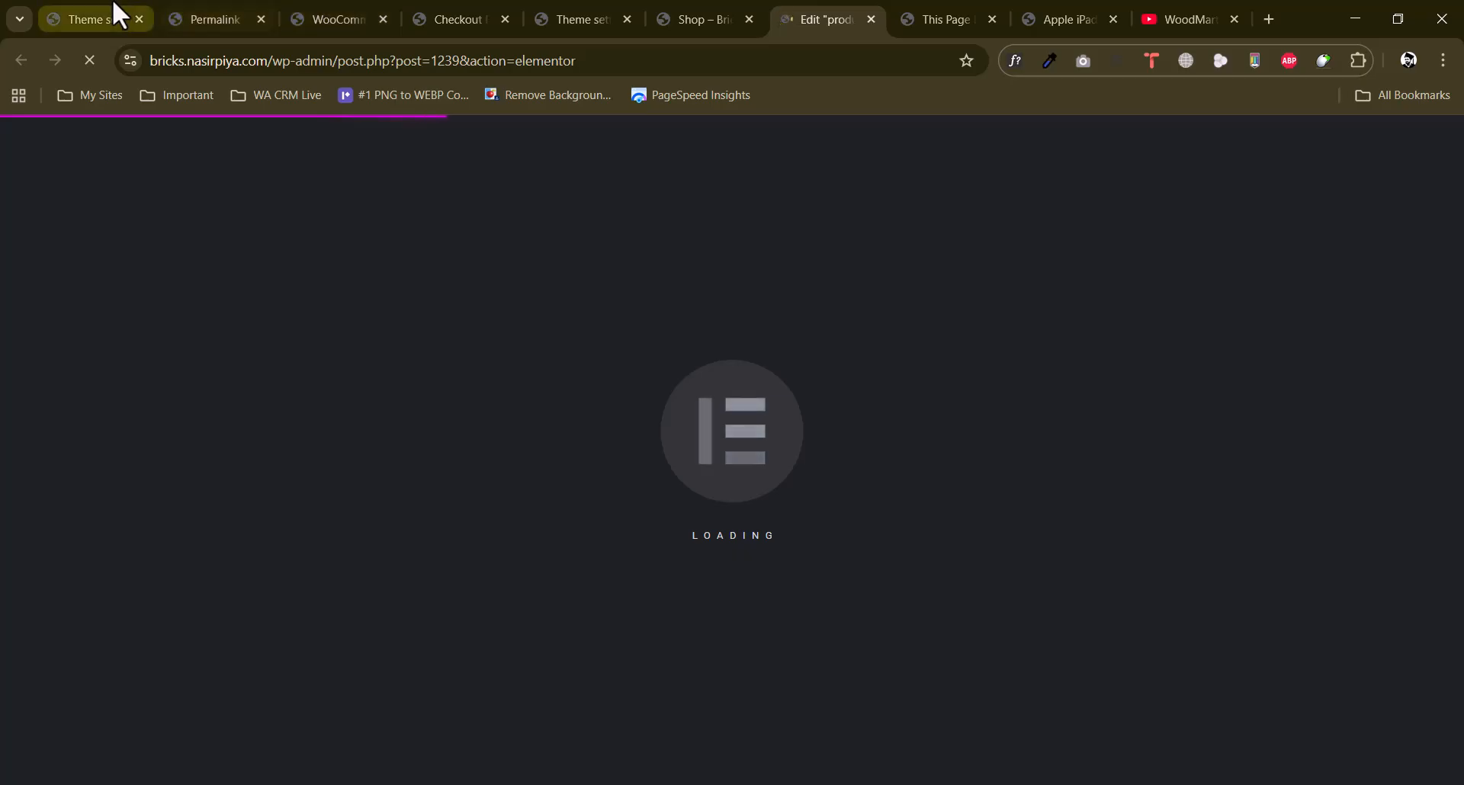
Close the permalink settings browser tab and return to the WoodMart theme settings.
click(227, 15)
click(262, 19)
click(86, 14)
Examine the Product archive options for AJAX shop, breadcrumbs, category description position and out-of-stock products.
scroll(610, 398, up, 5)
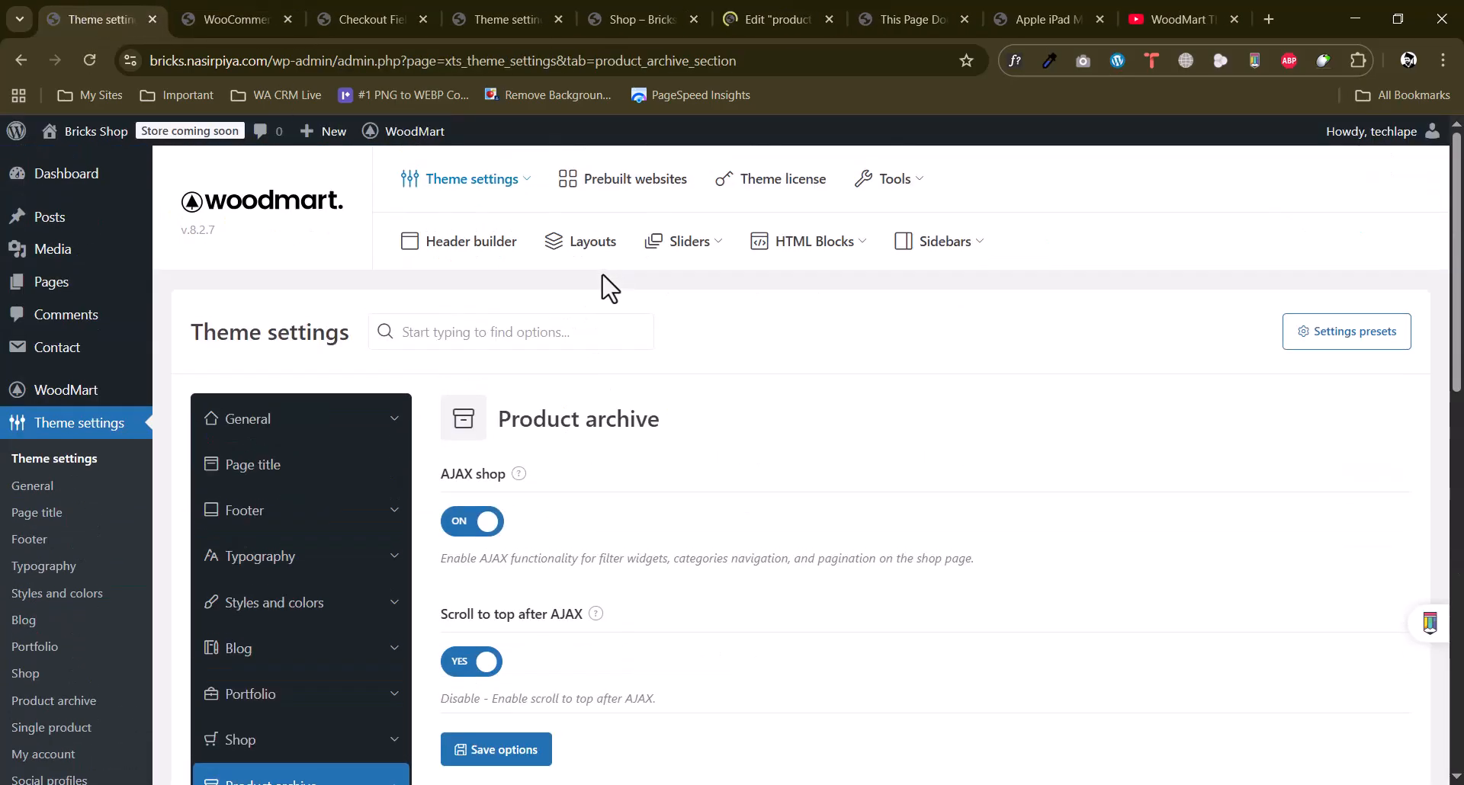
scroll(571, 312, down, 2)
drag(530, 367, 887, 368)
click(454, 356)
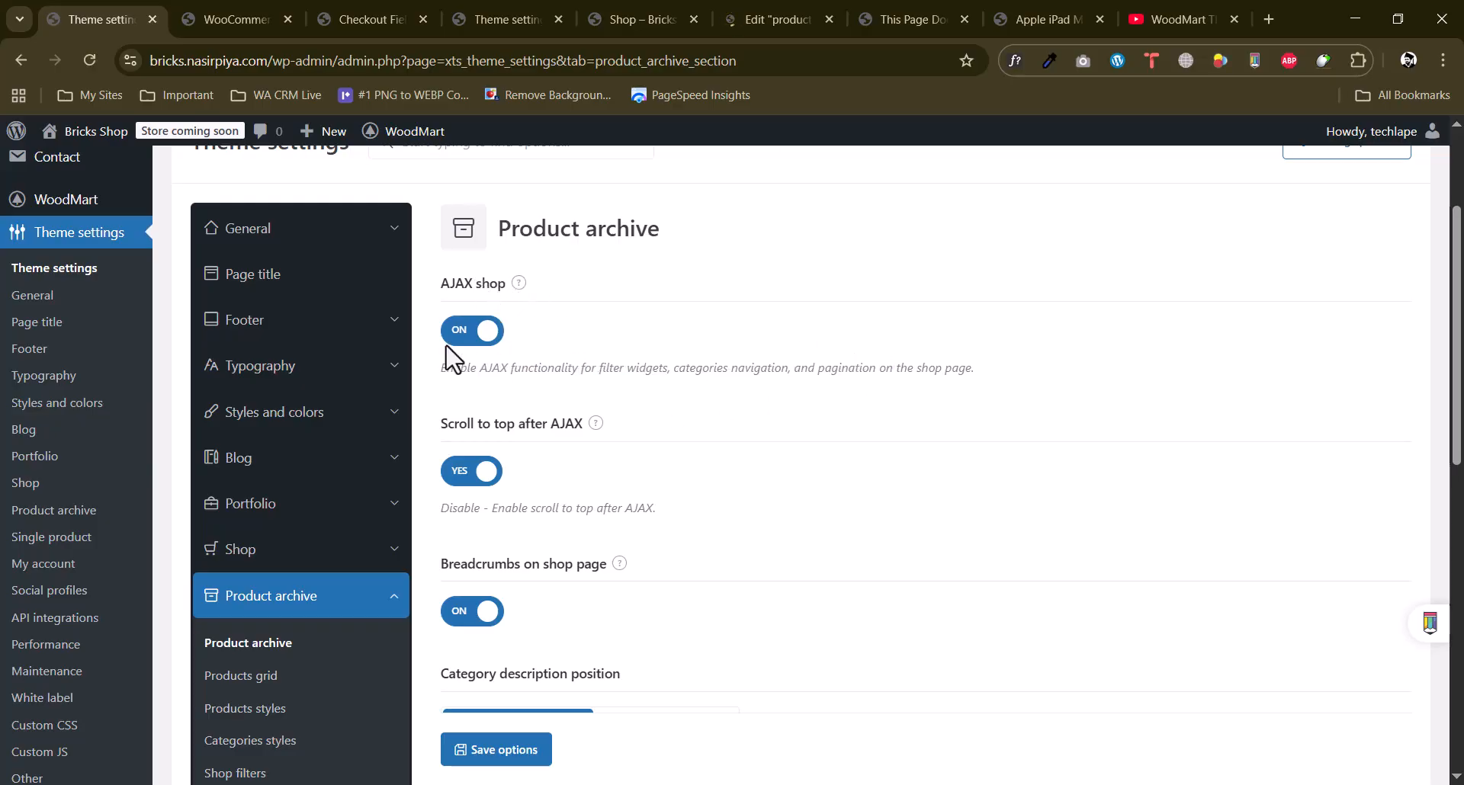
mouse_move(519, 286)
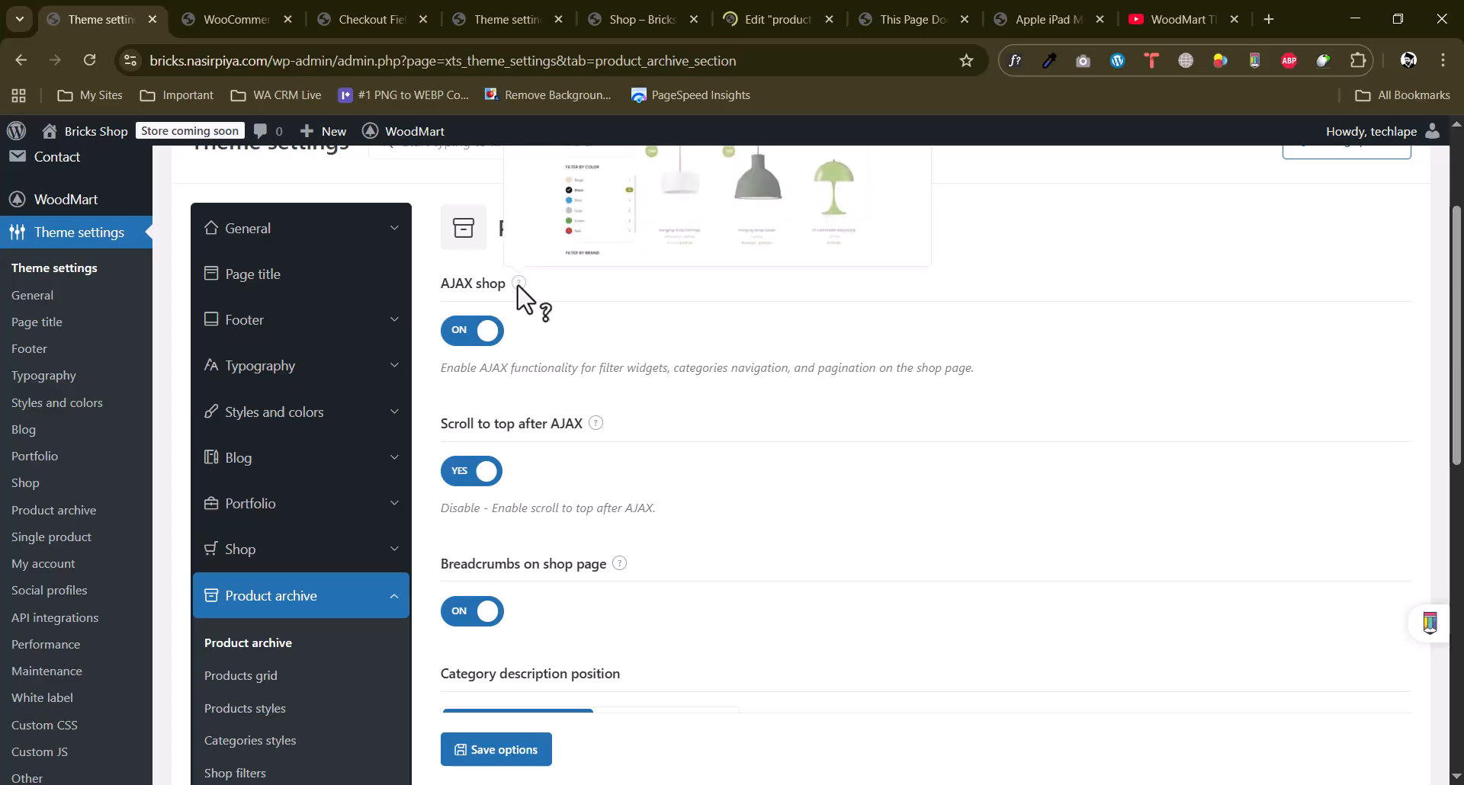
scroll(520, 291, up, 2)
scroll(521, 293, down, 2)
drag(541, 373, 999, 361)
click(841, 398)
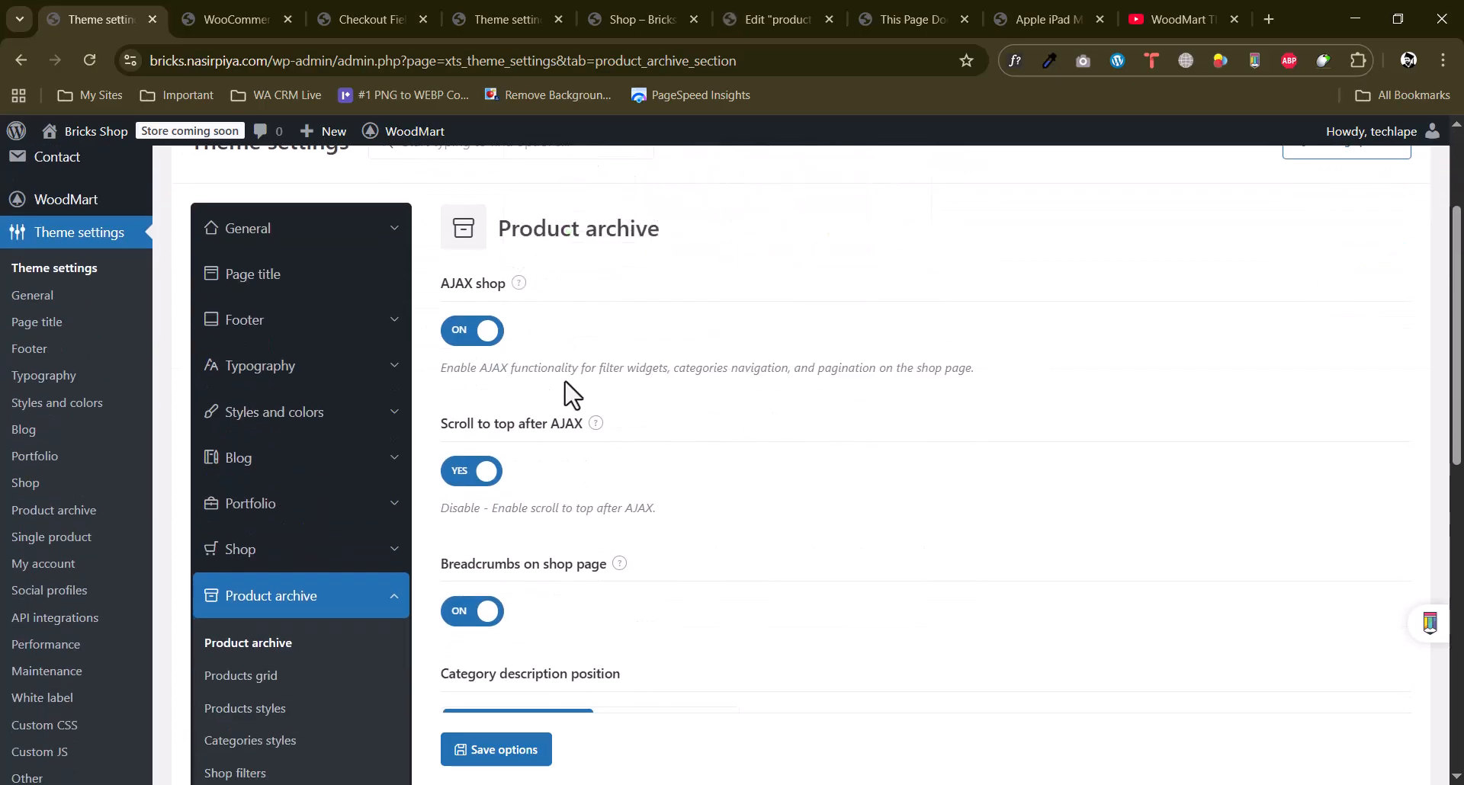
scroll(549, 396, down, 8)
scroll(556, 374, down, 1)
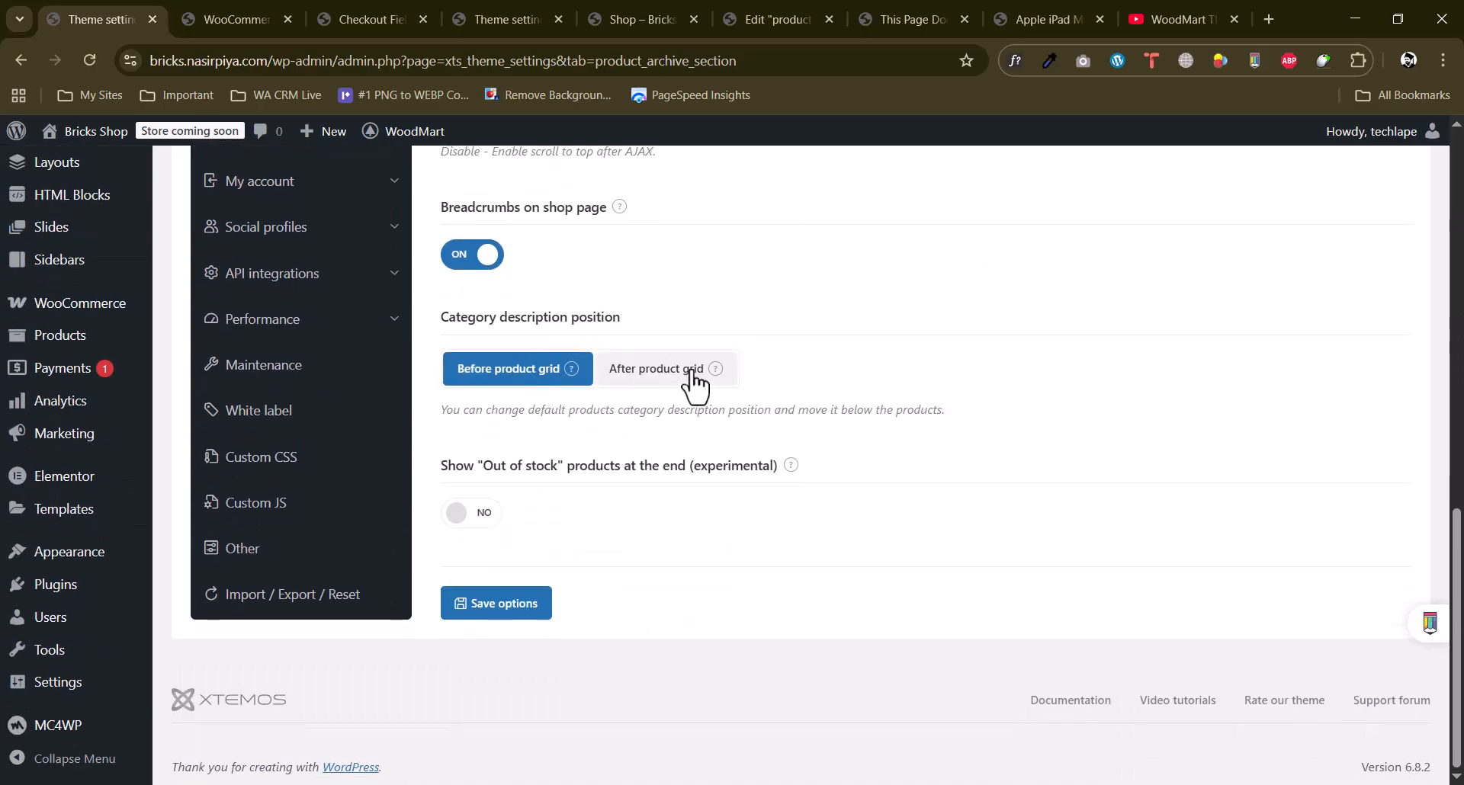
click(759, 482)
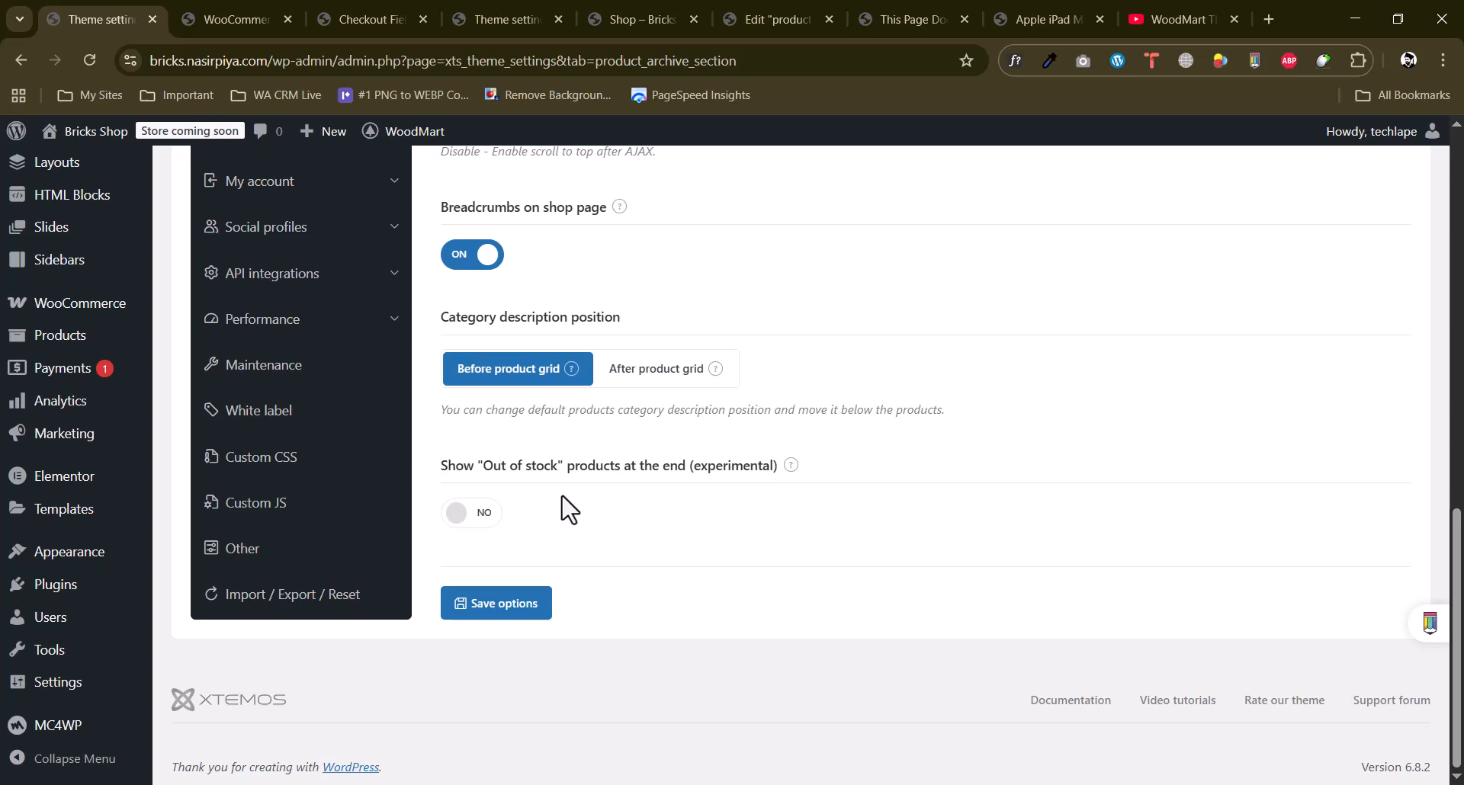
scroll(570, 509, up, 4)
scroll(267, 392, down, 2)
Open the Products grid settings and examine the shop view, spacing and product column options, including the tablet and mobile columns.
click(266, 373)
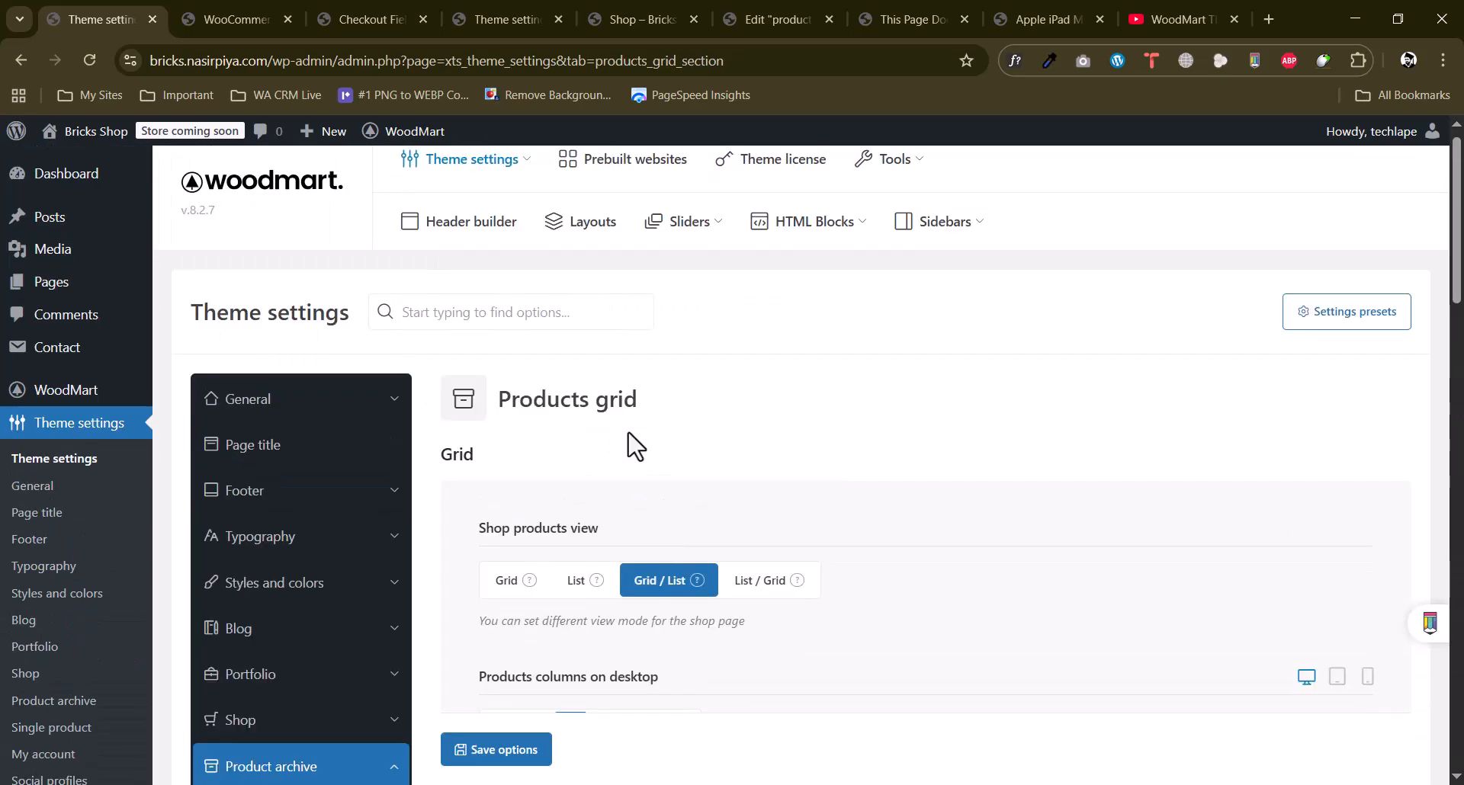
scroll(636, 446, down, 4)
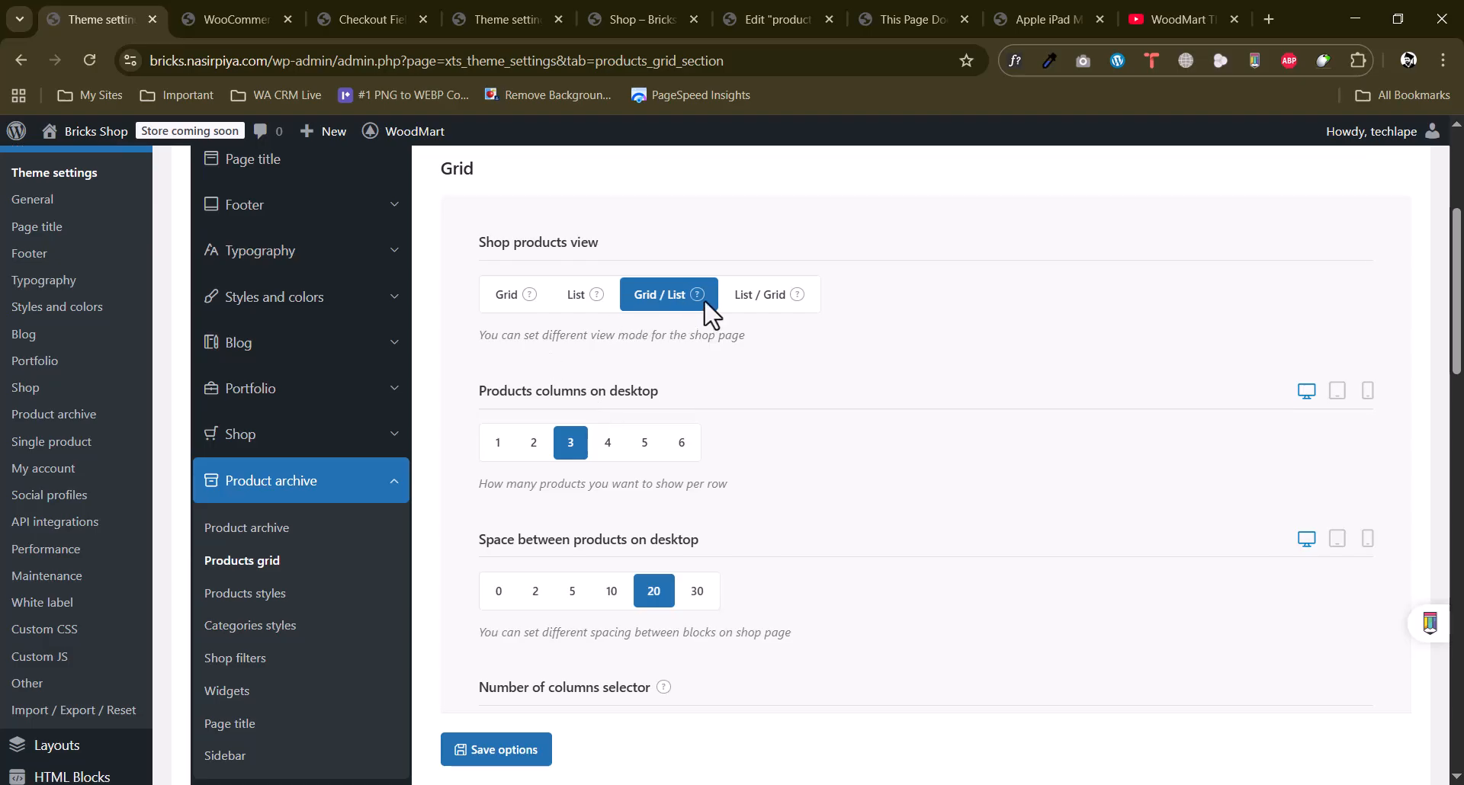
scroll(624, 354, down, 2)
scroll(545, 276, up, 1)
drag(479, 295, 630, 292)
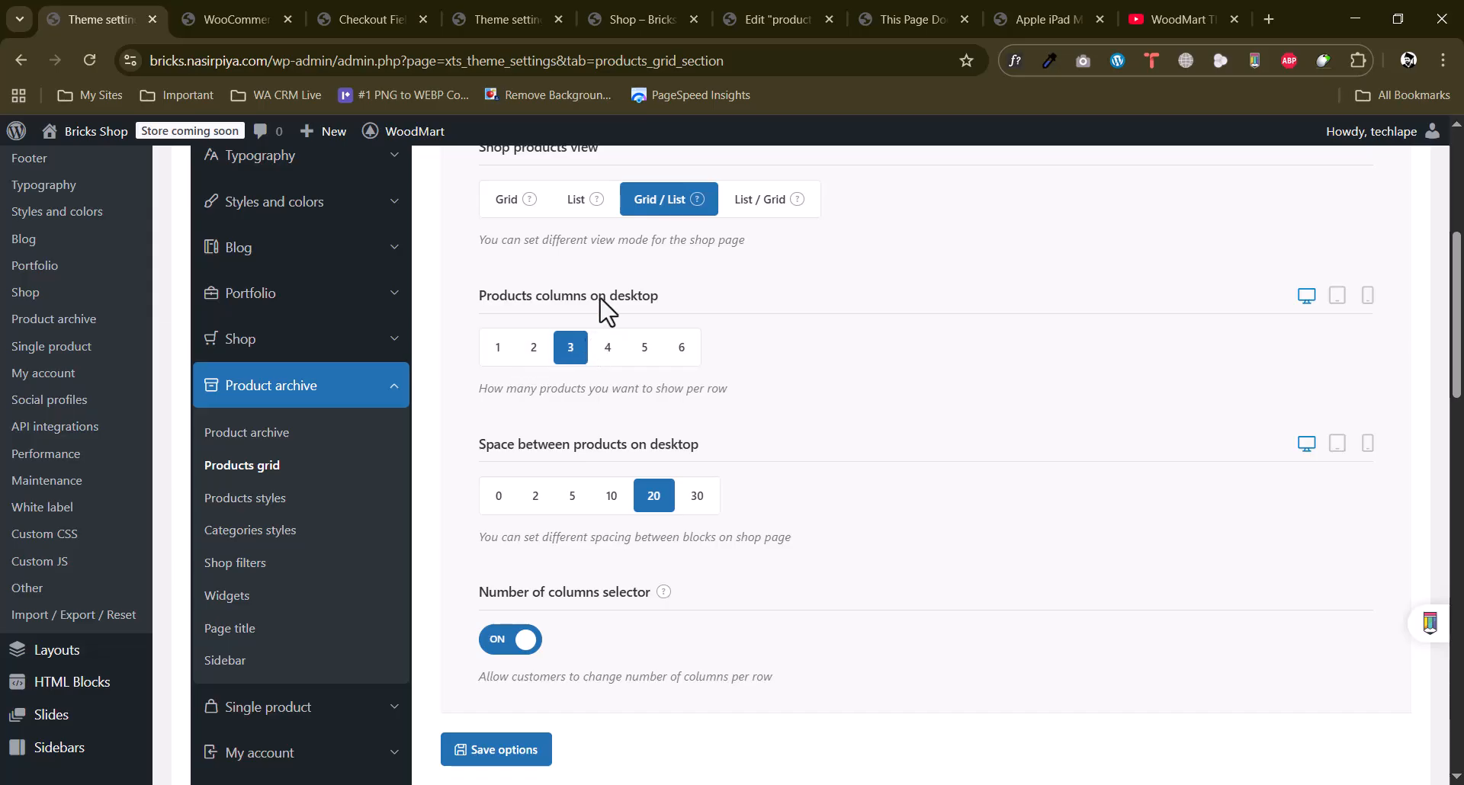
scroll(675, 385, down, 1)
click(724, 357)
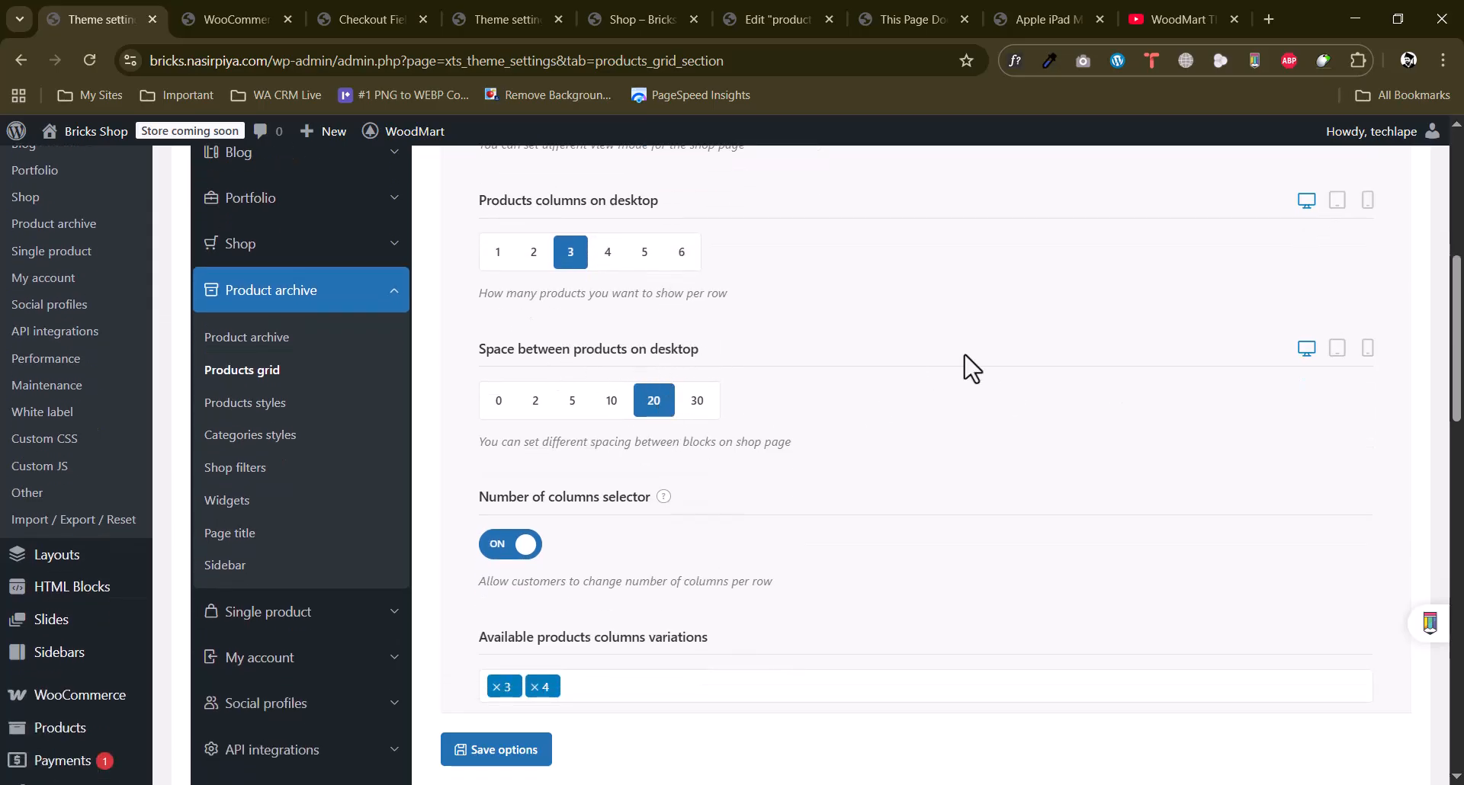
scroll(971, 368, up, 2)
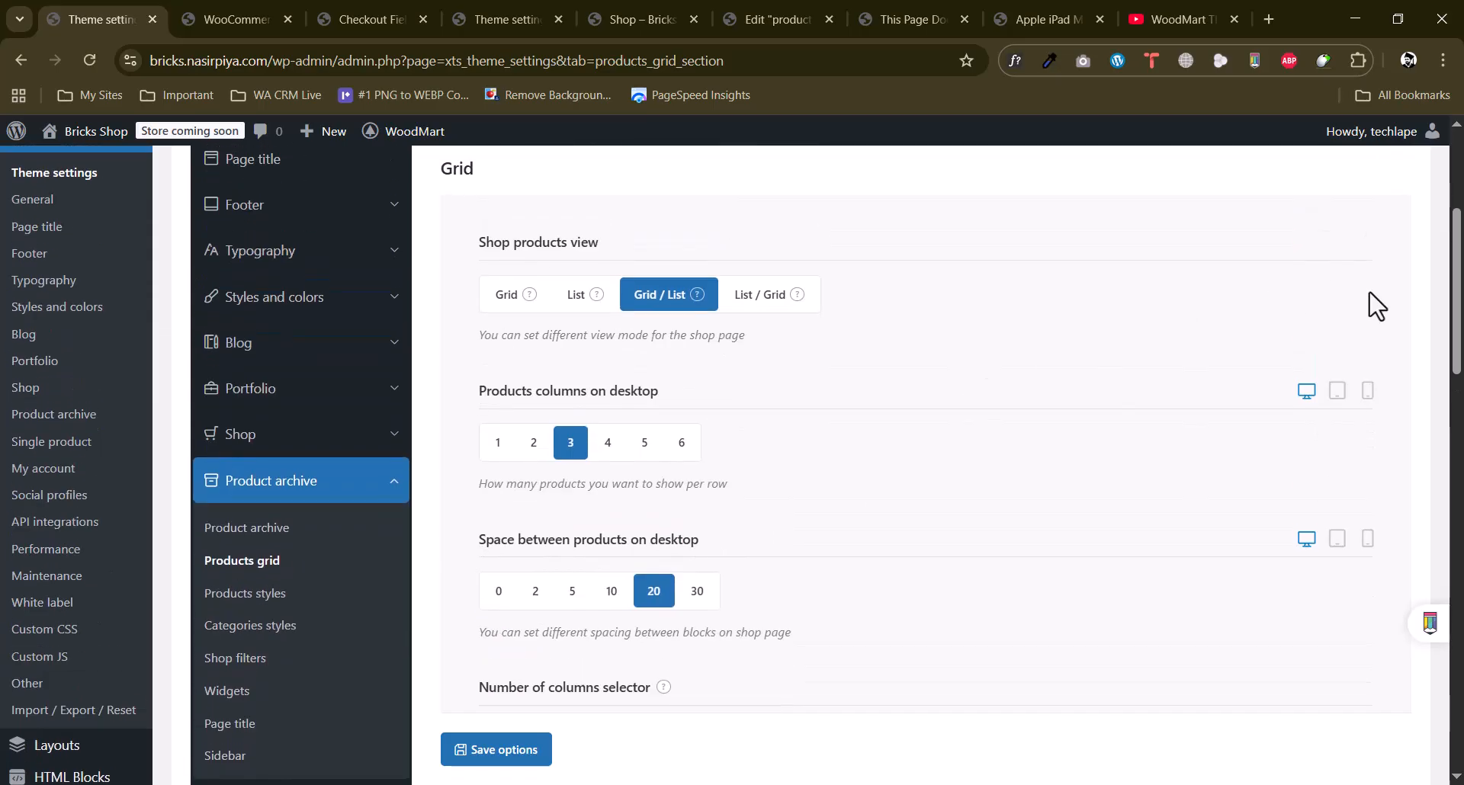
click(1339, 393)
click(1368, 392)
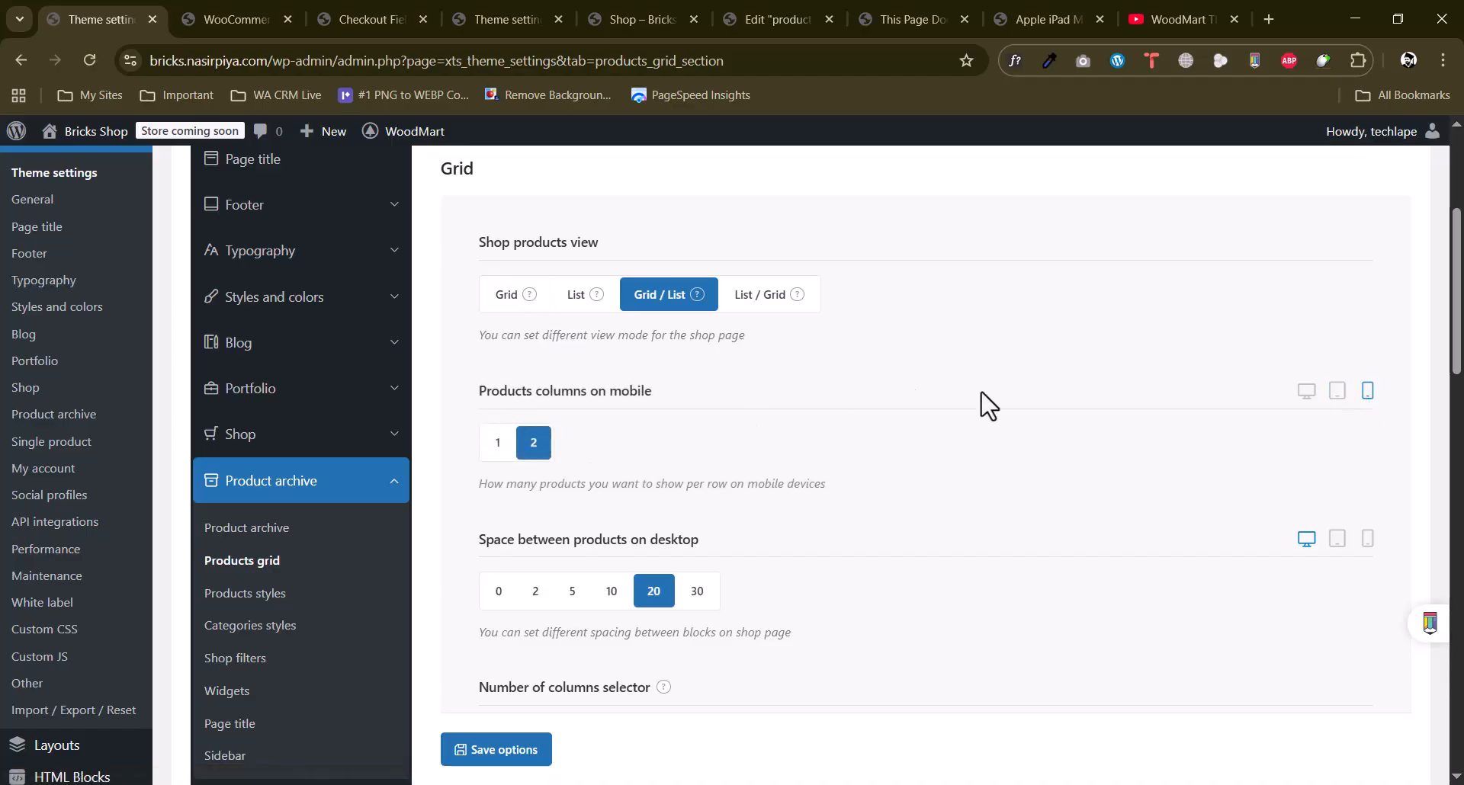
Check the product grid on the live Shop page, and move the Products grid settings tab beside the other theme settings tab.
click(900, 16)
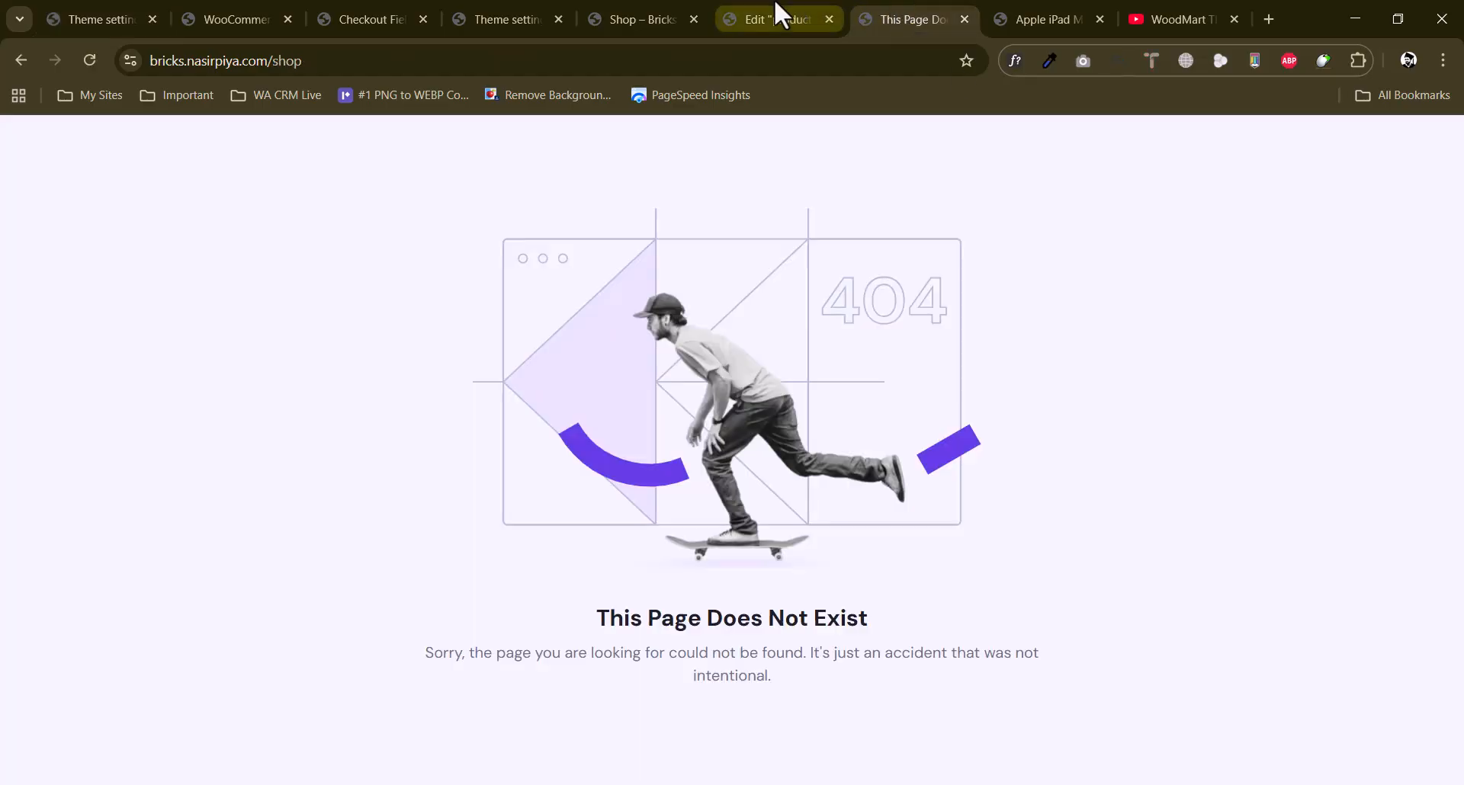
click(659, 18)
scroll(630, 425, down, 6)
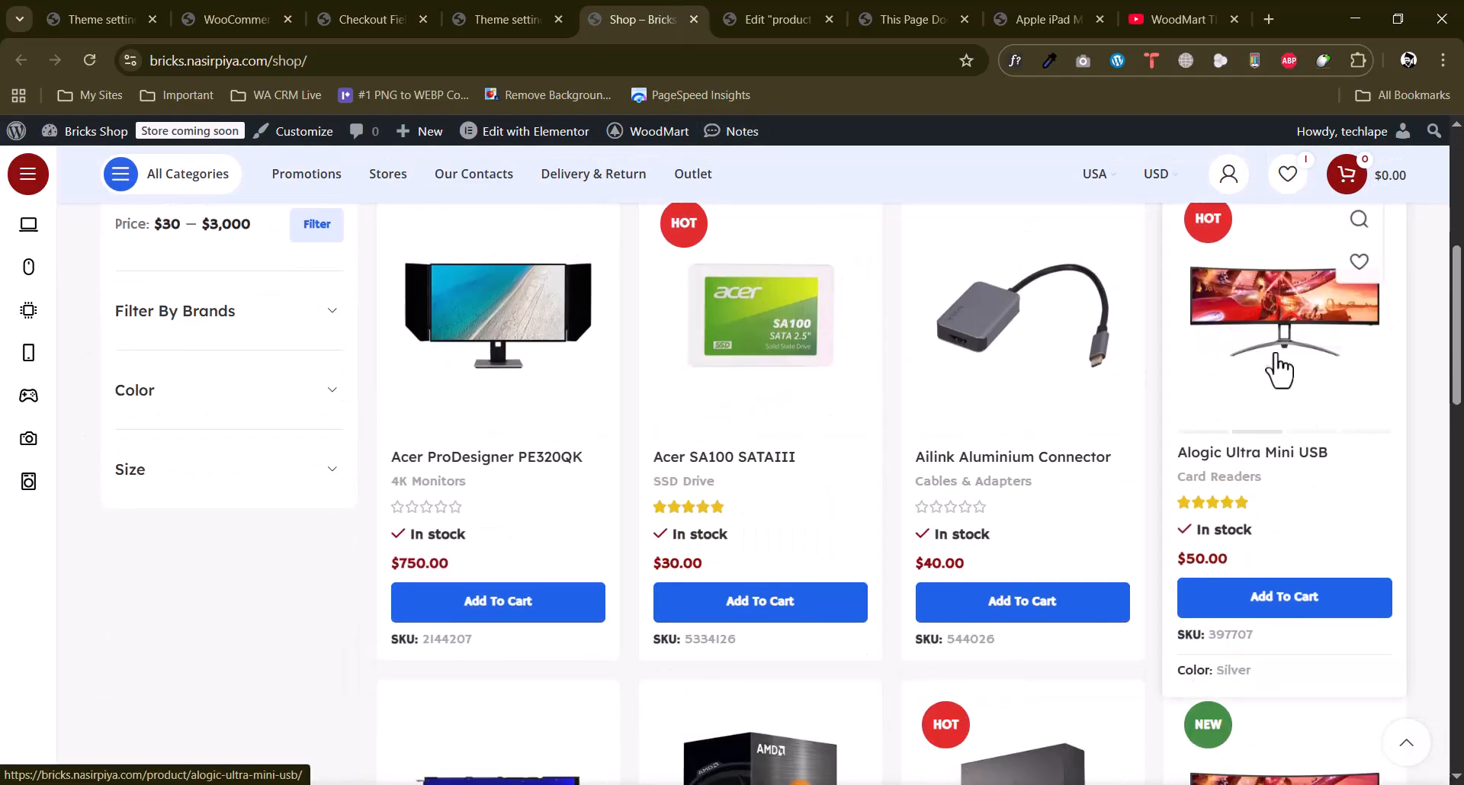
drag(106, 17, 398, 14)
Set the products pagination type to "Load more" button in the Products grid settings and save the options.
scroll(497, 471, down, 10)
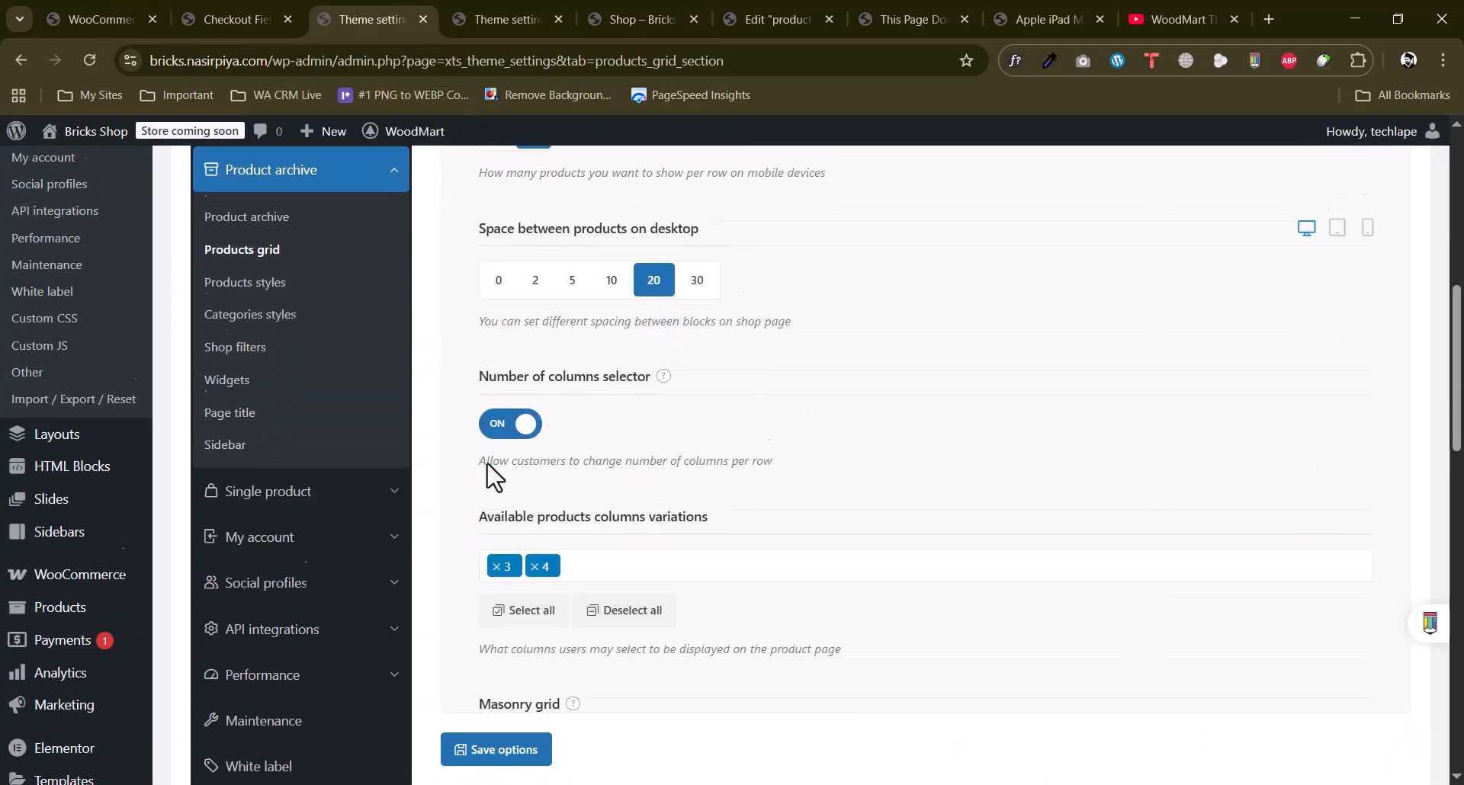
scroll(483, 476, down, 5)
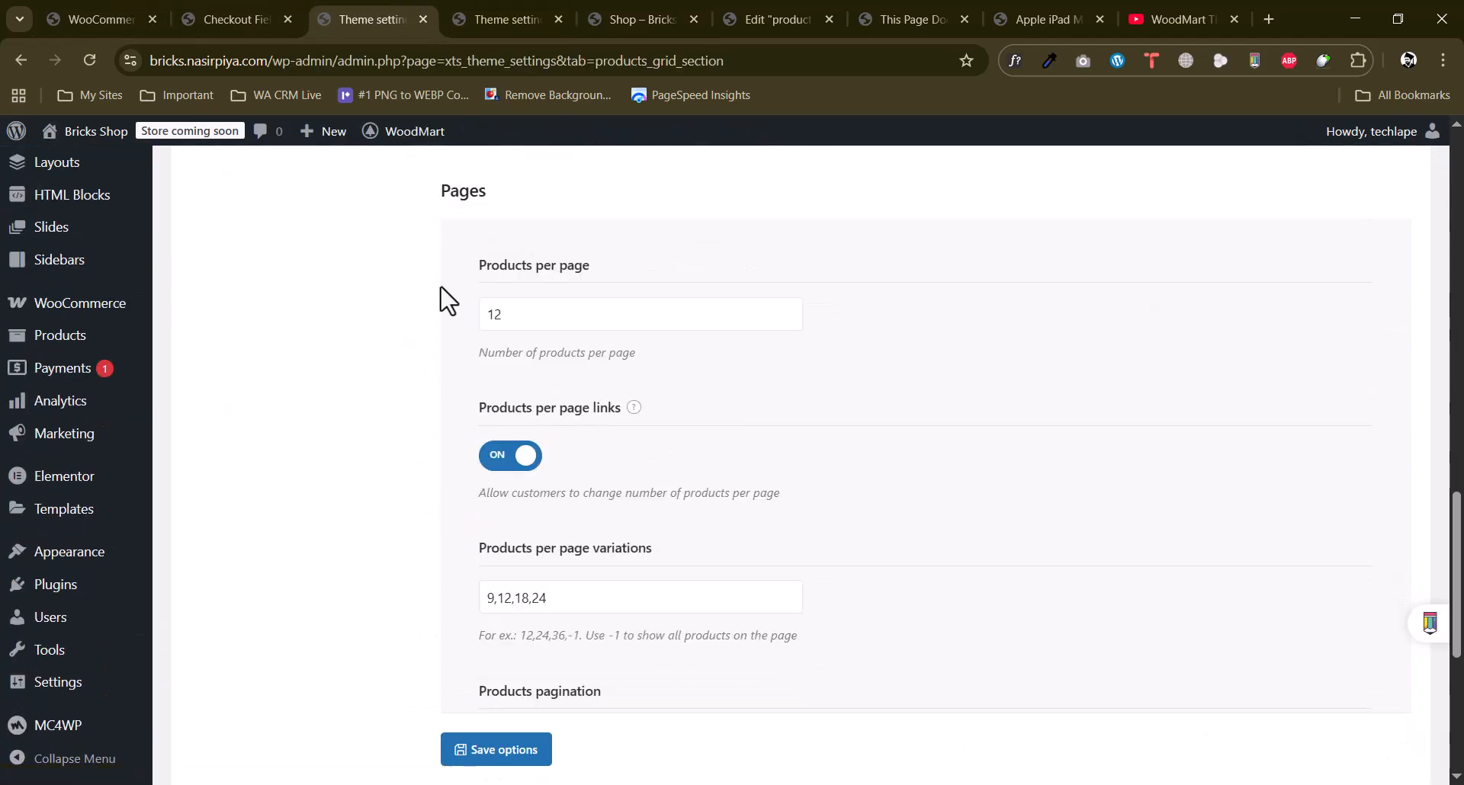
scroll(448, 300, up, 1)
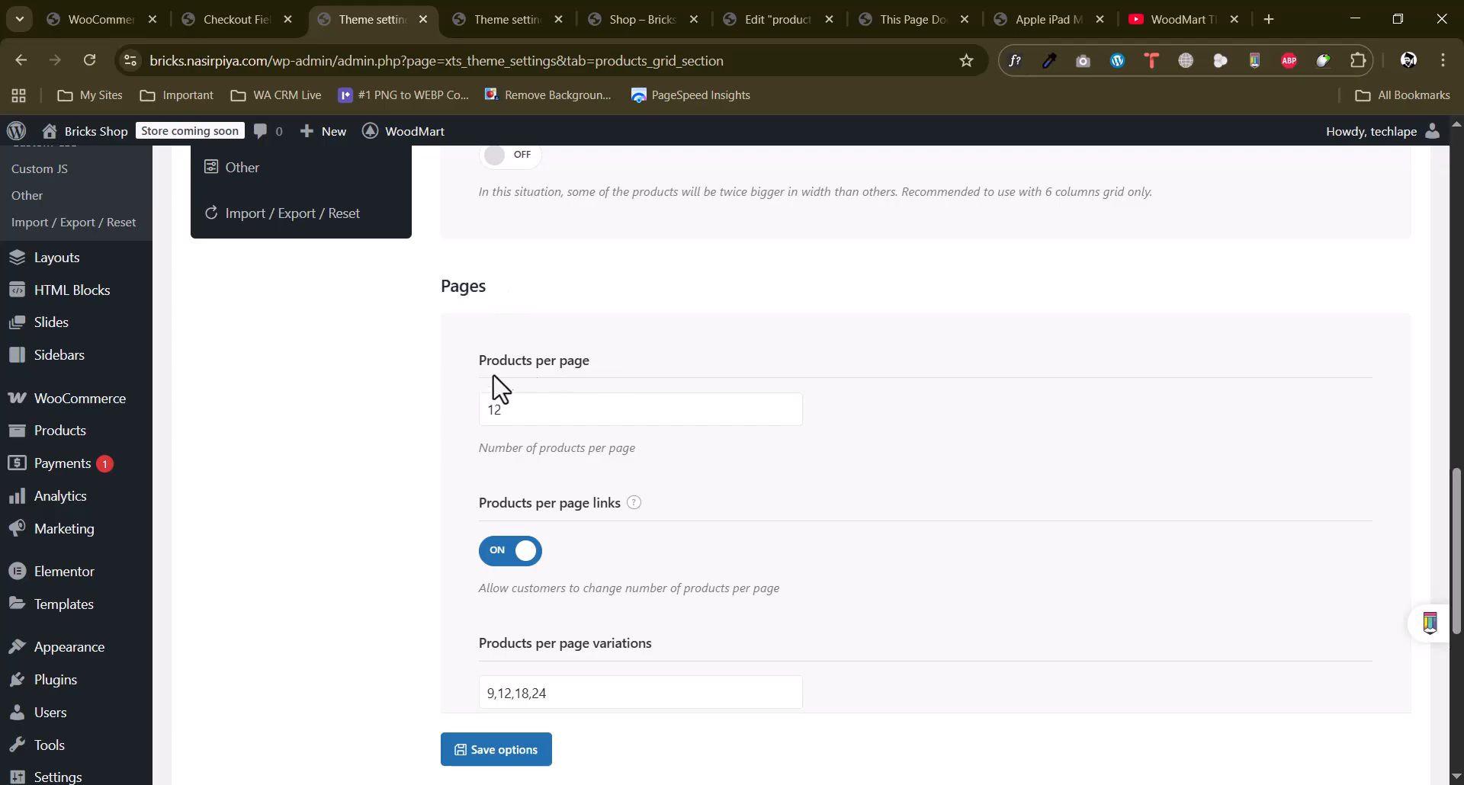
scroll(579, 446, down, 3)
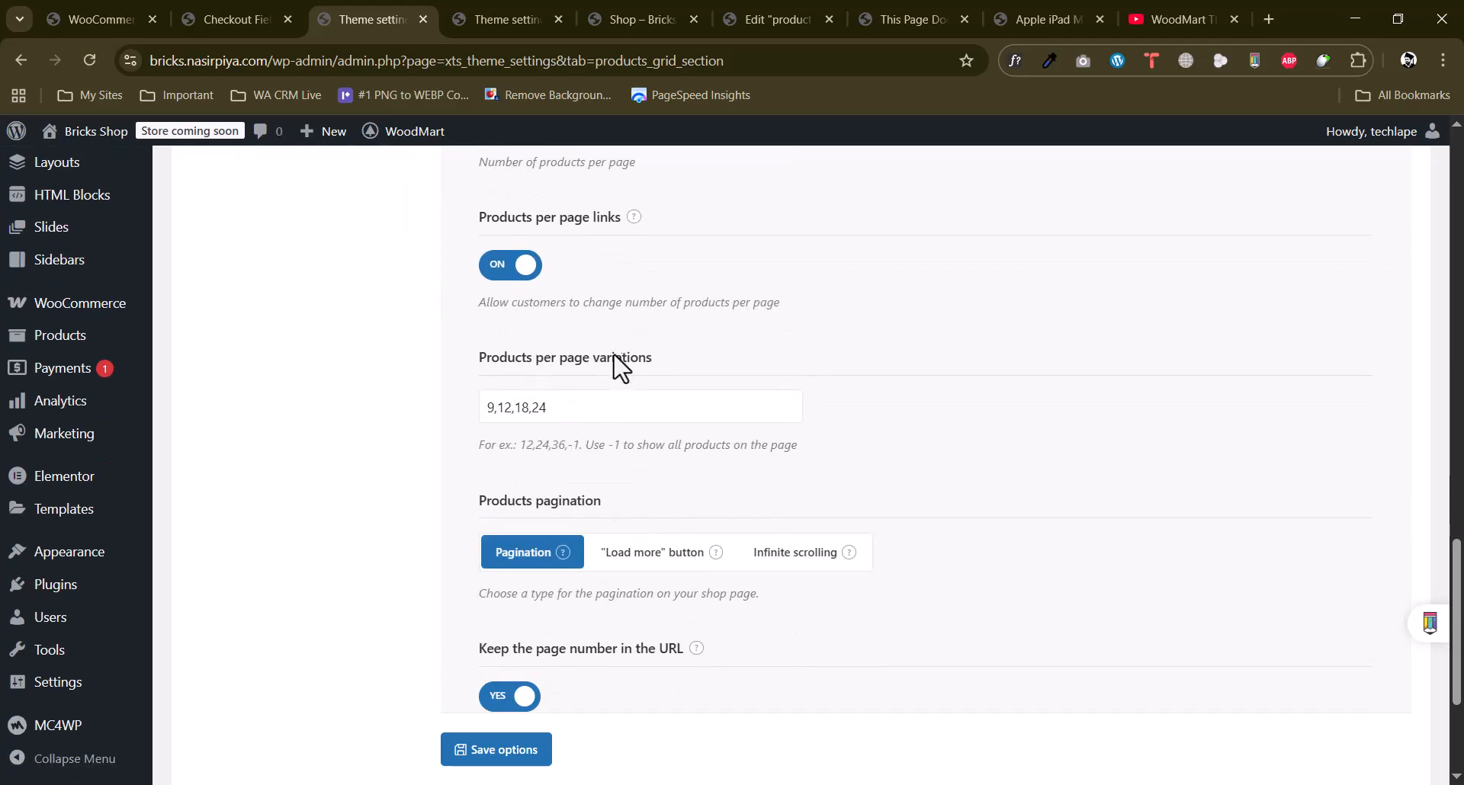
scroll(560, 342, down, 3)
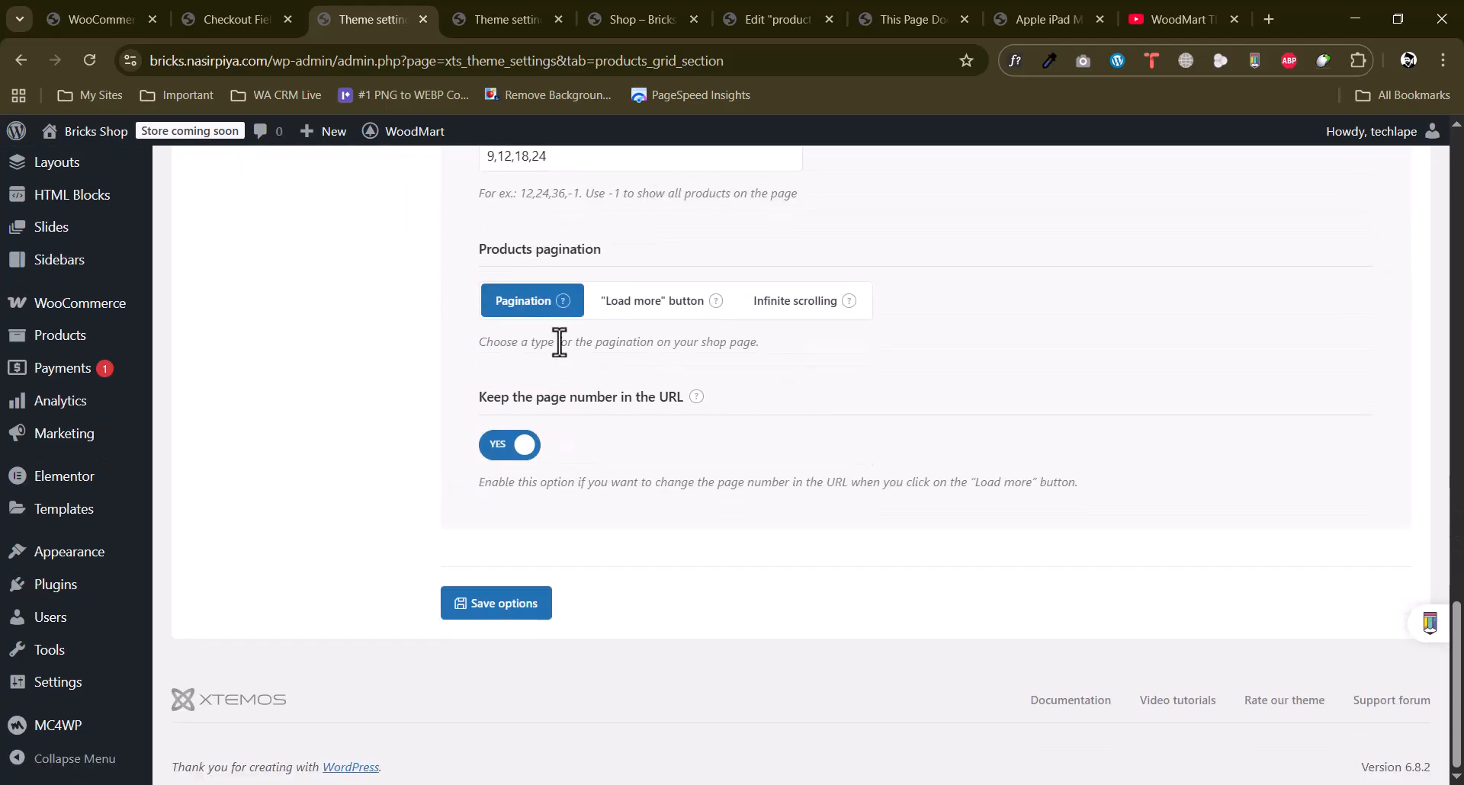
click(641, 303)
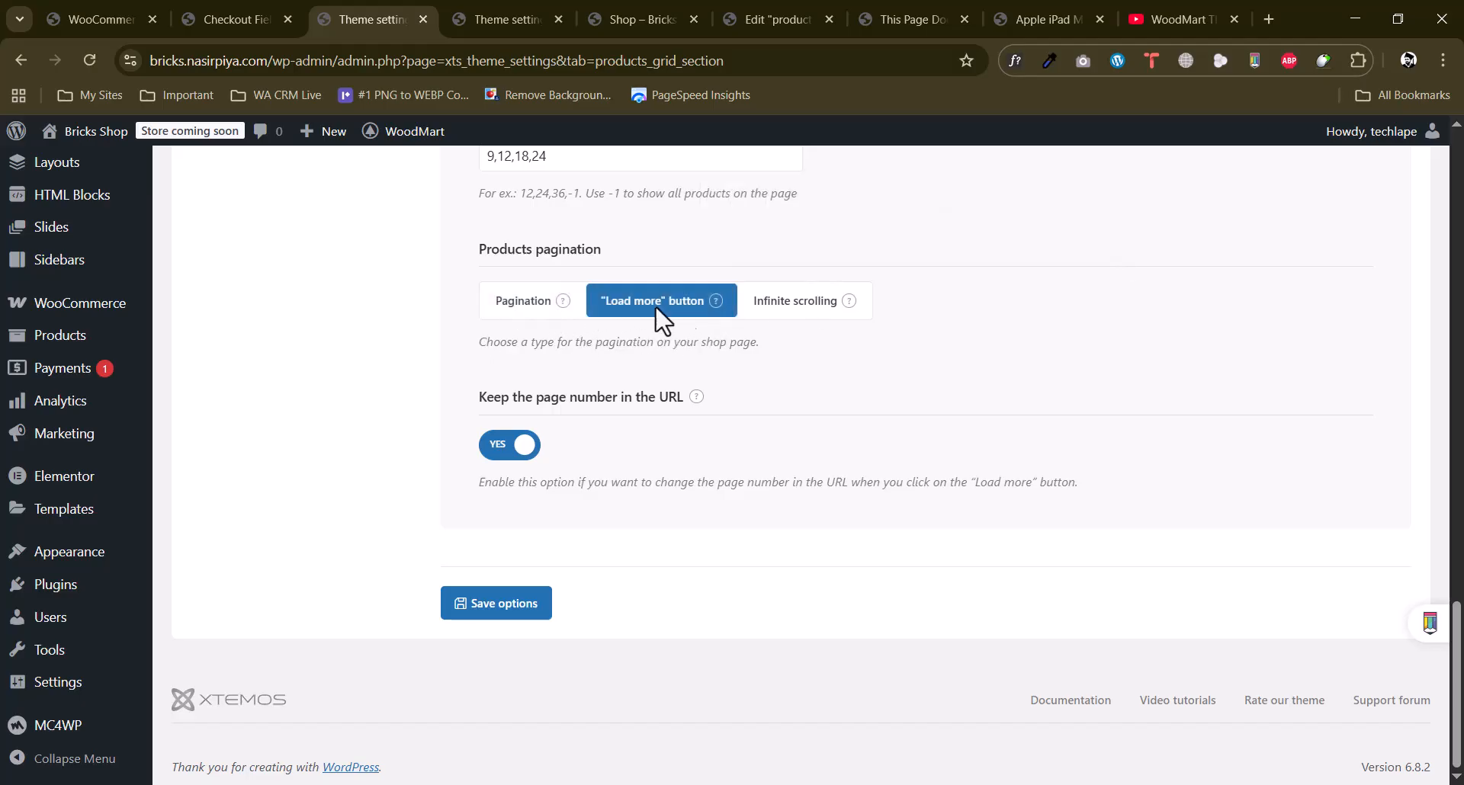
click(510, 604)
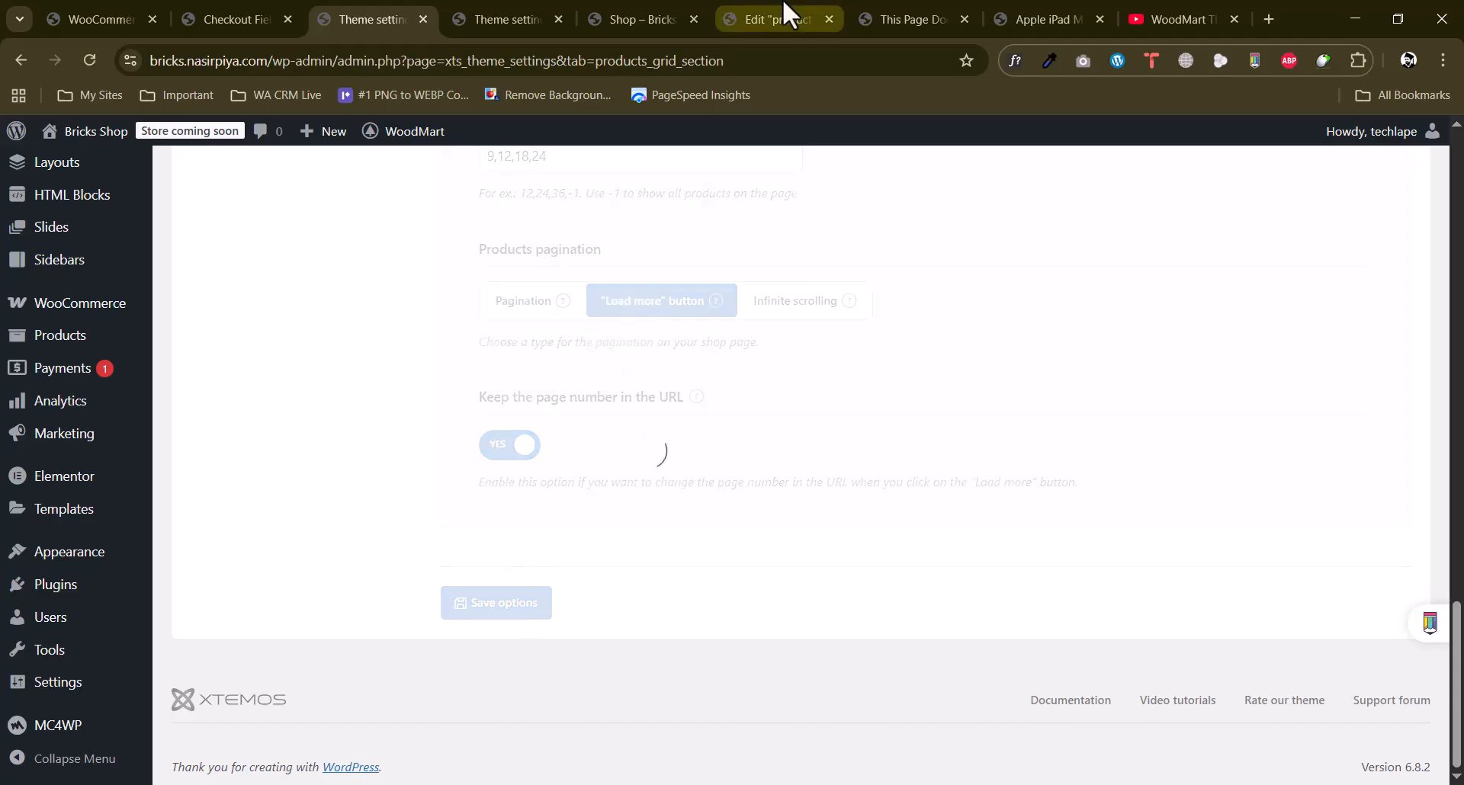
Check the pagination below the products on the Shop page and close the checkout fields browser tab.
click(636, 6)
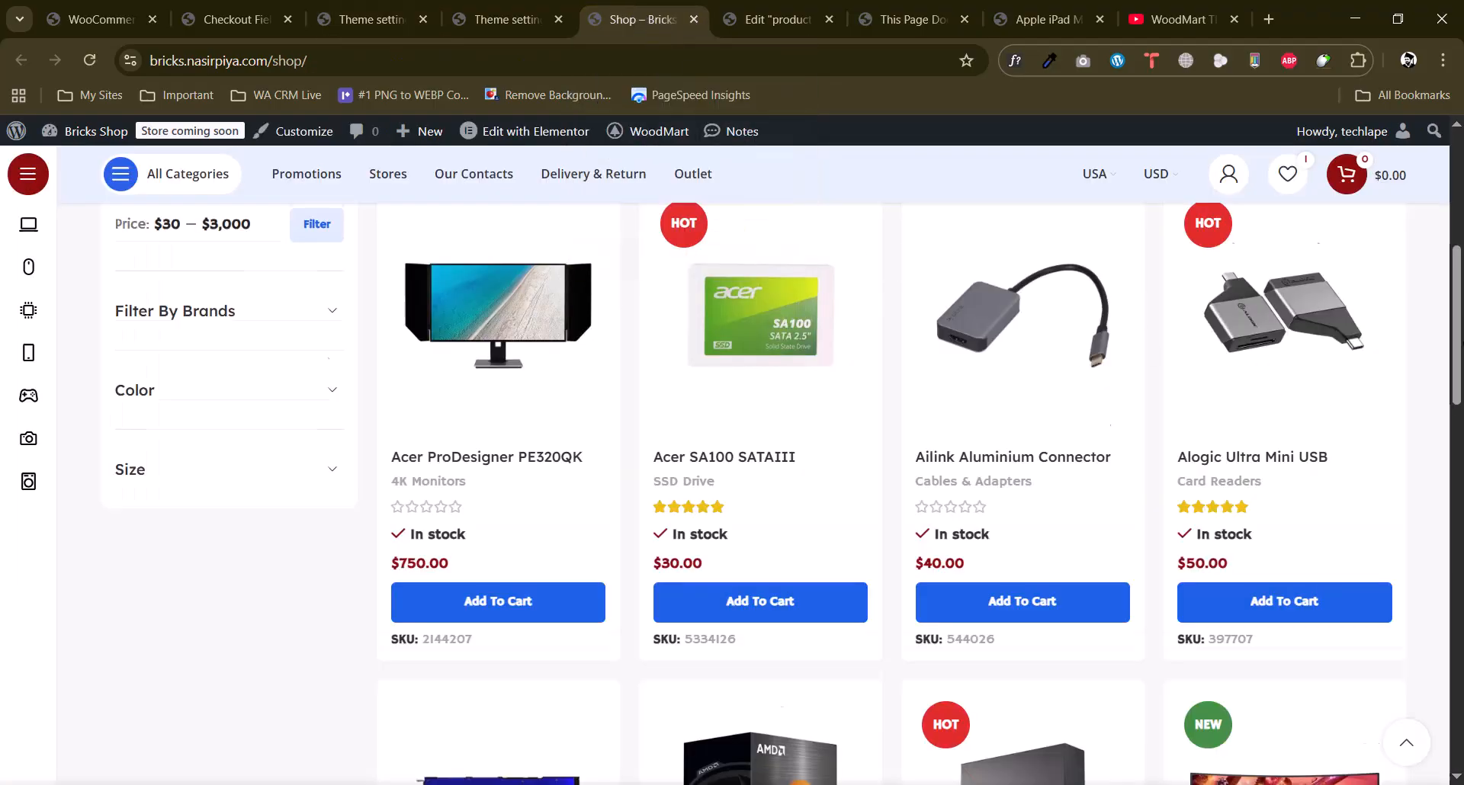
scroll(955, 551, down, 10)
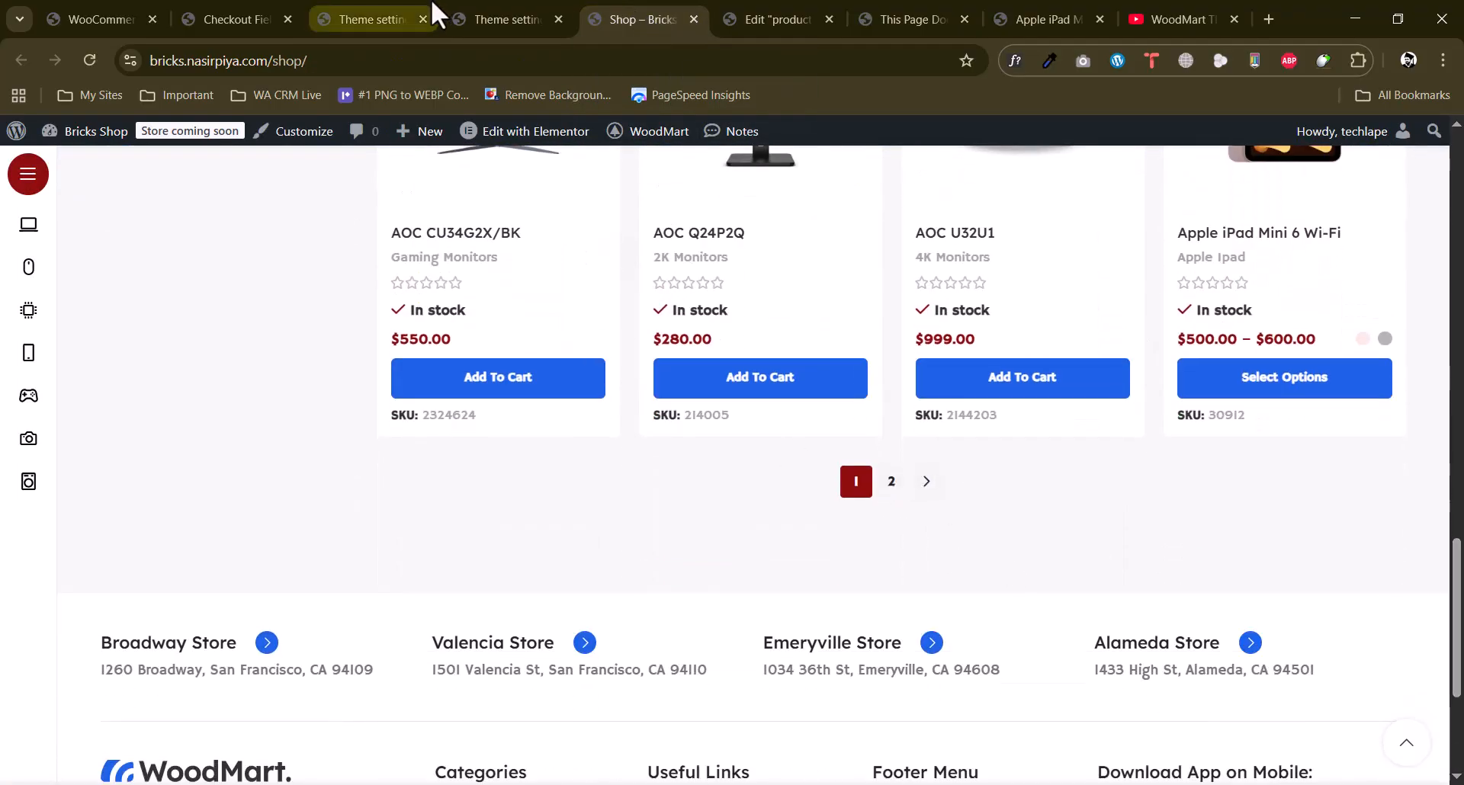
click(141, 14)
click(243, 15)
click(343, 7)
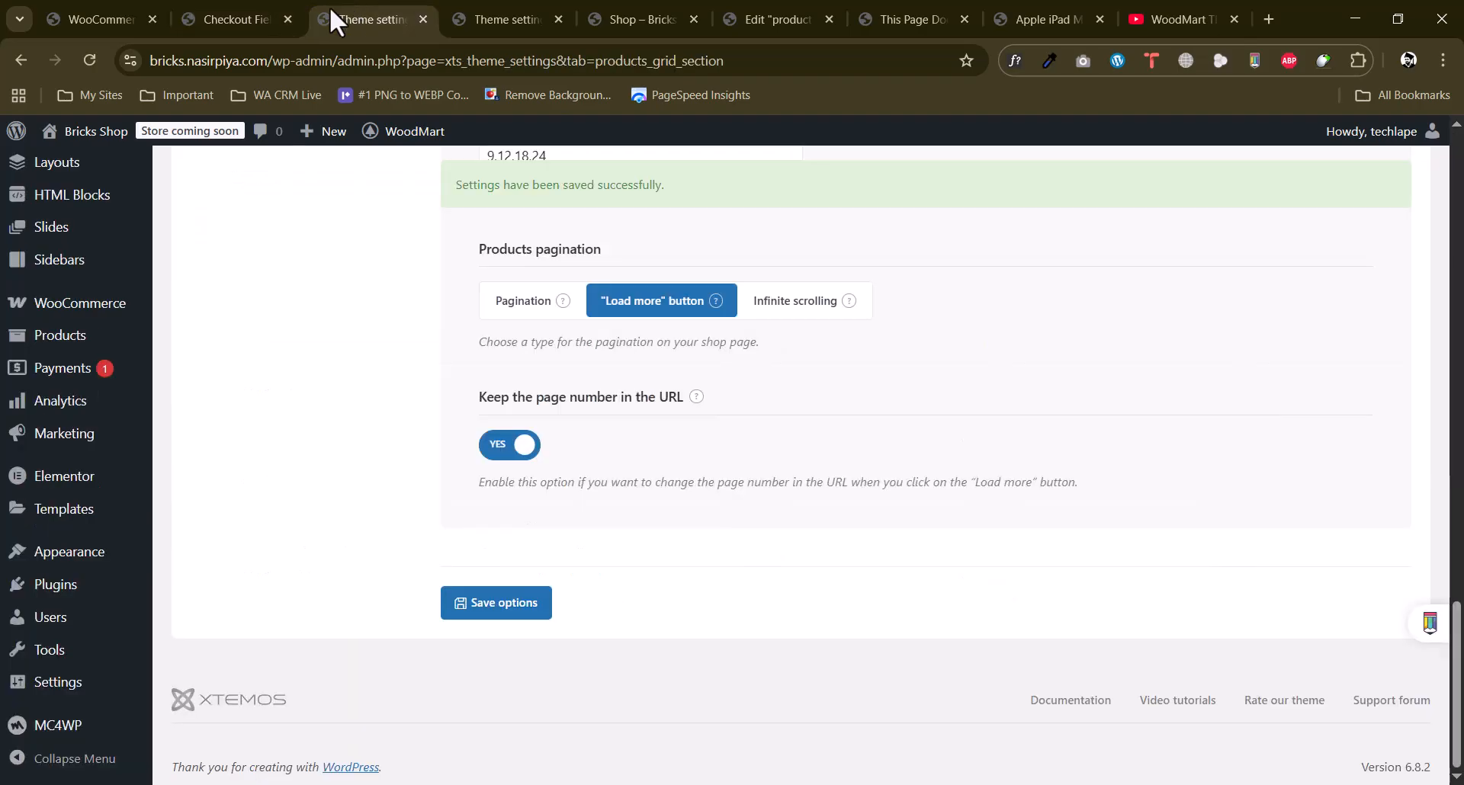
click(288, 19)
Reload the Shop page and load more products below the product grid to test the new pagination.
click(588, 16)
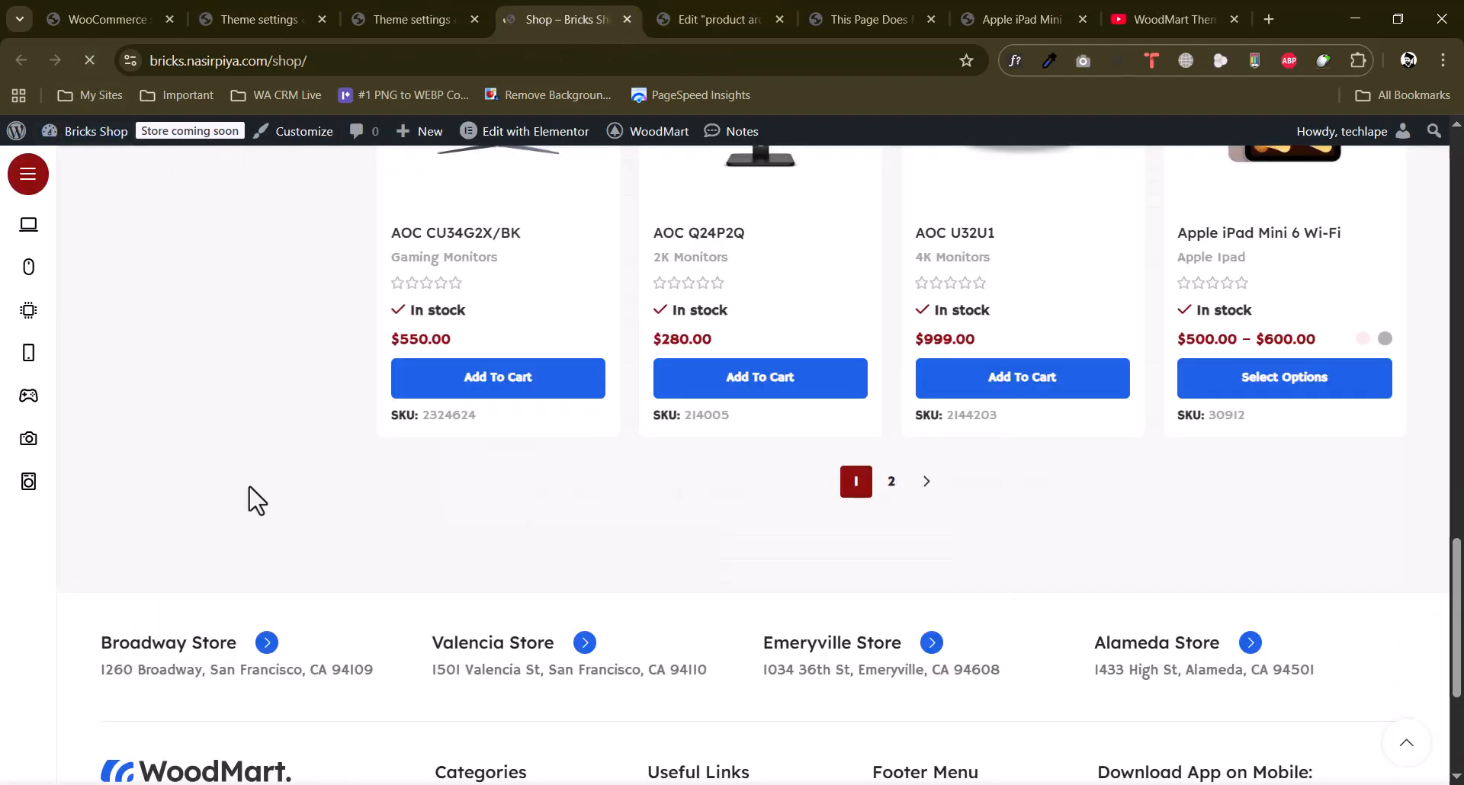
scroll(1210, 455, down, 4)
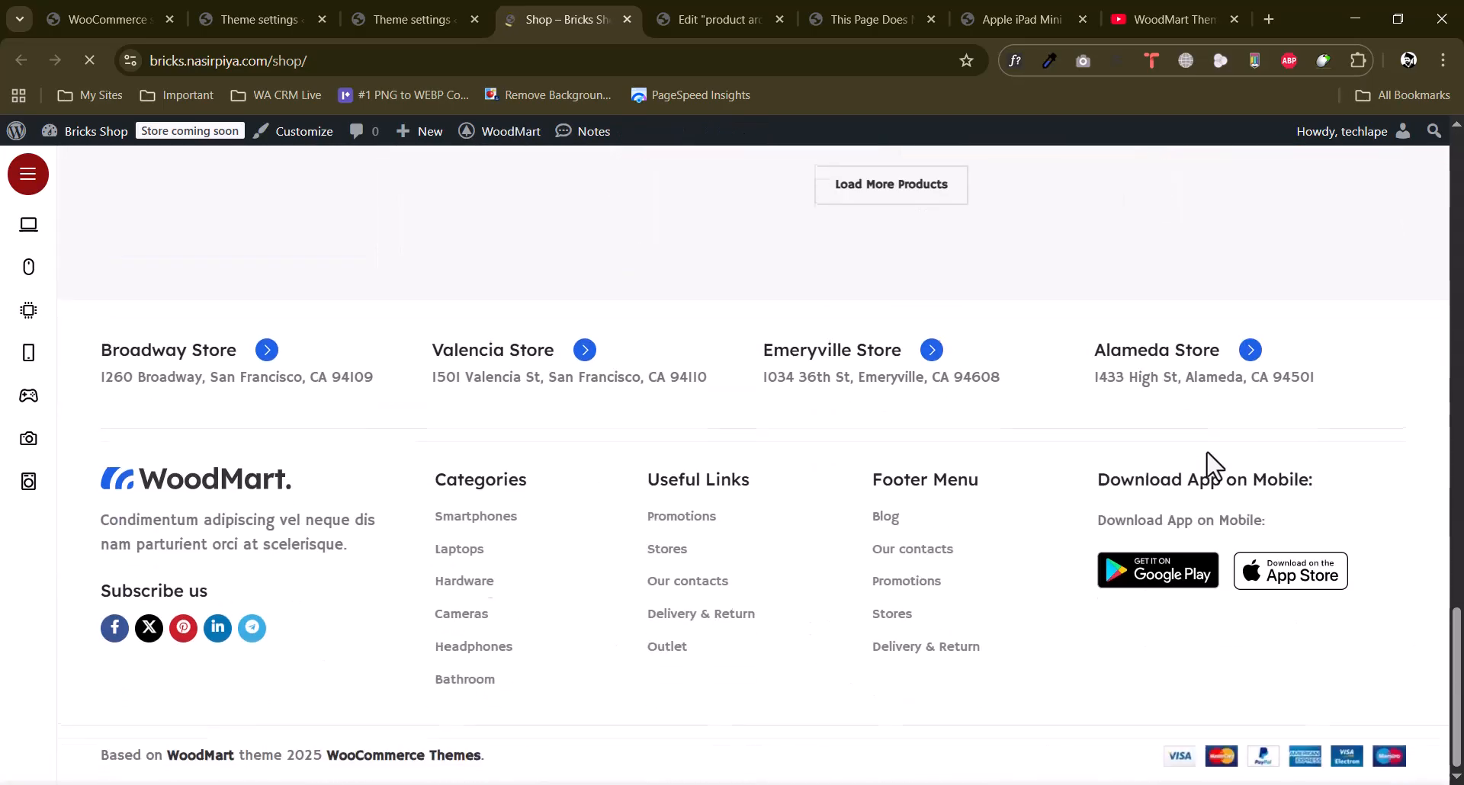
scroll(1210, 455, up, 3)
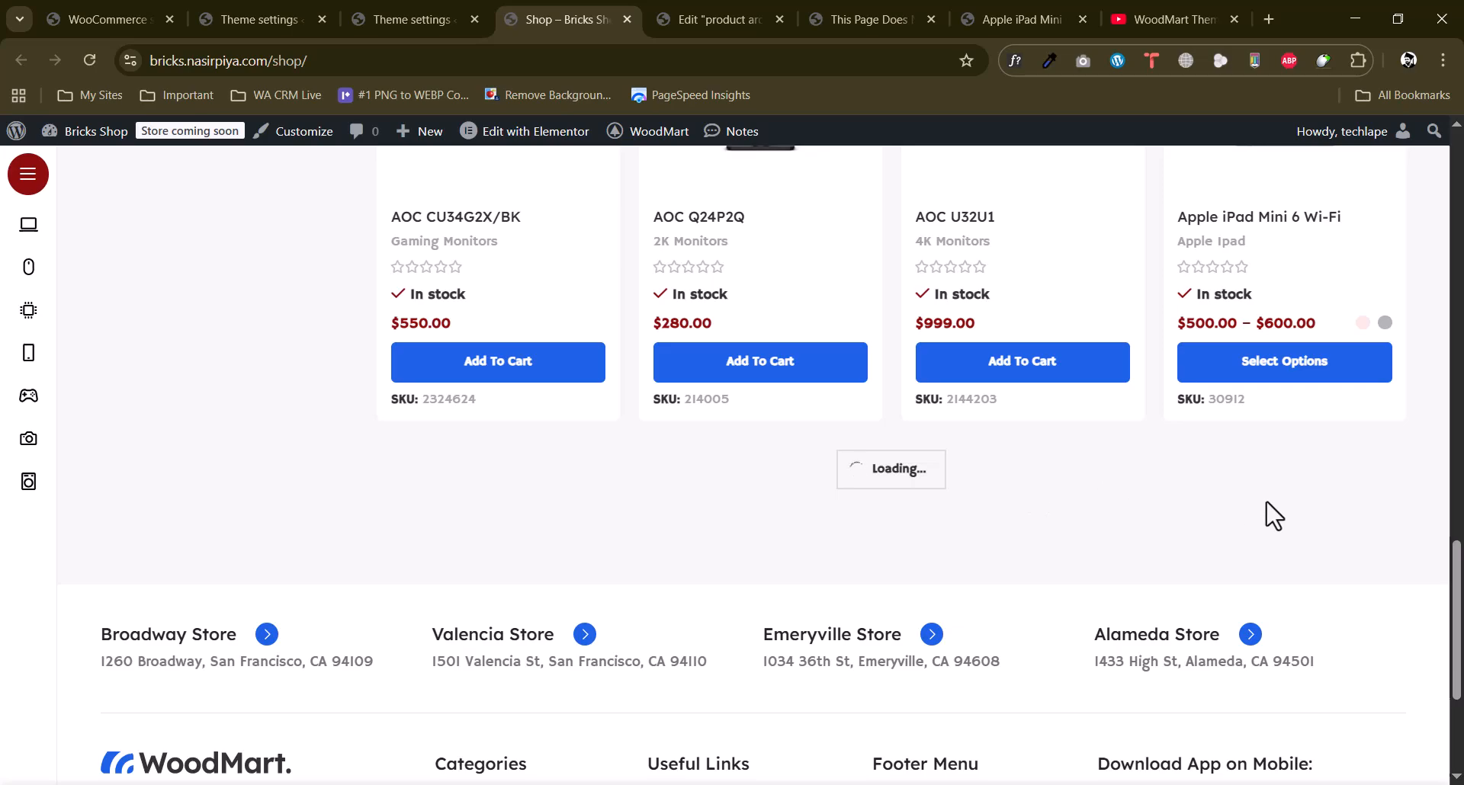
click(919, 467)
scroll(925, 458, down, 15)
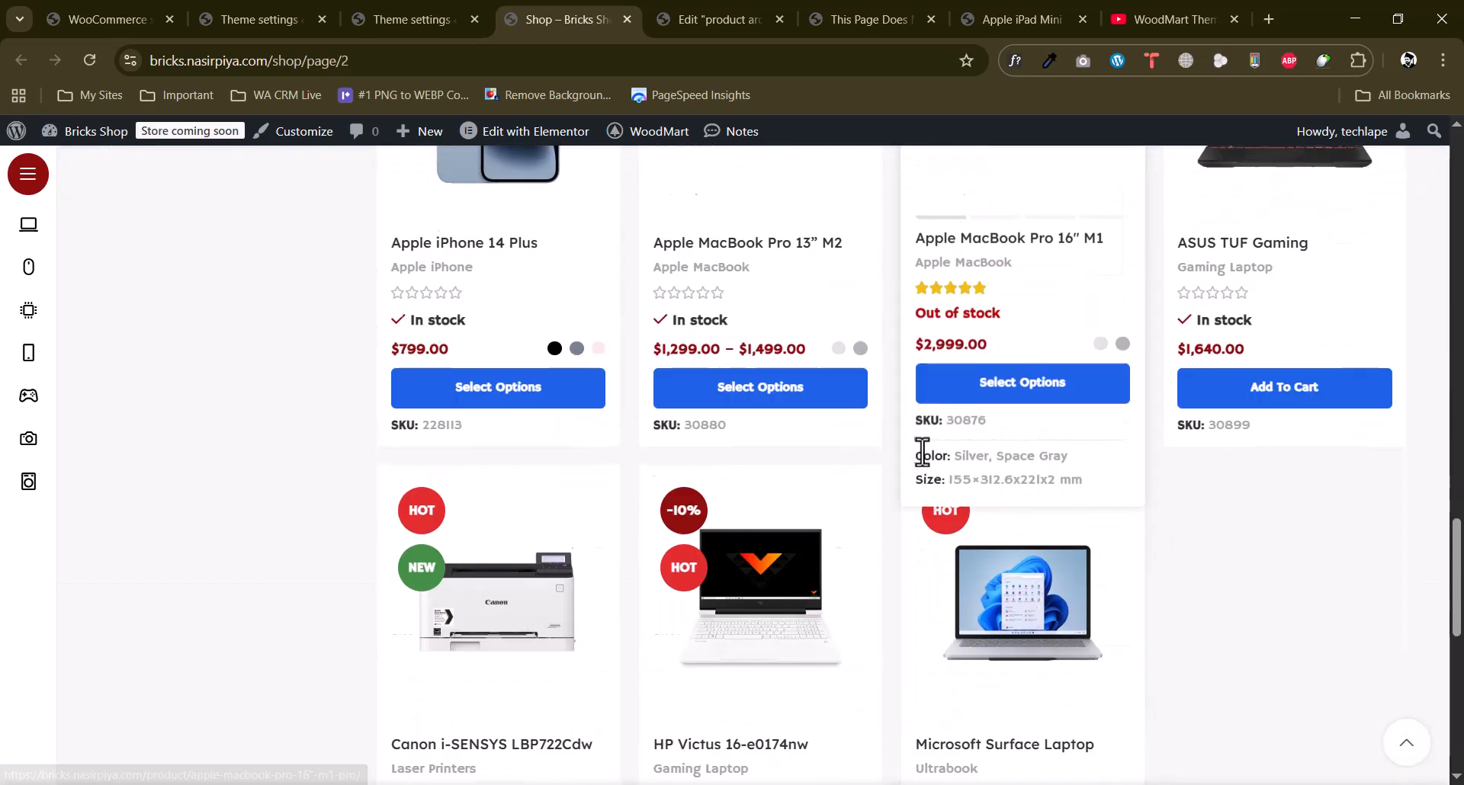
Move the Products grid settings tab beside the Shop tab and open the Products styles settings under Product archive.
scroll(1246, 432, up, 15)
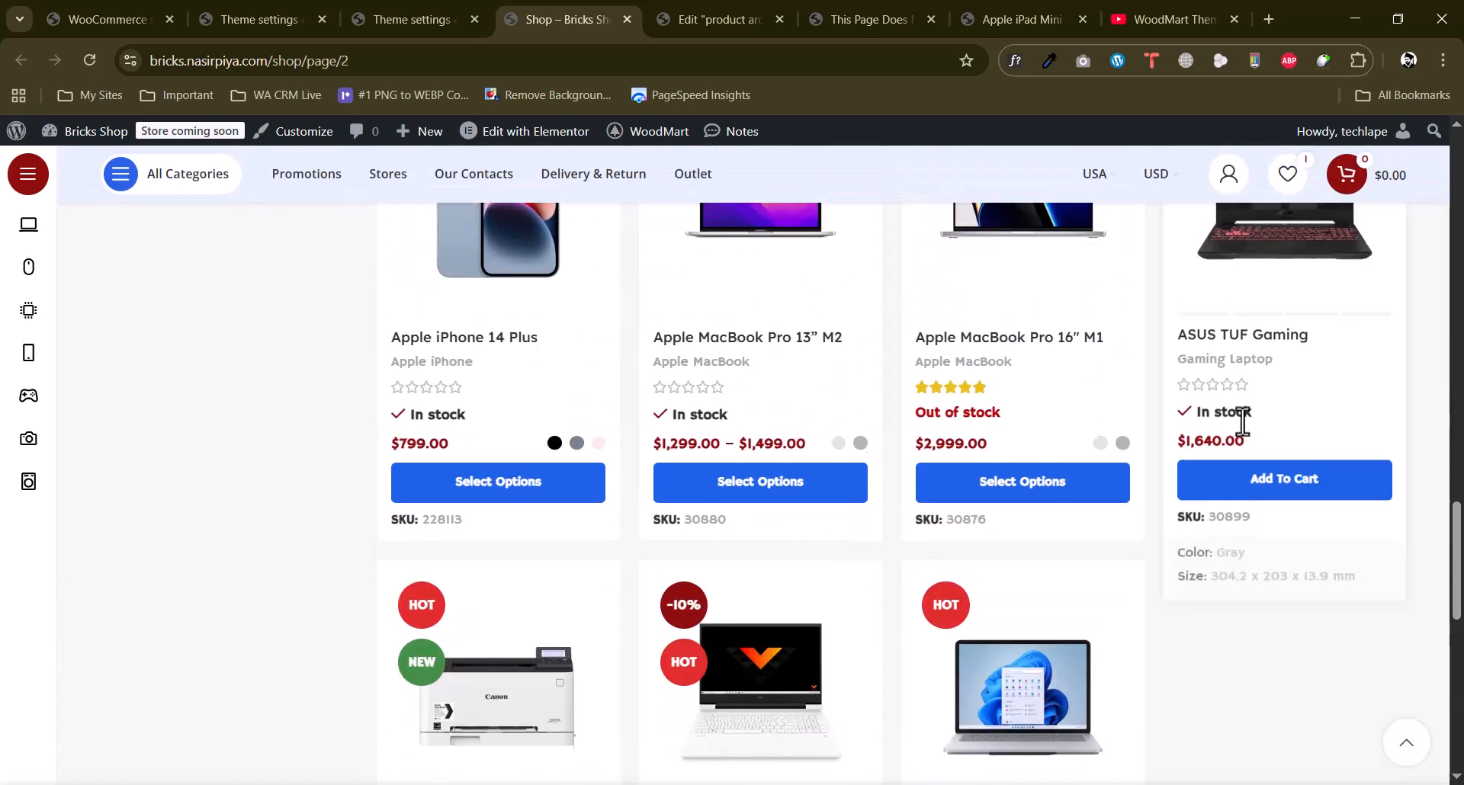
click(362, 15)
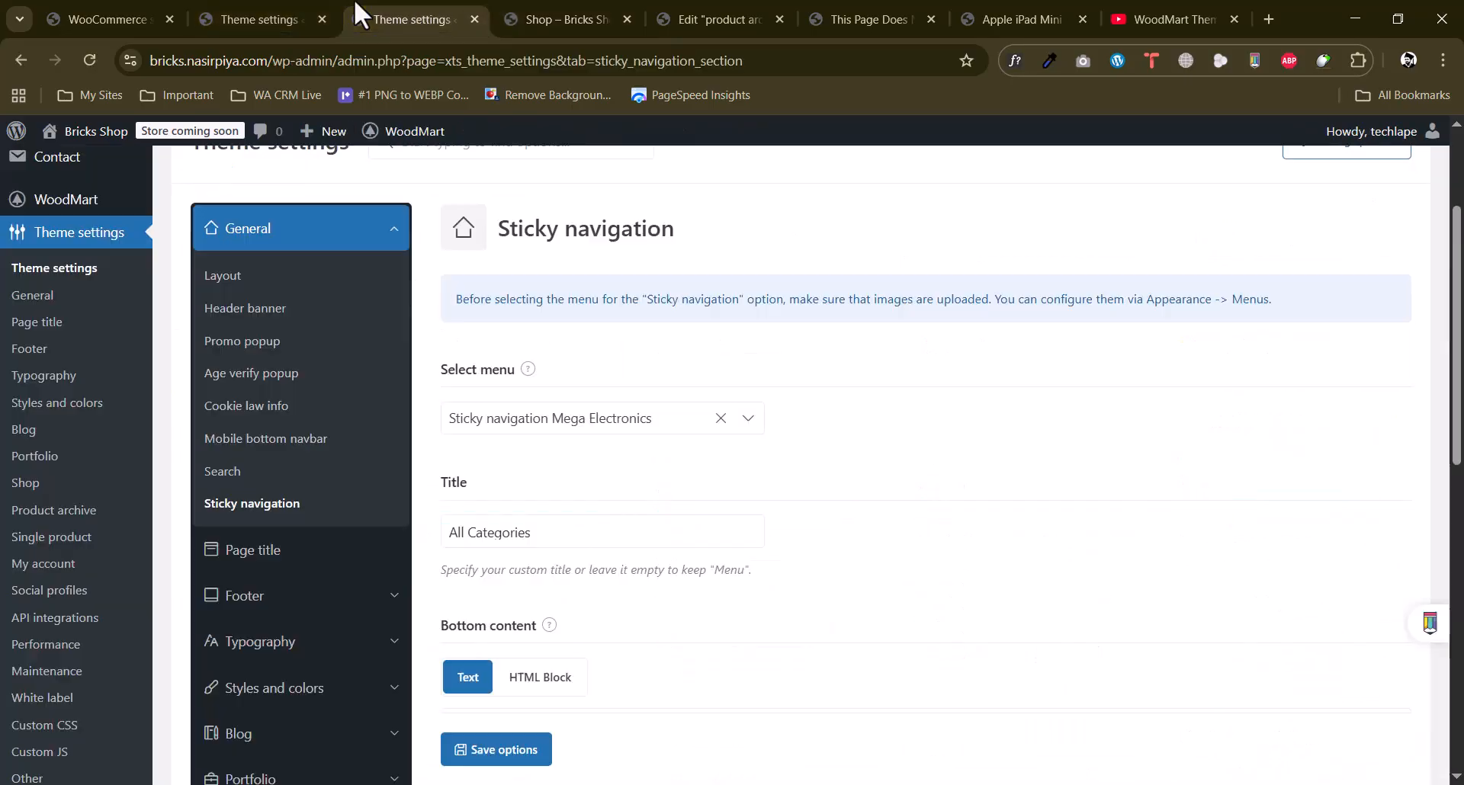
drag(288, 16, 462, 9)
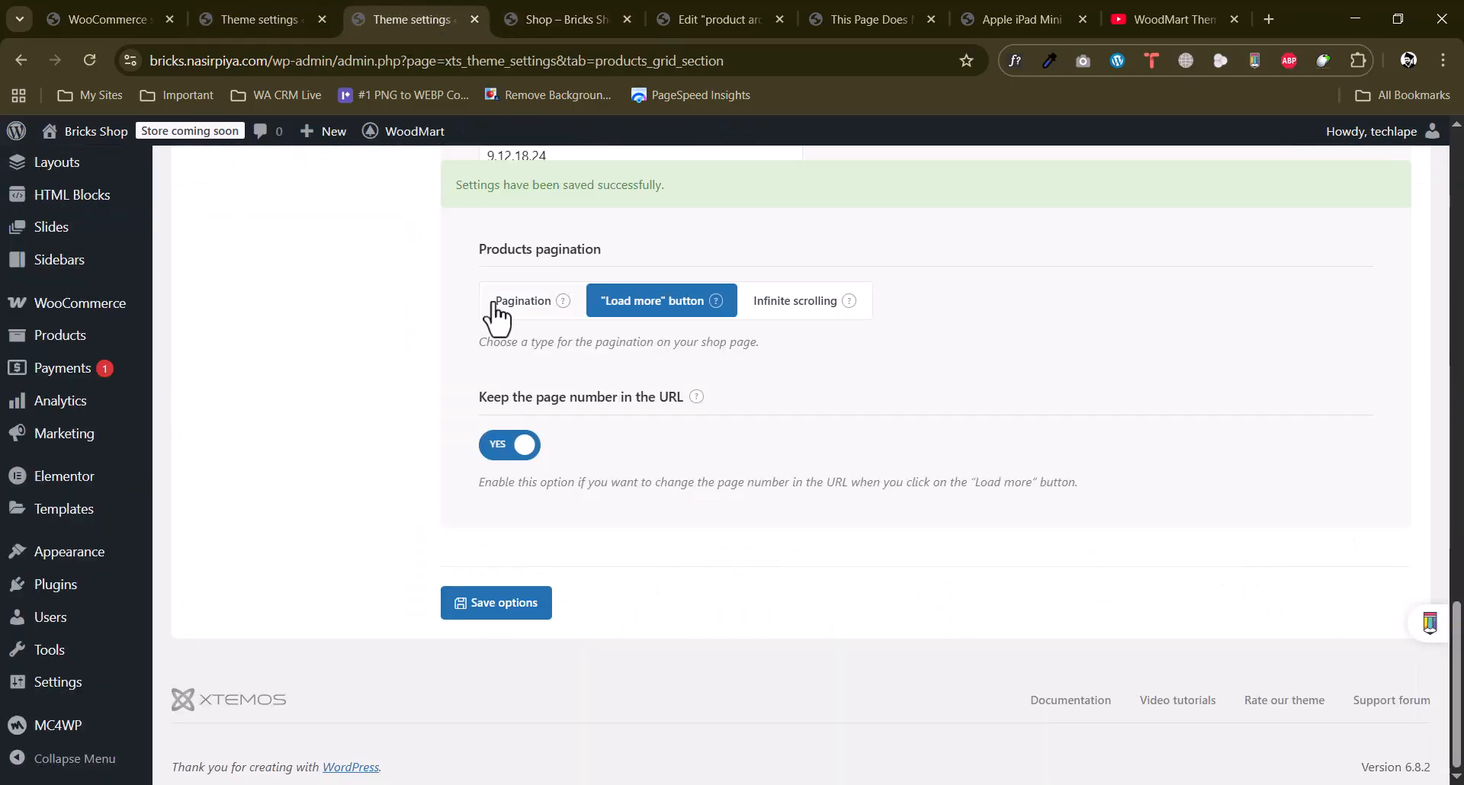
scroll(497, 313, up, 12)
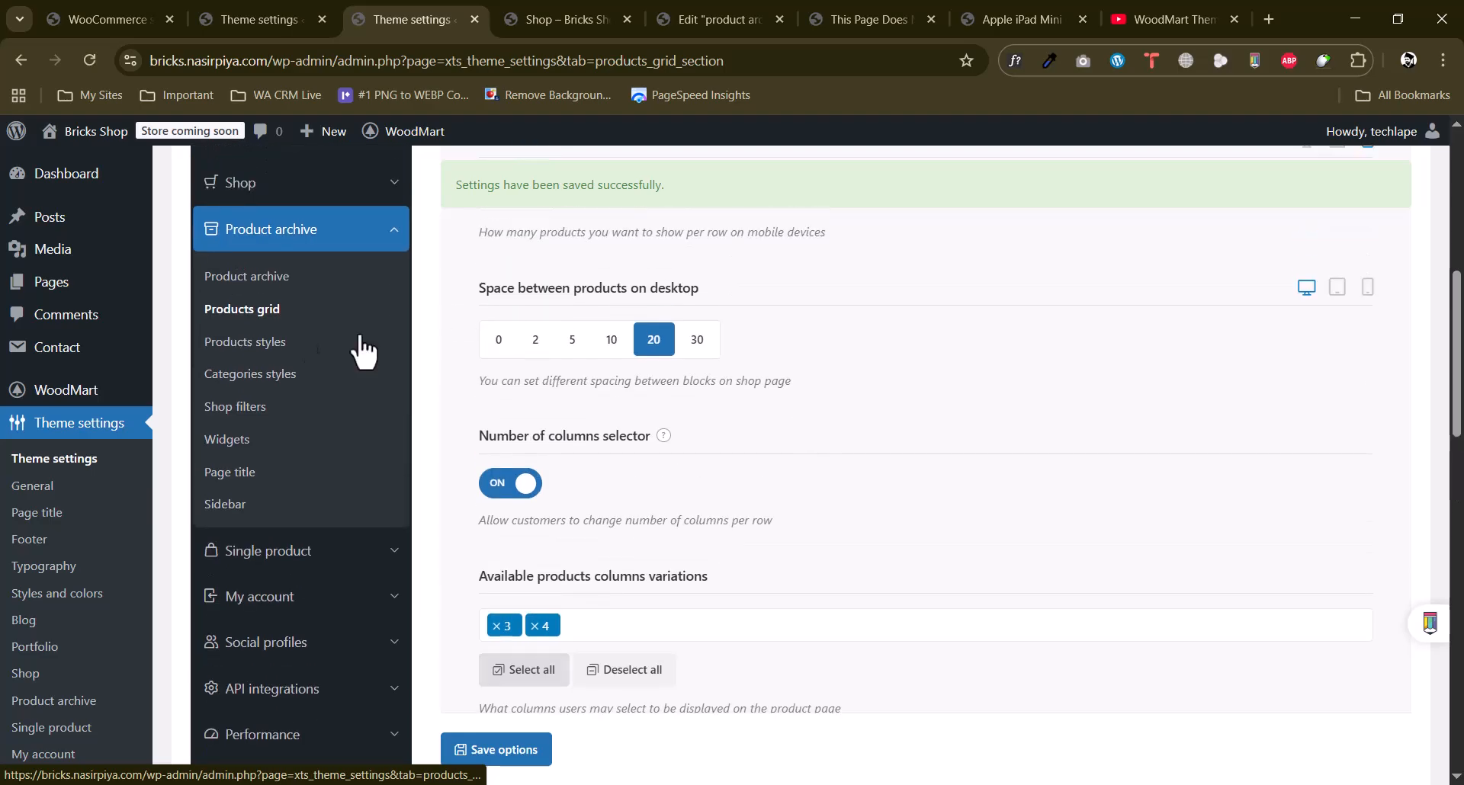
click(252, 343)
scroll(831, 480, up, 5)
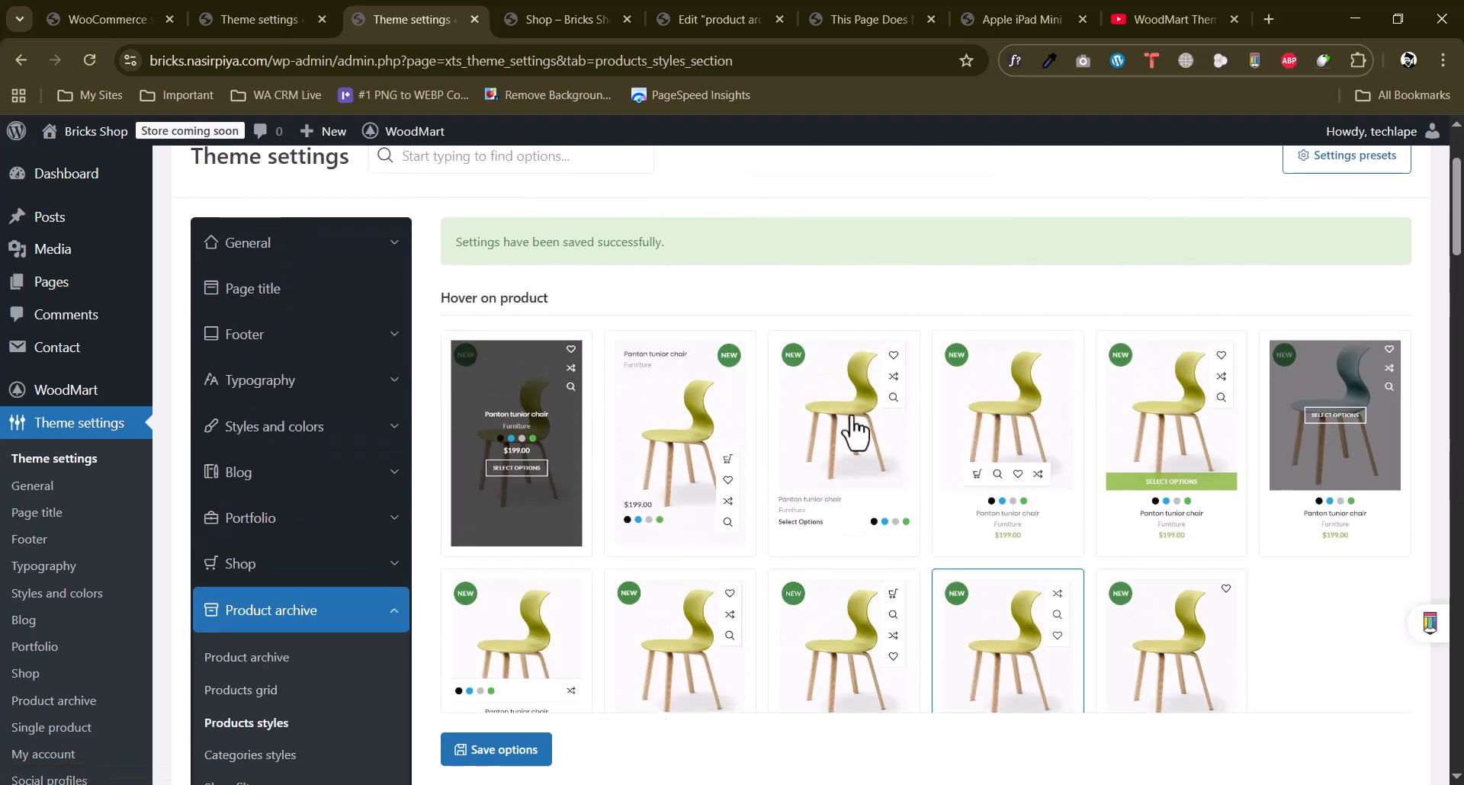
scroll(630, 311, up, 2)
scroll(1022, 363, down, 5)
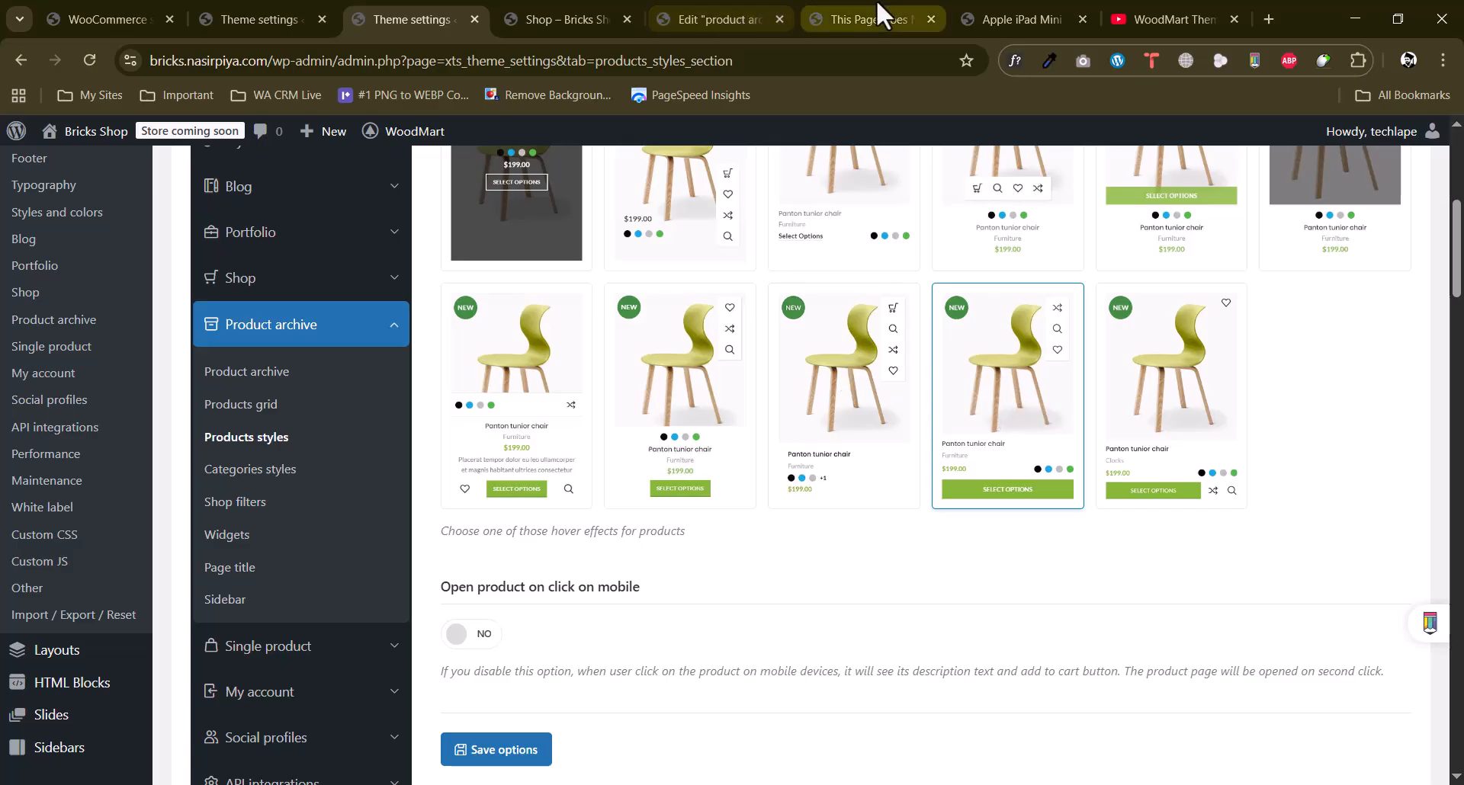
Compare the product card hover effect on the Shop page with the Hover on product styles in the theme settings.
click(598, 17)
scroll(908, 435, down, 4)
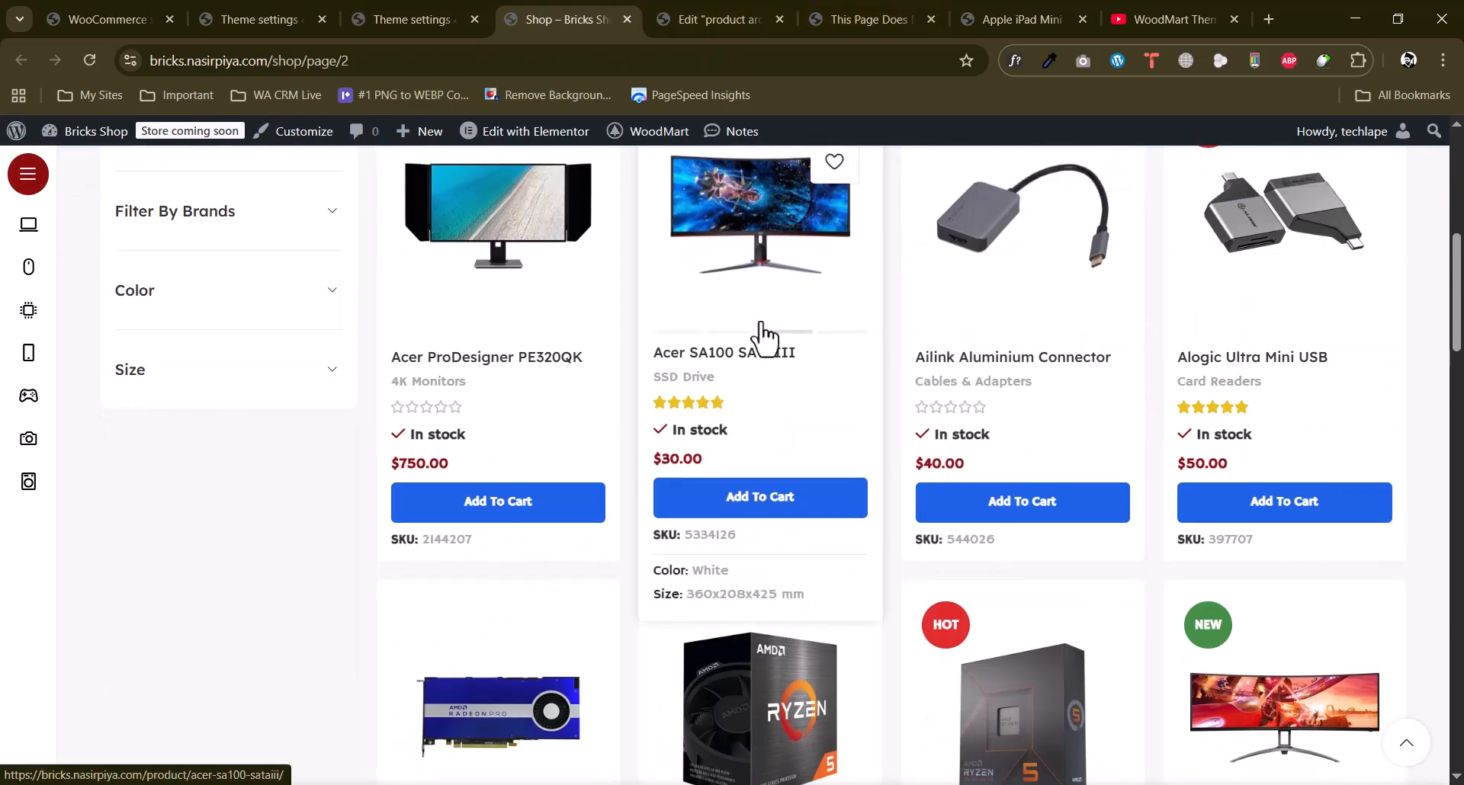
scroll(763, 335, up, 3)
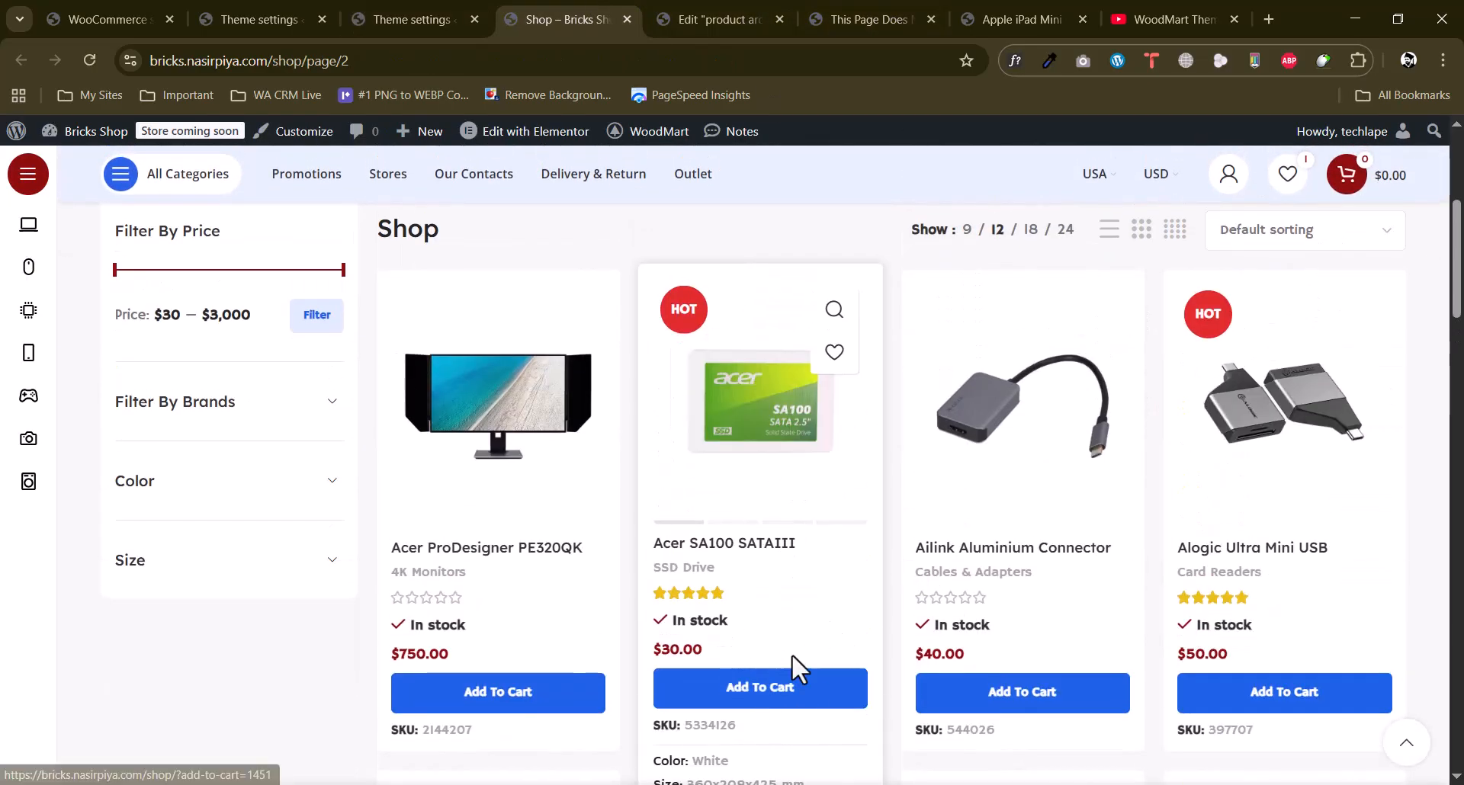
click(411, 15)
scroll(793, 491, up, 1)
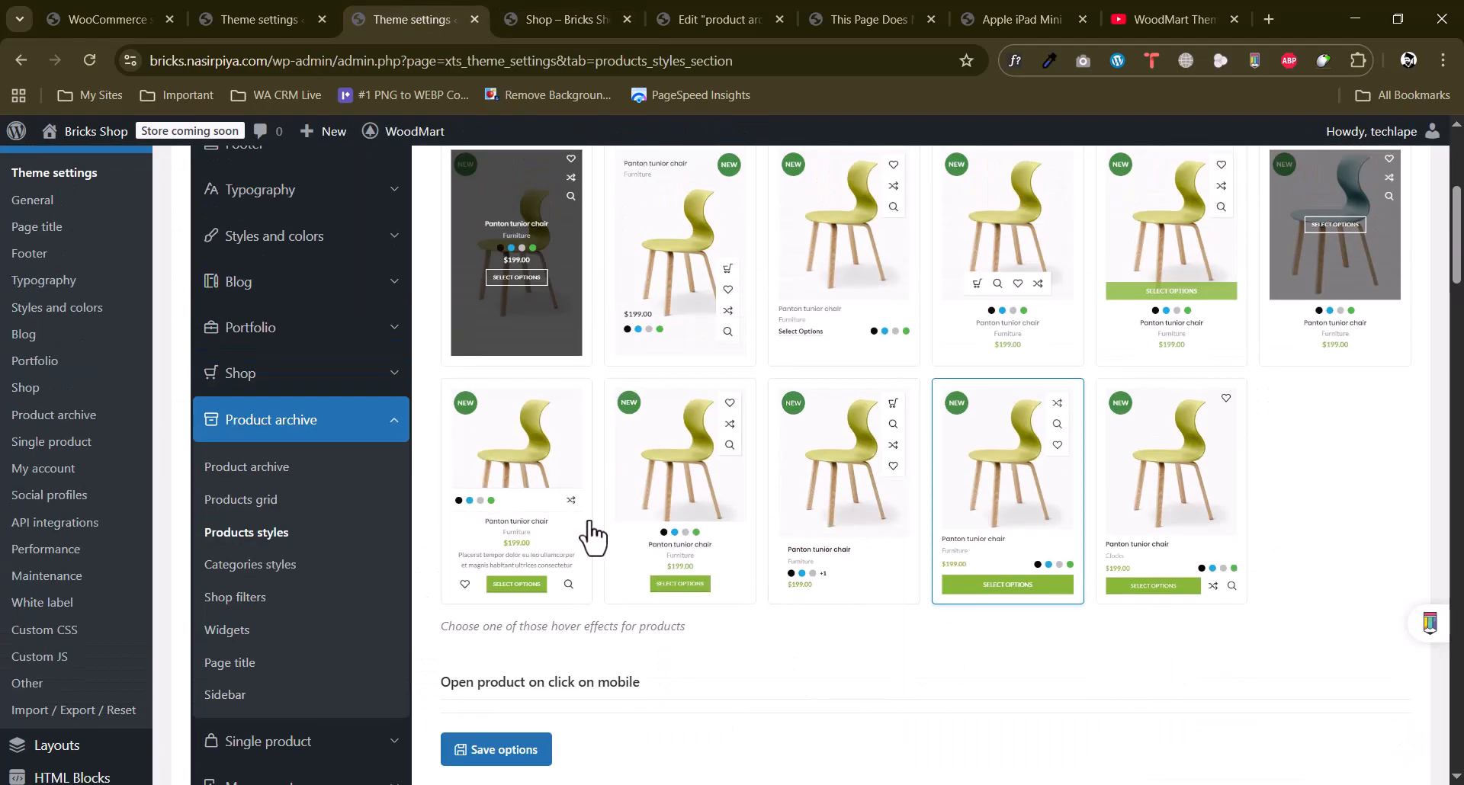
scroll(1338, 468, up, 1)
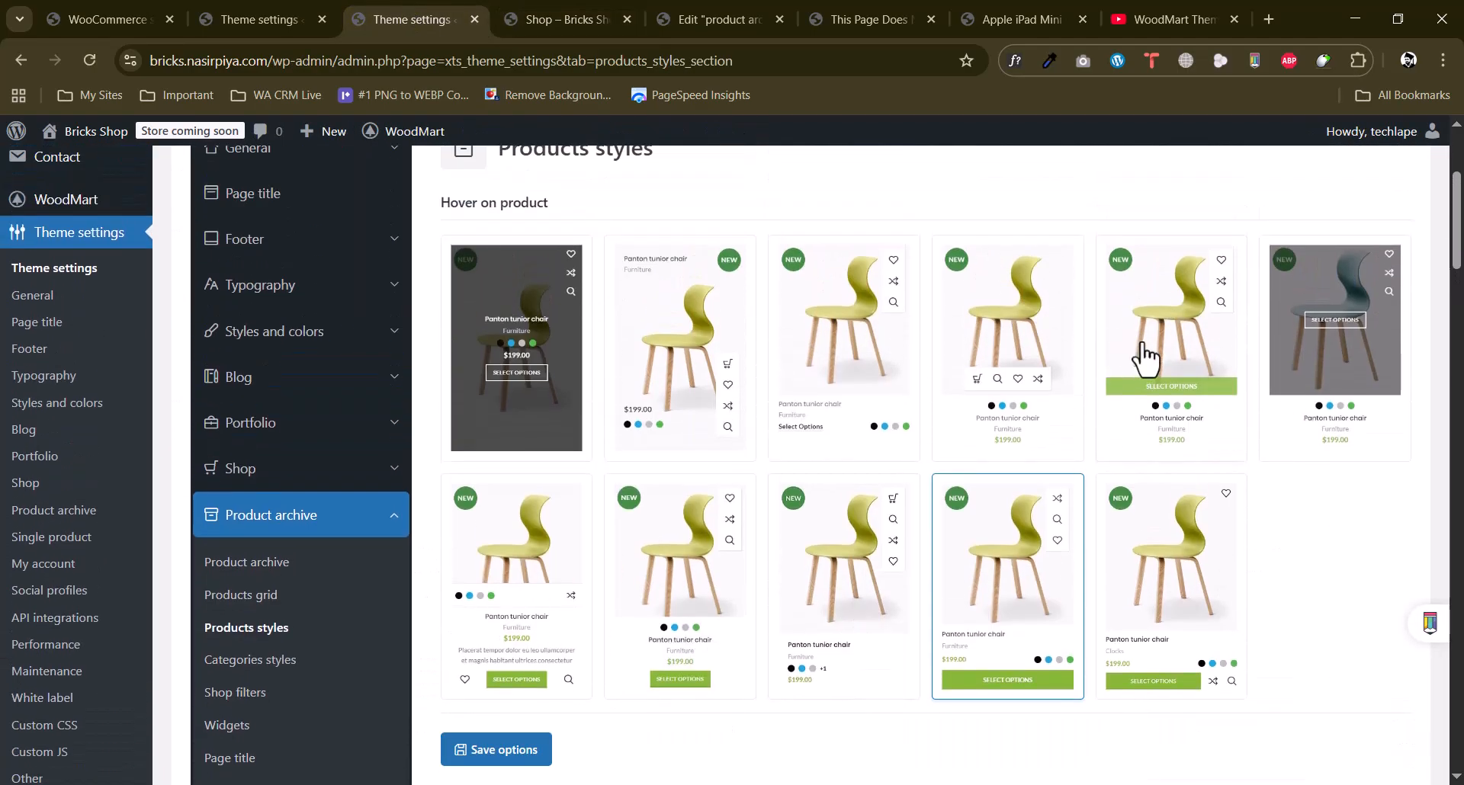
Try the Hover on product style with the small centred Select Options button, and reselect the full-width button style.
scroll(925, 509, down, 1)
click(671, 503)
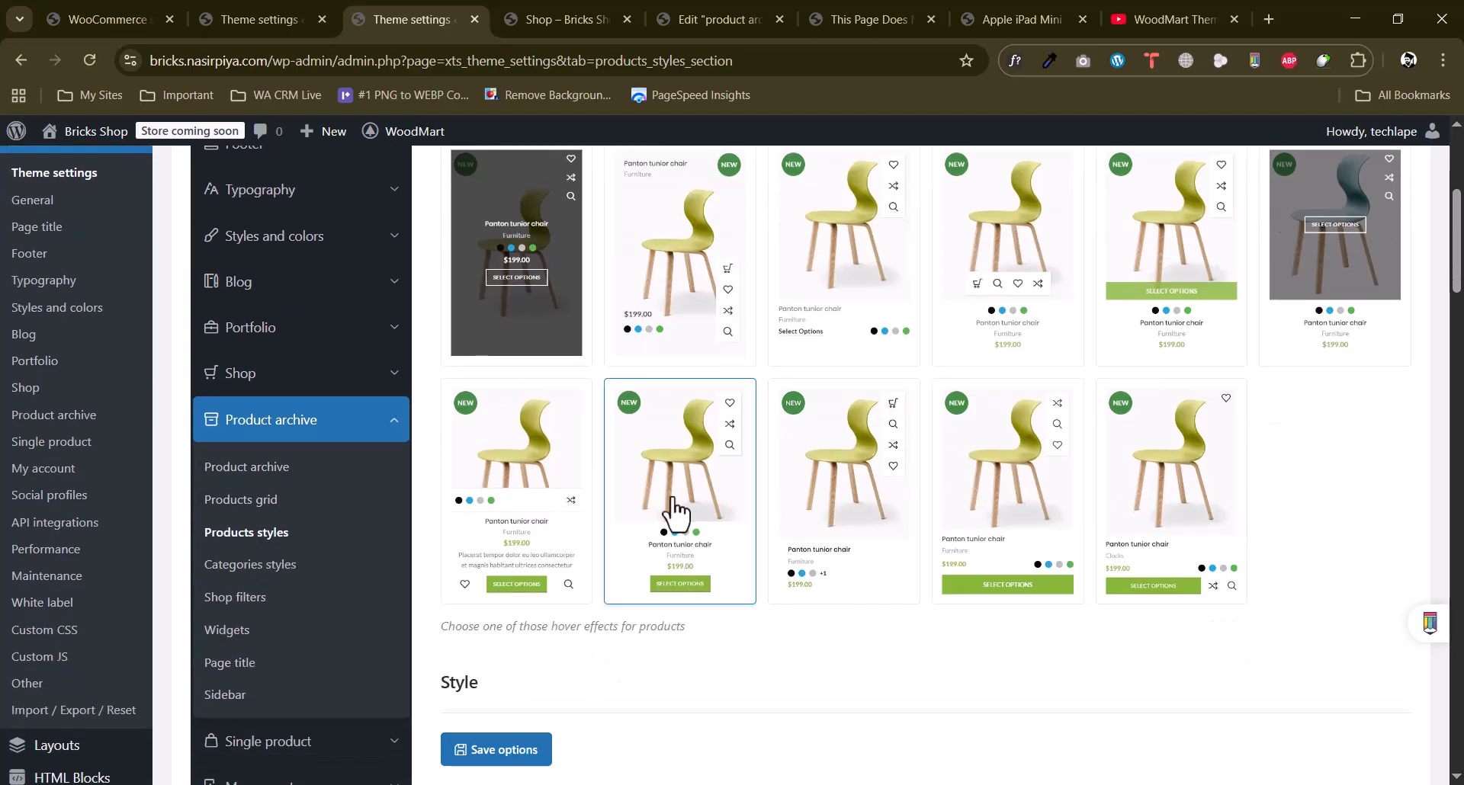
scroll(648, 519, down, 7)
scroll(571, 516, up, 7)
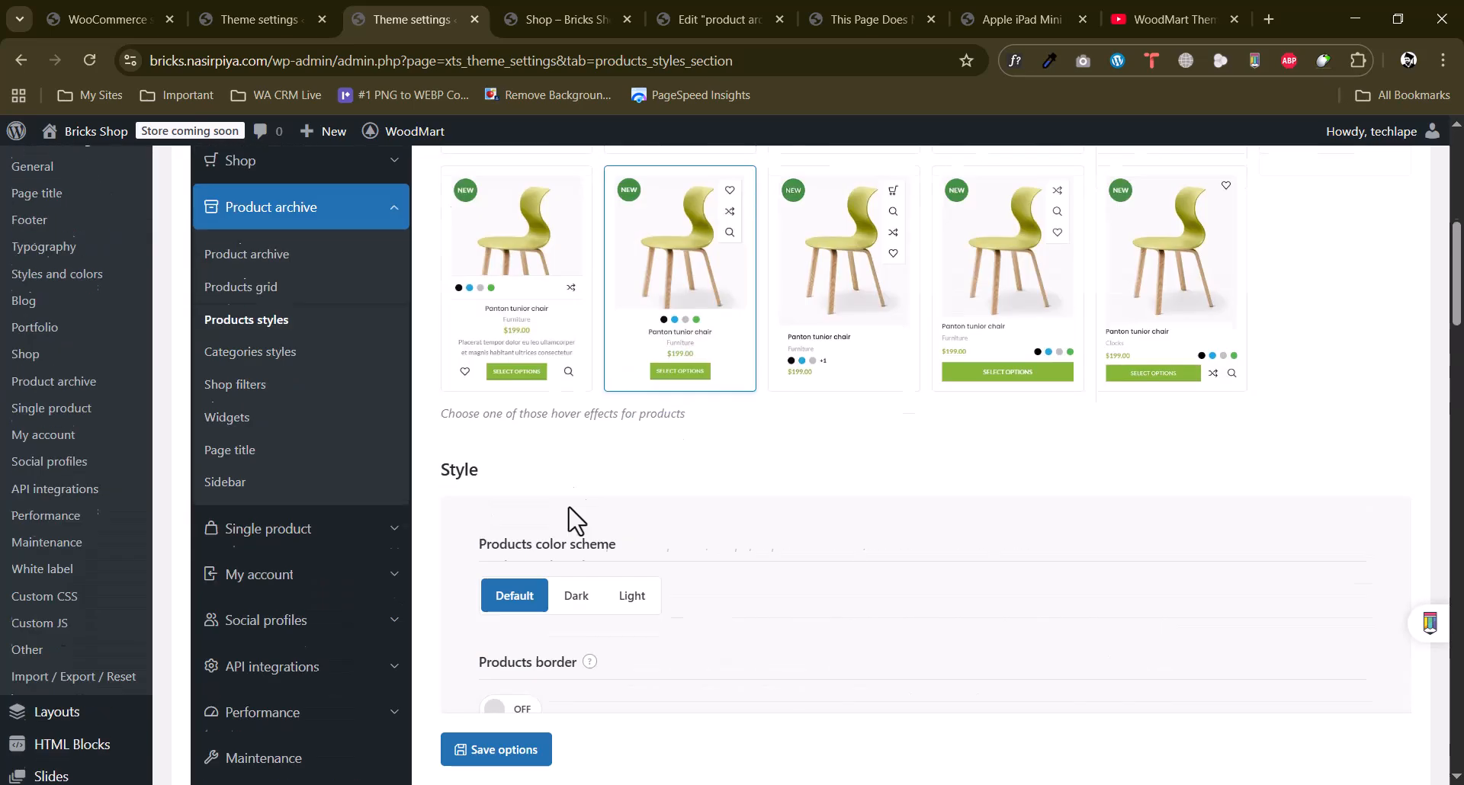
click(988, 473)
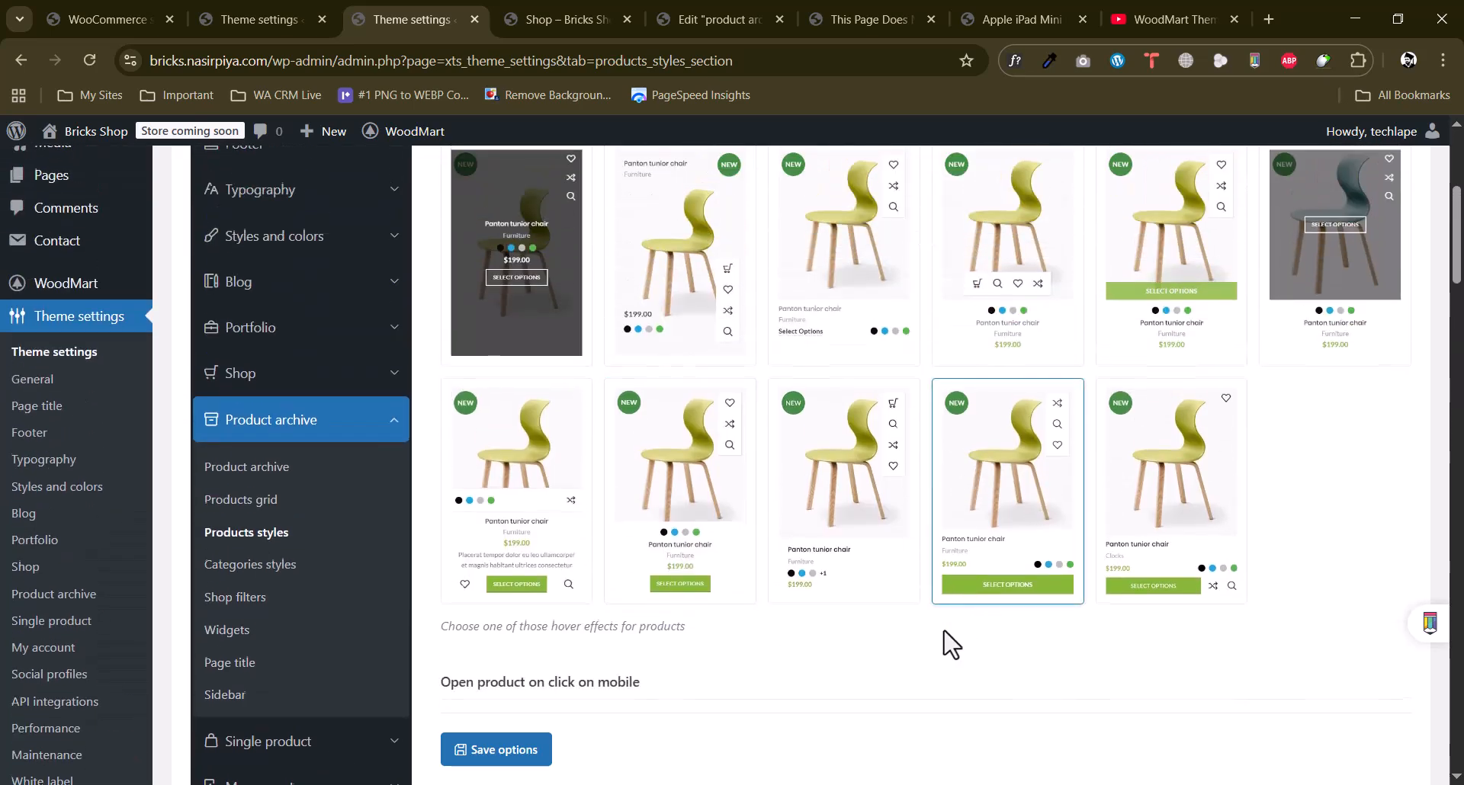
Try the Dark and Light products color schemes and set the scheme back to Default.
scroll(950, 644, down, 8)
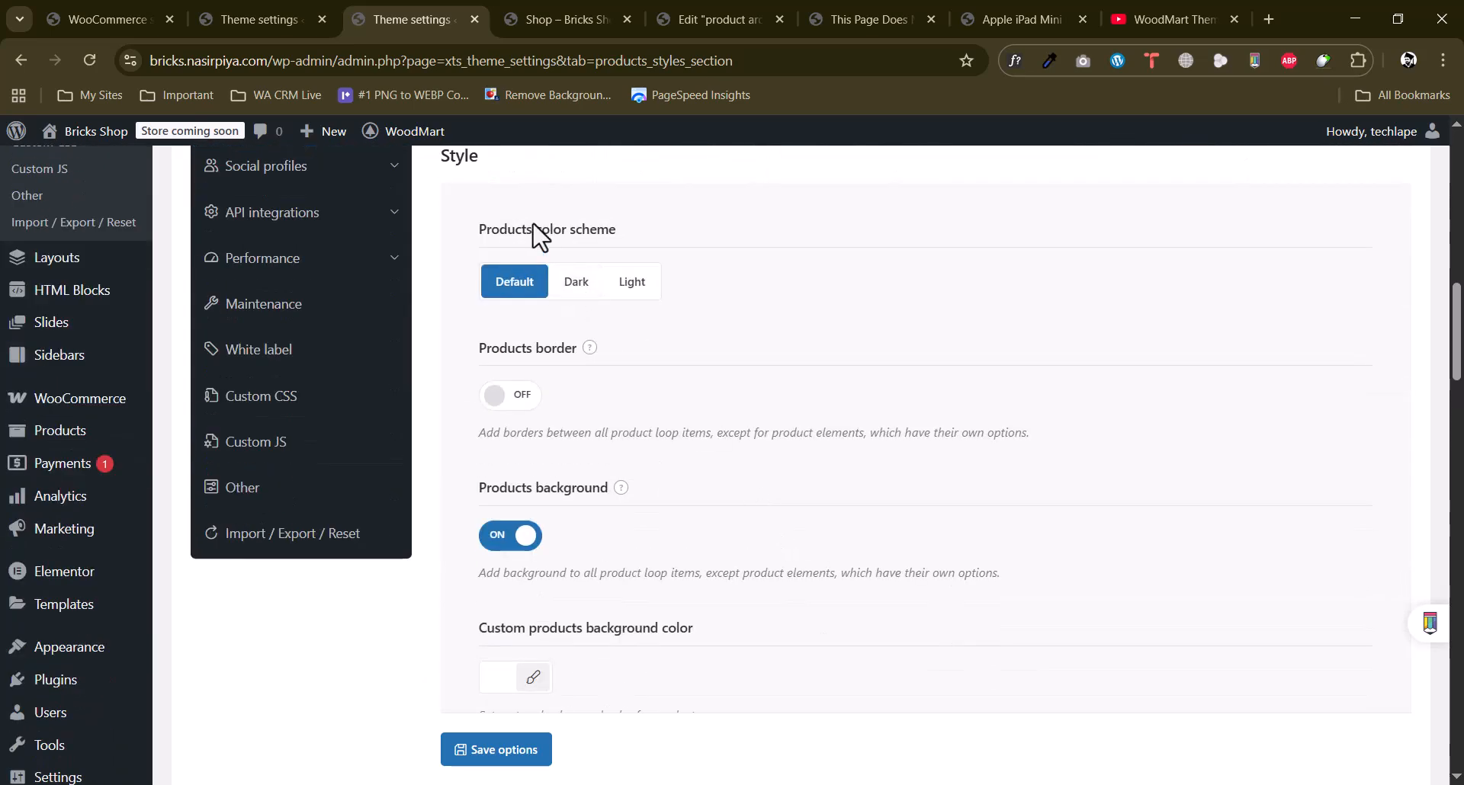
click(577, 283)
click(629, 290)
click(509, 288)
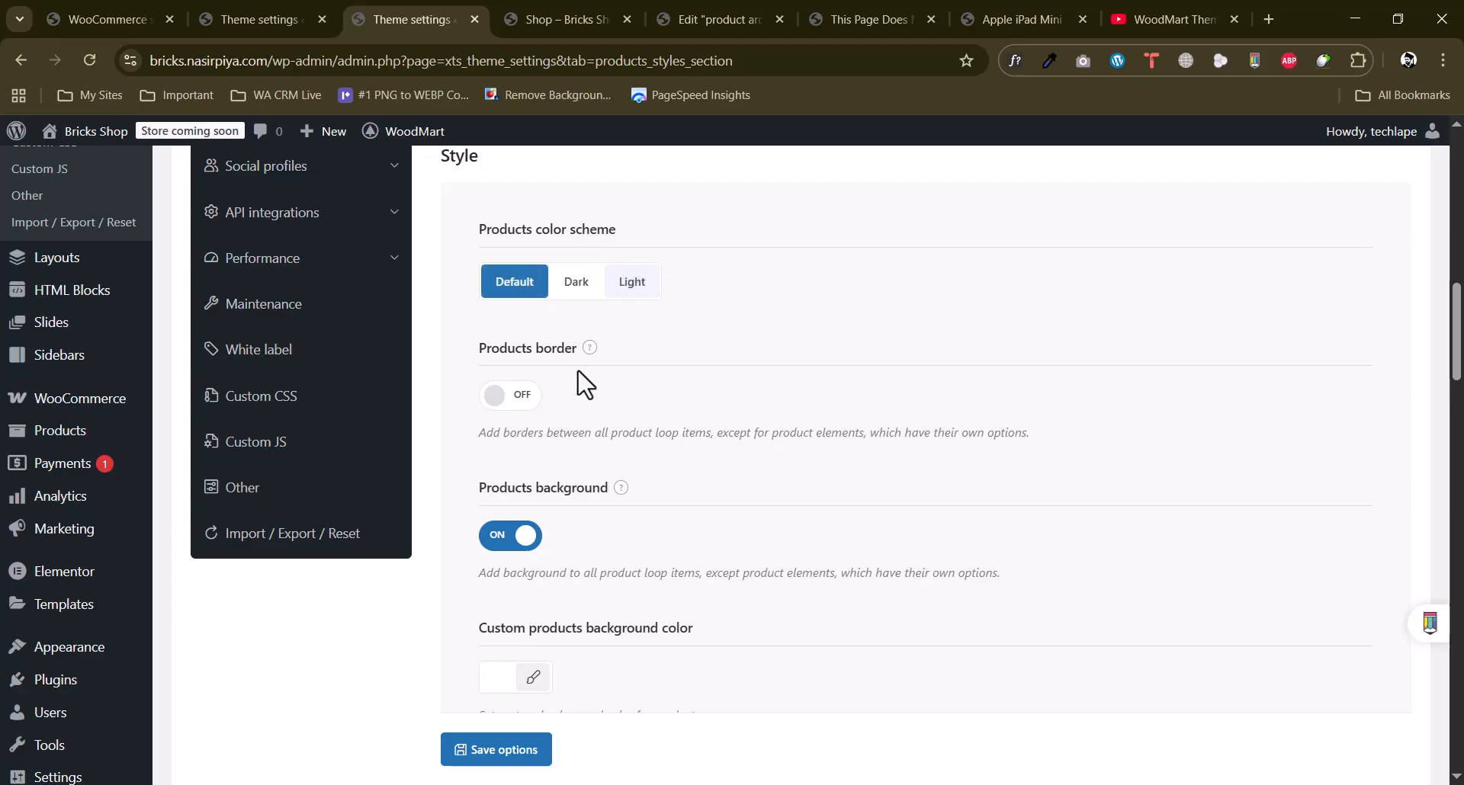
Turn on the products border in the Style section and review the Layout and Elements options of the product cards.
click(516, 396)
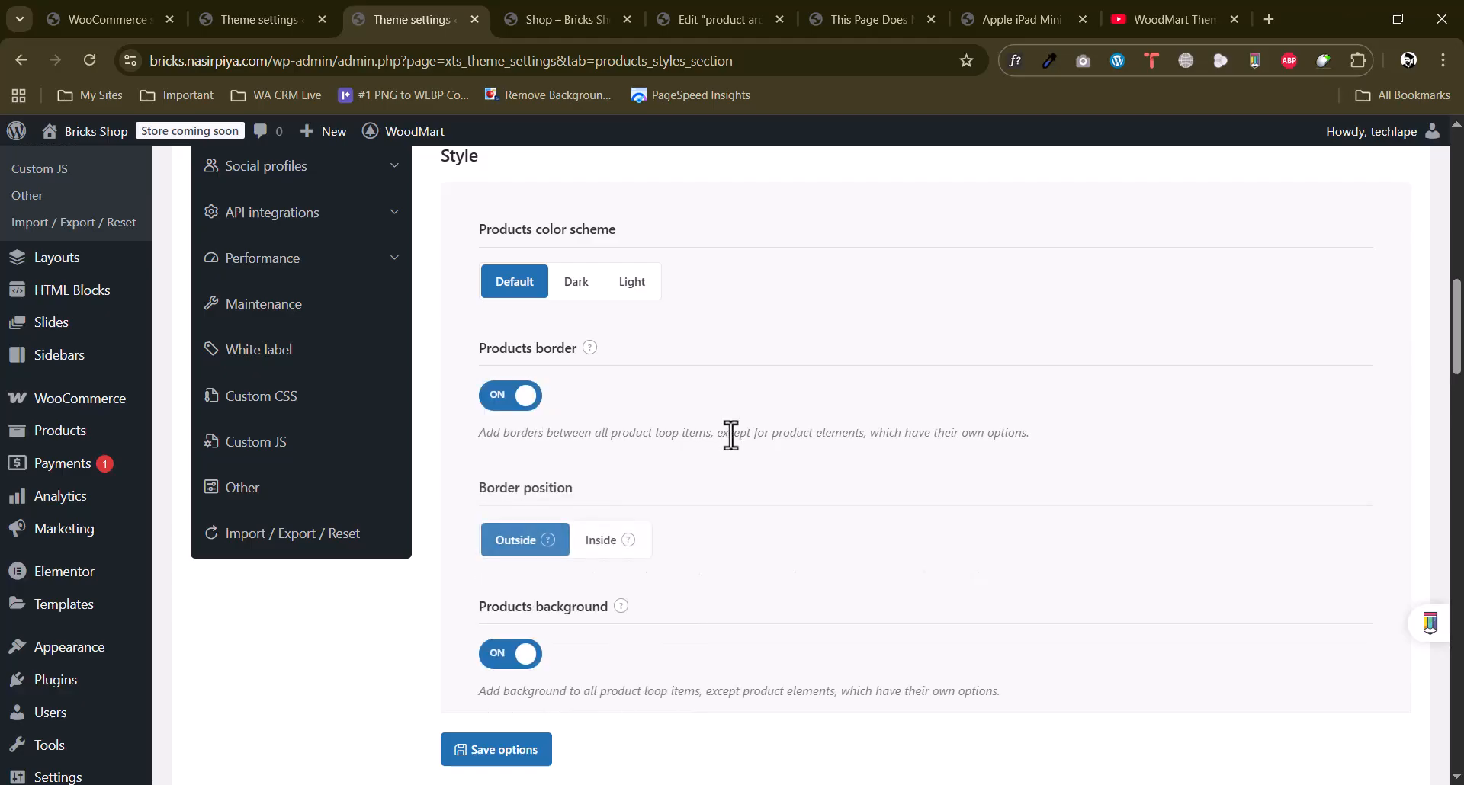
scroll(738, 456, down, 8)
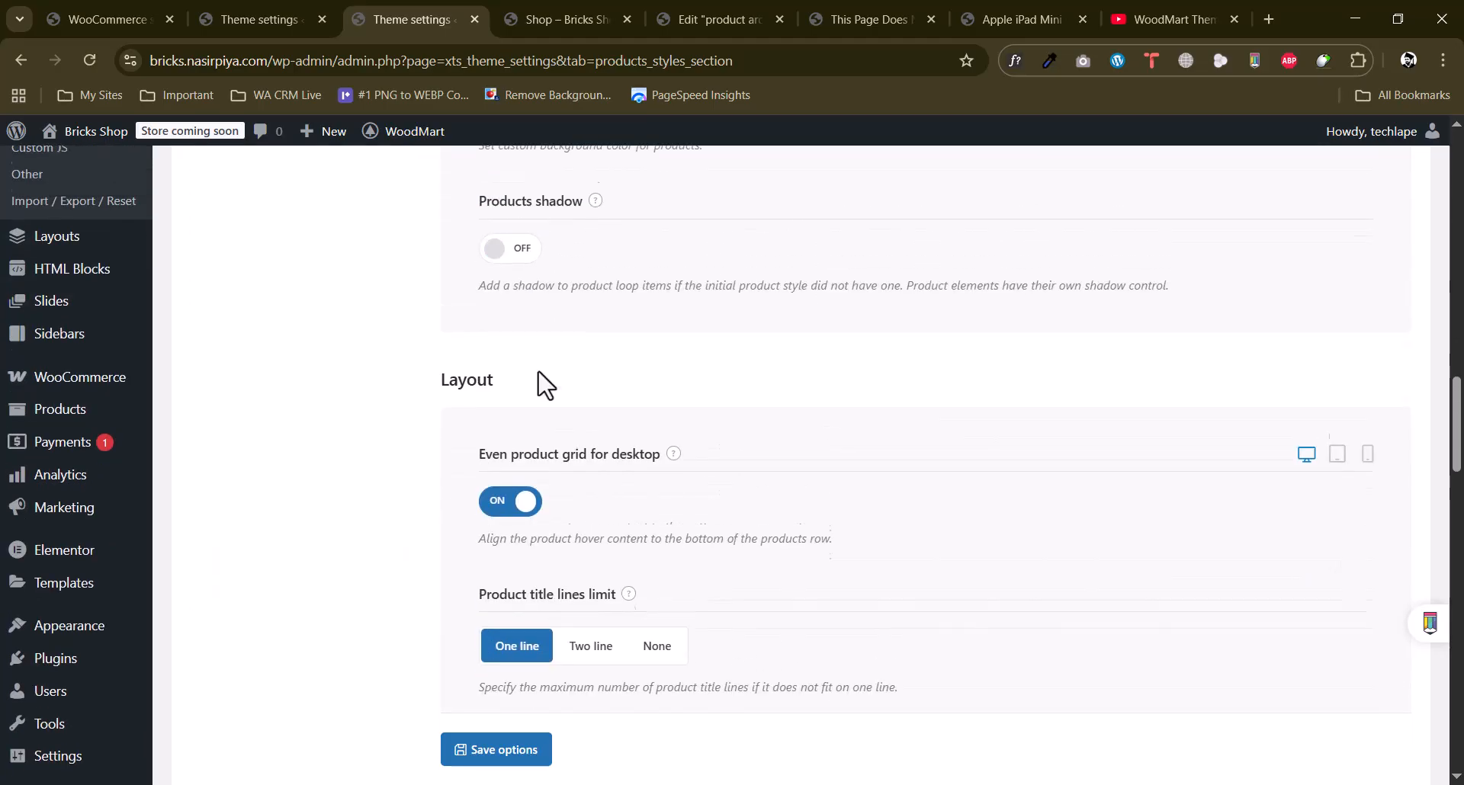
scroll(574, 450, down, 5)
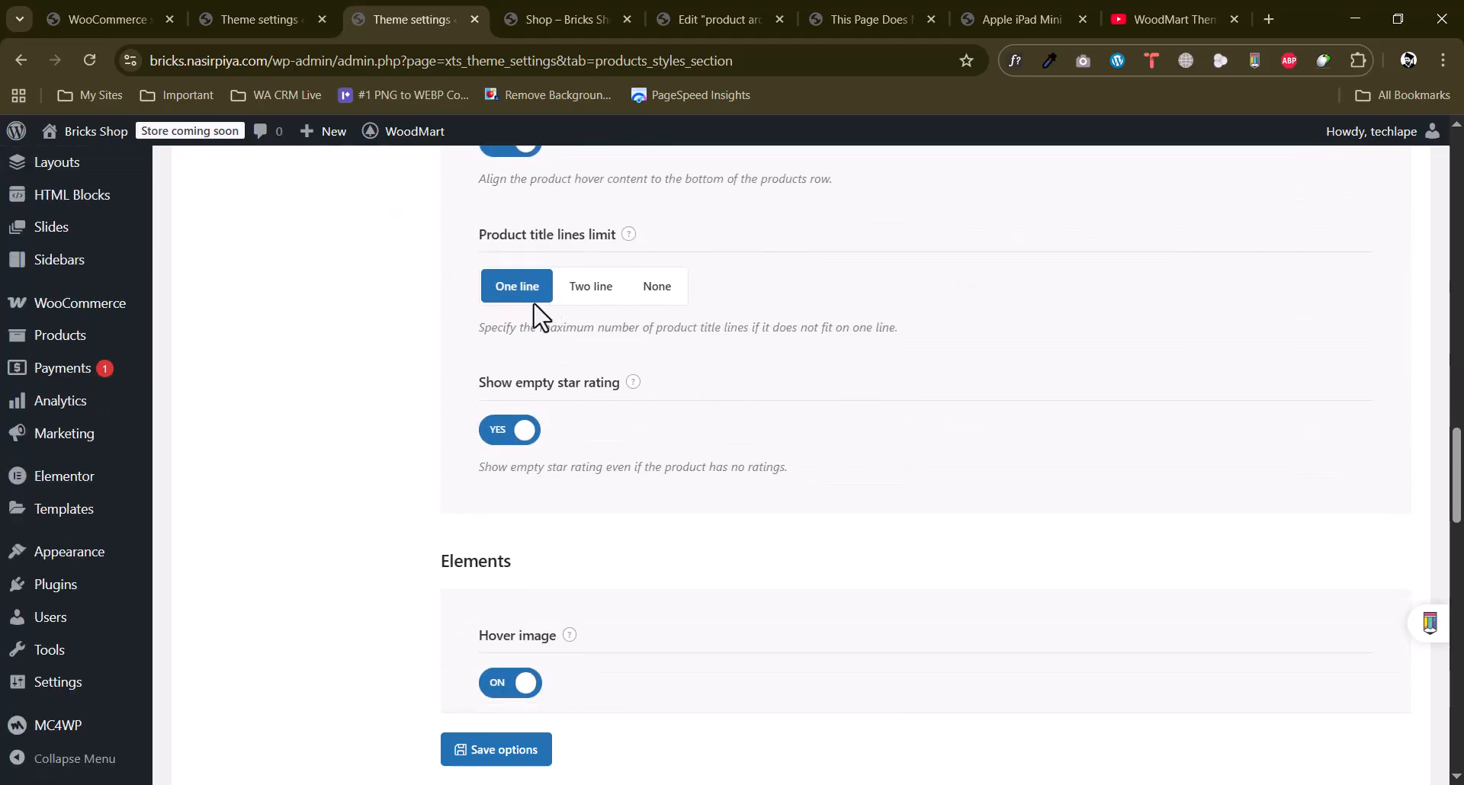
scroll(631, 327, down, 4)
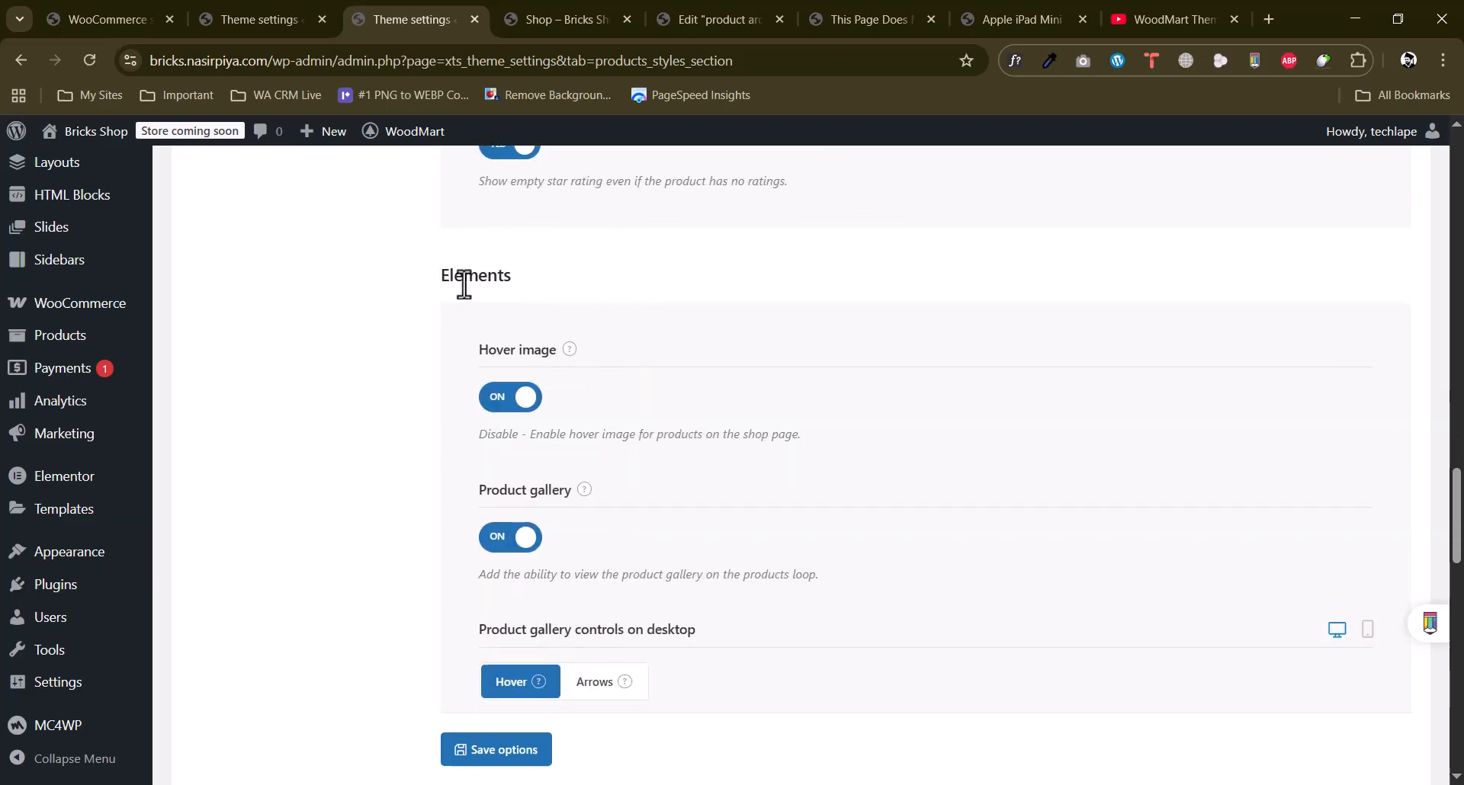
scroll(598, 374, down, 3)
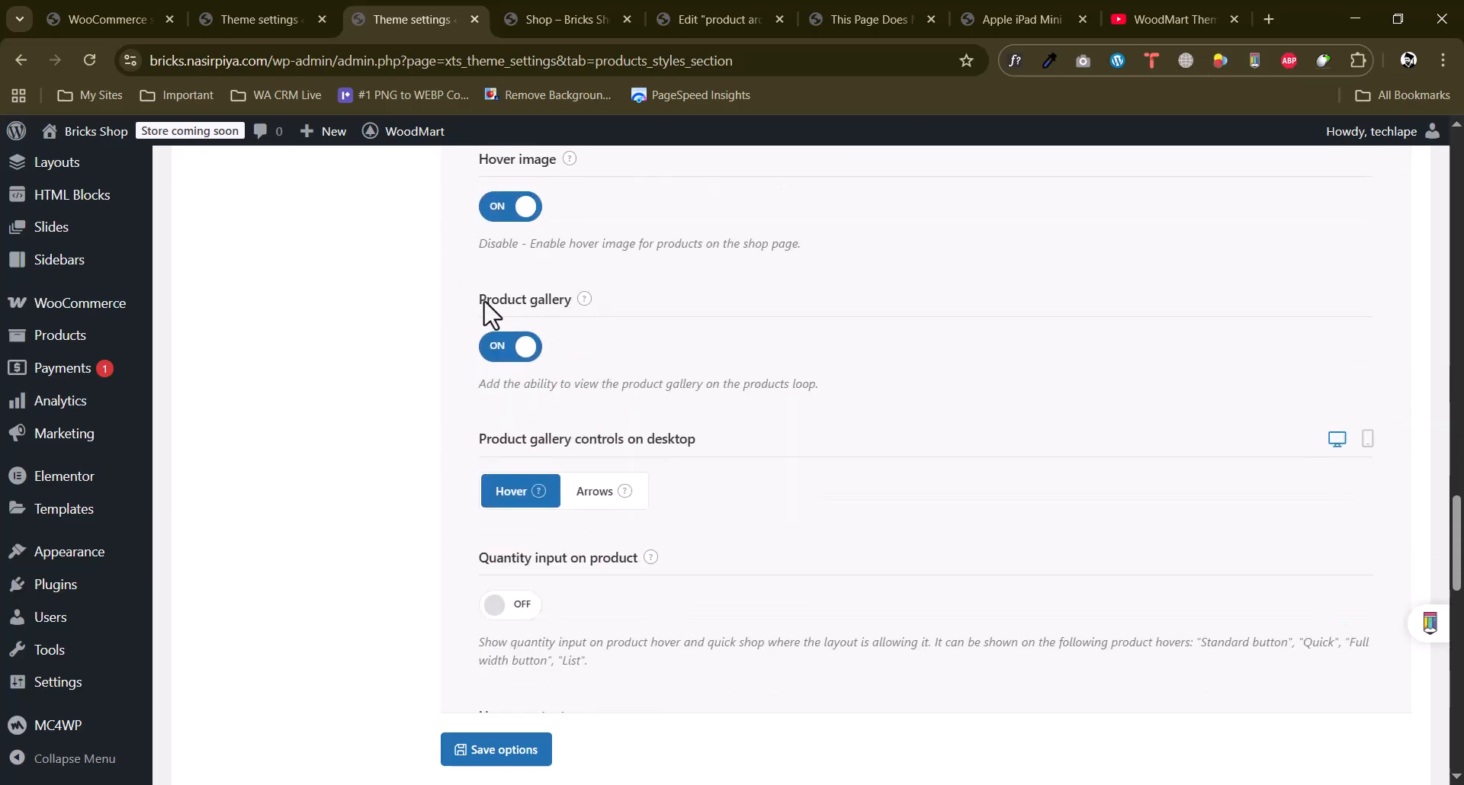
scroll(610, 328, down, 3)
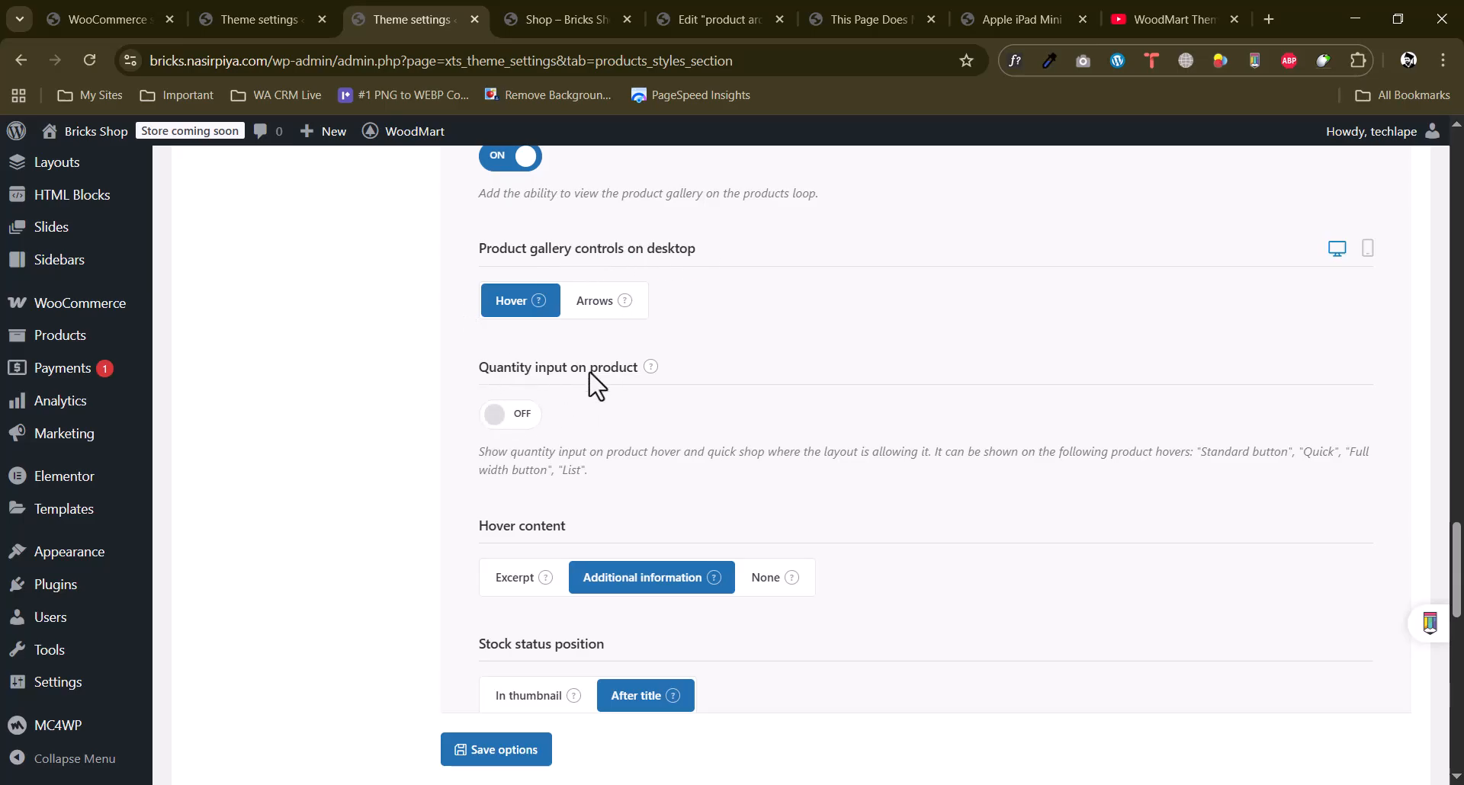
scroll(450, 403, down, 4)
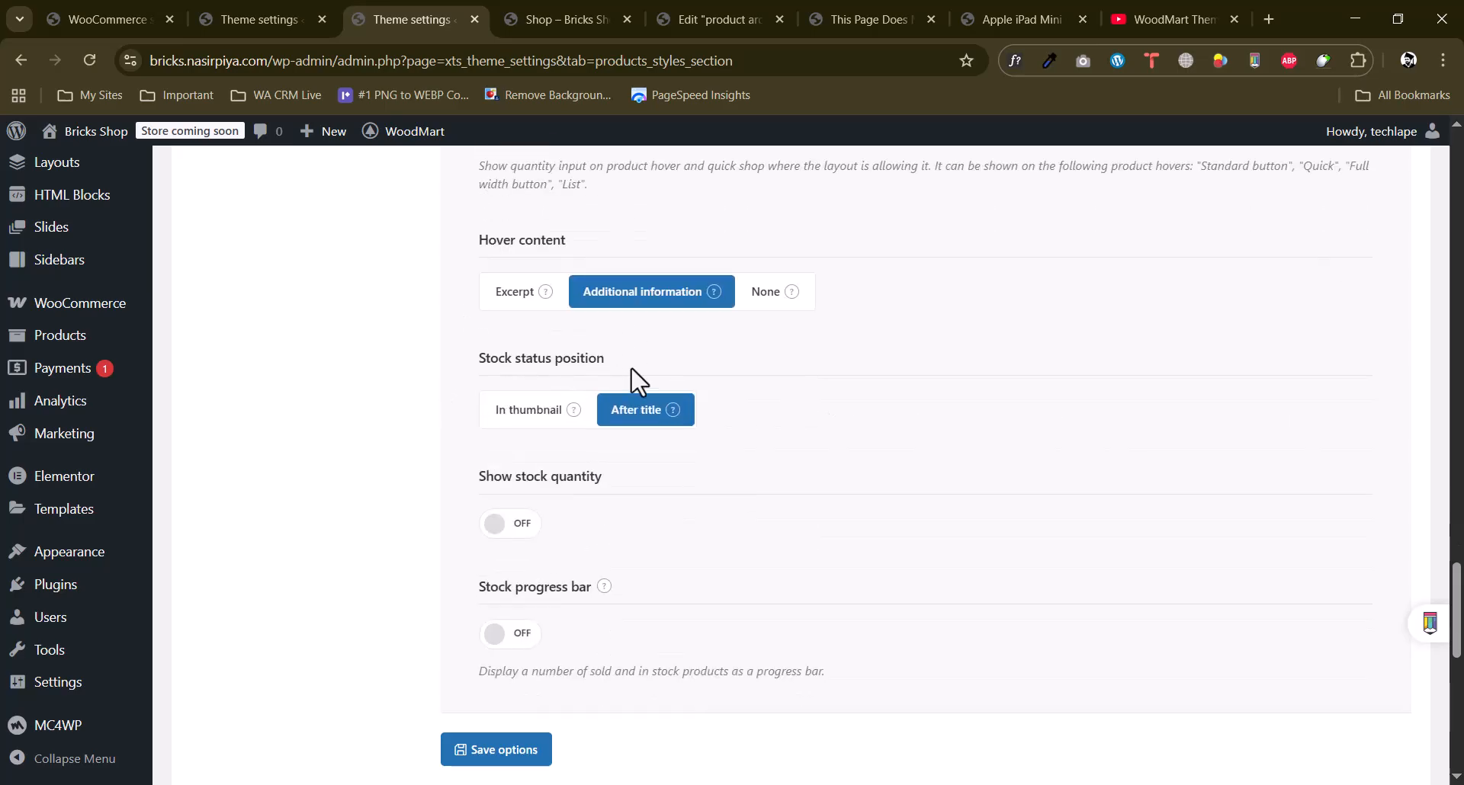
Turn on the stock quantity, product brands and reviews count for product cards, and save the options.
scroll(582, 419, down, 3)
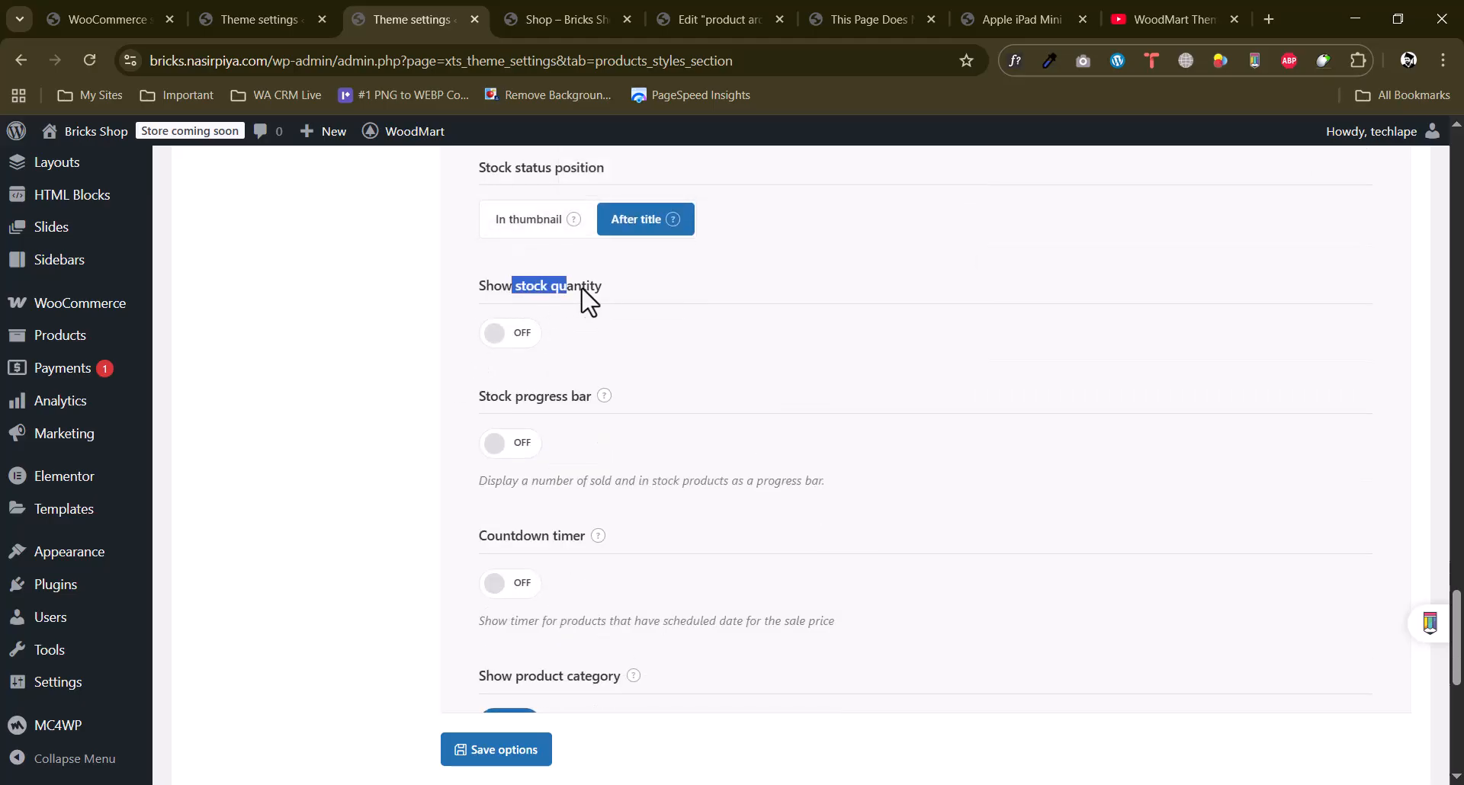
scroll(488, 305, down, 3)
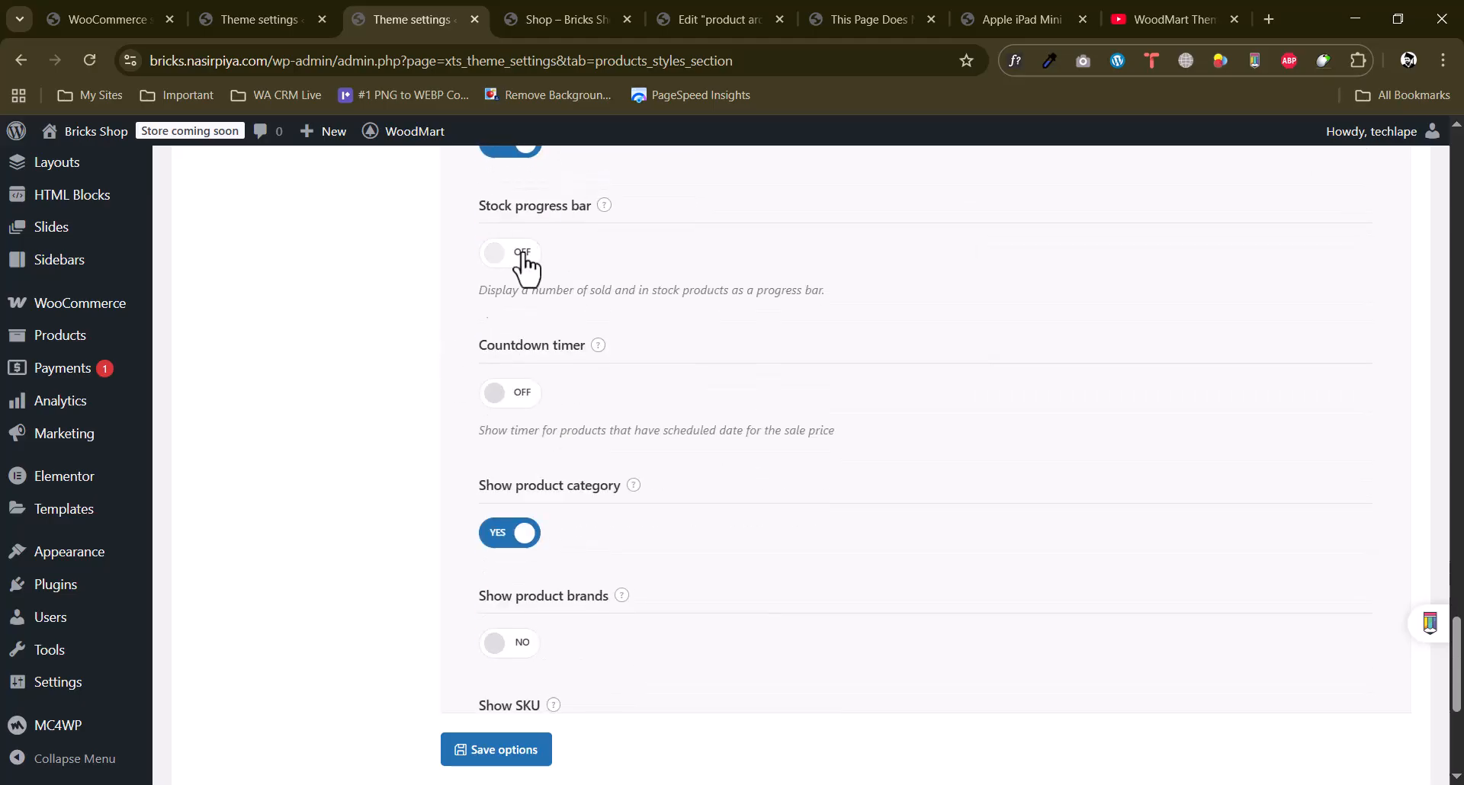
scroll(451, 304, down, 3)
click(521, 216)
scroll(458, 289, down, 3)
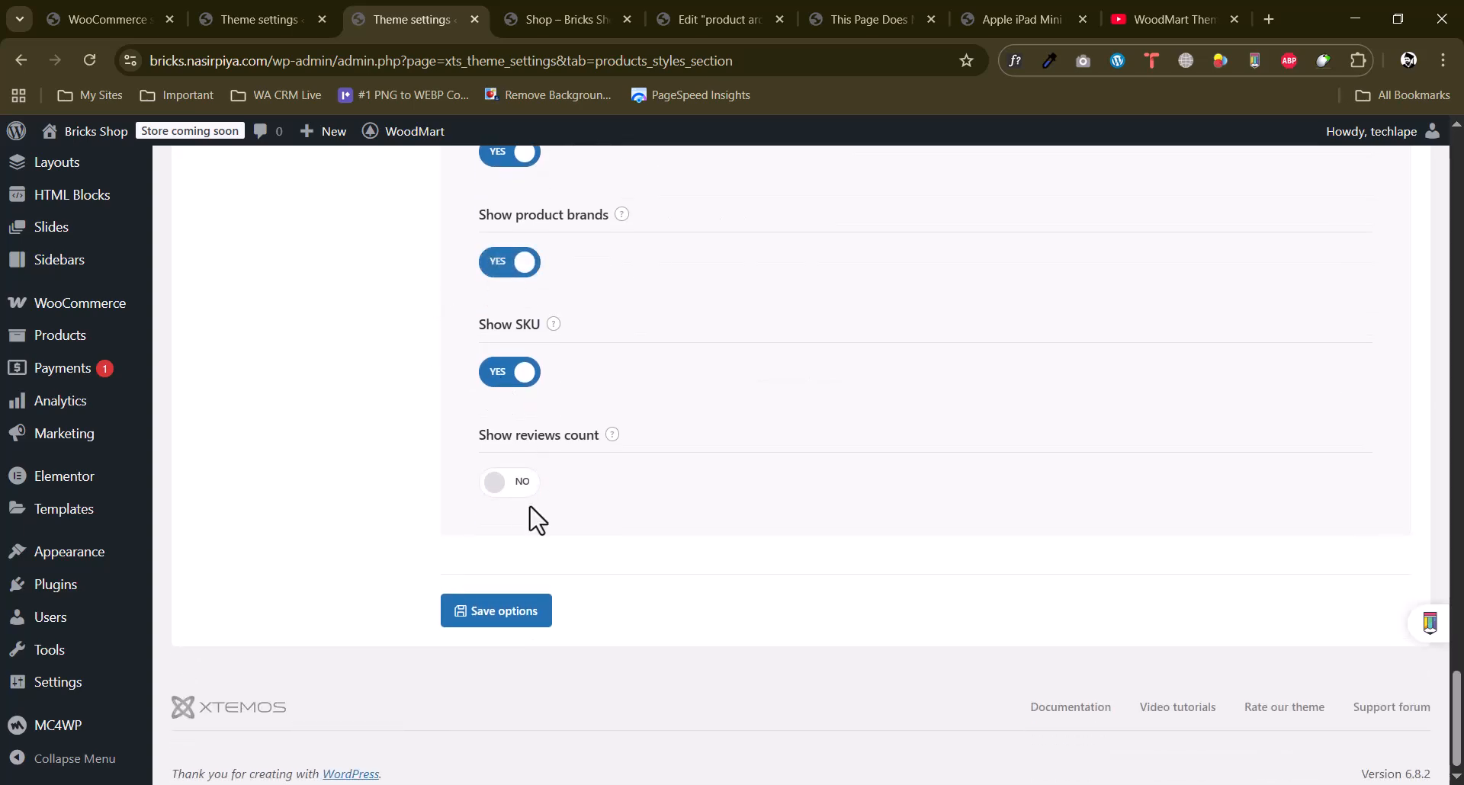
click(488, 621)
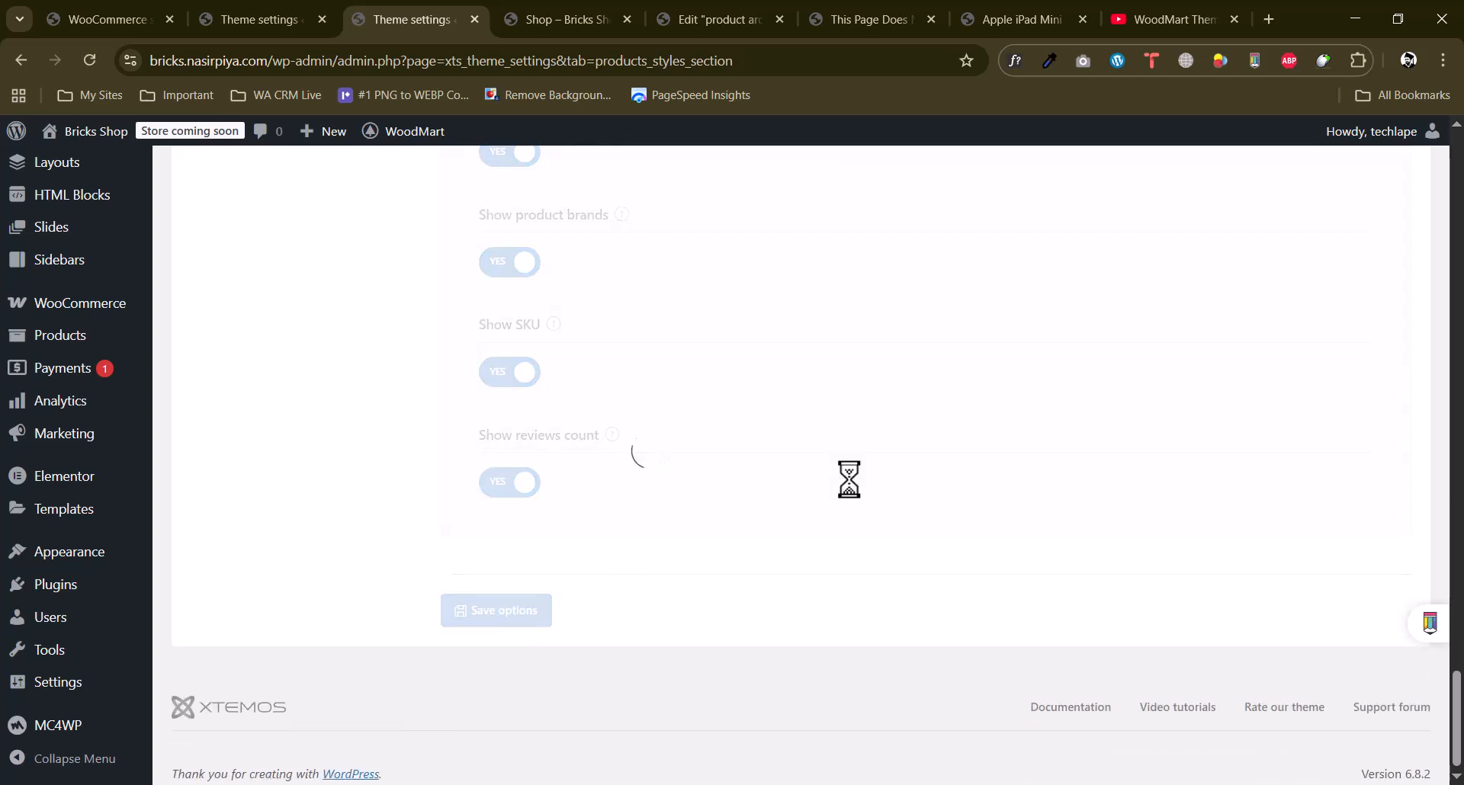
Reload the Shop page and check the product cards for borders, brands, stock quantities and review counts.
click(561, 19)
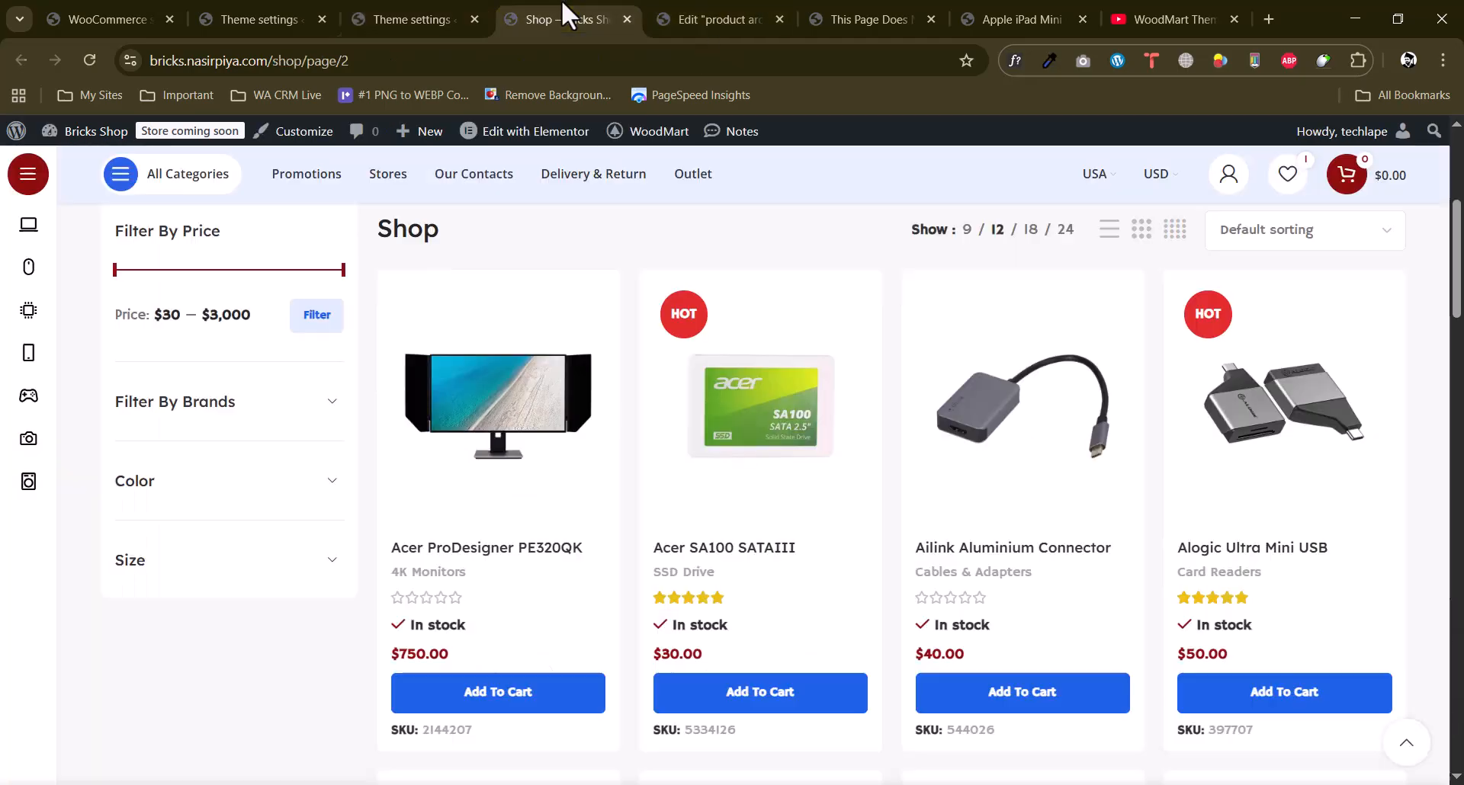
click(93, 69)
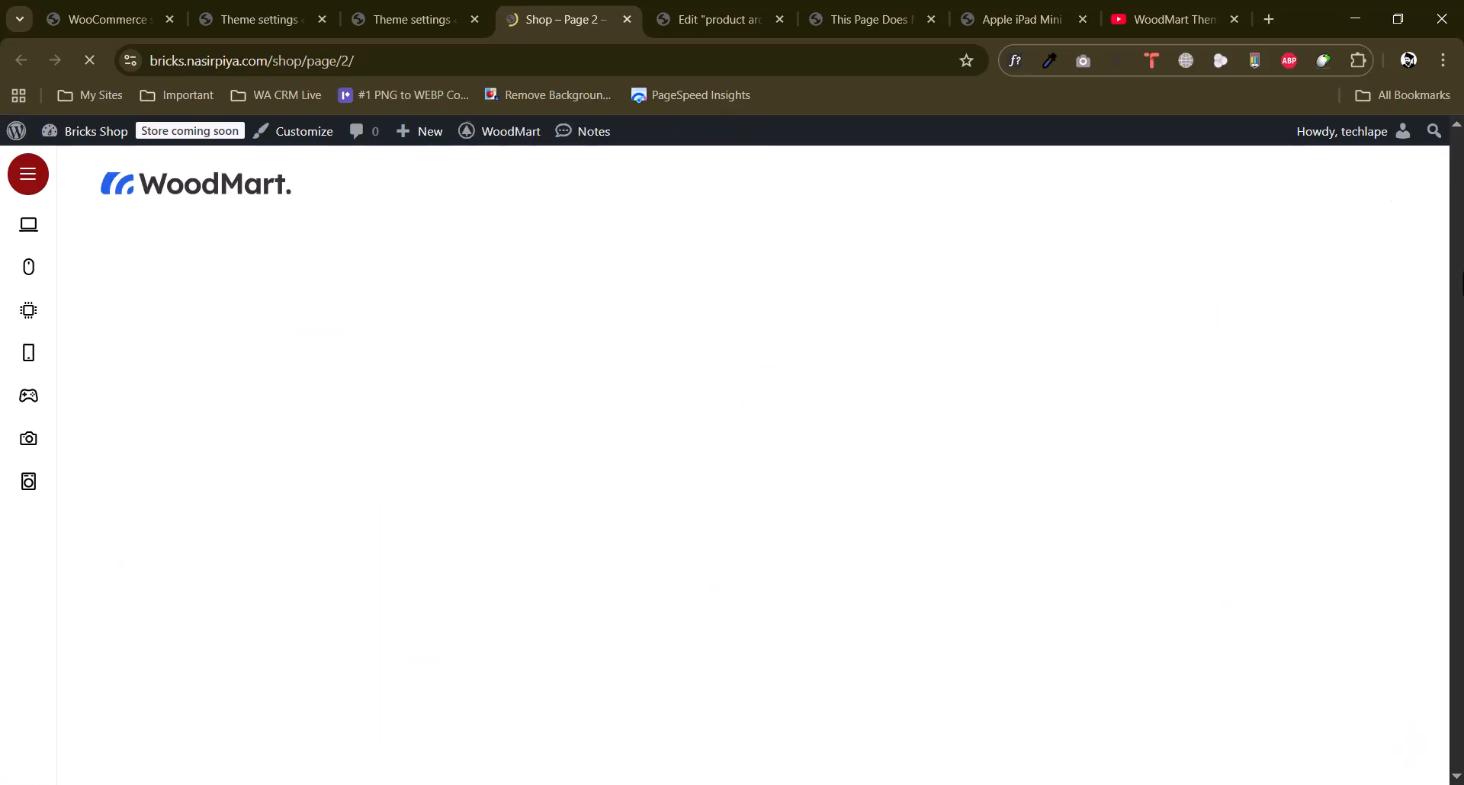
scroll(1170, 336, down, 5)
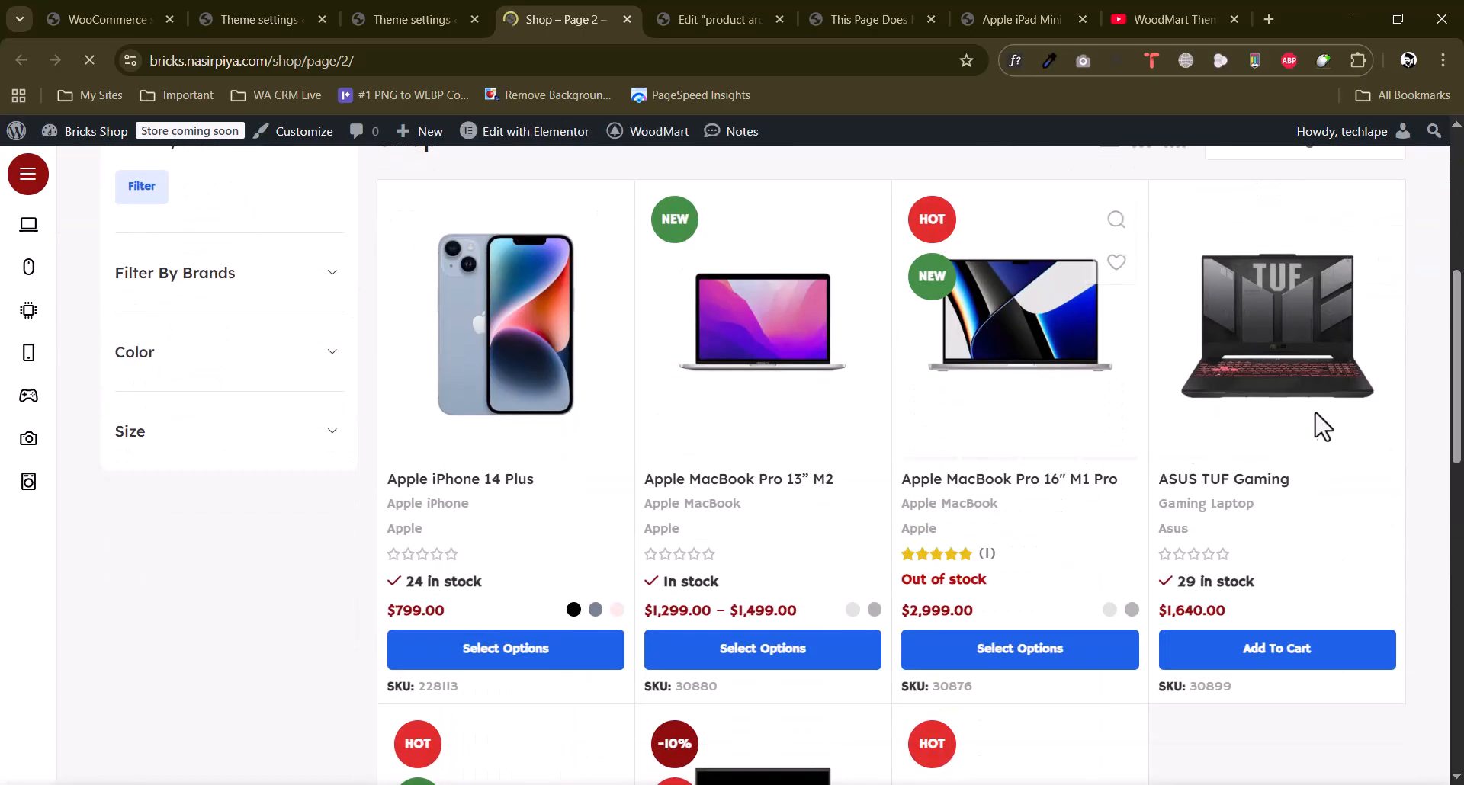
scroll(1324, 418, up, 2)
scroll(999, 350, down, 2)
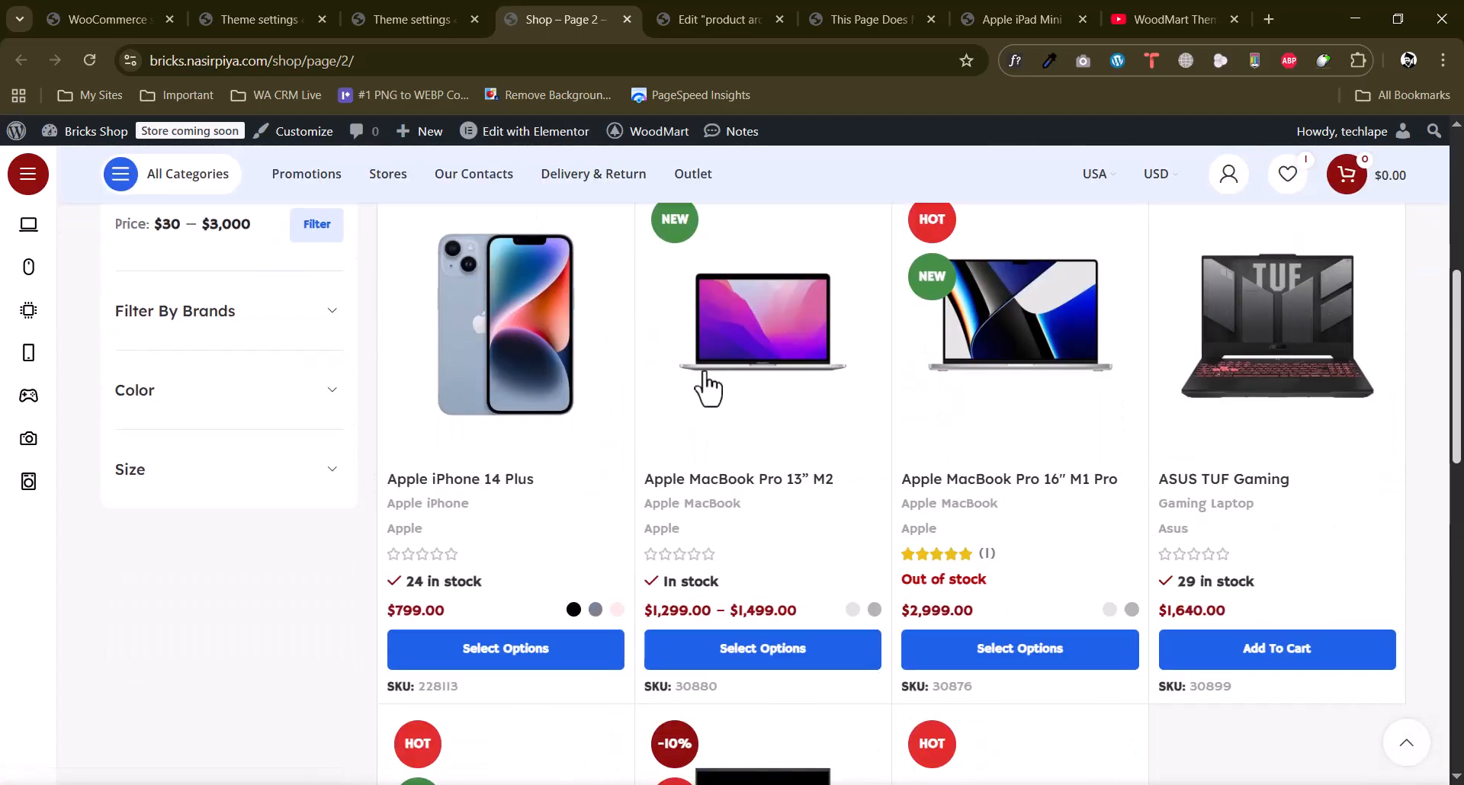
scroll(478, 400, up, 2)
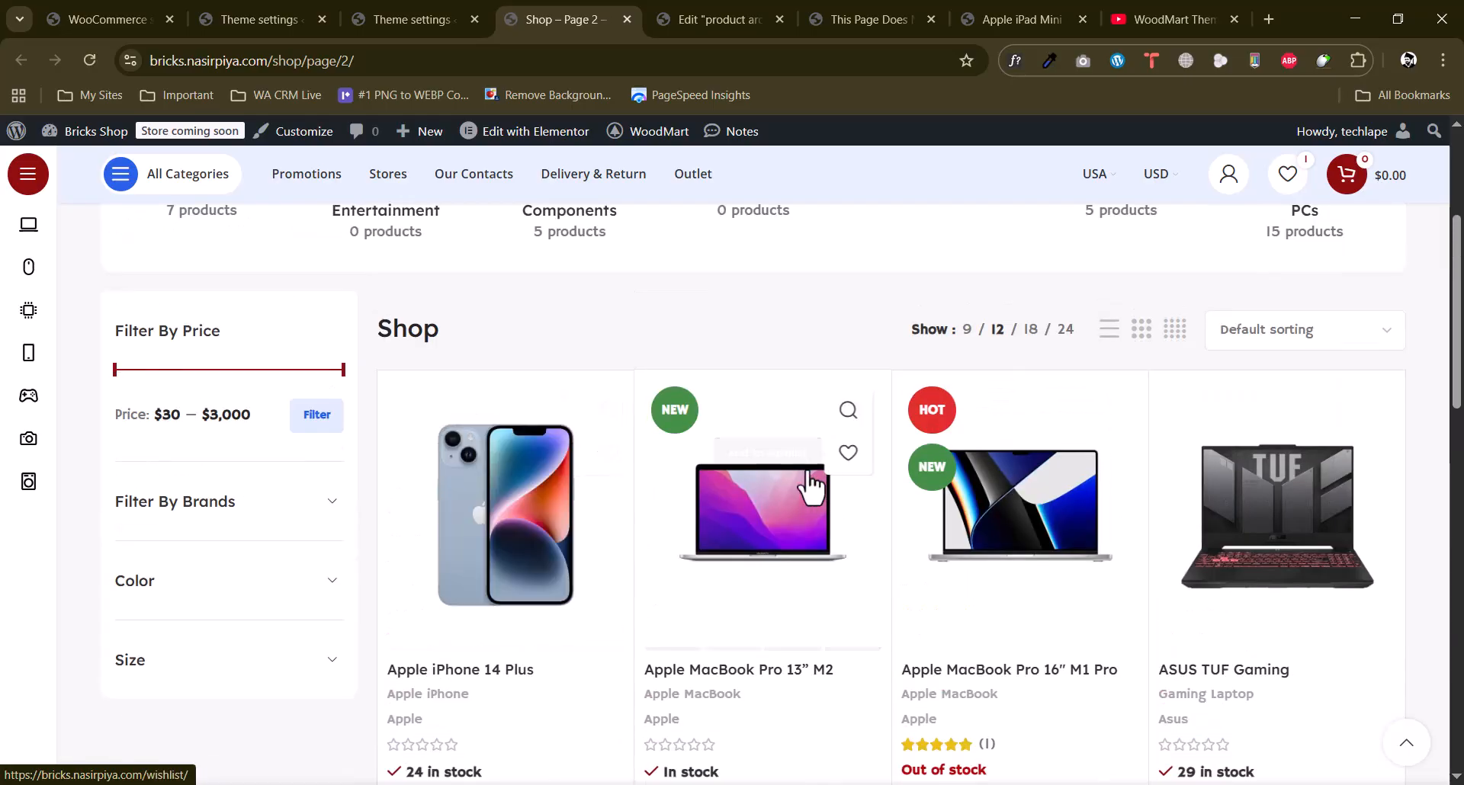
scroll(811, 488, down, 8)
scroll(1046, 440, up, 12)
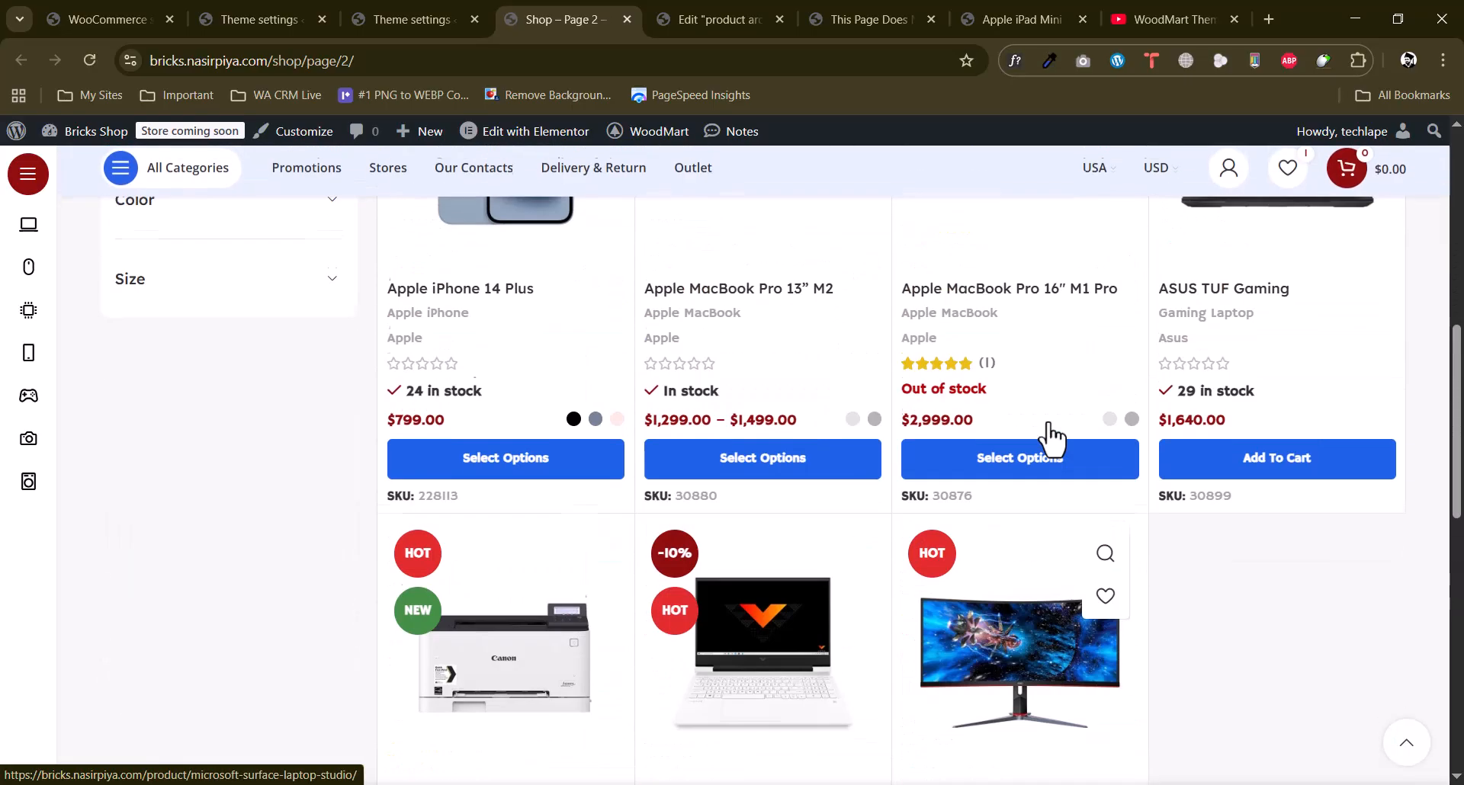
scroll(1046, 440, down, 3)
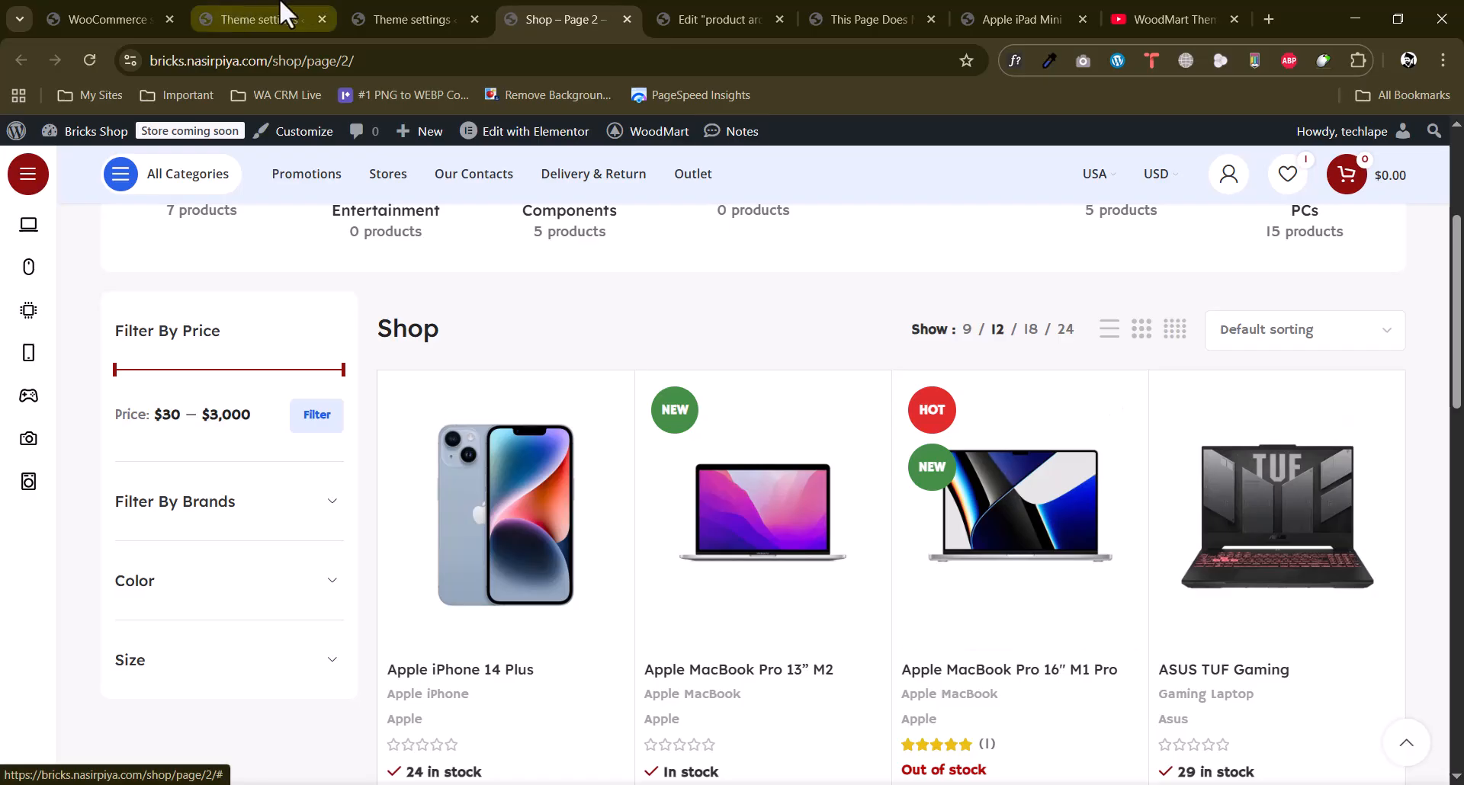
Review the Categories styles settings in the theme's Product archive options, including the category designs, rounding choices, color scheme, shadow and Elements options.
click(376, 15)
scroll(423, 448, up, 15)
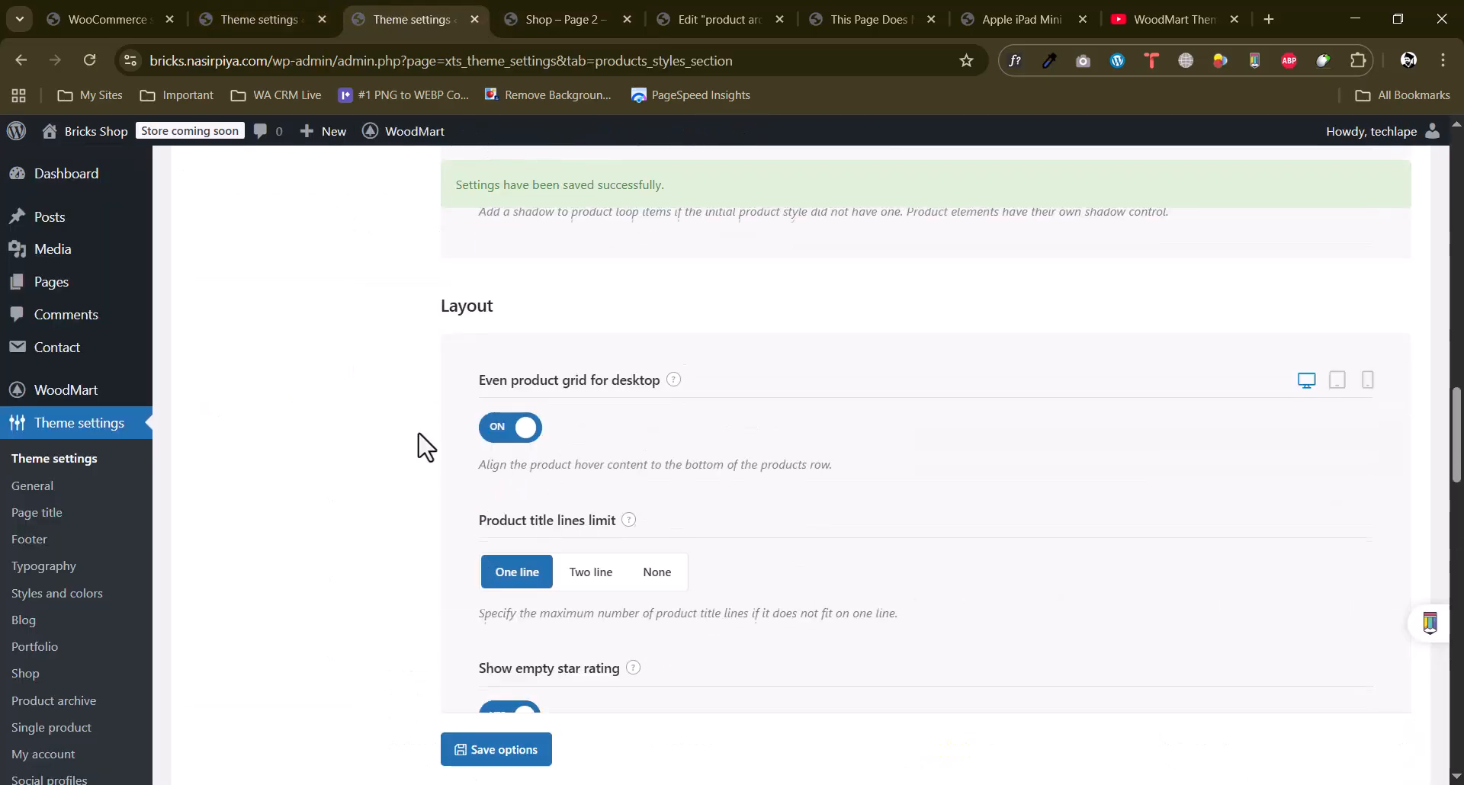
scroll(321, 404, up, 2)
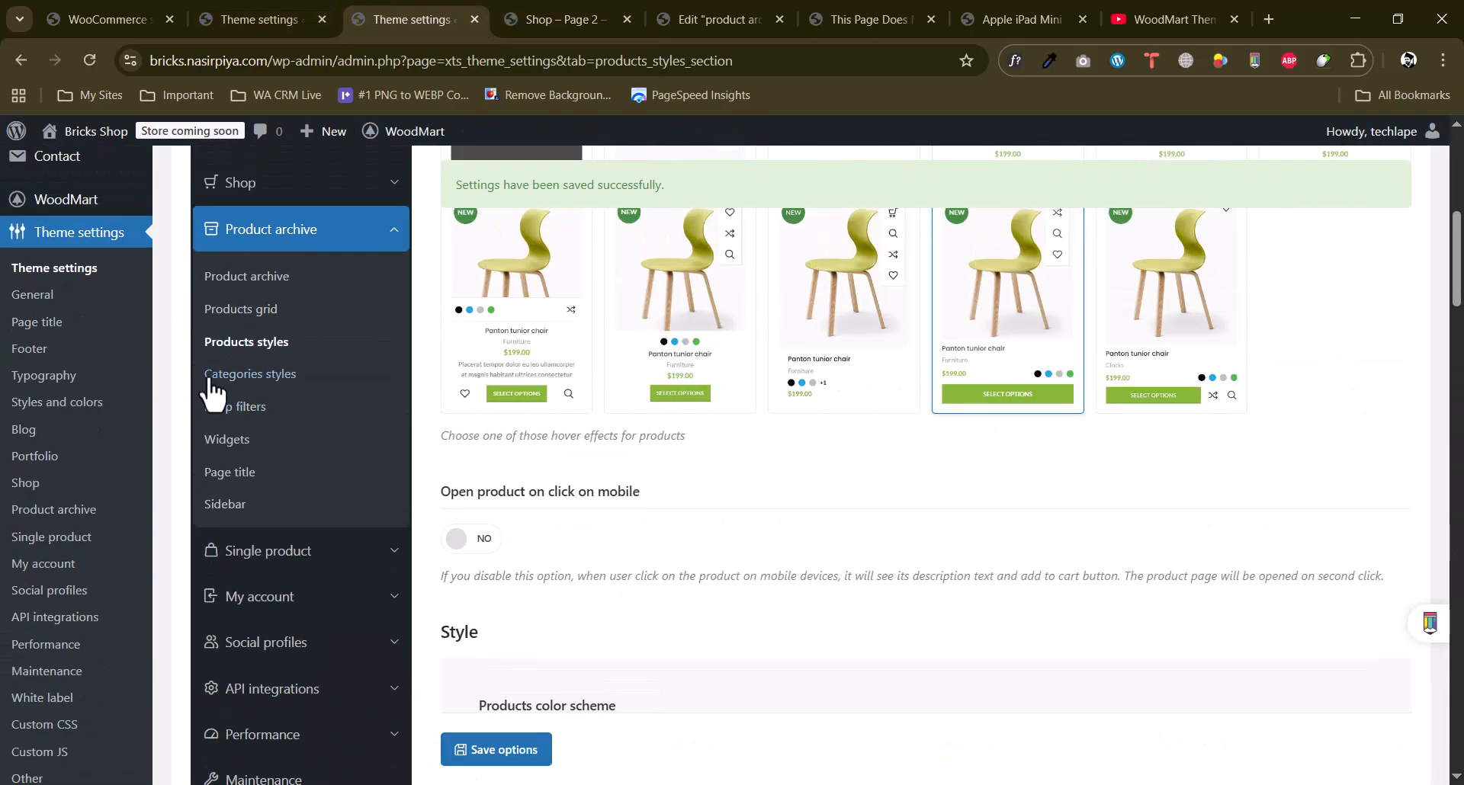
click(219, 374)
scroll(860, 453, up, 4)
scroll(860, 451, up, 5)
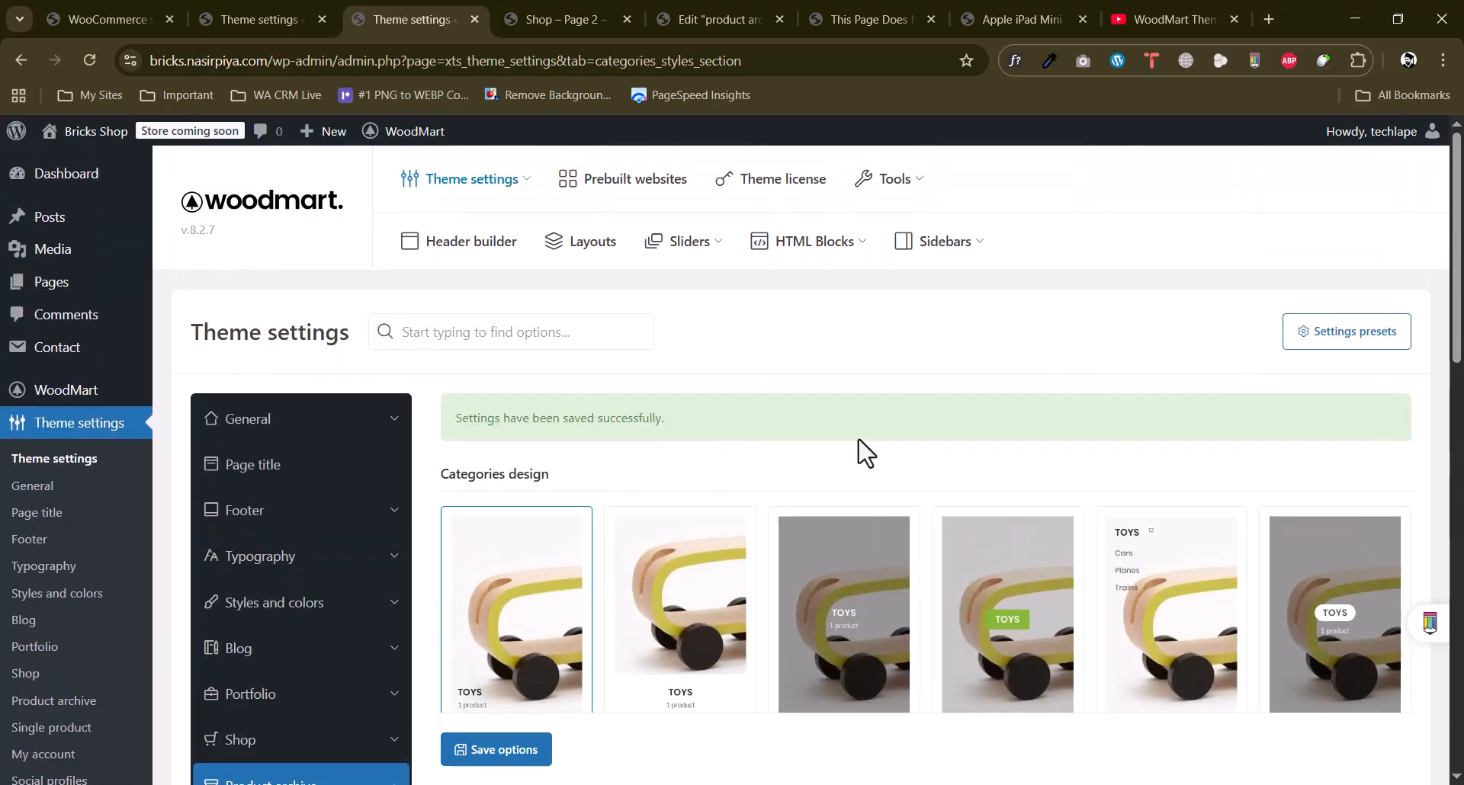
scroll(860, 450, down, 4)
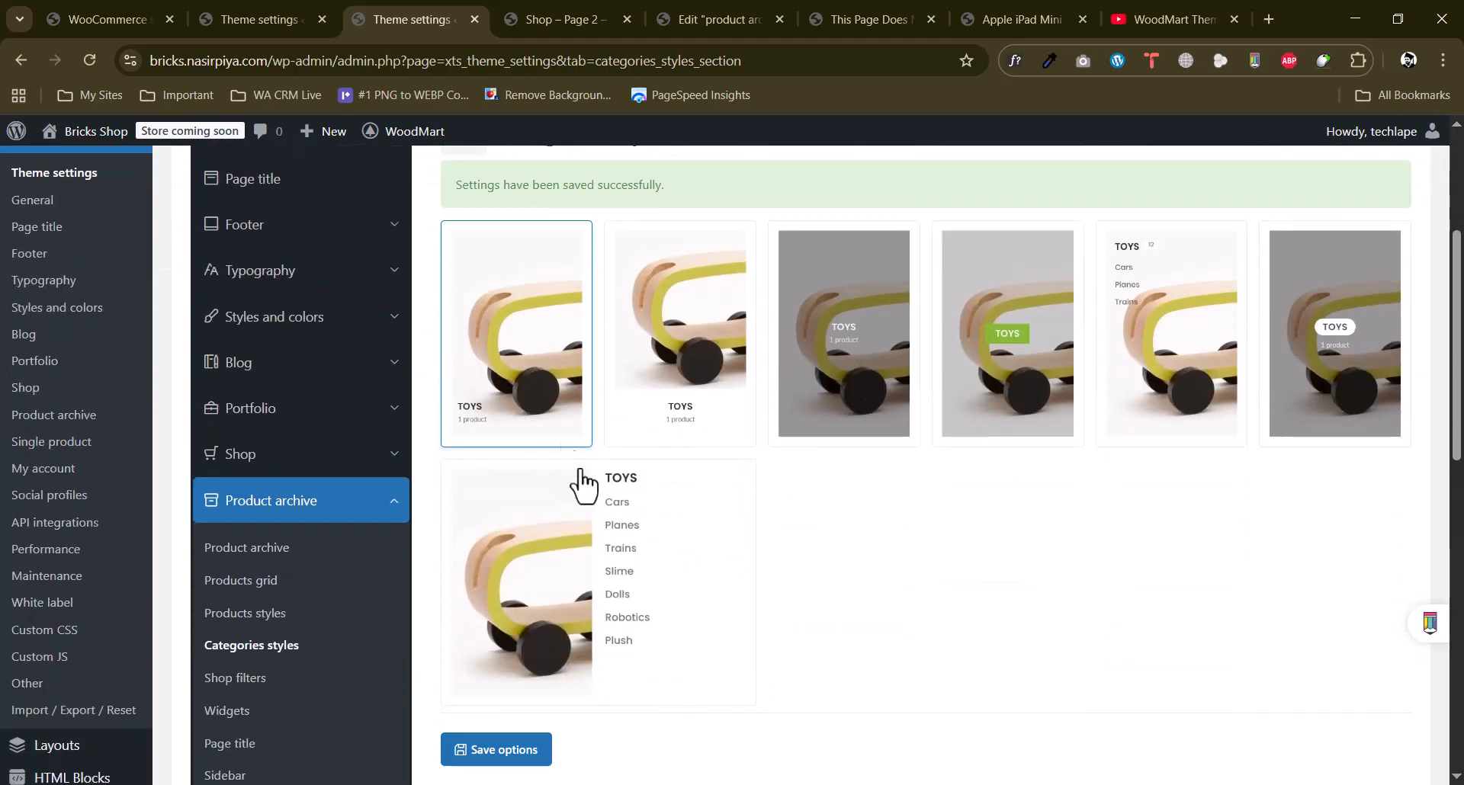
scroll(563, 406, down, 6)
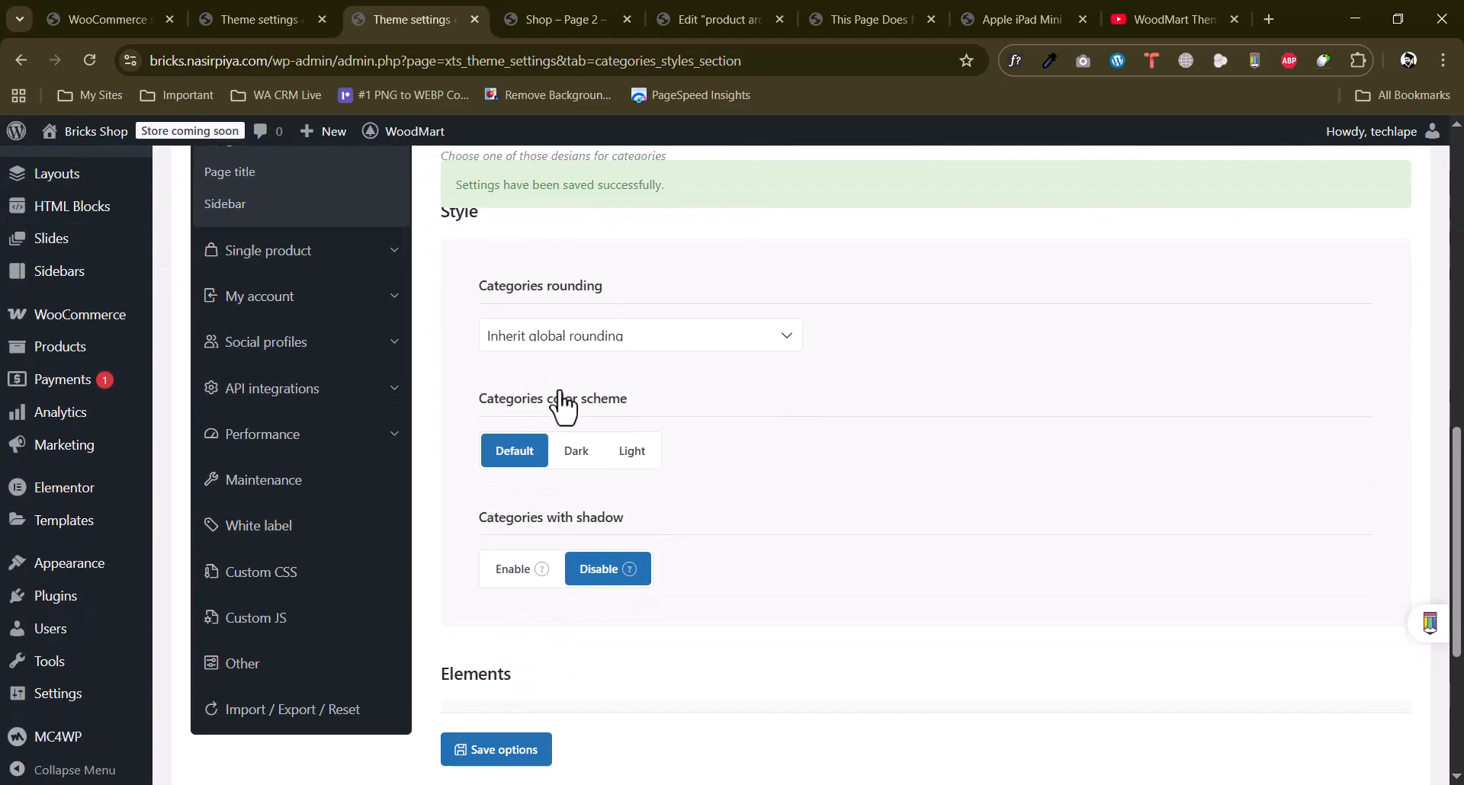
click(644, 343)
click(937, 308)
scroll(600, 353, down, 4)
scroll(588, 386, up, 8)
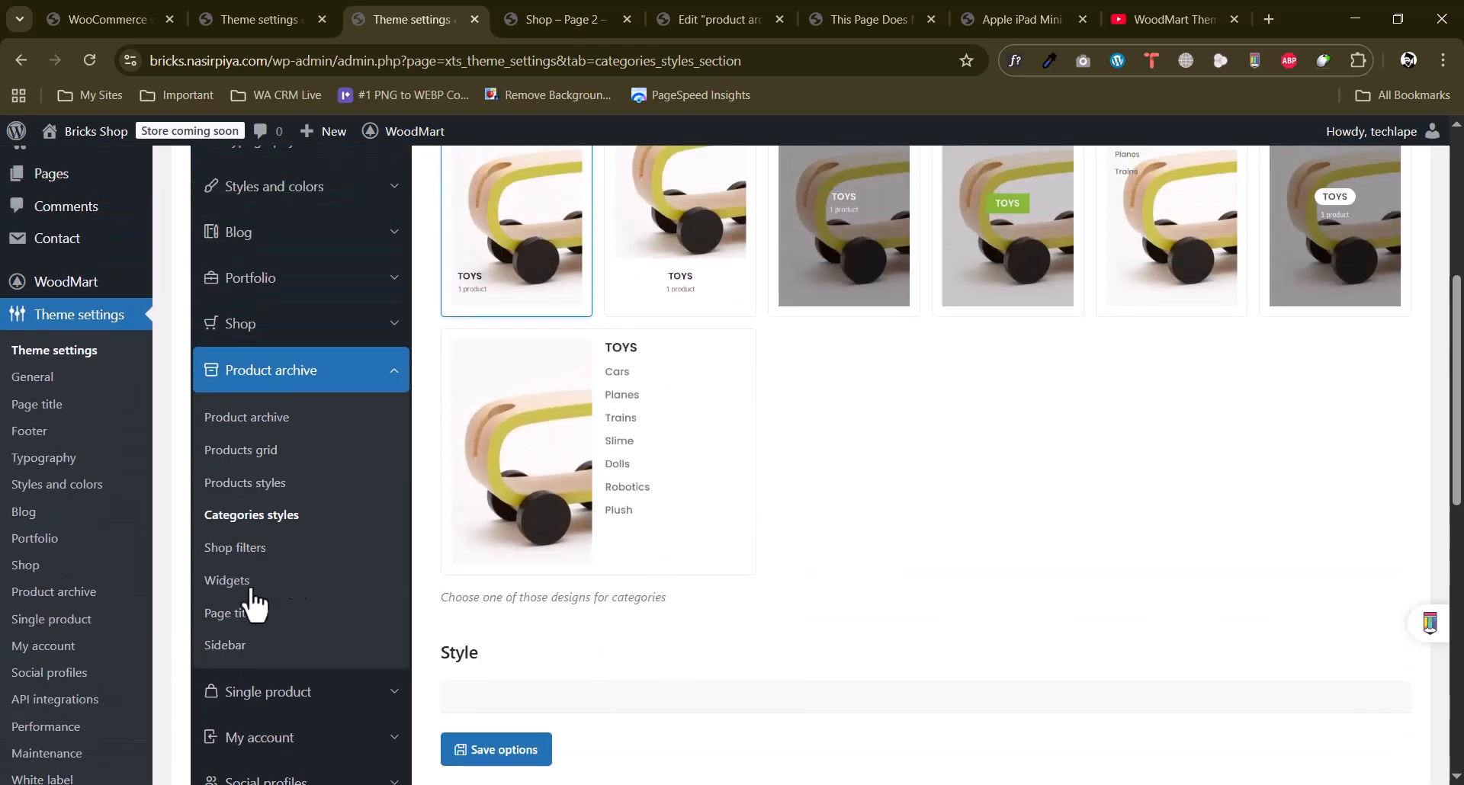
Open the Shop filters settings of the product archive and compare them with the filters on the live Shop page.
click(235, 548)
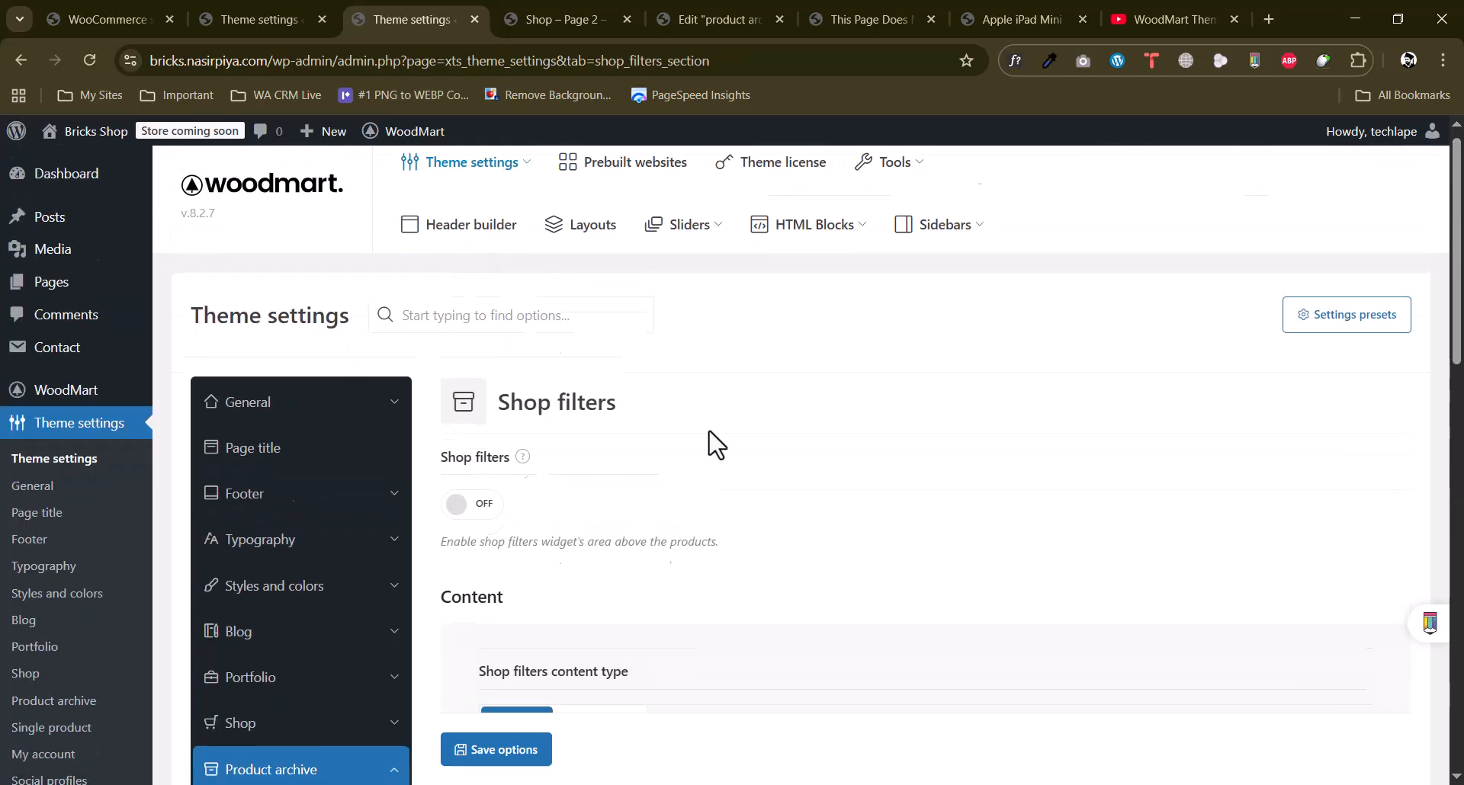
click(547, 19)
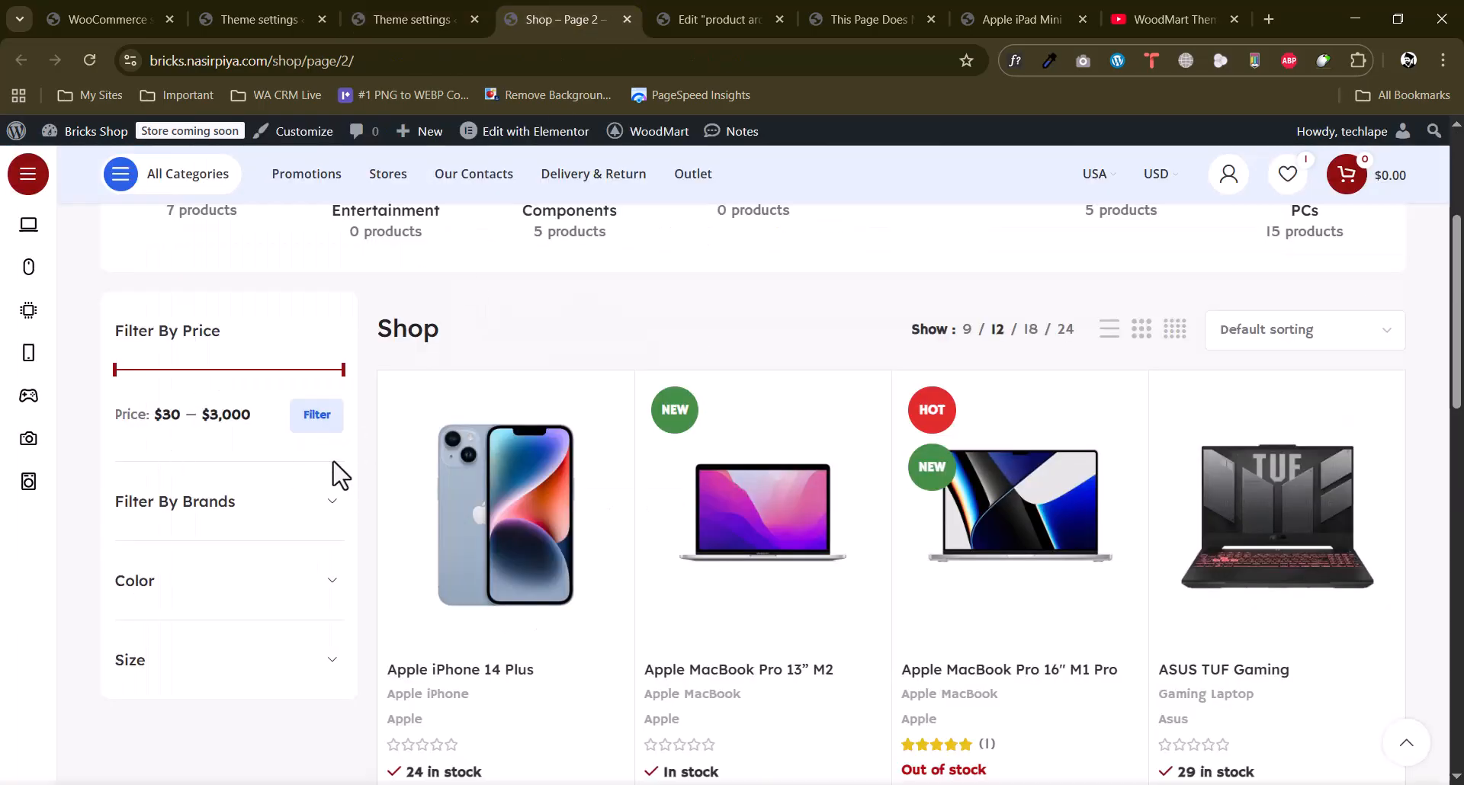
scroll(339, 475, up, 3)
Turn on the Hide "Sort by" widget and Hide "Price filter" widget options in the Shop filters settings.
click(405, 16)
scroll(517, 303, down, 7)
scroll(614, 331, up, 2)
click(502, 364)
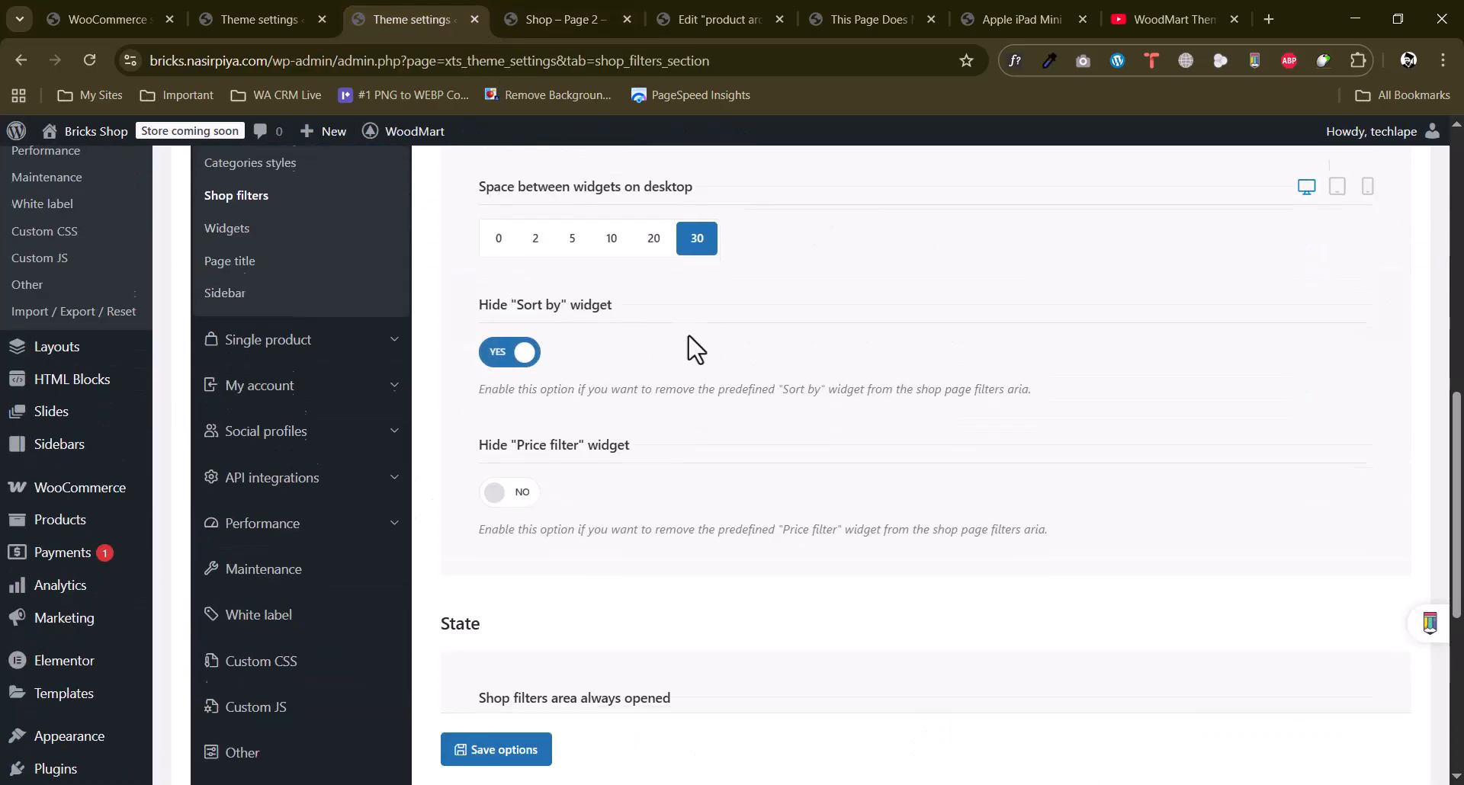
scroll(513, 377, down, 1)
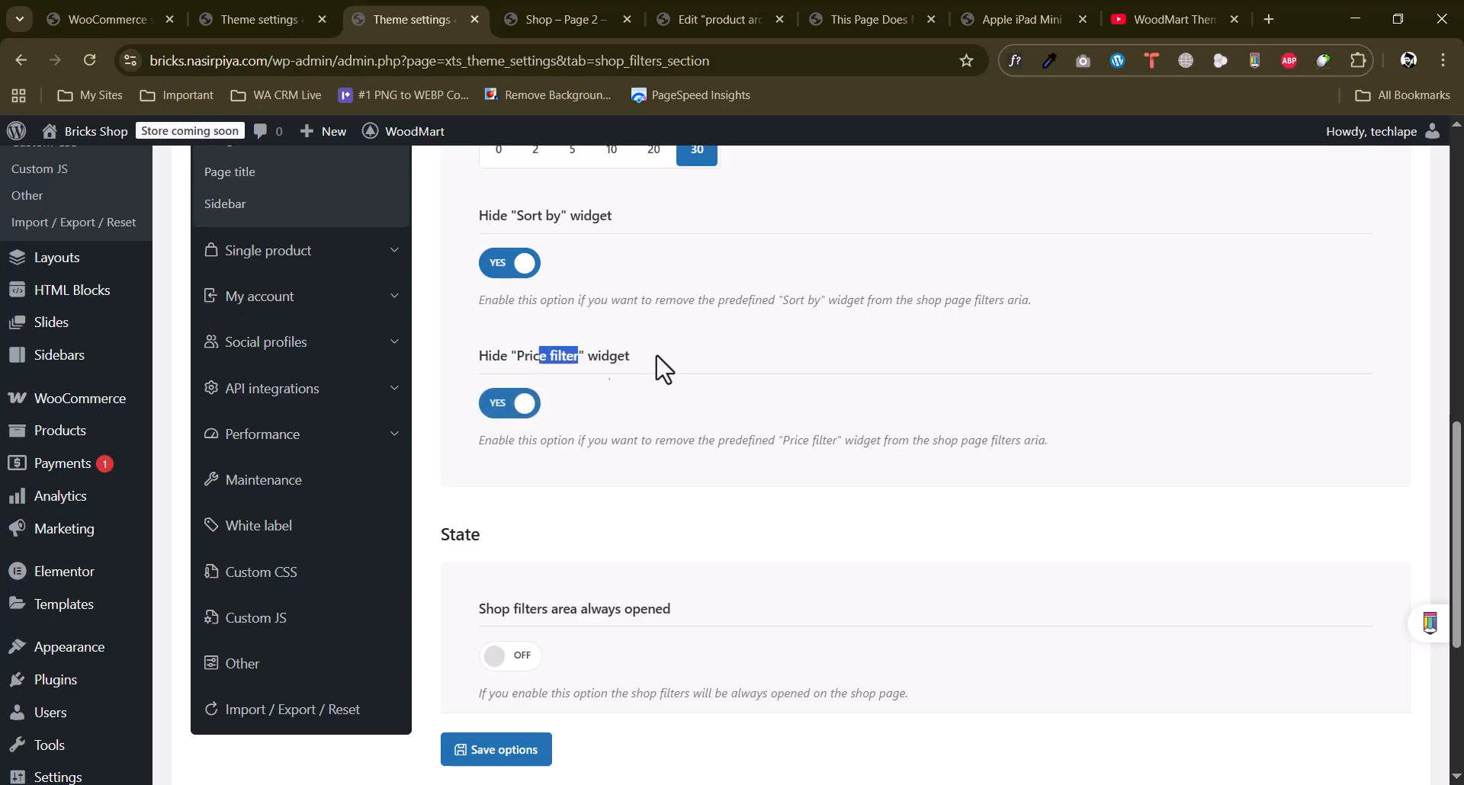
scroll(497, 423, down, 3)
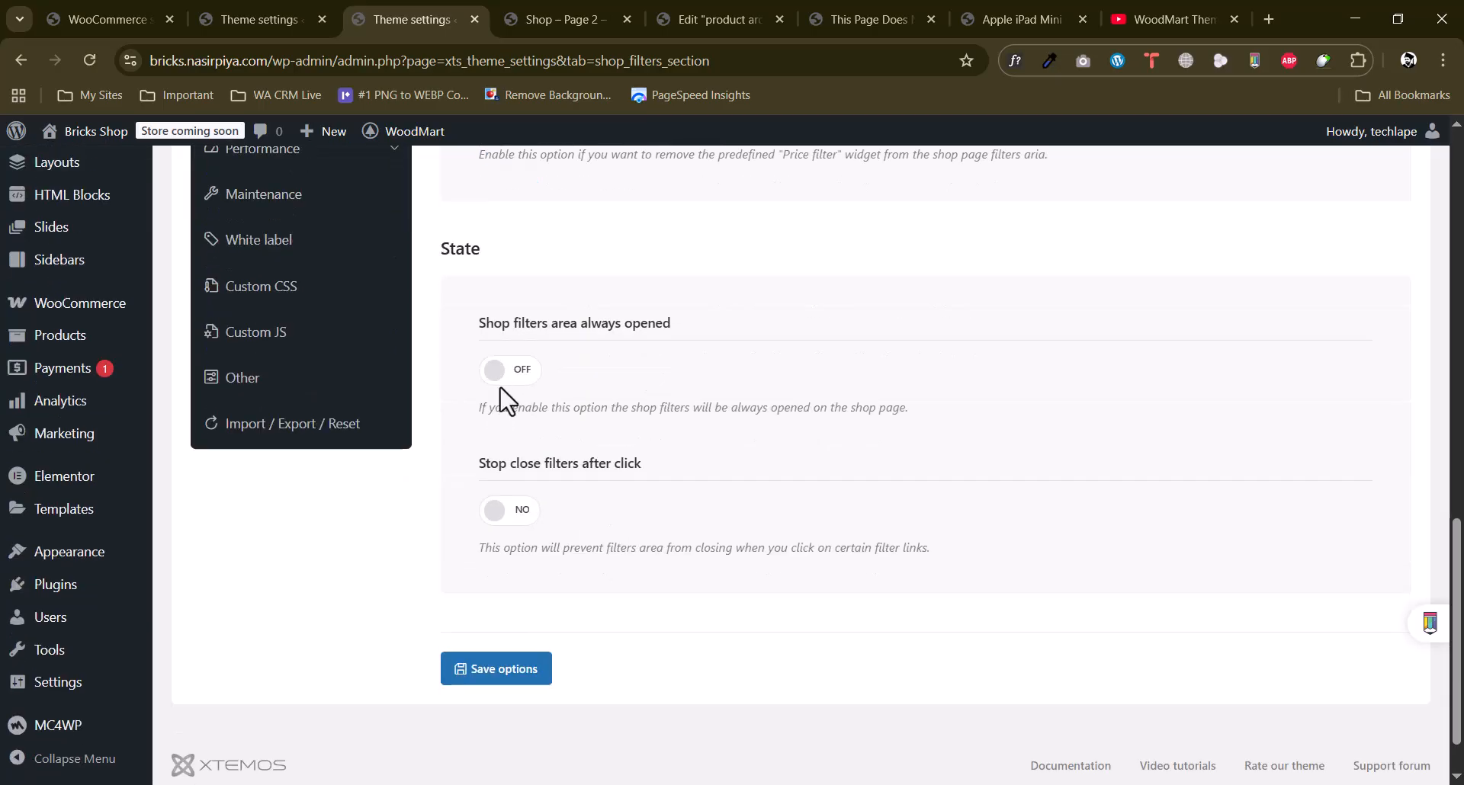
Review the product archive's Widgets settings, including the categories toggle, filter scroll, widget height and sidebar collapse options.
scroll(488, 335, up, 6)
click(228, 330)
scroll(558, 347, up, 5)
scroll(705, 340, down, 6)
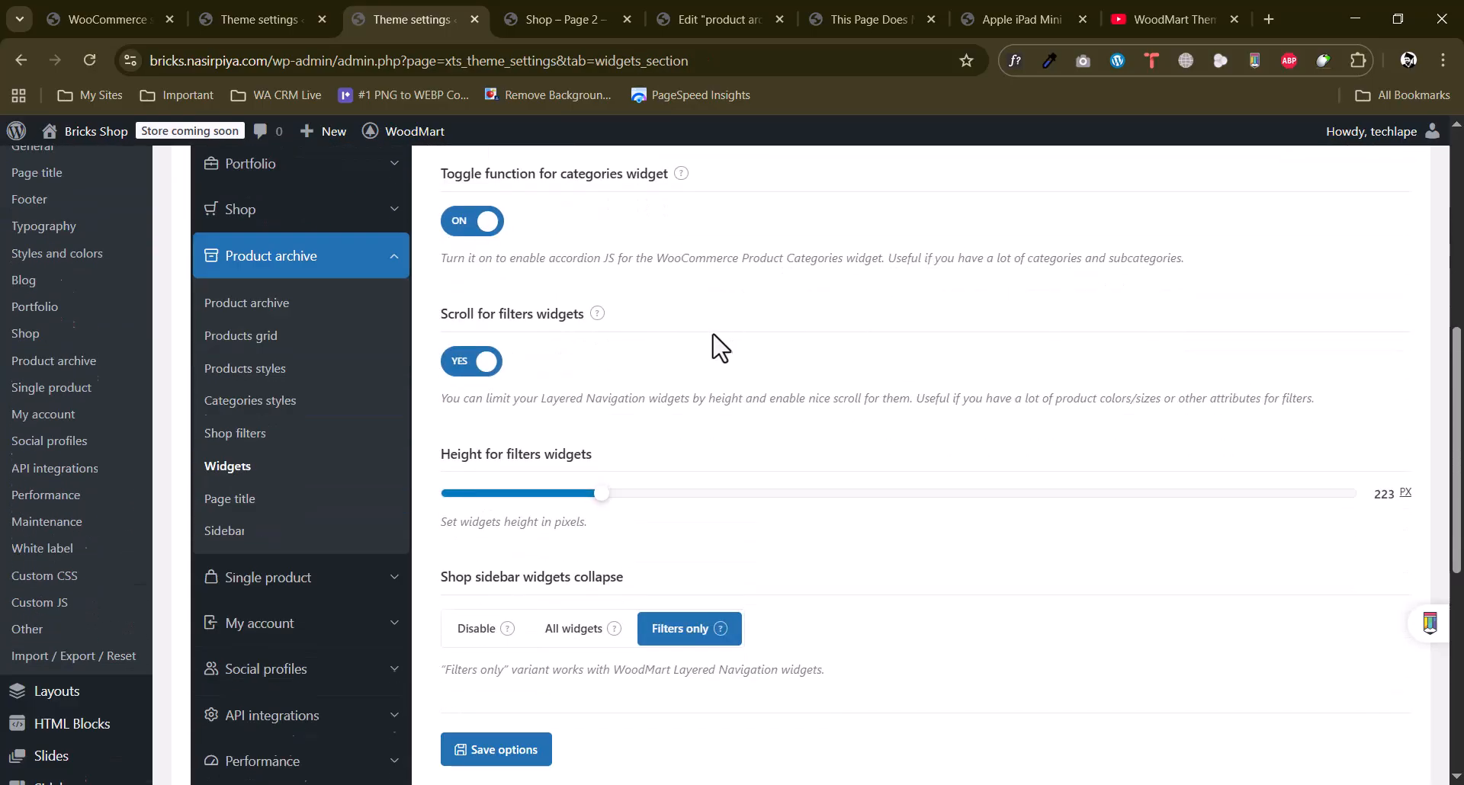
Review the product archive's Page title settings, covering the shop title, categories in page title, category ancestors and products count options.
scroll(671, 448, up, 2)
click(294, 432)
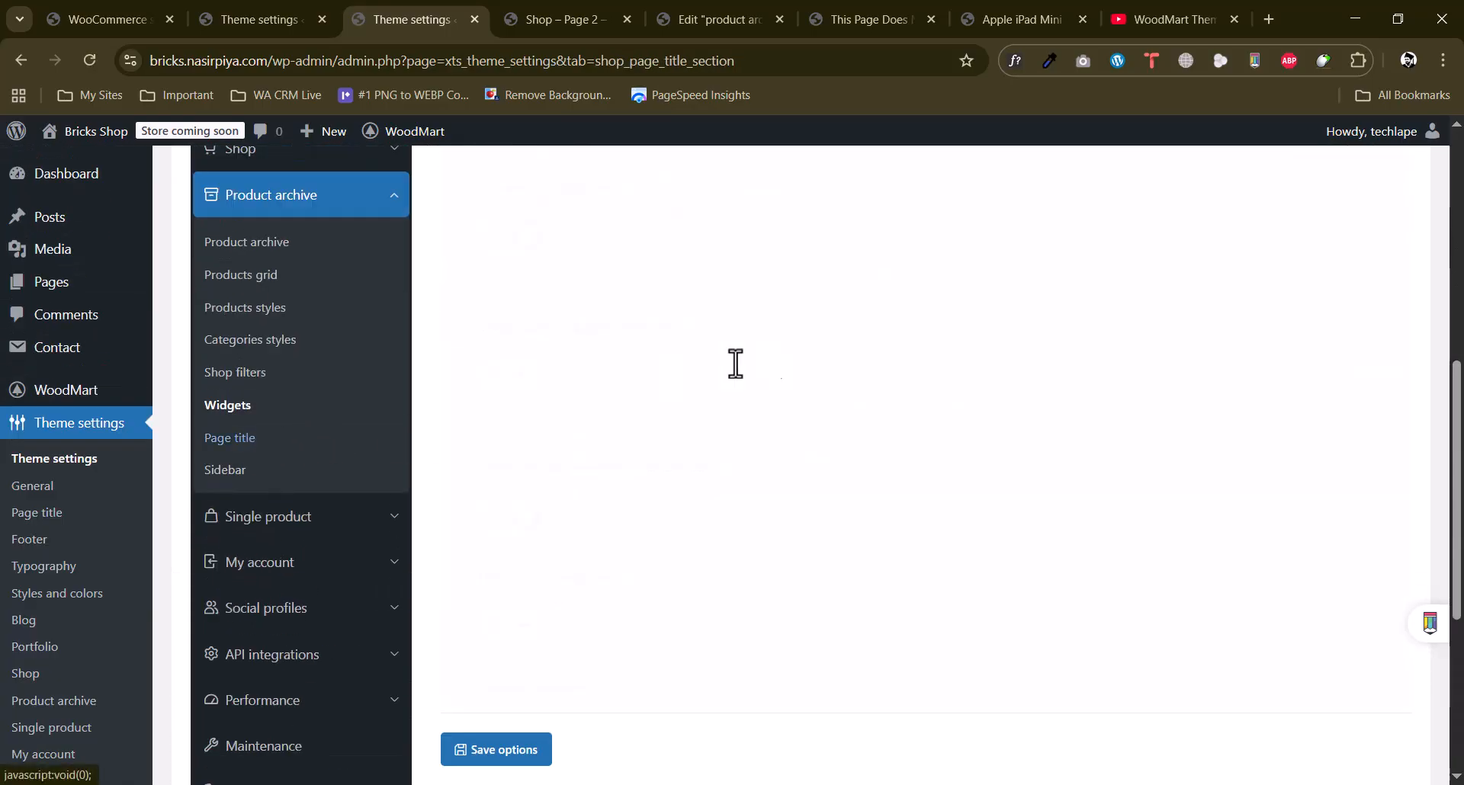
scroll(775, 359, down, 2)
drag(527, 263, 725, 275)
click(725, 280)
scroll(725, 287, down, 2)
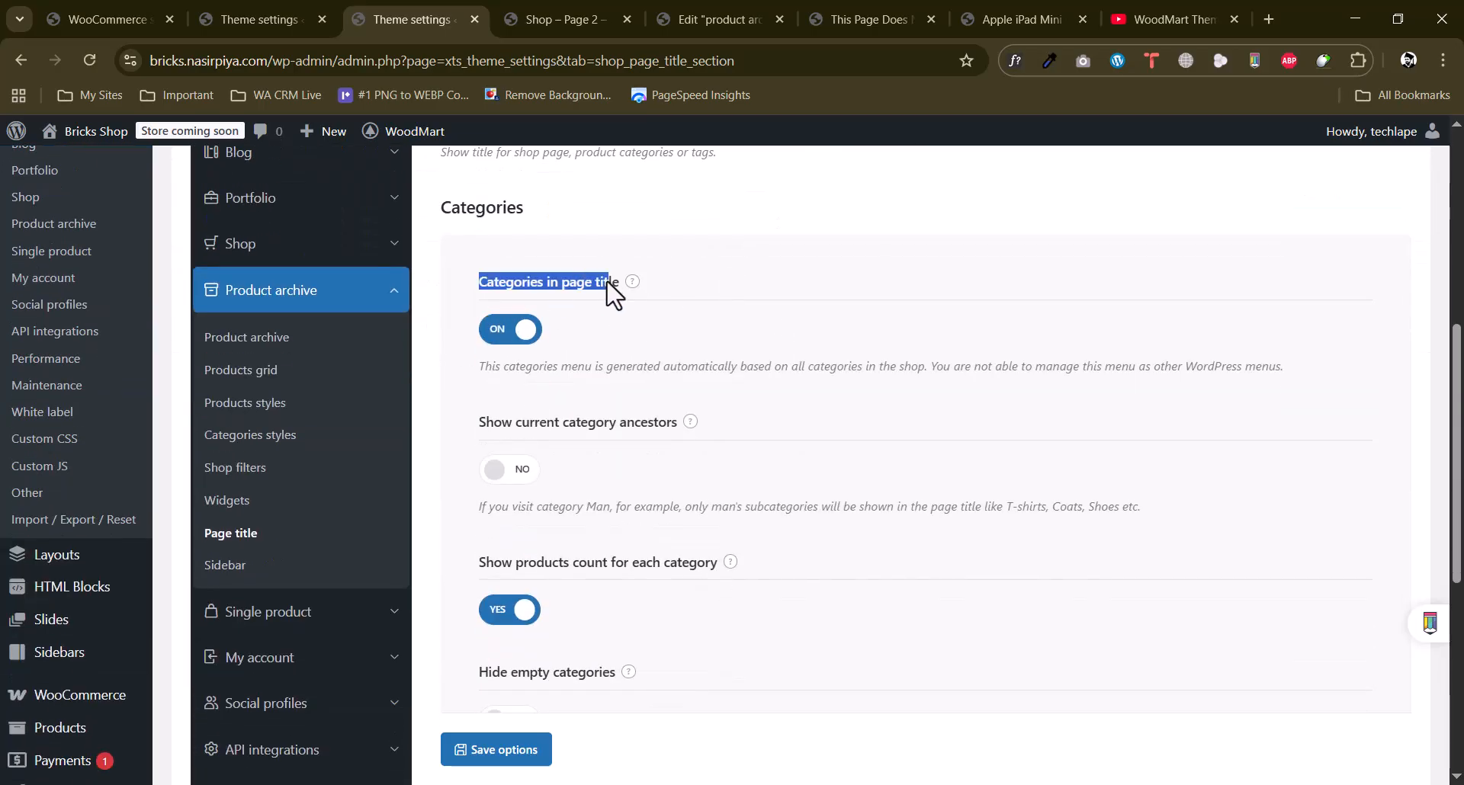
scroll(610, 418, down, 2)
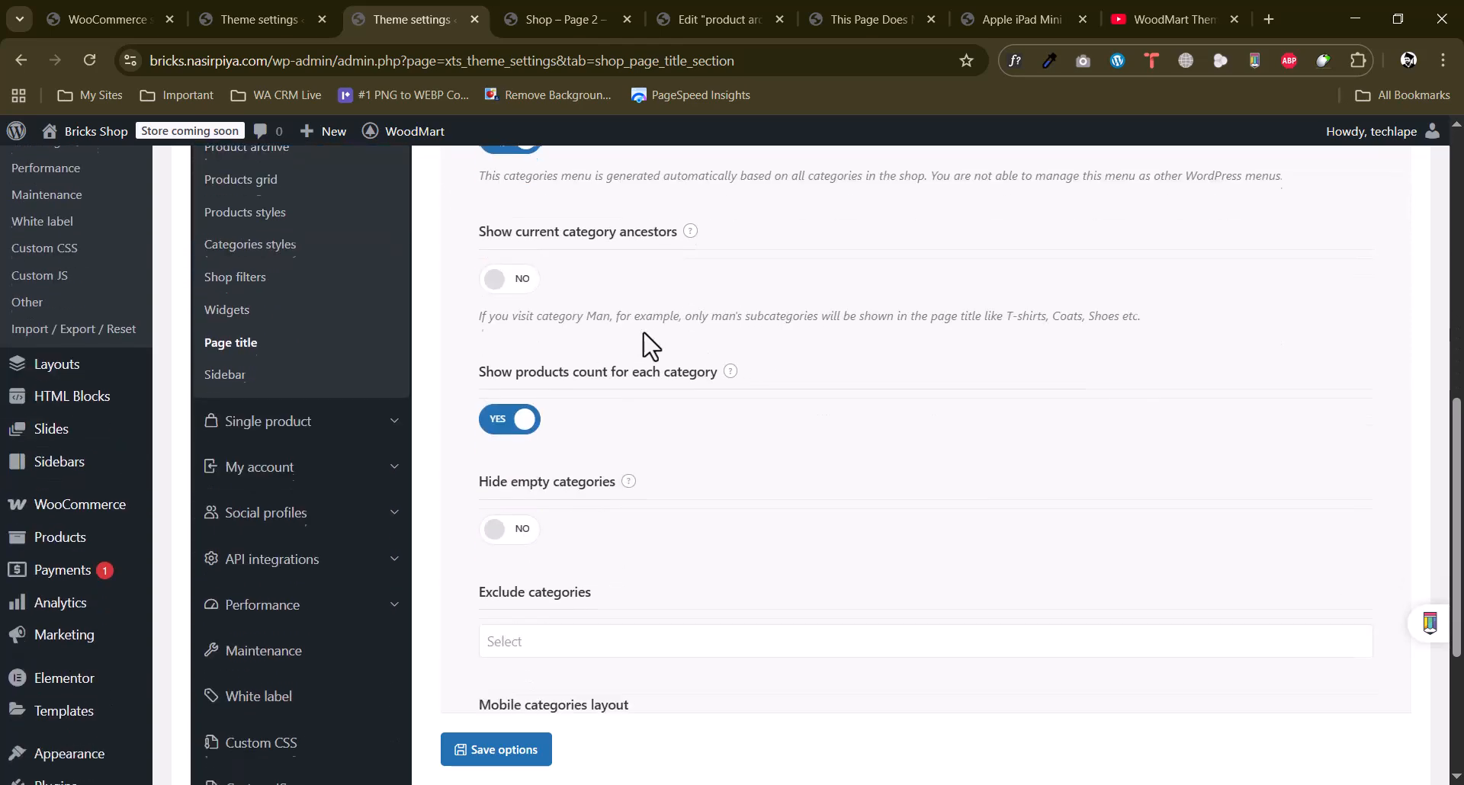
scroll(620, 301, down, 2)
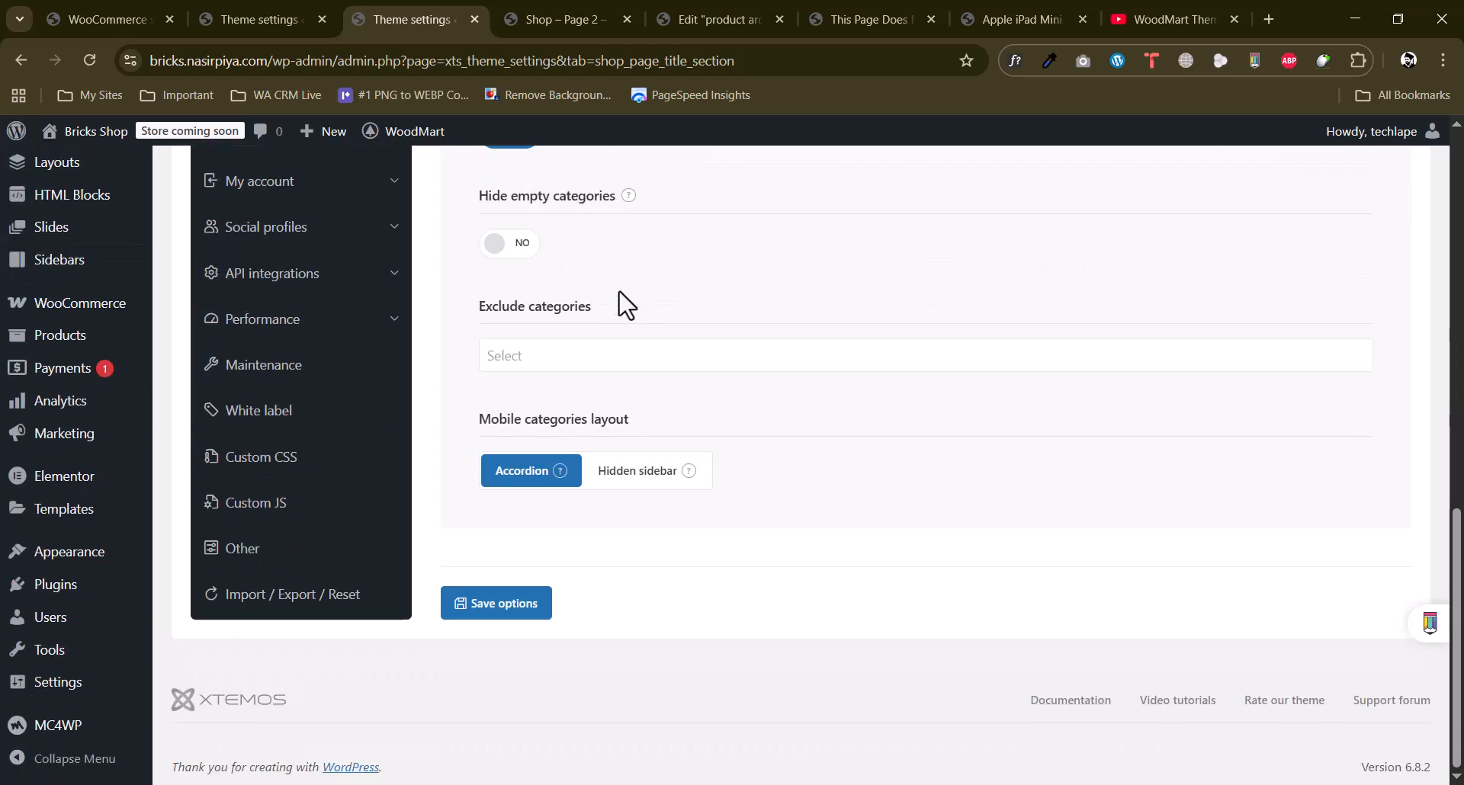
Turn on Hide empty categories in the Page title settings and save the options.
click(515, 341)
scroll(552, 506, down, 1)
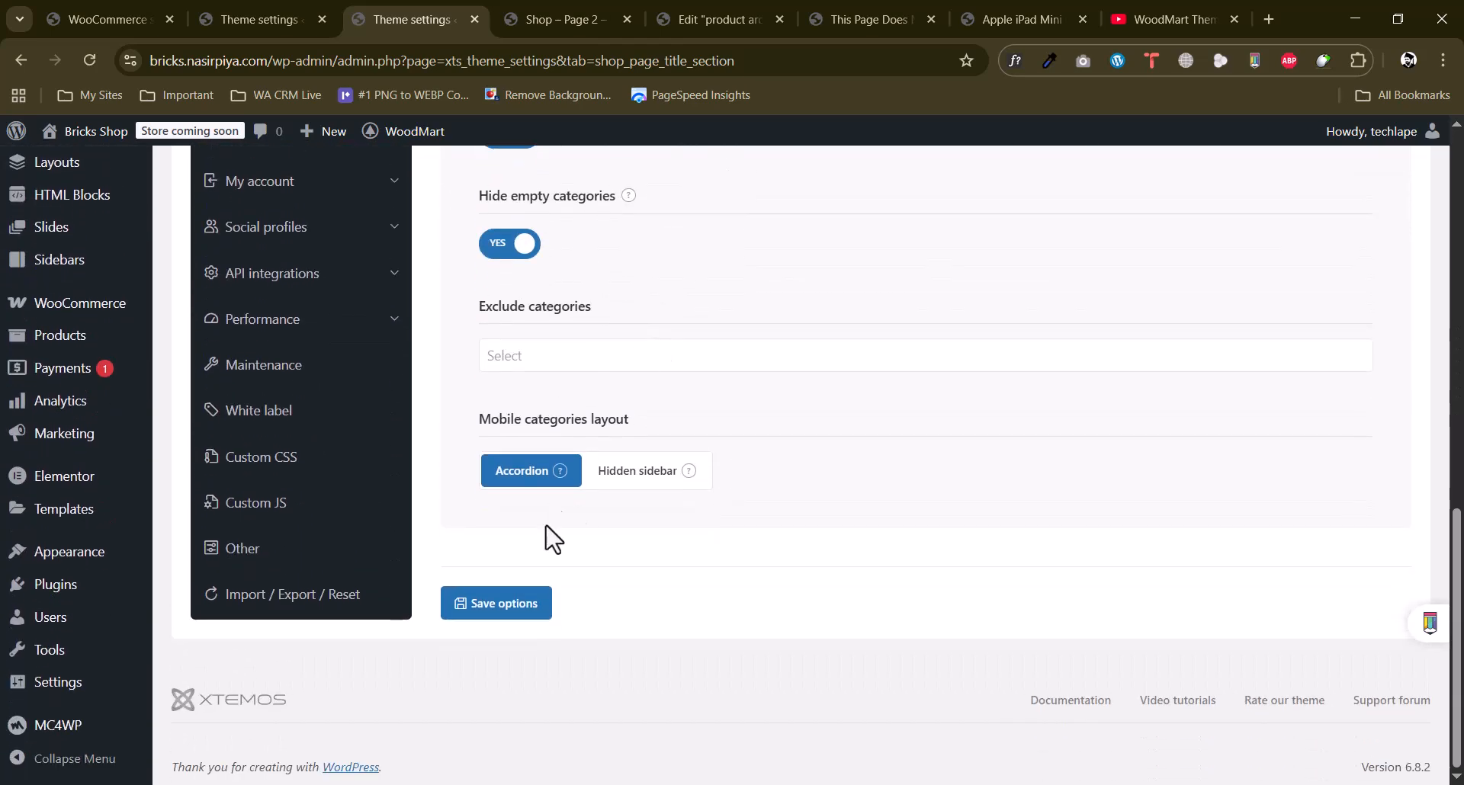
click(501, 610)
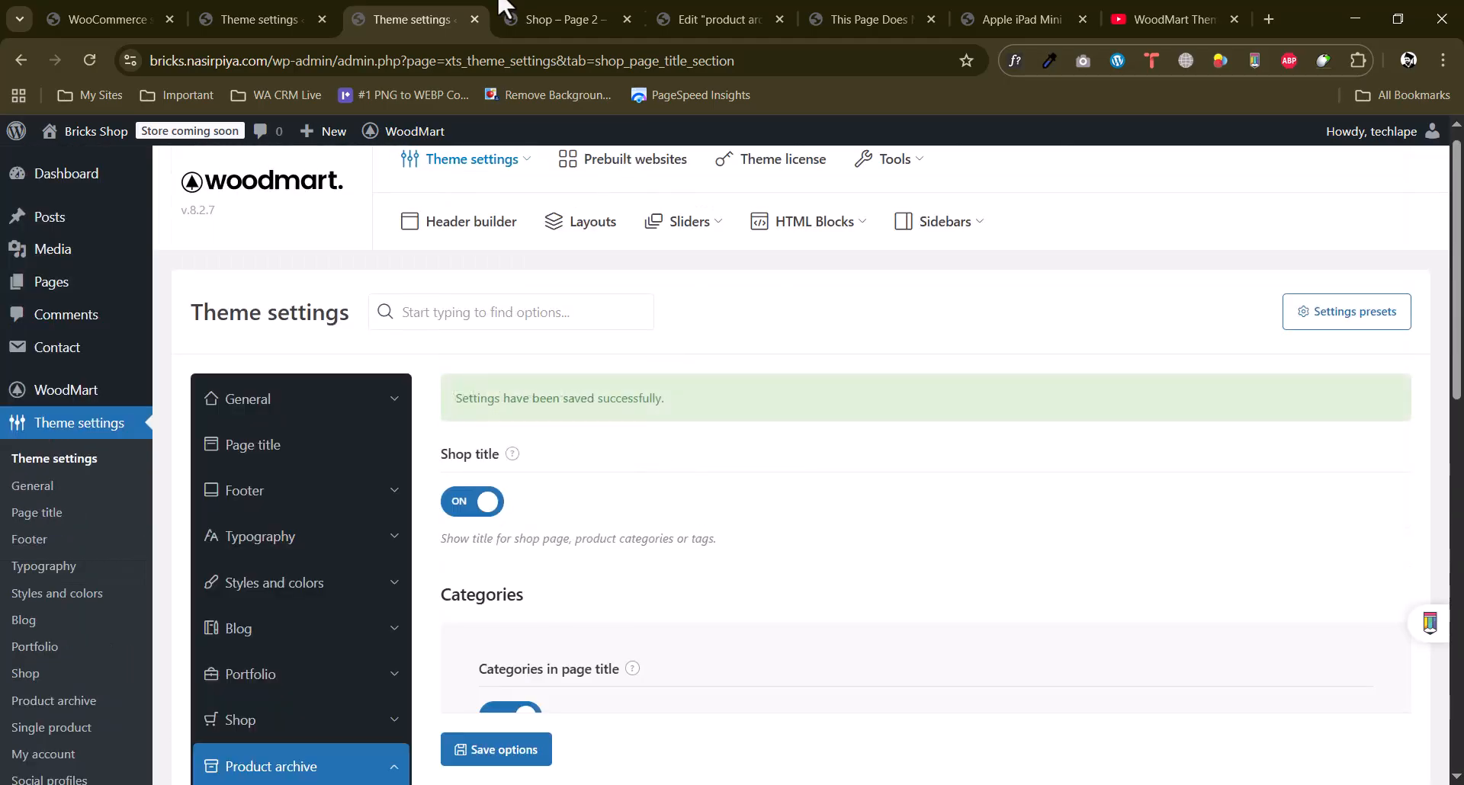
Check the category row on the live Shop page against the category options in the Page title settings.
click(591, 14)
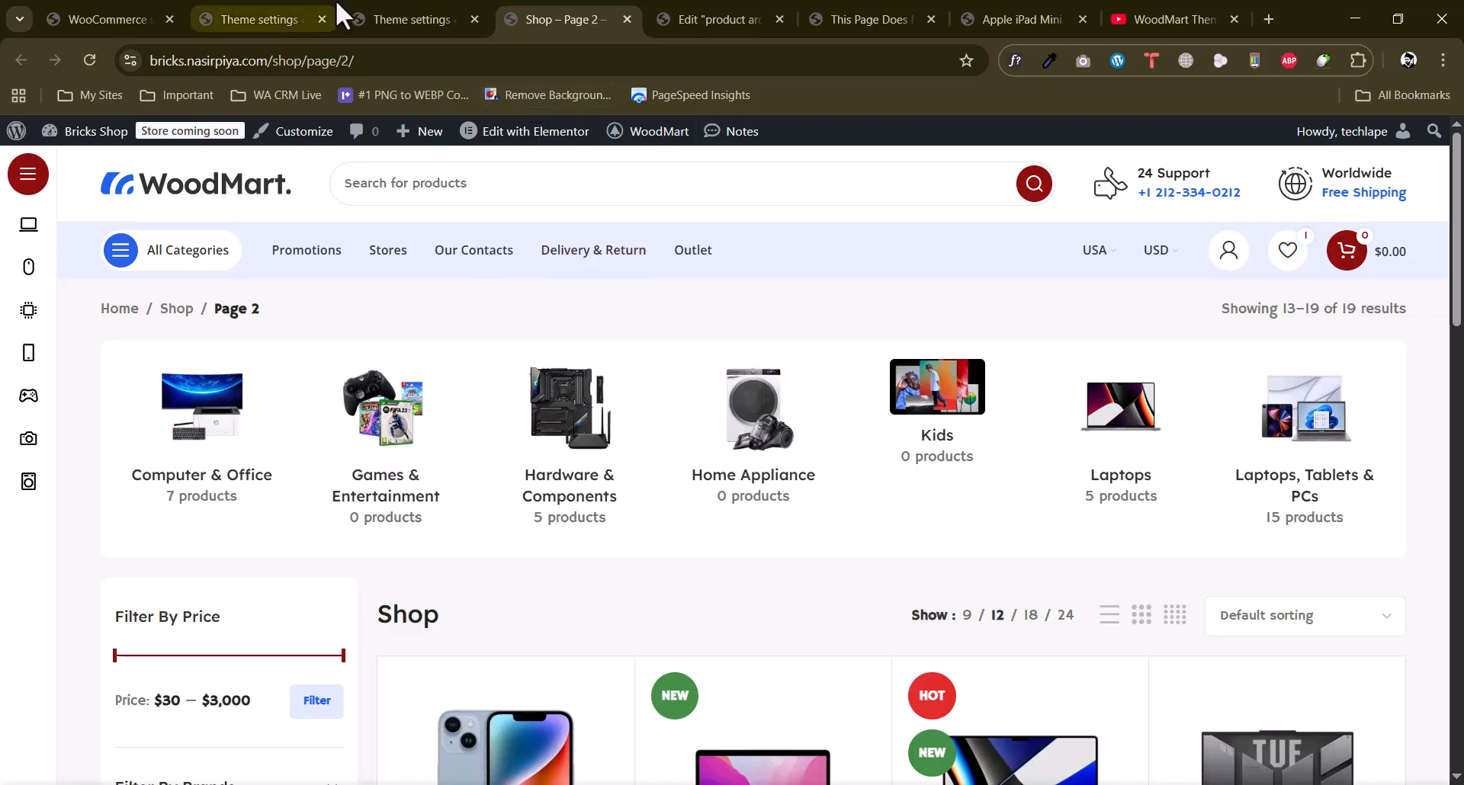
click(390, 9)
scroll(387, 446, down, 5)
scroll(391, 448, down, 2)
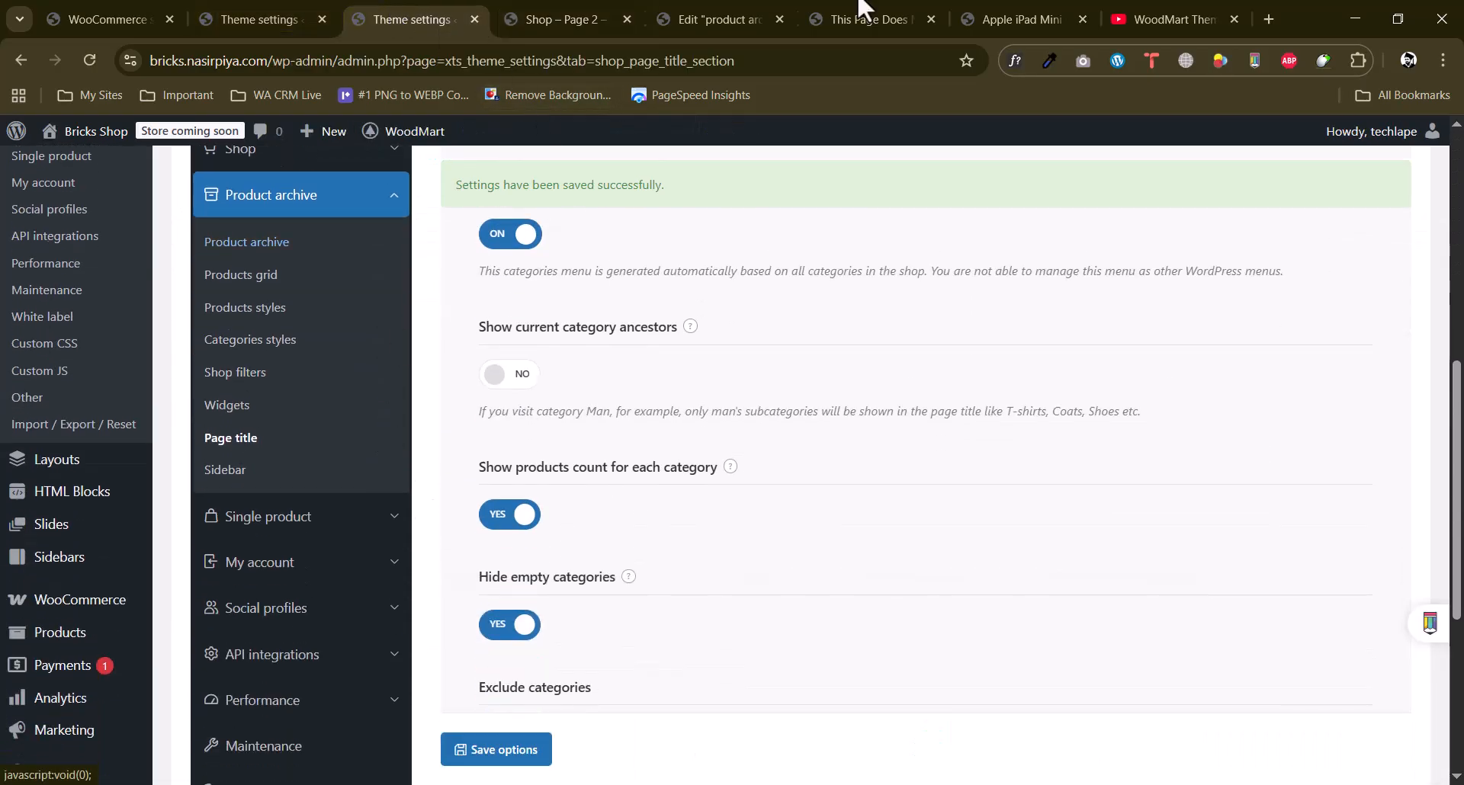
Switch to the product archive layout in Elementor and inspect the Product categories element's data source, type and Hide empty options.
click(717, 18)
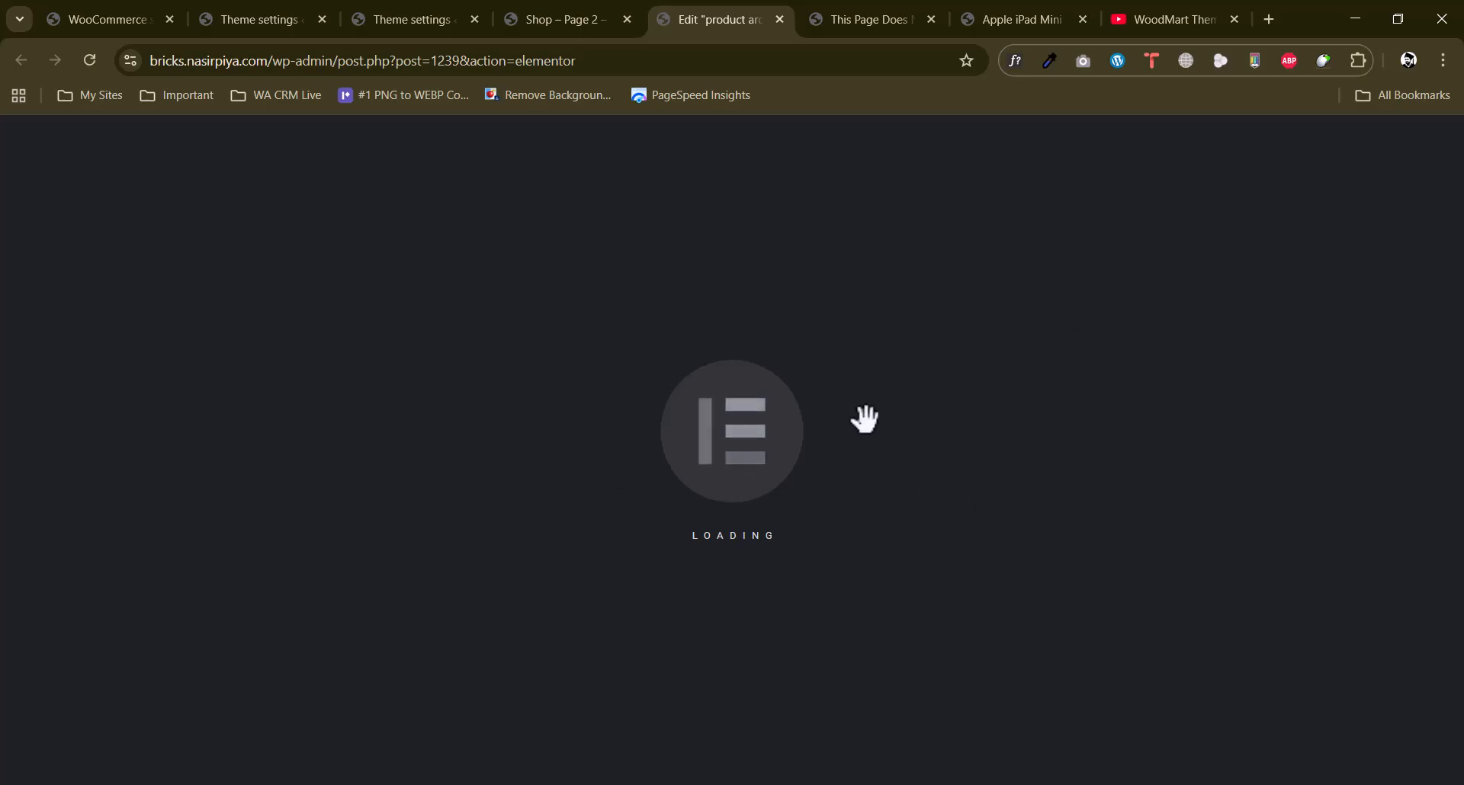
scroll(1458, 405, down, 3)
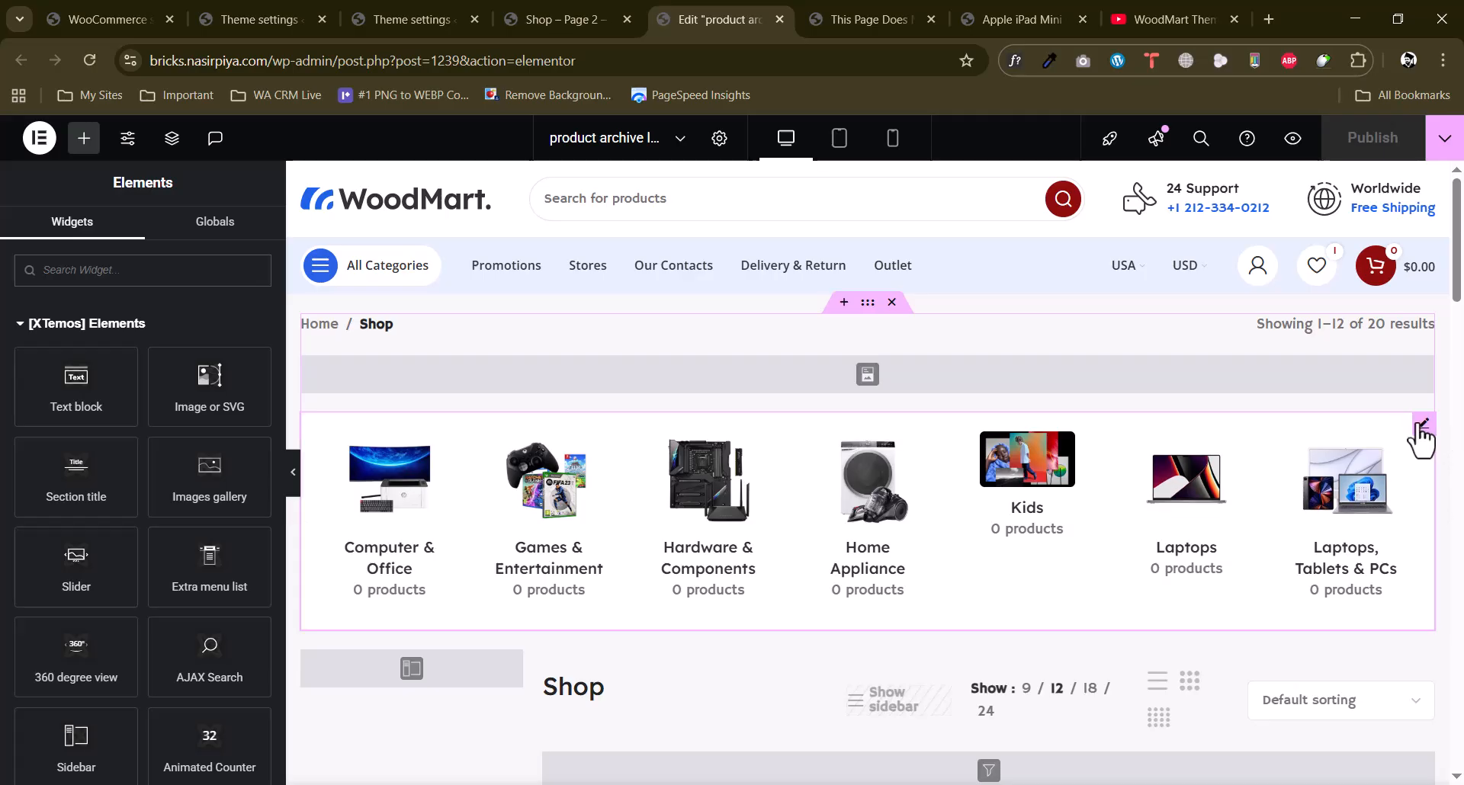
click(1422, 425)
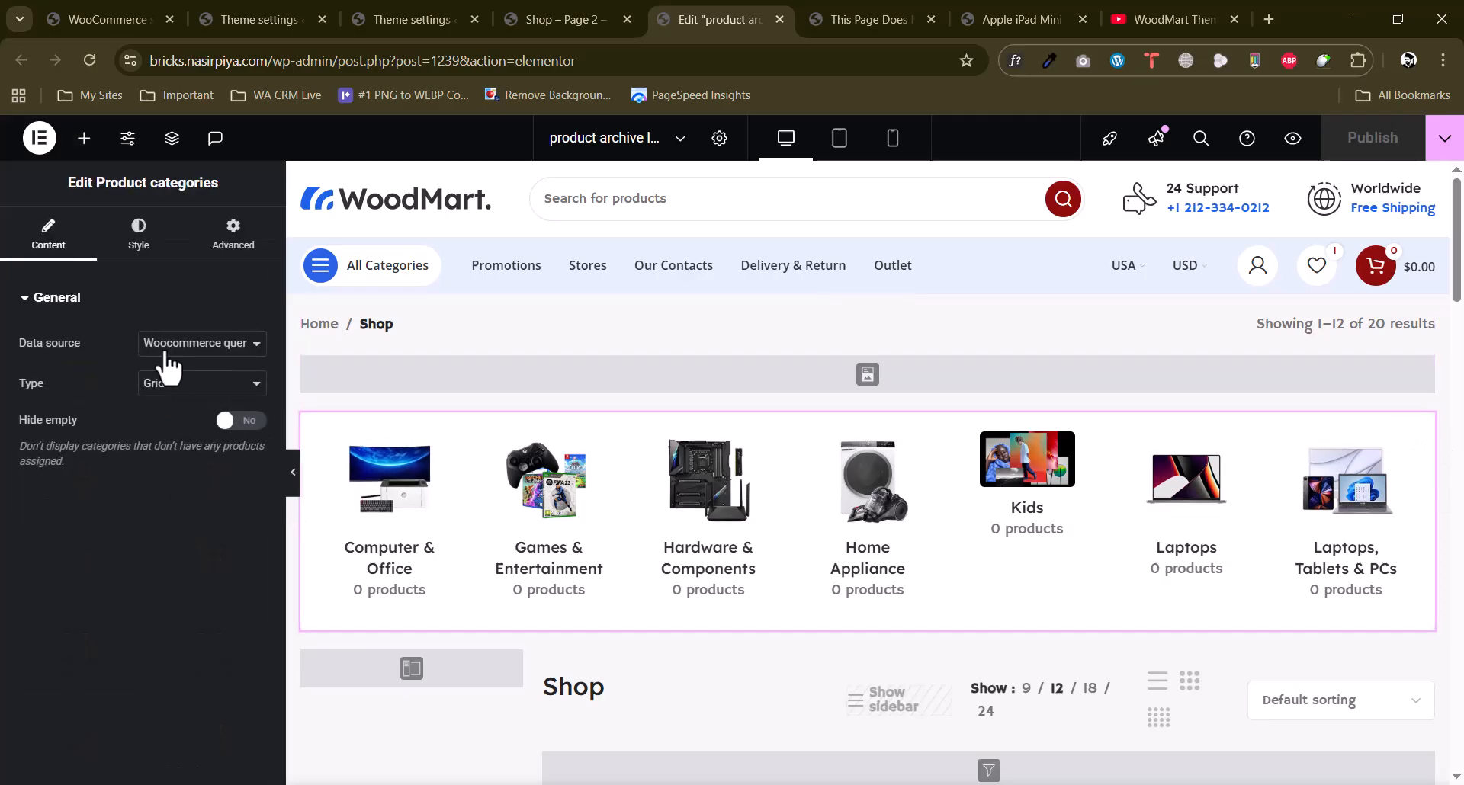
click(174, 345)
click(4, 427)
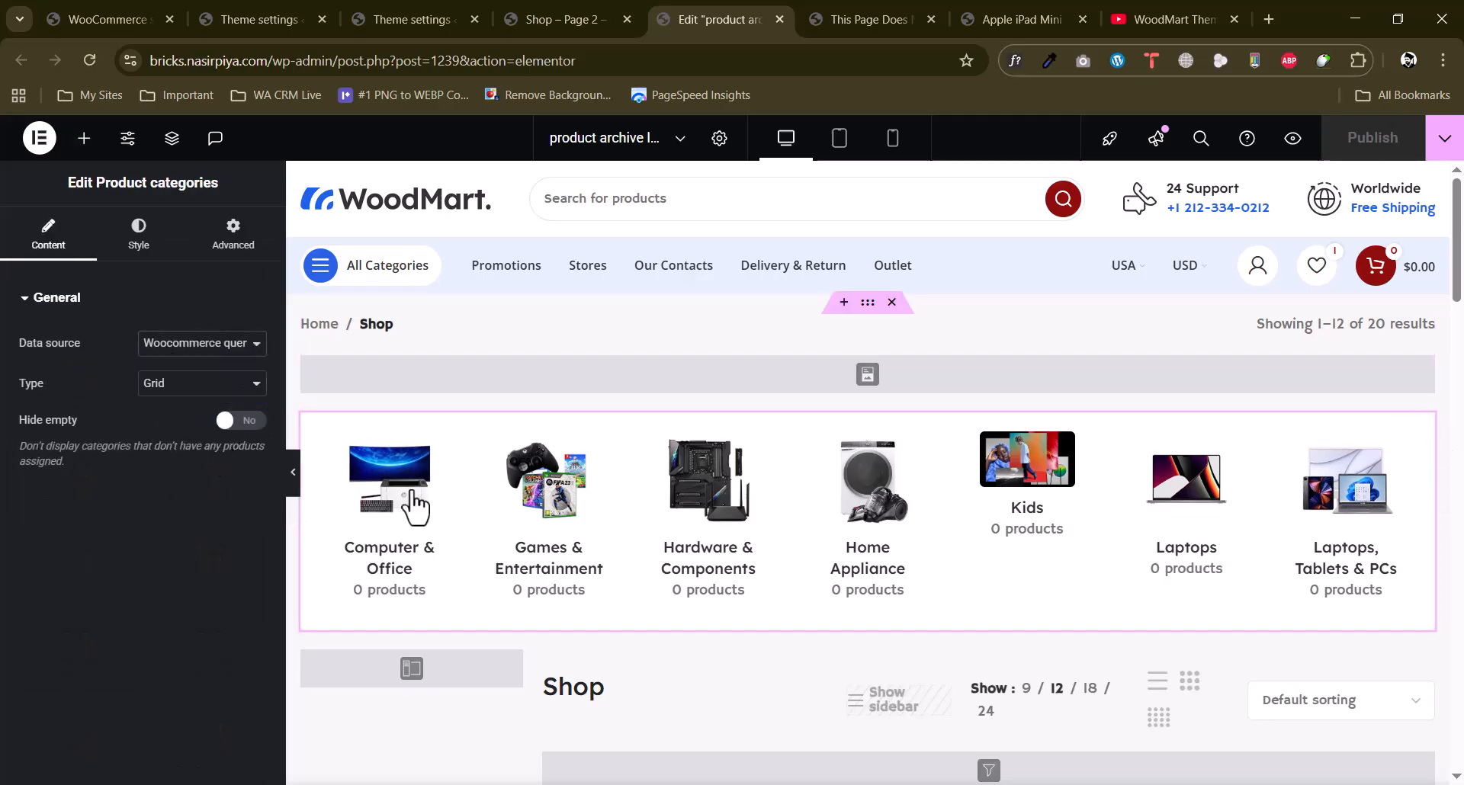
Inspect the Sidebar element's settings and its list of available sidebars in the product archive layout.
scroll(595, 523, down, 3)
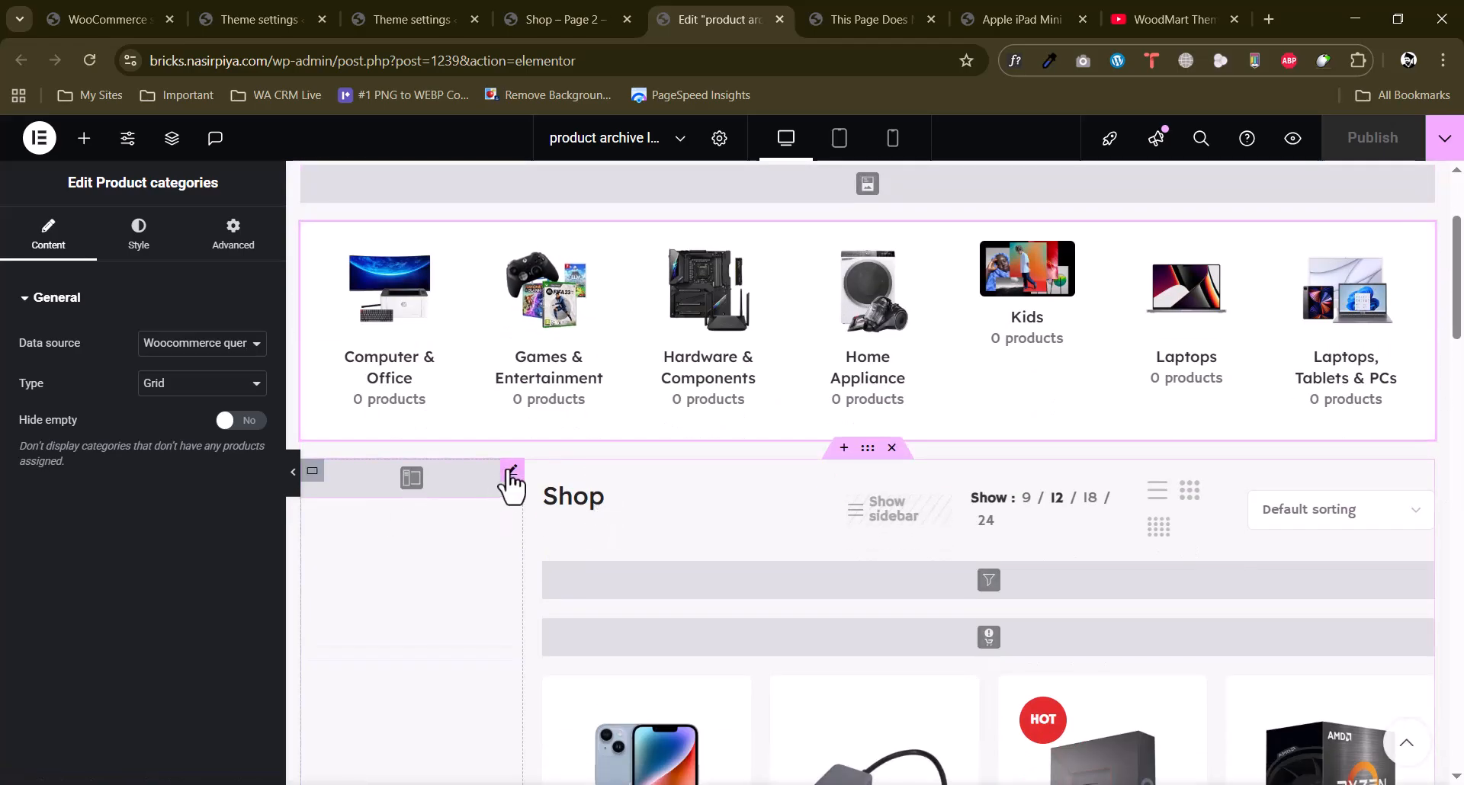
click(511, 471)
click(225, 347)
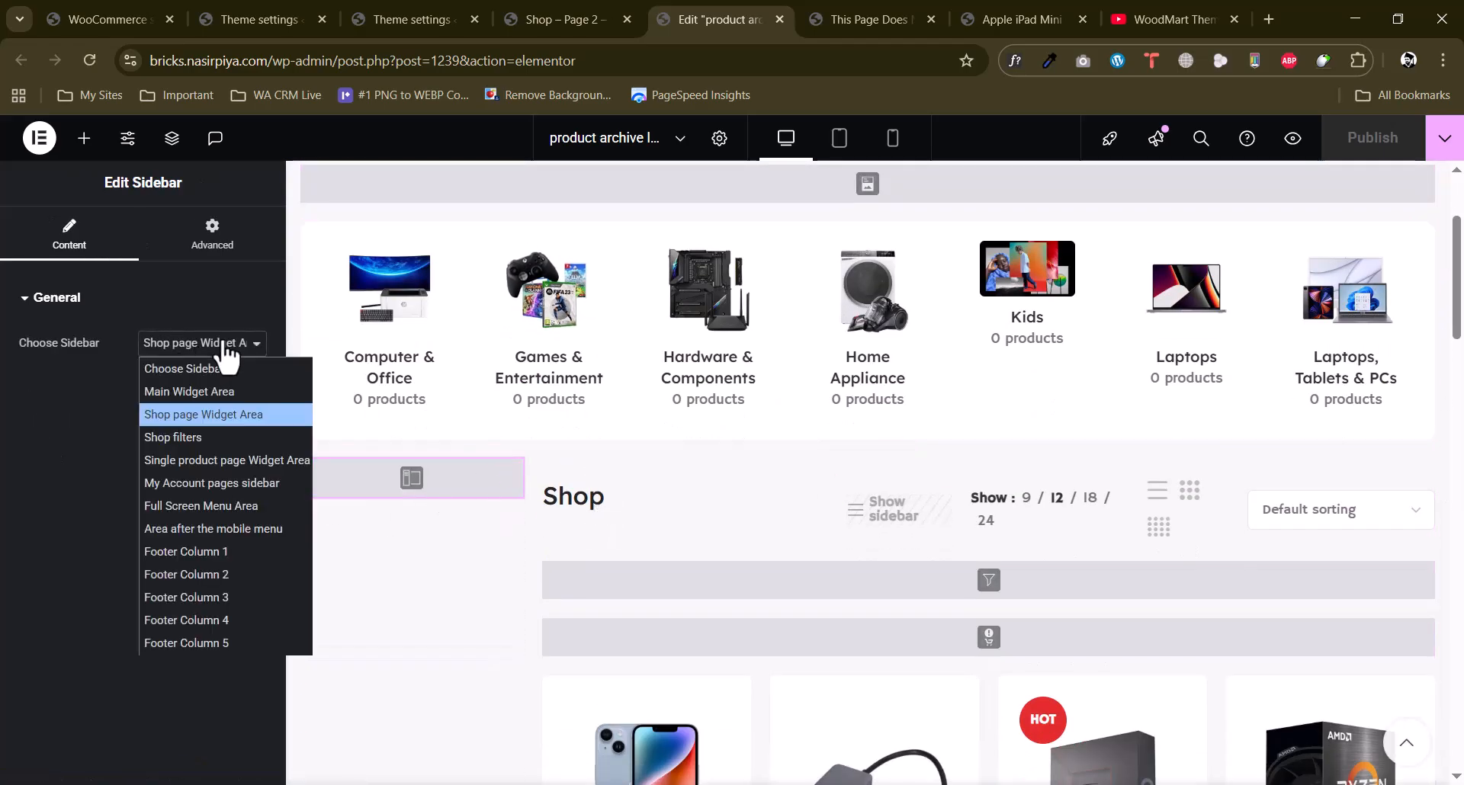
click(90, 457)
scroll(996, 533, down, 1)
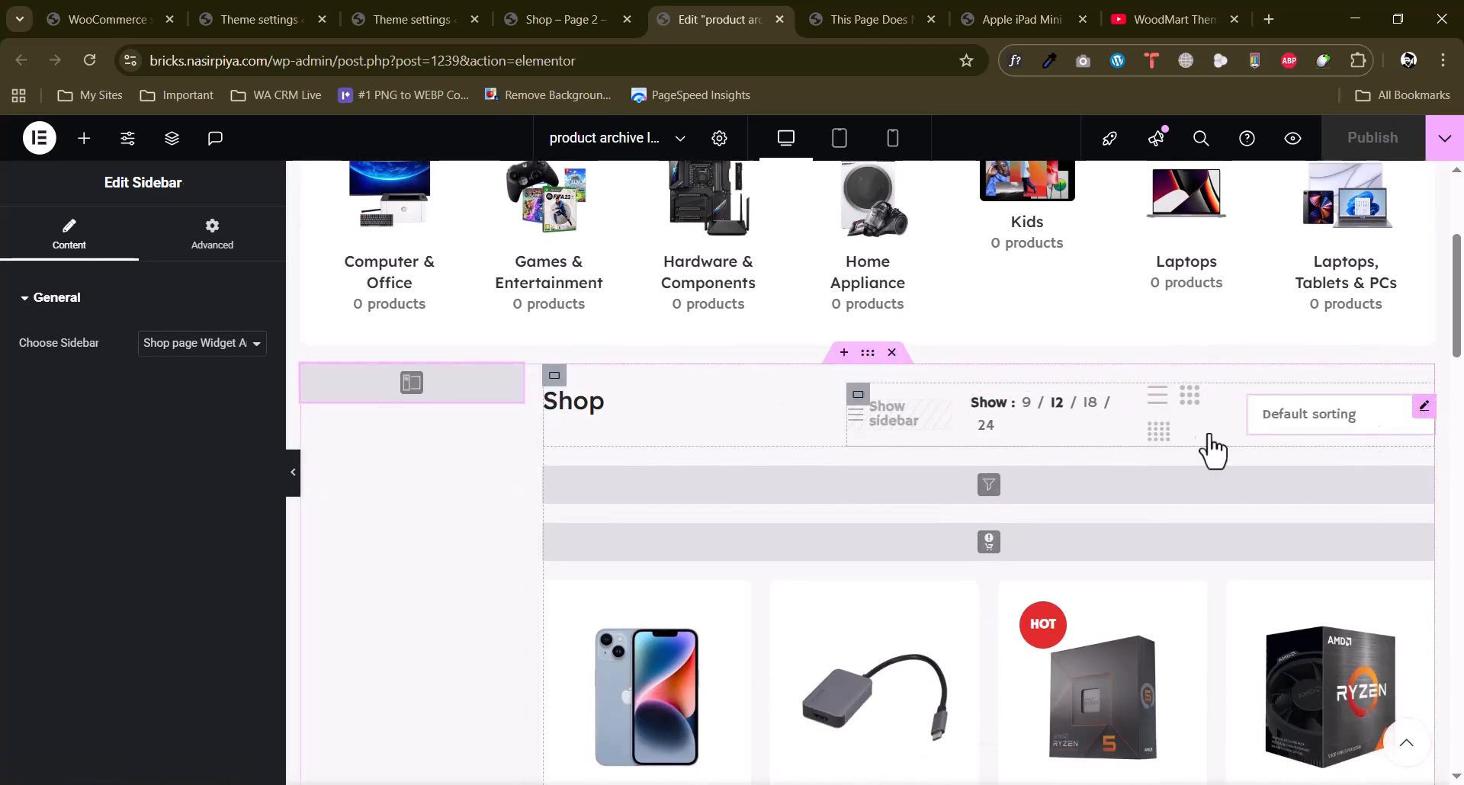
Inspect the settings of the Order by and Active filters elements in the product archive layout.
click(1368, 432)
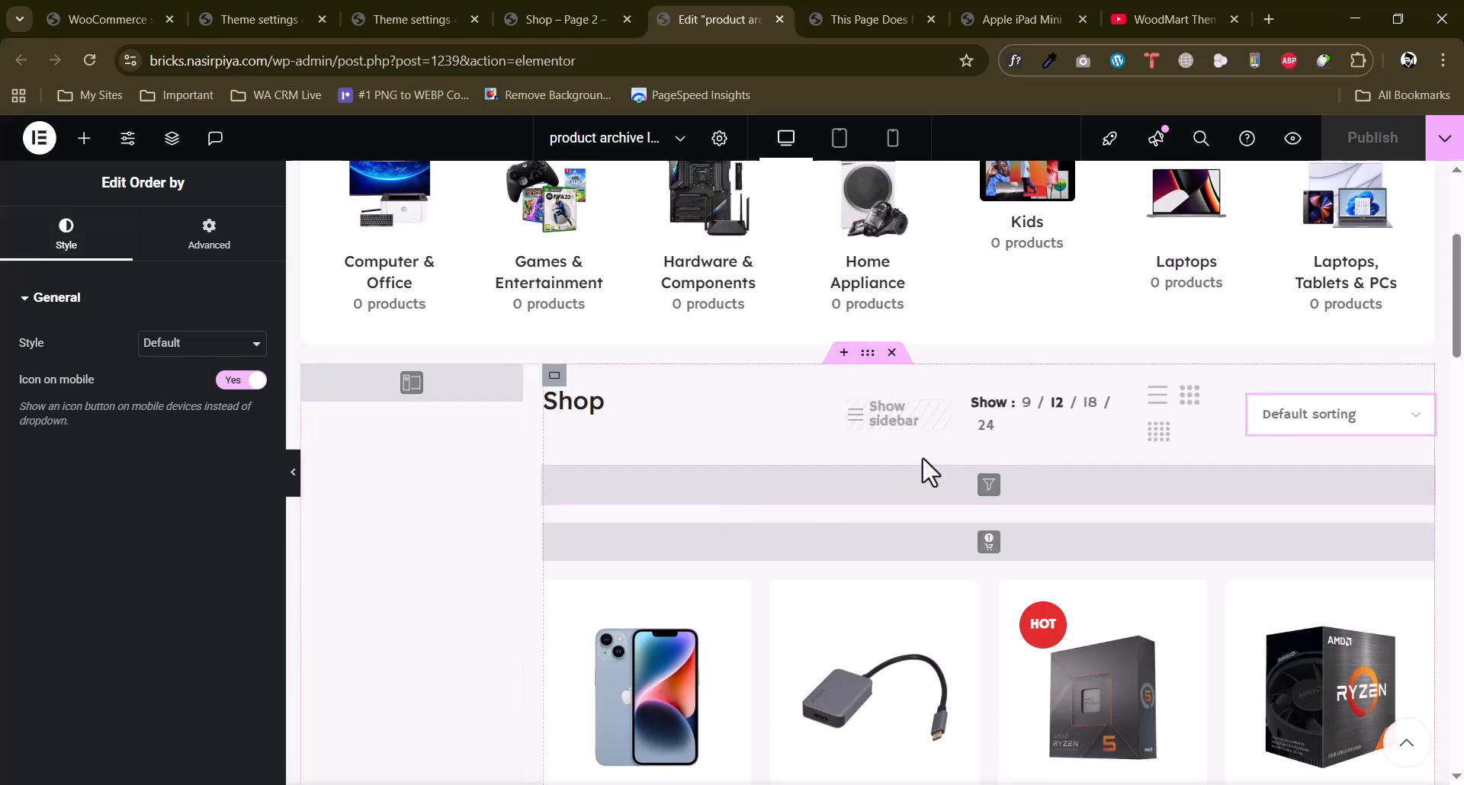
scroll(1022, 507, down, 1)
scroll(1022, 507, down, 1)
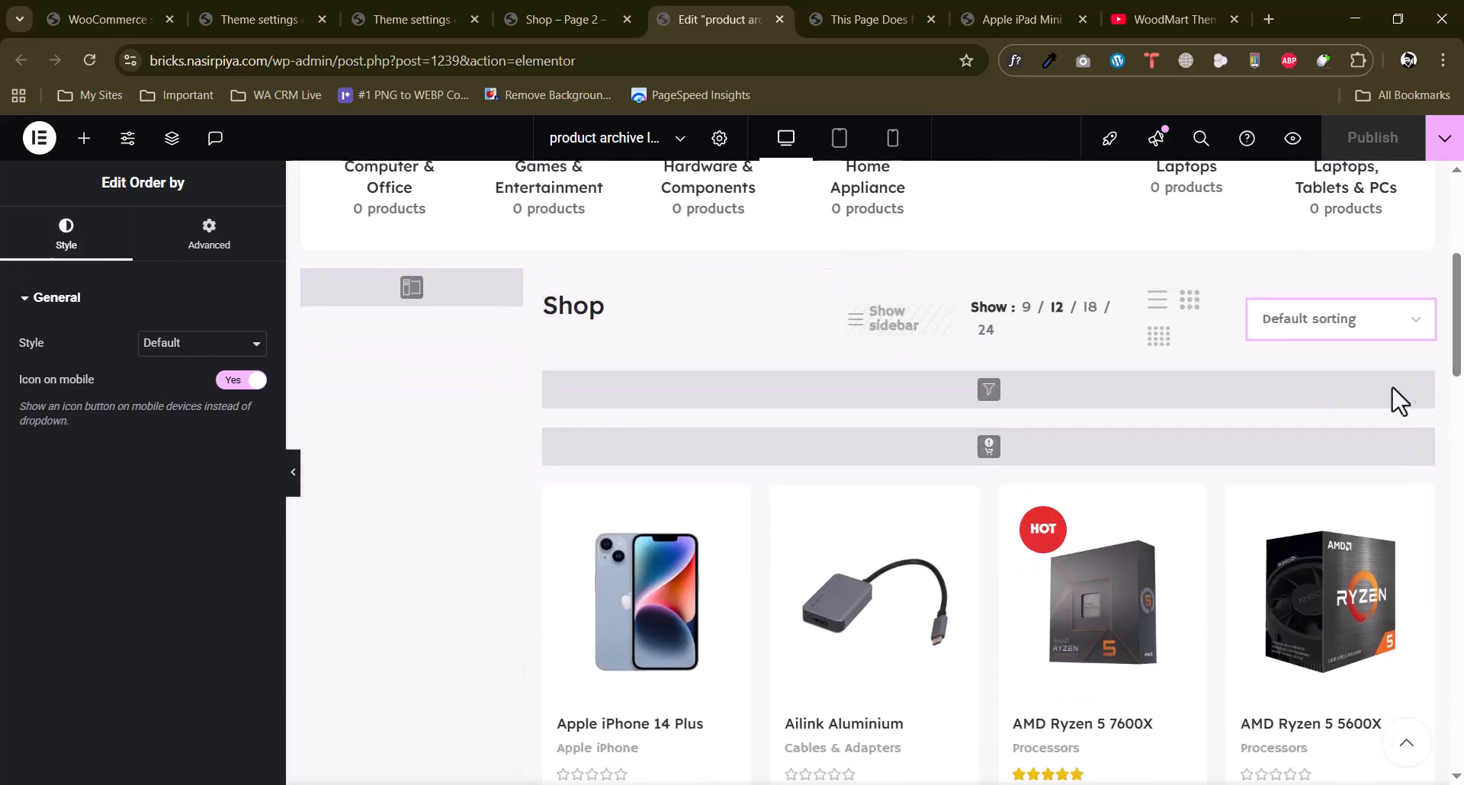
click(1423, 388)
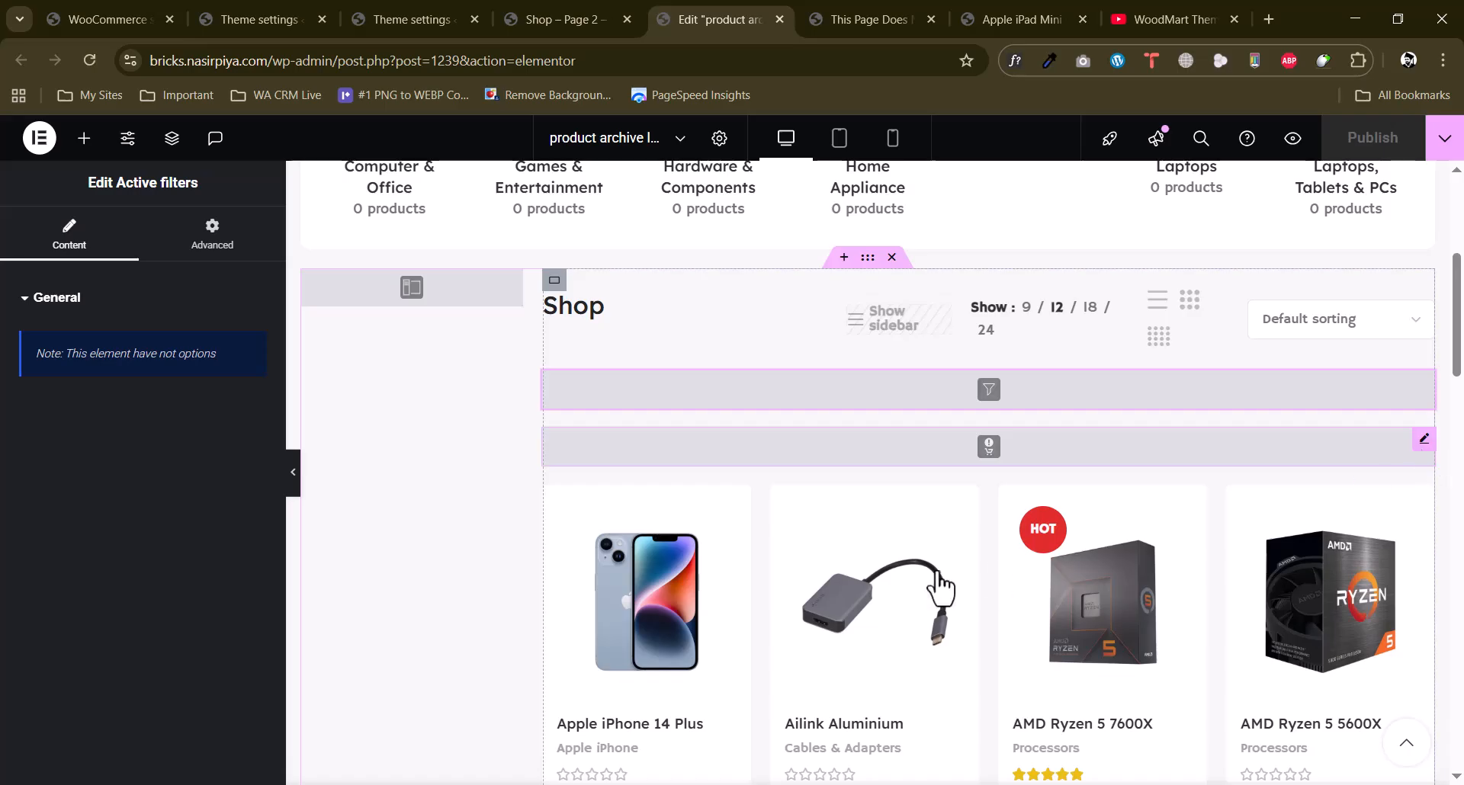
Inspect the Archive products element's general style settings and the Archive description element's alignment options.
scroll(942, 588, down, 6)
click(1423, 212)
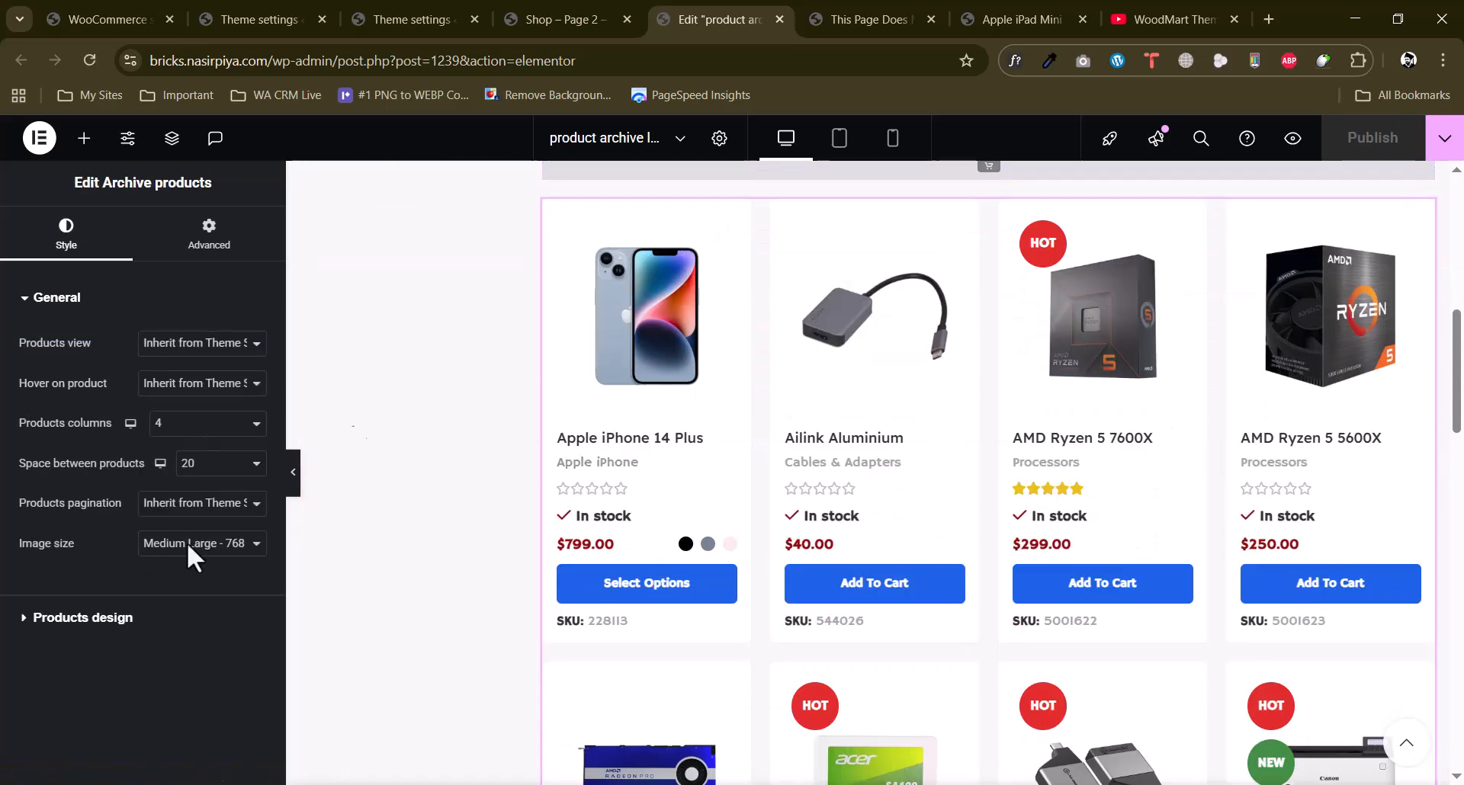
scroll(866, 591, down, 14)
scroll(862, 584, up, 14)
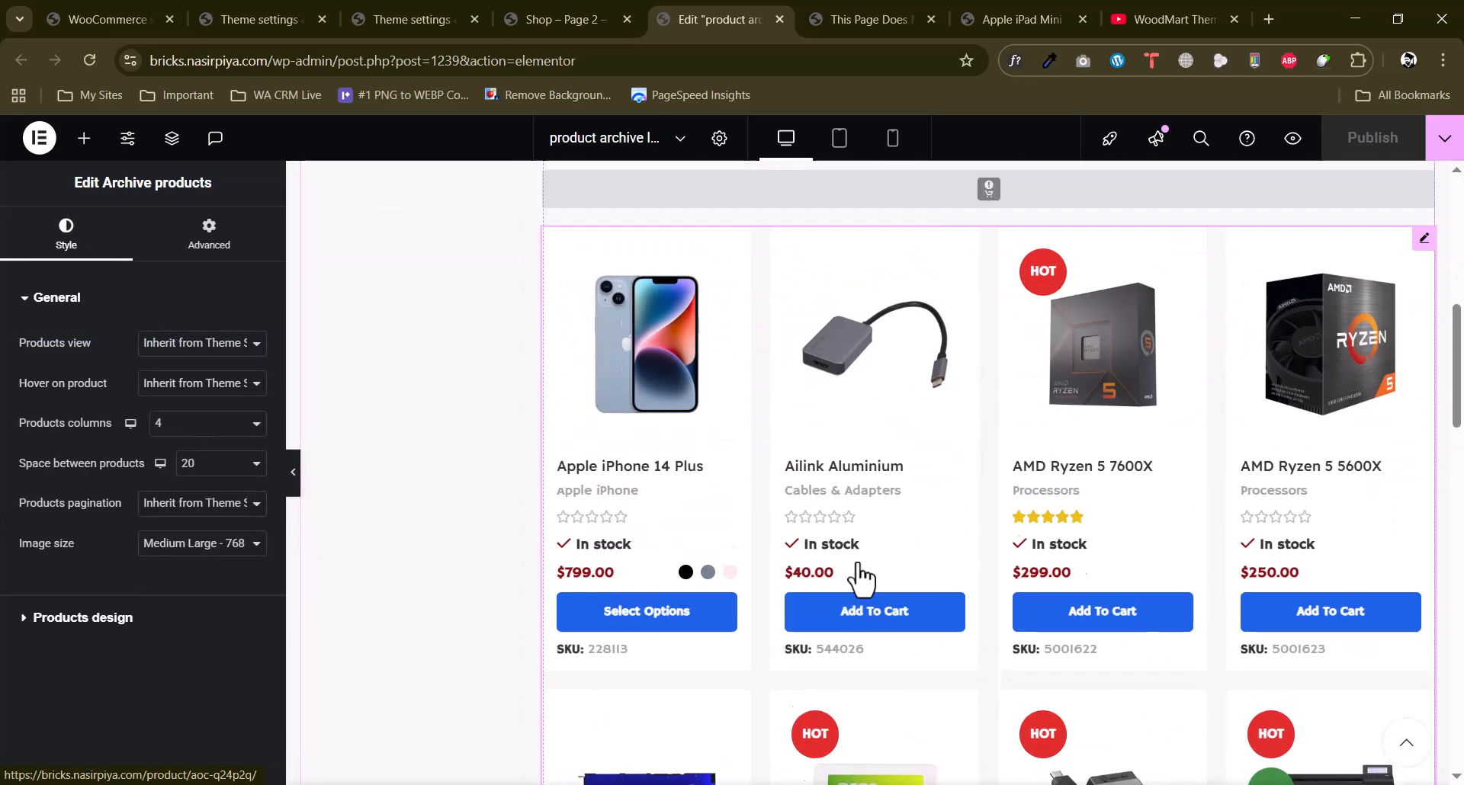
scroll(862, 584, up, 14)
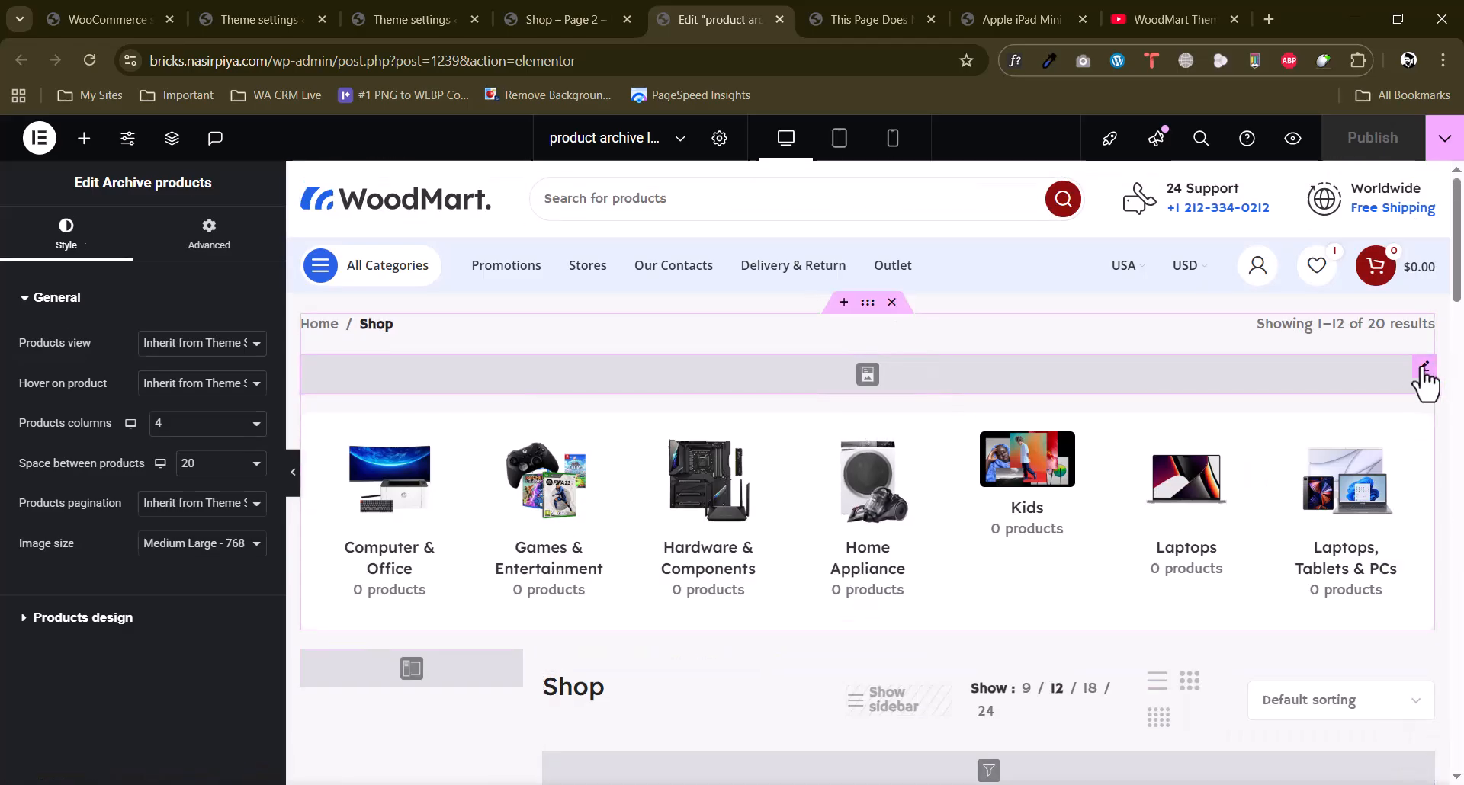
click(1422, 368)
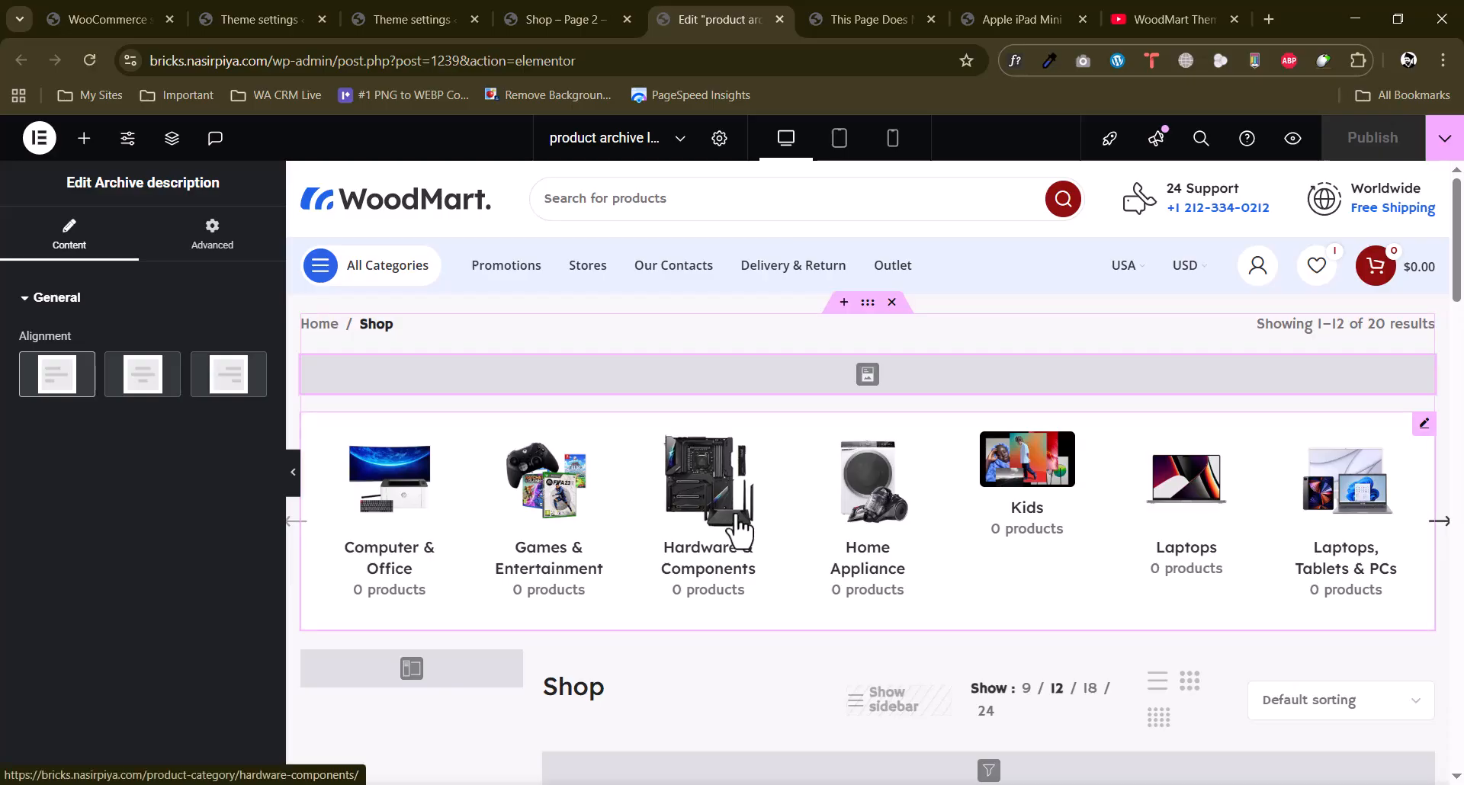
Return to the theme settings and inspect the product archive Sidebar options for position, size, off canvas and sticky button.
click(229, 17)
scroll(510, 372, down, 3)
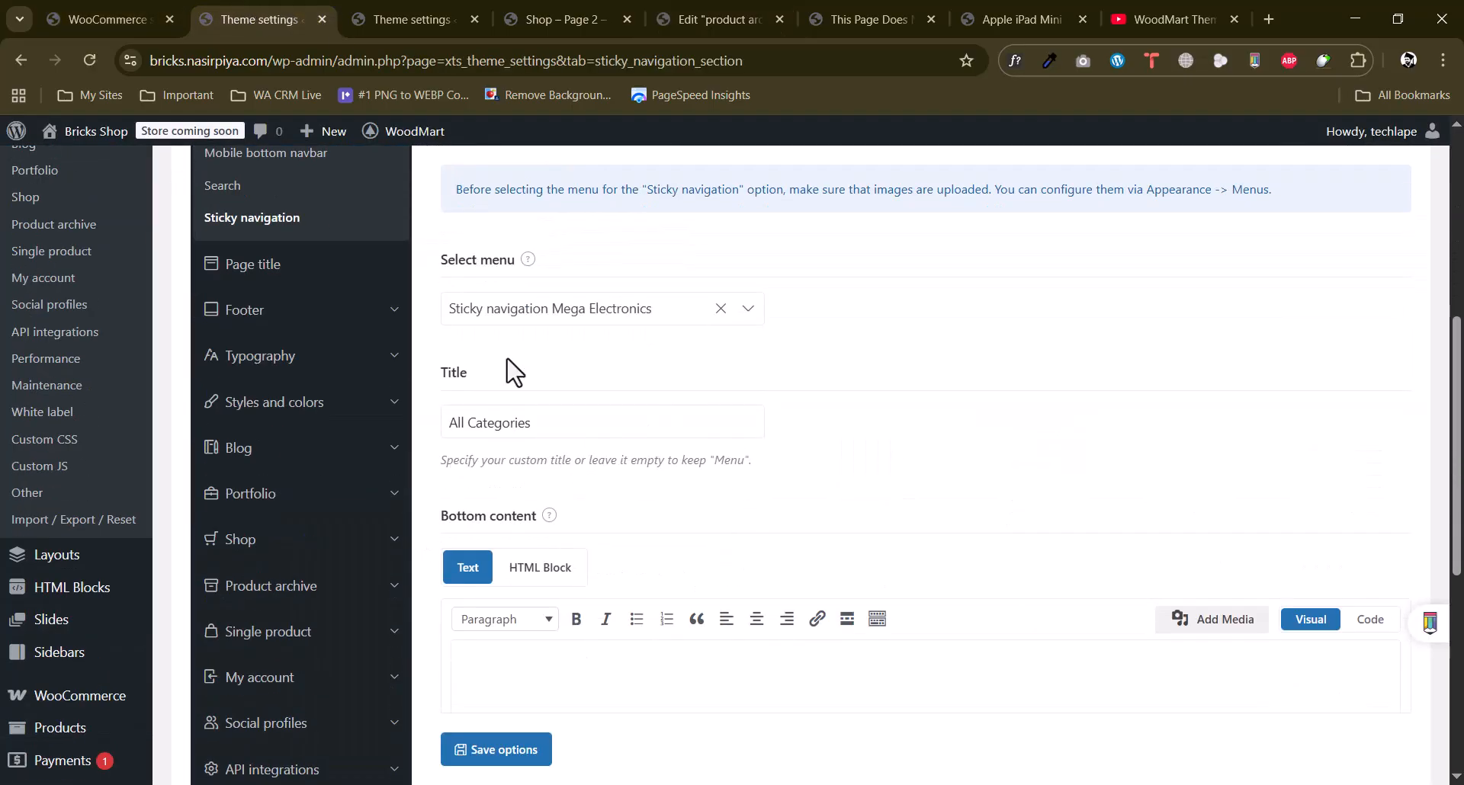
click(362, 17)
scroll(330, 413, down, 3)
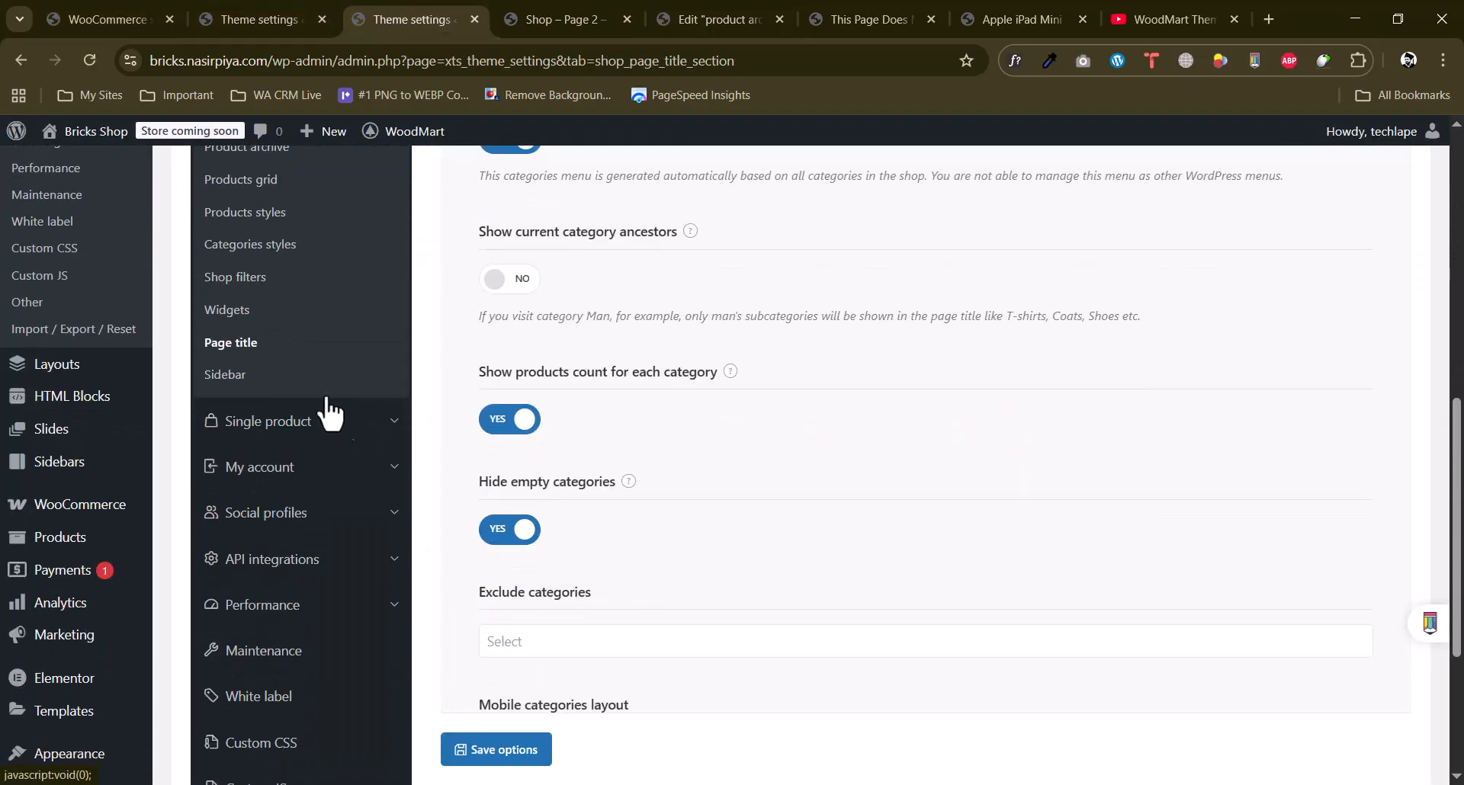
click(228, 374)
scroll(602, 402, down, 3)
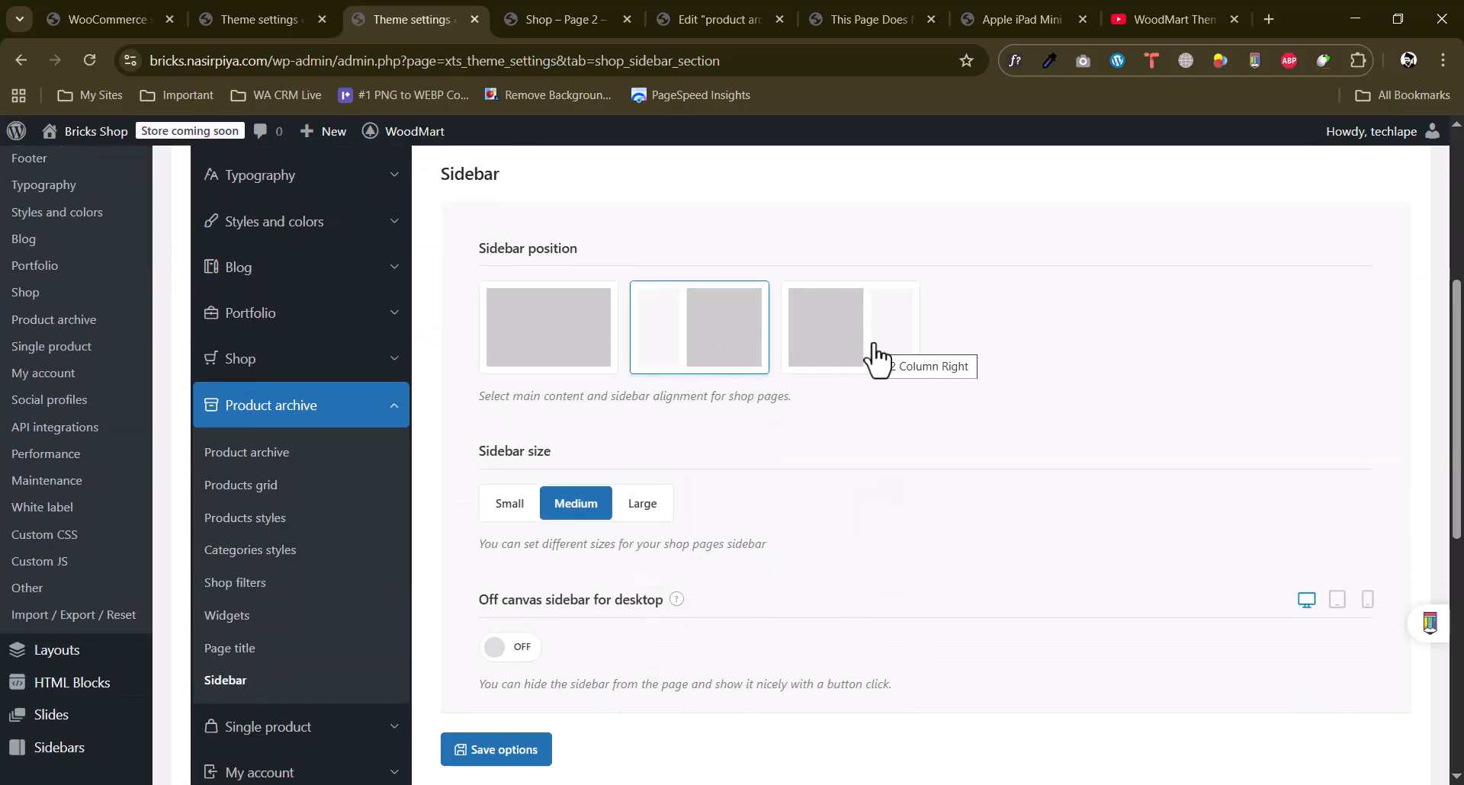
scroll(537, 371, down, 1)
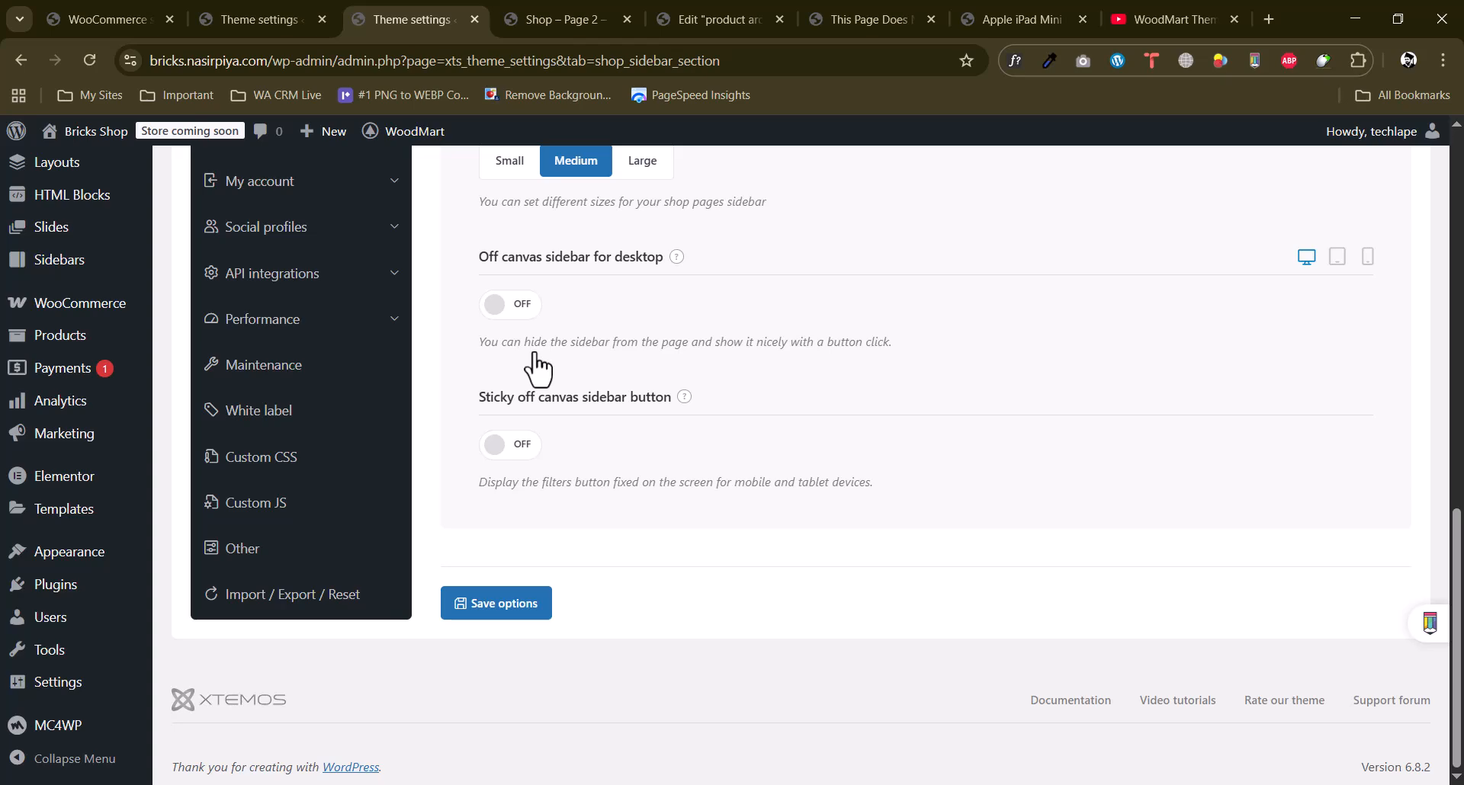
scroll(538, 366, up, 5)
scroll(320, 377, down, 2)
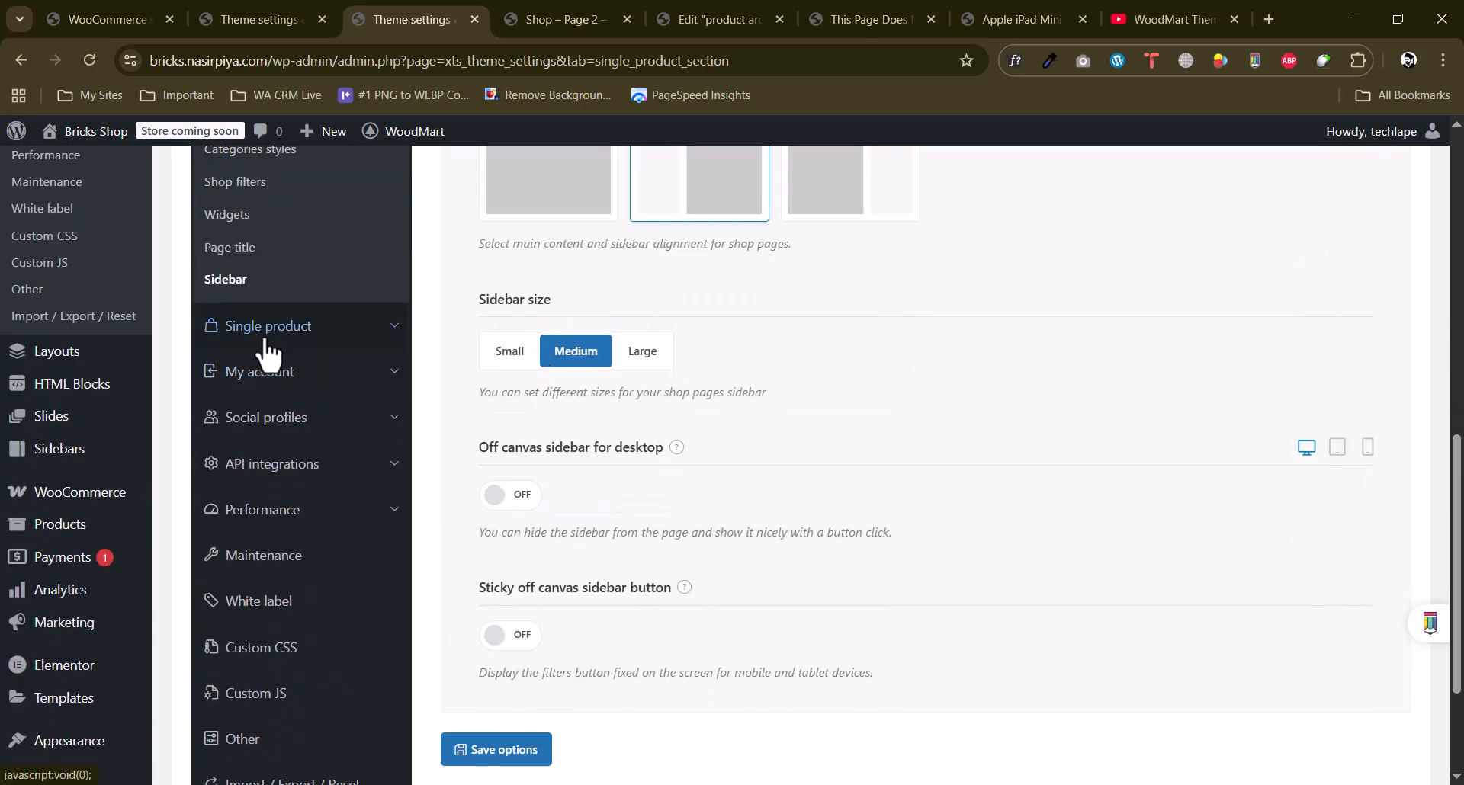
Open the Single product settings and inspect the sidebar, product page layout and page design options.
click(265, 341)
scroll(861, 499, up, 10)
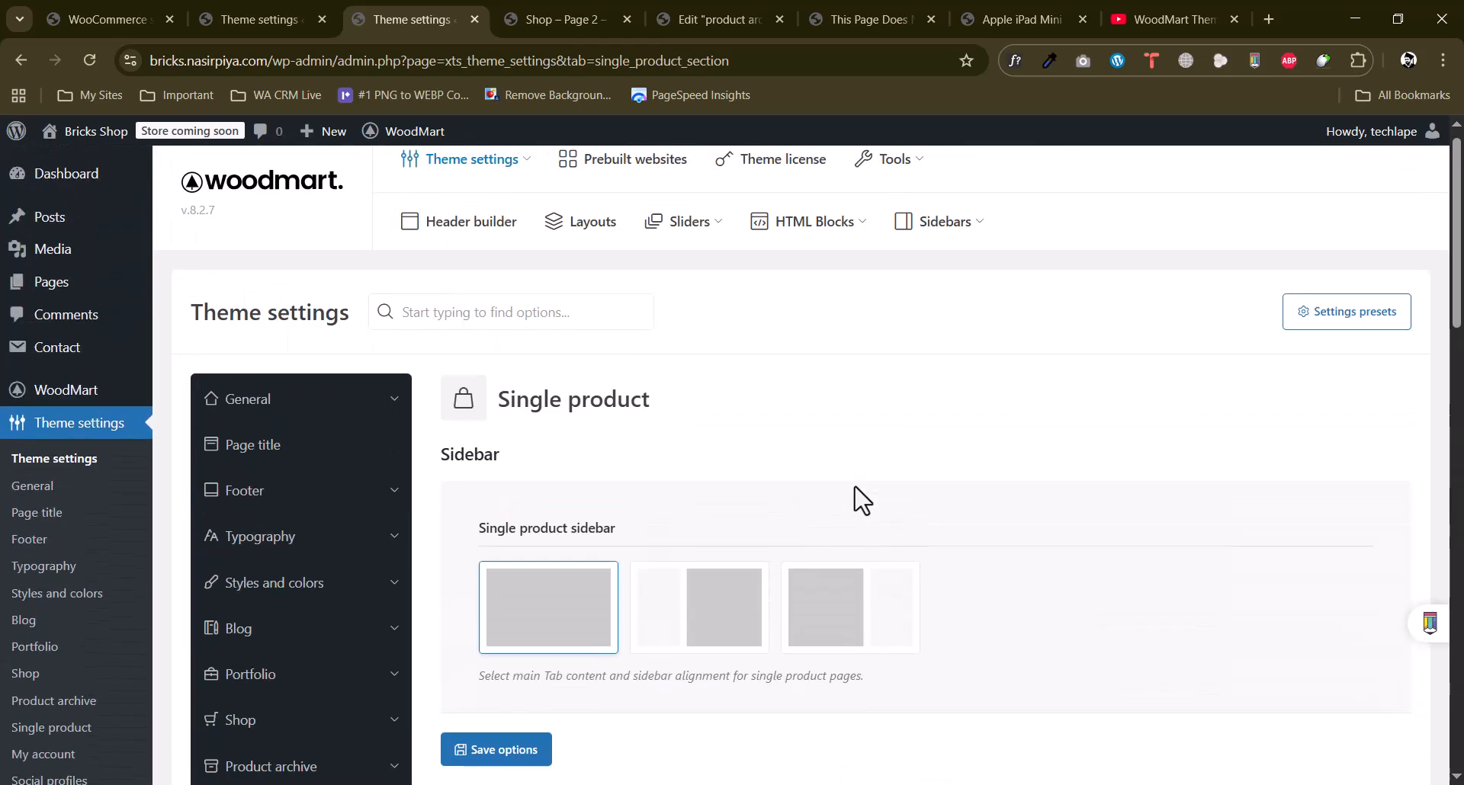
scroll(774, 415, down, 7)
scroll(689, 449, up, 2)
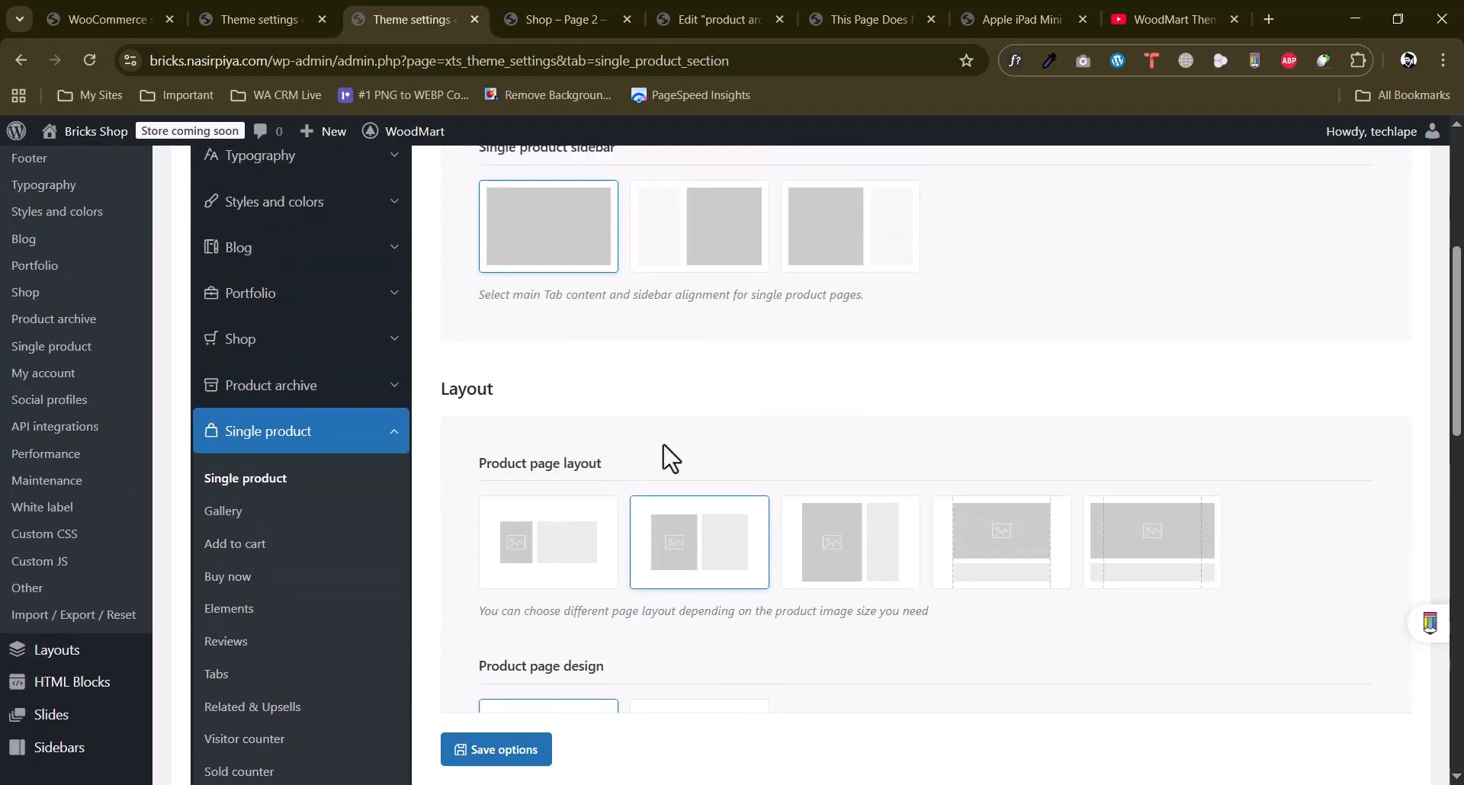
scroll(621, 442, up, 2)
drag(643, 339, 538, 356)
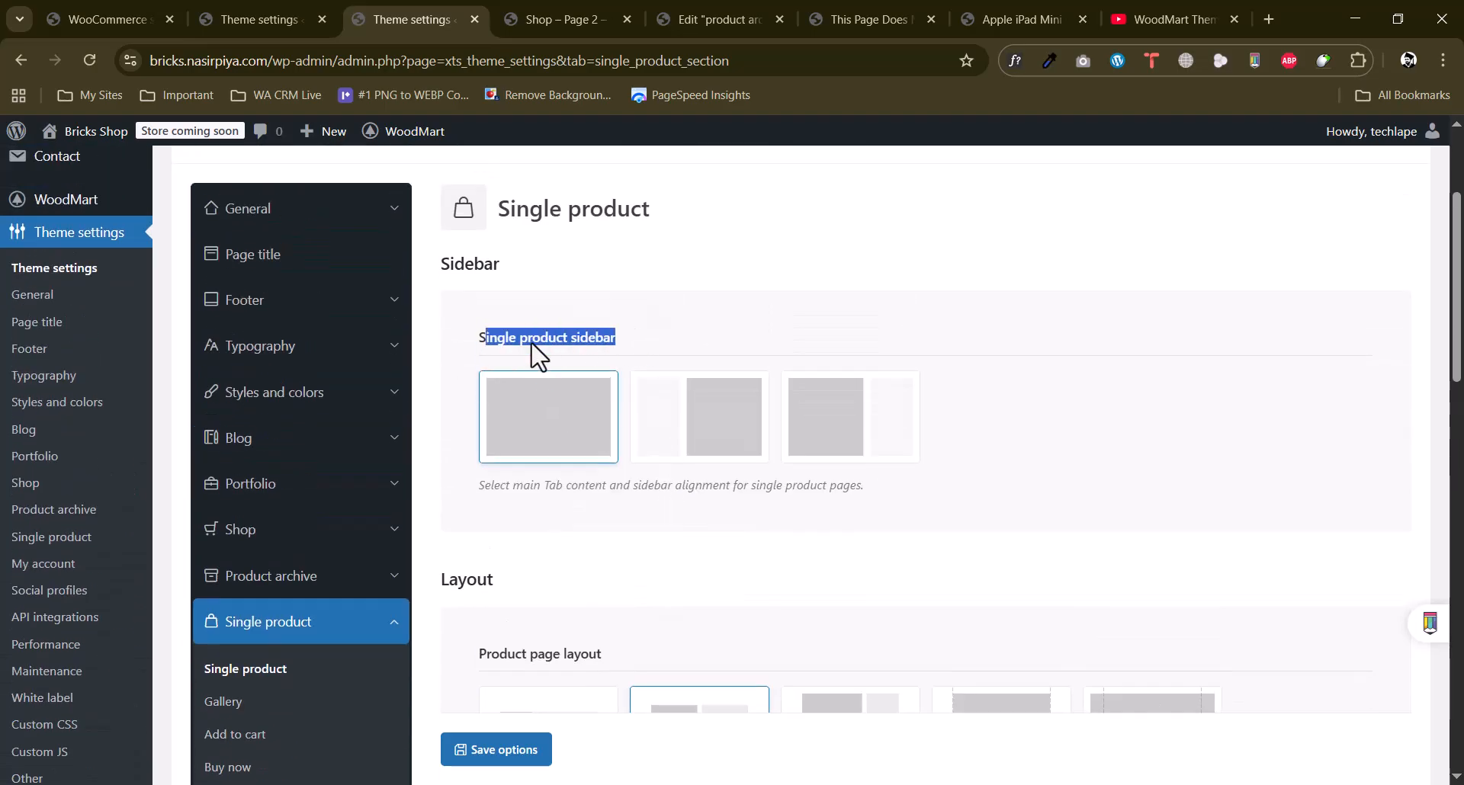
click(712, 539)
scroll(690, 435, down, 5)
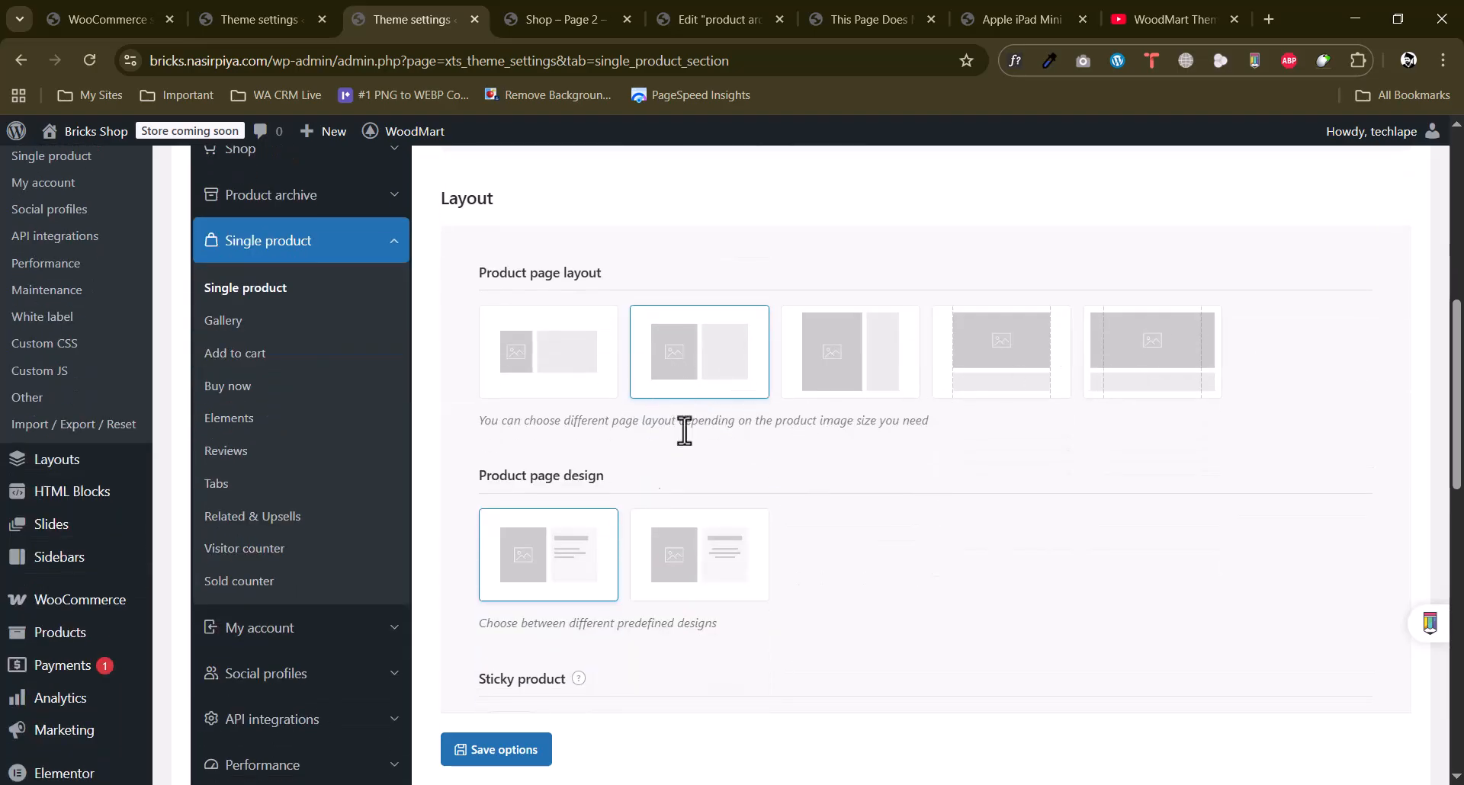
Turn on the Sticky product option and review the summary shadow, full width, custom header and builder preview options.
scroll(595, 435, down, 5)
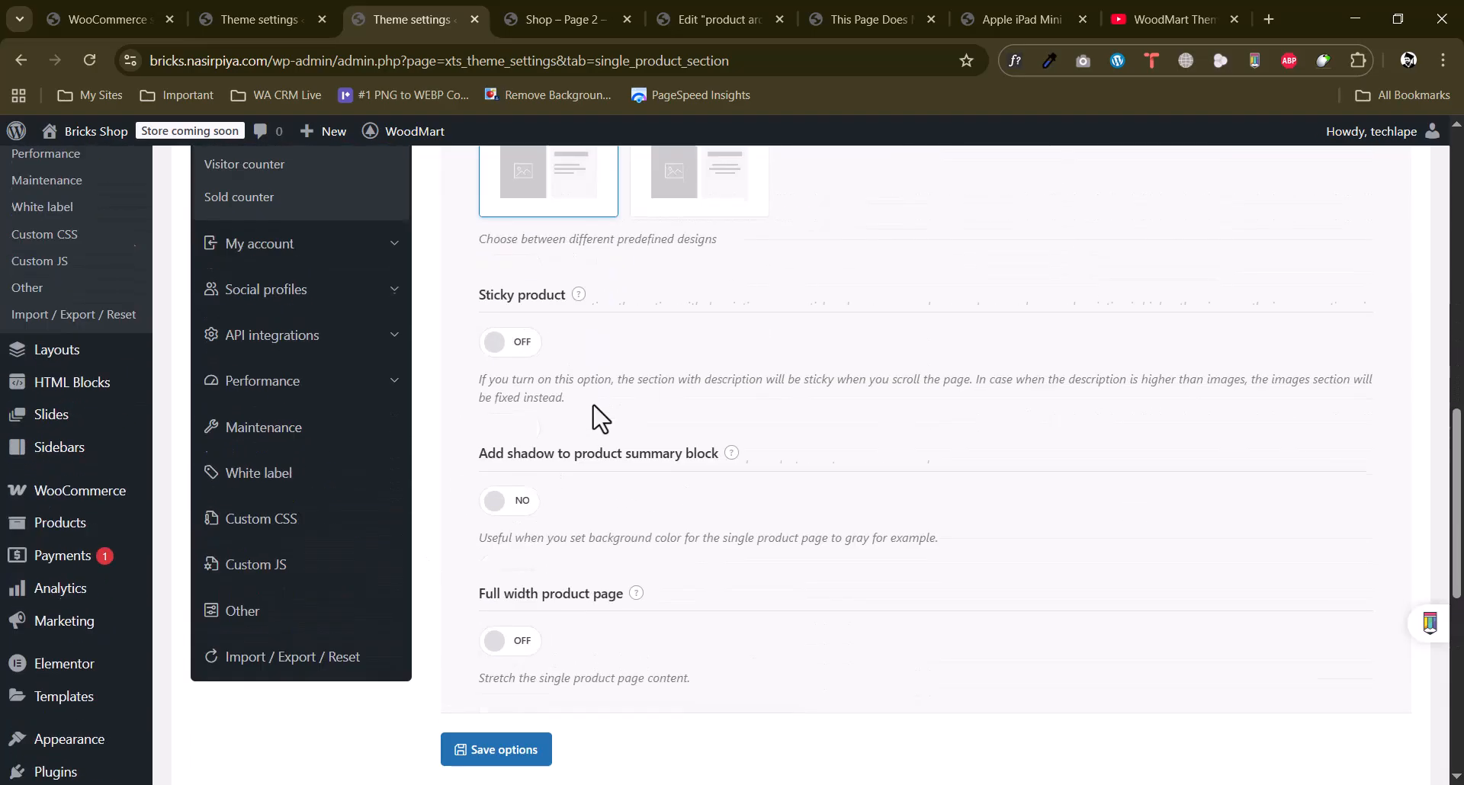
click(503, 348)
scroll(671, 355, down, 3)
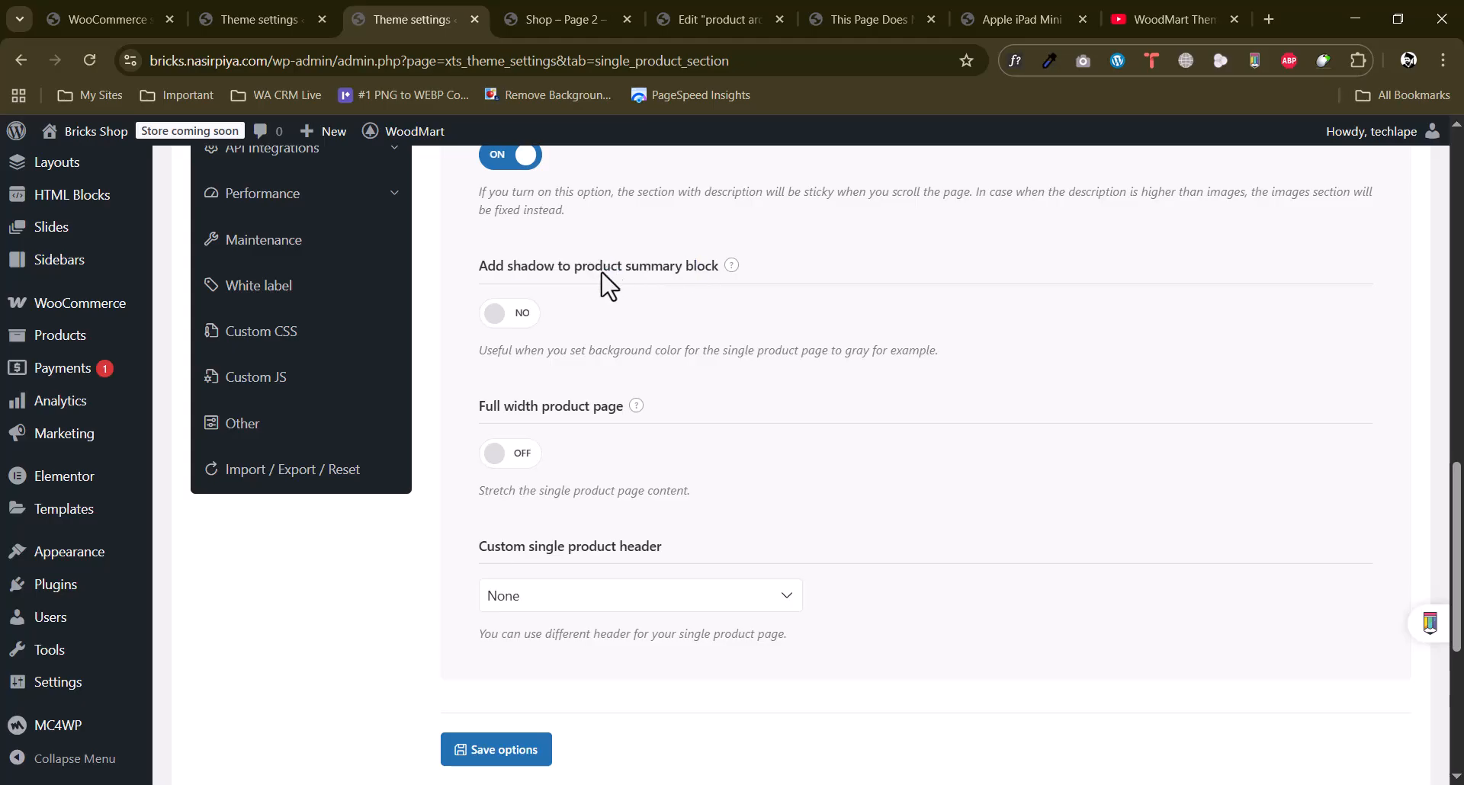
scroll(611, 442, down, 5)
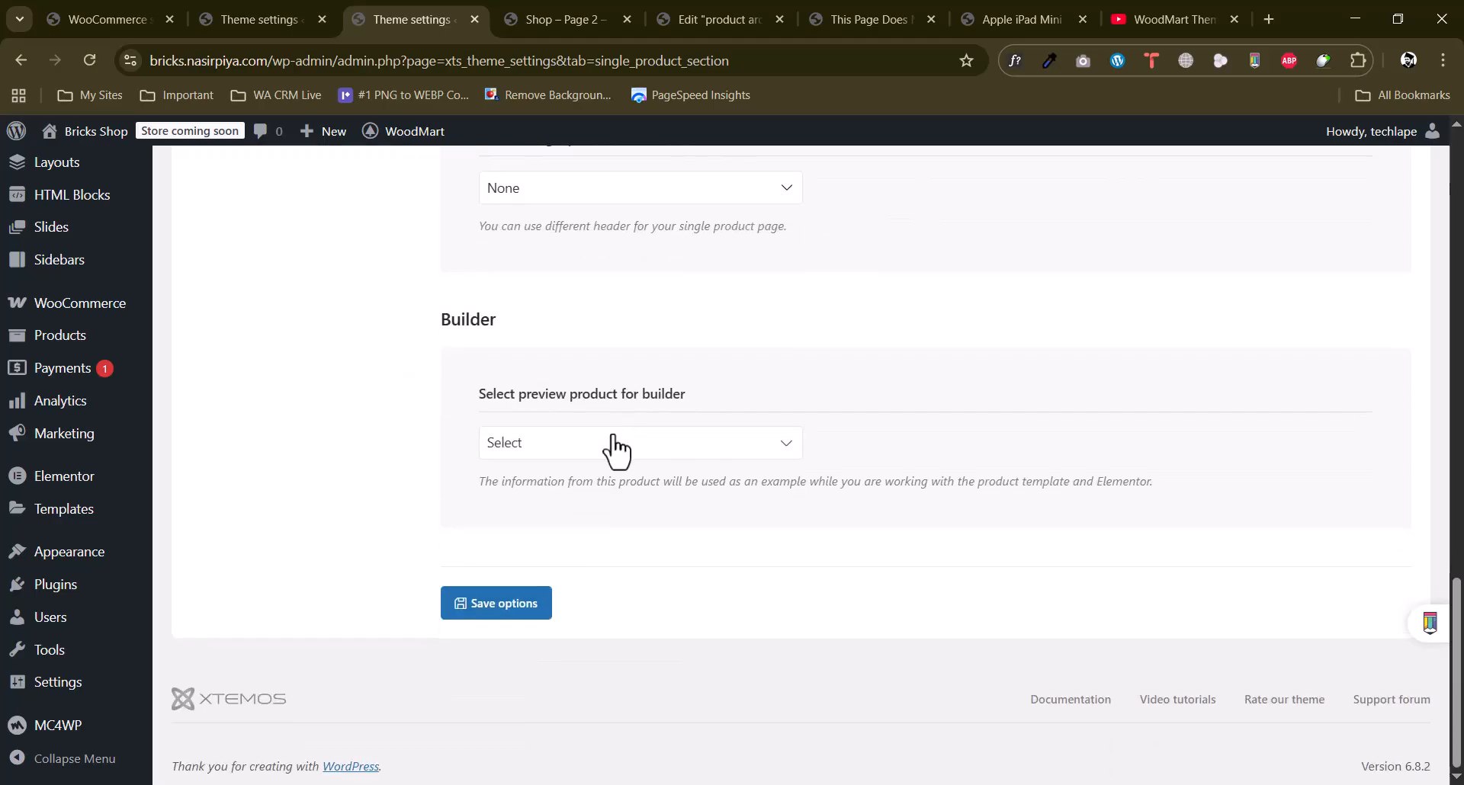
scroll(615, 446, up, 10)
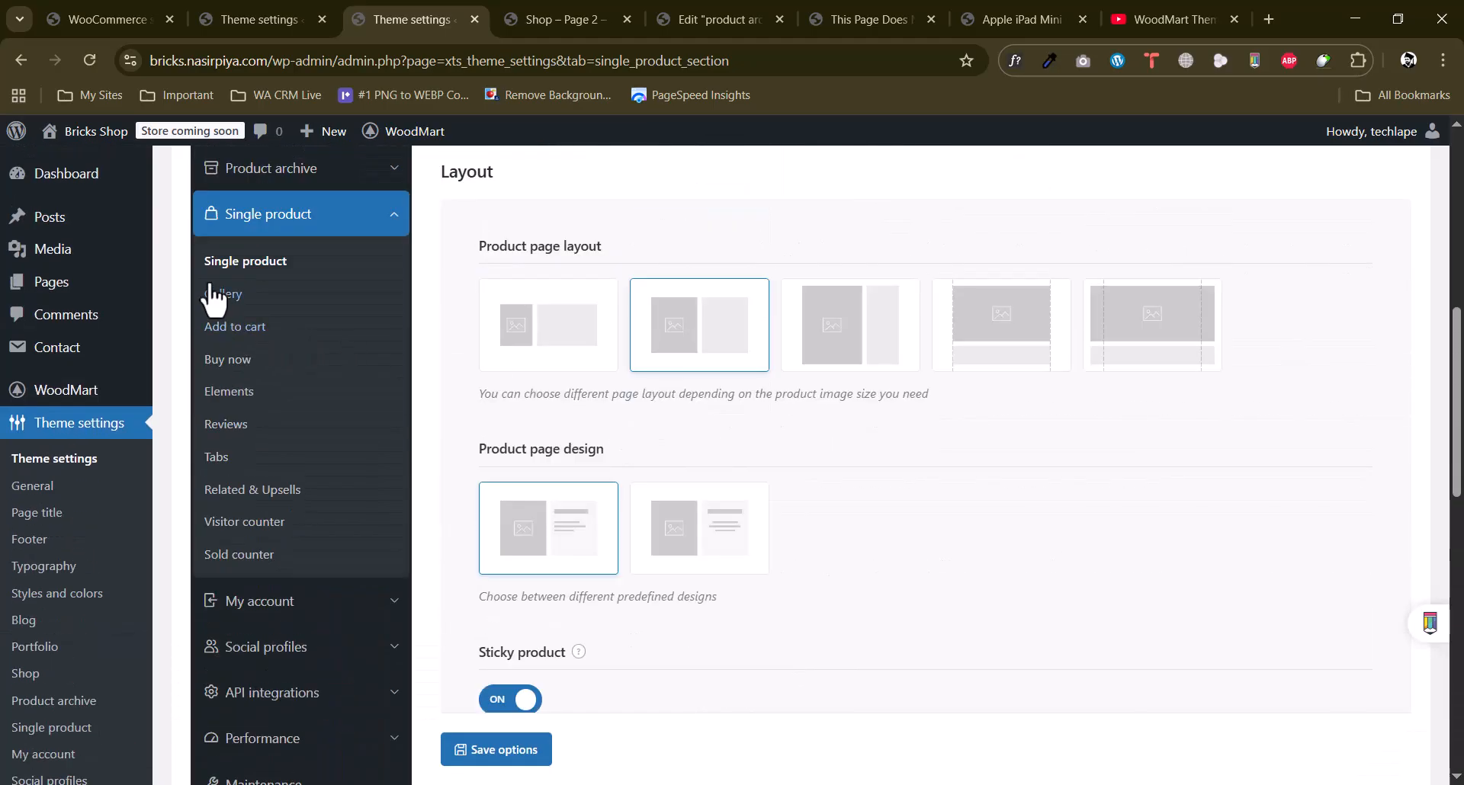
Open the single product Gallery settings and compare the selected gallery layout with the Apple iPhone 14 Plus product page.
click(213, 294)
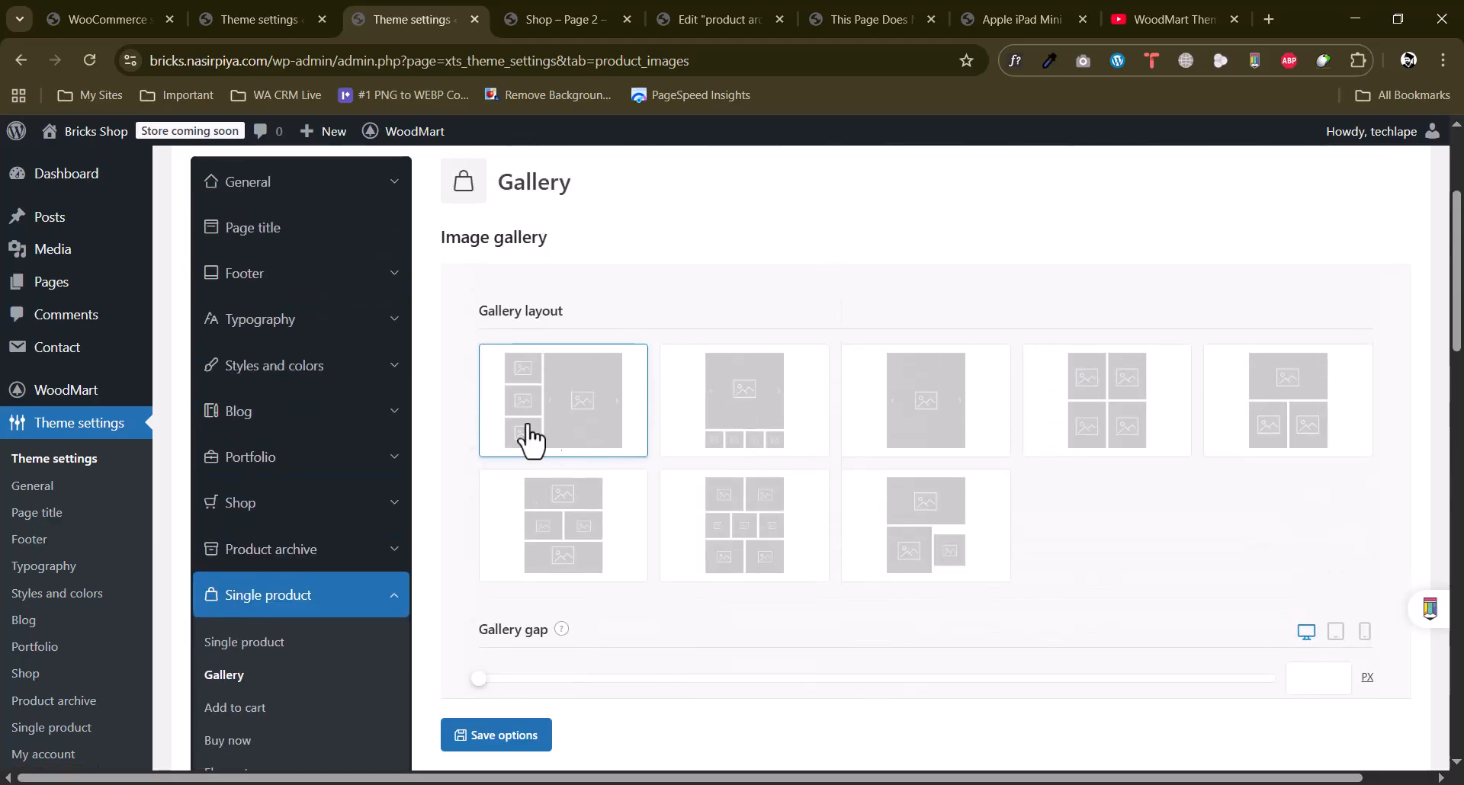
click(593, 17)
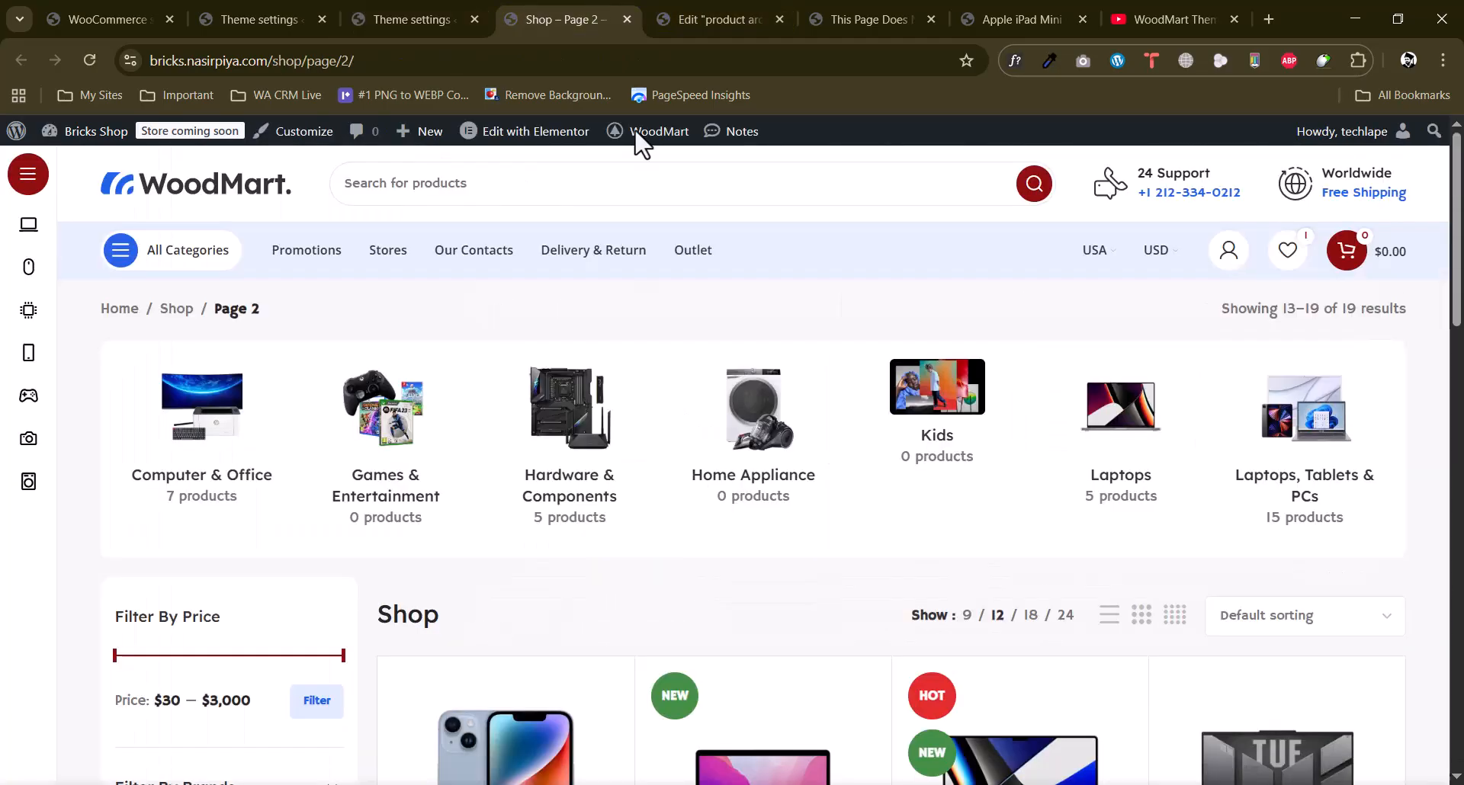
scroll(564, 457, down, 3)
click(488, 420)
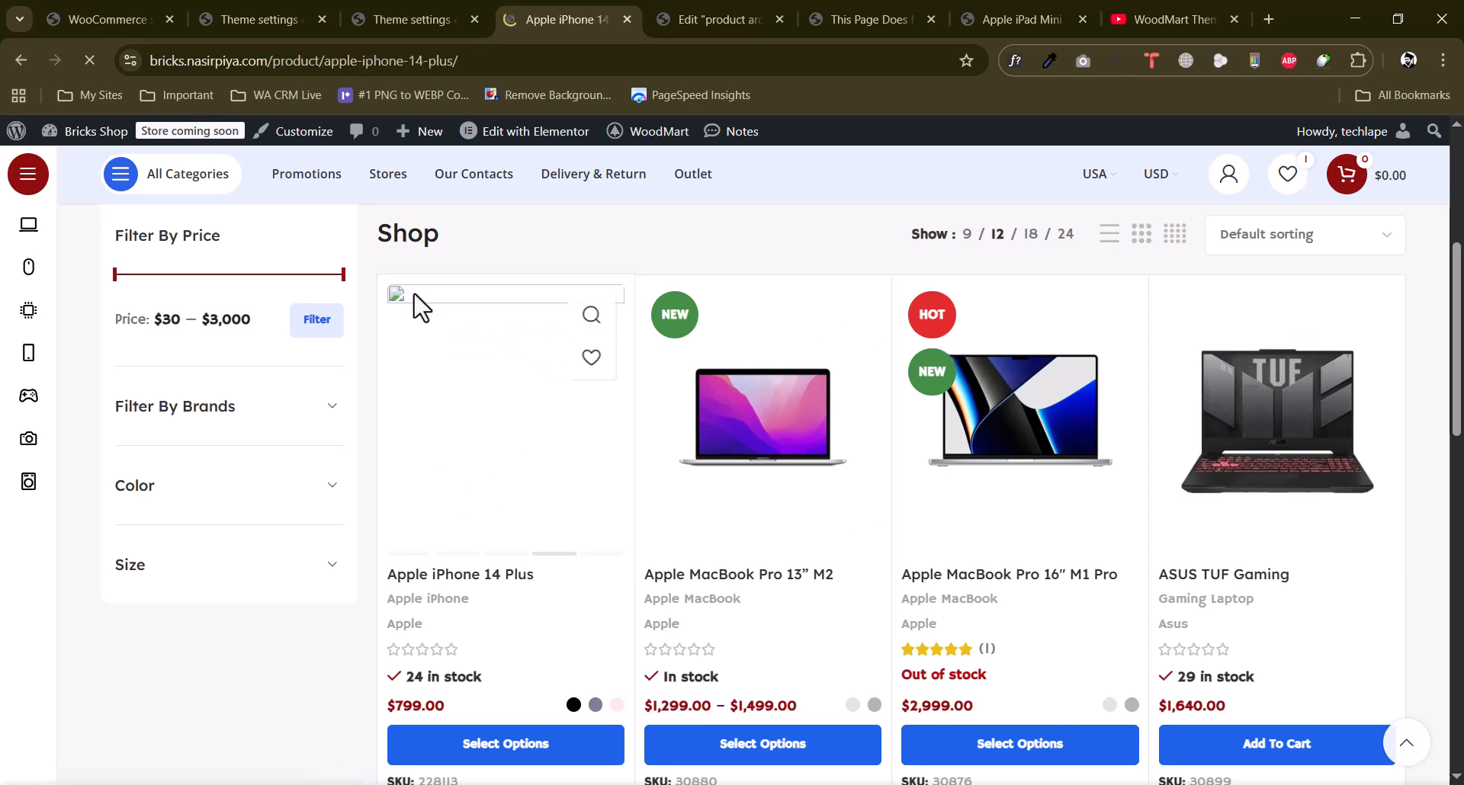
scroll(399, 533, down, 3)
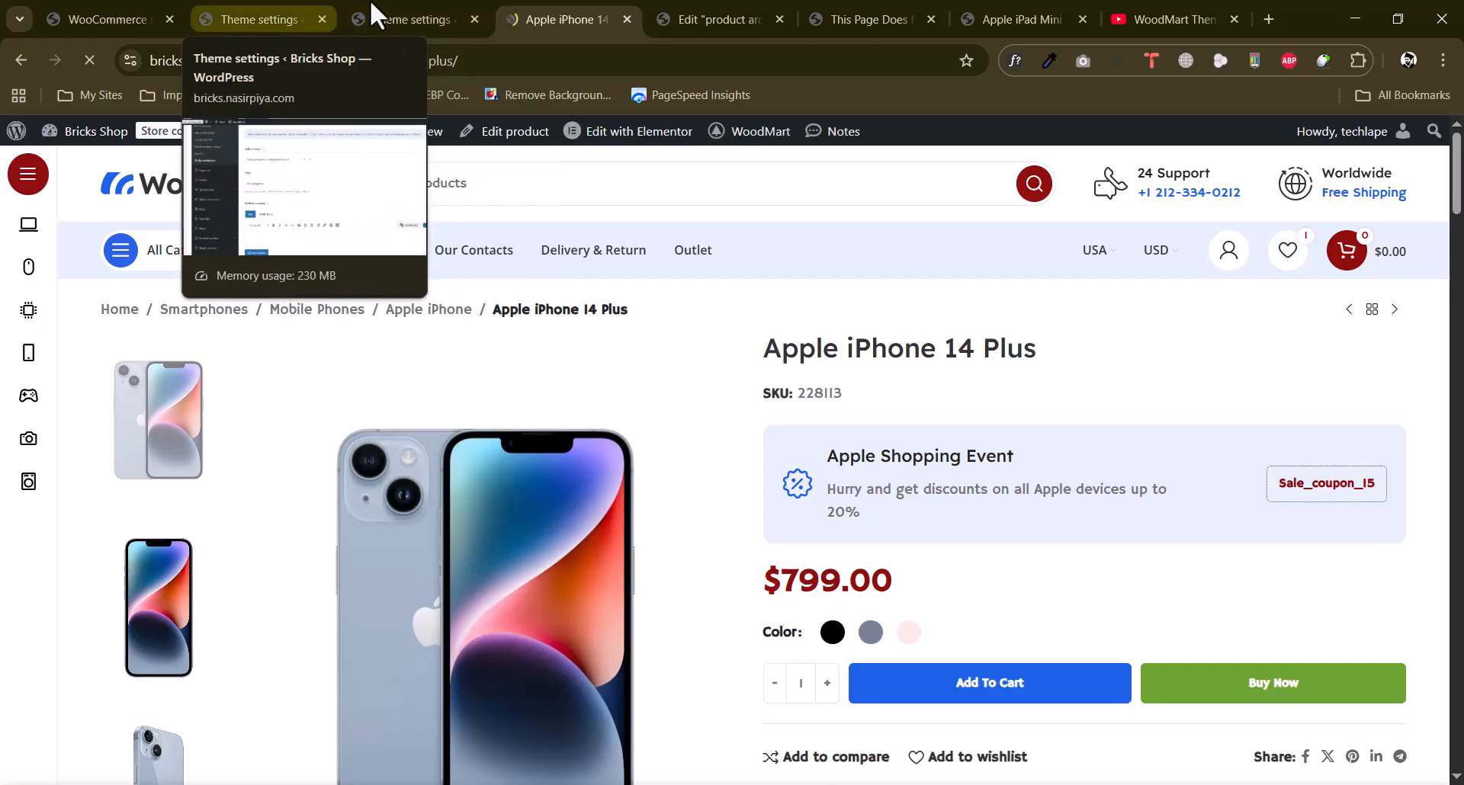
click(375, 15)
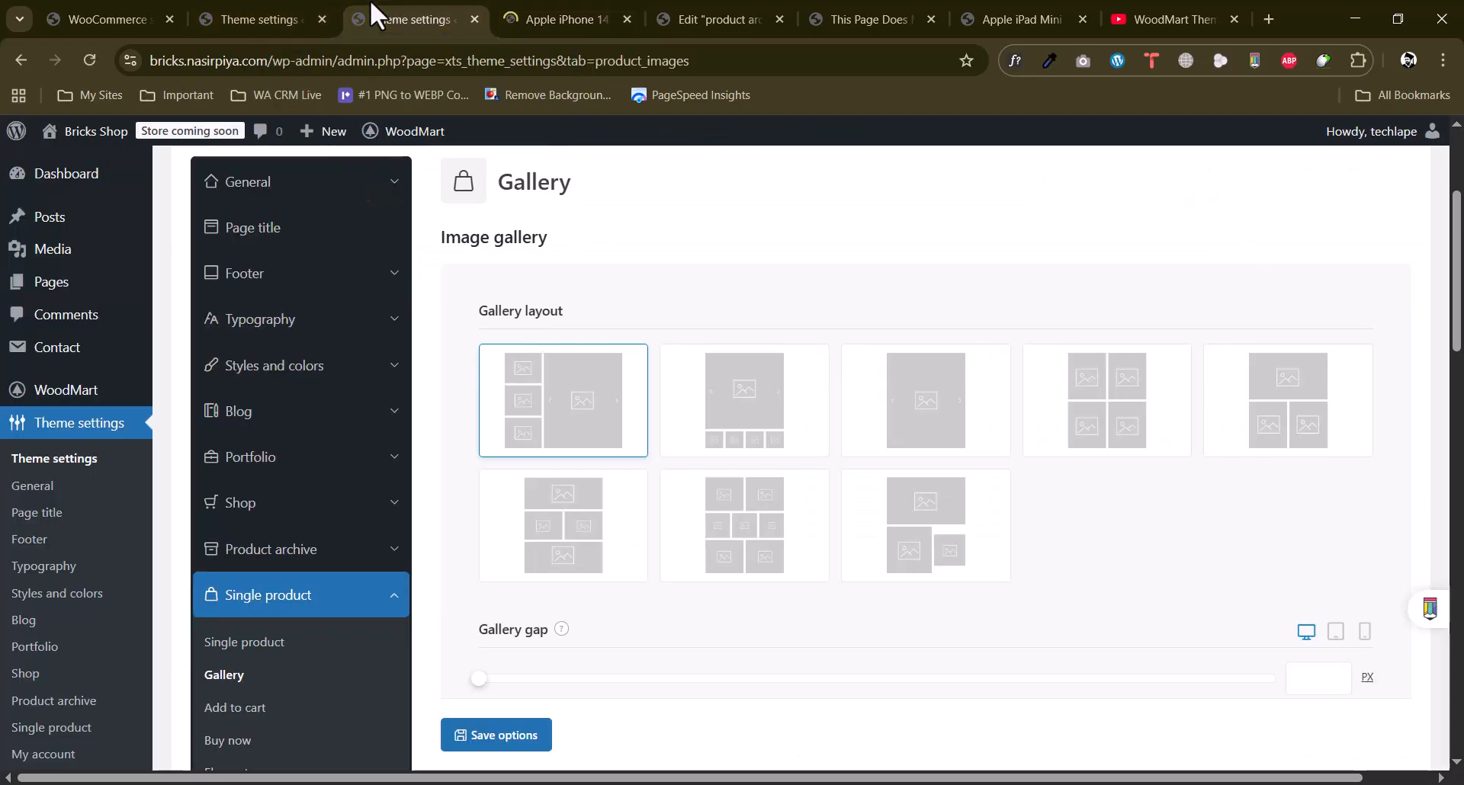
Inspect the image gallery's layout, gap, thumbnails per slide, and thumbnail position and size options.
scroll(620, 311, down, 3)
scroll(618, 312, up, 3)
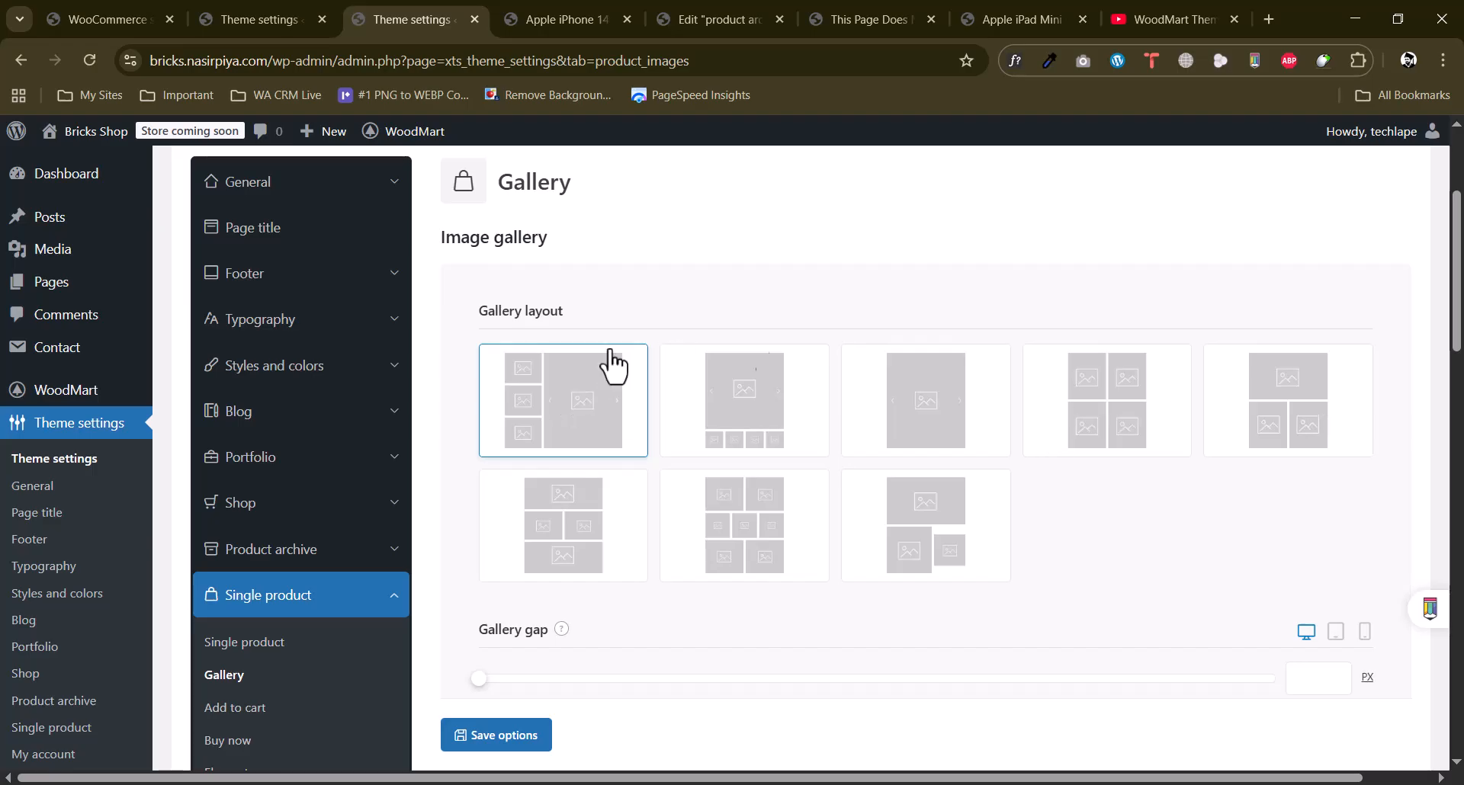
scroll(788, 381, down, 3)
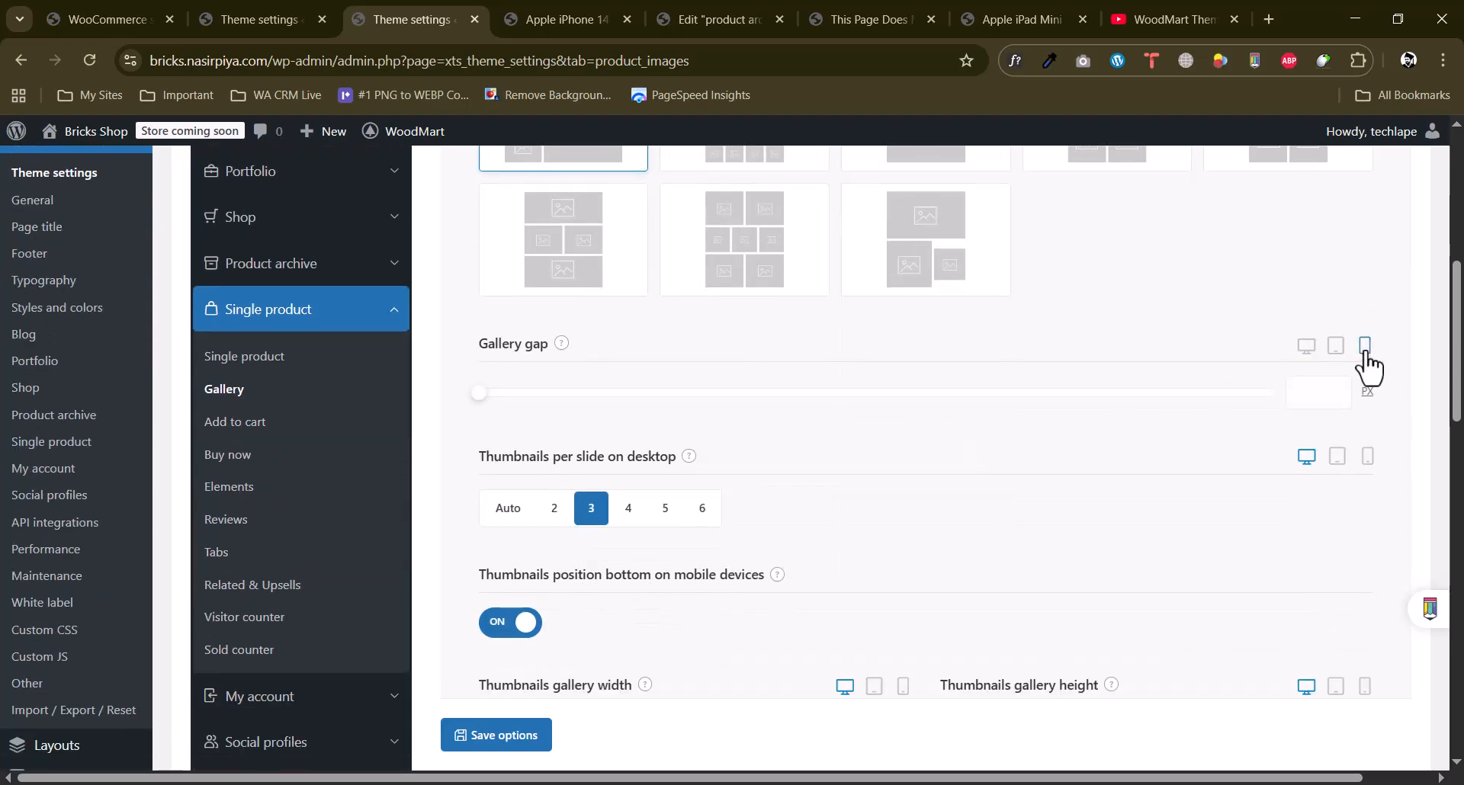
scroll(712, 521, down, 3)
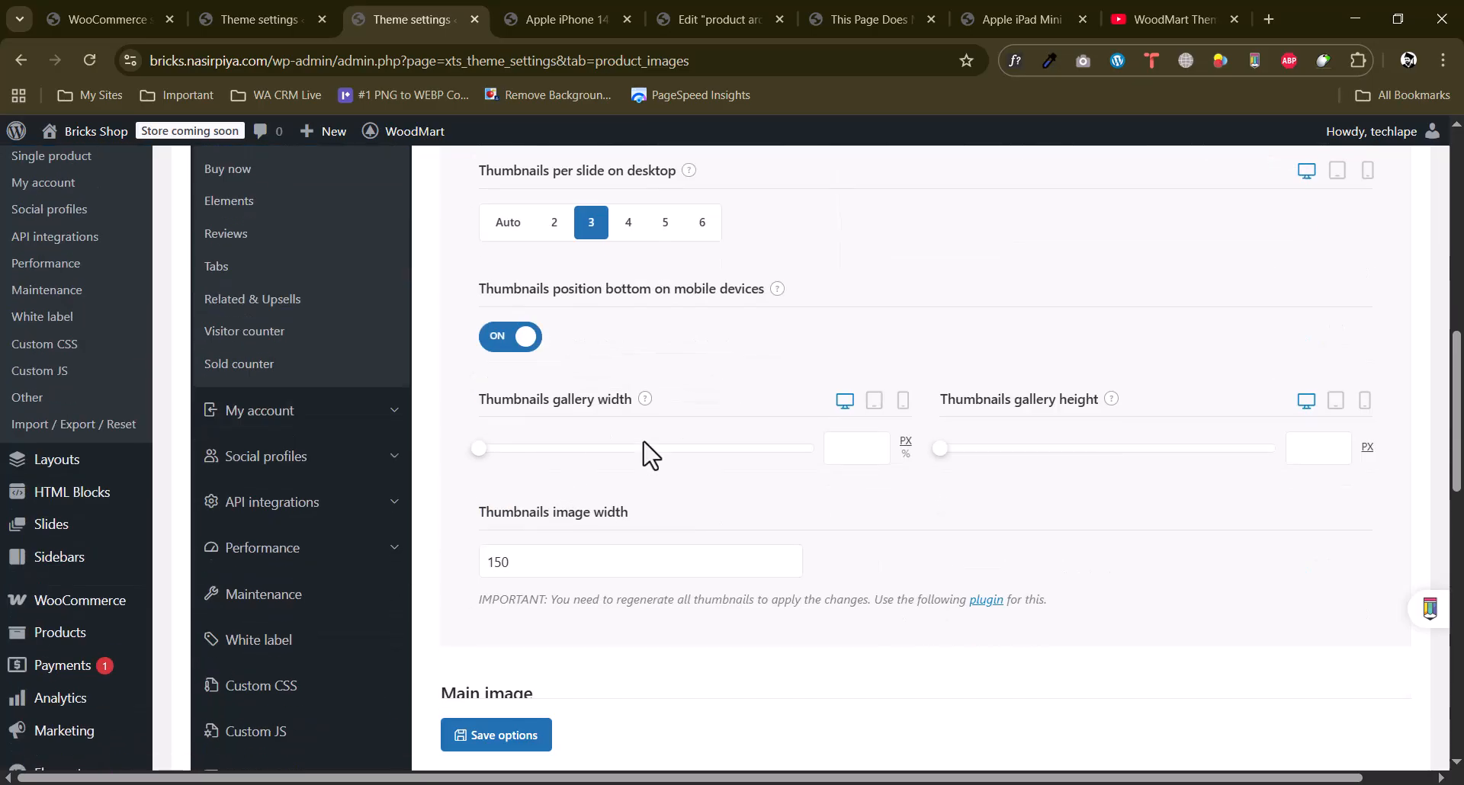
scroll(561, 471, down, 6)
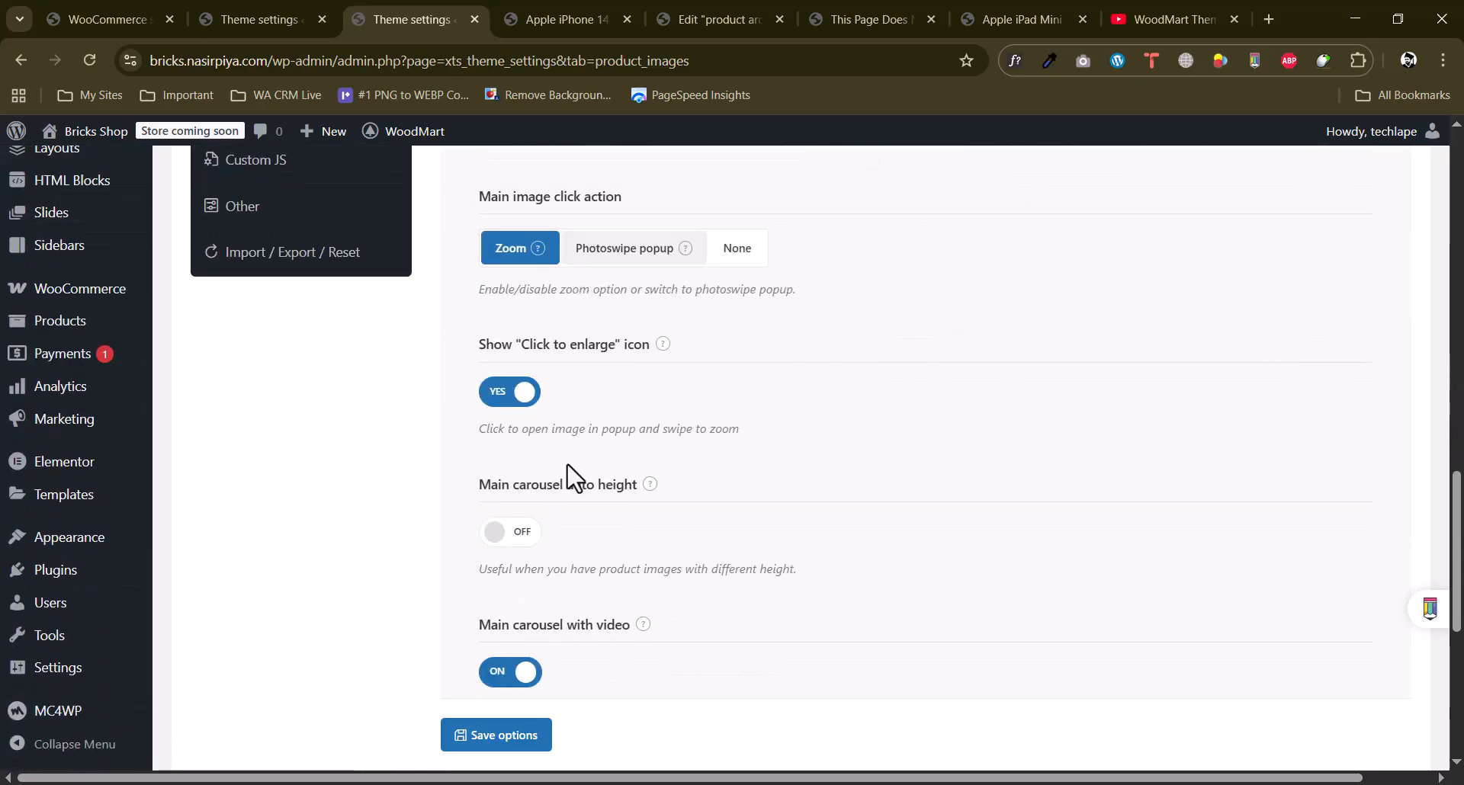
Inspect the Main image settings, covering click action, enlarge icon, carousel auto height, video, pagination and lightbox captions.
scroll(500, 330, up, 2)
drag(480, 387, 646, 392)
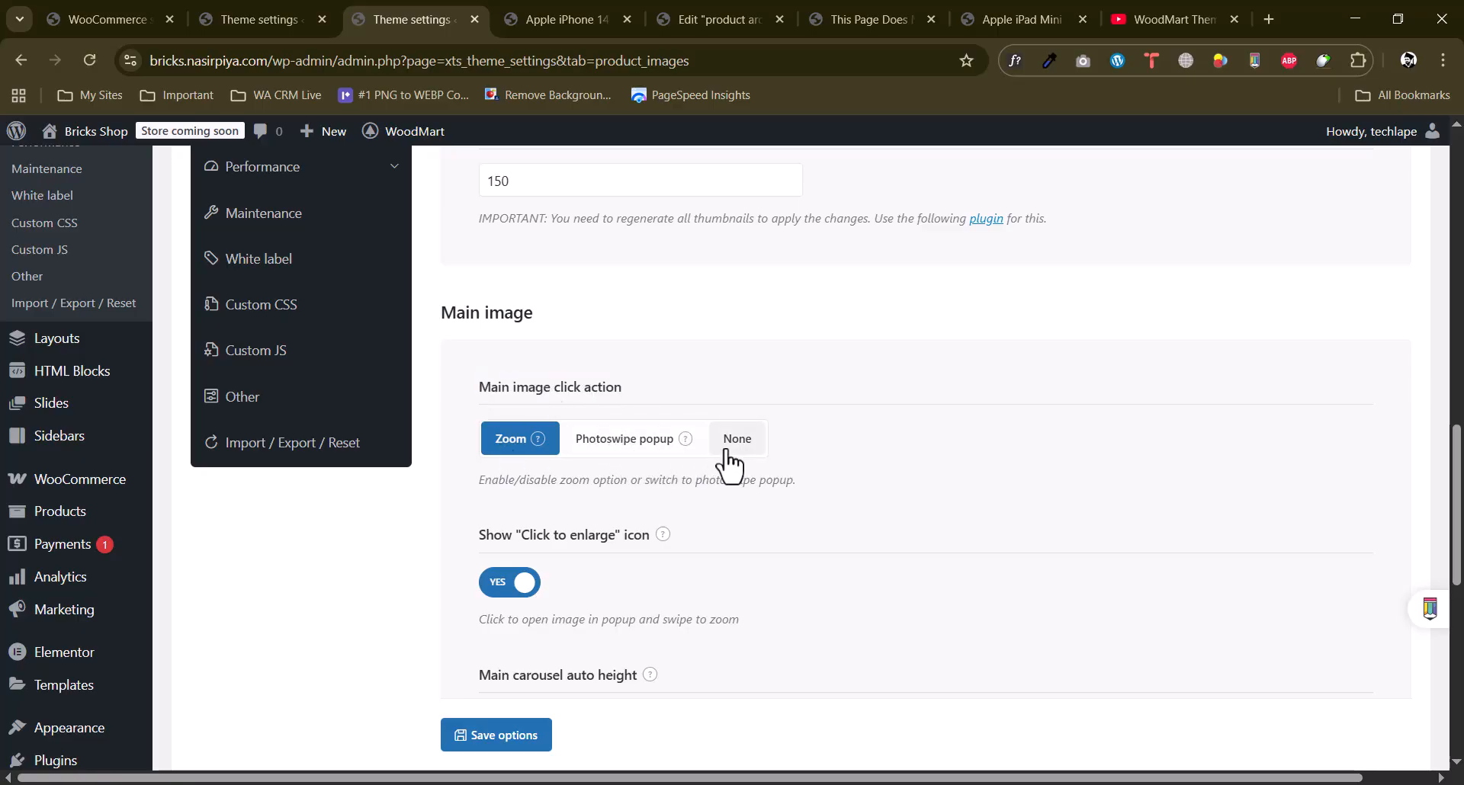
scroll(610, 443, down, 3)
drag(528, 256, 638, 258)
click(514, 384)
drag(528, 392, 611, 396)
click(452, 392)
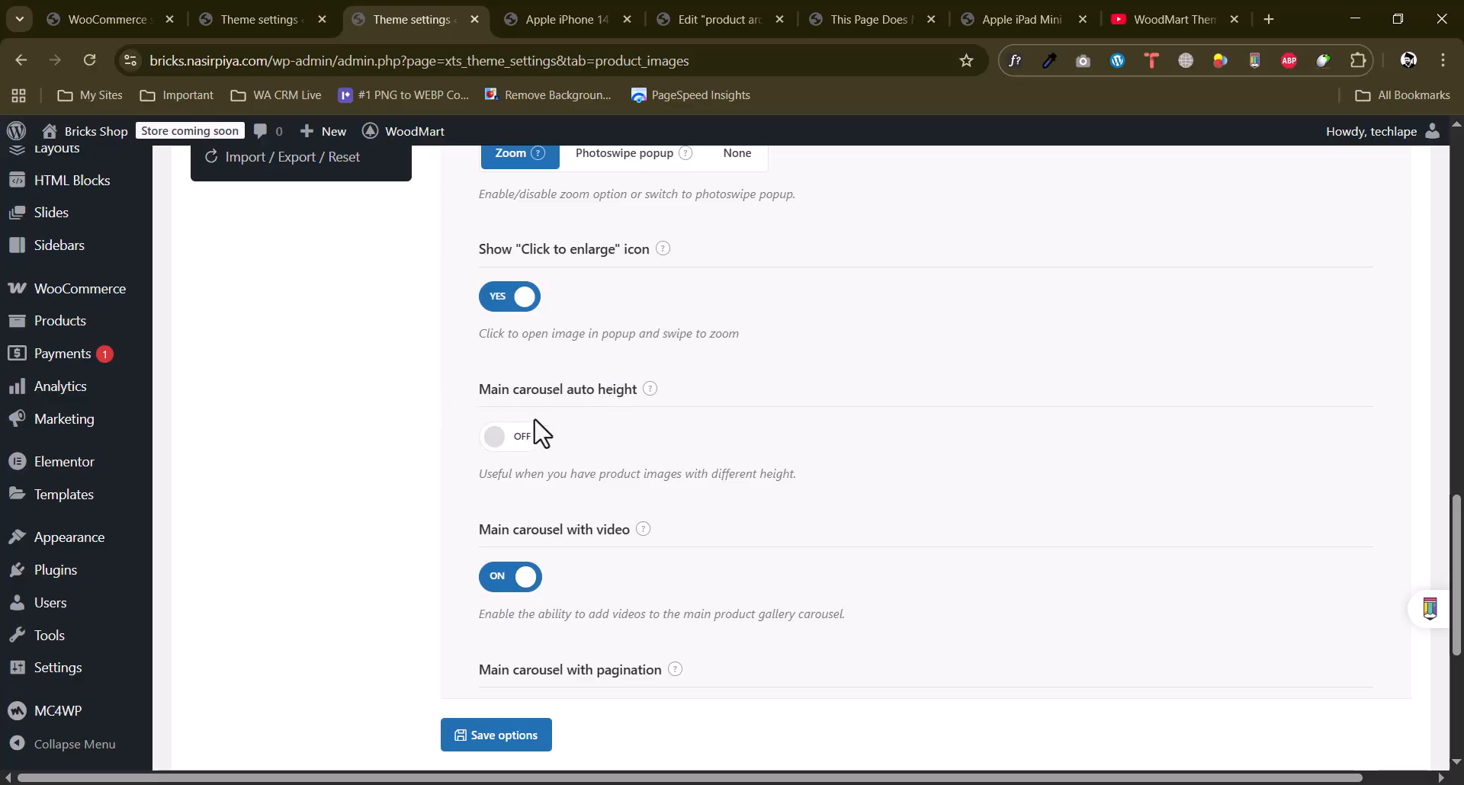
scroll(467, 461, down, 4)
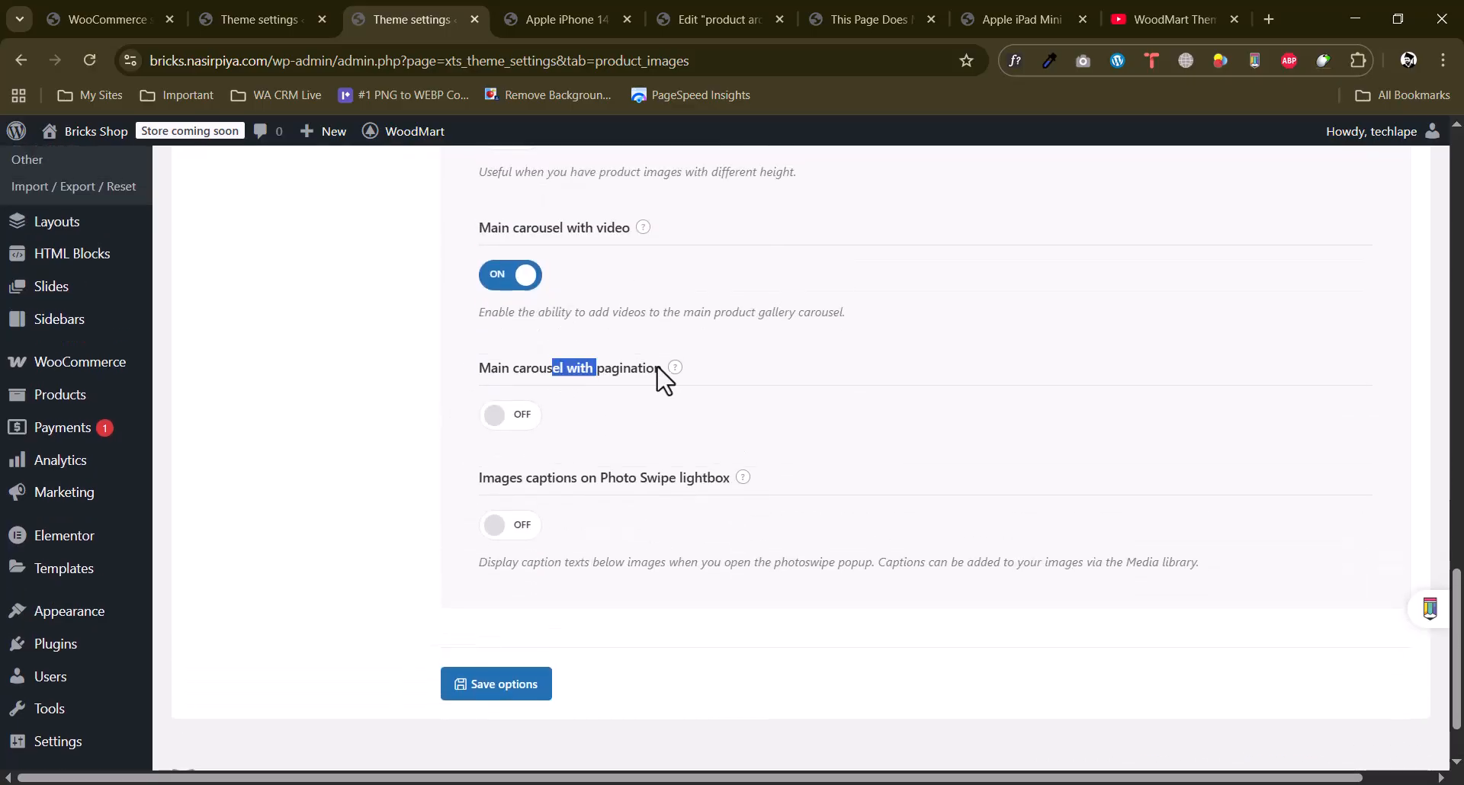
Open the single product Add to cart settings and review the AJAX, sticky, and before and after button content options.
scroll(618, 379, up, 15)
scroll(616, 381, down, 1)
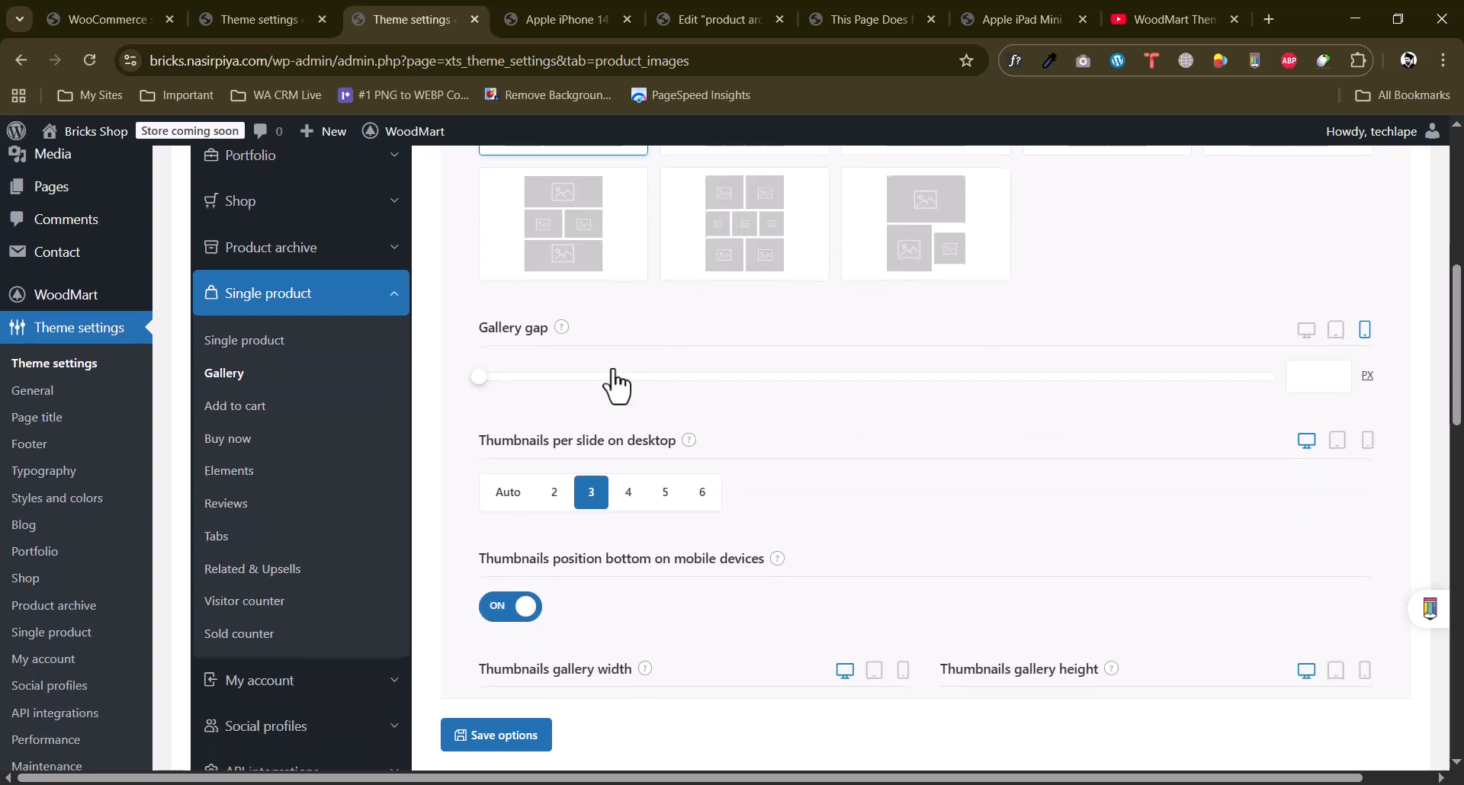
scroll(616, 380, up, 7)
scroll(617, 374, down, 3)
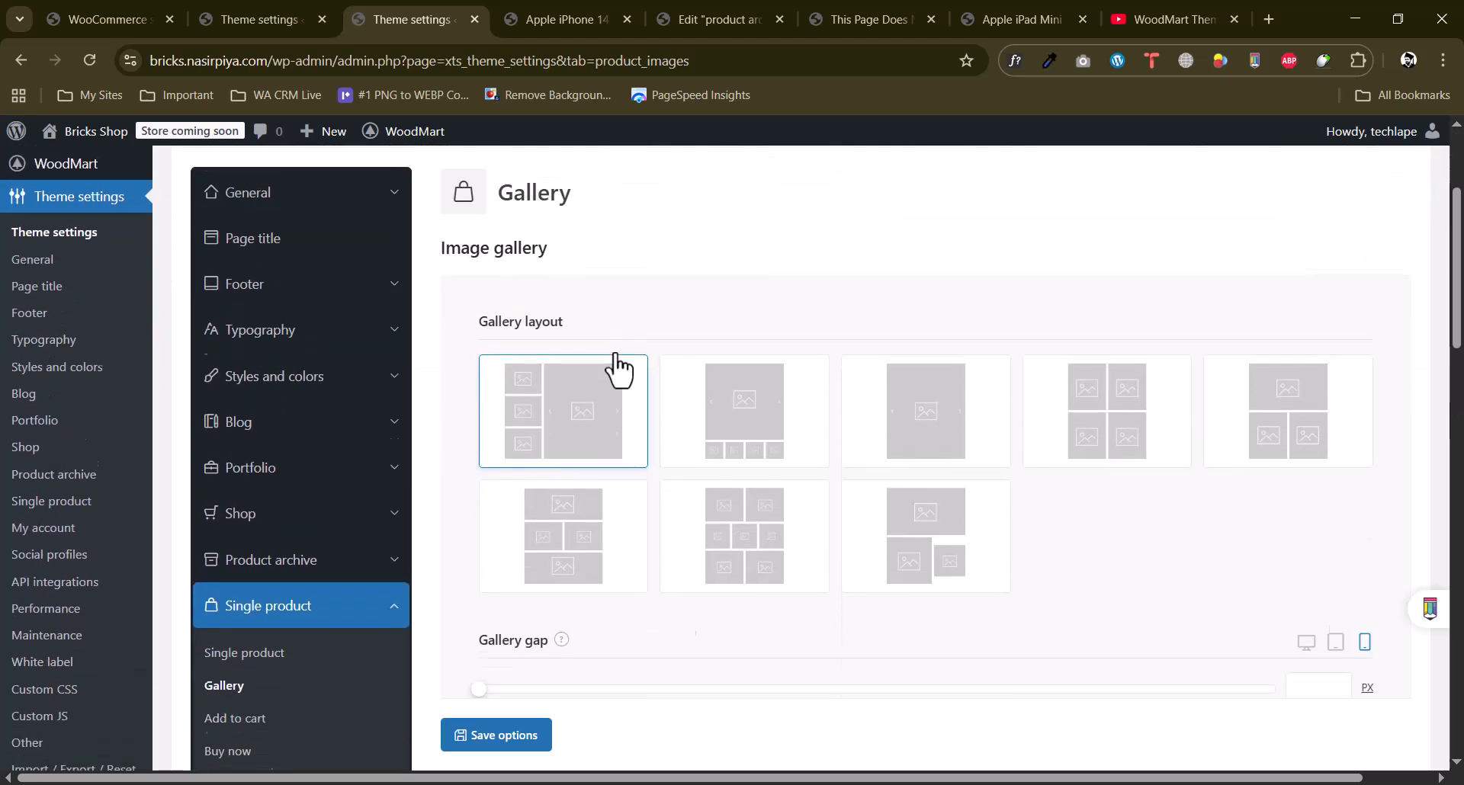
scroll(616, 370, down, 3)
click(231, 469)
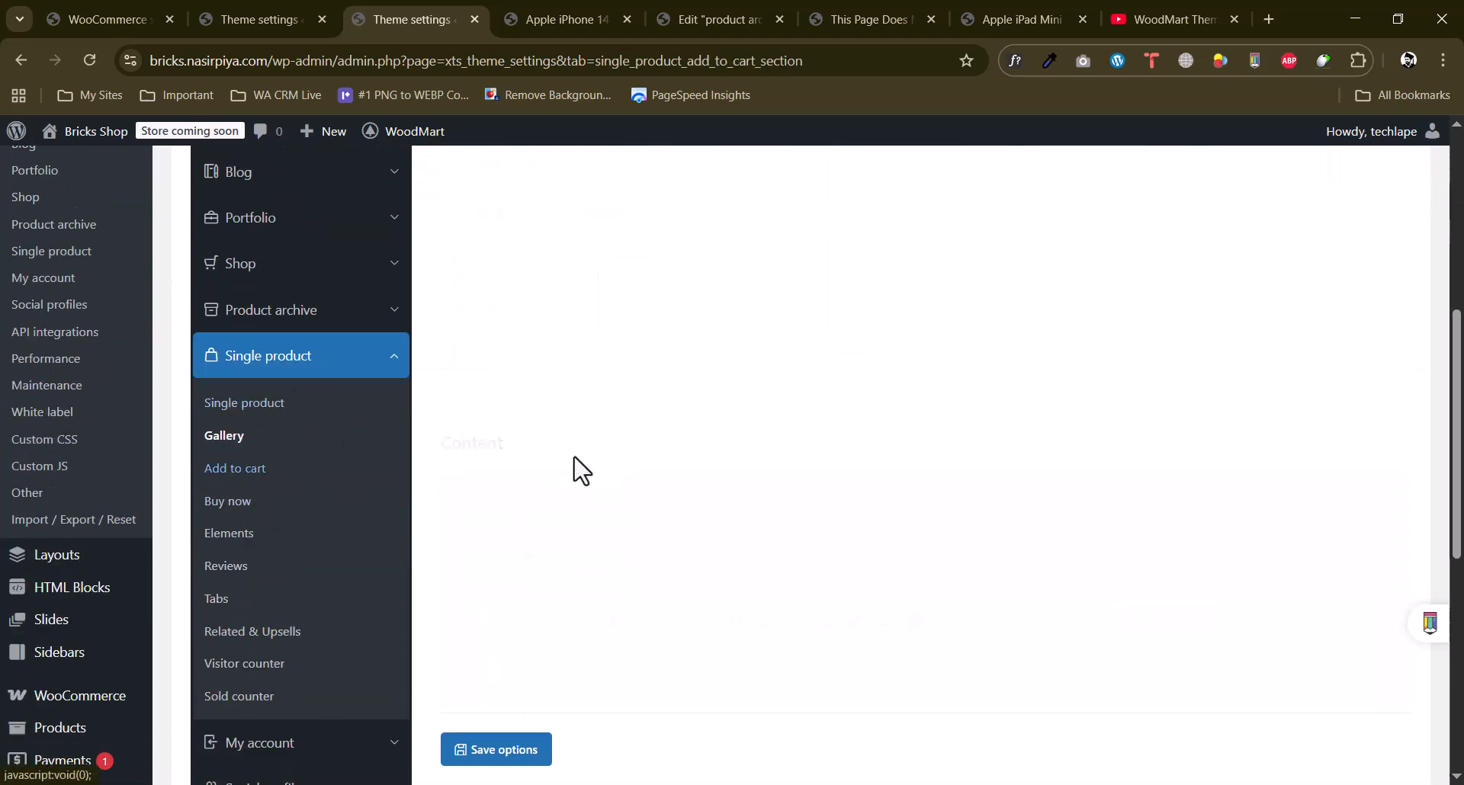
scroll(695, 485, down, 1)
drag(600, 268, 816, 268)
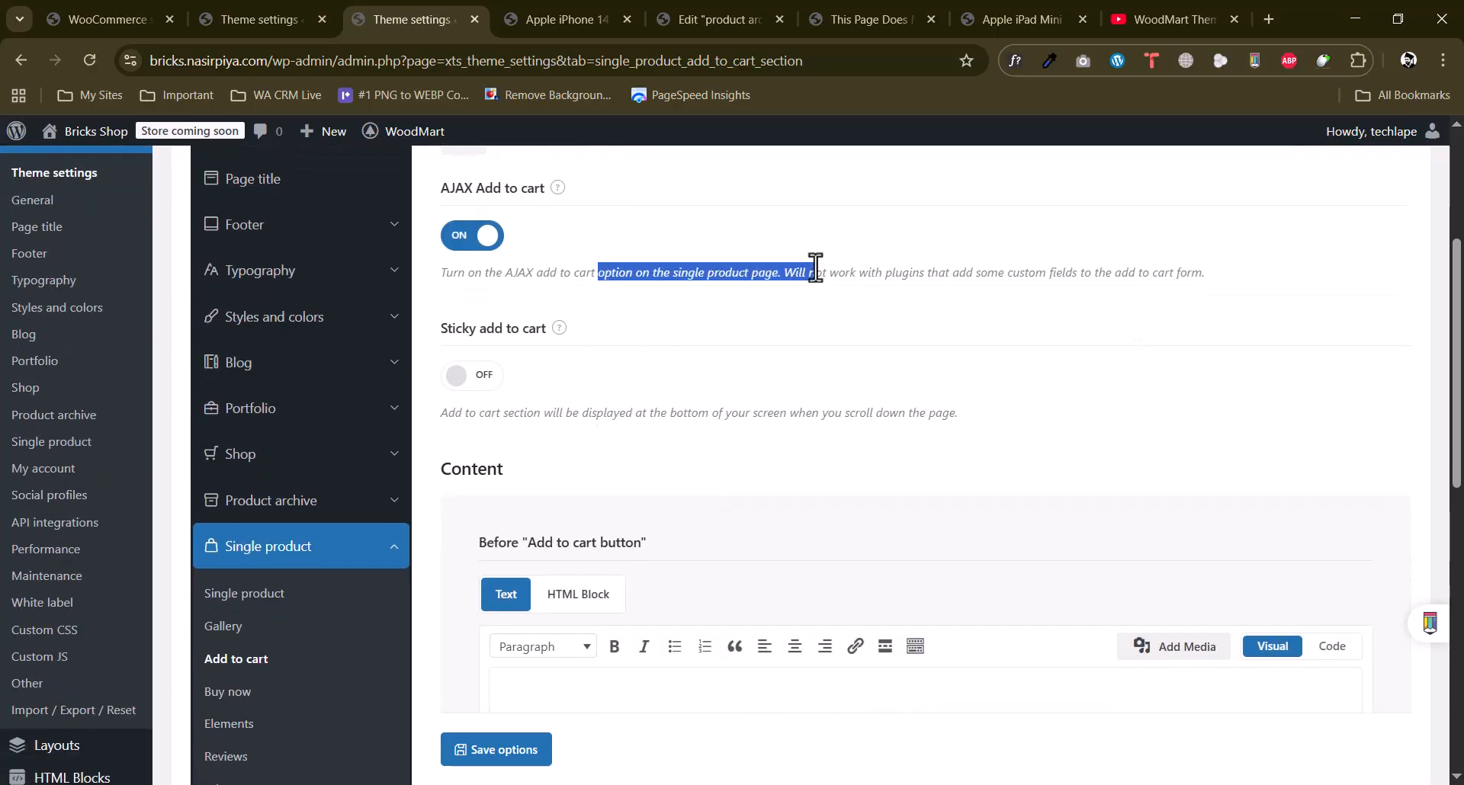
click(784, 296)
scroll(784, 298, down, 4)
scroll(673, 499, down, 2)
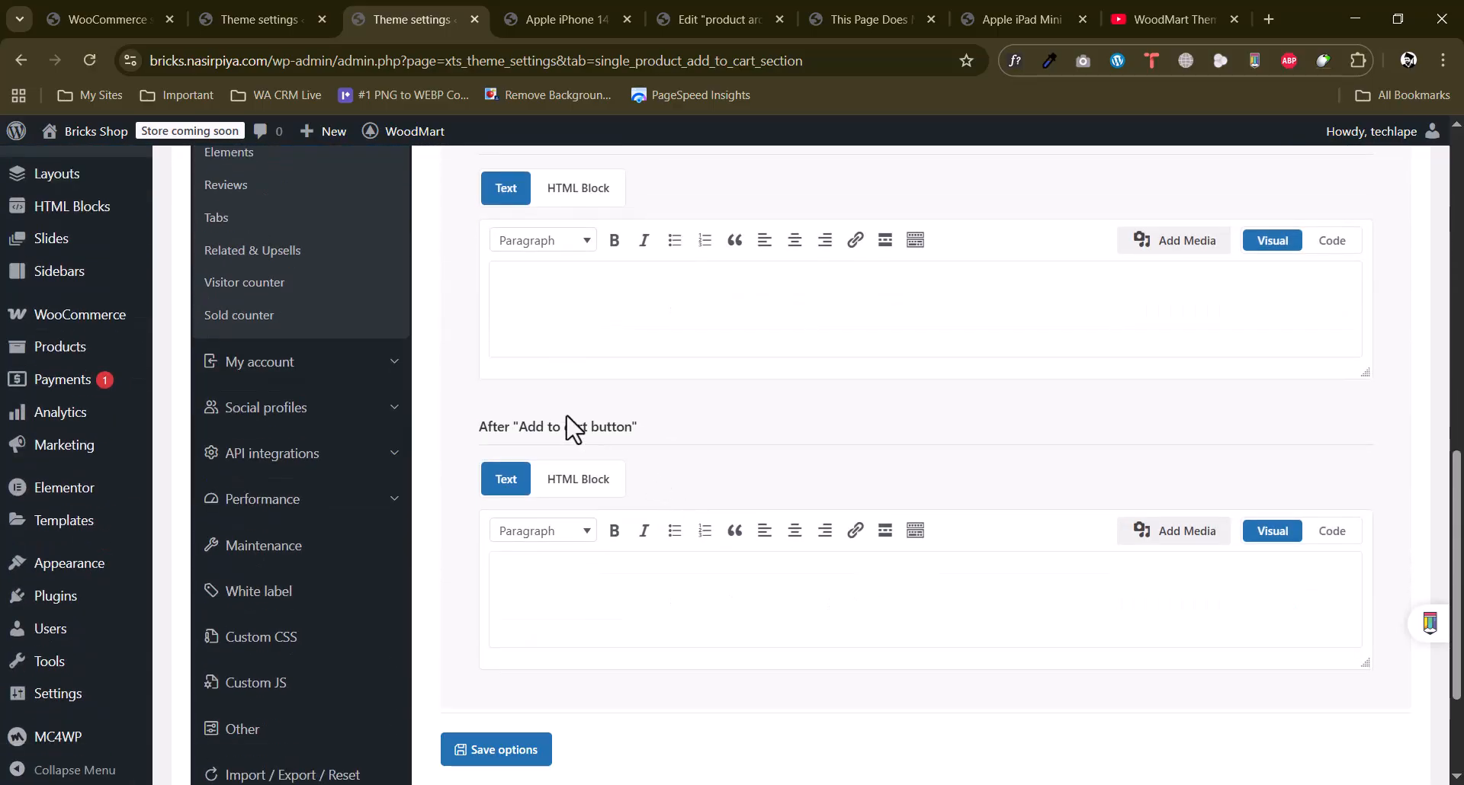
scroll(573, 427, down, 2)
scroll(568, 443, up, 4)
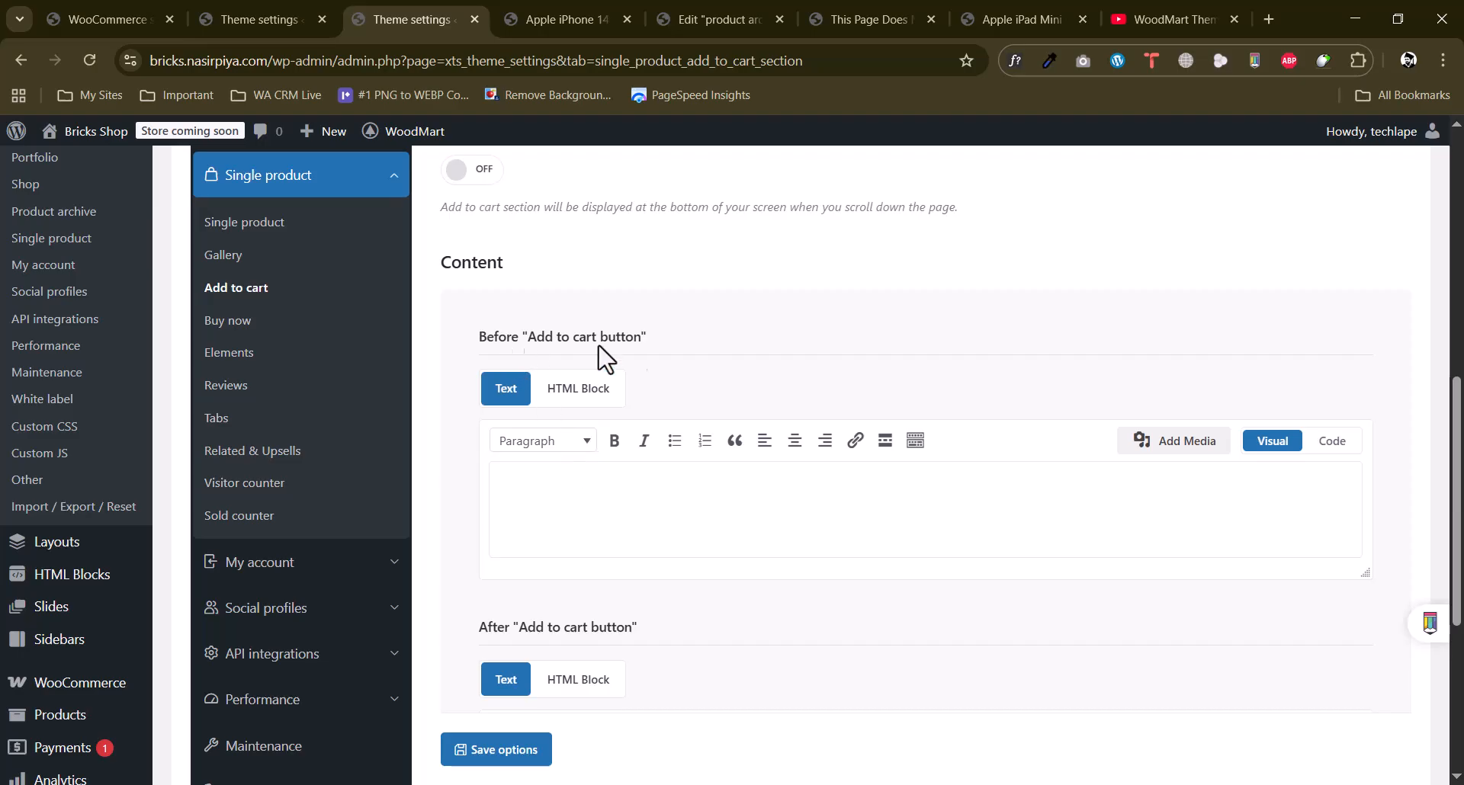
Check the area around the Add To Cart button on the Apple iPhone 14 Plus page, and return to the Add to cart settings.
click(565, 19)
scroll(844, 289, down, 4)
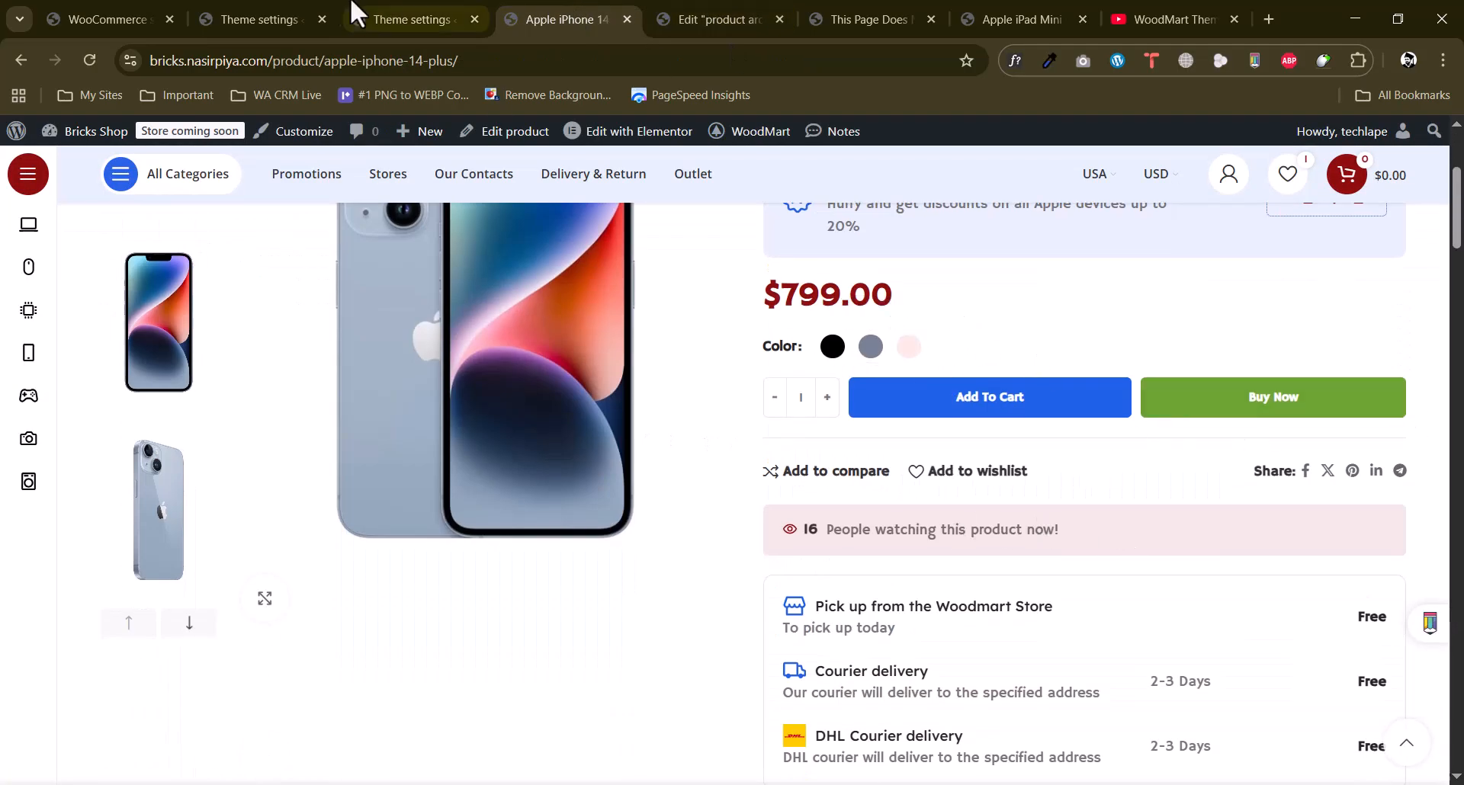
click(307, 17)
scroll(538, 336, up, 1)
click(429, 13)
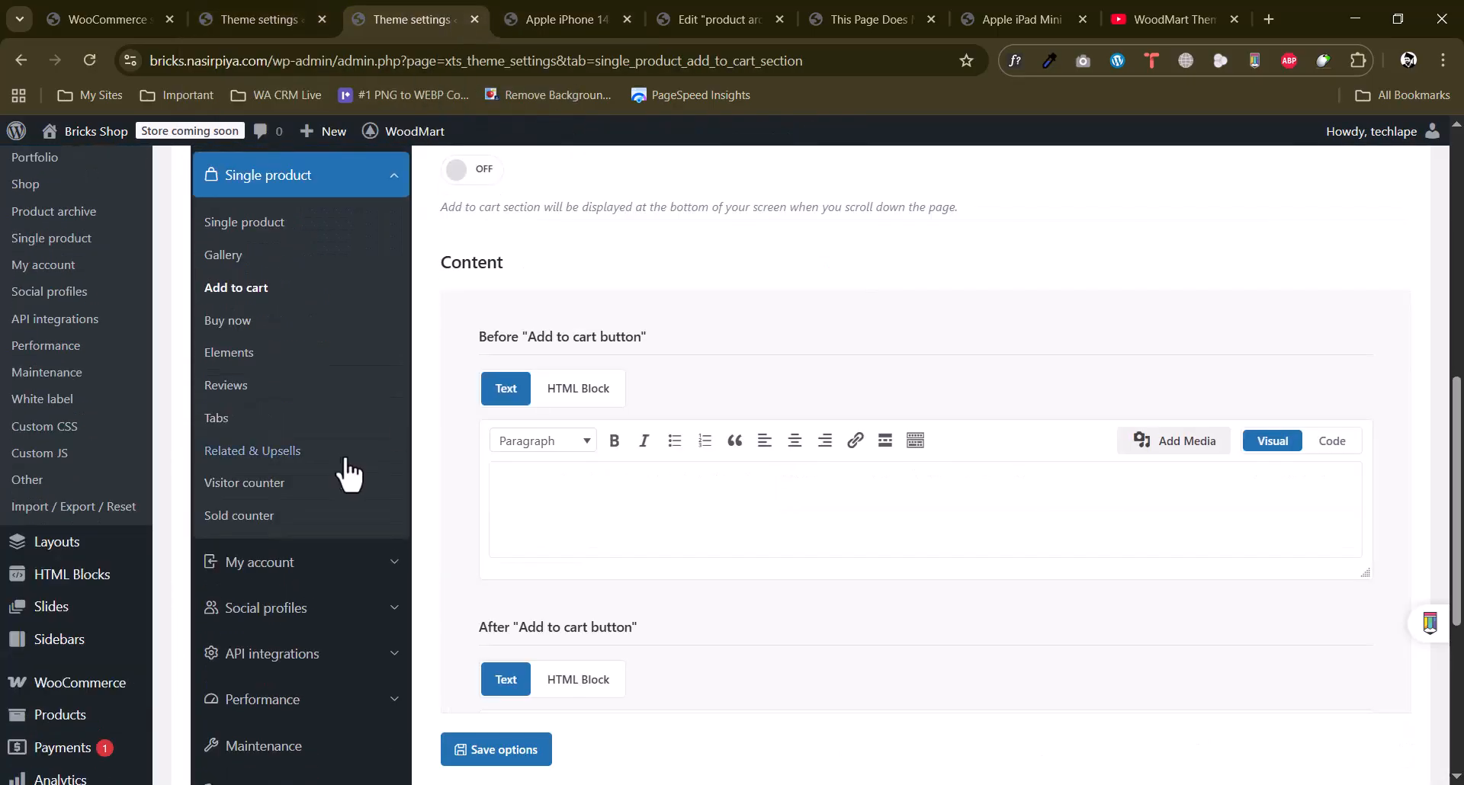
Set the content before the Add to cart button to HTML Block and bring up the HTML Blocks admin options.
scroll(348, 467, down, 2)
scroll(458, 412, up, 1)
click(579, 297)
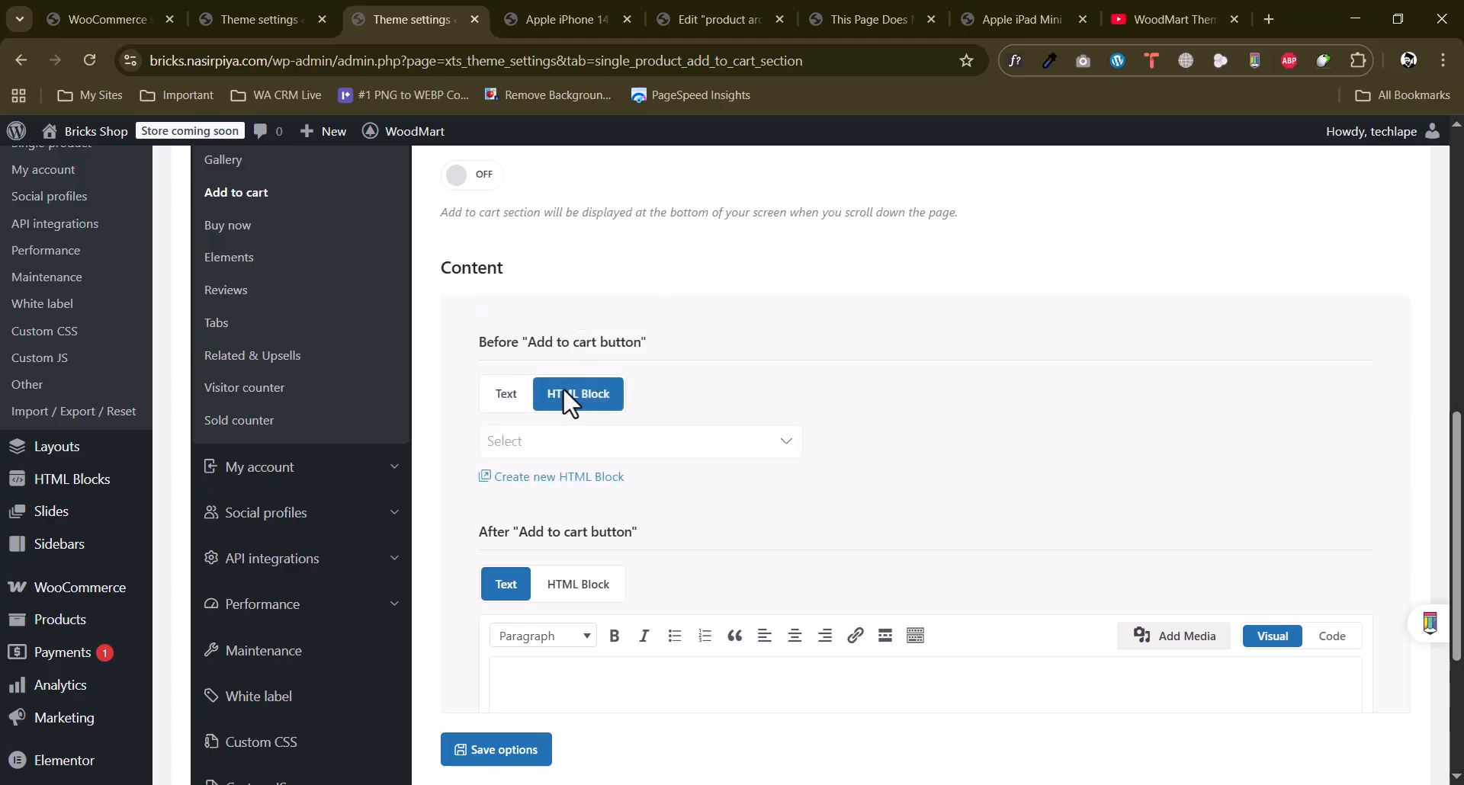
mouse_move(38, 482)
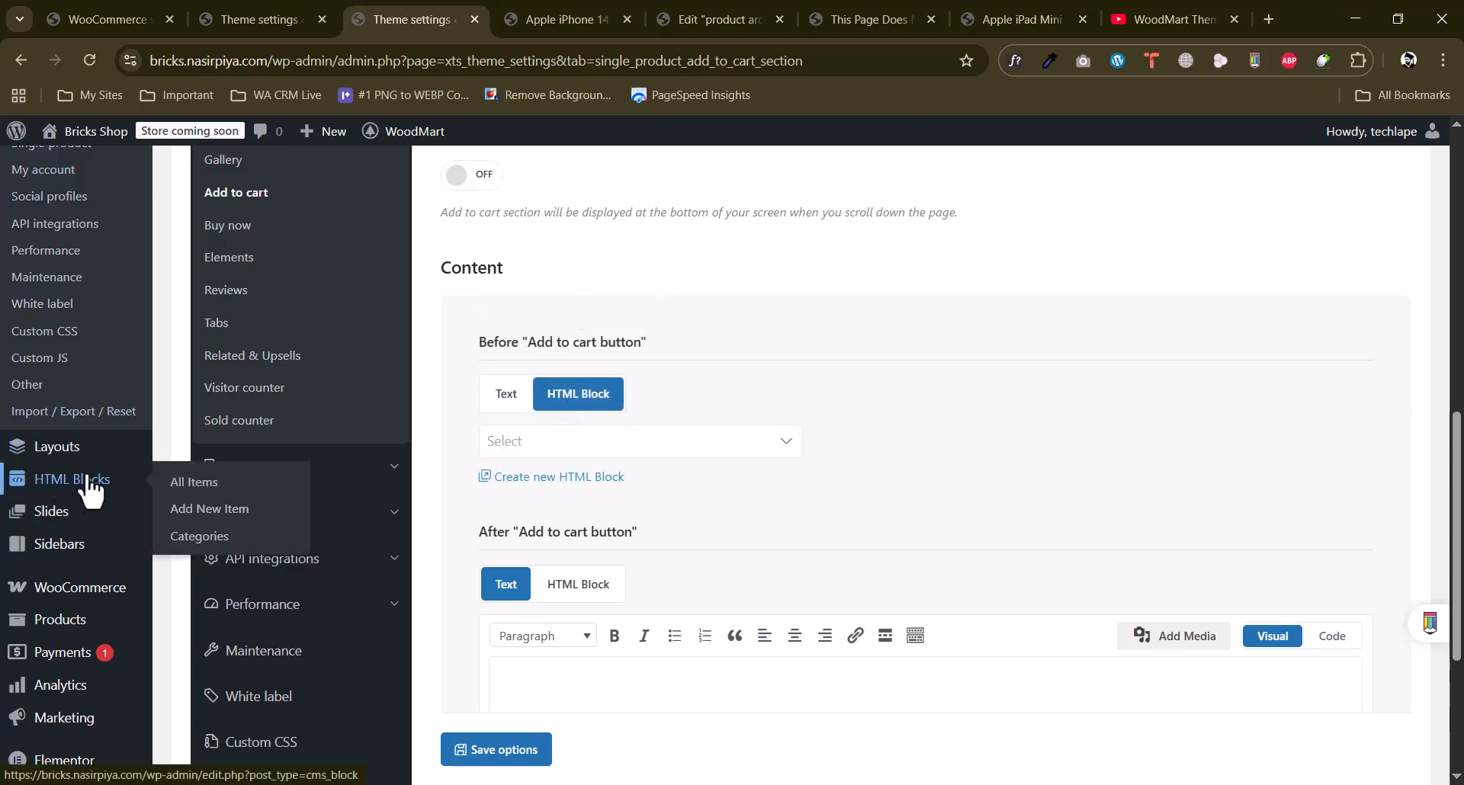
Switch the content before the Add to cart button back to Text.
click(675, 452)
click(845, 399)
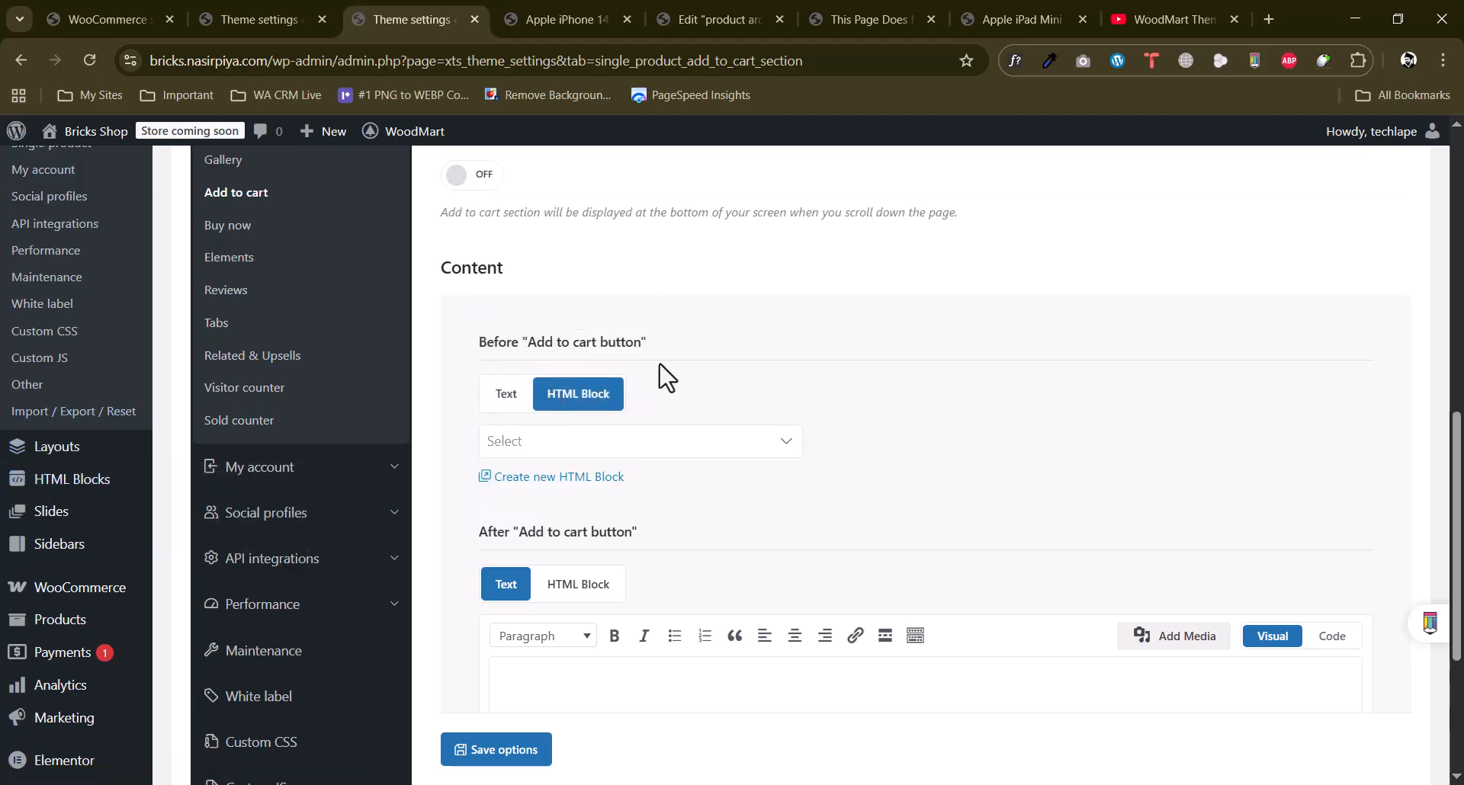
click(526, 400)
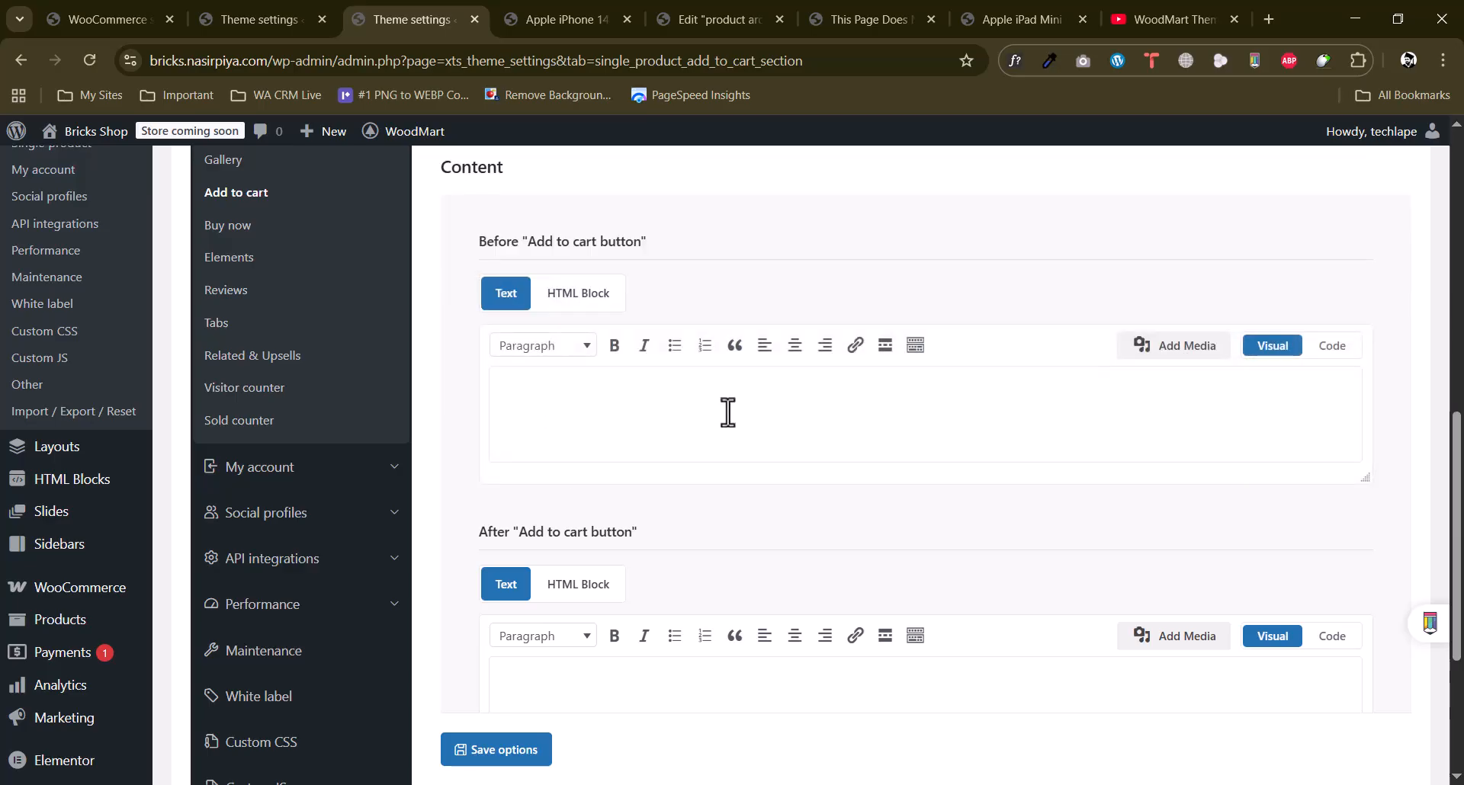
scroll(472, 385, up, 3)
Open the single product Buy now settings and check the Buy Now button on the Apple iPhone 14 Plus page.
click(241, 424)
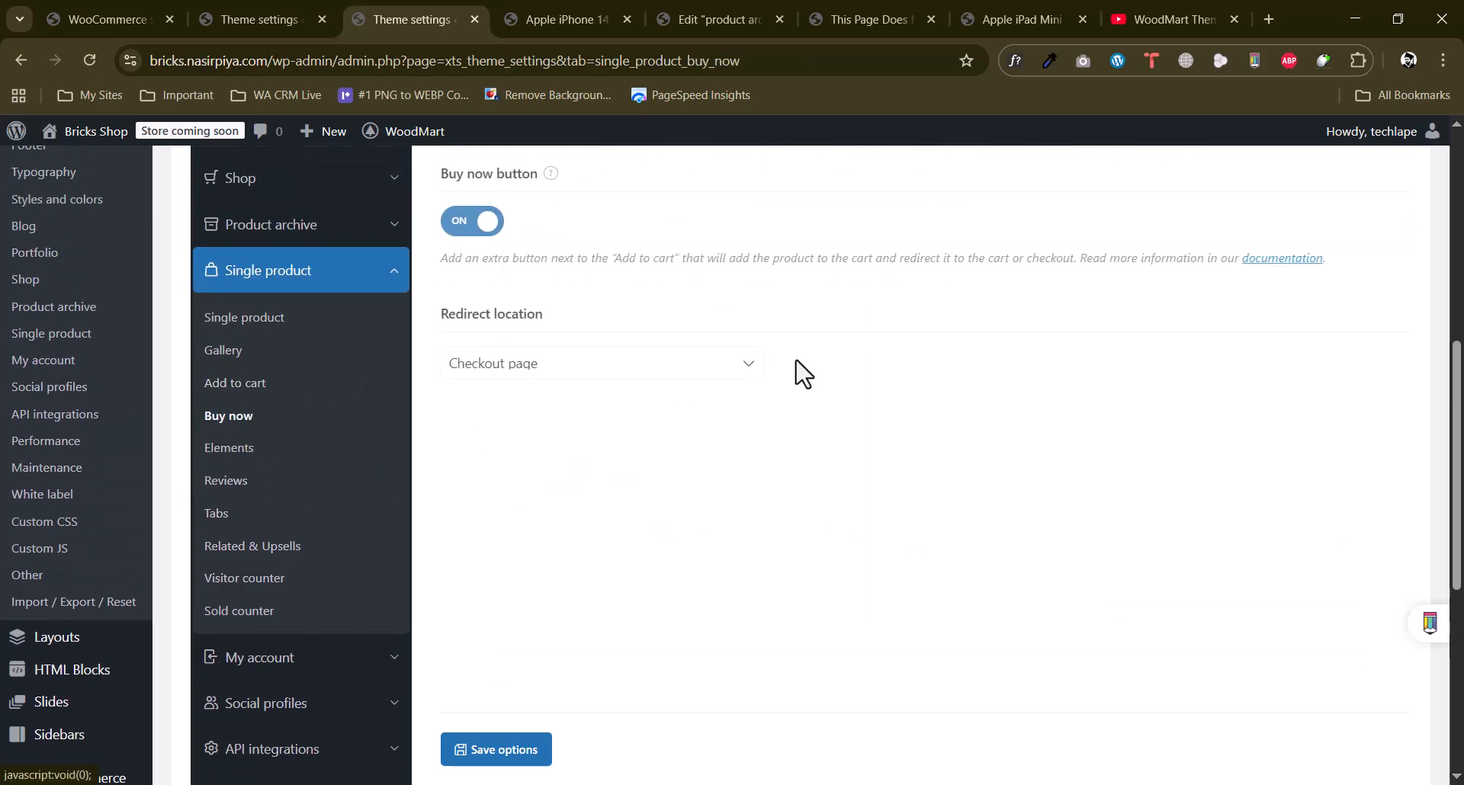
drag(564, 378, 810, 374)
click(591, 415)
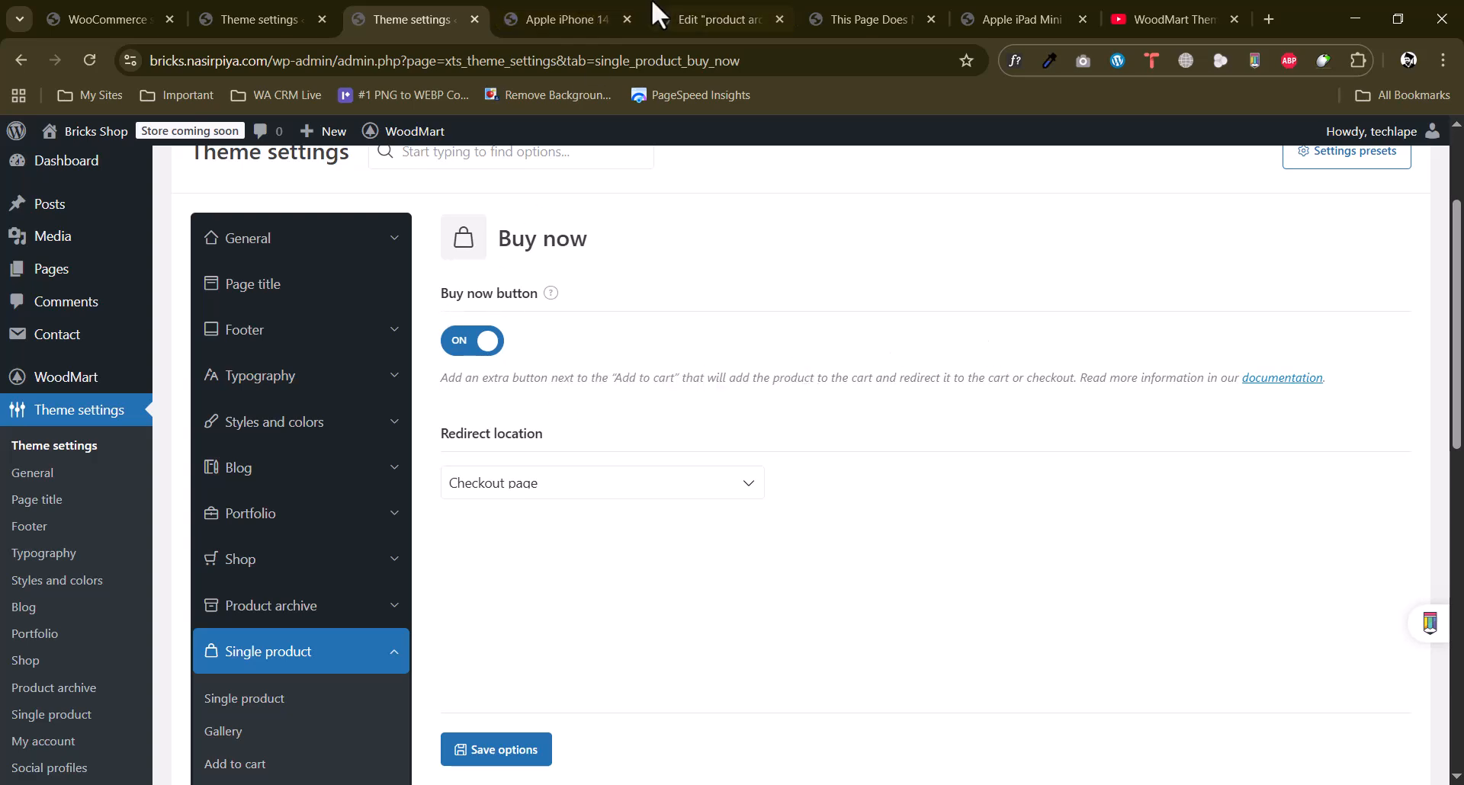
click(603, 17)
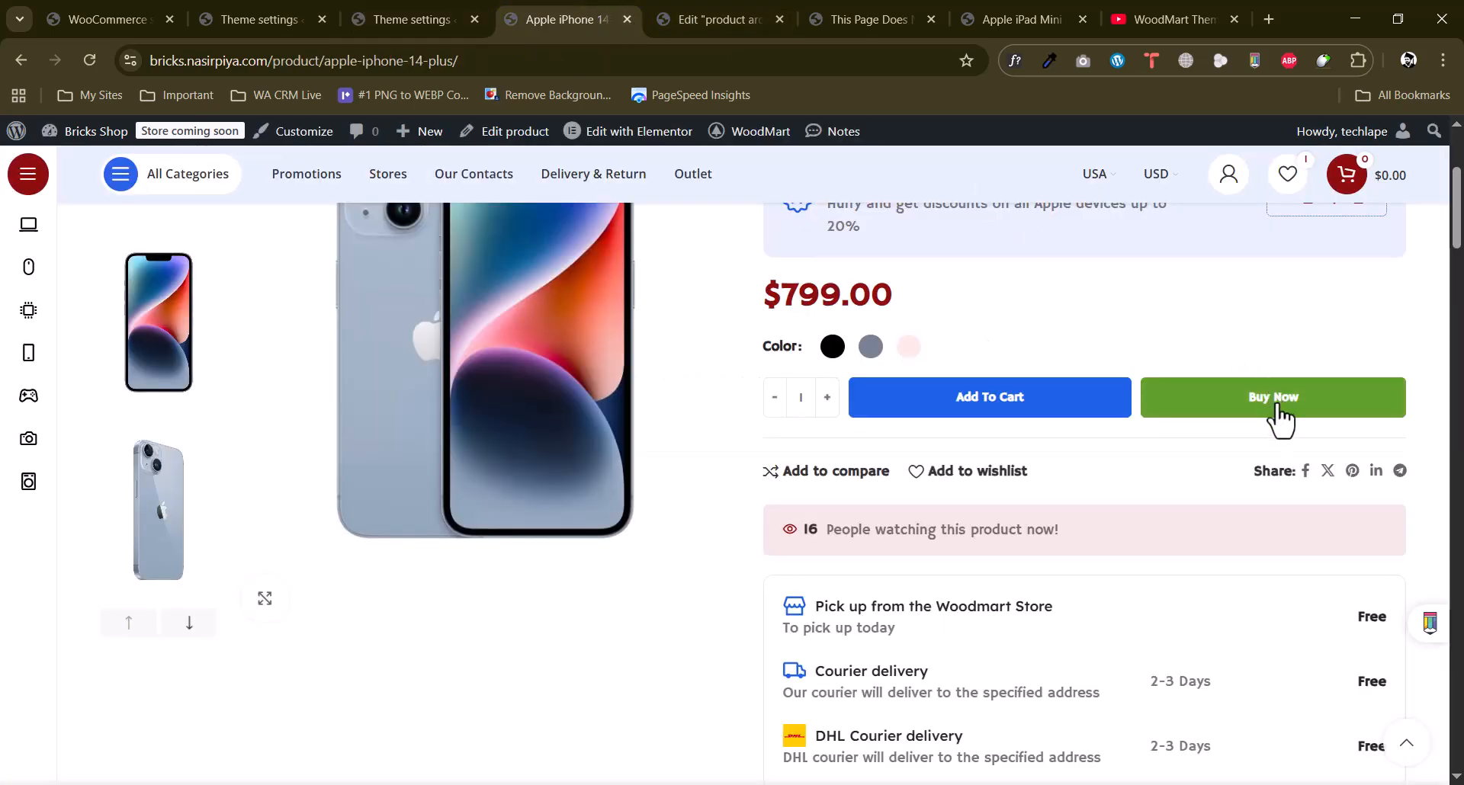
Review the Buy now redirect location options, compare with the product page's Buy Now button, and return to the settings.
click(409, 17)
click(572, 488)
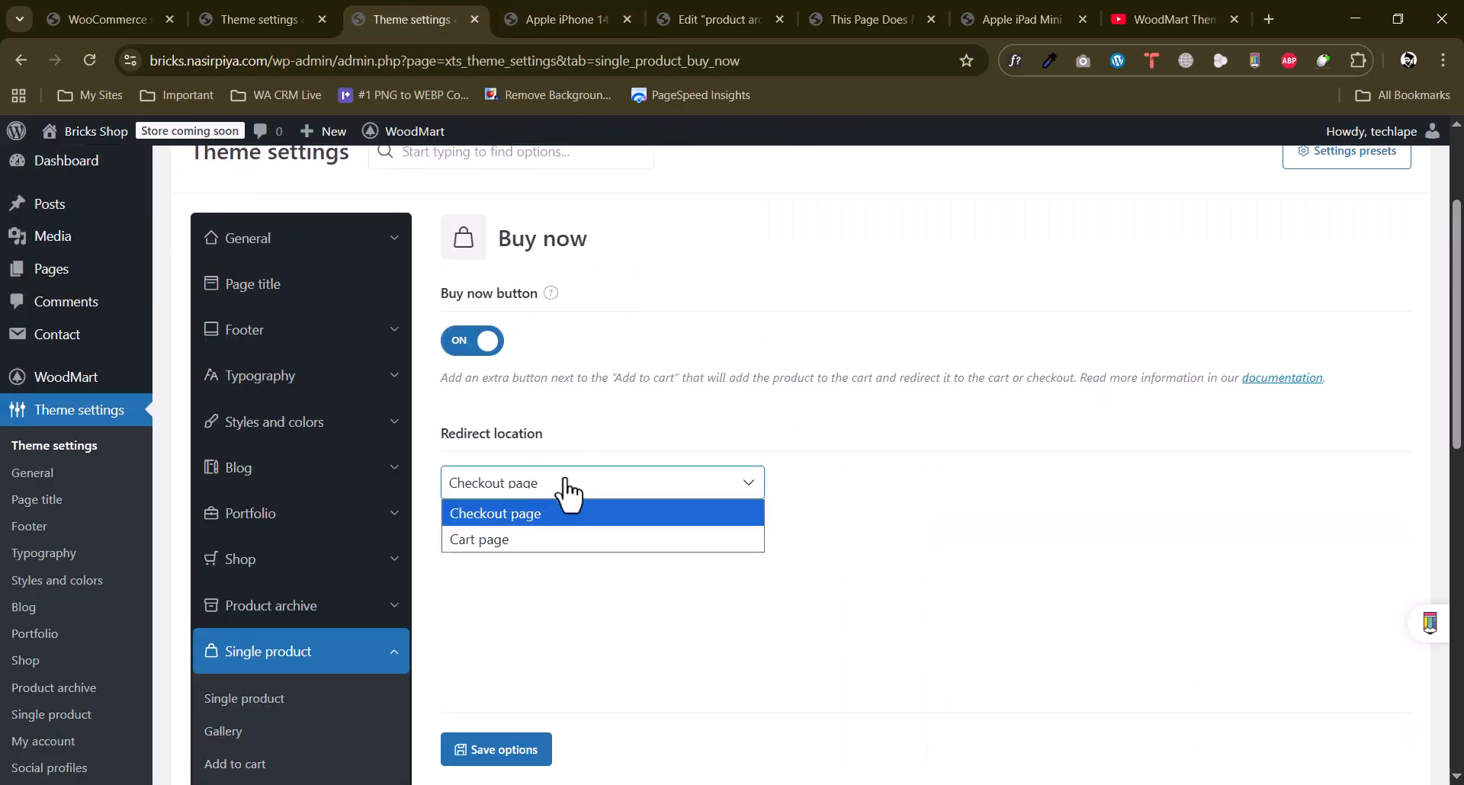
click(562, 418)
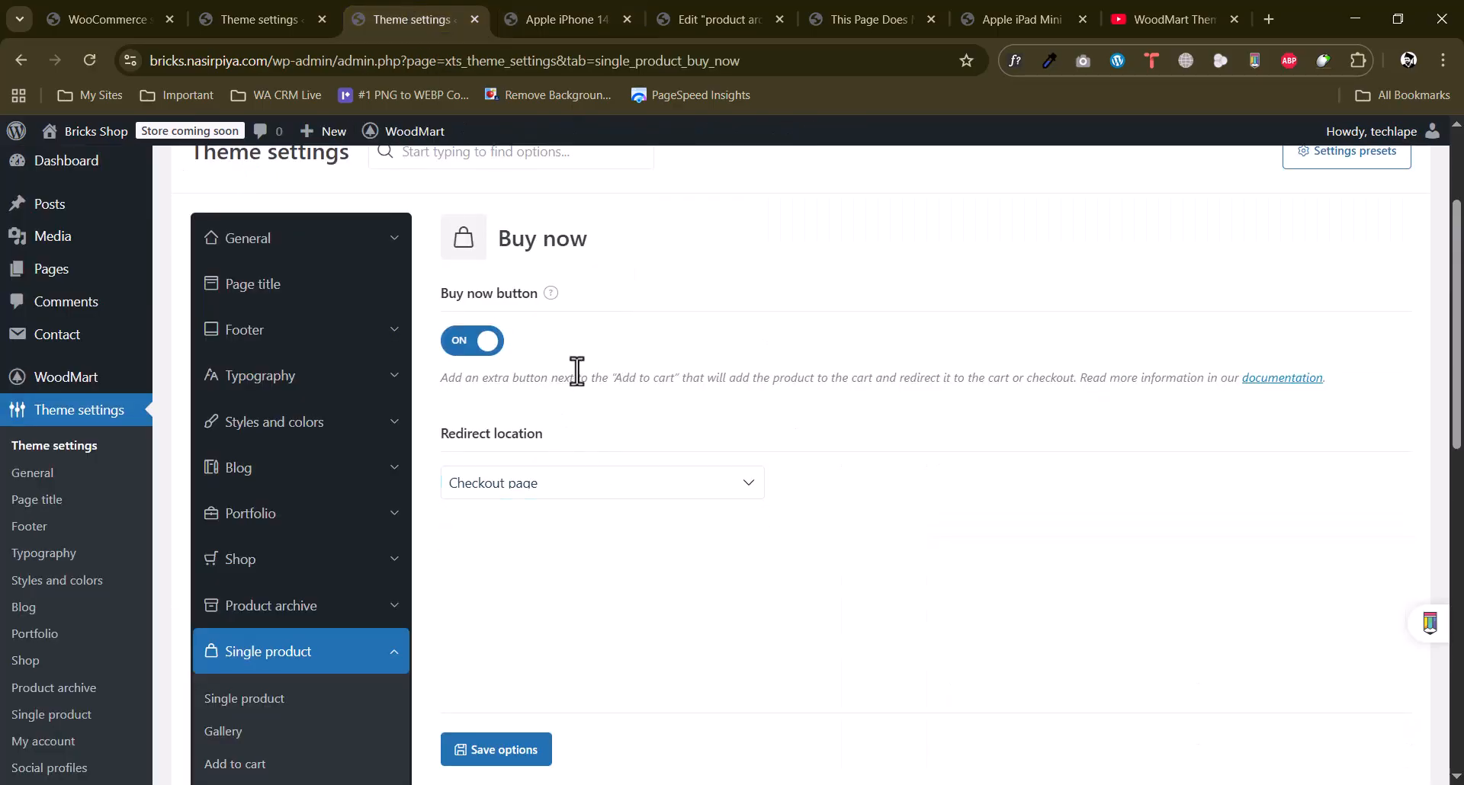
click(560, 18)
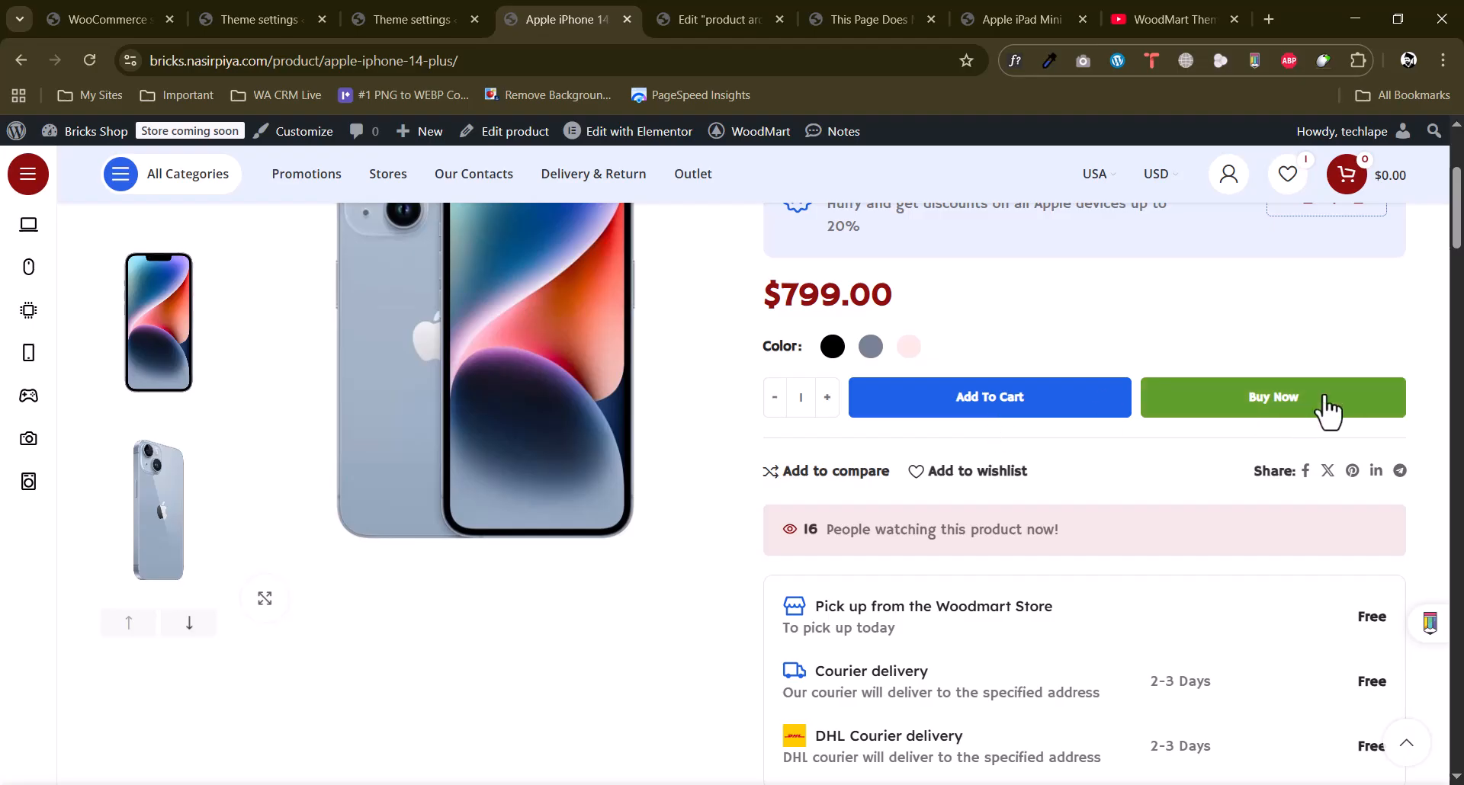
click(365, 15)
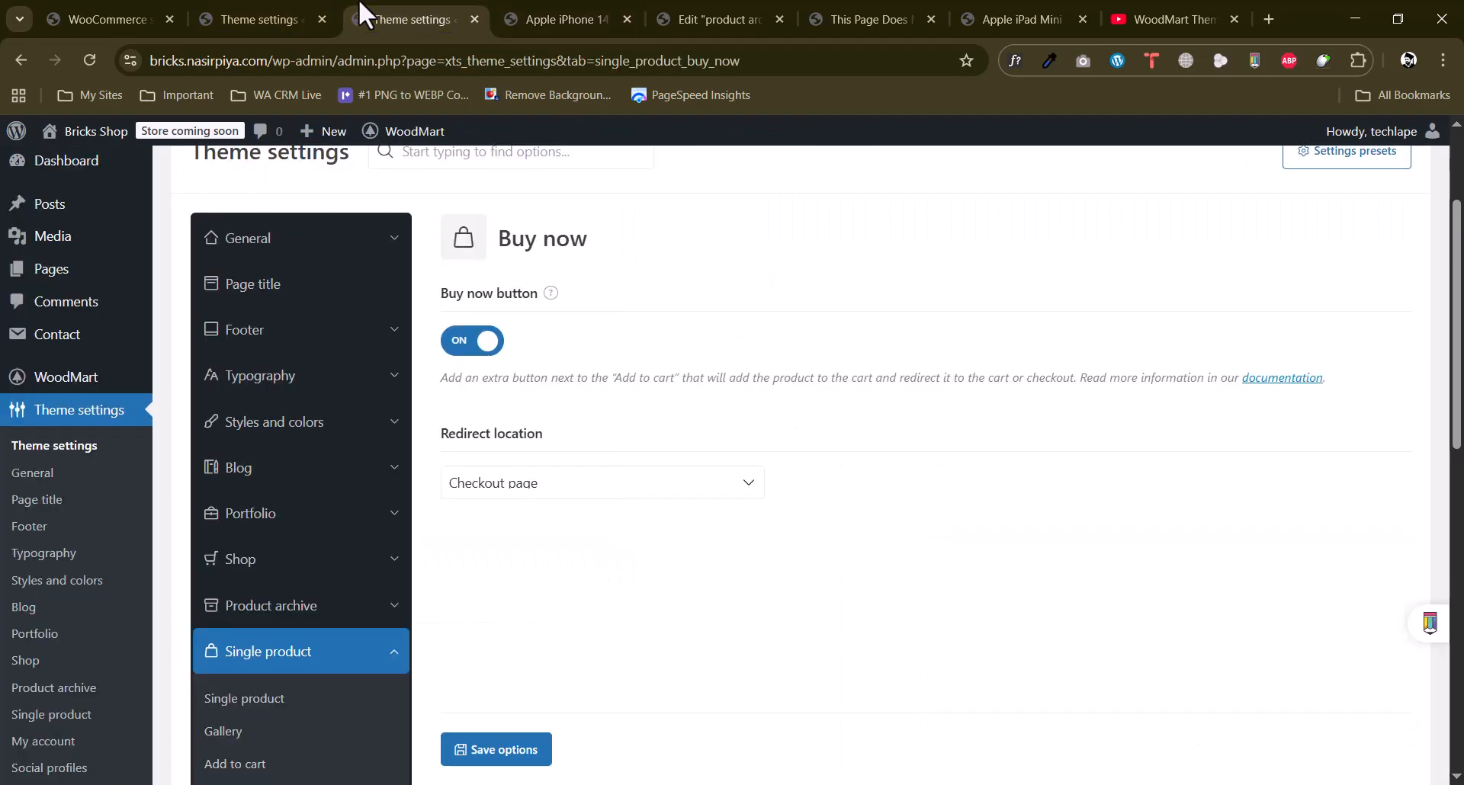
Open the single product Elements settings and review the breadcrumbs and products navigation options.
scroll(347, 547, down, 4)
click(231, 546)
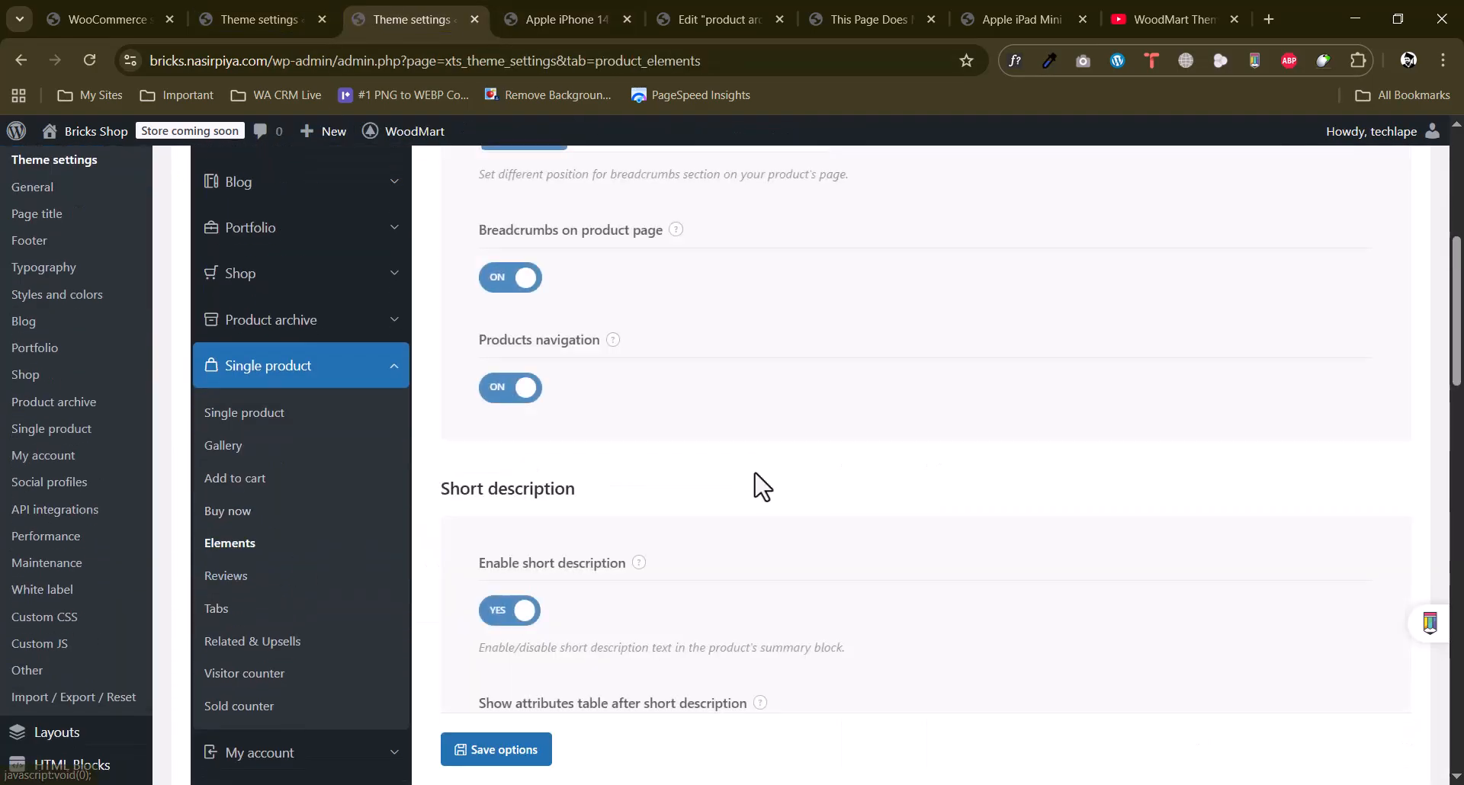
drag(485, 397, 697, 383)
click(570, 389)
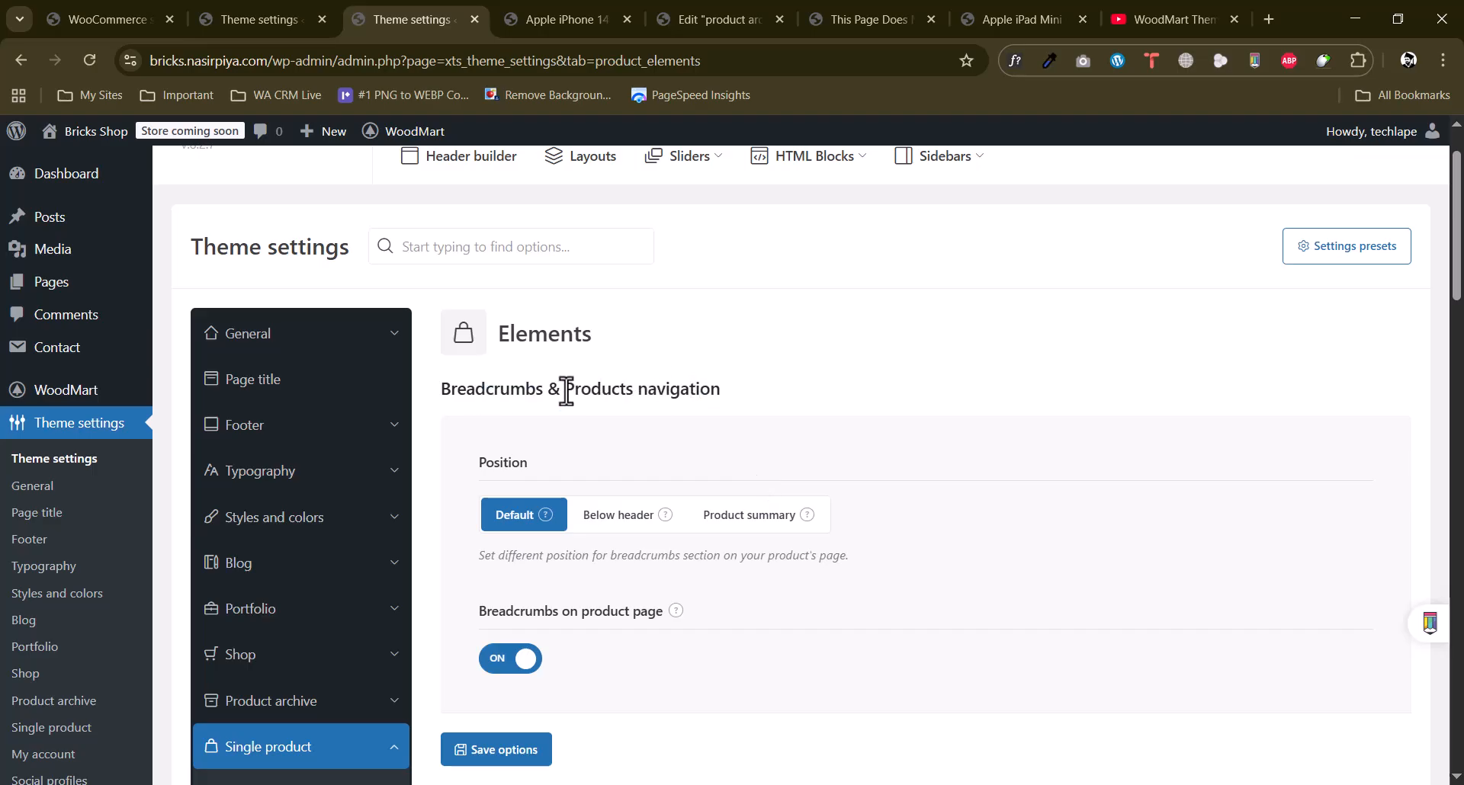
mouse_move(484, 391)
mouse_down()
mouse_move(675, 389)
mouse_move(496, 396)
mouse_up()
click(696, 387)
click(496, 397)
scroll(597, 385, down, 4)
scroll(597, 389, up, 1)
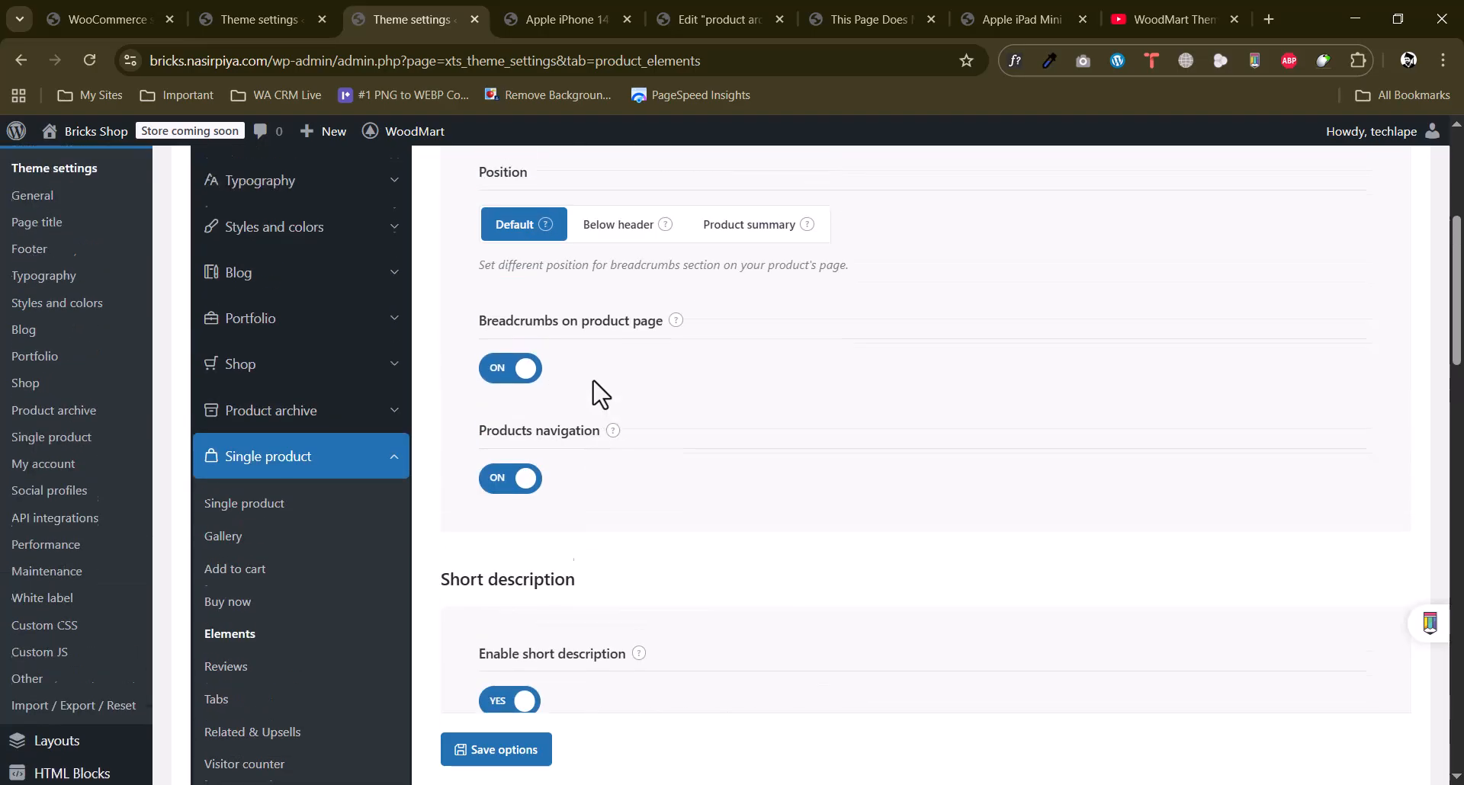
Check the breadcrumbs and product navigation on the Apple iPhone 14 Plus page, and return to the Elements position options.
key(ctrl+Tab)
scroll(733, 376, up, 3)
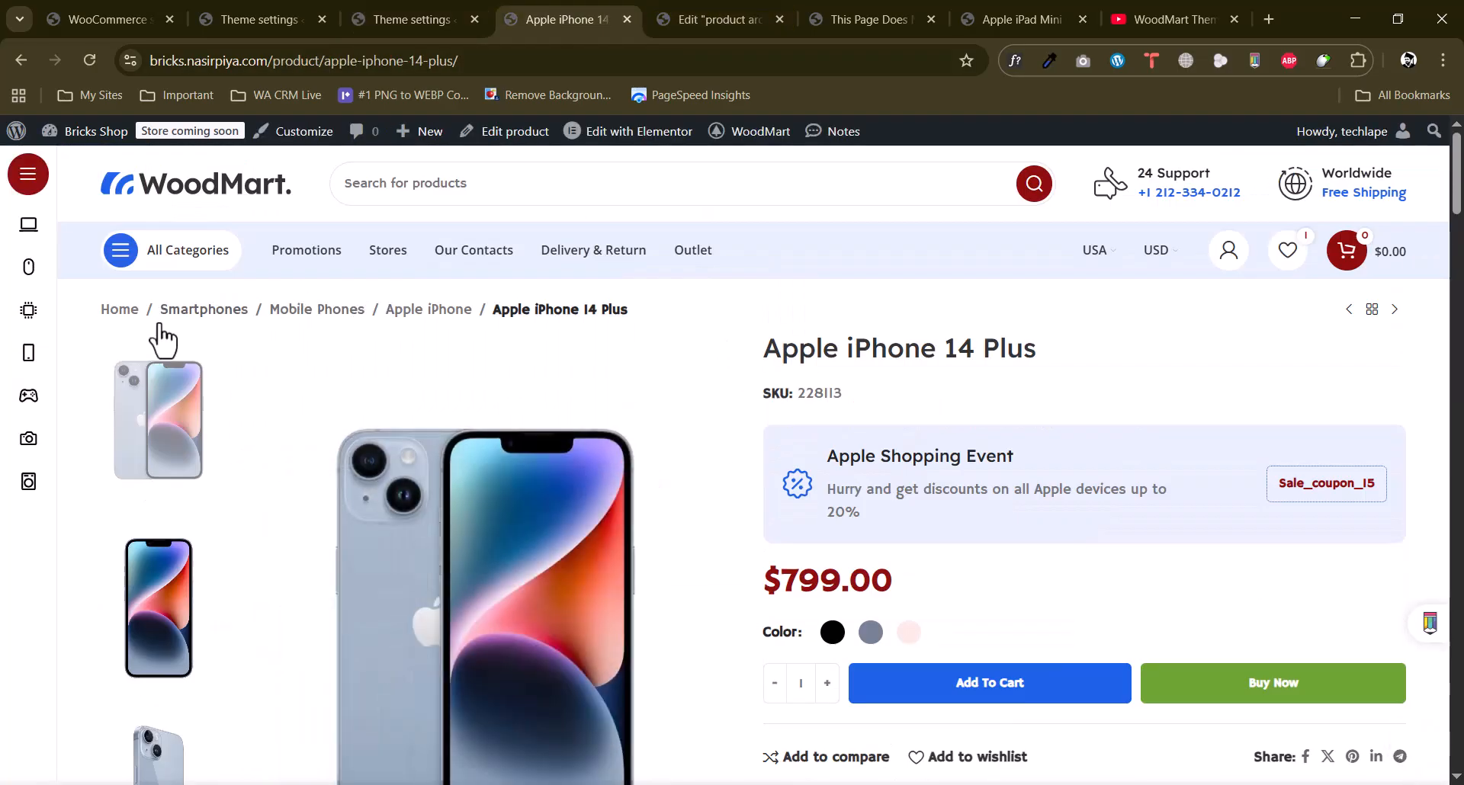
click(379, 12)
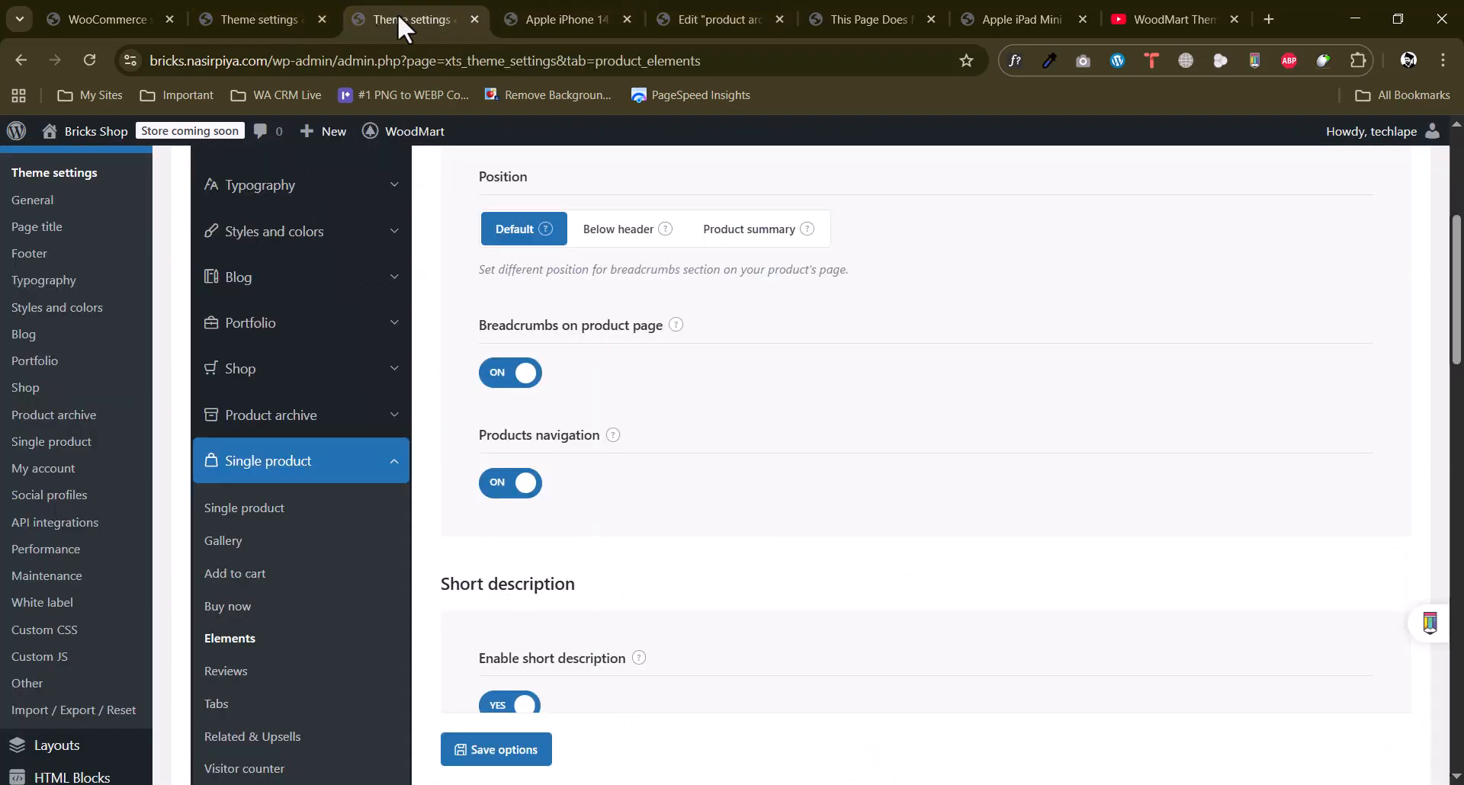
scroll(485, 419, up, 2)
drag(521, 420, 615, 415)
Turn on the stock progress bar and the countdown timer in the Elements settings.
scroll(616, 421, down, 8)
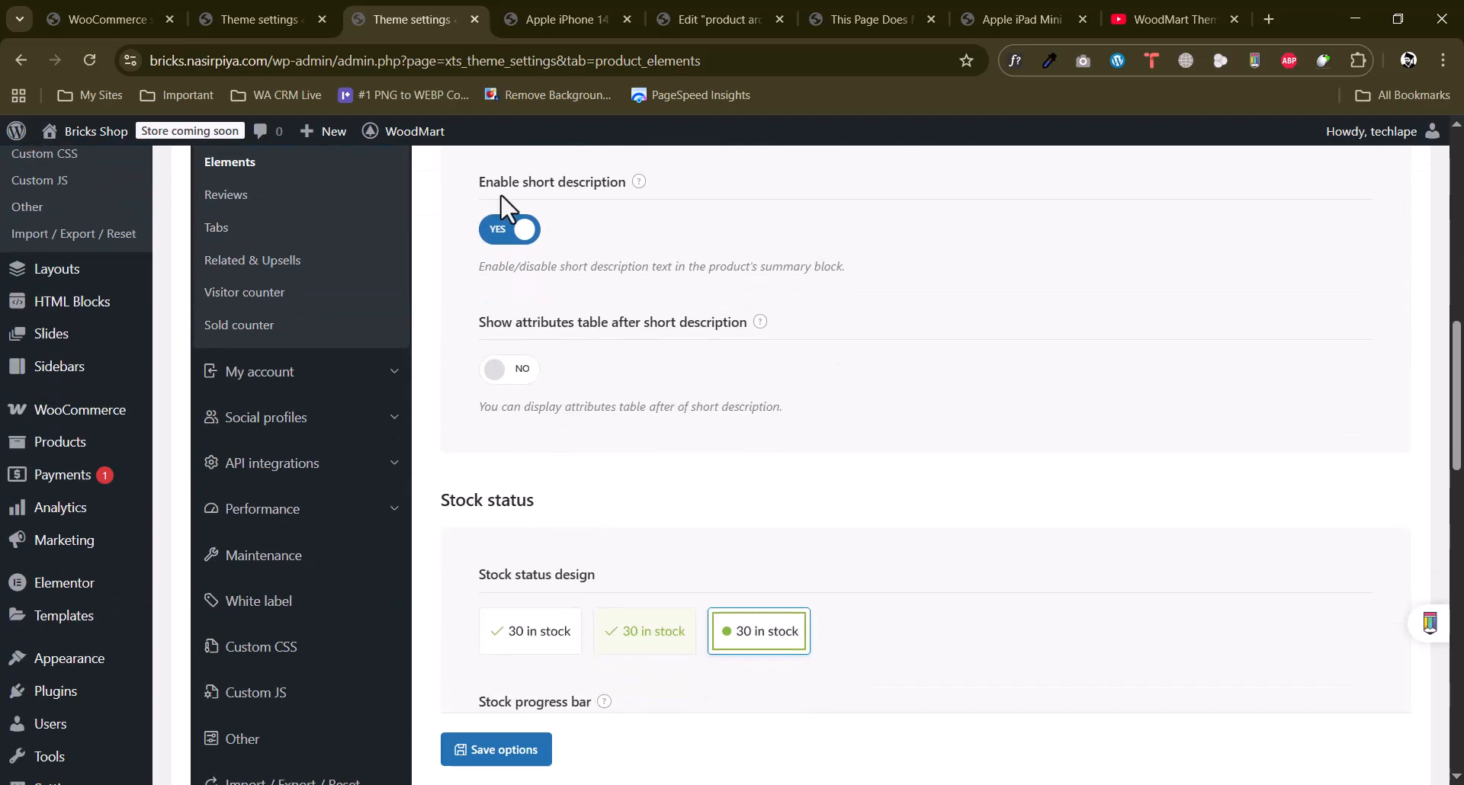
scroll(686, 385, down, 4)
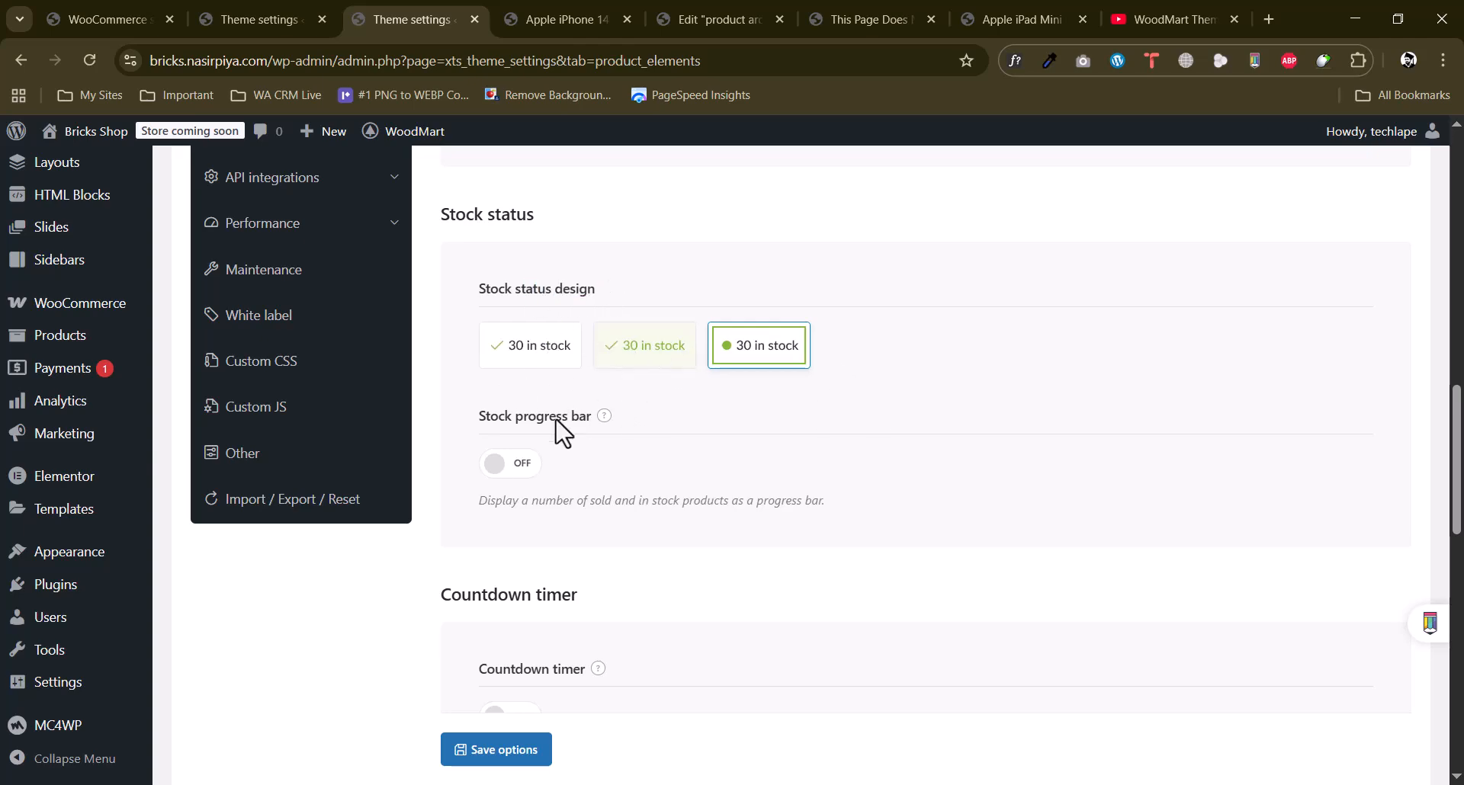
click(519, 467)
scroll(684, 473, down, 4)
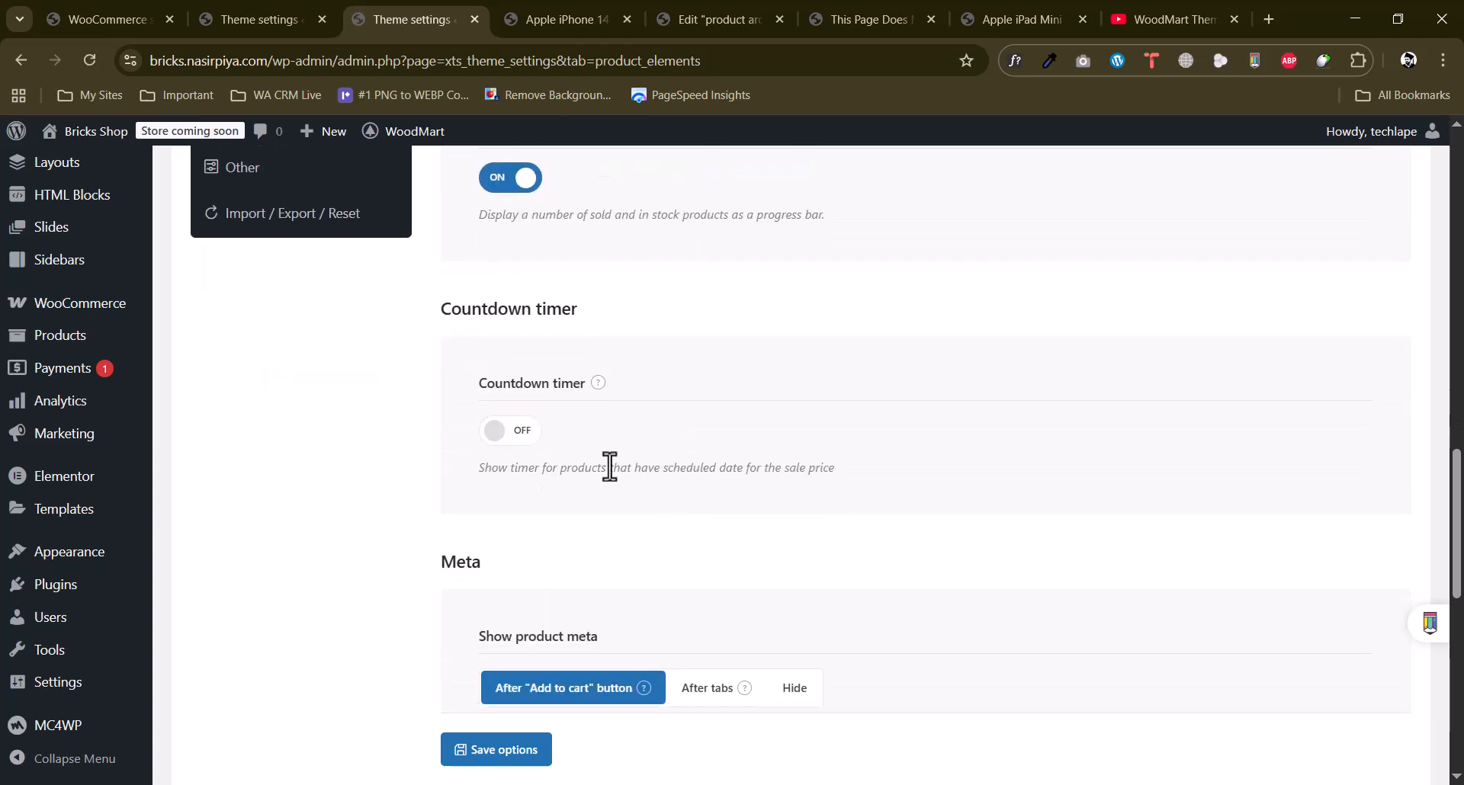
click(524, 433)
scroll(543, 461, down, 4)
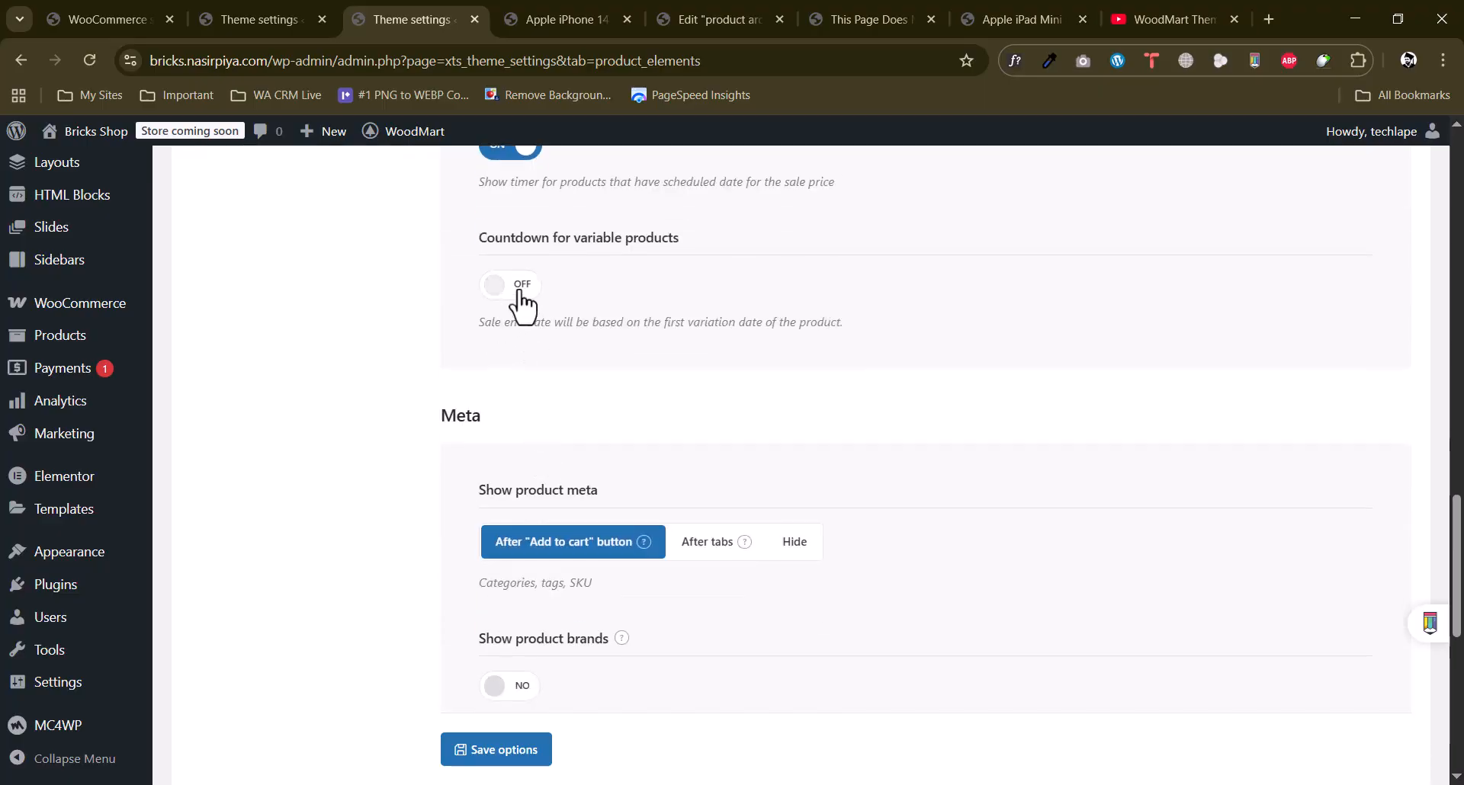
Look through the product meta and share button options and save the Elements settings.
scroll(467, 448, down, 5)
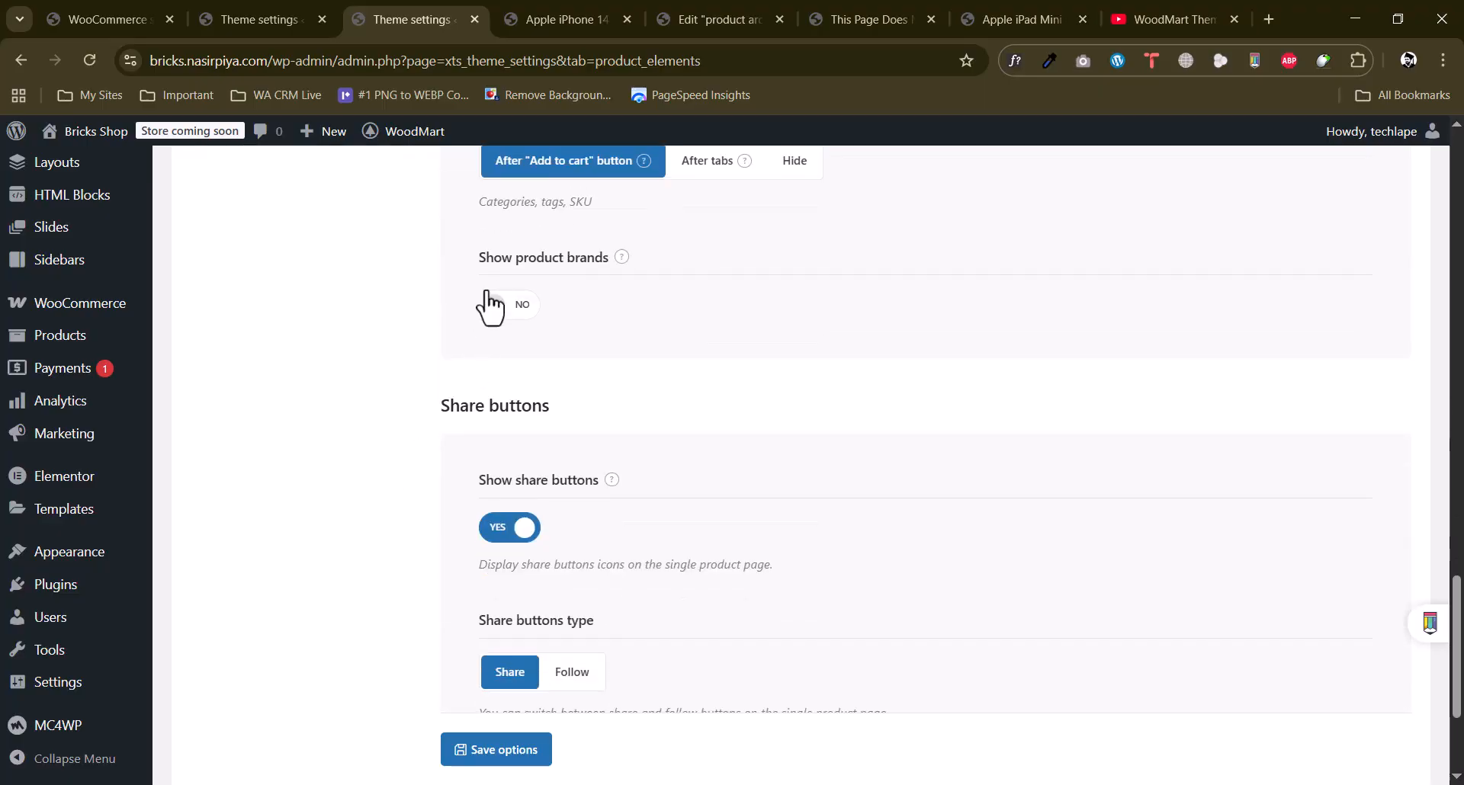
scroll(470, 491, down, 3)
click(503, 607)
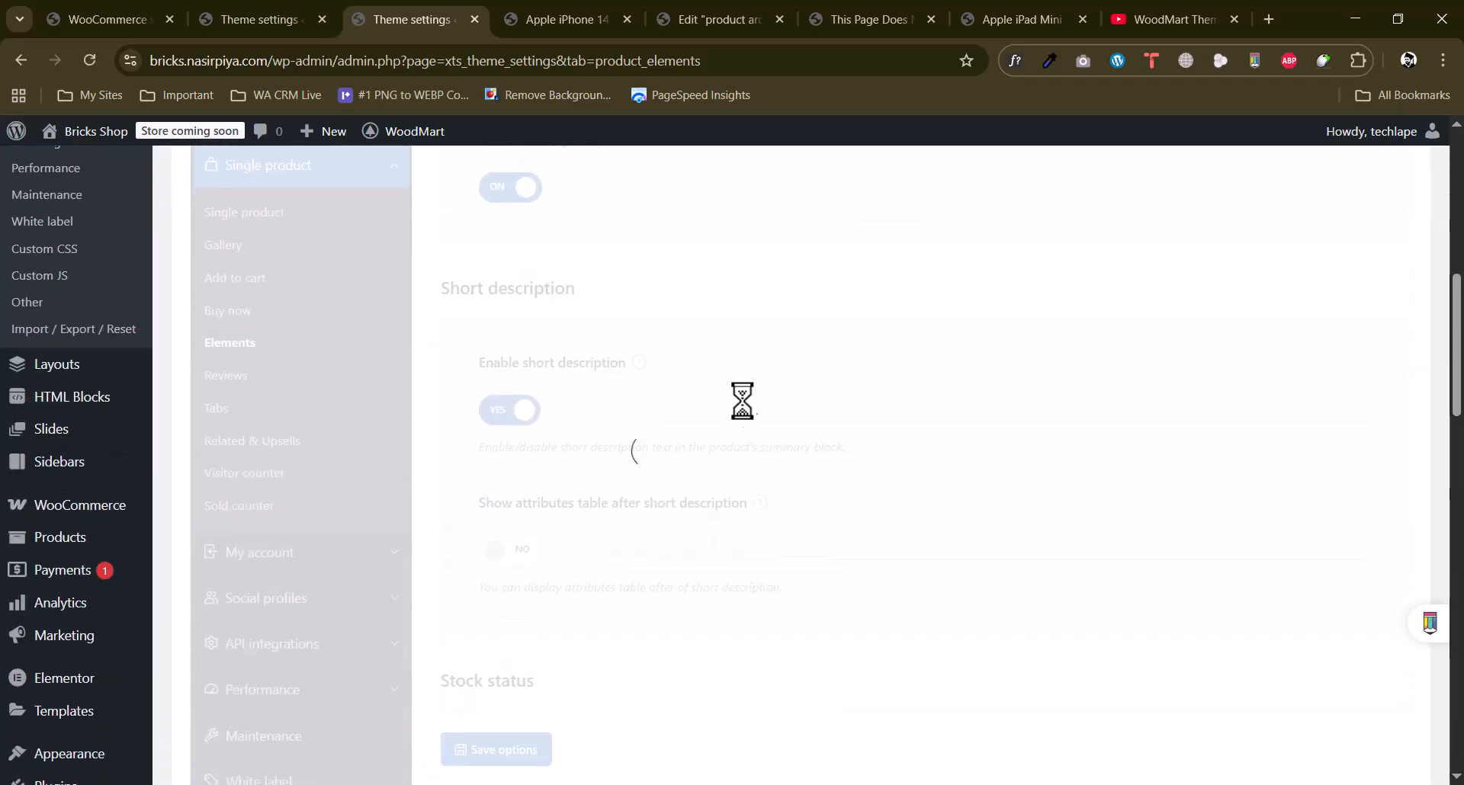
Open the single product Reviews settings and check the Customer Reviews section on the Apple iPhone 14 Plus page.
click(228, 375)
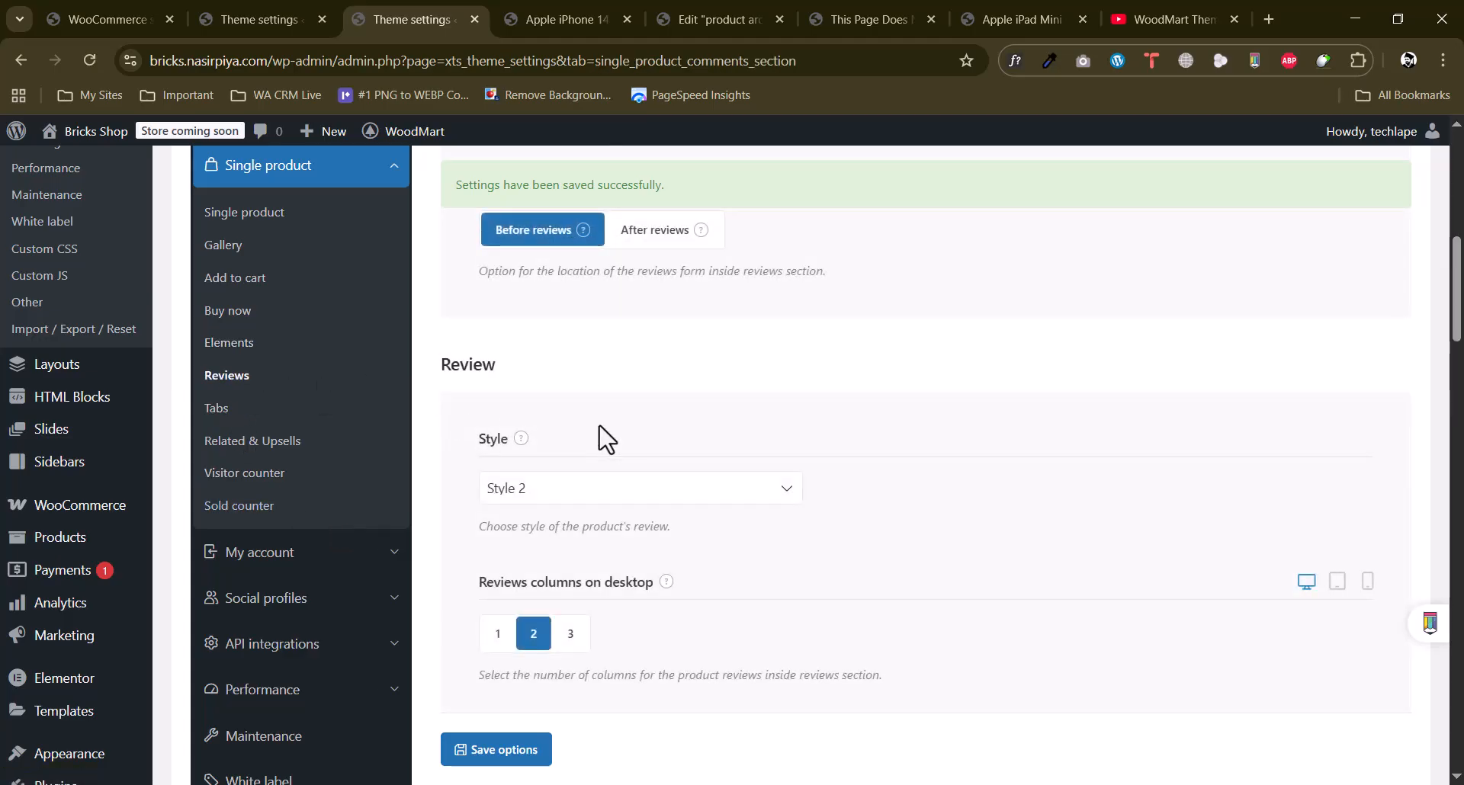
click(564, 19)
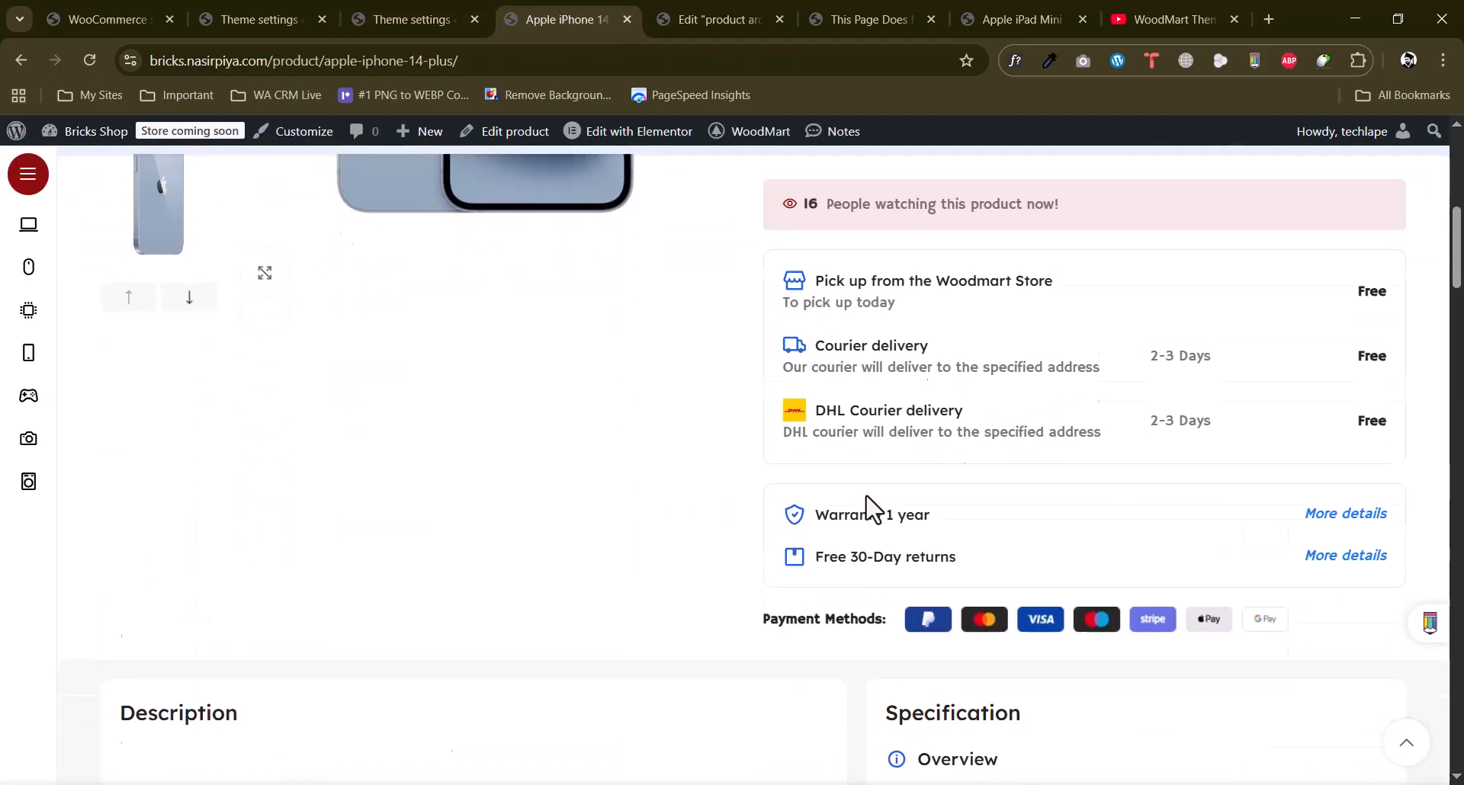
scroll(873, 509, down, 20)
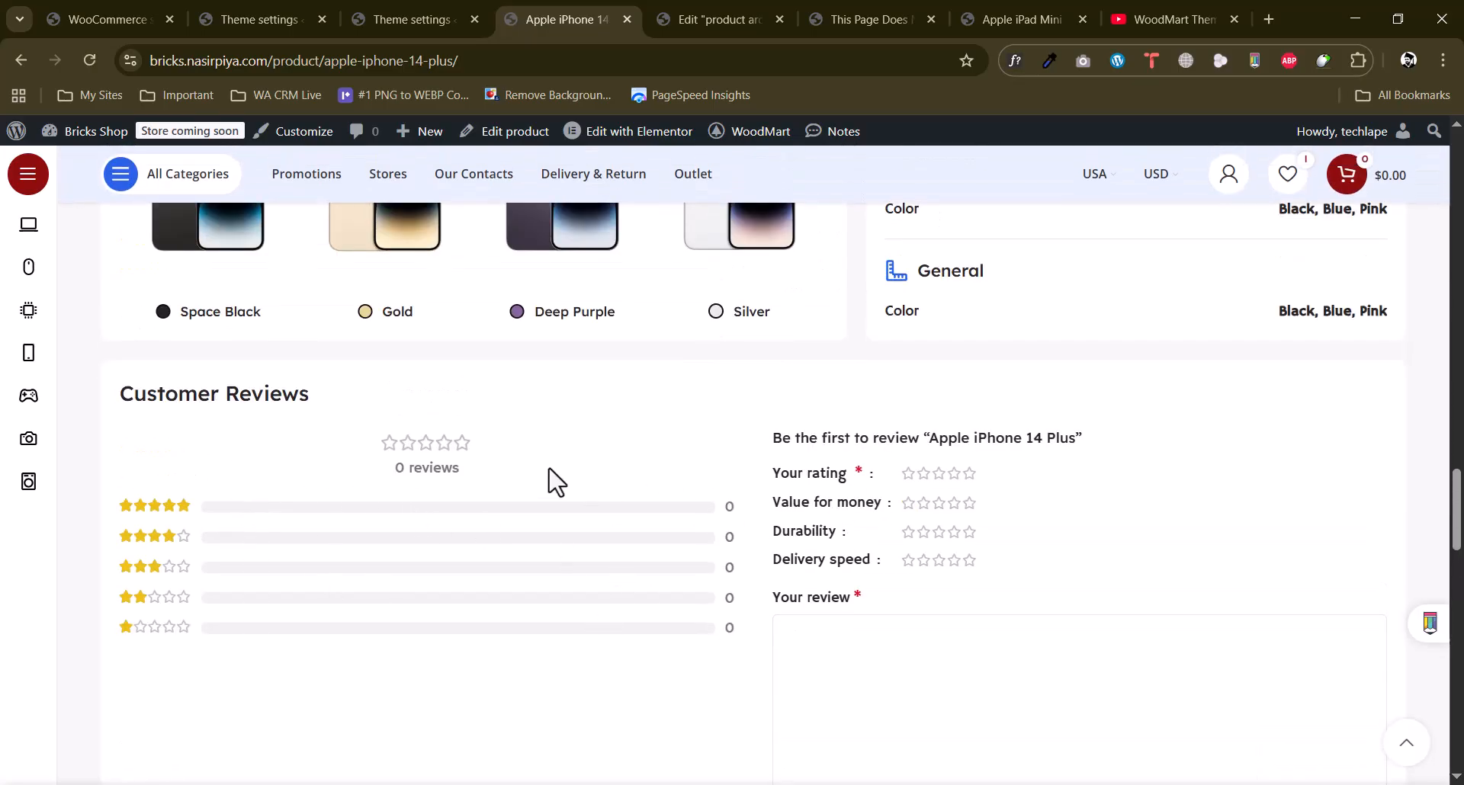
click(466, 6)
Review the Reviews settings, covering section layout, form location, review style, columns and image upload options.
scroll(474, 496, down, 3)
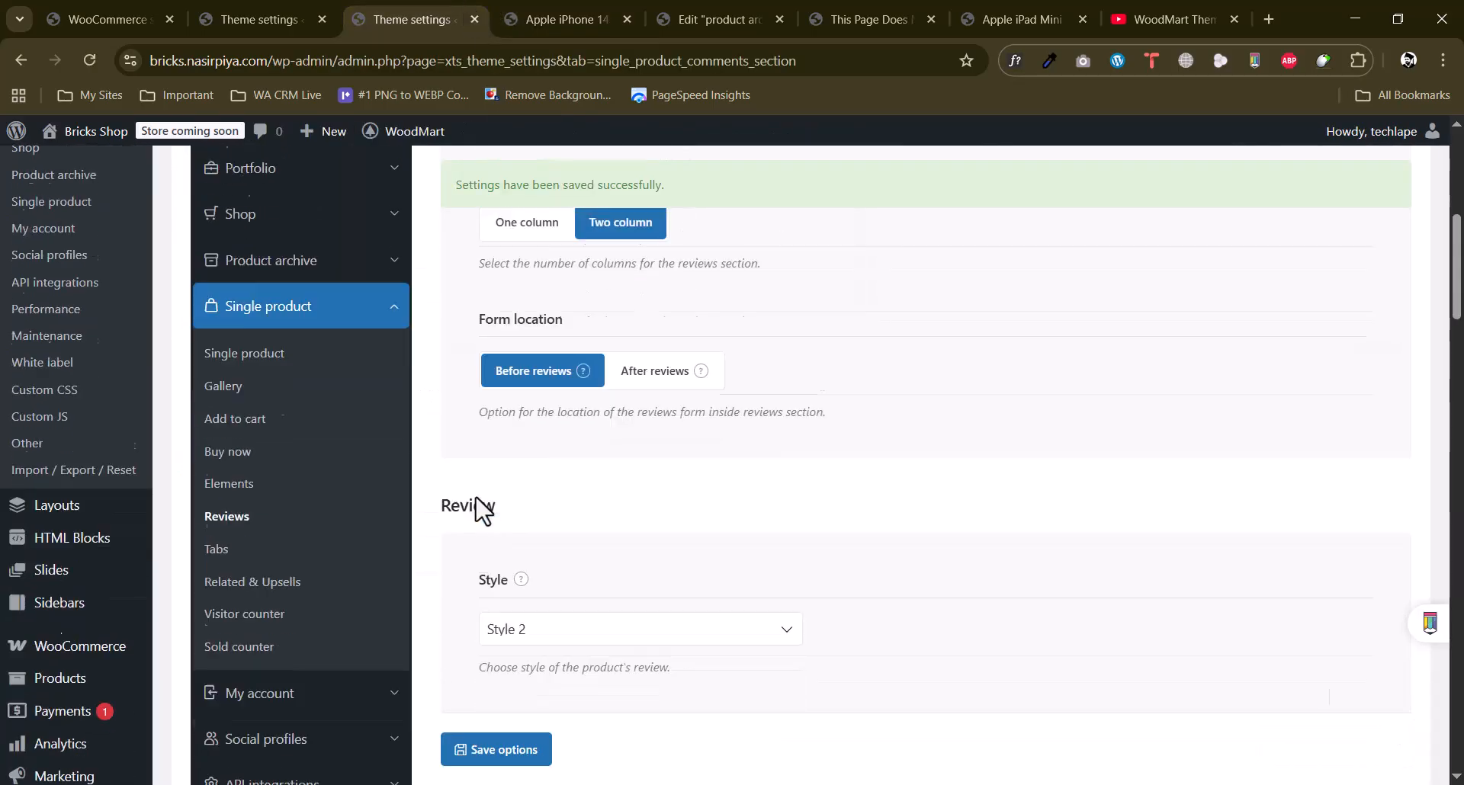
scroll(457, 526, up, 3)
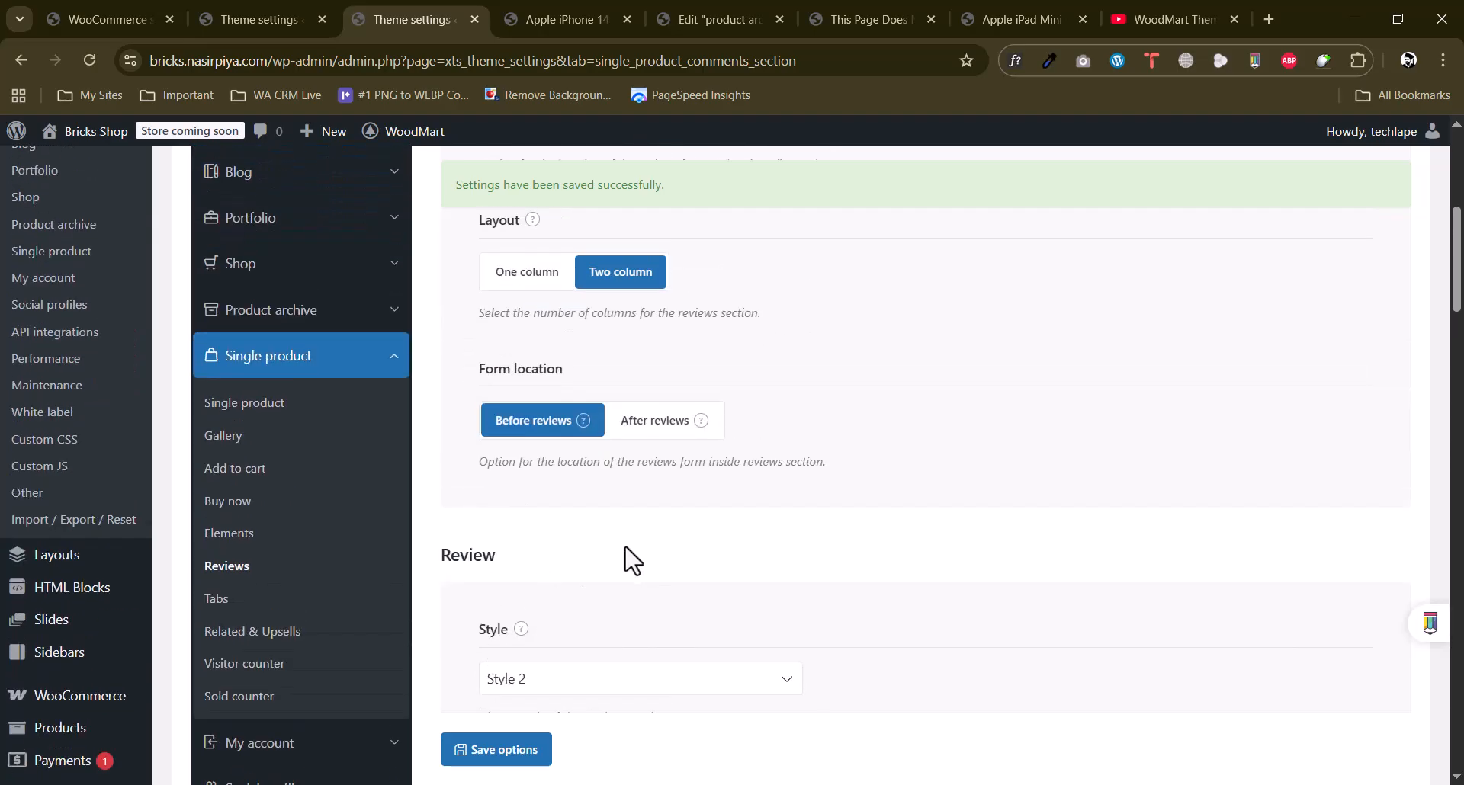
scroll(610, 503, down, 4)
click(564, 393)
scroll(641, 571, down, 15)
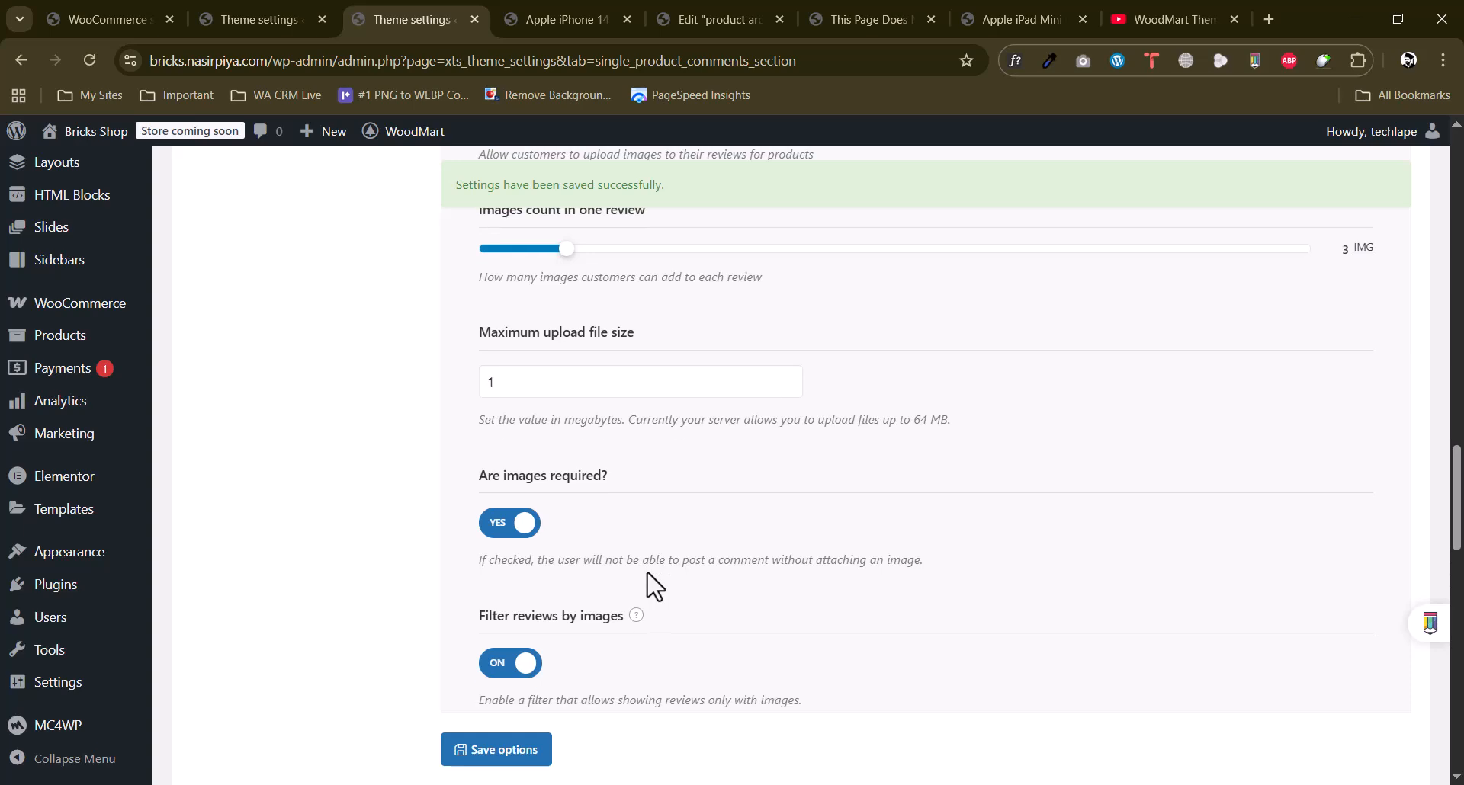
scroll(656, 587, up, 15)
scroll(654, 586, down, 4)
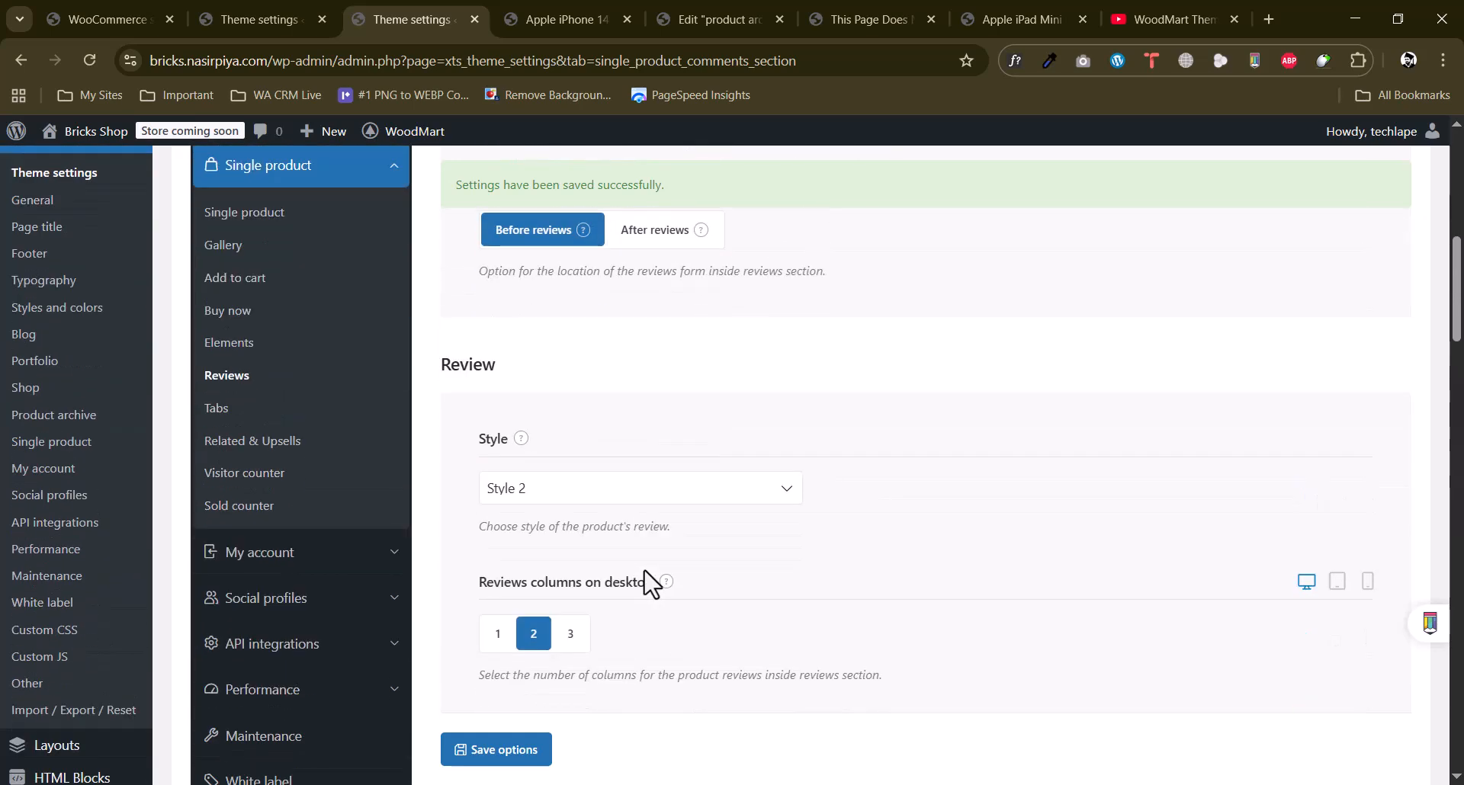
Open the single product Tabs settings and review the layout, heading, default tabs and custom tabs options.
click(206, 398)
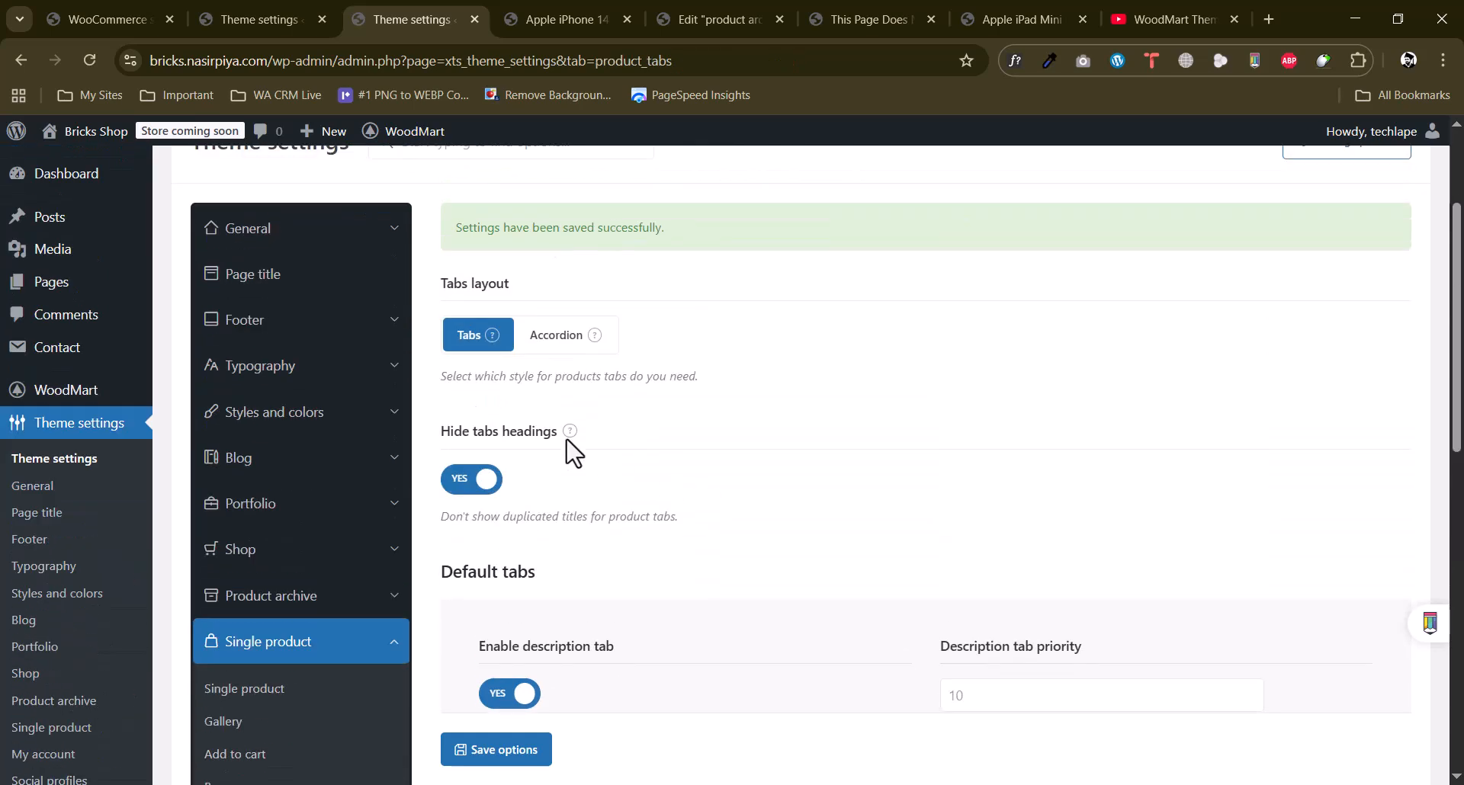
drag(517, 378, 680, 385)
click(513, 434)
scroll(602, 446, down, 5)
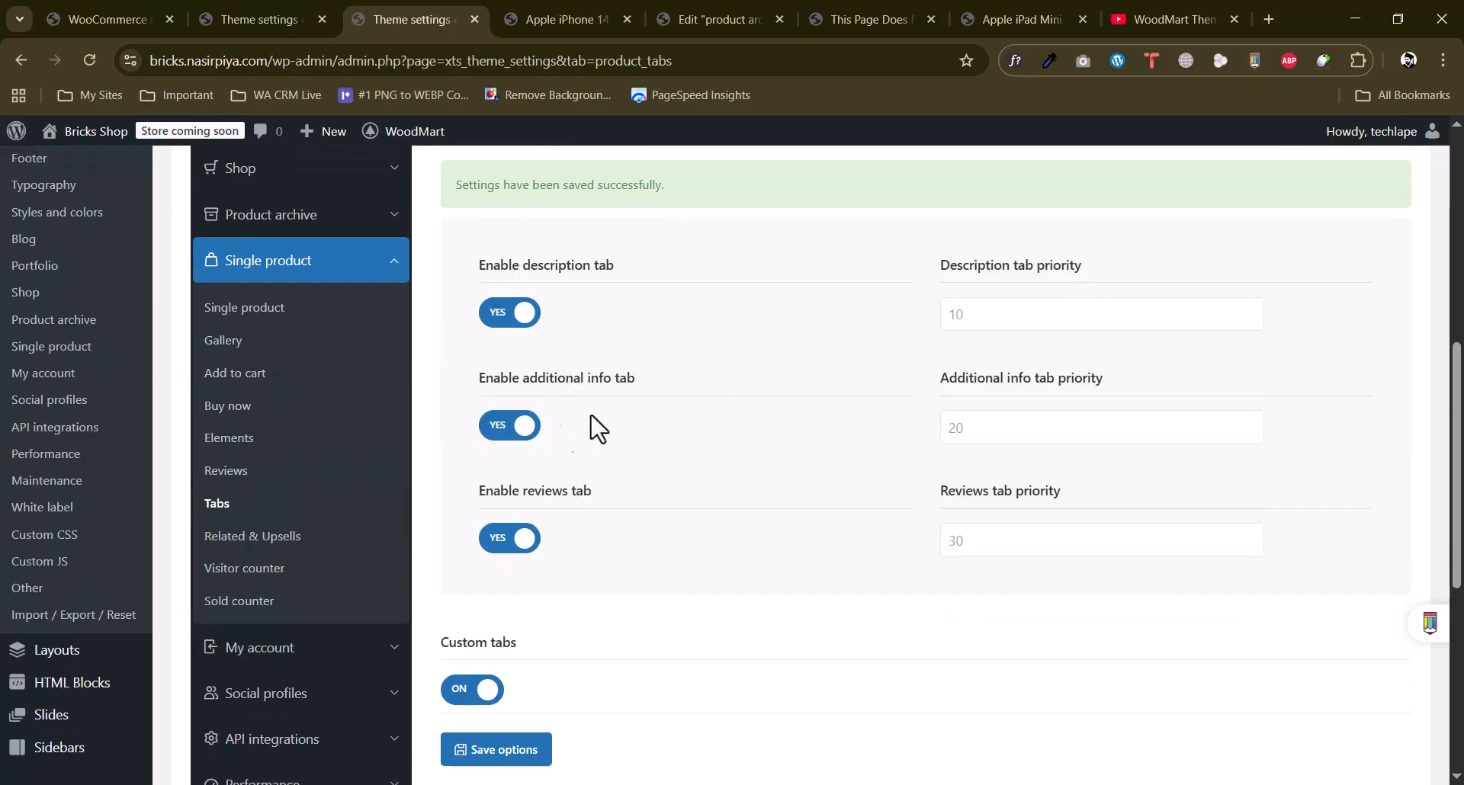
scroll(572, 557, down, 4)
scroll(602, 503, up, 6)
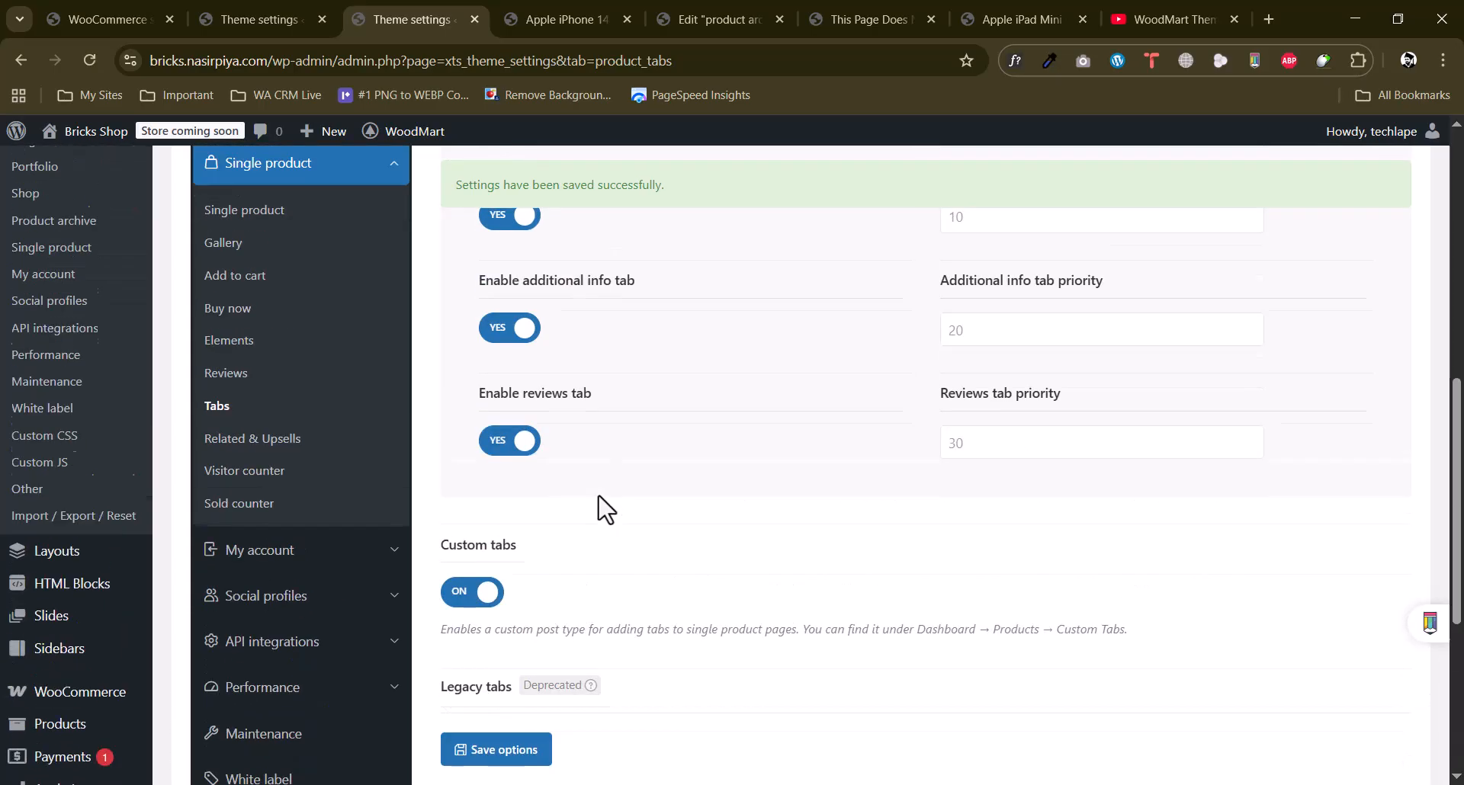
scroll(602, 507, down, 5)
Open the Related & Upsells settings and review the upsells position, product view, columns and product count.
click(238, 261)
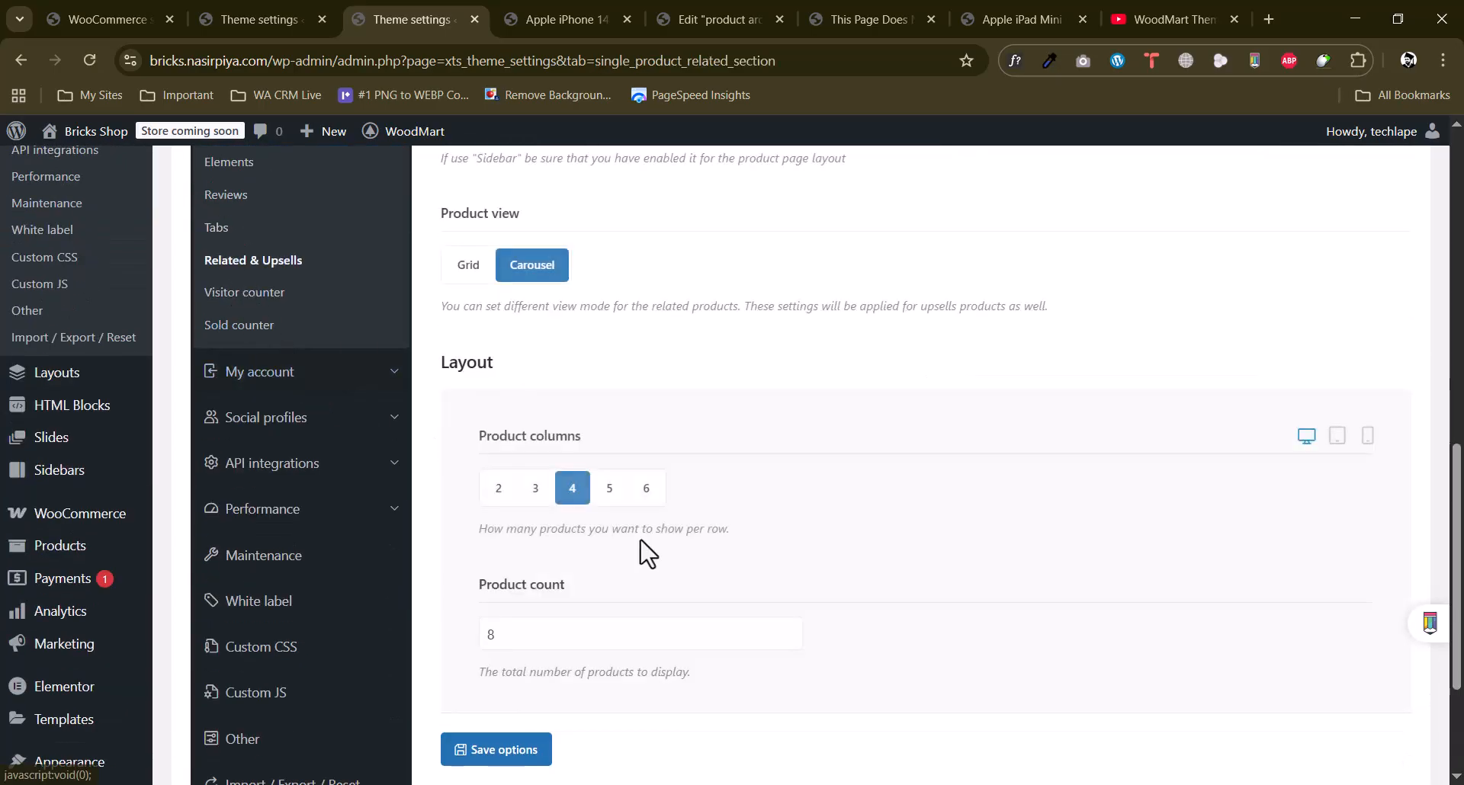
scroll(643, 545, up, 4)
scroll(644, 537, down, 6)
scroll(642, 537, up, 5)
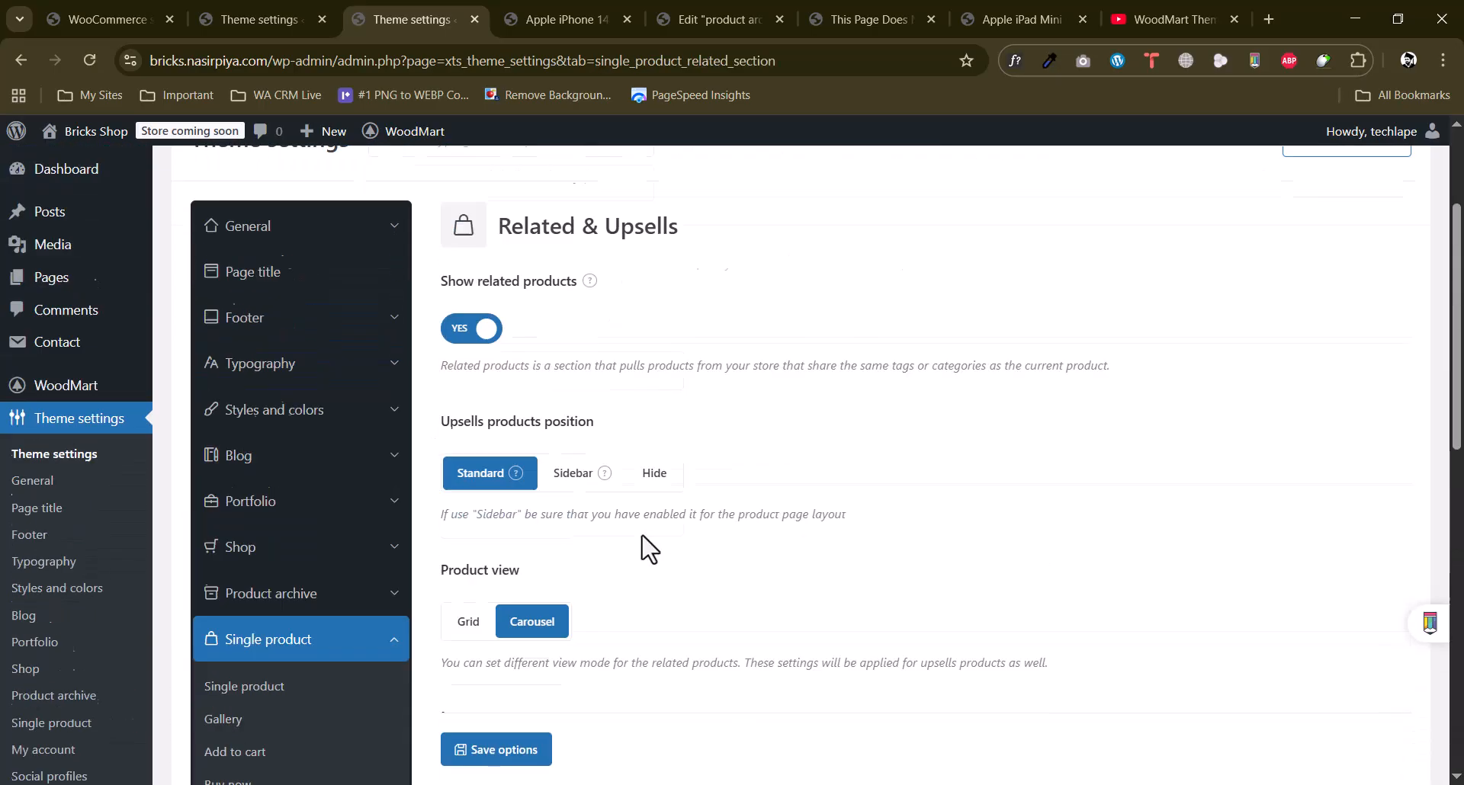
Open the single product Visitor counter settings and check the visitor counter notice on the Apple iPhone 14 Plus page.
click(219, 582)
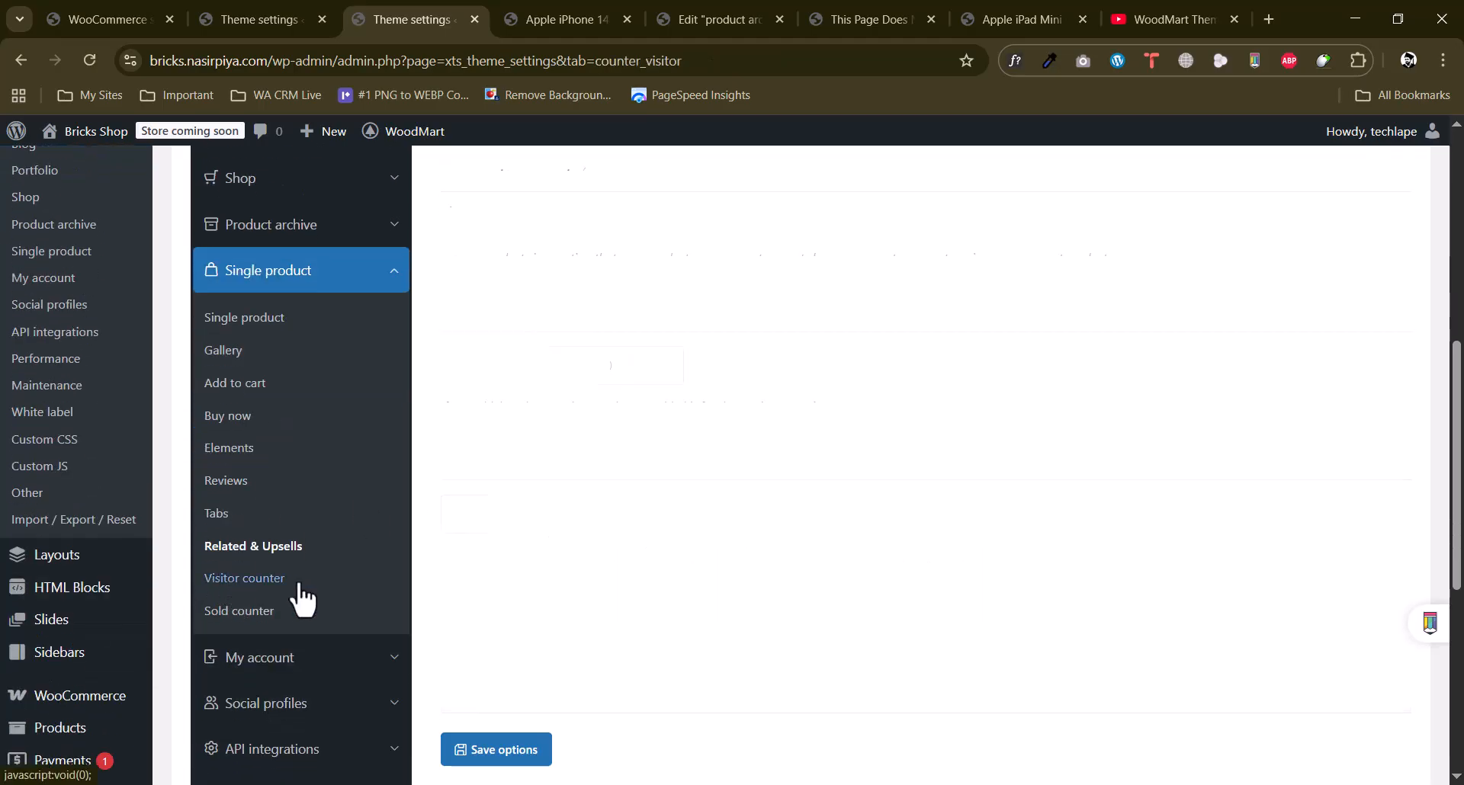
scroll(700, 550, down, 1)
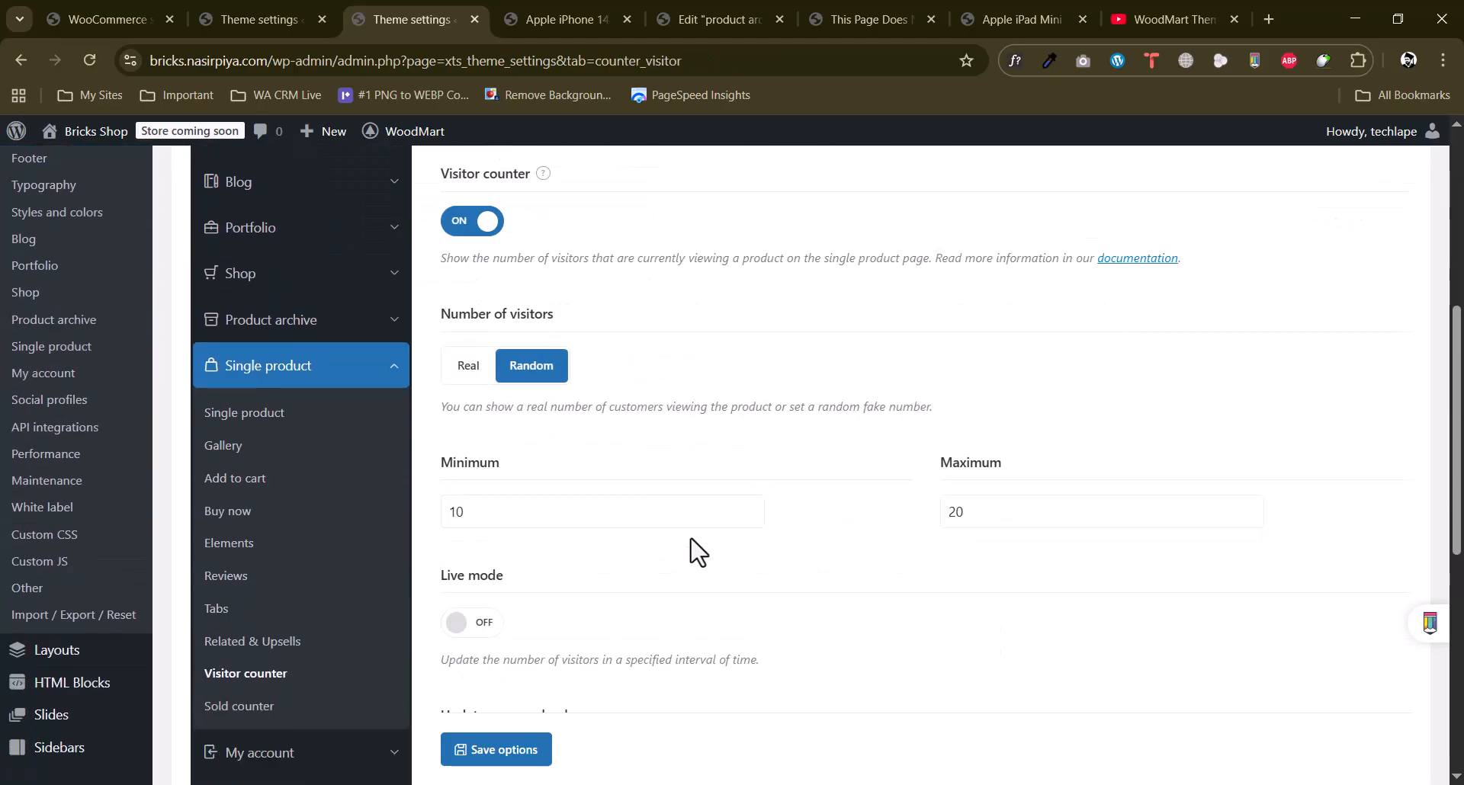
click(564, 19)
scroll(954, 402, up, 10)
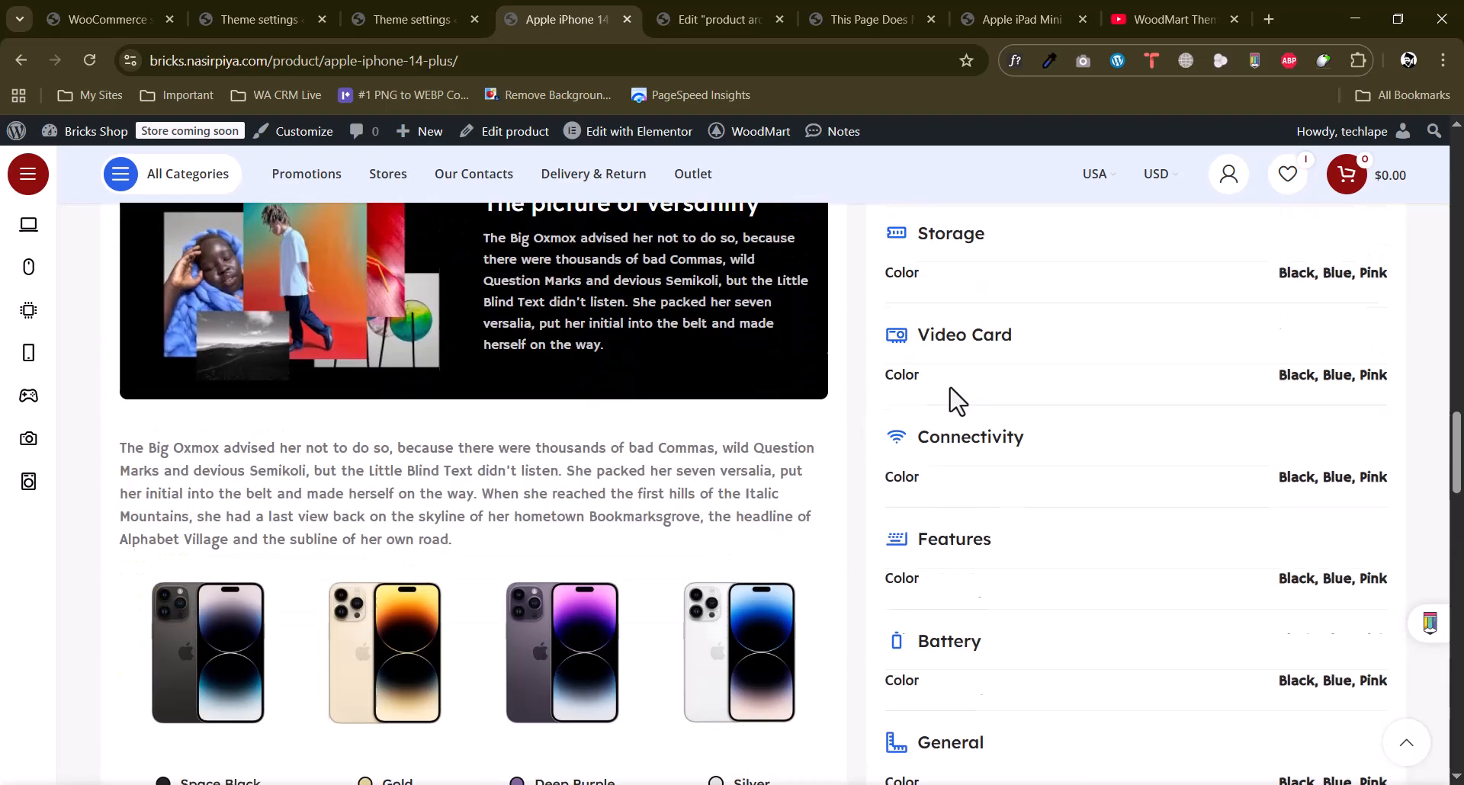
scroll(954, 398, up, 10)
double_click(813, 529)
drag(806, 532, 1017, 526)
click(982, 531)
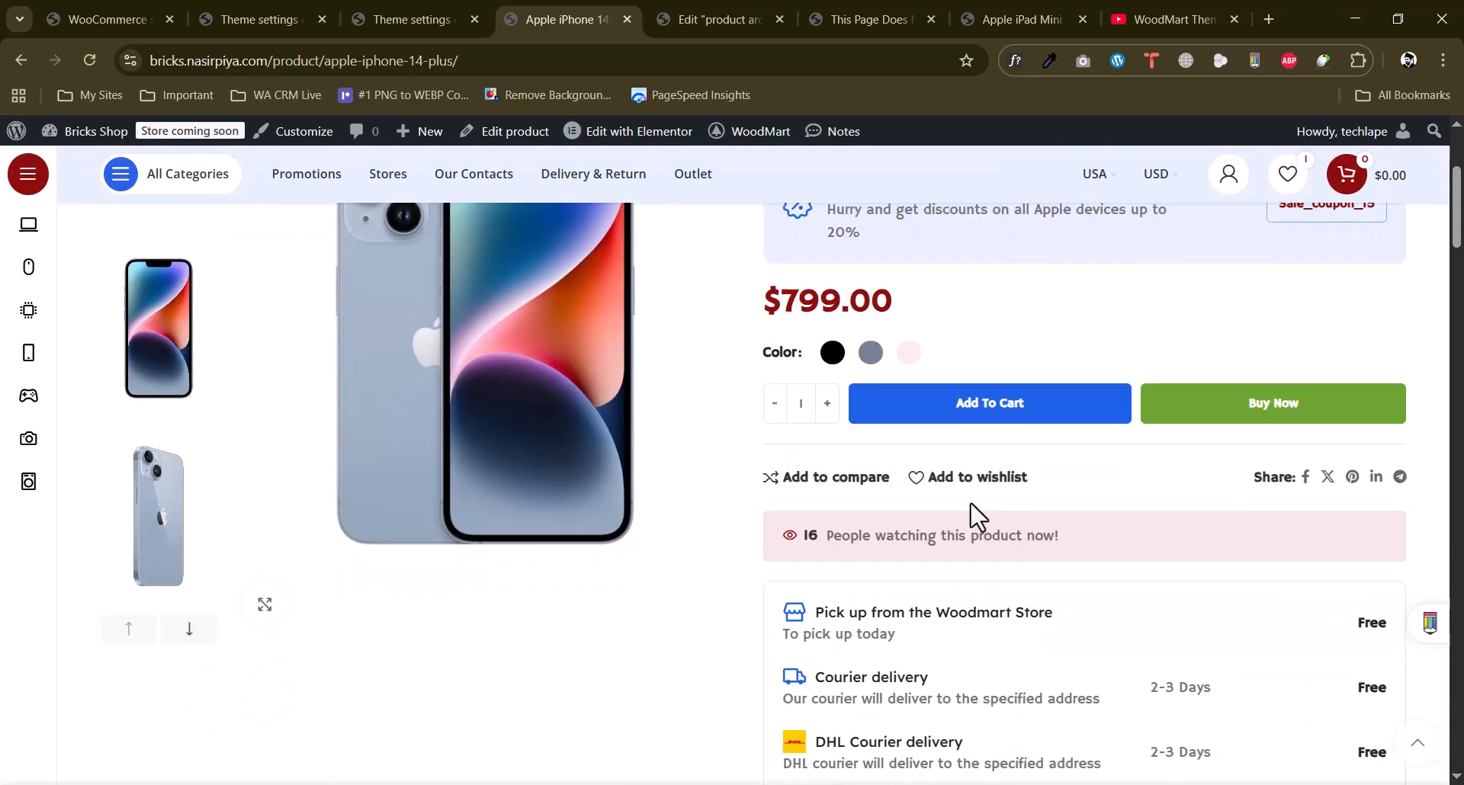
drag(827, 529, 1077, 520)
click(917, 536)
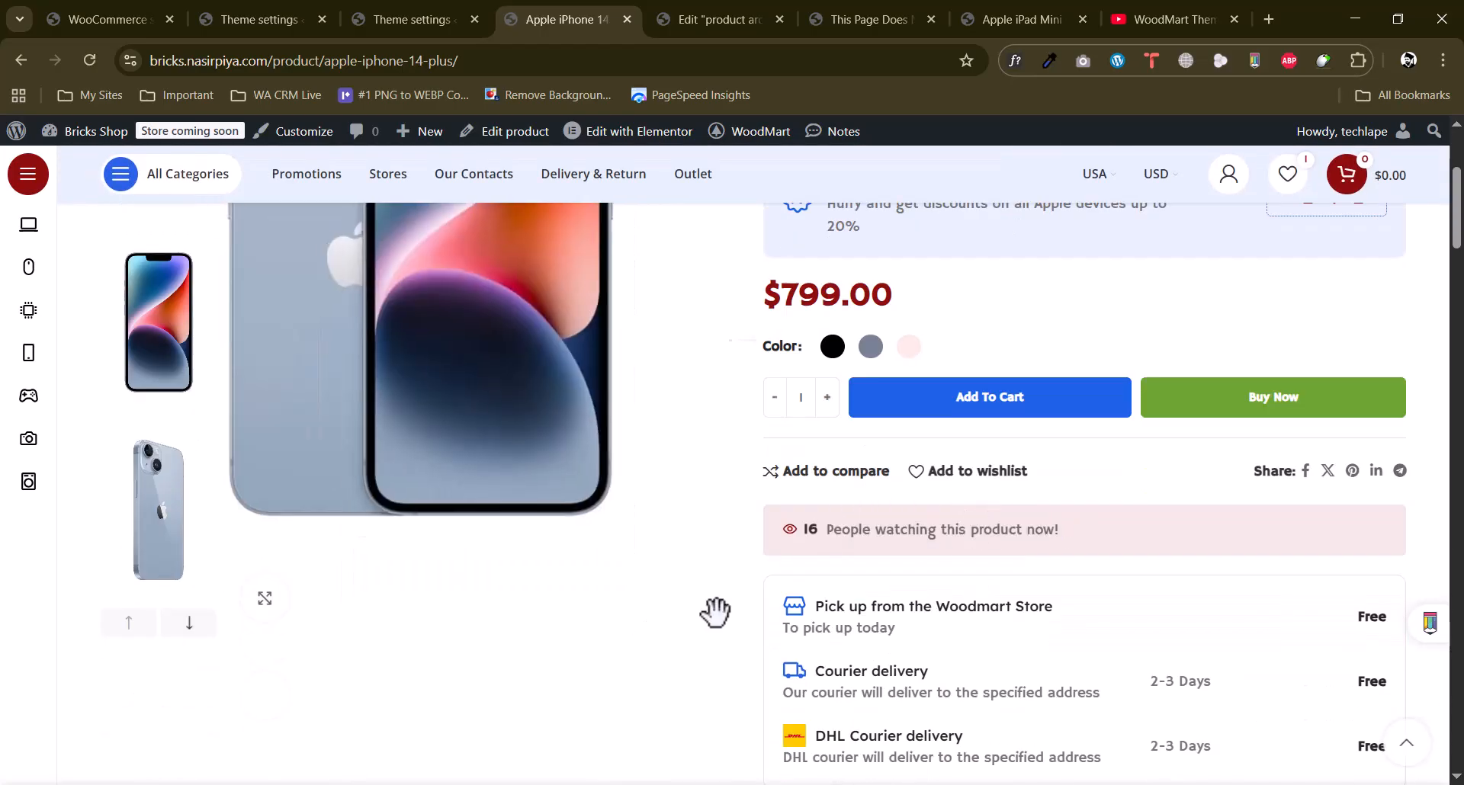
Review the Visitor counter settings, covering the number of visitors, minimum and maximum, live mode and update on page load.
click(425, 16)
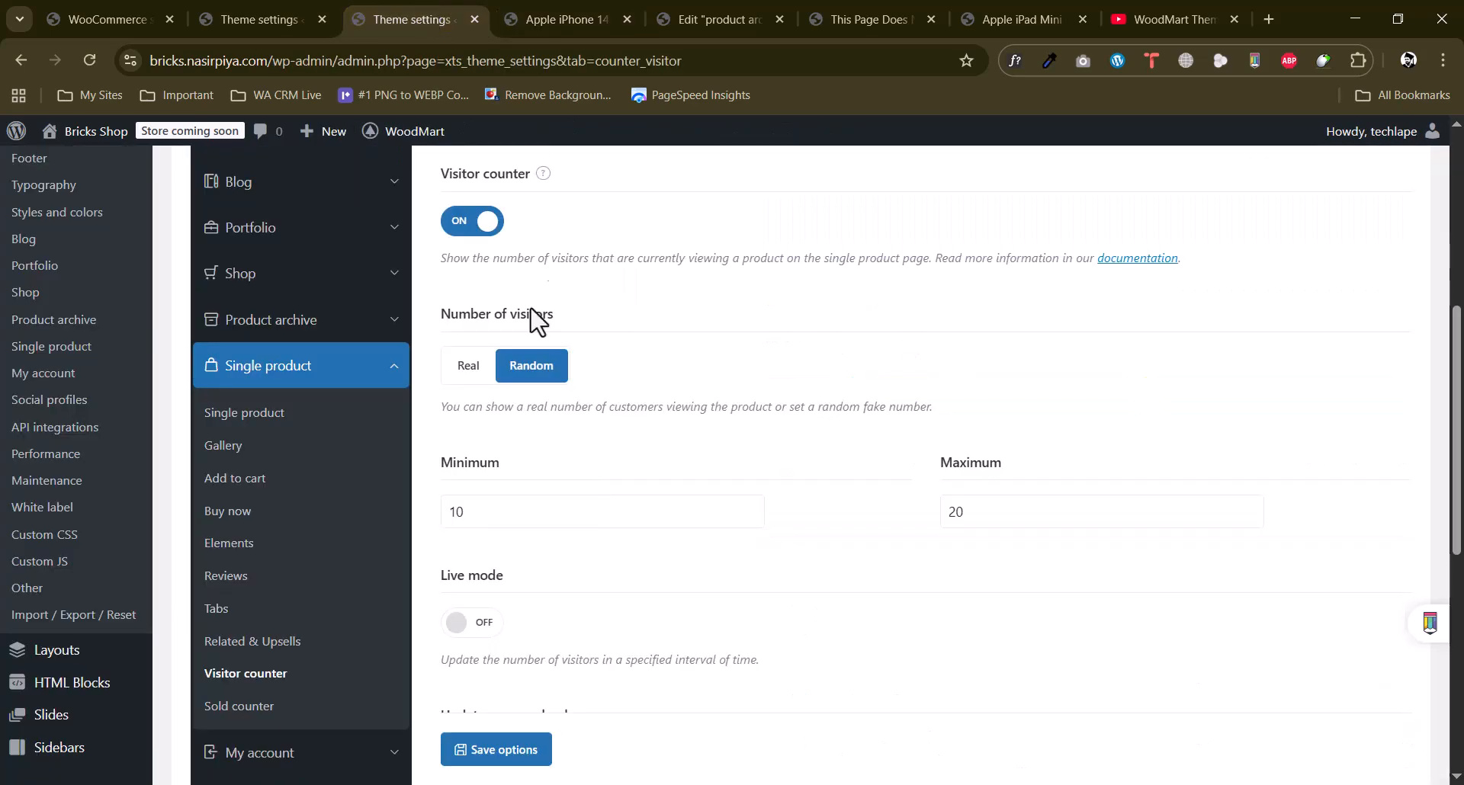
drag(511, 505, 424, 510)
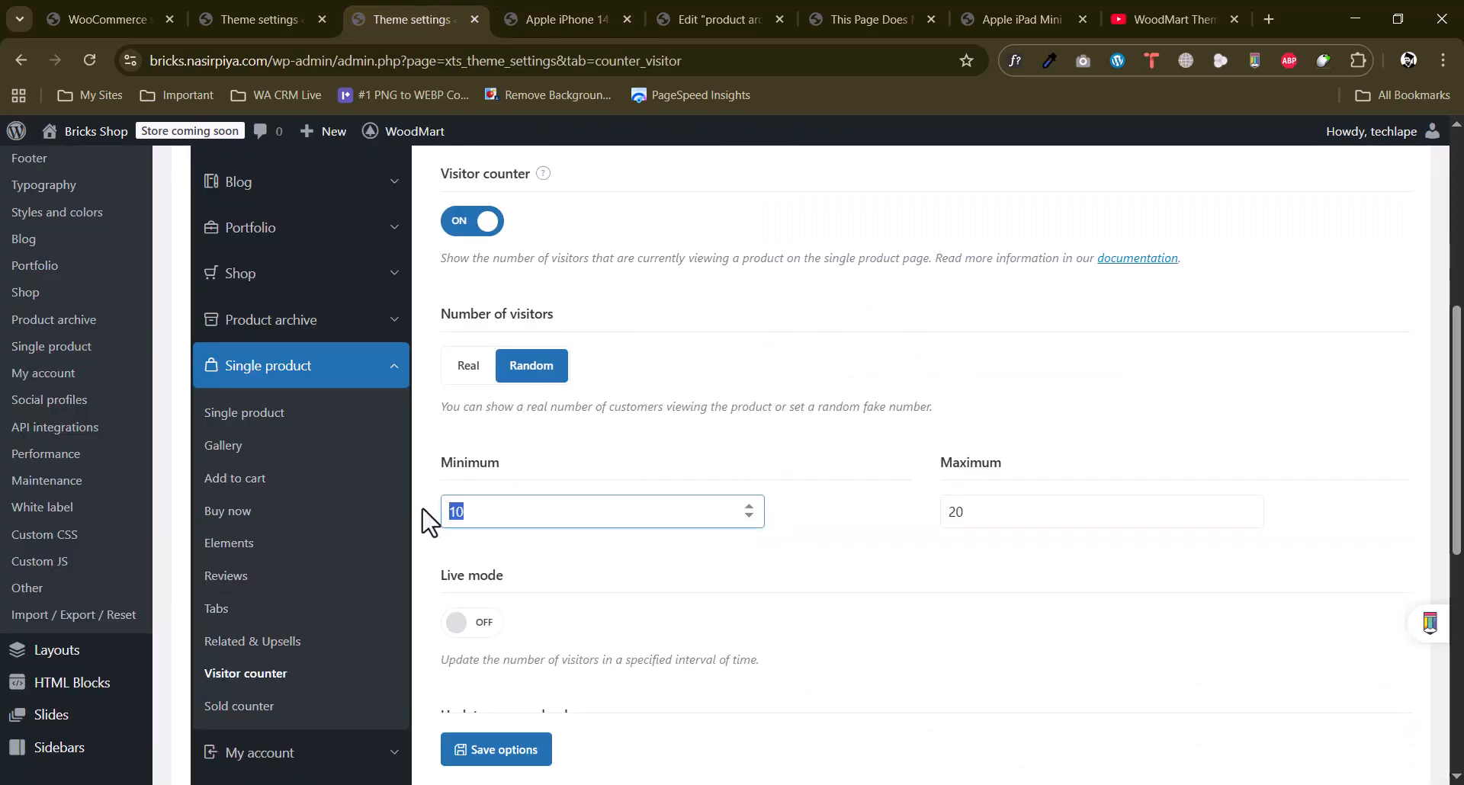
click(887, 492)
scroll(738, 423, down, 1)
scroll(738, 436, down, 3)
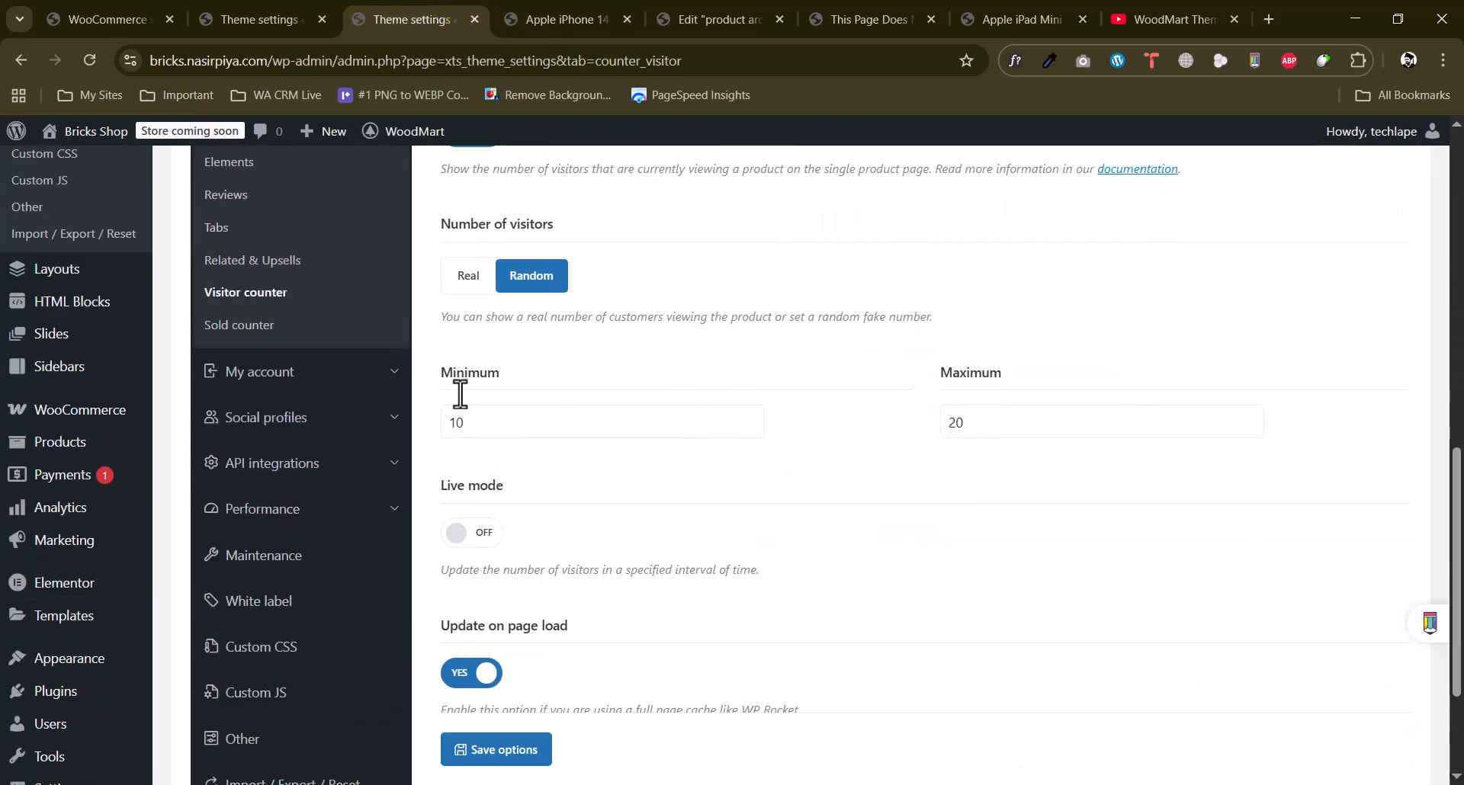
scroll(567, 501, down, 3)
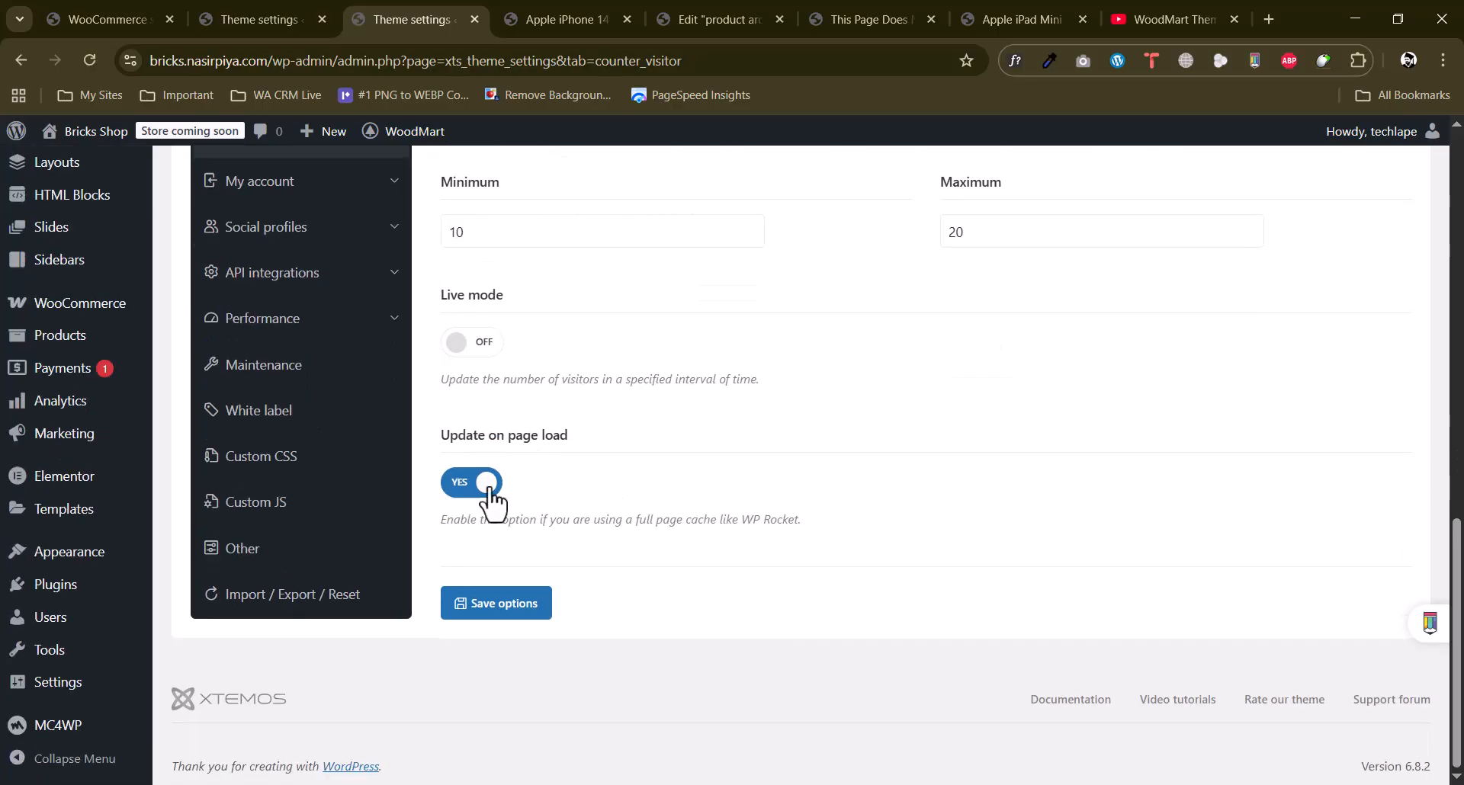
Open the Sold counter settings and review the sales type, minimum sales count, time period and cache lifespan.
scroll(460, 464, up, 4)
click(241, 424)
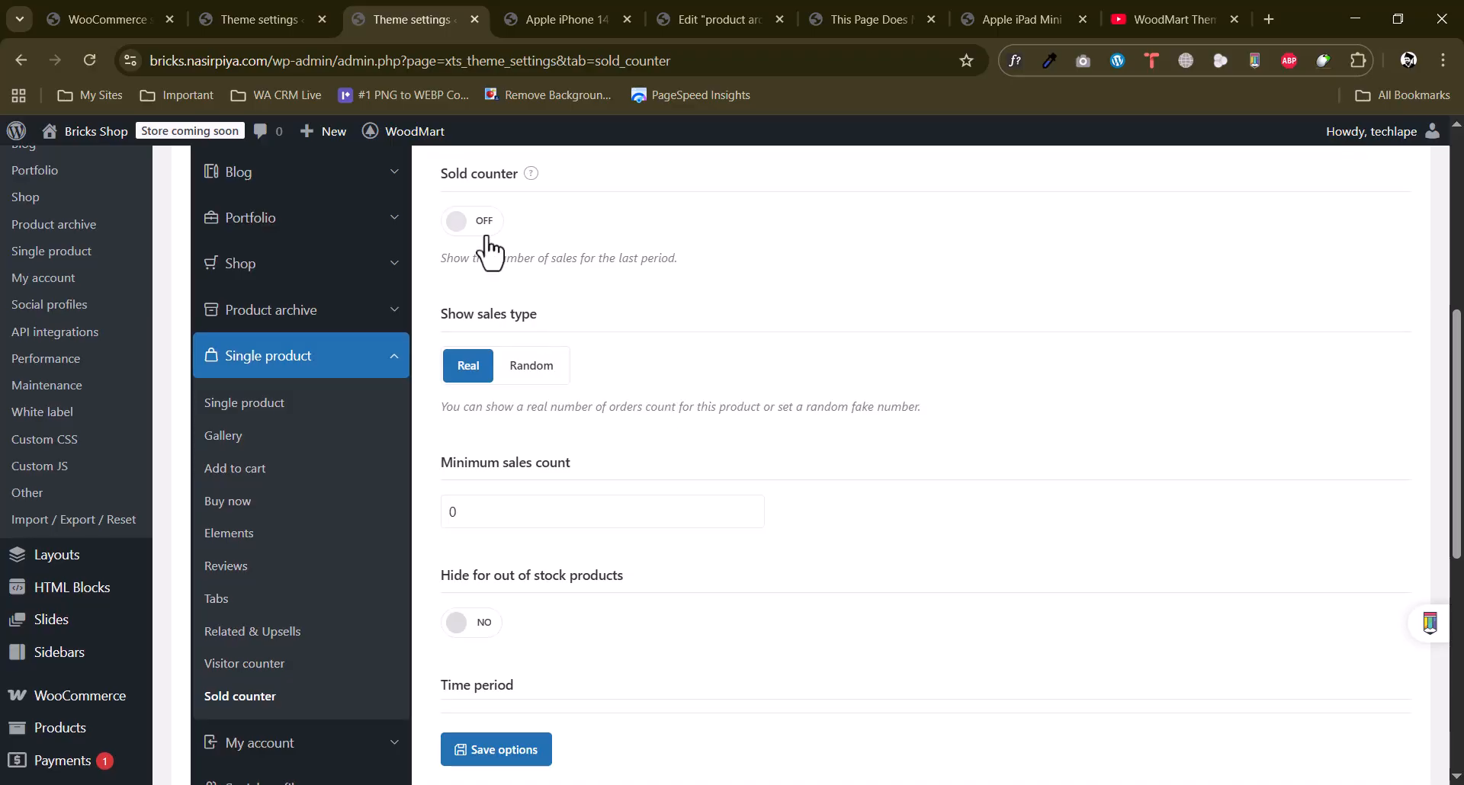
scroll(717, 328, down, 5)
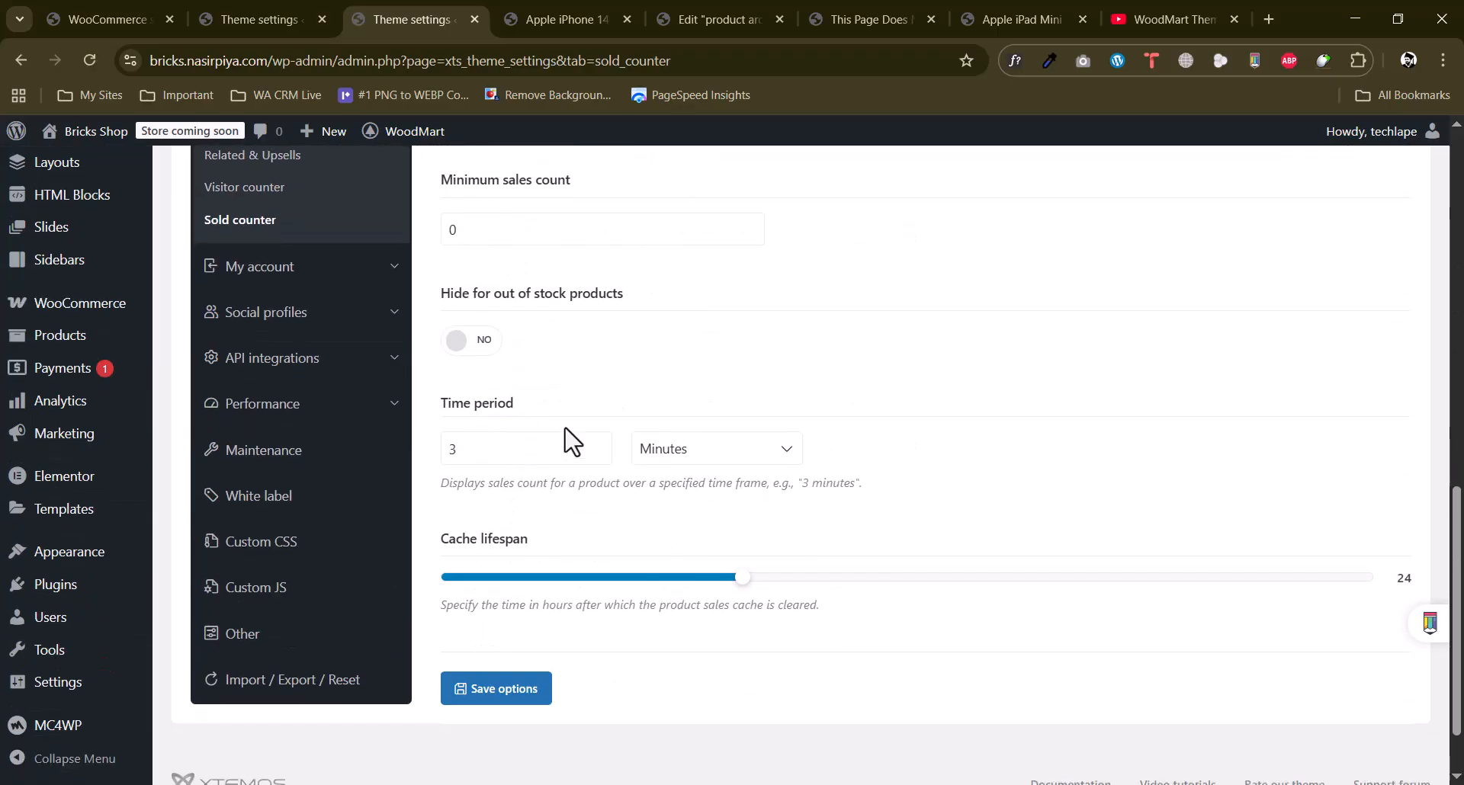
scroll(351, 370, up, 4)
Open the My account Login / Register settings and review the login page tabs option.
scroll(328, 379, down, 1)
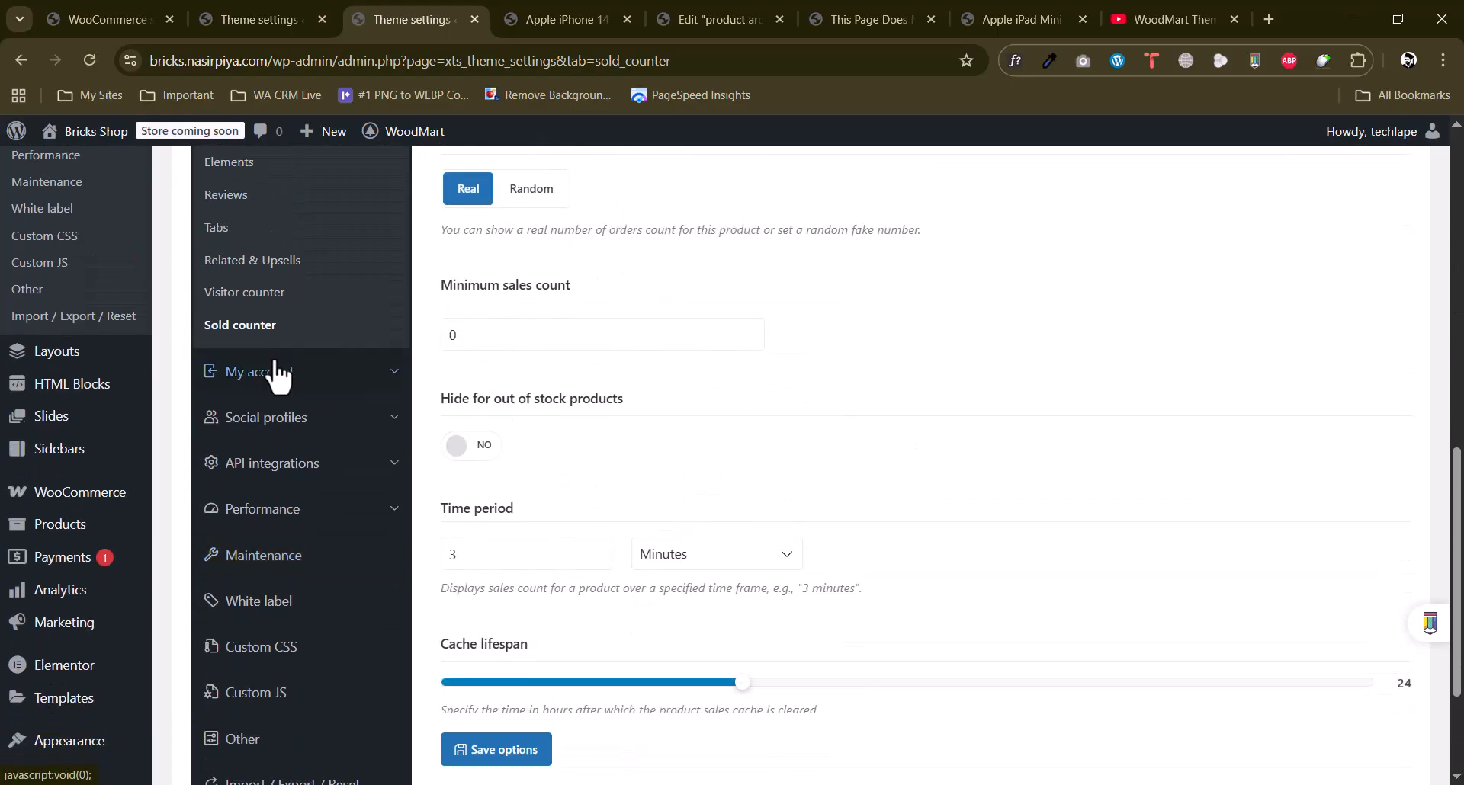
click(245, 377)
scroll(730, 388, down, 3)
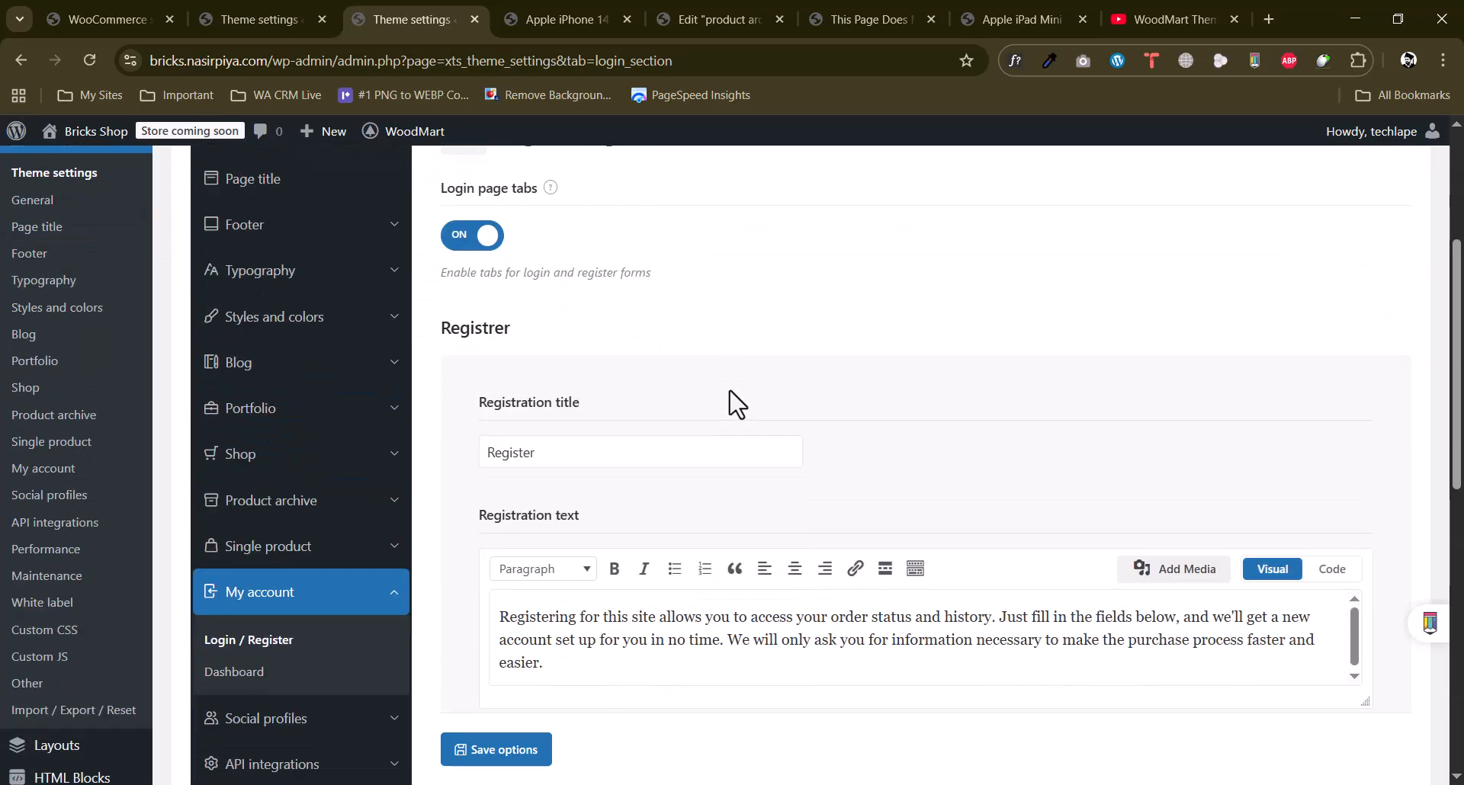
scroll(725, 387, up, 2)
drag(449, 384, 523, 392)
click(690, 379)
scroll(692, 377, down, 4)
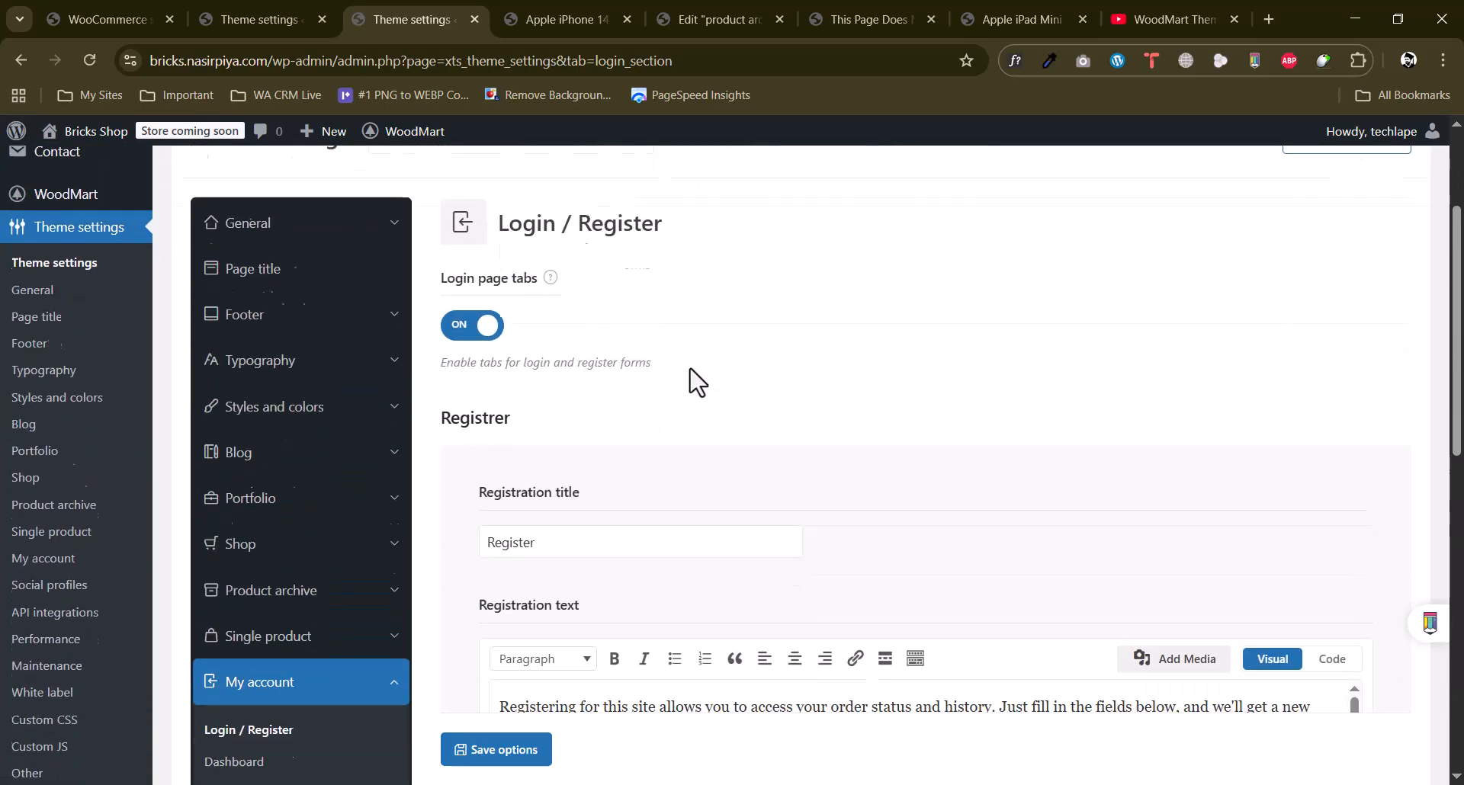
Review the registration text and the login title and text fields in the Login / Register settings.
click(876, 458)
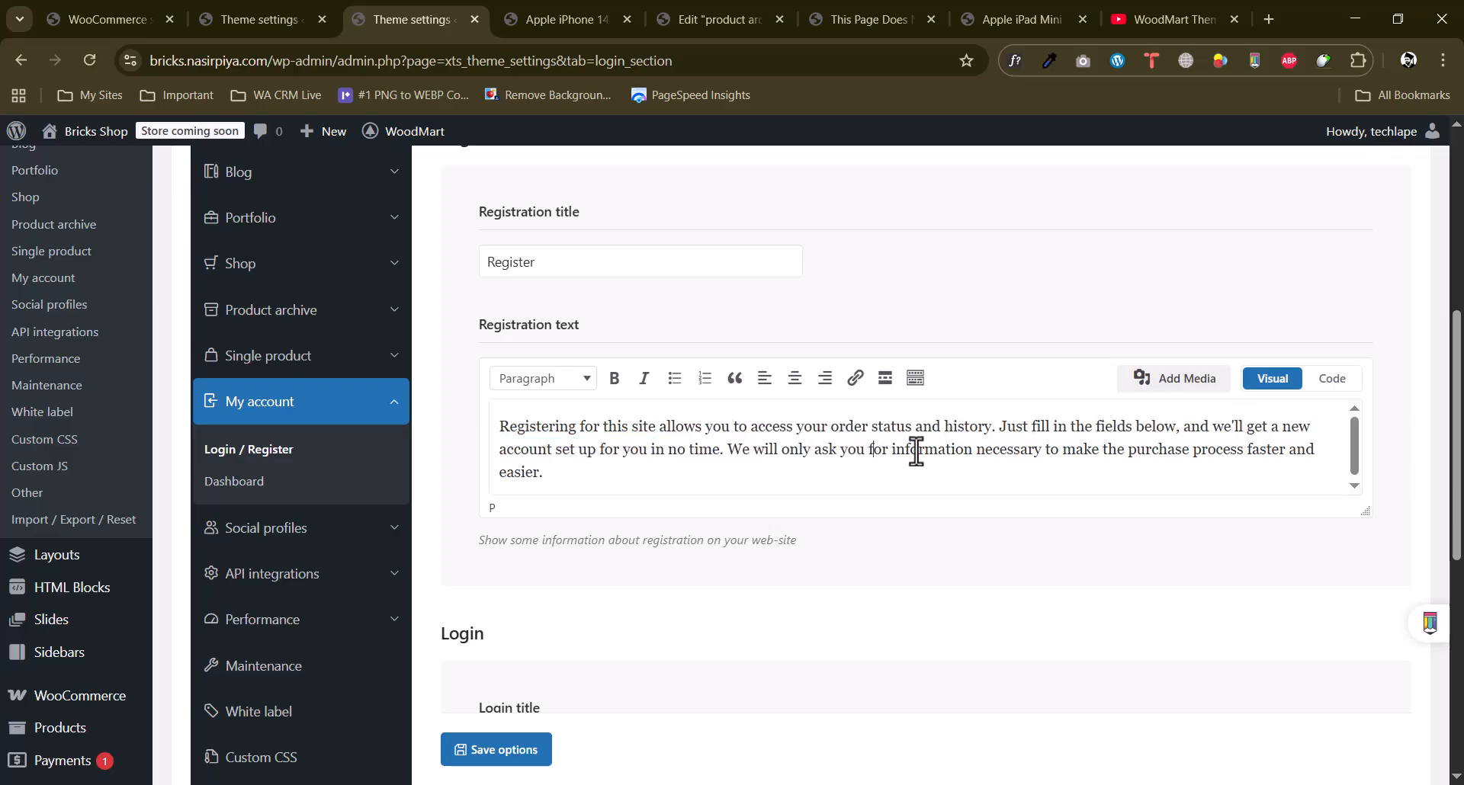
drag(597, 466, 494, 429)
click(608, 432)
scroll(615, 428, down, 6)
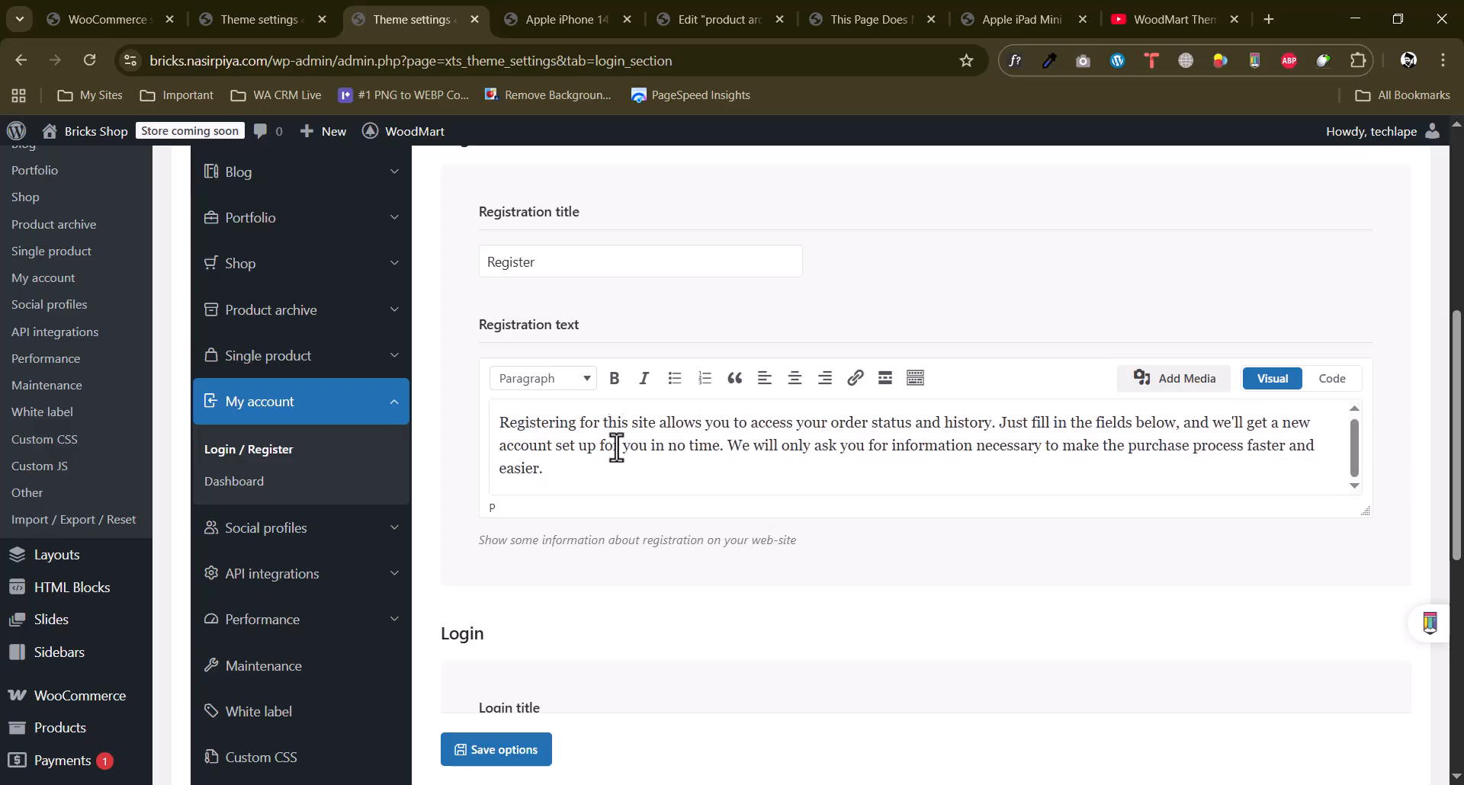
double_click(558, 385)
scroll(623, 369, down, 2)
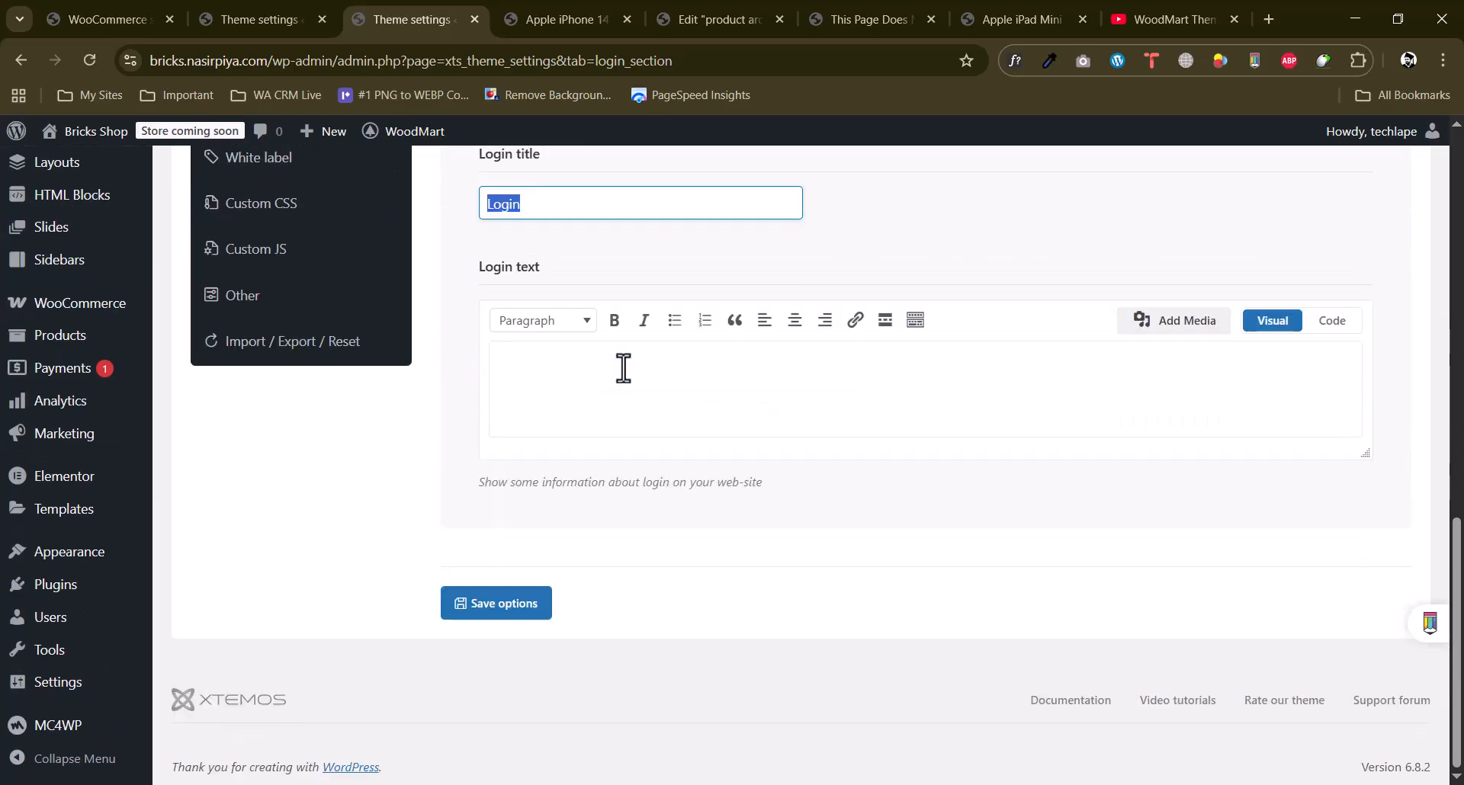
scroll(607, 375, up, 11)
Open the My account Dashboard settings and review the dashboard icons menu option.
scroll(267, 494, down, 4)
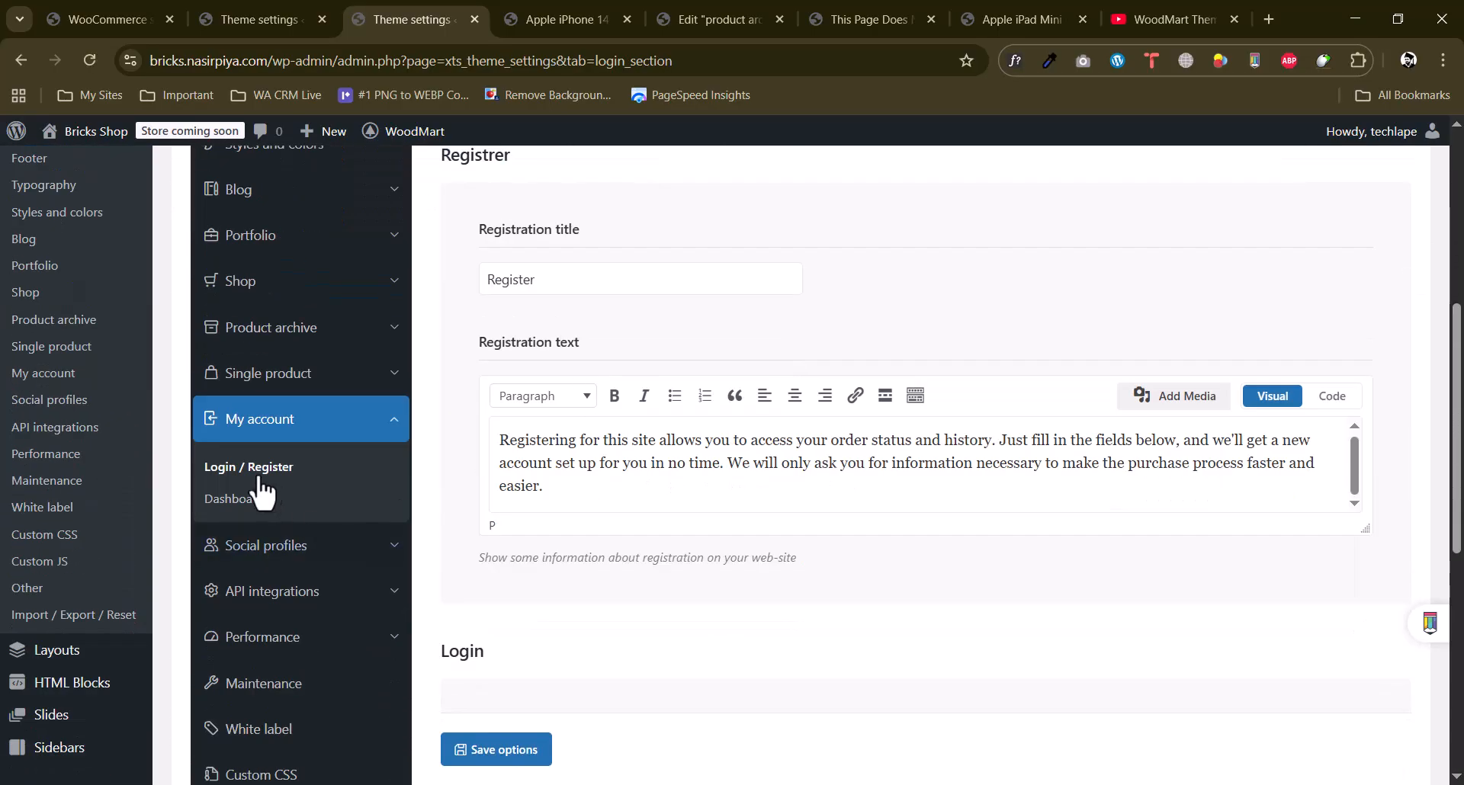
click(246, 504)
drag(572, 559, 766, 574)
click(762, 571)
scroll(717, 457, down, 3)
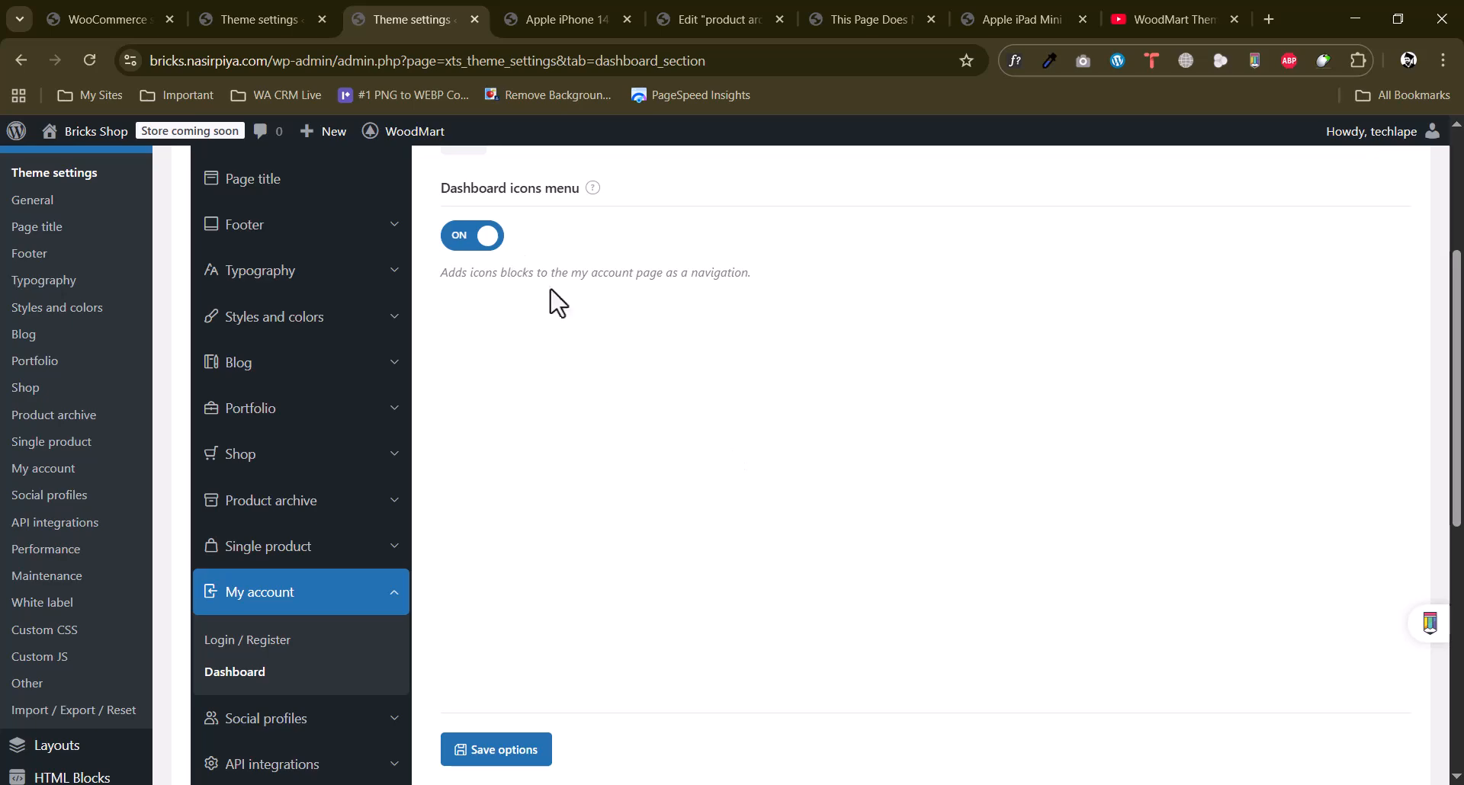
Enable sticky social links in the Social profiles settings and set their type to Follow.
scroll(605, 392, down, 3)
click(322, 446)
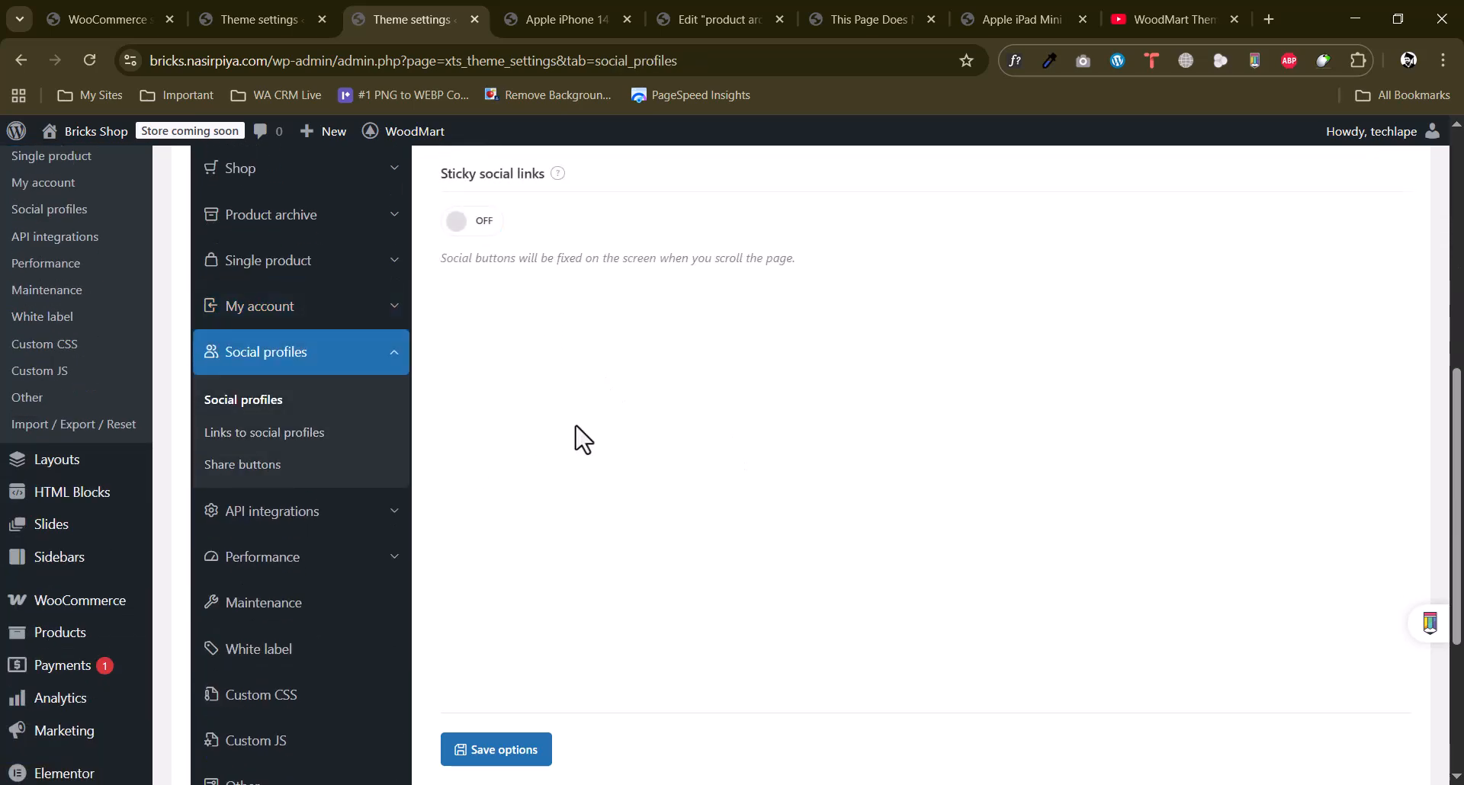
scroll(583, 440, up, 5)
scroll(577, 419, down, 1)
click(473, 428)
scroll(778, 407, down, 2)
click(469, 370)
click(515, 377)
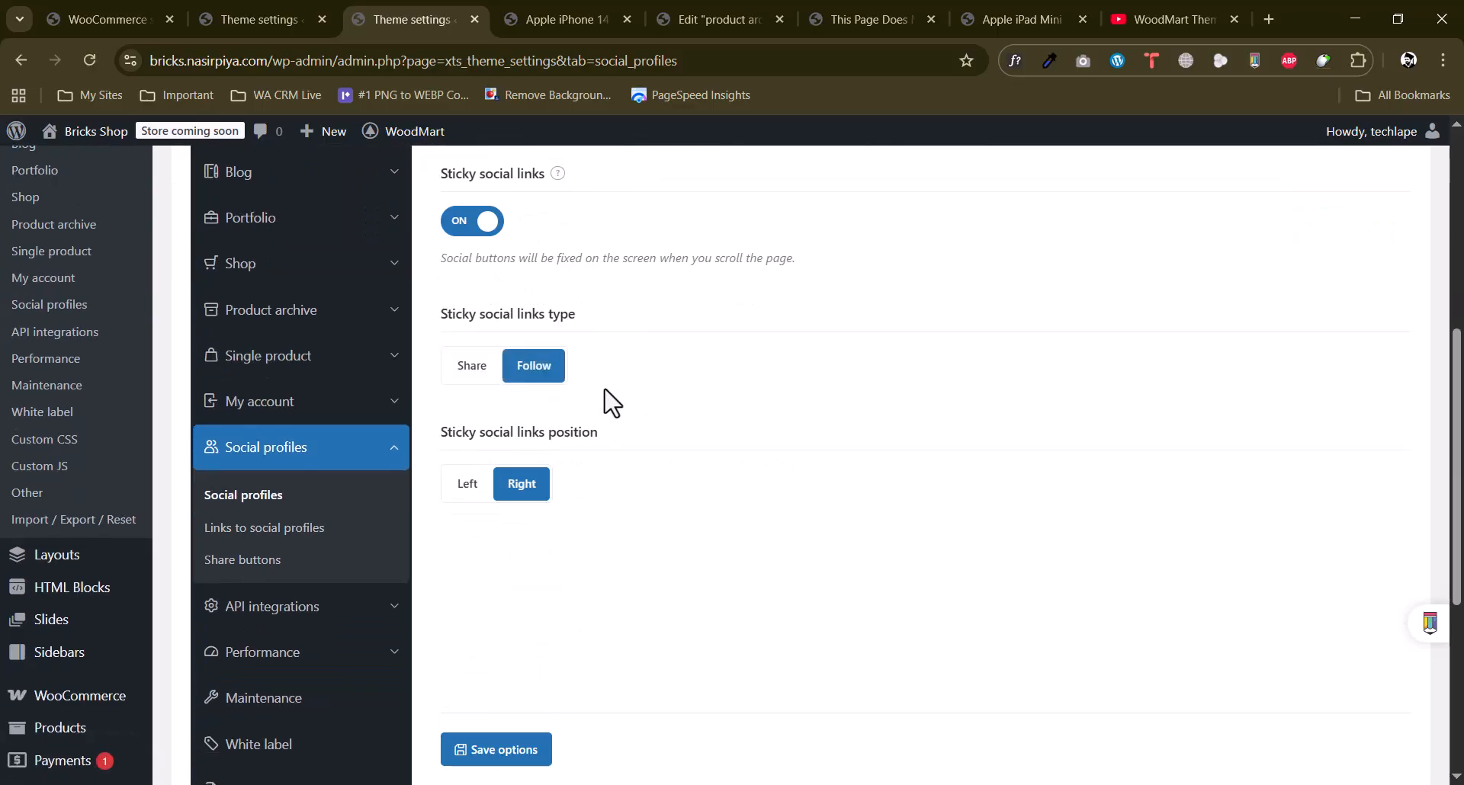
Open the Links to social profiles settings and review the link fields, including the Facebook link.
scroll(481, 464, down, 3)
click(266, 338)
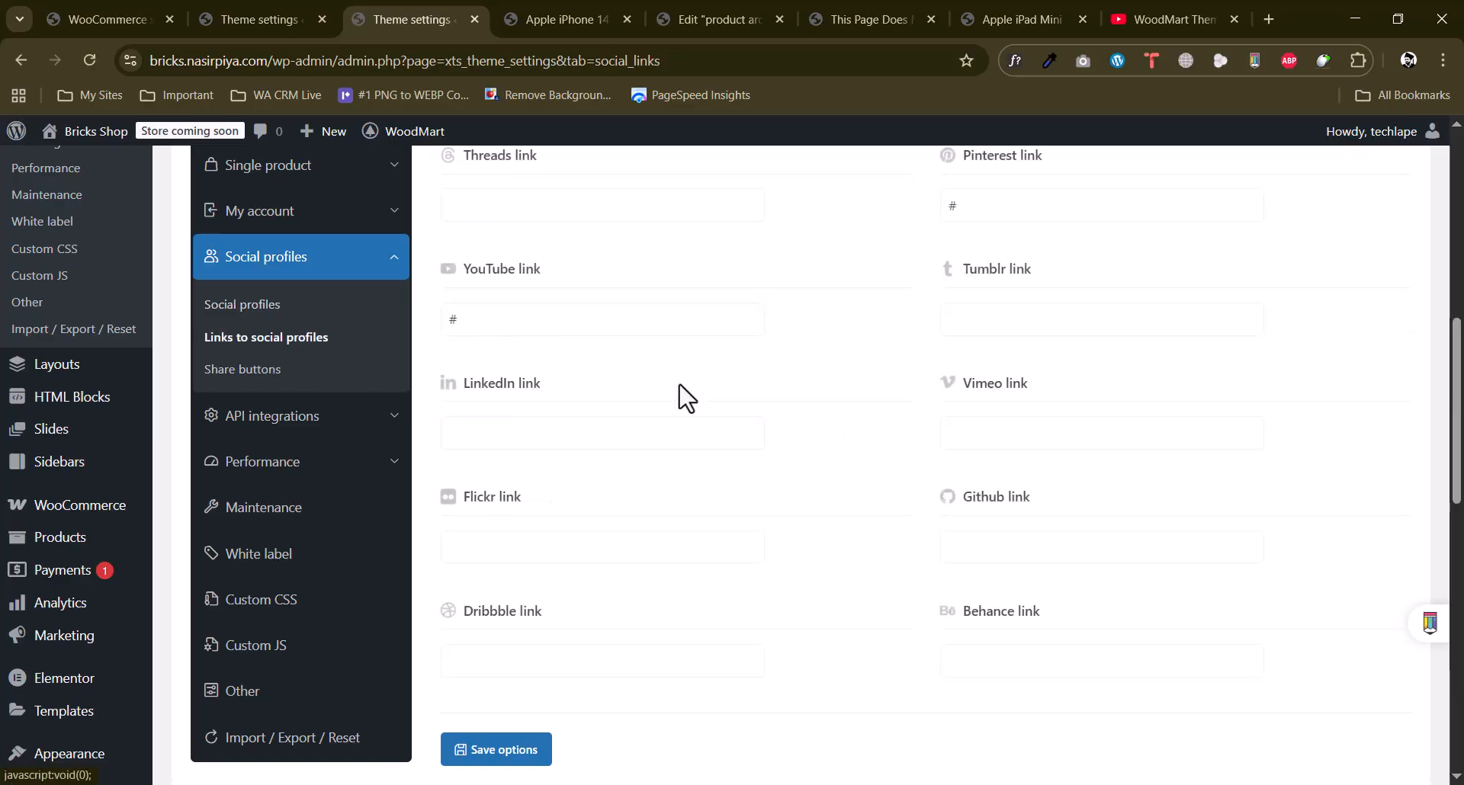
scroll(647, 360, down, 3)
scroll(722, 388, up, 3)
drag(469, 455, 423, 460)
Turn on Share in Whatsapp in the Share buttons settings and save the options.
scroll(866, 419, down, 3)
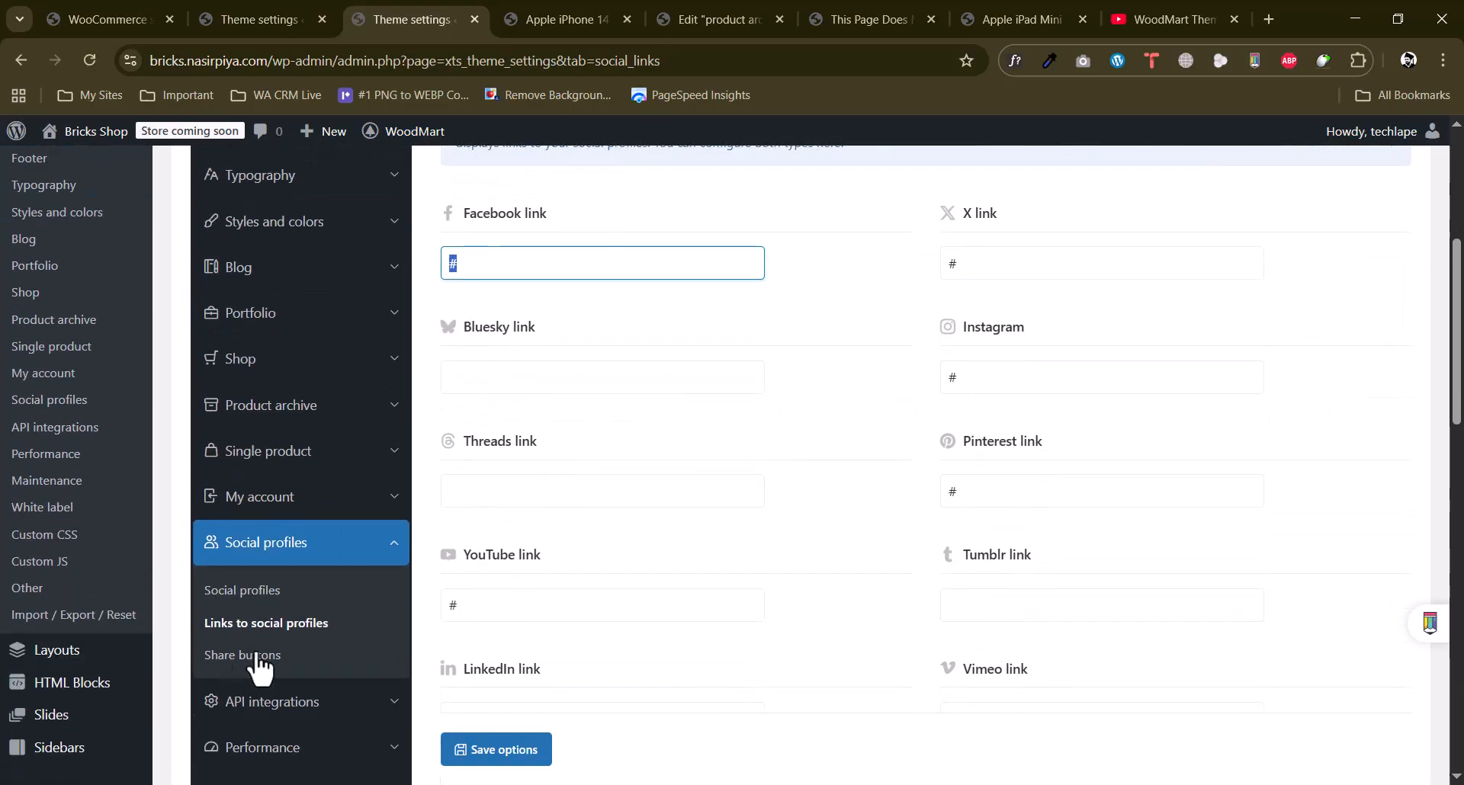
click(240, 661)
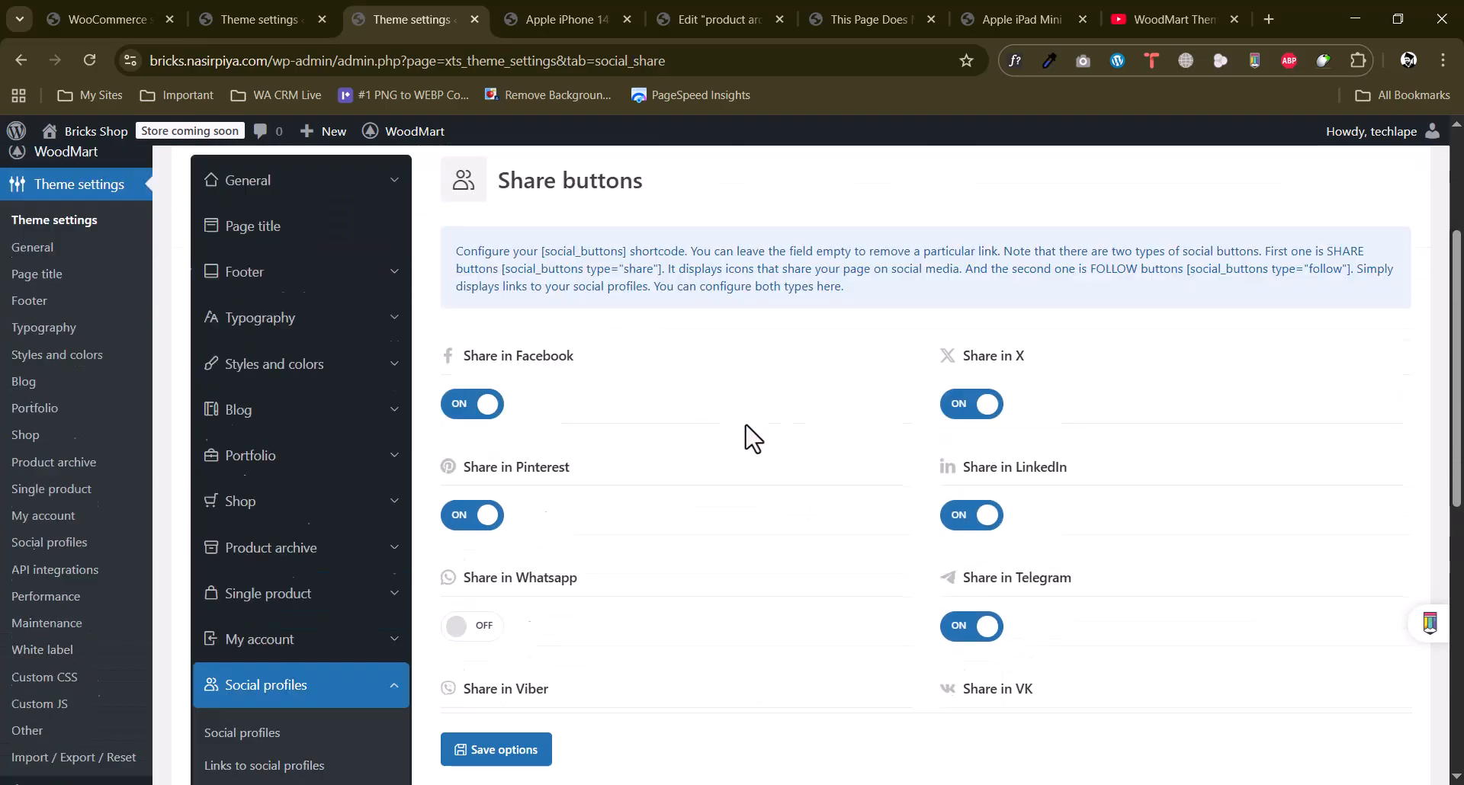
click(489, 564)
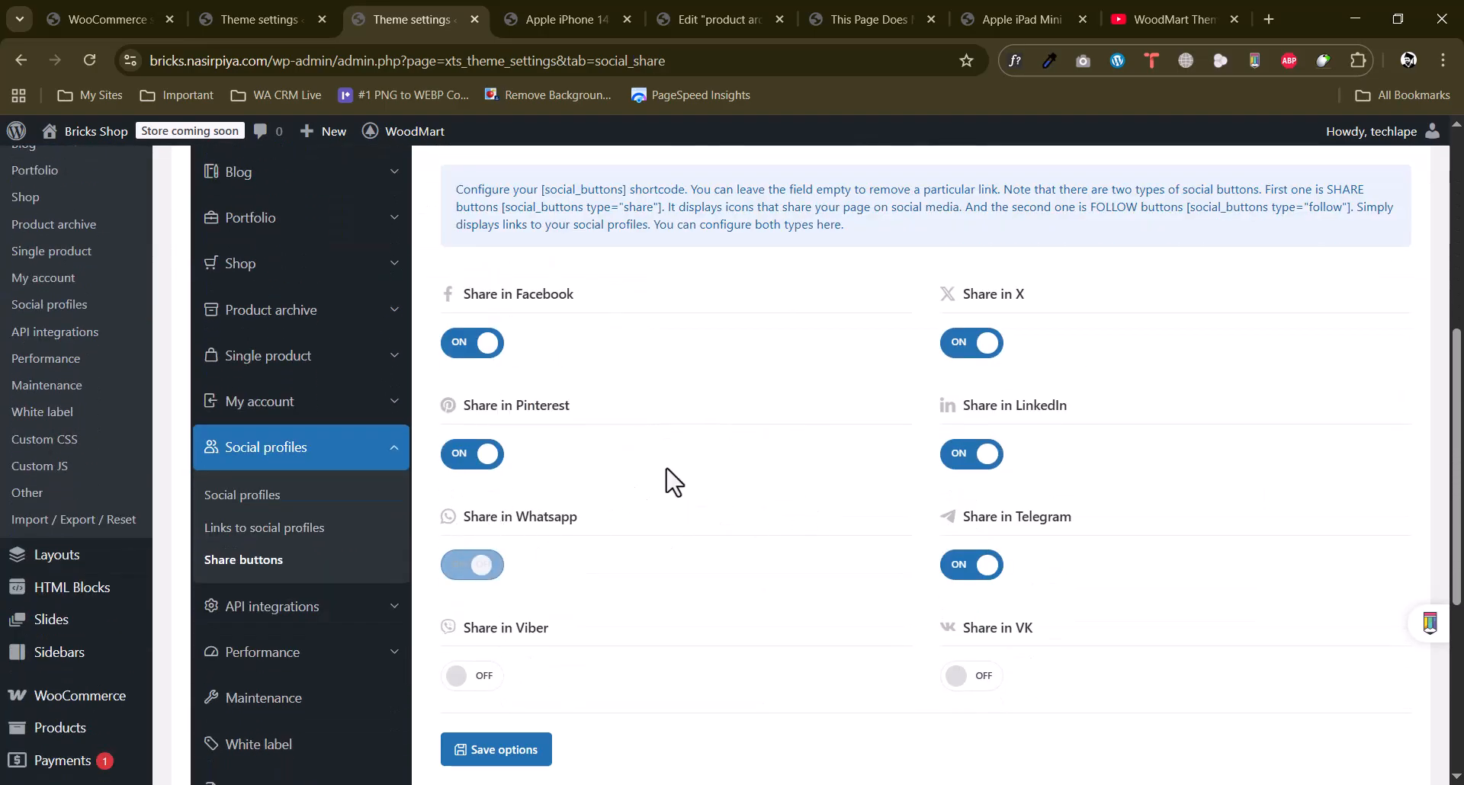
scroll(638, 497, down, 2)
scroll(653, 451, down, 3)
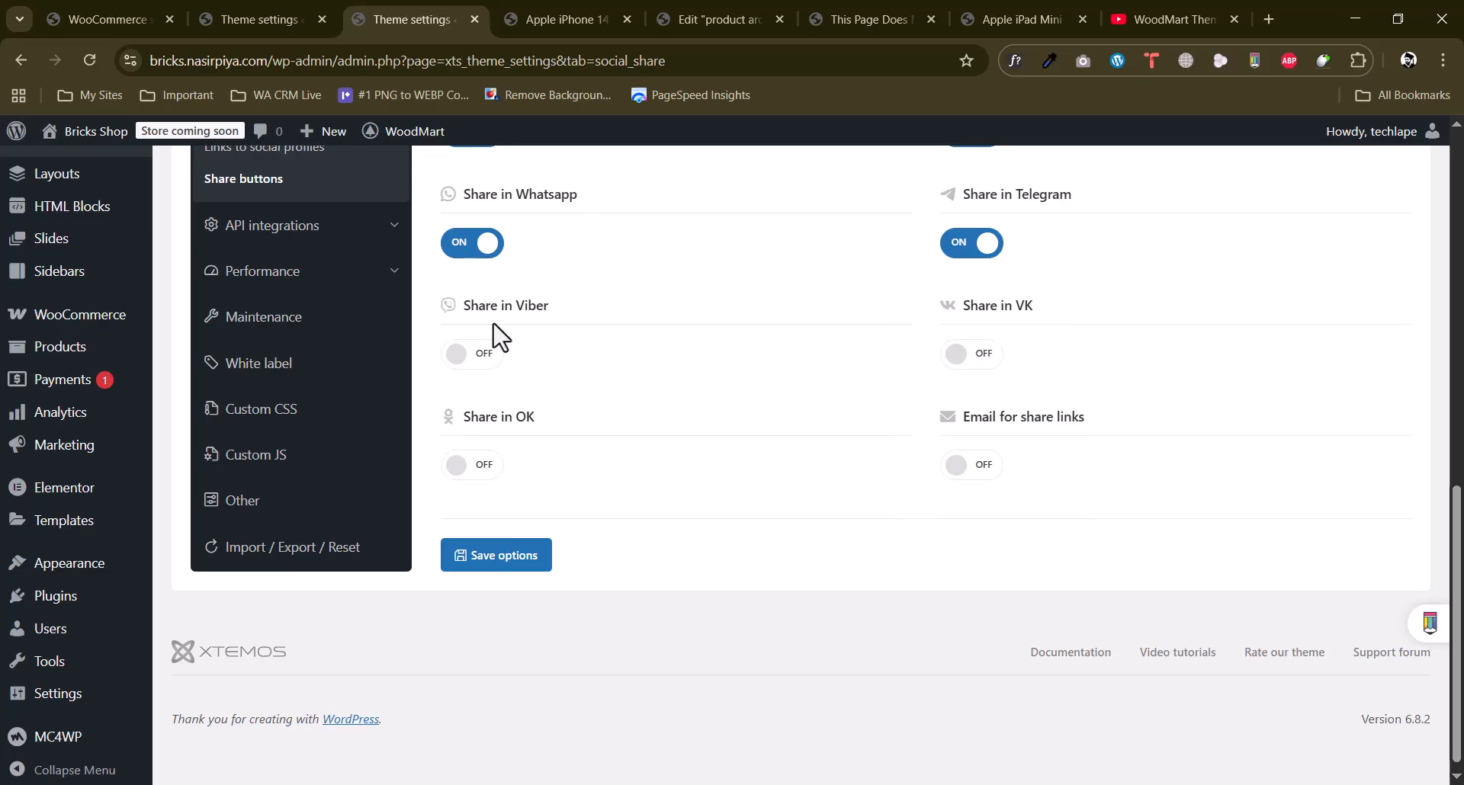
click(500, 558)
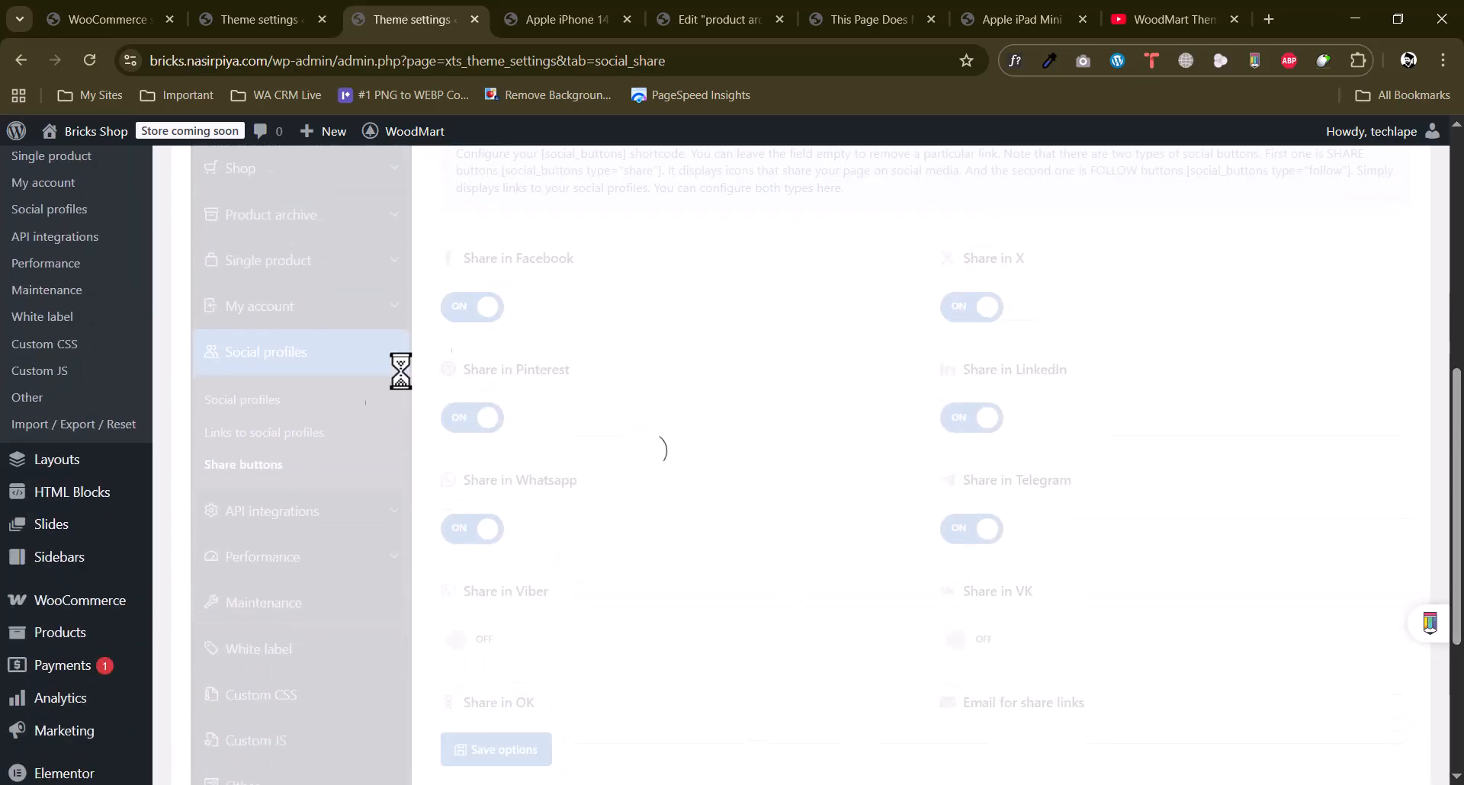
Open the Instagram API settings and review the account connection and outdated image deletion options.
click(255, 512)
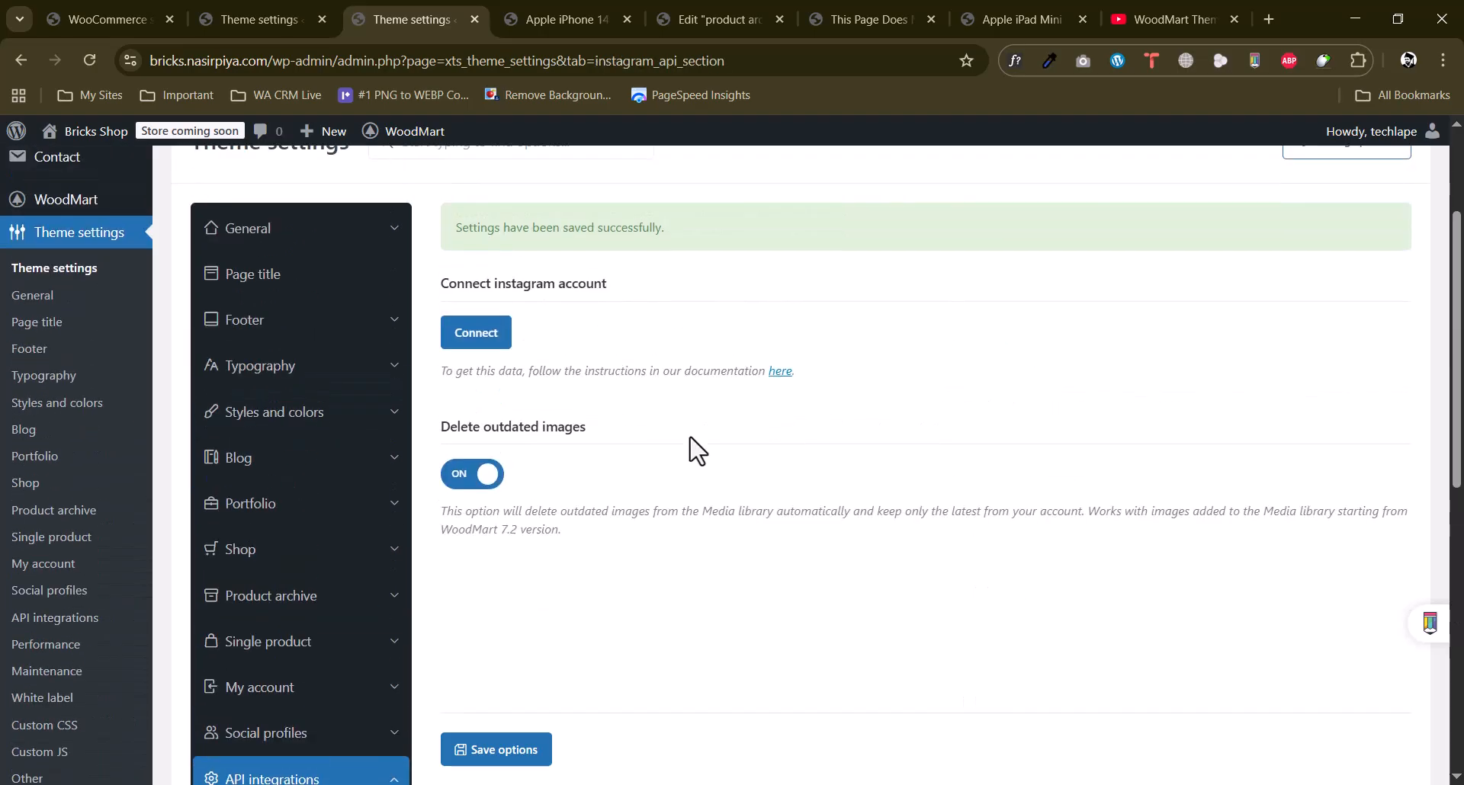
scroll(689, 438, up, 3)
drag(466, 378, 601, 378)
click(540, 416)
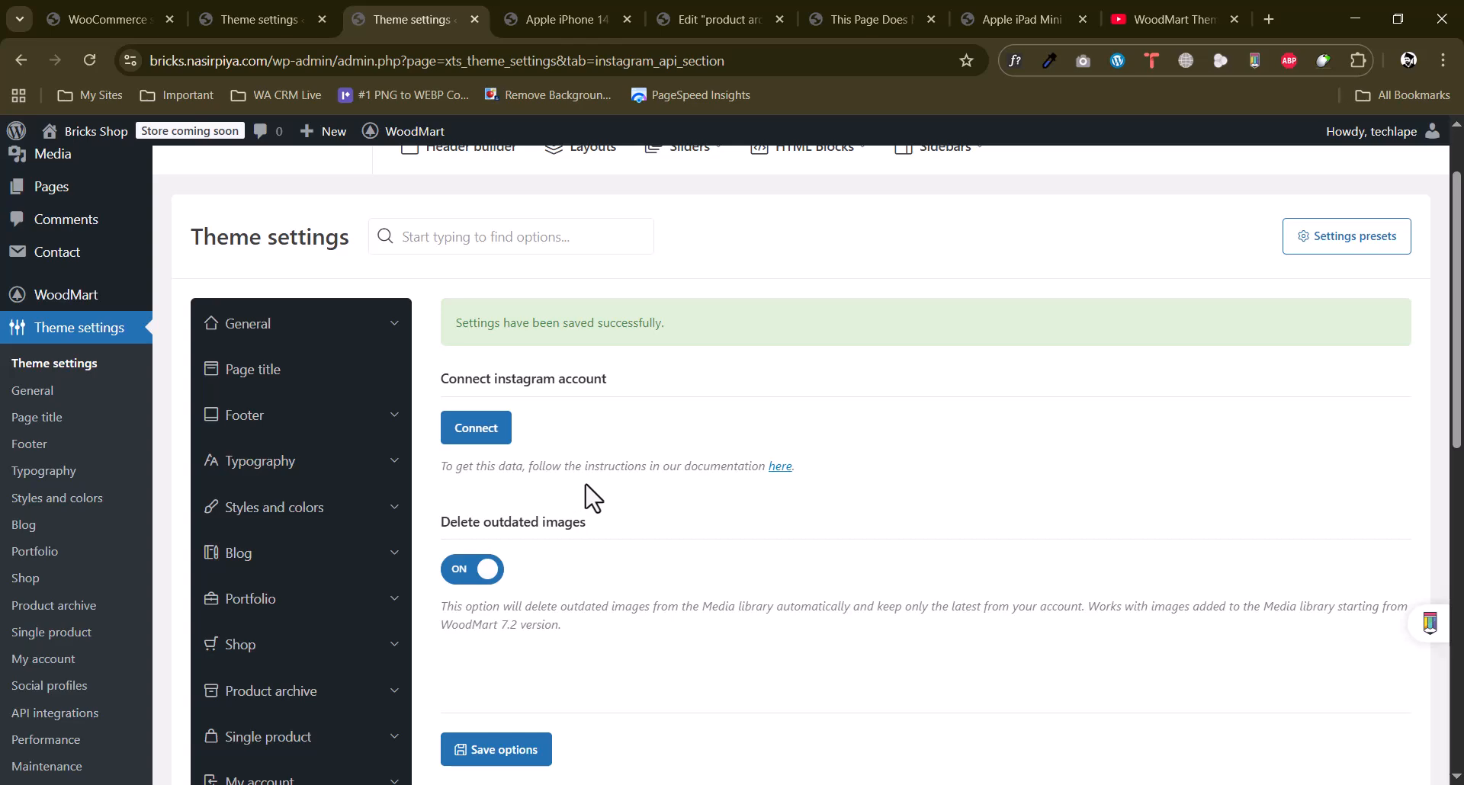
click(564, 19)
click(393, 4)
scroll(640, 431, down, 5)
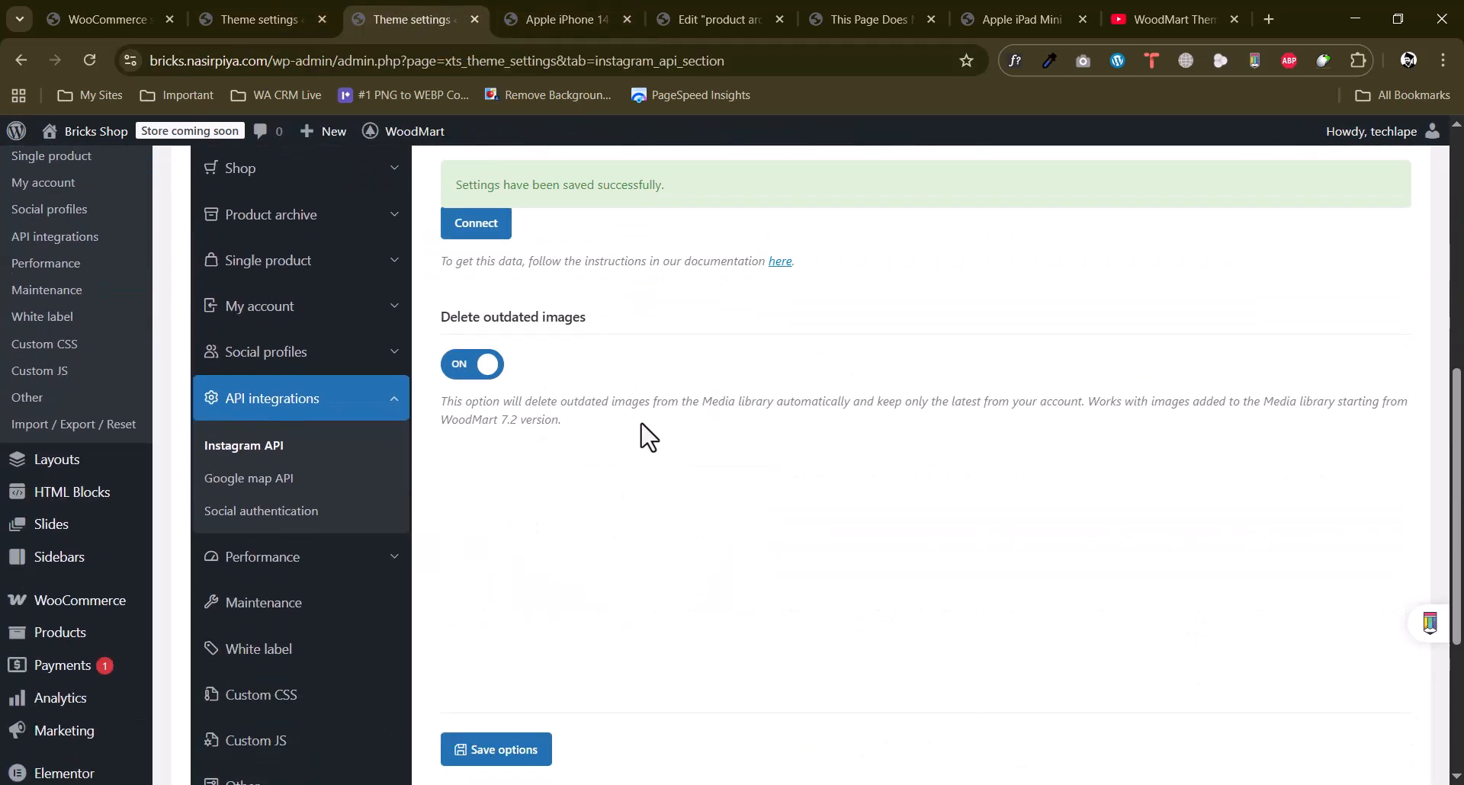
Open the Google map API settings, view the linked API key guide in a new tab, and return to the settings.
scroll(647, 435, down, 3)
click(251, 290)
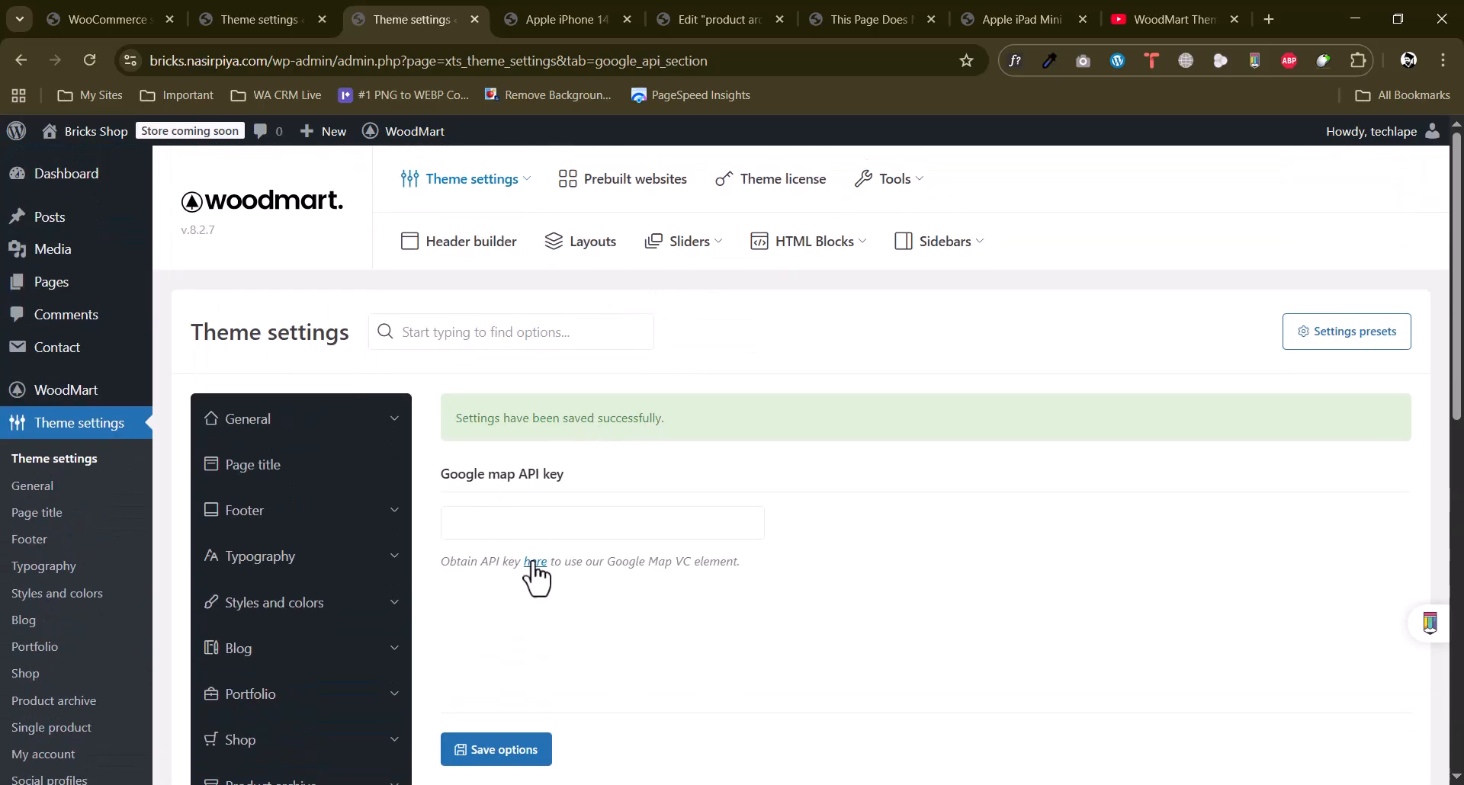
right_click(536, 565)
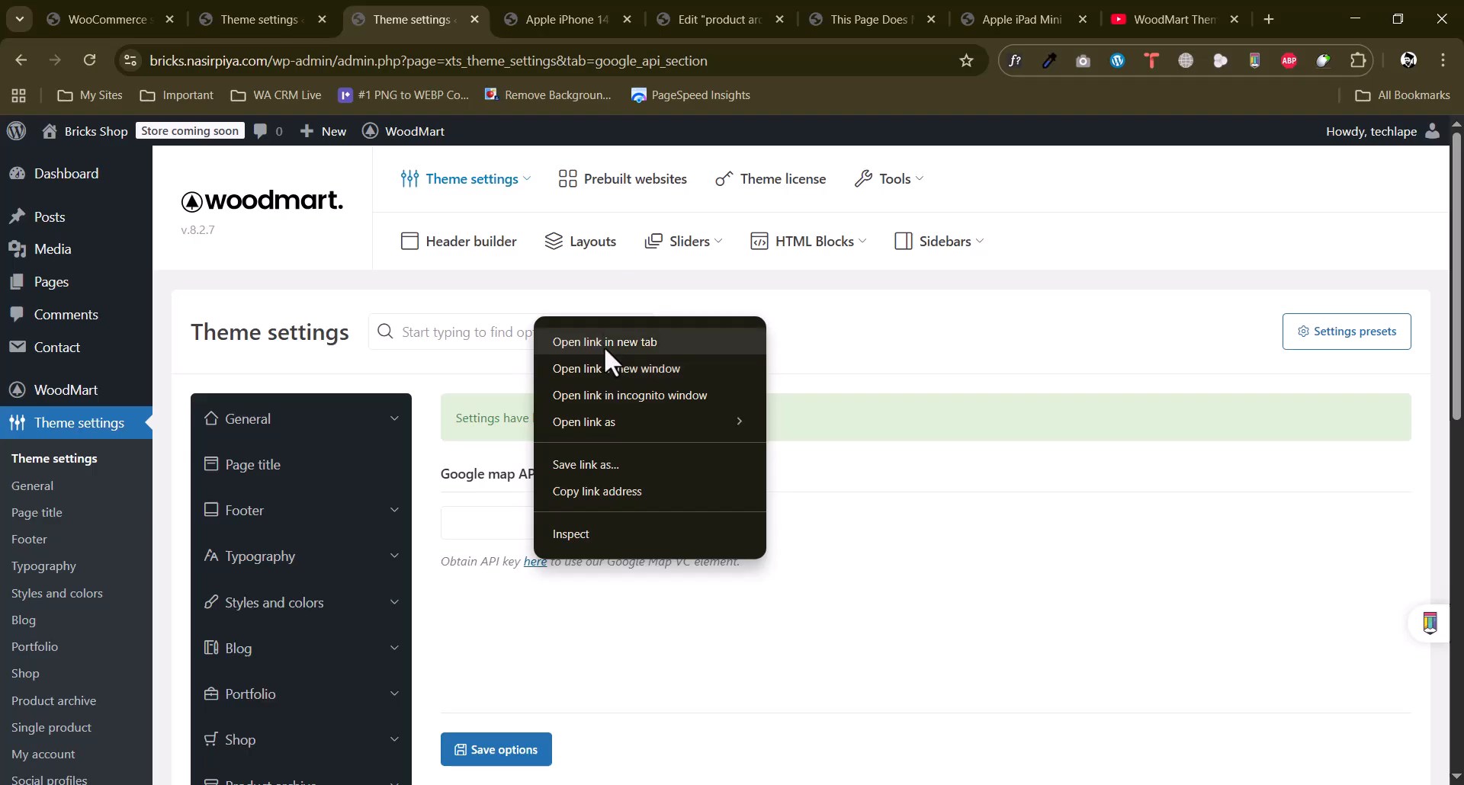
click(604, 349)
click(727, 570)
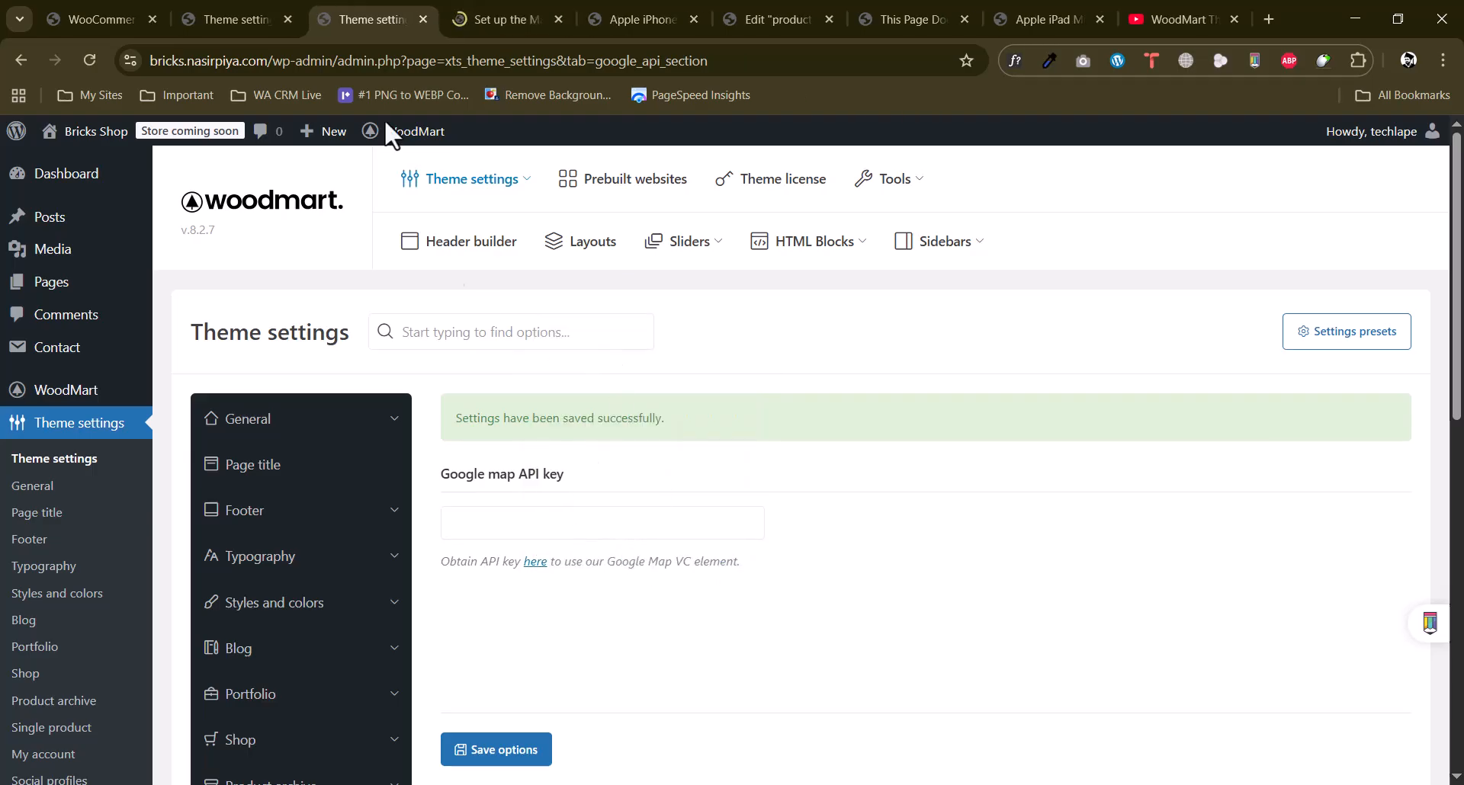
click(491, 8)
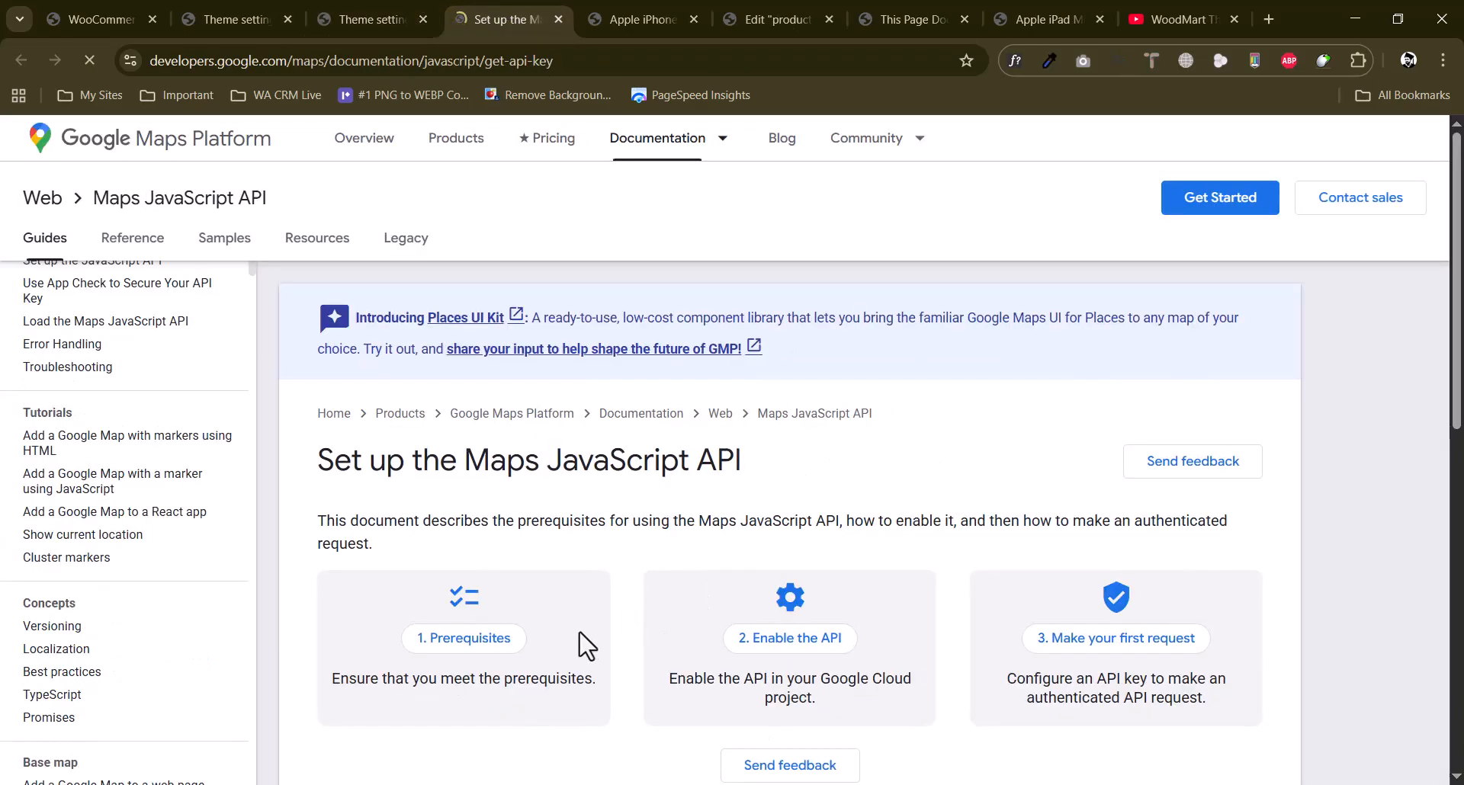
click(381, 17)
scroll(627, 463, down, 1)
scroll(513, 419, down, 5)
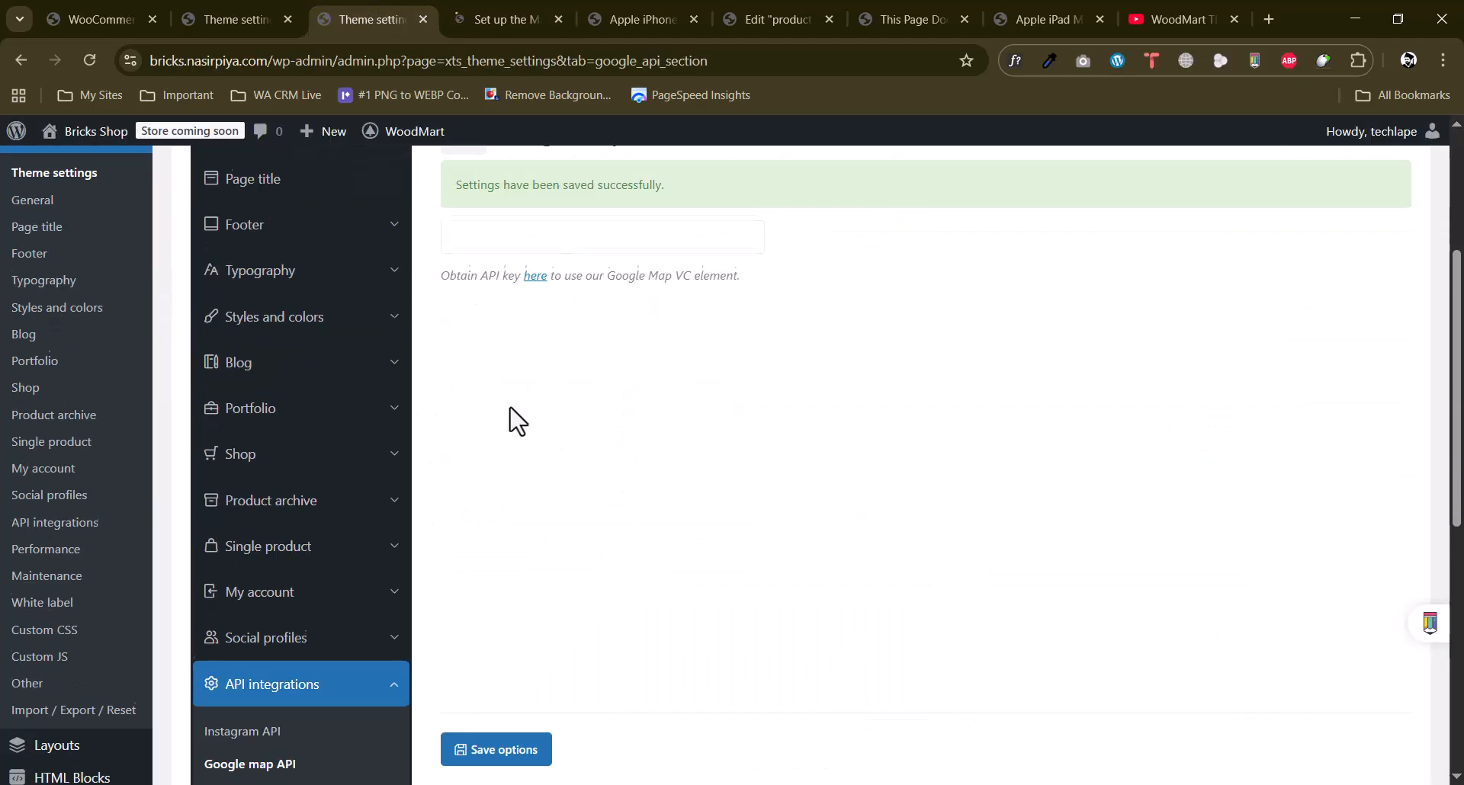
Open the Social authentication settings and review the Facebook login fields, the provider options and the alternative login mechanism.
scroll(670, 431, up, 4)
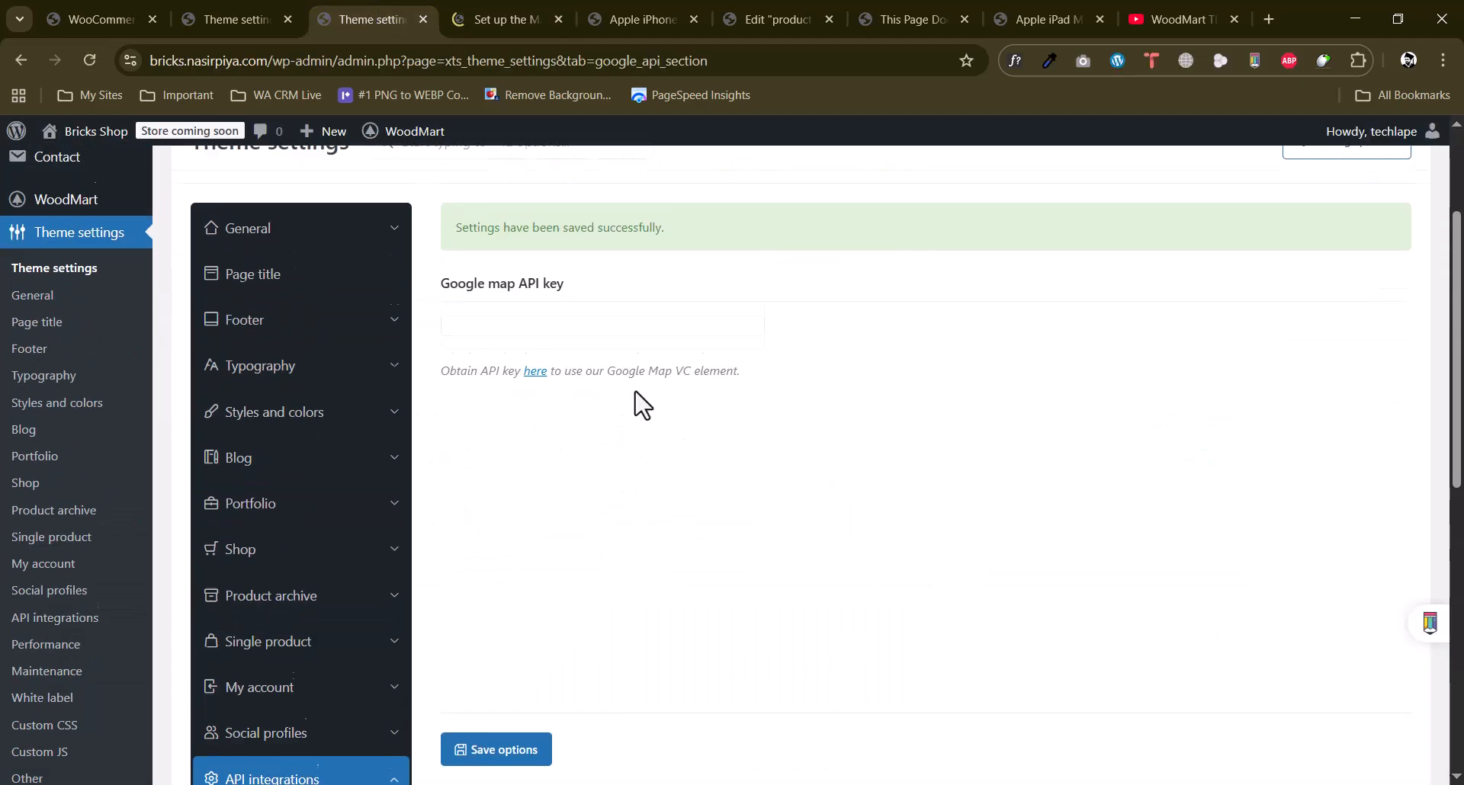
click(553, 297)
scroll(556, 295, down, 5)
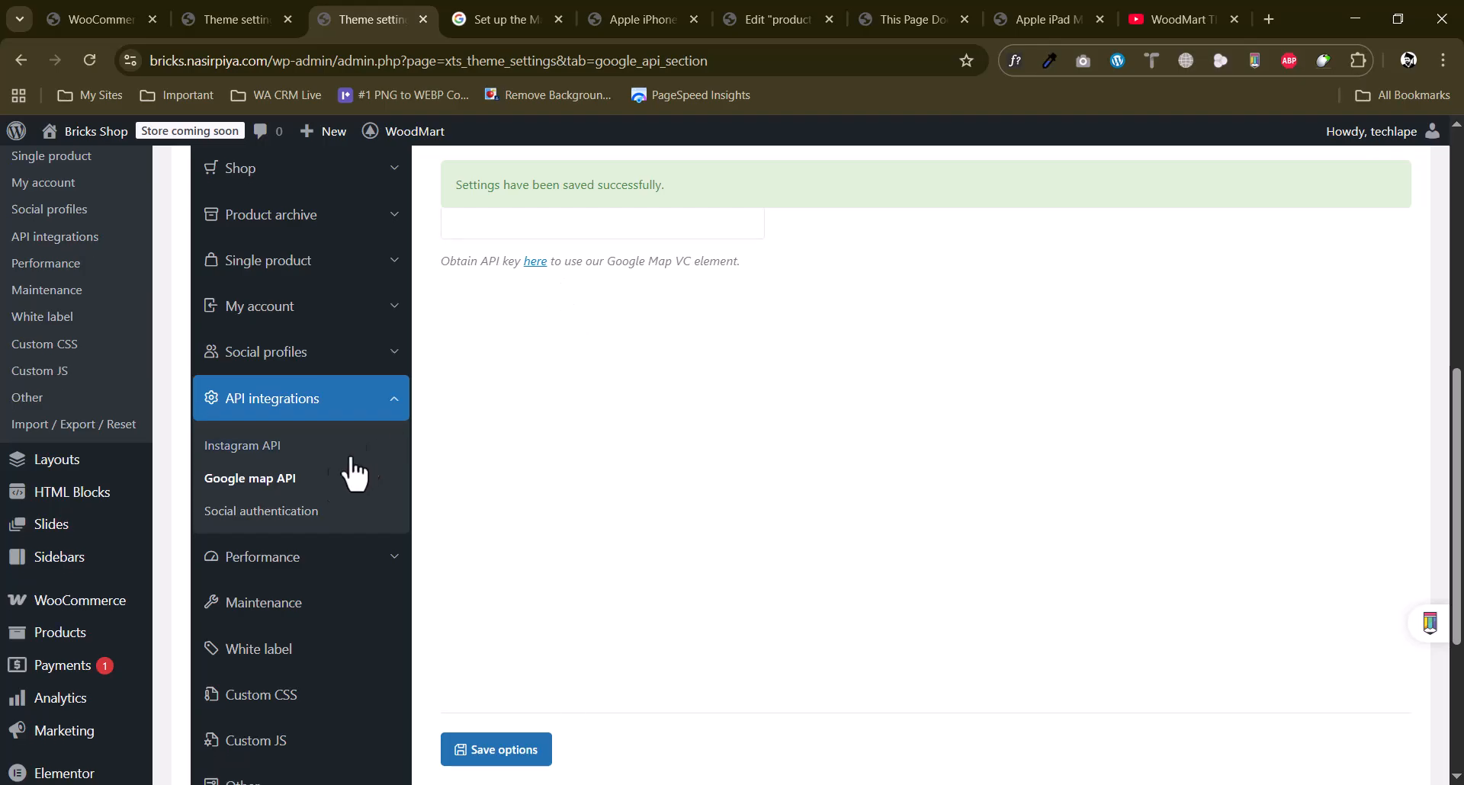
click(276, 517)
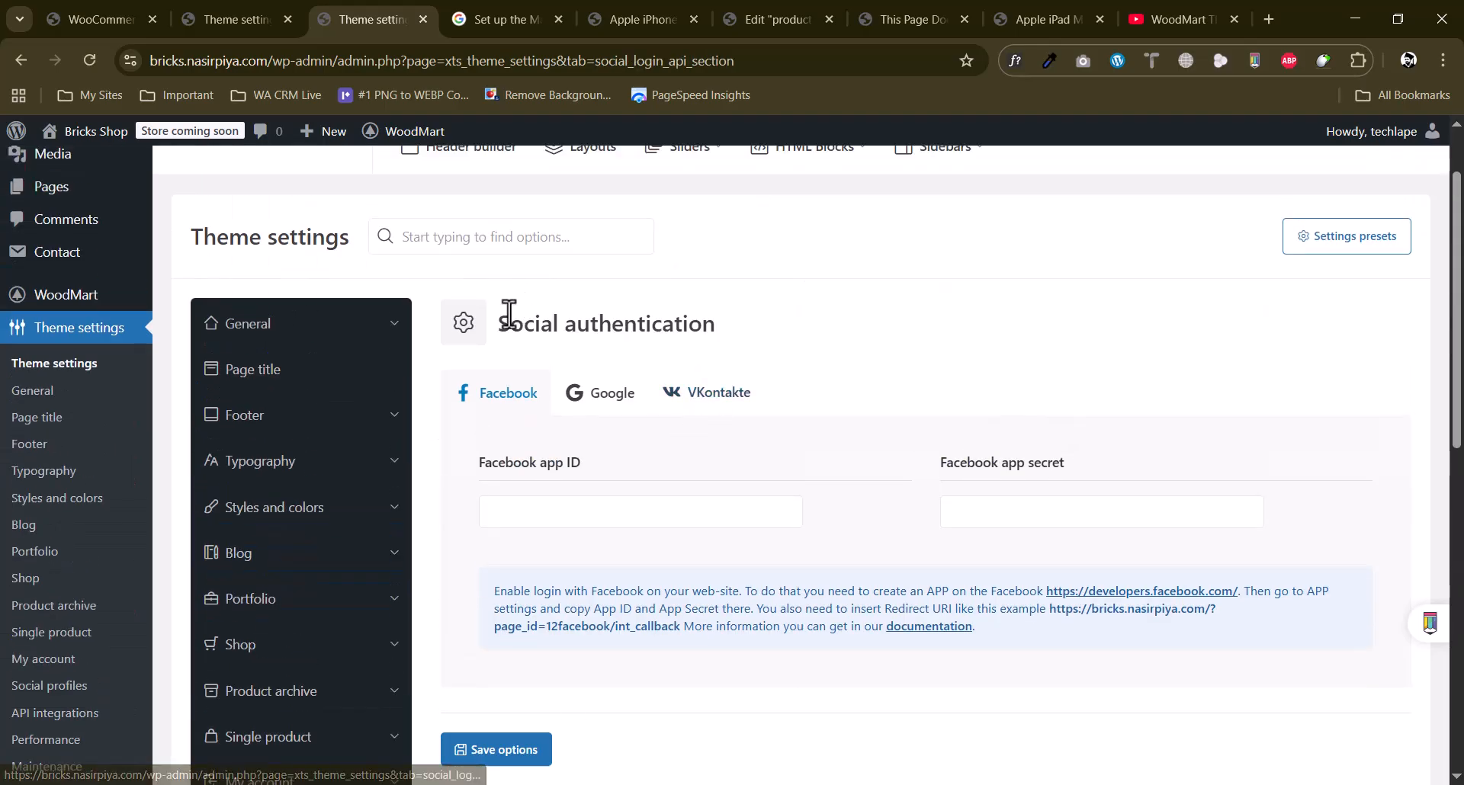
drag(500, 324, 715, 323)
click(912, 345)
scroll(871, 310, down, 3)
scroll(785, 383, down, 4)
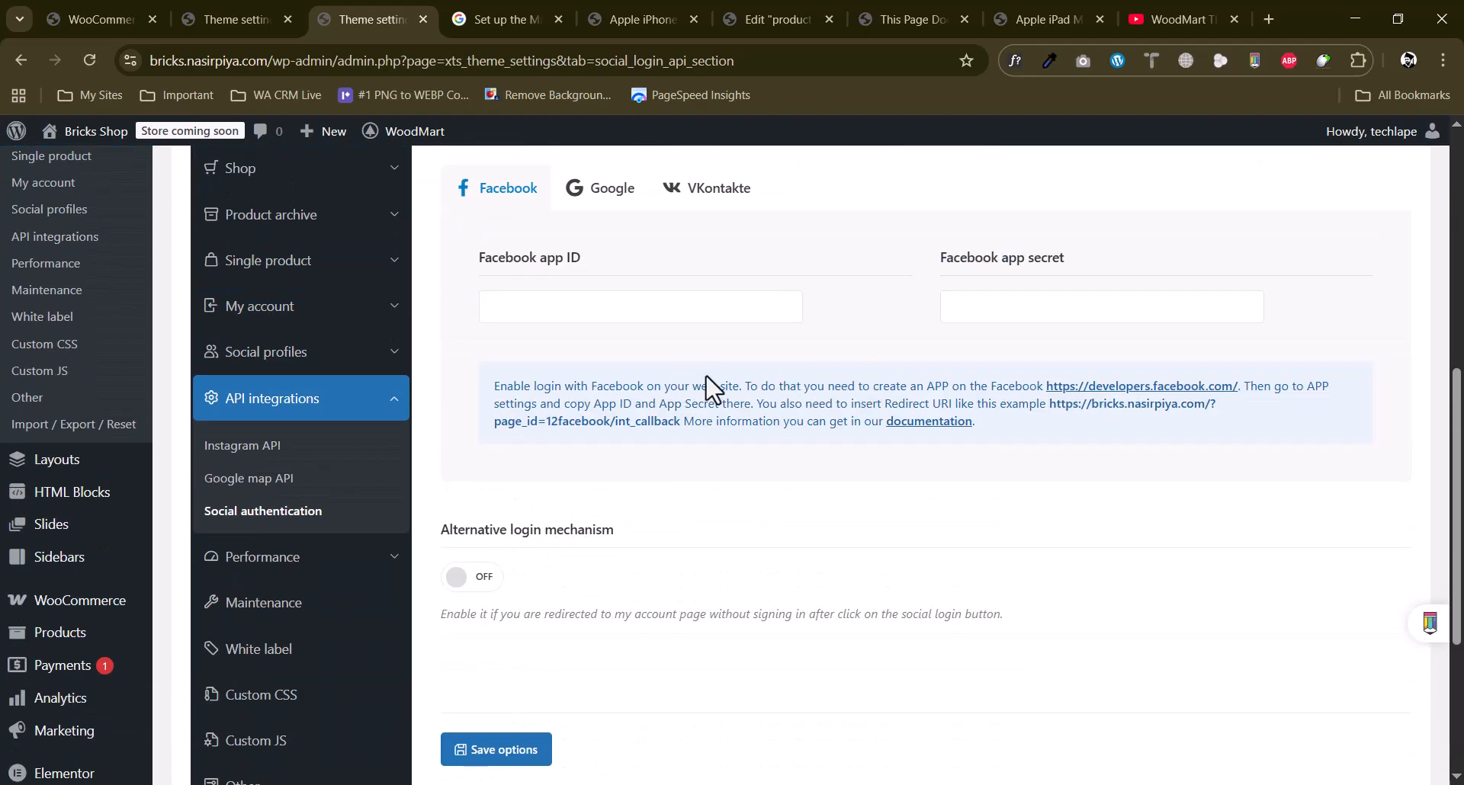
scroll(661, 290, up, 3)
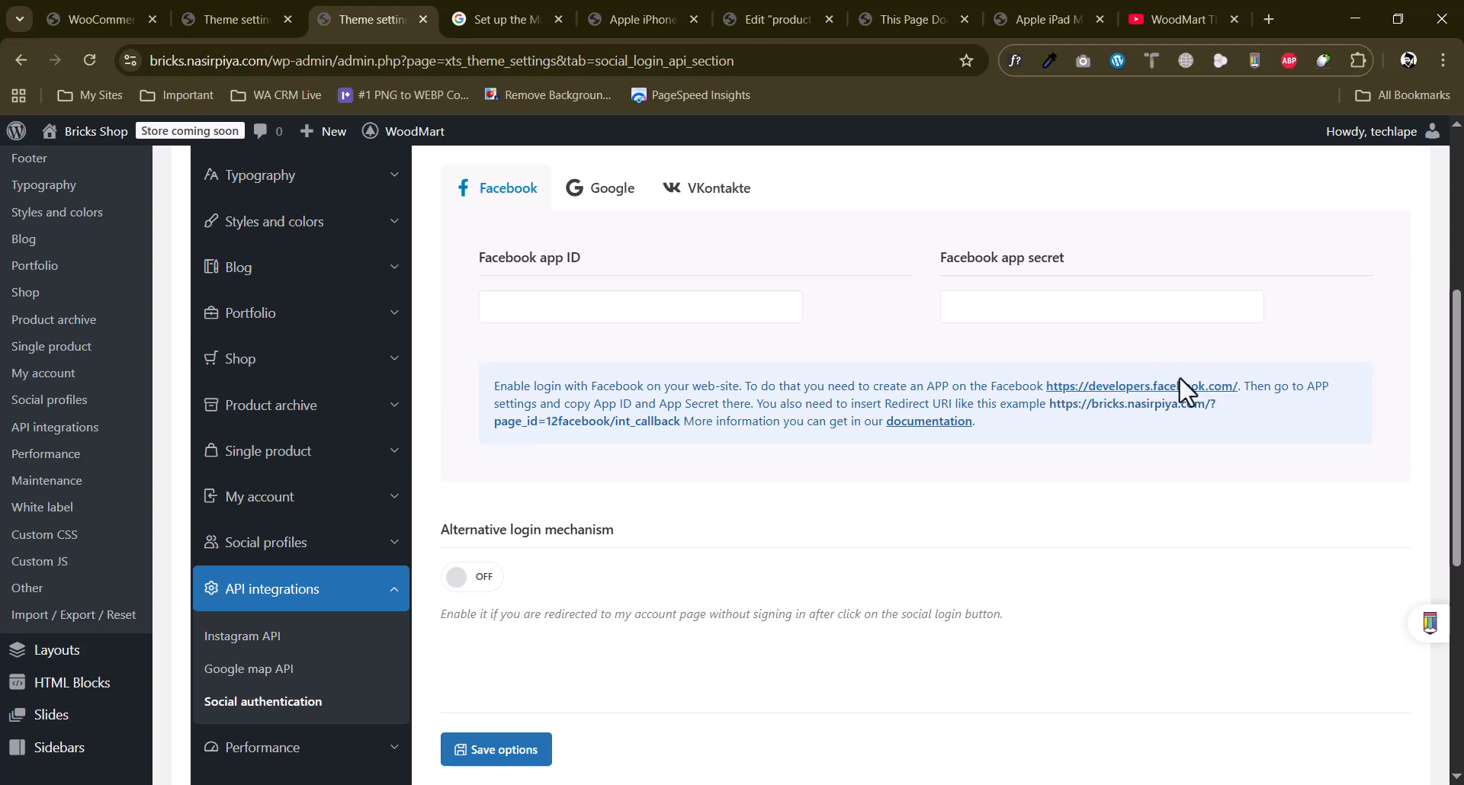
scroll(622, 379, up, 3)
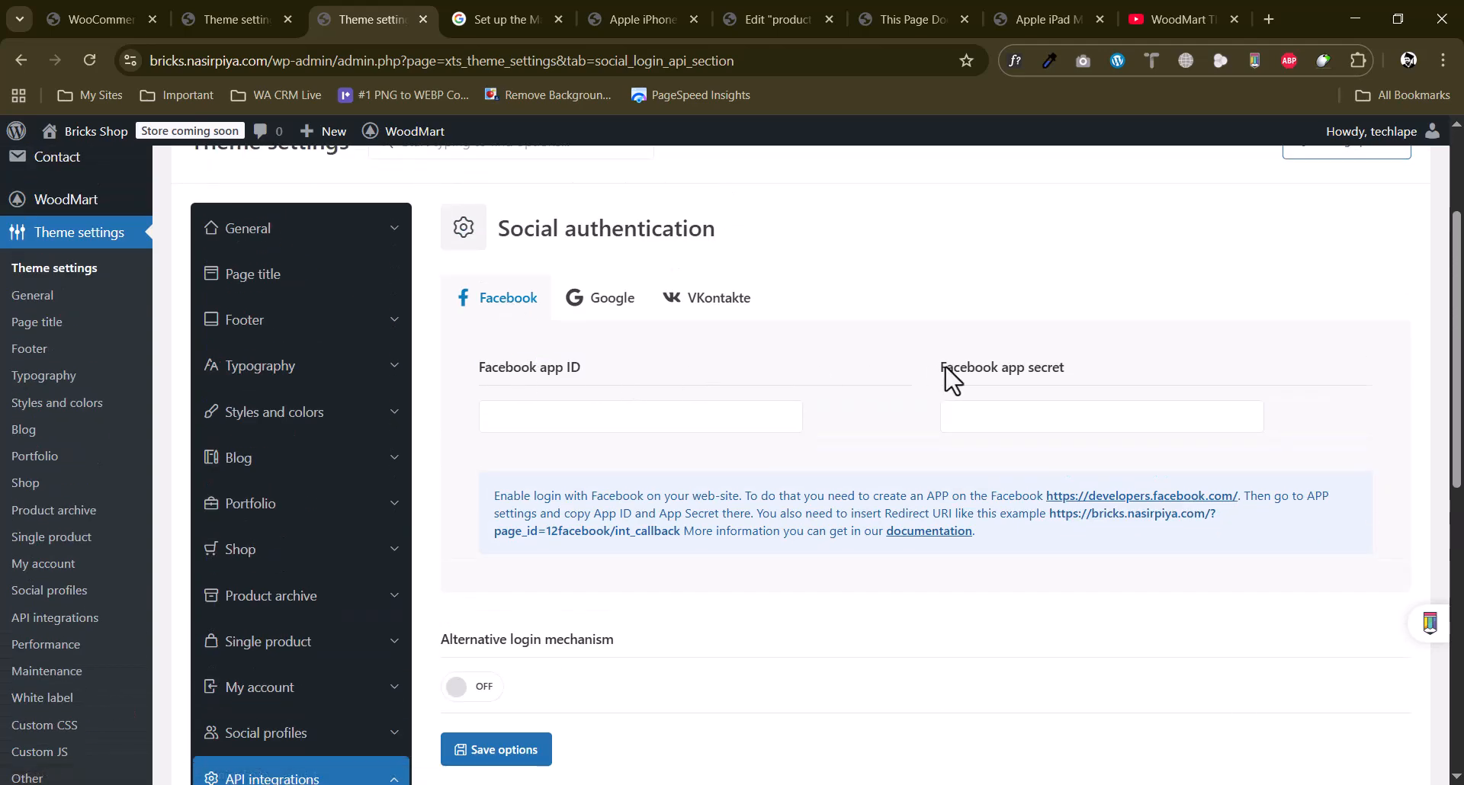
scroll(646, 383, down, 6)
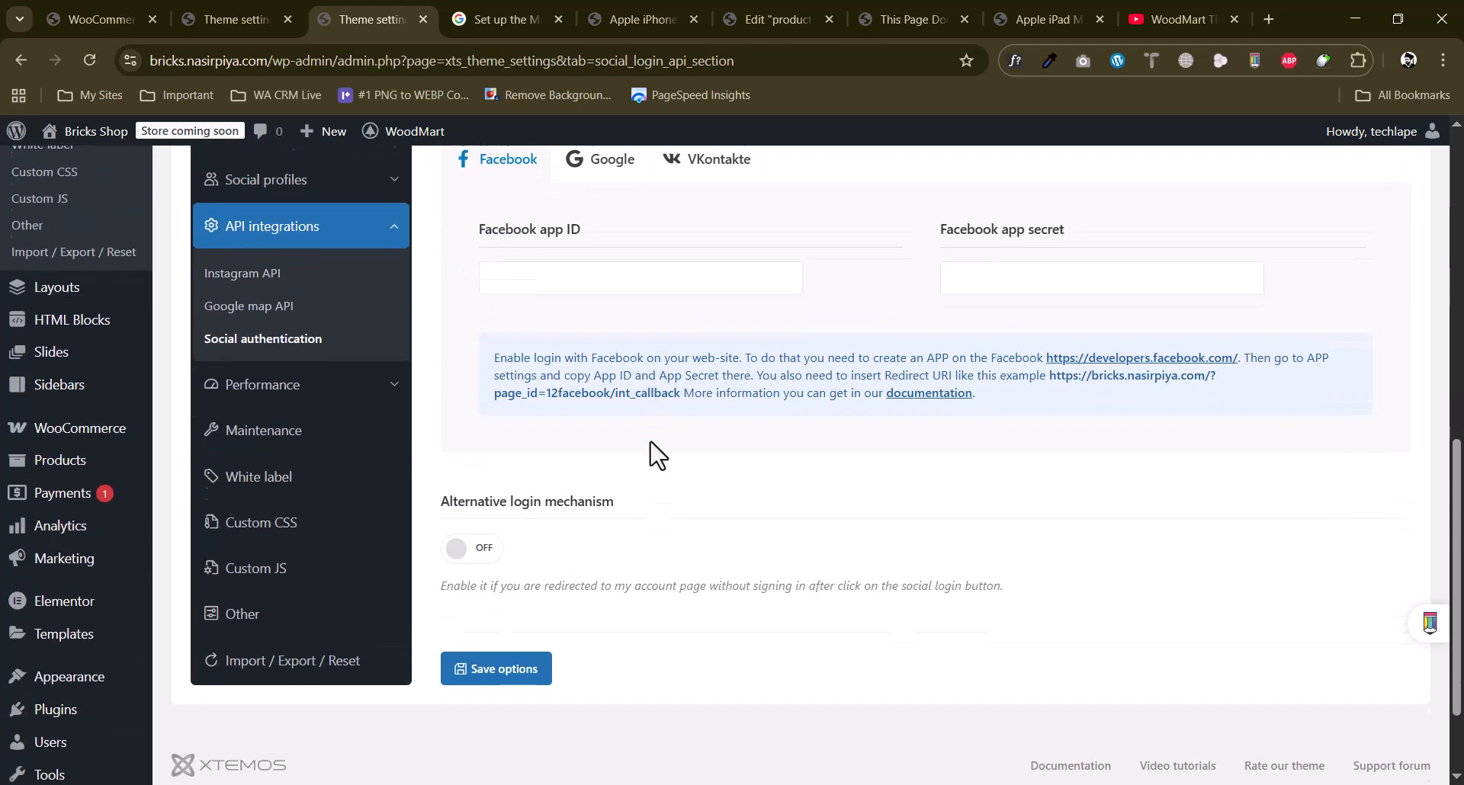
scroll(658, 456, up, 10)
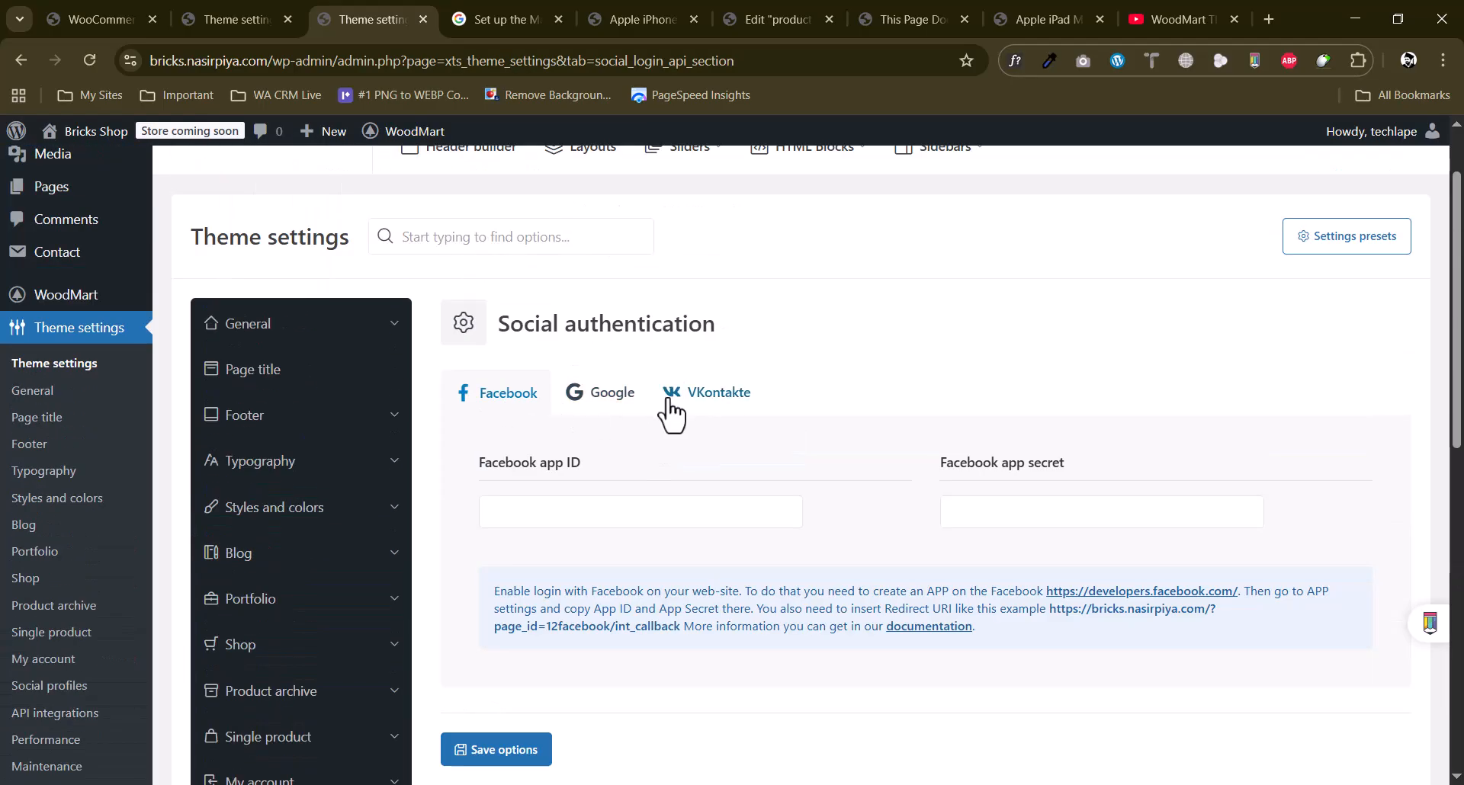
Open the Performance CSS settings and turn on Disable default Gutenberg blocks styles.
scroll(671, 415, down, 5)
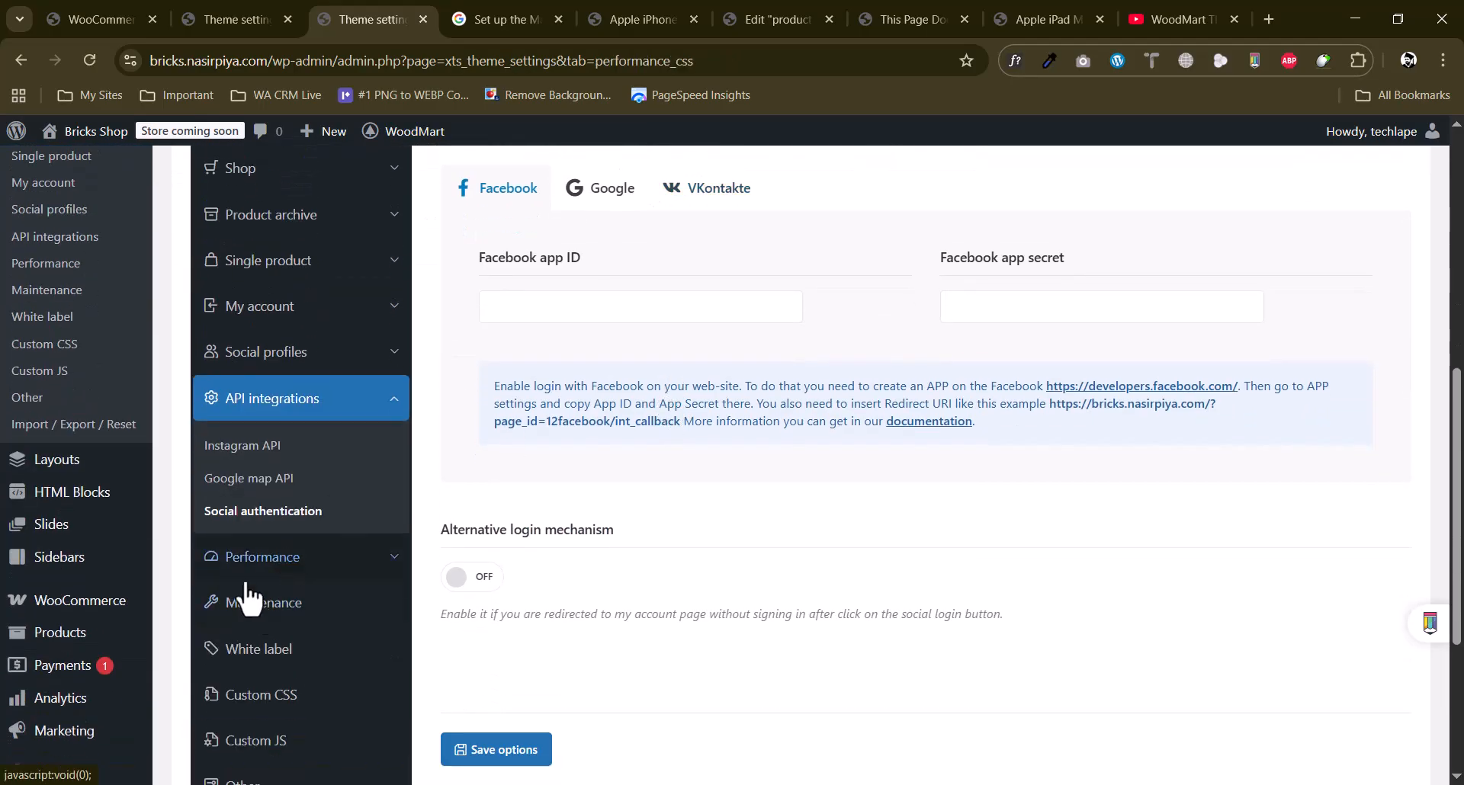
click(266, 571)
scroll(309, 534, down, 5)
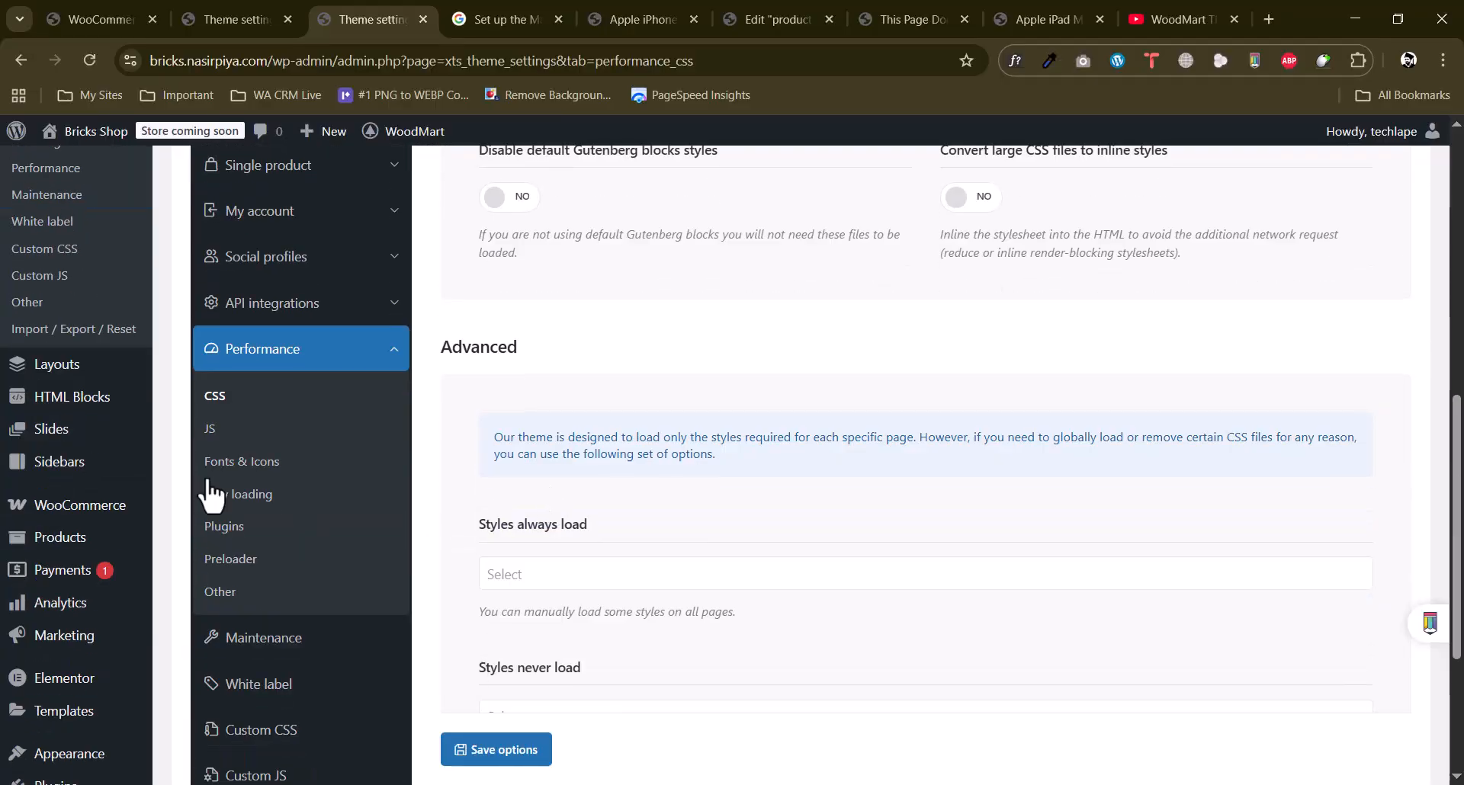
scroll(592, 402, up, 5)
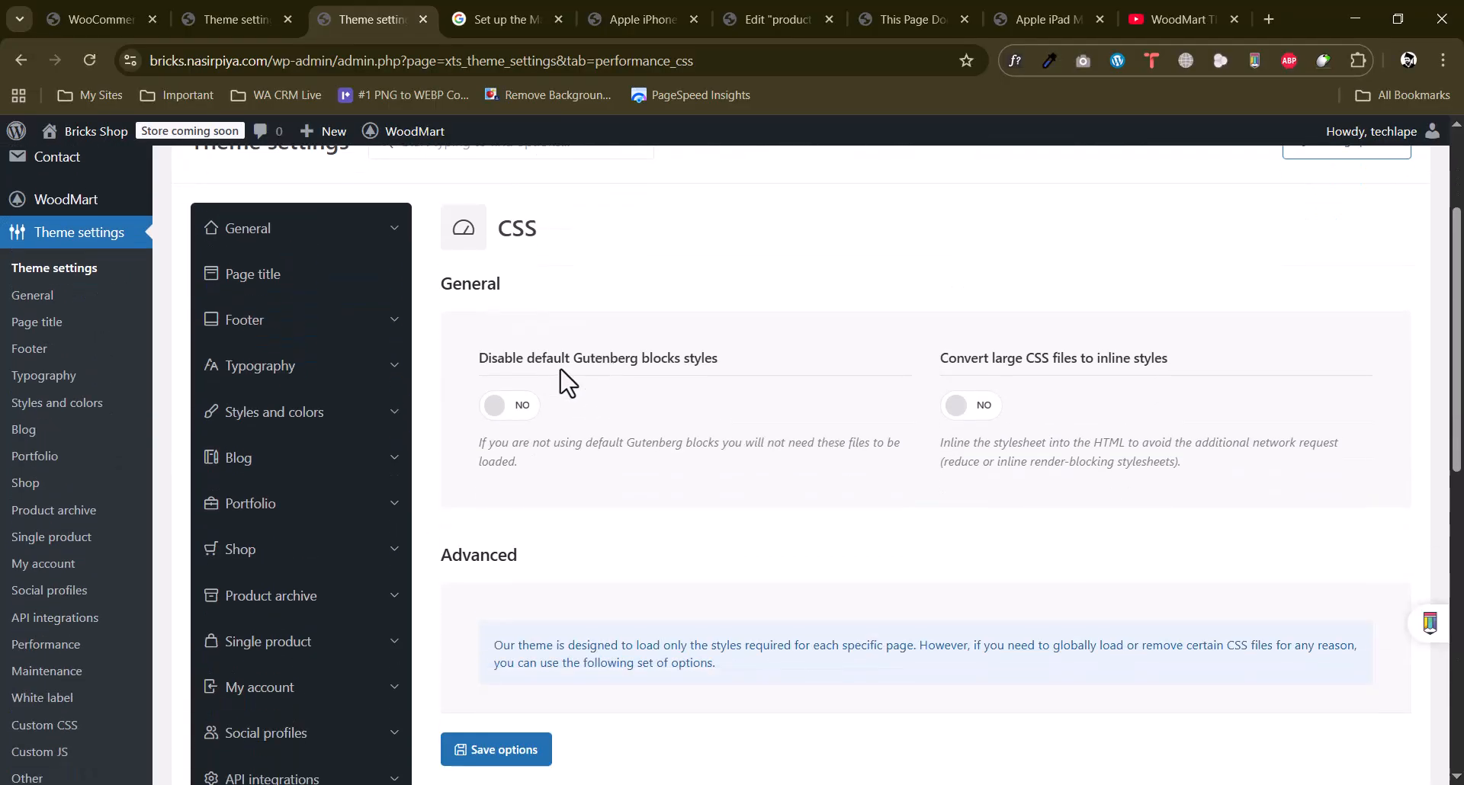
click(500, 411)
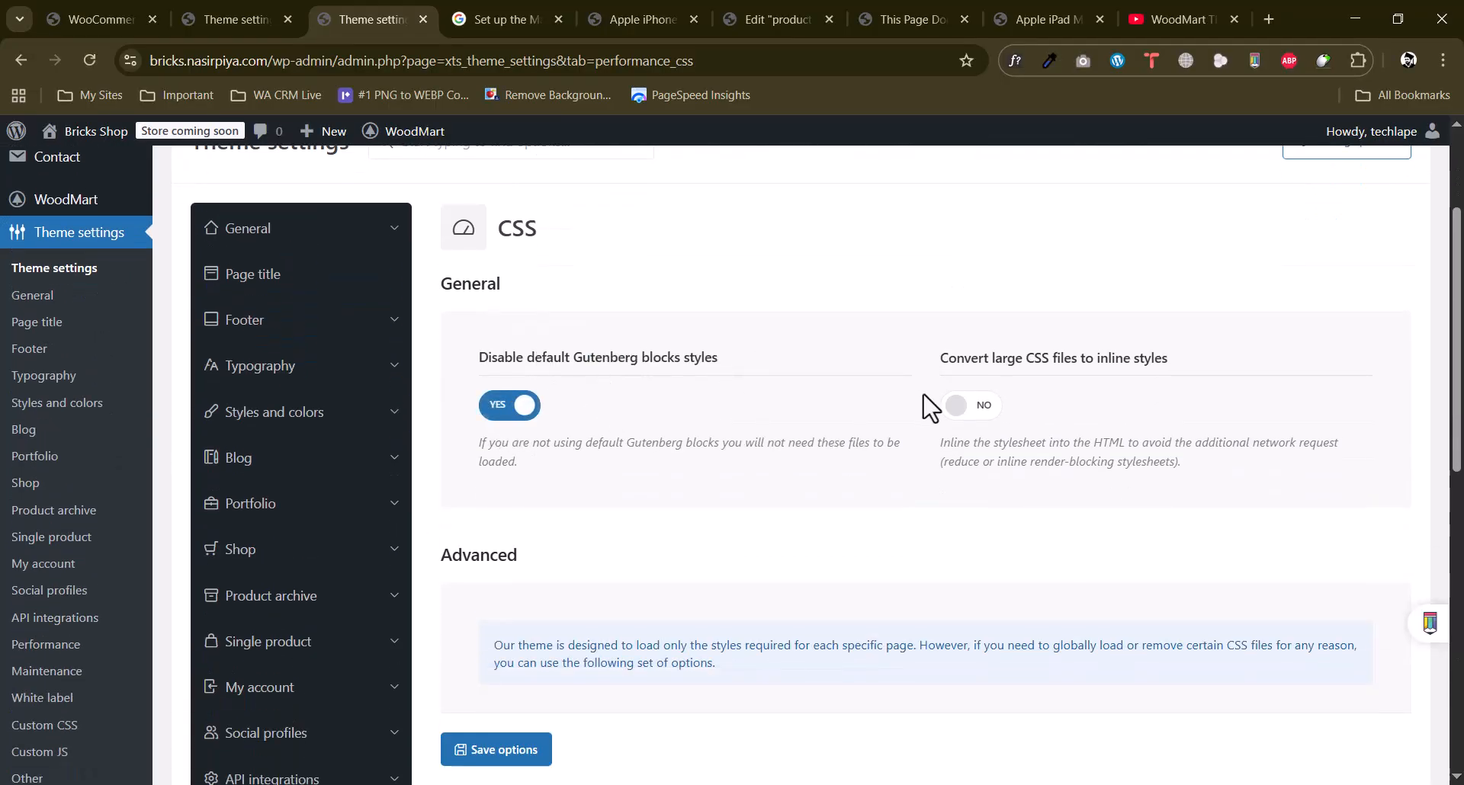
Review the option to convert large CSS files to inline styles and the advanced always-load and never-load style options.
drag(981, 364, 1091, 356)
click(1090, 356)
scroll(729, 351, down, 7)
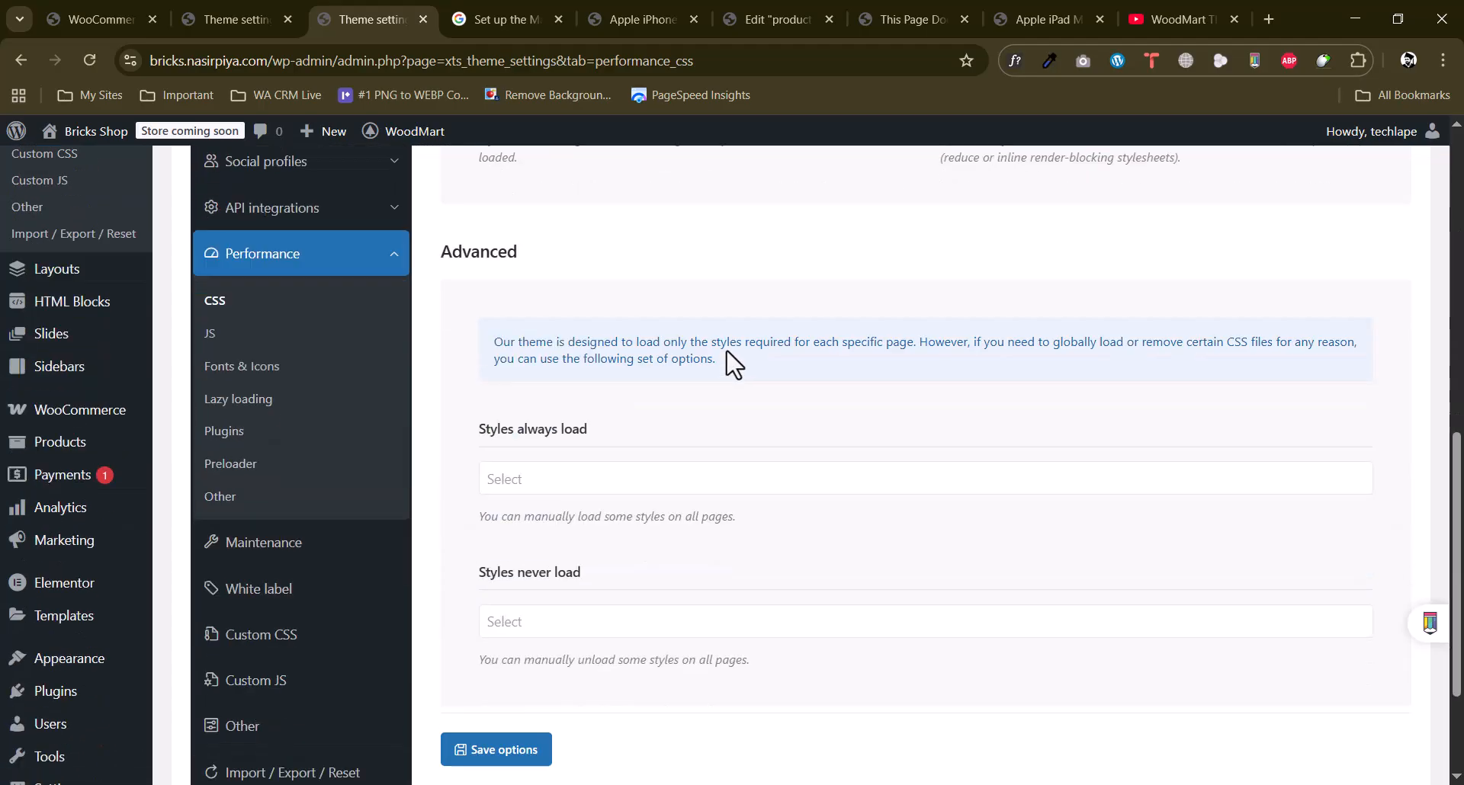
scroll(587, 412, down, 2)
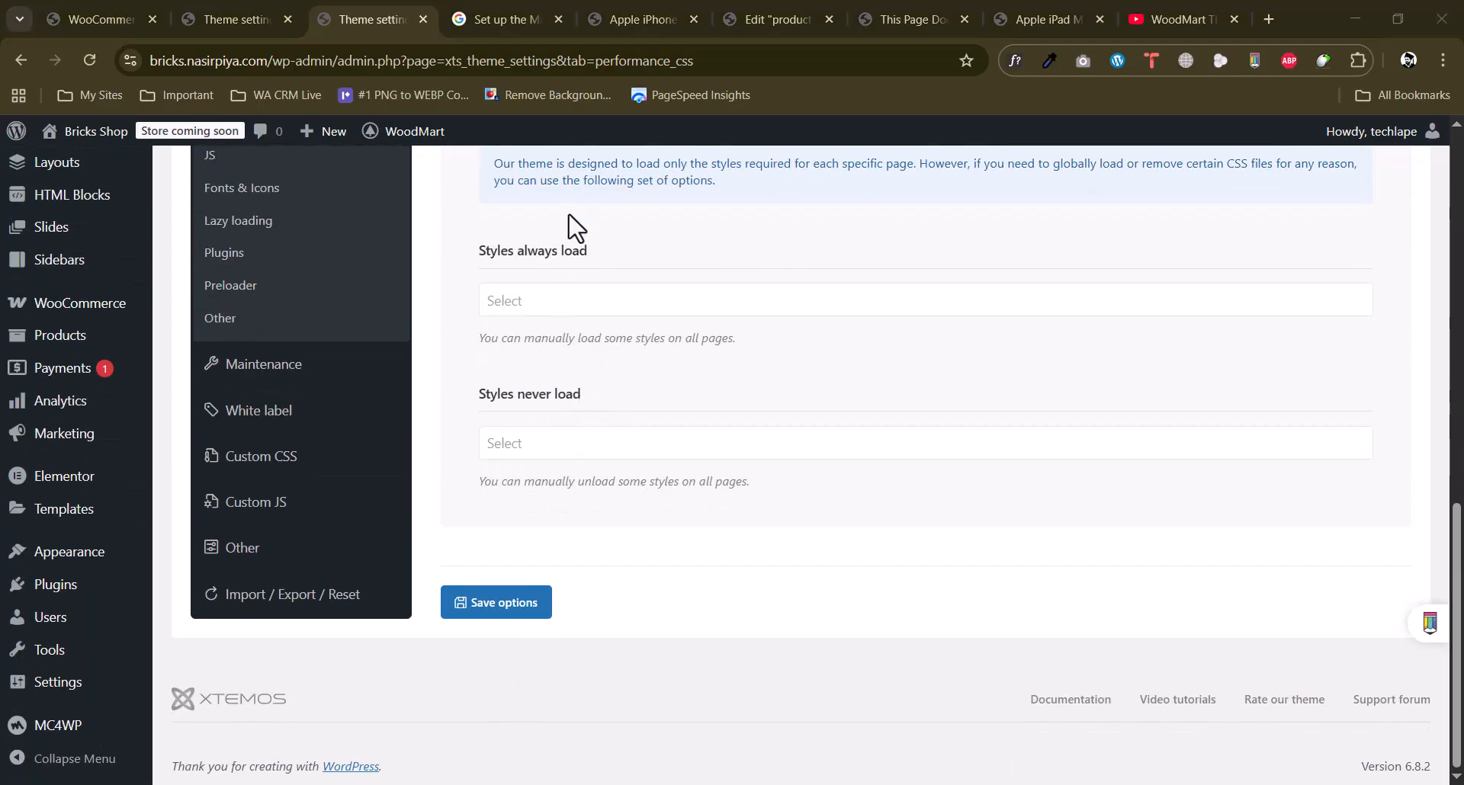
scroll(446, 253, up, 3)
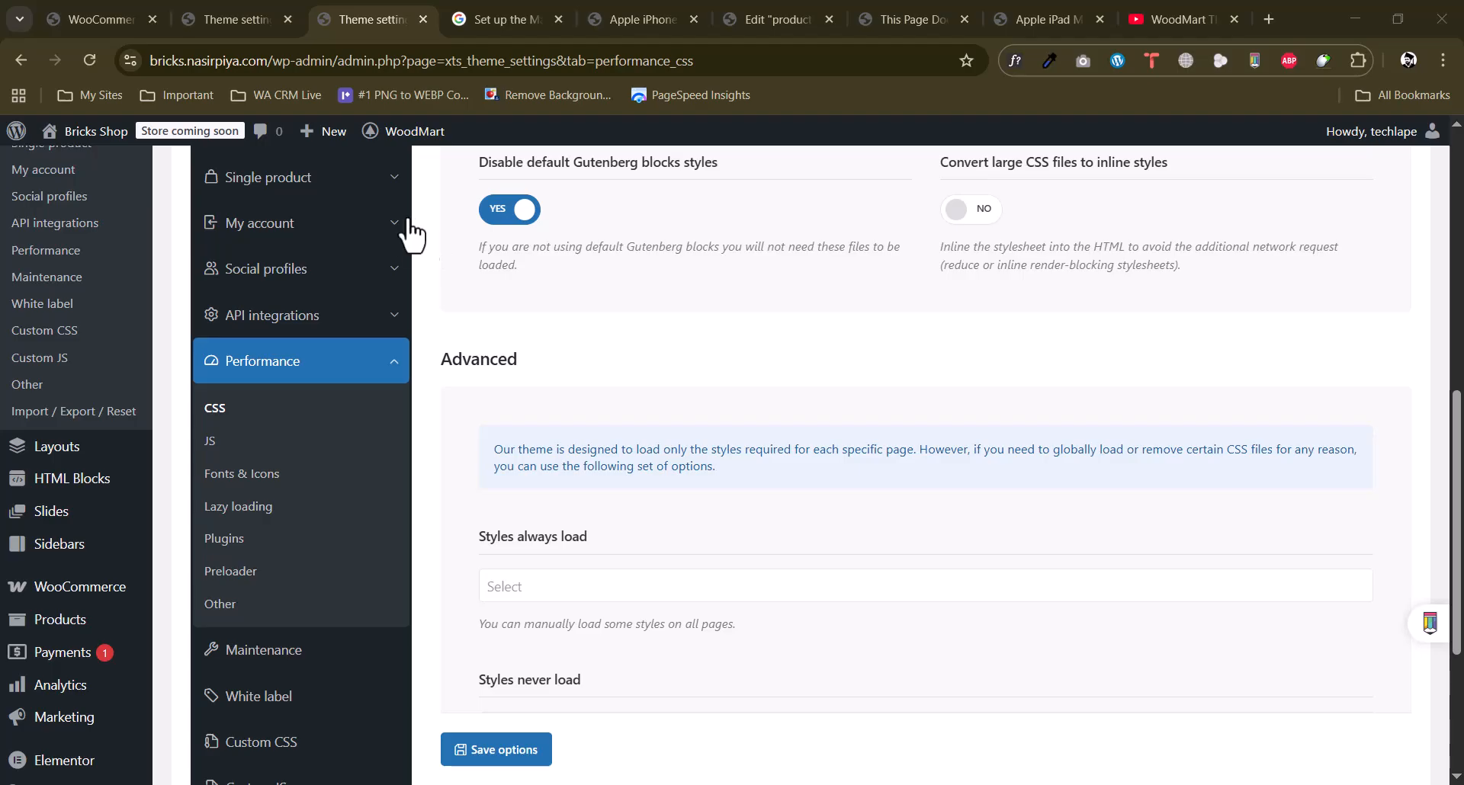
scroll(549, 445, up, 3)
scroll(556, 451, down, 3)
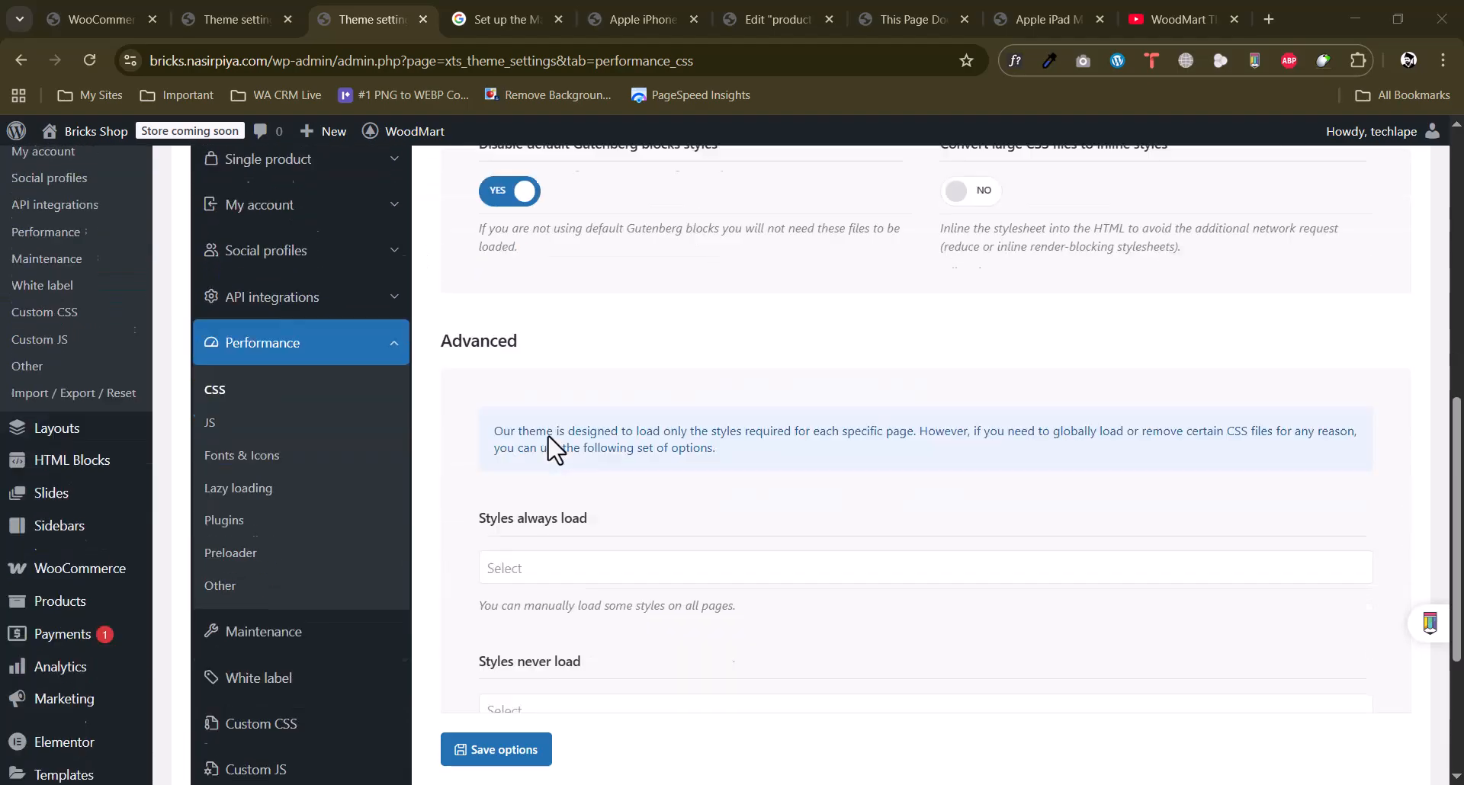
scroll(583, 440, down, 2)
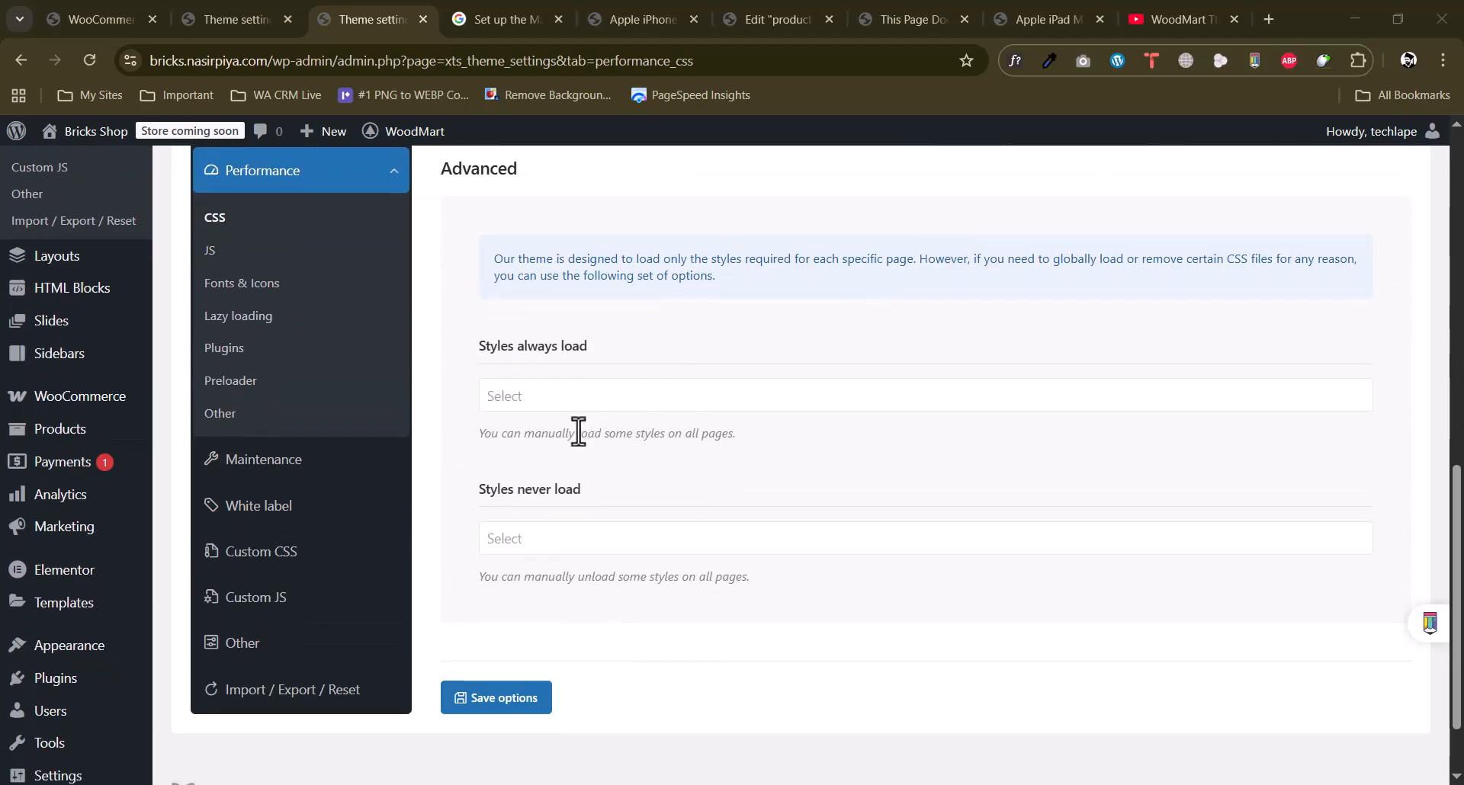
scroll(578, 431, up, 3)
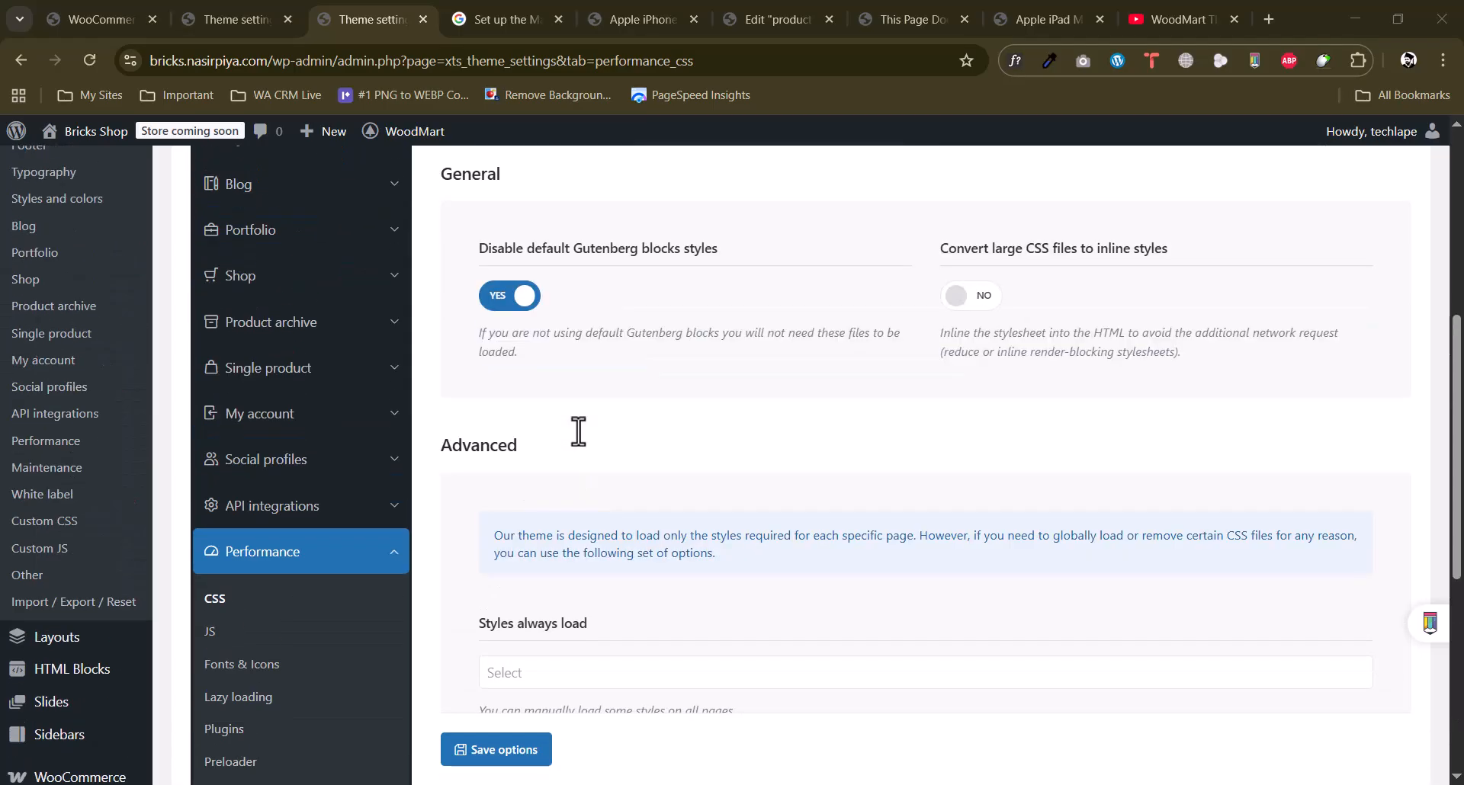
scroll(579, 431, down, 2)
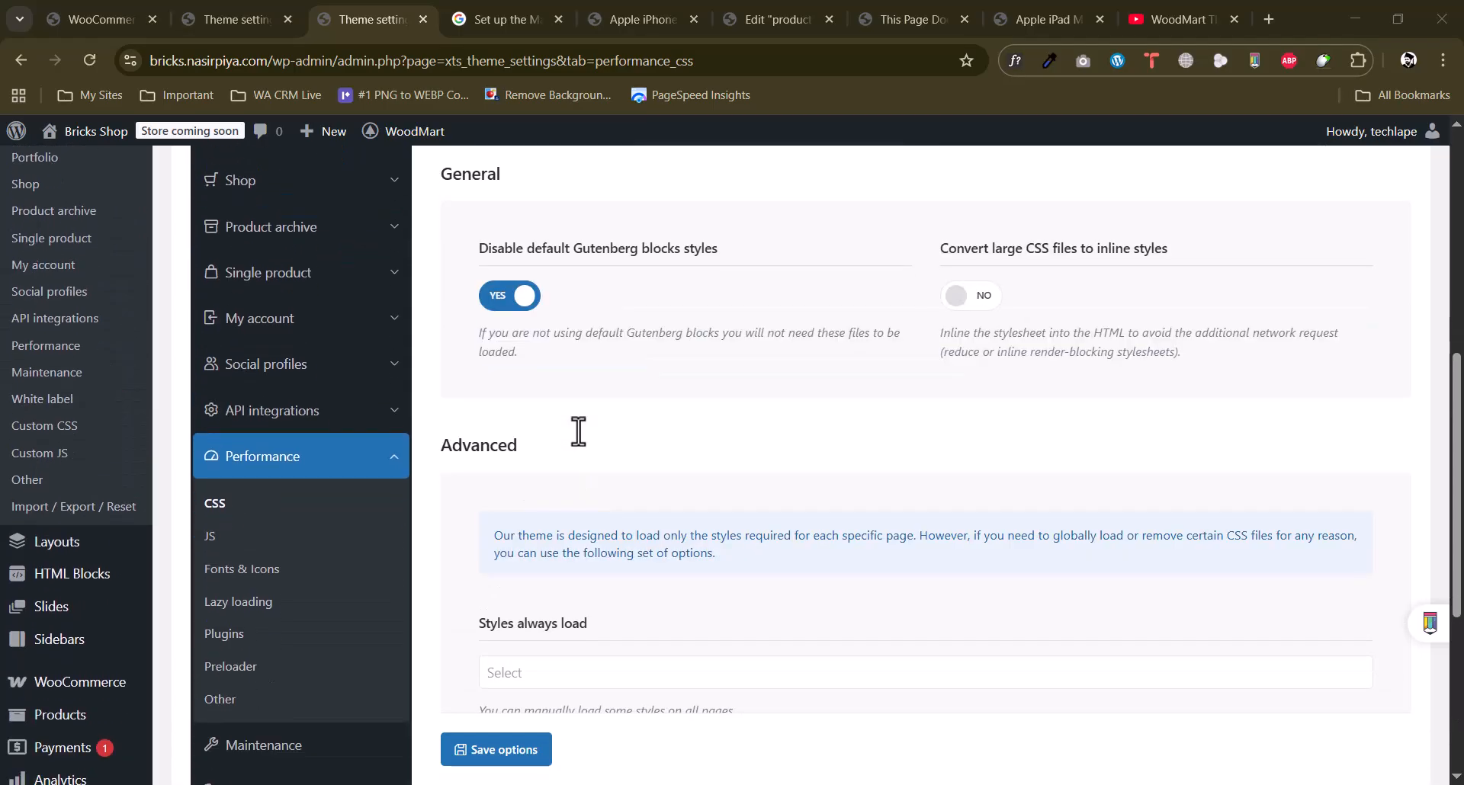
scroll(579, 431, down, 2)
scroll(579, 432, up, 2)
scroll(579, 432, up, 5)
scroll(596, 439, down, 3)
scroll(633, 417, down, 3)
scroll(160, 552, up, 1)
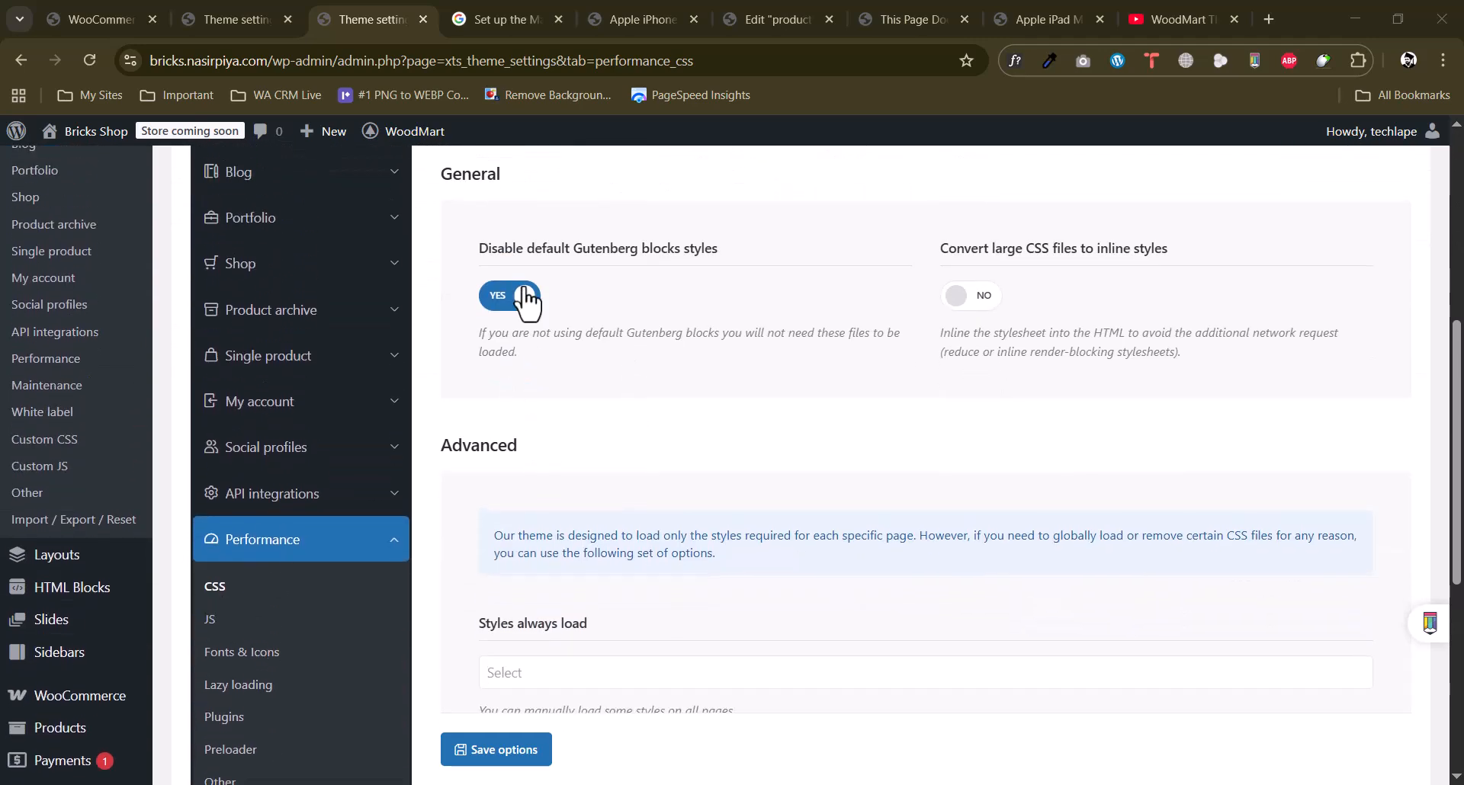
scroll(205, 503, down, 3)
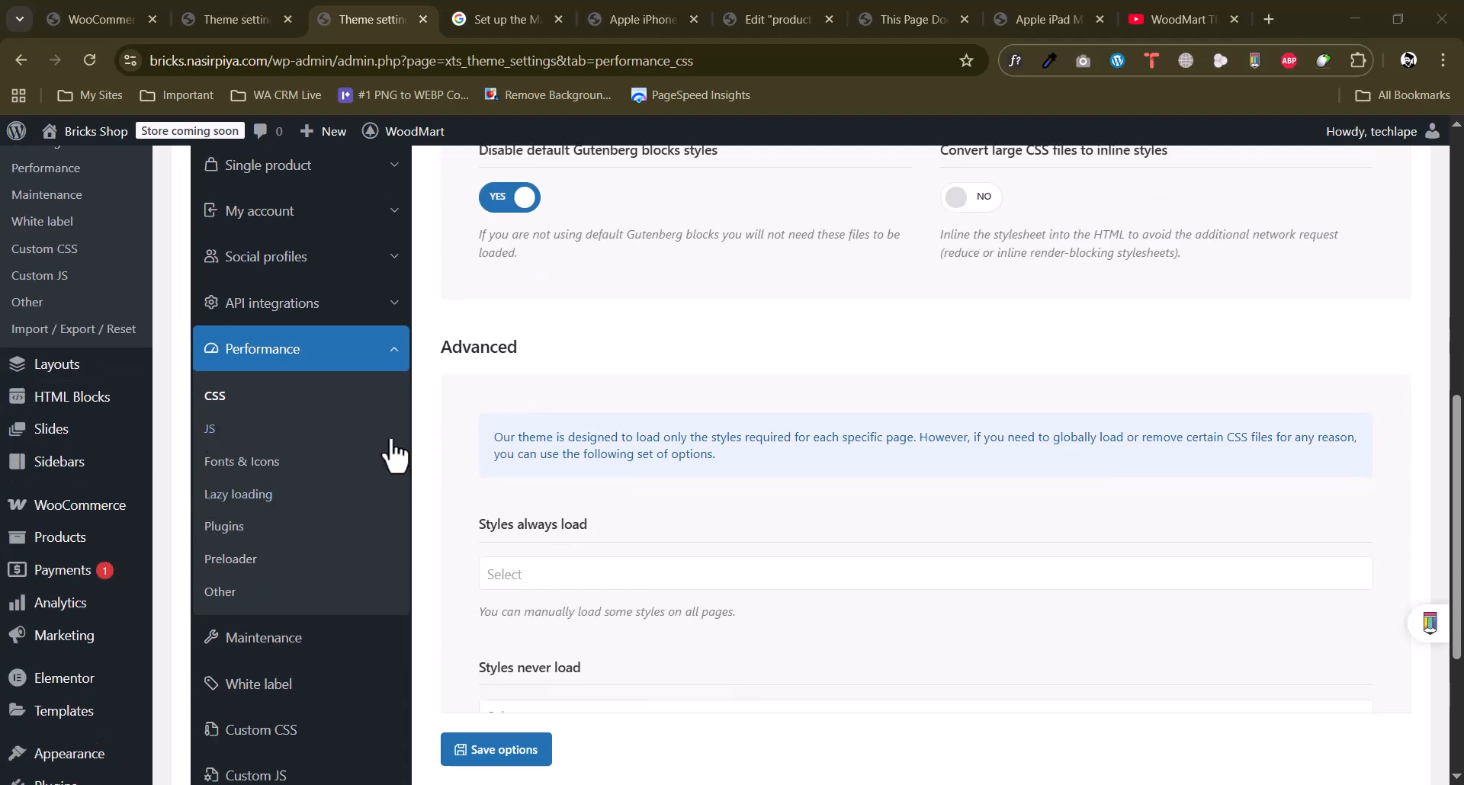
scroll(659, 443, down, 3)
scroll(658, 441, up, 2)
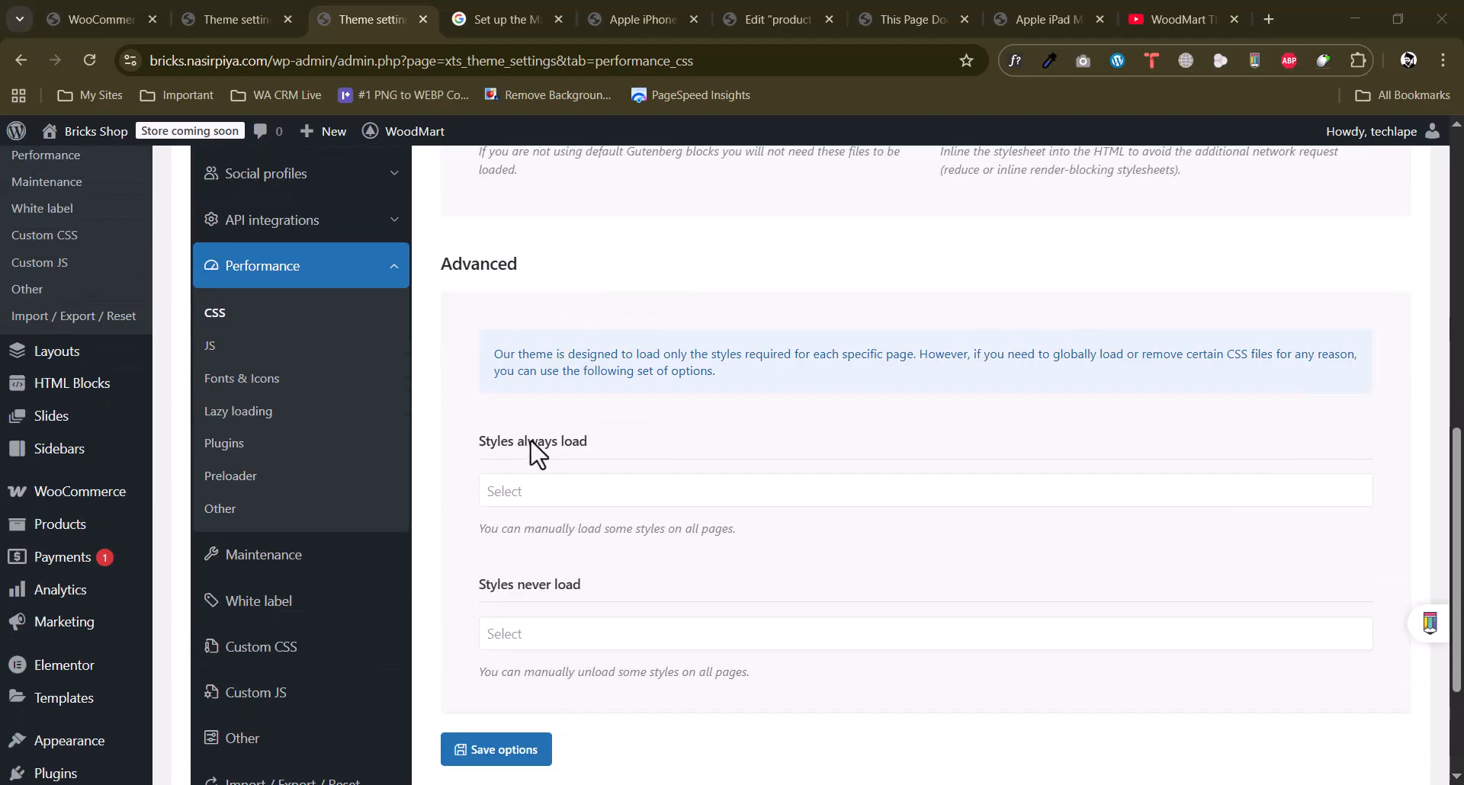
Open the Performance JS settings and review the Swiper slider, jQuery Migrate and advanced scripts options.
click(207, 348)
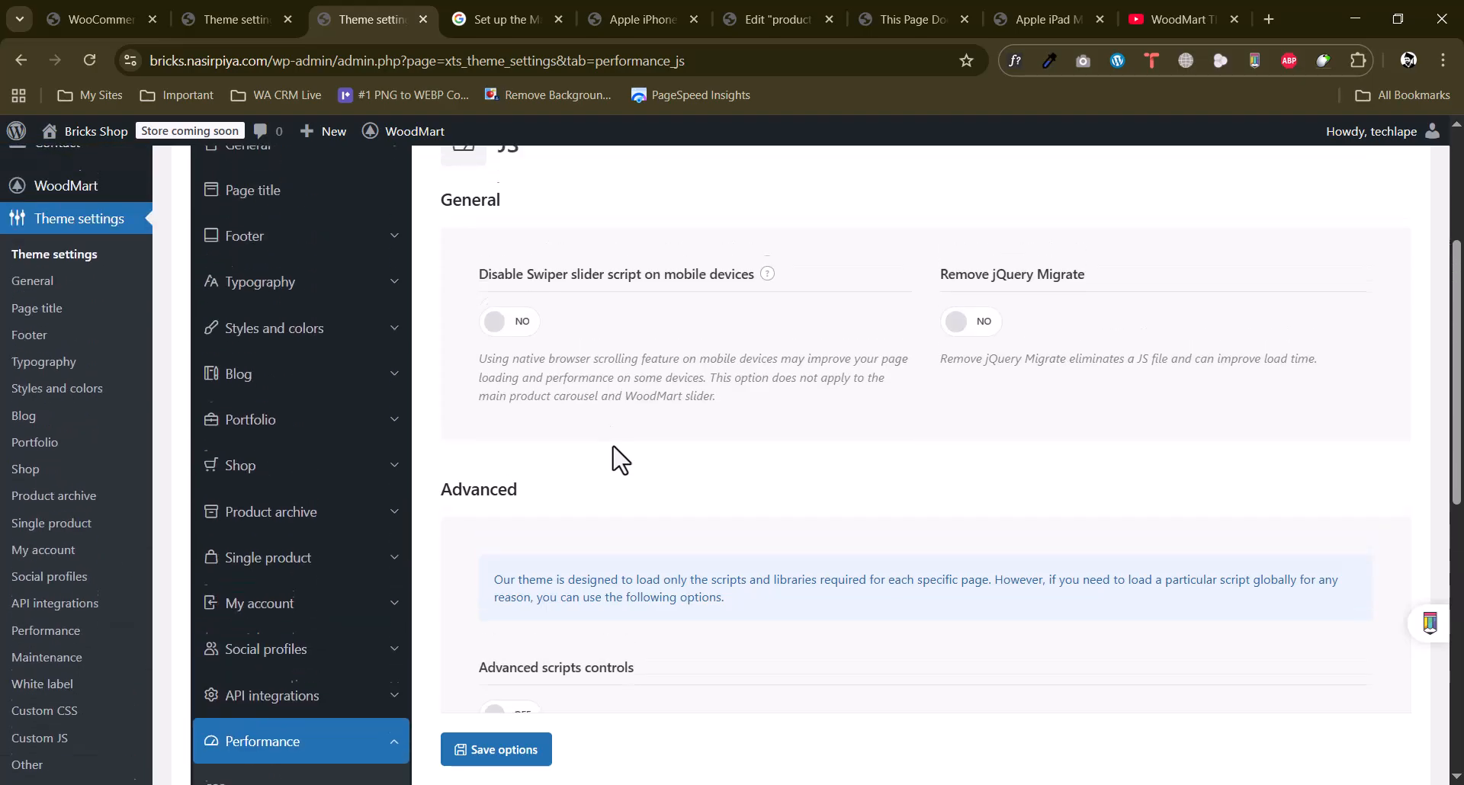
drag(532, 276, 747, 277)
click(686, 275)
drag(975, 273, 1122, 275)
click(974, 280)
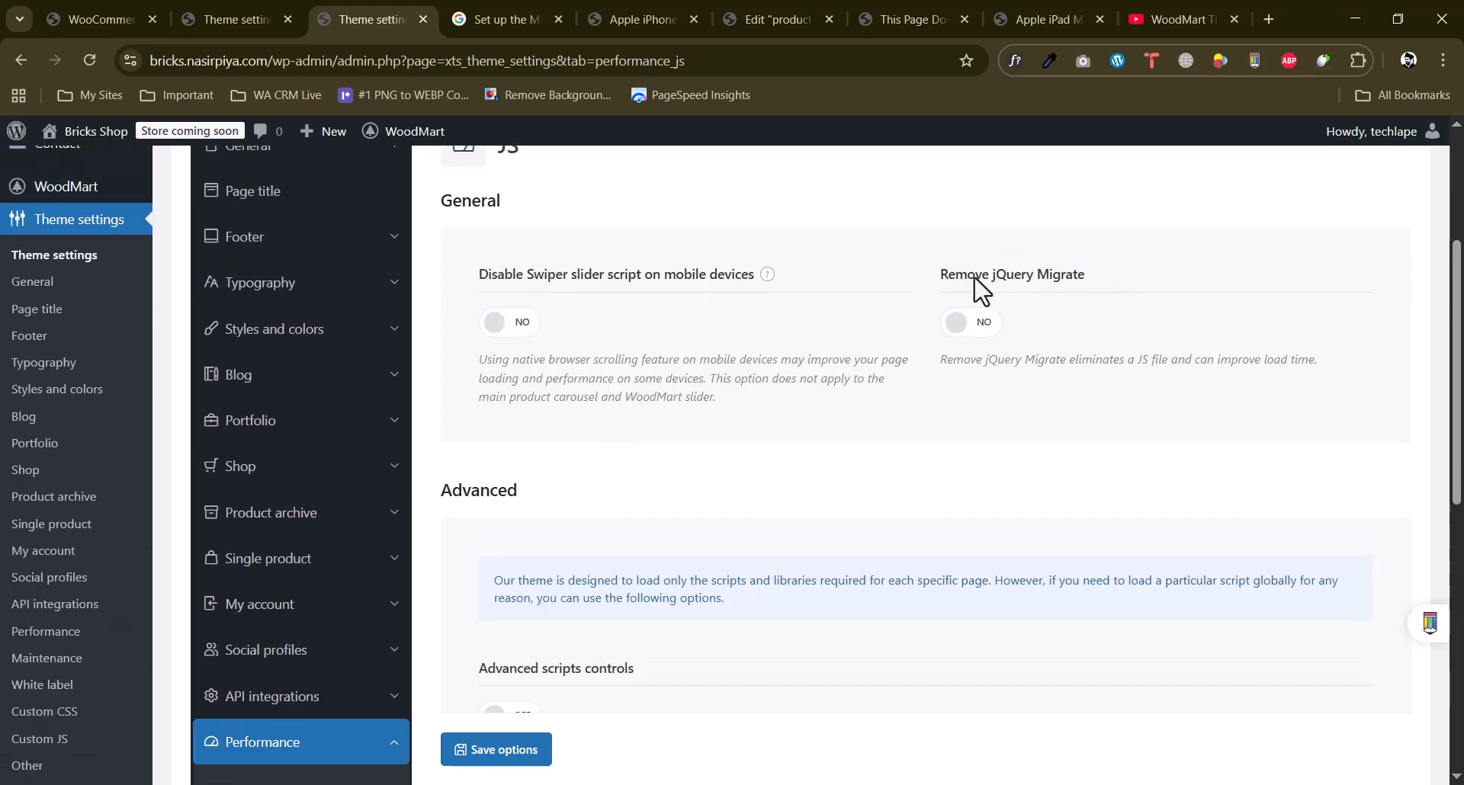
scroll(686, 419, down, 5)
scroll(686, 419, up, 4)
scroll(688, 425, down, 2)
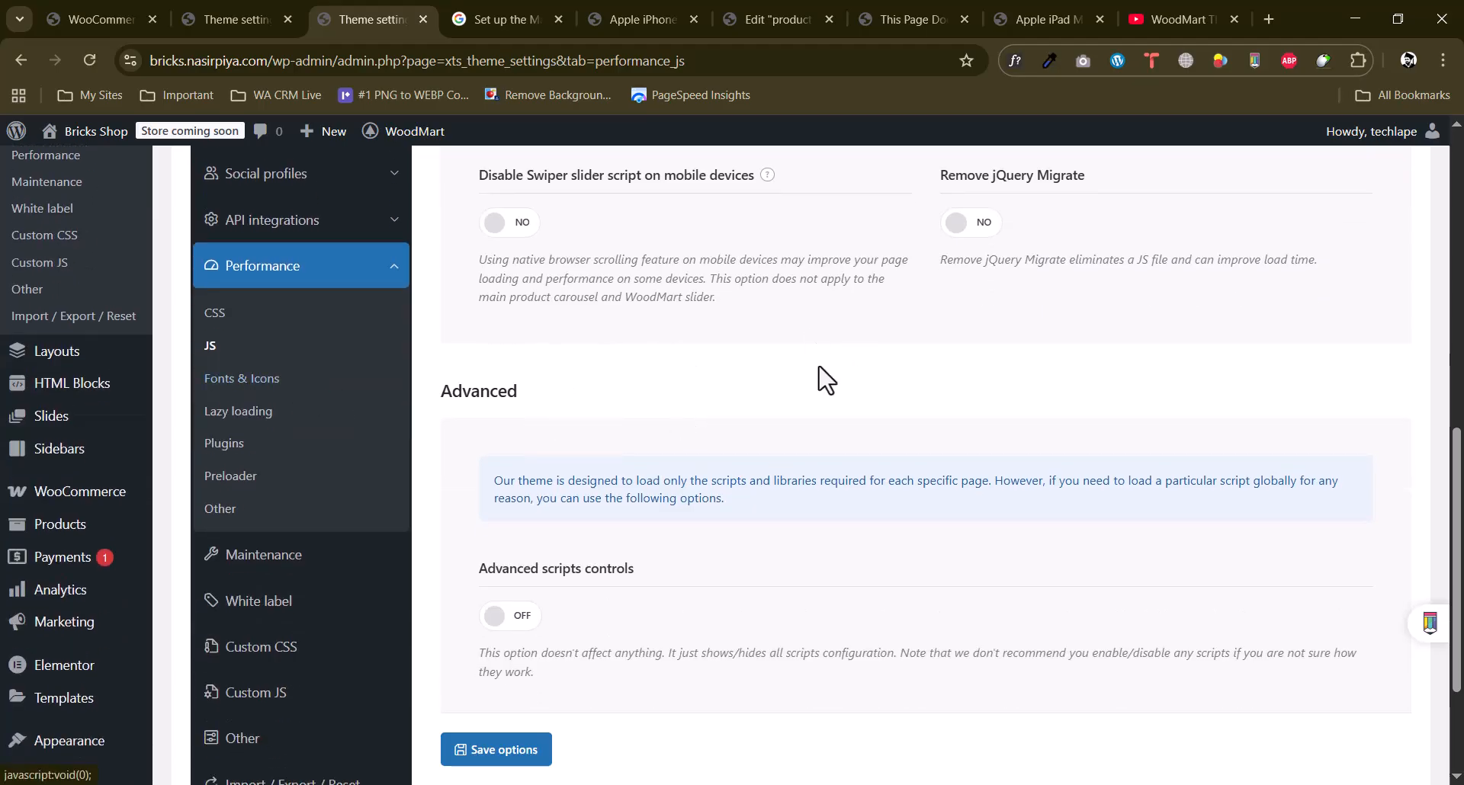
Open the Fonts & Icons settings and review the font-display, Font Awesome library and font preload options.
click(251, 379)
scroll(680, 431, up, 5)
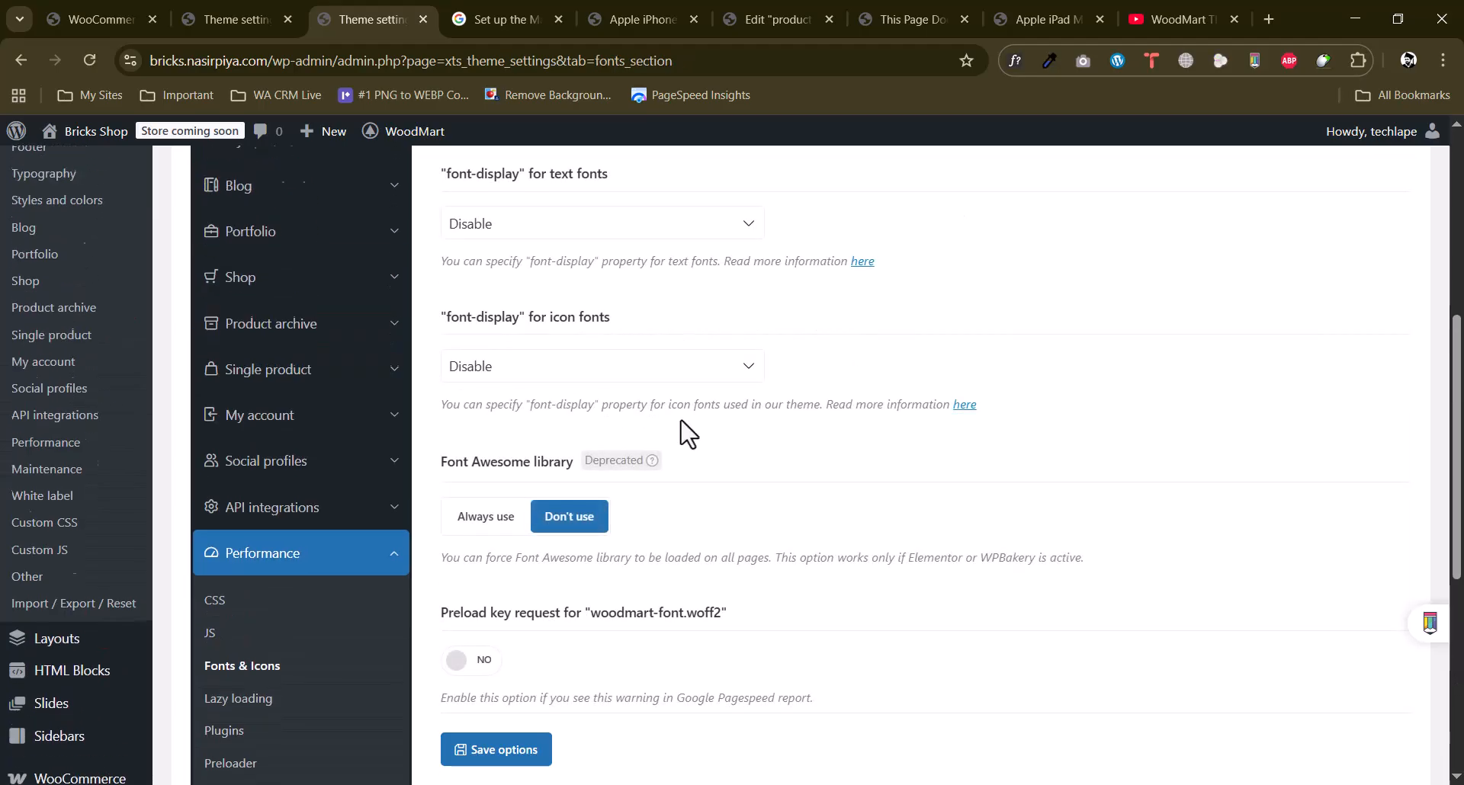
scroll(661, 333, down, 6)
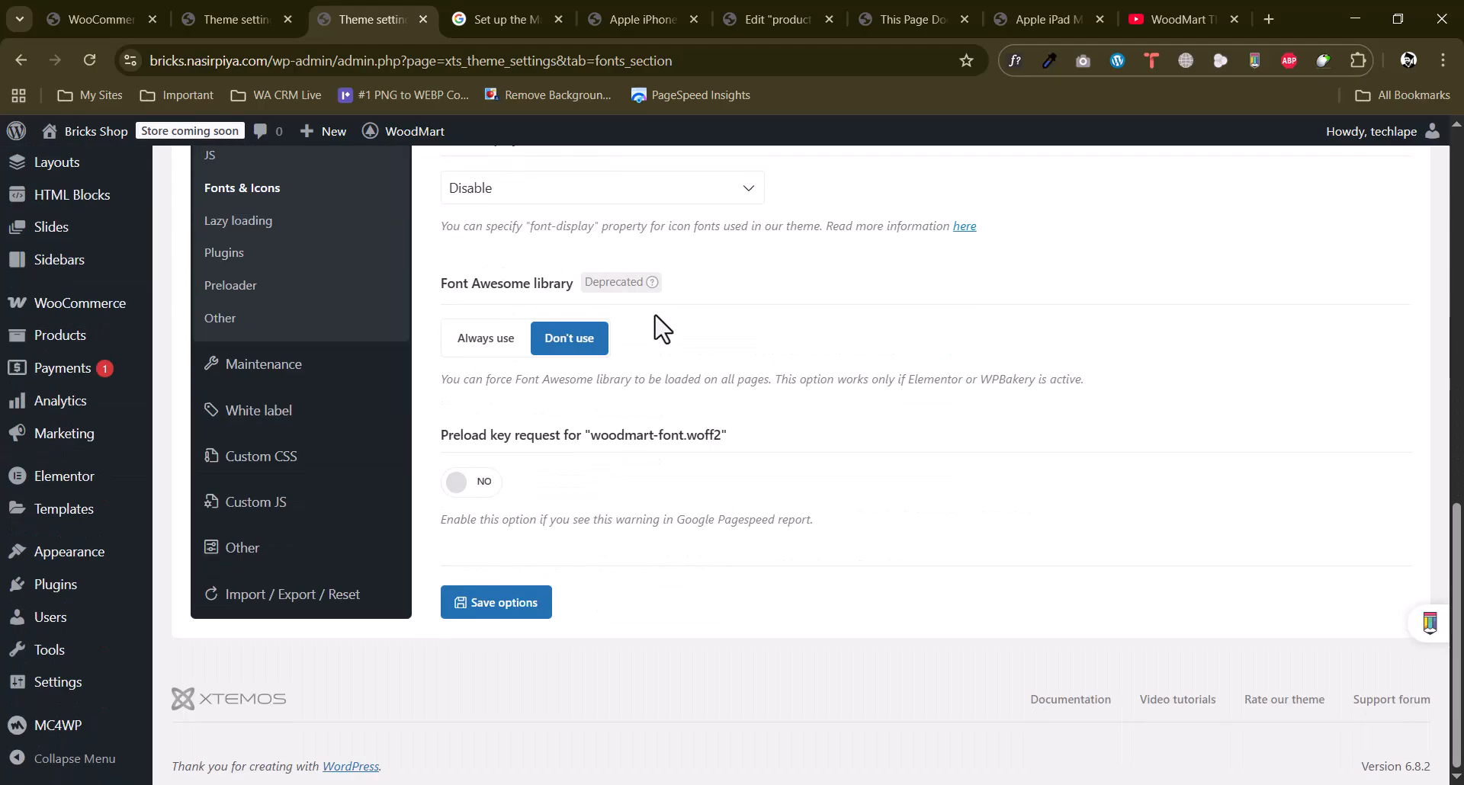
scroll(657, 328, up, 3)
Turn on Lazy loading for images in the Lazy loading settings and look over the related options.
click(221, 508)
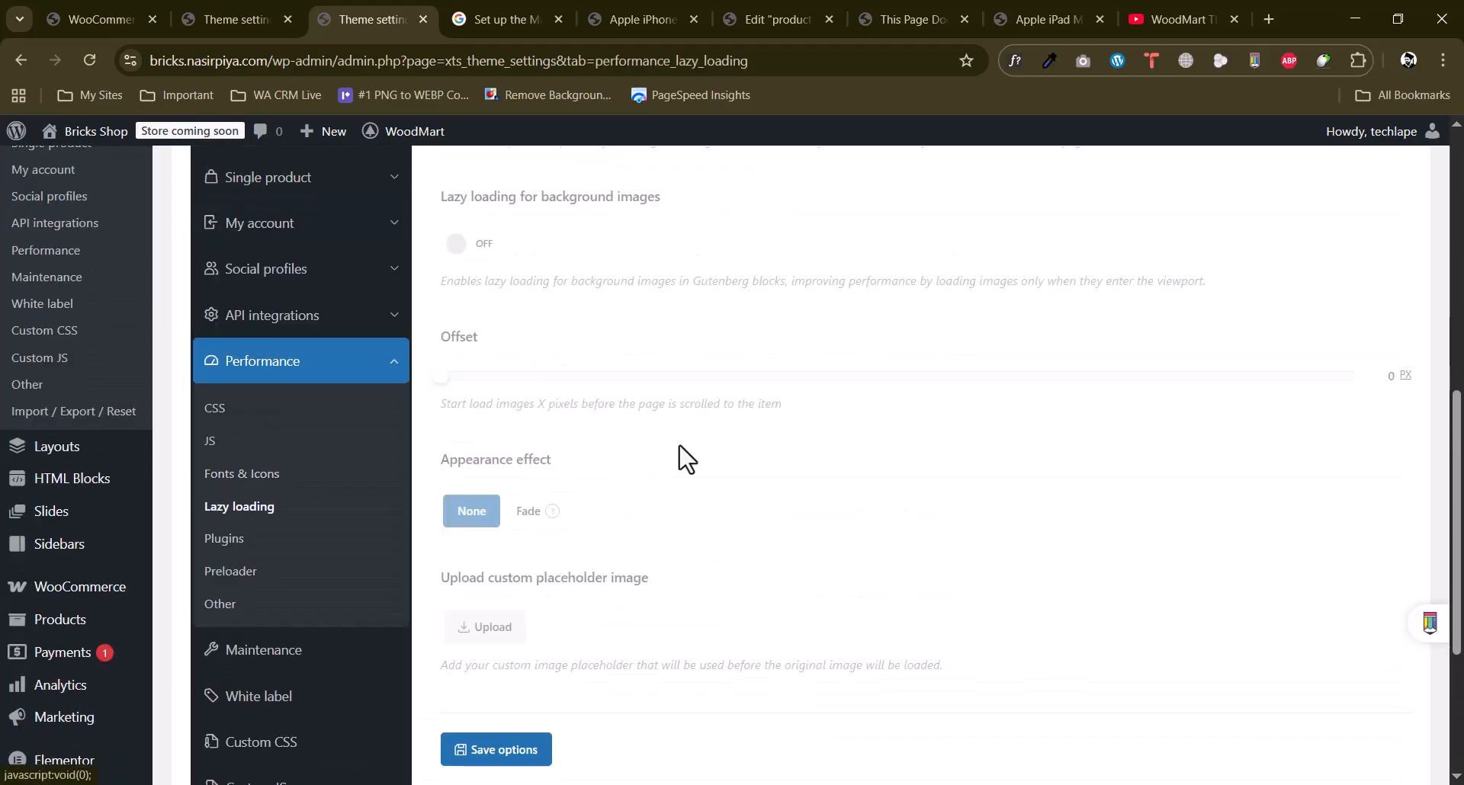
scroll(680, 446, up, 5)
click(457, 345)
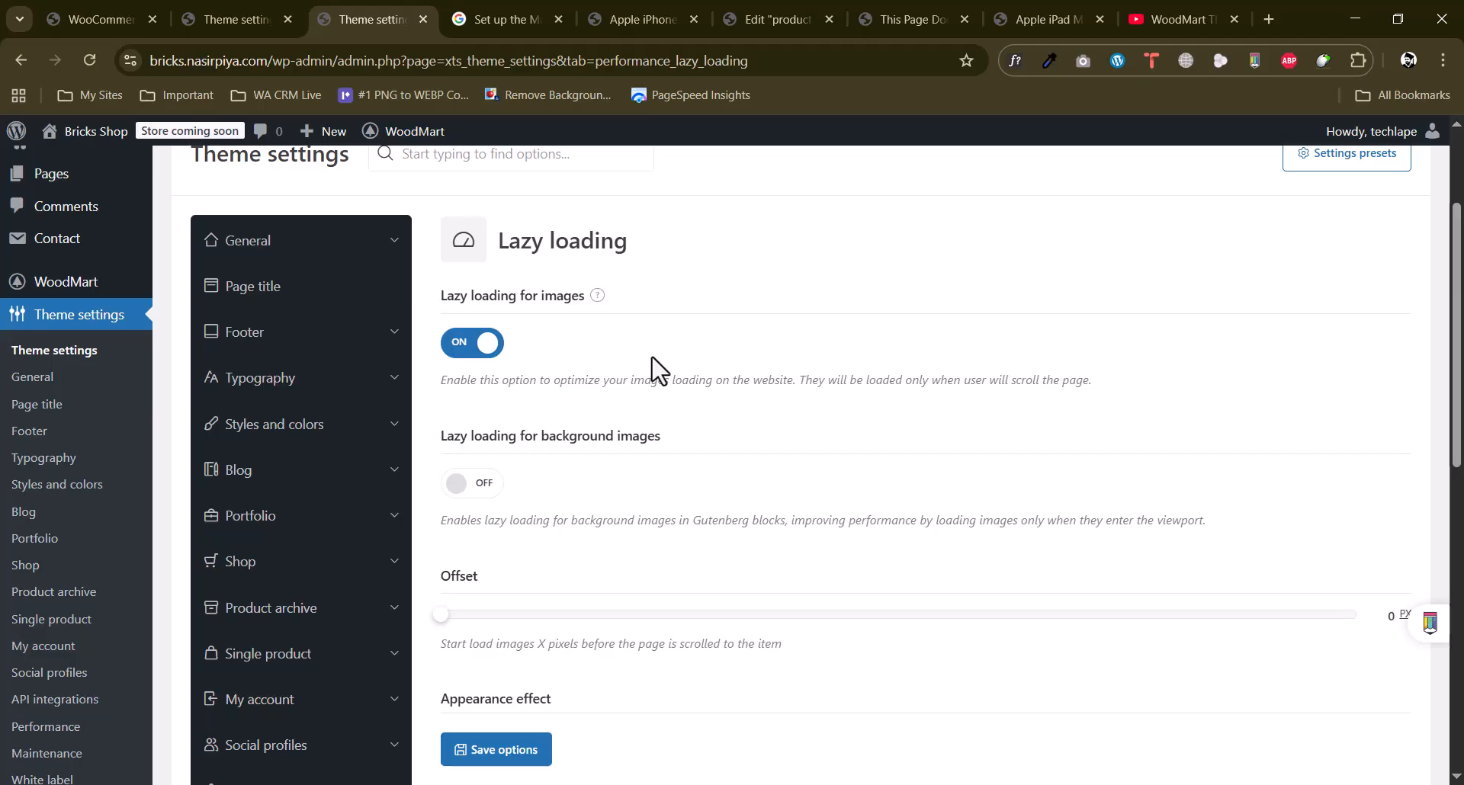
scroll(587, 432, down, 7)
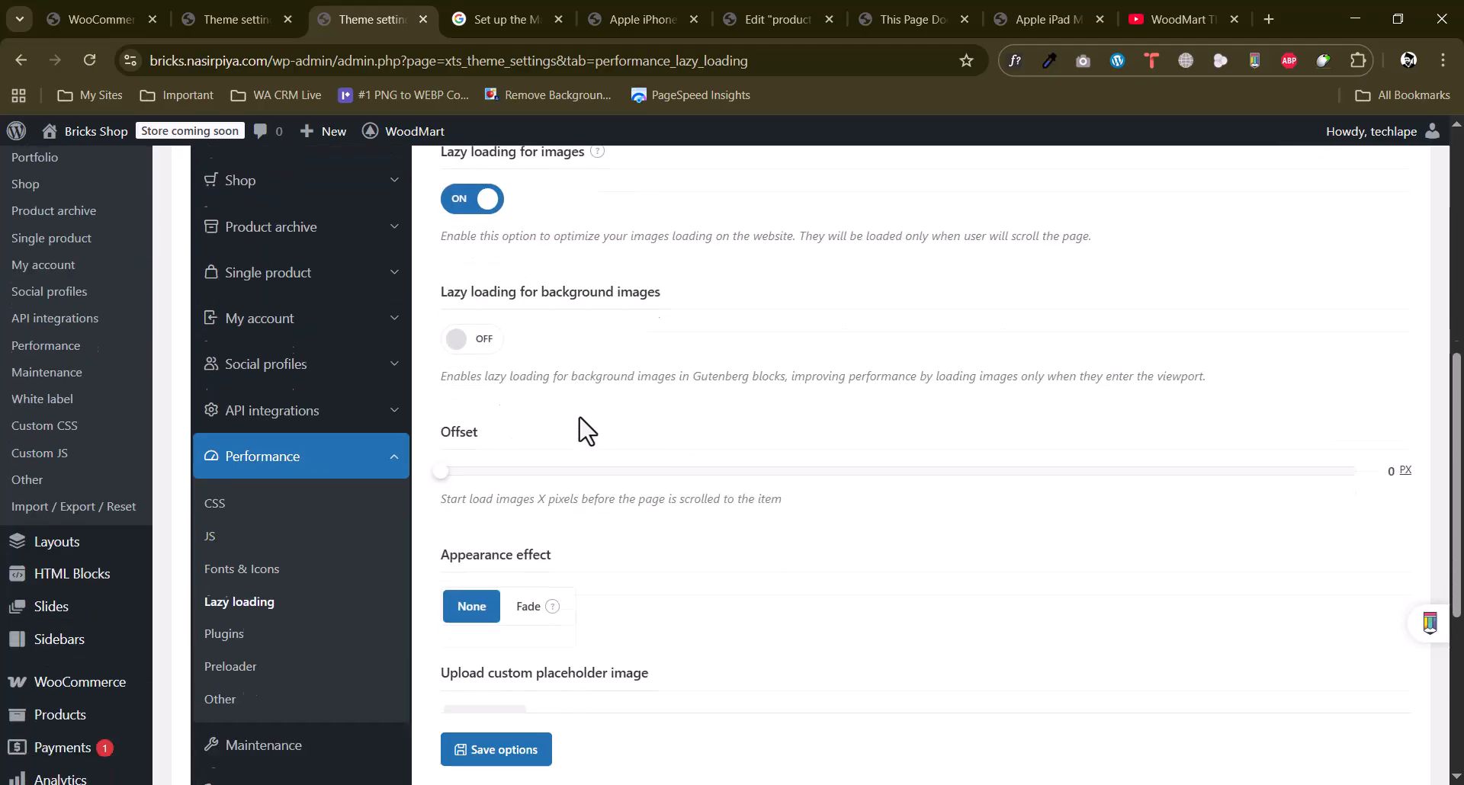
Open the performance Plugins settings and review the Contact form 7, WP Rocket and Elementor options.
scroll(587, 431, up, 3)
click(224, 444)
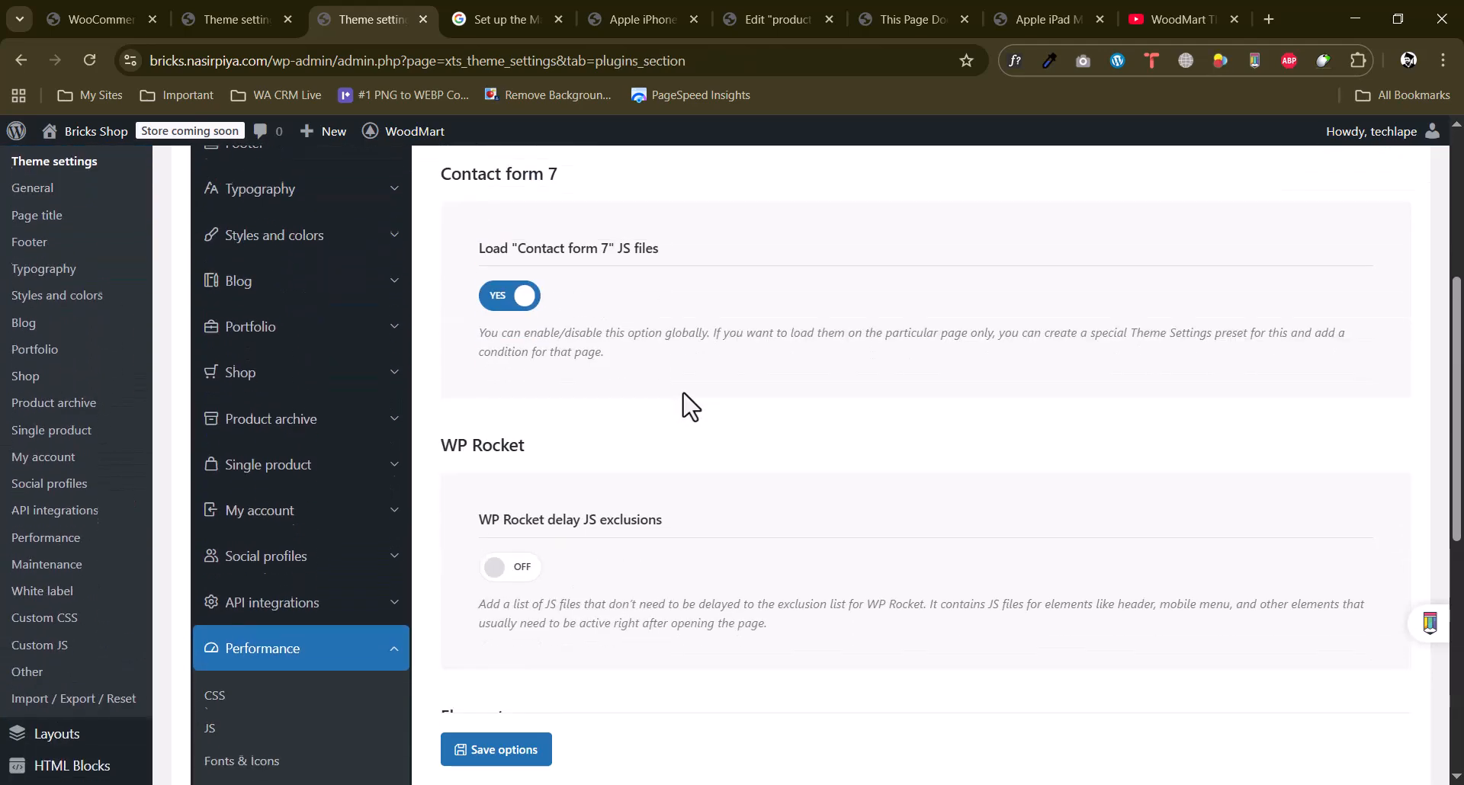
drag(509, 247, 660, 263)
click(633, 272)
scroll(512, 414, down, 2)
drag(440, 333, 556, 334)
click(565, 343)
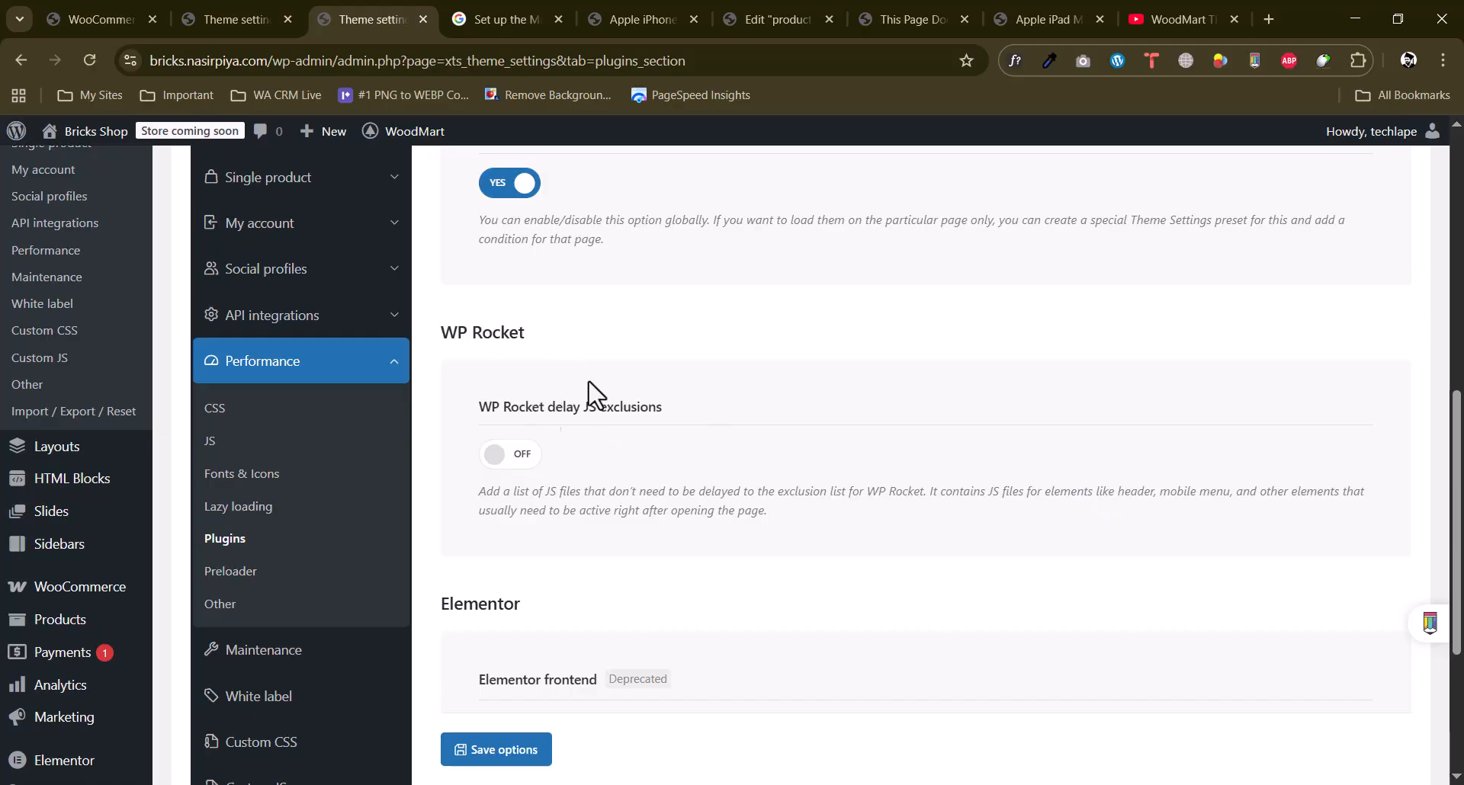
drag(539, 409, 662, 411)
click(659, 412)
scroll(564, 467, down, 3)
scroll(592, 404, up, 3)
Turn on the Preloader in its performance settings, save the options, and switch to the Apple iPhone 14 Plus product page.
click(231, 577)
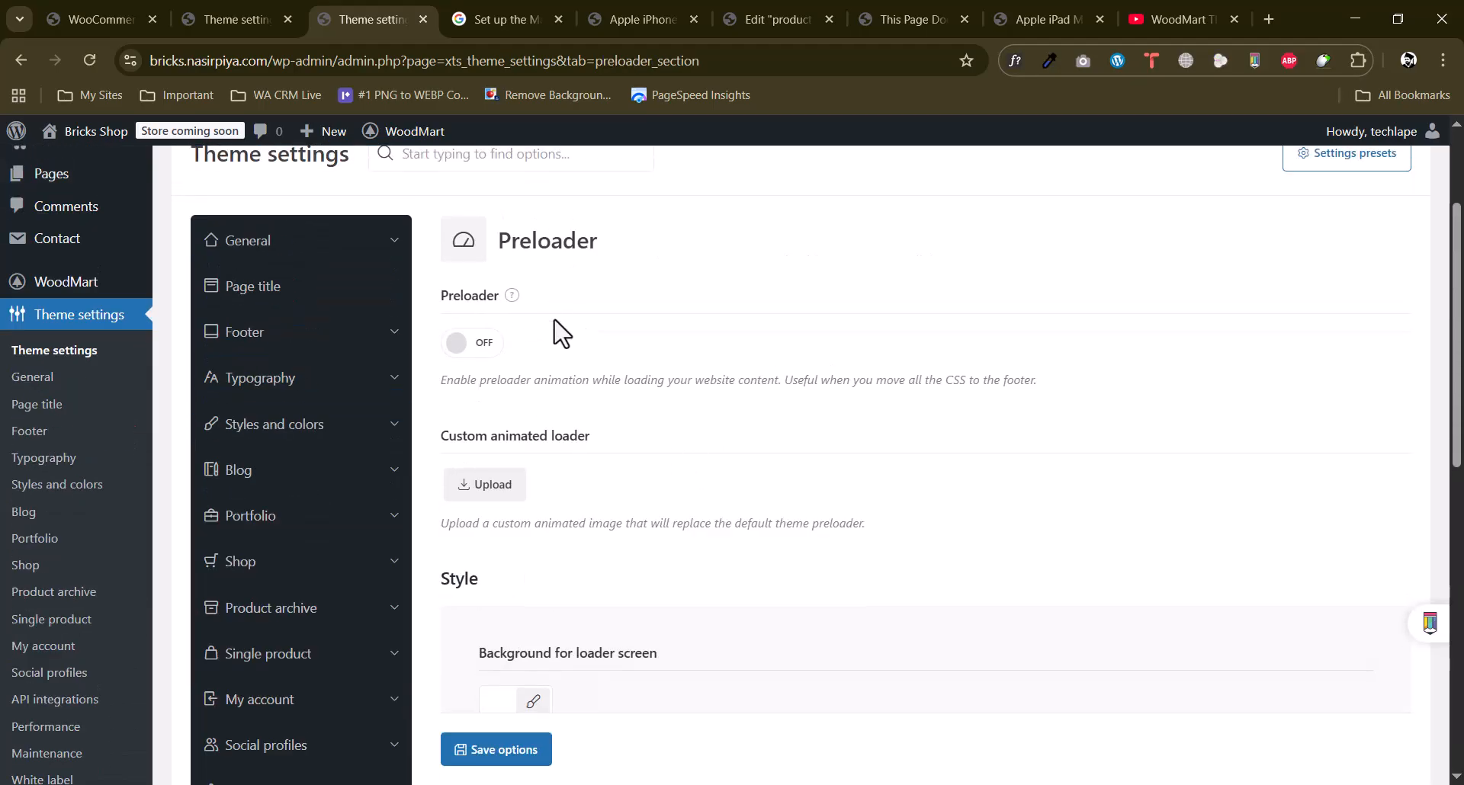
click(472, 342)
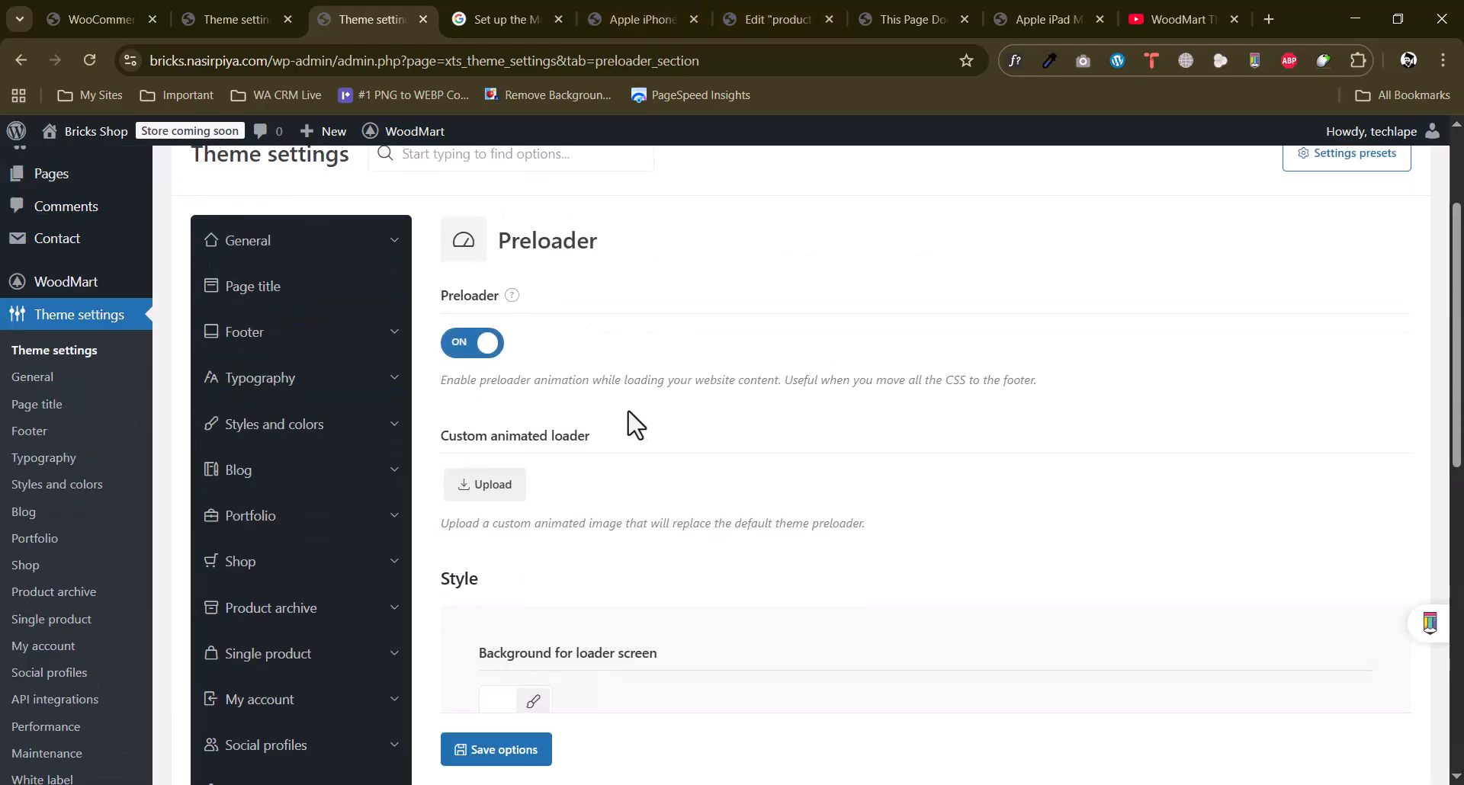
scroll(610, 496, down, 3)
click(499, 749)
click(643, 19)
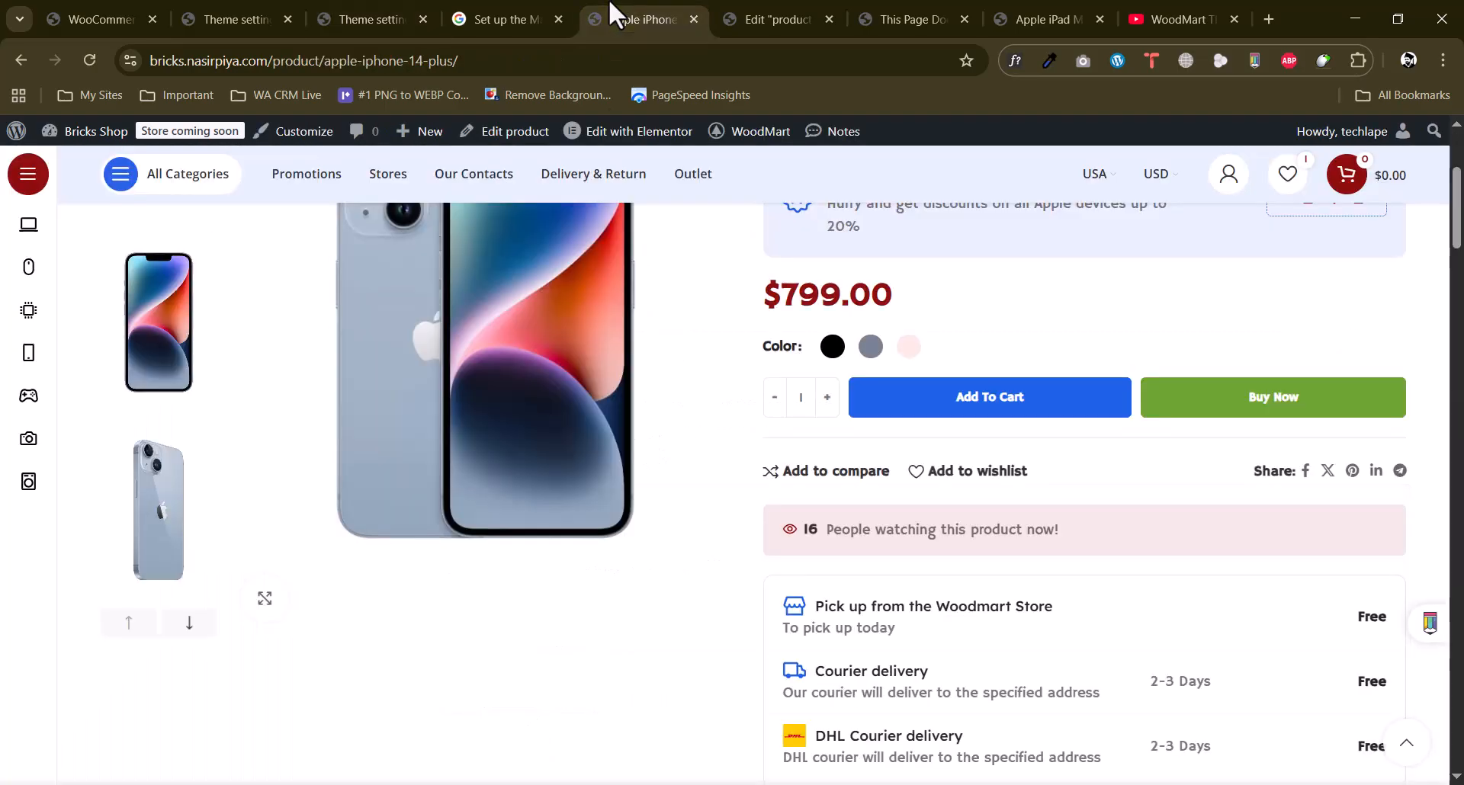
Close the Google setup page and reload the Apple iPhone 14 Plus product page to preview the preloader animation.
click(369, 19)
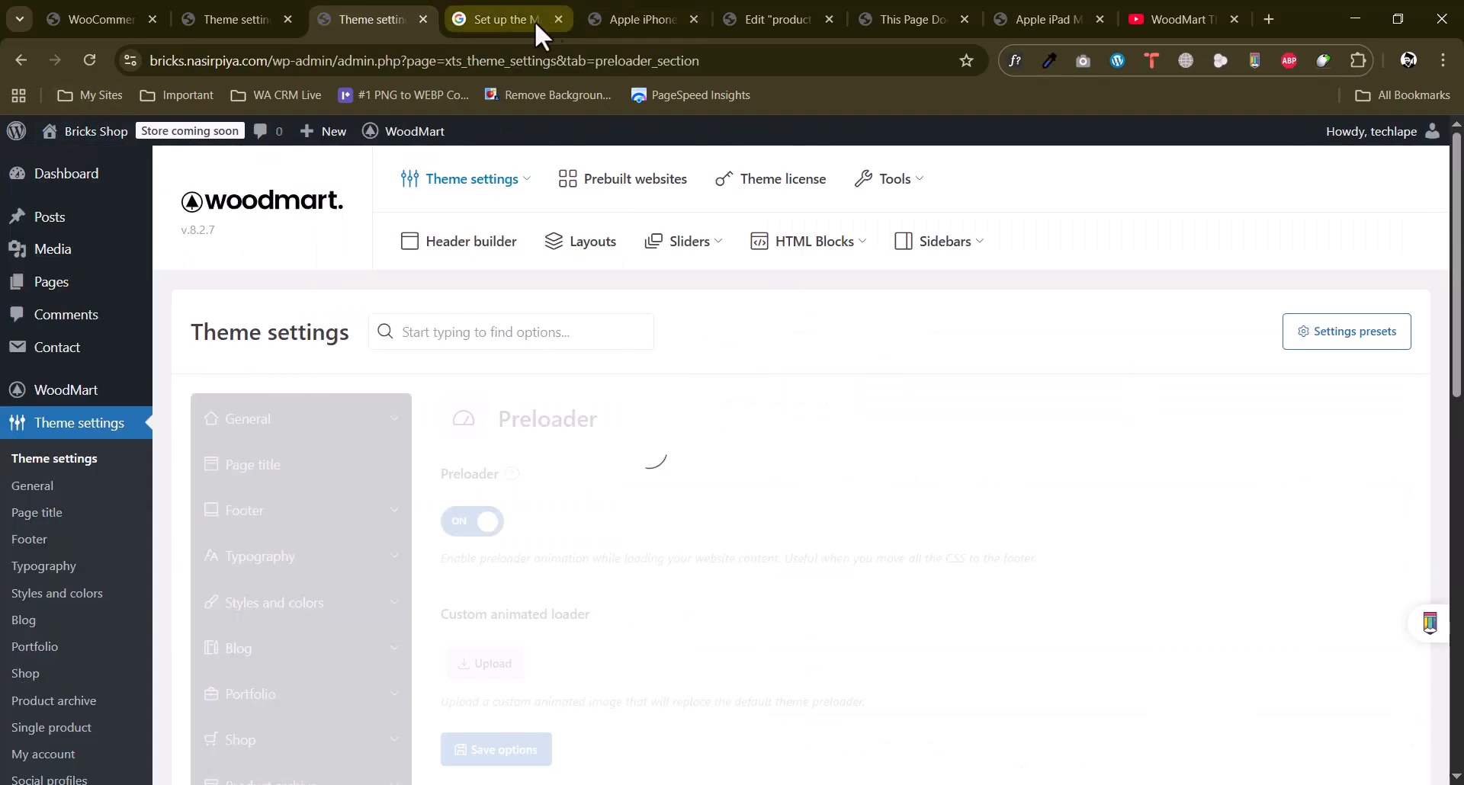
click(583, 7)
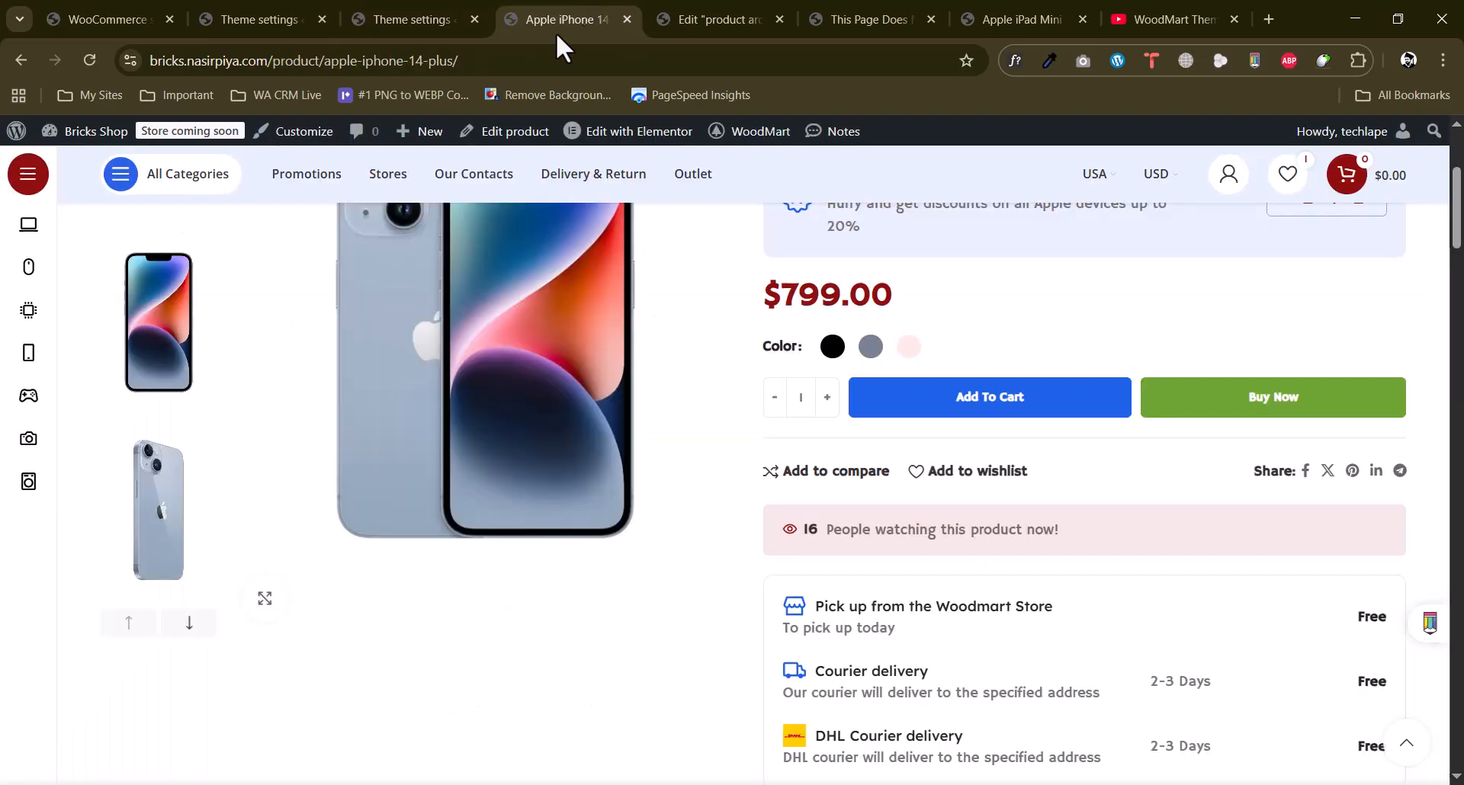
click(89, 60)
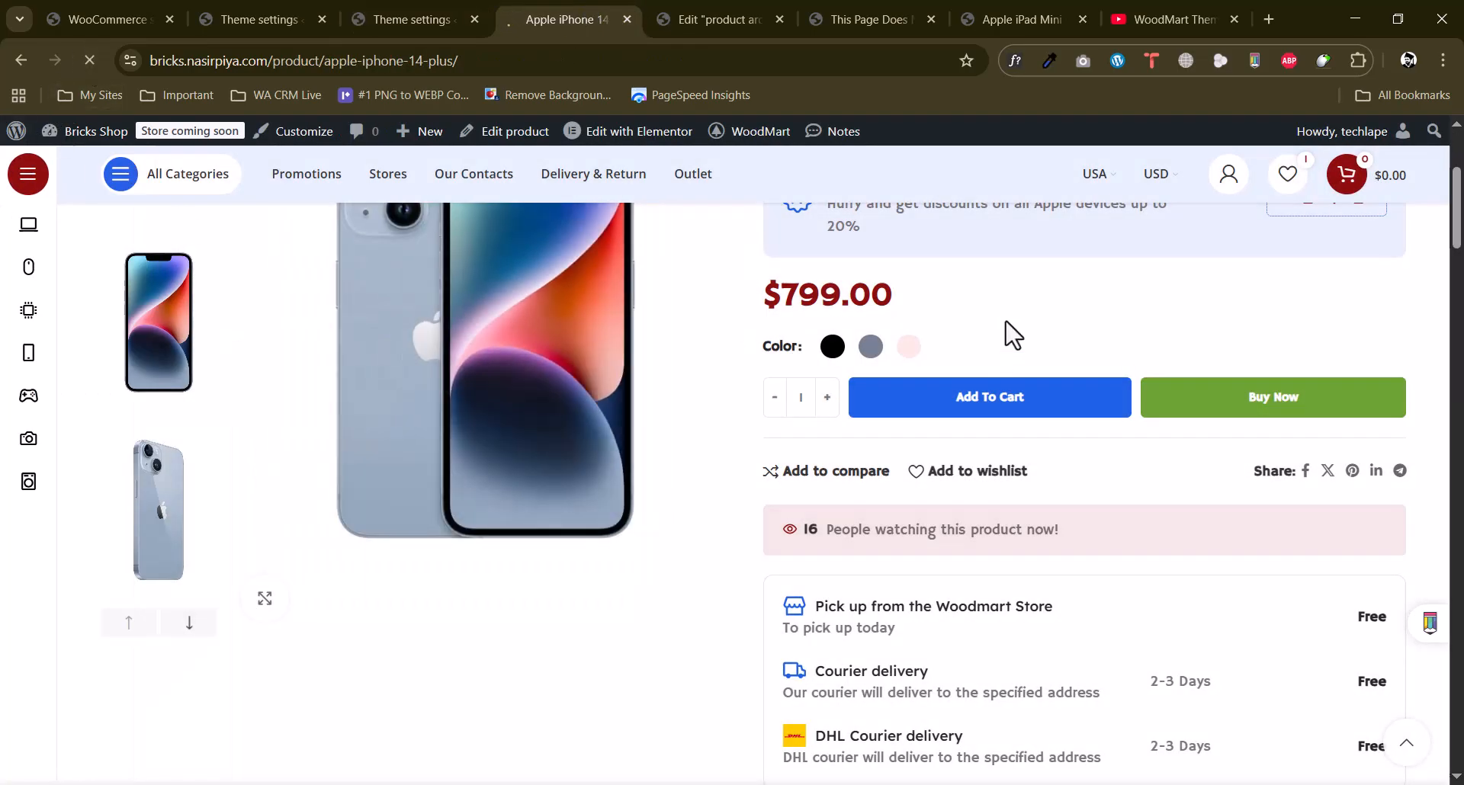
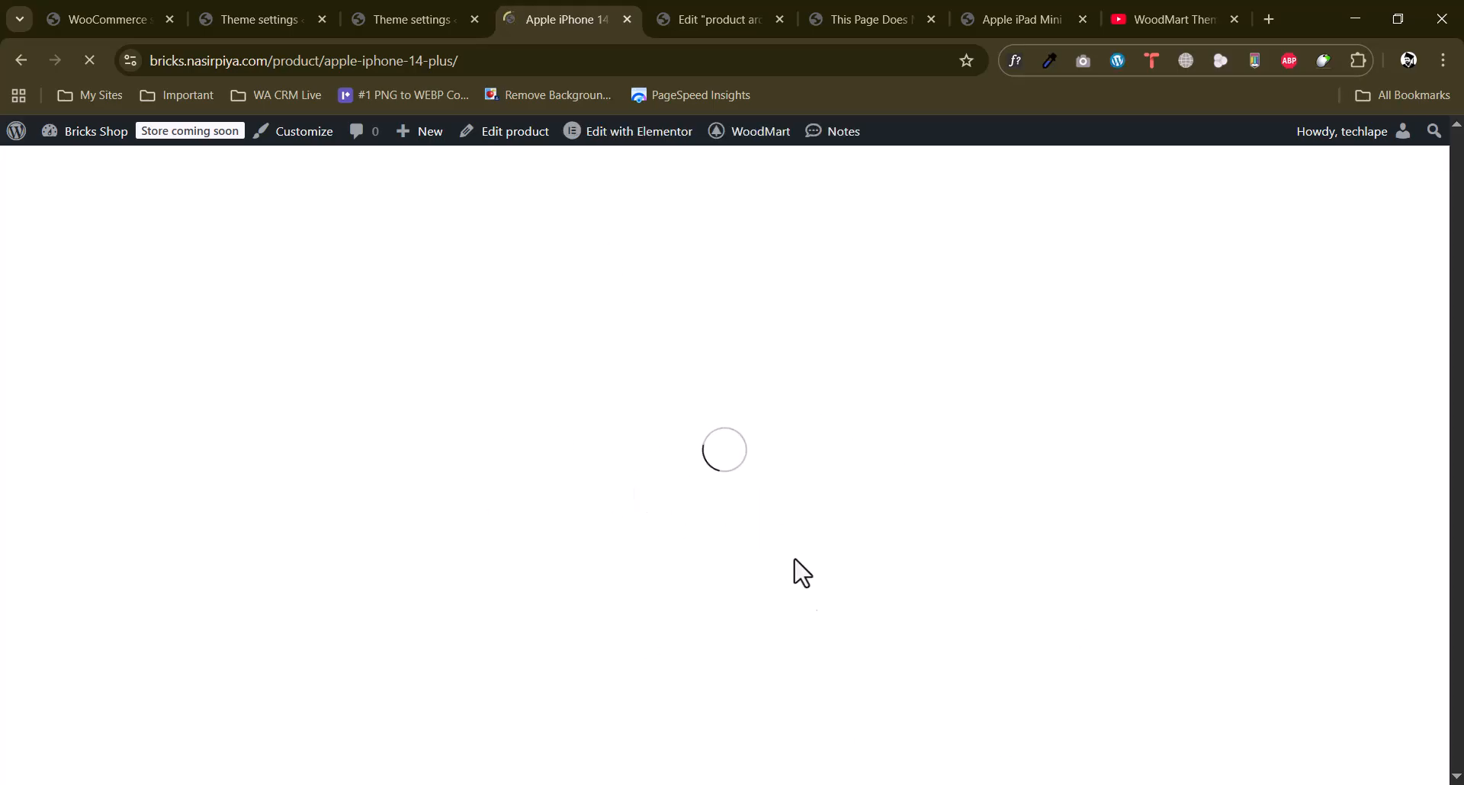
Return to the Preloader settings and review the custom animated loader upload, loader background and color scheme options.
click(427, 15)
scroll(526, 454, down, 4)
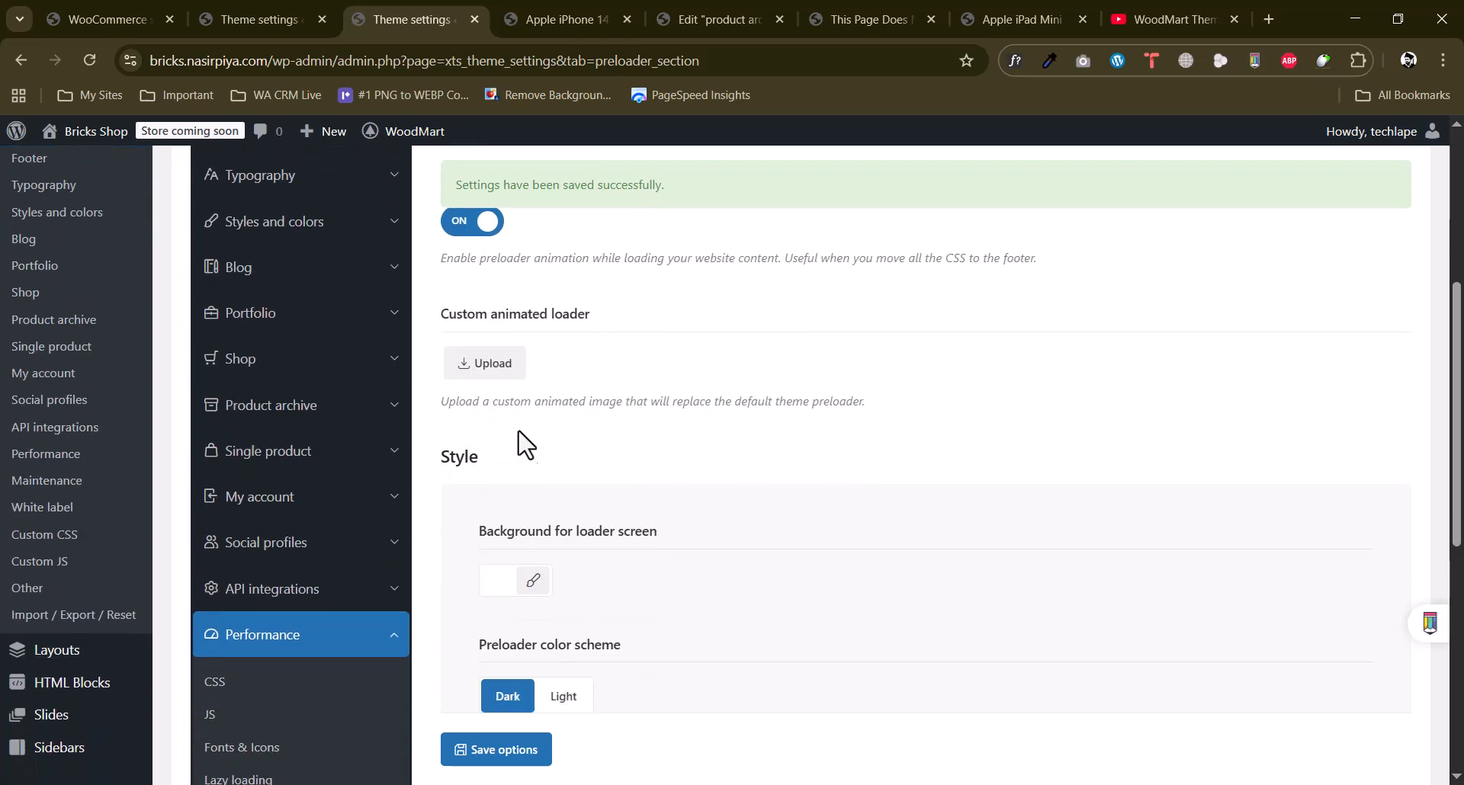
drag(479, 324, 575, 317)
click(482, 366)
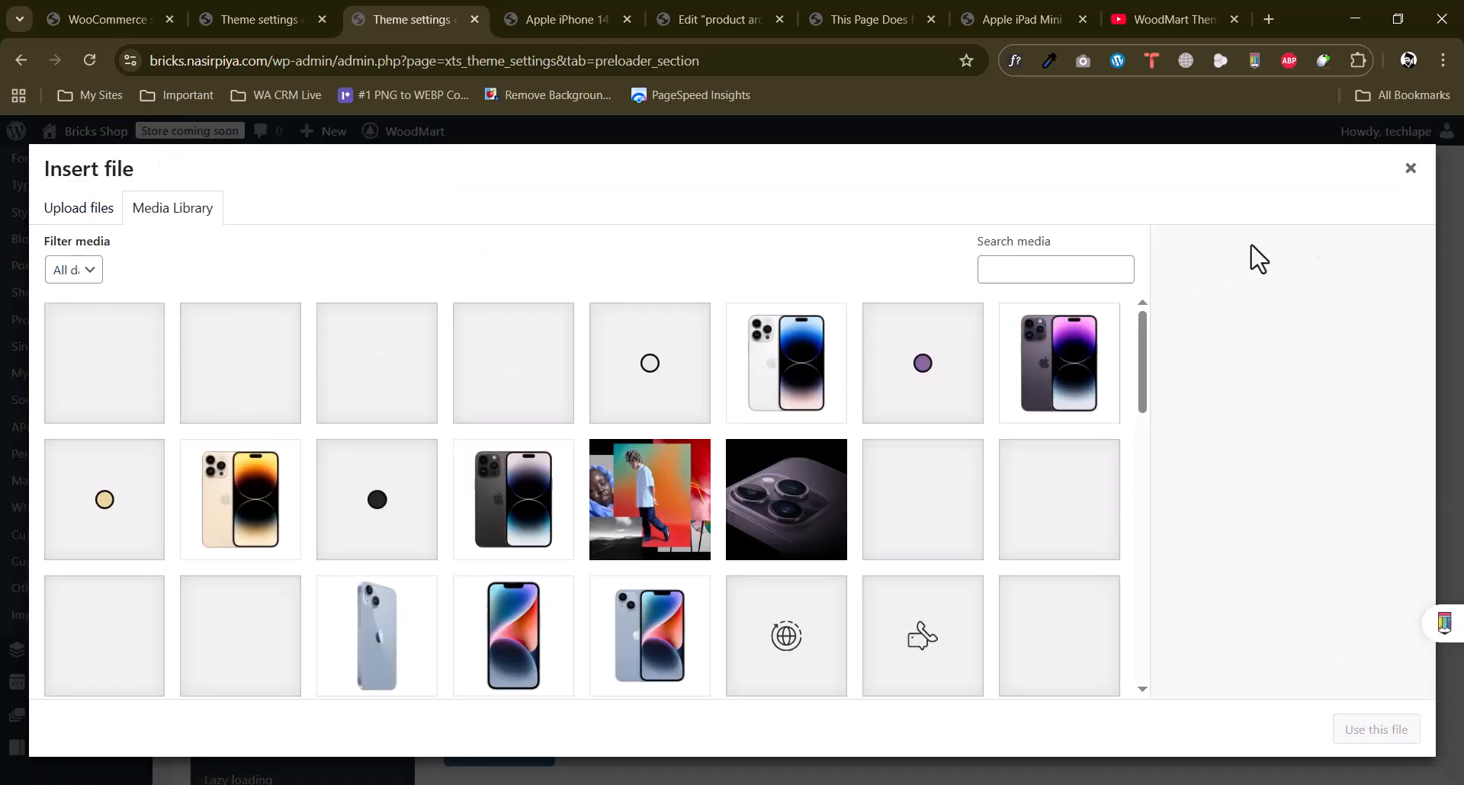
click(1409, 169)
scroll(686, 458, down, 7)
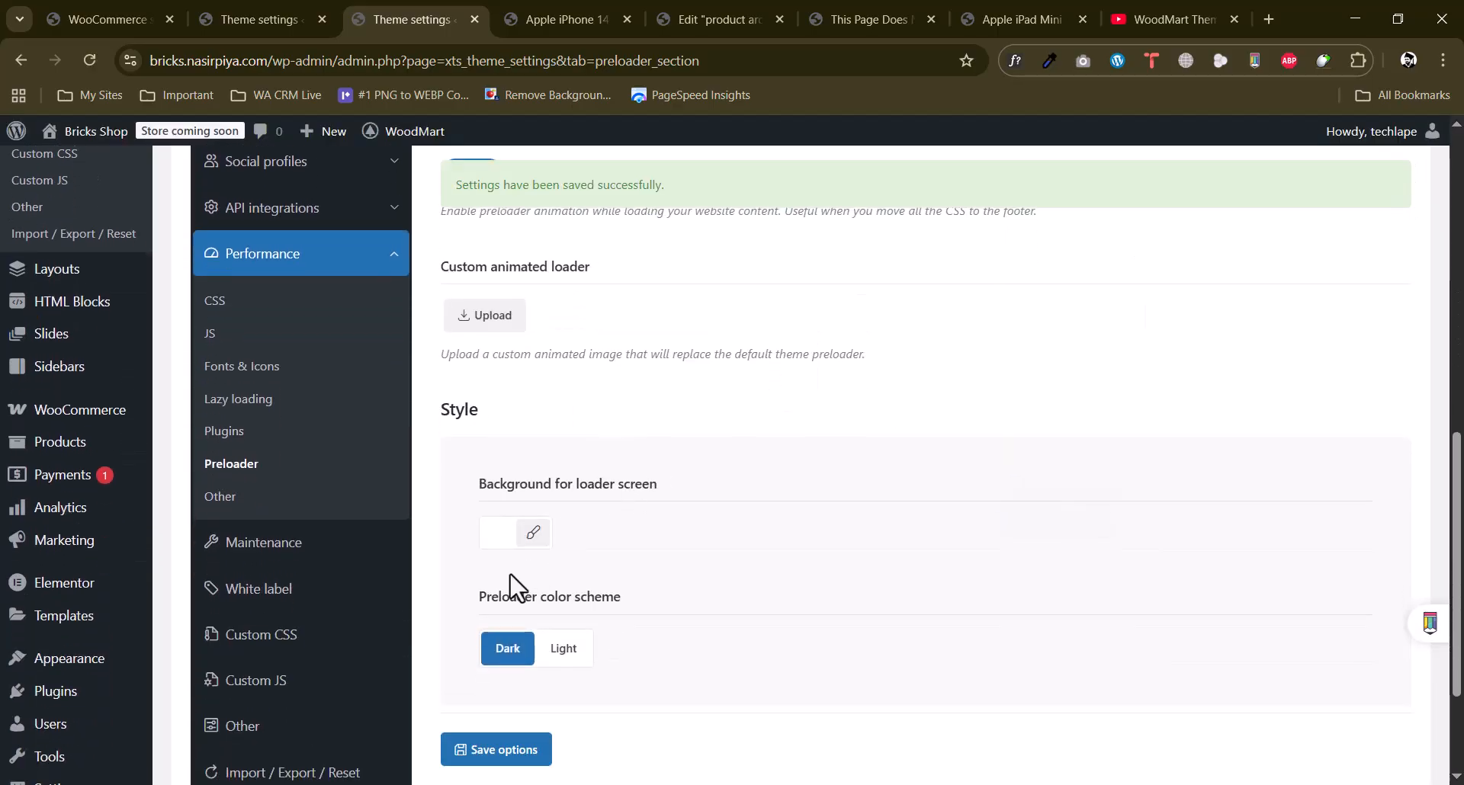
Turn off the Preloader and save the options.
scroll(587, 395, up, 3)
click(461, 246)
click(507, 749)
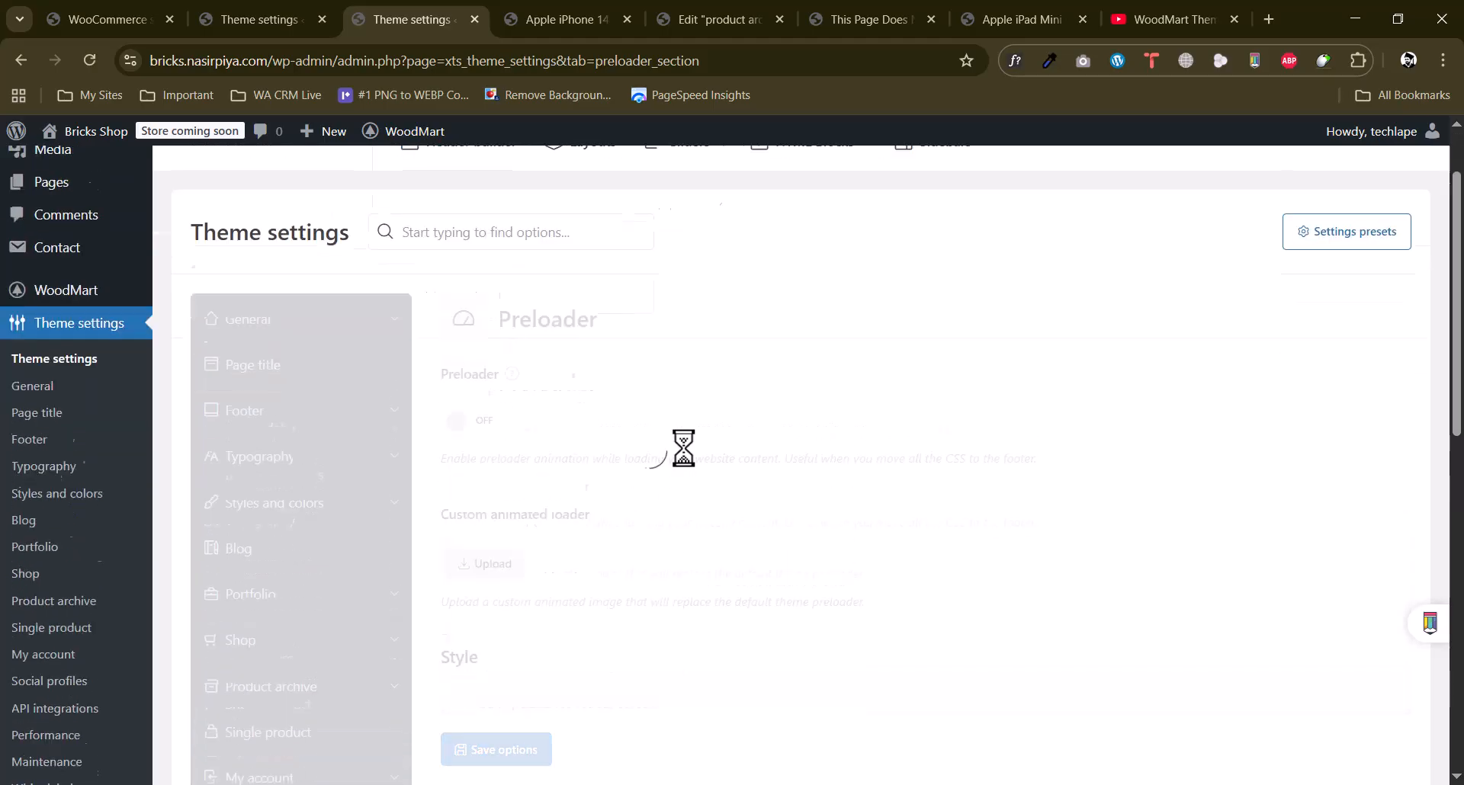
Open the performance Other settings and review the Mobile DOM optimization and Load text domain options.
click(279, 495)
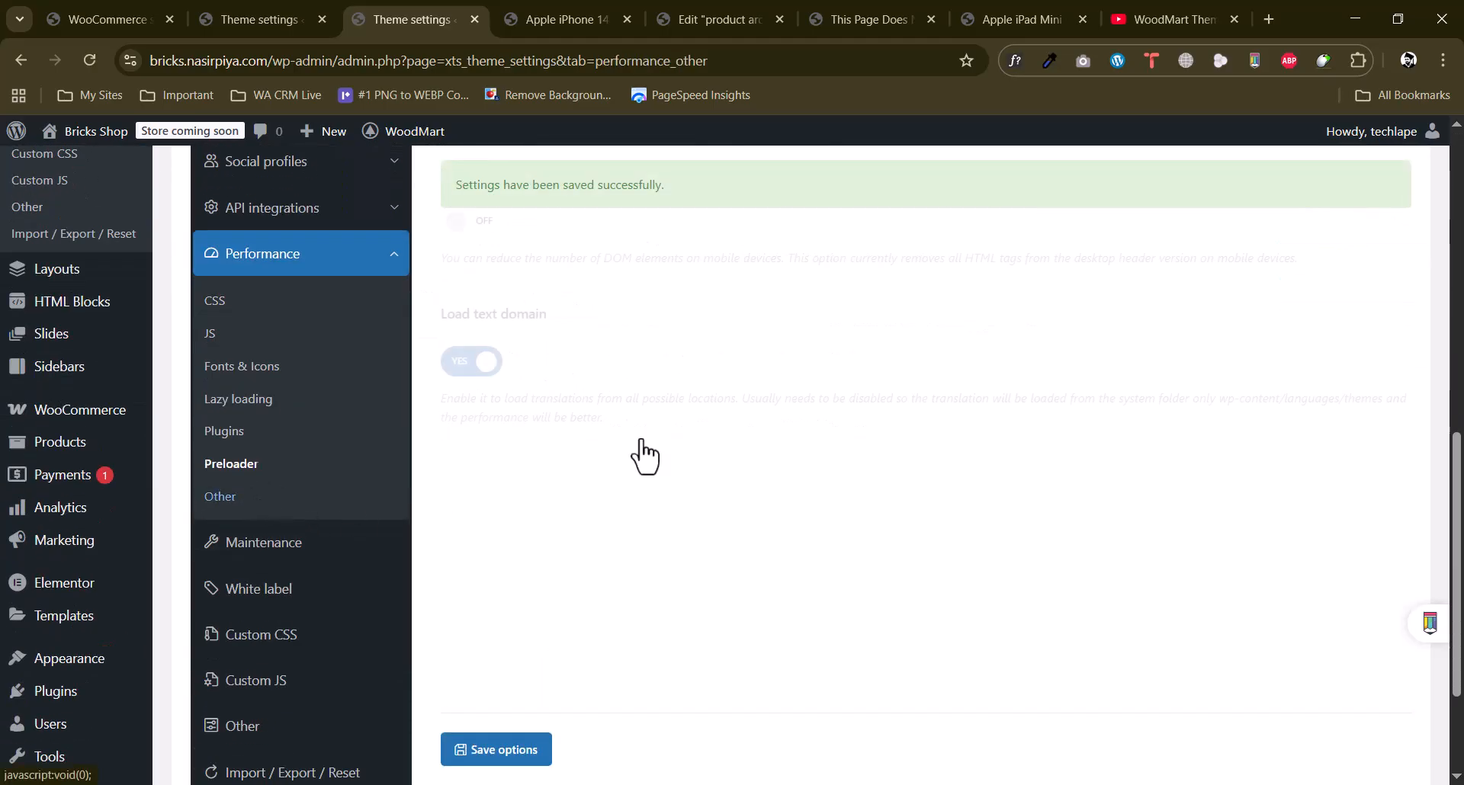
scroll(476, 351, down, 3)
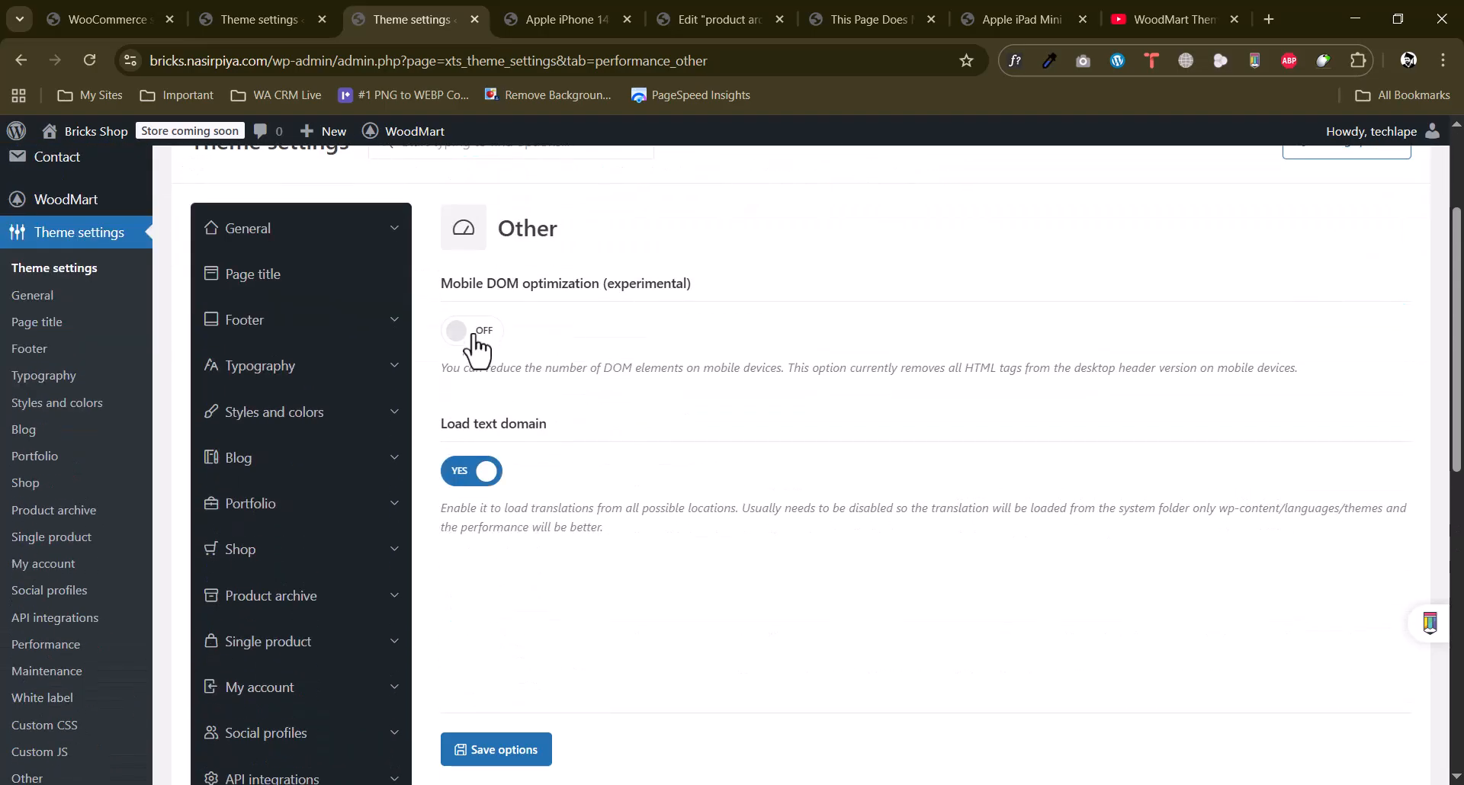
scroll(661, 366, down, 2)
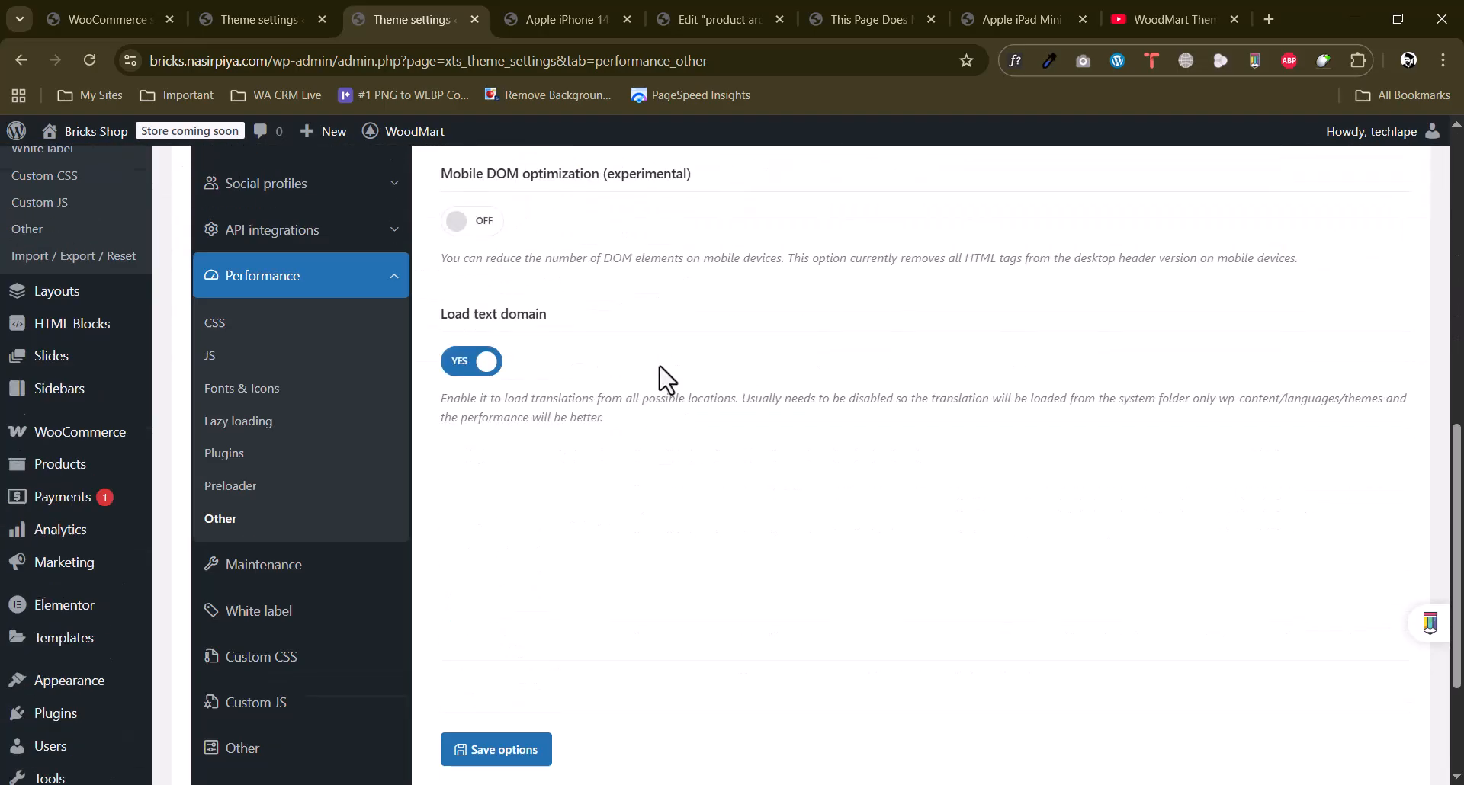
Open the Maintenance settings and read the description of the Enable maintenance mode option.
click(232, 458)
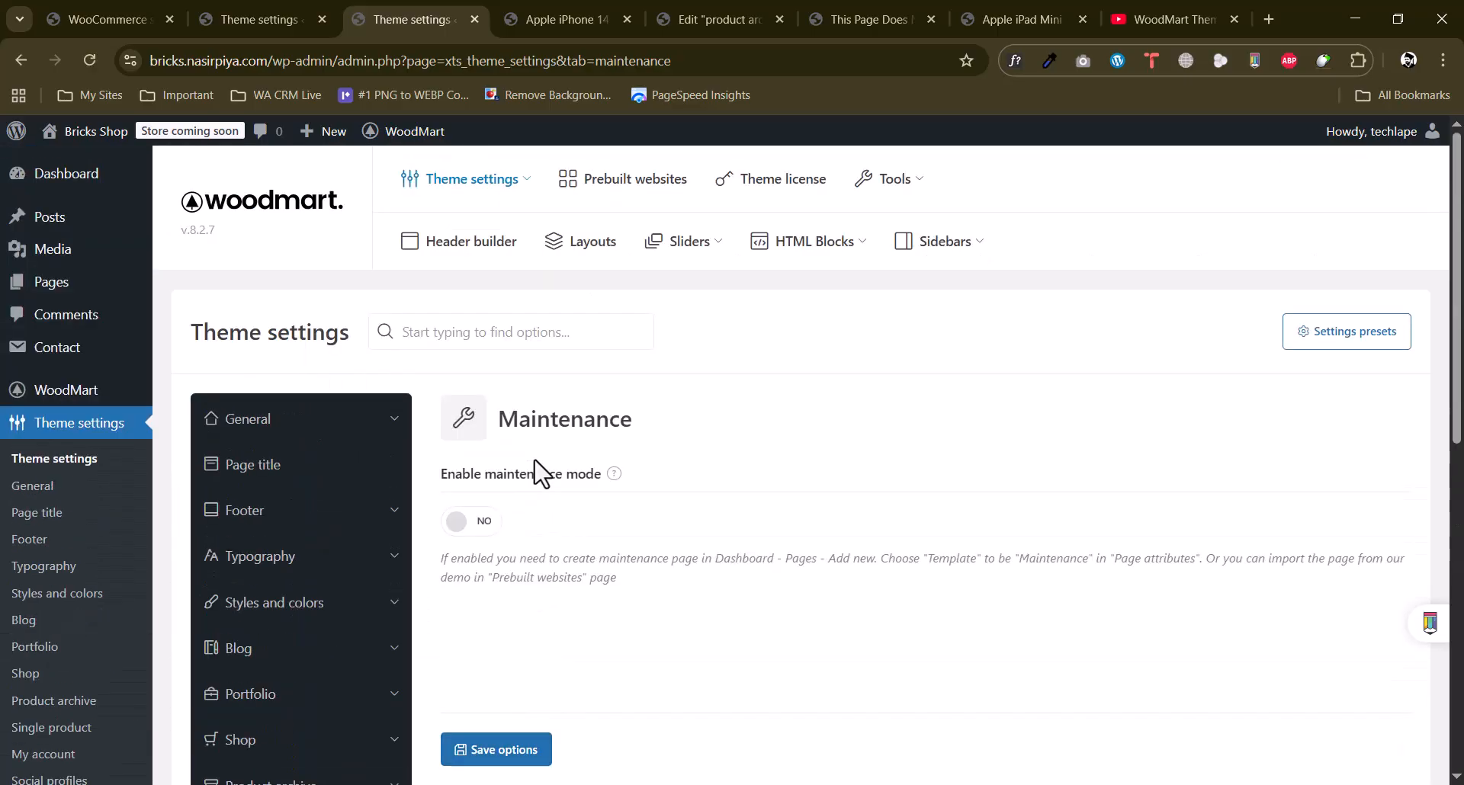
drag(518, 419, 633, 418)
click(609, 434)
scroll(774, 462, down, 3)
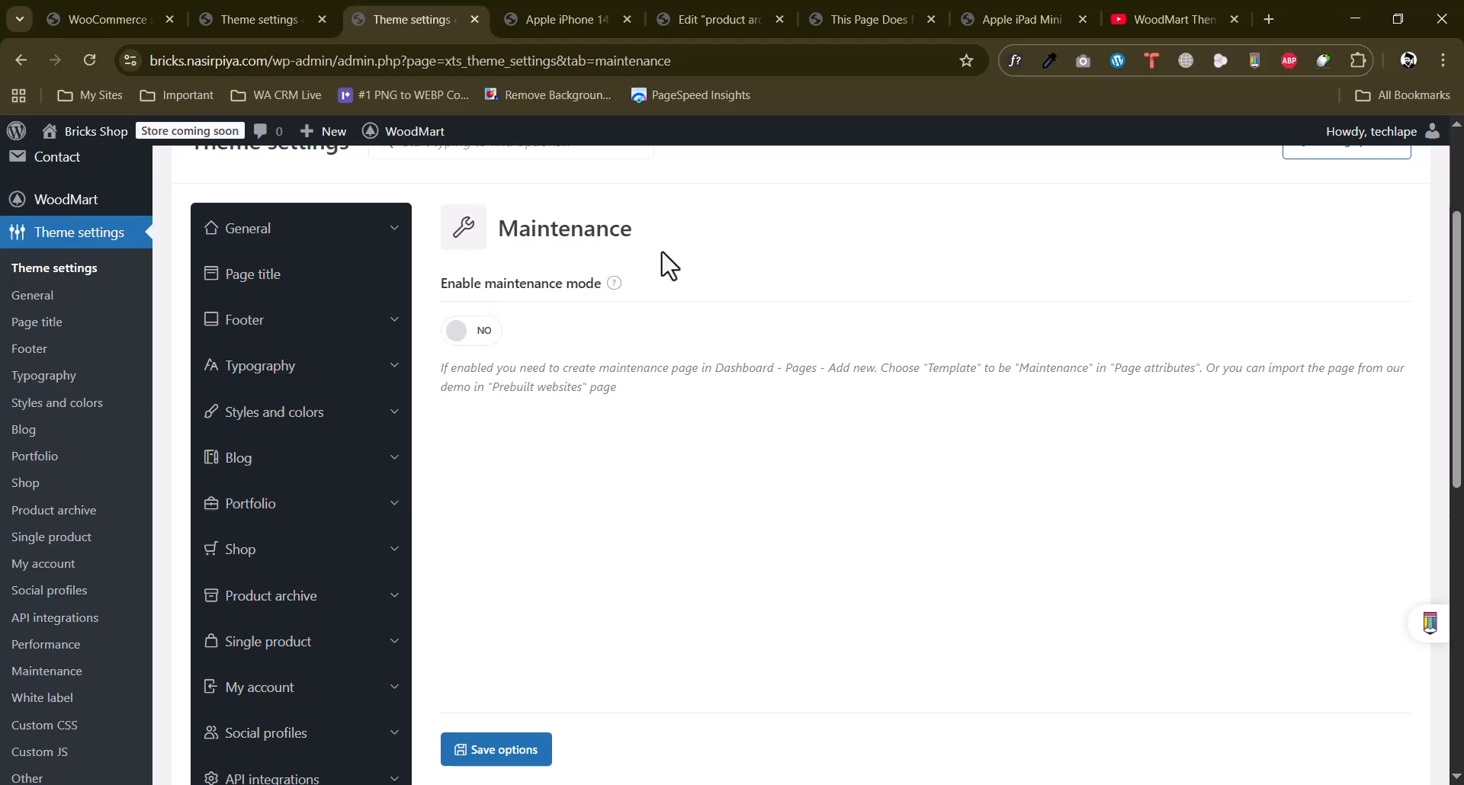
scroll(663, 271, down, 3)
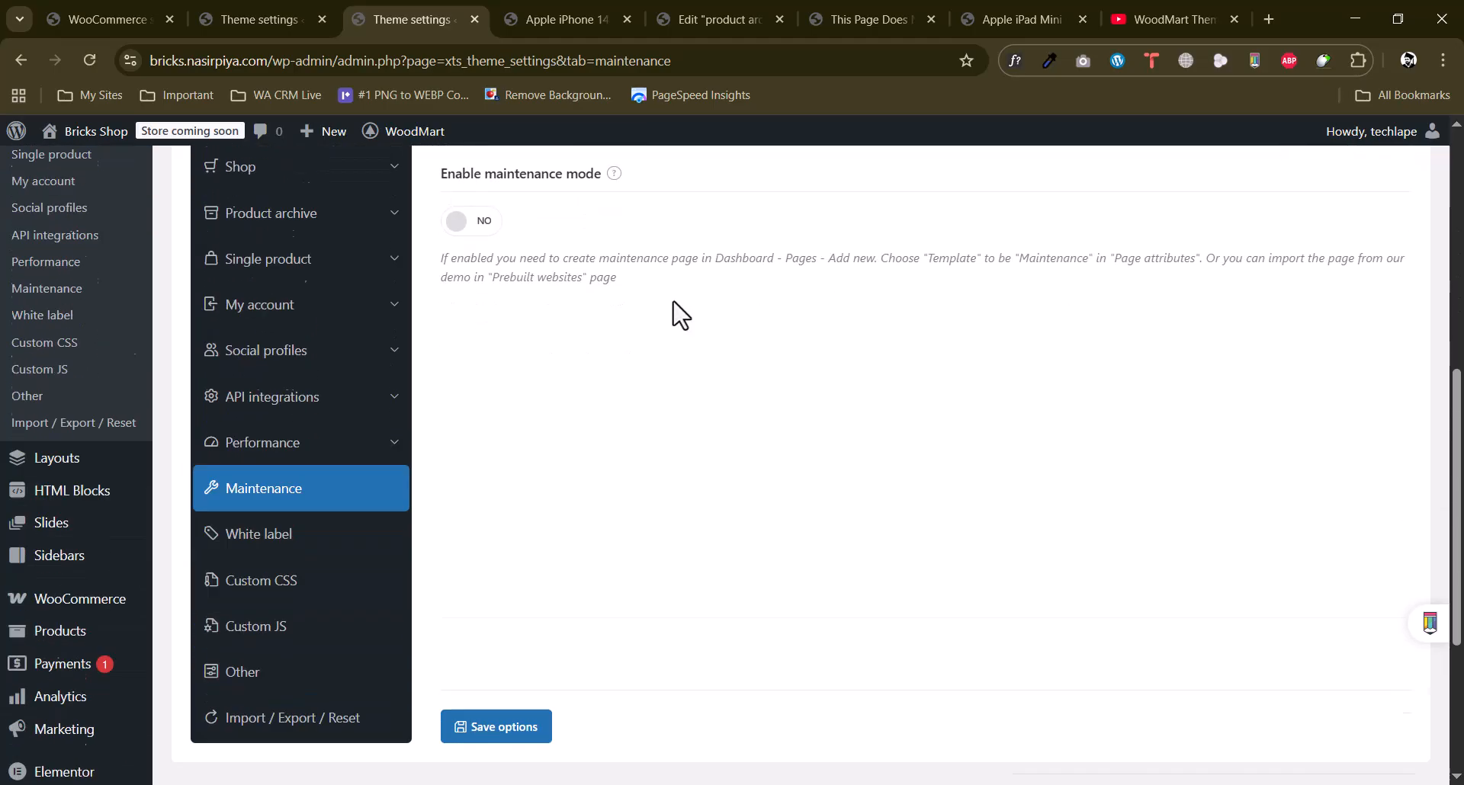
scroll(681, 313, up, 3)
drag(499, 229, 647, 229)
click(625, 311)
scroll(575, 429, down, 6)
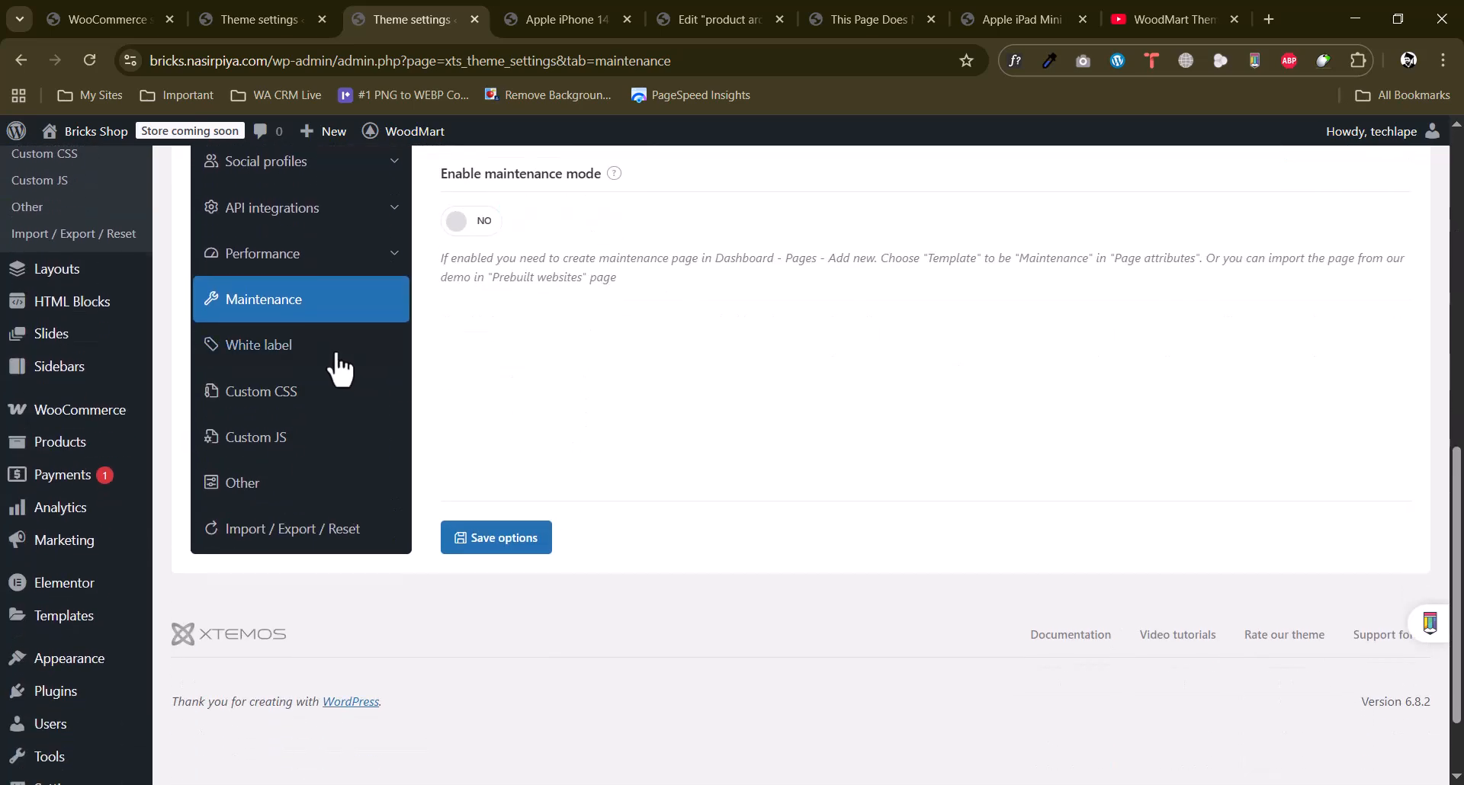
Open the White label settings and review the theme name, dashboard page visibility and welcome page content options.
click(343, 358)
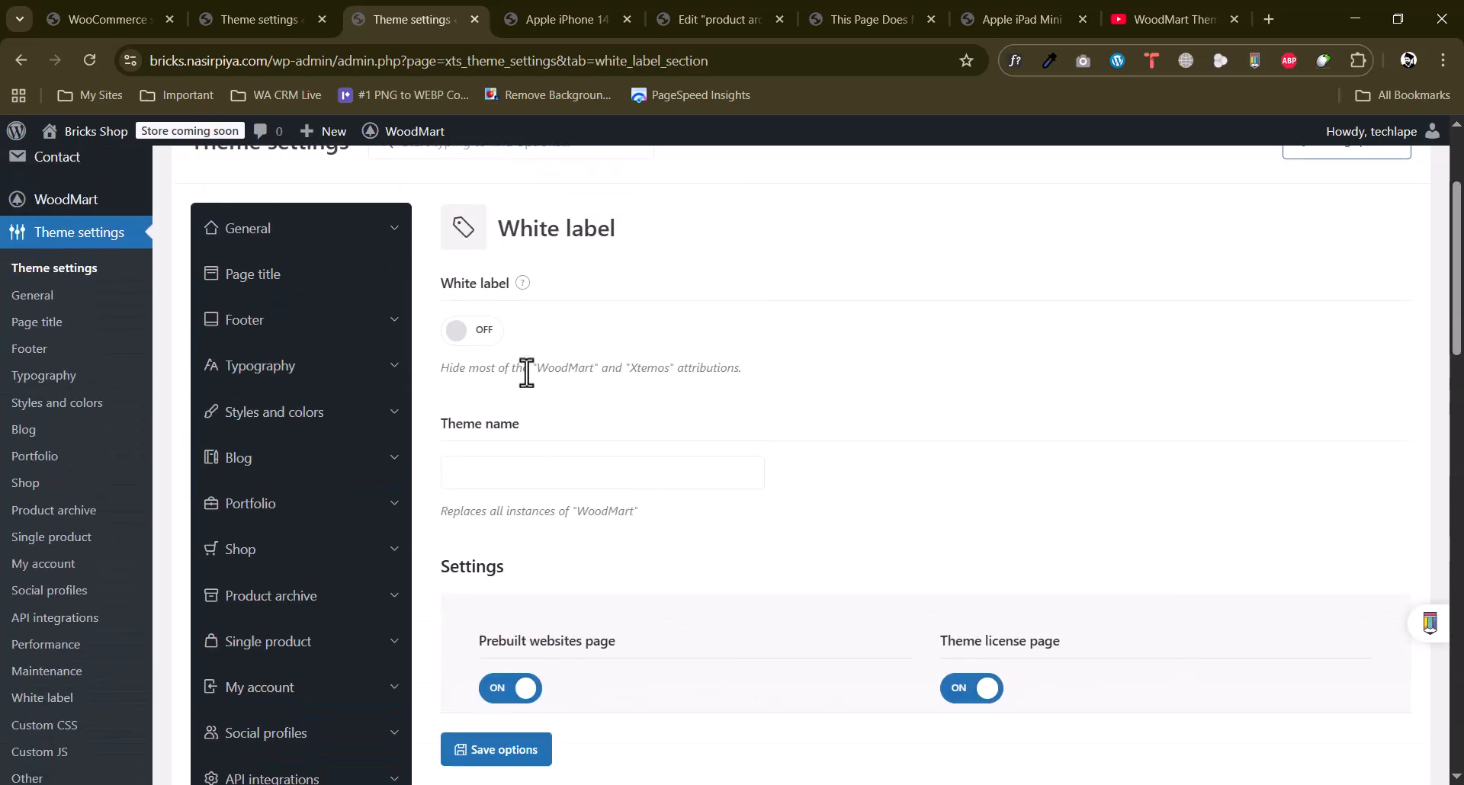
drag(548, 369, 698, 368)
click(526, 404)
scroll(581, 370, down, 4)
scroll(503, 363, up, 2)
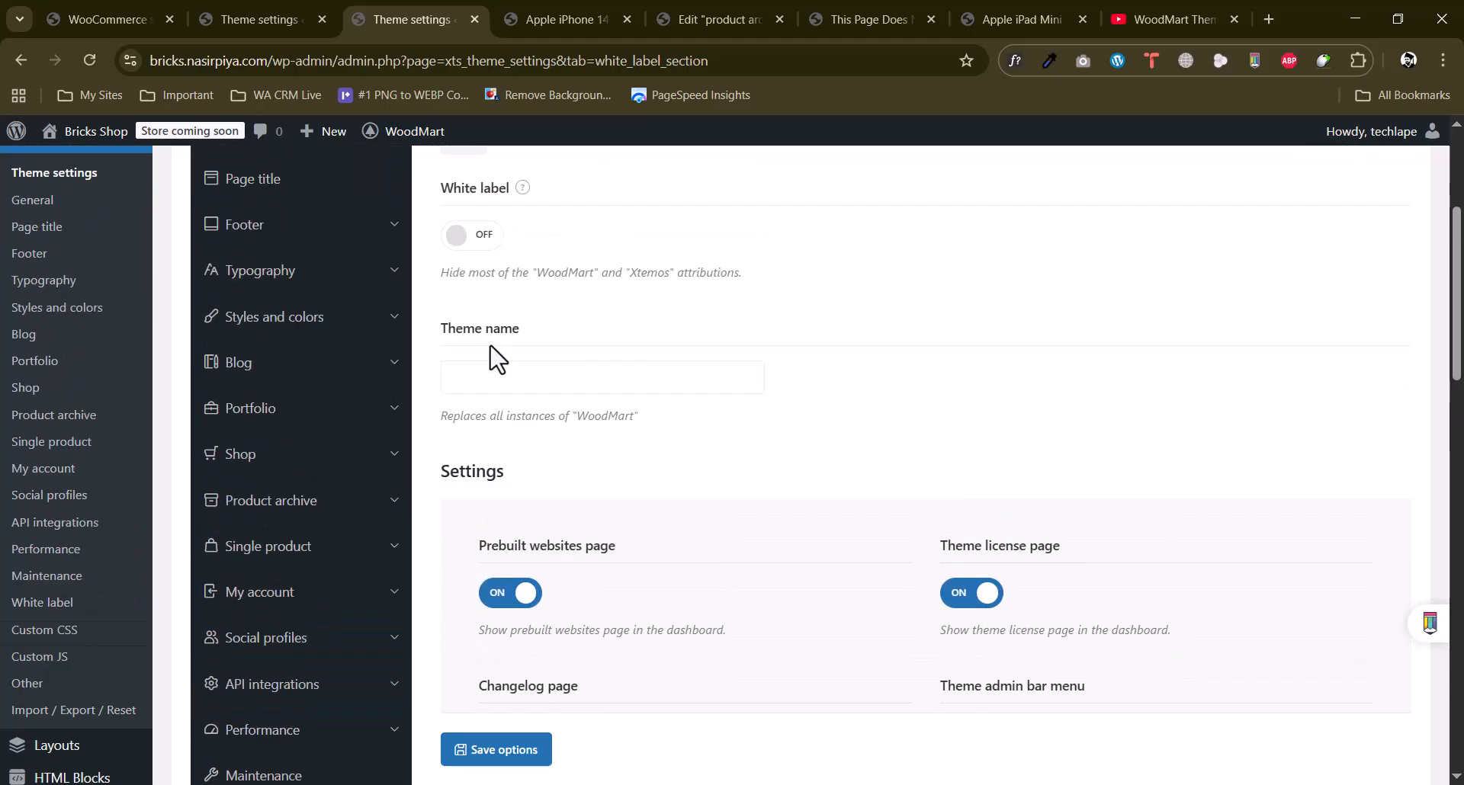
click(517, 377)
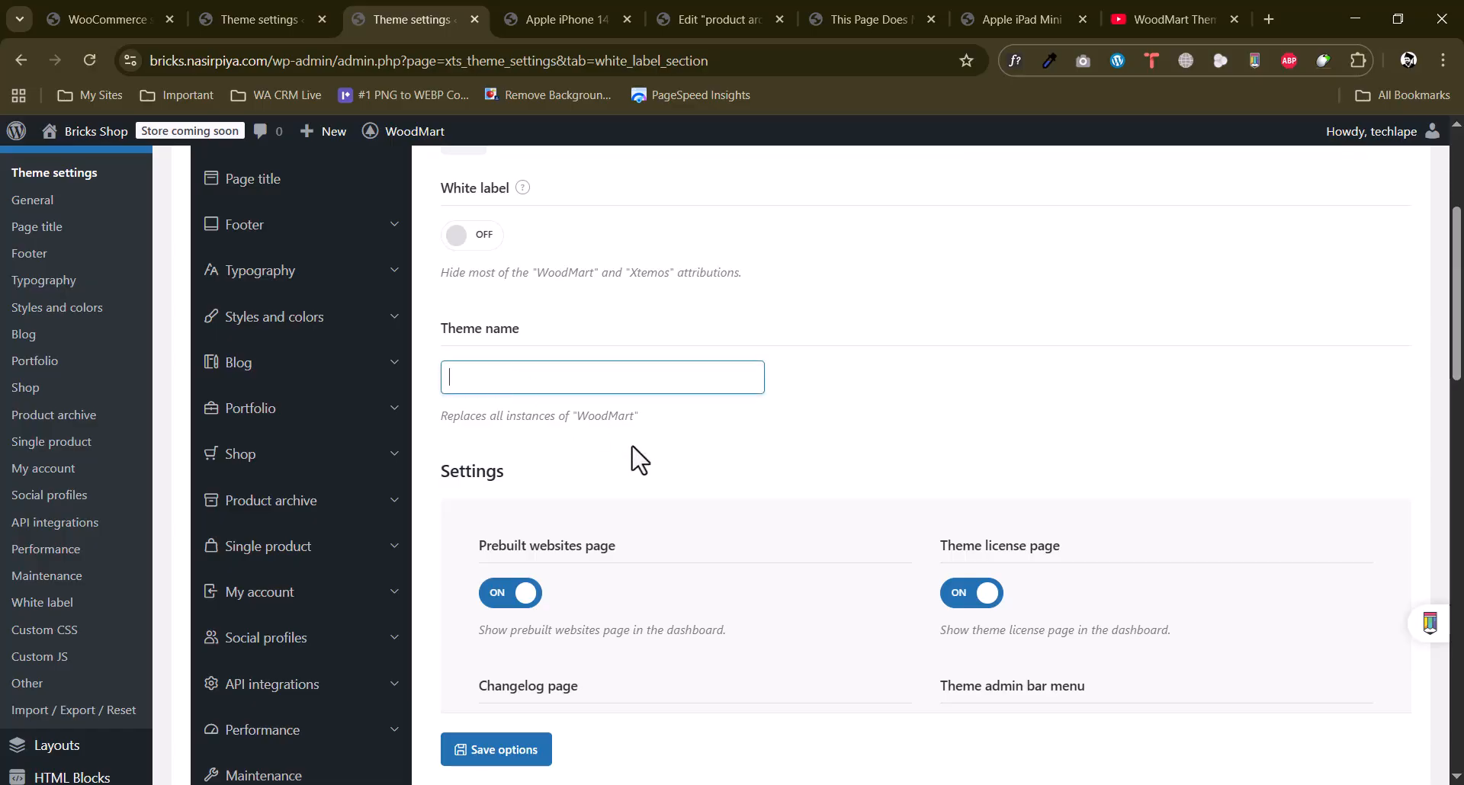
scroll(631, 458, down, 10)
scroll(602, 555, down, 8)
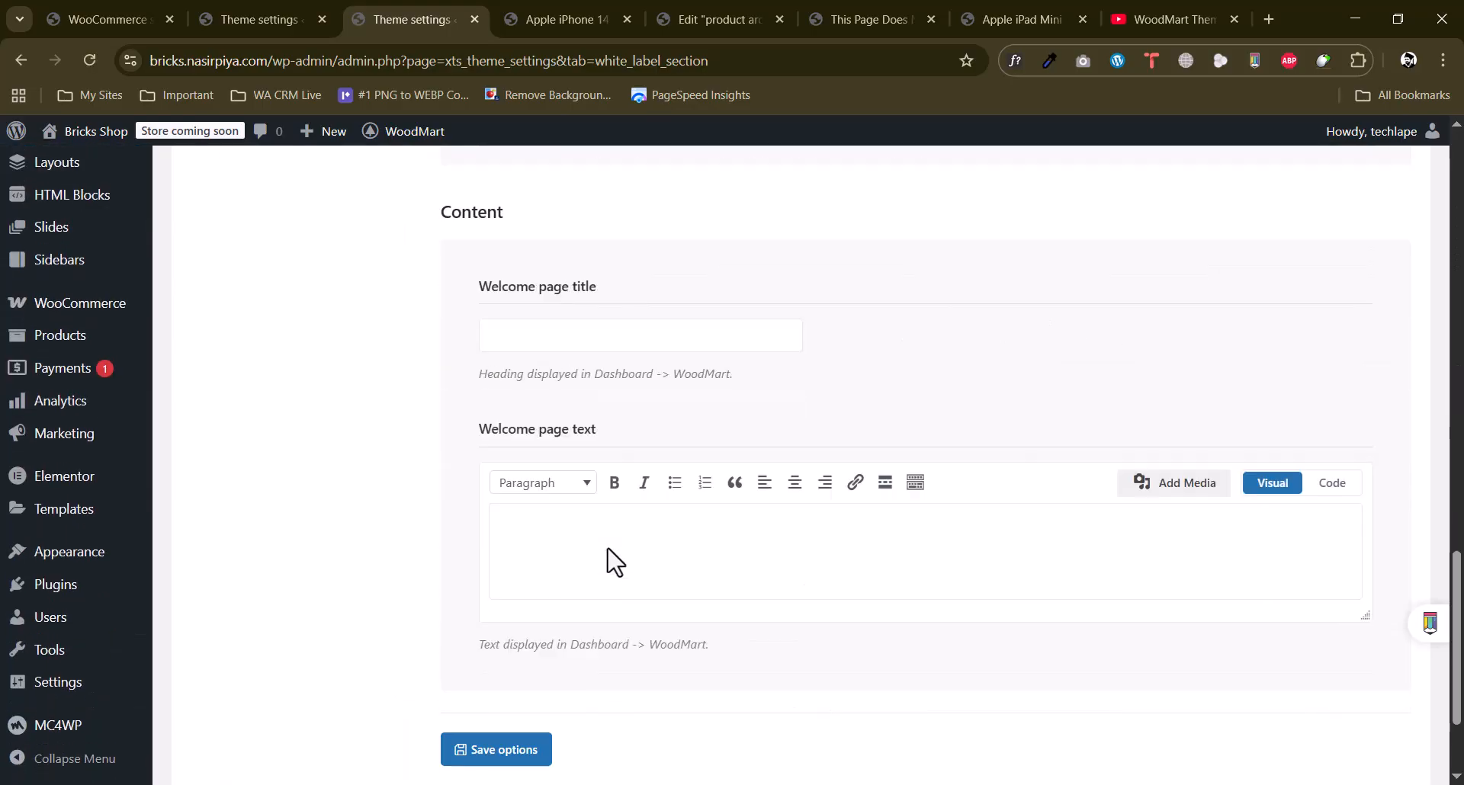
scroll(616, 563, up, 15)
scroll(605, 549, down, 6)
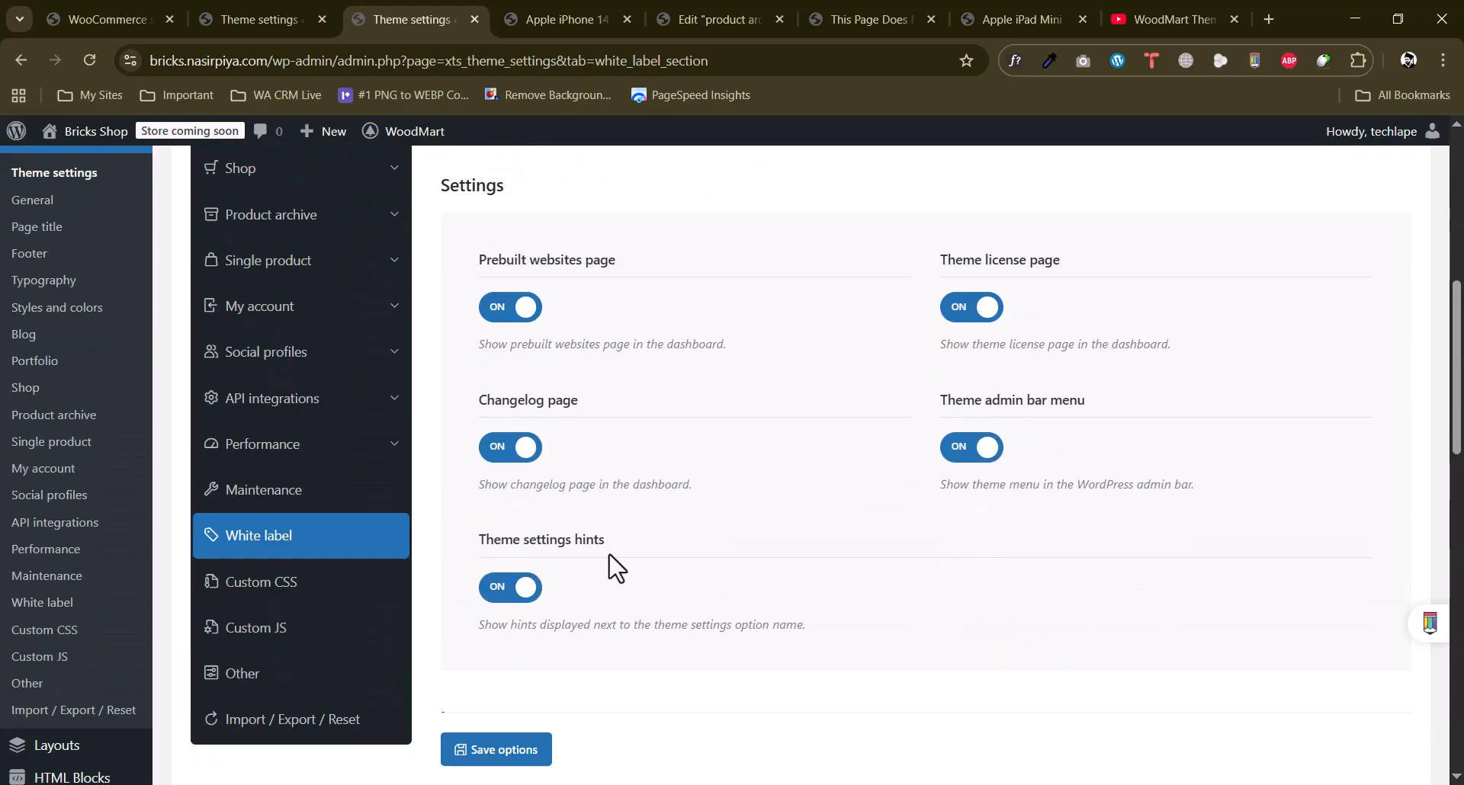
Open the Custom CSS settings, glance at the Apple iPhone 14 Plus product page, and return to the settings.
click(255, 408)
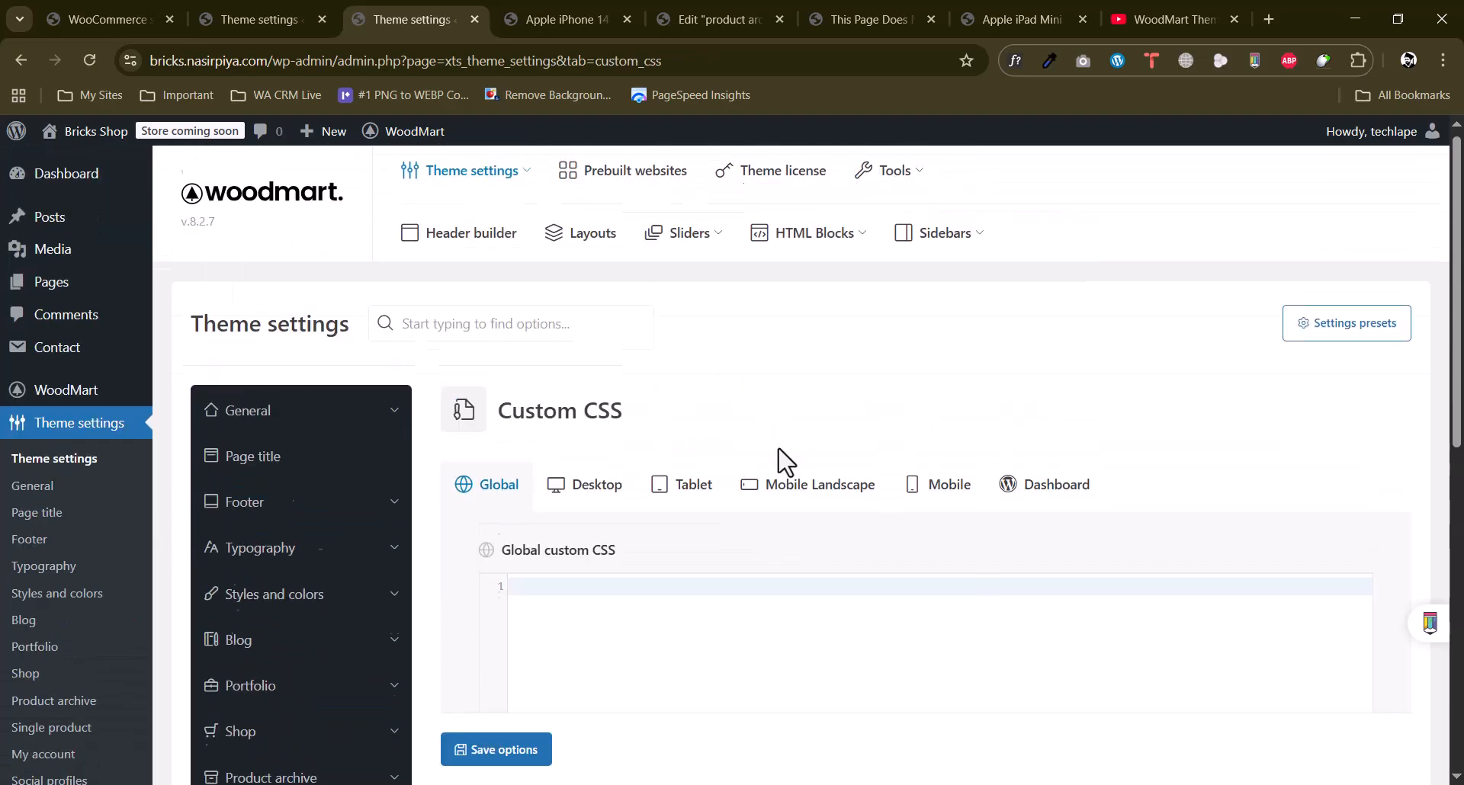
scroll(781, 462, down, 3)
click(522, 17)
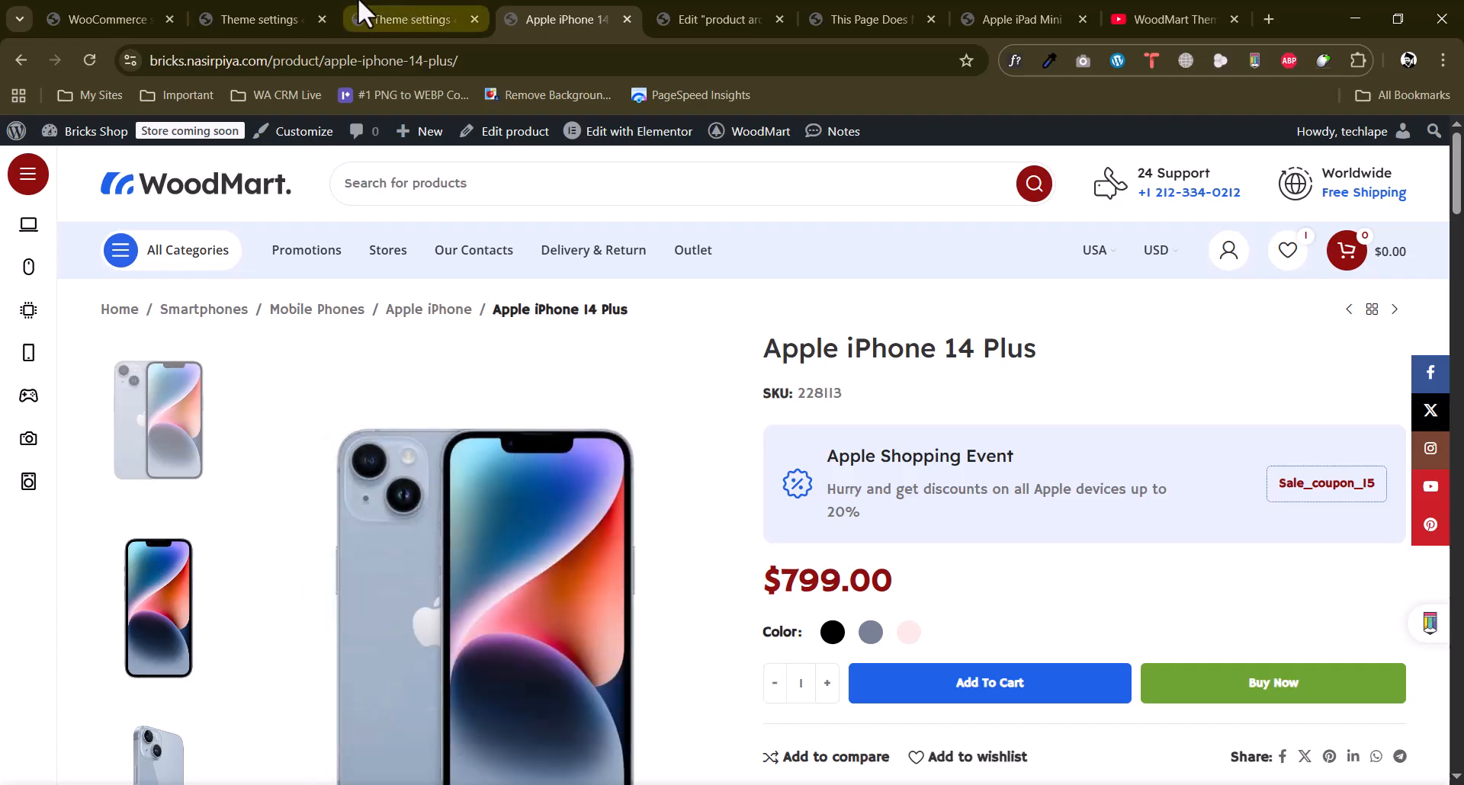
click(309, 17)
click(427, 19)
Look over the Global custom CSS editor and the device-specific and dashboard CSS sections.
scroll(318, 523, down, 3)
scroll(694, 314, up, 7)
click(598, 595)
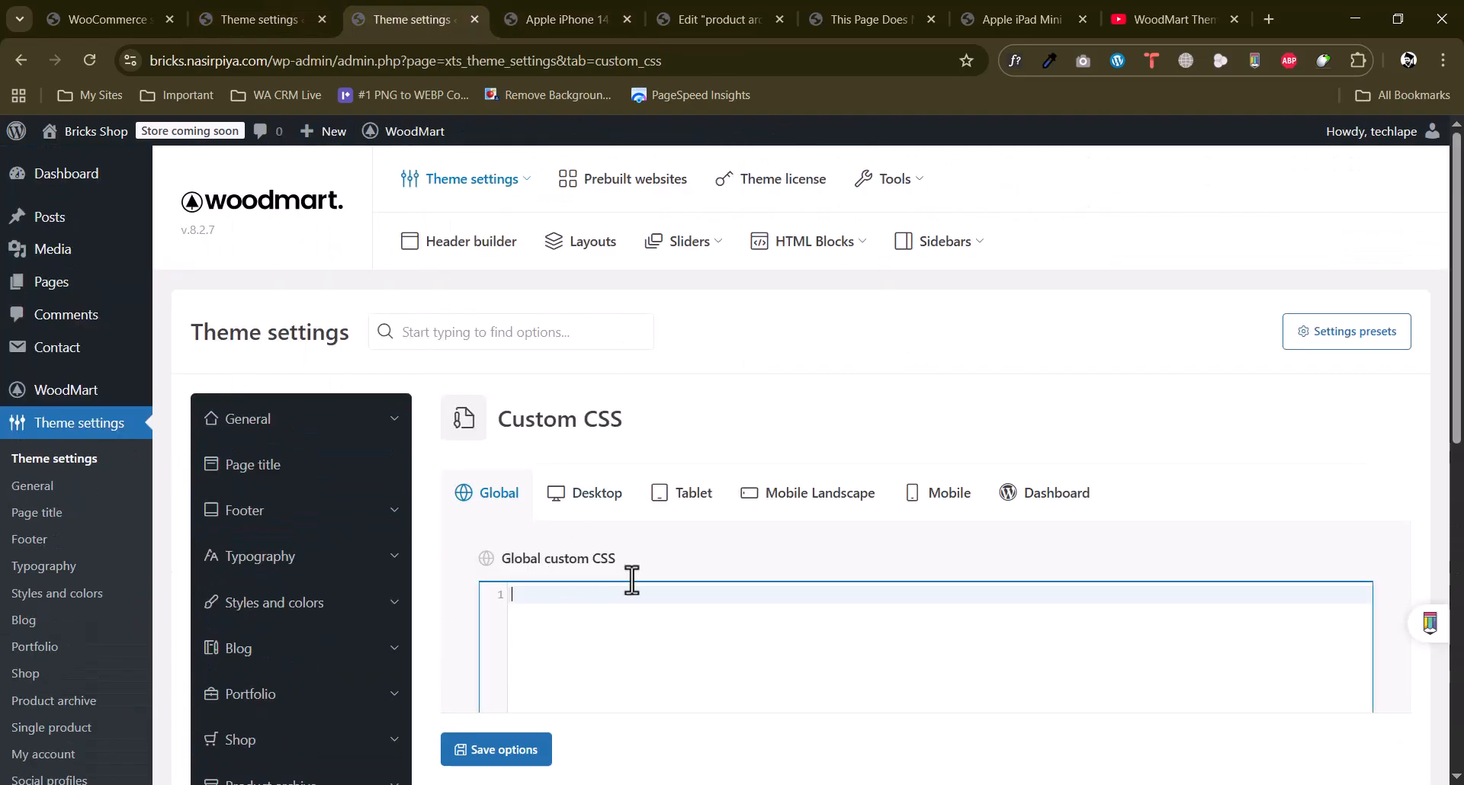
scroll(638, 451, down, 4)
scroll(614, 379, up, 2)
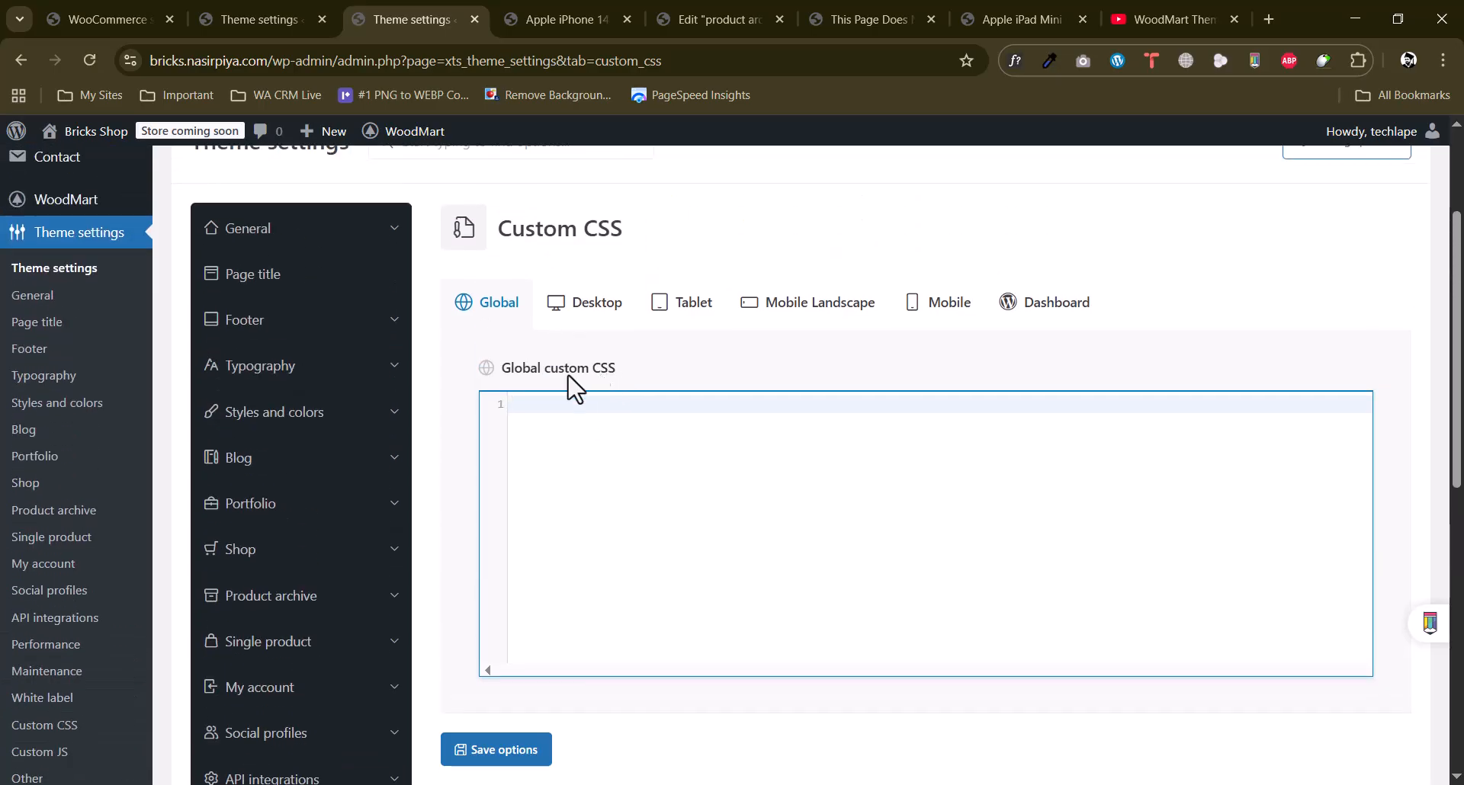
scroll(599, 379, down, 2)
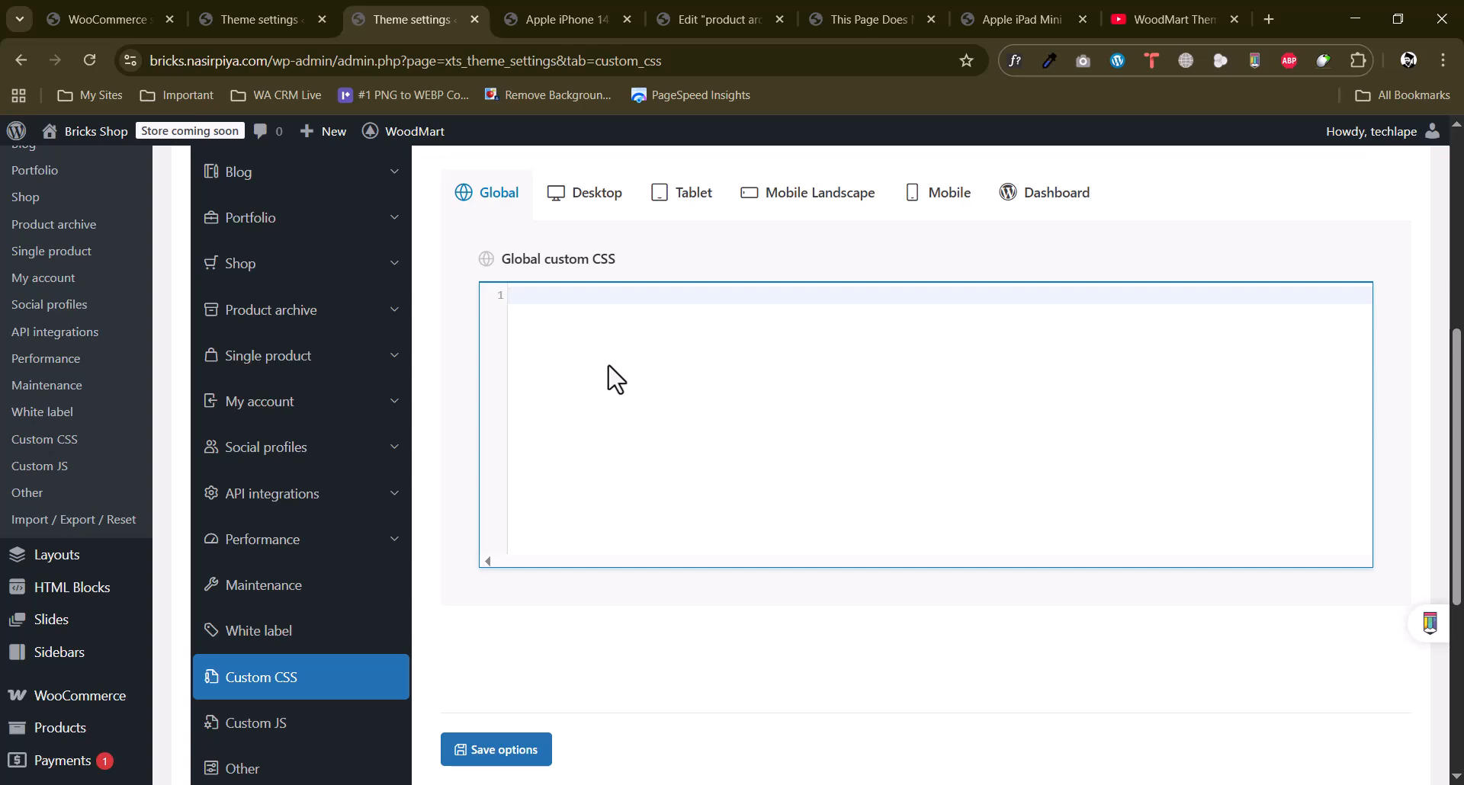
scroll(615, 383, down, 4)
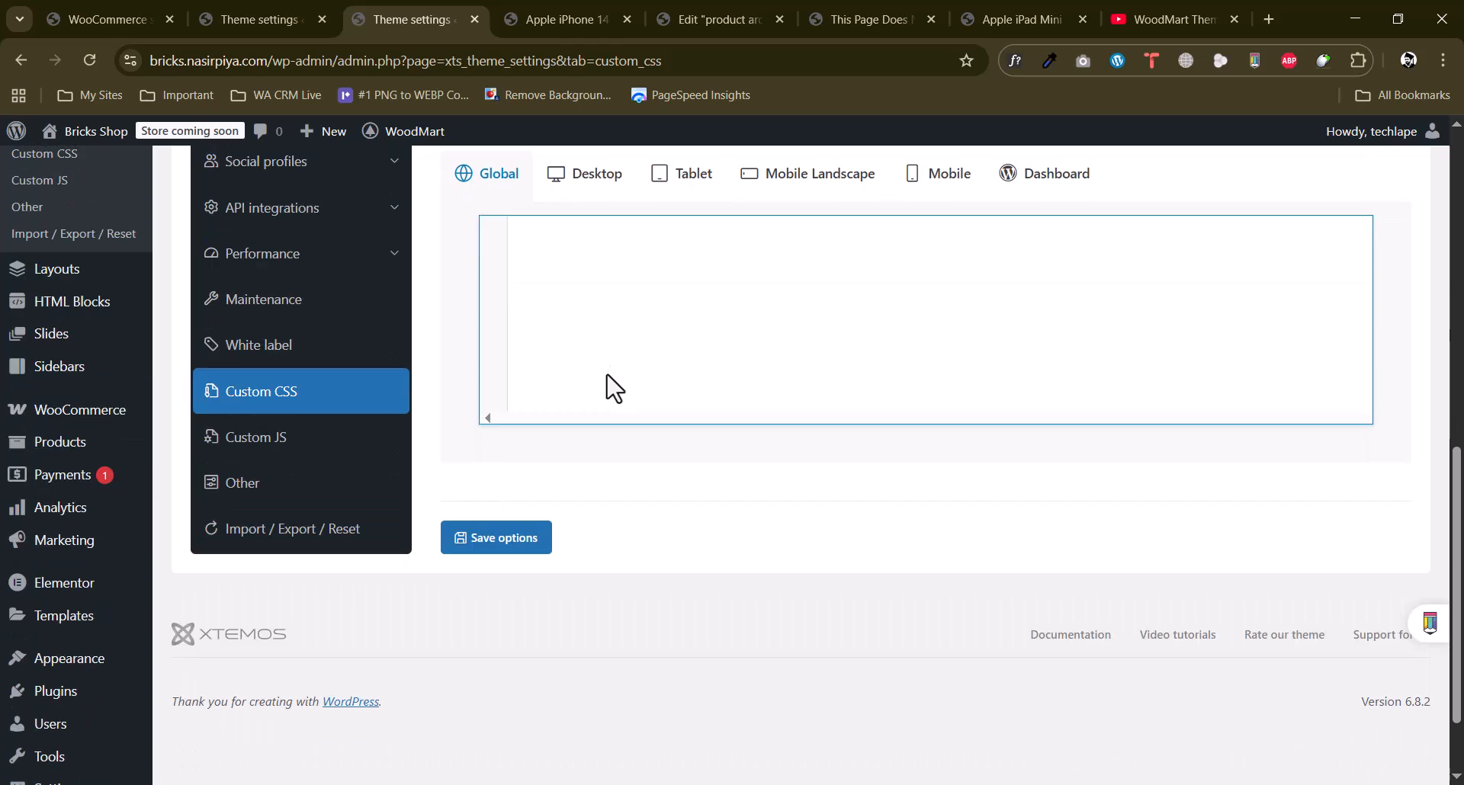
View the Custom JS settings, and review the Other settings for page builder, comments, custom 404 page and widget title tag.
click(252, 439)
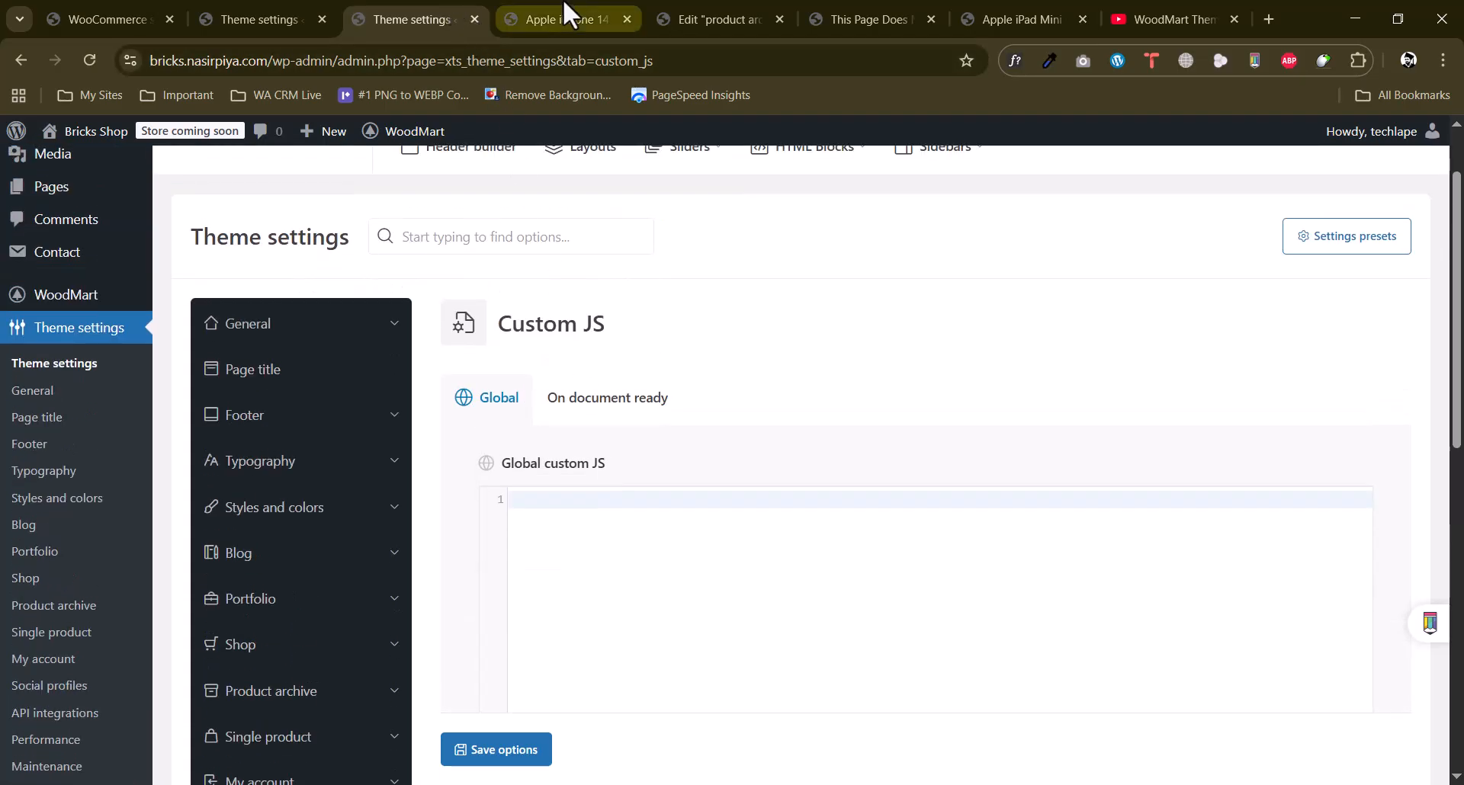
scroll(657, 414, down, 3)
click(221, 594)
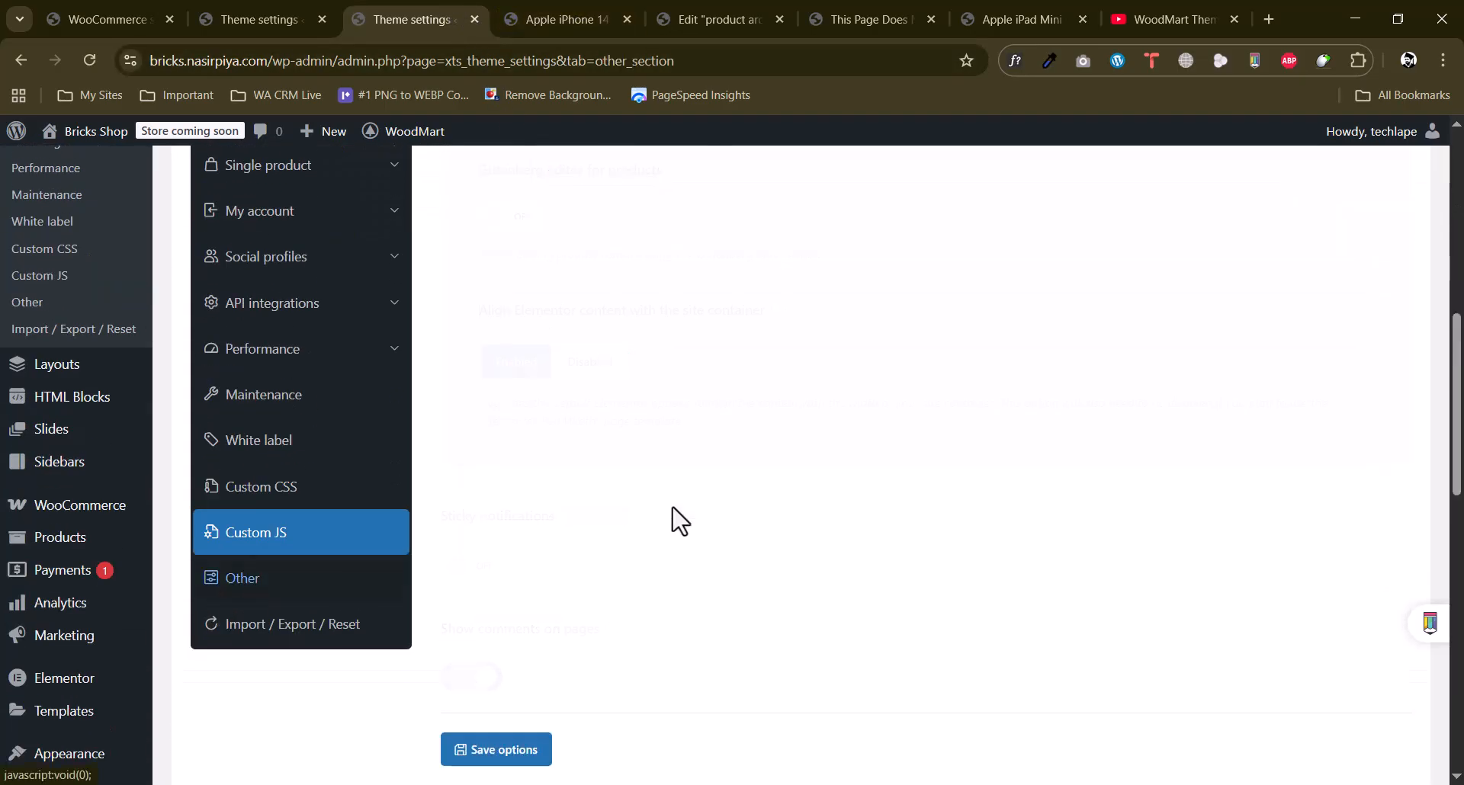
scroll(671, 518, down, 7)
scroll(675, 521, down, 5)
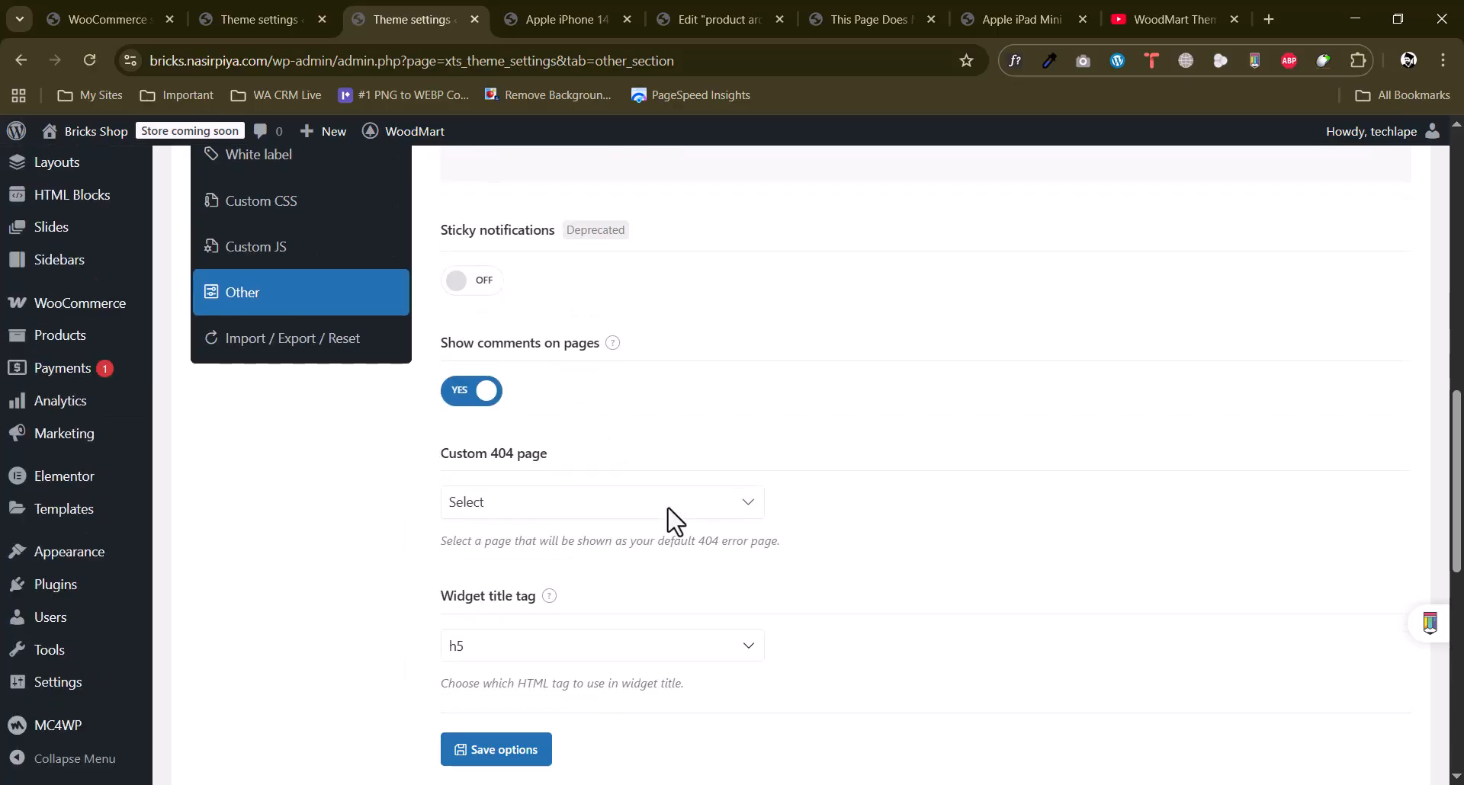
scroll(675, 521, up, 15)
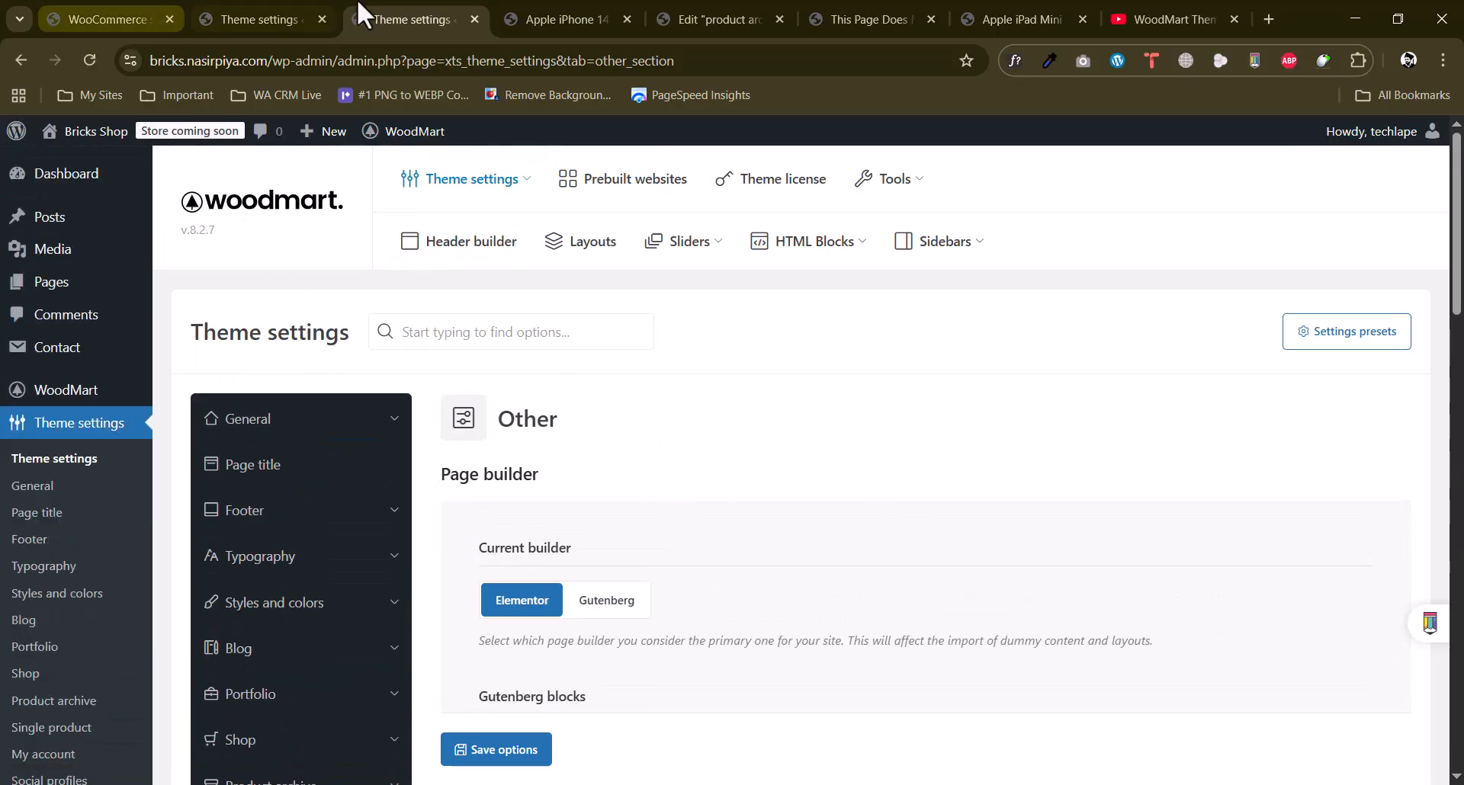
Preview the expanded sticky category navigation on the store homepage and return to the Sticky navigation theme settings.
click(572, 18)
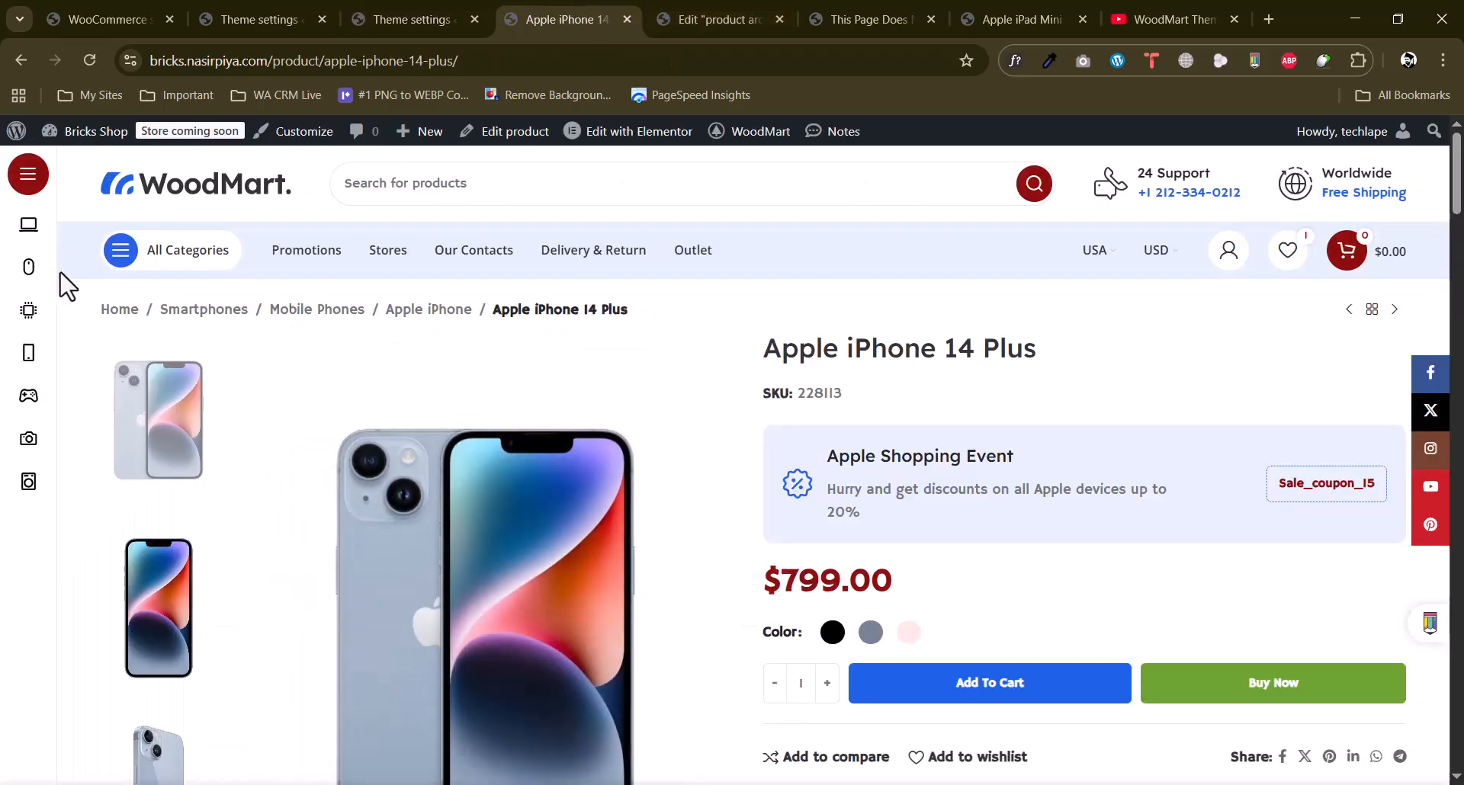
mouse_move(8, 376)
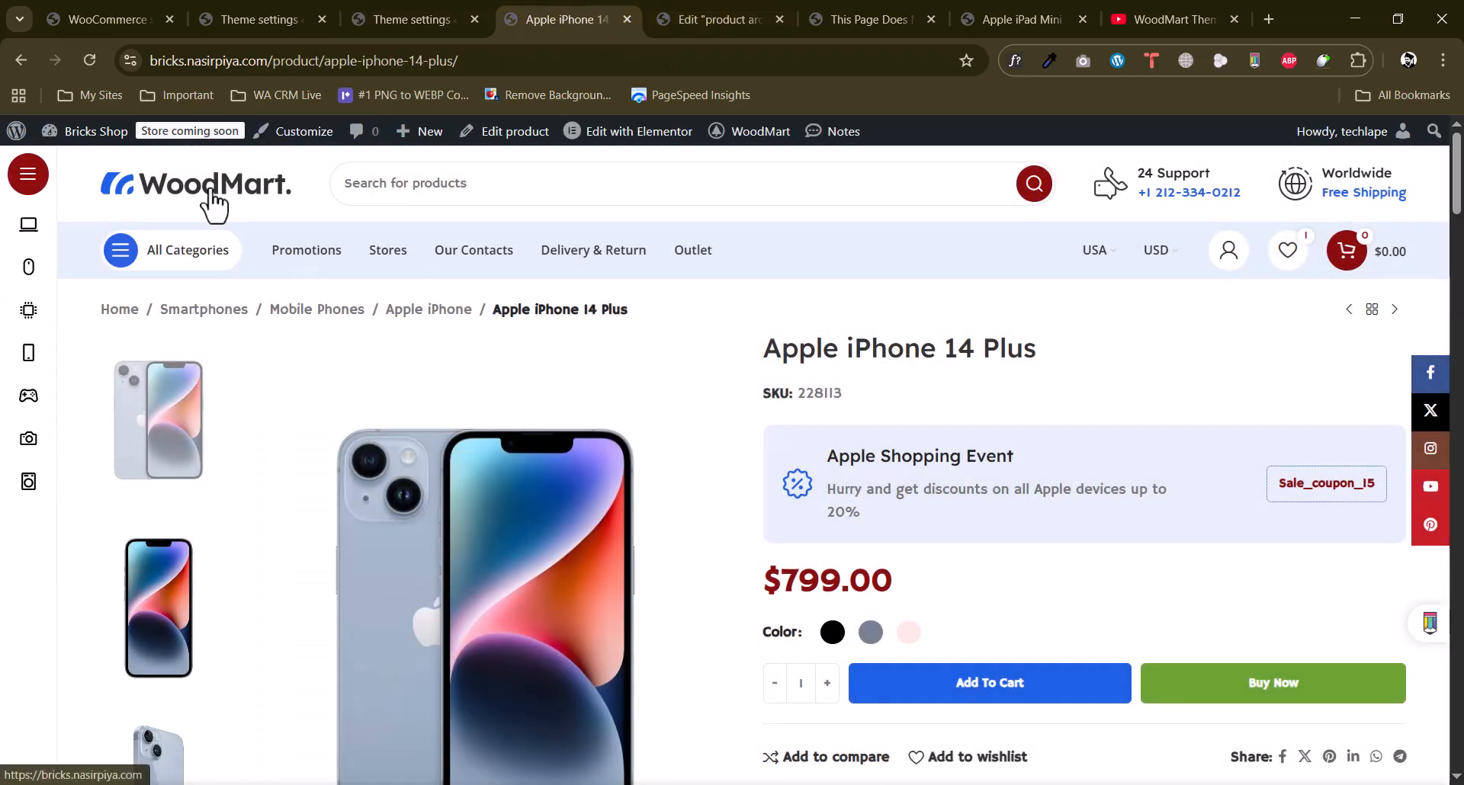
click(214, 200)
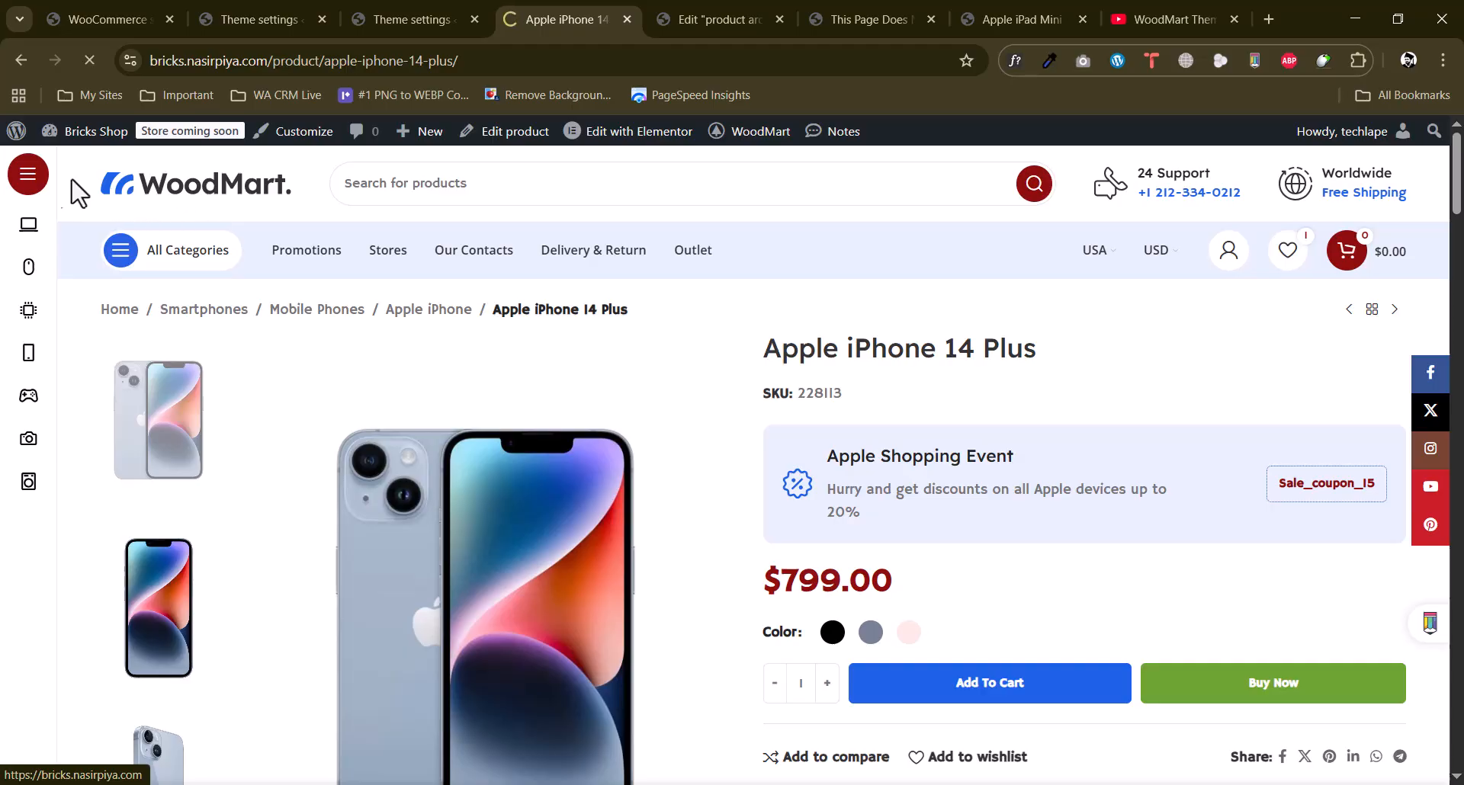
mouse_move(32, 193)
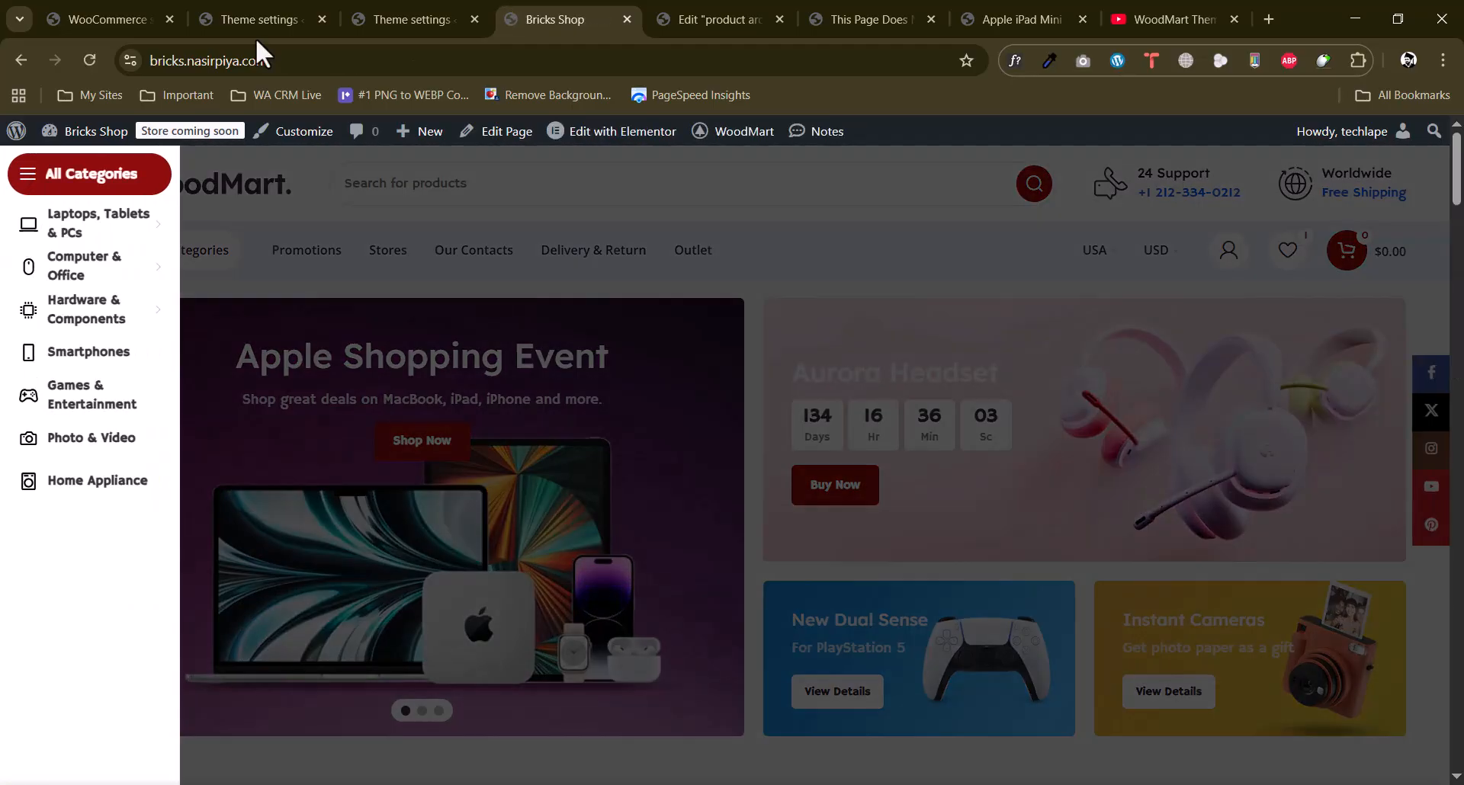
click(286, 16)
scroll(548, 305, up, 3)
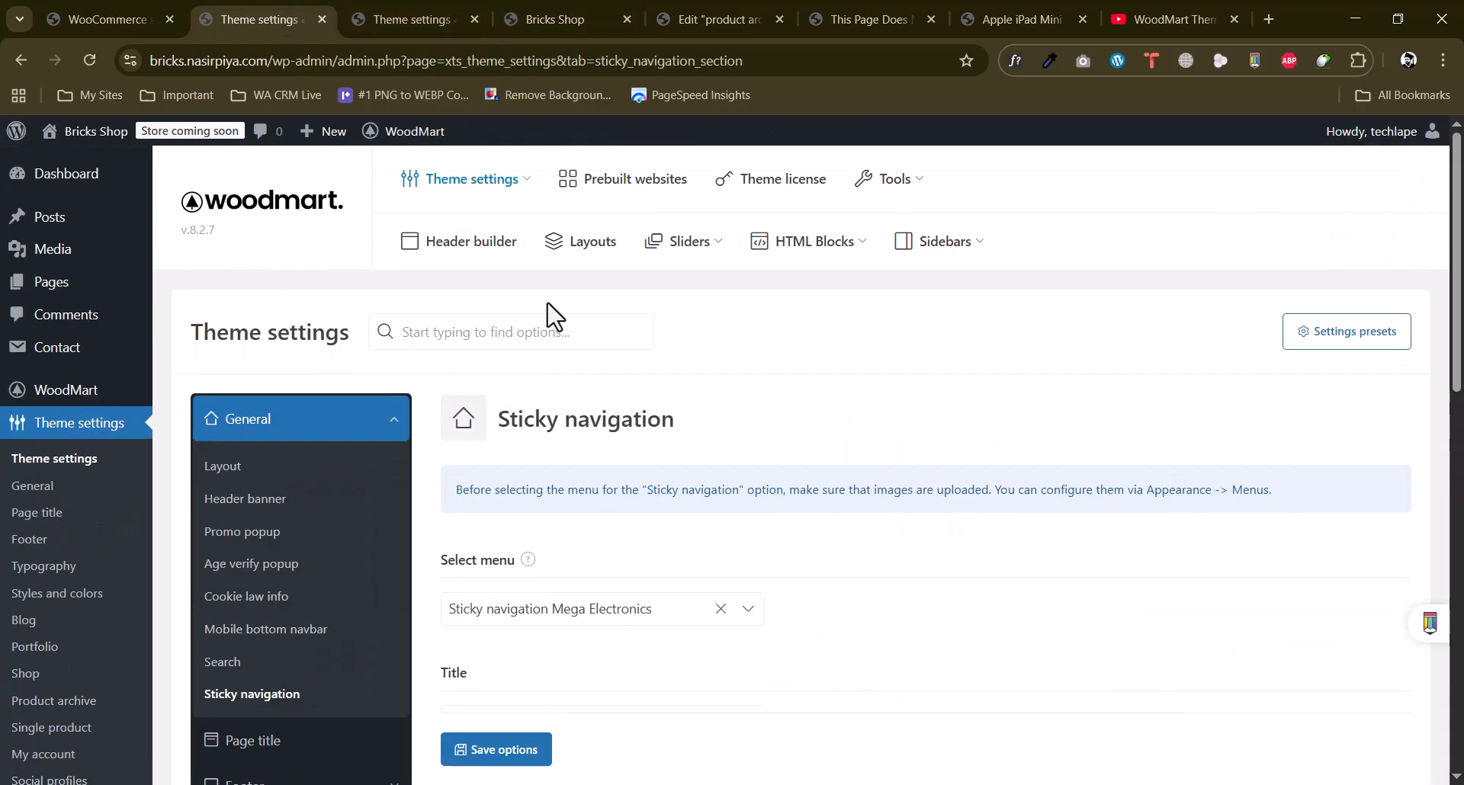
Clear the menu selected for the Sticky navigation in the General theme settings and save the options.
scroll(553, 311, down, 1)
click(272, 328)
scroll(288, 410, down, 3)
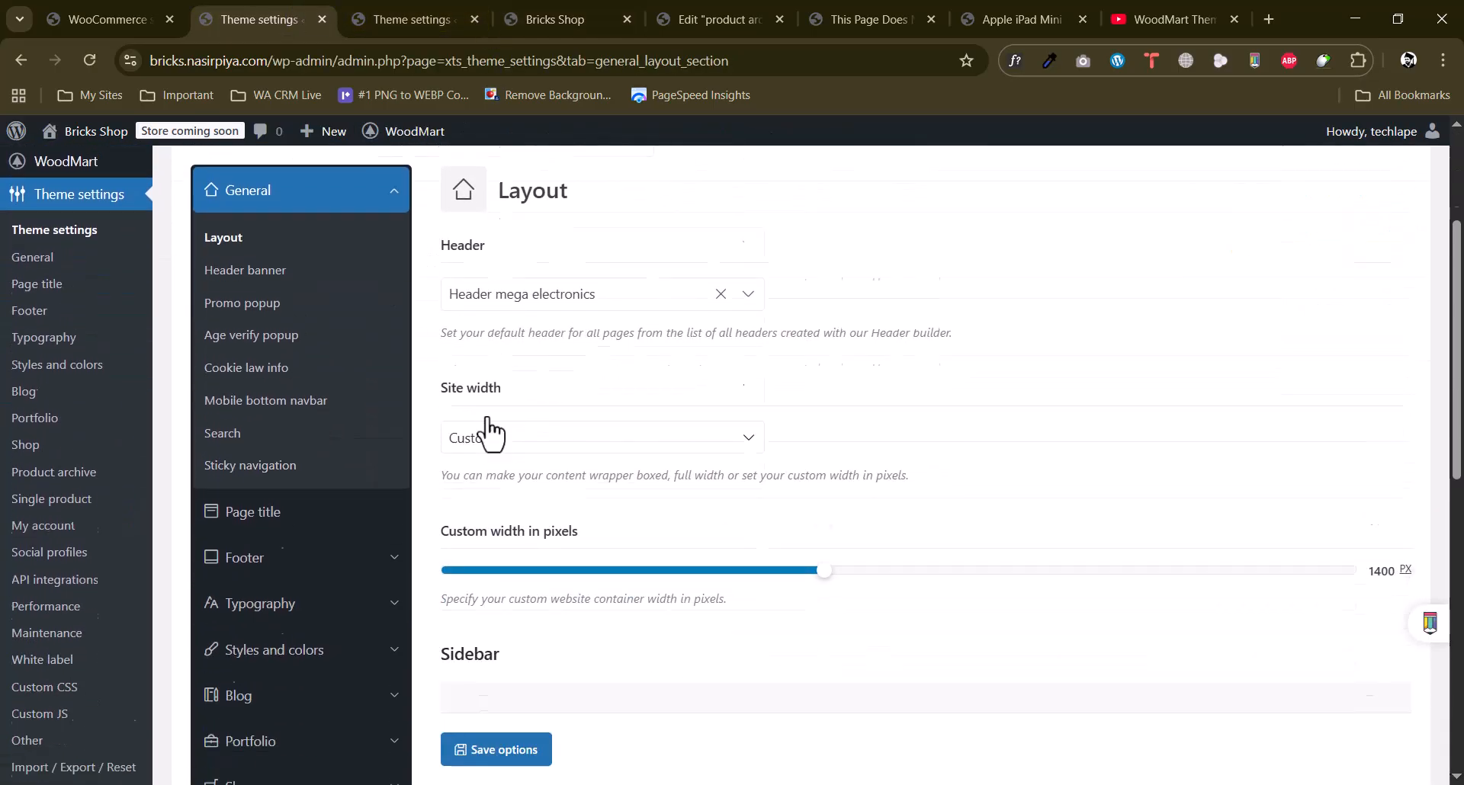
click(283, 411)
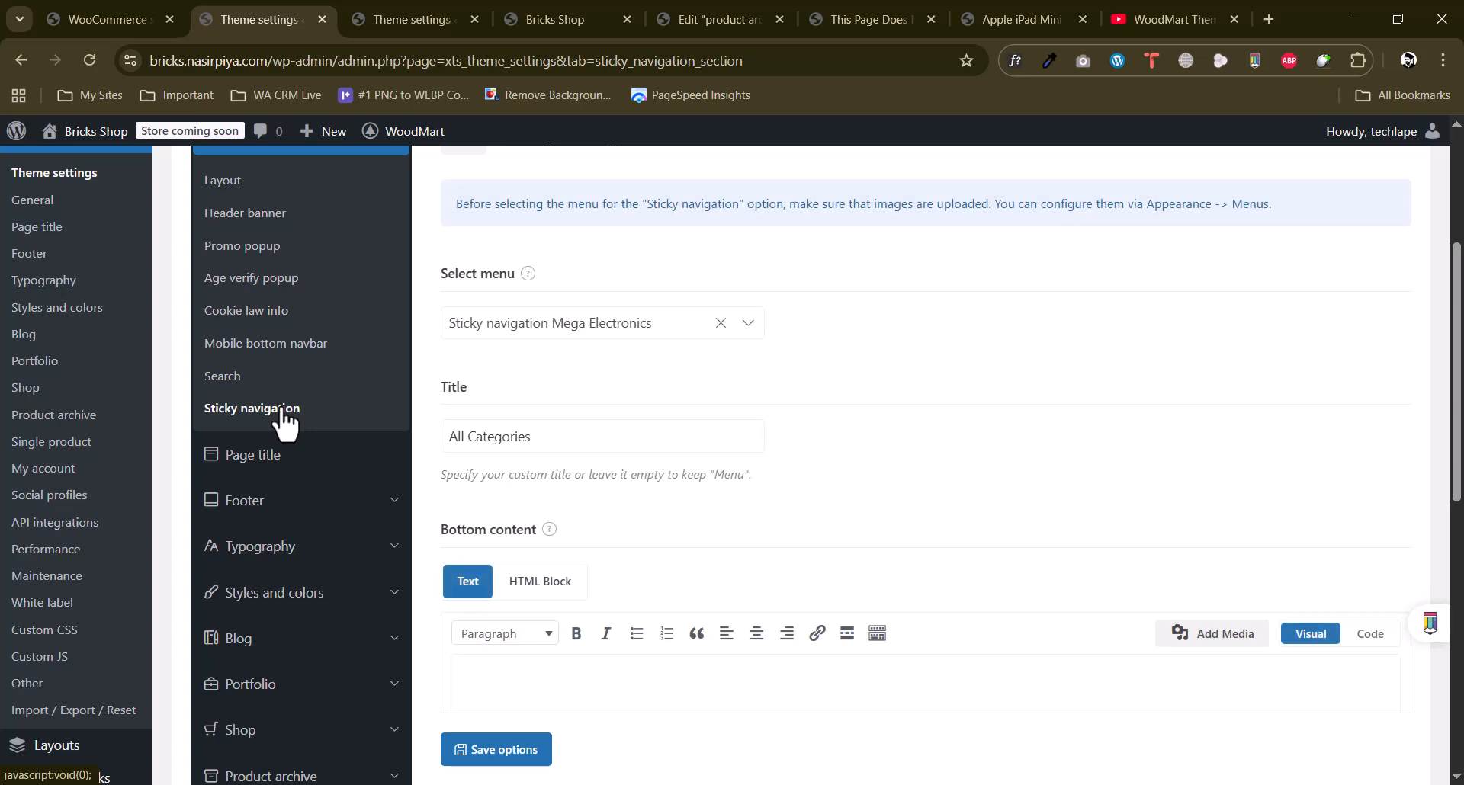
click(720, 323)
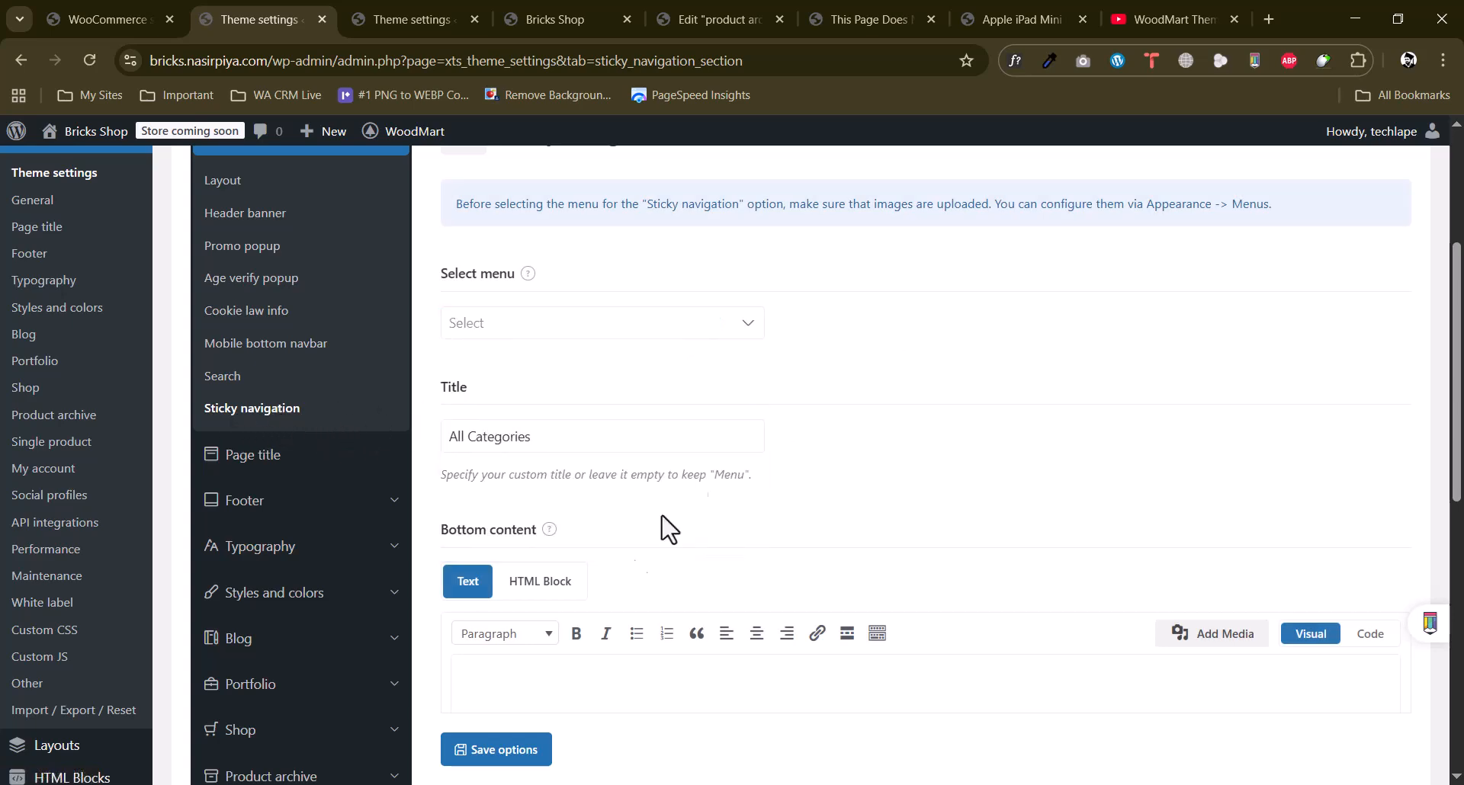
click(498, 751)
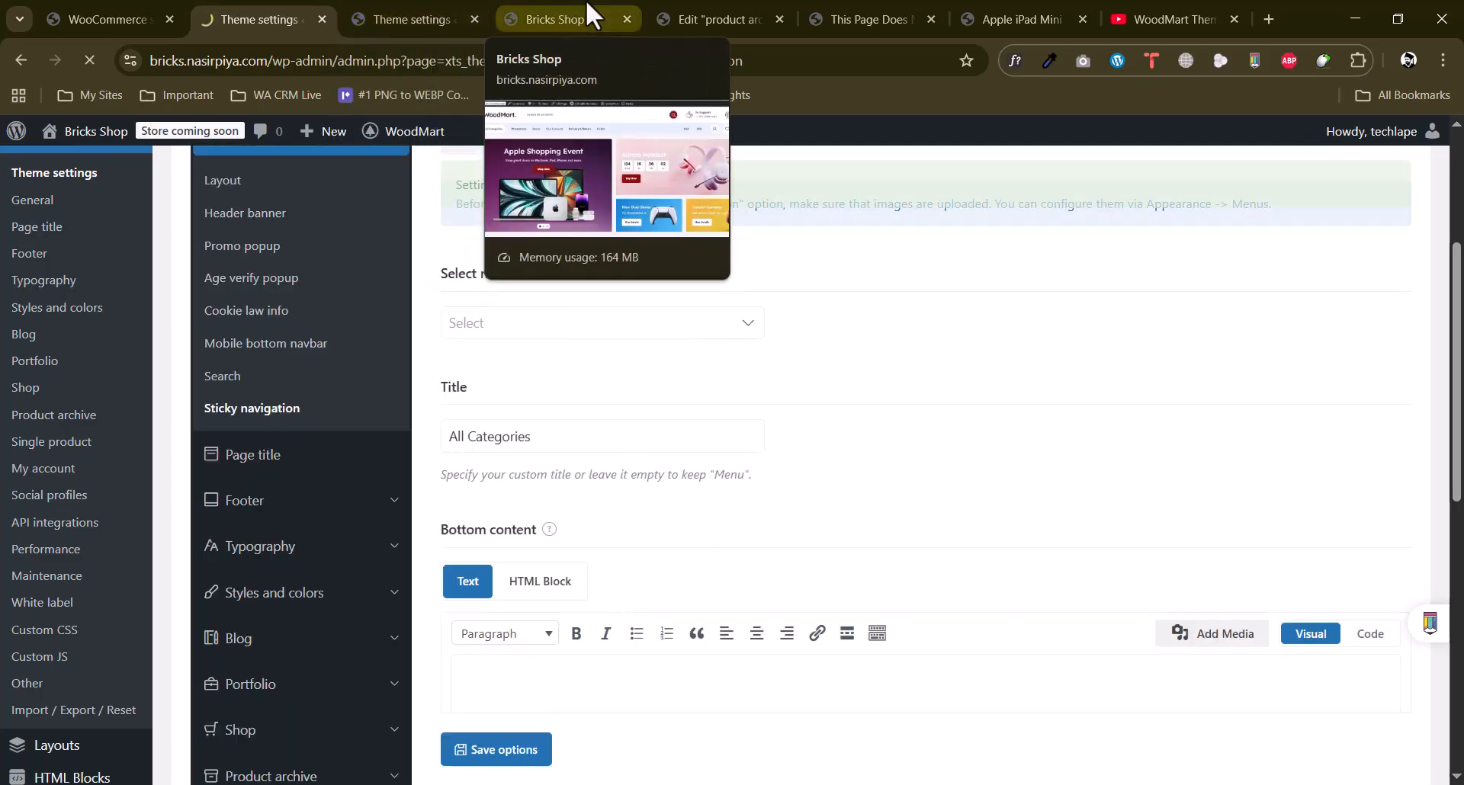
Check the store homepage for the sticky category navigation and return to the Sticky navigation theme settings.
click(543, 20)
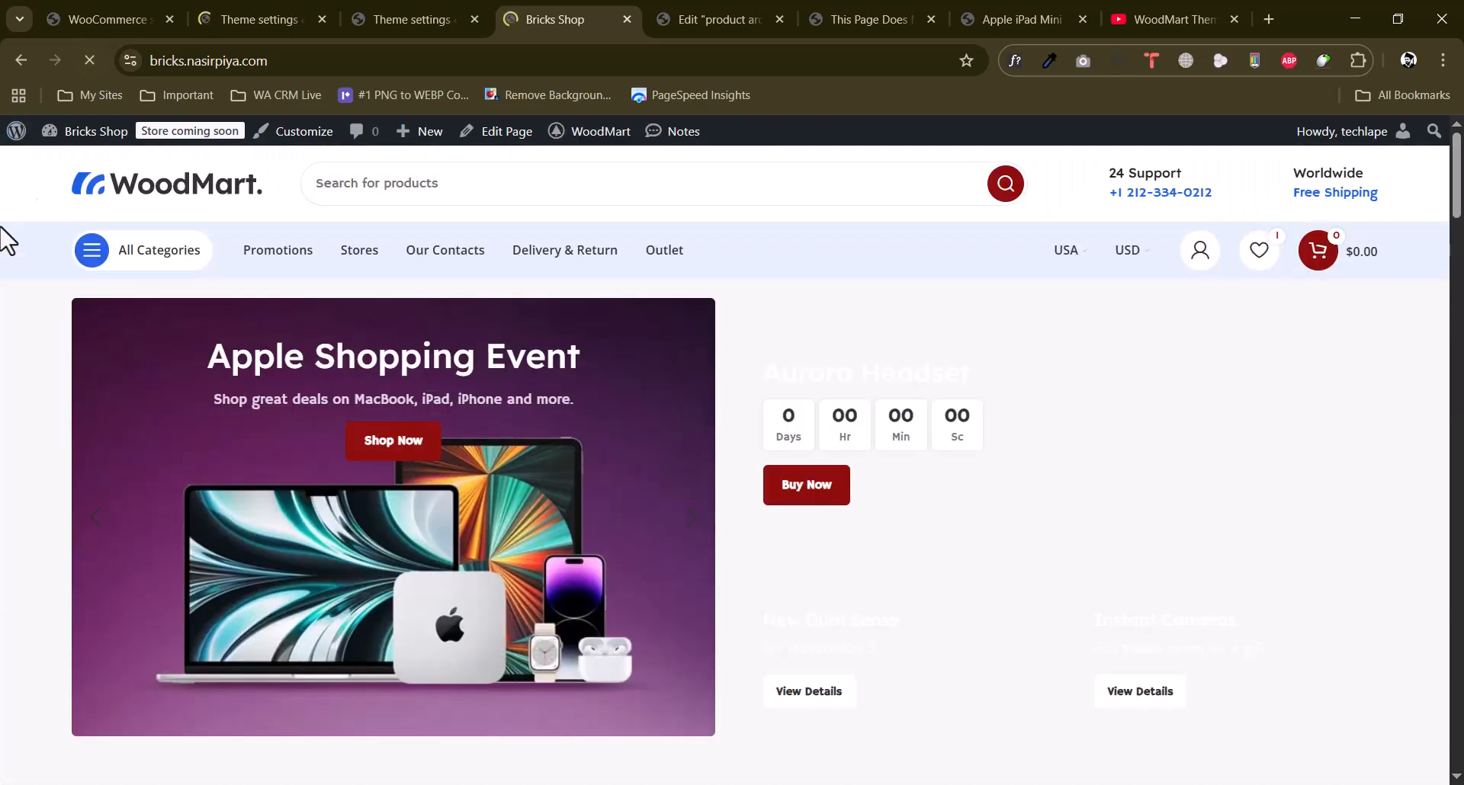
scroll(20, 314, down, 3)
scroll(16, 320, down, 5)
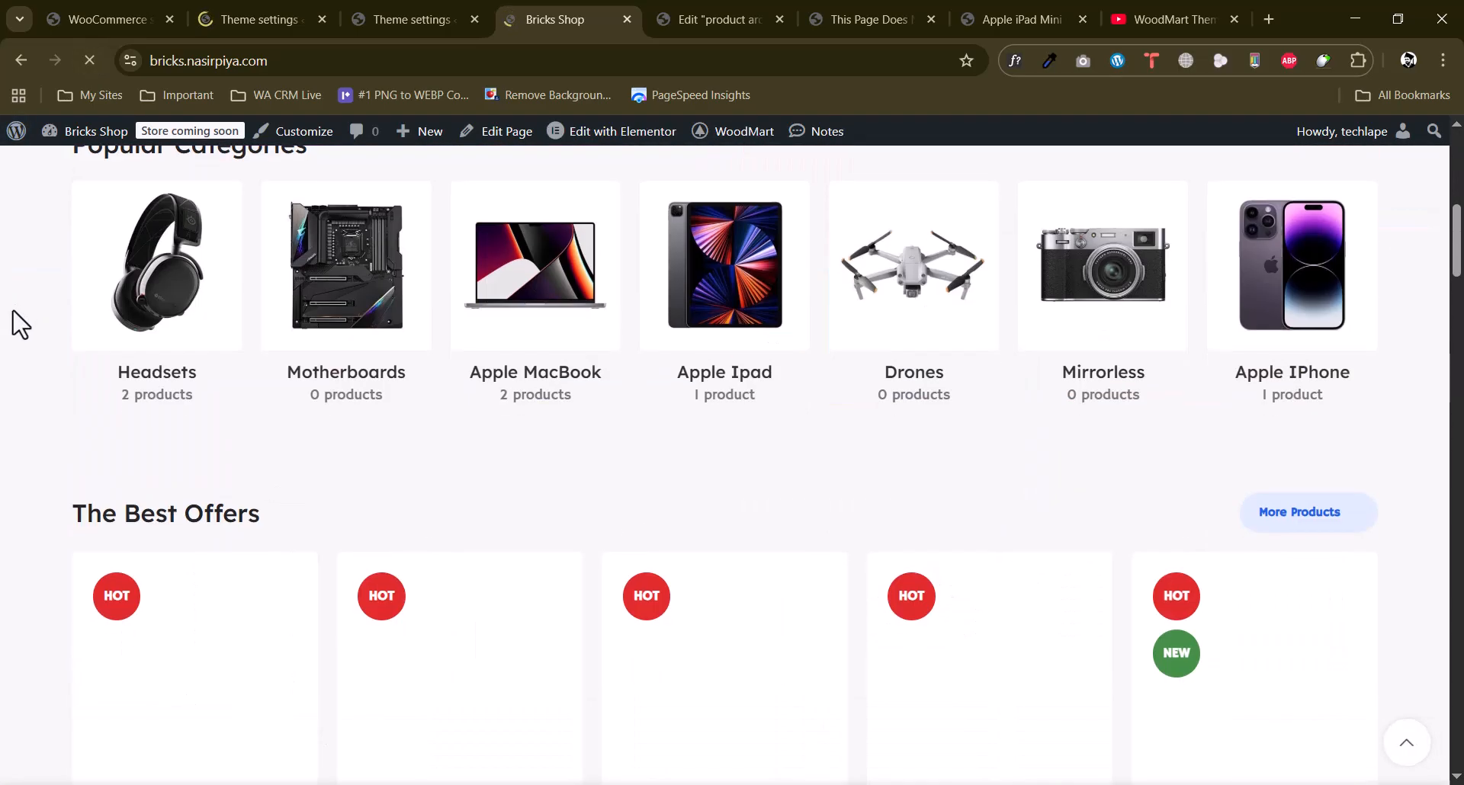
scroll(16, 320, up, 4)
click(299, 15)
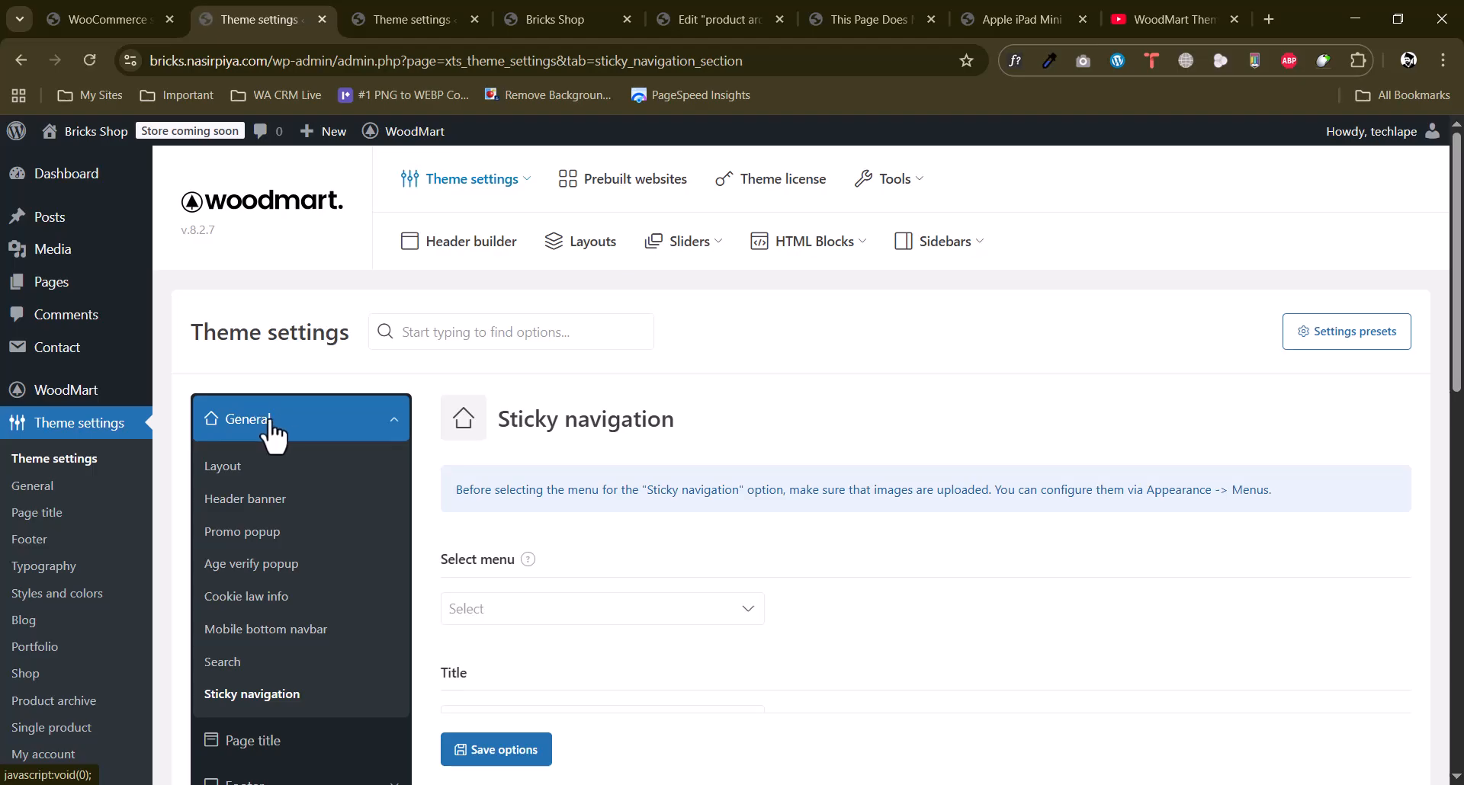
Review the menus available for the Sticky navigation along with its title and bottom content options.
scroll(263, 583, down, 3)
scroll(753, 437, down, 2)
click(577, 308)
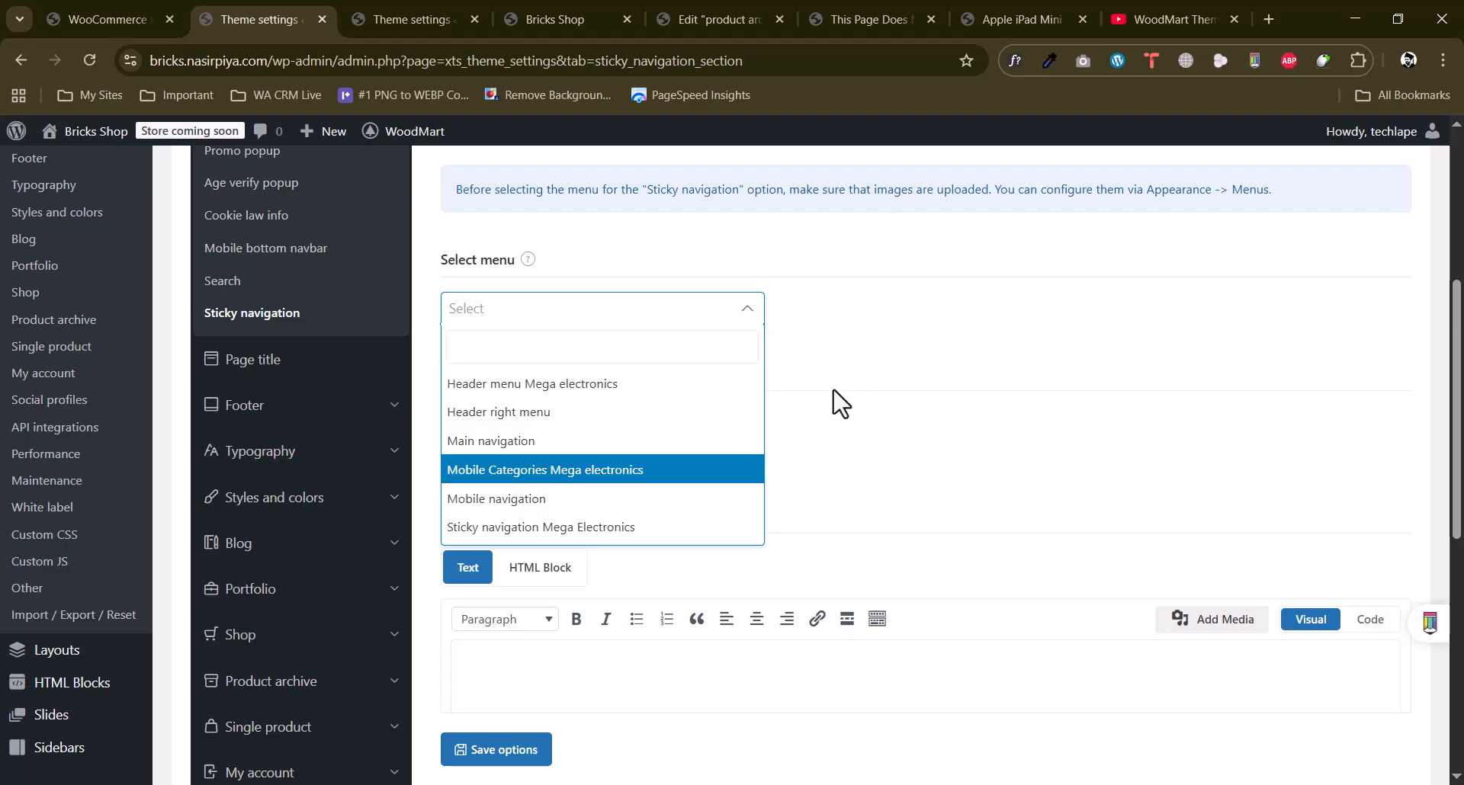
click(931, 402)
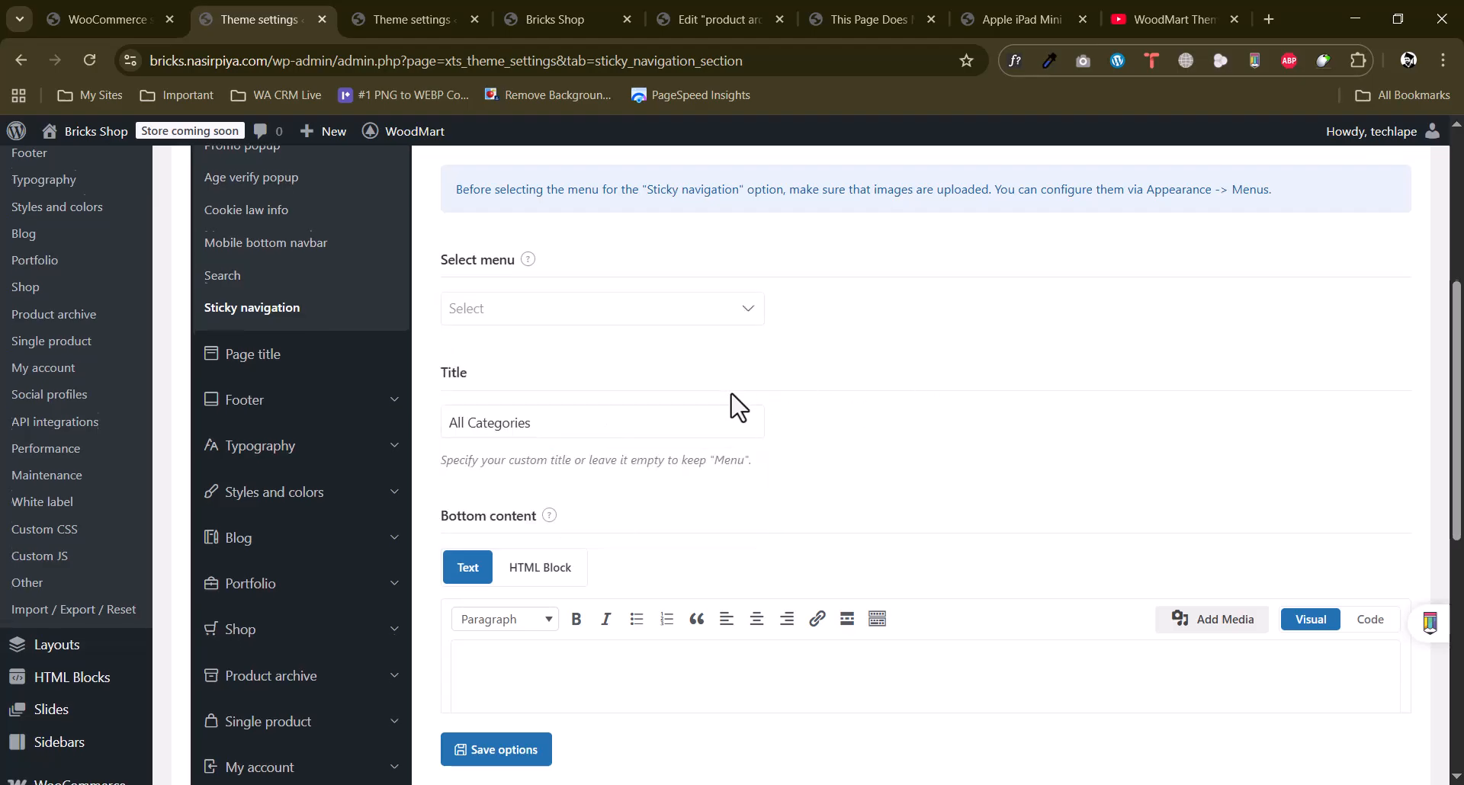
scroll(677, 406, down, 3)
mouse_move(34, 586)
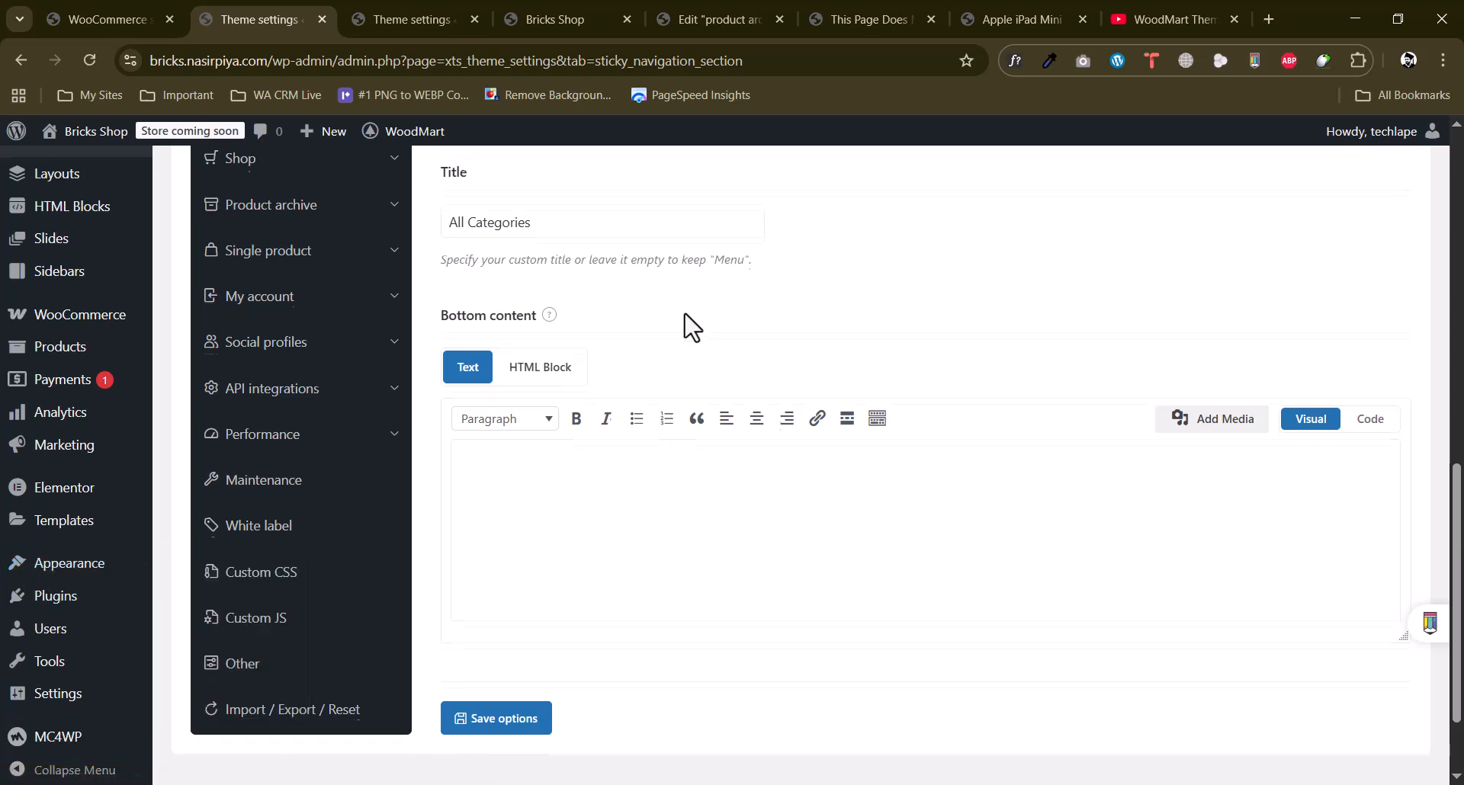
scroll(690, 325, up, 7)
scroll(712, 392, down, 3)
scroll(630, 340, up, 3)
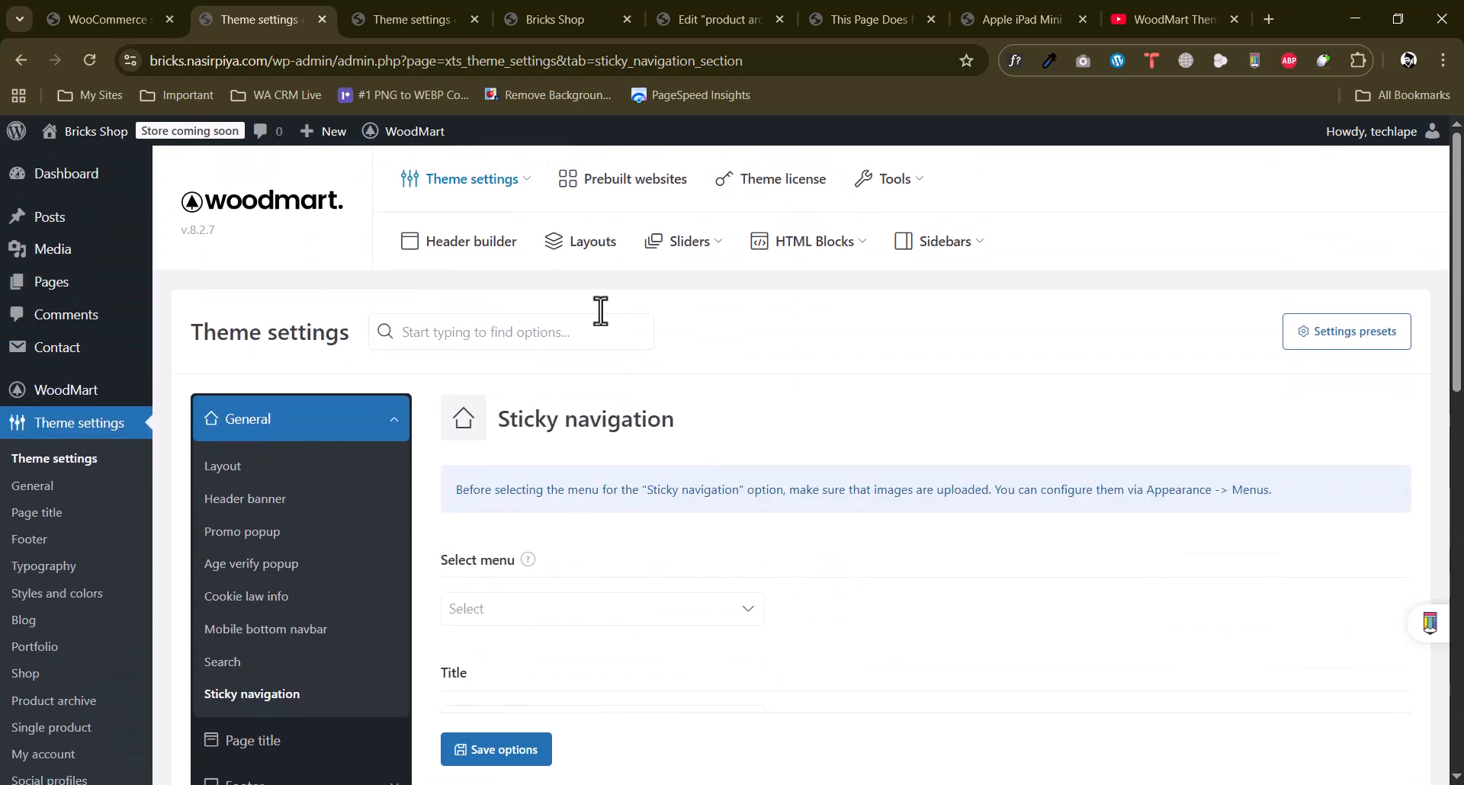
Look over the store homepage from the header to the footer and return to its beginning.
click(534, 18)
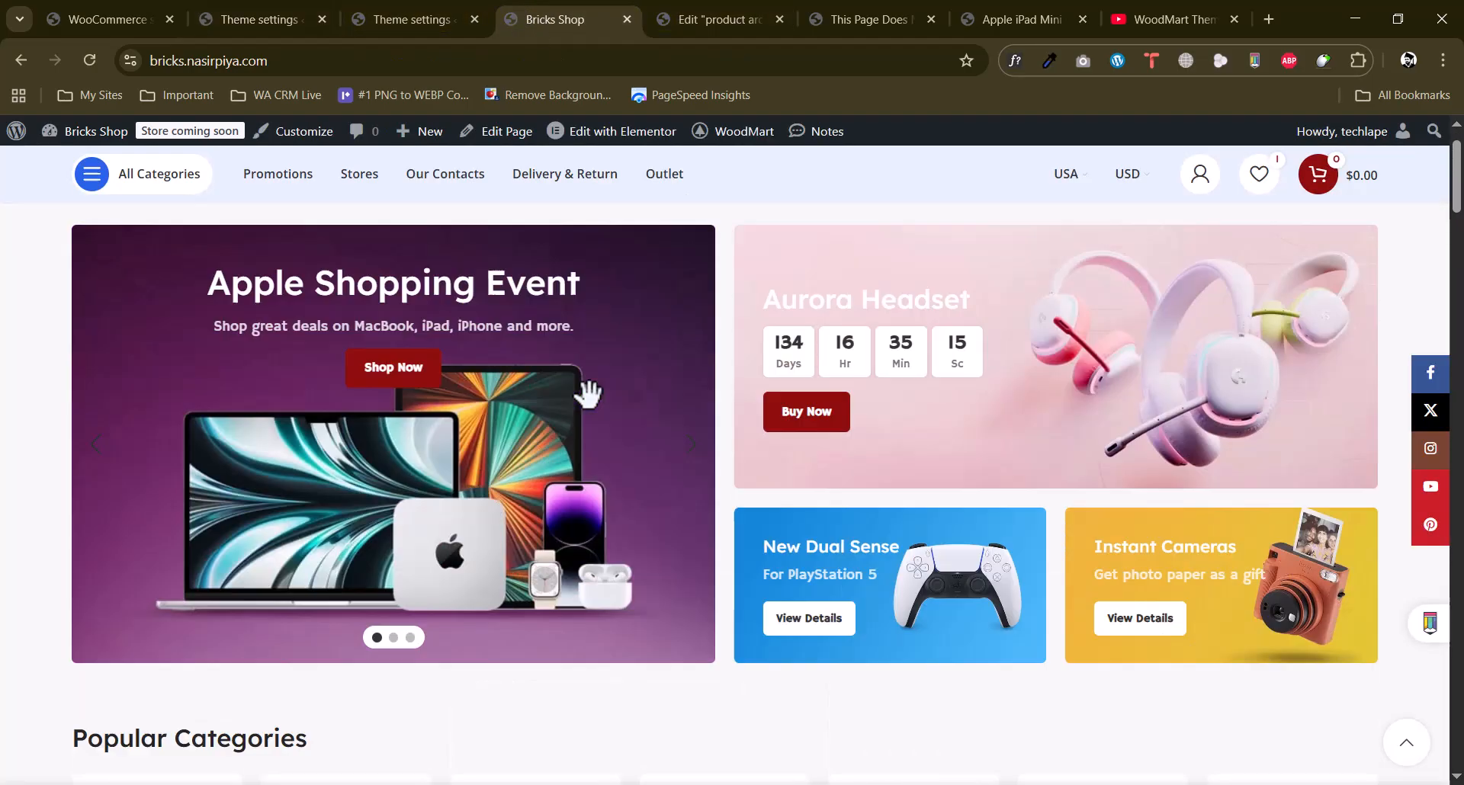
click(157, 200)
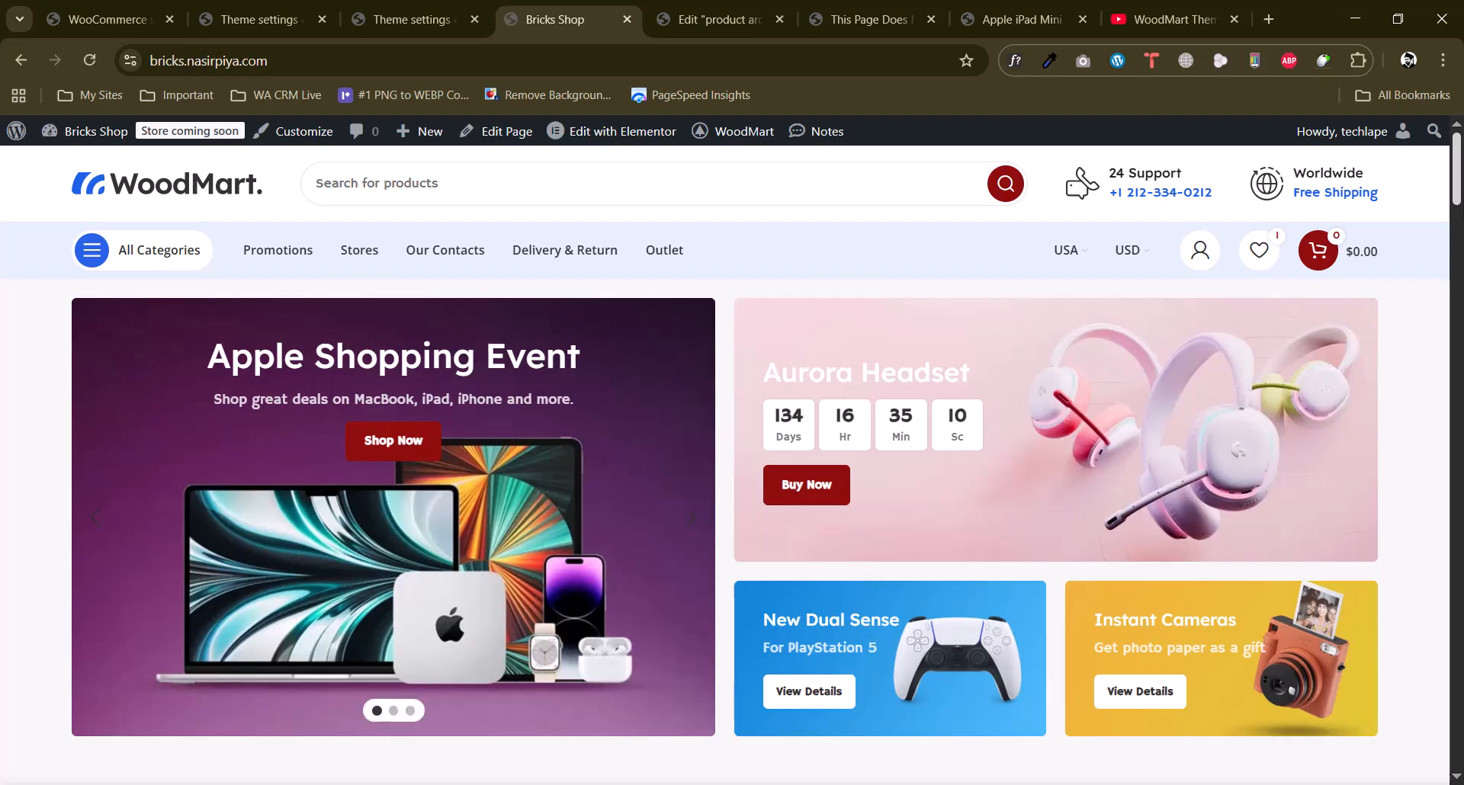
scroll(1447, 229, down, 15)
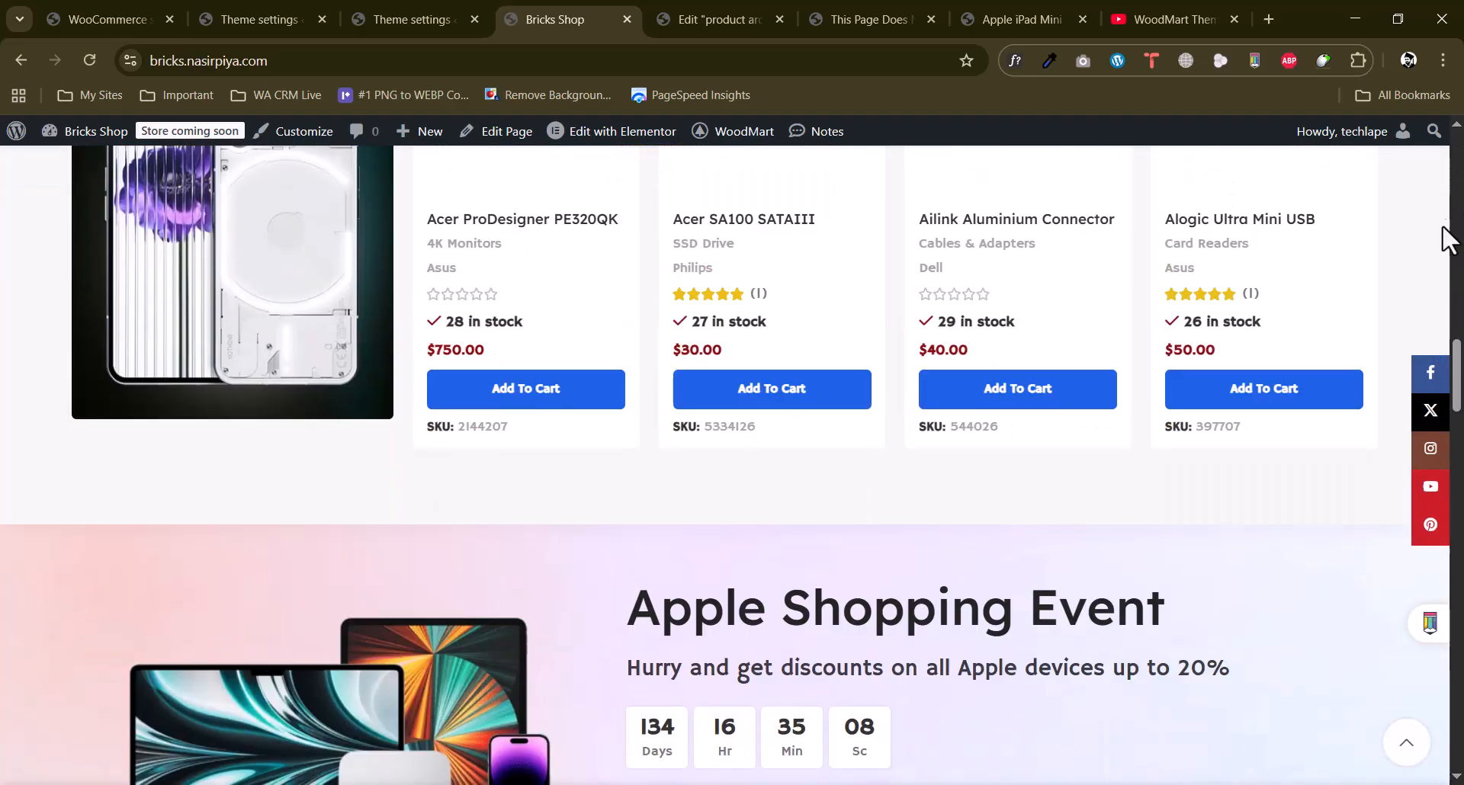
drag(1458, 364, 1441, 728)
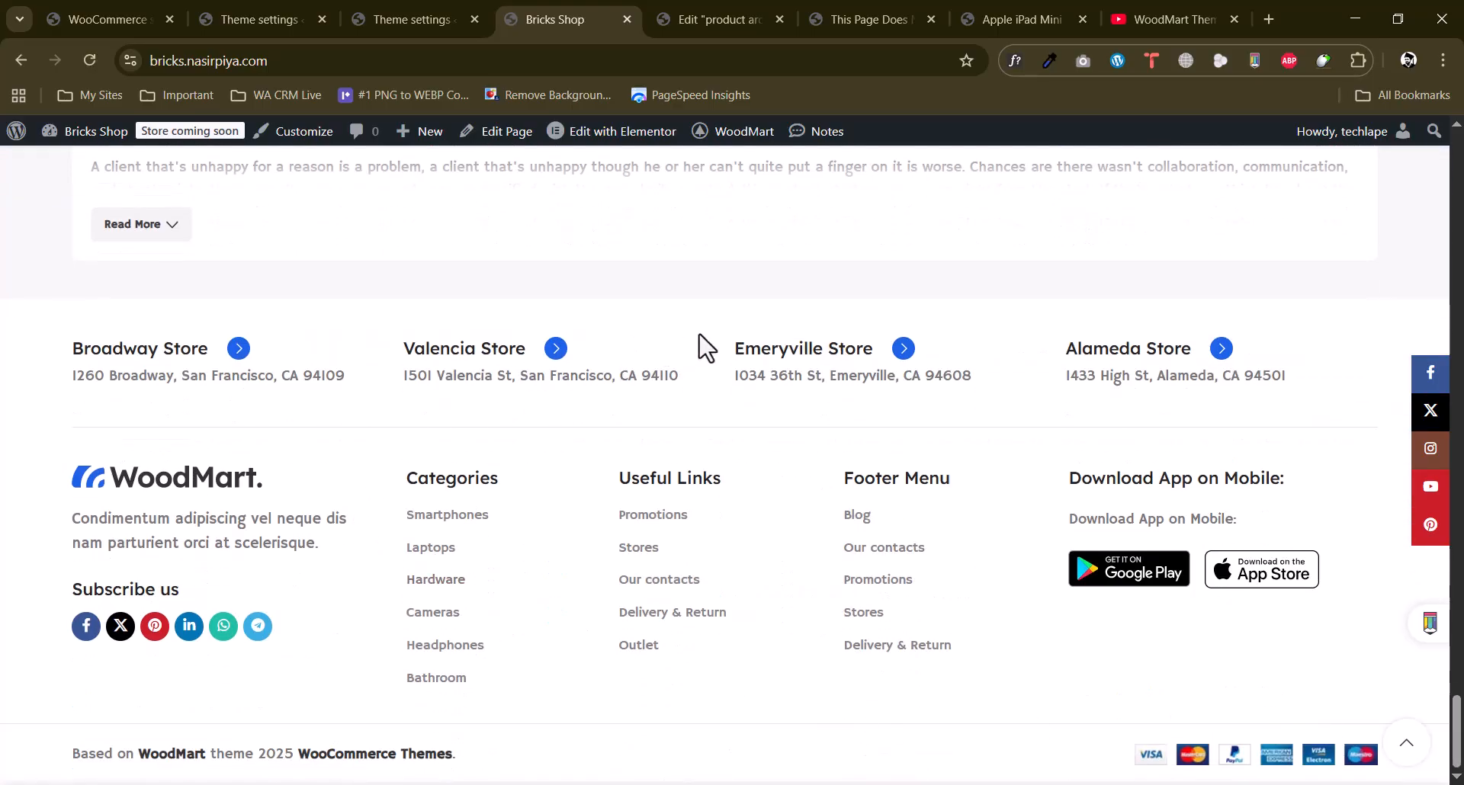
mouse_move(595, 142)
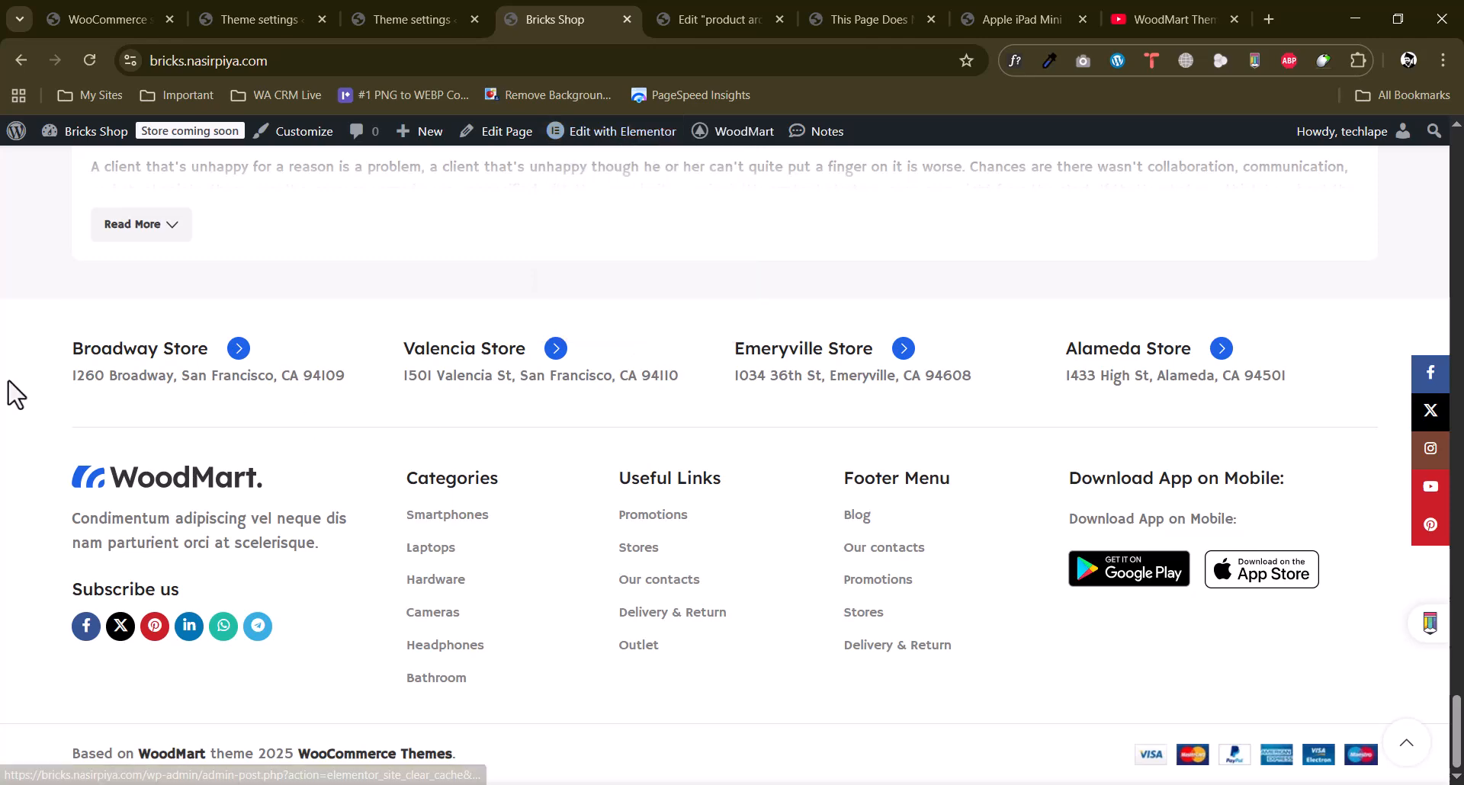
drag(1463, 745, 1460, 181)
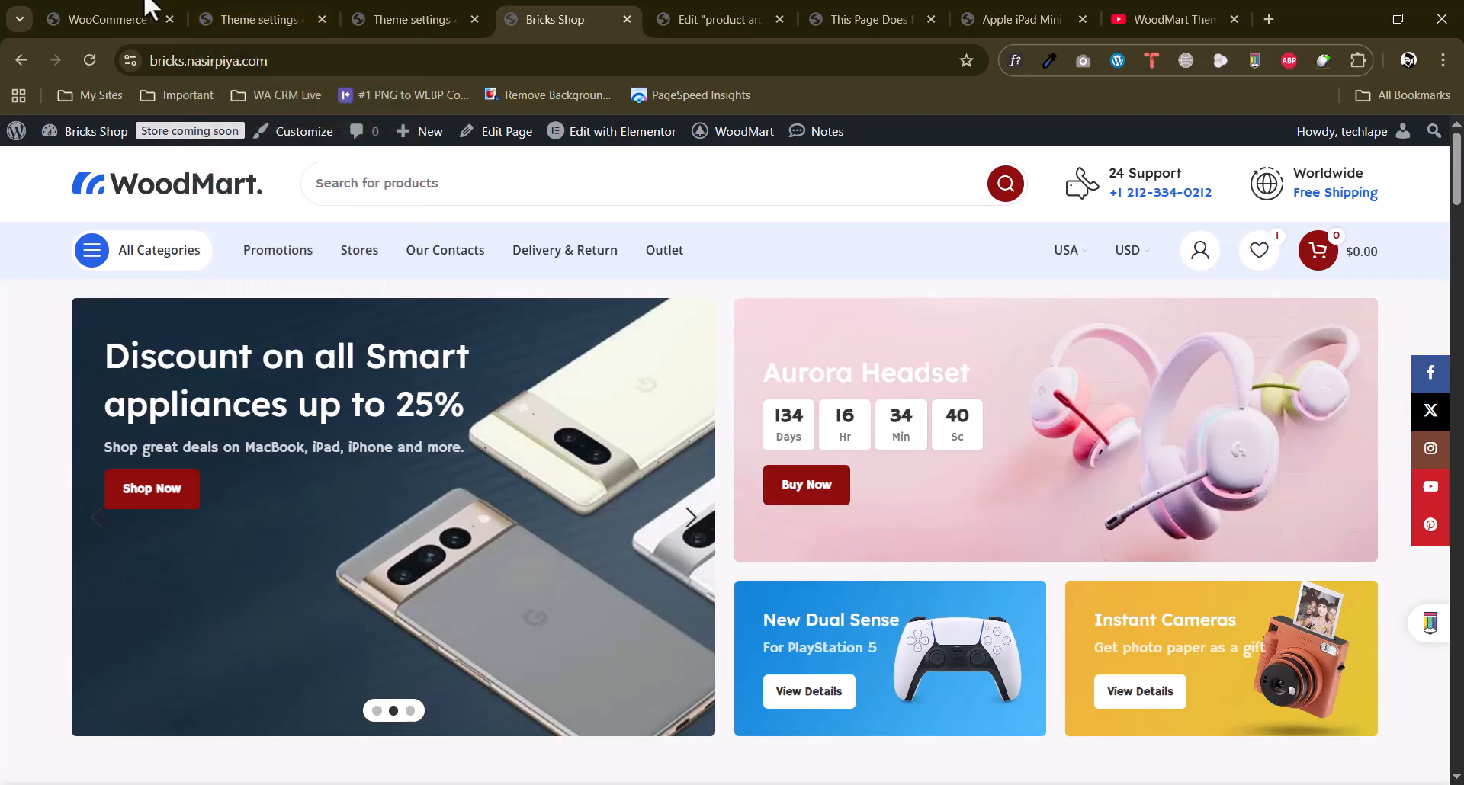
Open the Menus page under Appearance in the WordPress dashboard.
click(252, 15)
click(431, 11)
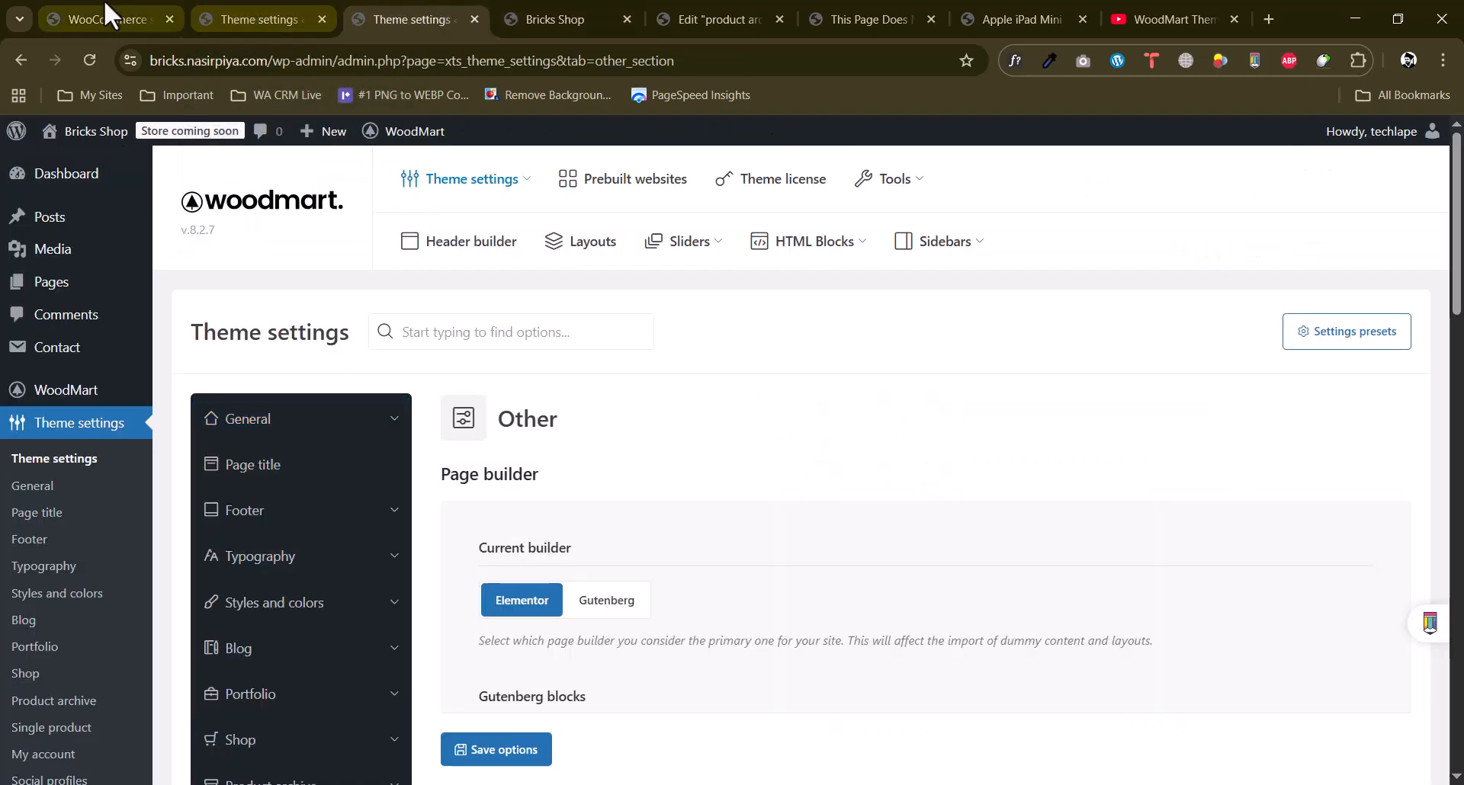
click(107, 15)
scroll(121, 468, down, 5)
scroll(114, 549, down, 1)
mouse_move(69, 551)
click(191, 663)
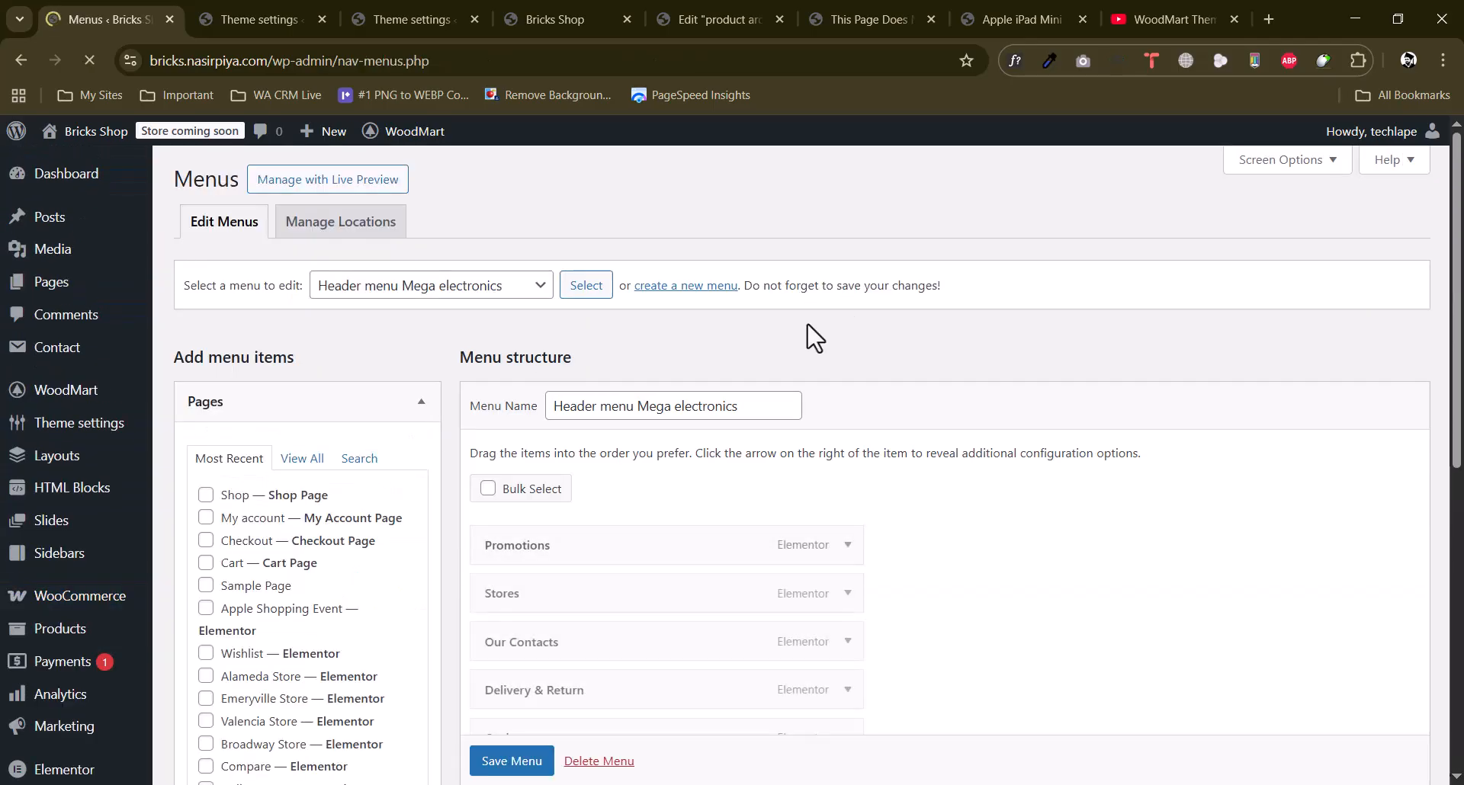
Check which menus can be edited and look over the structure of Header menu Mega electronics.
scroll(771, 376, down, 2)
scroll(534, 343, up, 2)
click(418, 287)
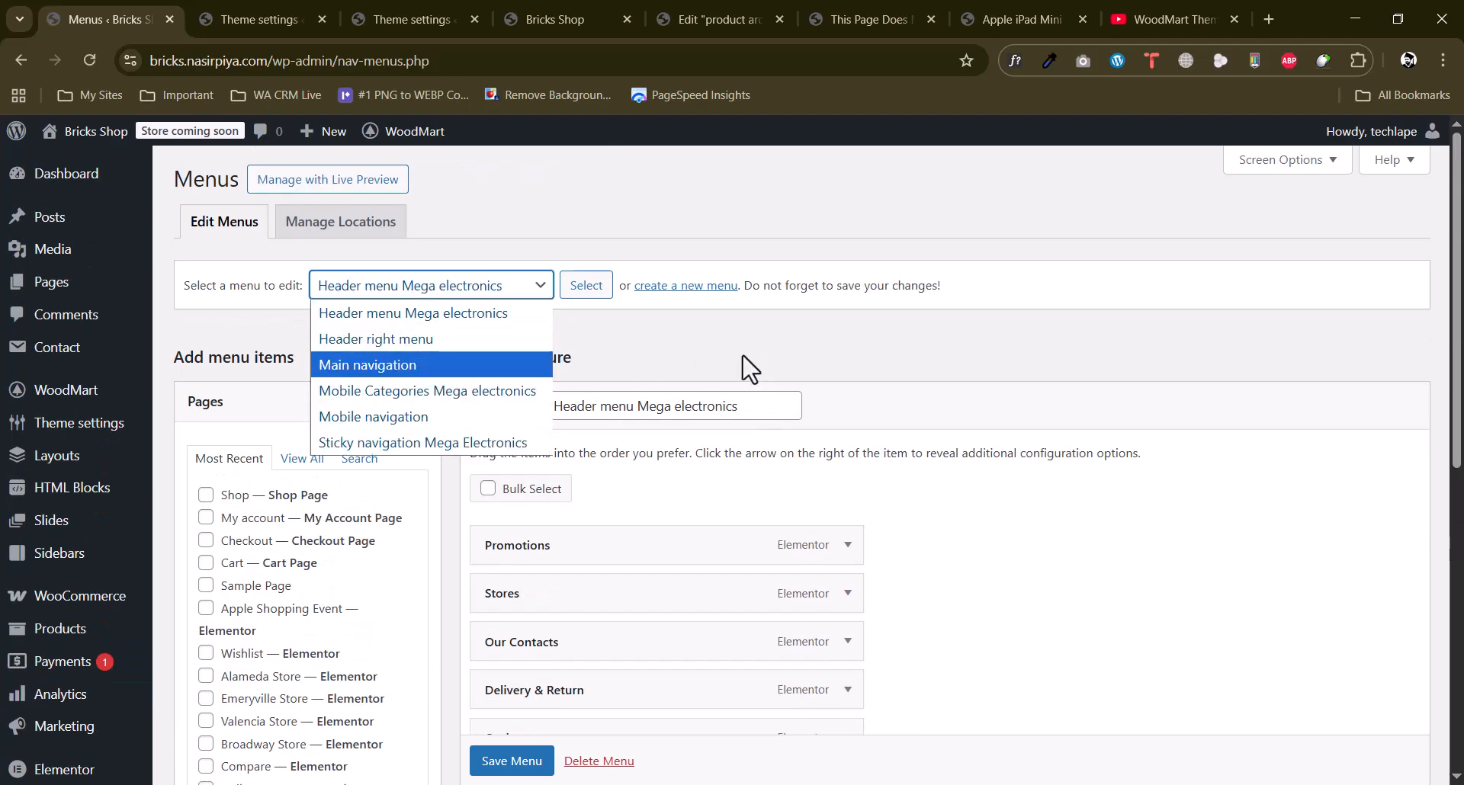
click(657, 354)
scroll(763, 328, down, 3)
scroll(774, 332, up, 4)
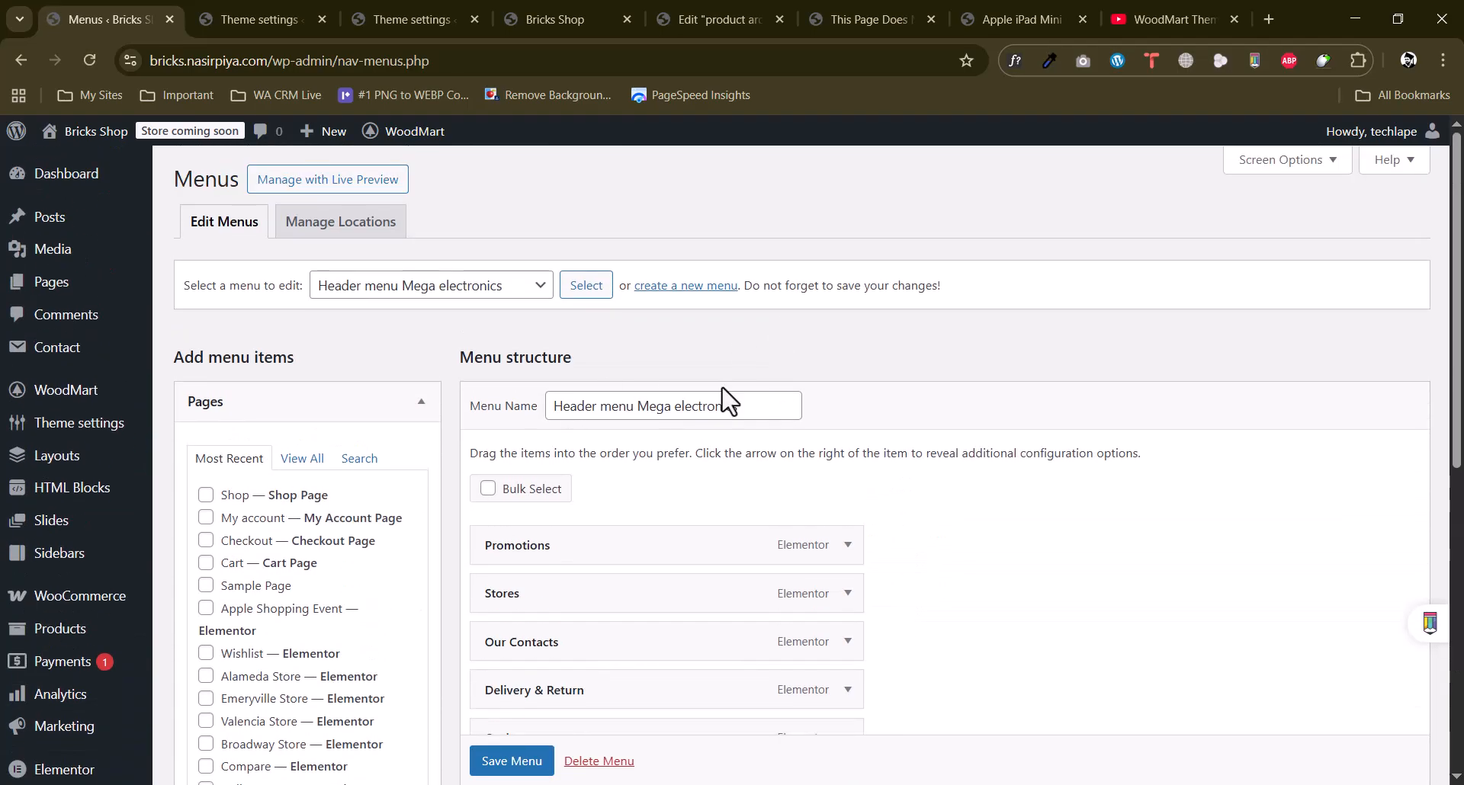
Check the display location settings of Header menu Mega electronics, glance at the store homepage, and return to the Menus page.
scroll(724, 392, down, 5)
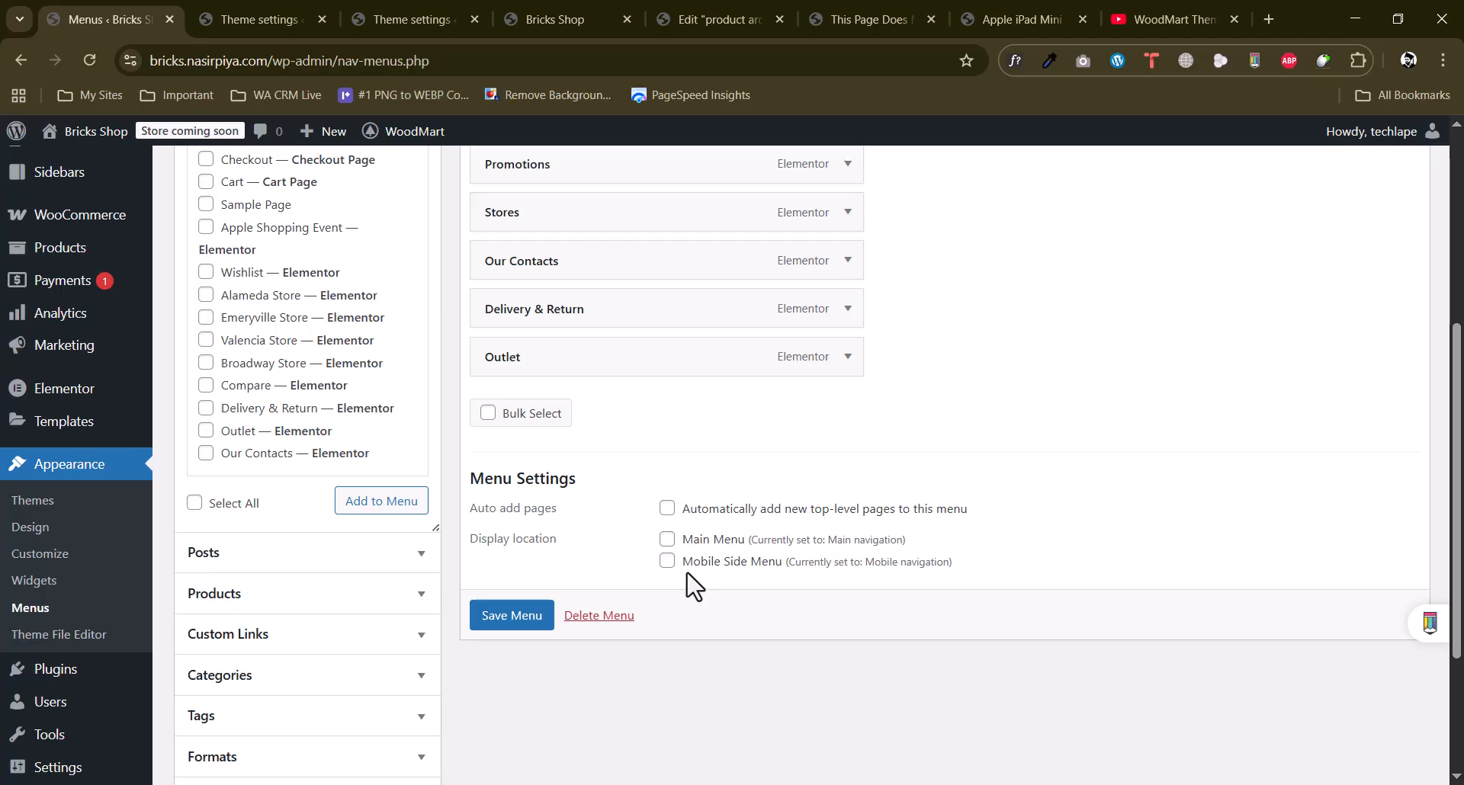
click(533, 13)
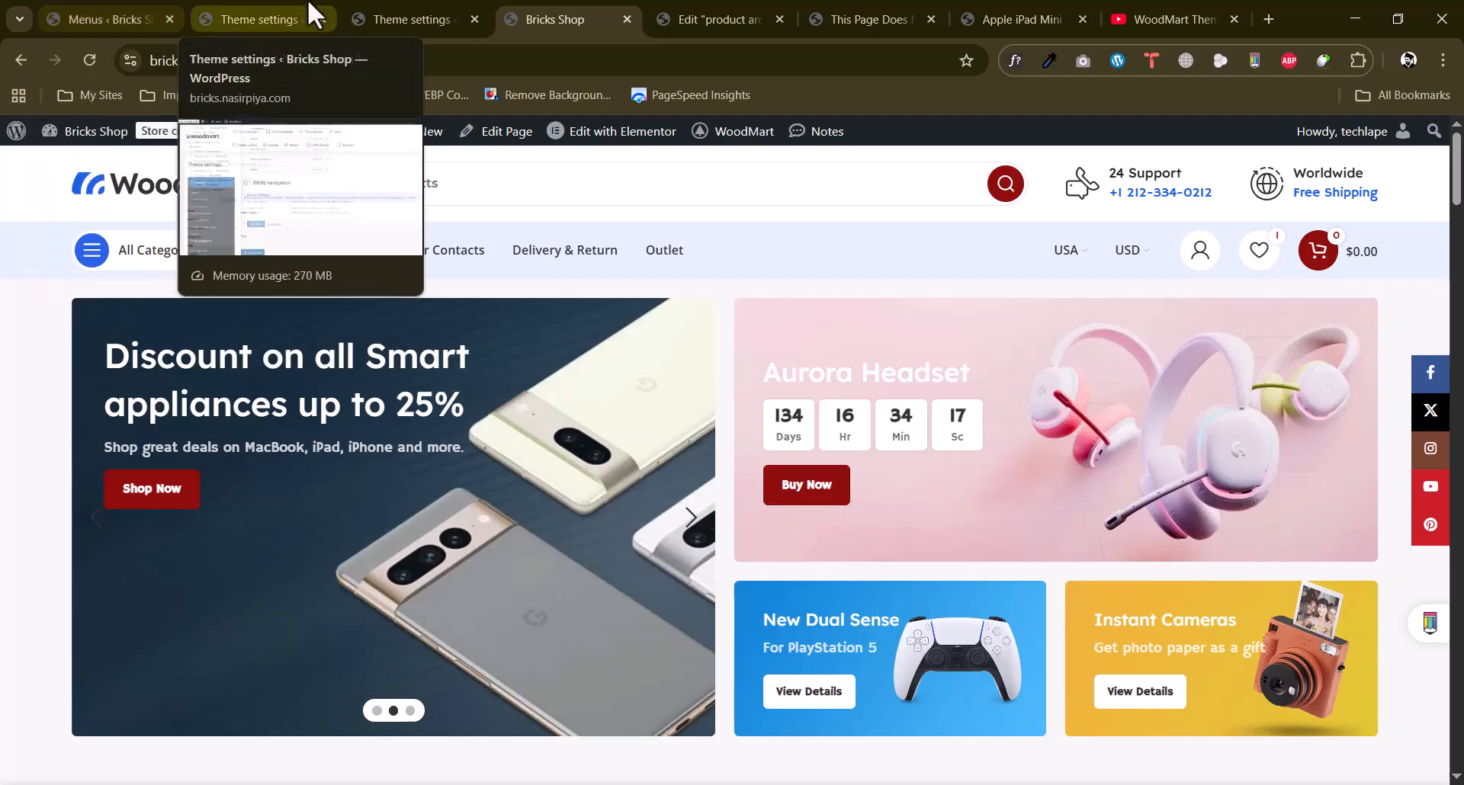
click(134, 3)
scroll(83, 321, up, 5)
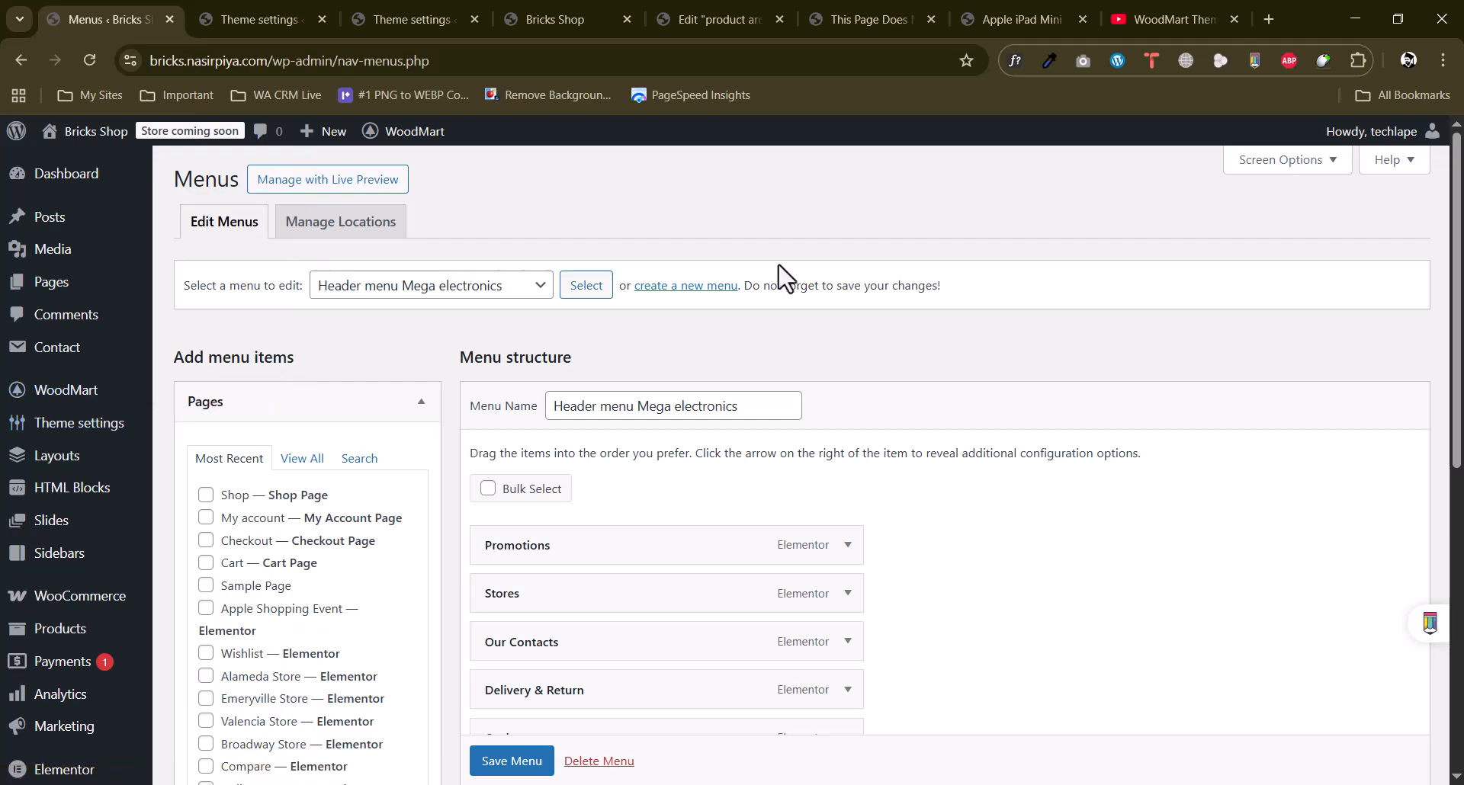
View the list of blog posts, then open the list of all pages.
click(47, 221)
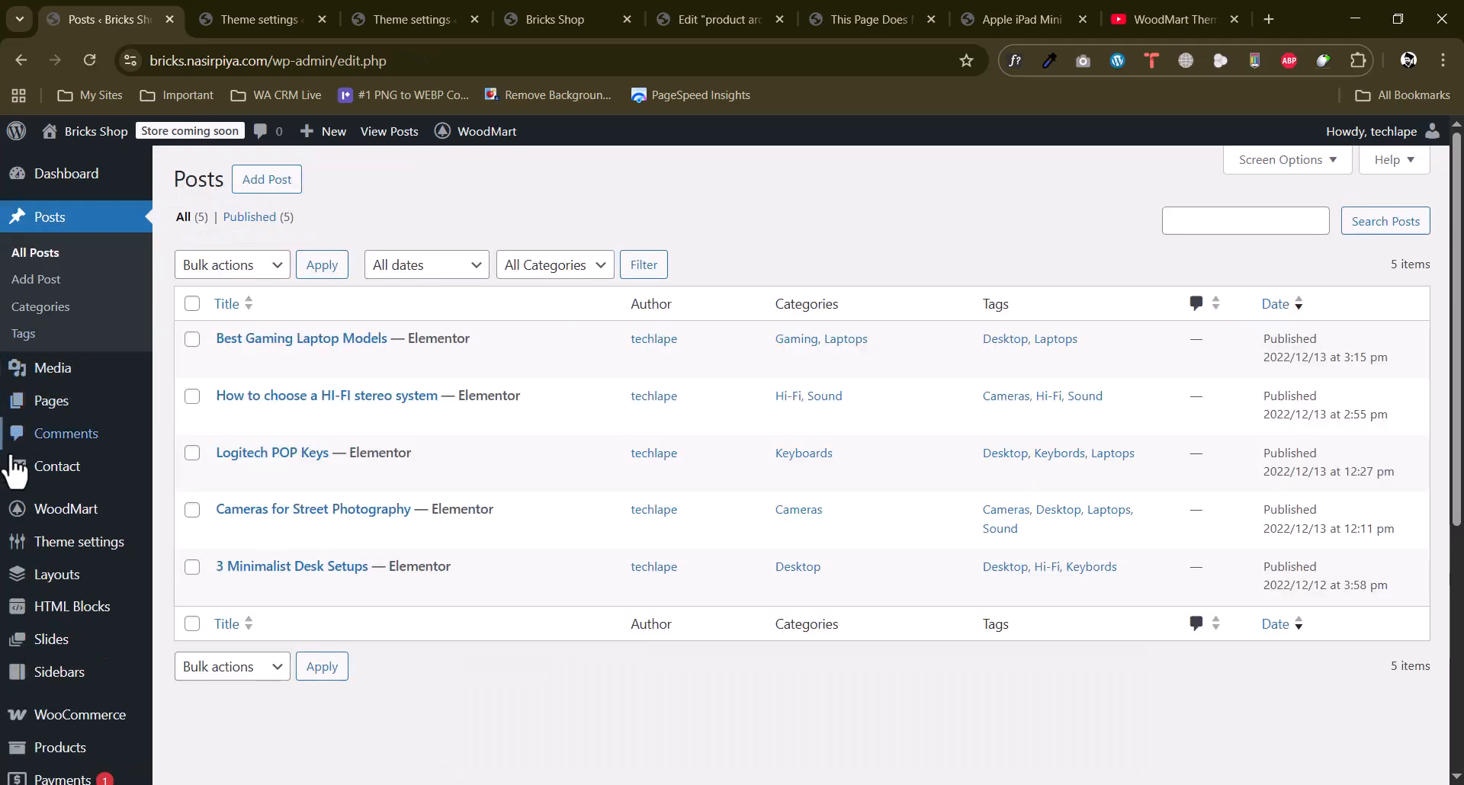
click(47, 401)
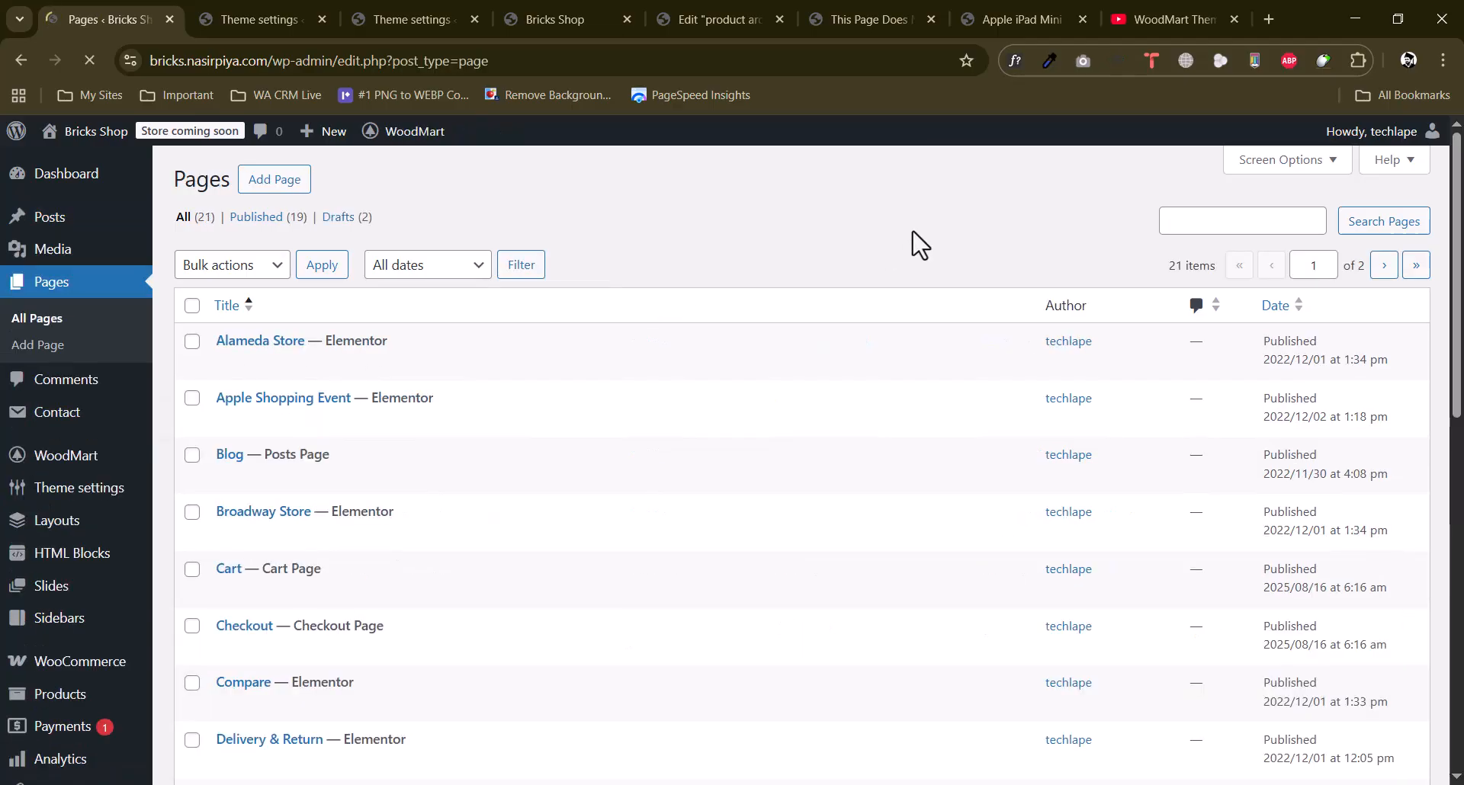
scroll(336, 385, down, 5)
scroll(321, 381, up, 5)
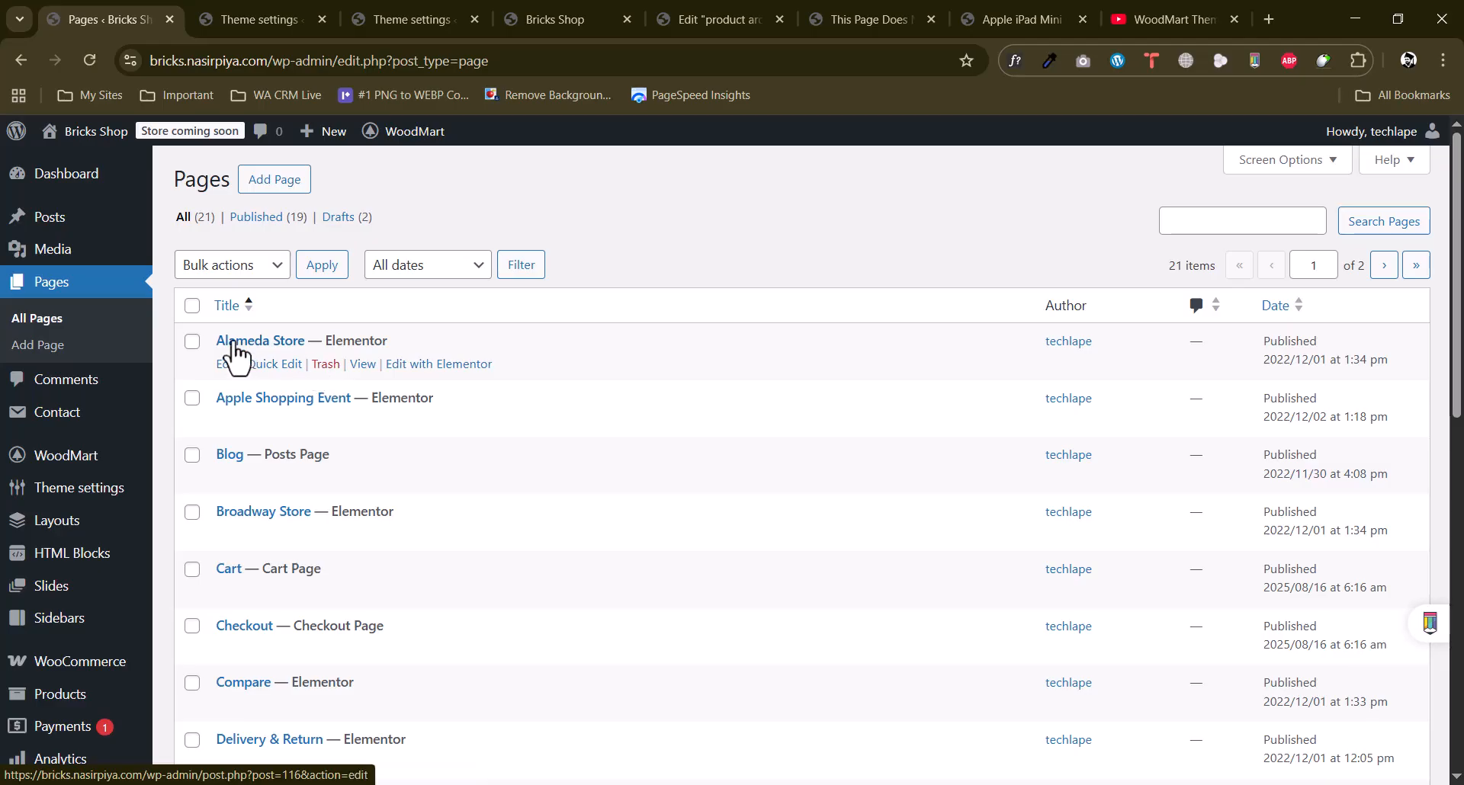
Look through the listed site pages, including Home Mega-electronics, My account, Our Contacts, Shop and Compare.
scroll(303, 458, down, 8)
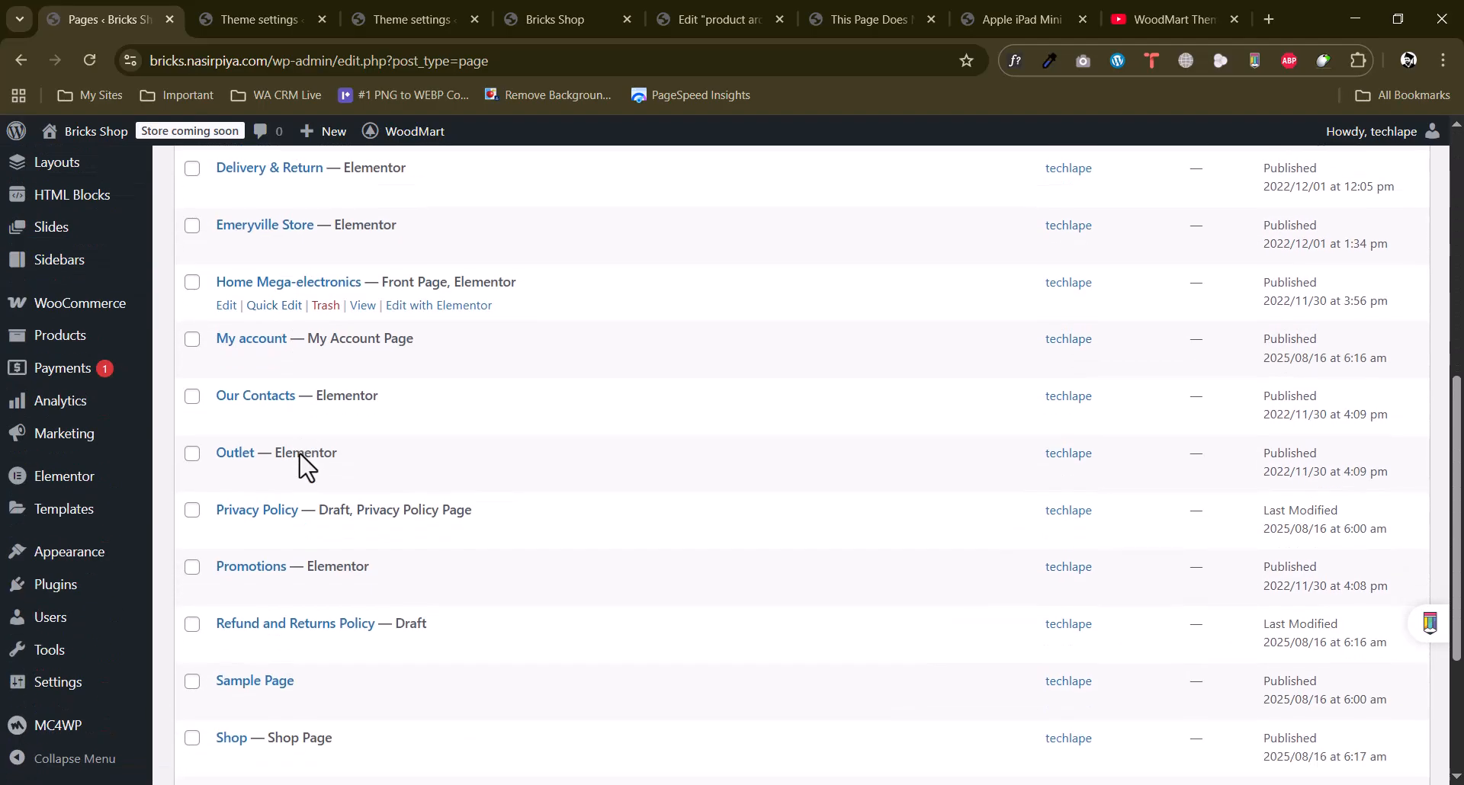
scroll(300, 465, down, 2)
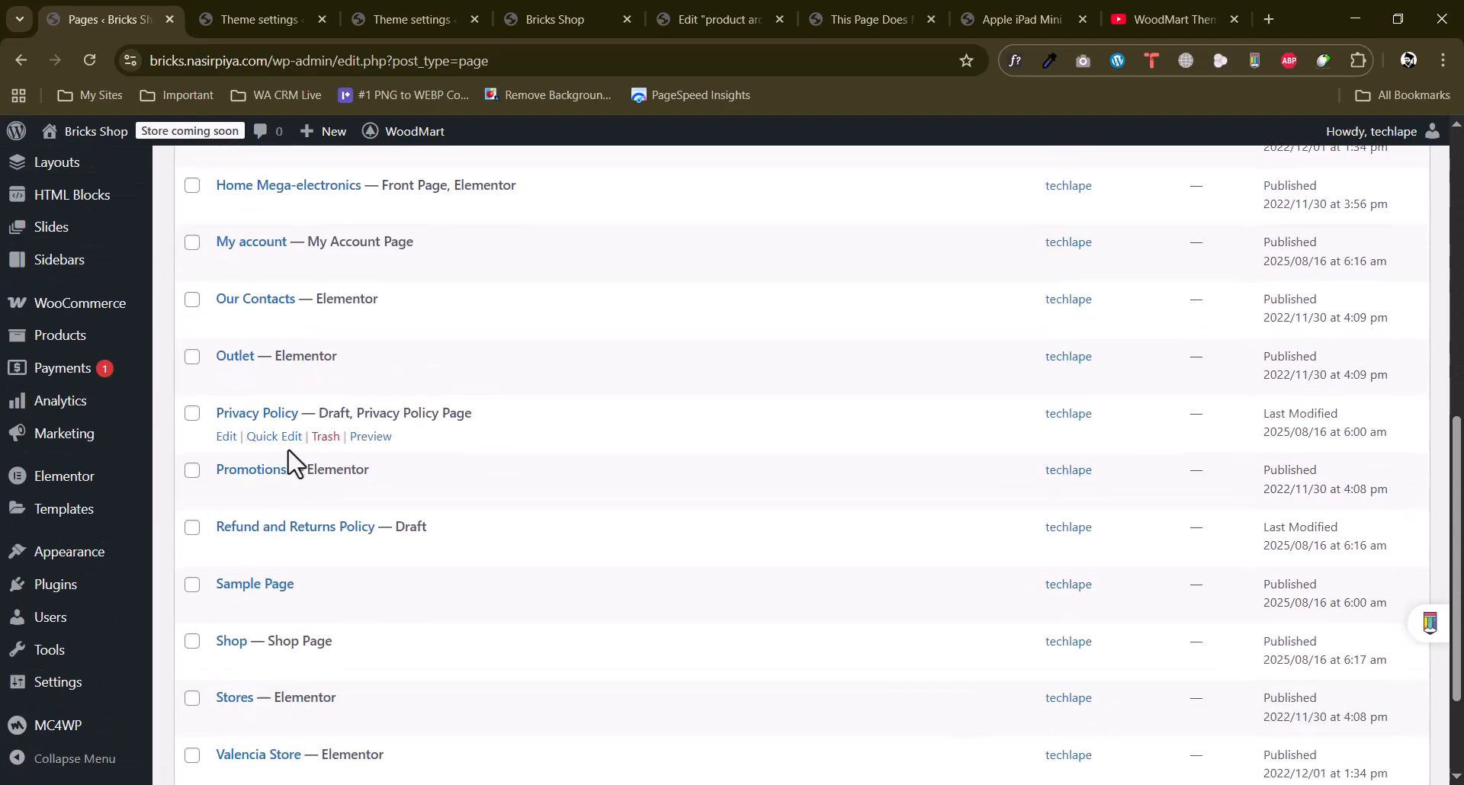
scroll(291, 462, down, 2)
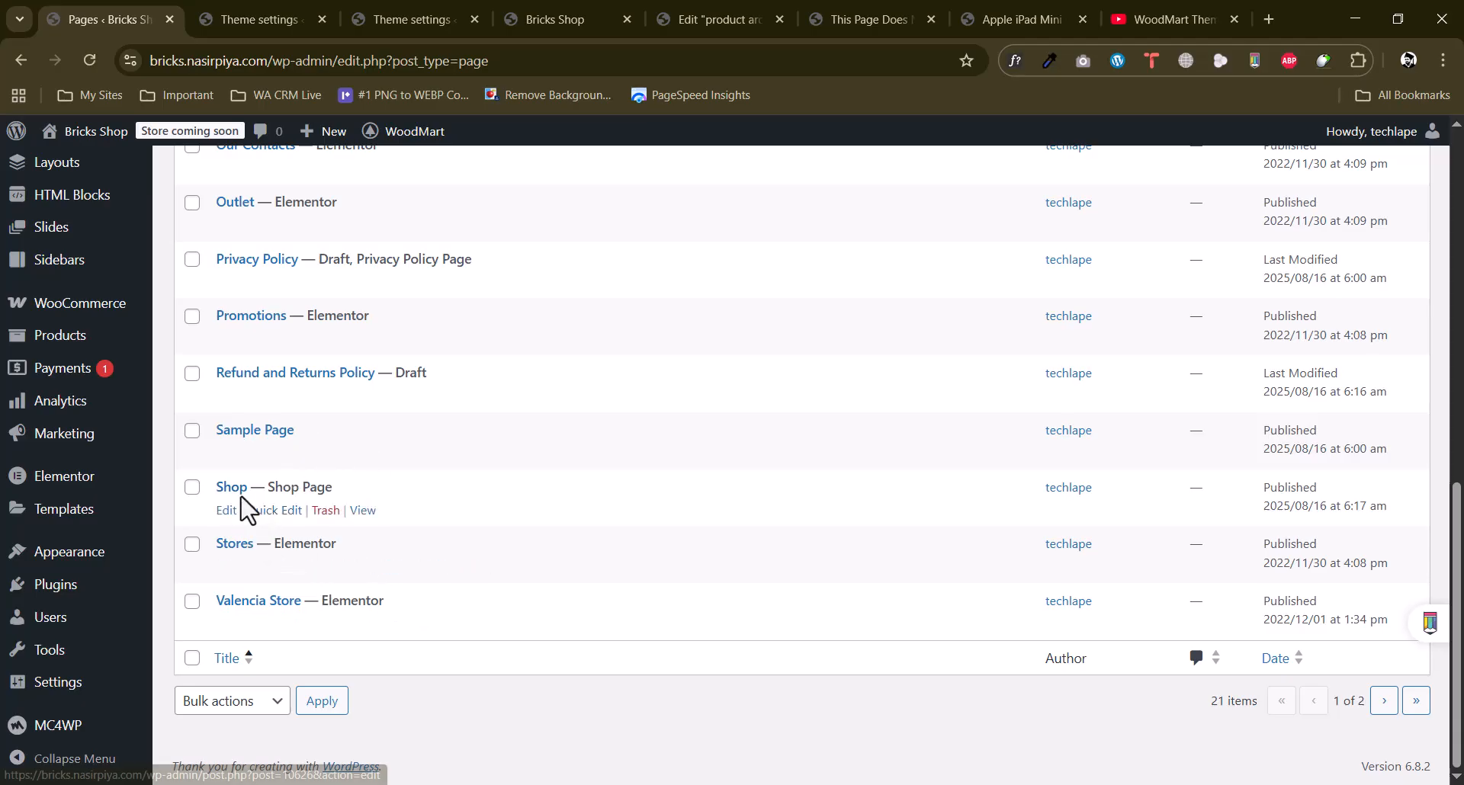
scroll(258, 519, up, 2)
scroll(254, 512, up, 3)
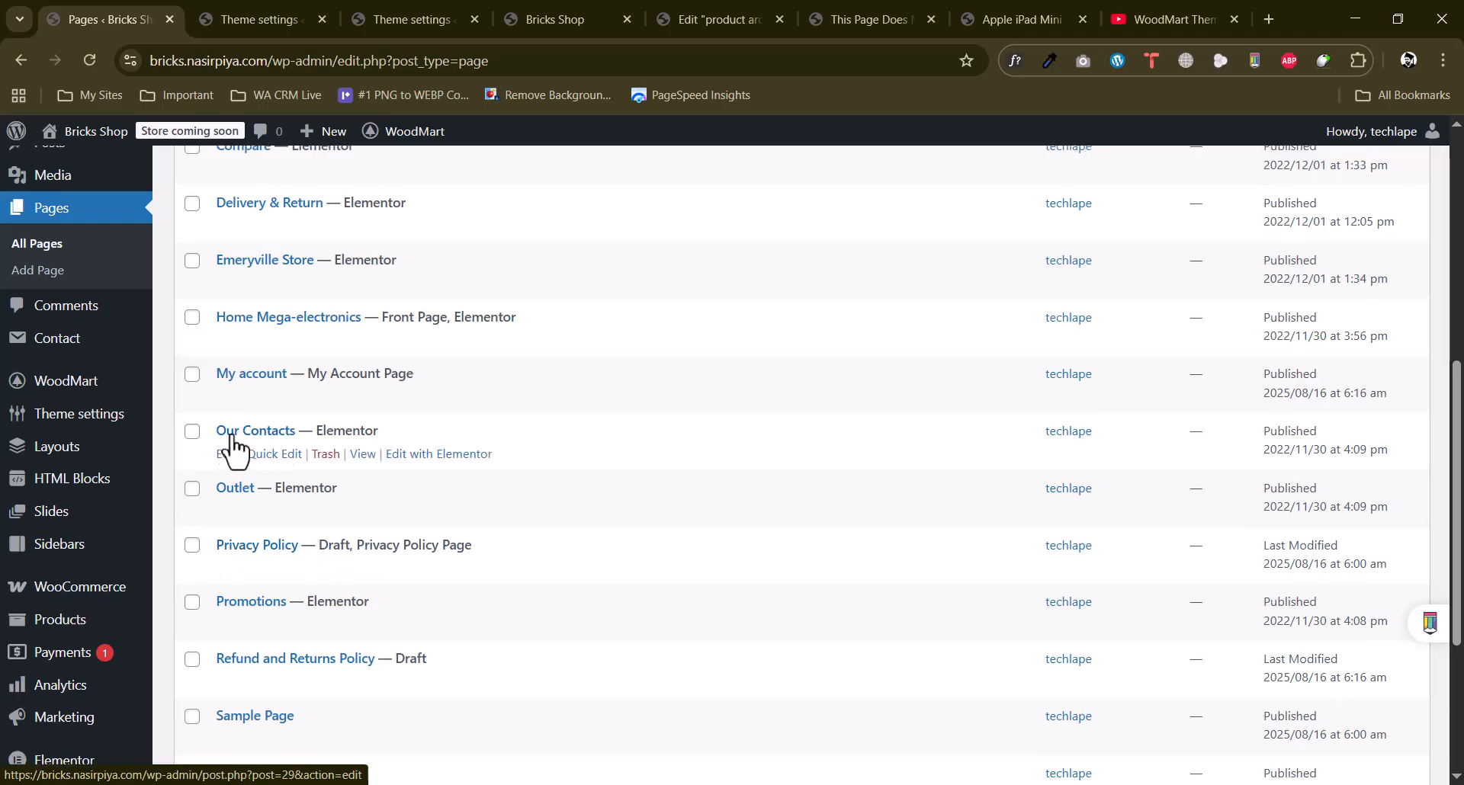
scroll(288, 454, up, 2)
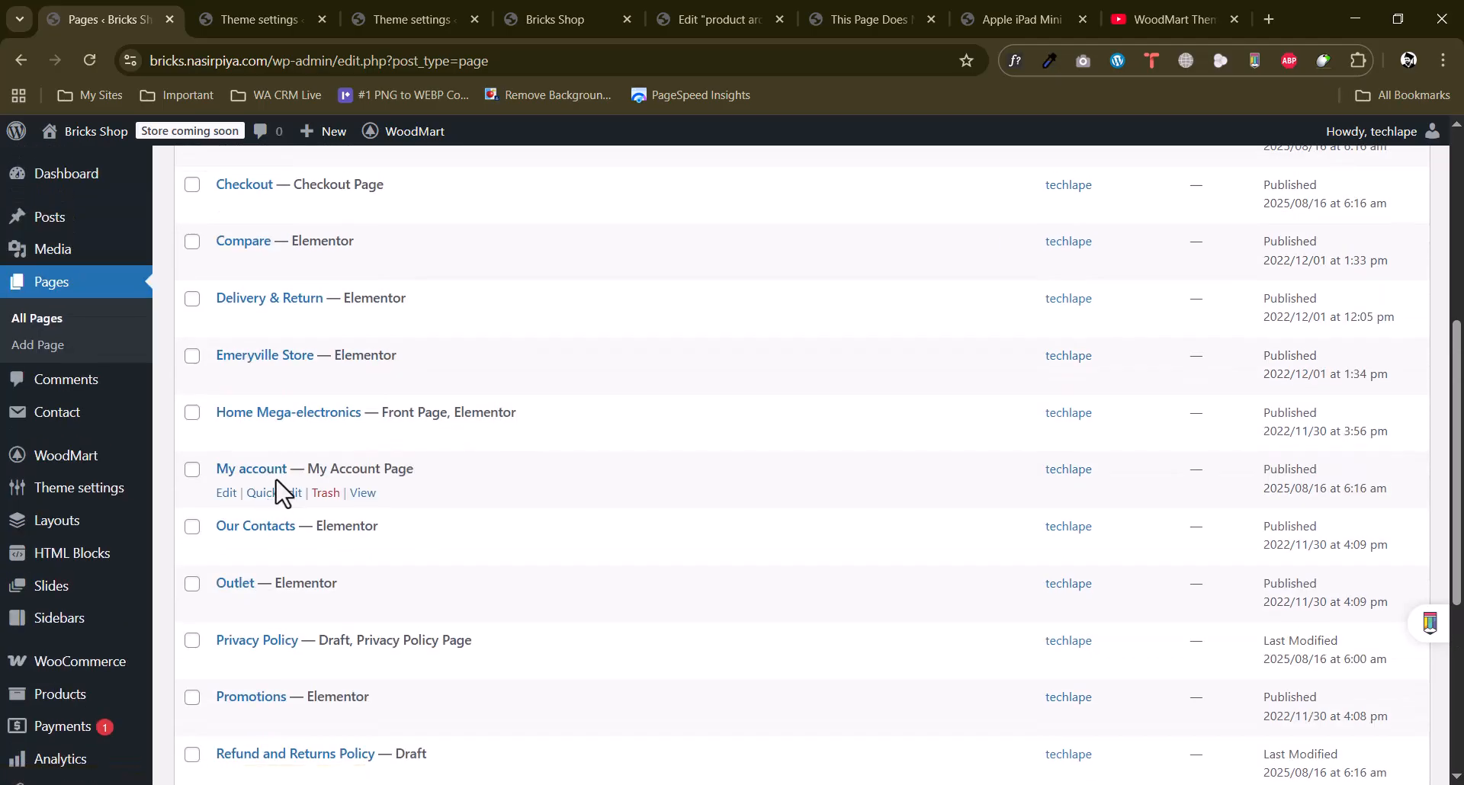
scroll(285, 490, up, 4)
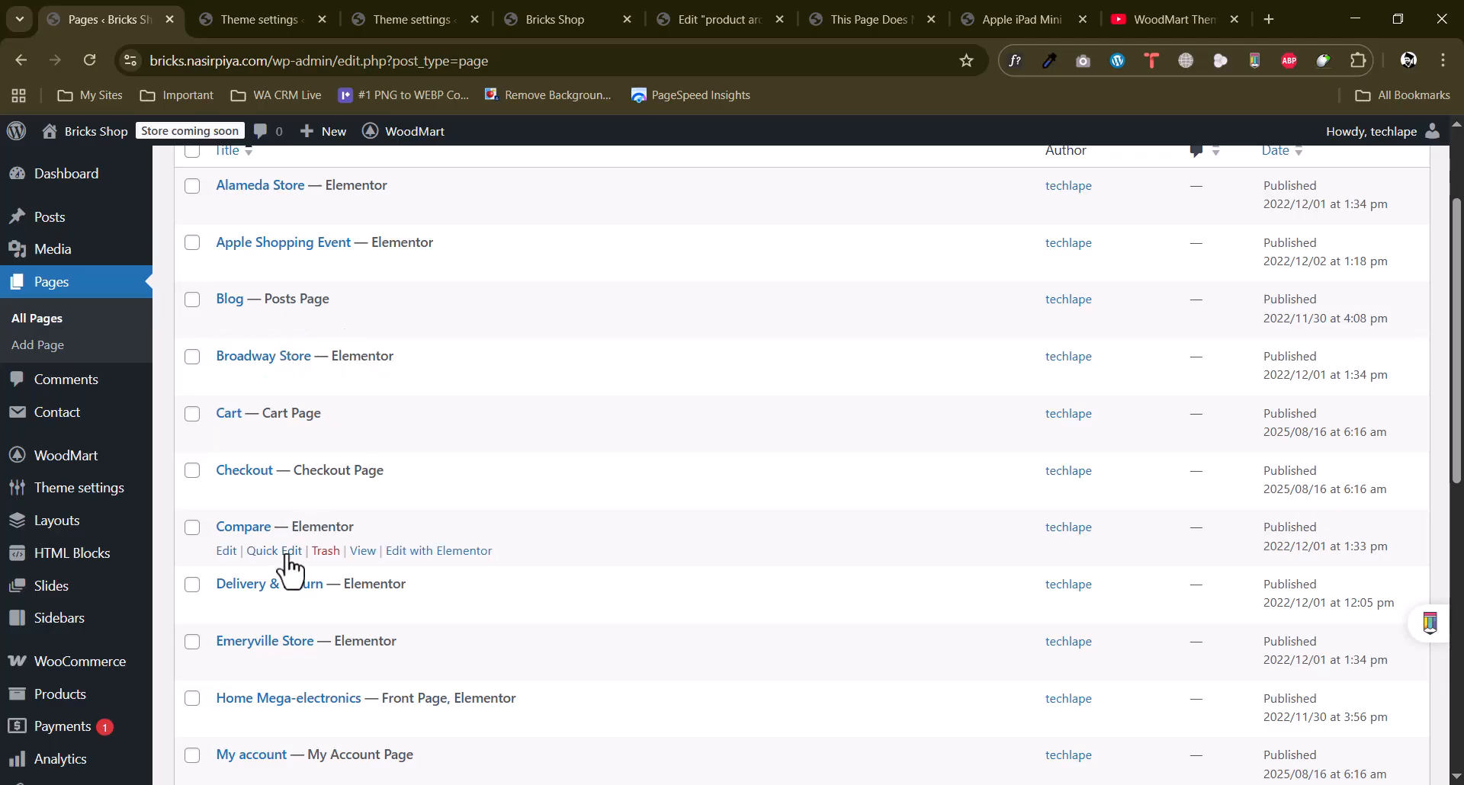
scroll(286, 559, up, 2)
scroll(287, 556, down, 5)
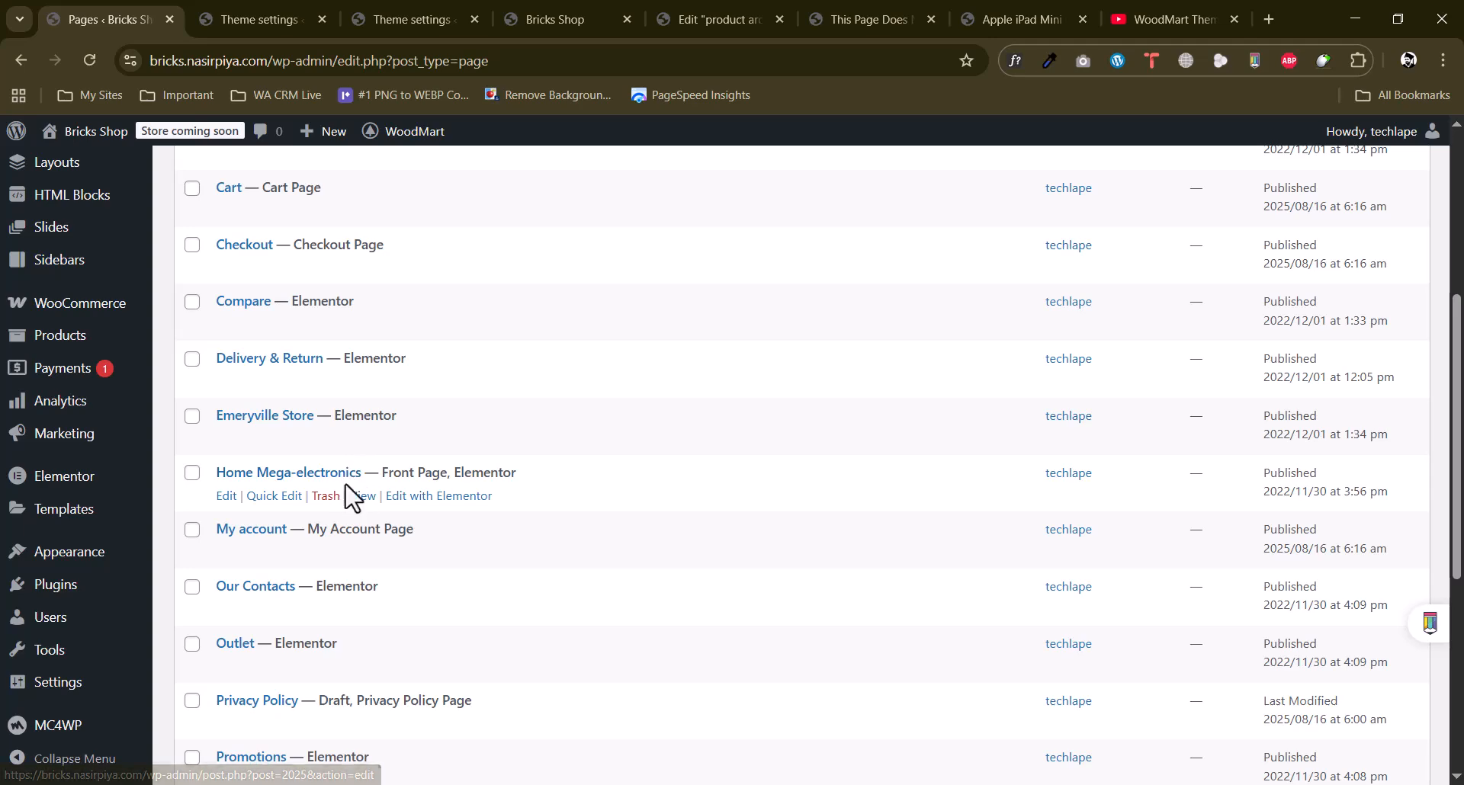
scroll(557, 467, up, 5)
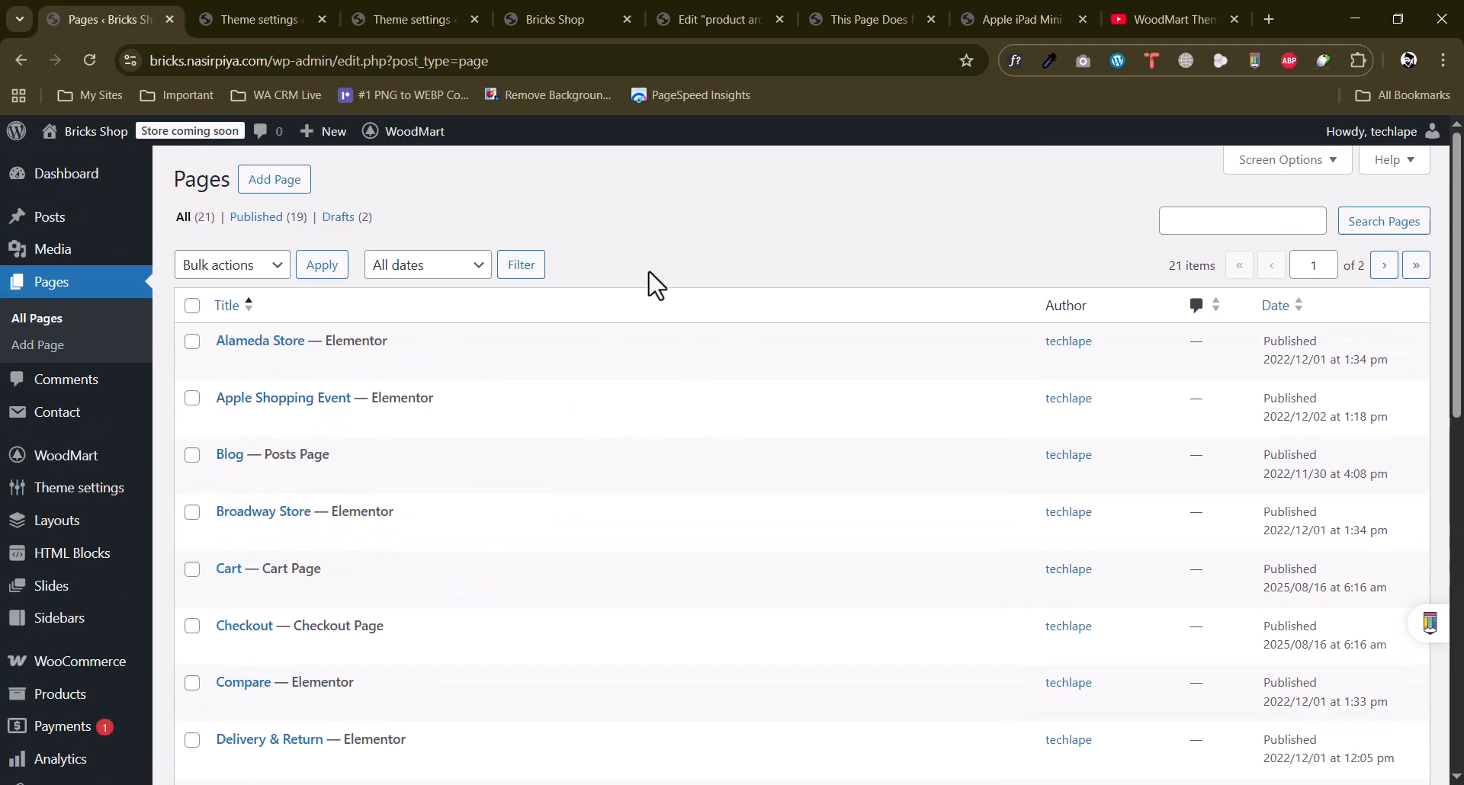
Switch to YouTube, open the Digi Urdu channel from the WoodMart Theme Tutorials playlist, and look over its home page.
click(1218, 13)
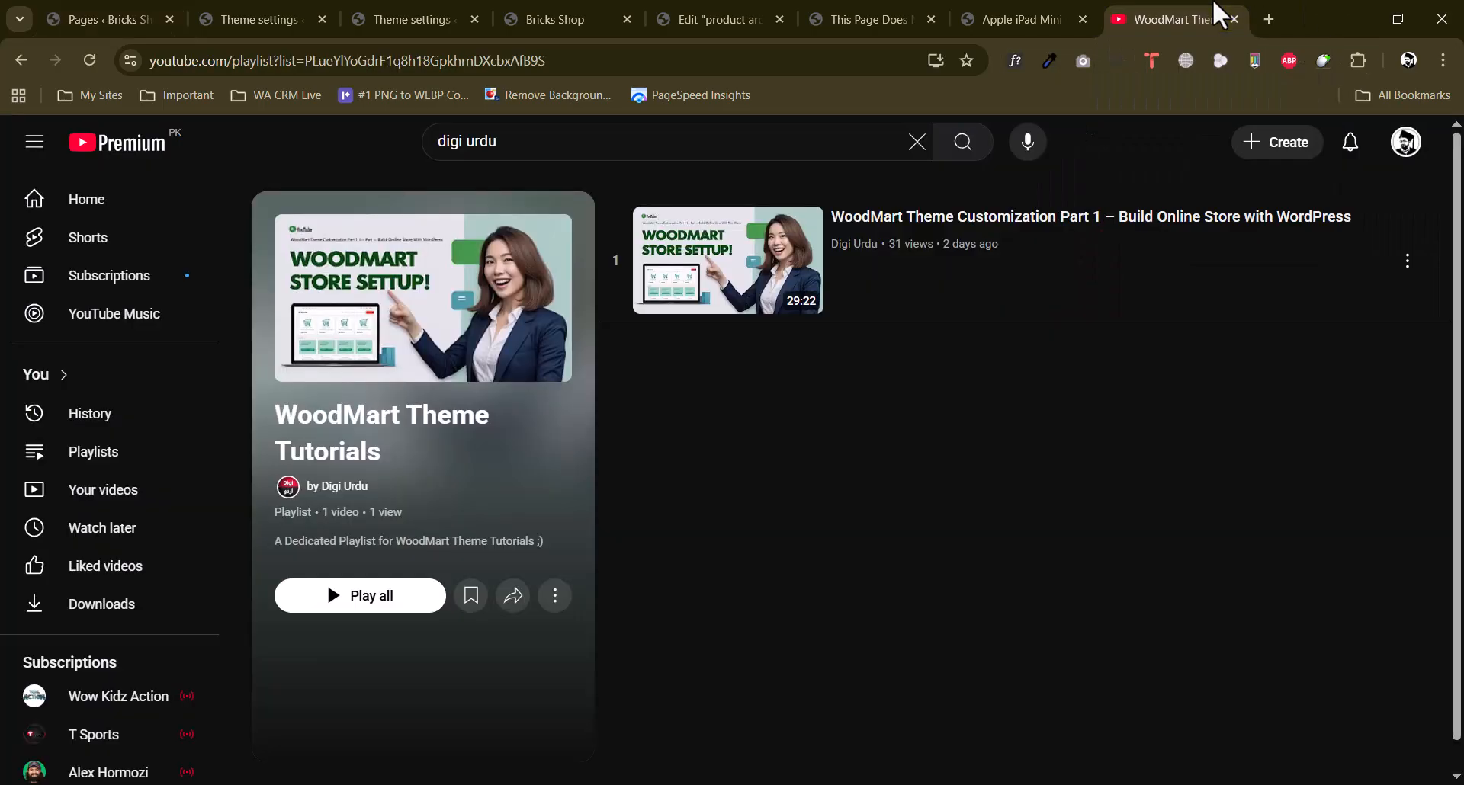
click(324, 487)
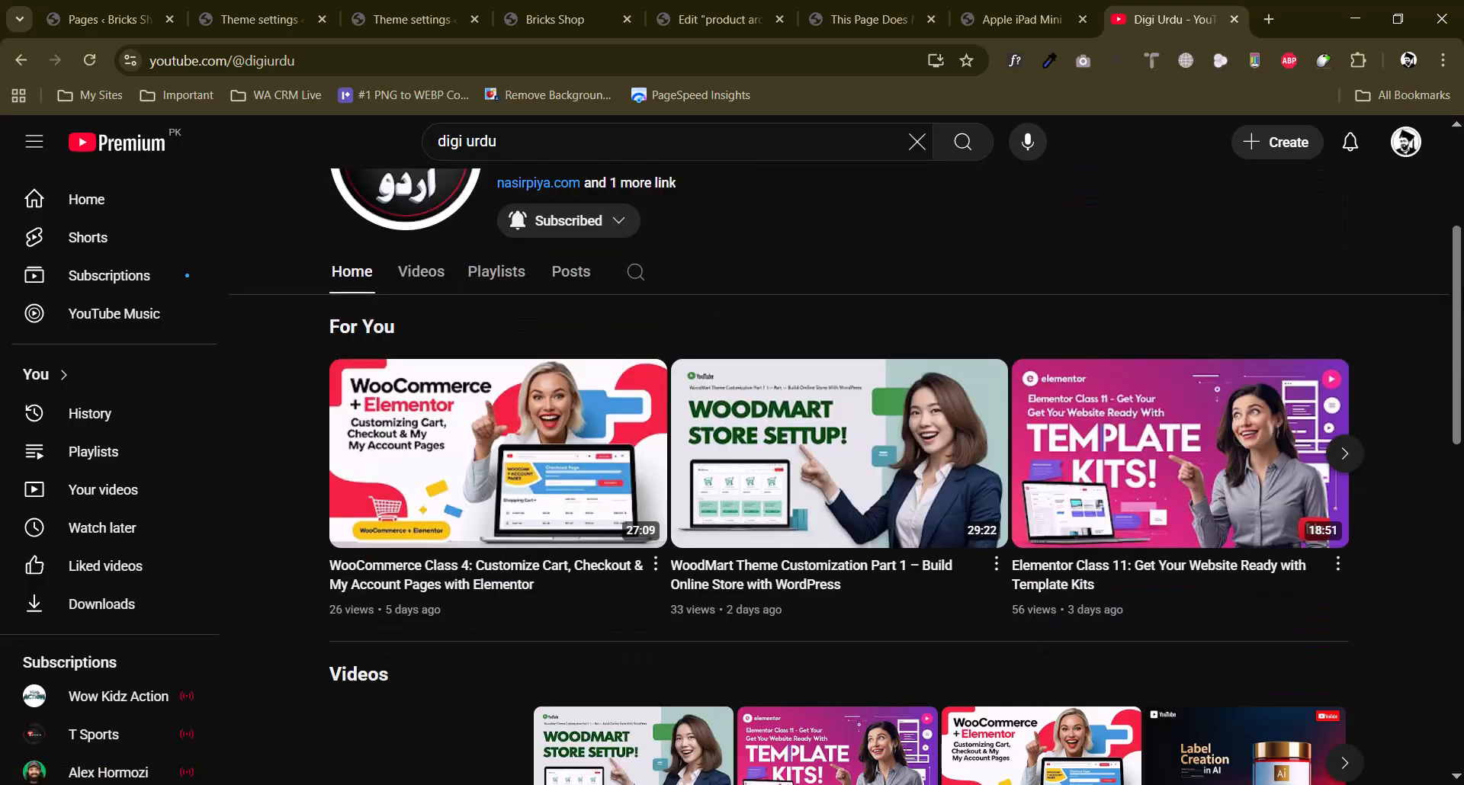
scroll(838, 458, up, 3)
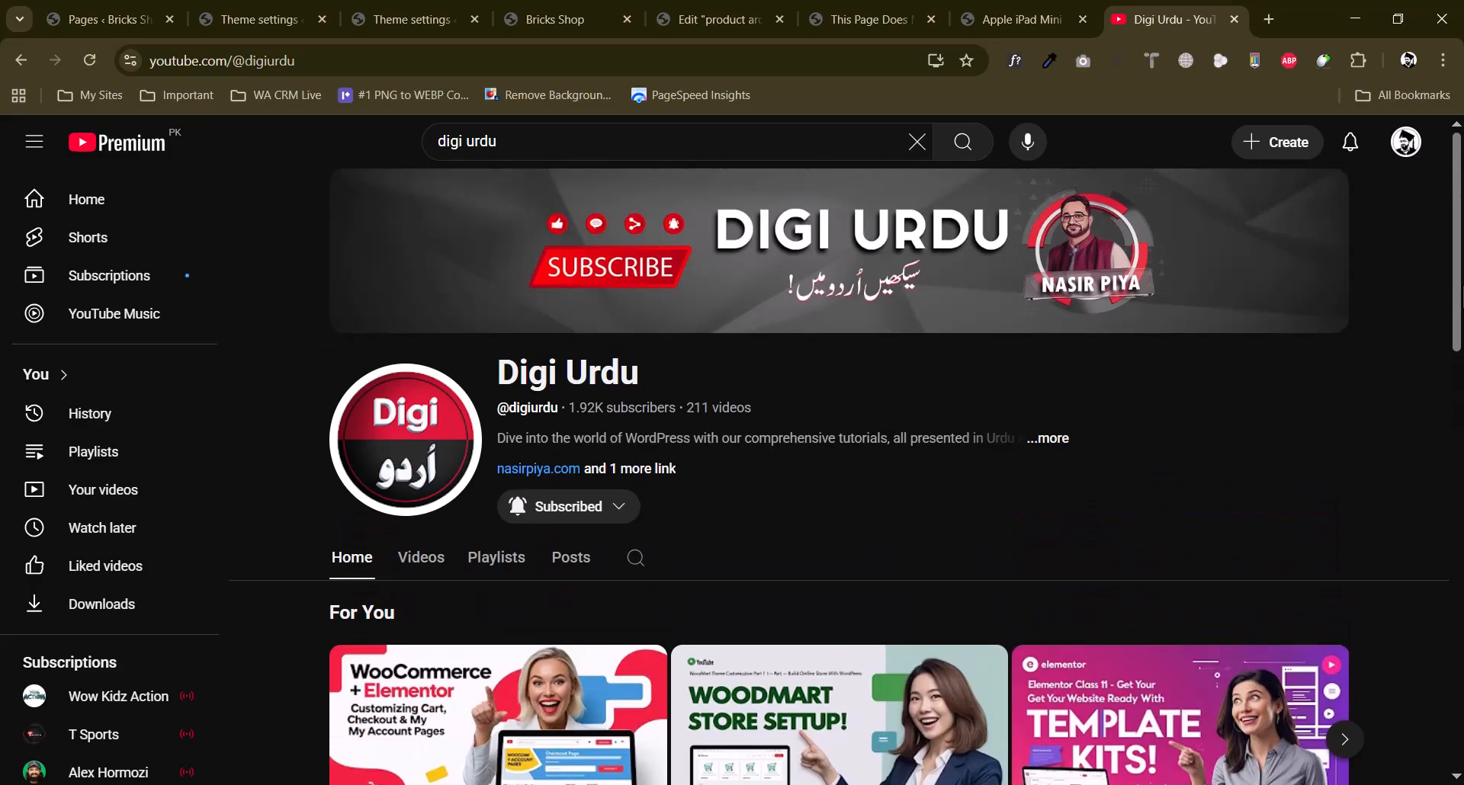
scroll(839, 458, down, 4)
scroll(839, 458, up, 4)
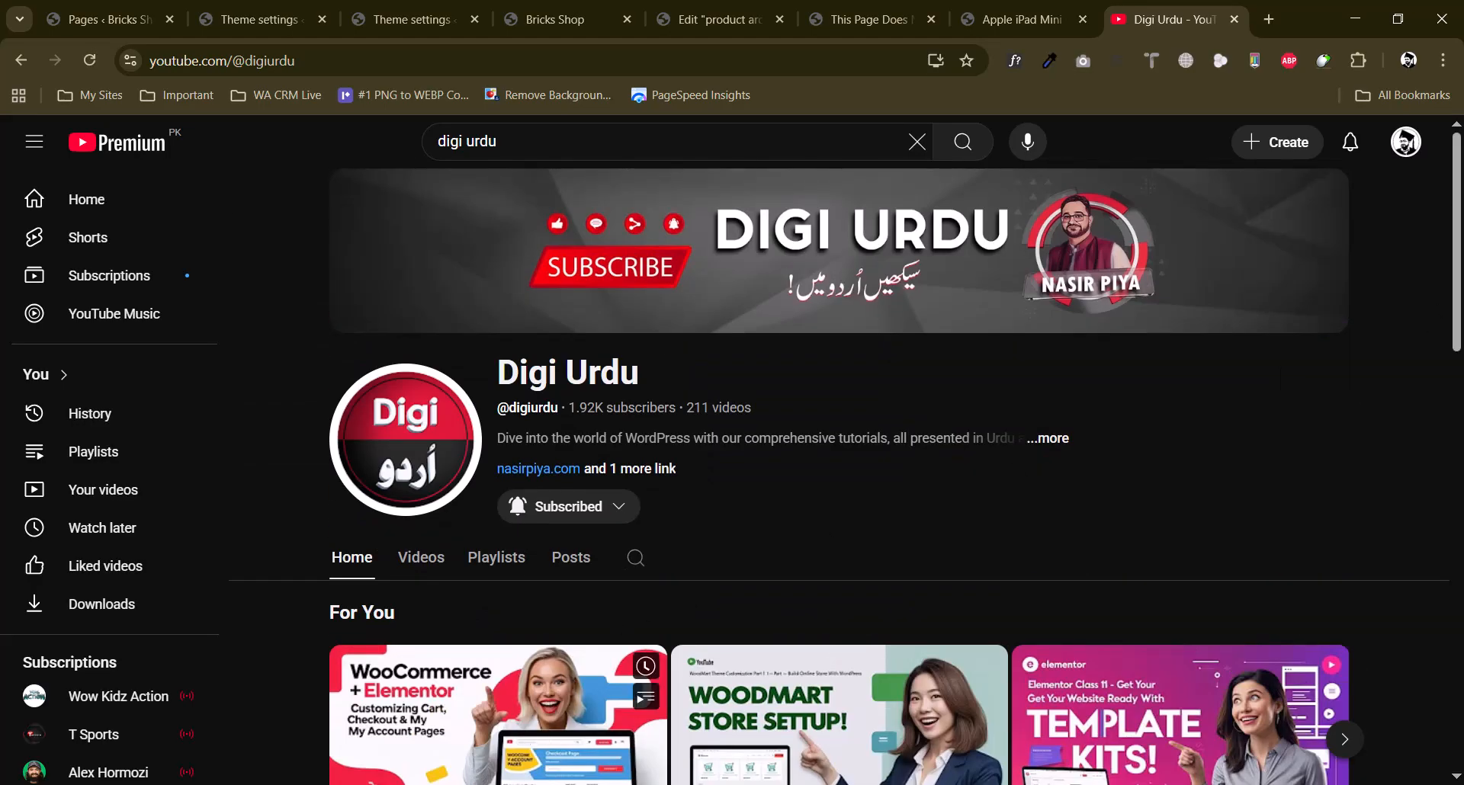